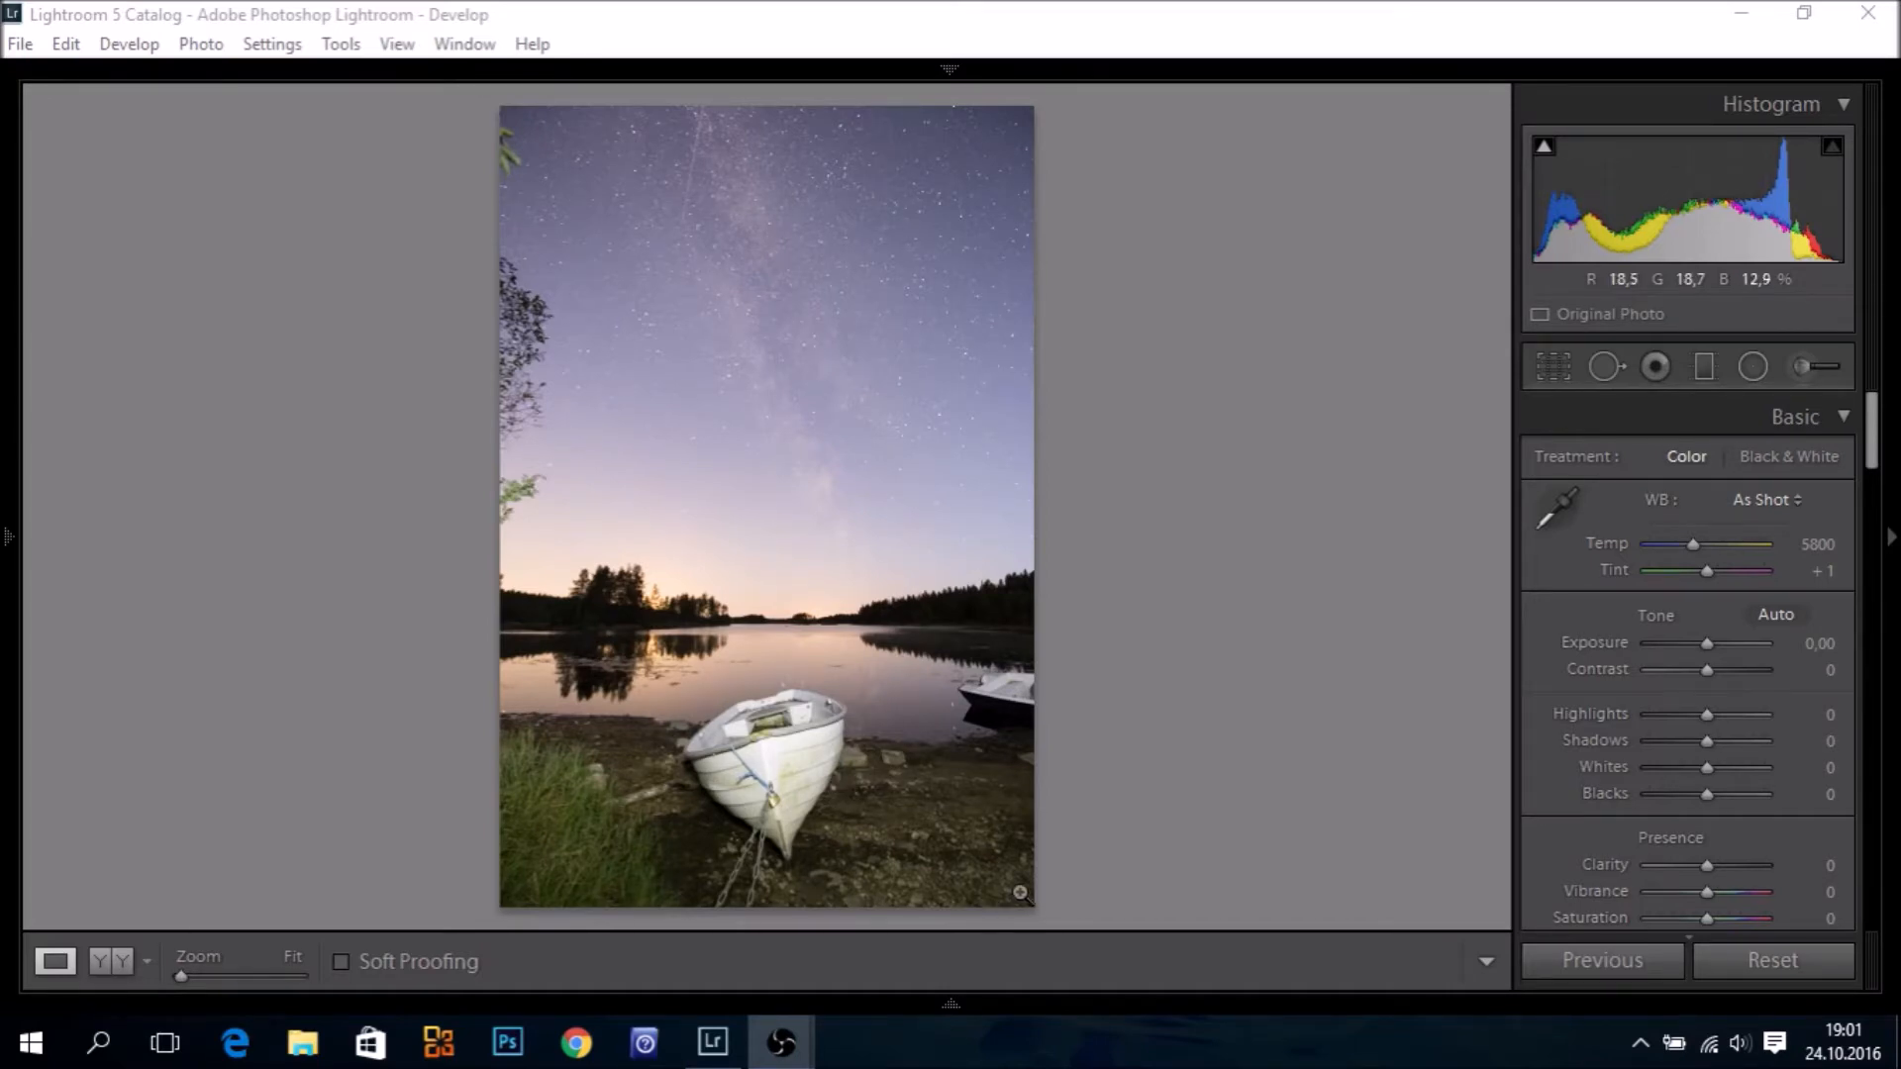
Compare the finished edit of the boat and Milky Way photo with its unedited version
left_click(950, 998)
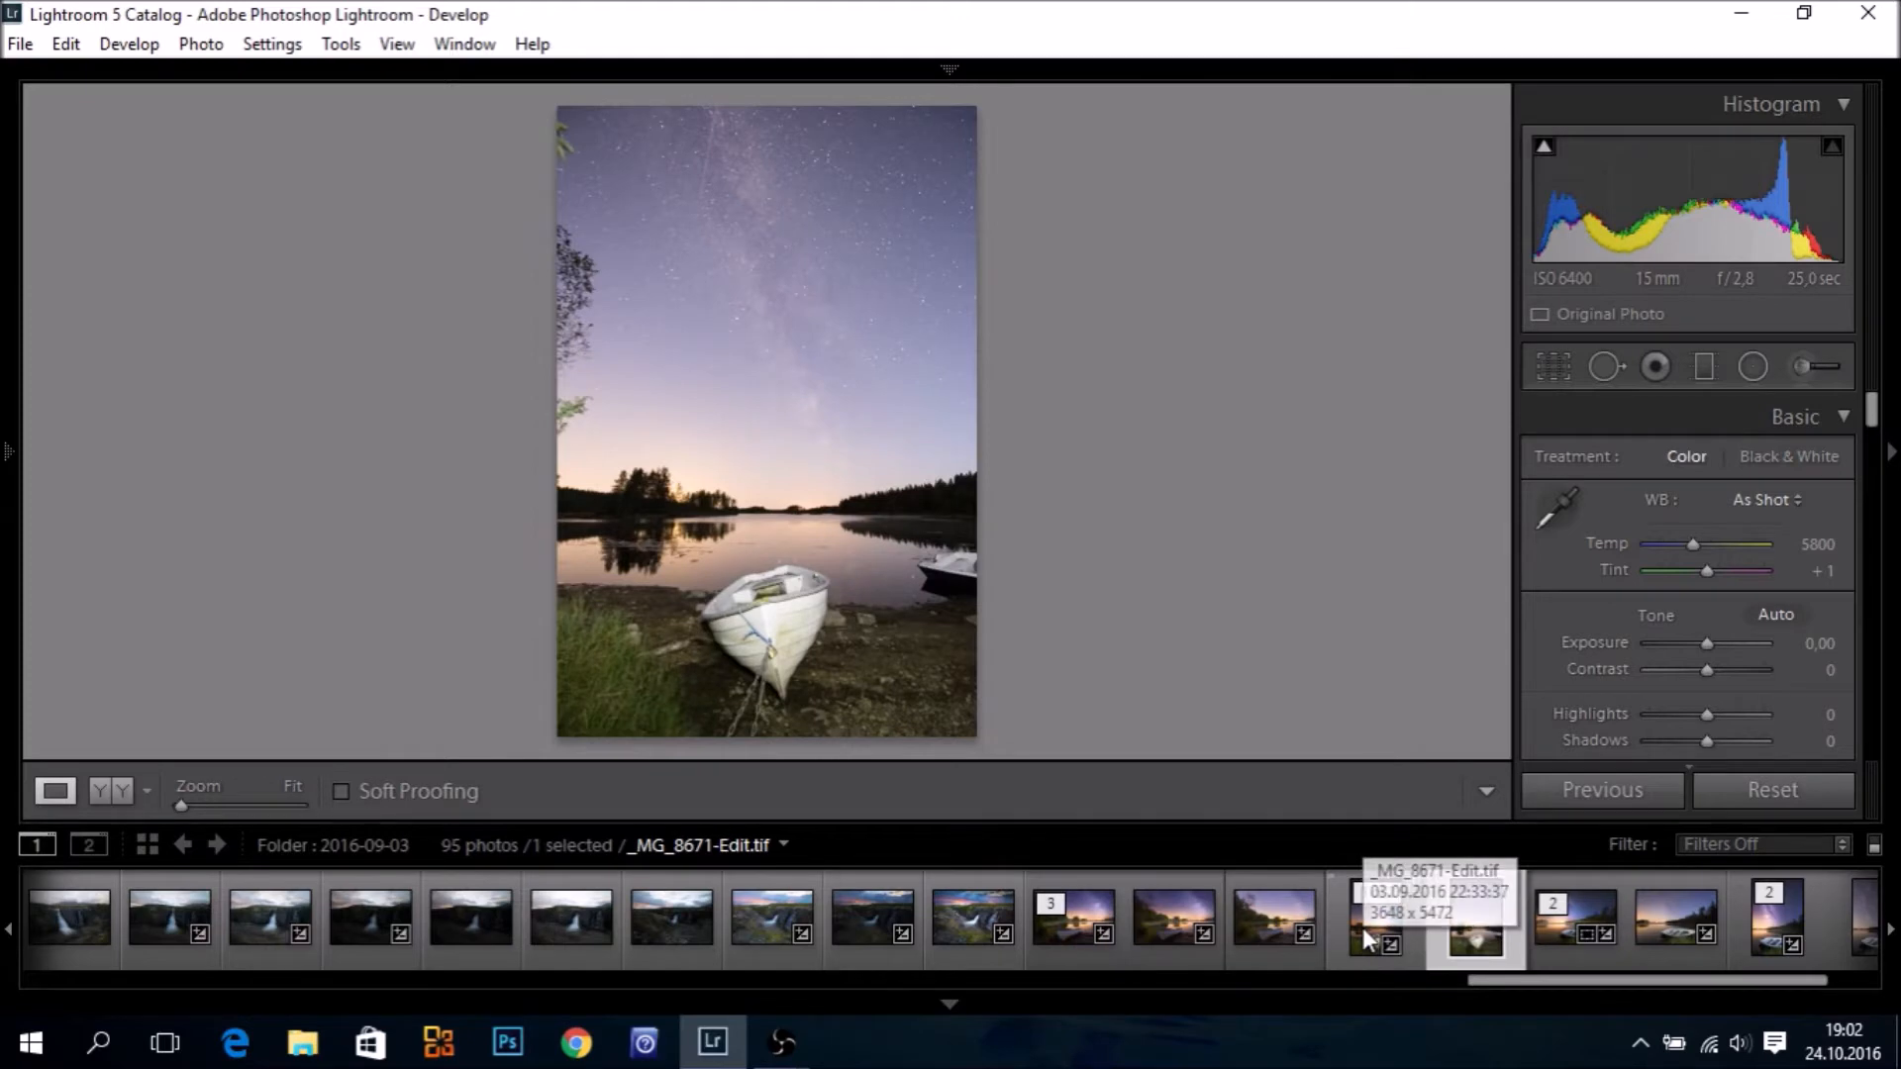
left_click(1362, 928)
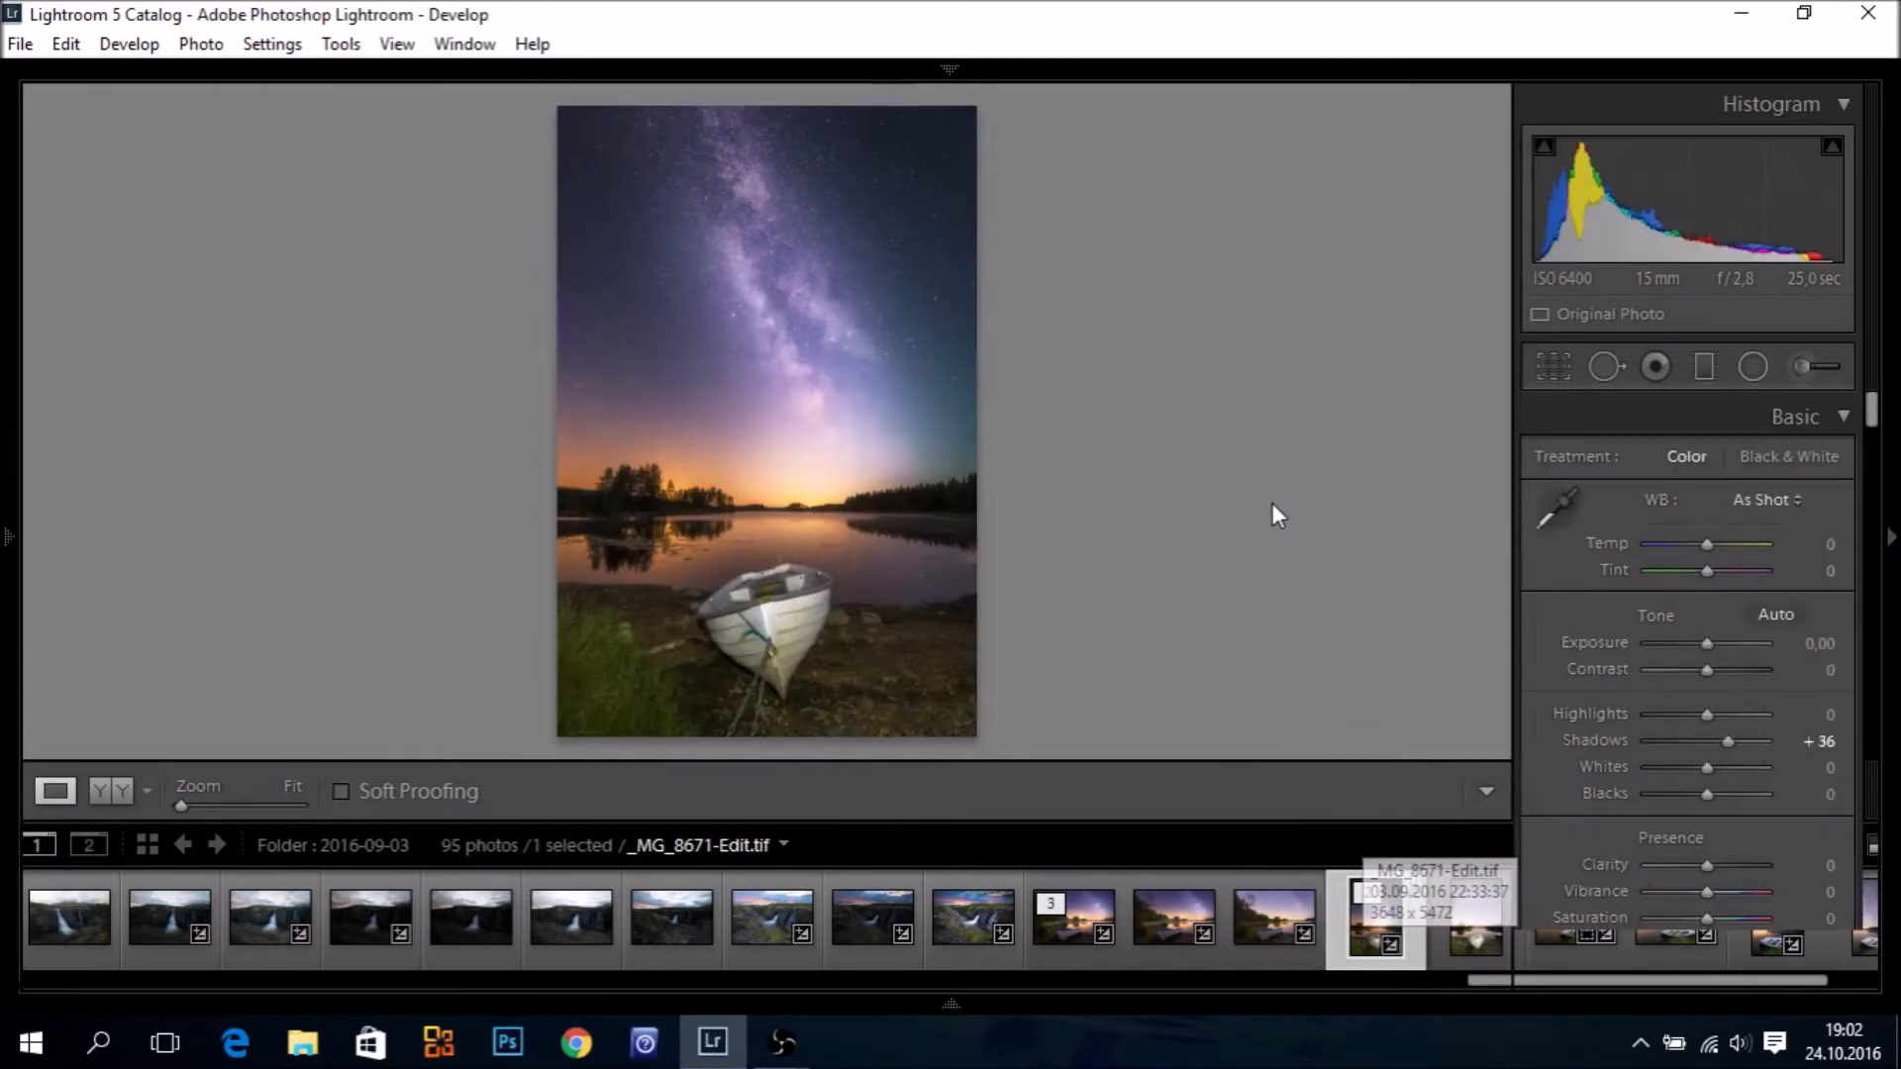
key("F6")
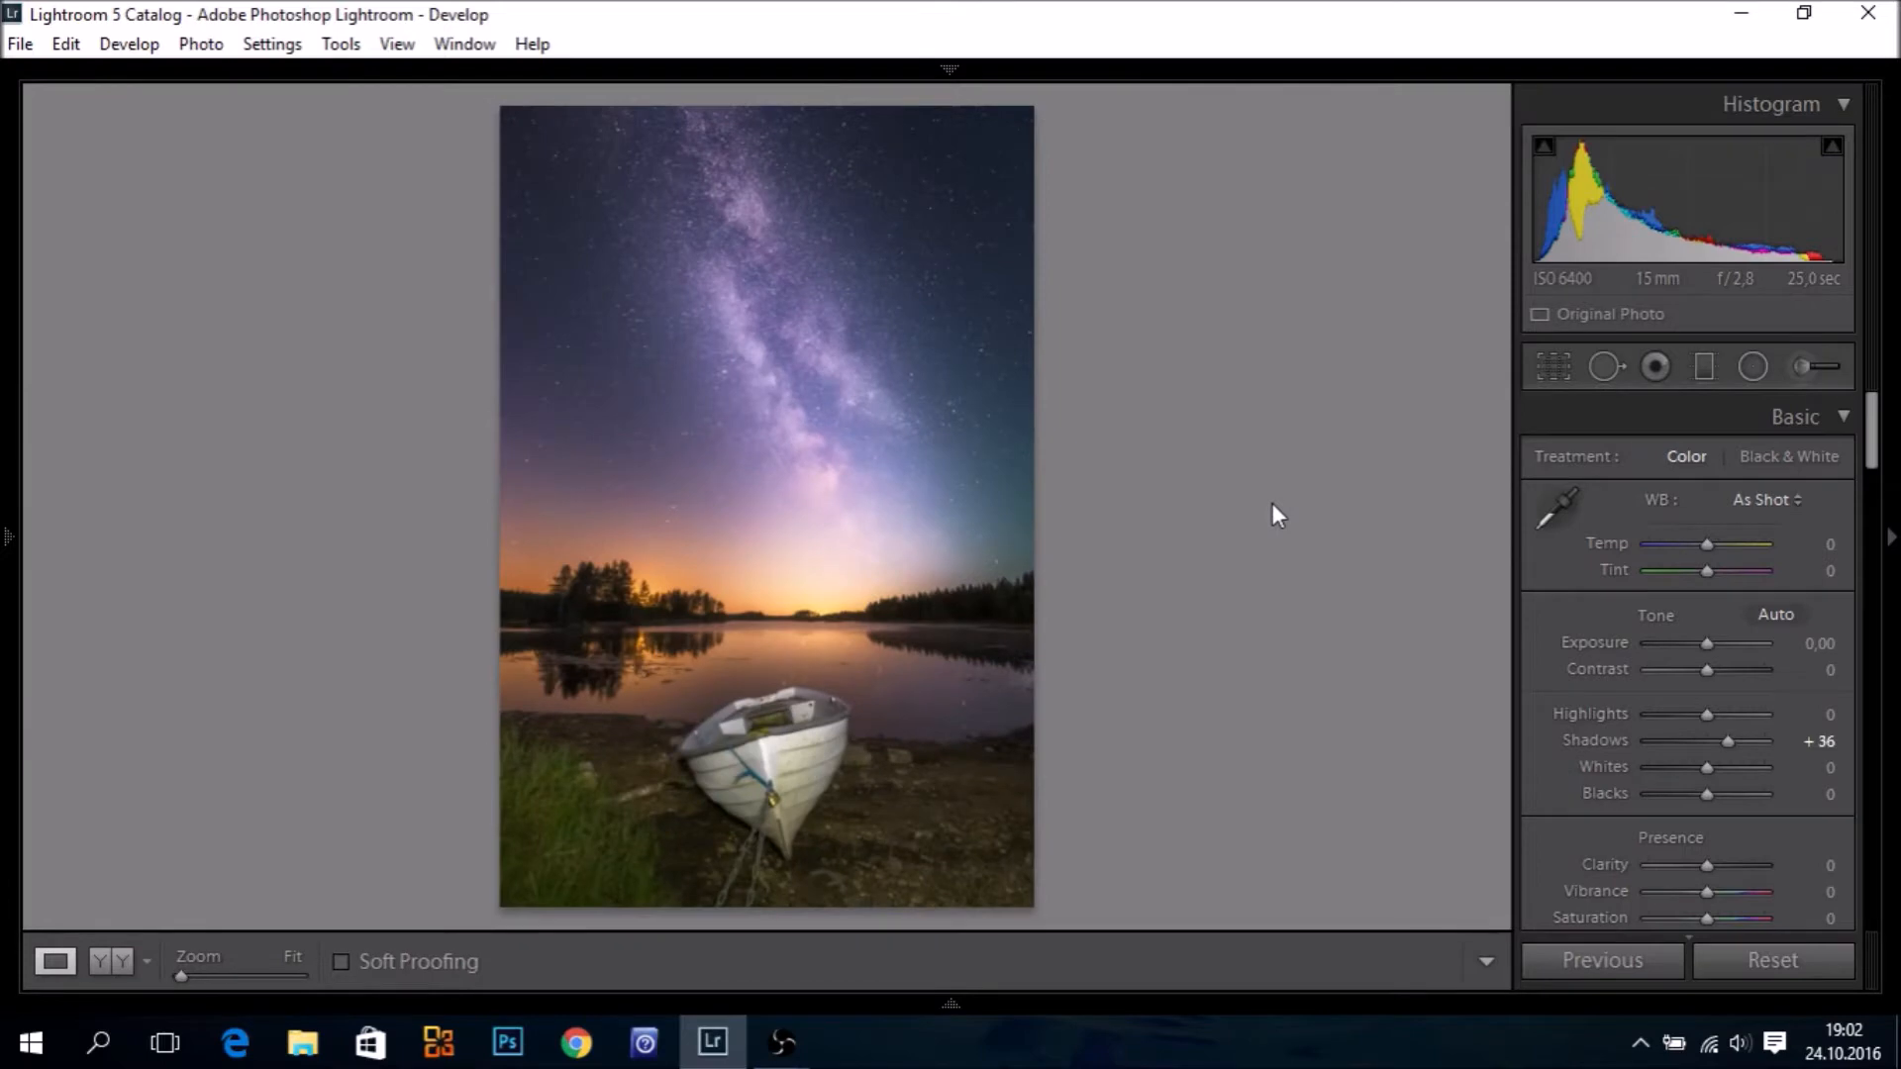
key("Right")
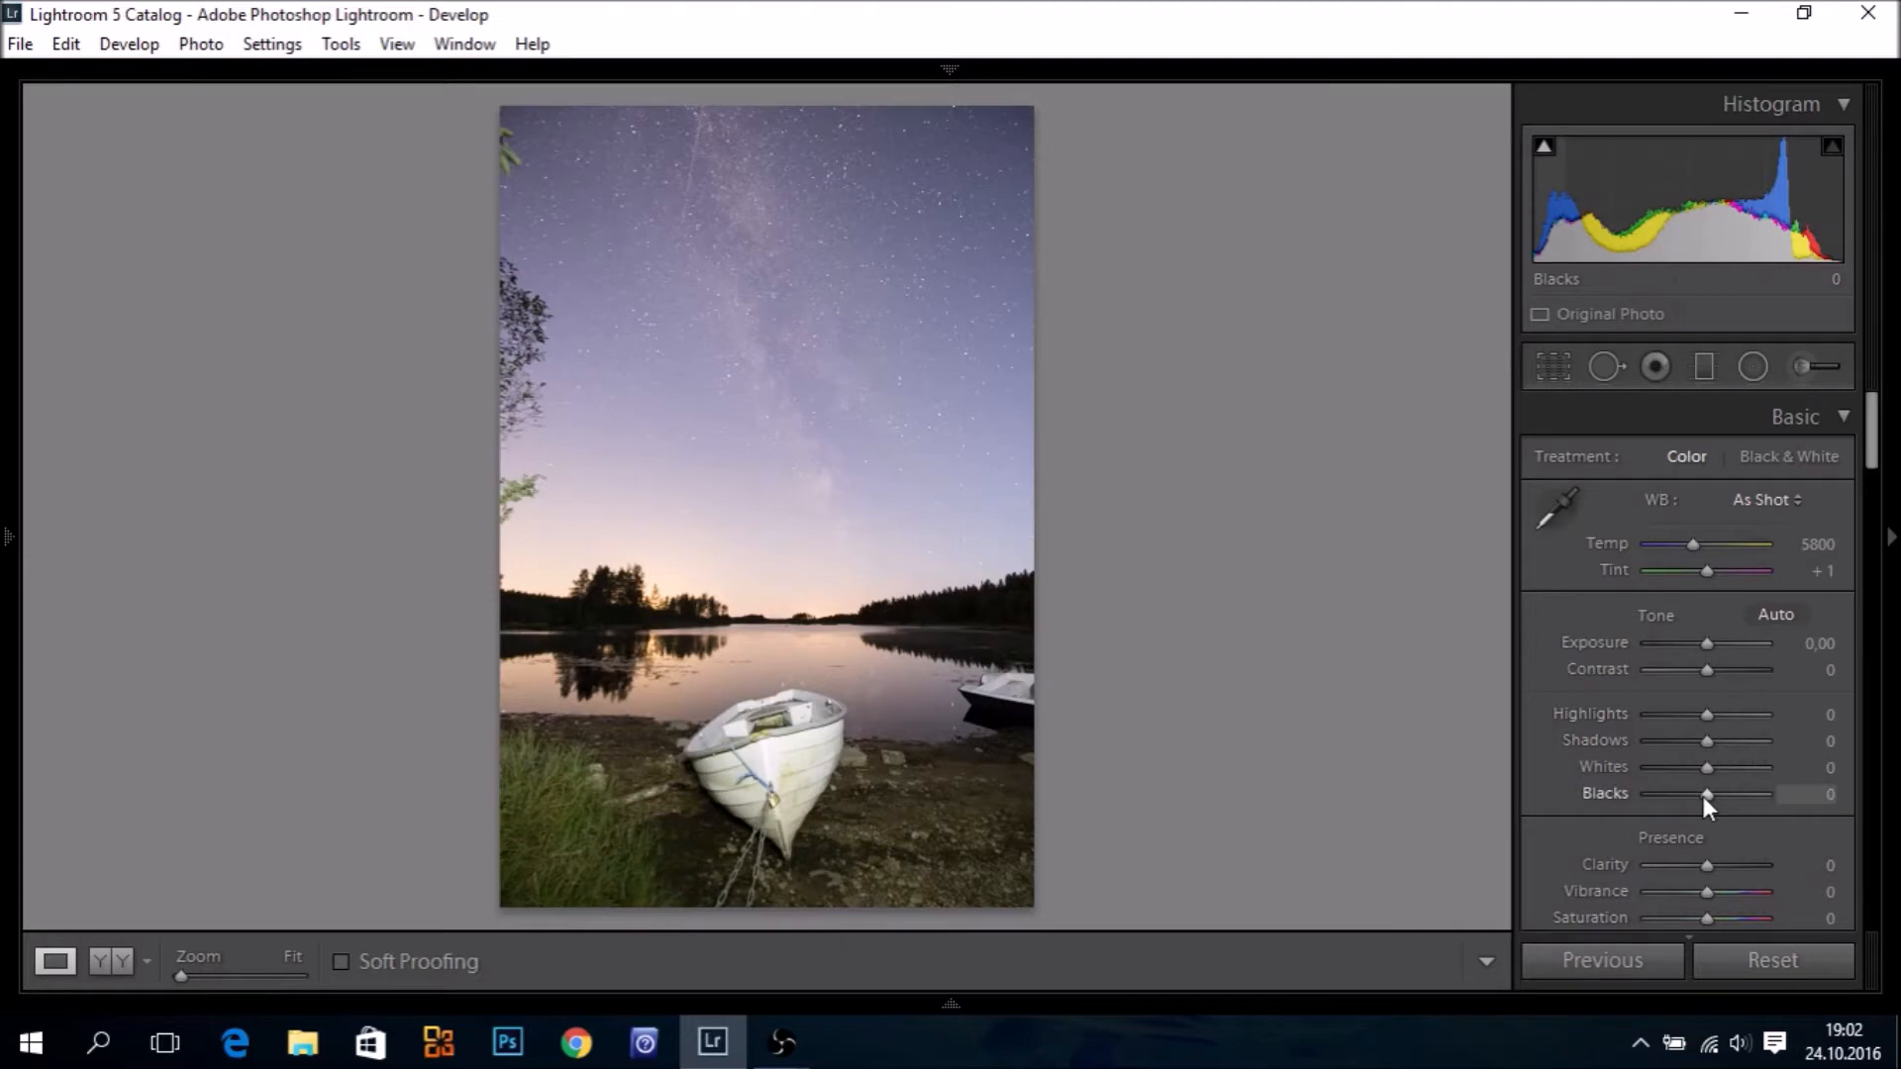
Set Blacks to +24, Shadows to +55 and Exposure to −0.60 on the unedited boat photo
left_click_drag(1703, 798, 1717, 796)
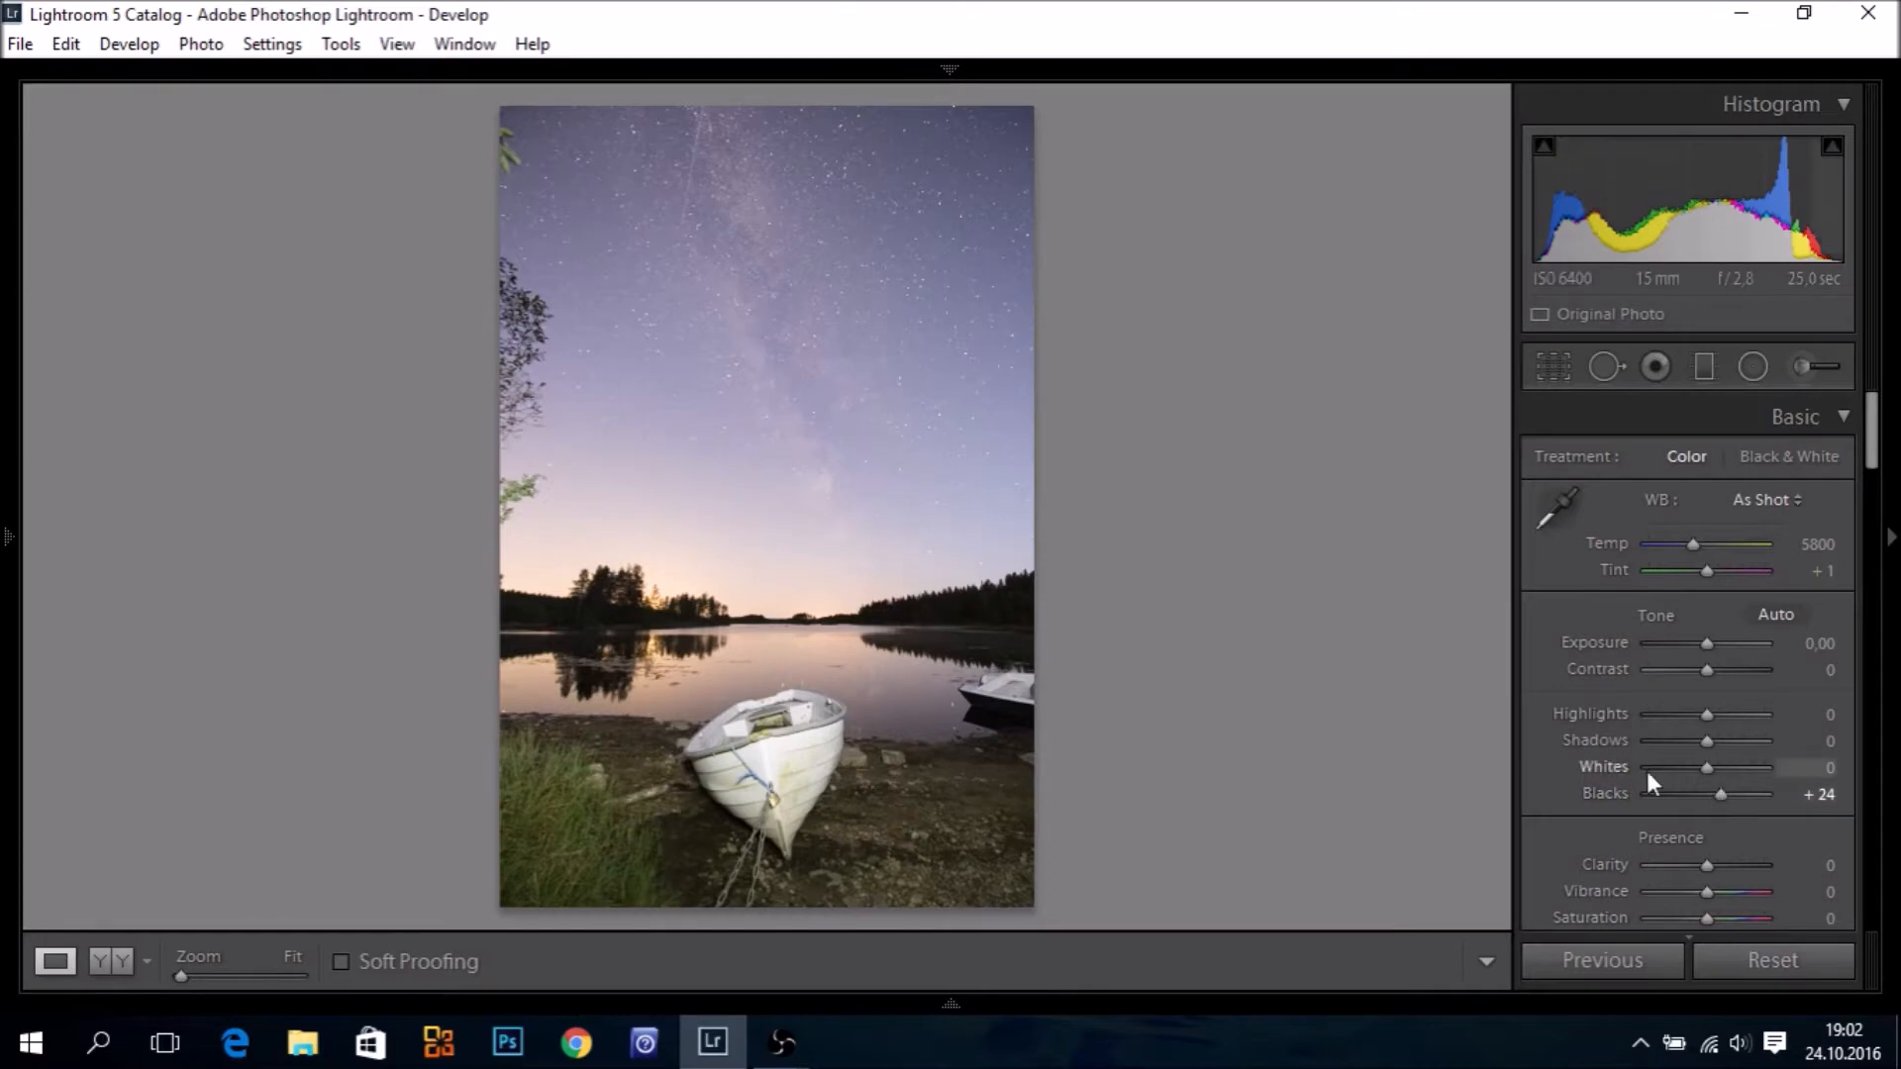
left_click(1741, 743)
left_click_drag(1740, 740, 1739, 740)
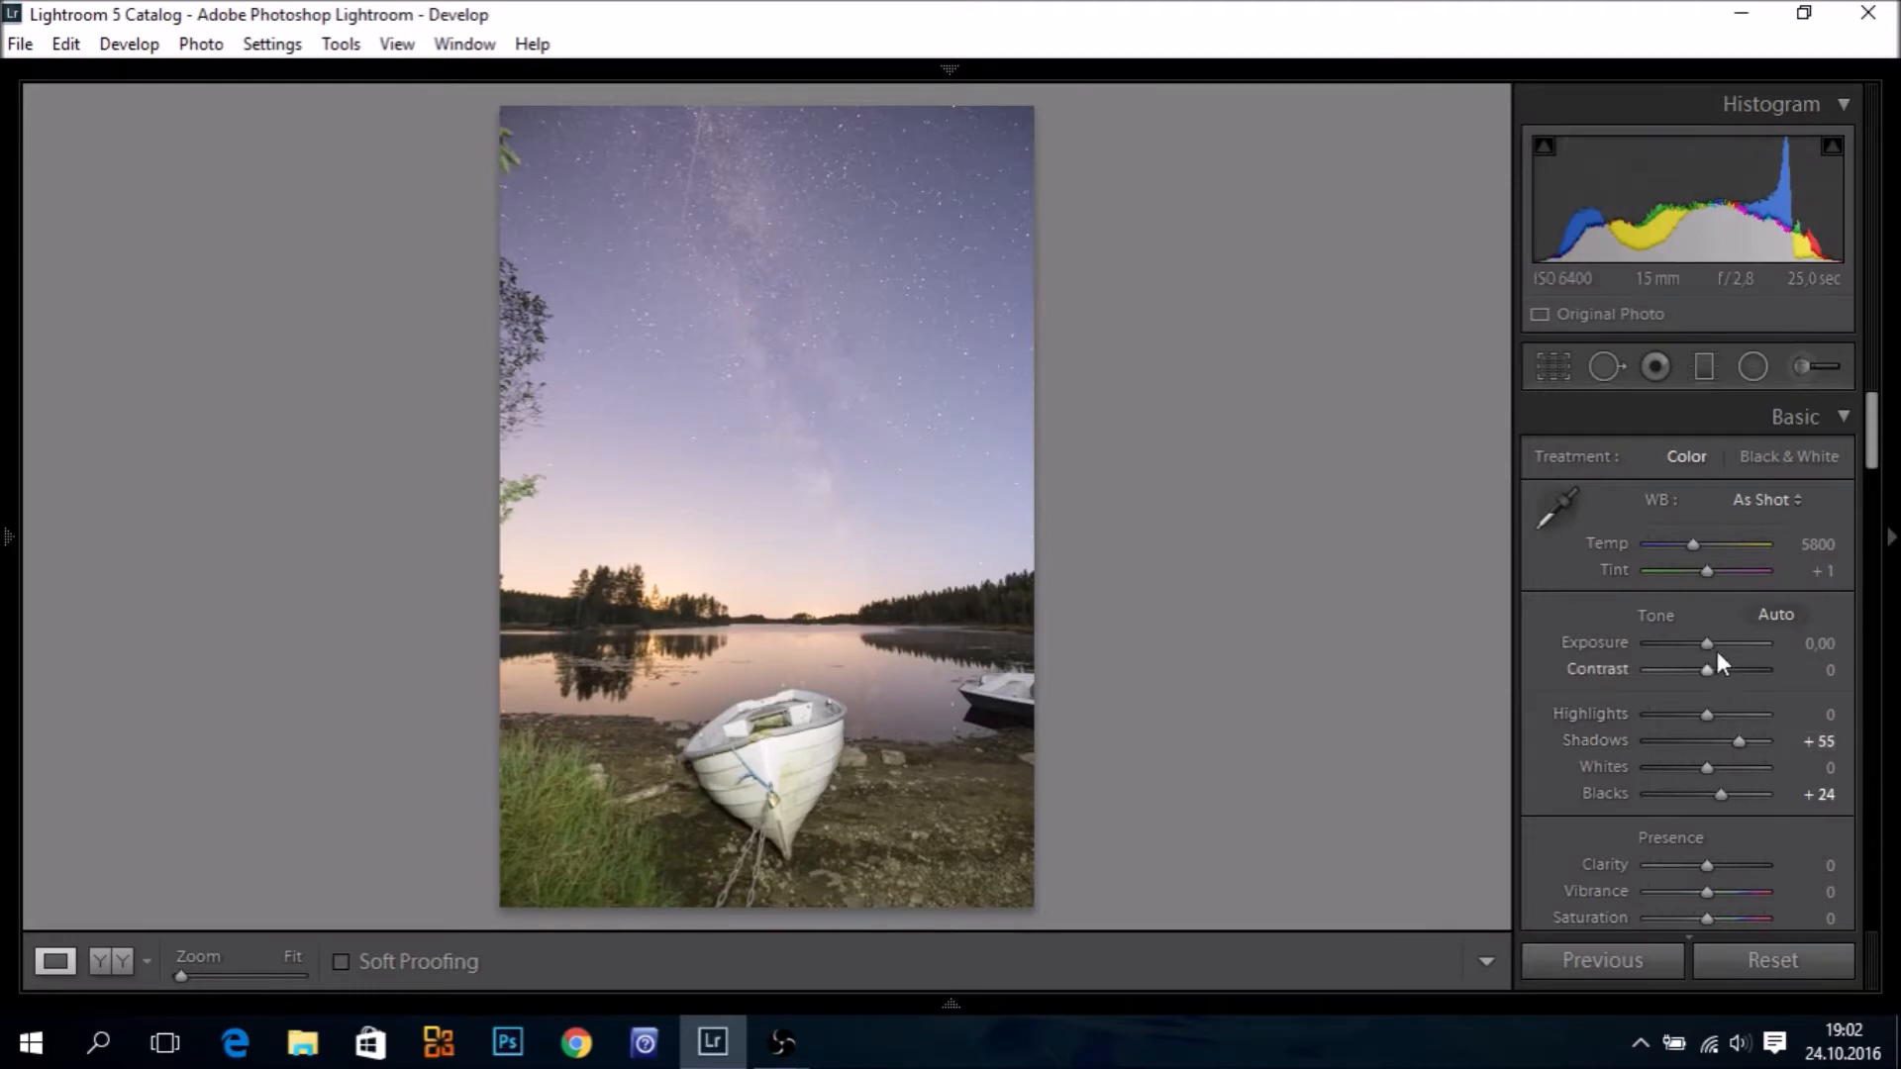
left_click_drag(1707, 641, 1700, 643)
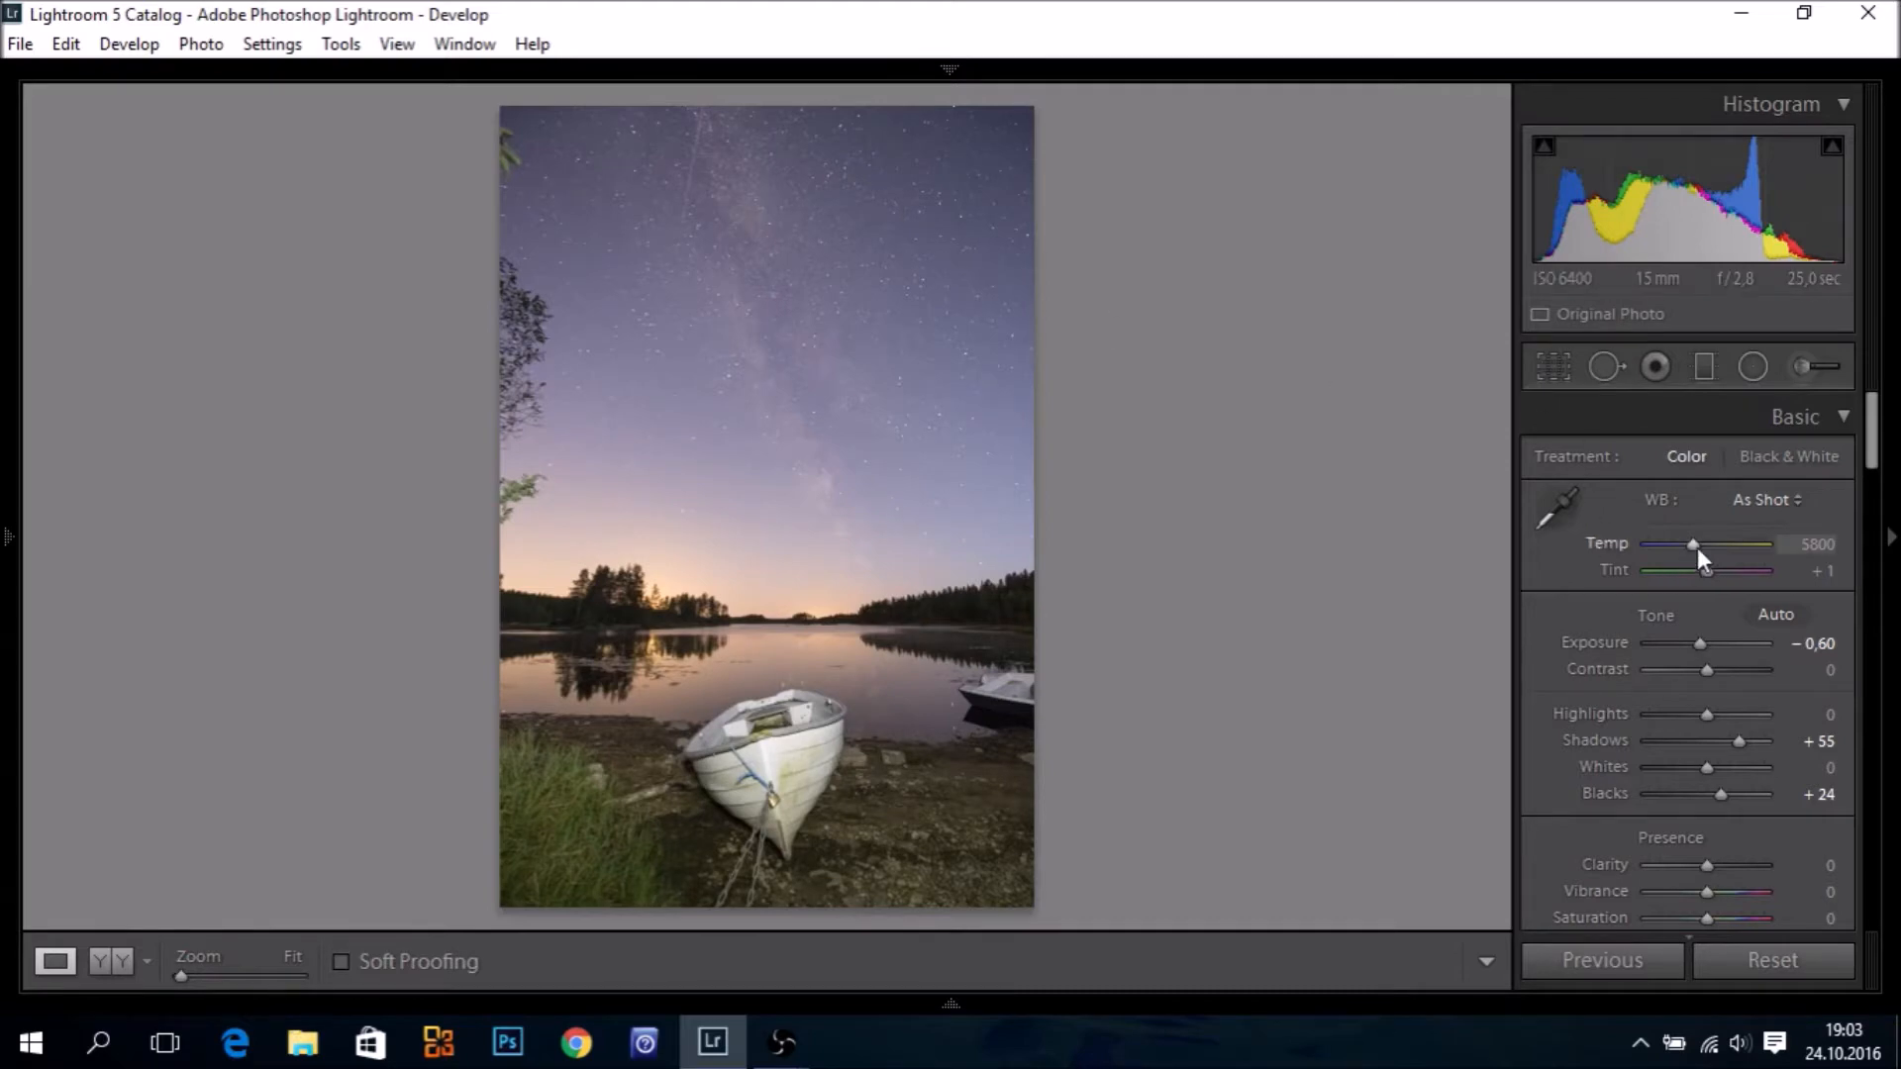
Set the white balance to Temp 5452 and Tint +4, and raise Vibrance to +12
left_click_drag(1690, 548, 1689, 548)
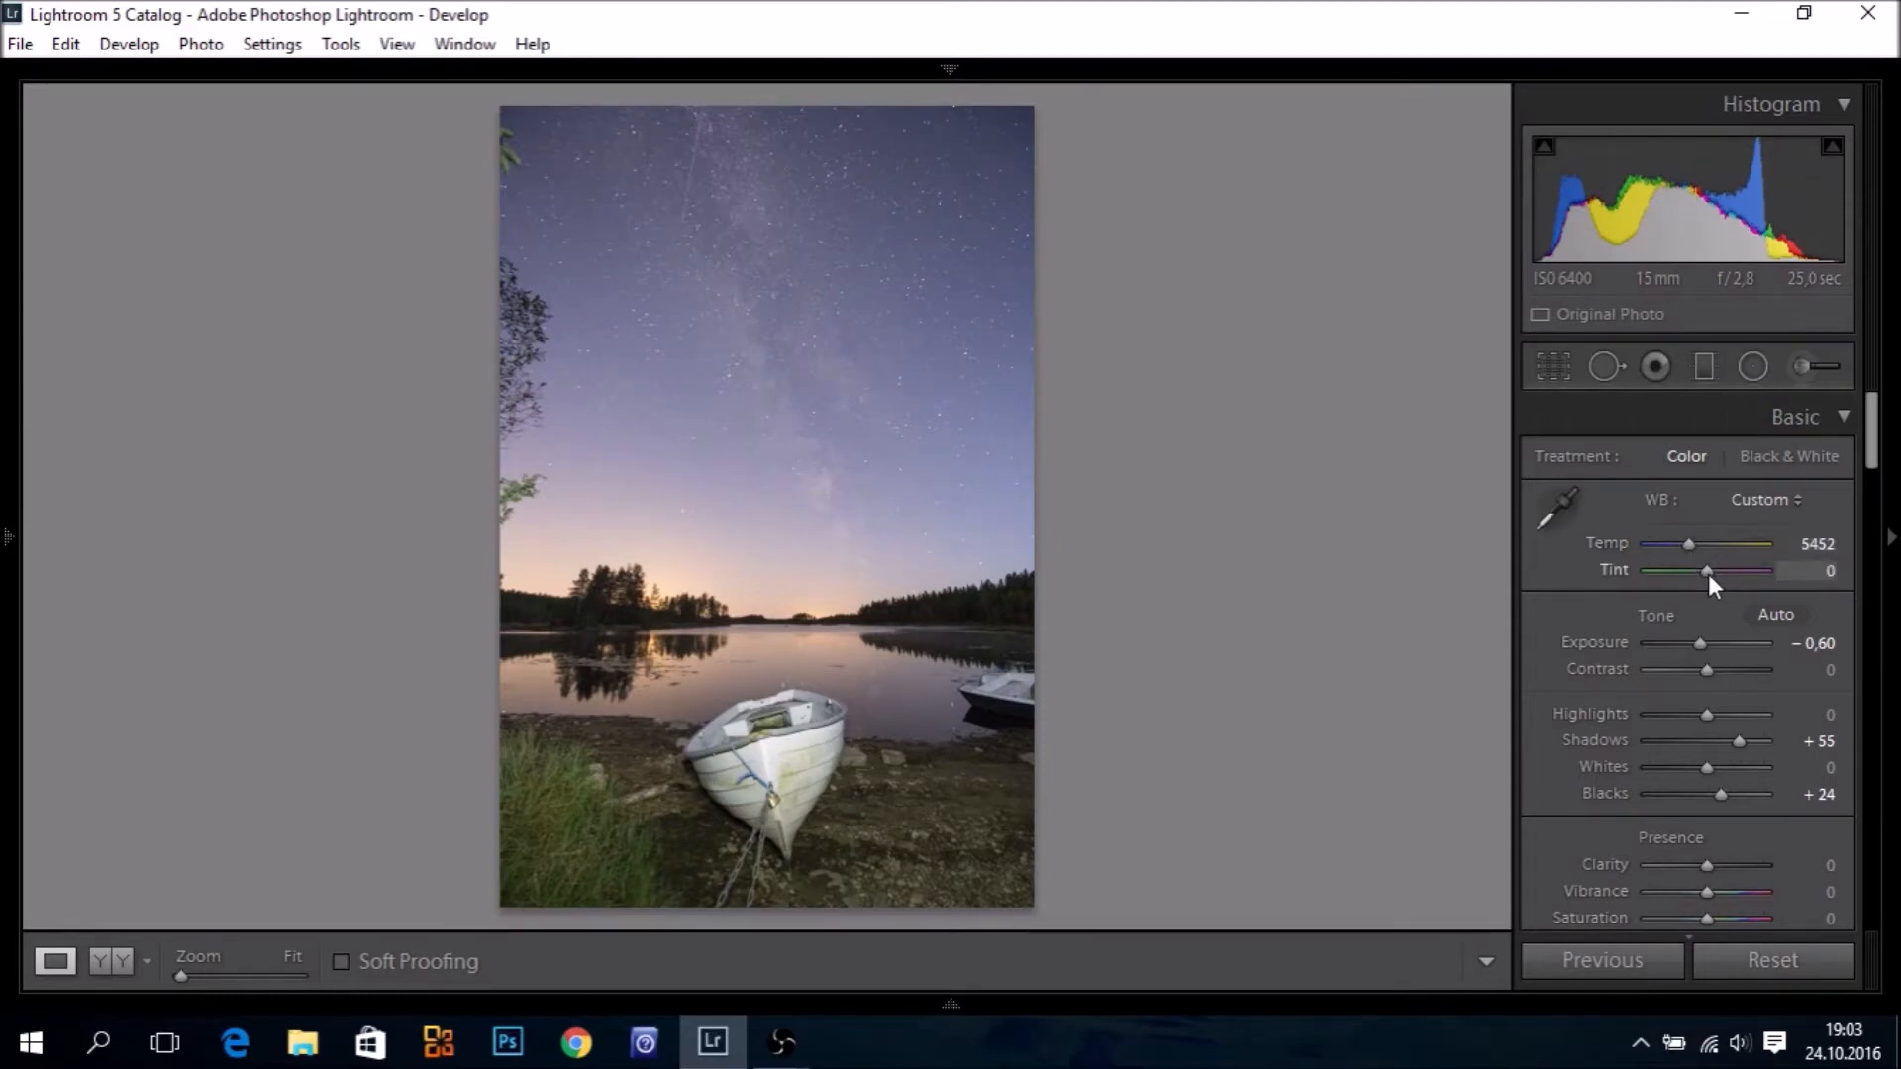
left_click_drag(1708, 574, 1710, 574)
left_click_drag(1708, 572, 1711, 572)
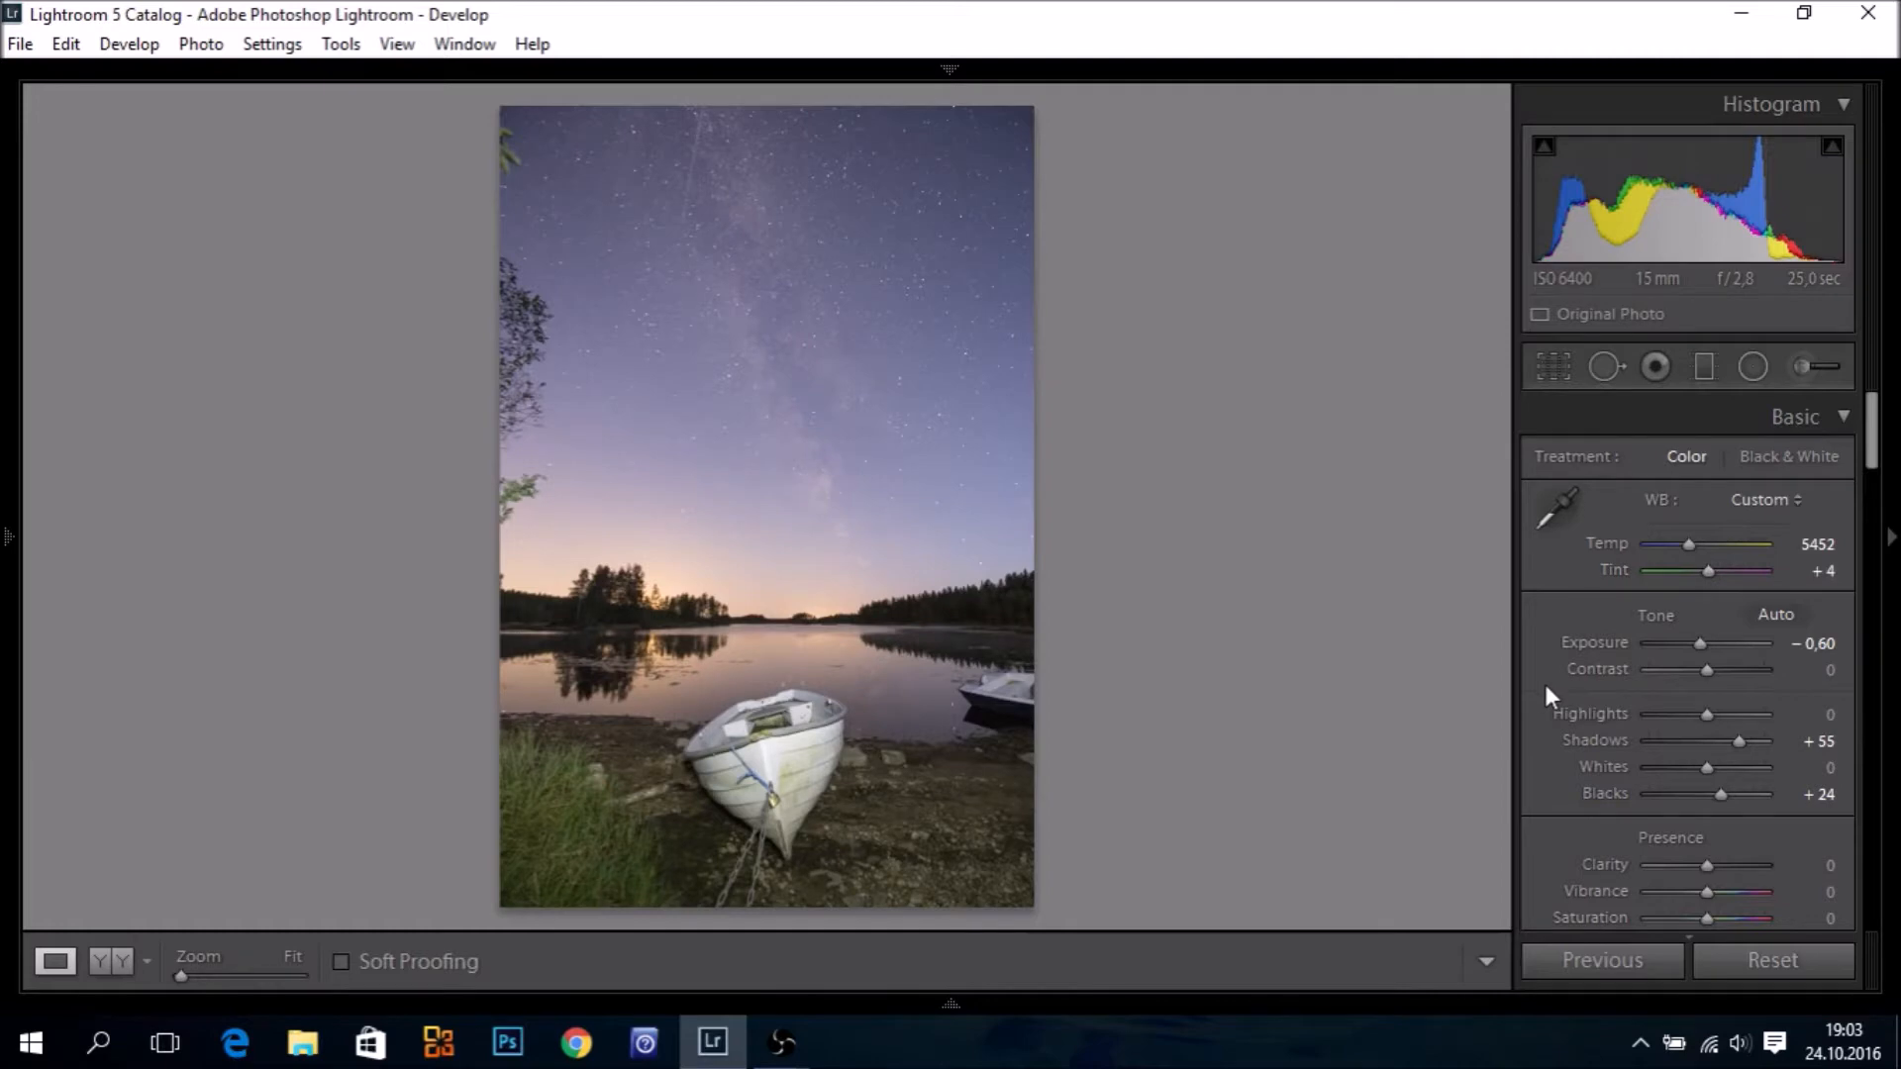
scroll(1547, 740, "down", 3)
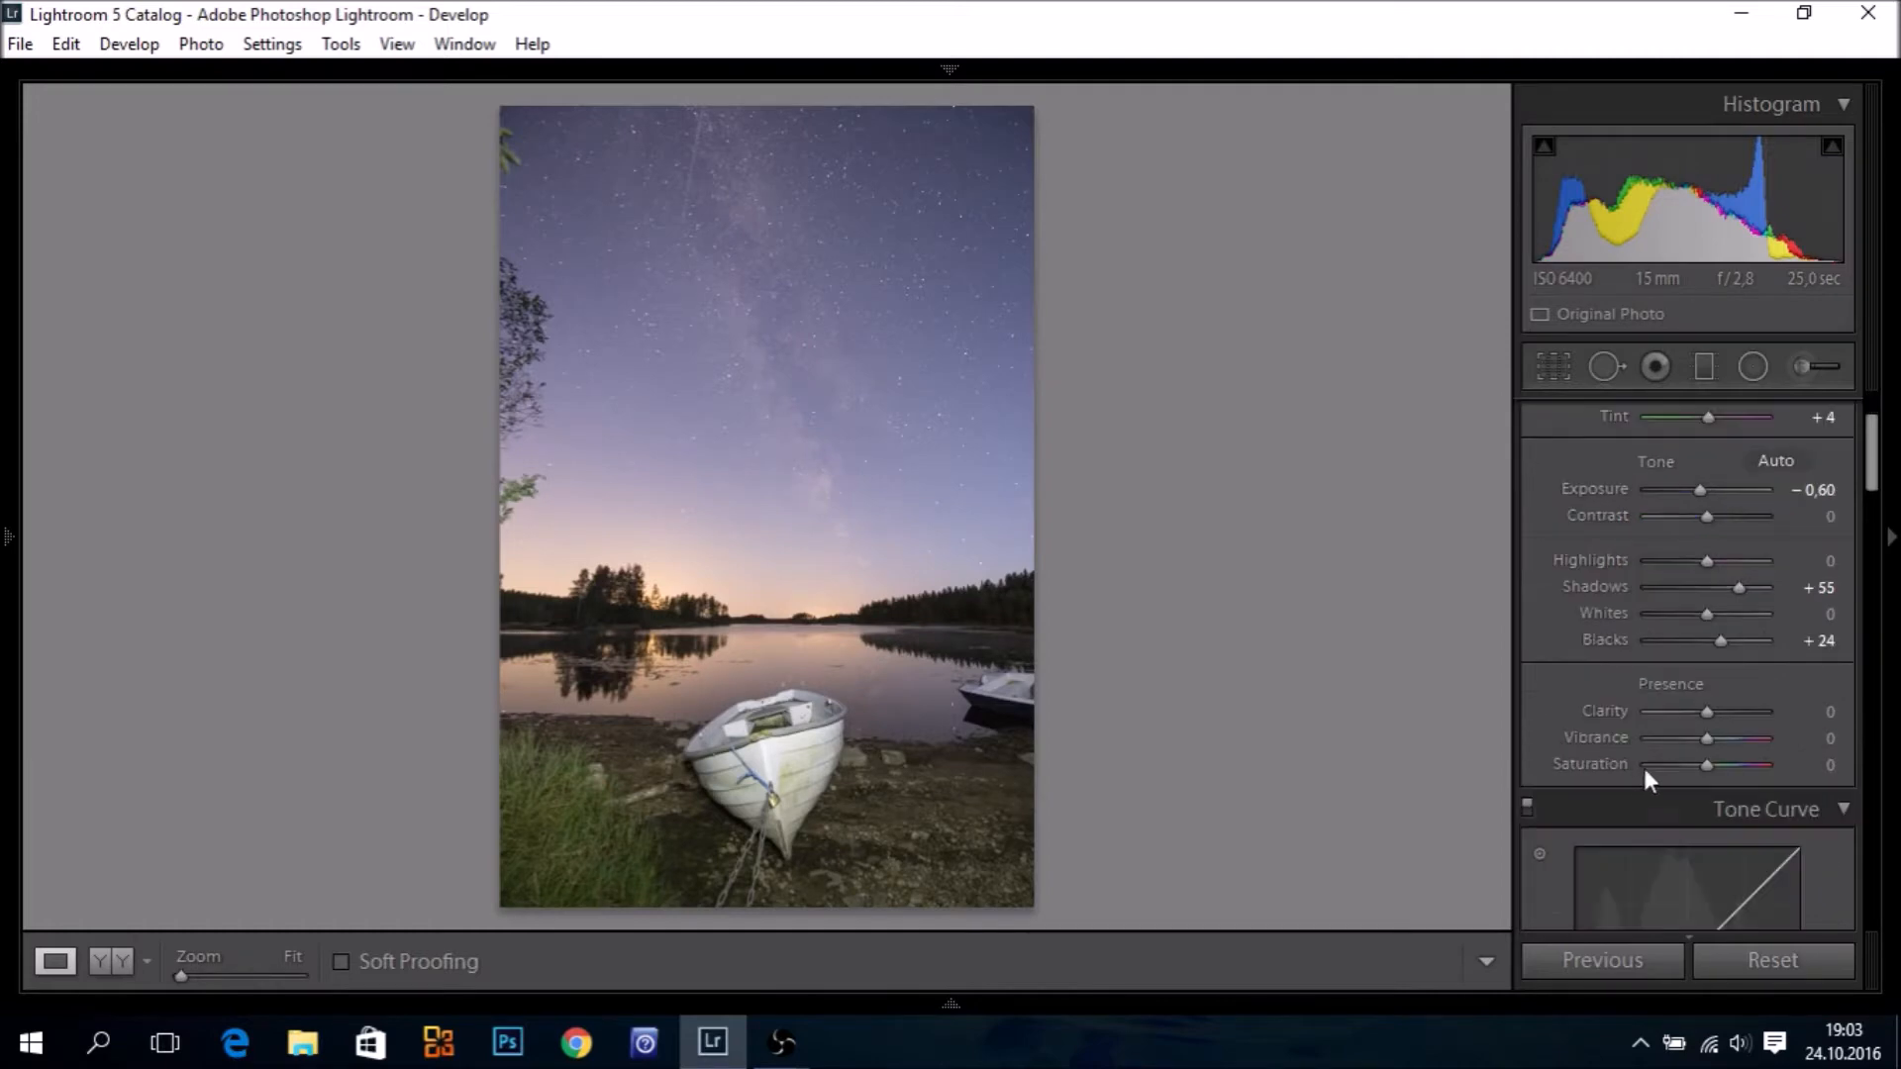
left_click_drag(1705, 744, 1713, 747)
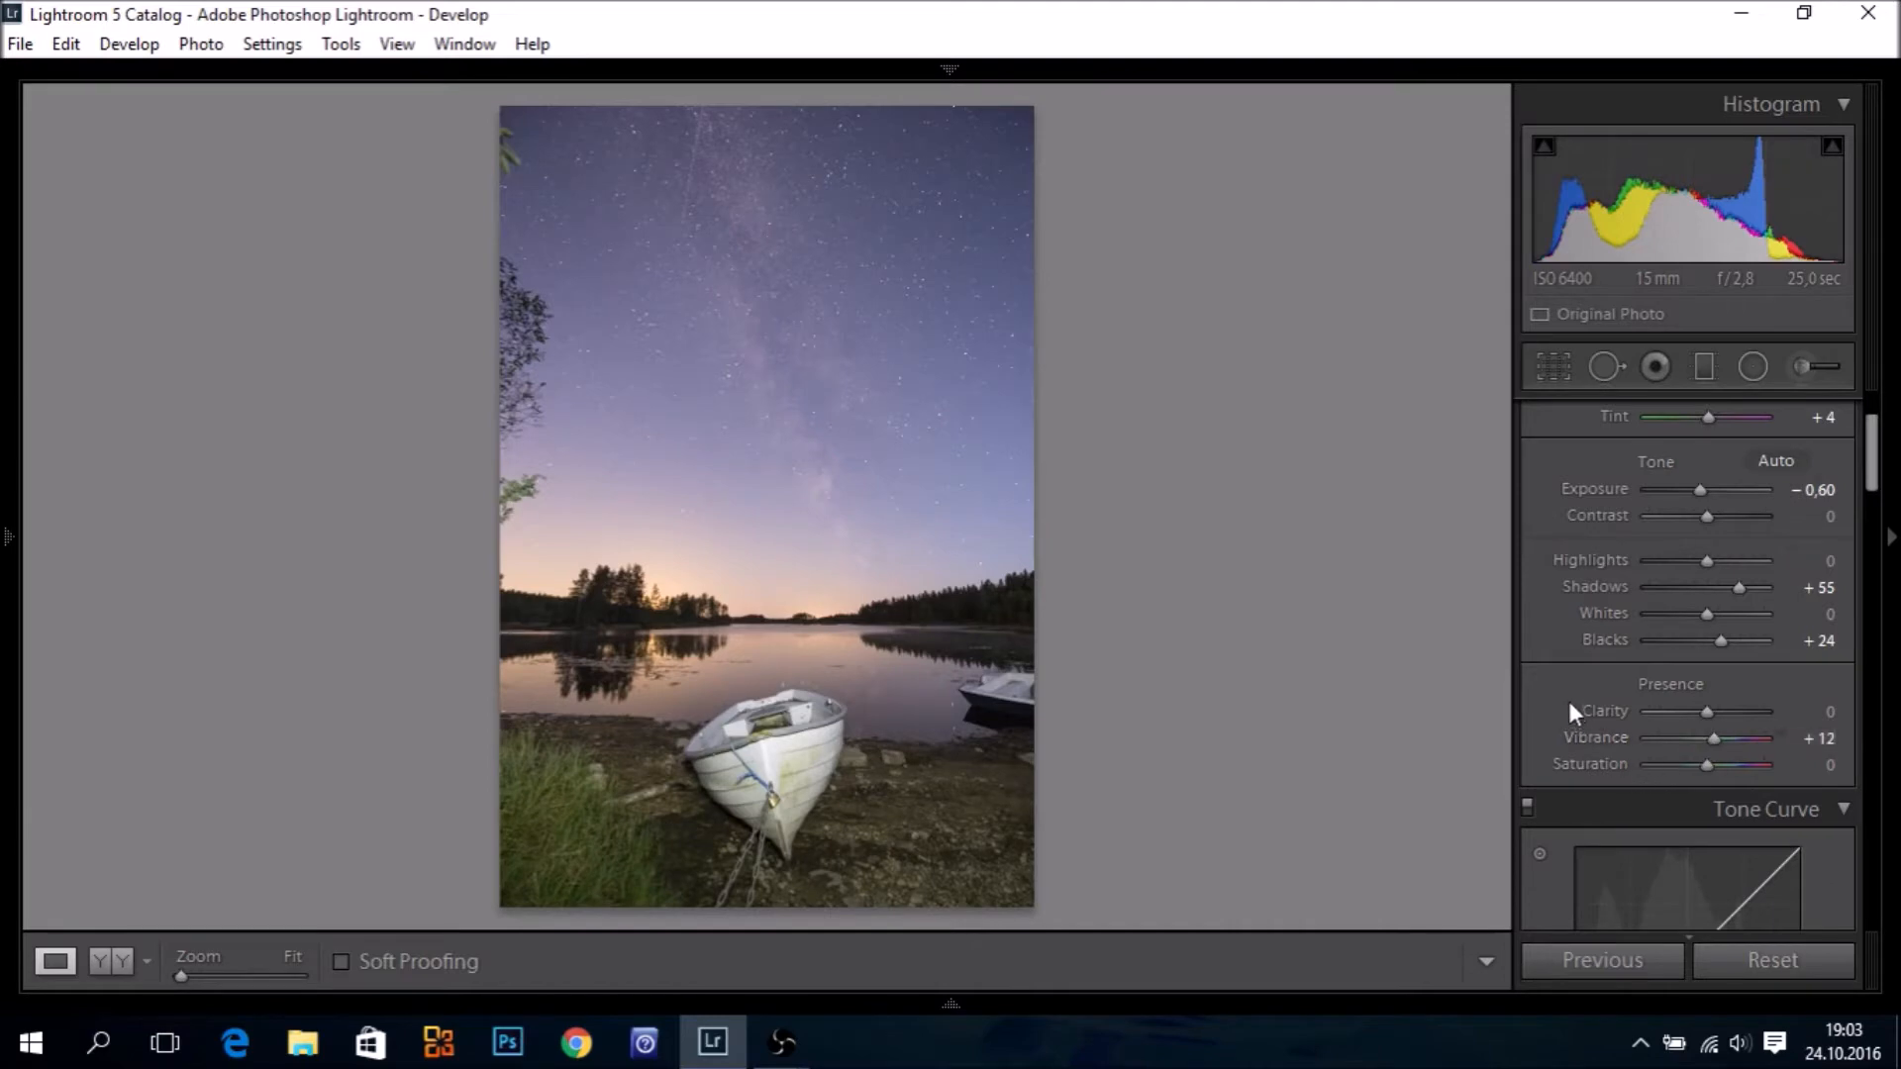
Reduce the noise with Luminance 33 and Color 43, judging the effect on the lake at 1:1
scroll(1570, 703, "down", 10)
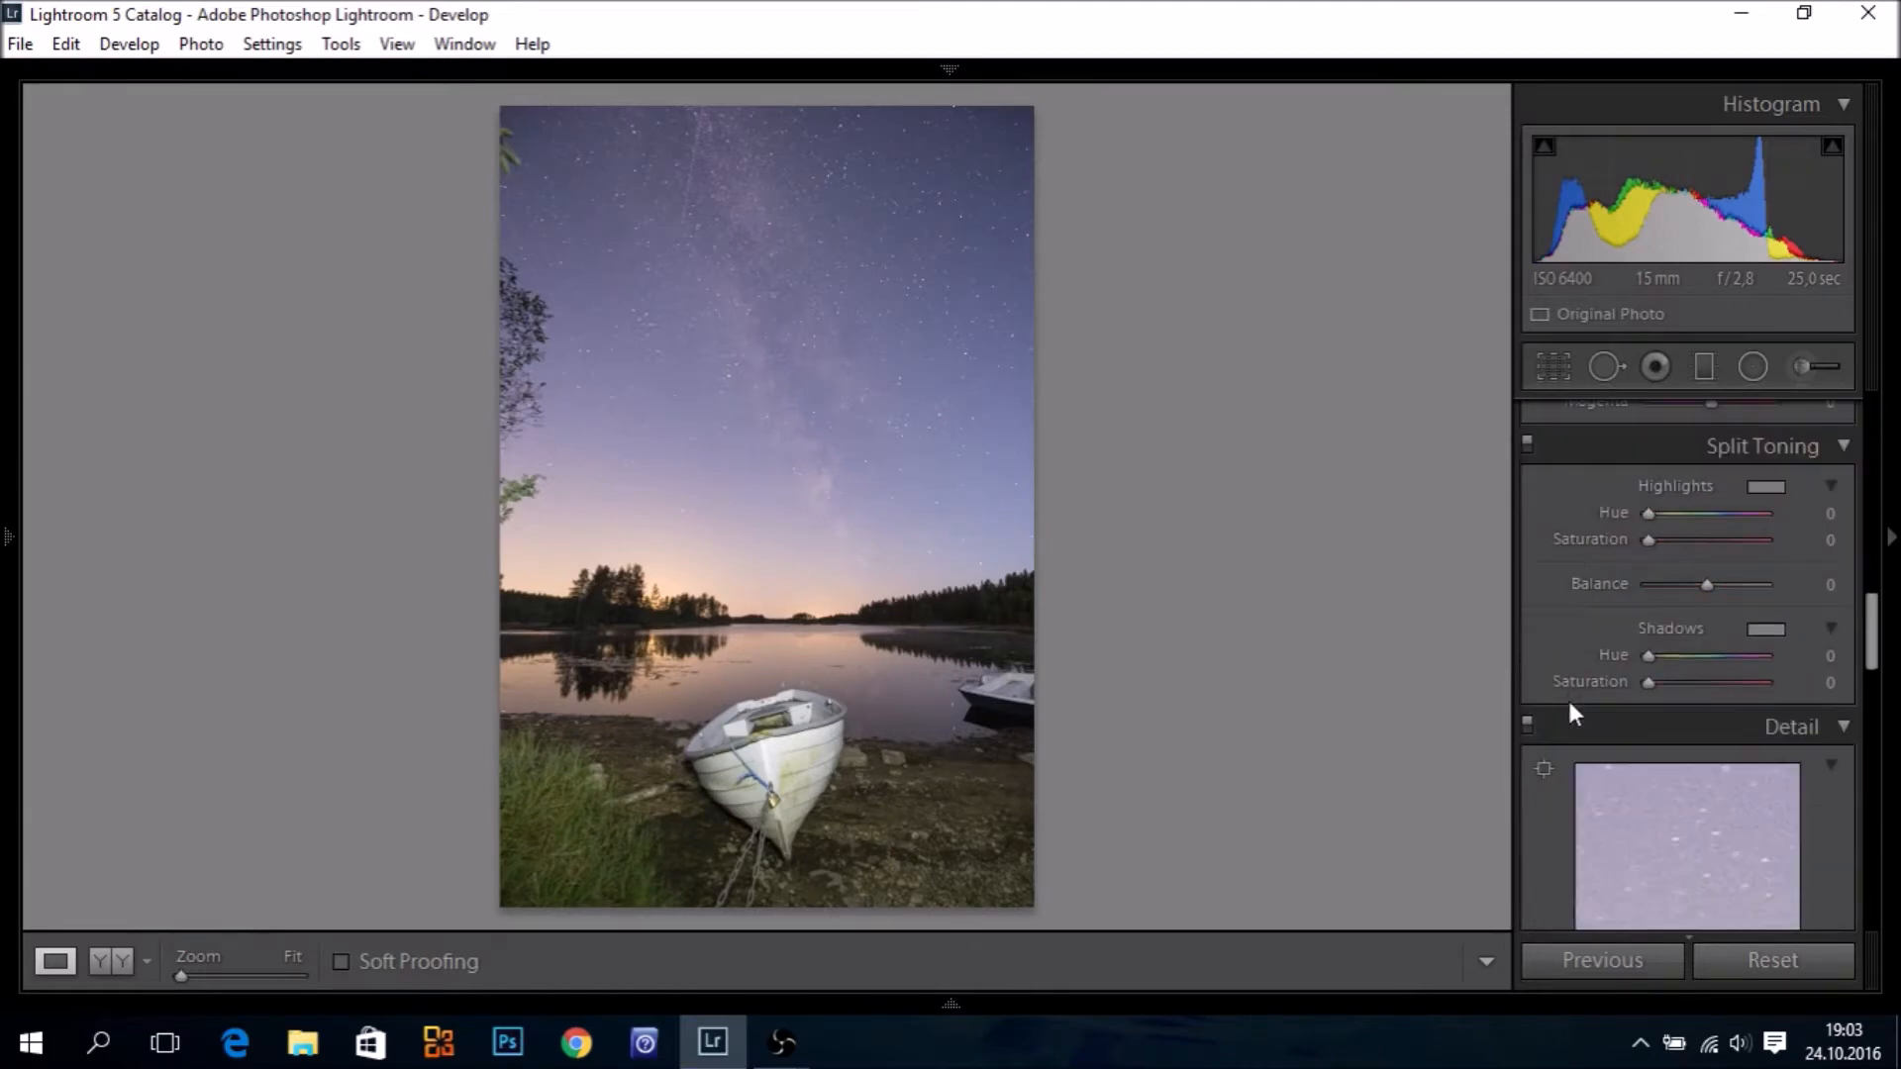
scroll(1574, 714, "down", 2)
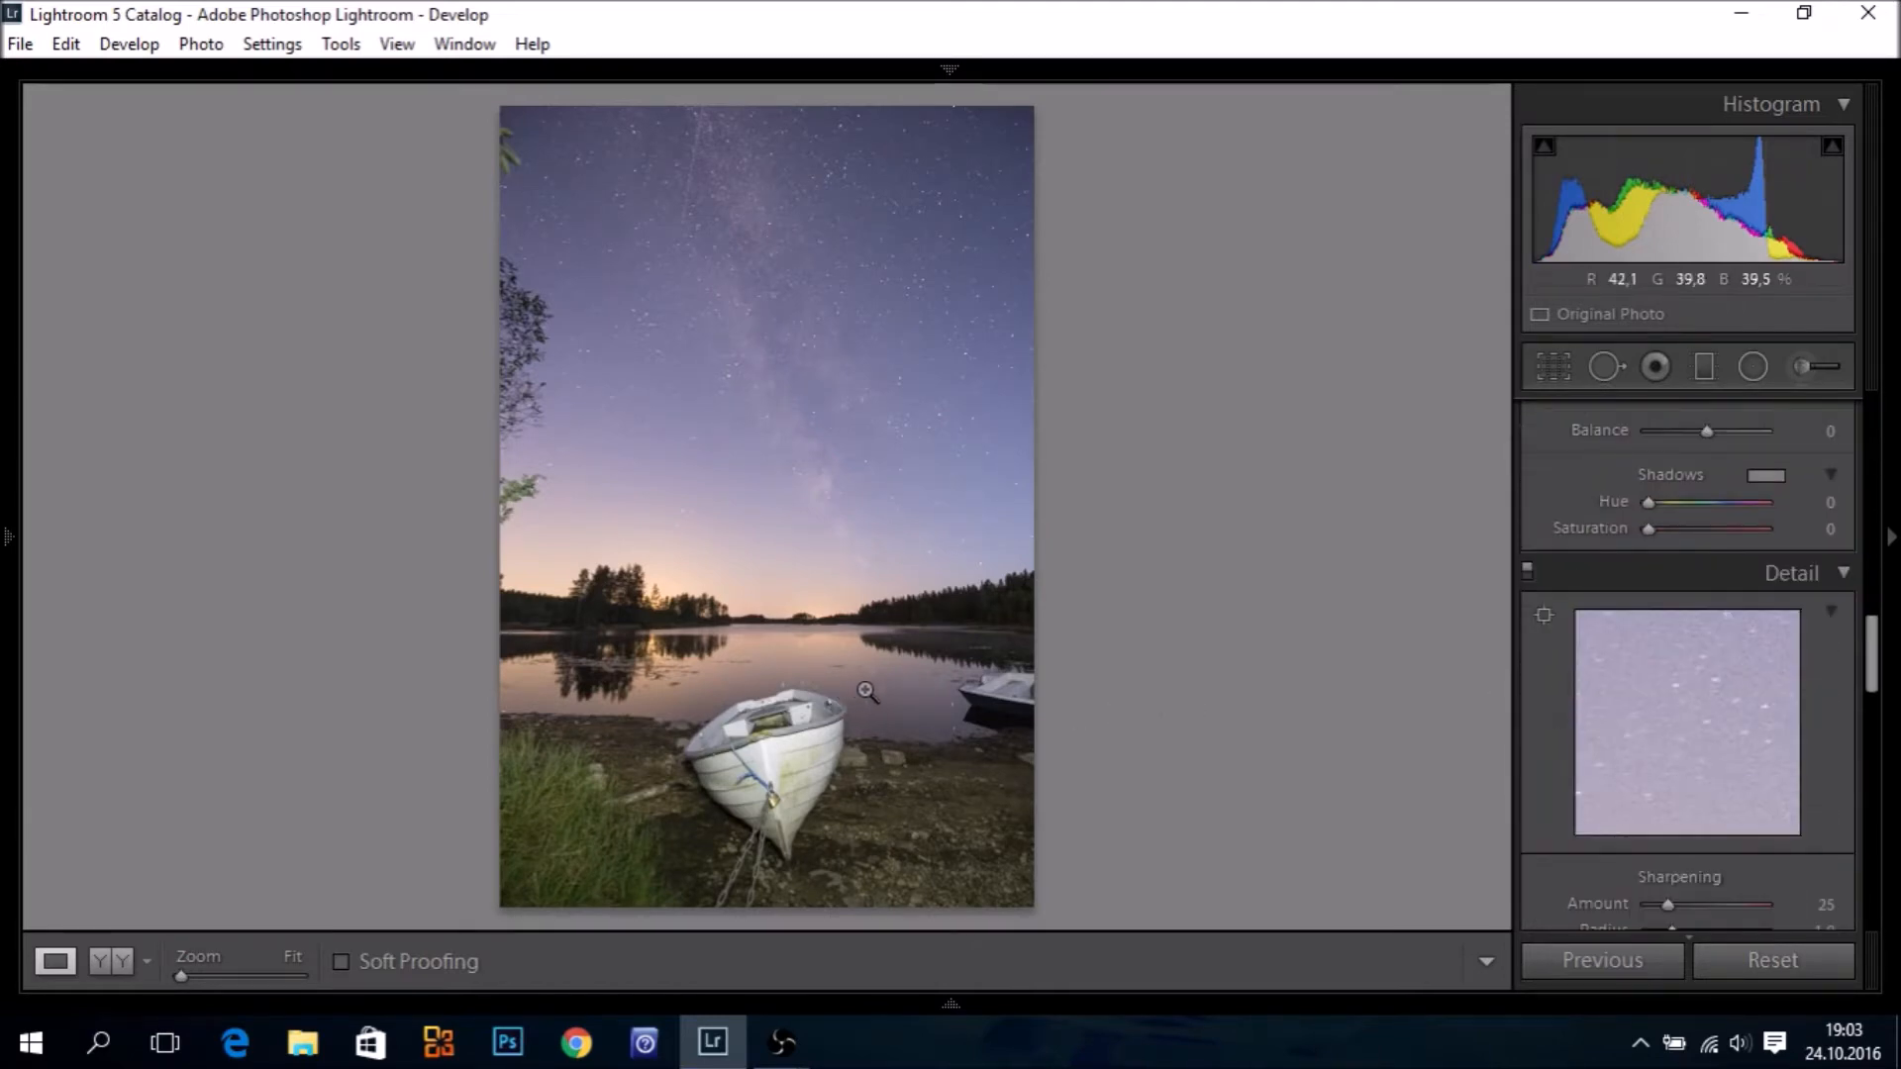
left_click(897, 677)
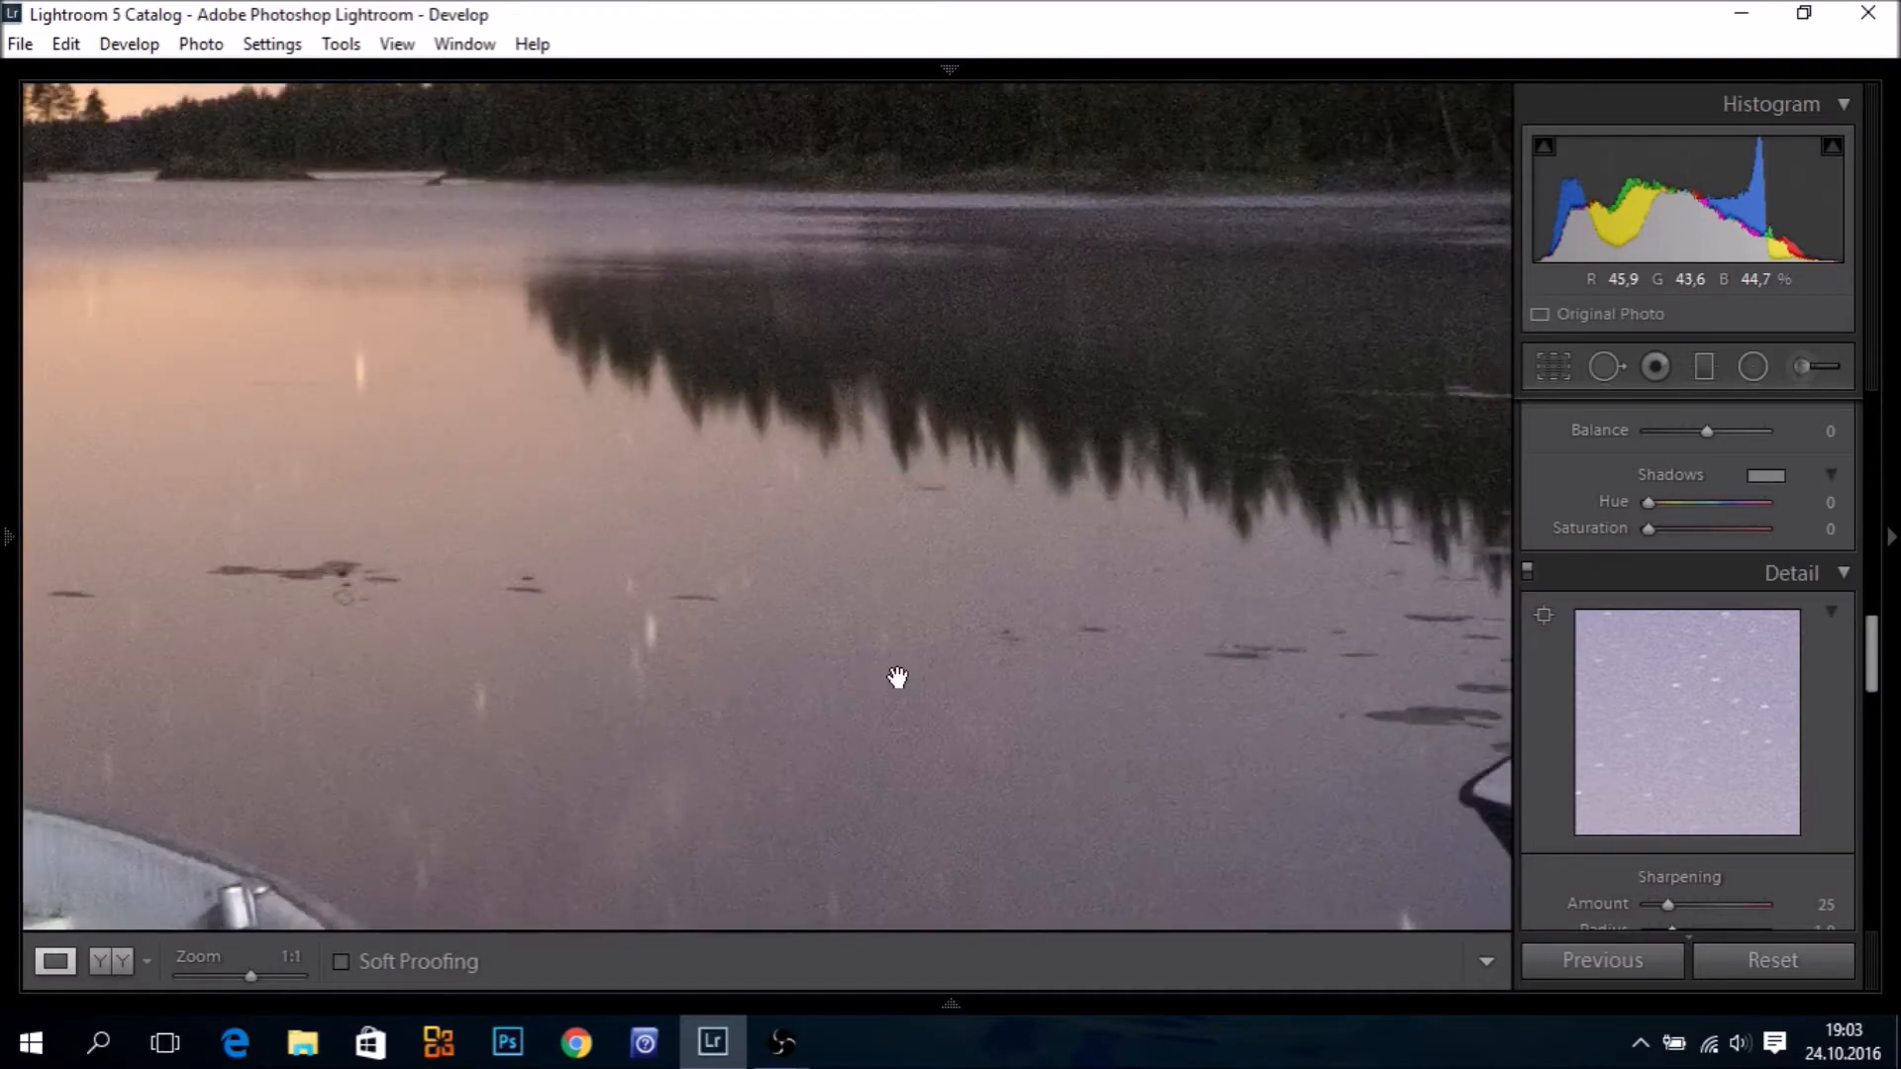
scroll(1542, 802, "down", 2)
scroll(1541, 781, "down", 2)
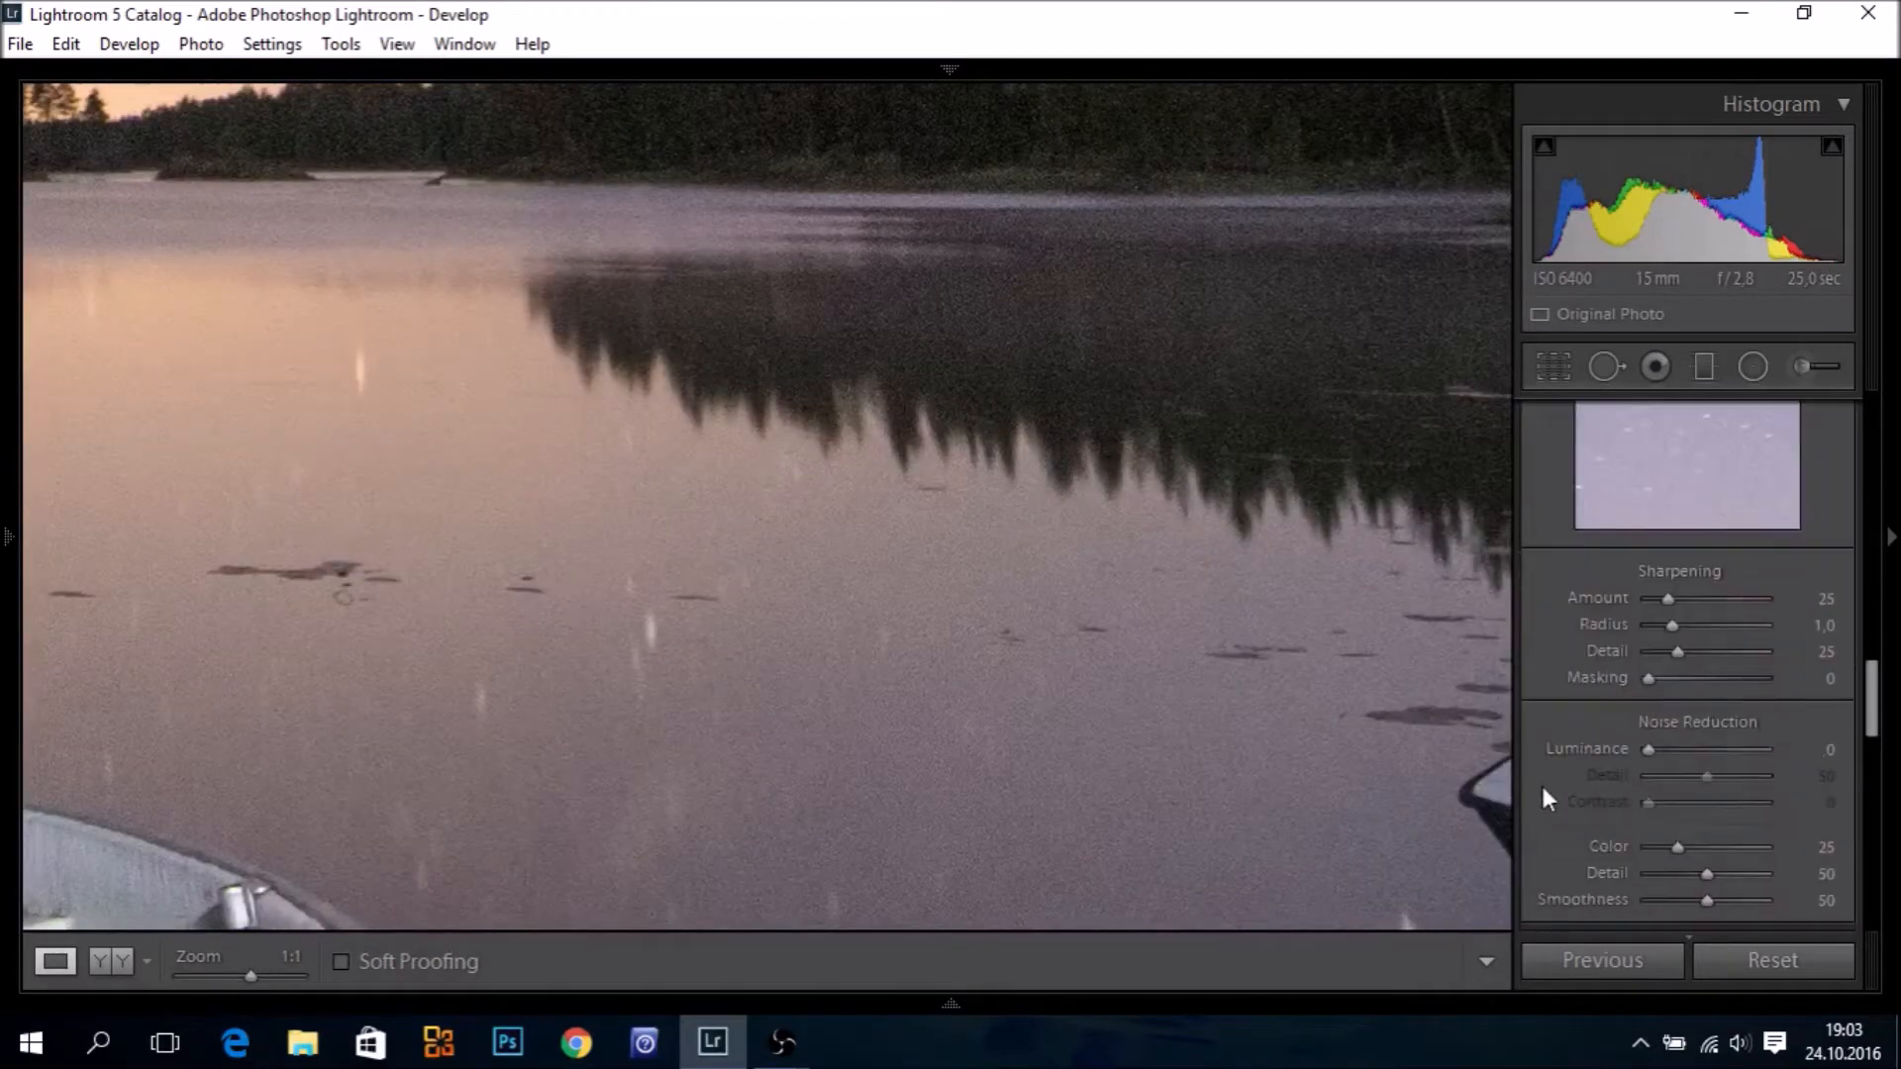
left_click_drag(1648, 748, 1684, 754)
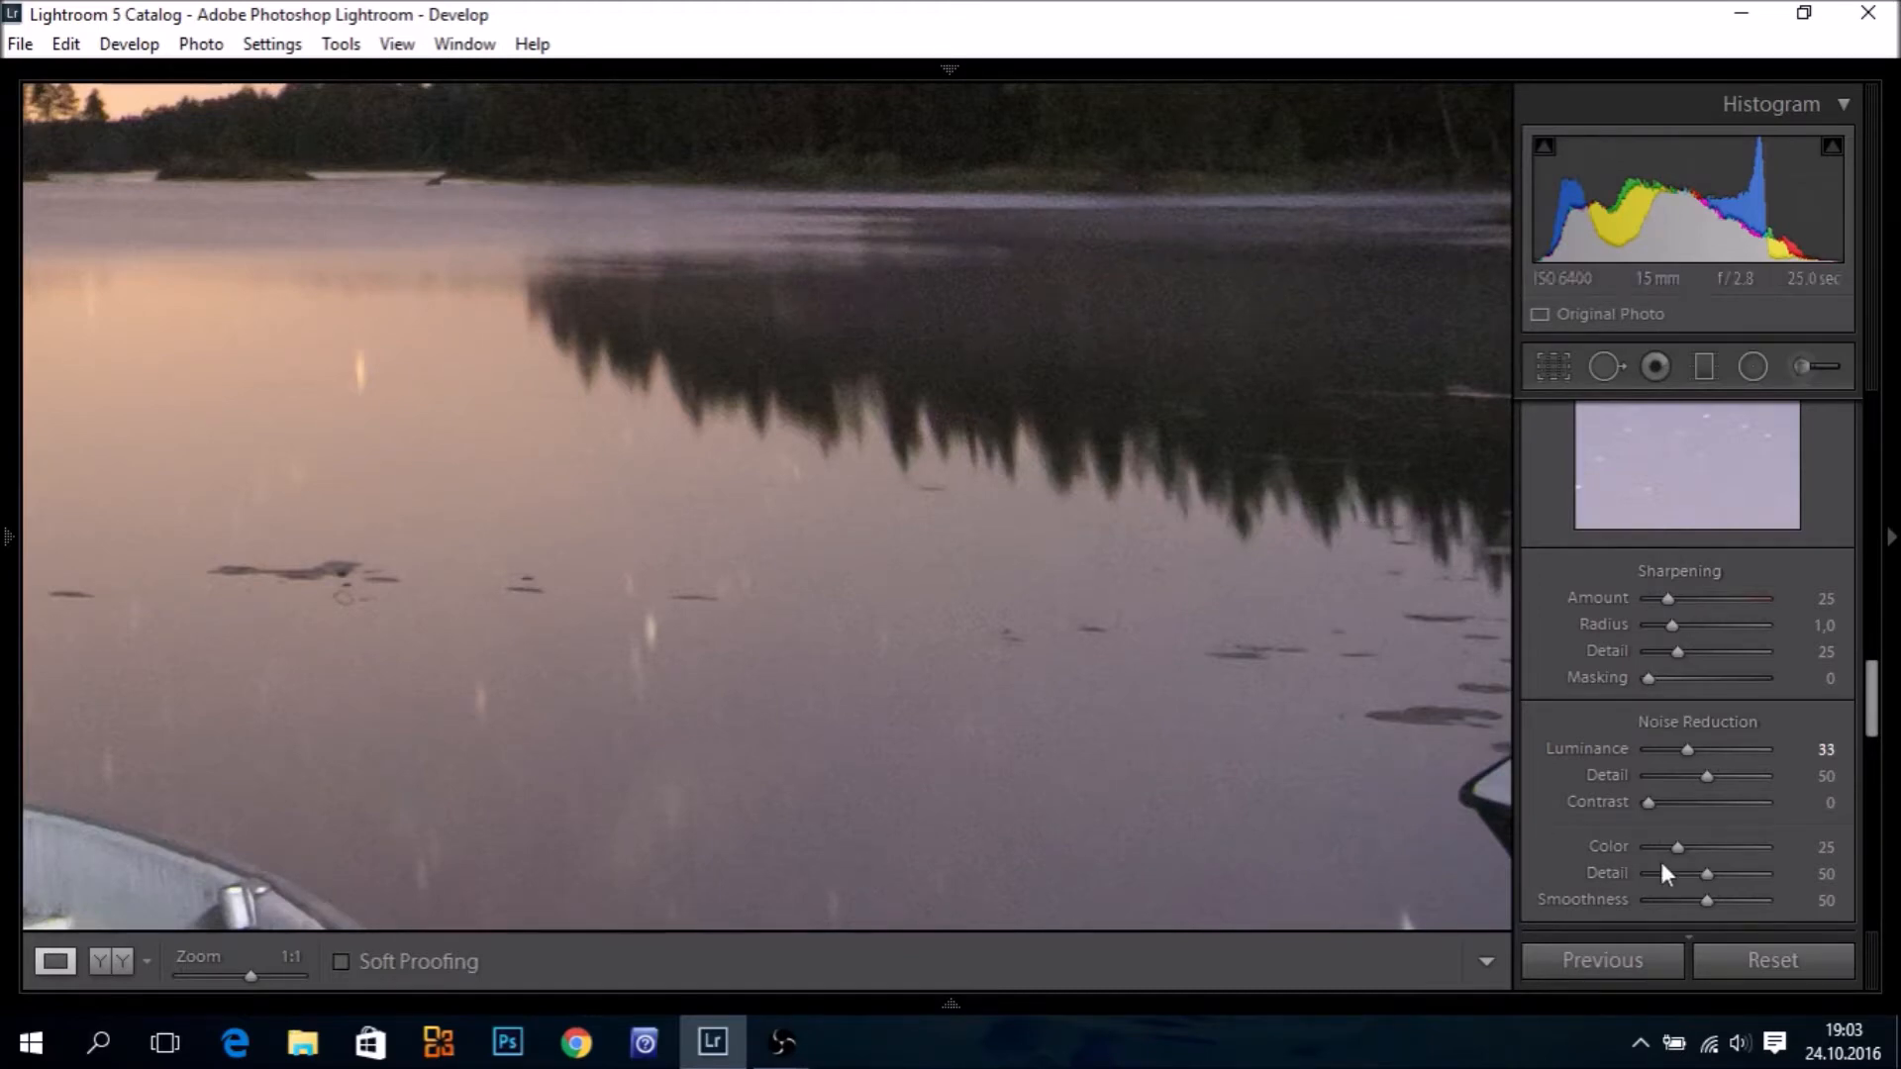
left_click_drag(1679, 849, 1701, 848)
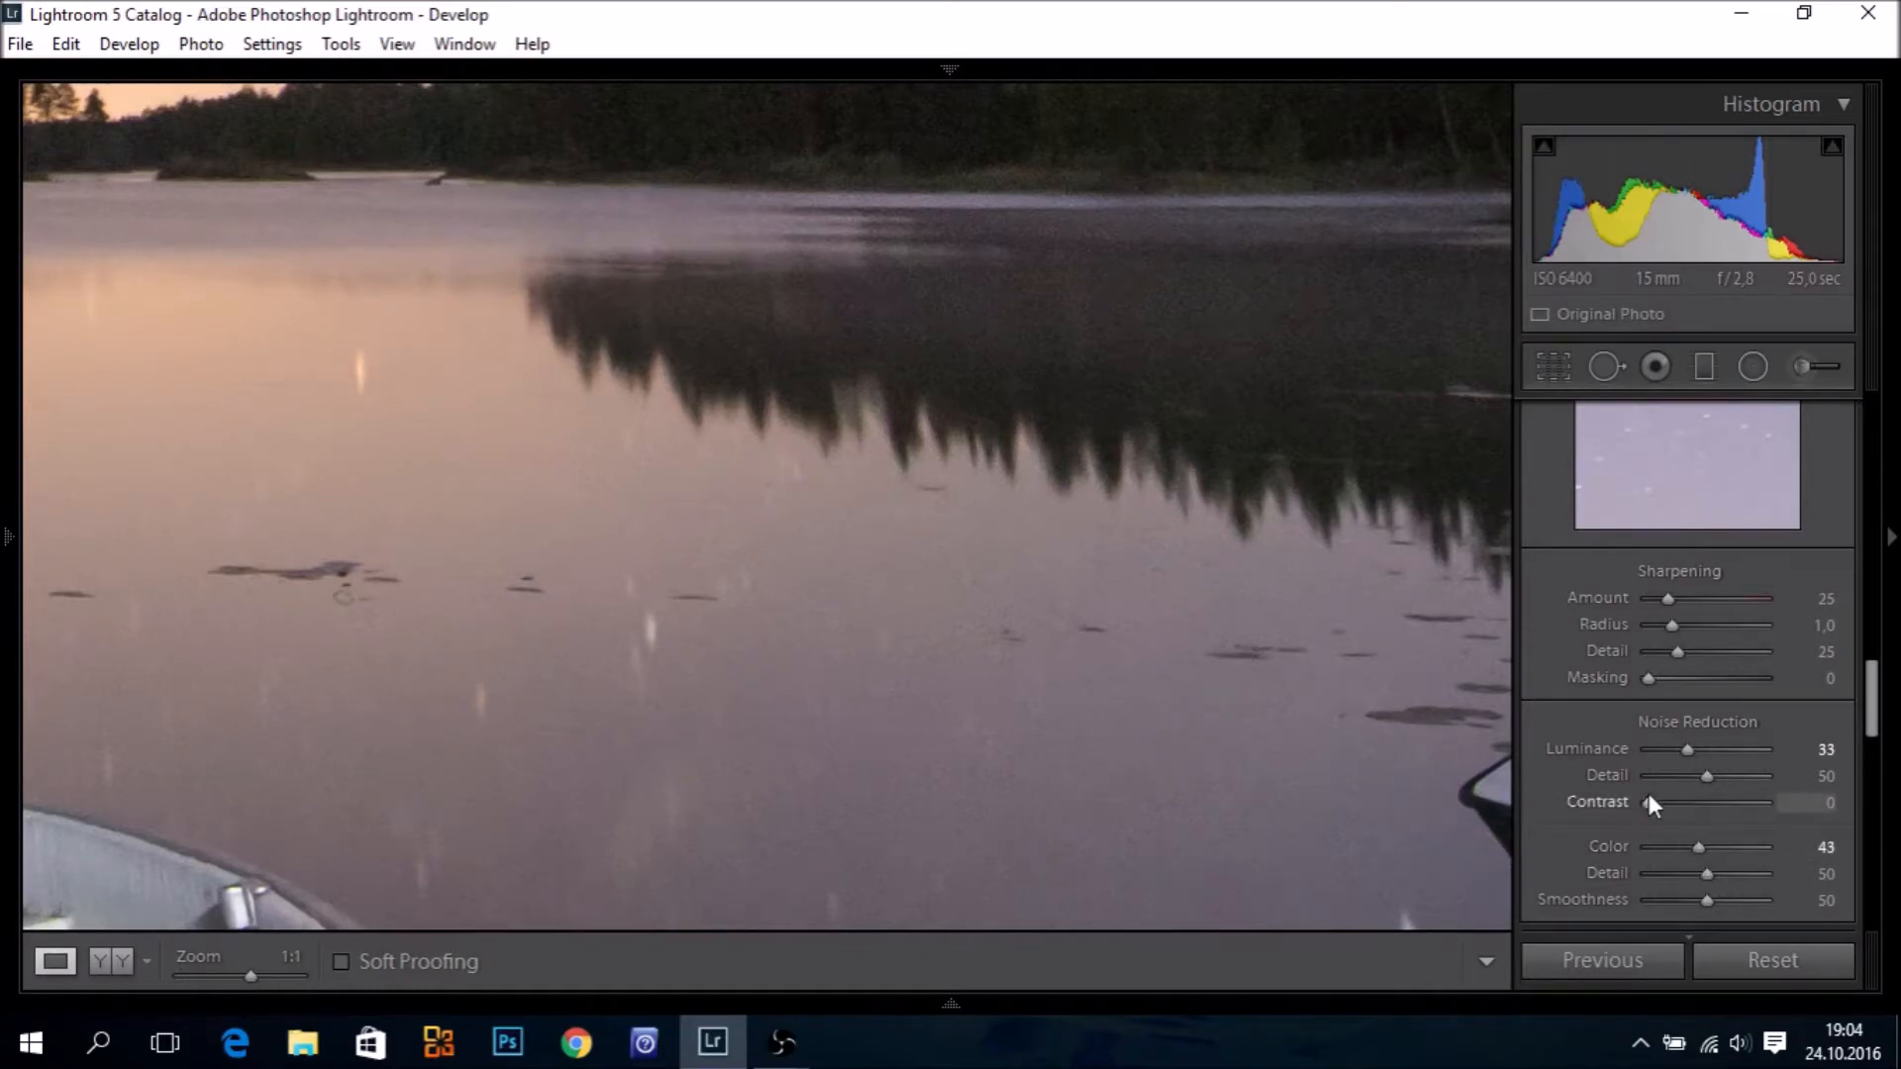
Set the Camera Calibration shadows tint to −5 and the sharpening to Amount 50, Detail 7 and Masking 44
left_click_drag(1874, 696, 1869, 883)
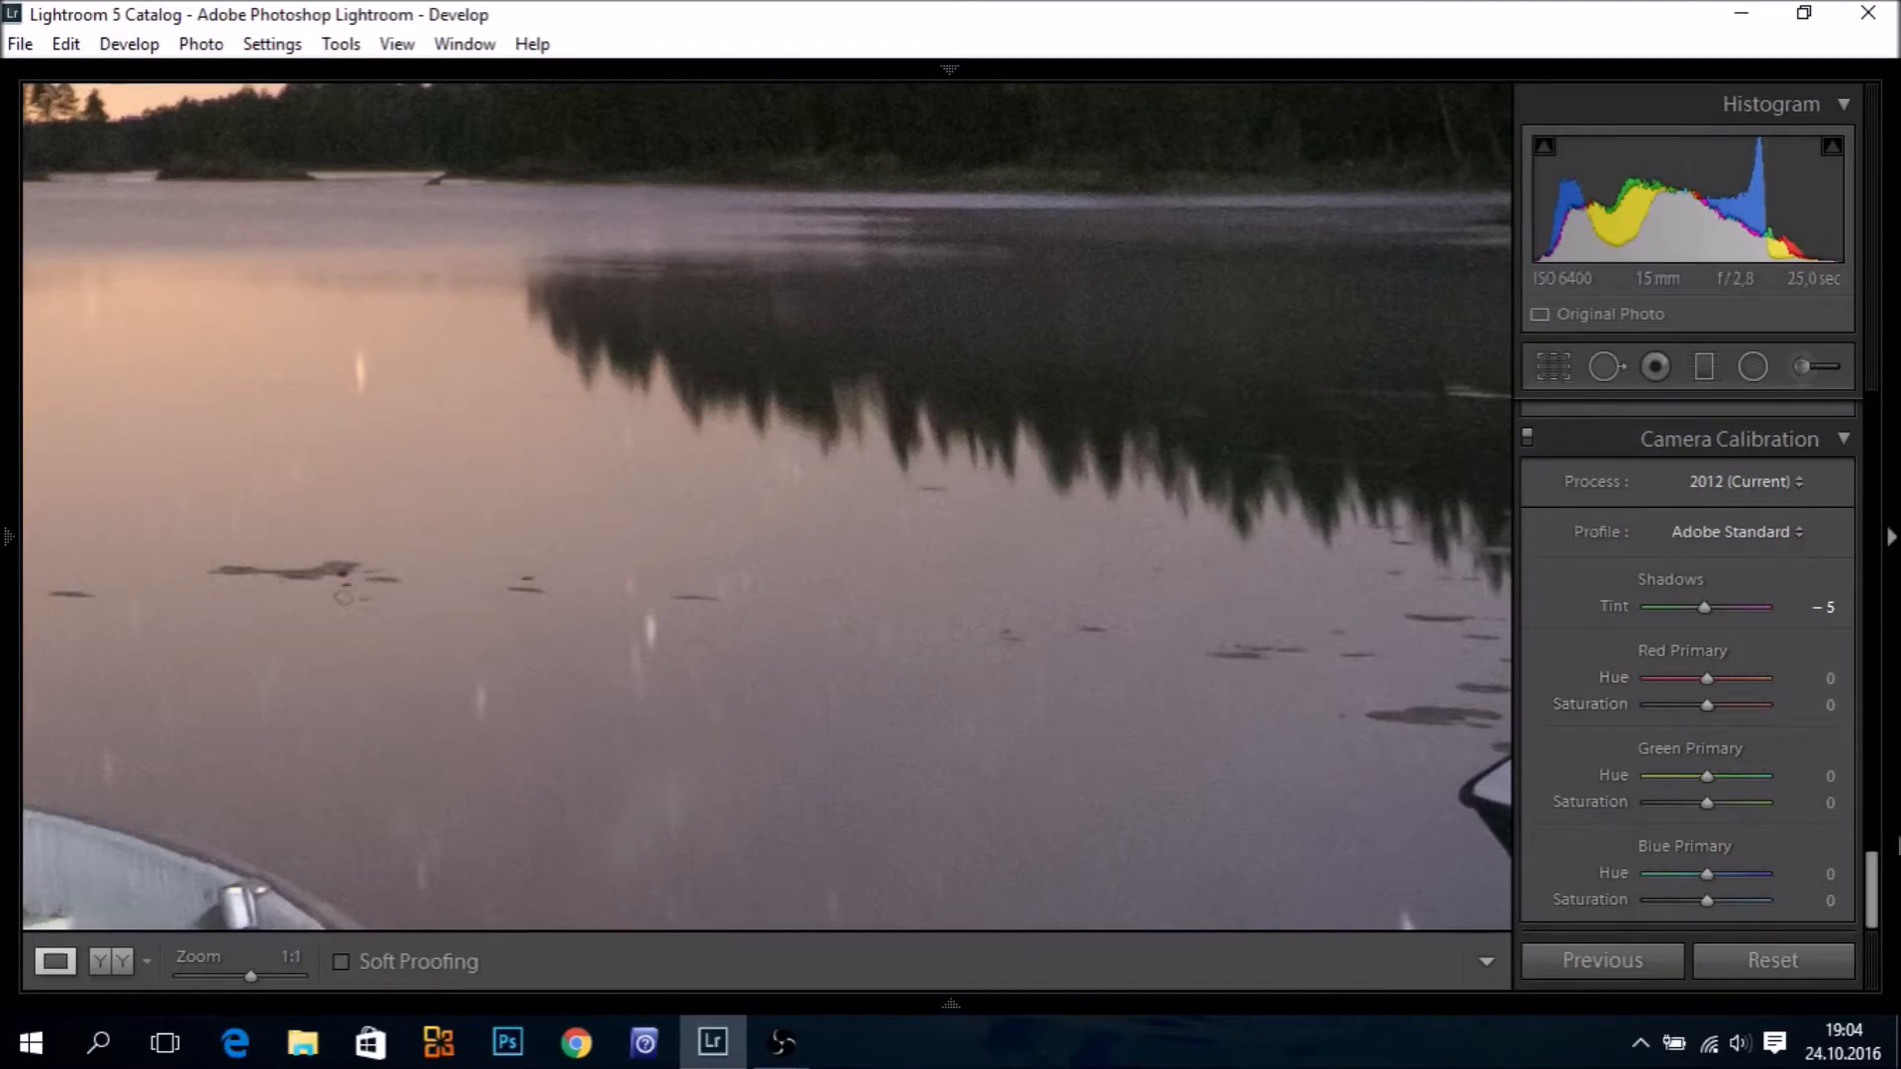
left_click_drag(1869, 895, 1888, 708)
left_click(1223, 798)
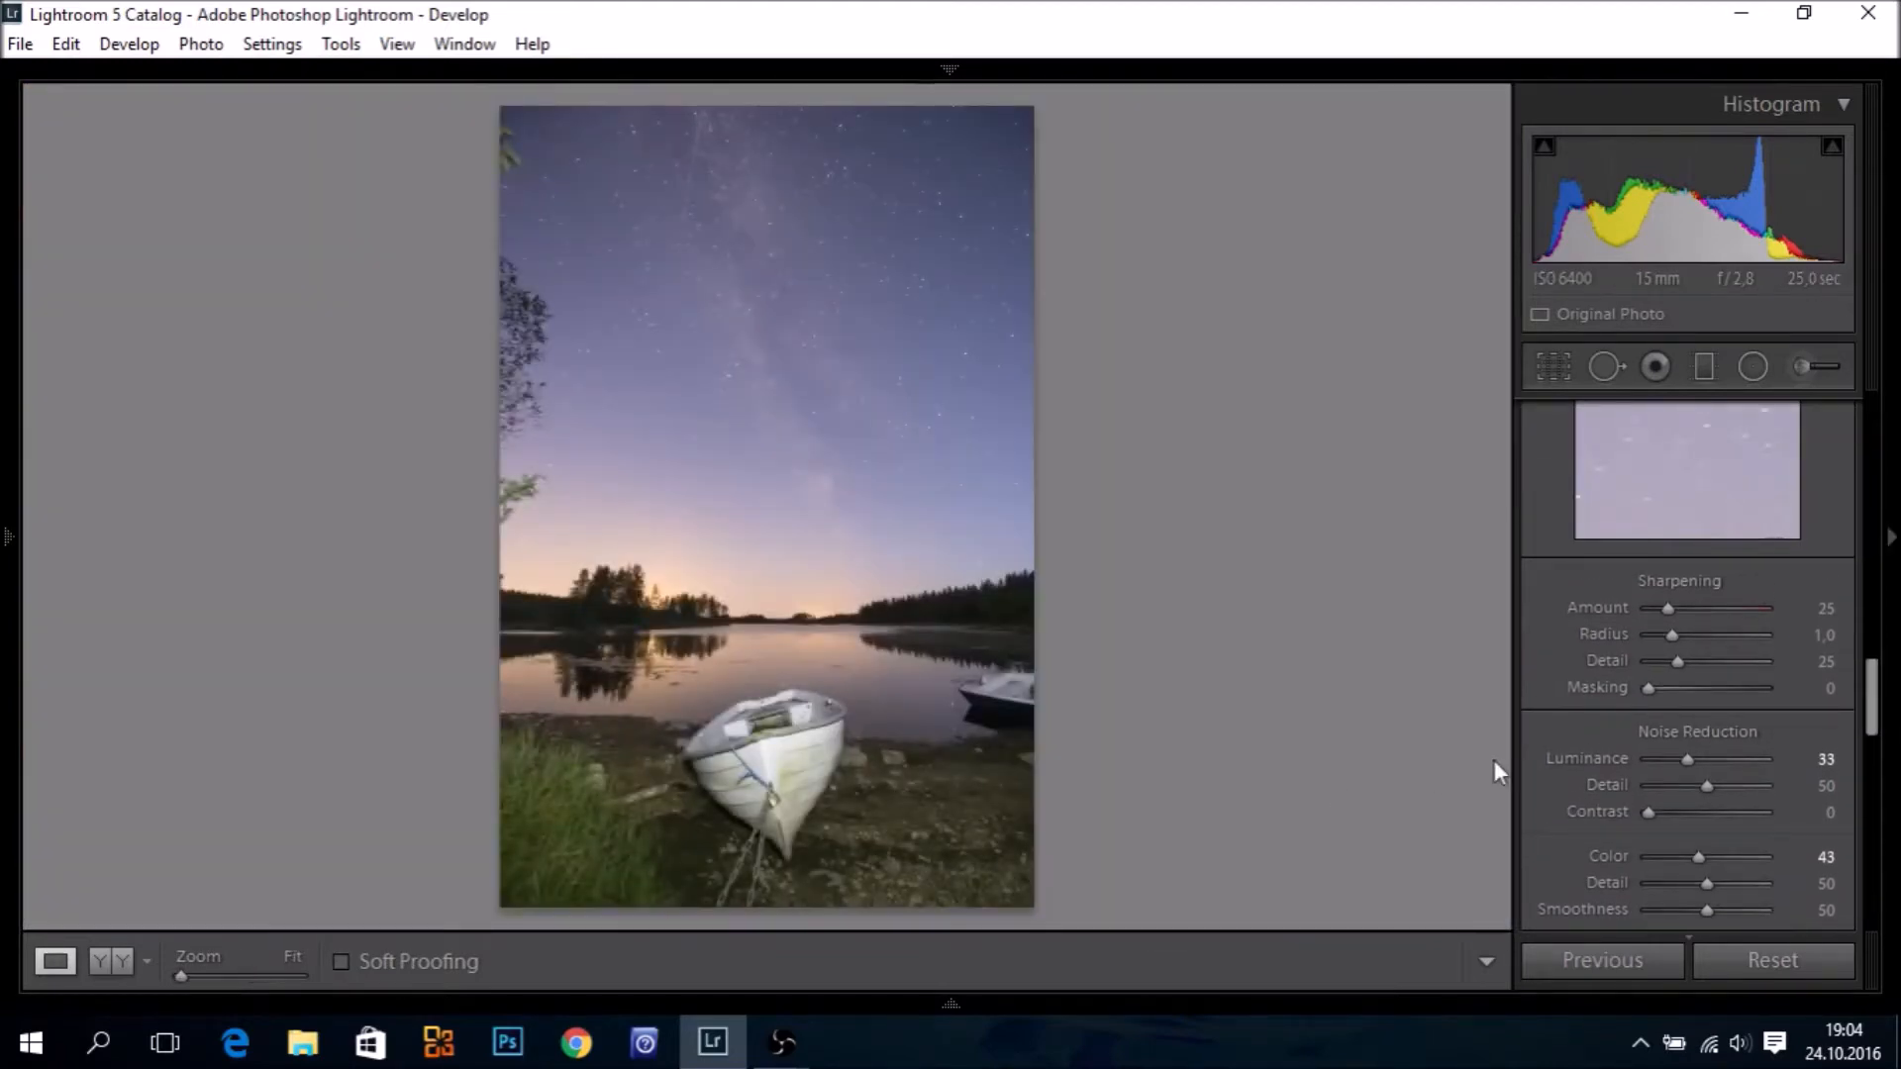
left_click_drag(1667, 611, 1661, 663)
left_click_drag(1647, 691, 1696, 685)
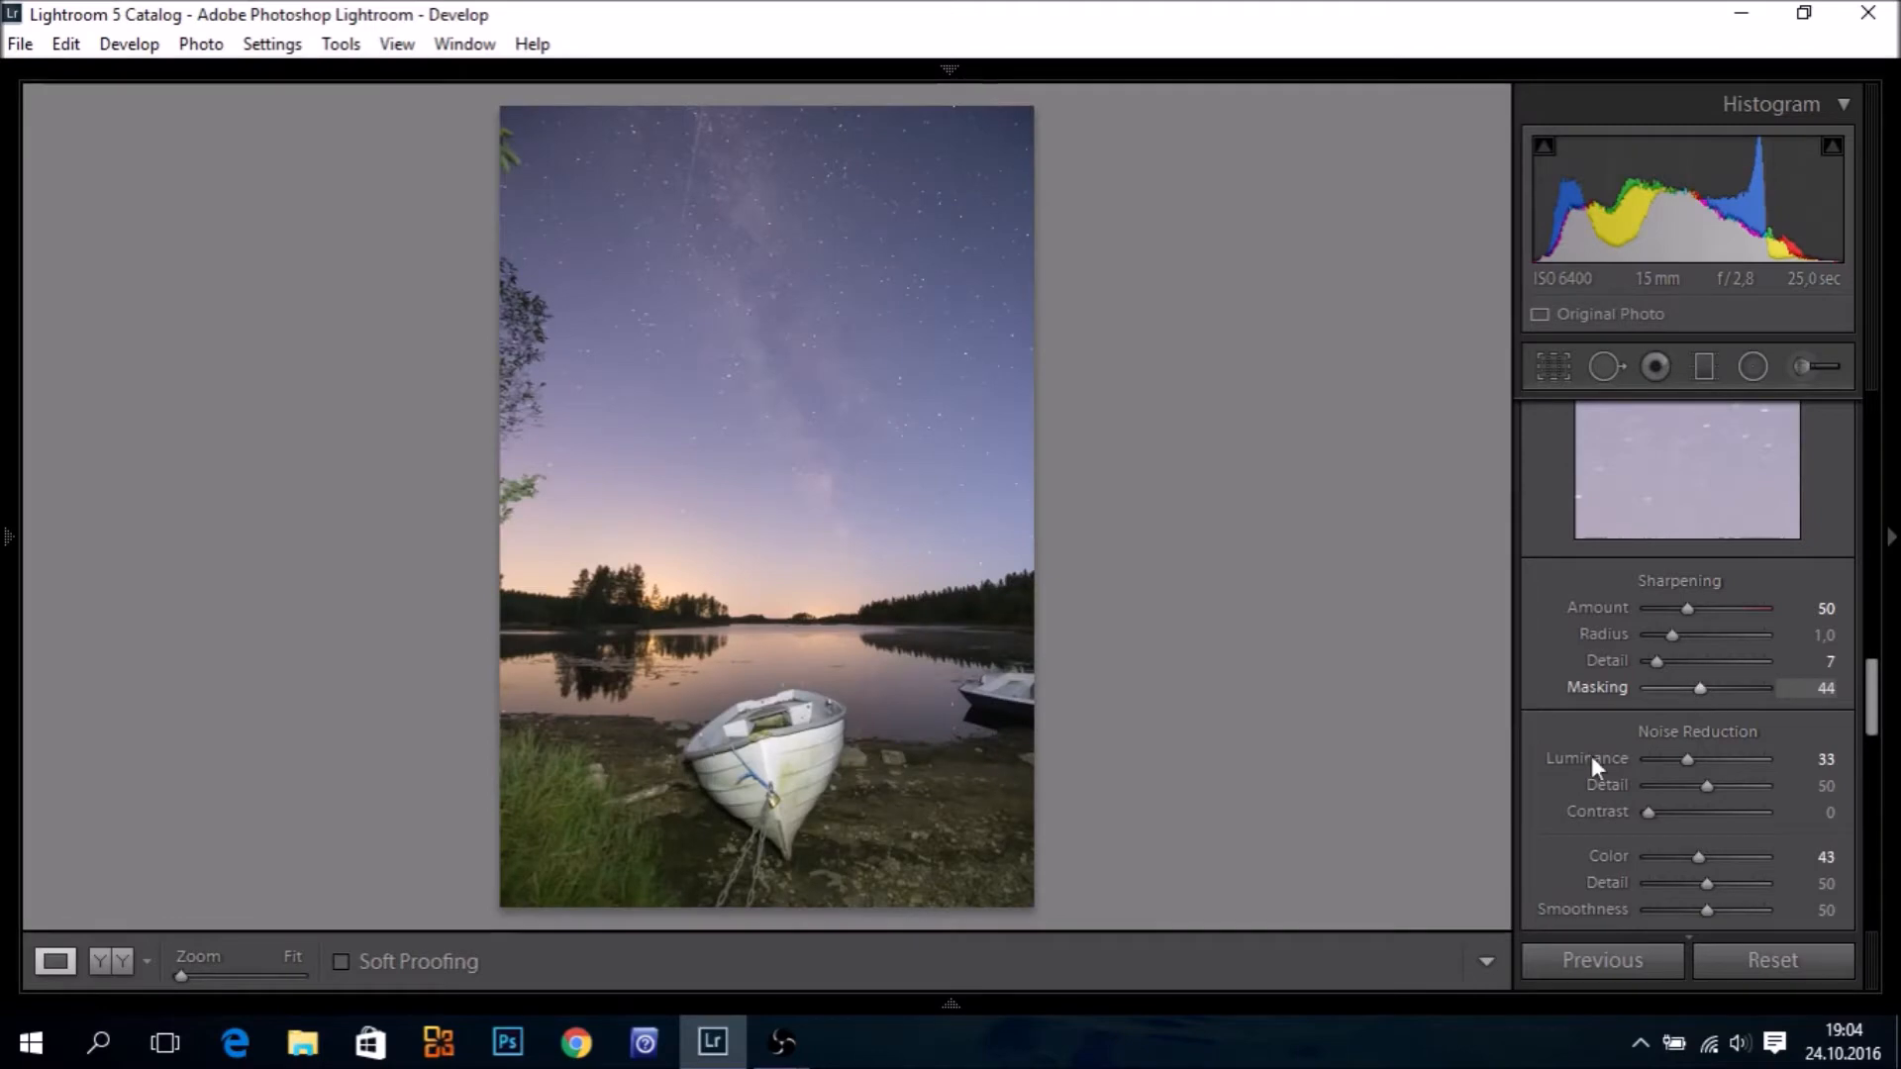
Set the lens vignetting amount to +36, nudge its midpoint up slightly, and enable Remove Chromatic Aberration
scroll(1542, 793, "down", 3)
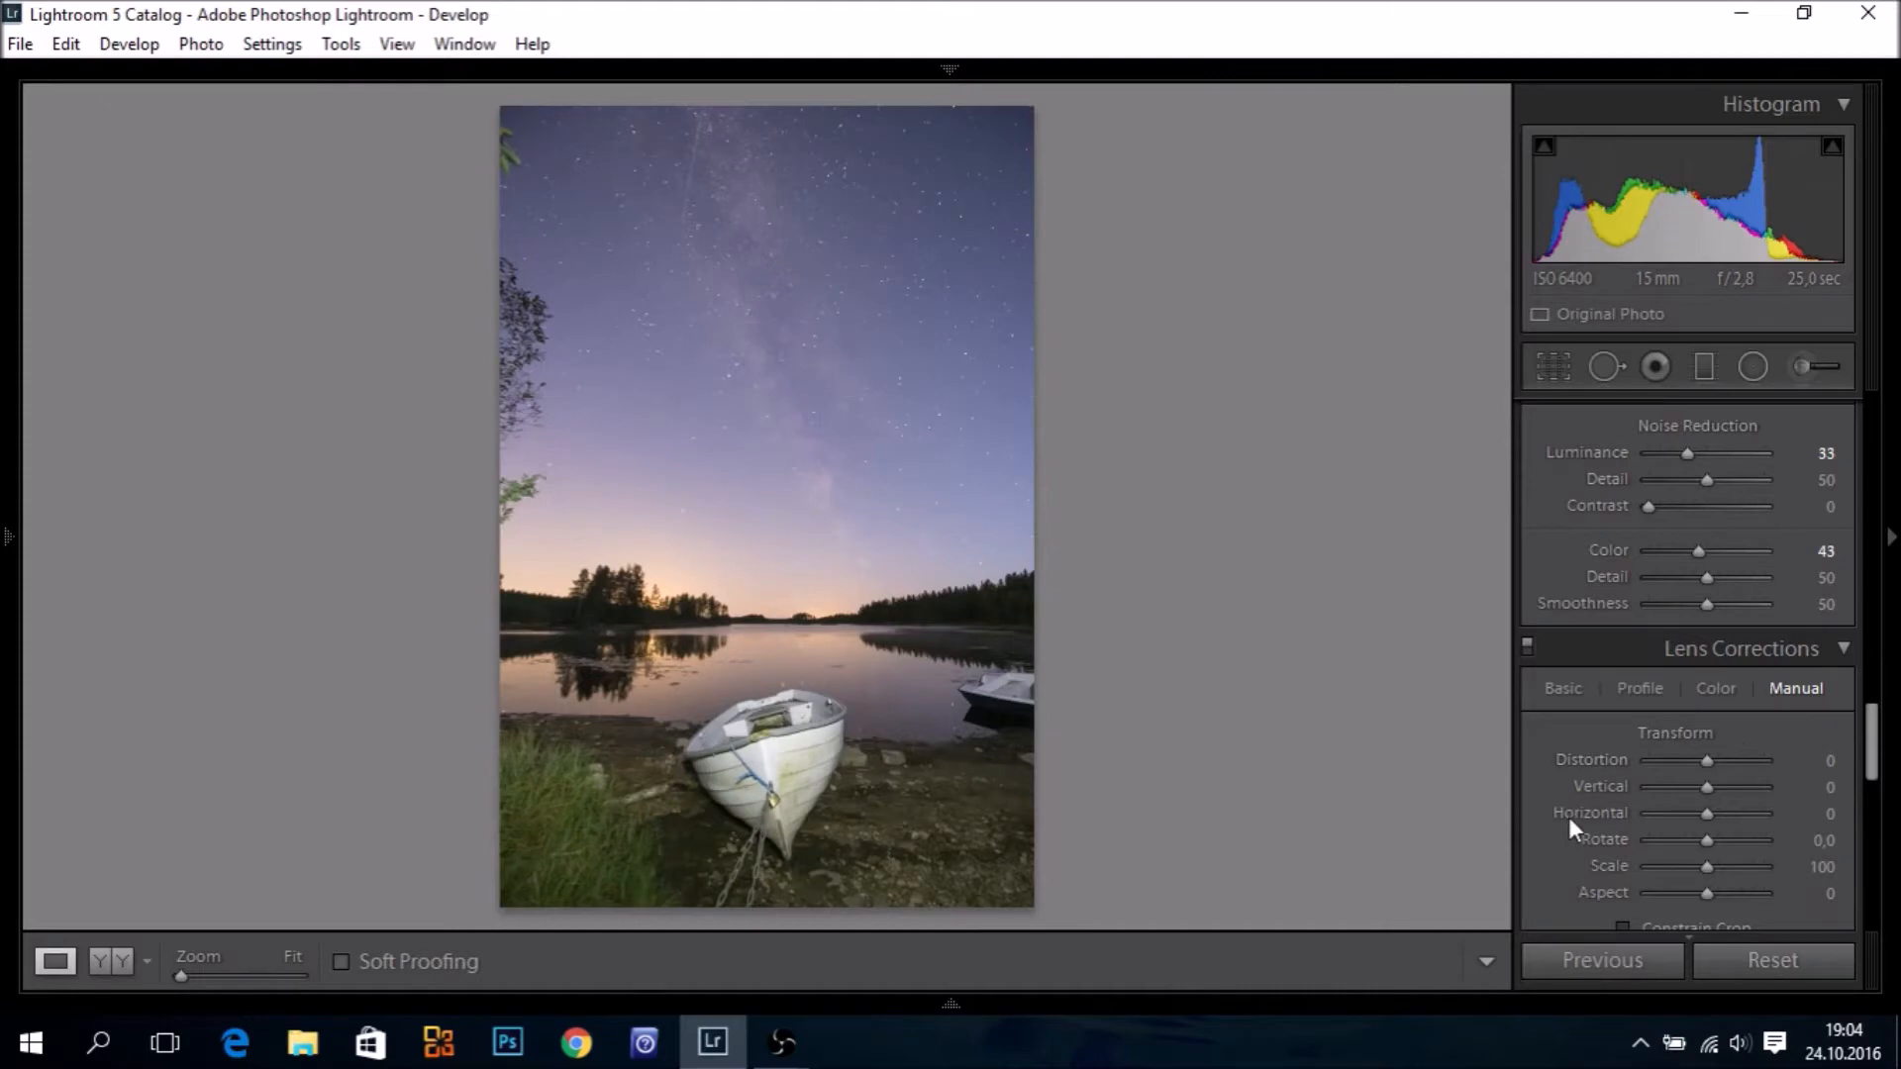
left_click_drag(1869, 732, 1868, 760)
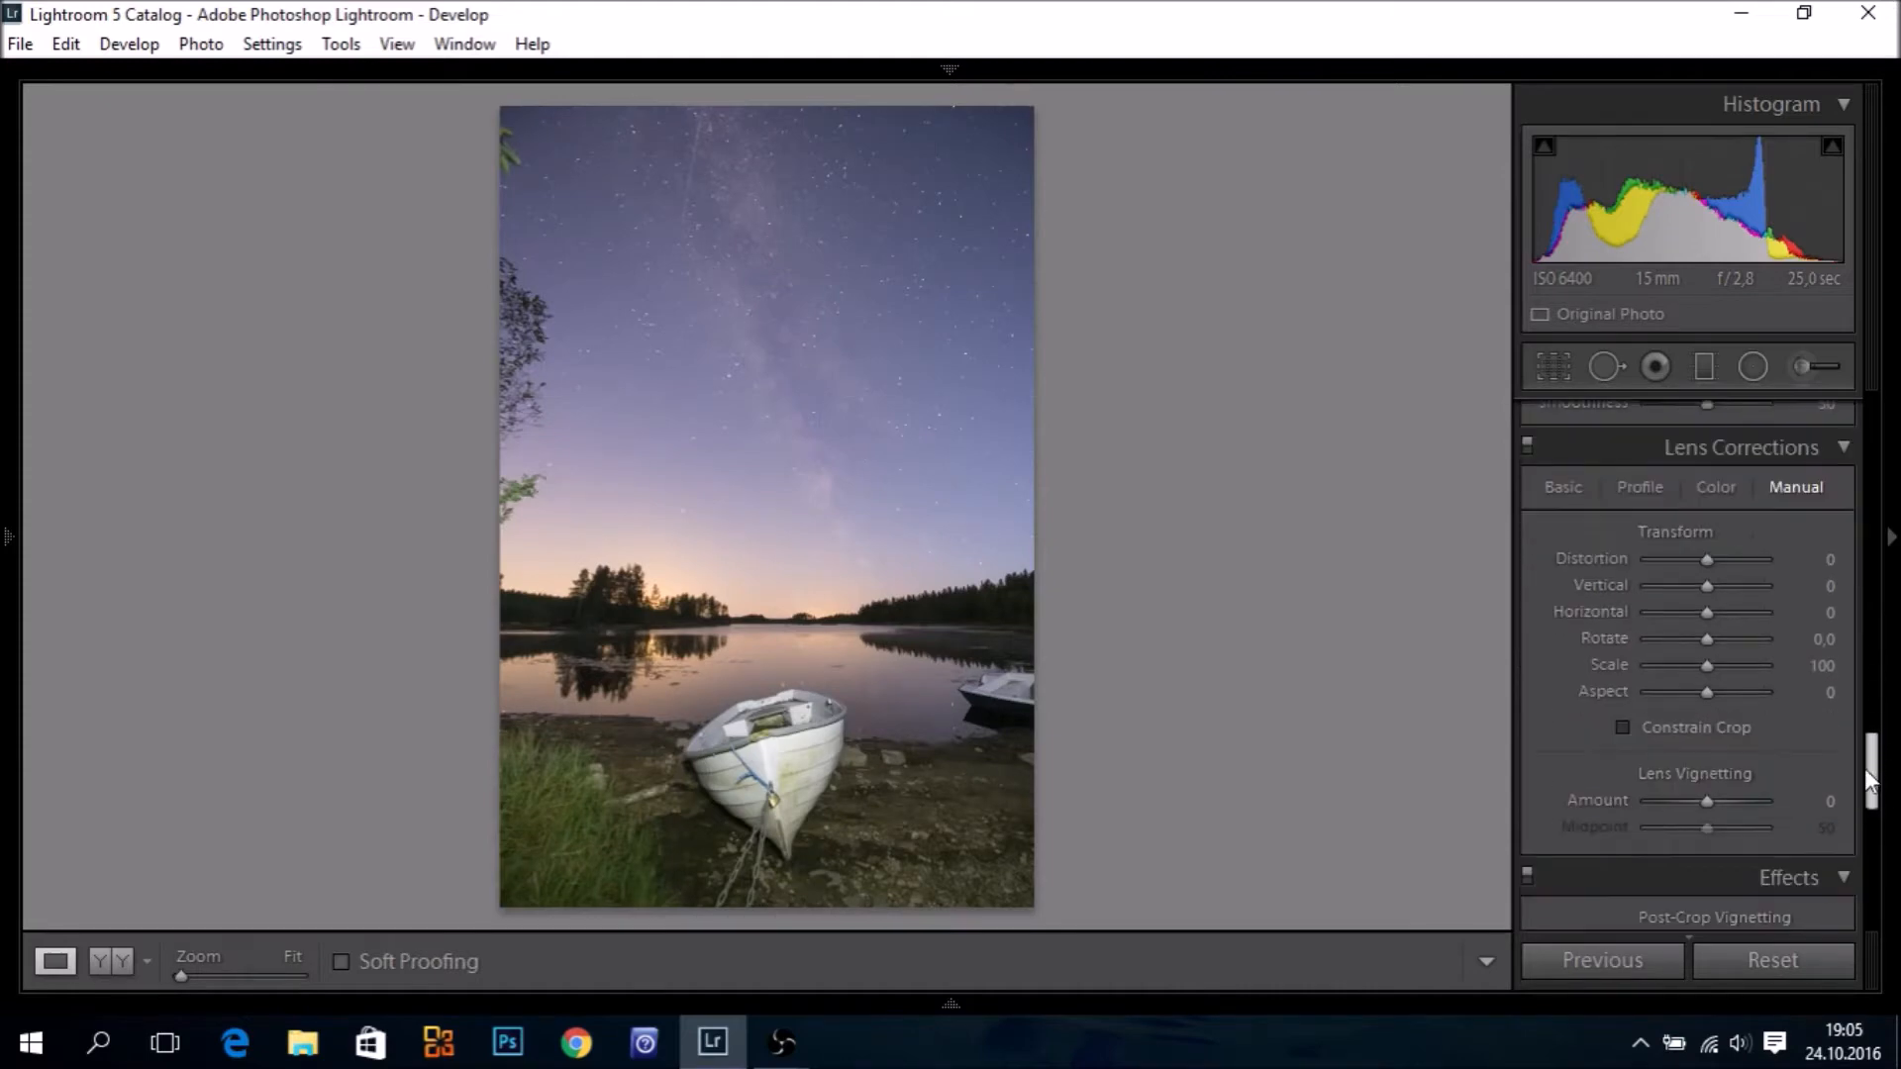
left_click_drag(1707, 798, 1730, 798)
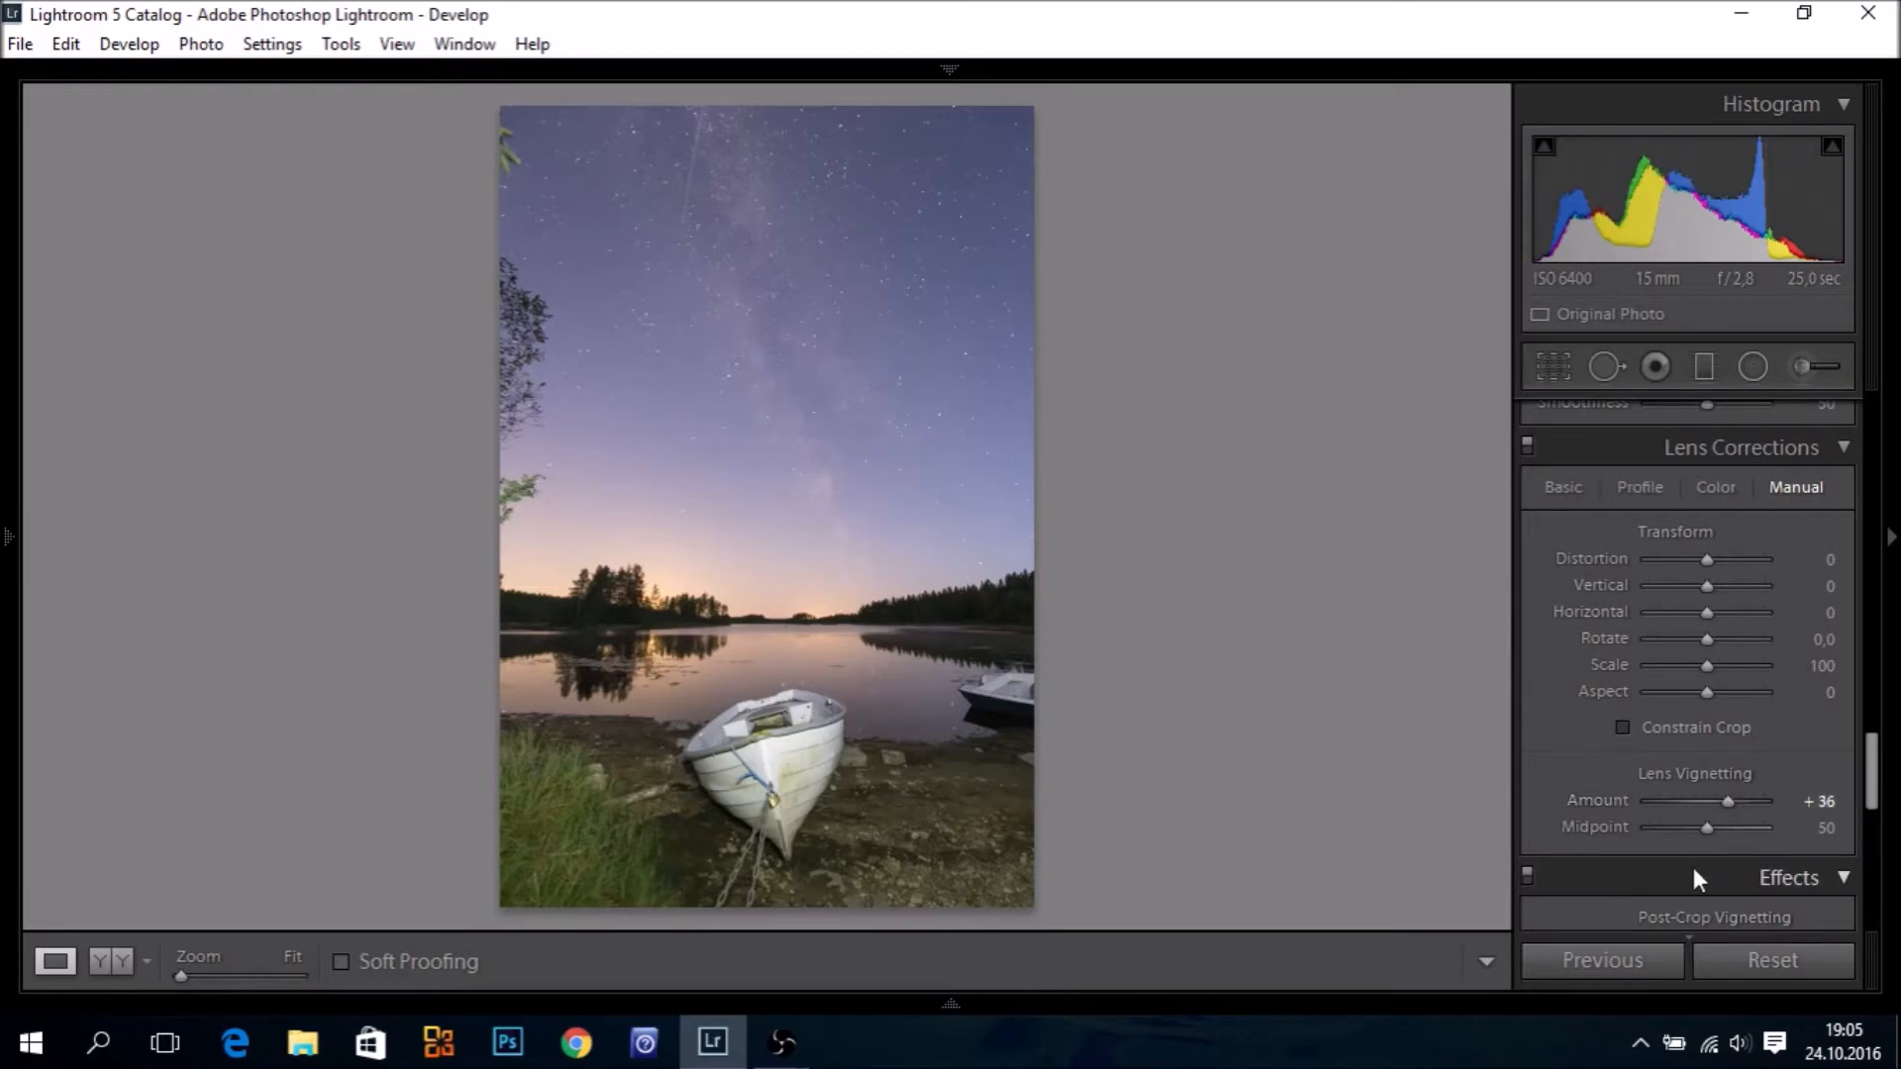
left_click_drag(1710, 825, 1713, 826)
left_click(1564, 487)
left_click(1542, 557)
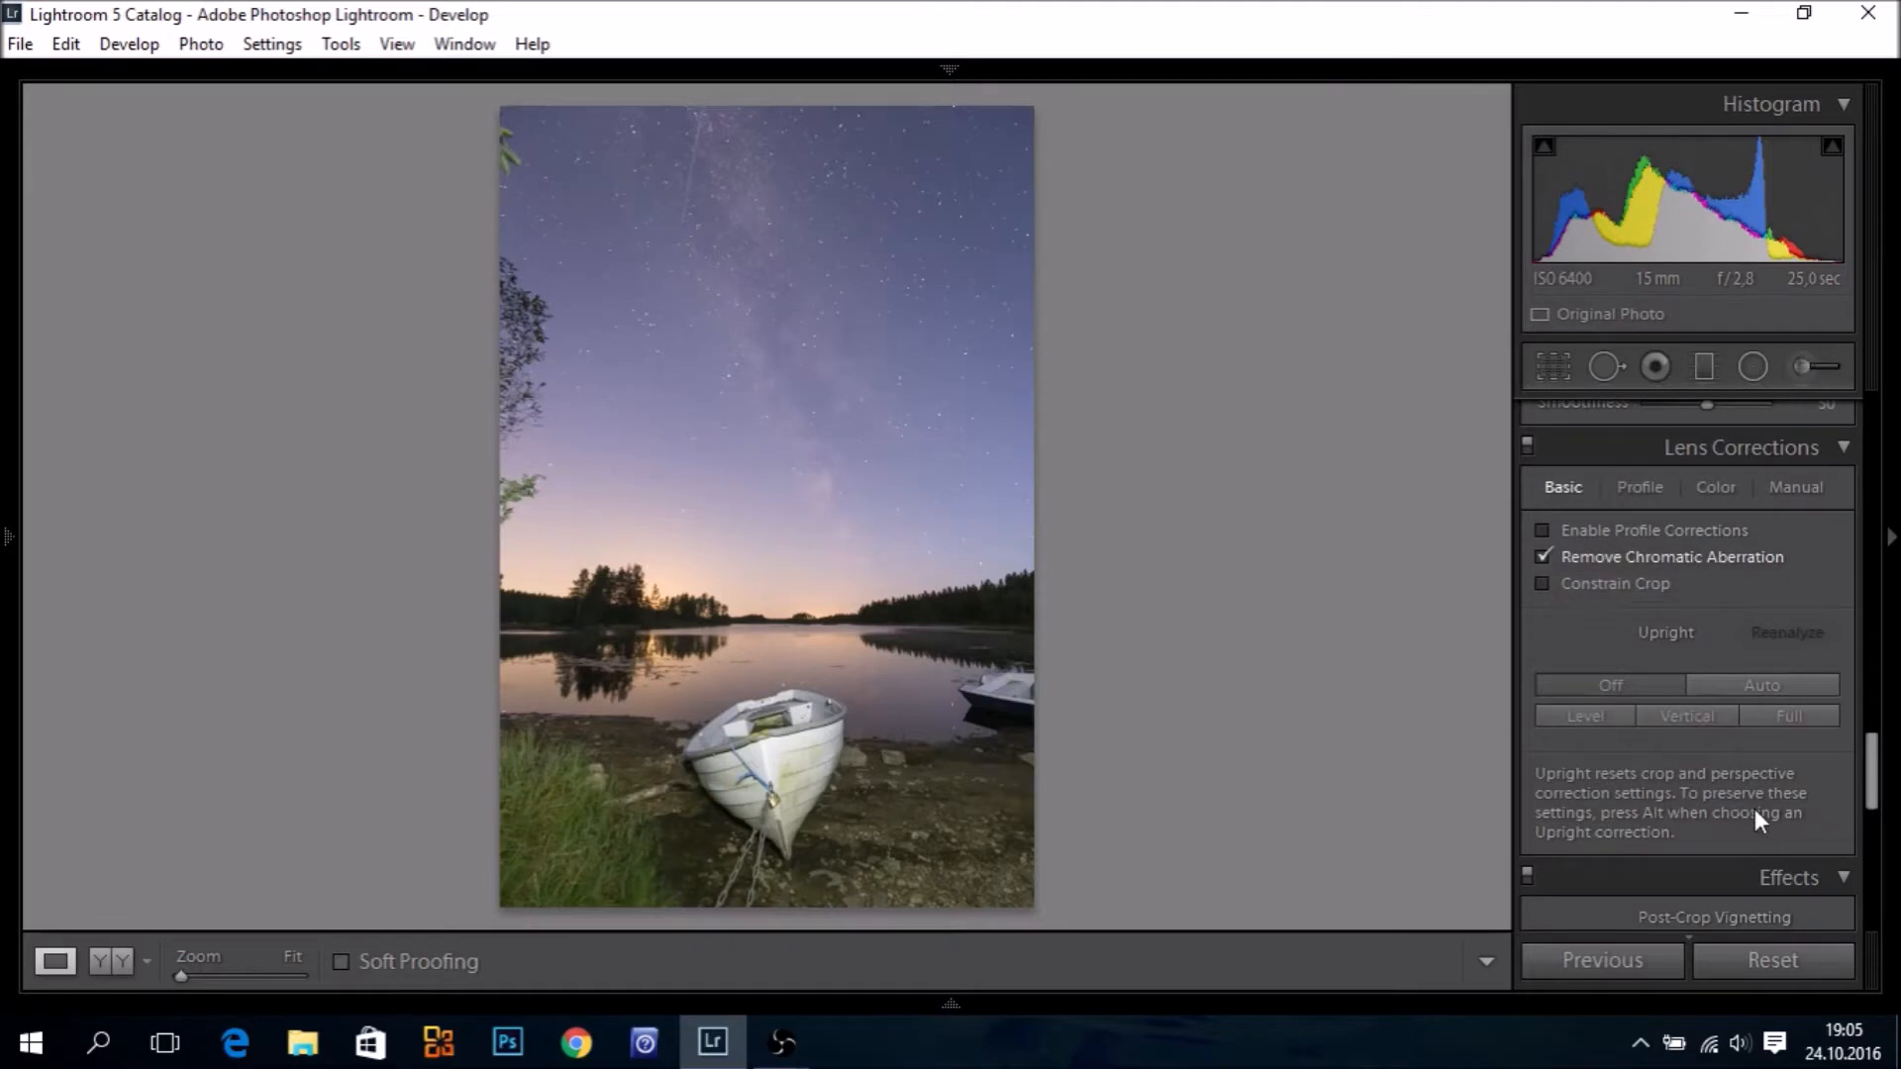
Lower the photo's Highlights to −36
left_click_drag(1872, 792, 1872, 449)
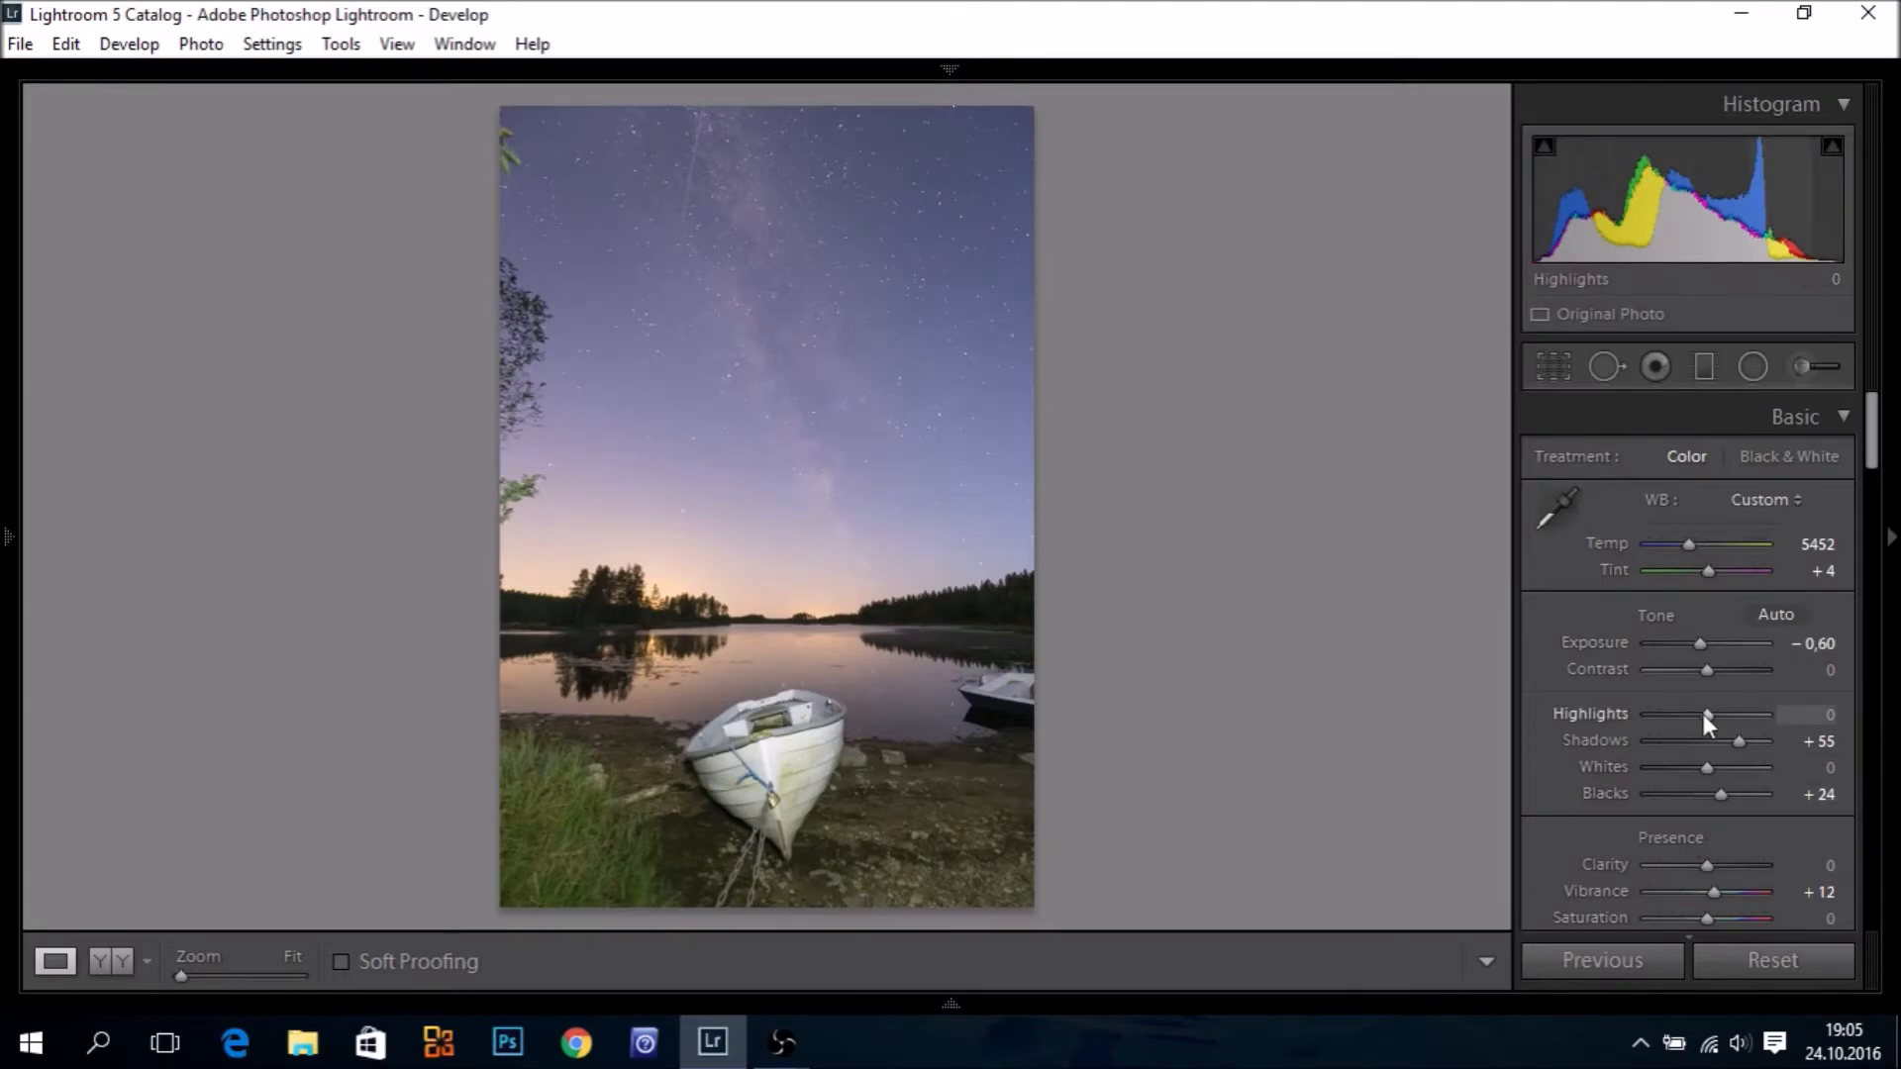
left_click_drag(1700, 715, 1681, 715)
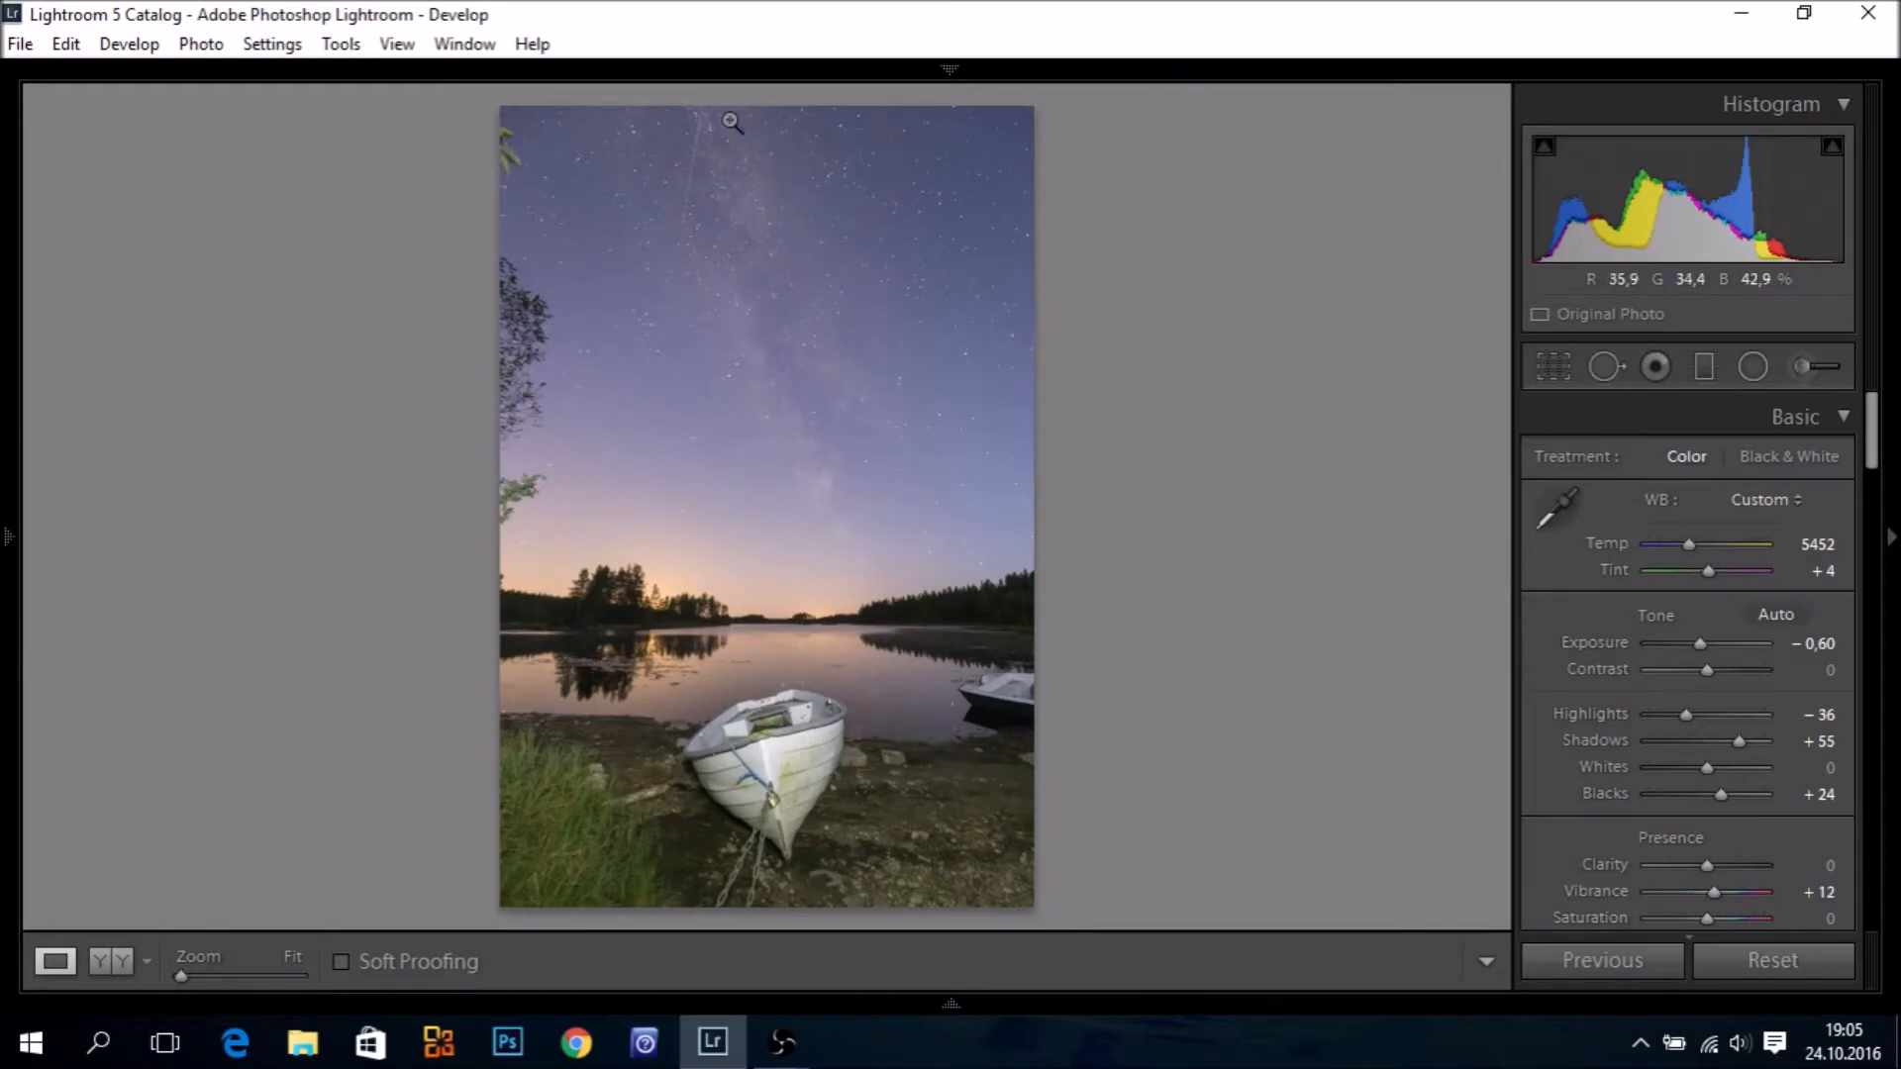
Prepare a new adjustment brush with its effects reset, Clarity raised and Noise set to 20
left_click(1808, 366)
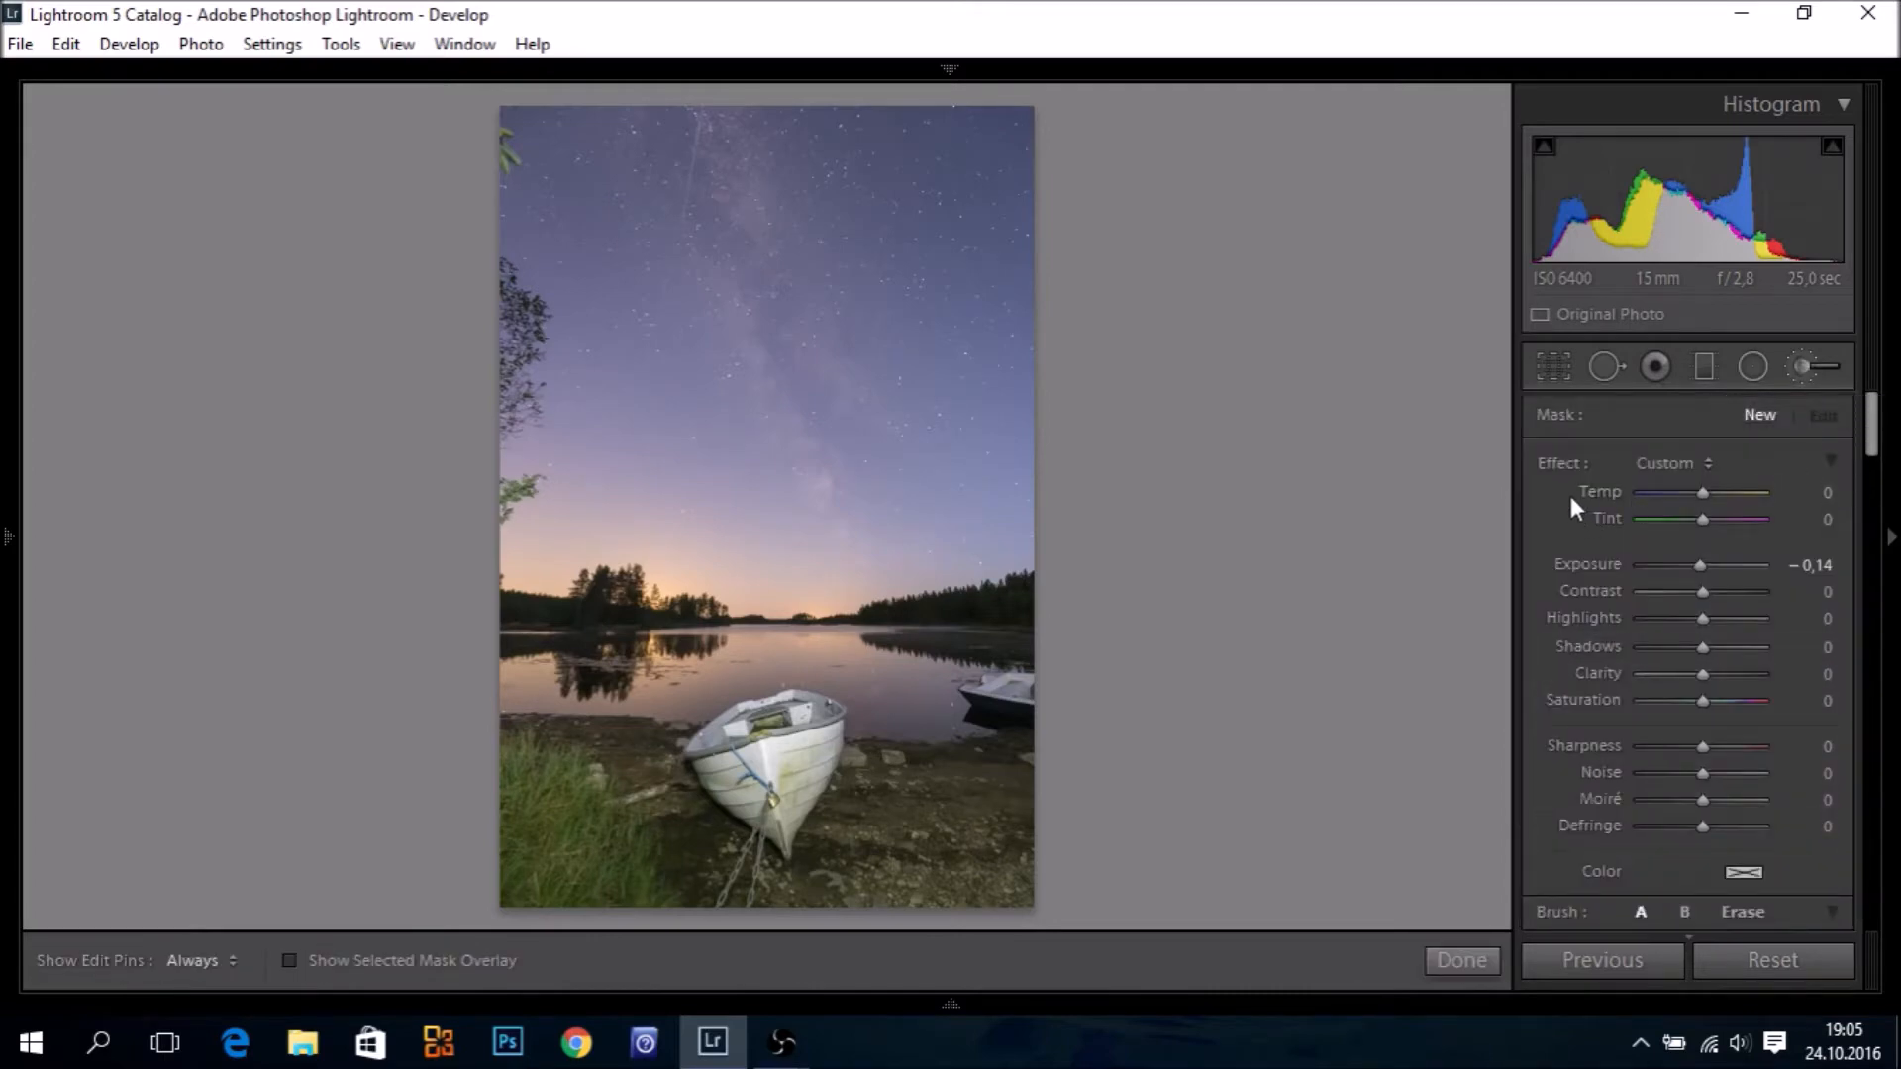
double_click(1562, 463)
left_click_drag(1699, 677, 1744, 680)
left_click_drag(1695, 775, 1714, 774)
scroll(1548, 787, "down", 3)
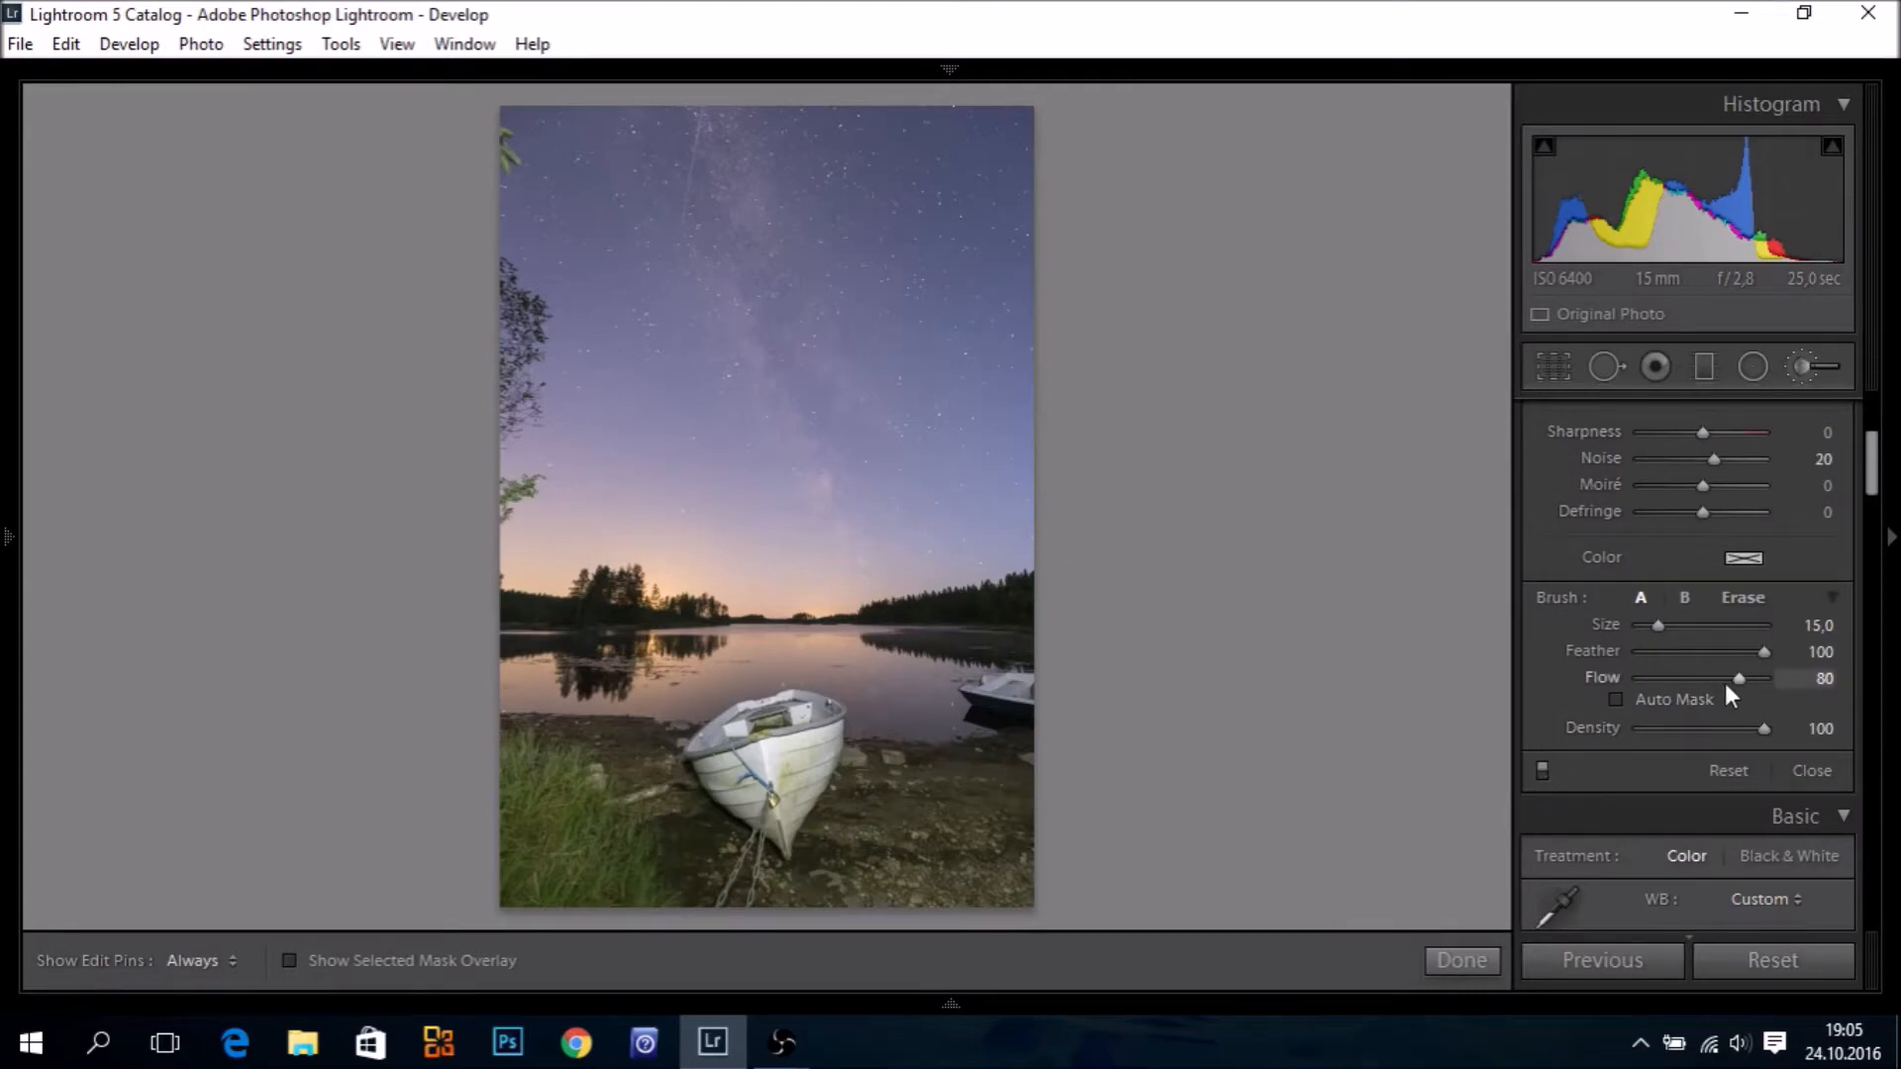
Paint the brush adjustment along the Milky Way with brush size 10 and flow 80, and finish the brush edit
scroll(854, 502, "down", 5)
mouse_move(831, 526)
left_mouse_down()
mouse_move(697, 249)
mouse_move(723, 140)
mouse_move(739, 224)
mouse_move(863, 433)
mouse_move(783, 219)
mouse_move(743, 172)
mouse_move(722, 297)
mouse_move(781, 470)
mouse_move(824, 497)
mouse_move(714, 251)
mouse_move(721, 154)
mouse_move(790, 336)
mouse_move(845, 419)
left_mouse_up()
key("h")
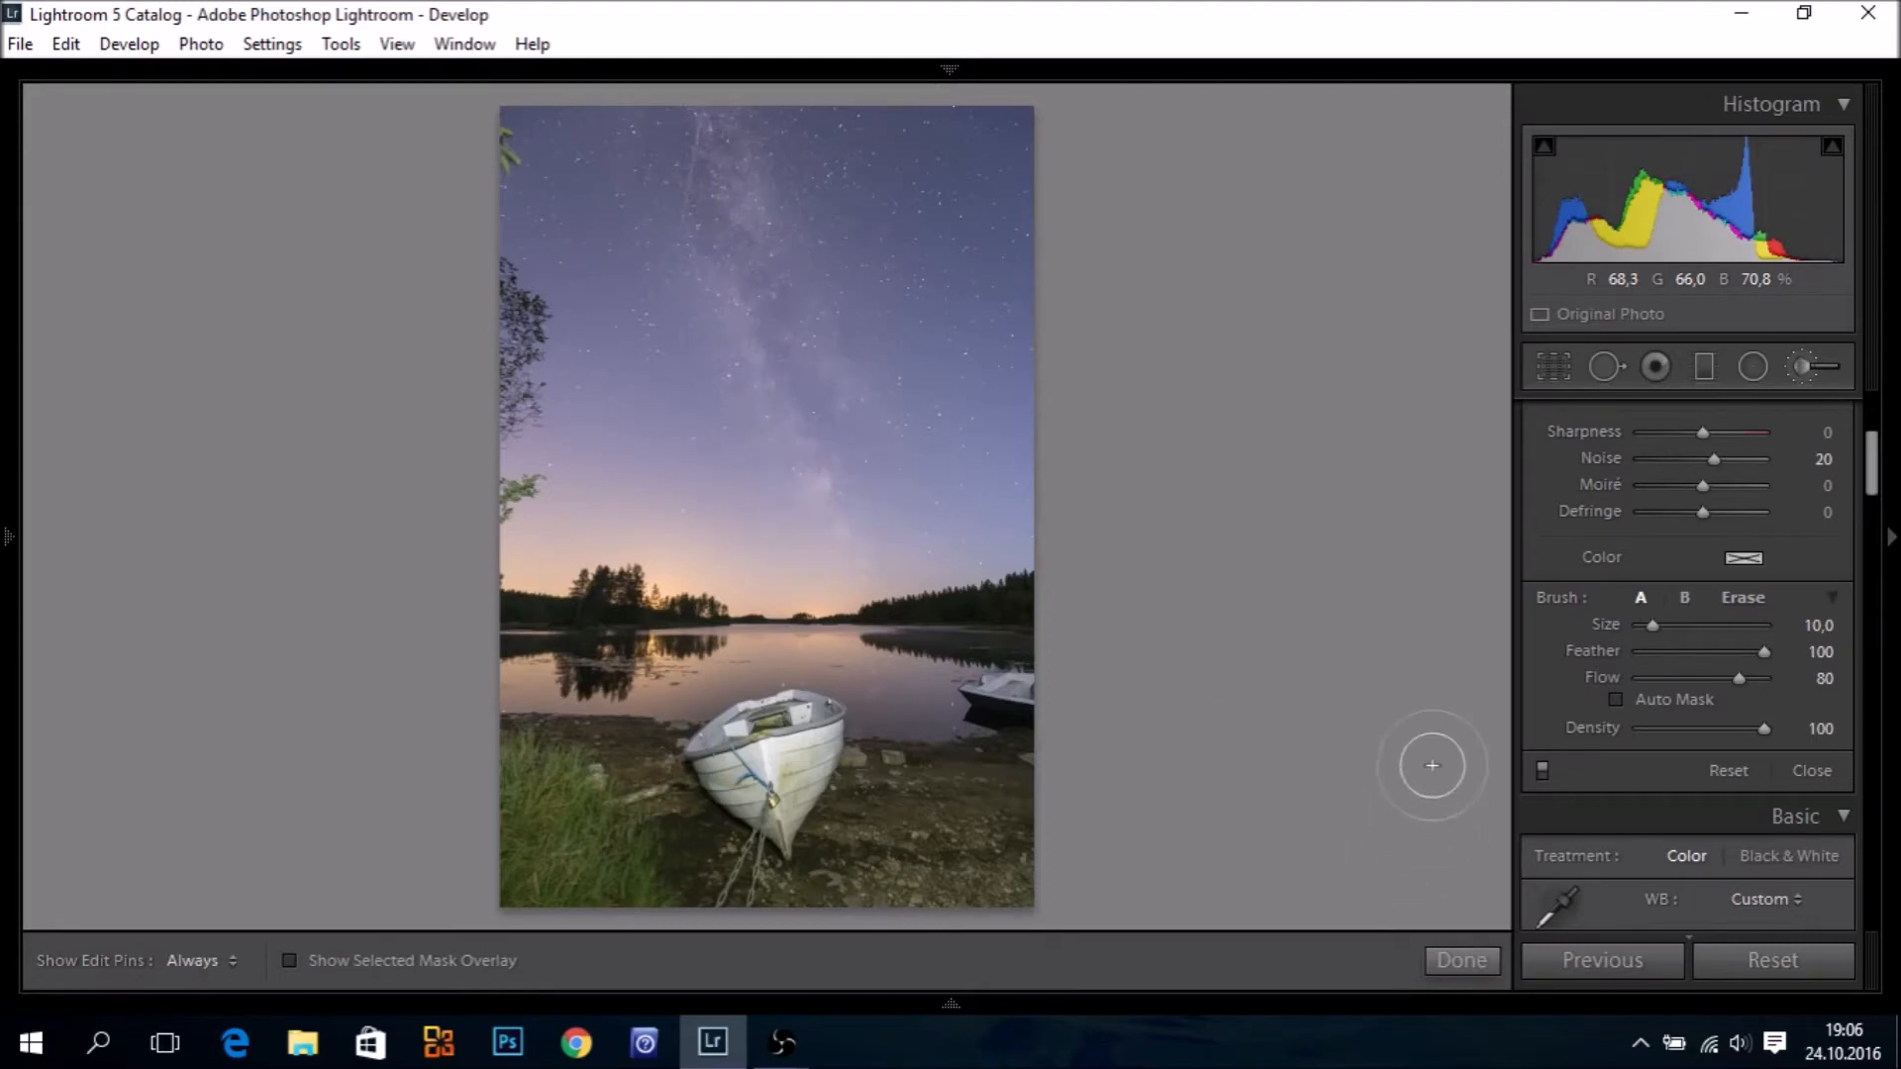
left_click(1457, 962)
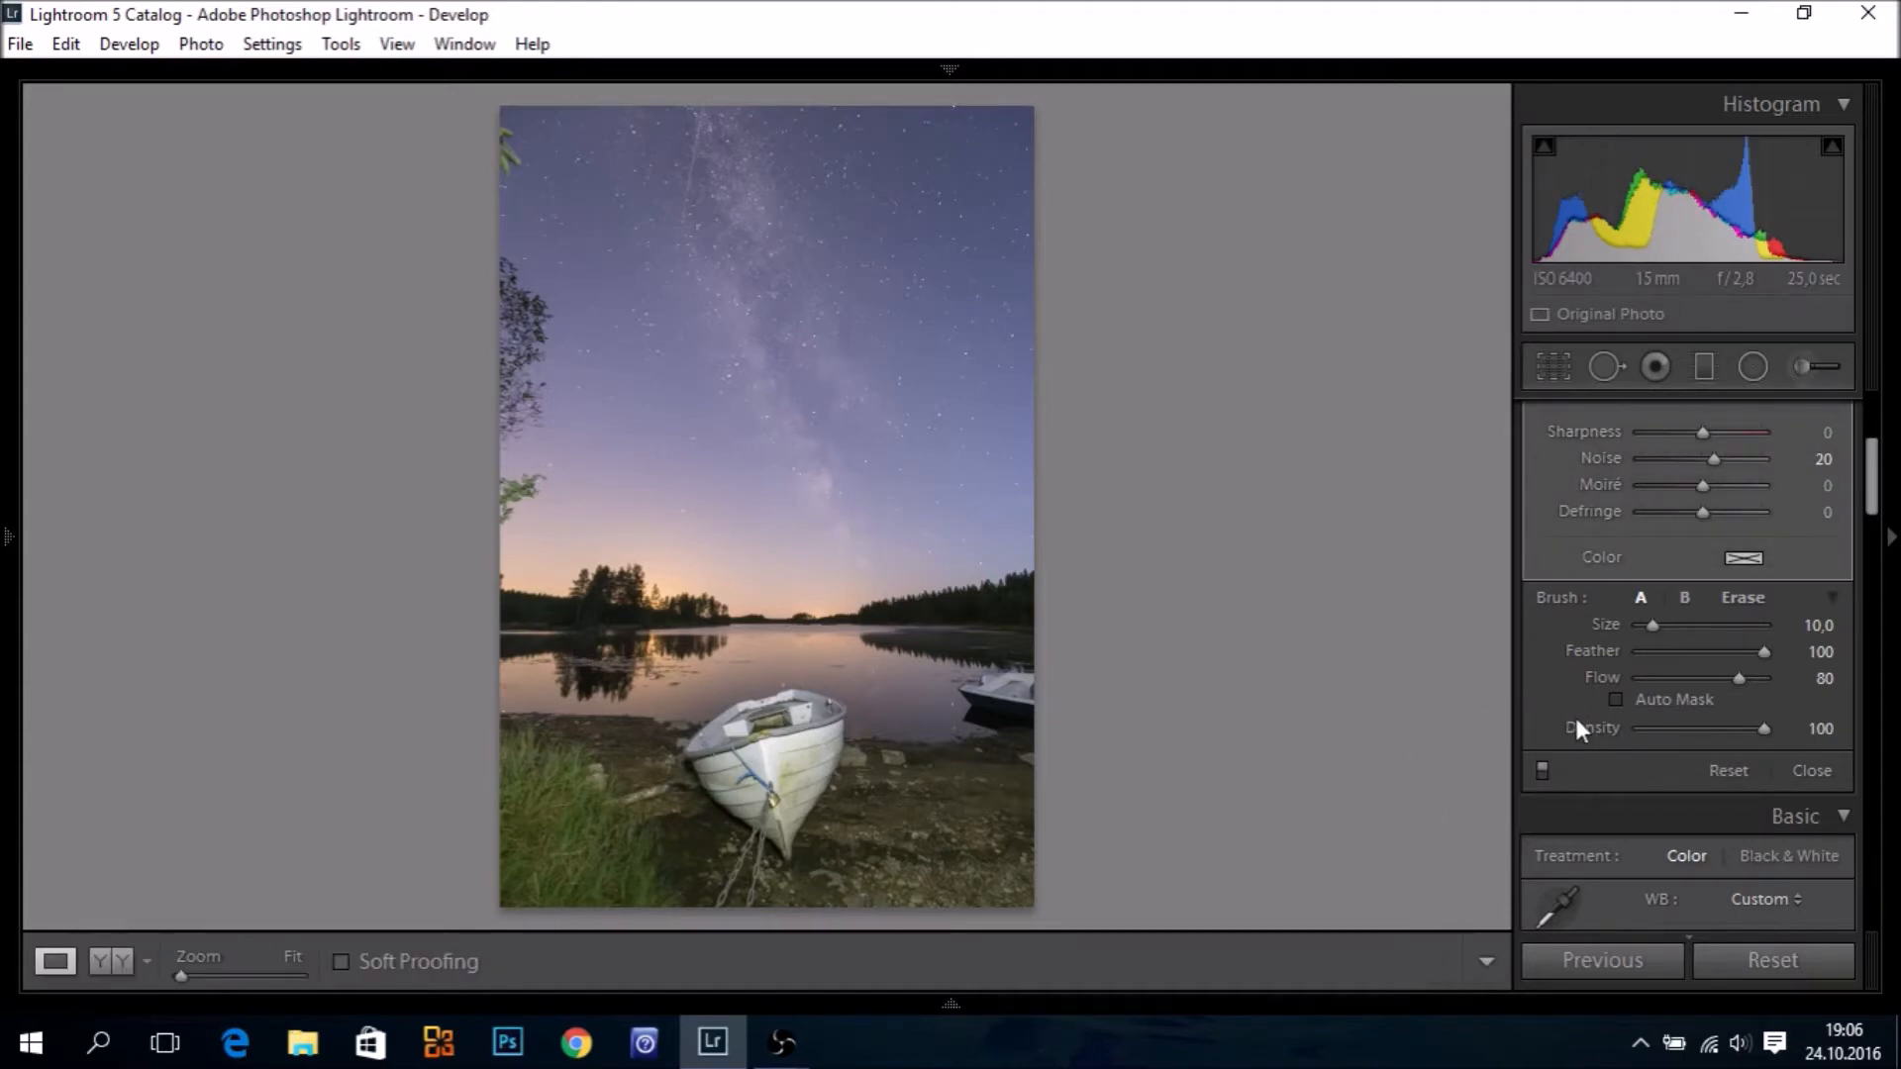
Send the adjusted photo to Adobe Photoshop CC 2014 for editing and switch to Photoshop
scroll(1572, 711, "up", 5)
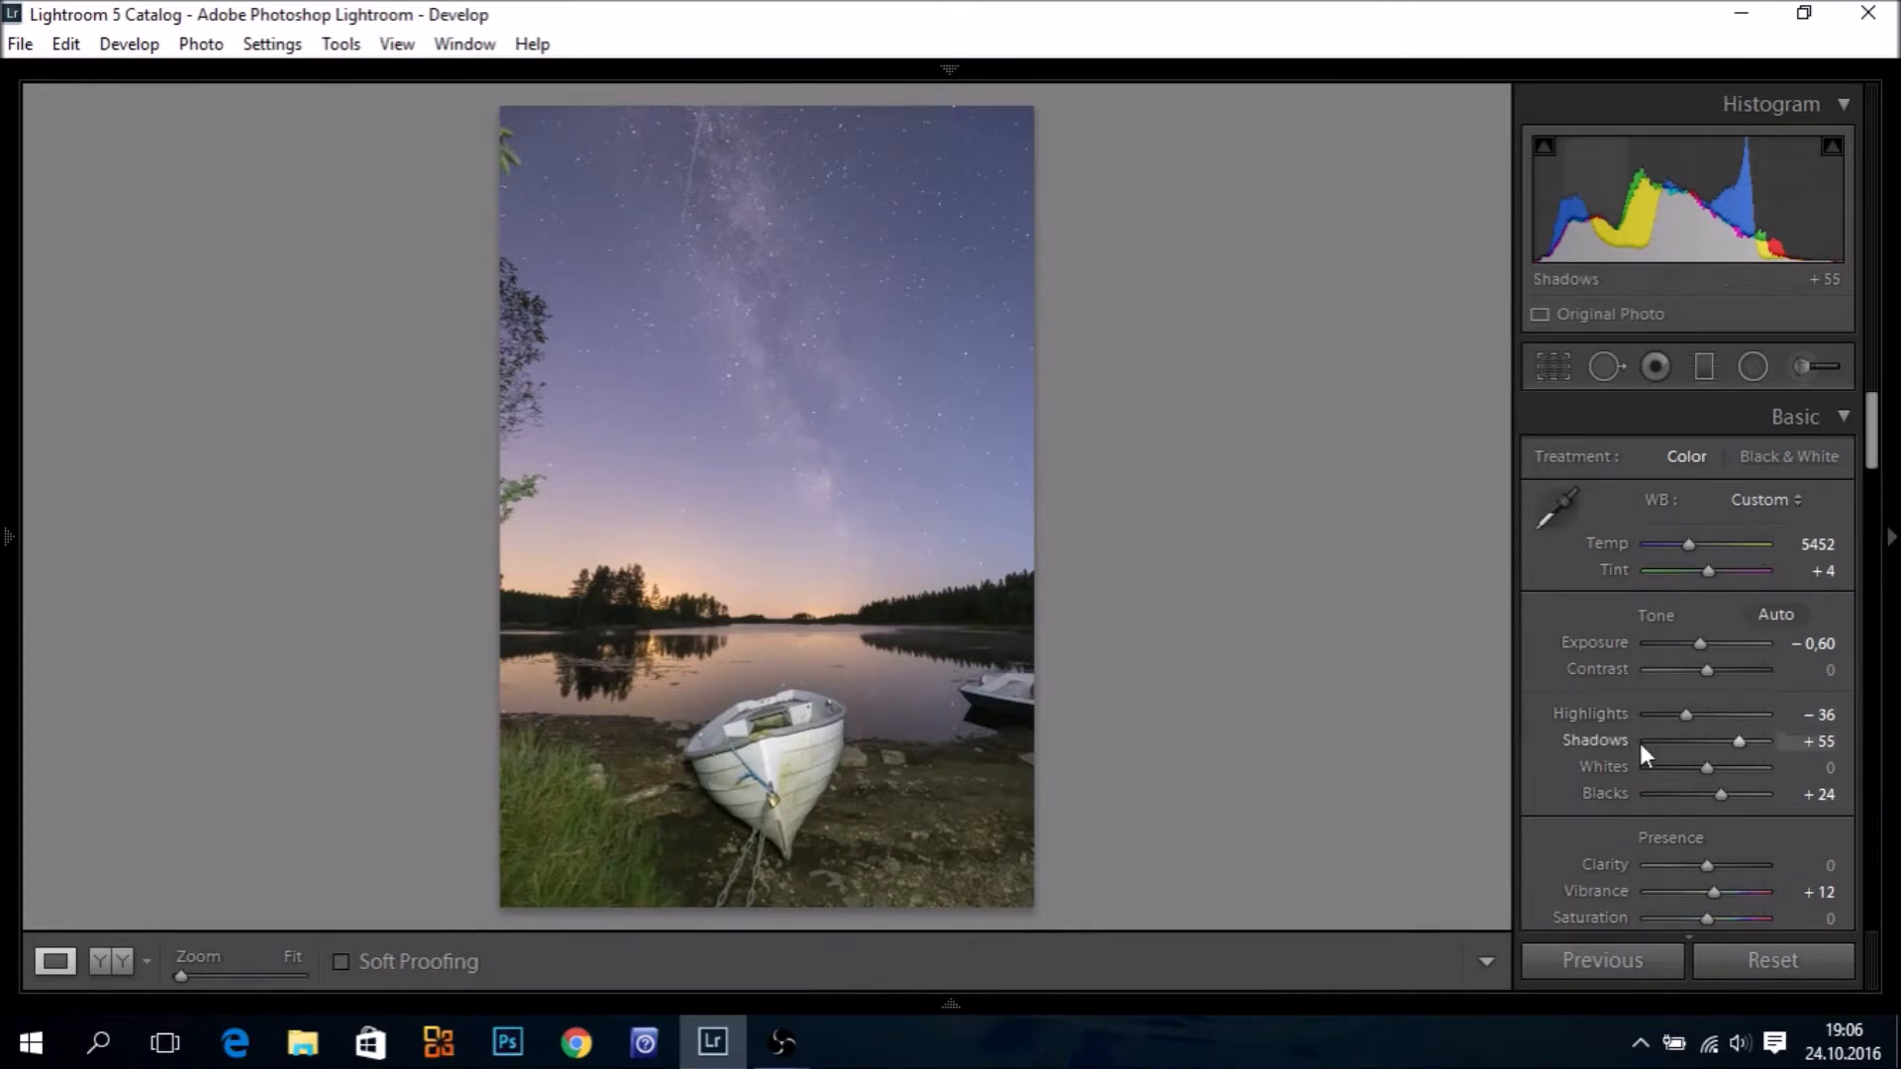
right_click(848, 518)
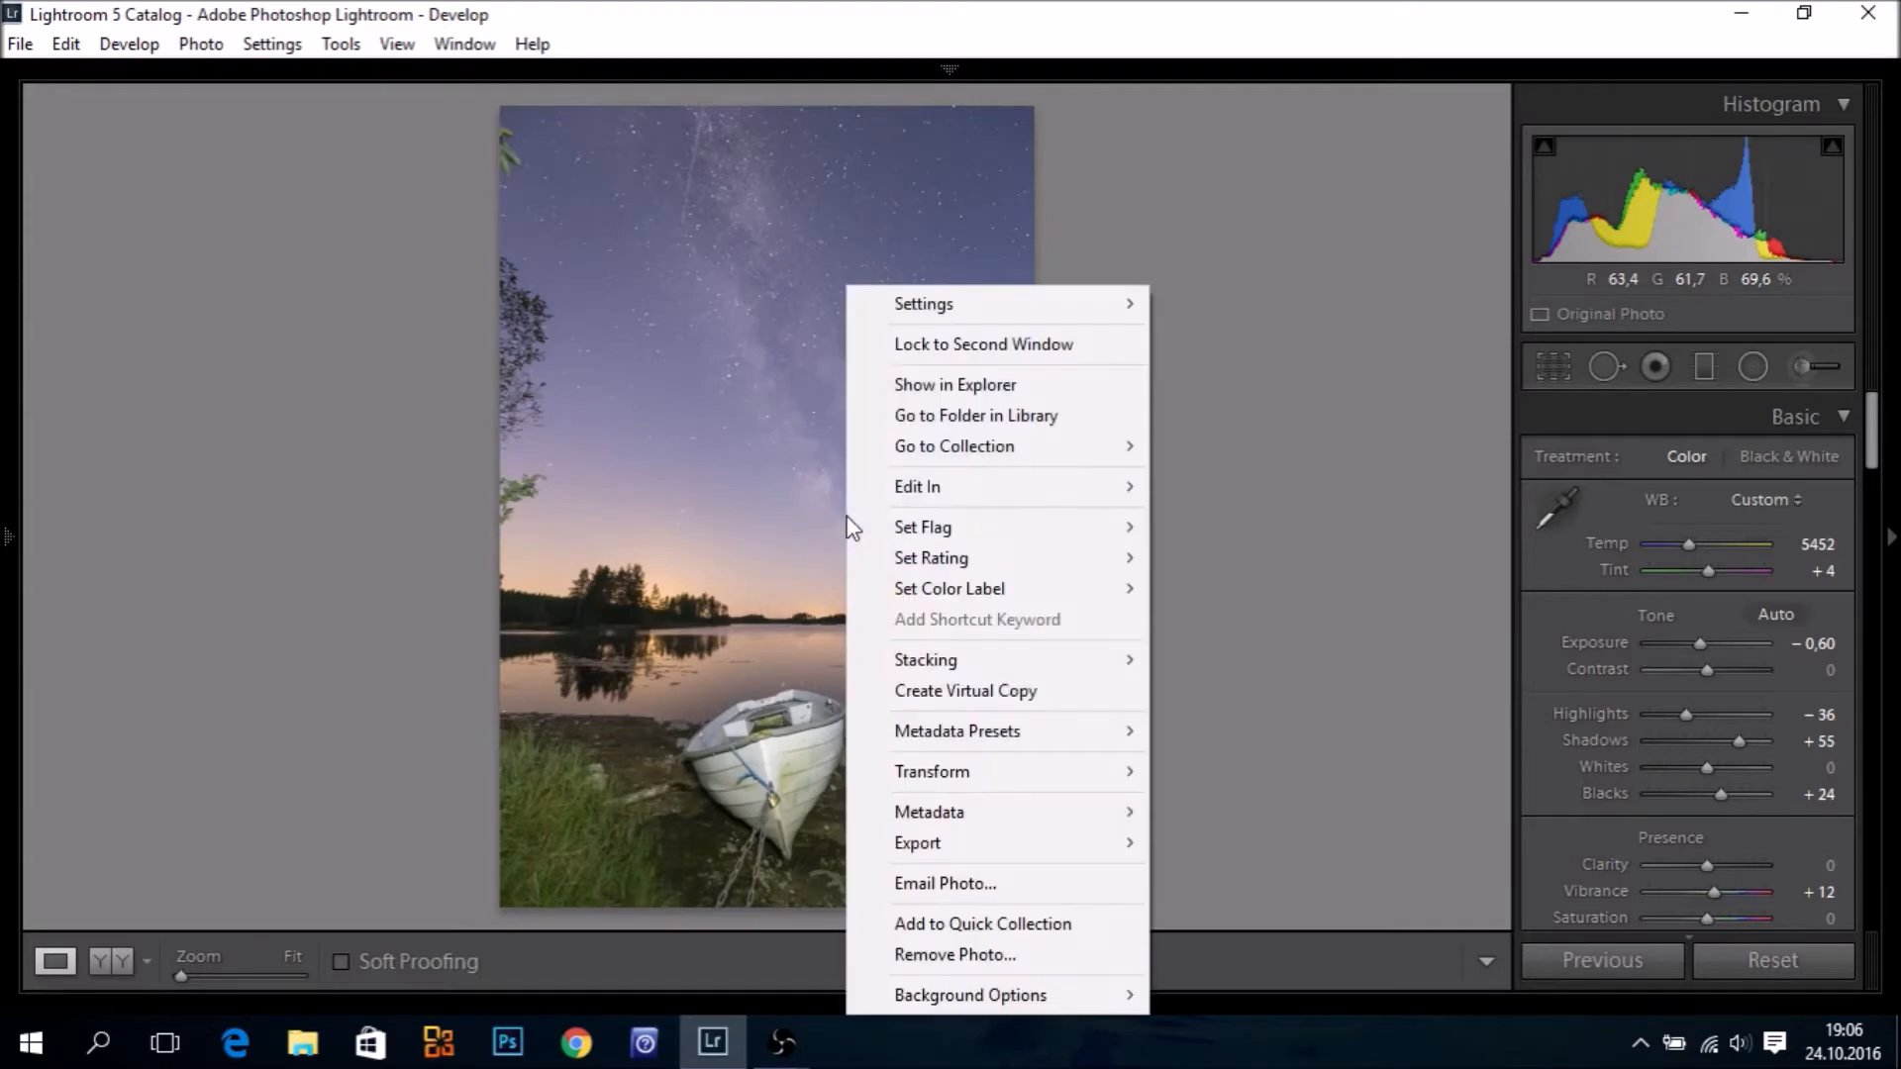
mouse_move(978, 485)
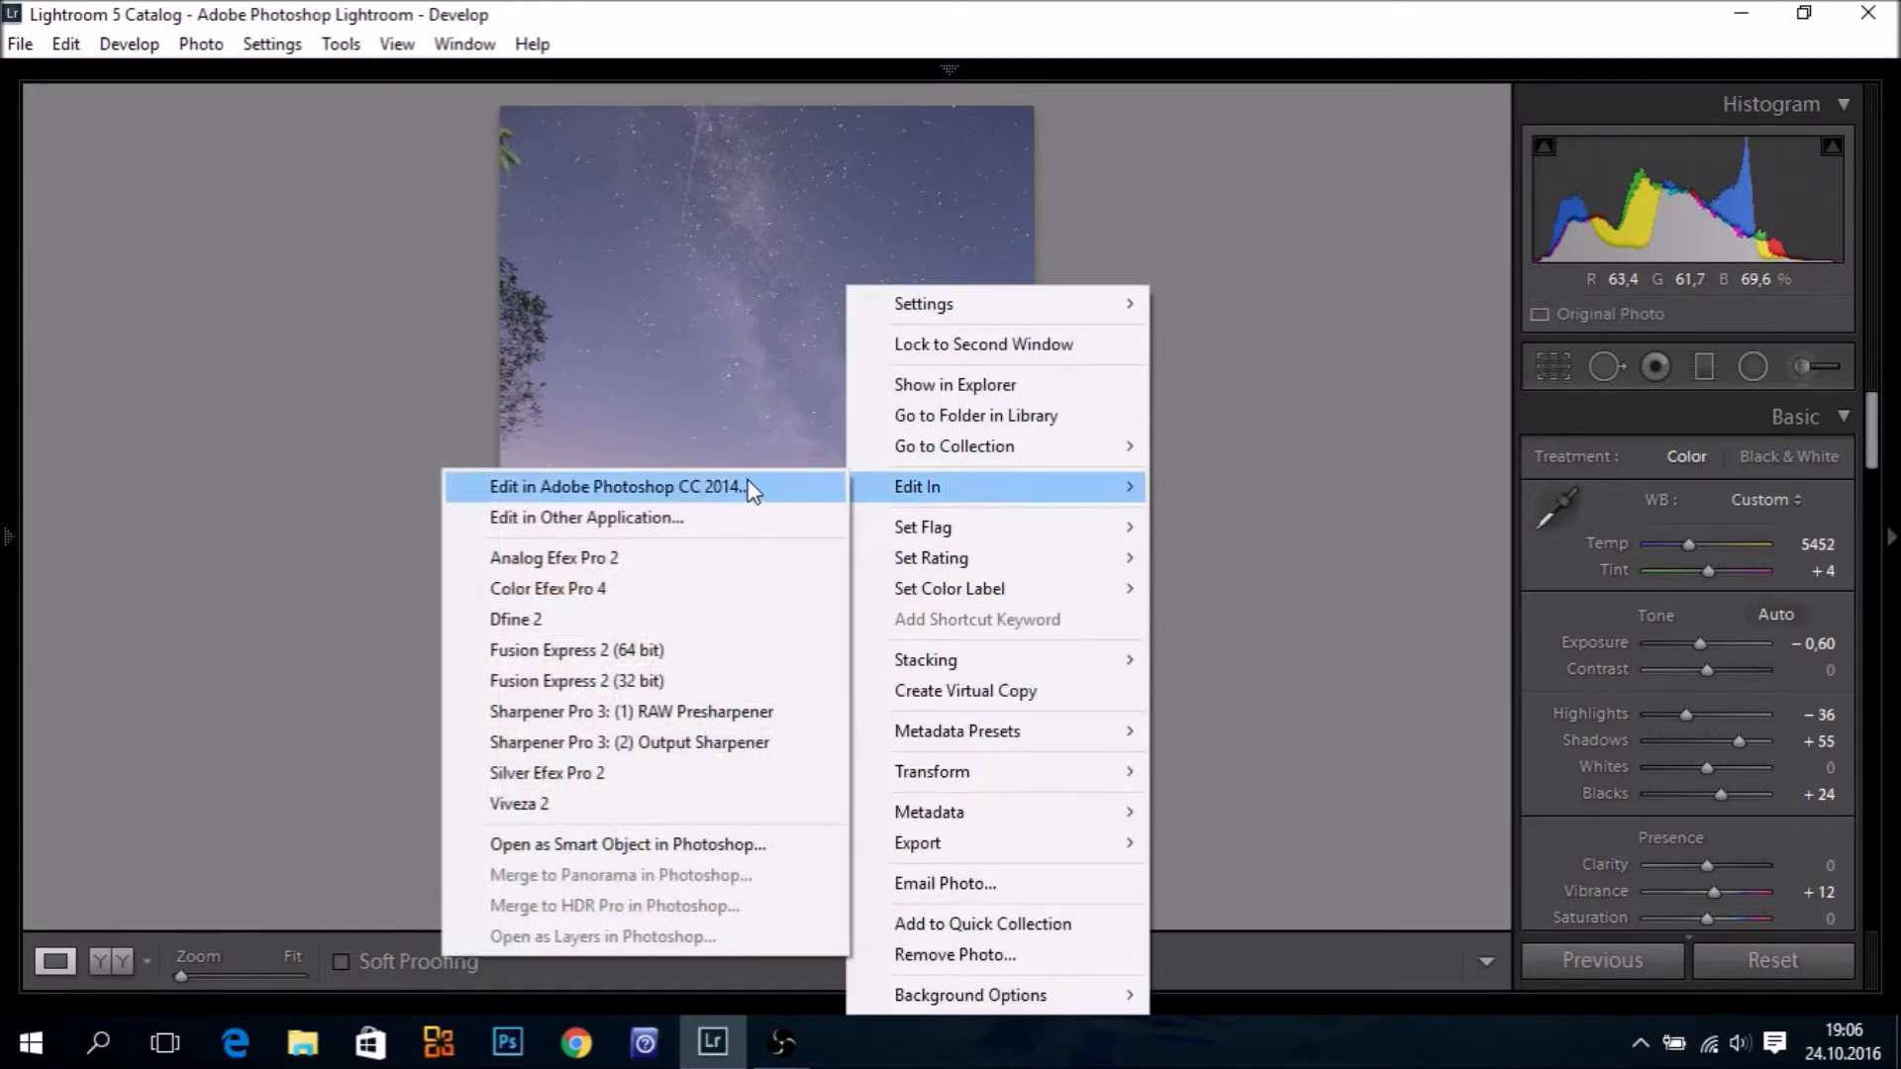
left_click(723, 485)
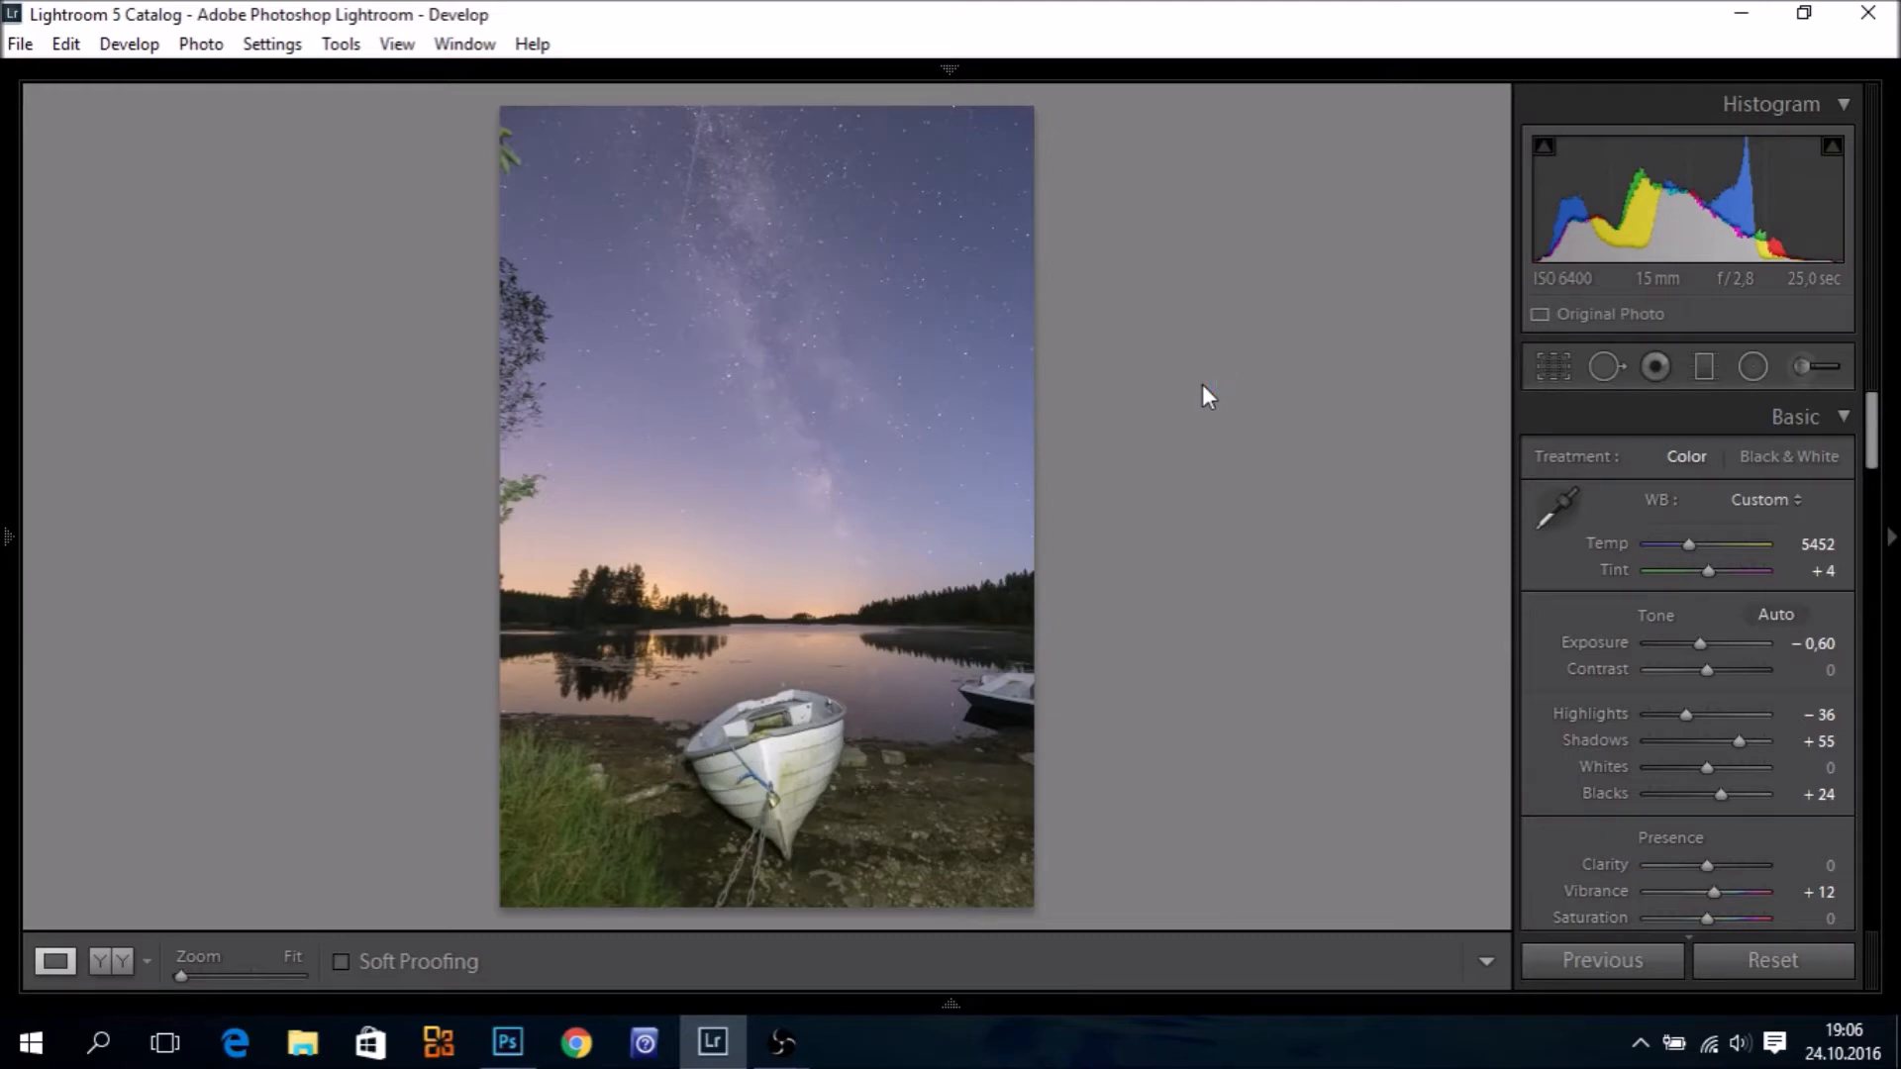
left_click(1739, 17)
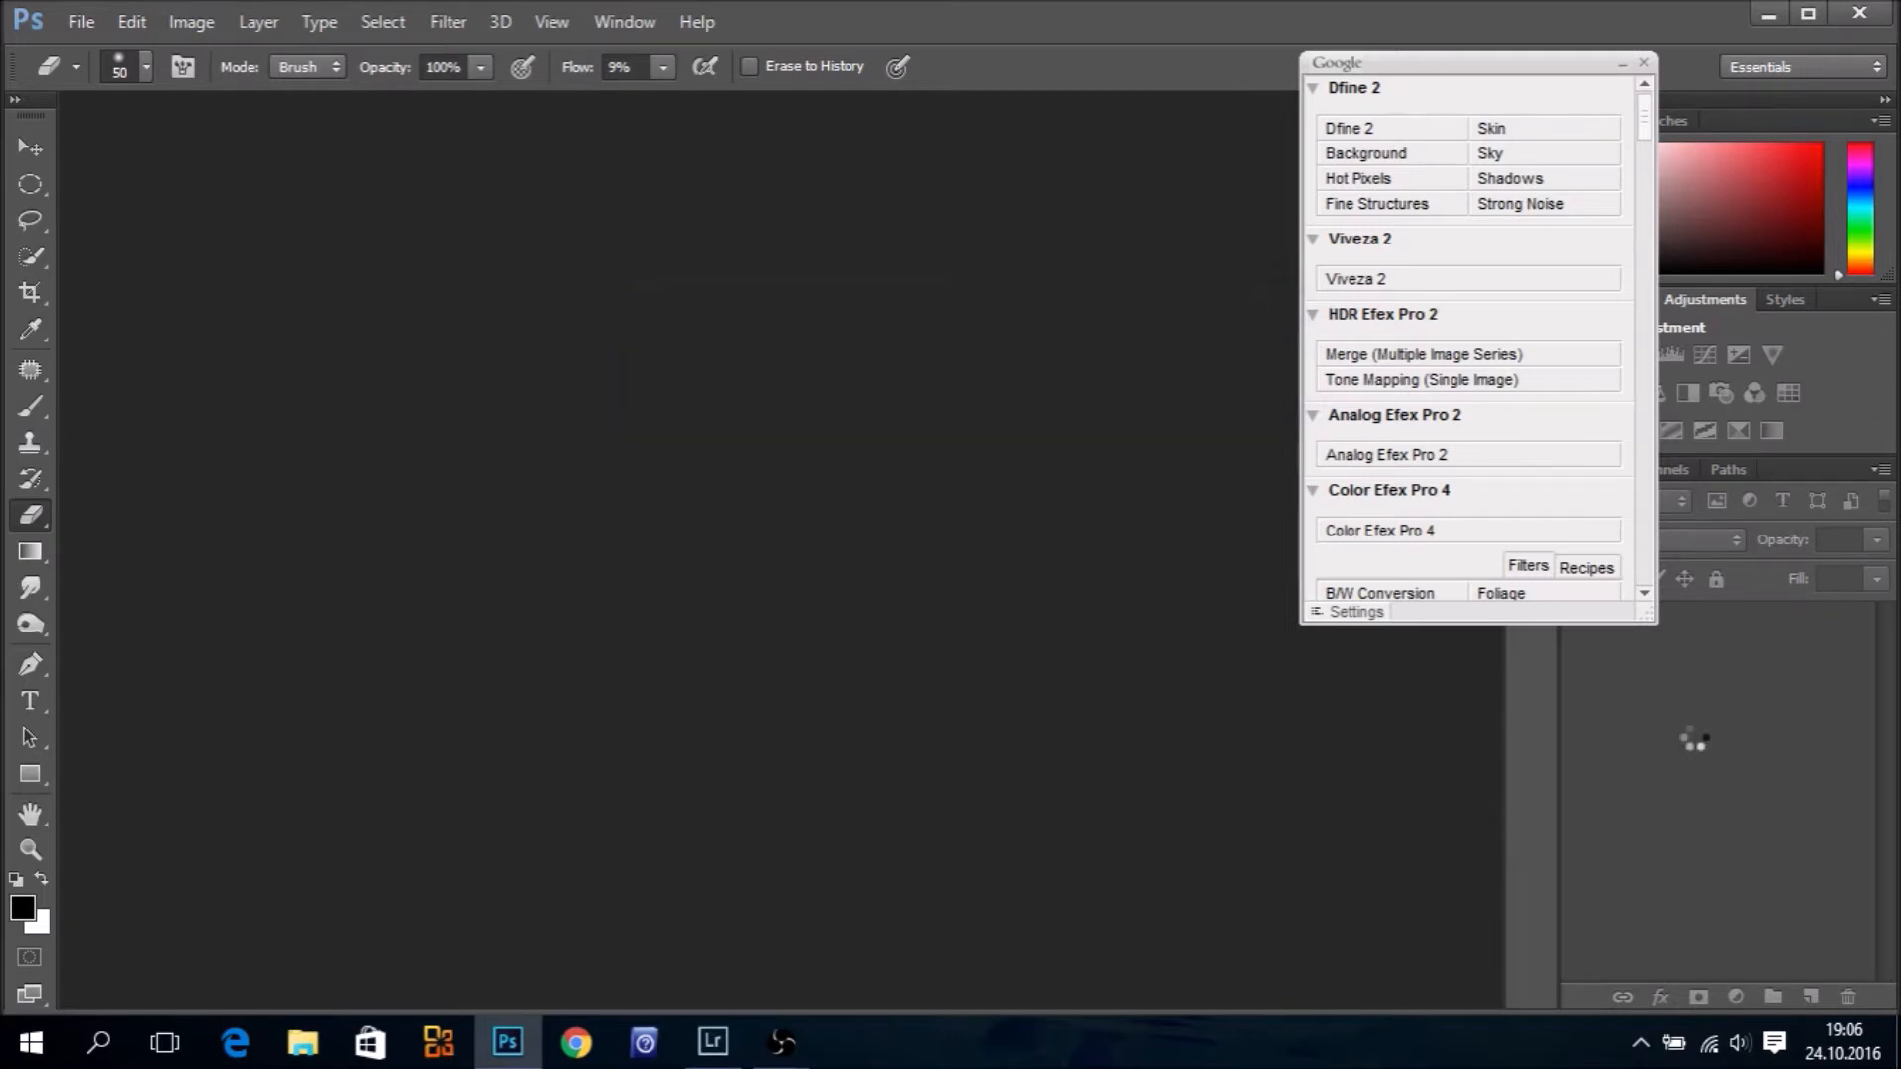
Collapse the floating Google plug-in panel and duplicate the Background layer
left_click(1620, 62)
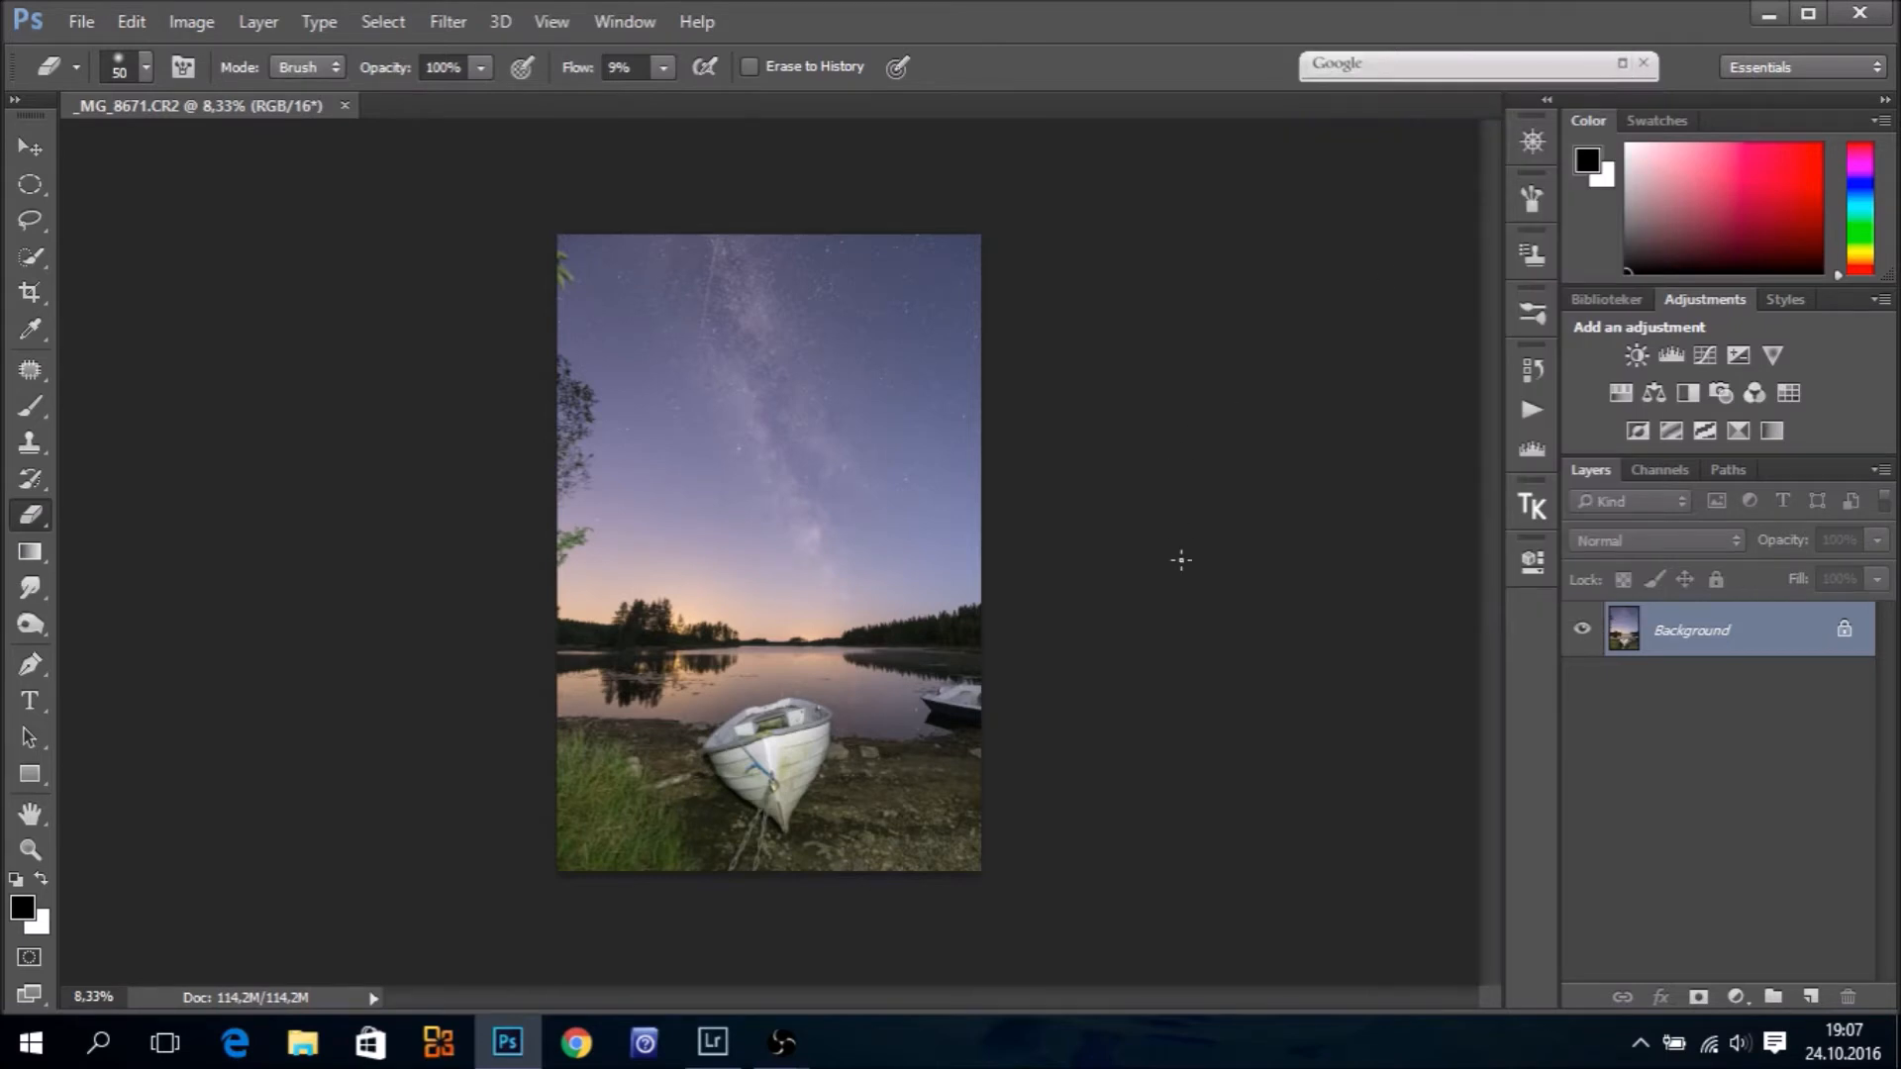
scroll(1191, 572, "up", 3)
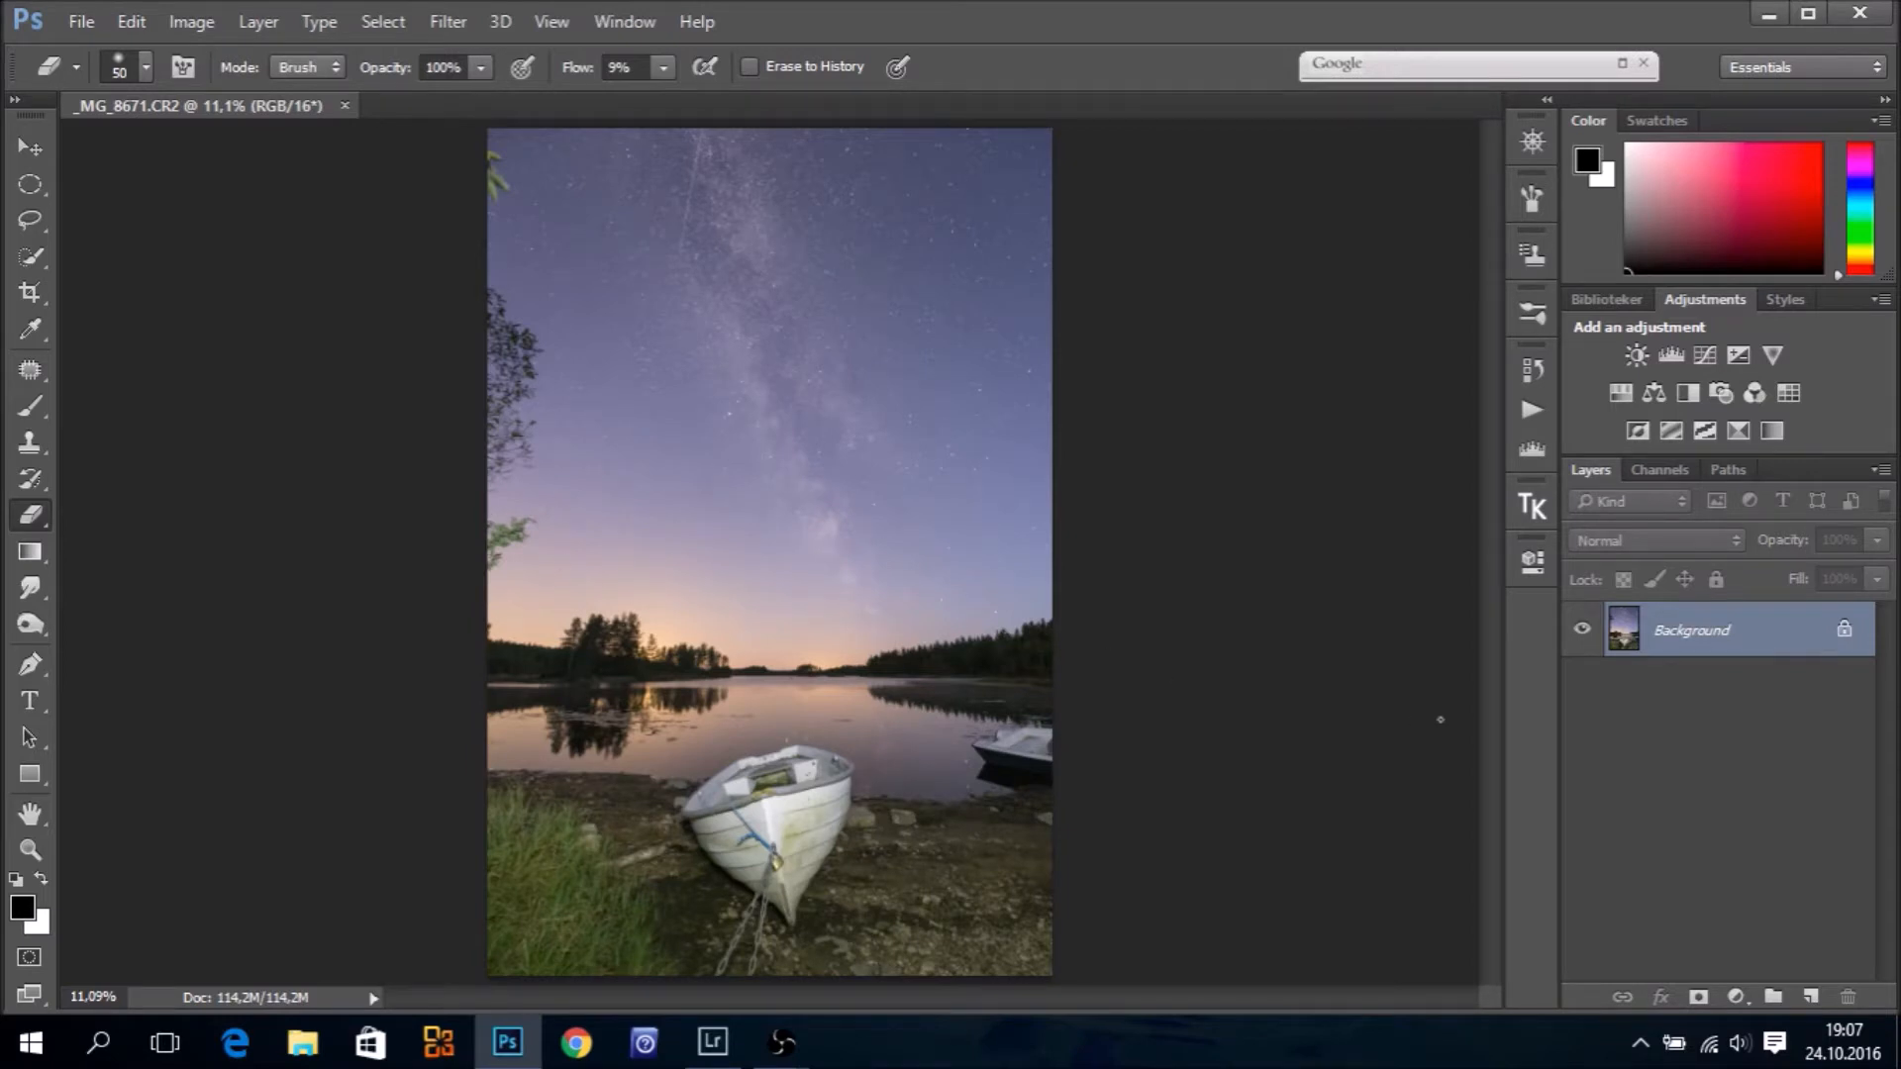
left_click_drag(1780, 647, 1811, 996)
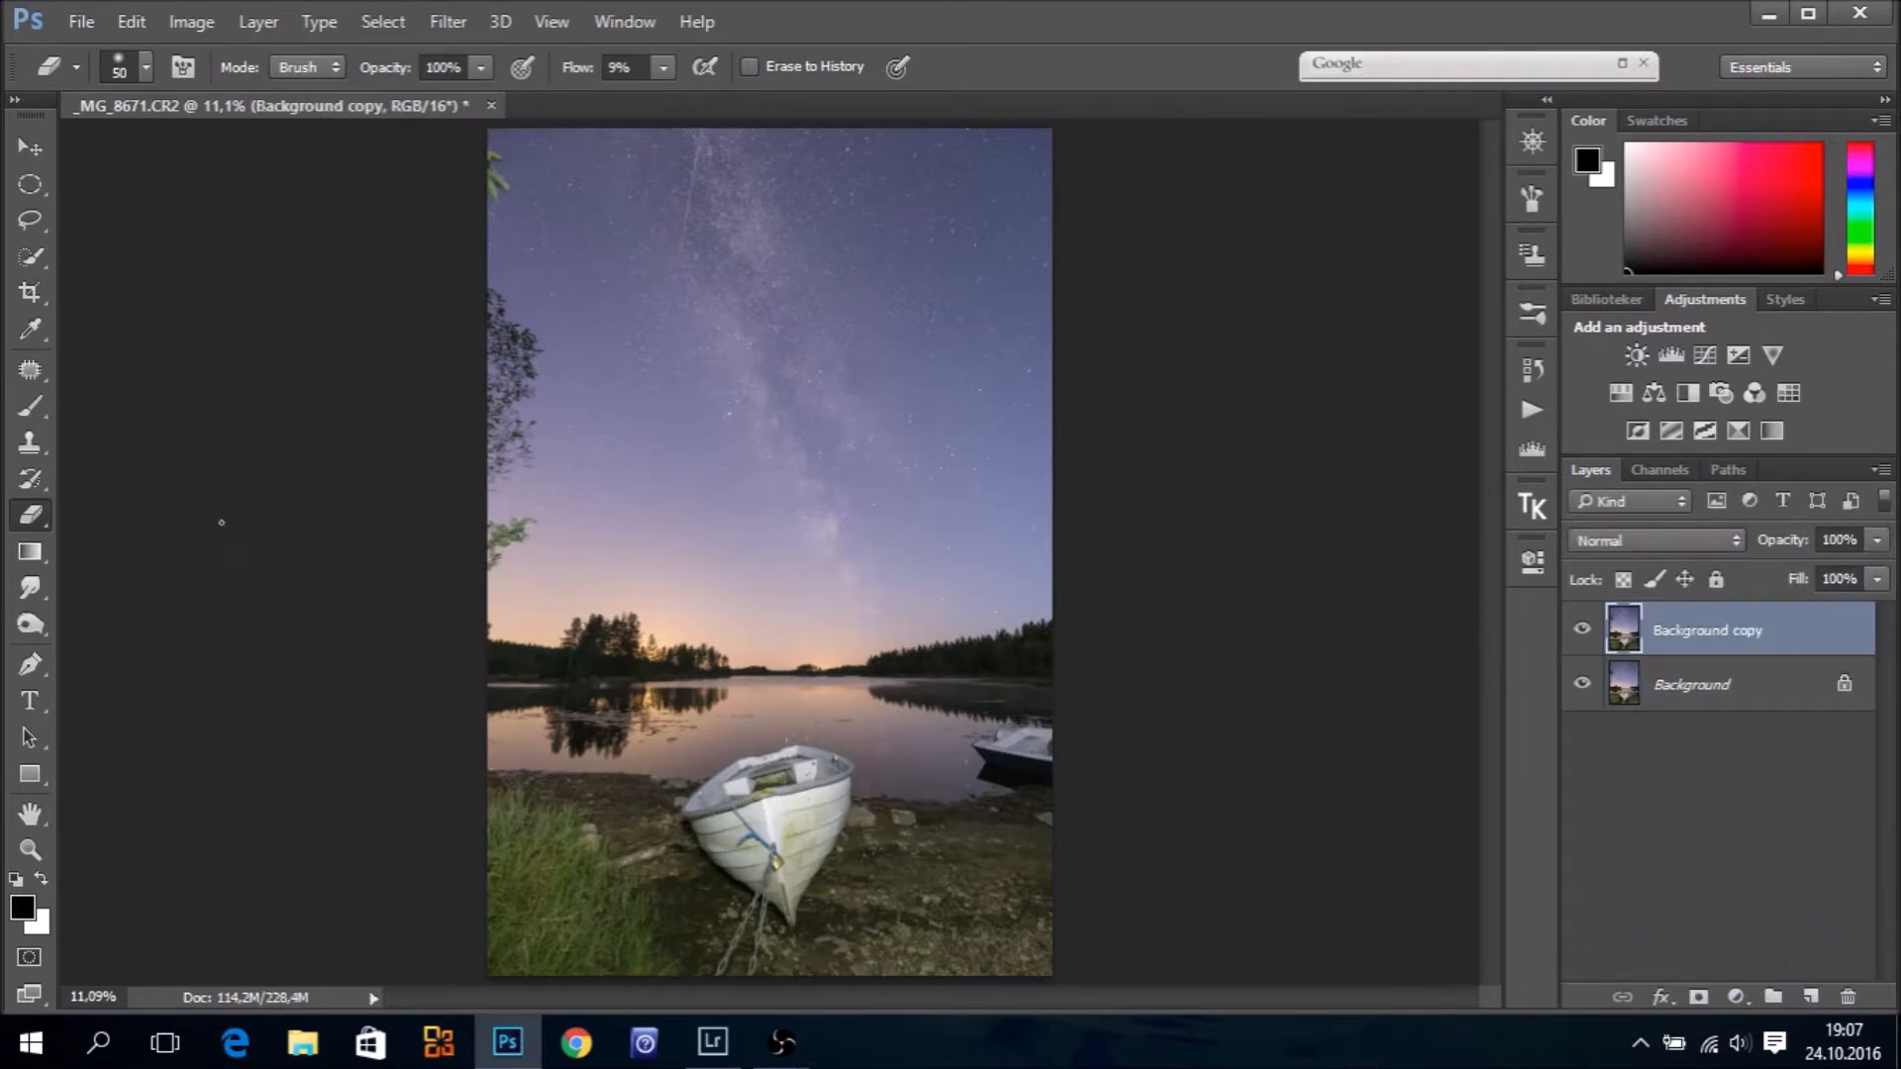
Lasso the blurry green leaves at the photo's upper left edge, replace them with a Content-Aware fill at 100% opacity, and deselect
left_click(30, 848)
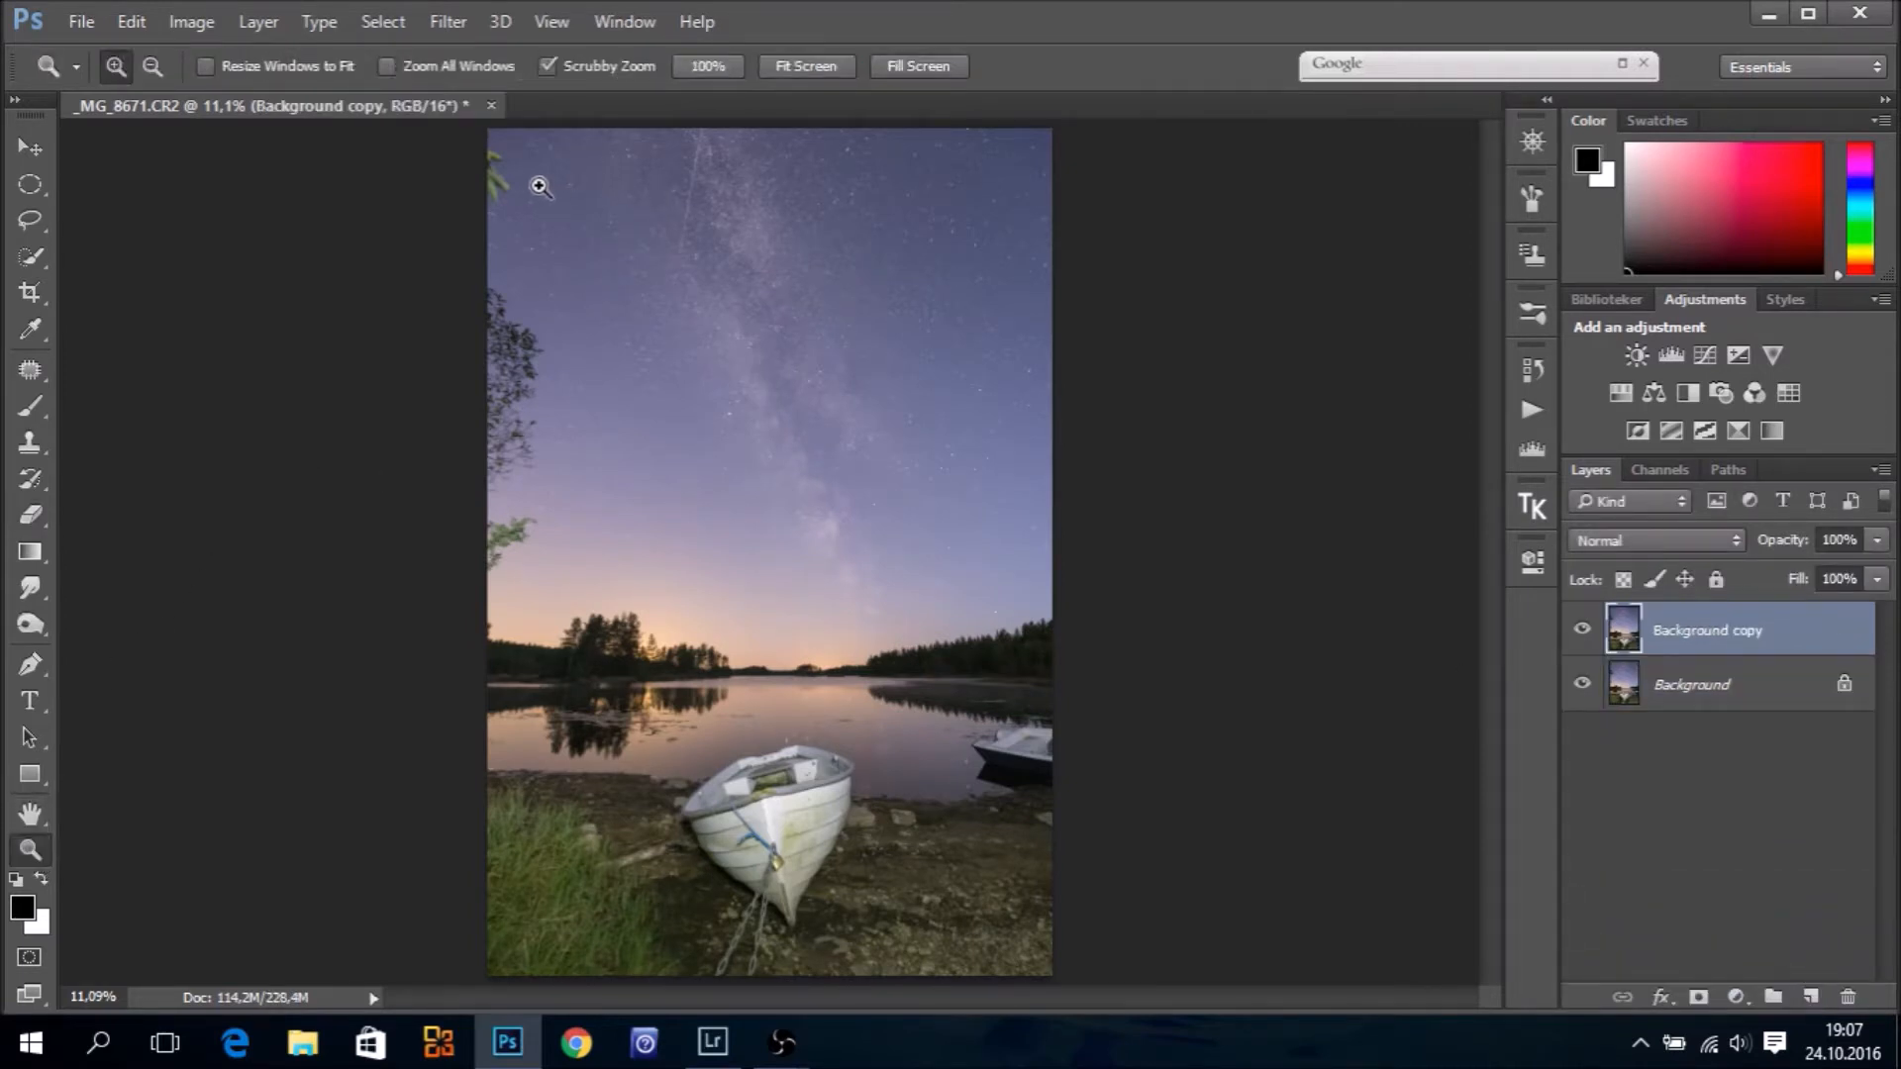
left_click_drag(509, 182, 683, 213)
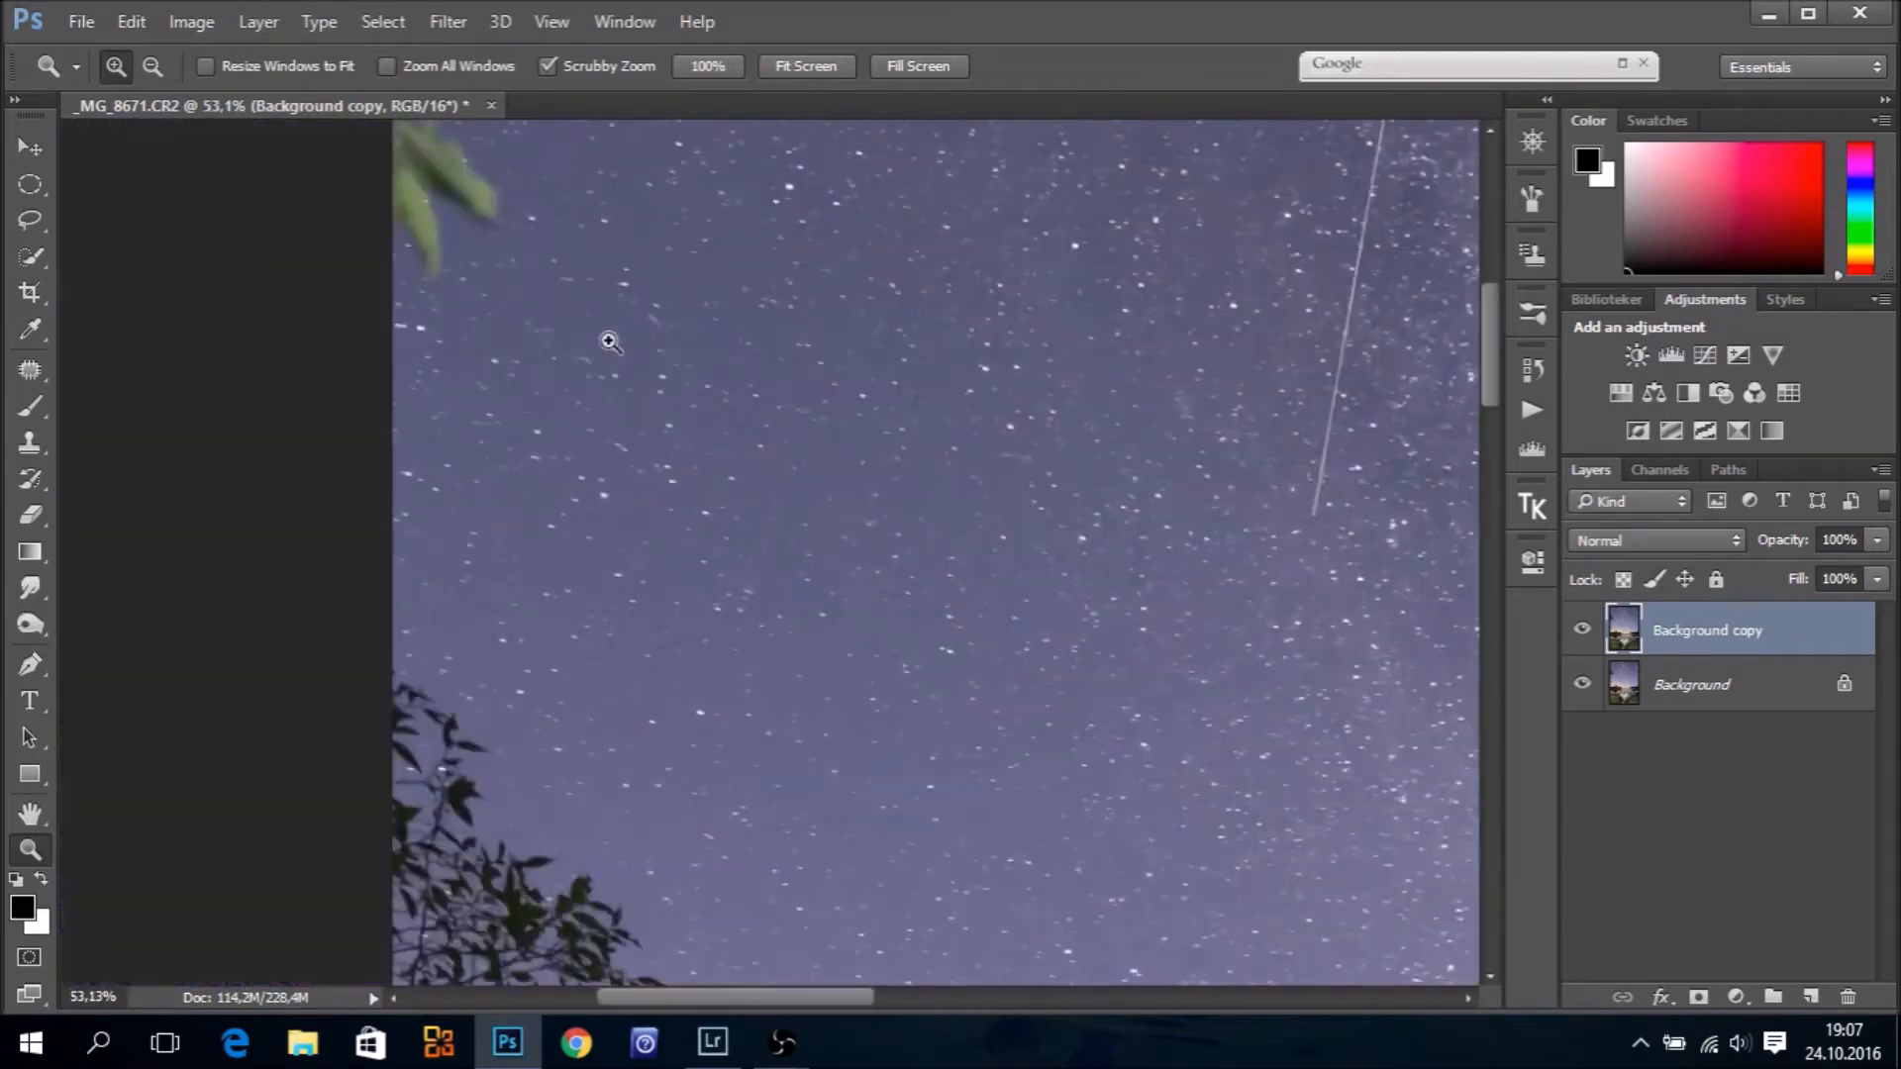
left_click_drag(518, 286, 632, 541)
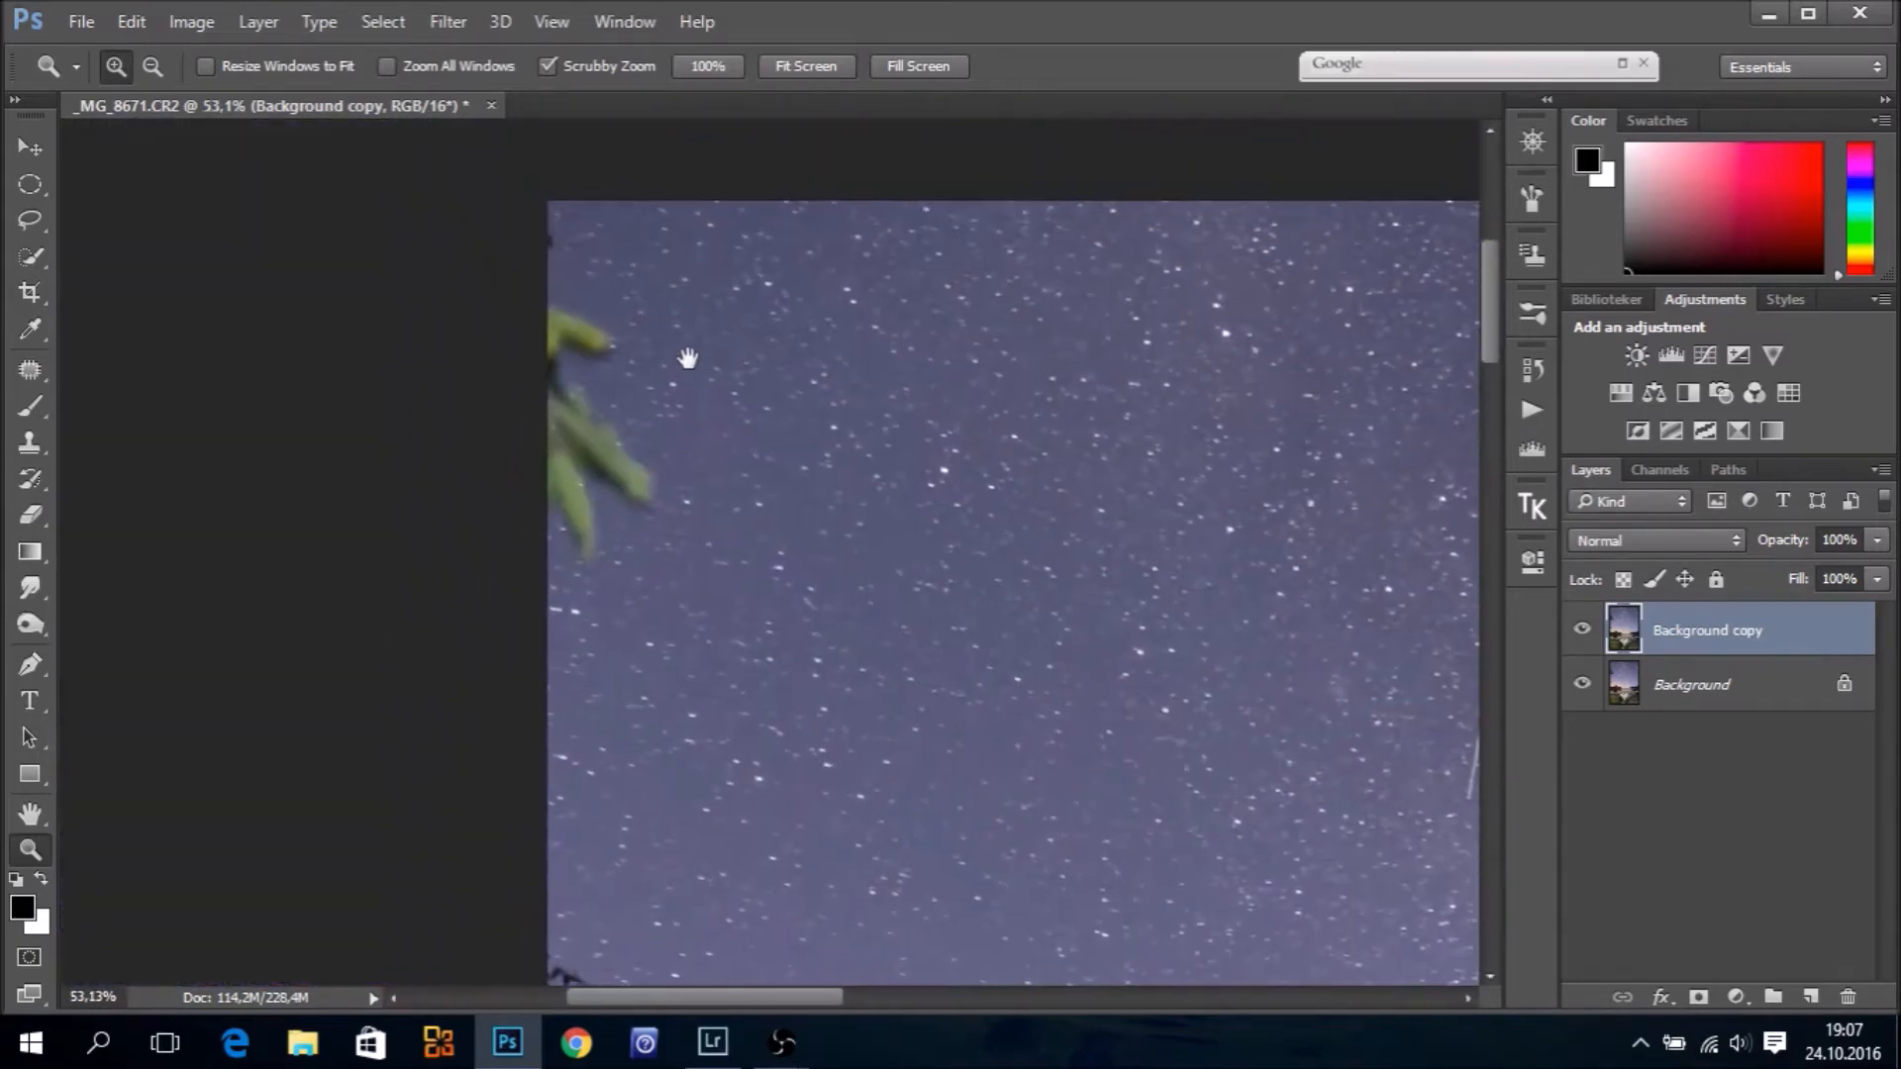
left_click(29, 222)
left_click_drag(543, 221, 610, 267)
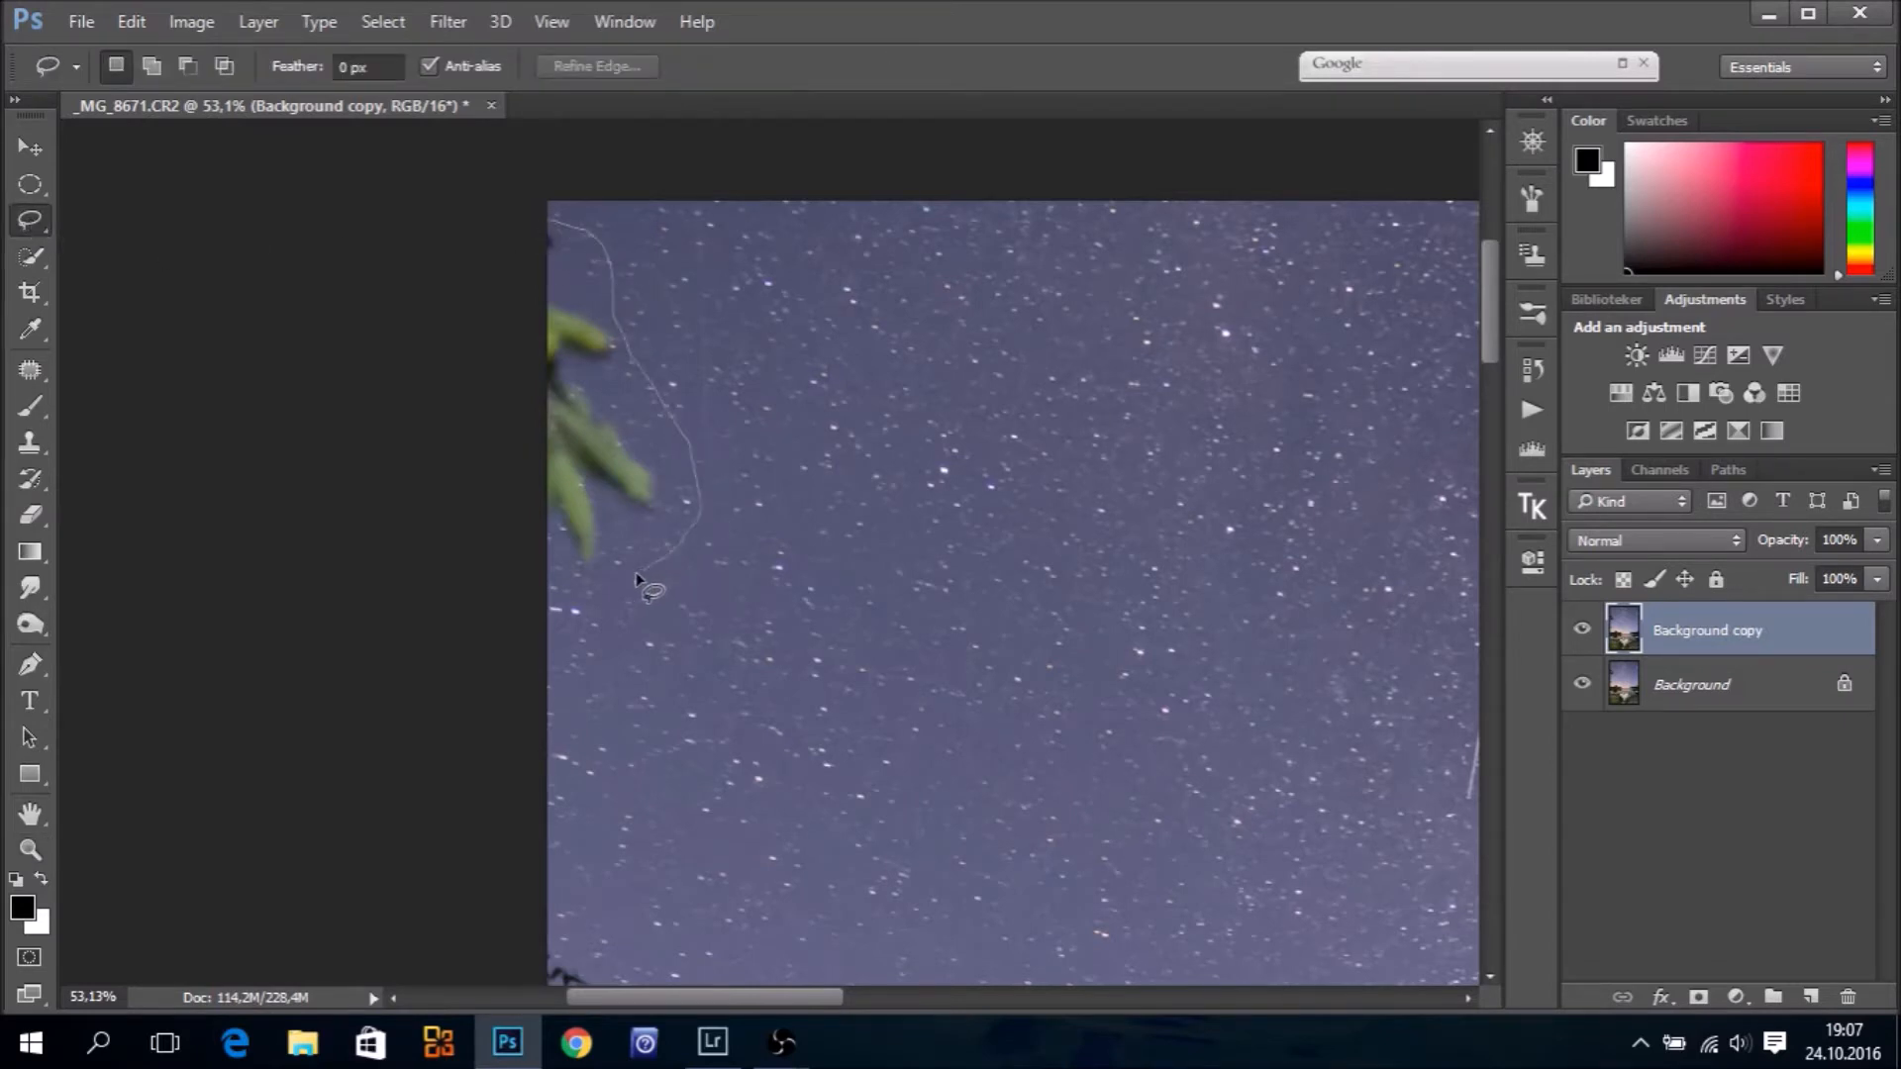
mouse_move(584, 592)
left_mouse_down()
mouse_move(519, 588)
mouse_move(459, 479)
left_mouse_up()
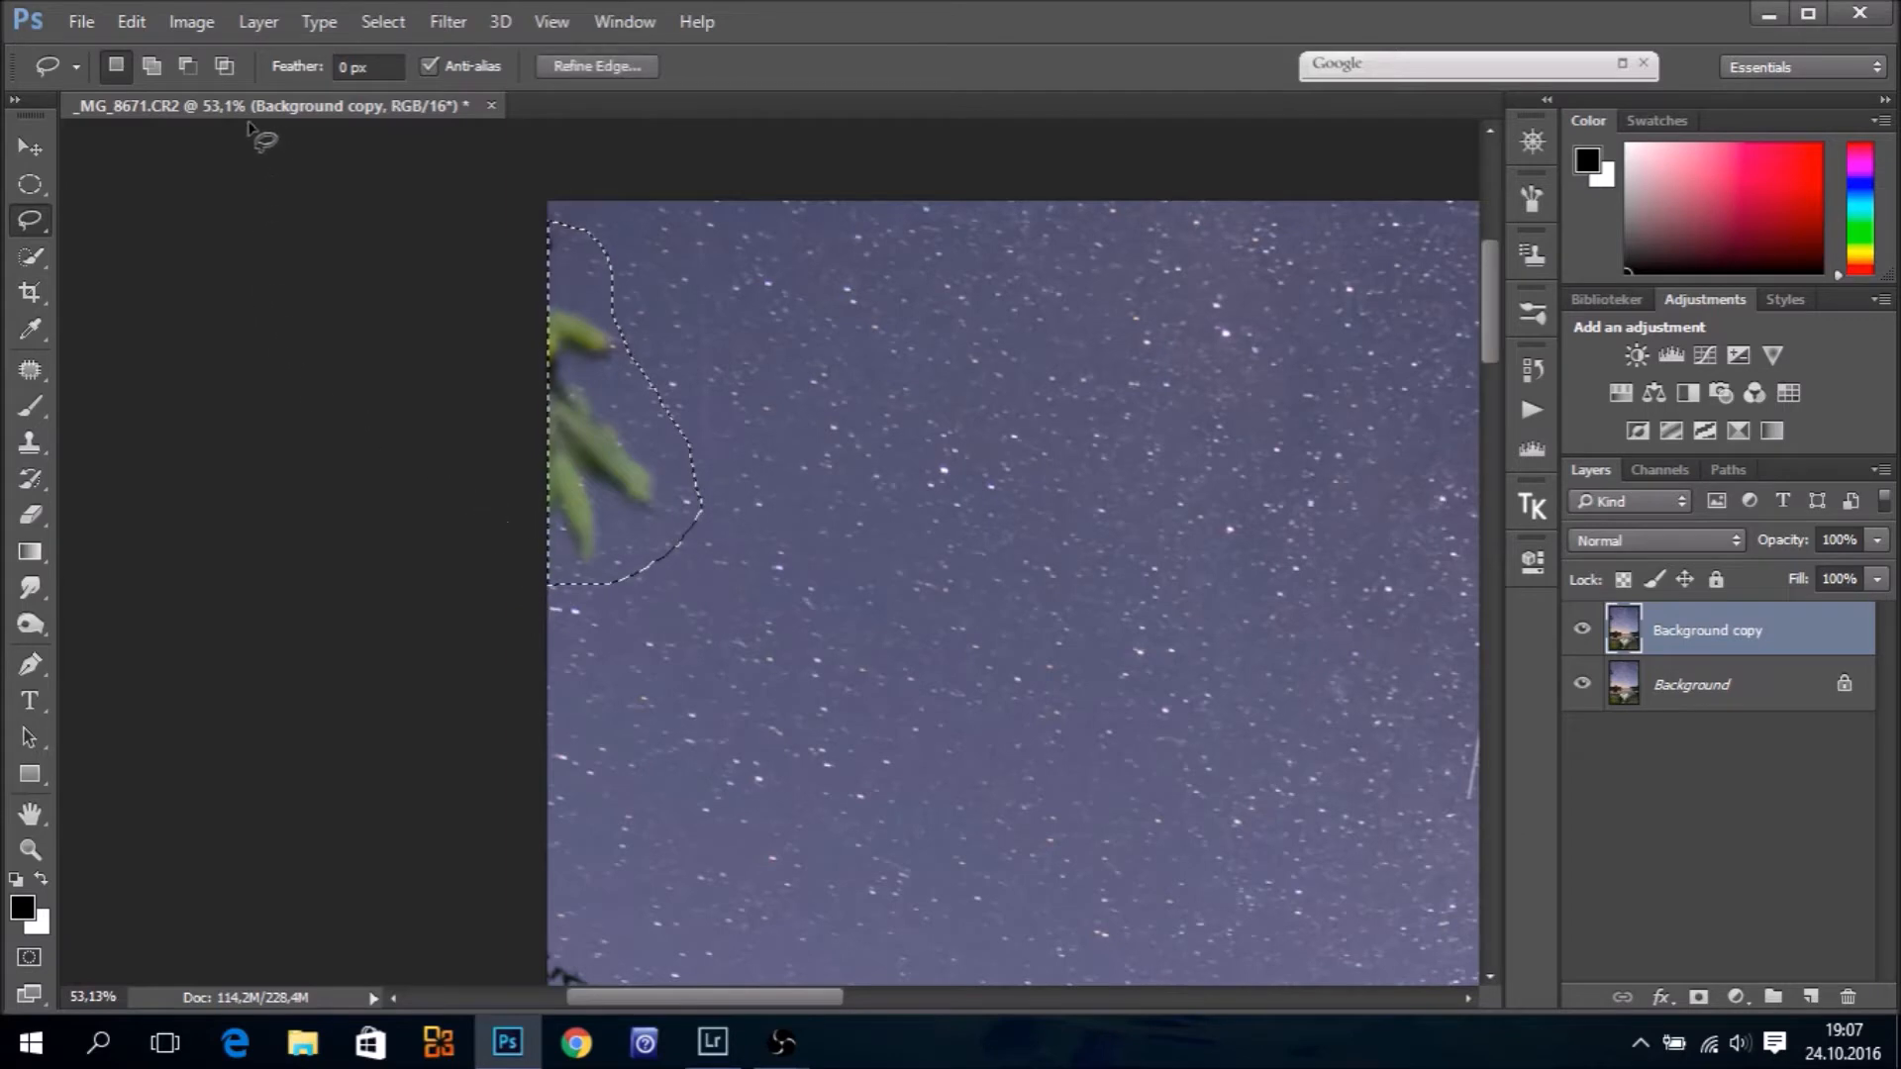
left_click(186, 26)
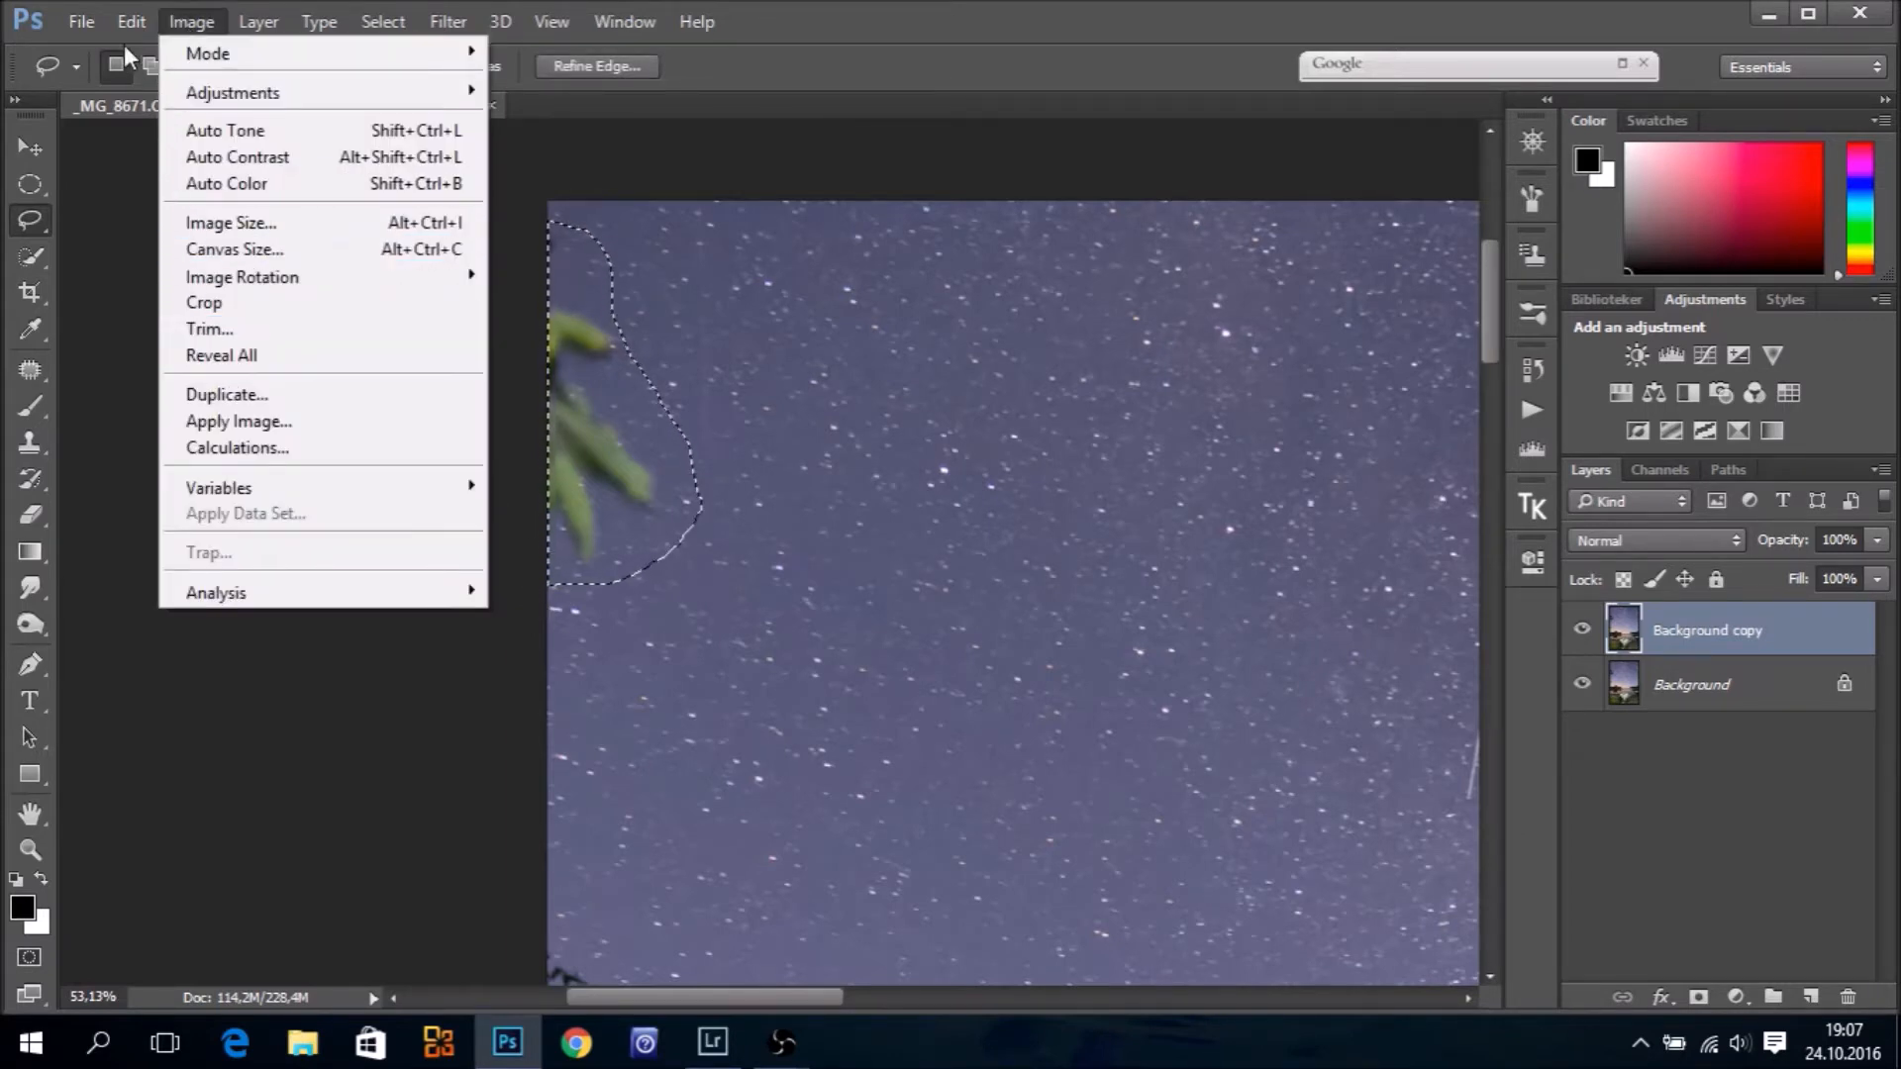
mouse_move(119, 22)
left_click(242, 386)
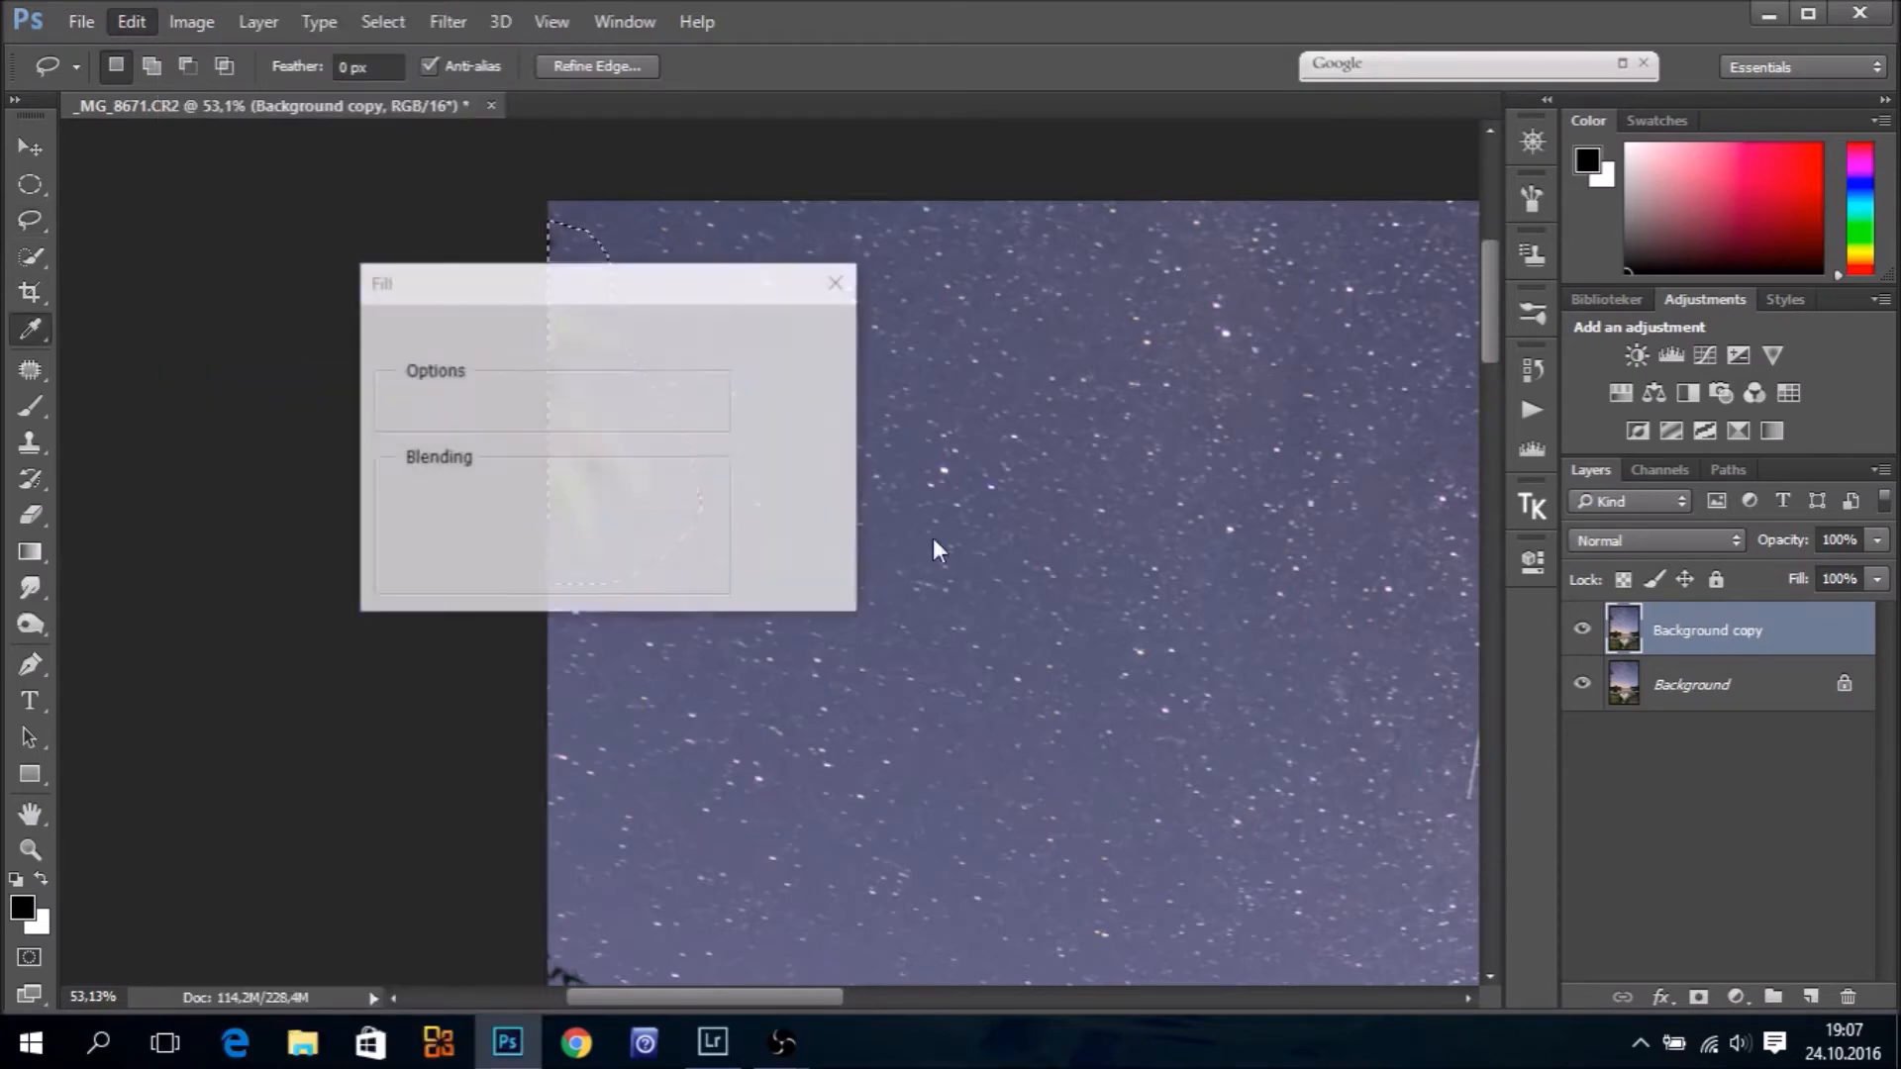
left_click_drag(662, 287, 1221, 265)
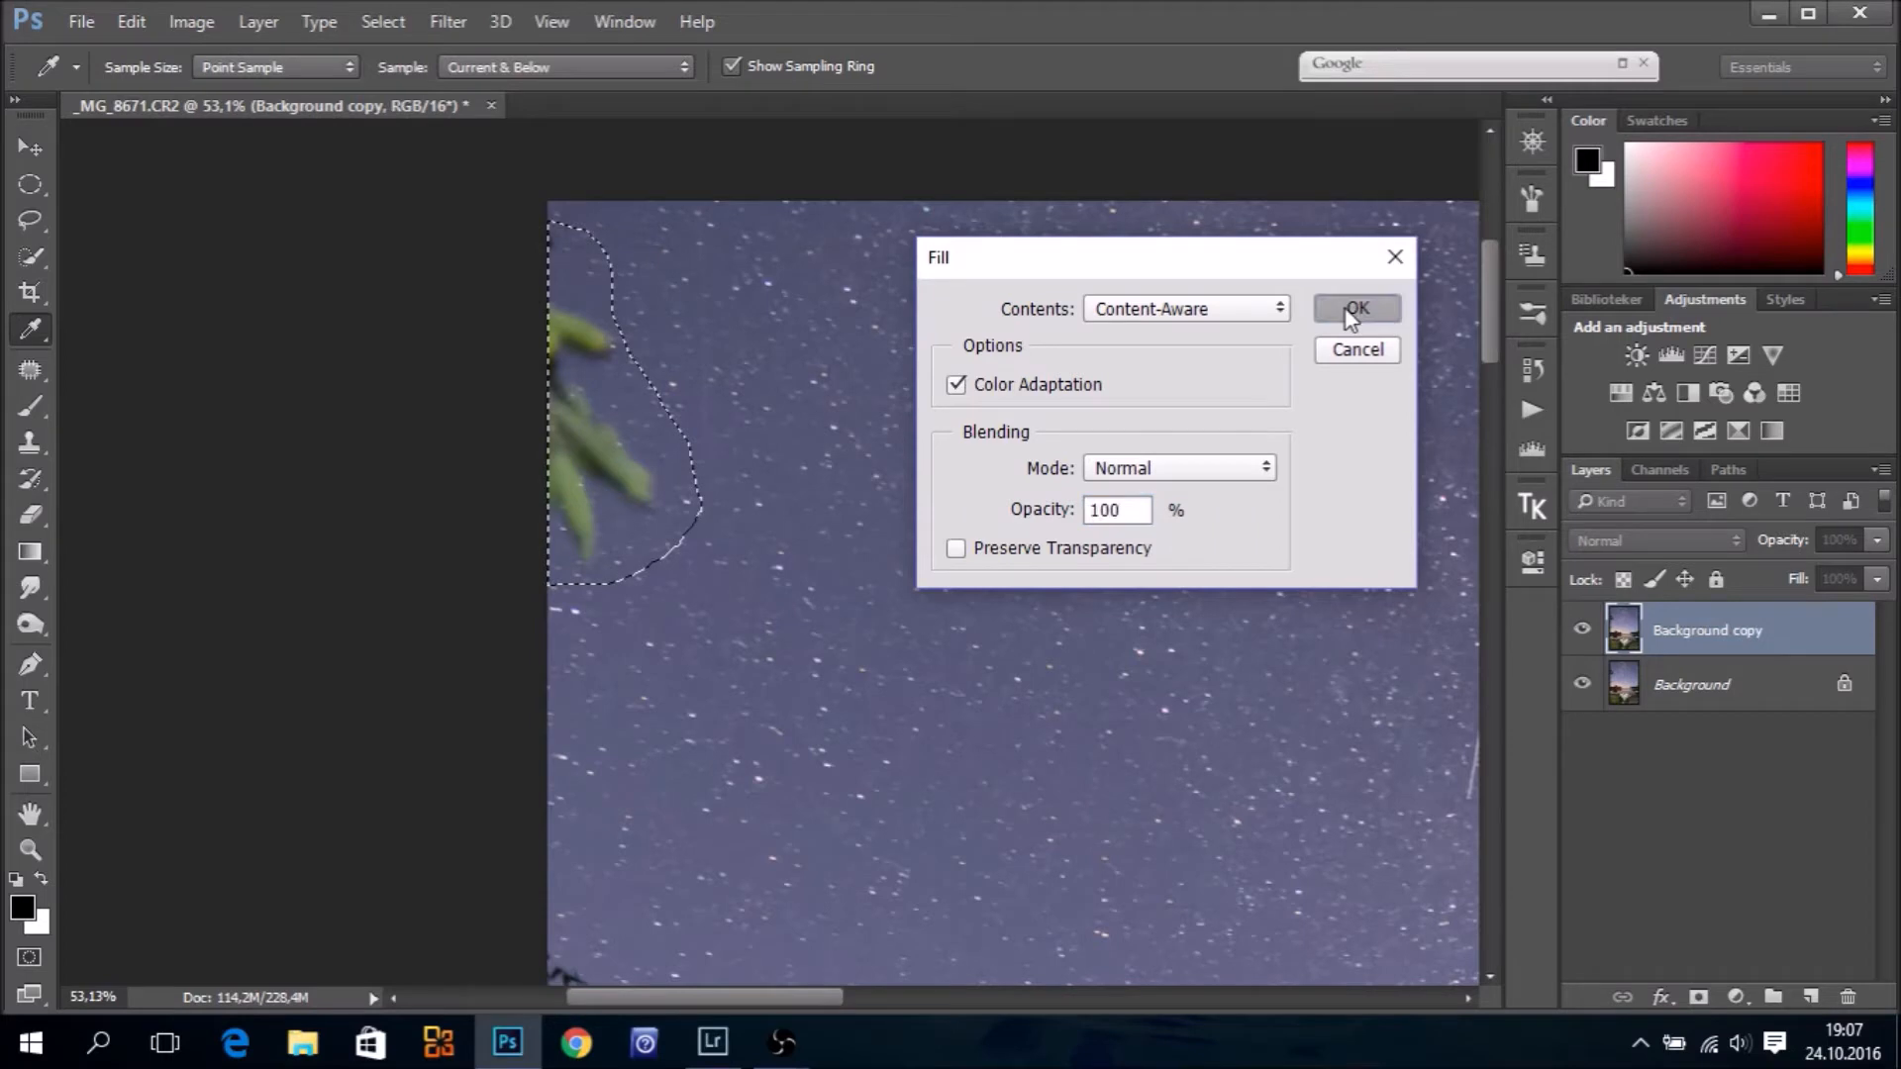
left_click(1354, 309)
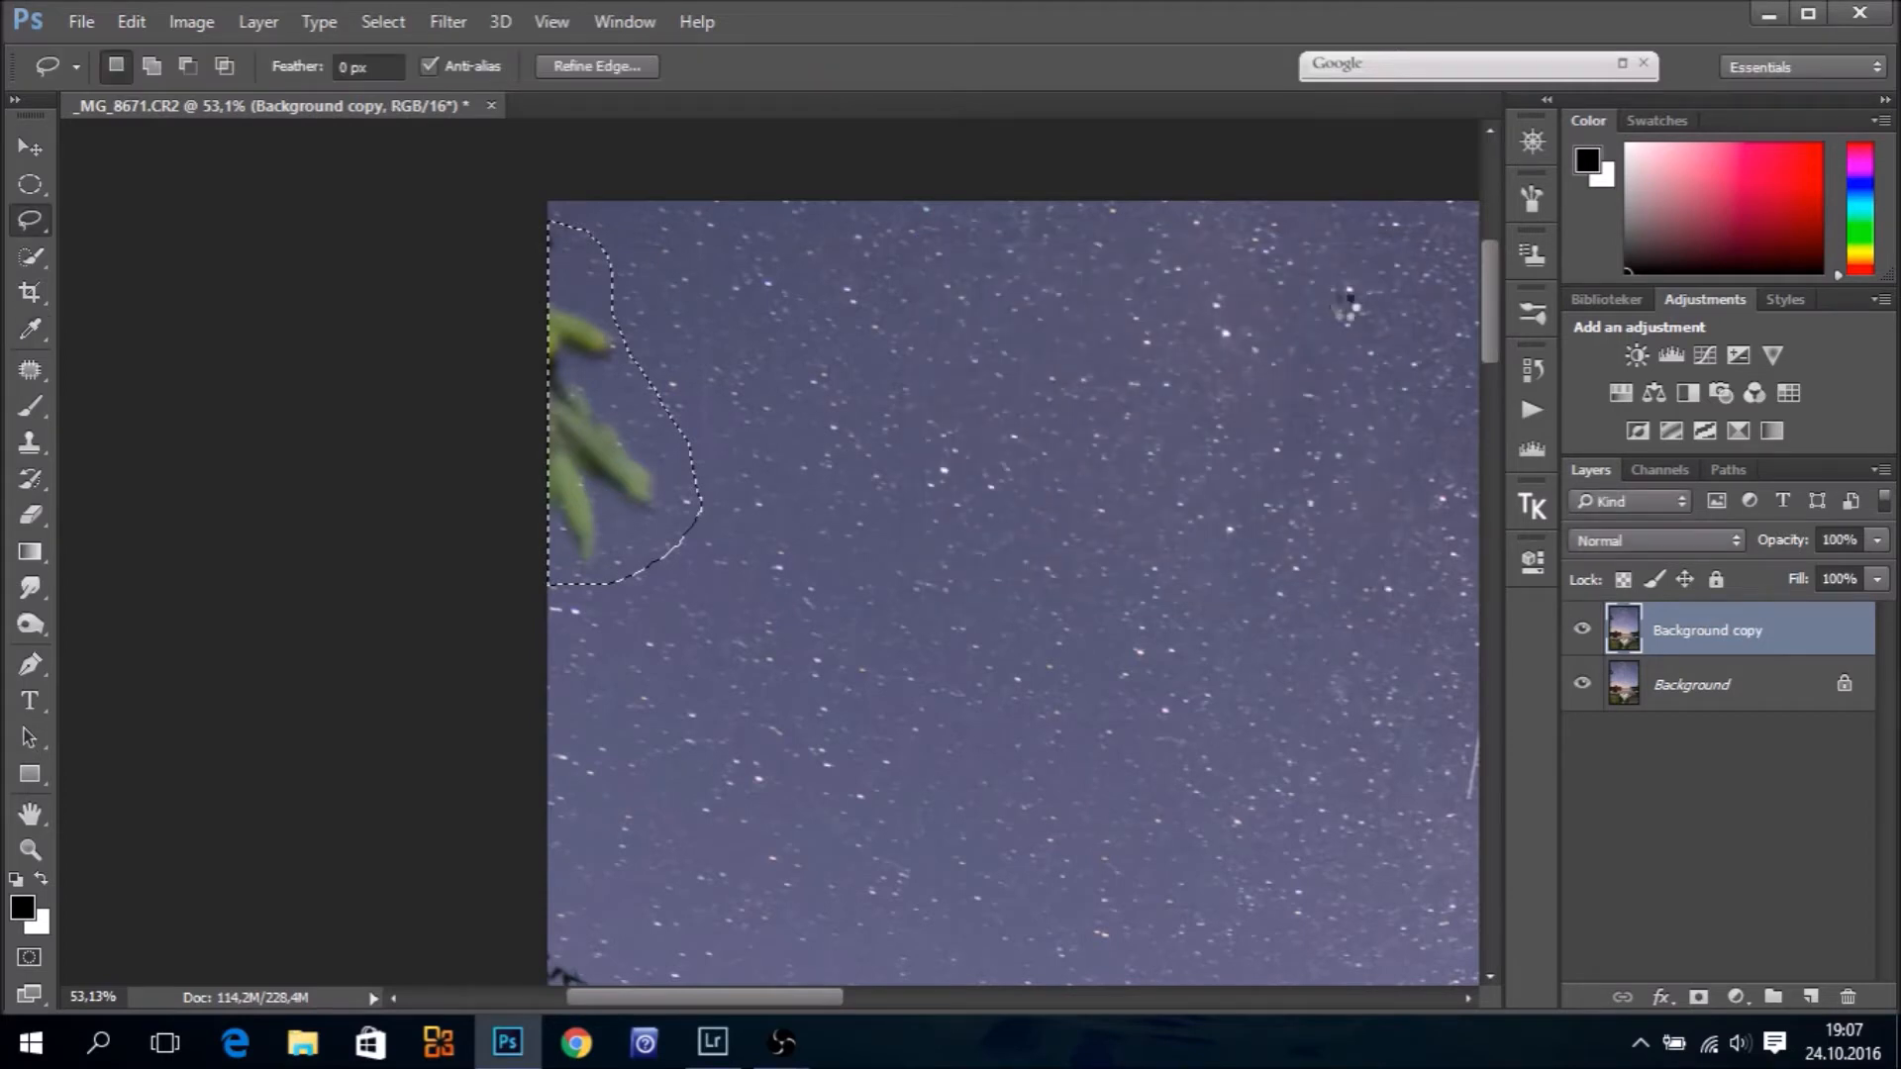
key("ctrl+d")
Lasso the dark tree branches along the sky's left edge, replace them with a Content-Aware fill, and deselect
left_click_drag(854, 708, 802, 137)
left_click_drag(817, 476, 835, 357)
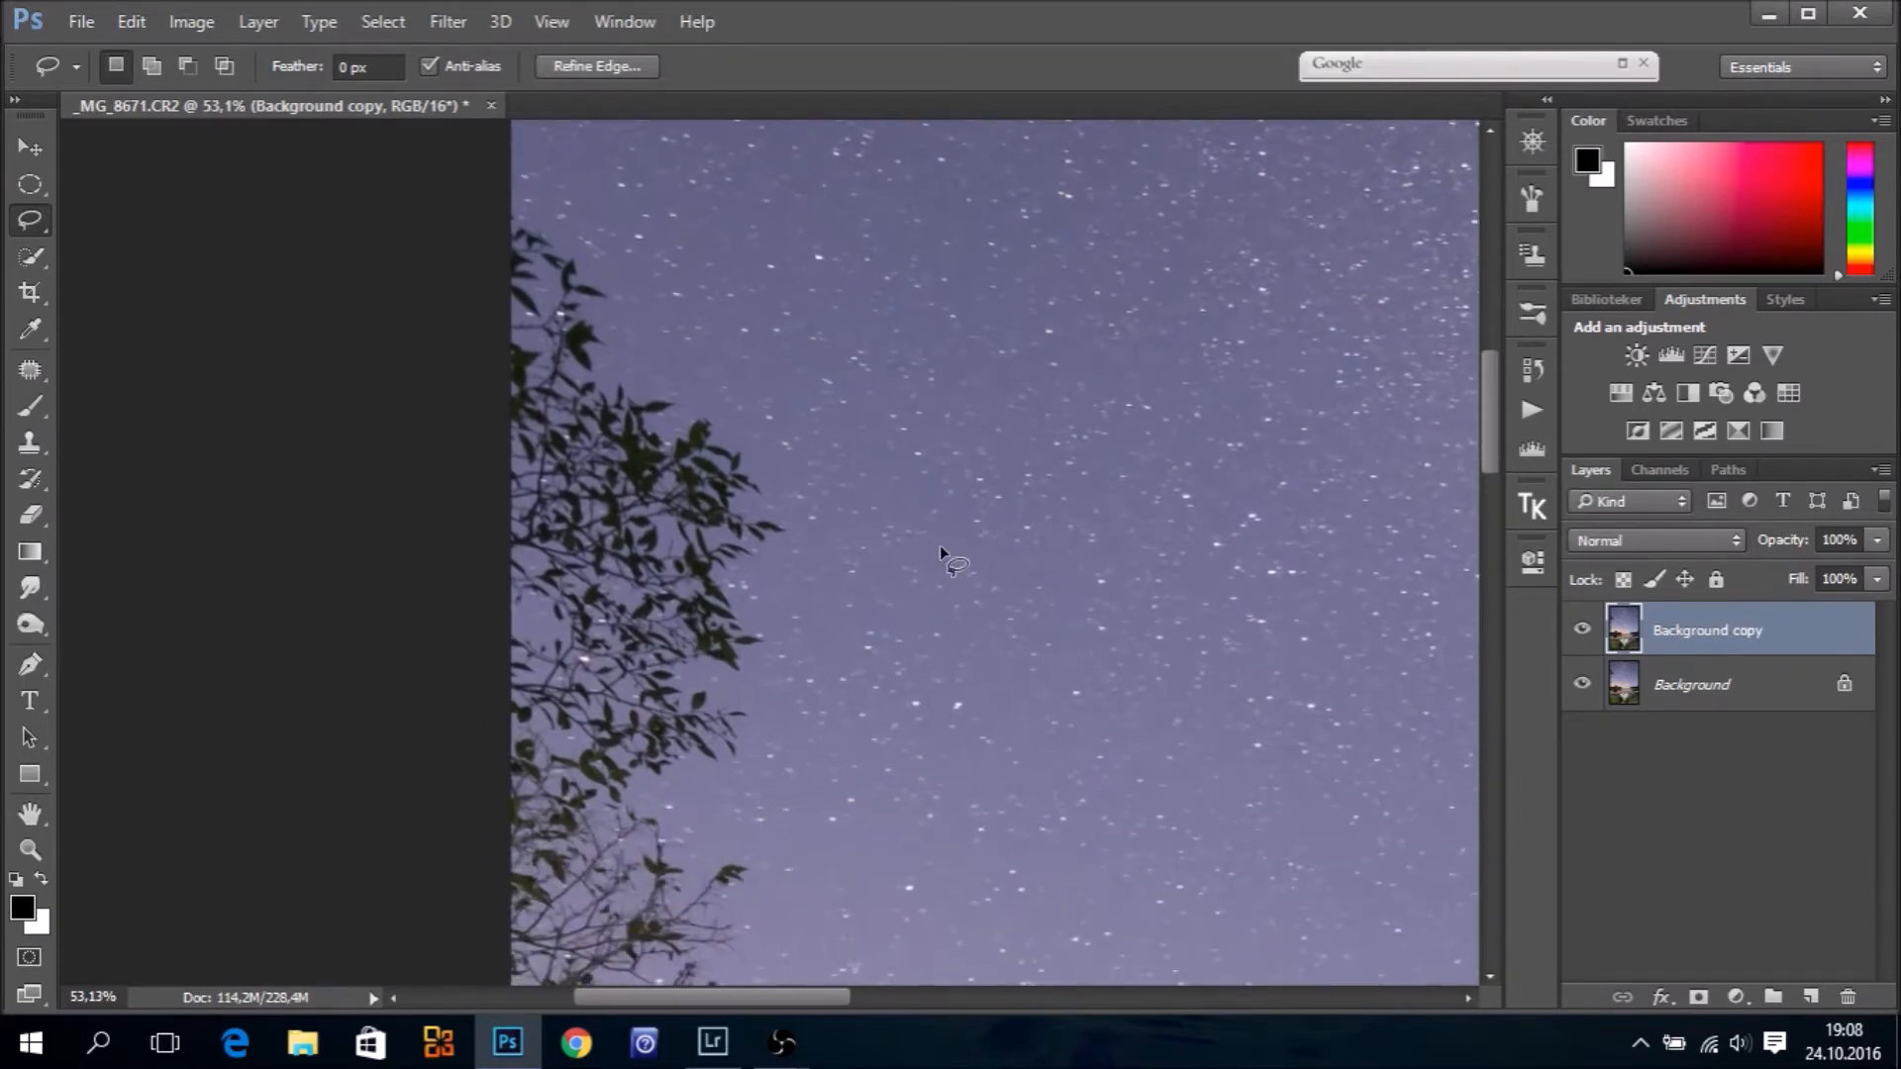
key("ctrl+minus")
key("ctrl+minus")
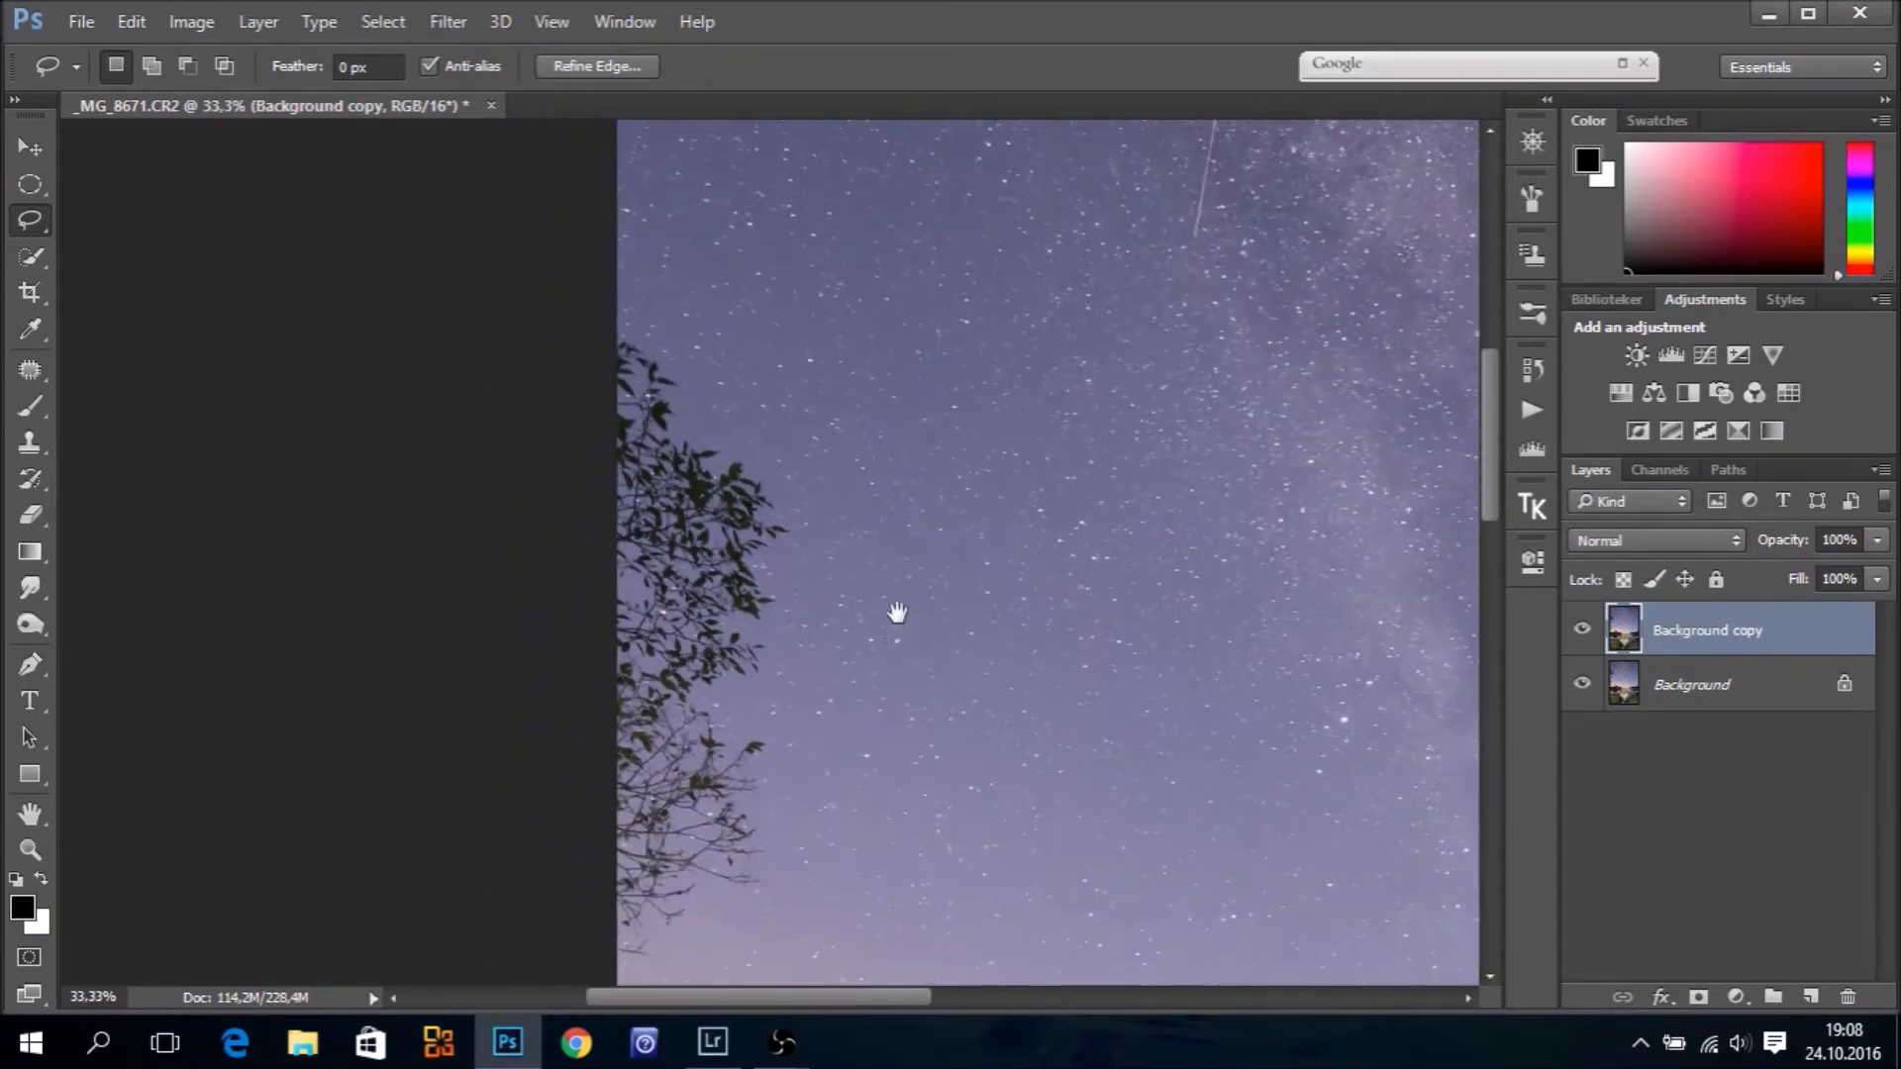
left_click_drag(897, 613, 890, 537)
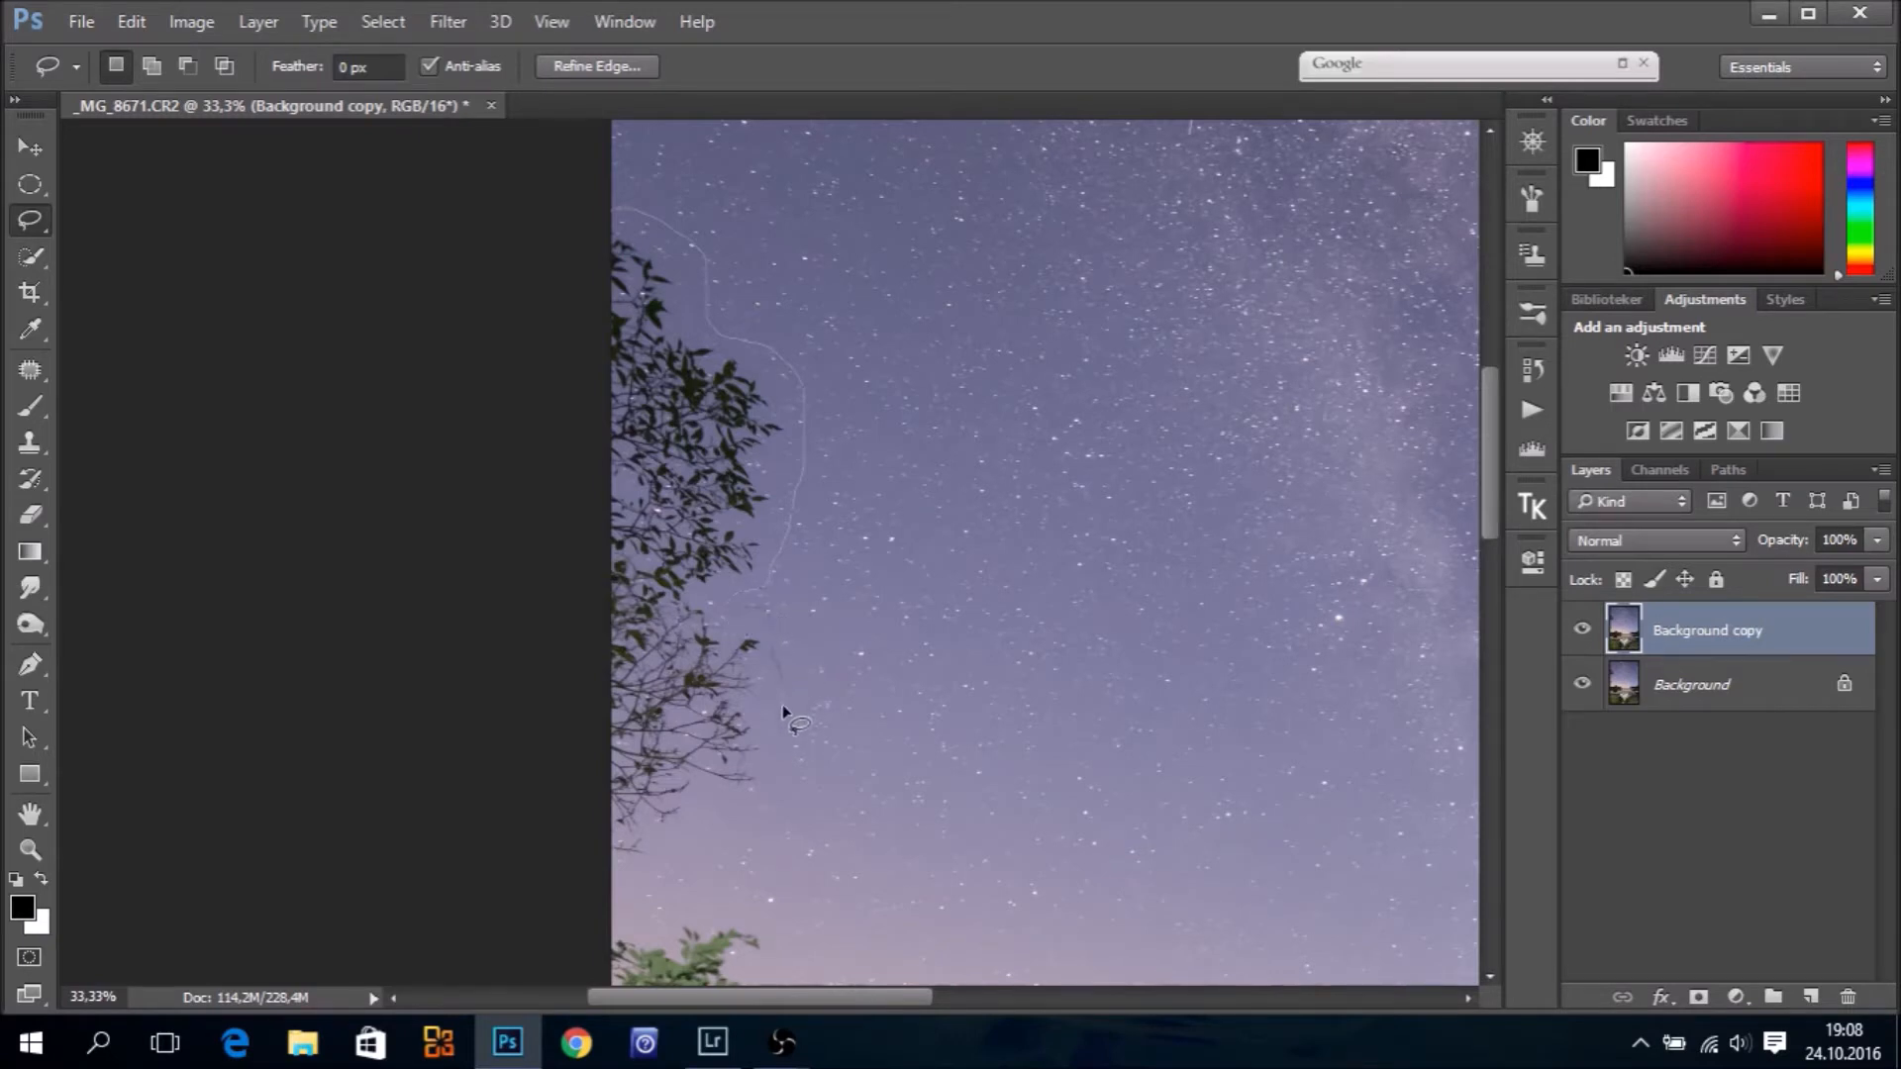
mouse_move(720, 817)
left_mouse_down()
mouse_move(637, 870)
mouse_move(594, 884)
left_mouse_up()
left_click(131, 20)
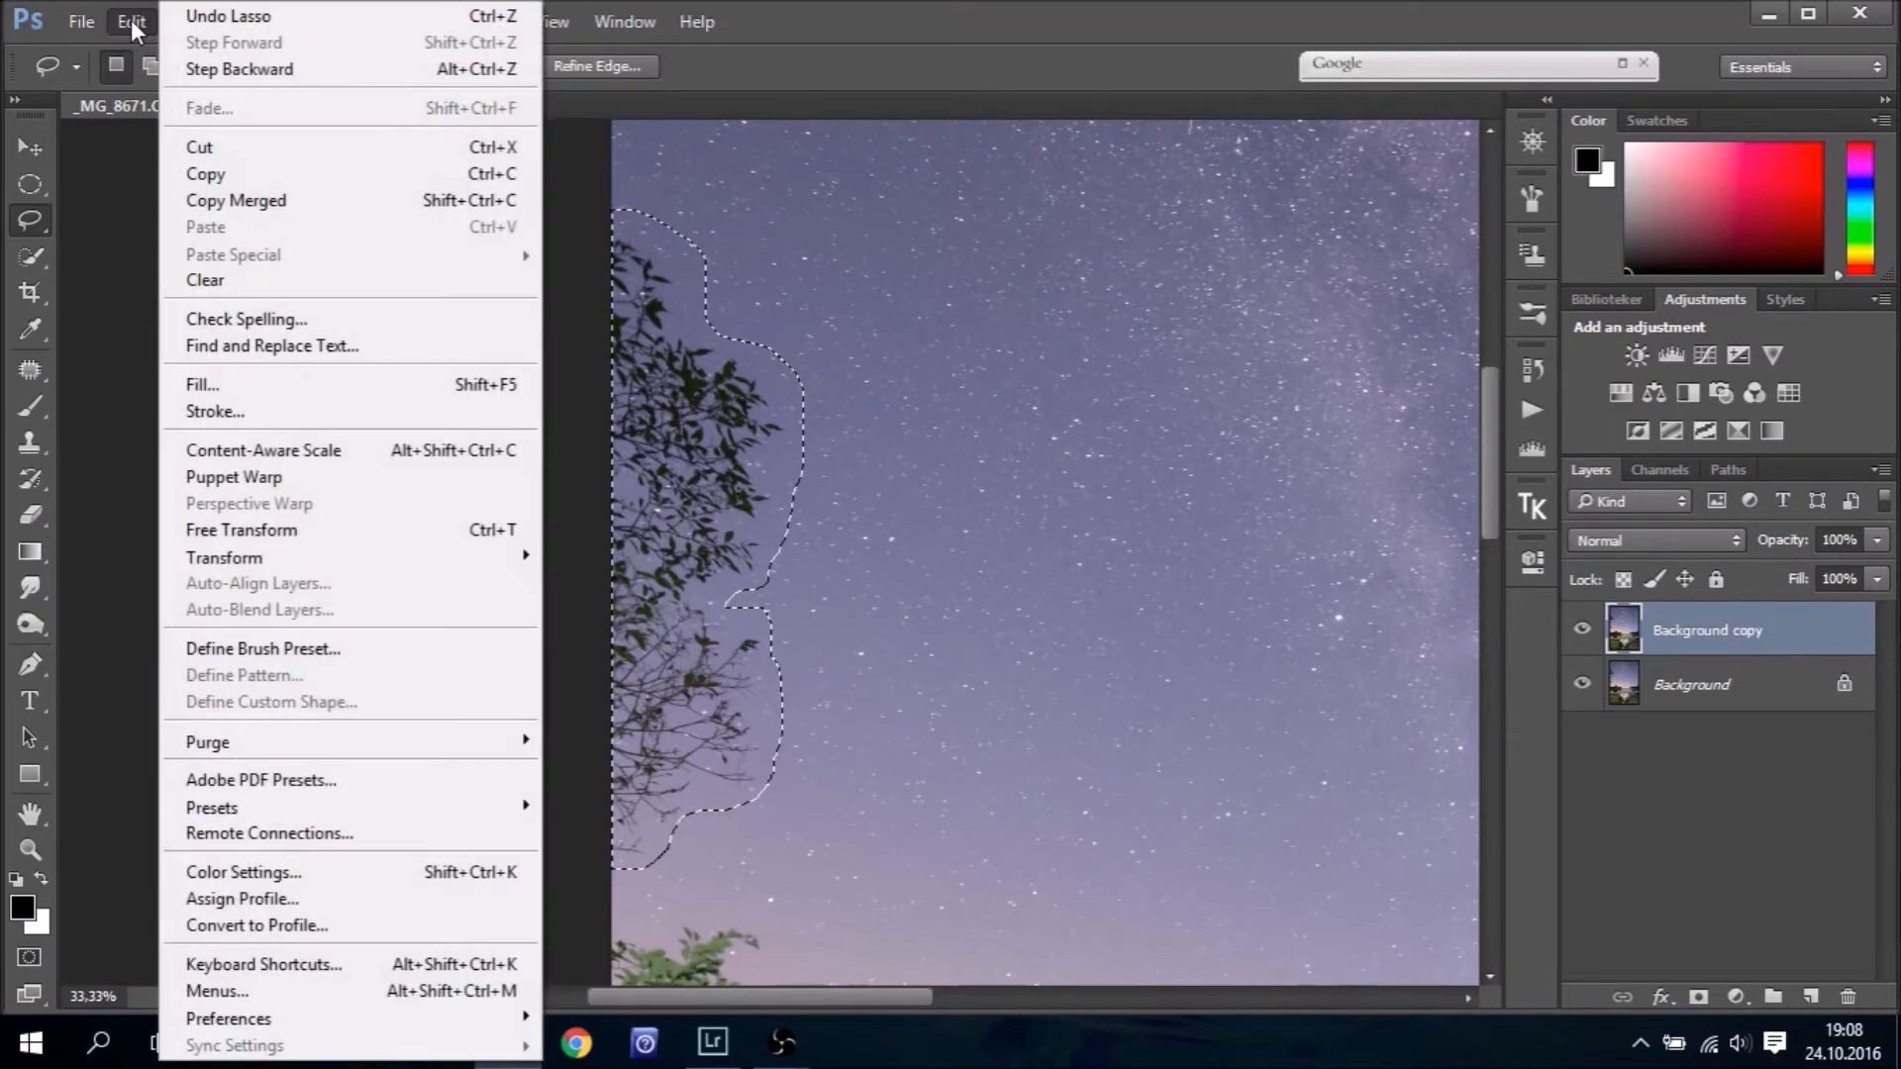
left_click(212, 388)
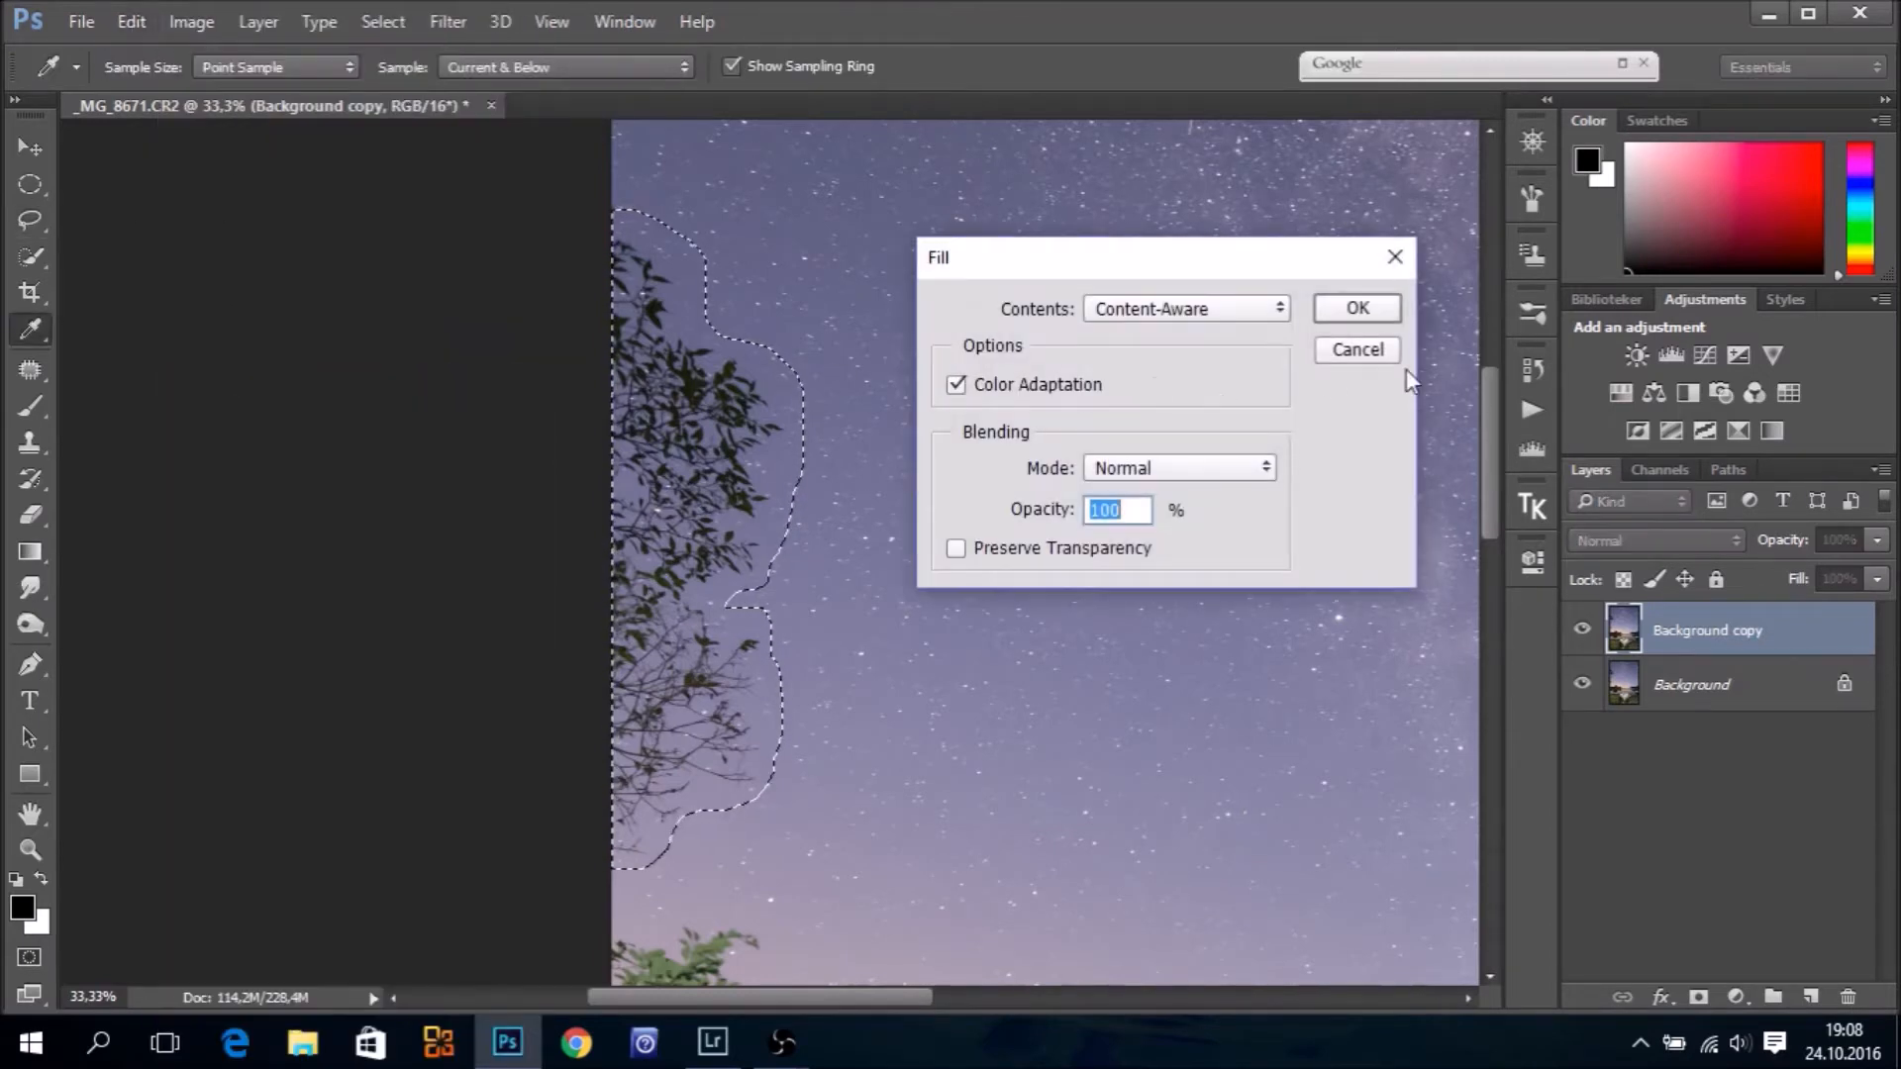
left_click(1358, 310)
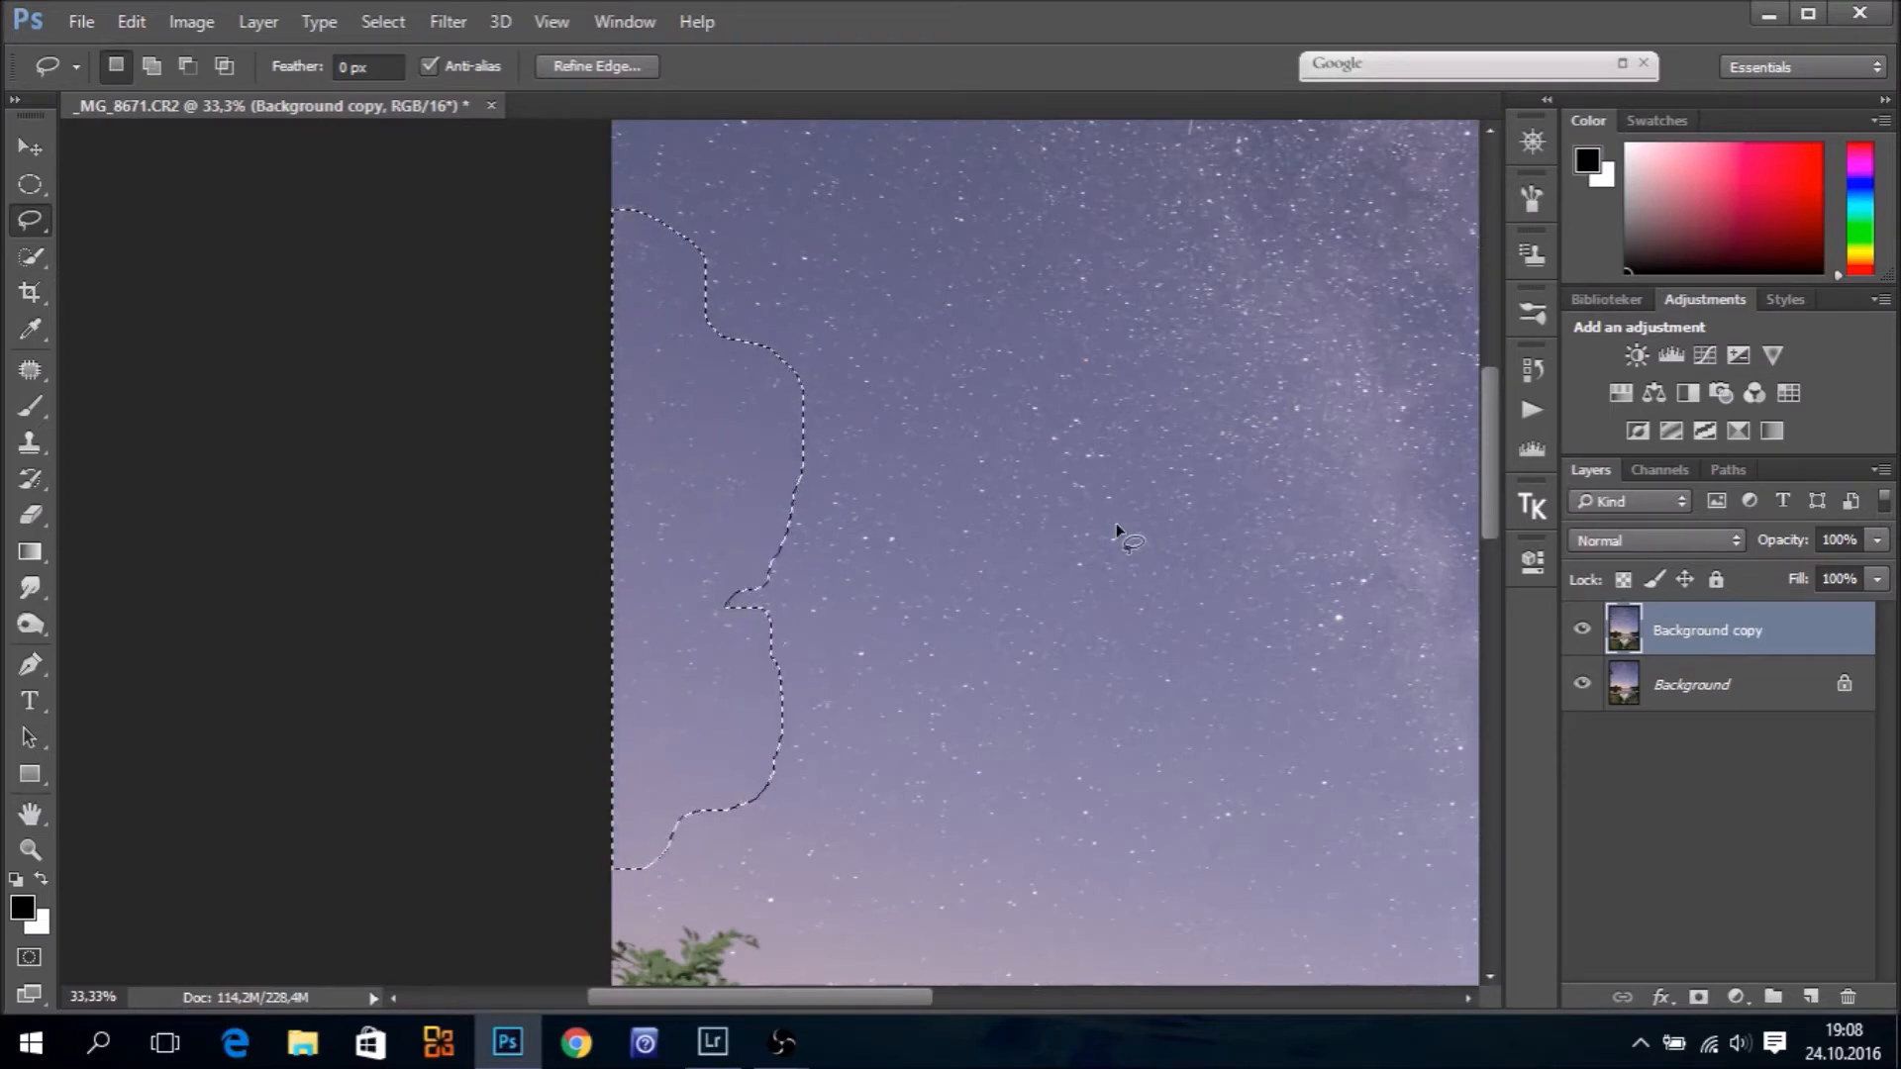
key("ctrl+d")
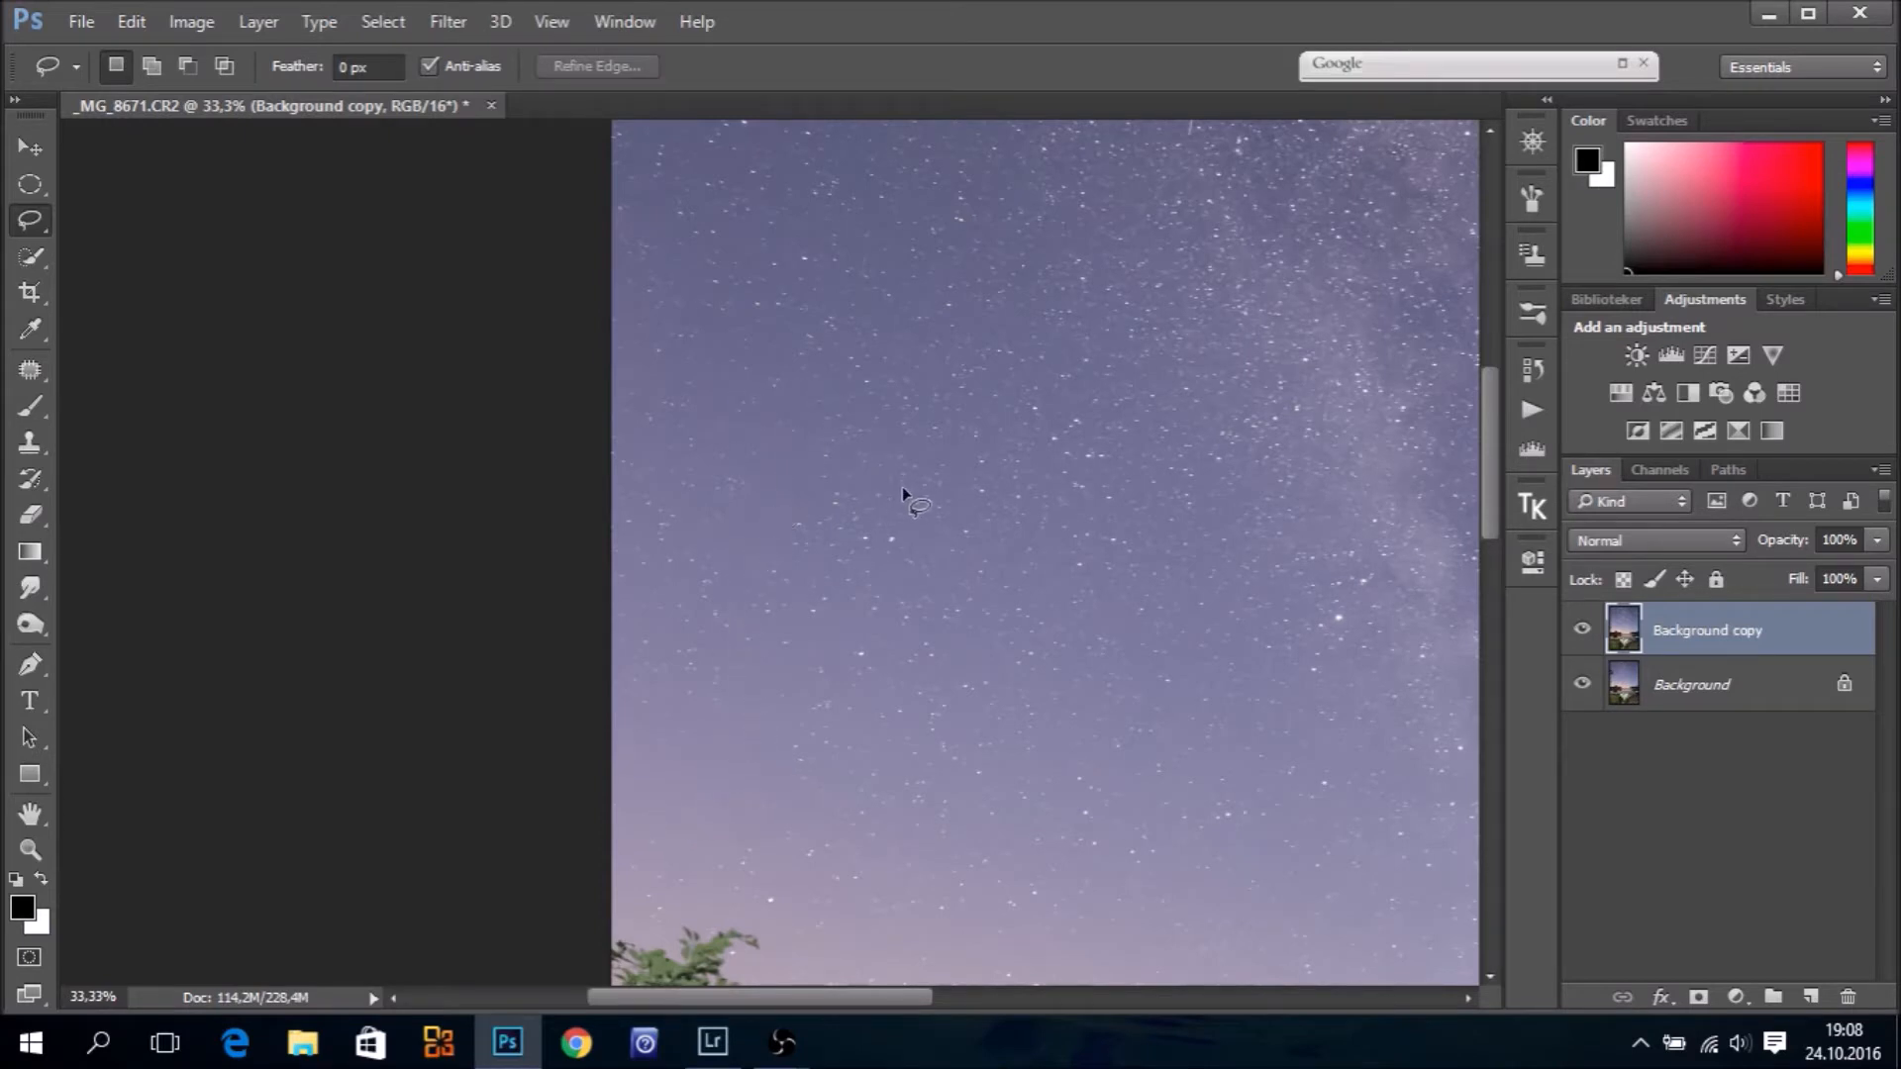
Use the Patch tool in Source mode to clean the sky where the dark branches were, including the small dark spot left there
left_click(29, 371)
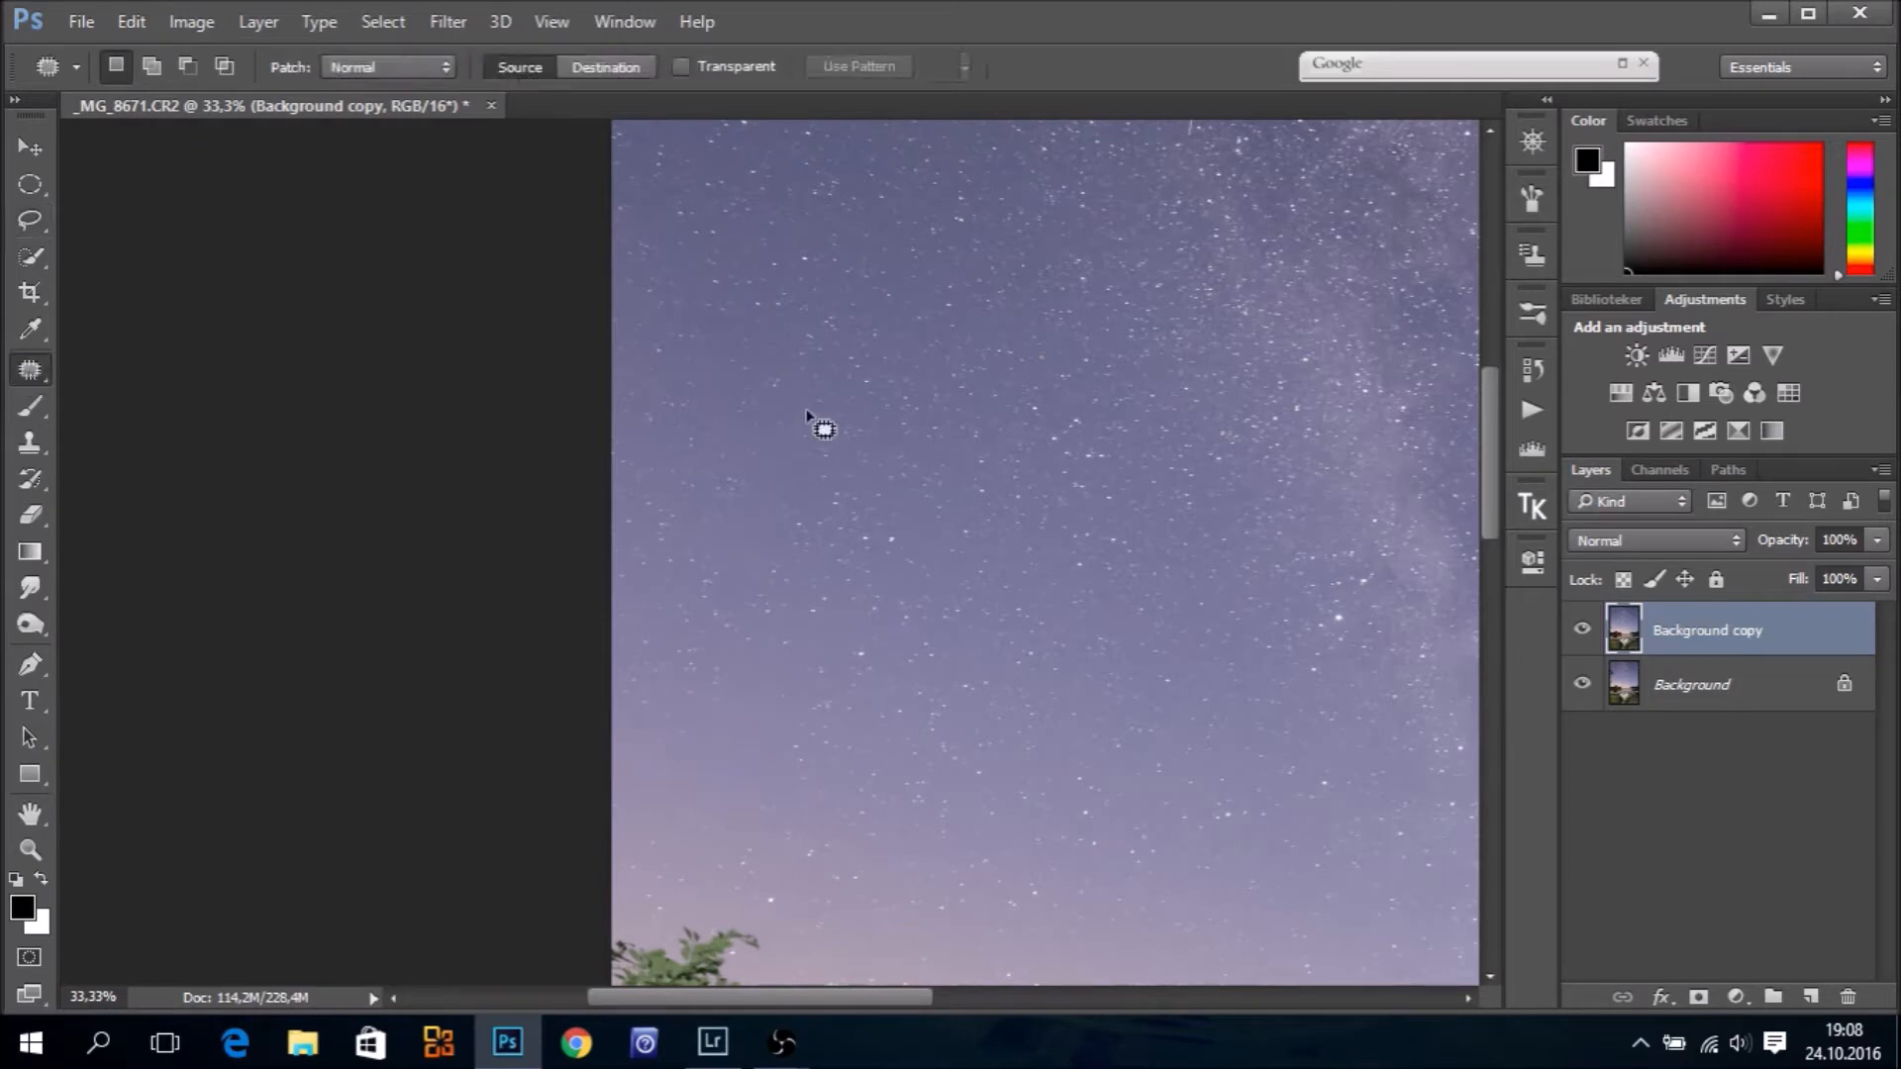
mouse_move(785, 292)
left_mouse_down()
mouse_move(729, 351)
mouse_move(726, 438)
mouse_move(741, 511)
mouse_move(818, 515)
mouse_move(833, 423)
mouse_move(829, 342)
left_mouse_up()
left_click_drag(797, 422, 966, 448)
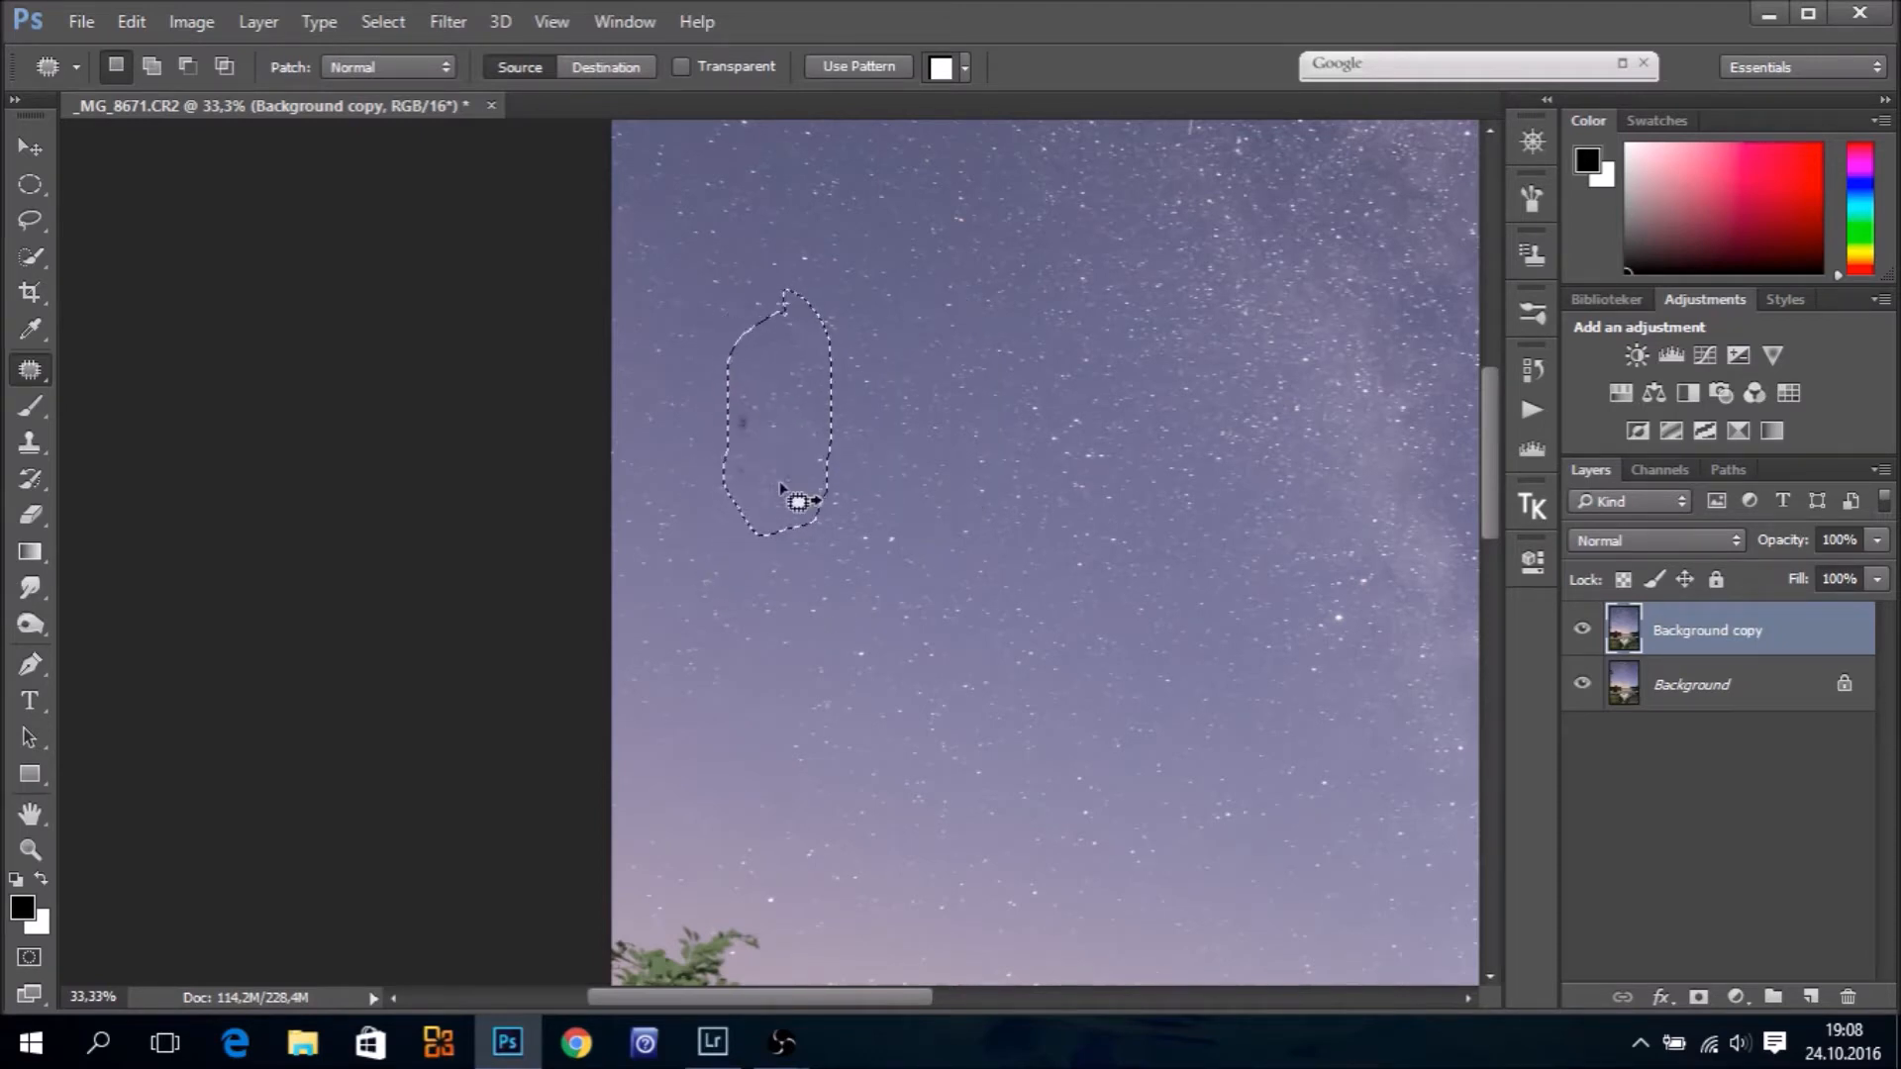
key("ctrl+d")
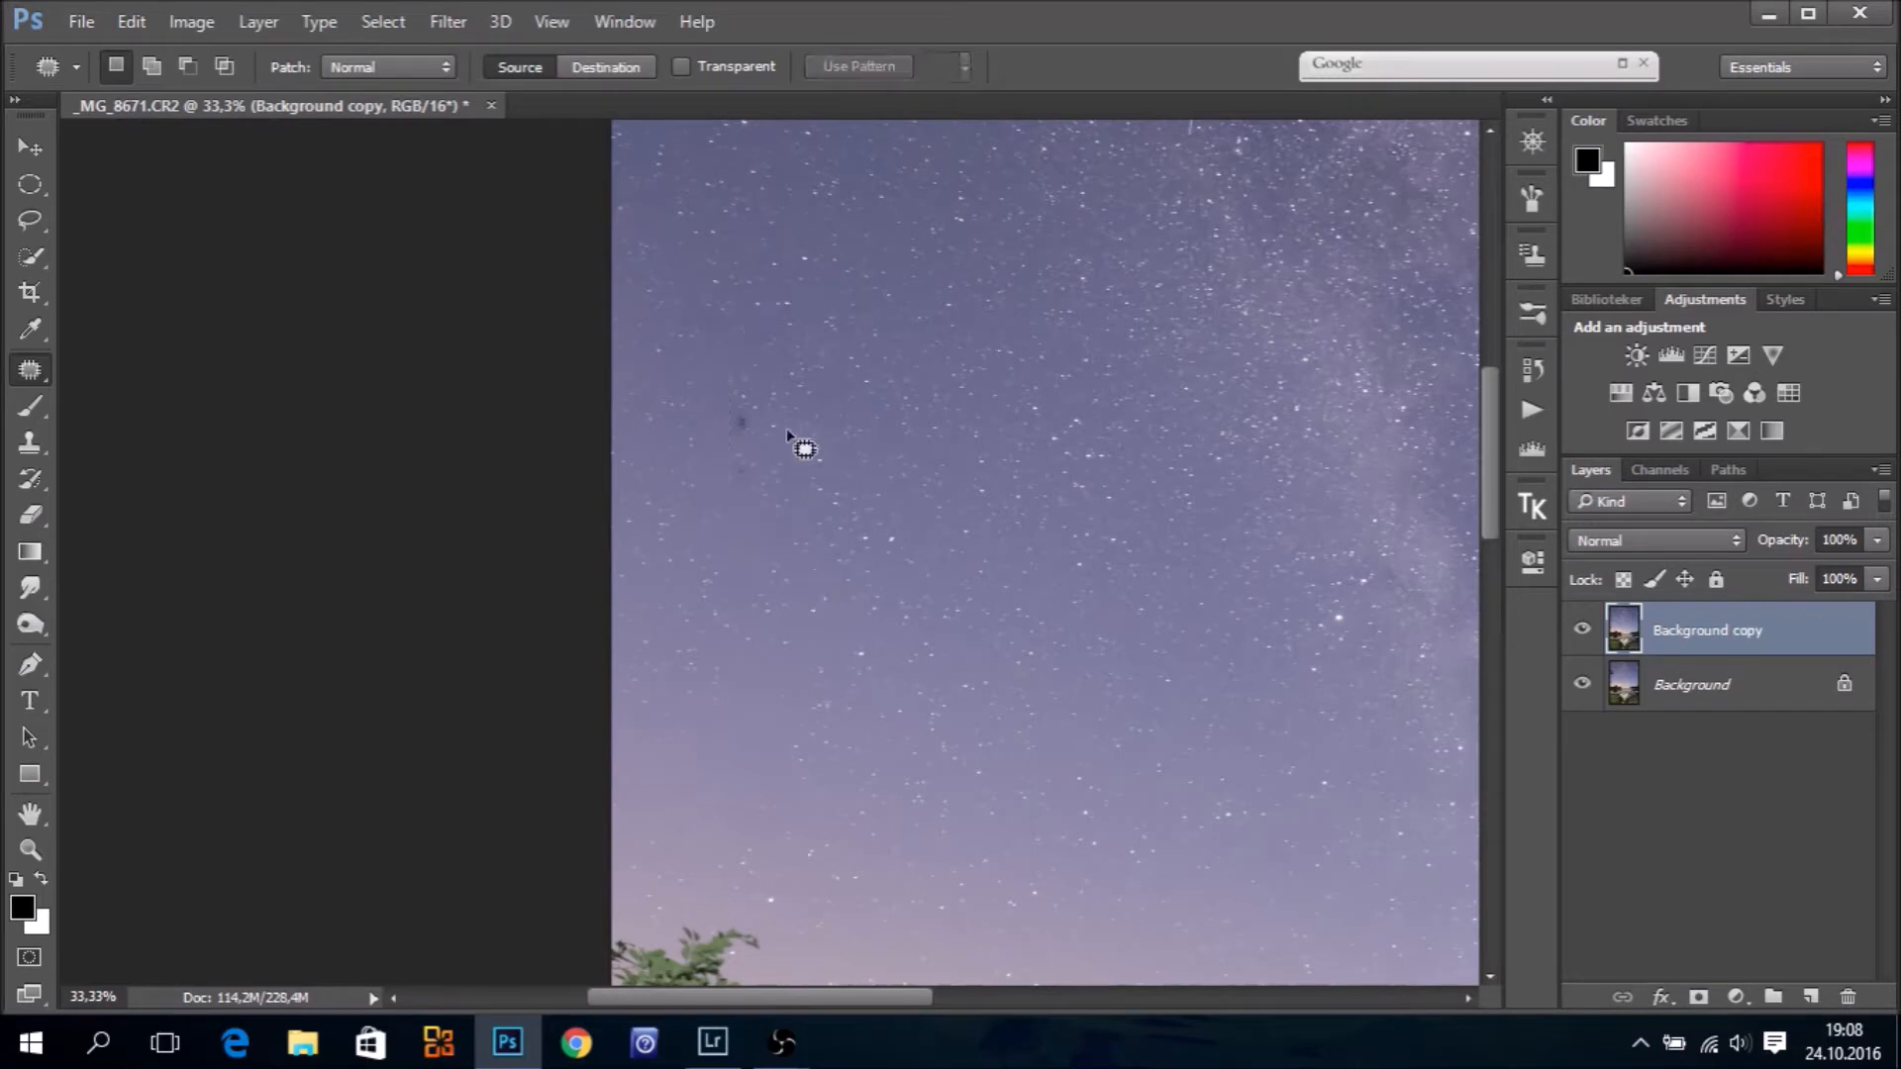
mouse_move(768, 435)
left_mouse_down()
mouse_move(755, 451)
mouse_move(818, 441)
left_mouse_up()
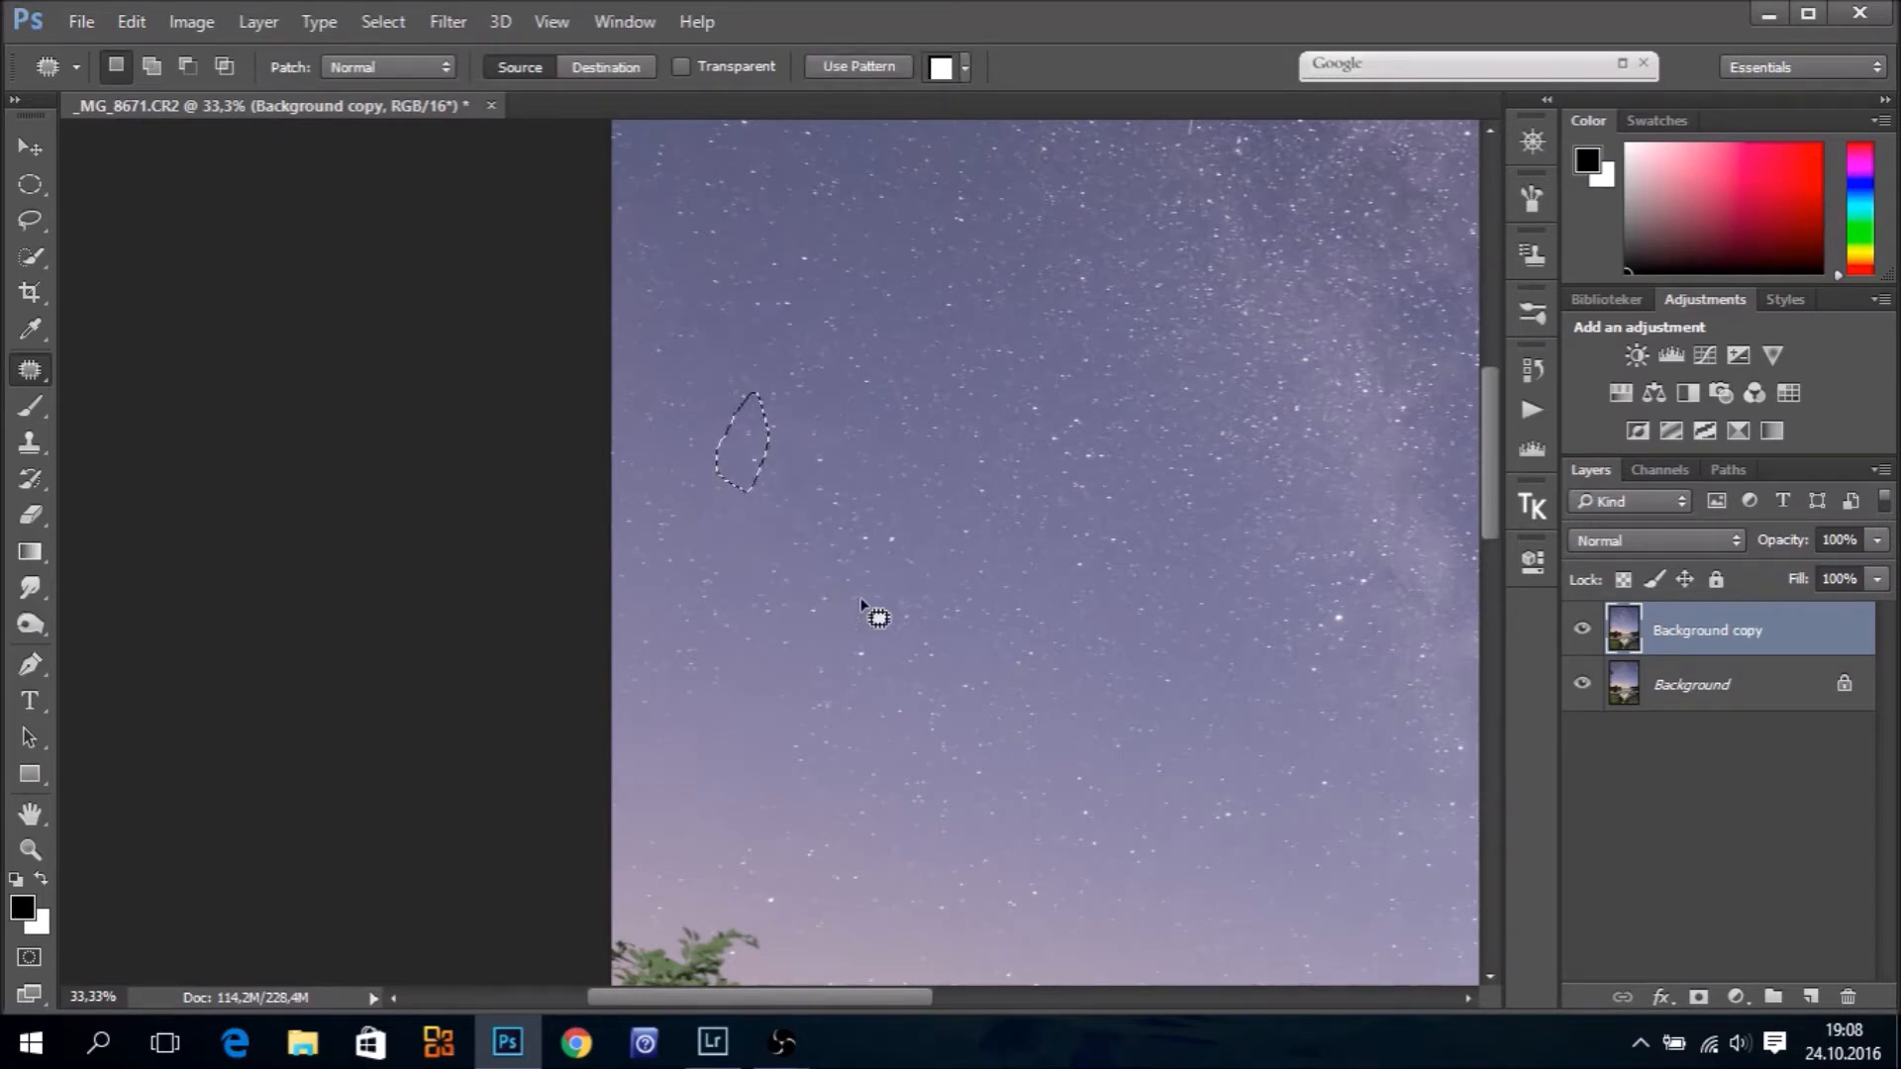
Patch an oval area of sky above the remaining green branch using the starry sky to its right
key("space")
left_click_drag(882, 707, 917, 450)
mouse_move(808, 337)
left_mouse_down()
mouse_move(739, 399)
mouse_move(717, 466)
mouse_move(728, 520)
mouse_move(777, 535)
mouse_move(831, 495)
mouse_move(829, 352)
left_mouse_up()
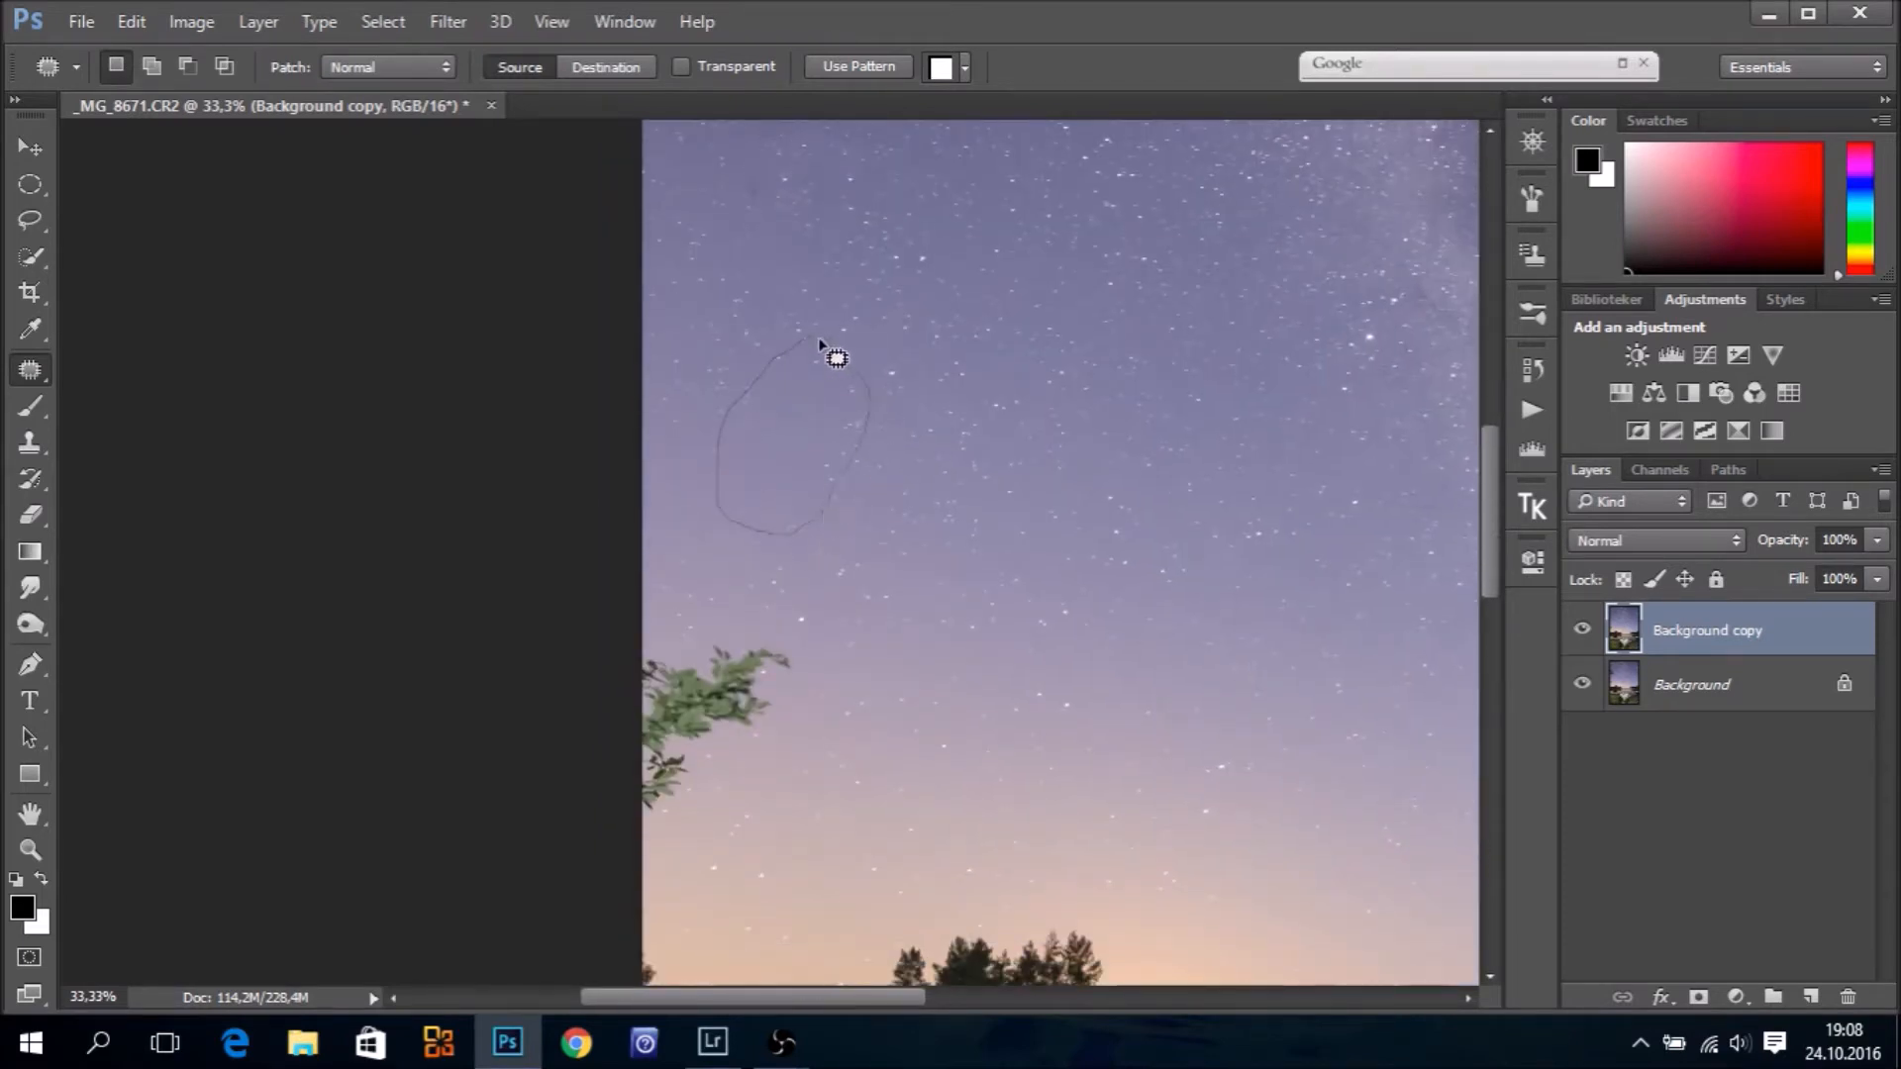
left_click_drag(968, 417, 981, 417)
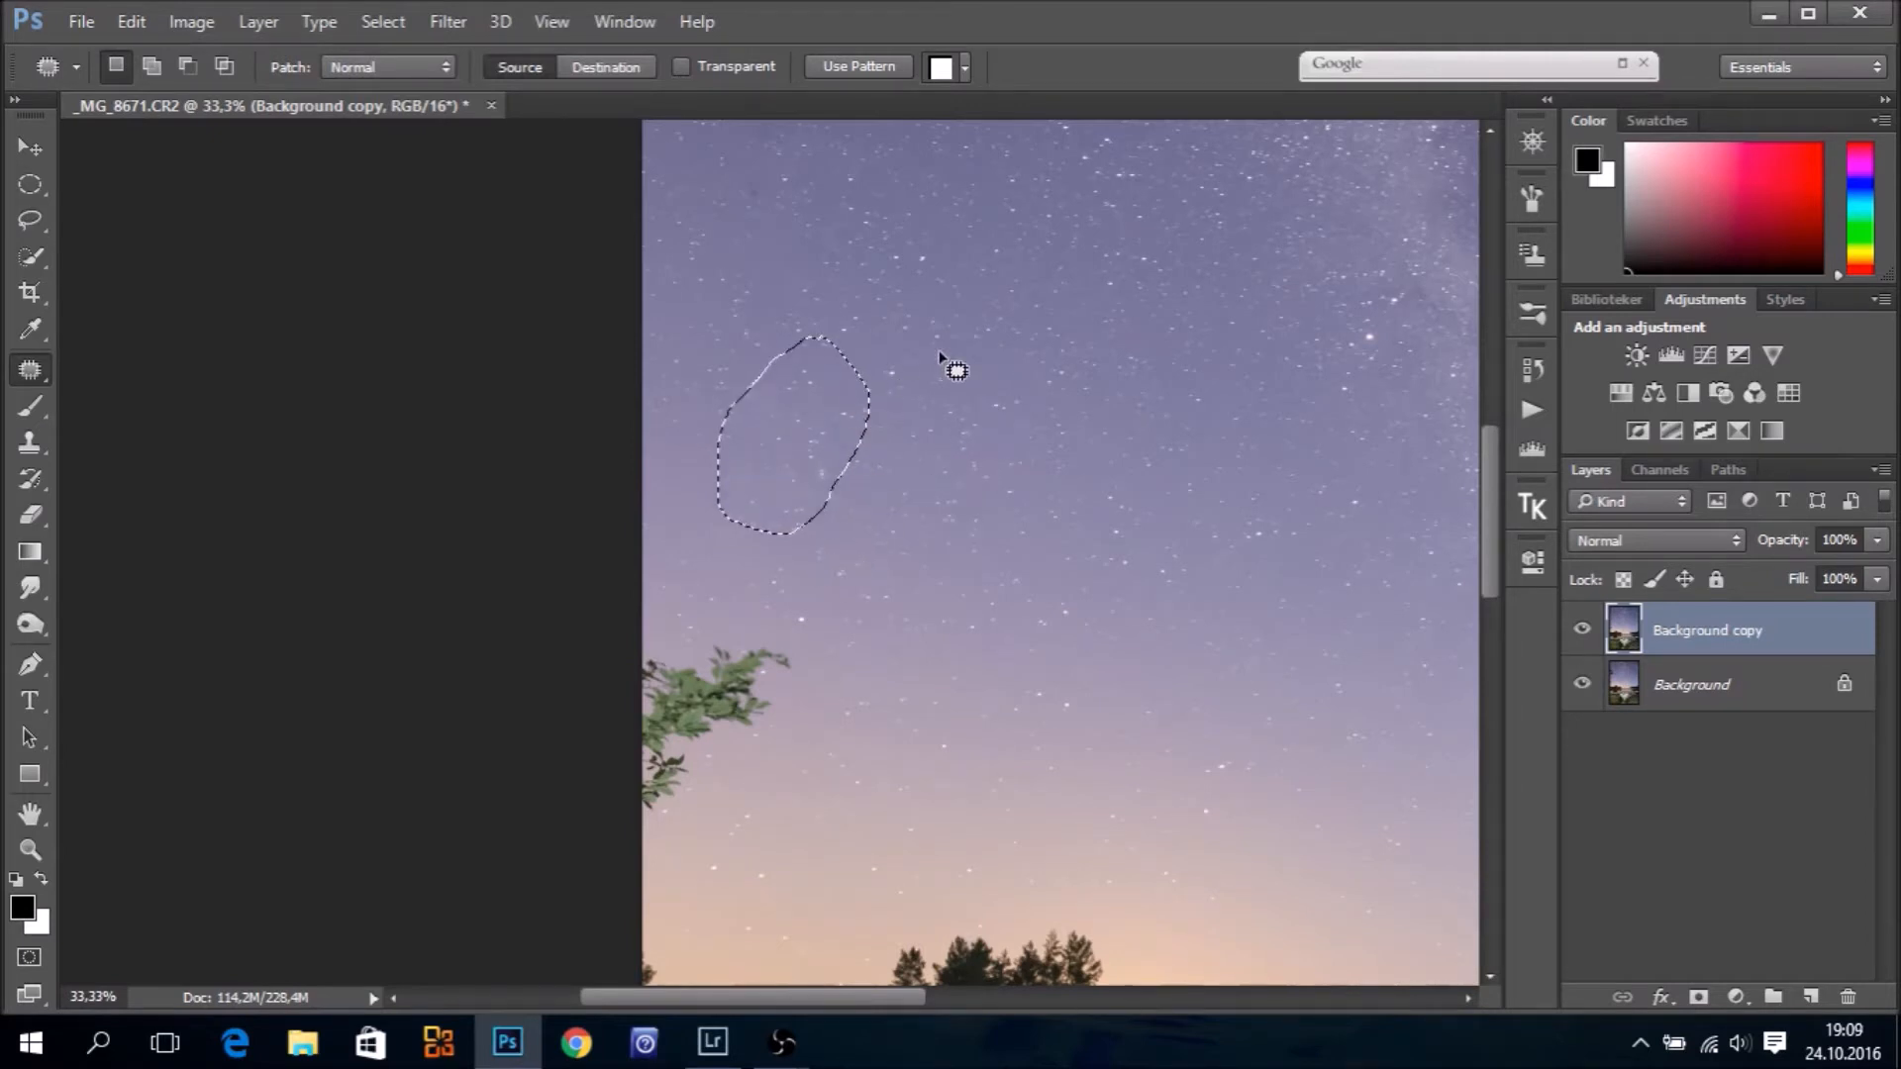
Patch another uneven sky area higher up along the photo's left side with neighbouring sky, and clear the selection
key("space")
left_click_drag(952, 324, 987, 470)
mouse_move(824, 315)
left_mouse_down()
mouse_move(760, 318)
mouse_move(756, 378)
mouse_move(788, 461)
mouse_move(876, 456)
mouse_move(860, 324)
left_mouse_up()
mouse_move(842, 404)
left_mouse_down()
mouse_move(966, 356)
mouse_move(992, 374)
left_mouse_up()
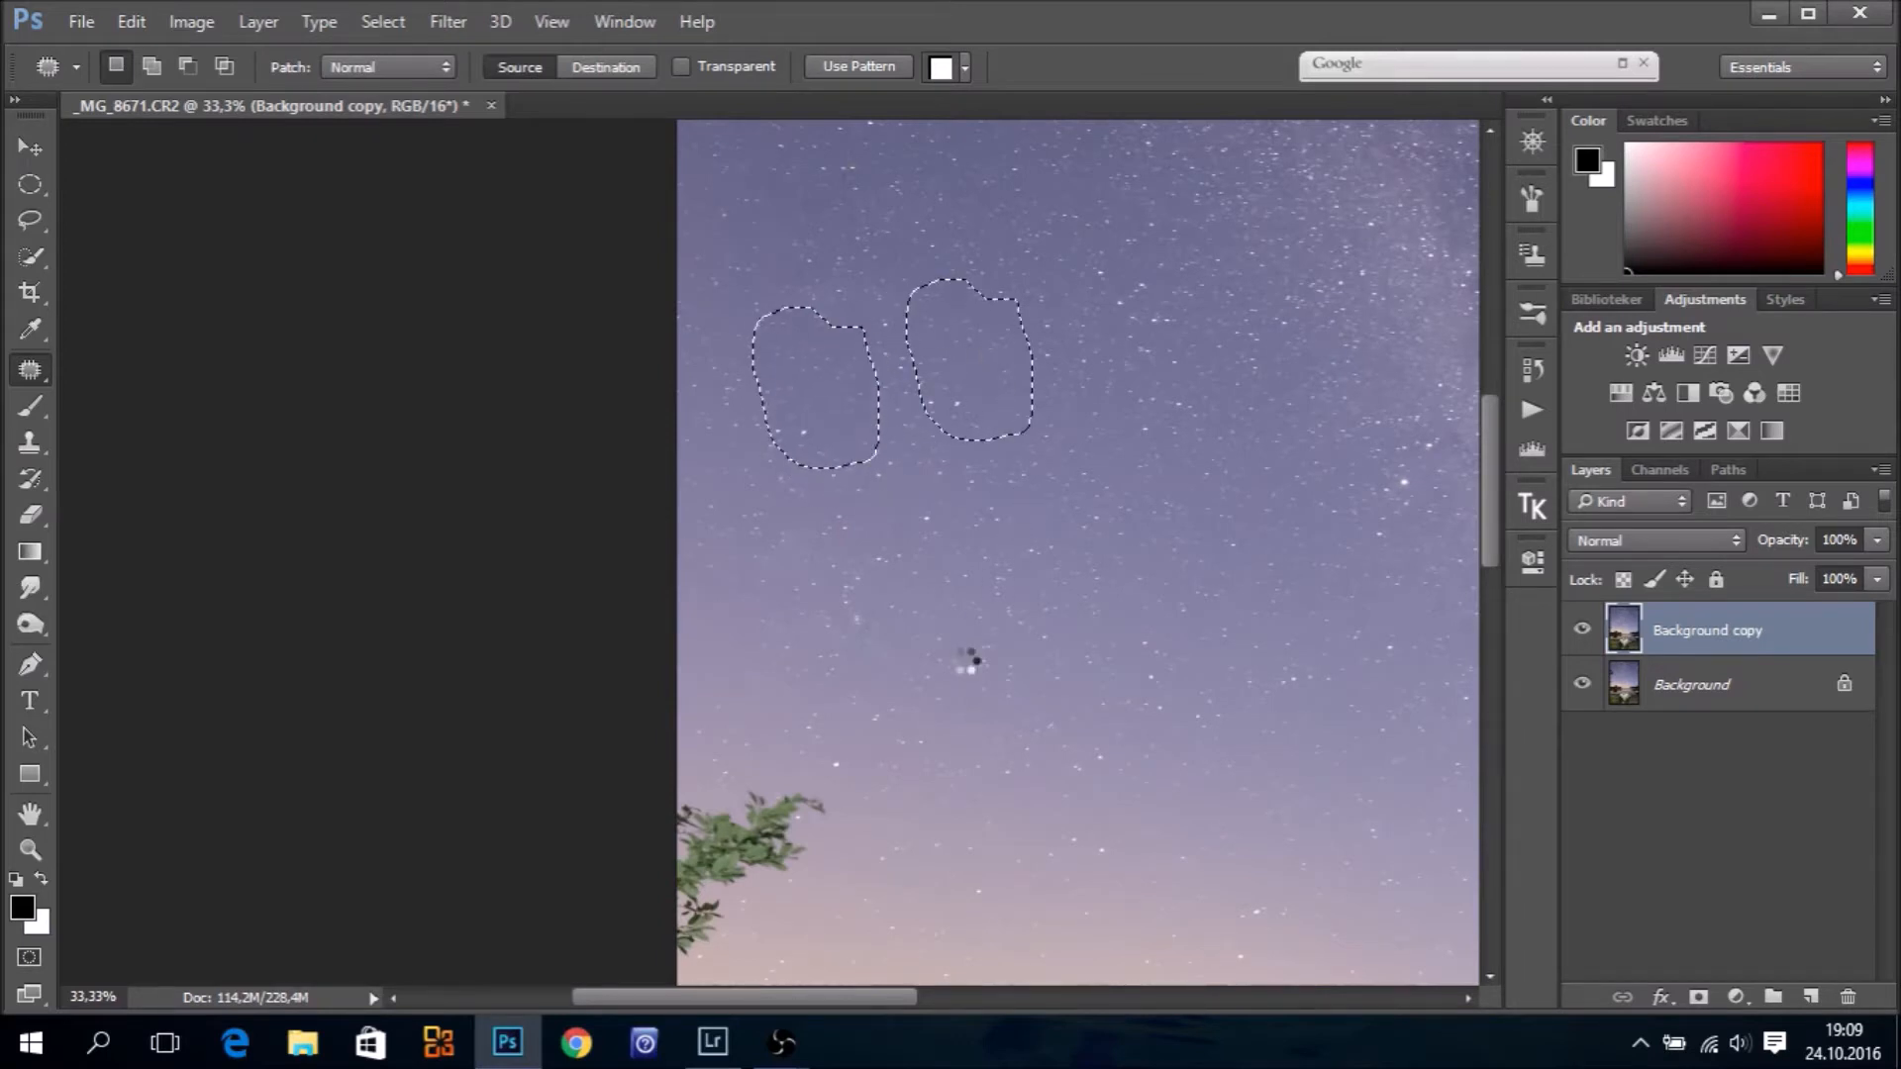
key("space")
left_click_drag(976, 709, 991, 570)
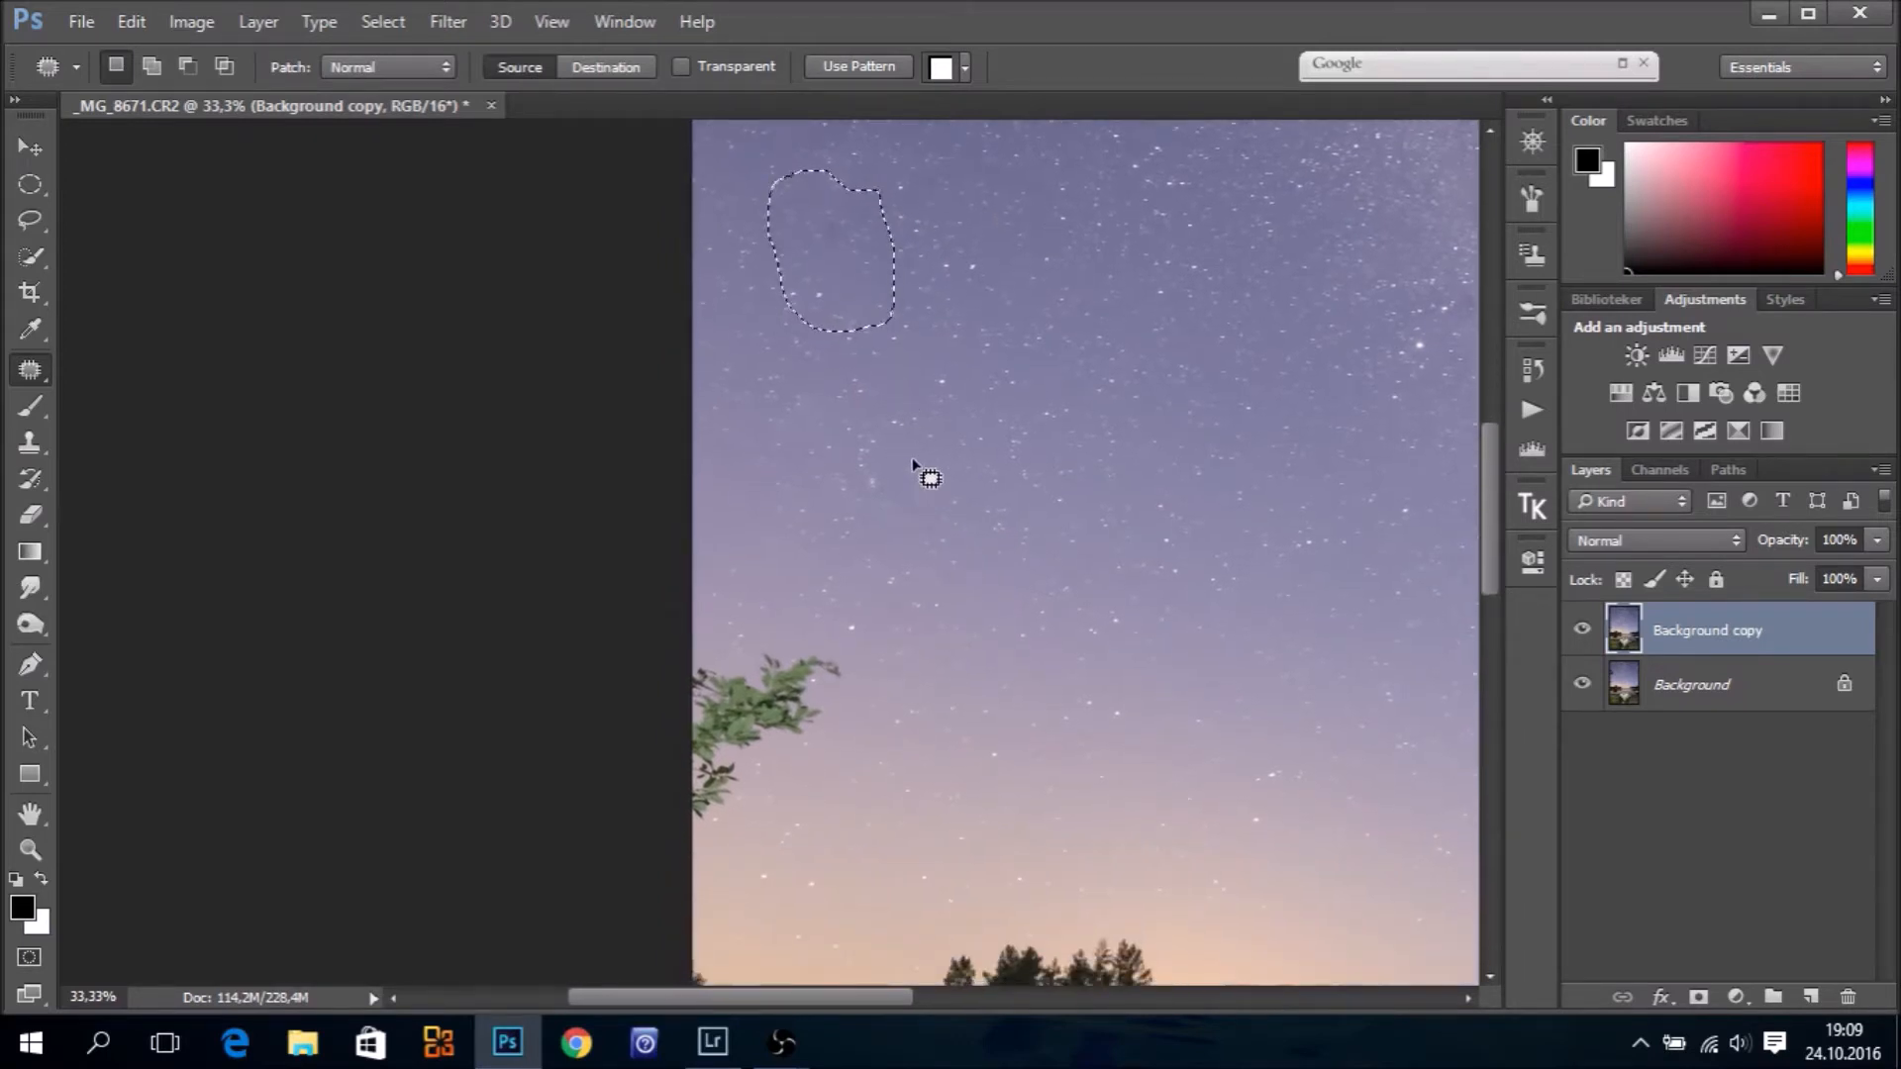
key("ctrl+d")
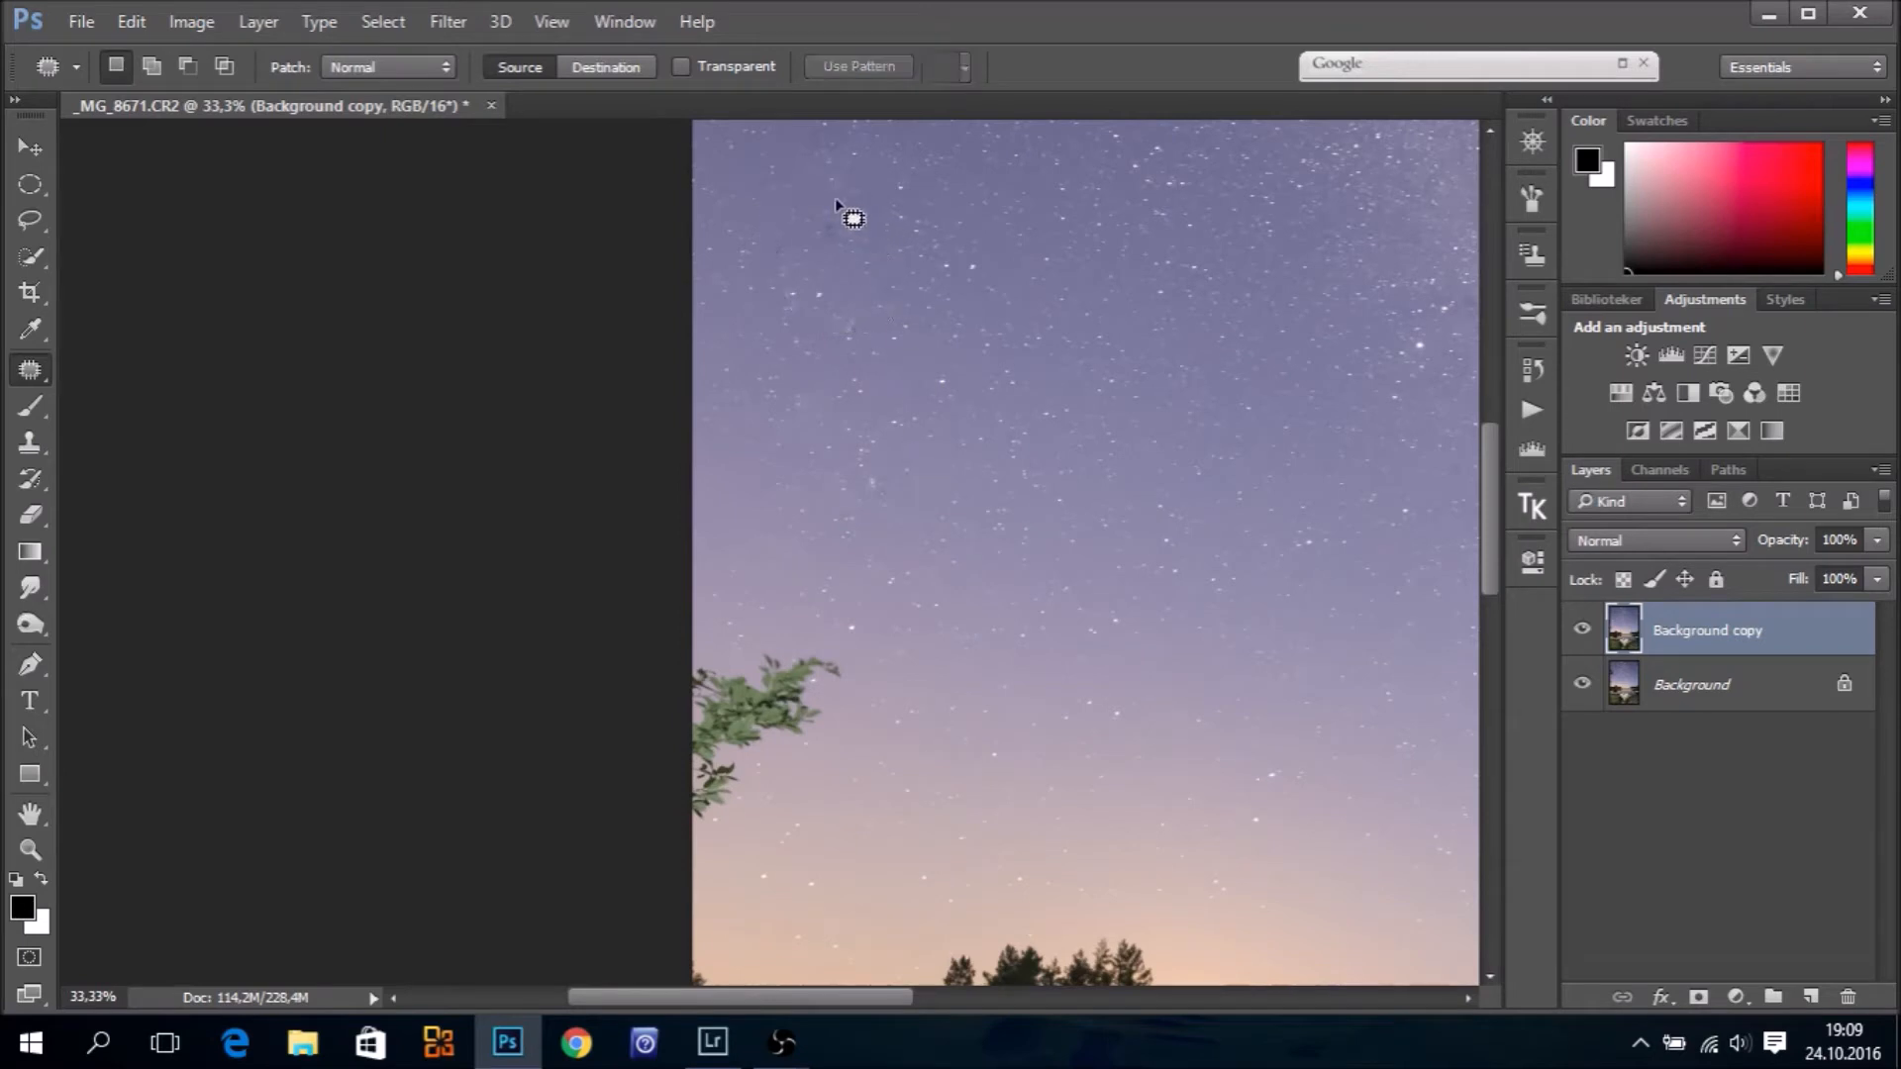
Patch the small smudges remaining inside the last repaired area of sky
left_click_drag(818, 262, 859, 238)
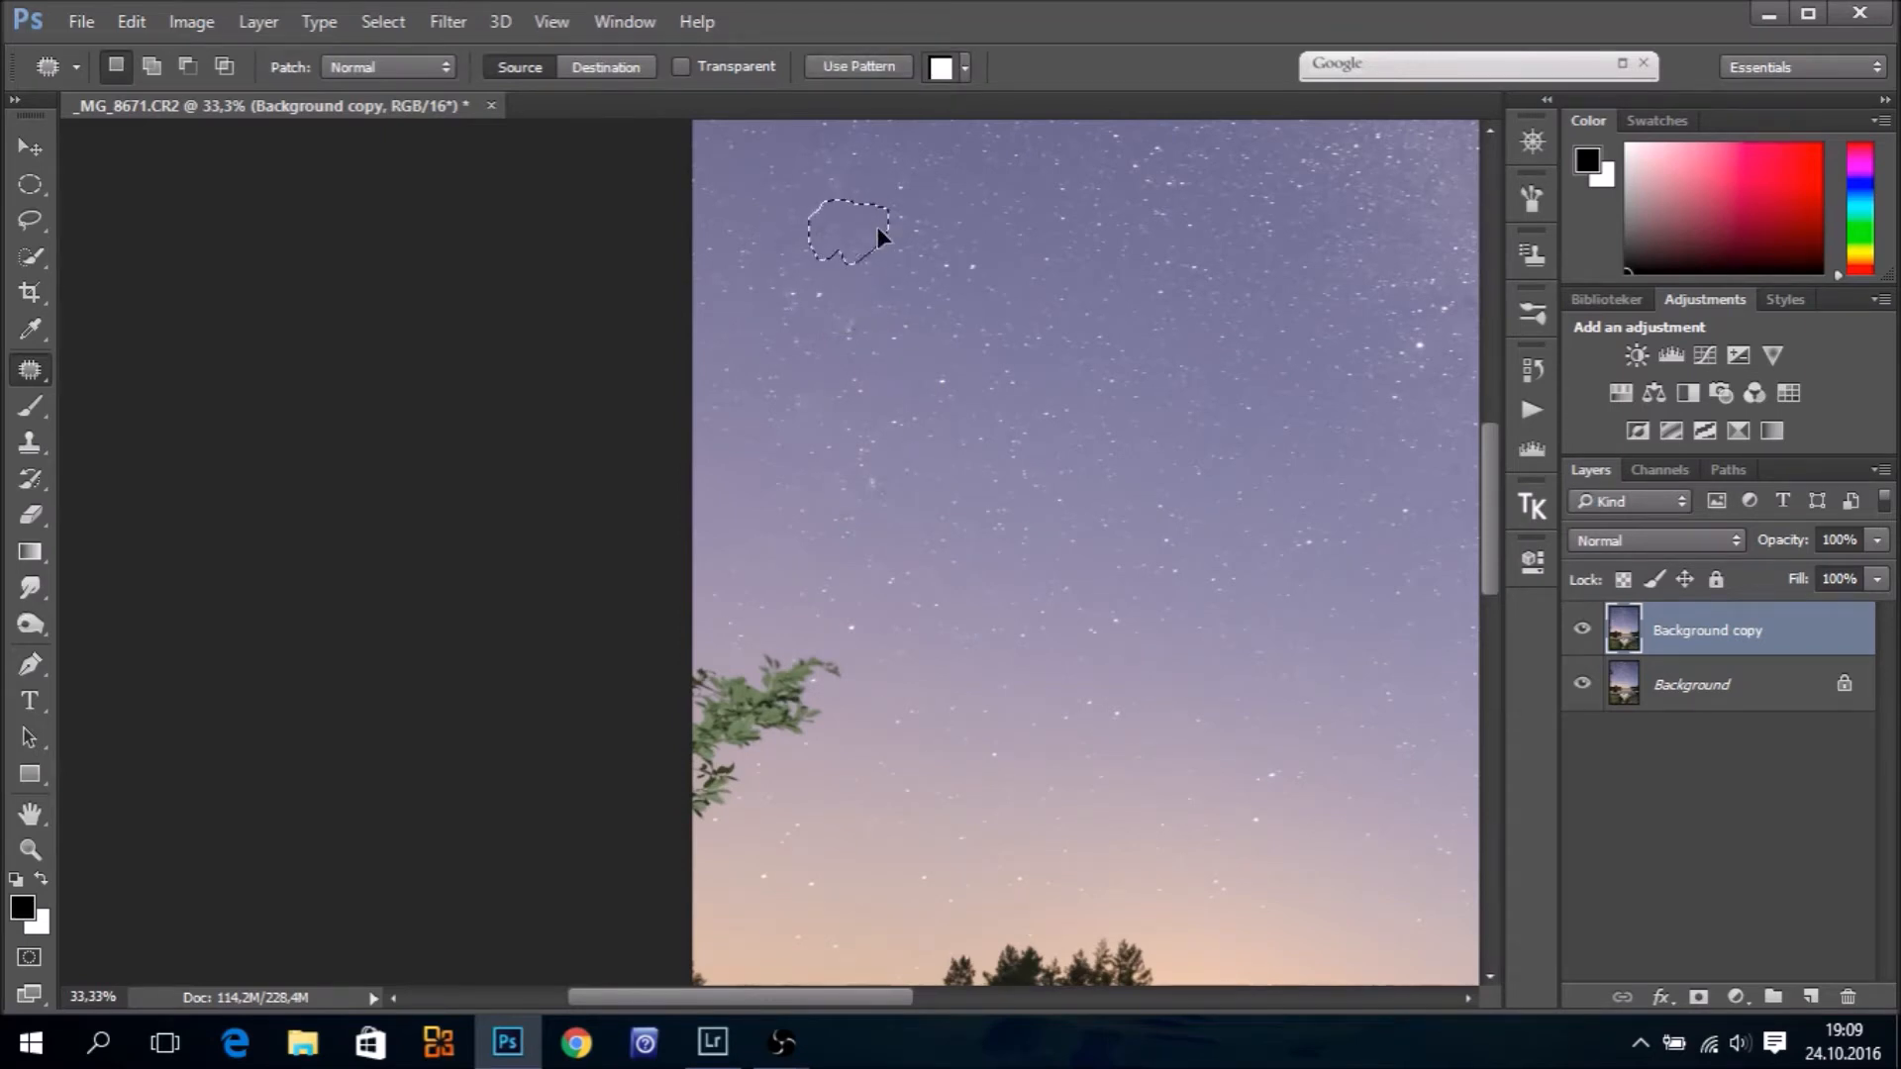
left_click_drag(974, 339, 1007, 520)
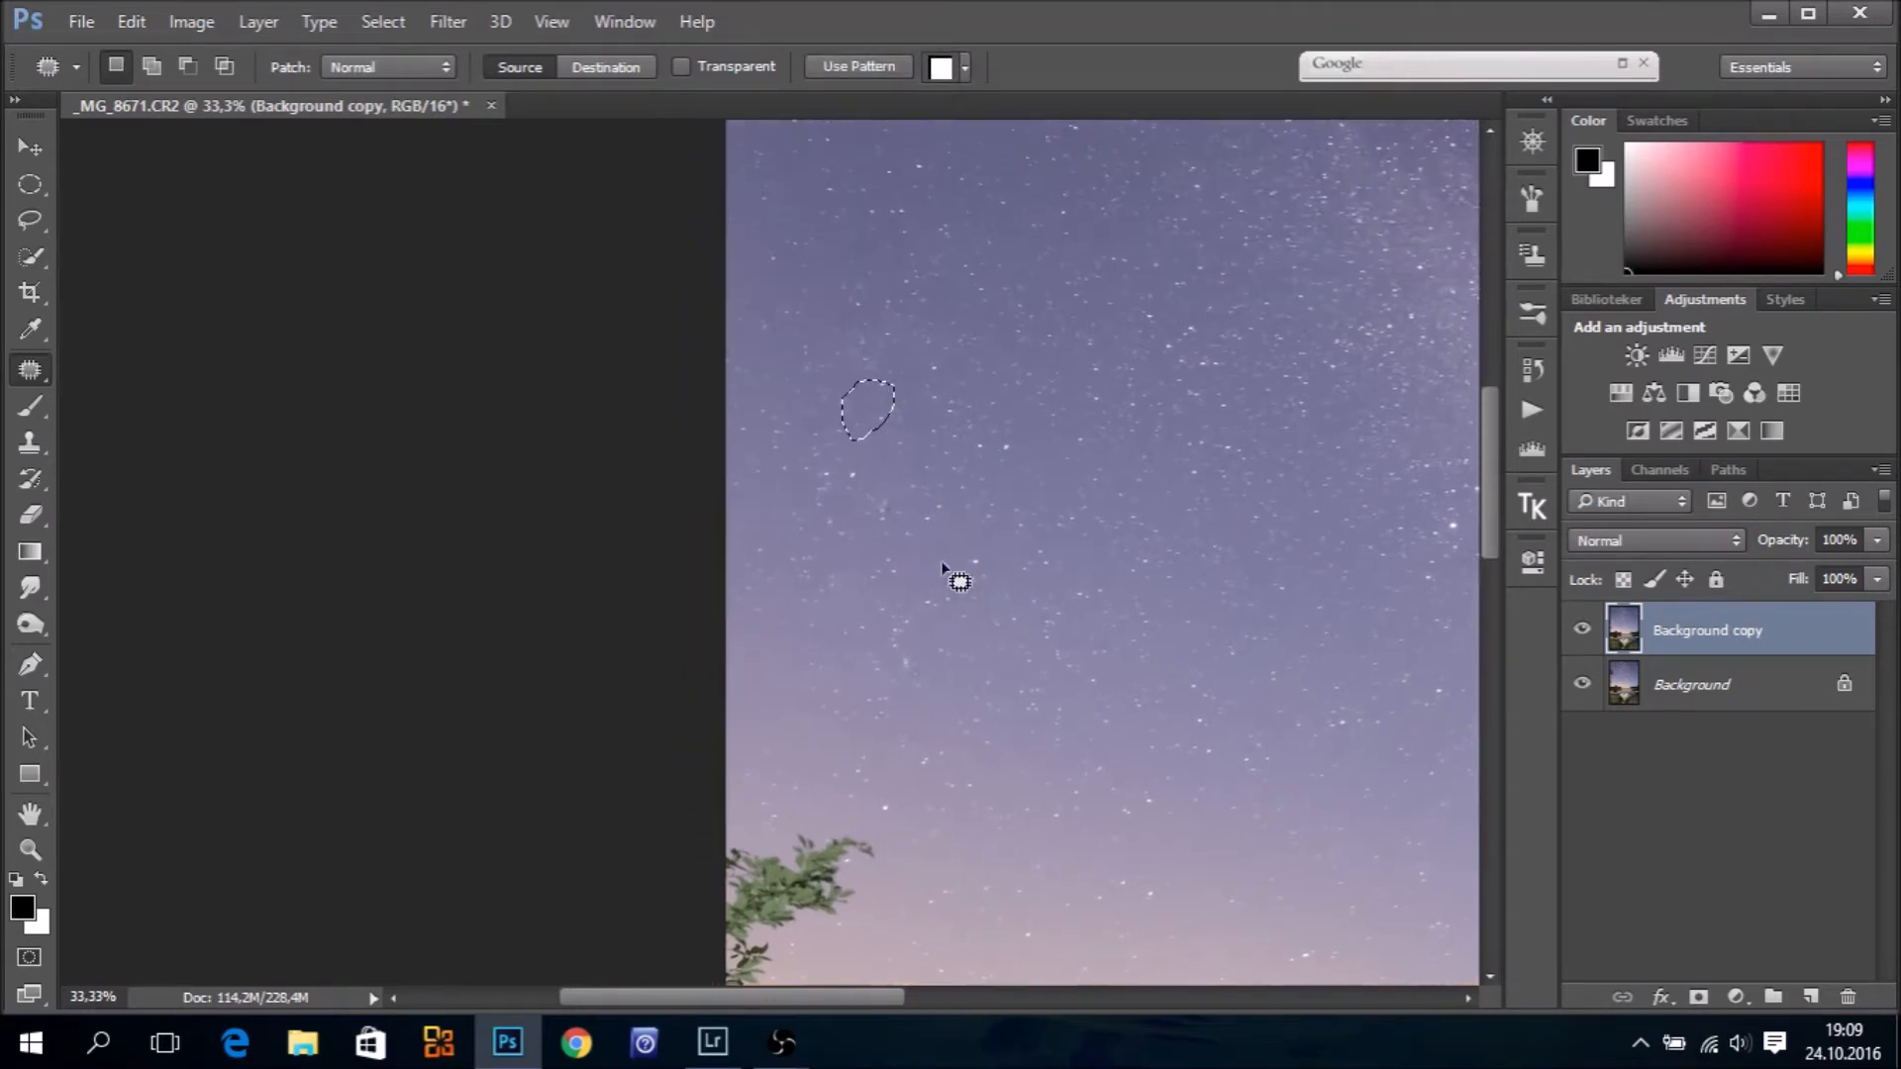
left_click_drag(965, 616, 961, 273)
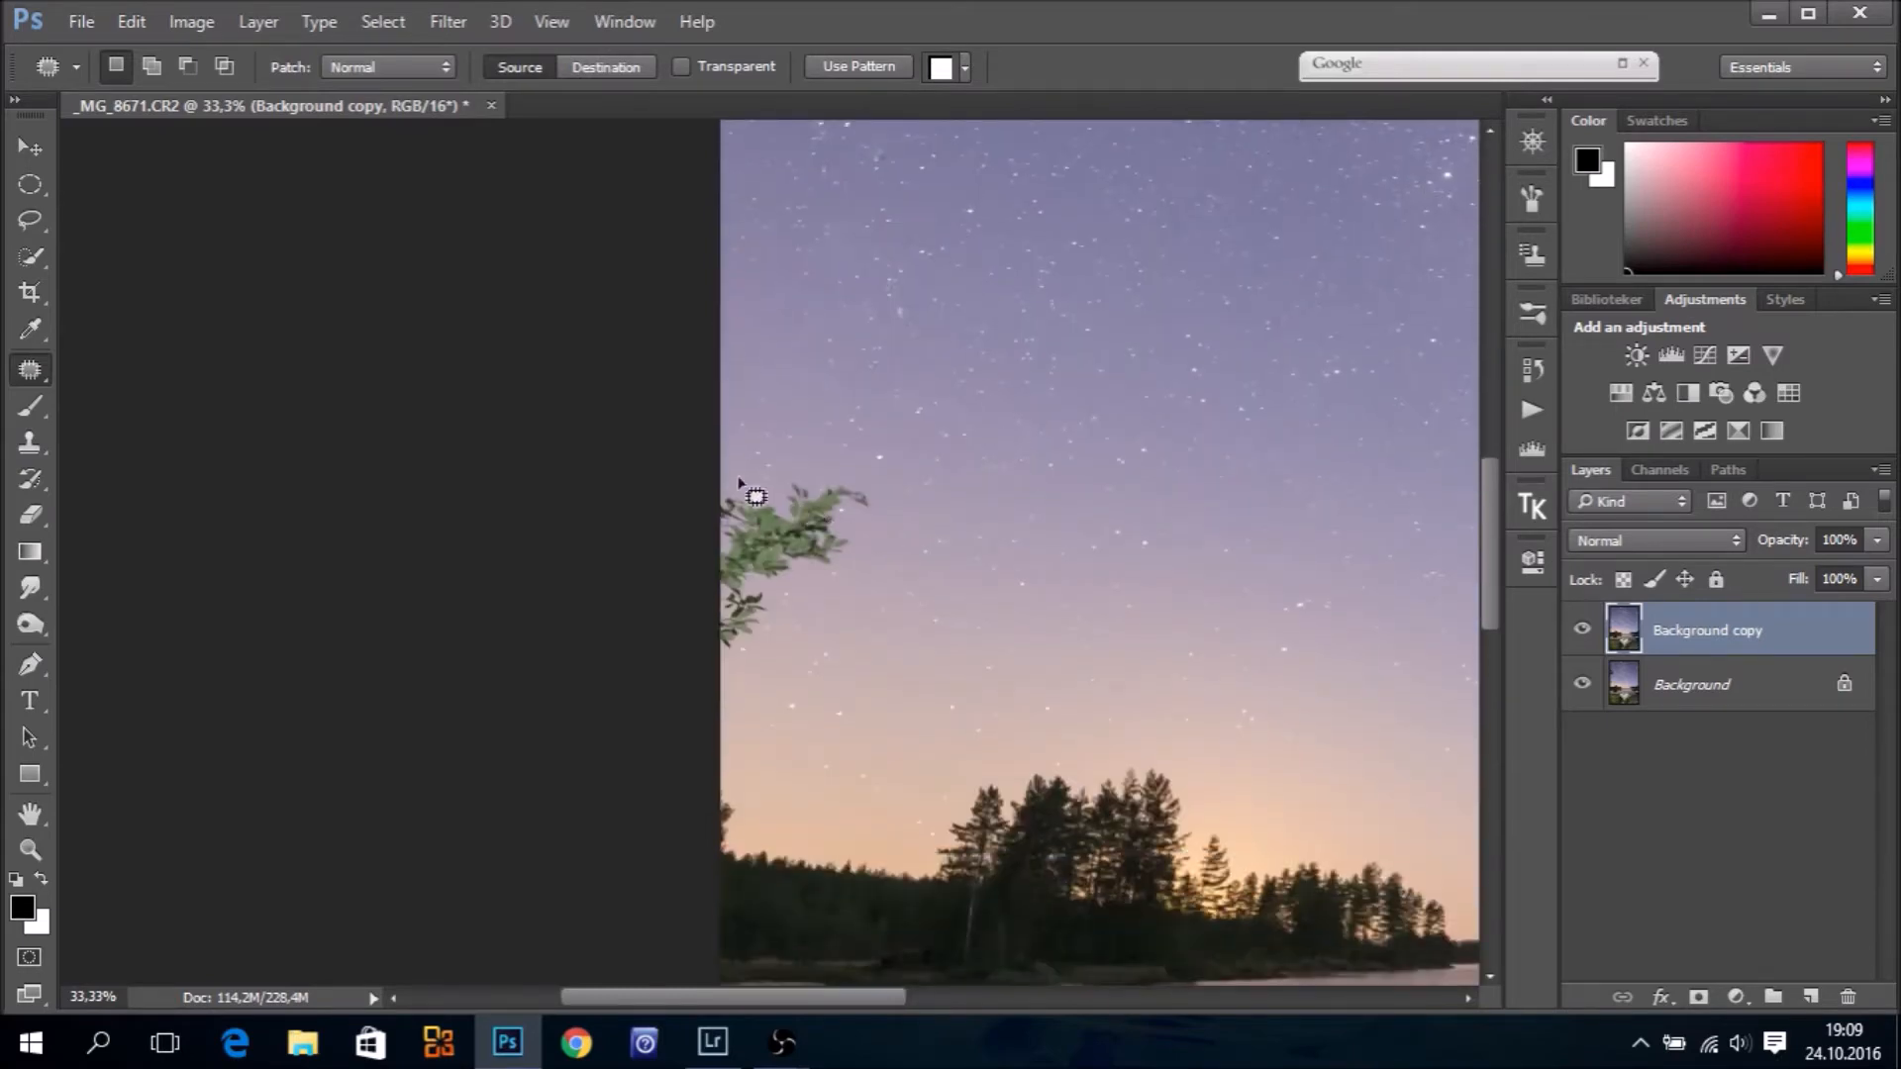
Lasso the green branch above the treeline at the photo's left edge and replace it with a Content-Aware fill
left_click(30, 225)
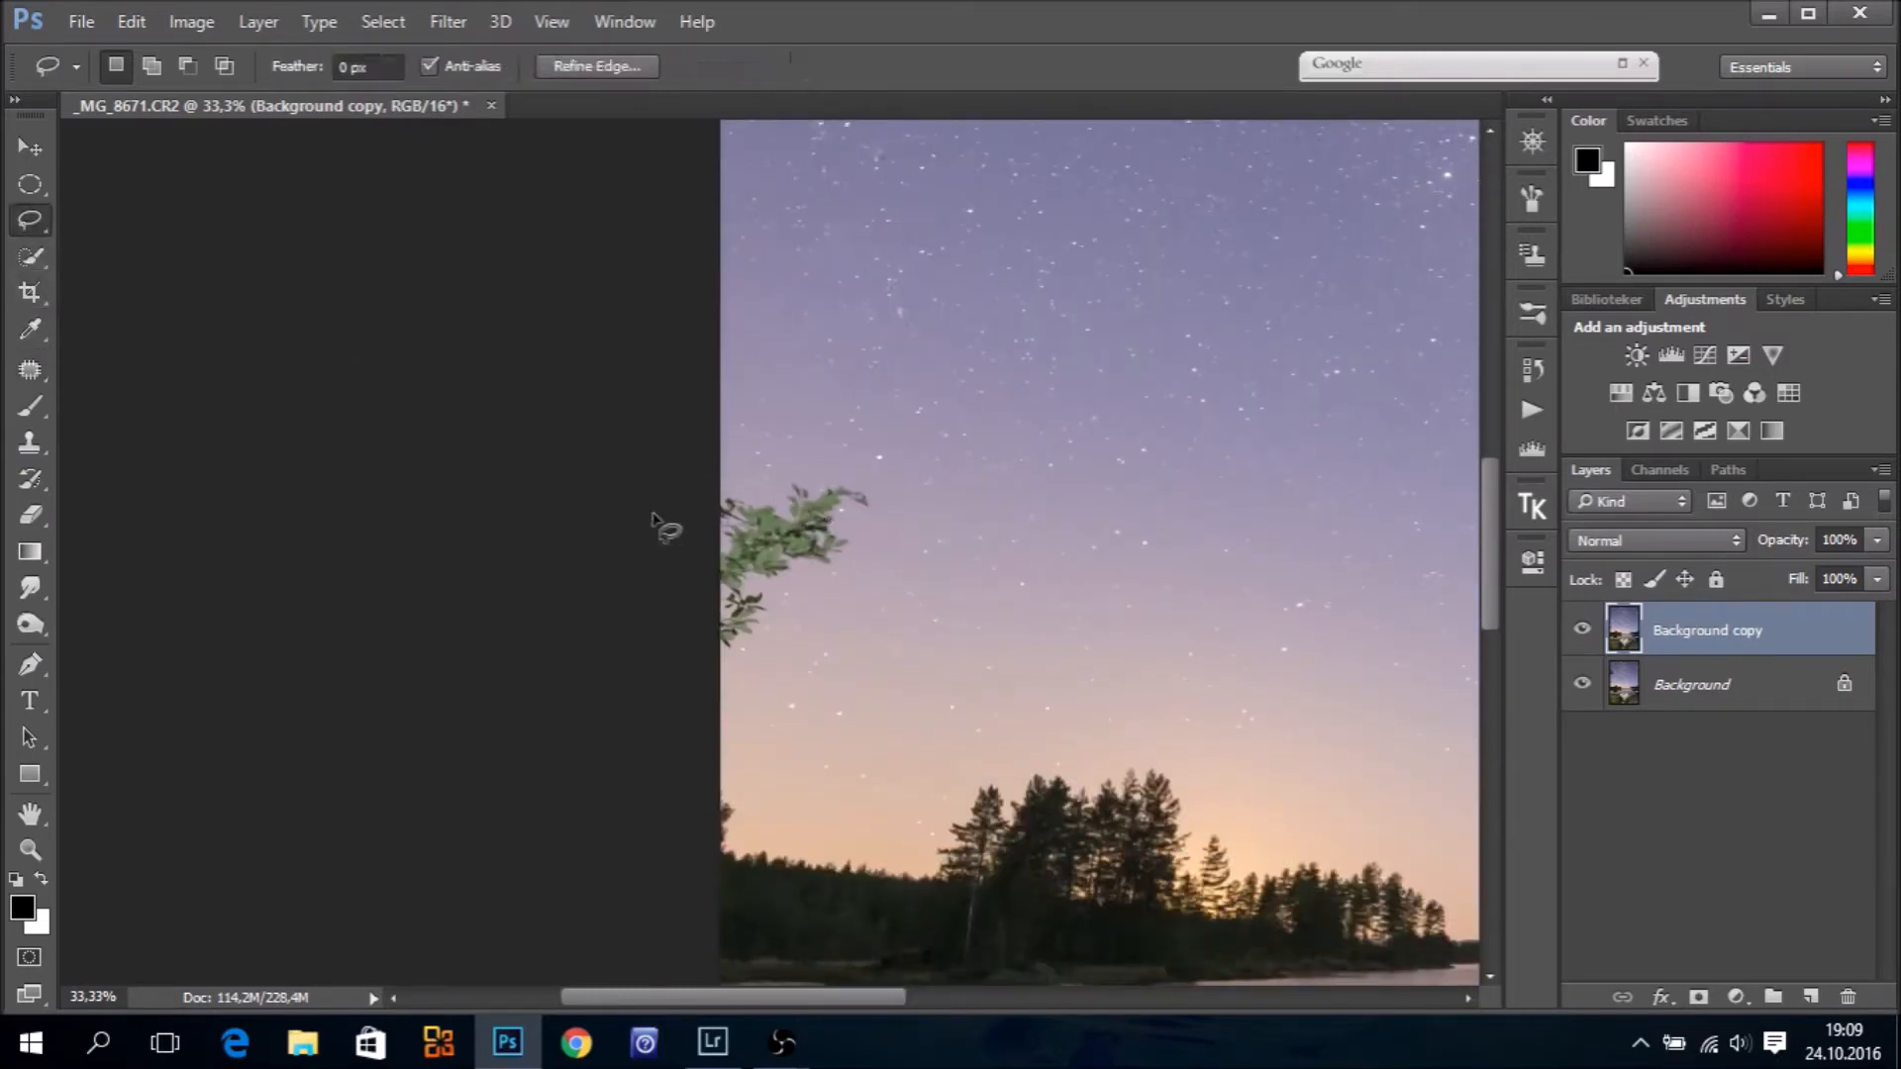
mouse_move(712, 482)
left_mouse_down()
mouse_move(773, 489)
mouse_move(849, 469)
left_mouse_up()
mouse_move(831, 591)
left_mouse_down()
mouse_move(784, 593)
mouse_move(717, 681)
mouse_move(698, 679)
left_mouse_up()
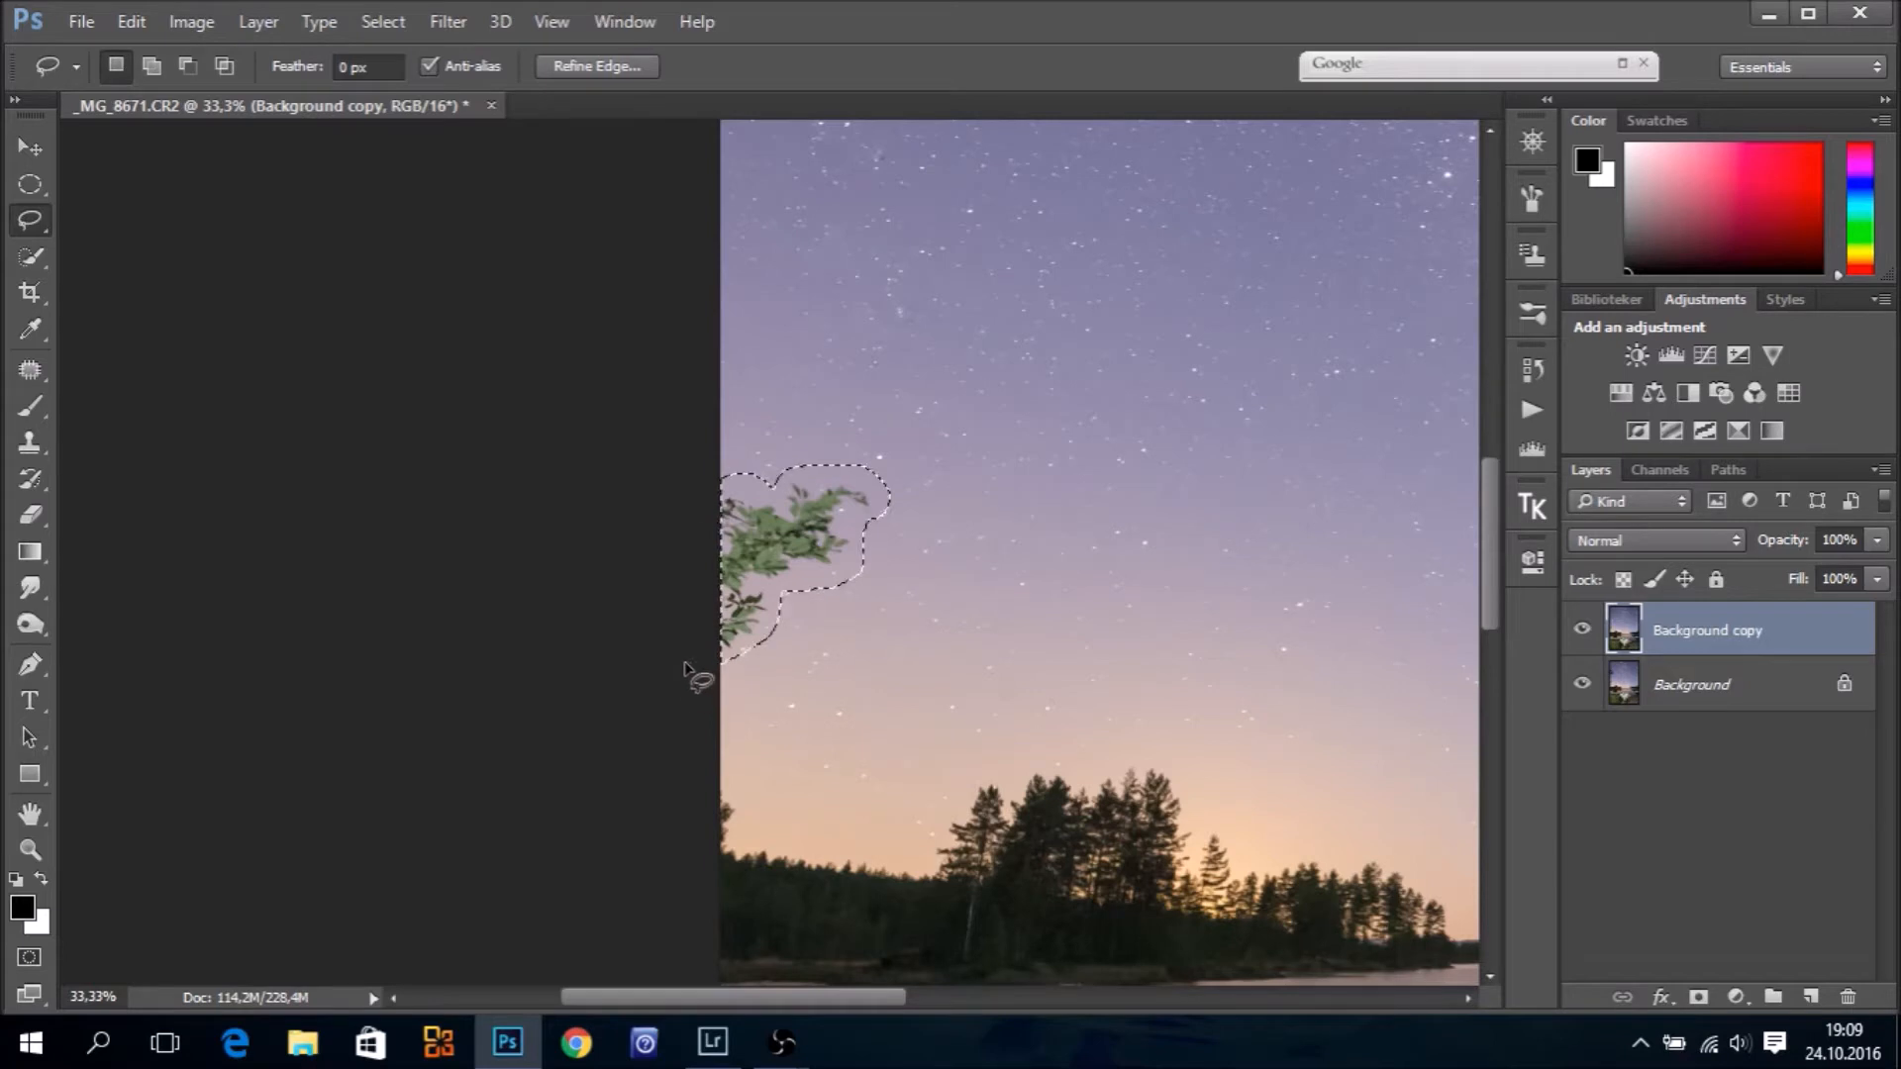
left_click(136, 22)
left_click(204, 386)
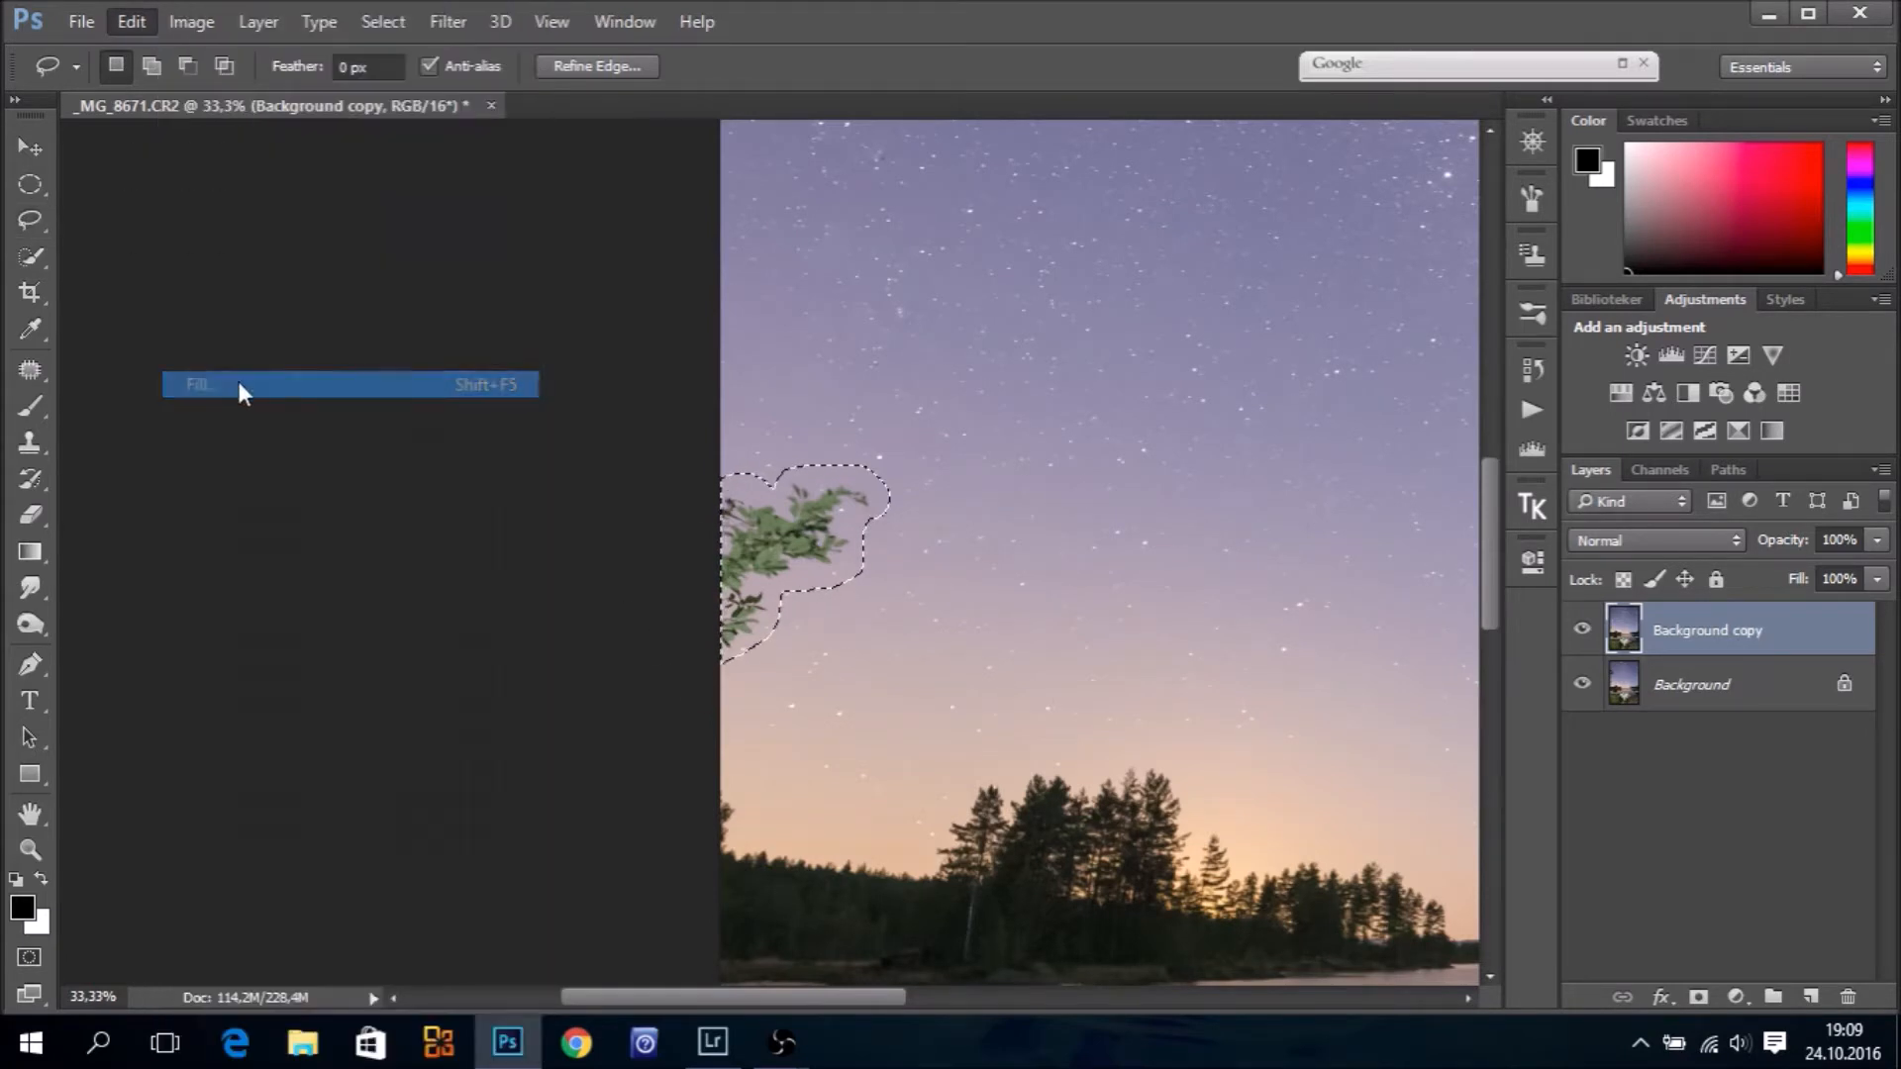
left_click(1339, 307)
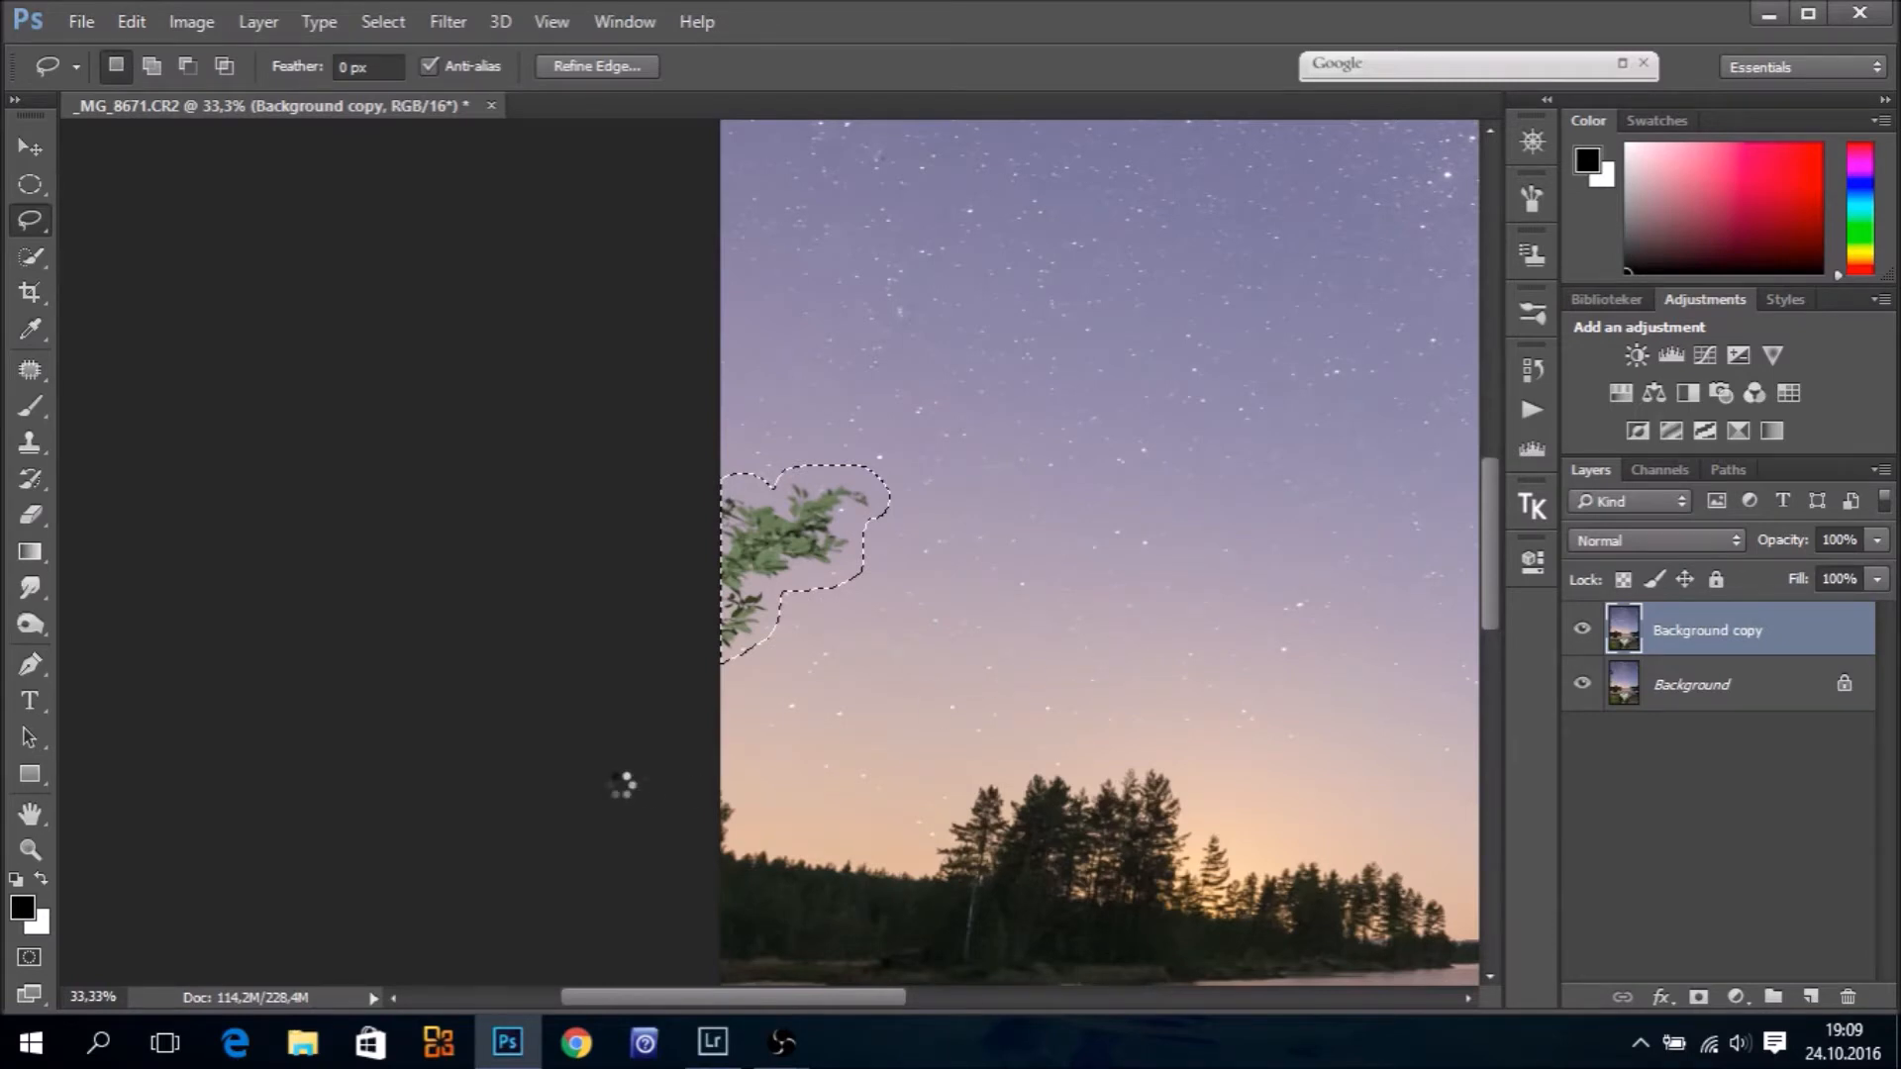
Clone smooth sky over the dark tree at the photo's left edge, using a 62 px stamp at 100% flow
left_click(22, 848)
left_click_drag(772, 830, 967, 639)
key("space")
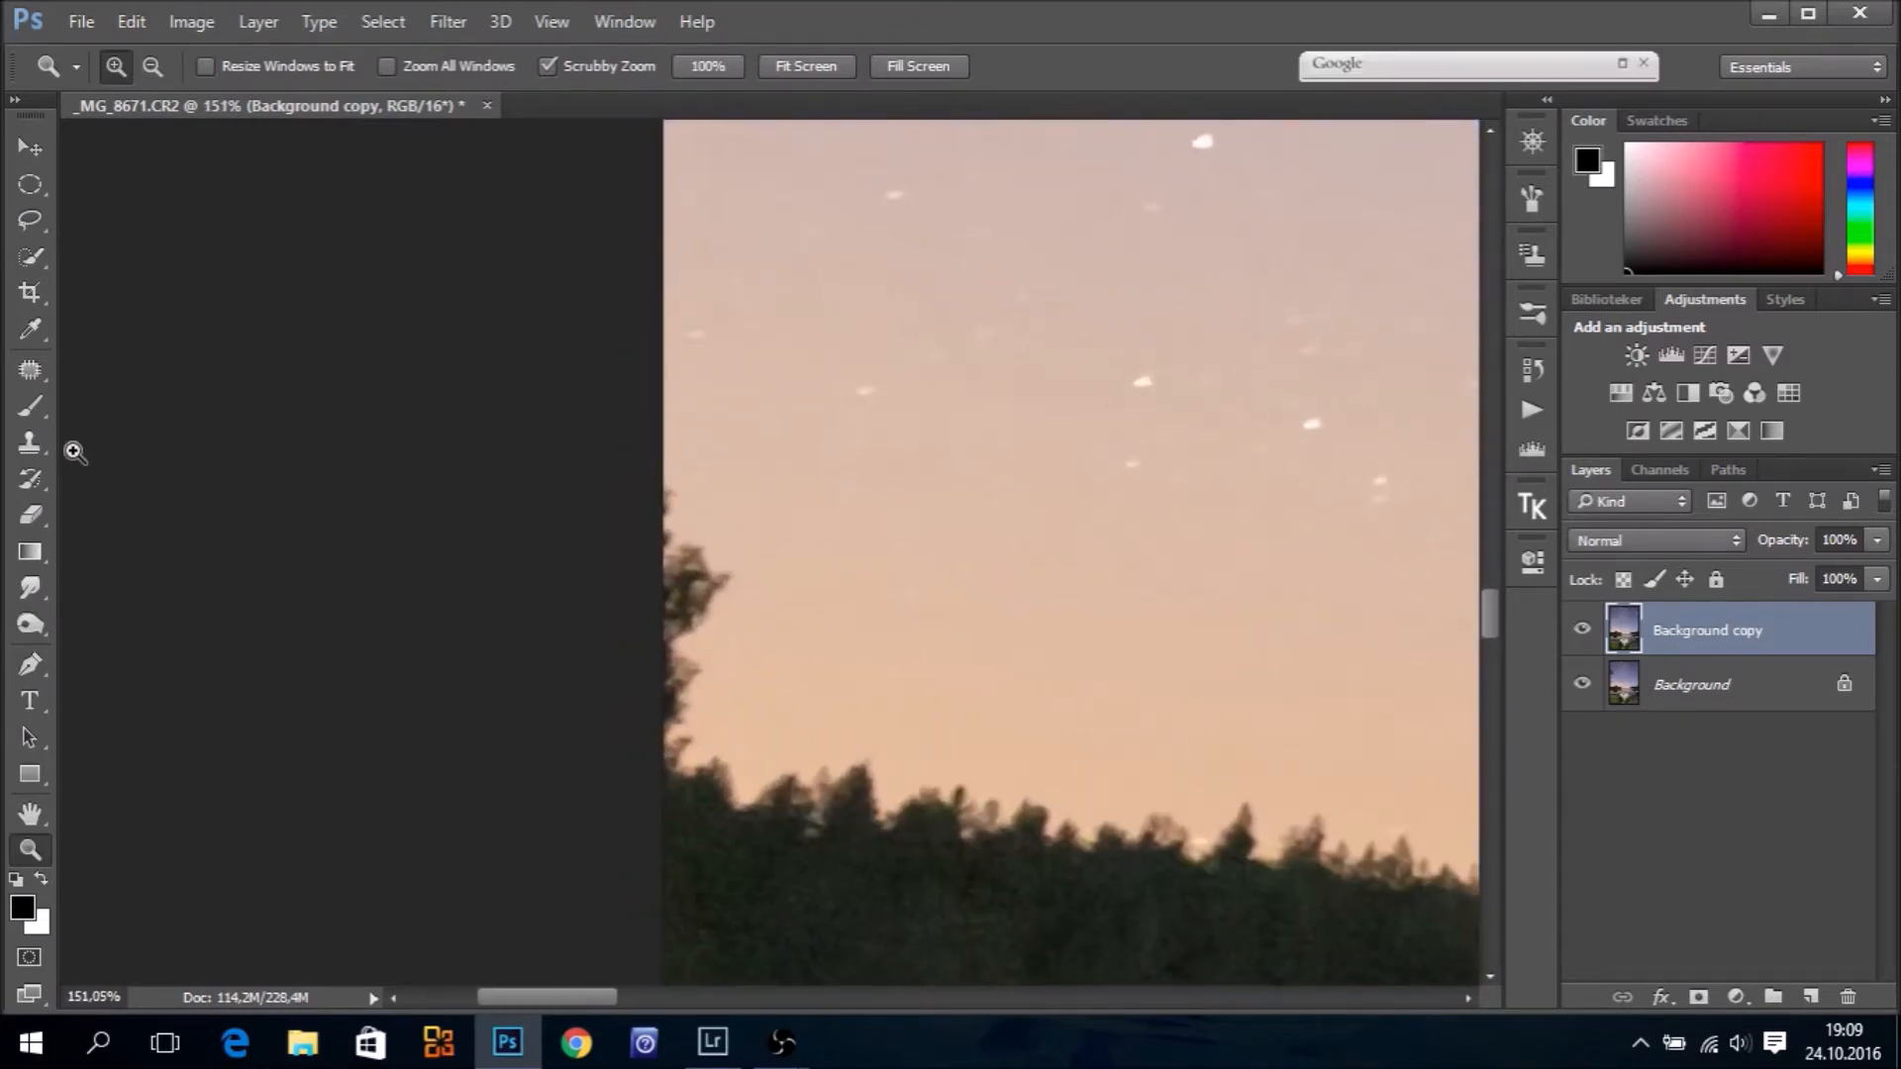
left_click(30, 443)
left_click_drag(677, 67, 772, 79)
mouse_move(789, 529)
left_mouse_down()
mouse_move(859, 511)
mouse_move(848, 545)
left_mouse_up()
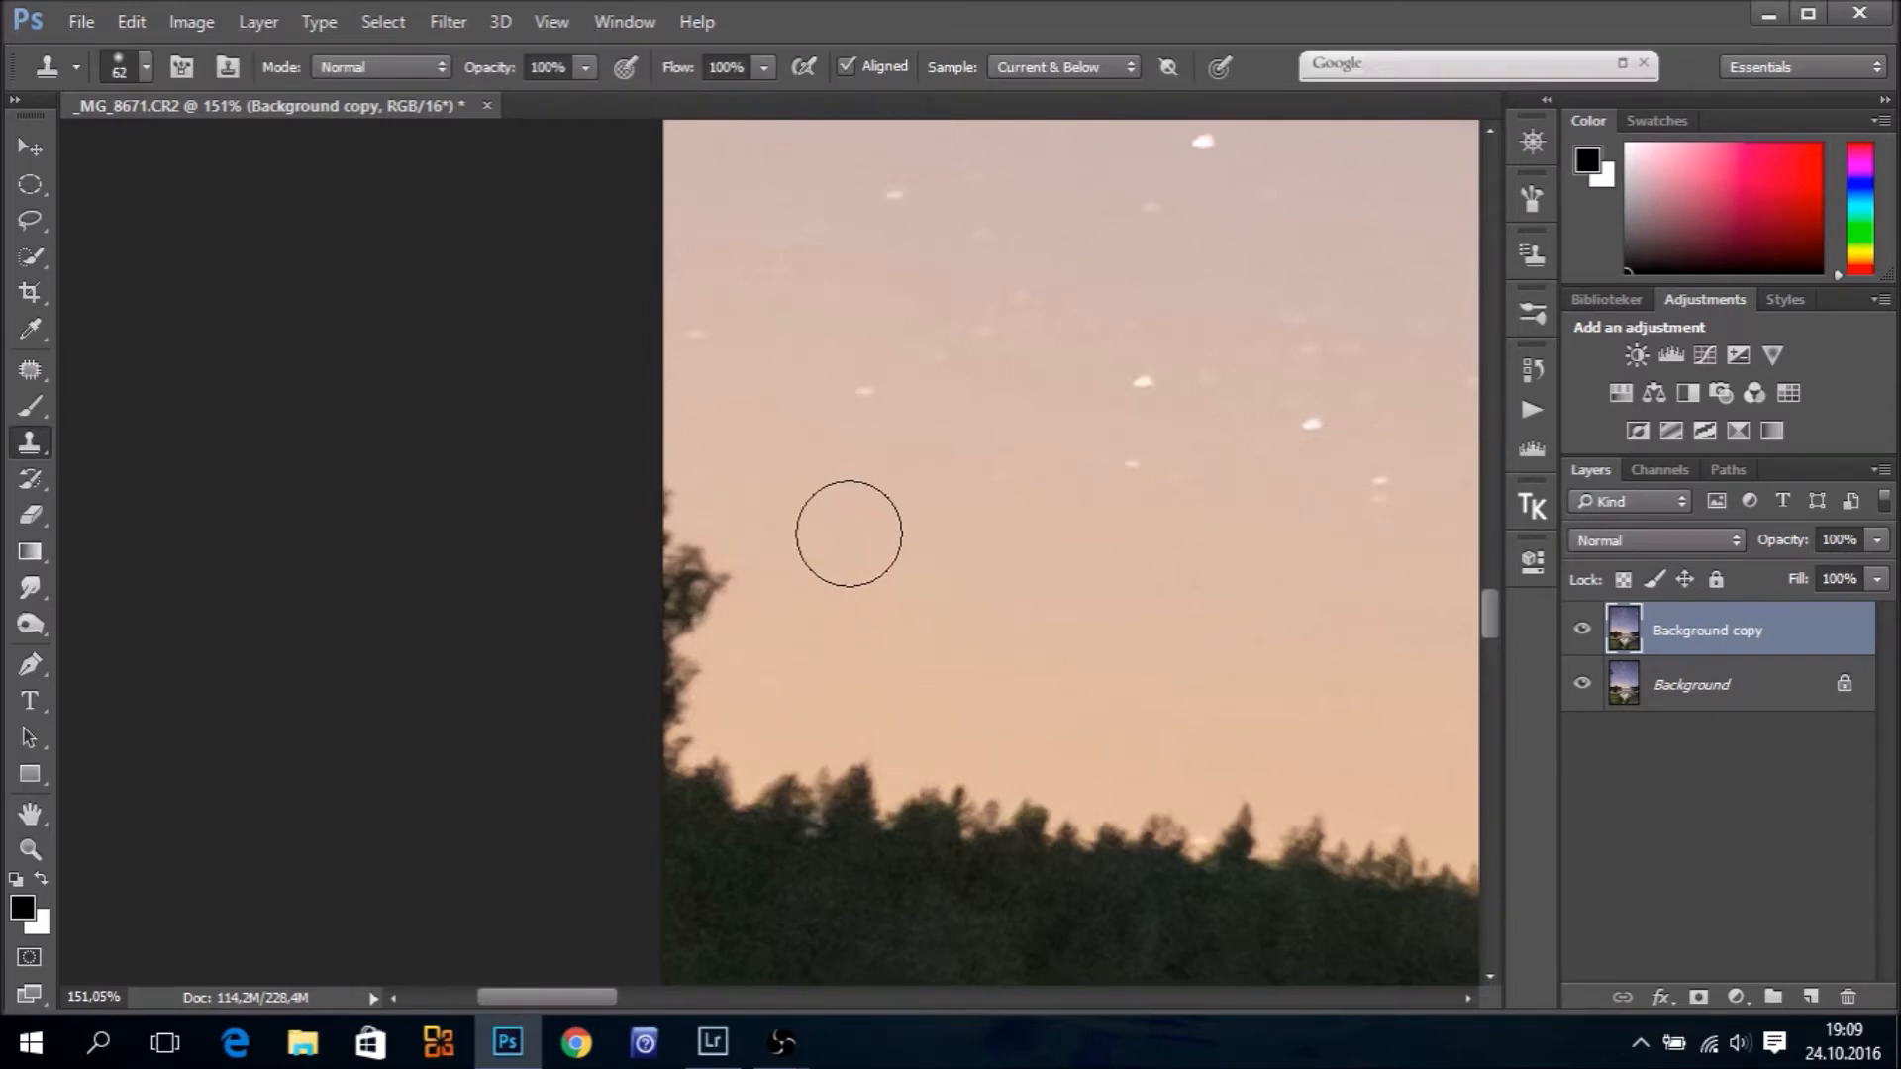
left_click(849, 528, "alt")
mouse_move(670, 512)
left_mouse_down()
mouse_move(714, 578)
mouse_move(677, 631)
mouse_move(698, 693)
left_mouse_up()
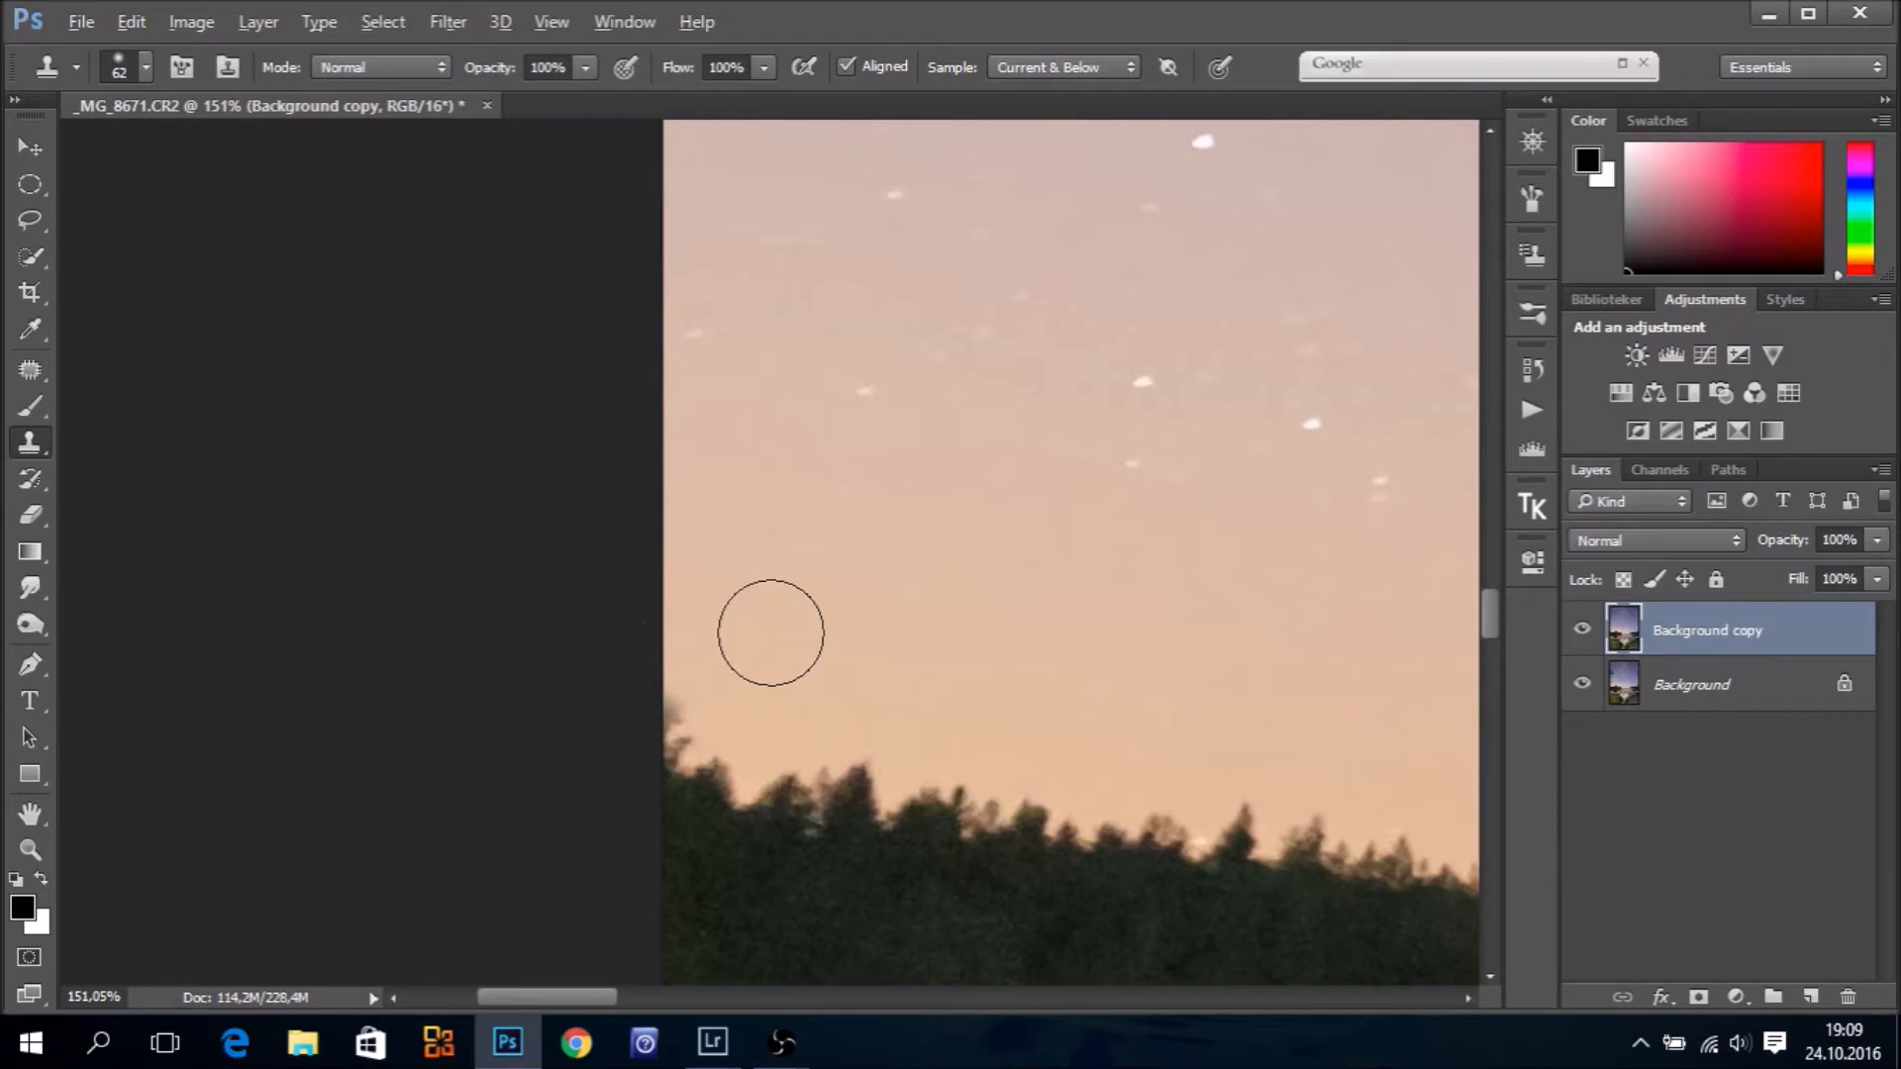
Clone away the remaining tree stub just above the treeline at the left edge, finishing with a 20 px stamp
mouse_move(769, 636)
left_mouse_down()
mouse_move(650, 687)
mouse_move(692, 693)
mouse_move(691, 732)
left_mouse_up()
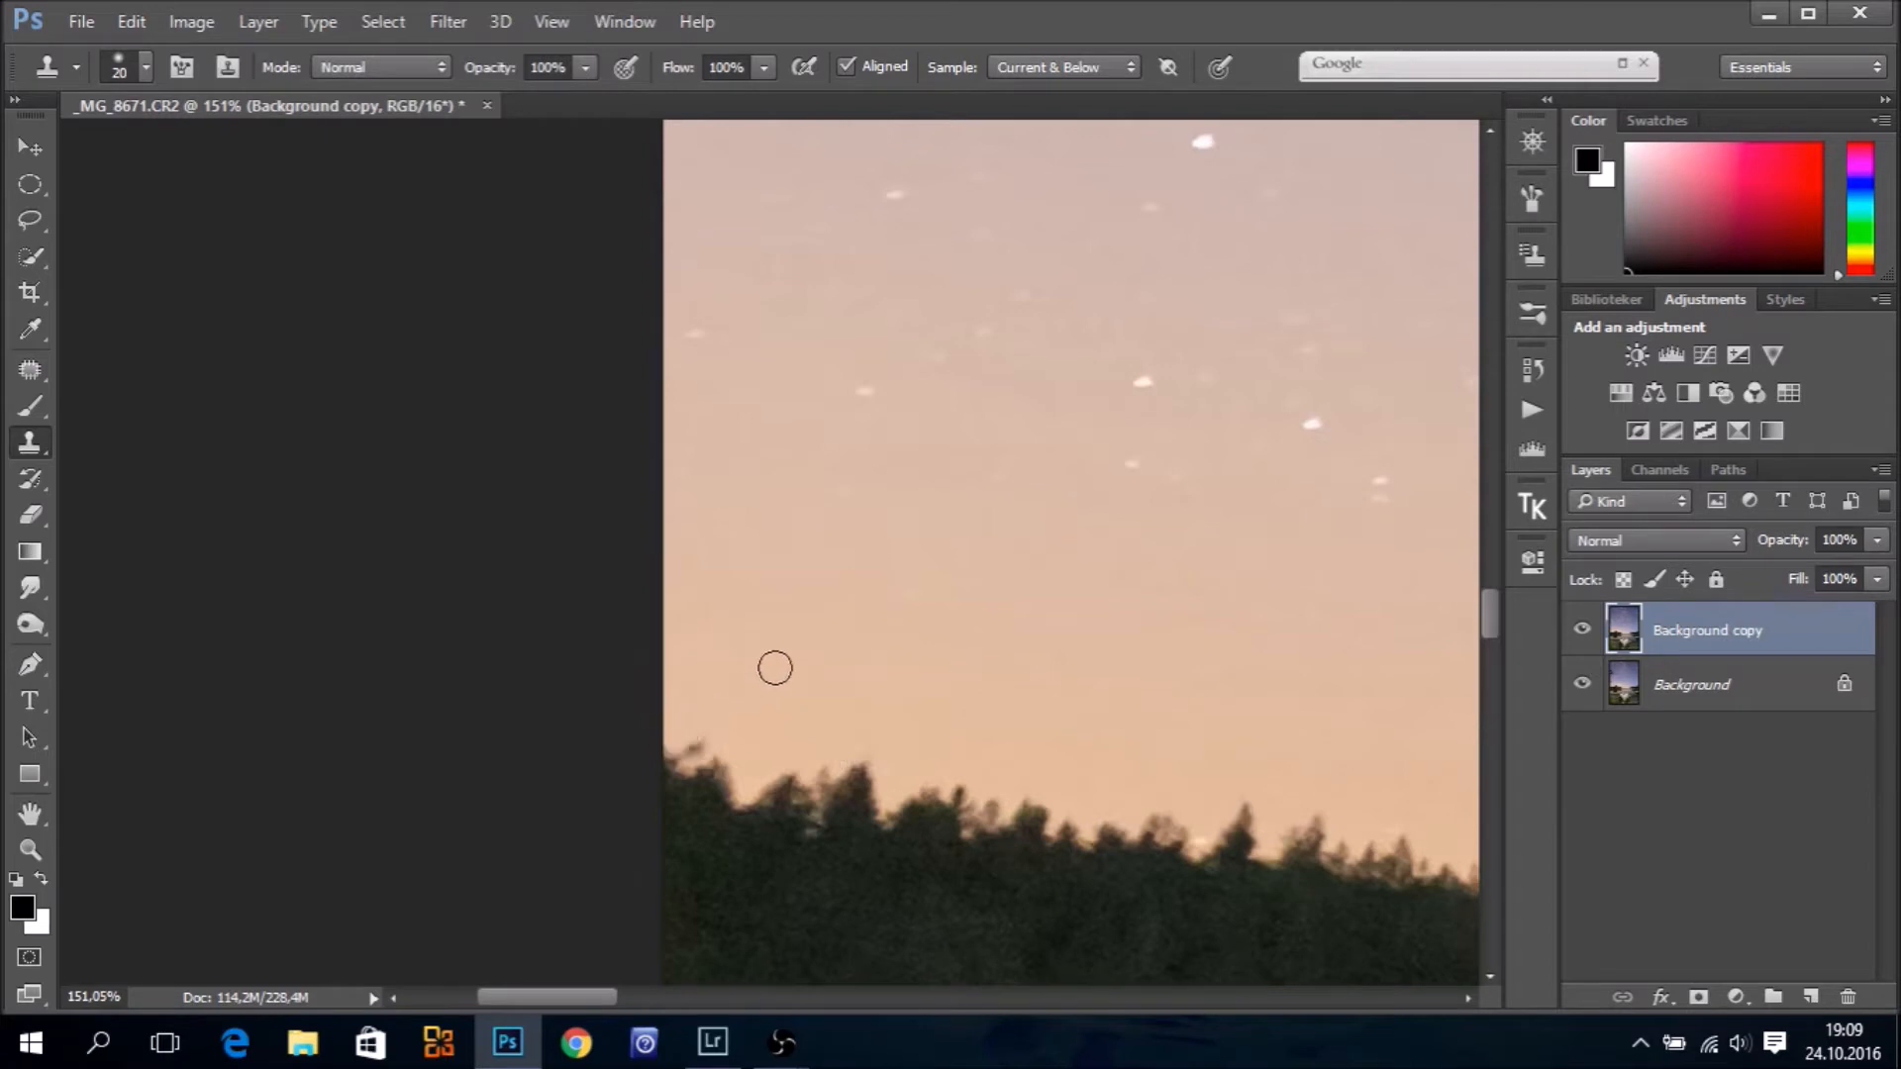
left_click(728, 665, "alt")
mouse_move(688, 747)
left_mouse_down()
mouse_move(706, 728)
mouse_move(699, 750)
mouse_move(674, 742)
mouse_move(683, 701)
left_mouse_up()
key("space")
left_click_drag(1062, 663, 661, 548)
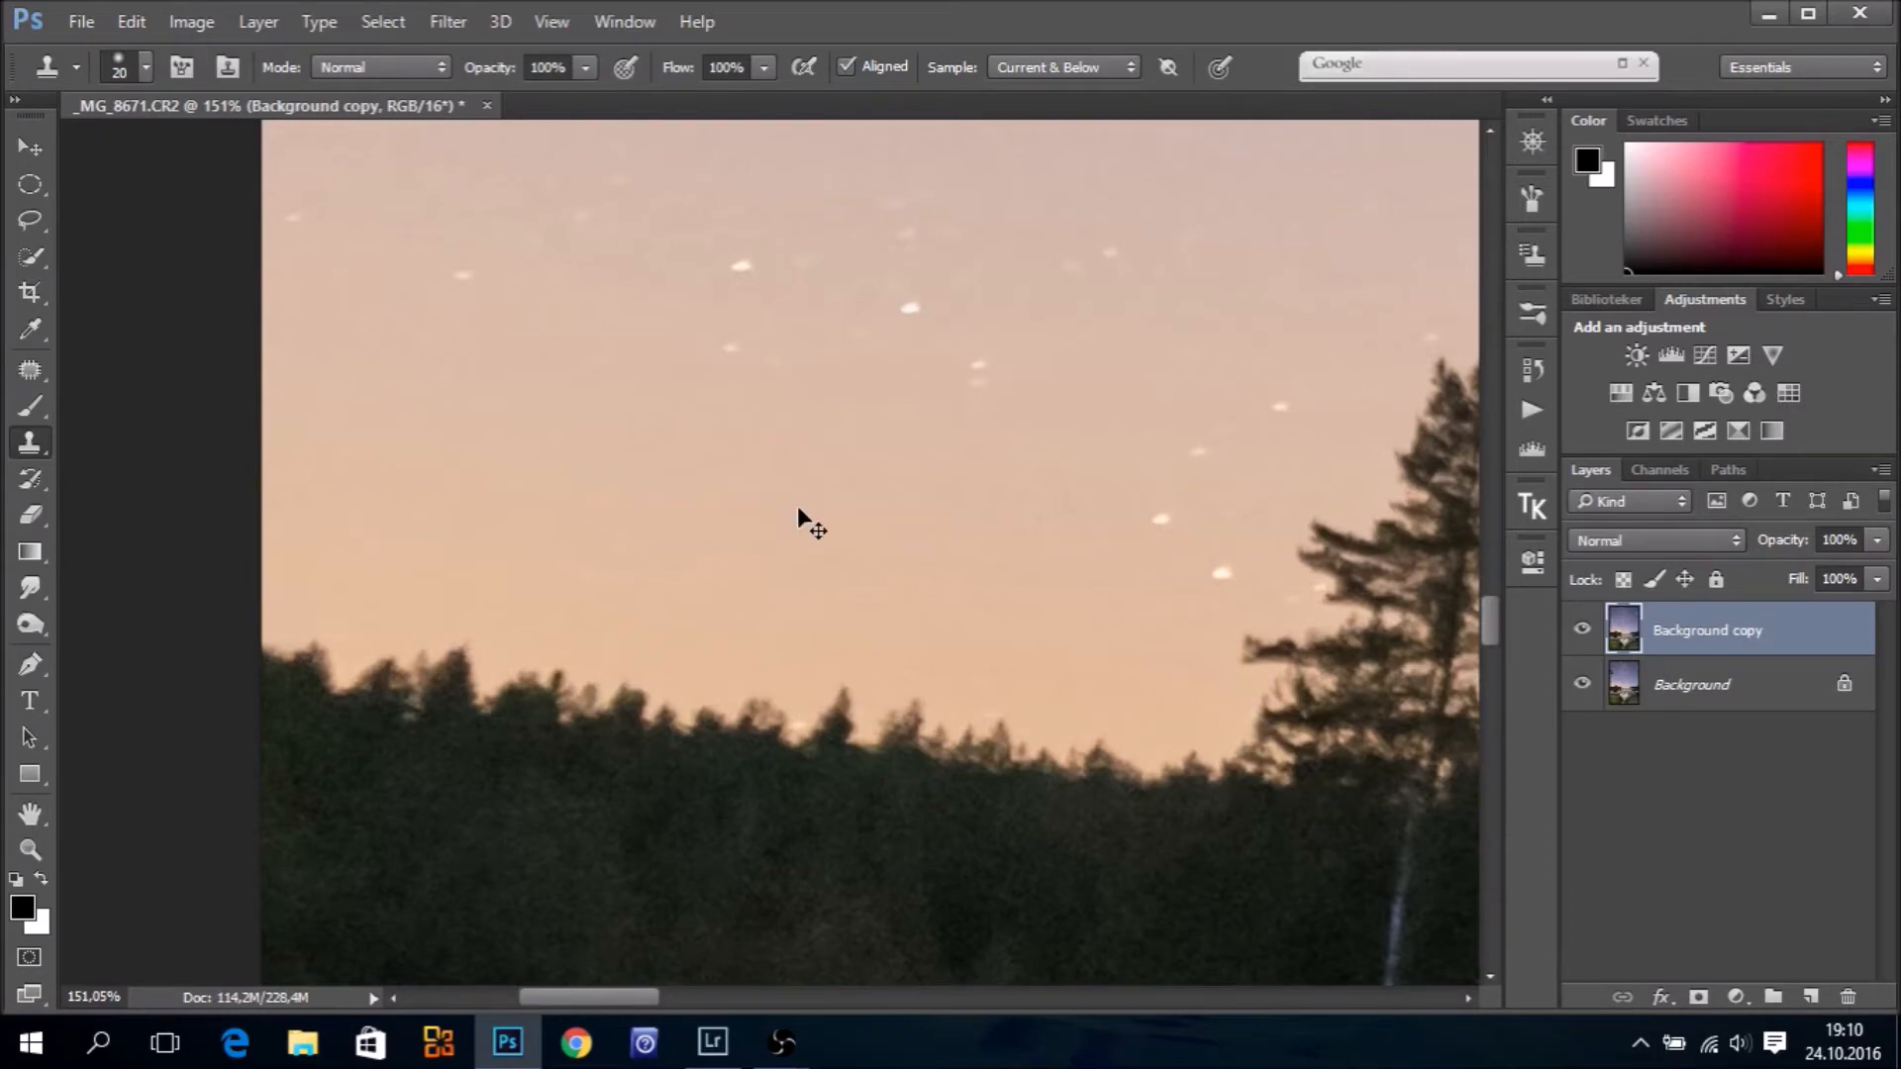
Remove the thin light trail beside the Milky Way at the top of the sky using a 38 px Clone Stamp
key("ctrl+0")
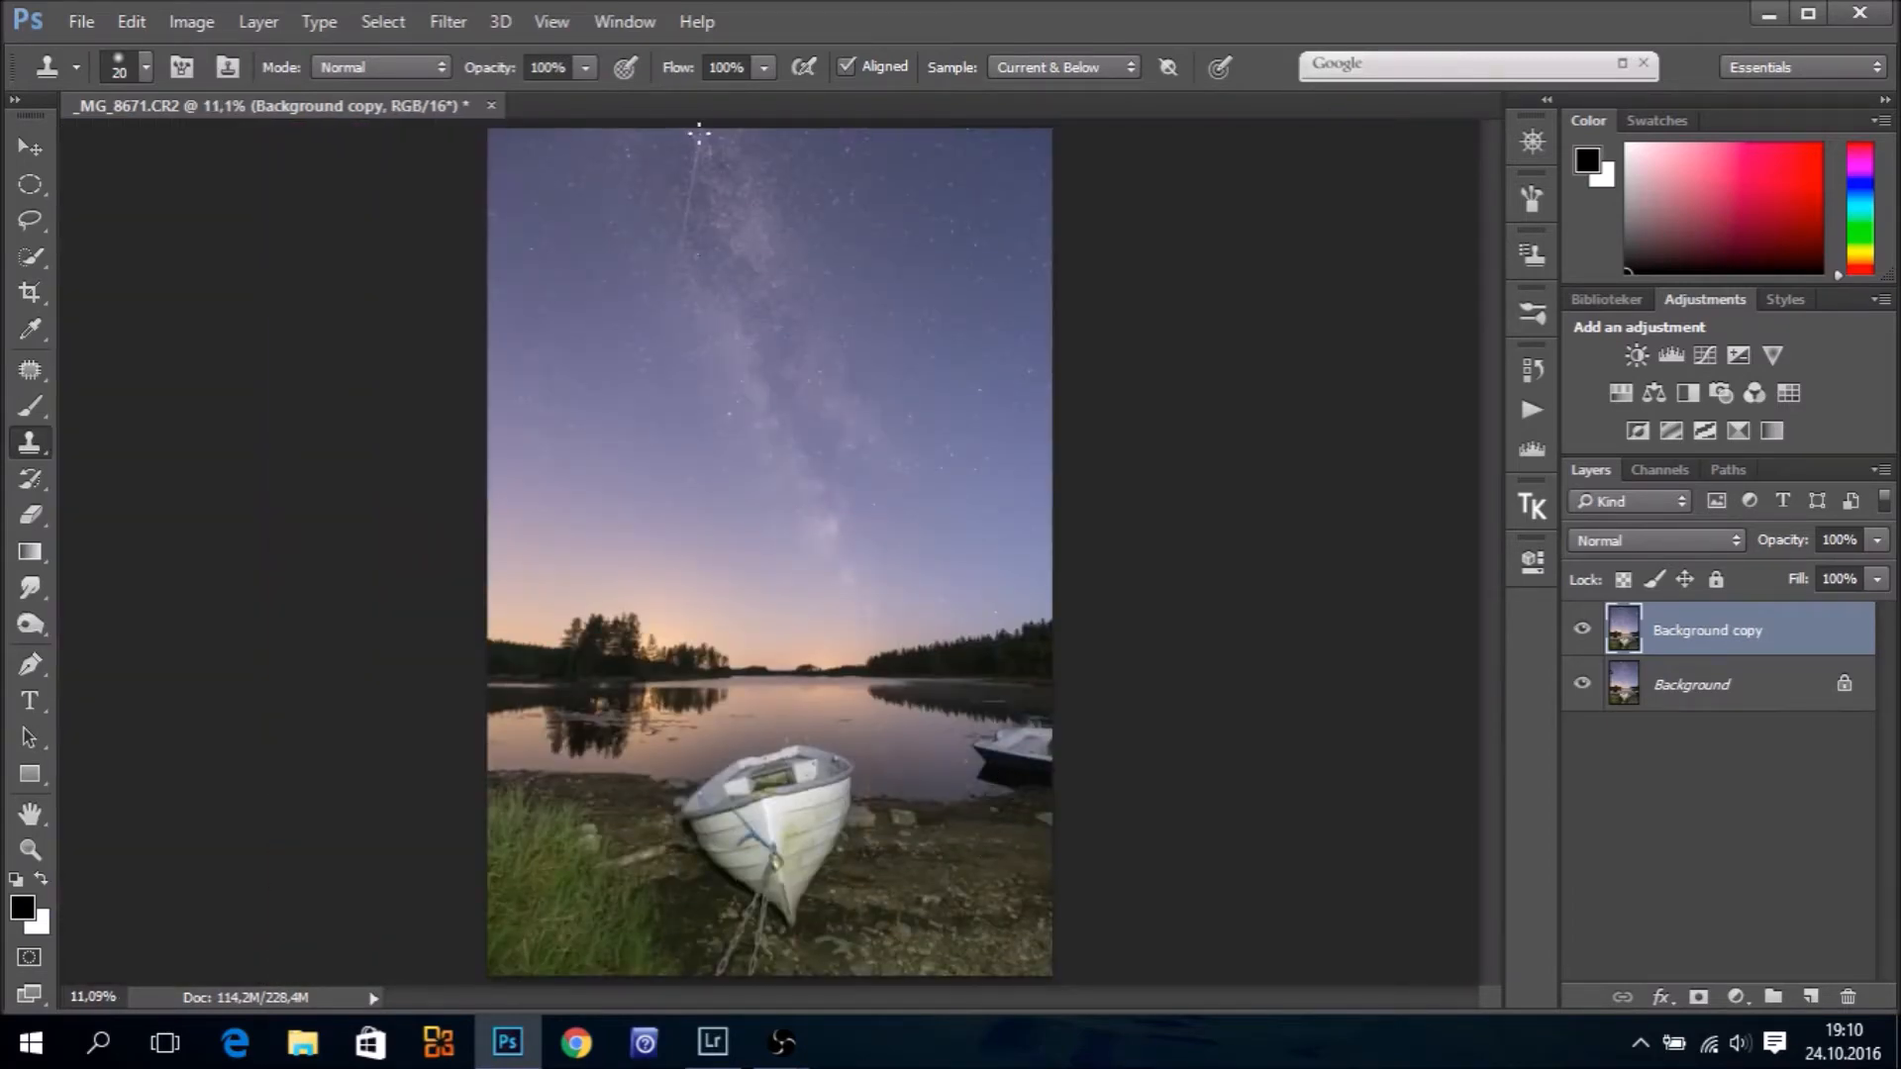
left_click(29, 848)
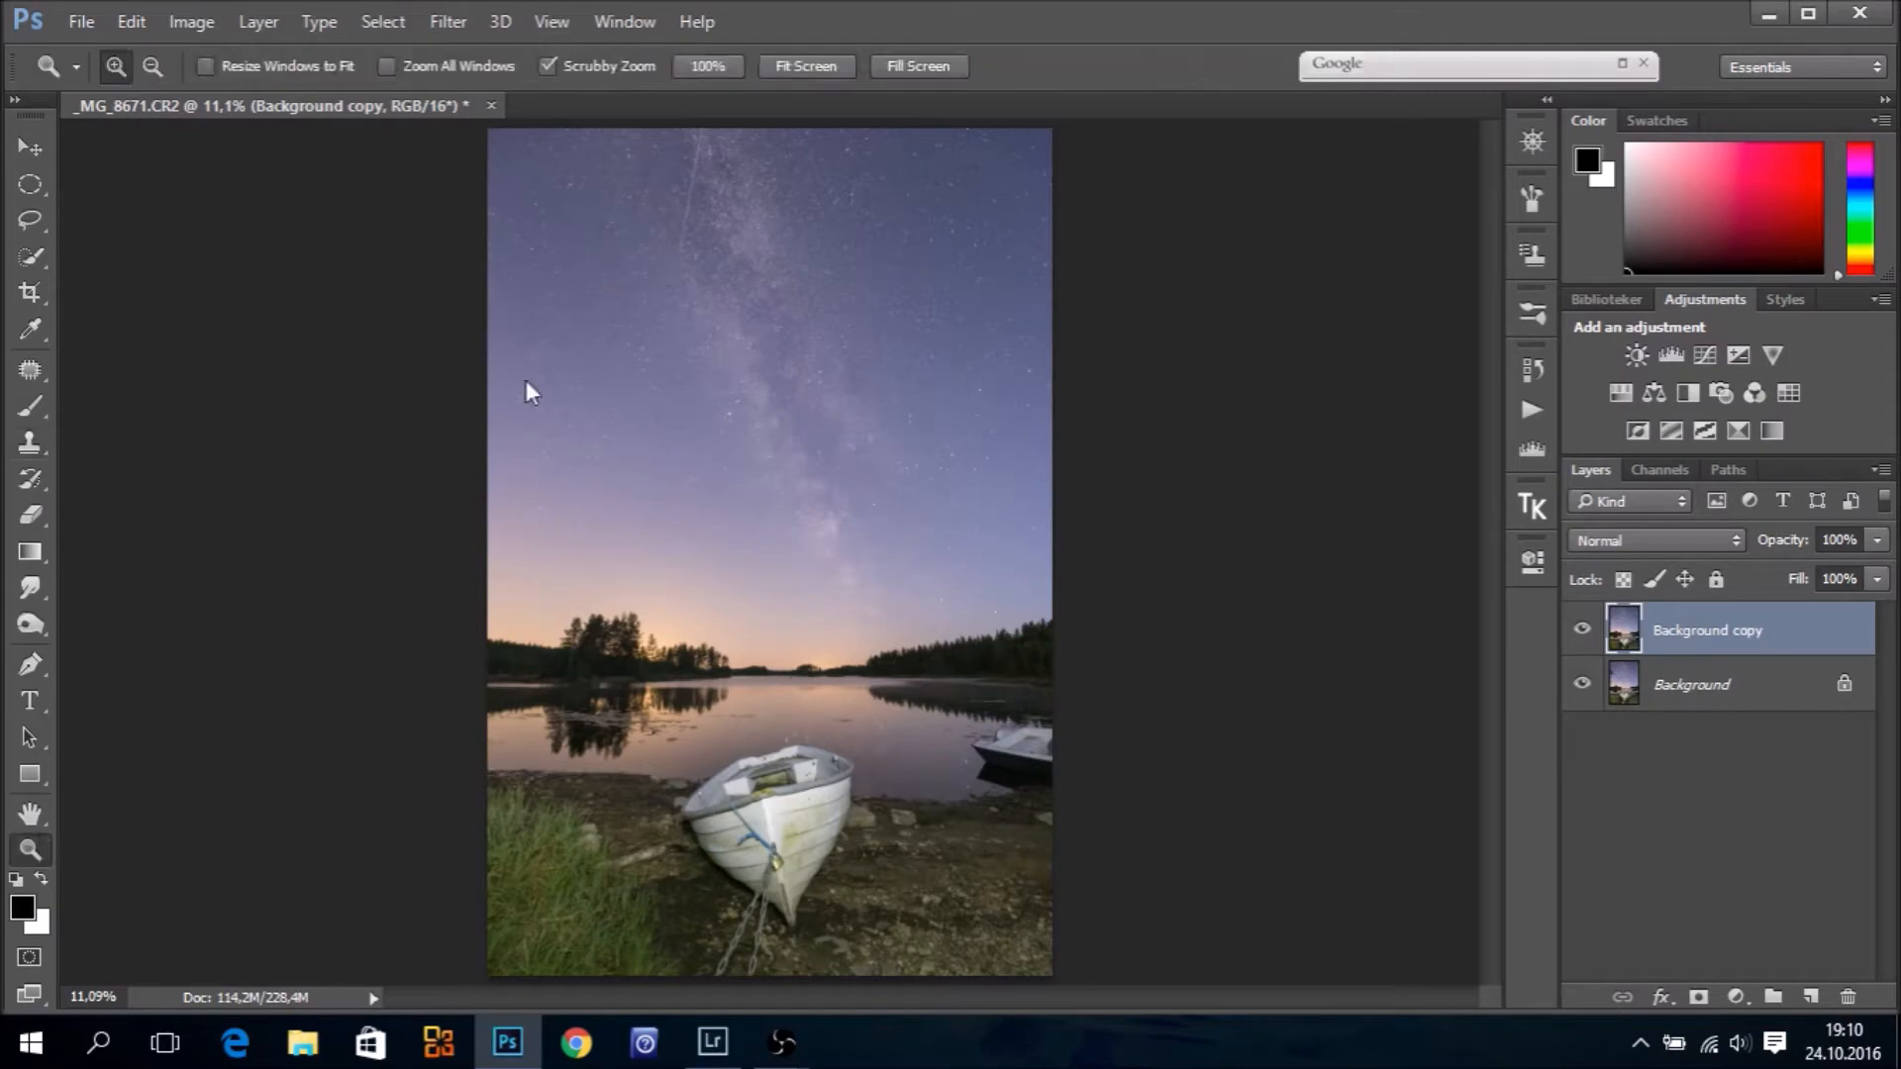
left_click_drag(672, 196, 840, 555)
left_click_drag(869, 284, 910, 275)
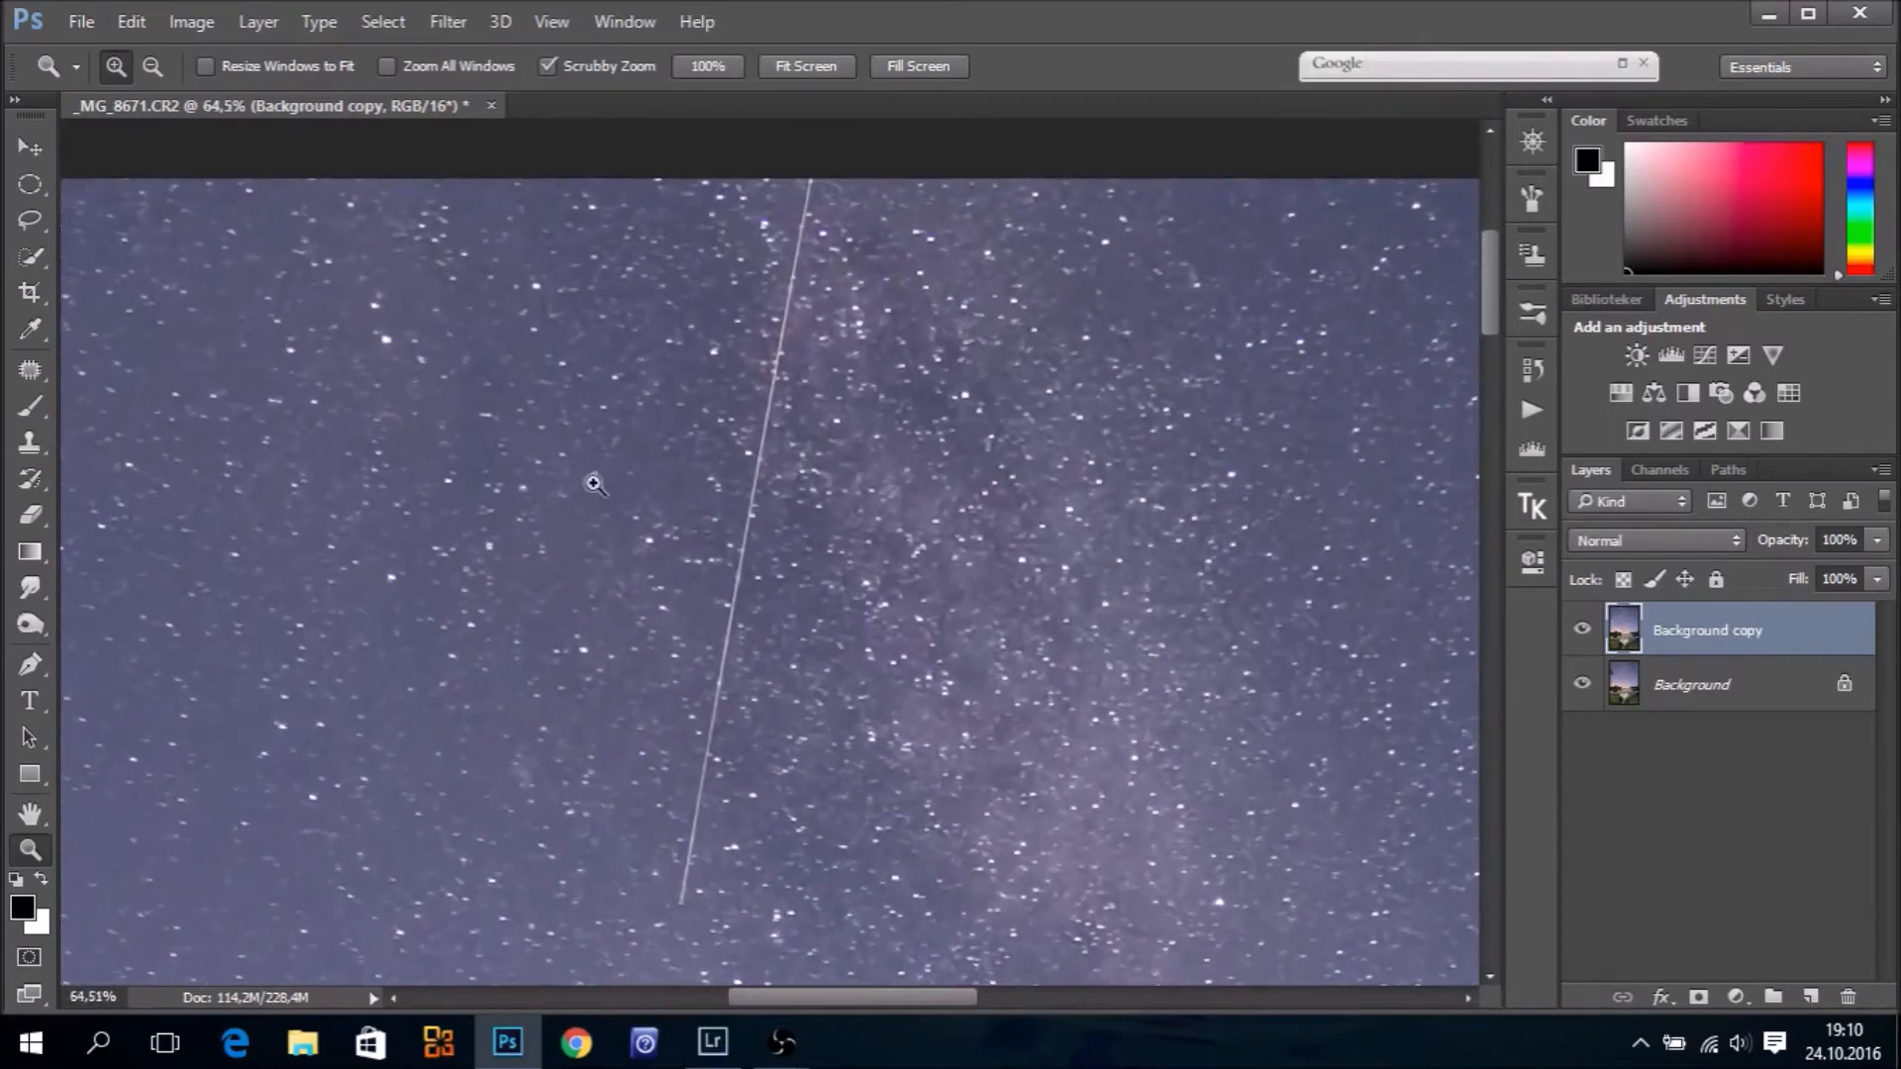
left_click(32, 438)
left_click_drag(681, 245, 683, 240)
left_click_drag(748, 238, 762, 242)
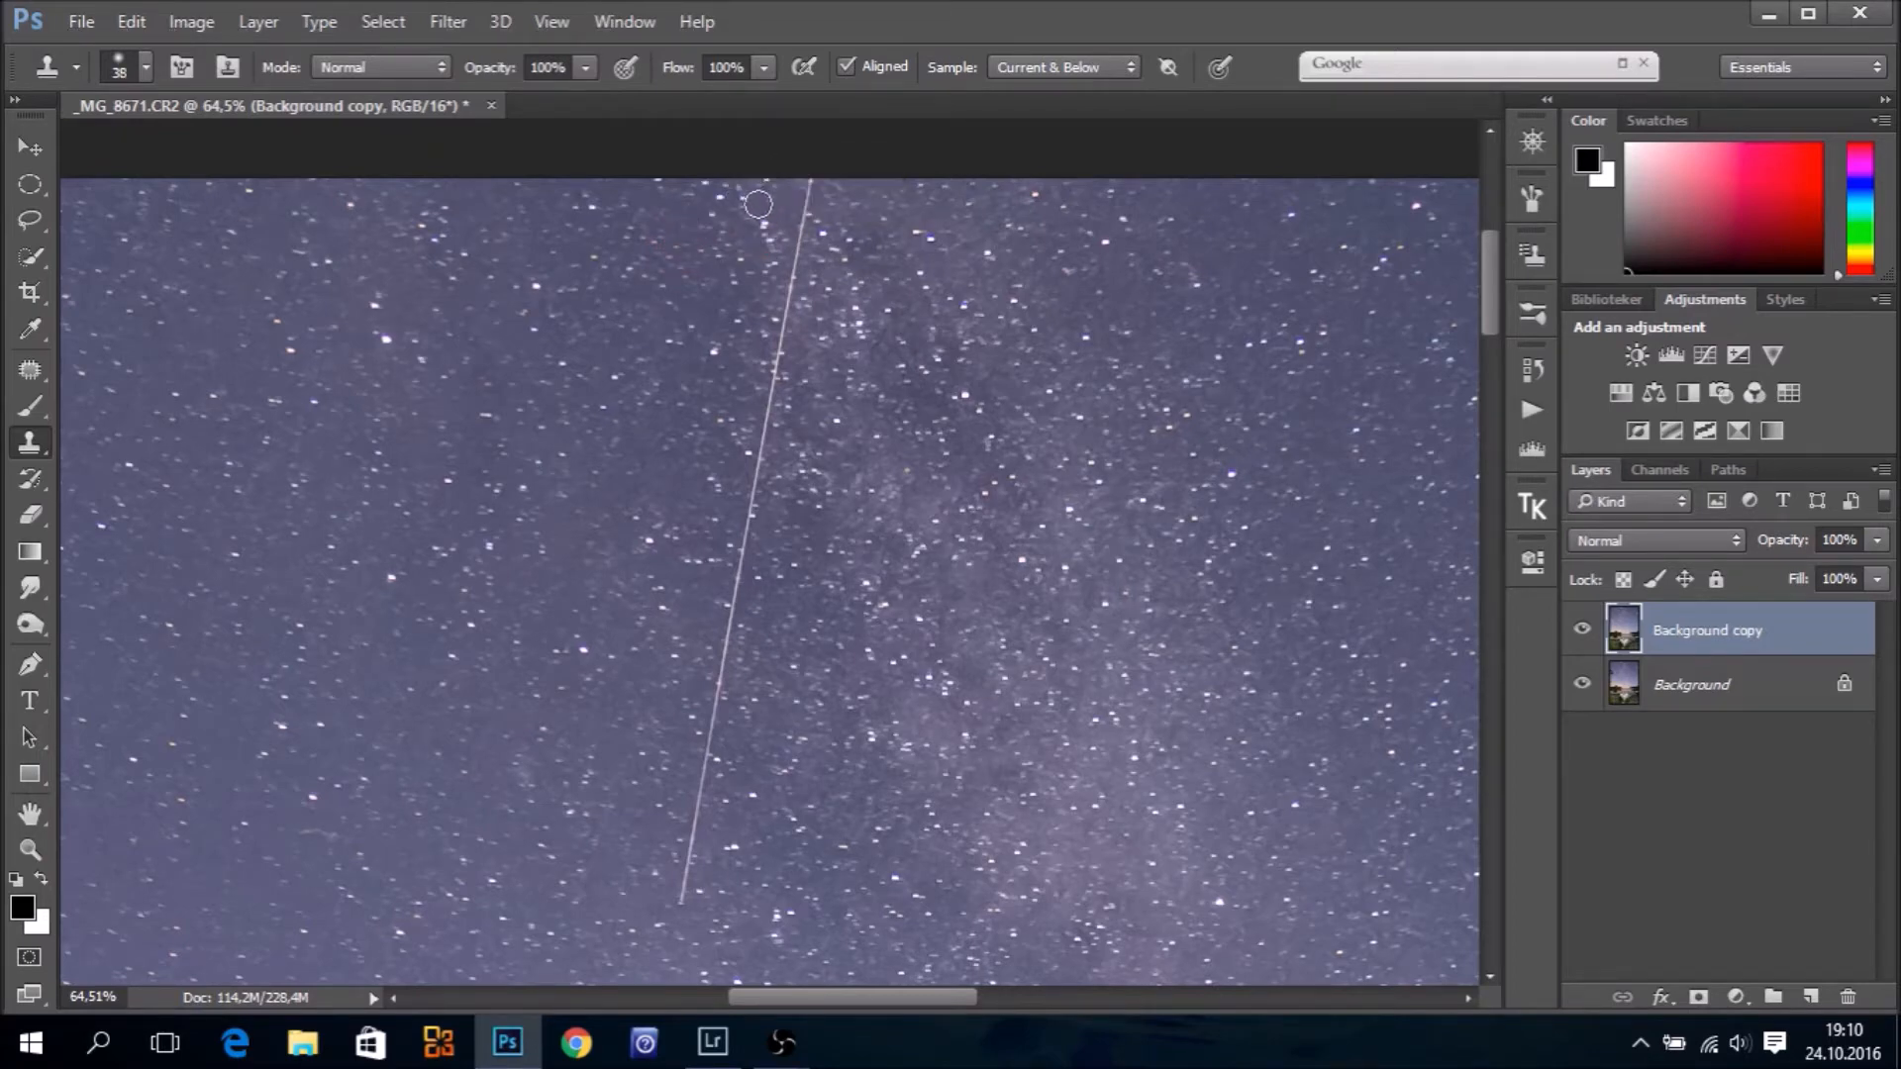
left_click_drag(796, 241, 698, 772)
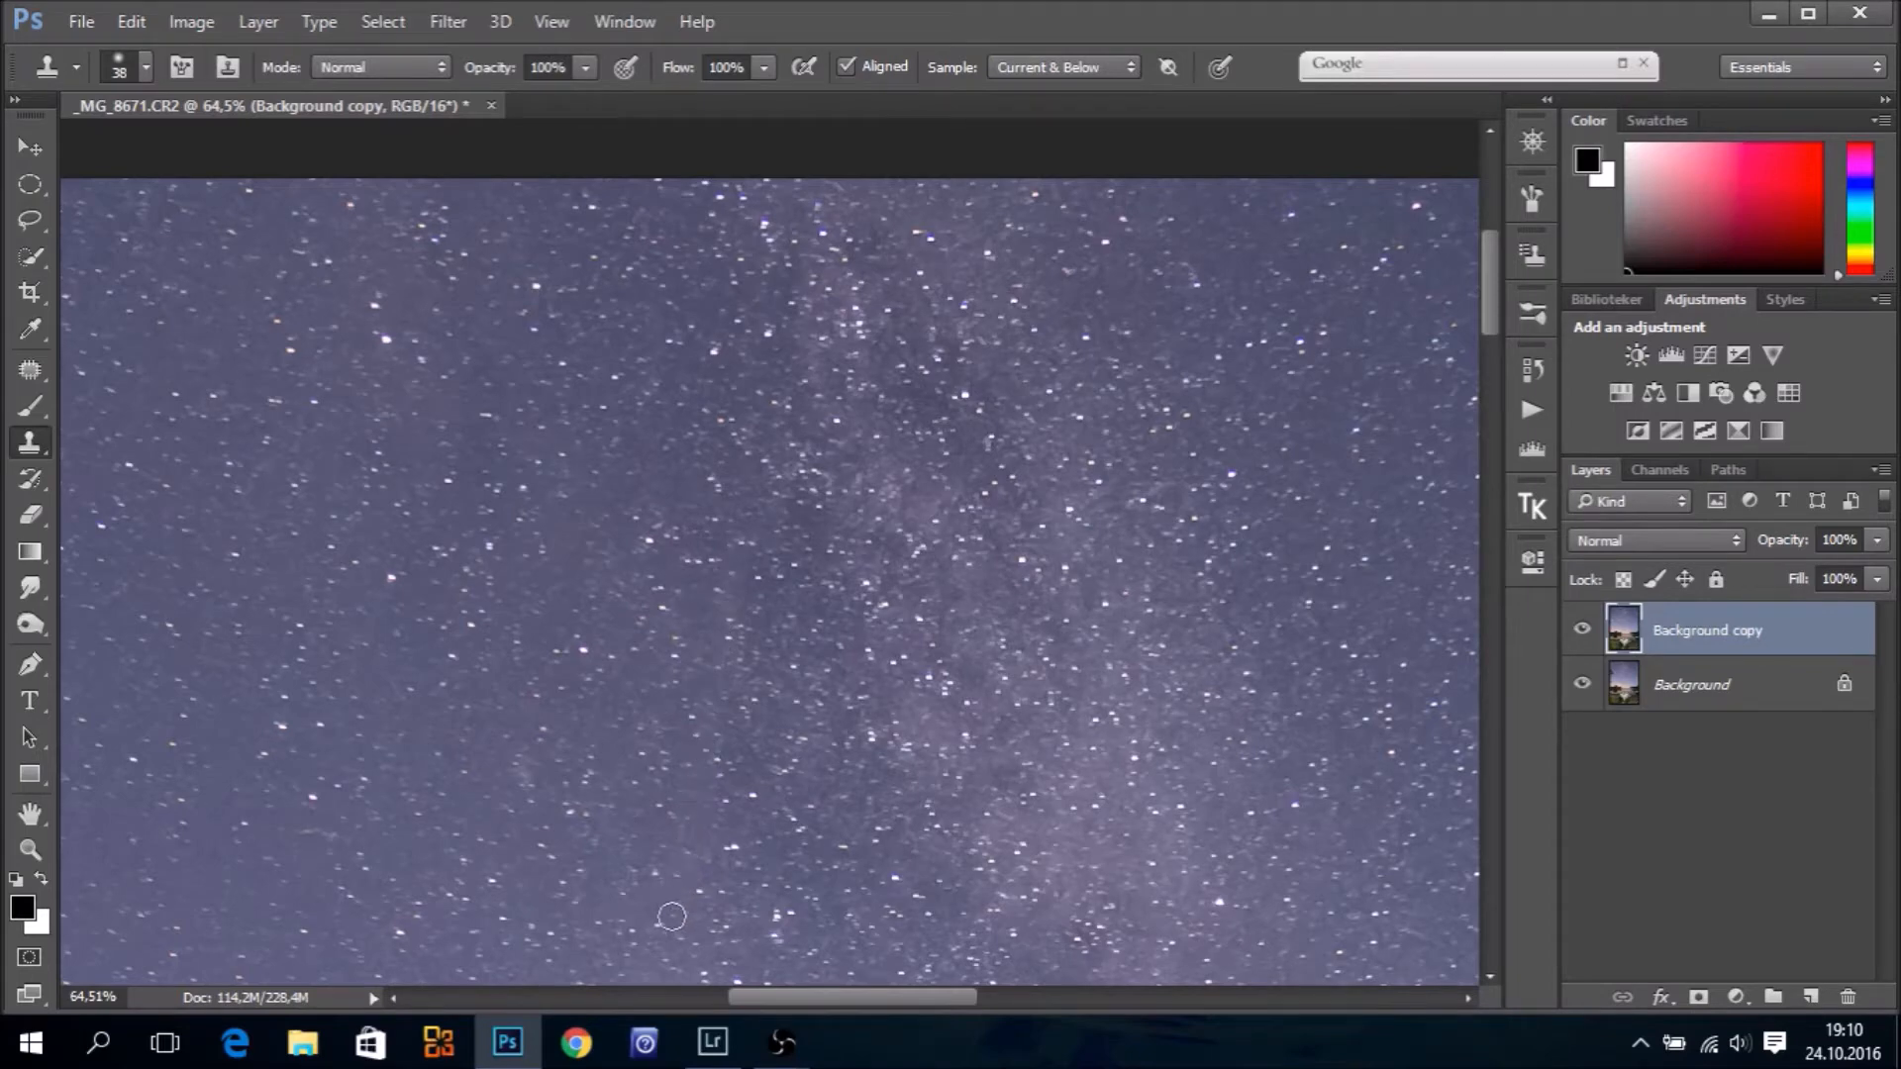
Lasso the small boat and its reflection at the photo's right edge, replace them with a Content-Aware fill, and clear the selection
left_click_drag(991, 663, 828, 288)
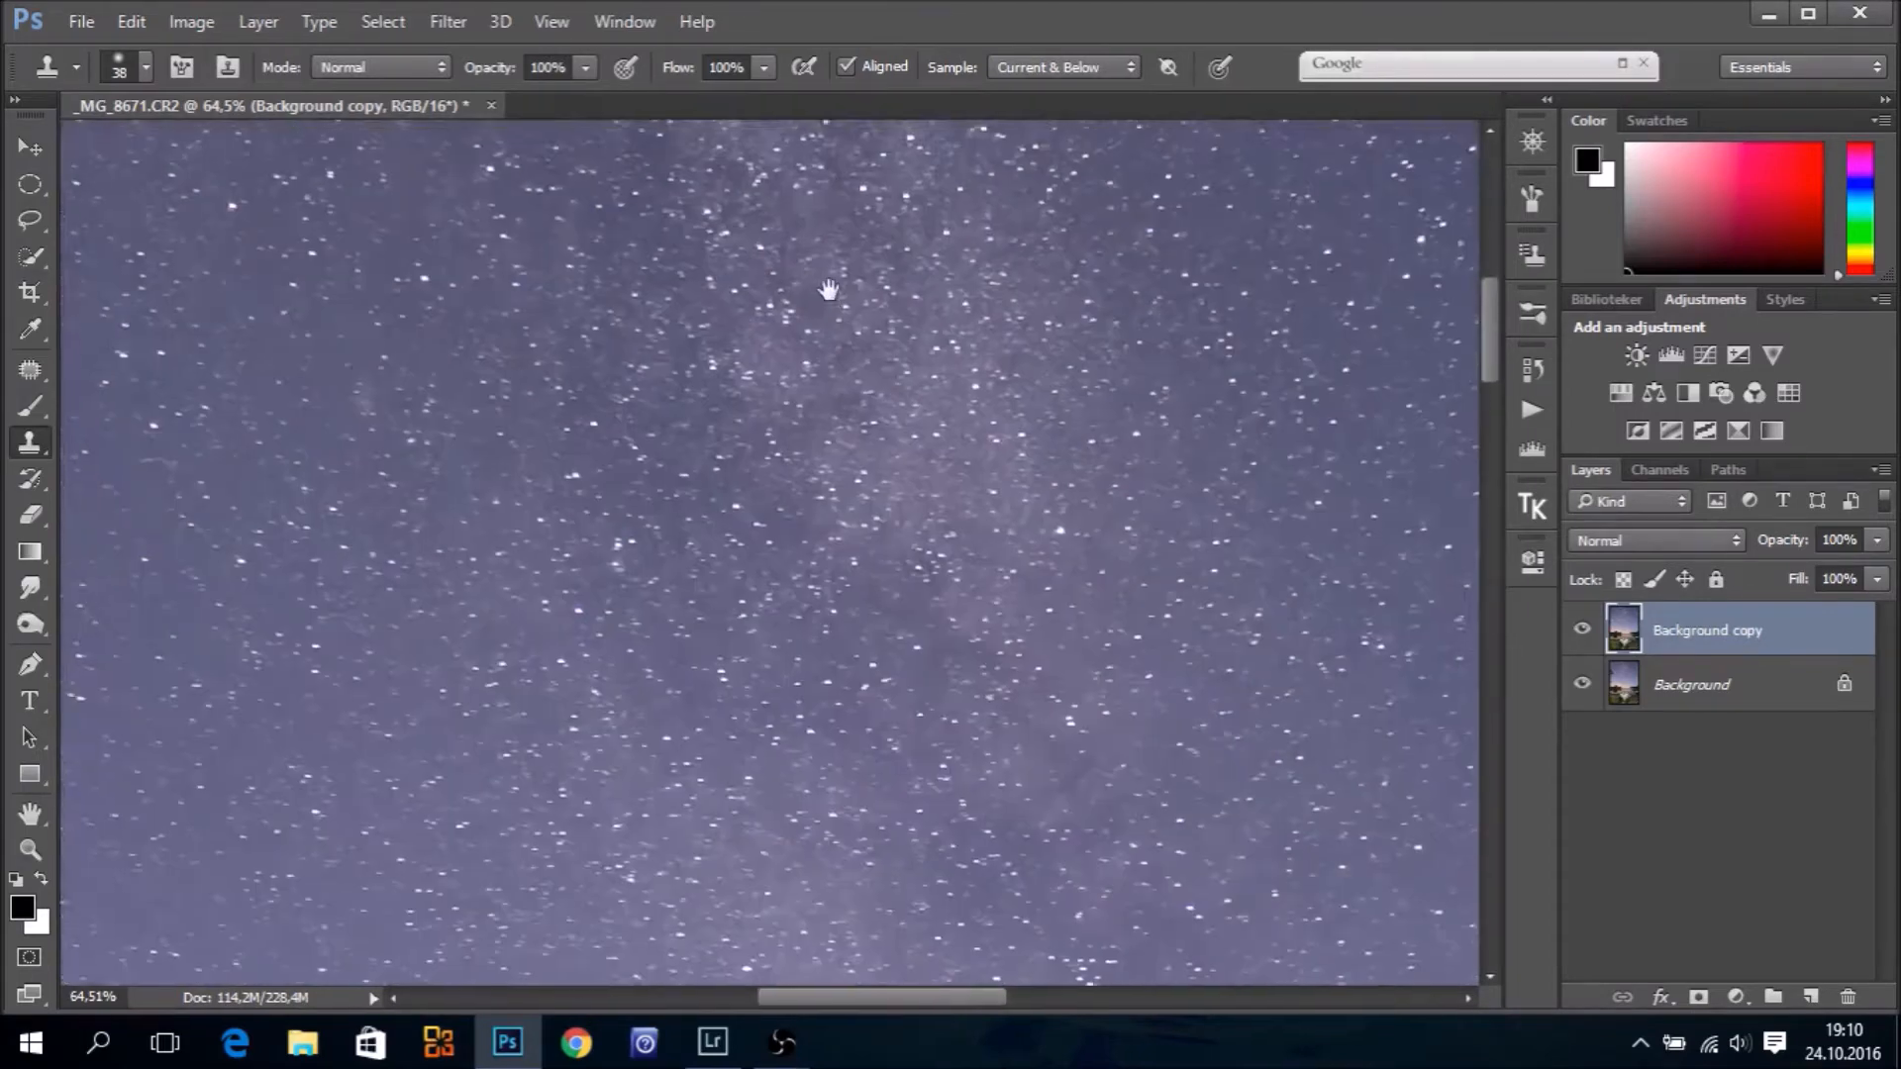
key("ctrl+0")
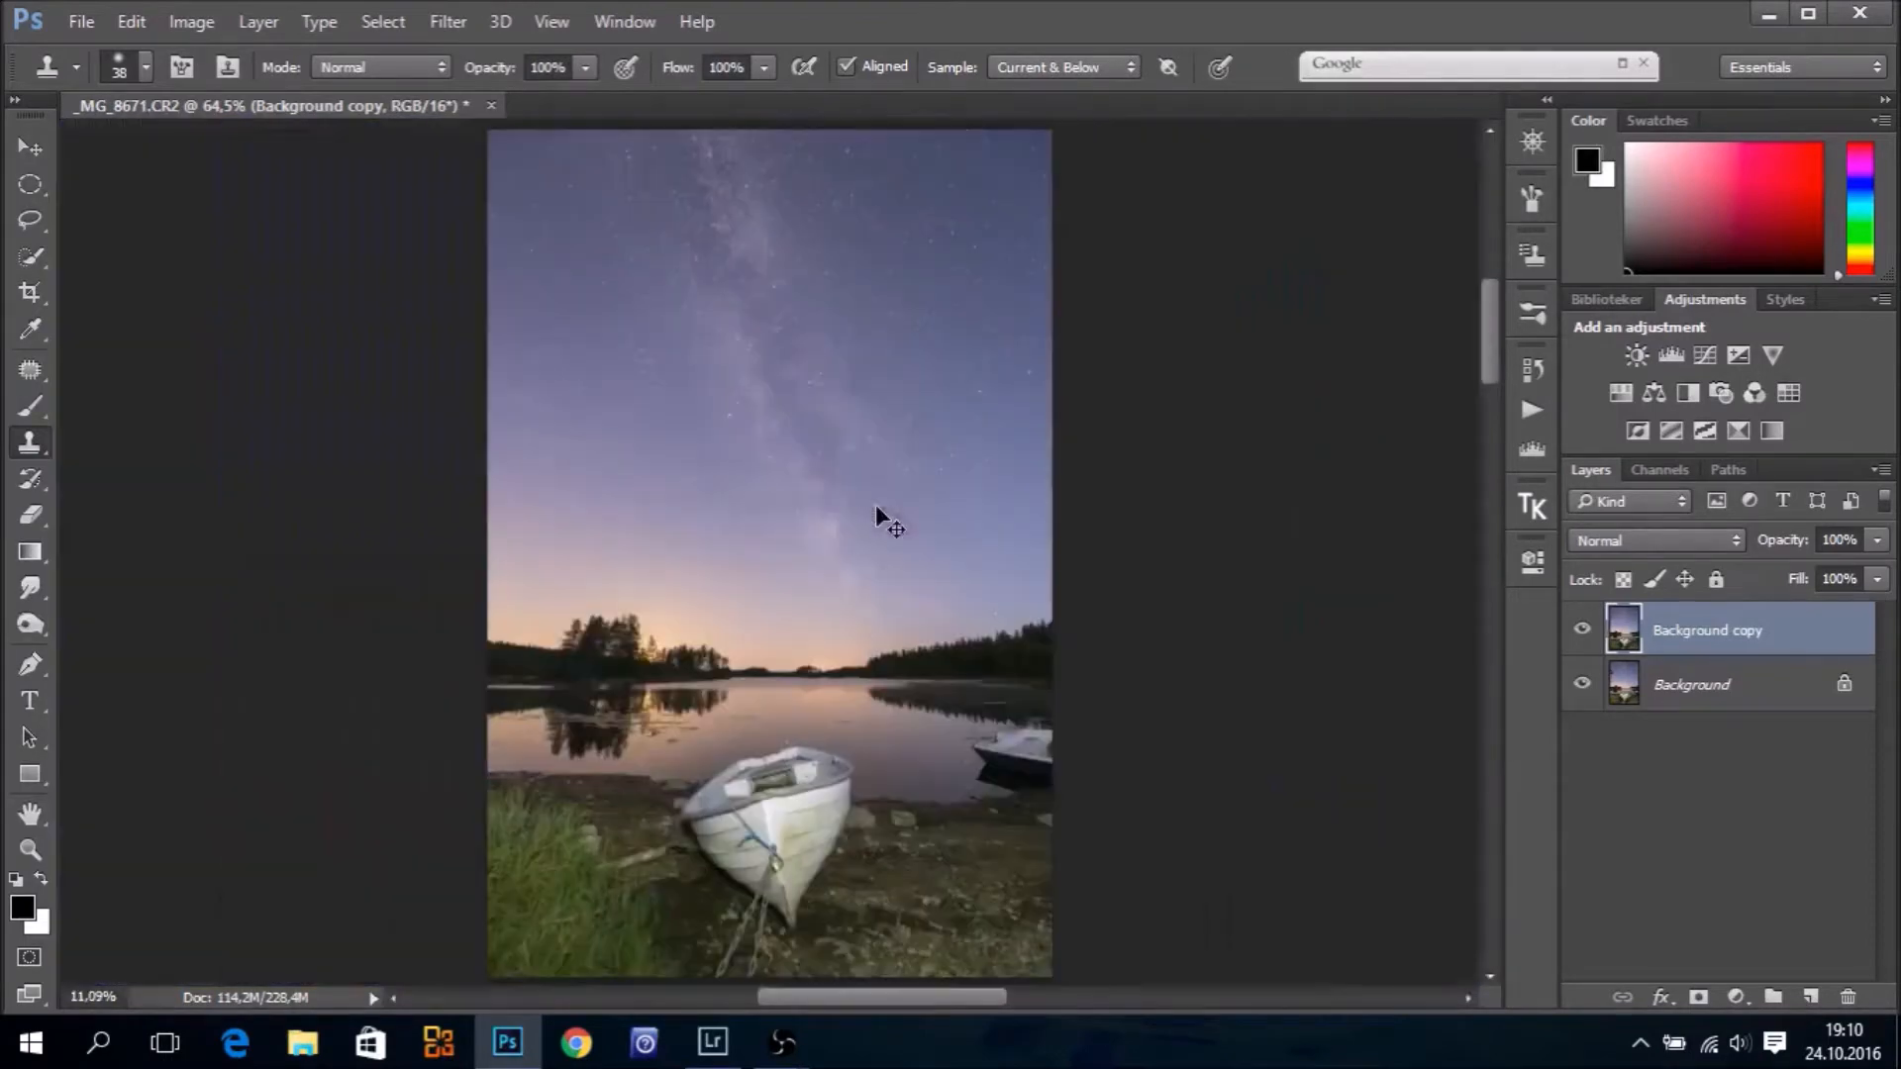
left_click(26, 853)
left_click_drag(1030, 769, 1043, 654)
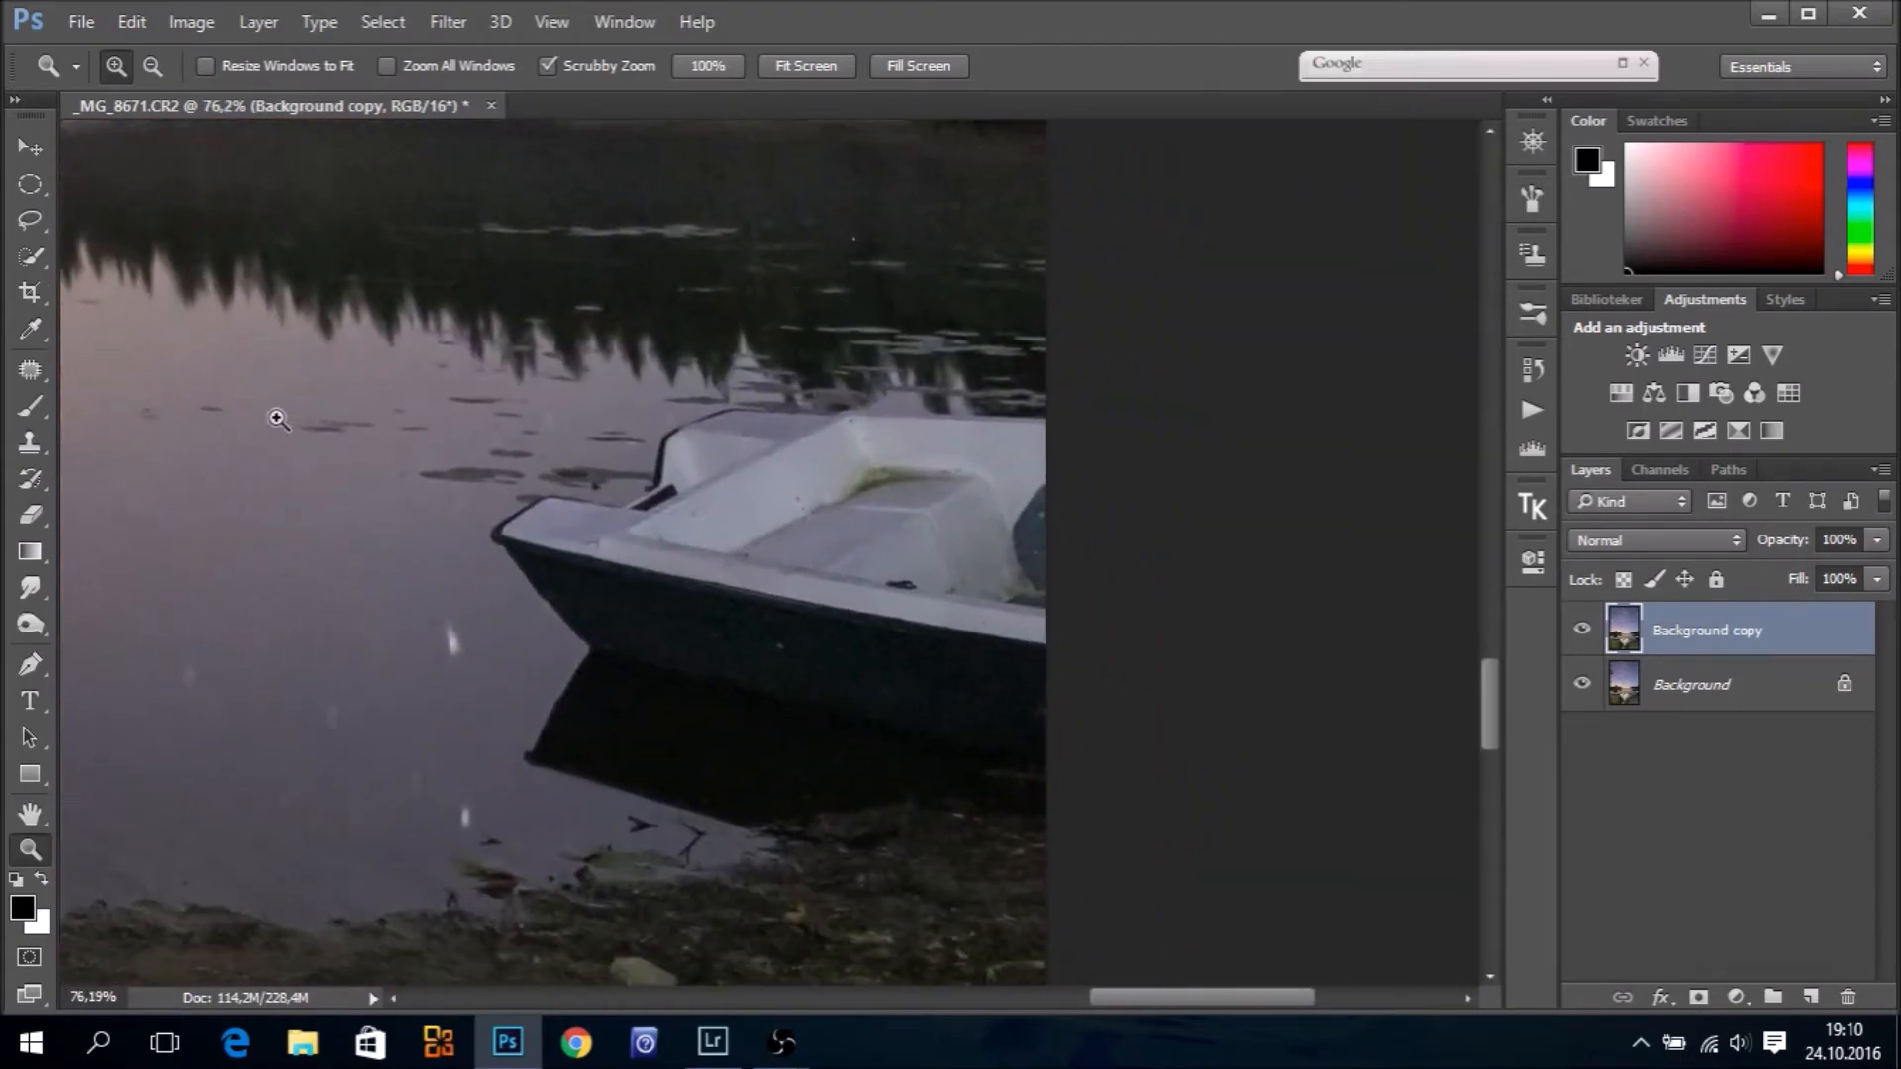
left_click(28, 220)
left_click_drag(1059, 414, 747, 397)
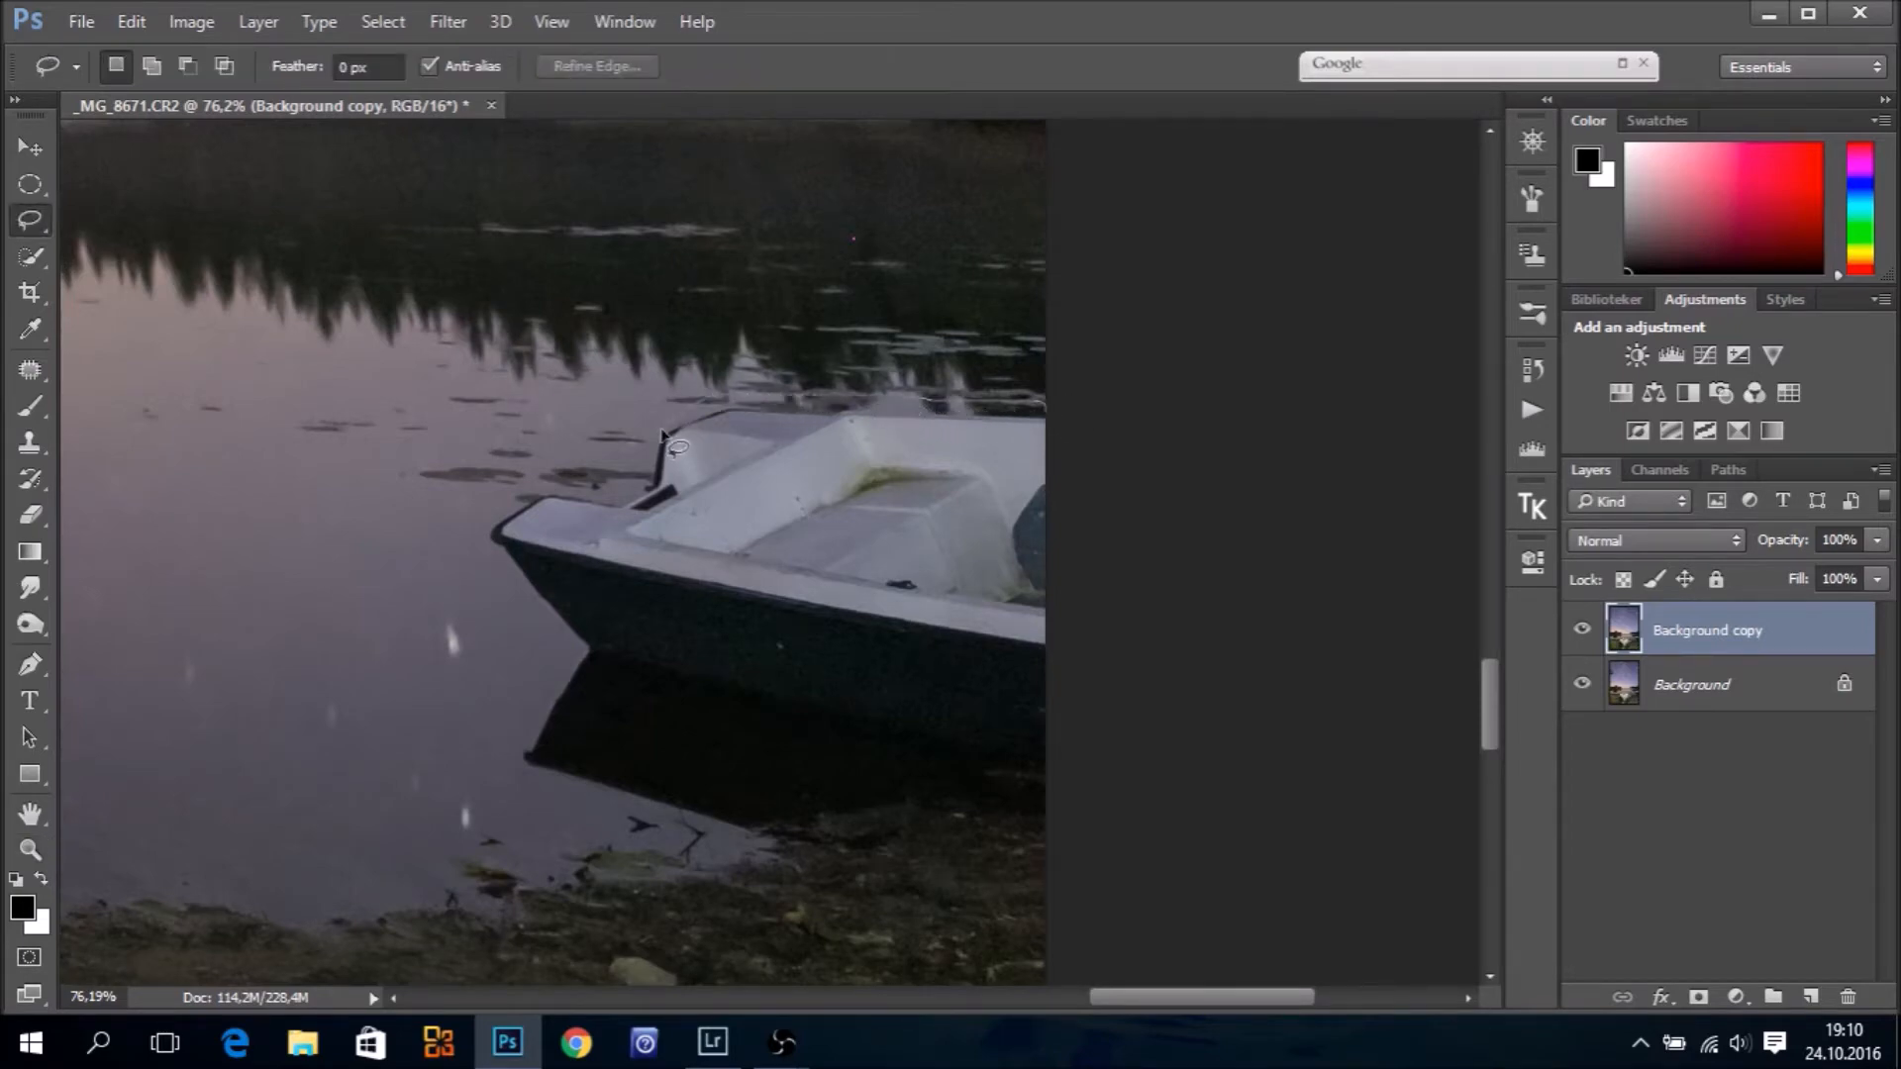
mouse_move(513, 489)
left_mouse_down()
mouse_move(483, 571)
mouse_move(533, 627)
mouse_move(547, 707)
mouse_move(513, 764)
mouse_move(624, 824)
mouse_move(884, 863)
mouse_move(921, 839)
mouse_move(1086, 831)
mouse_move(1138, 806)
left_mouse_up()
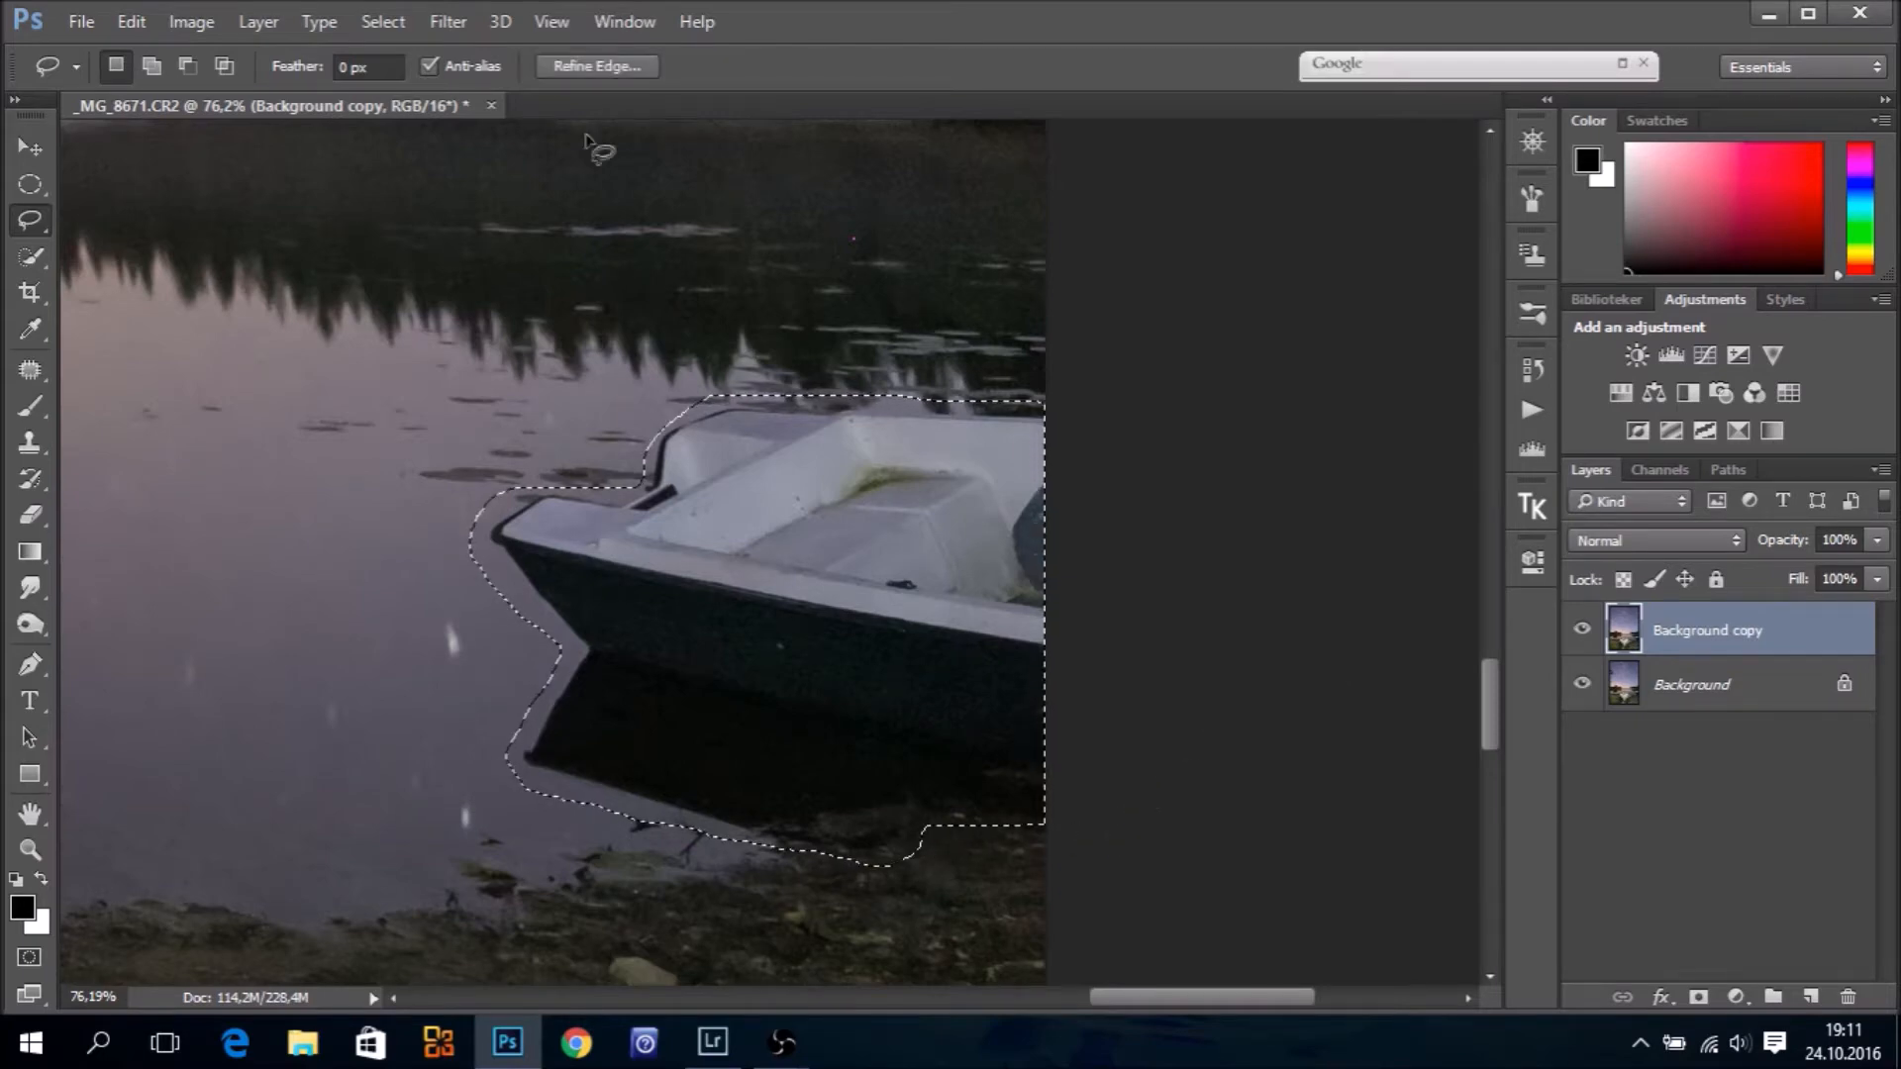
left_click(139, 20)
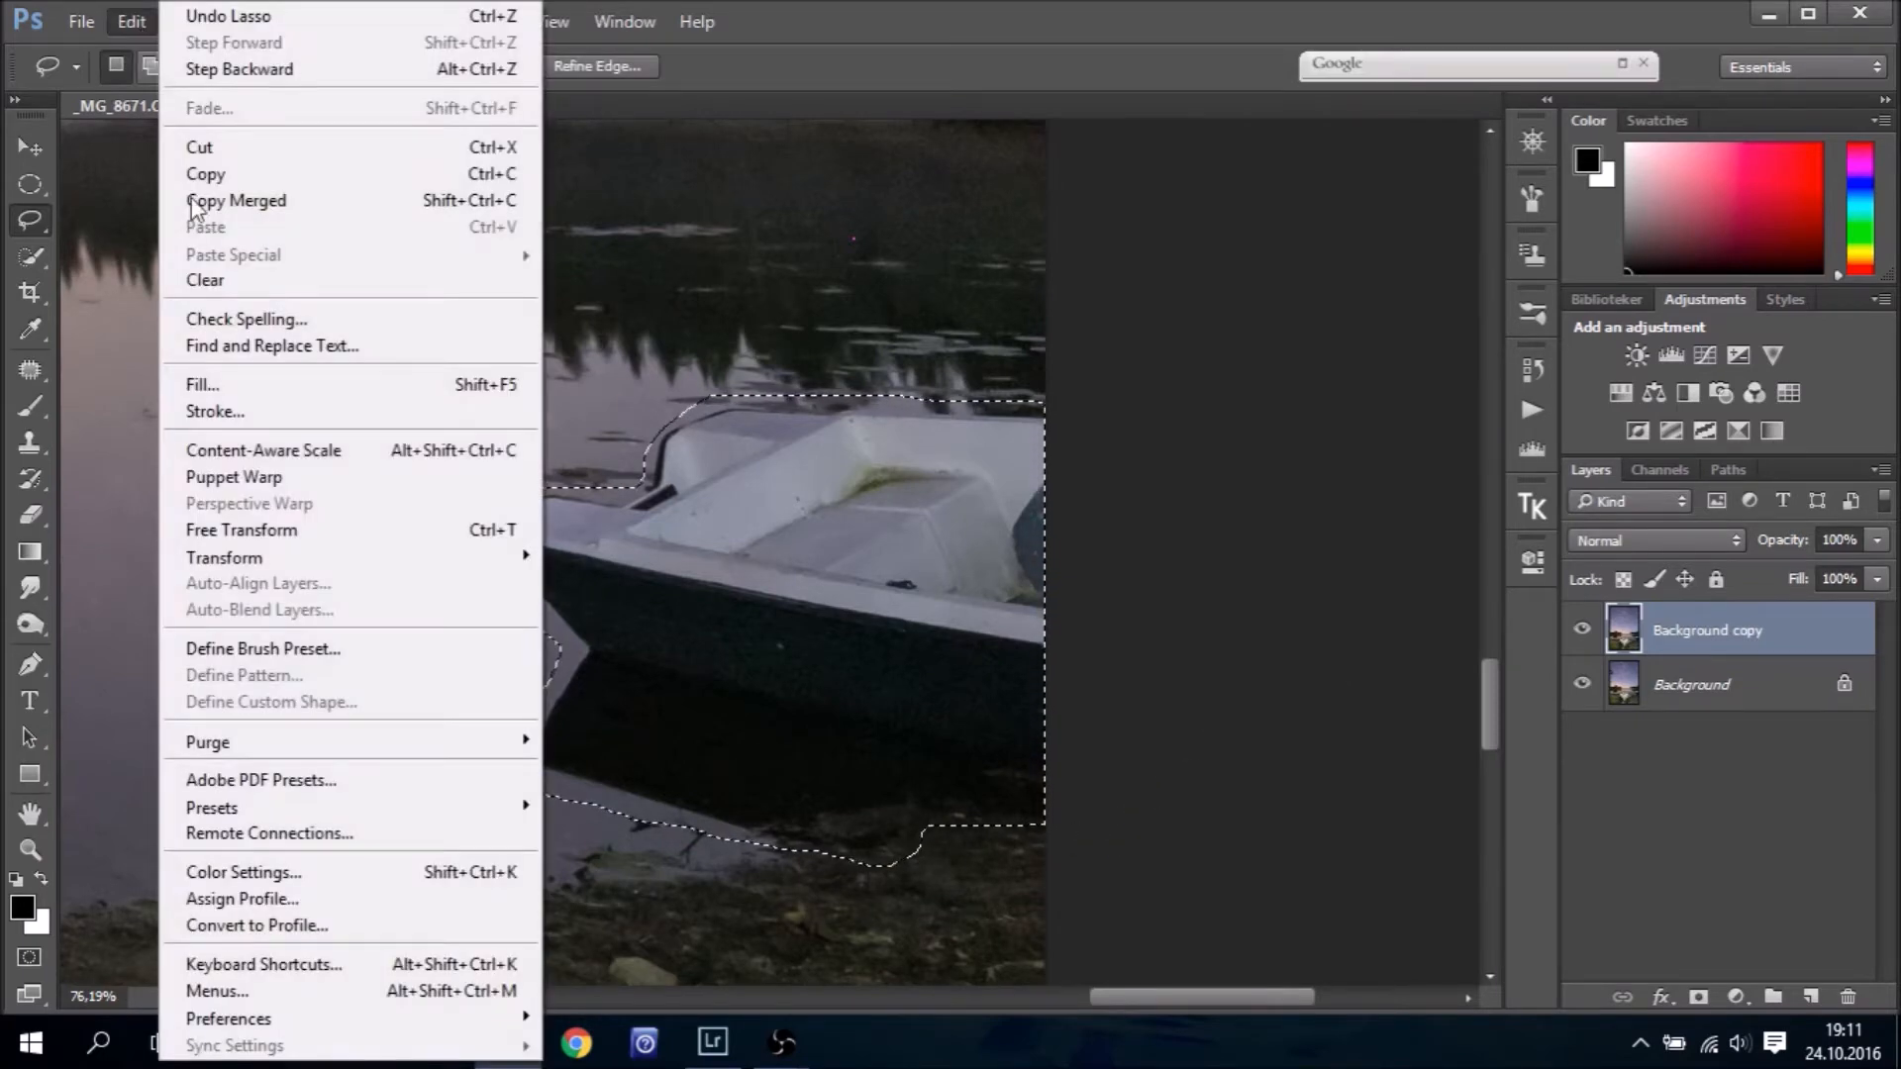
left_click(275, 388)
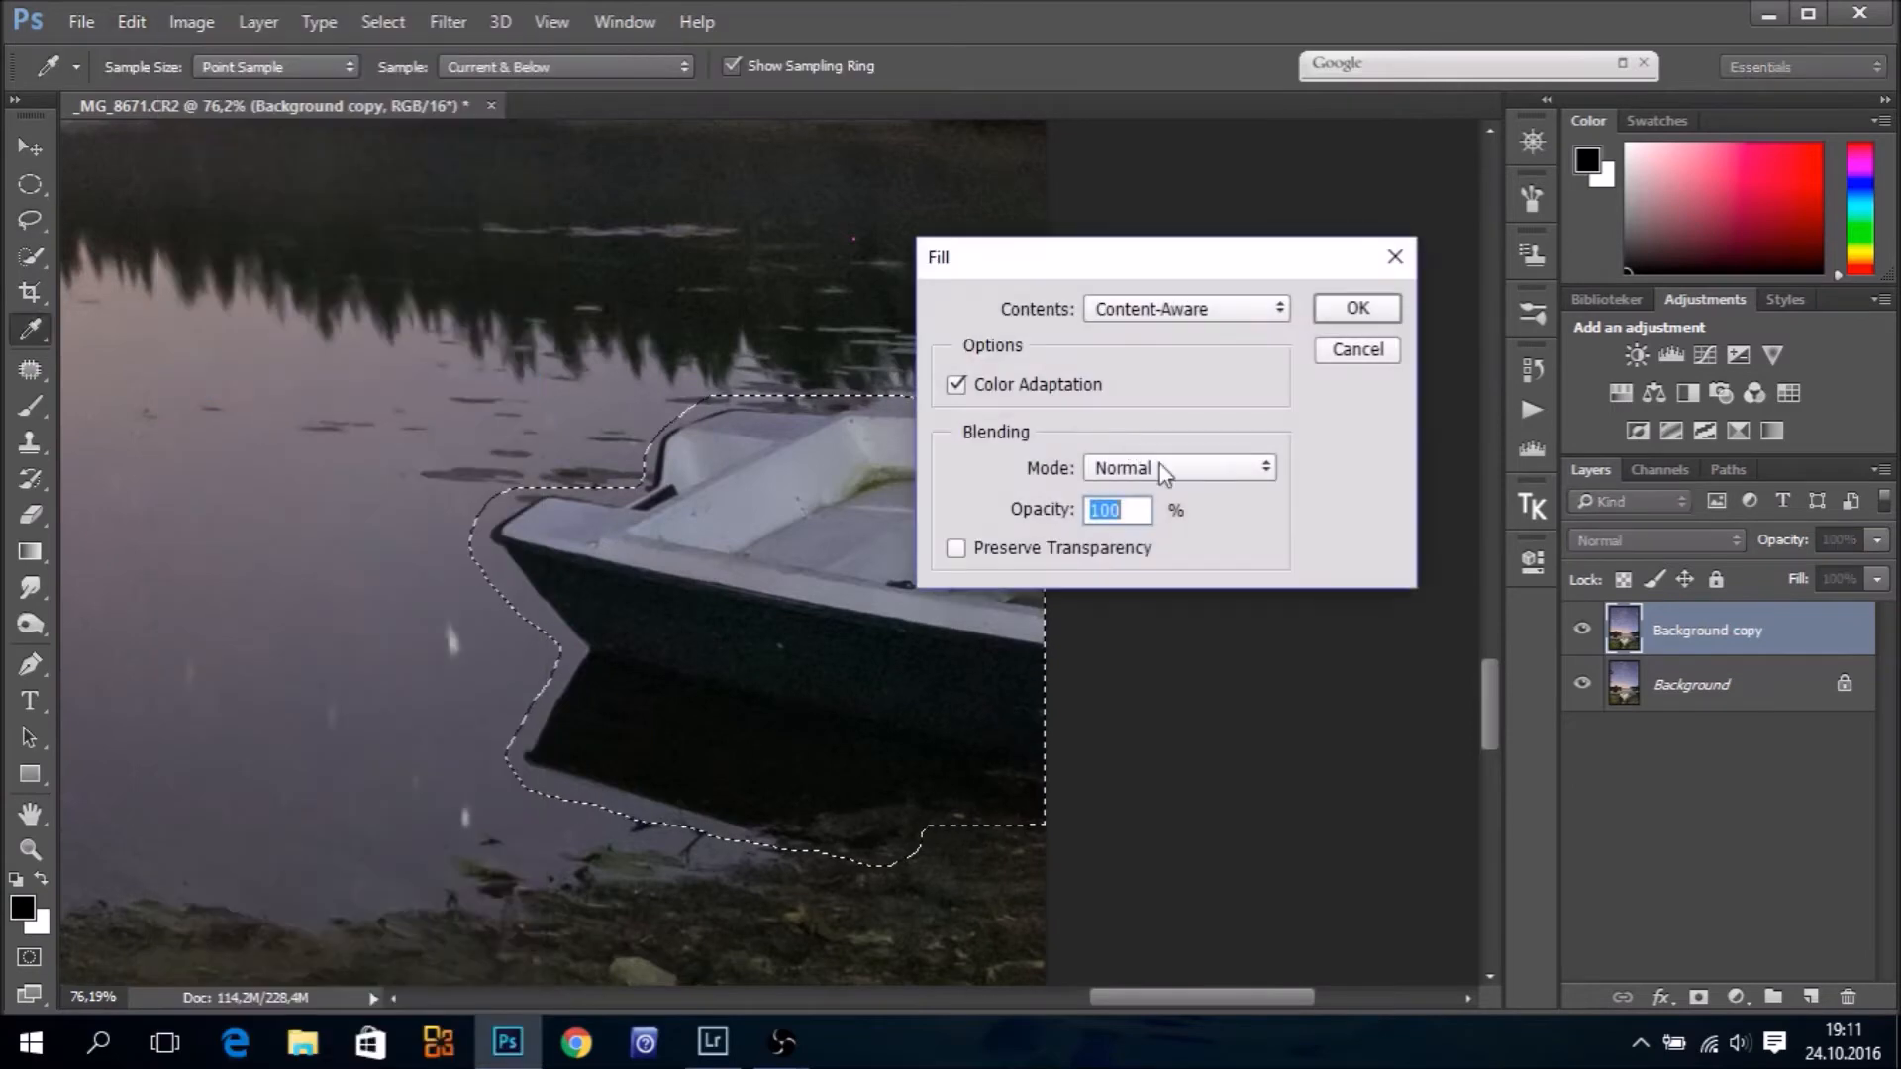
left_click(1353, 309)
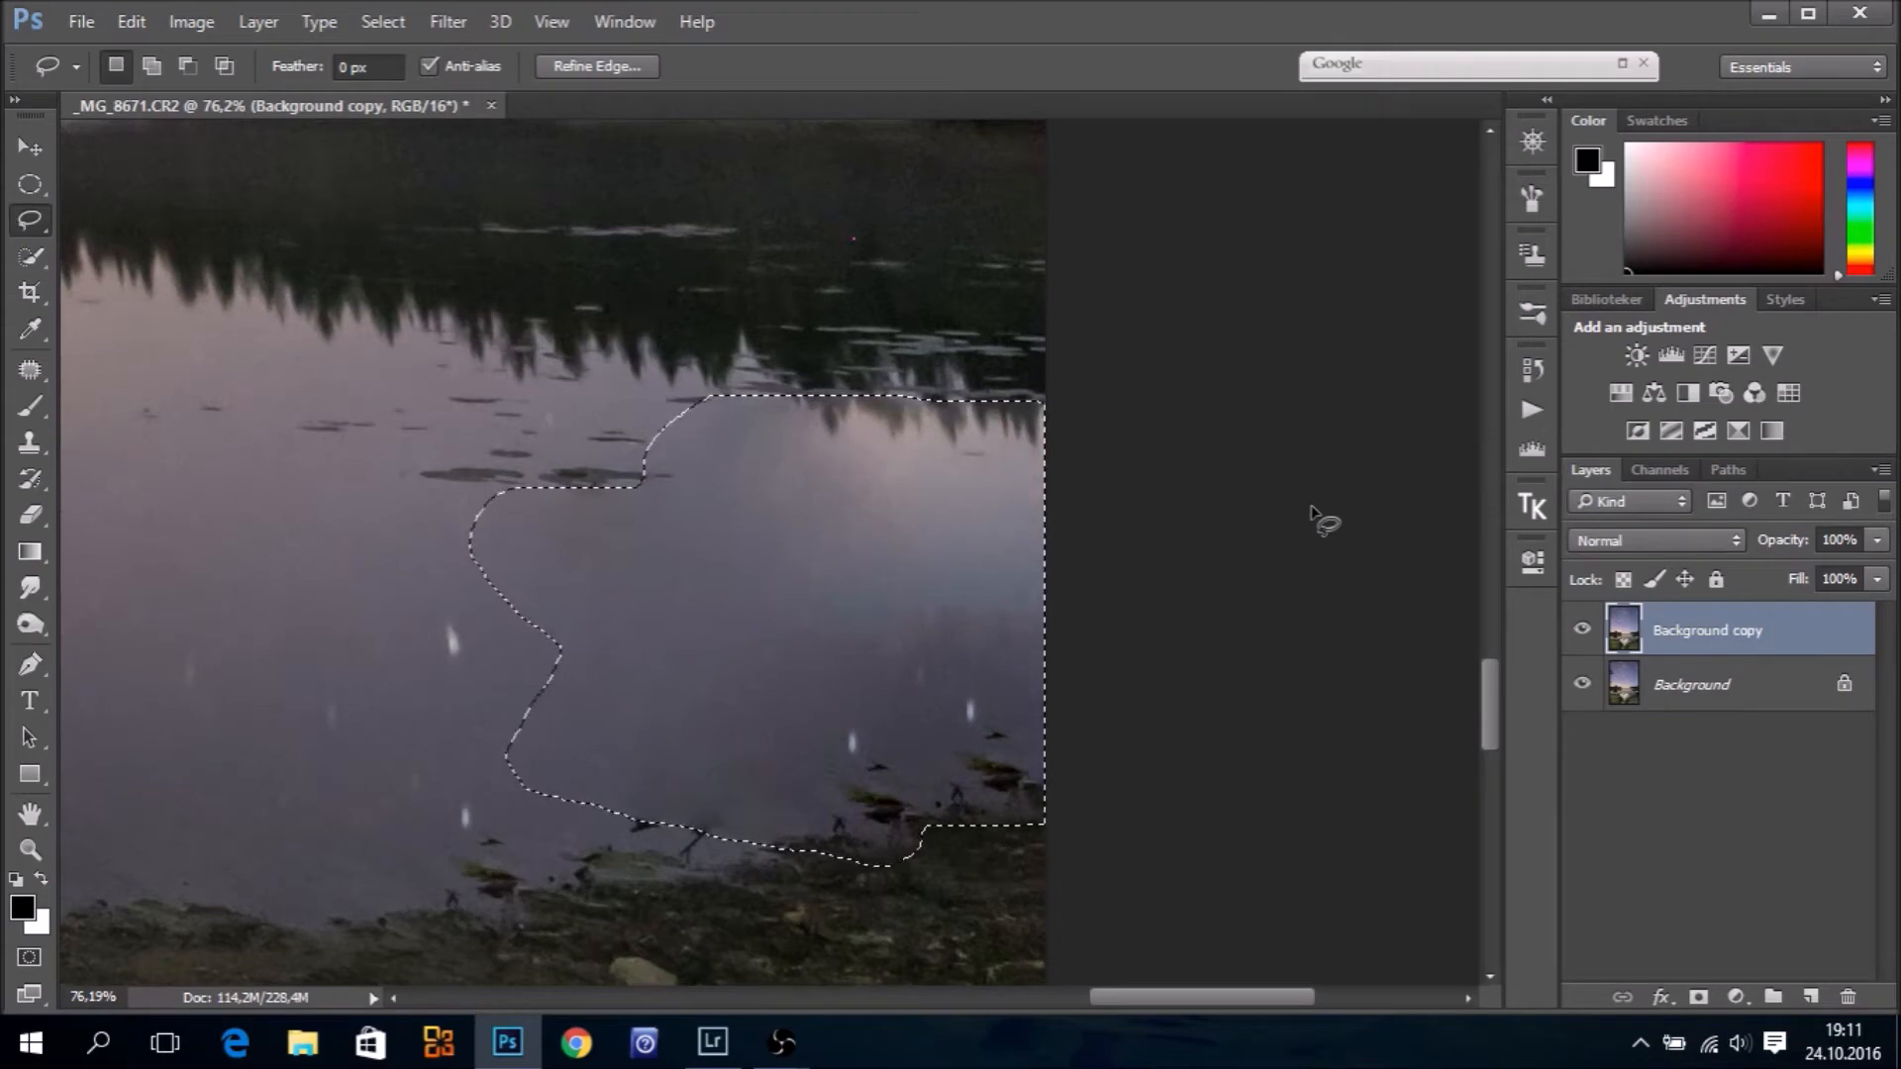
key("ctrl+d")
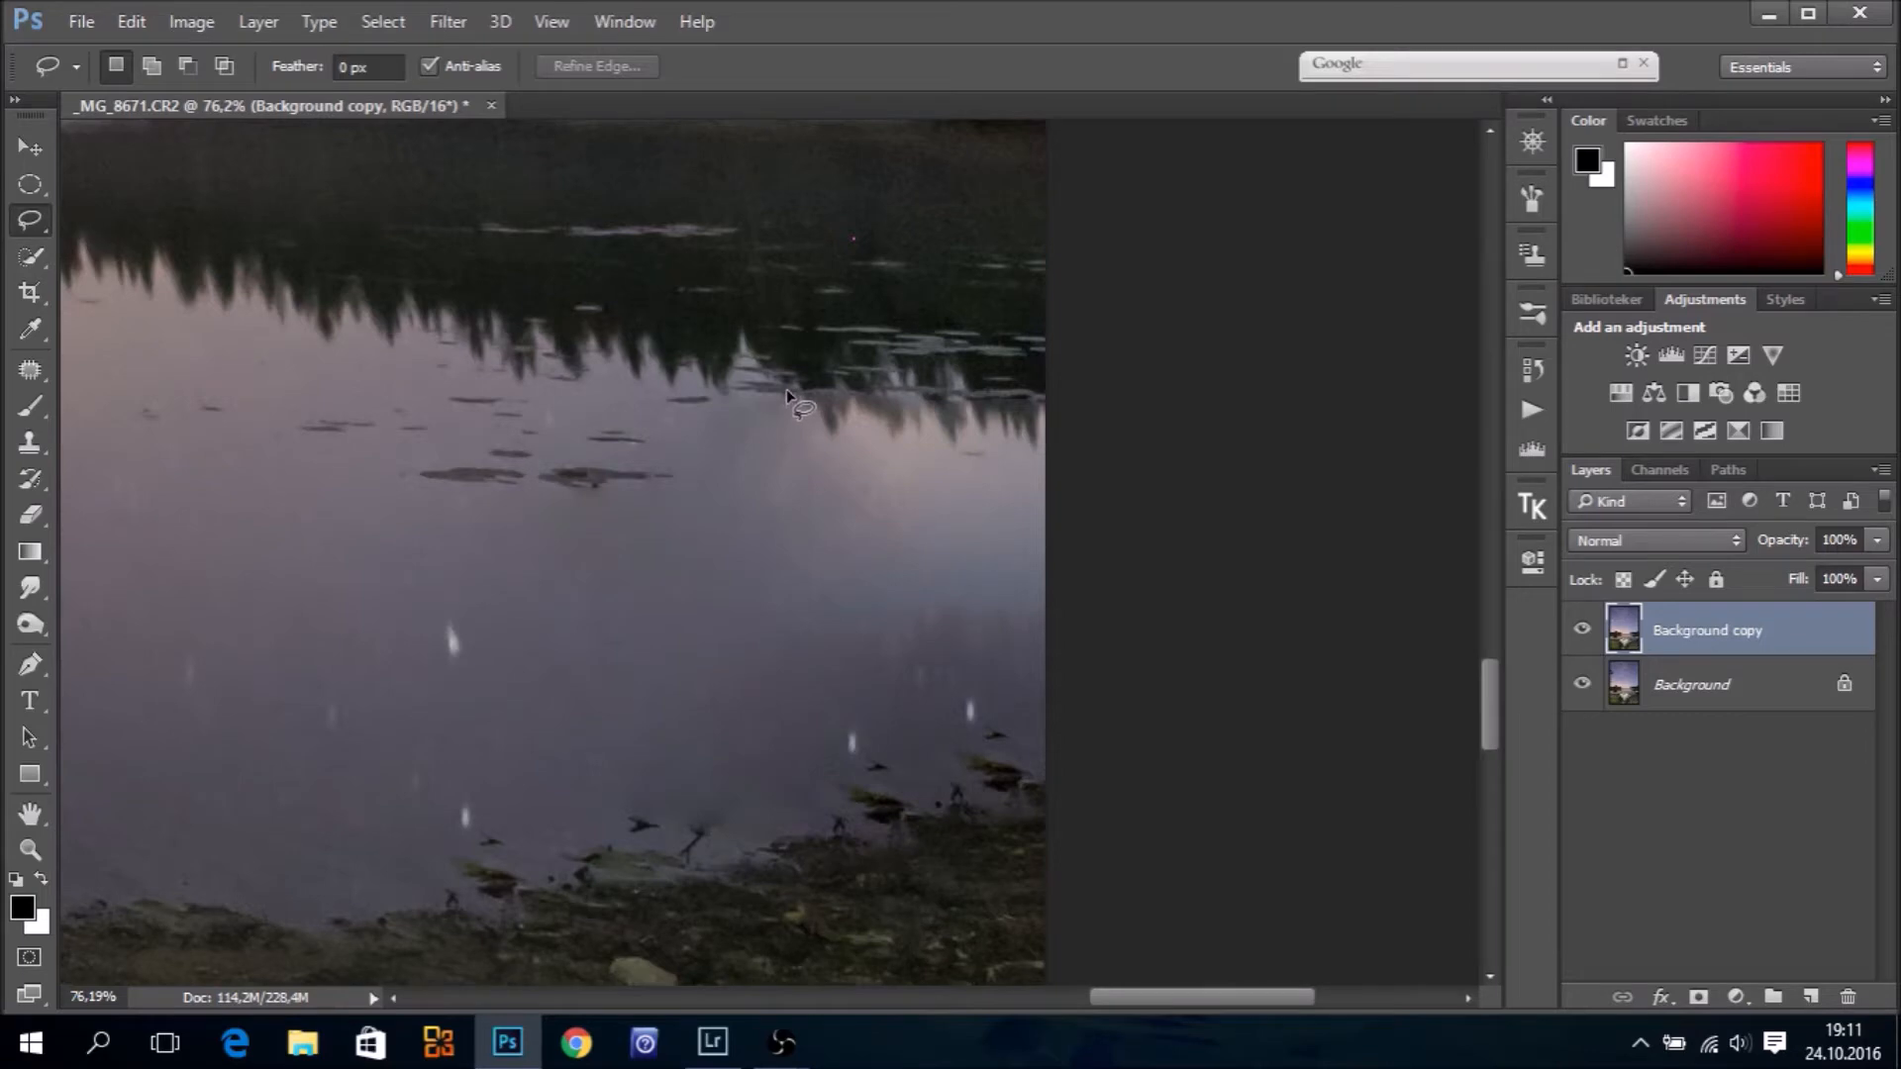
Lasso the bright patch of water left where the boat was, refill it with Content-Aware, and deselect
mouse_move(985, 642)
left_mouse_down()
mouse_move(1067, 596)
mouse_move(1046, 398)
left_mouse_up()
left_click_drag(797, 406, 784, 393)
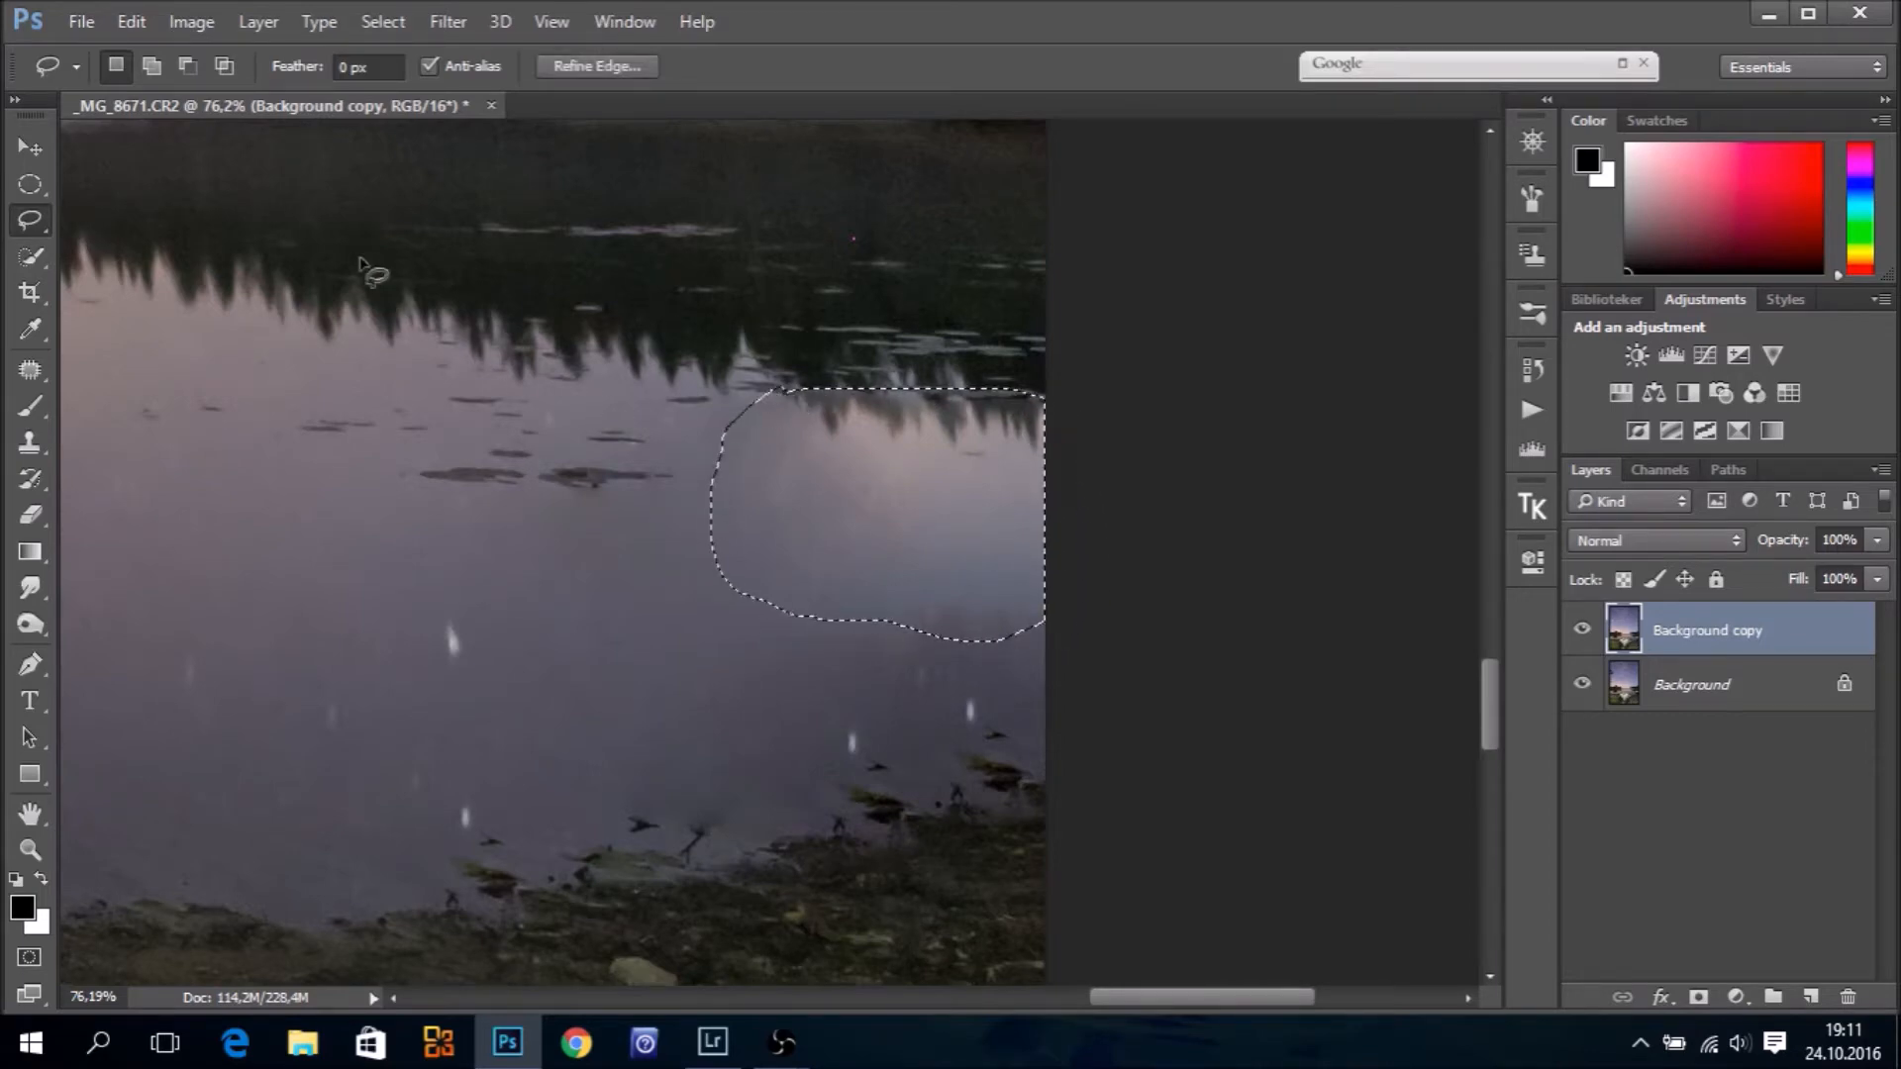
left_click(127, 22)
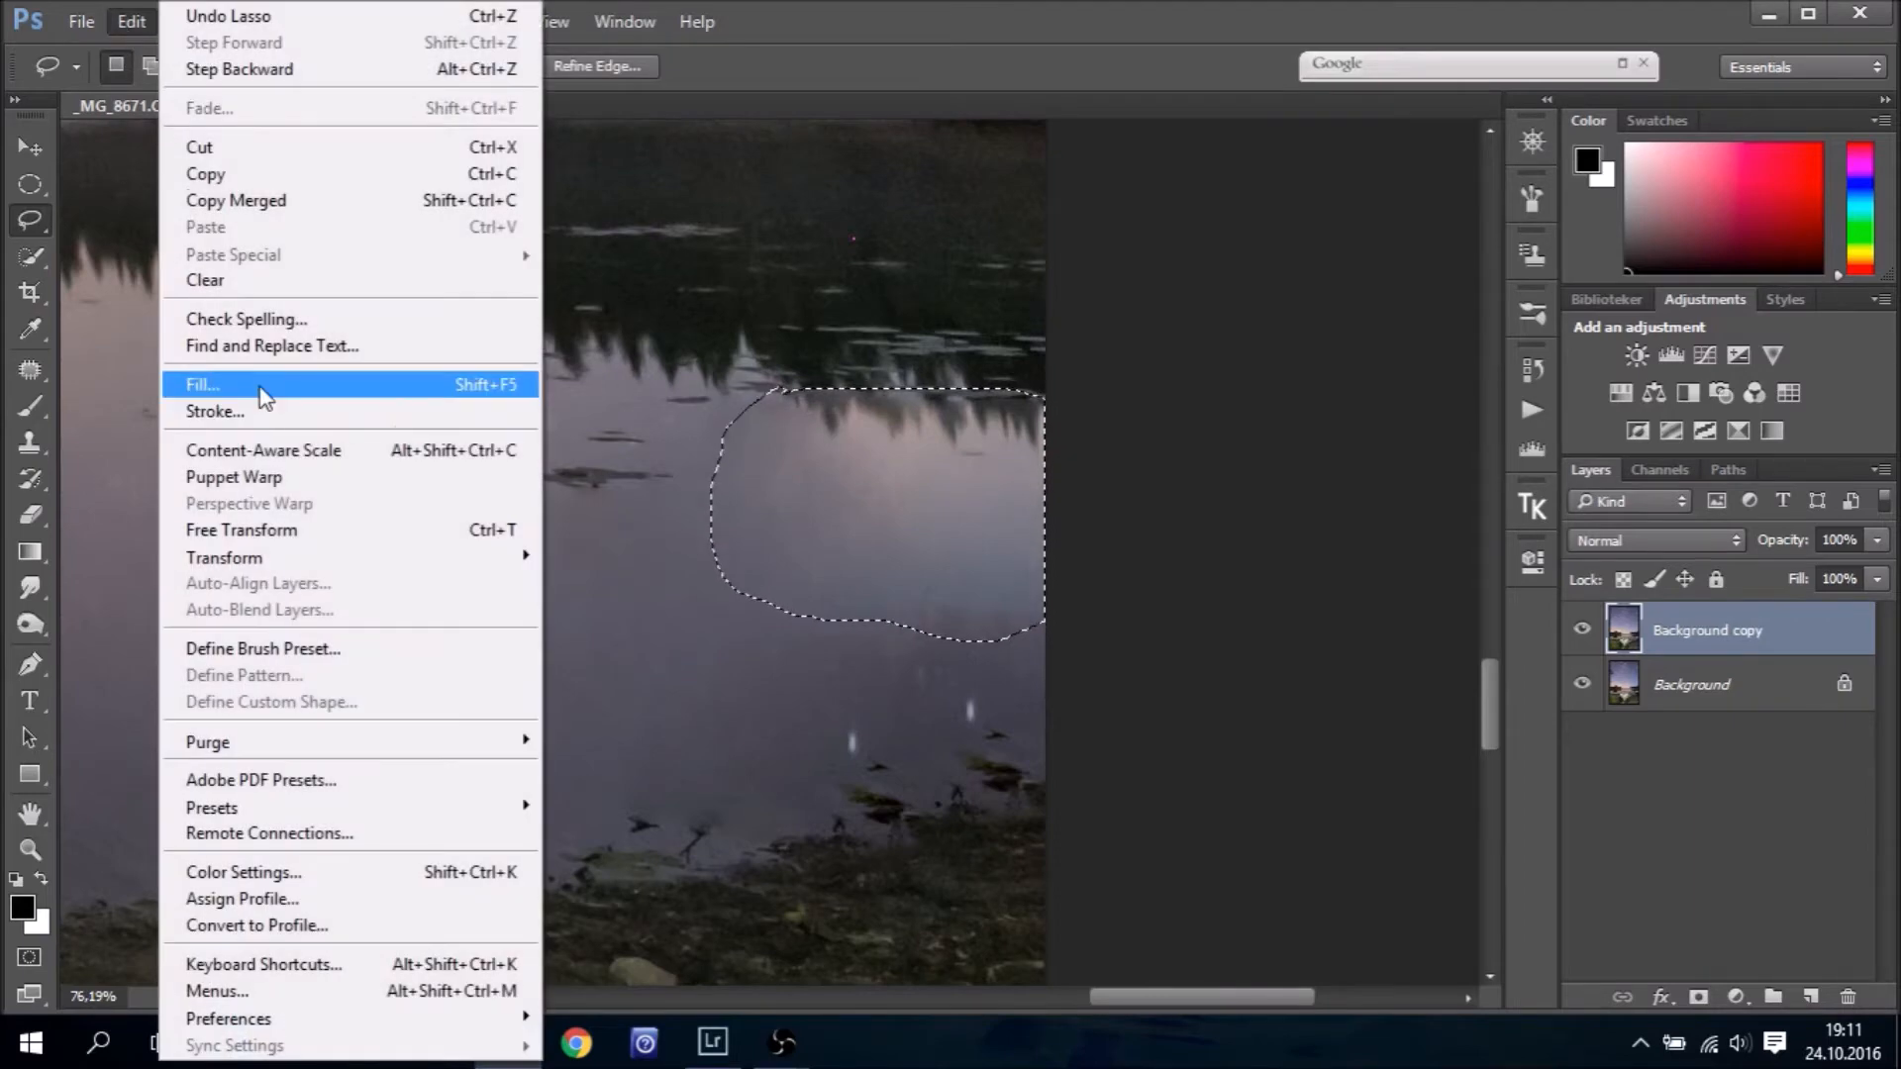
left_click(250, 384)
left_click(1346, 309)
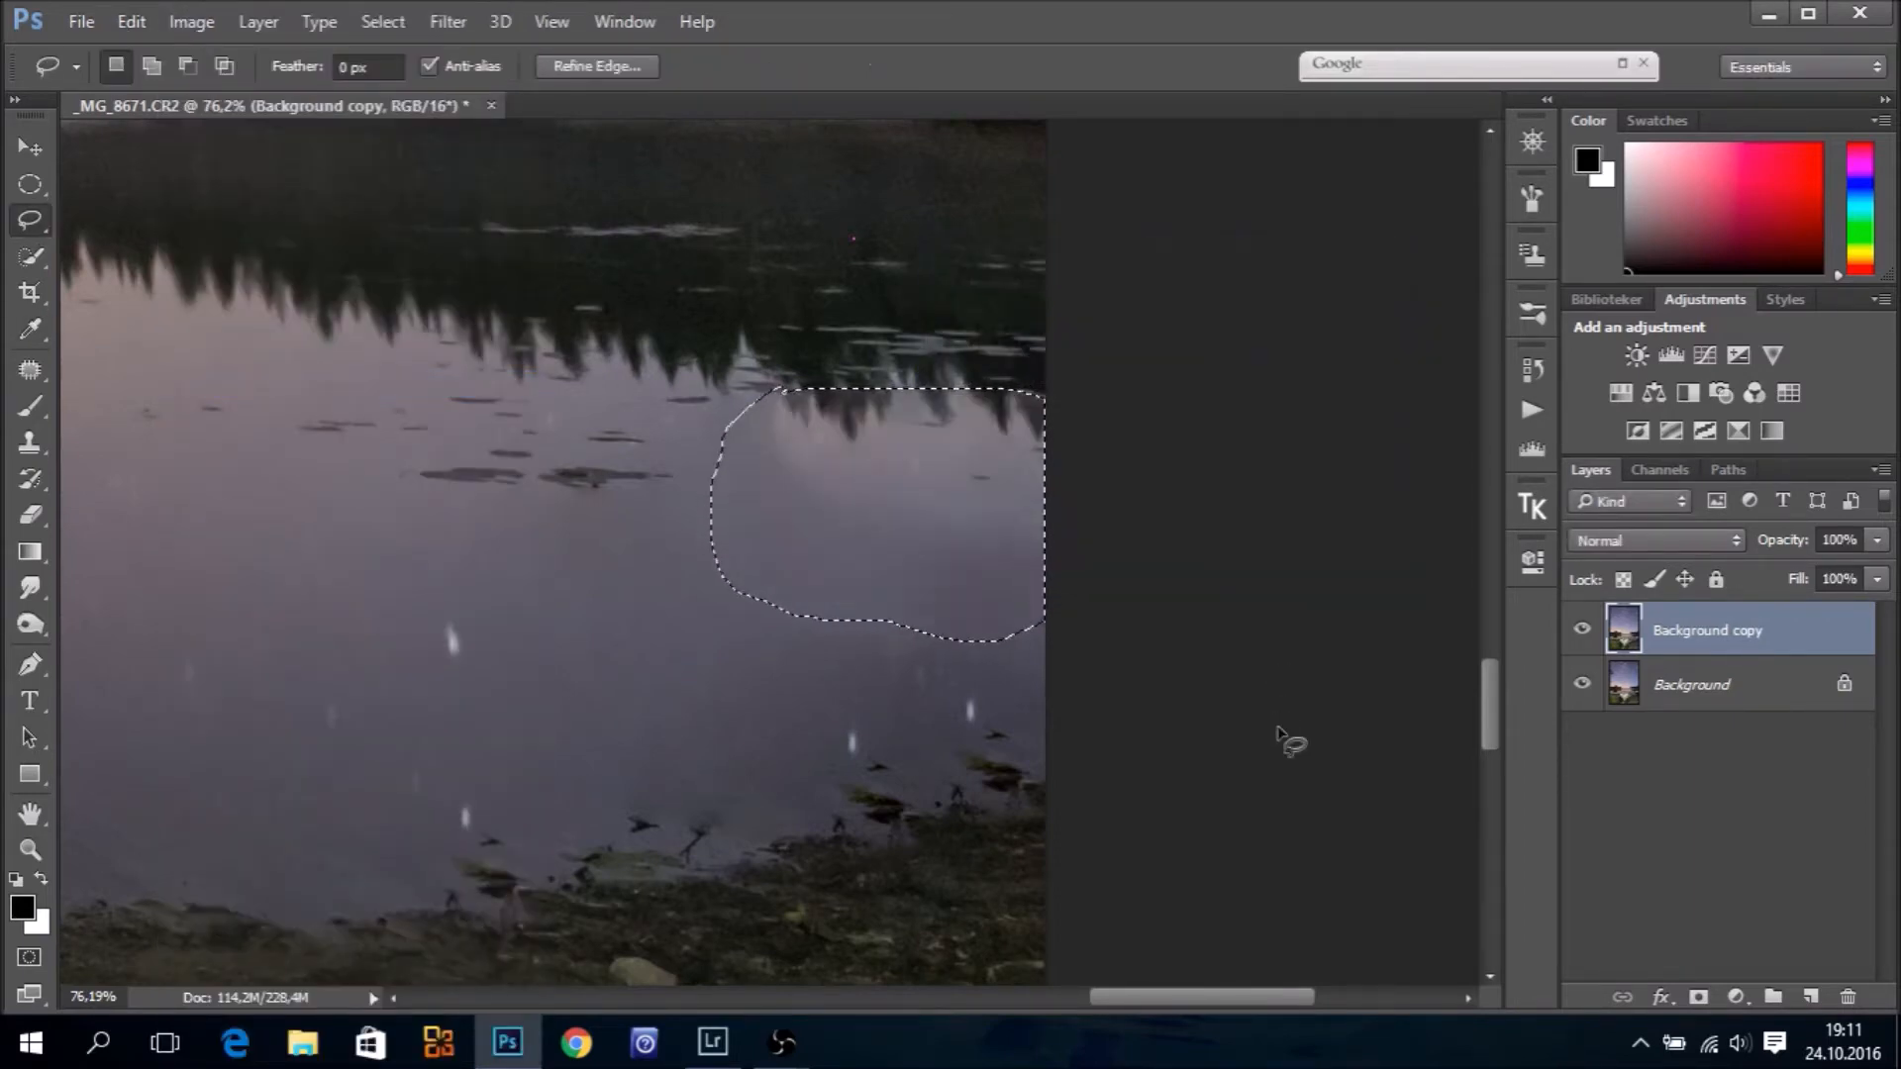
key("ctrl+d")
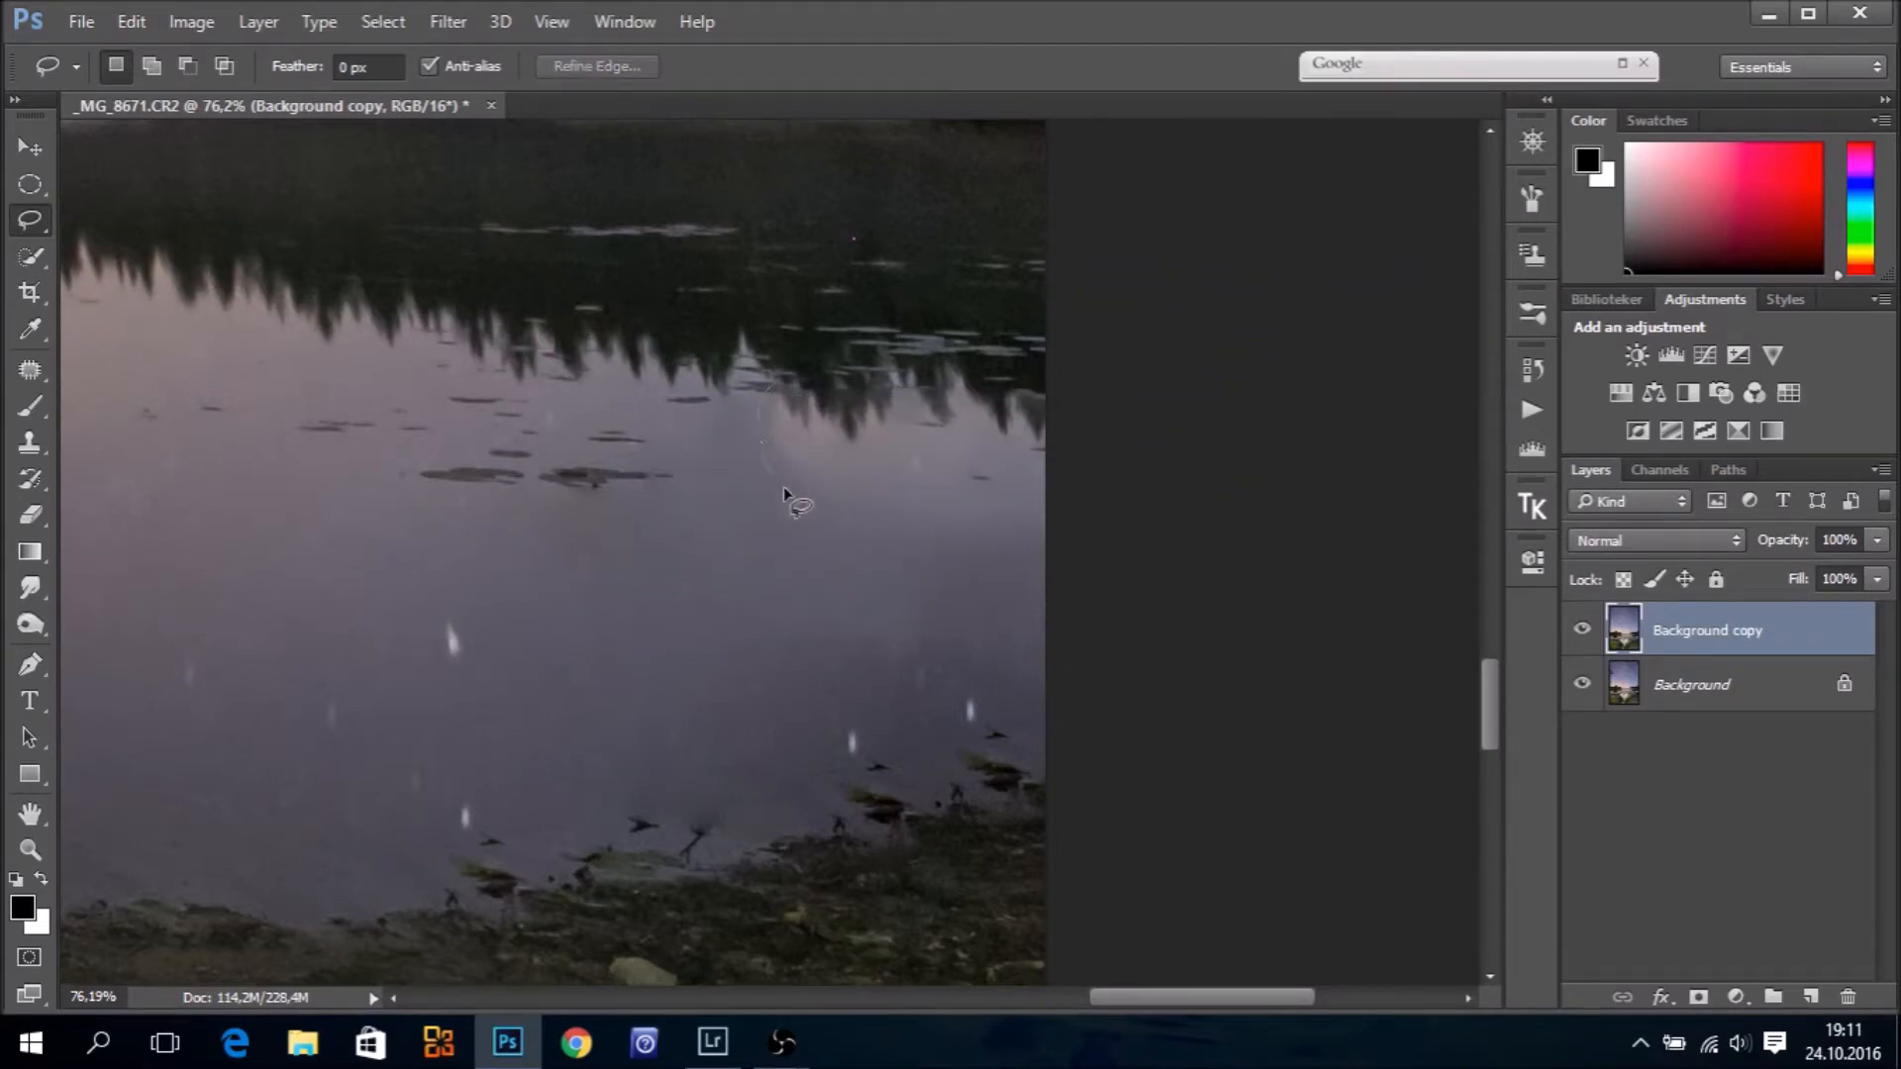
Refill a smaller area along the tree reflections at the right edge with Content-Aware and clear the selection
mouse_move(953, 536)
left_mouse_down()
mouse_move(1034, 531)
mouse_move(1047, 474)
left_mouse_up()
left_click_drag(1052, 388, 774, 384)
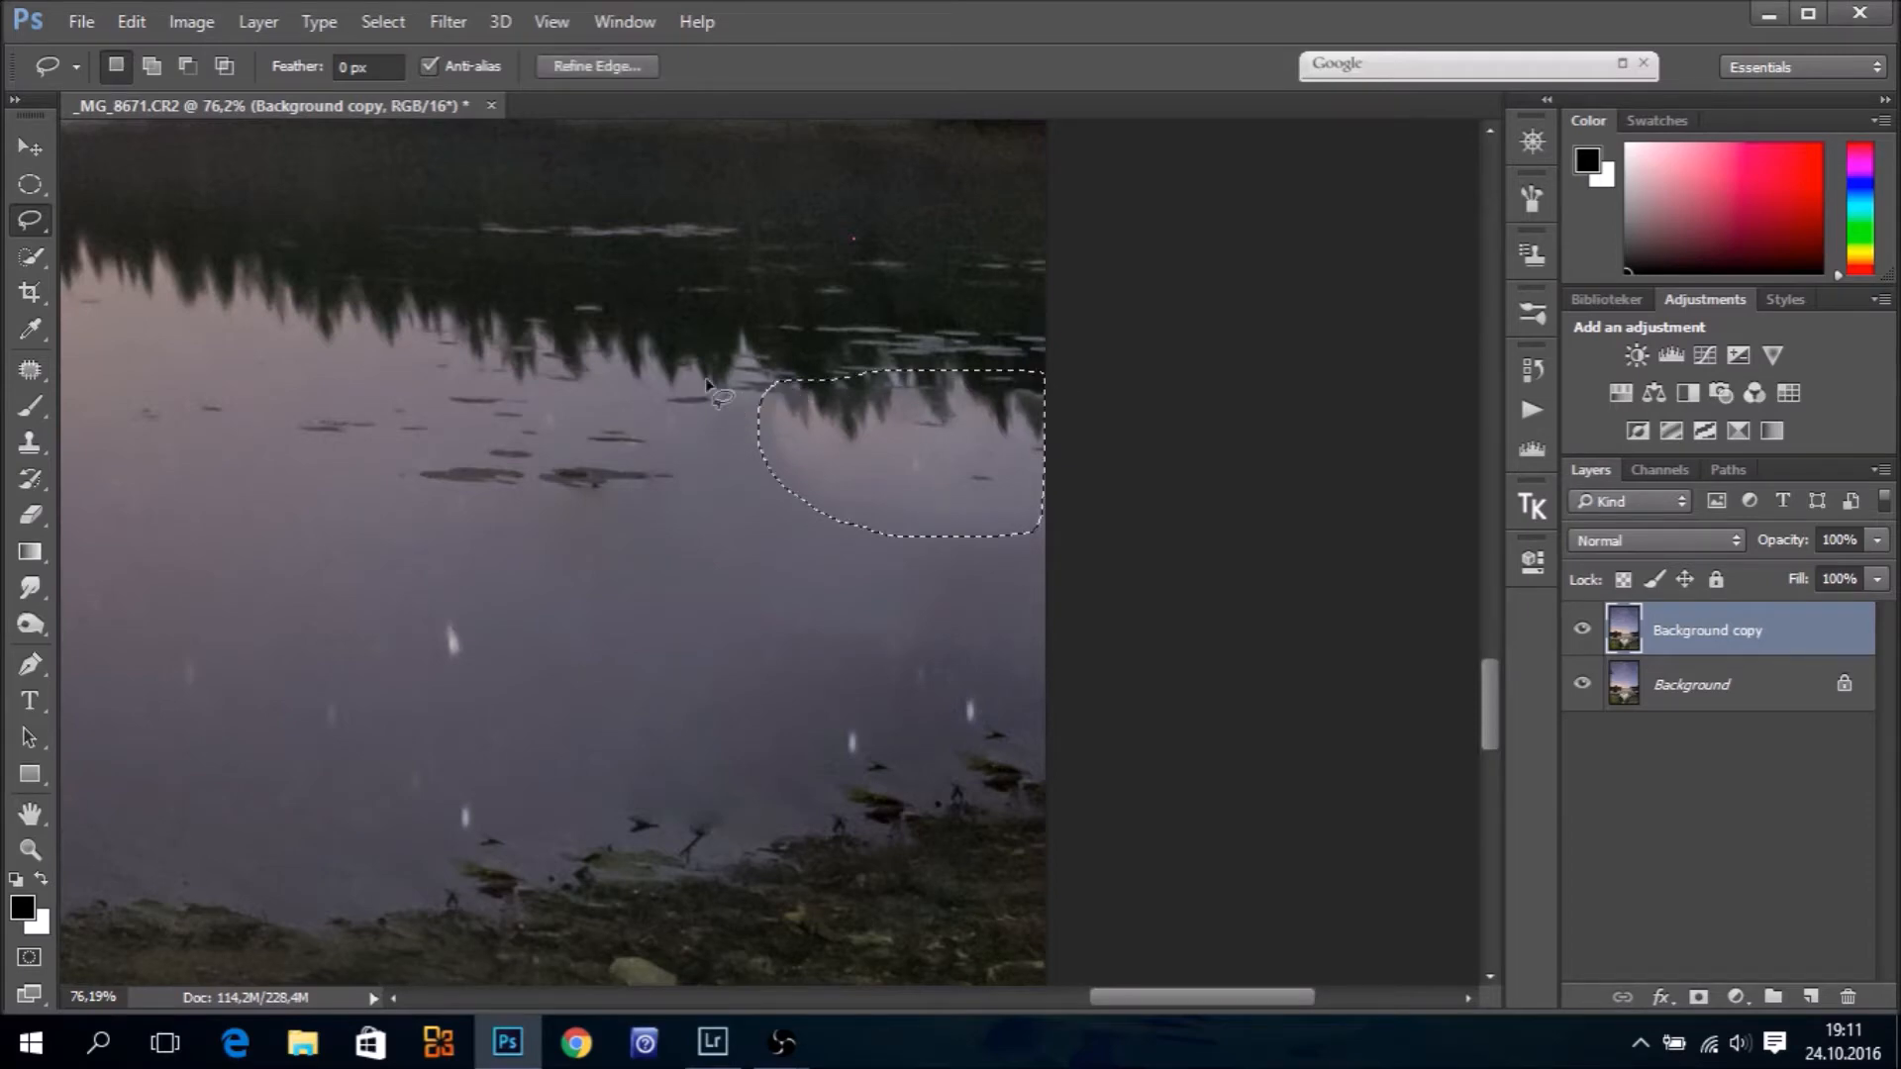
left_click(138, 21)
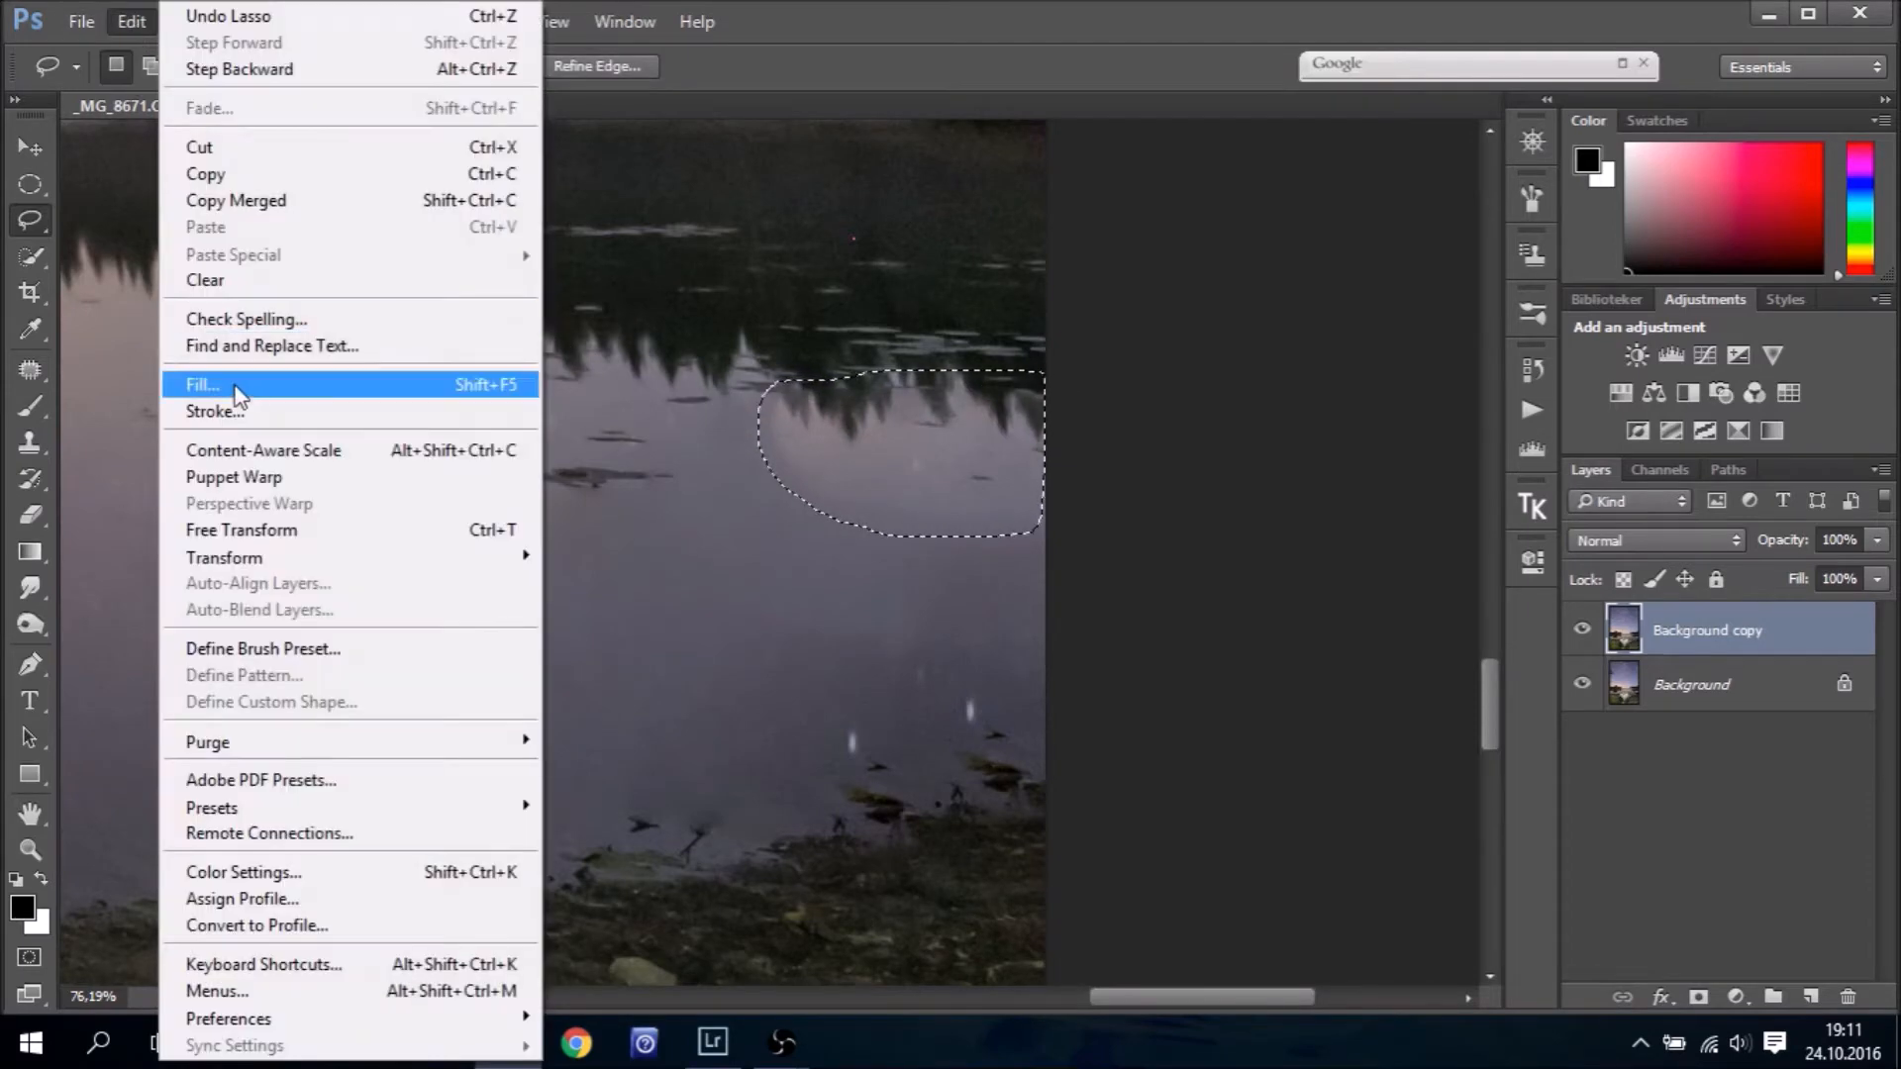
left_click(243, 386)
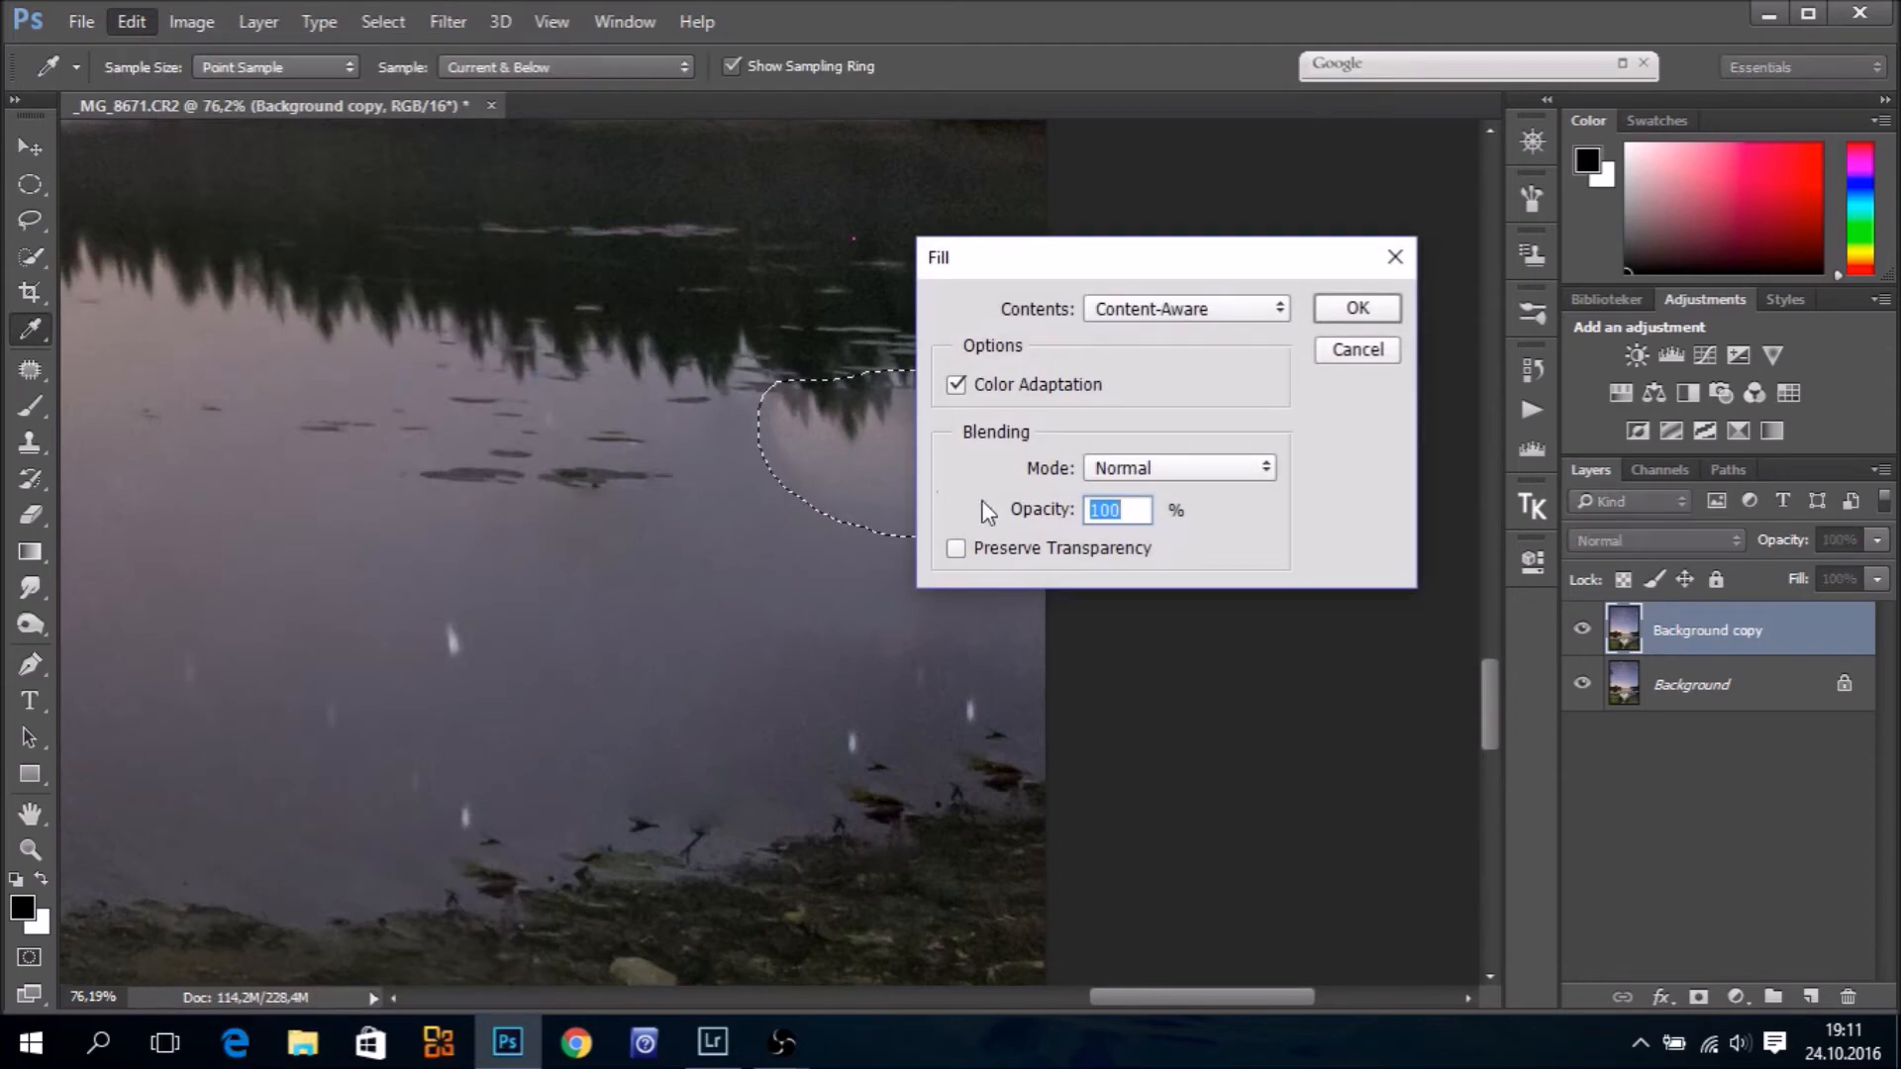
left_click(1357, 308)
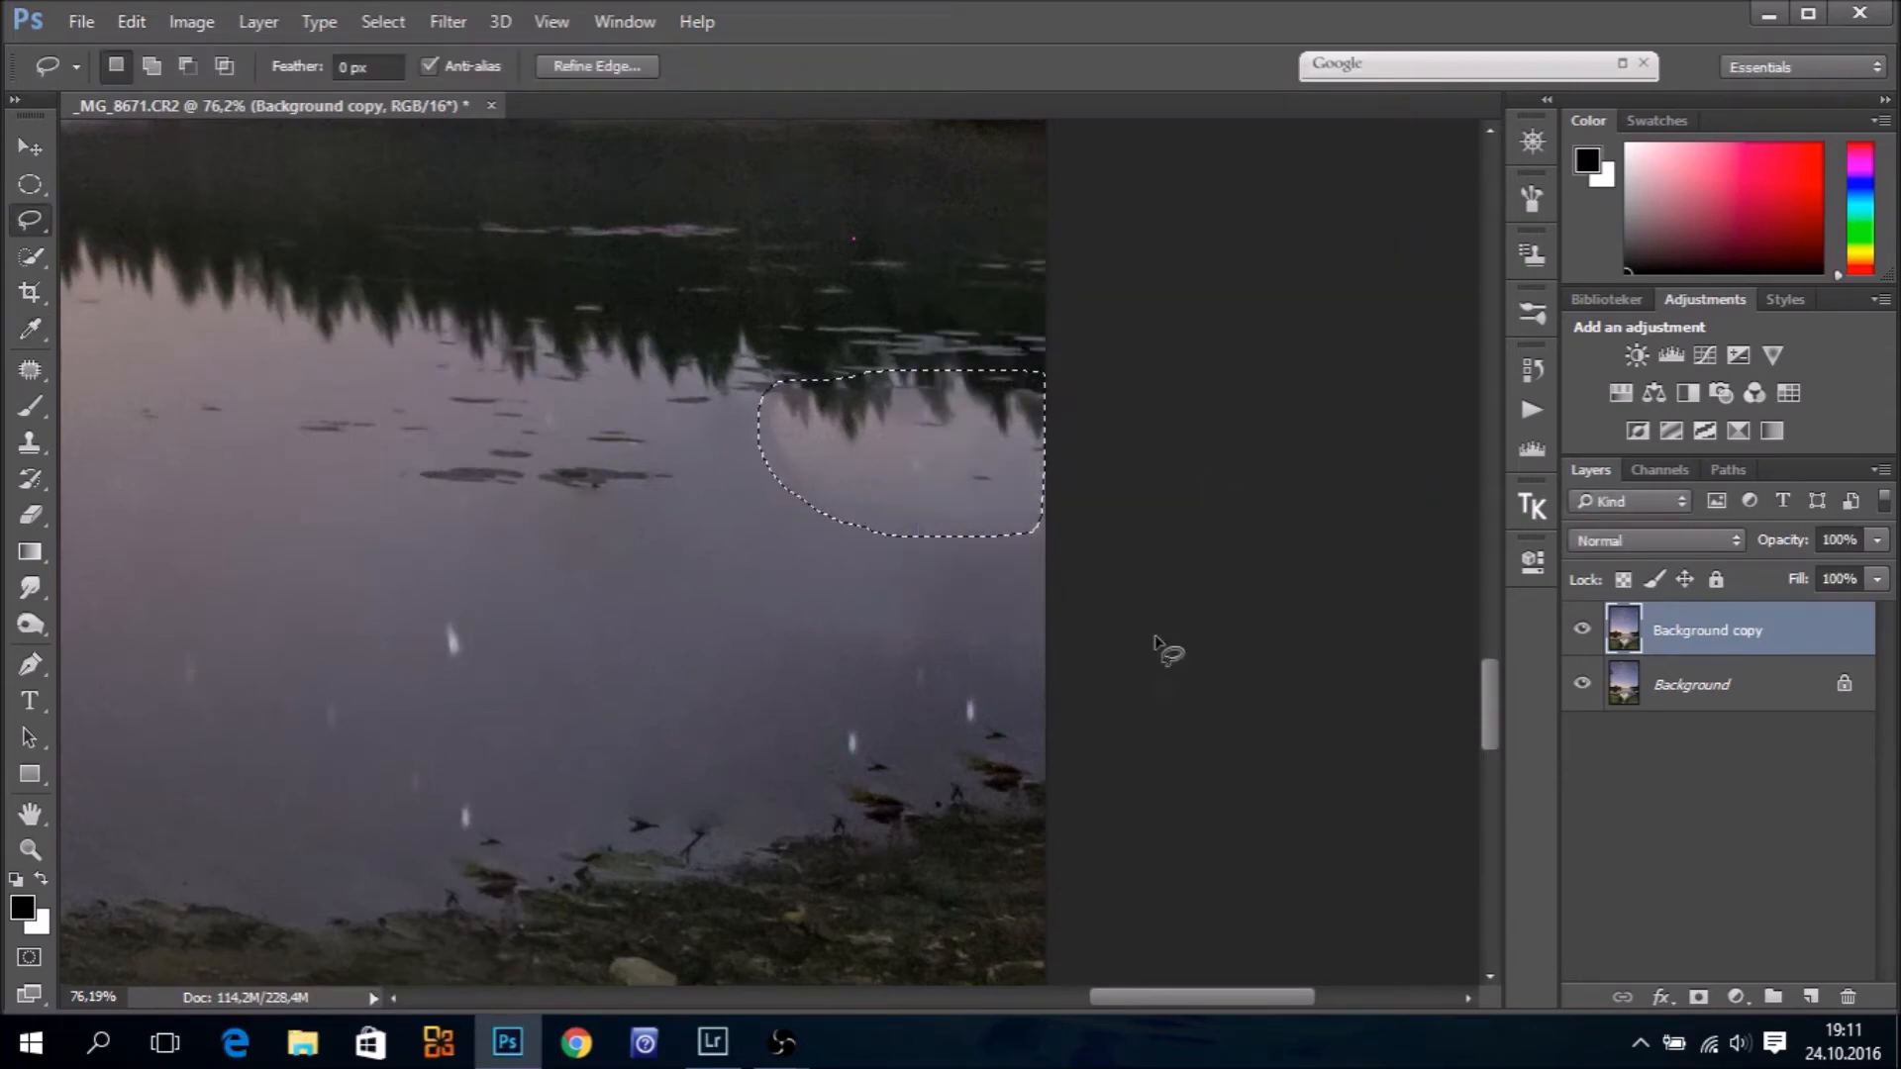
key("ctrl+d")
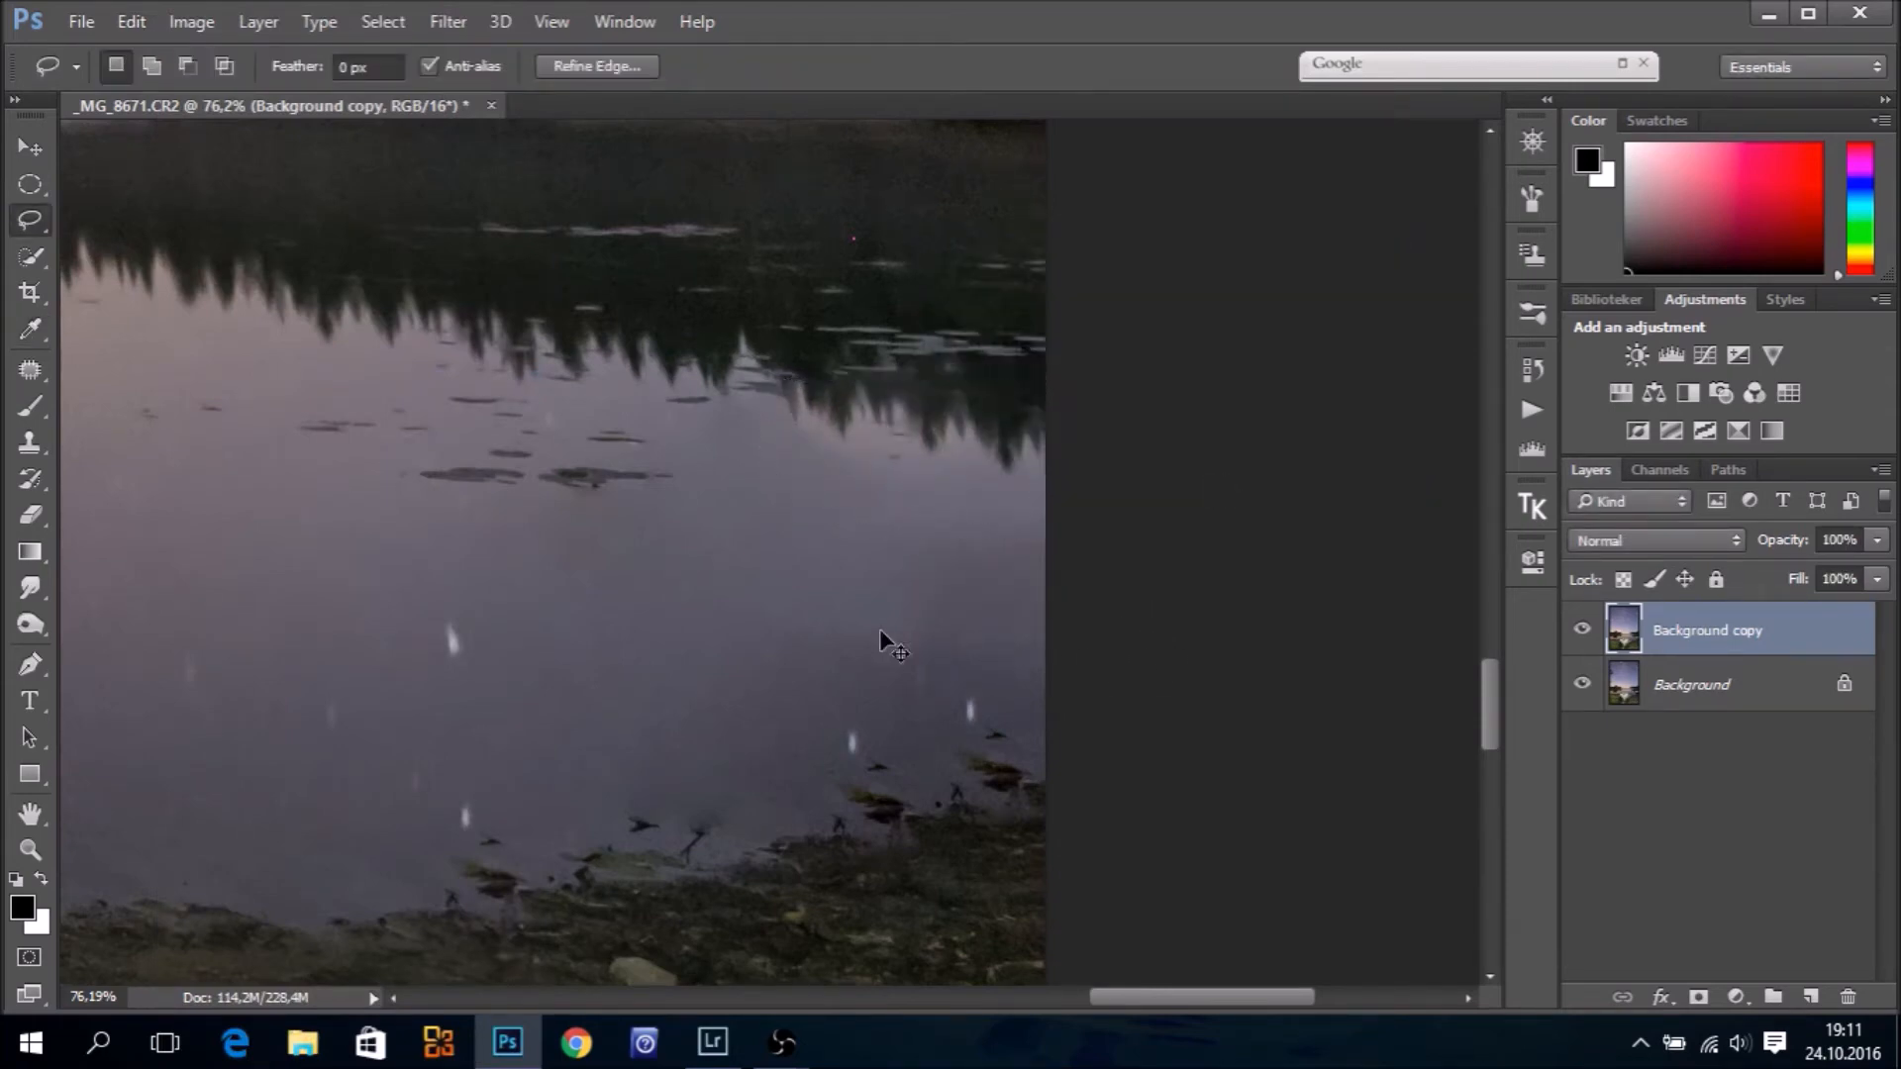
Try to clone over the uneven water below the tree reflections with a 51 px stamp at 42% flow
left_click(39, 453)
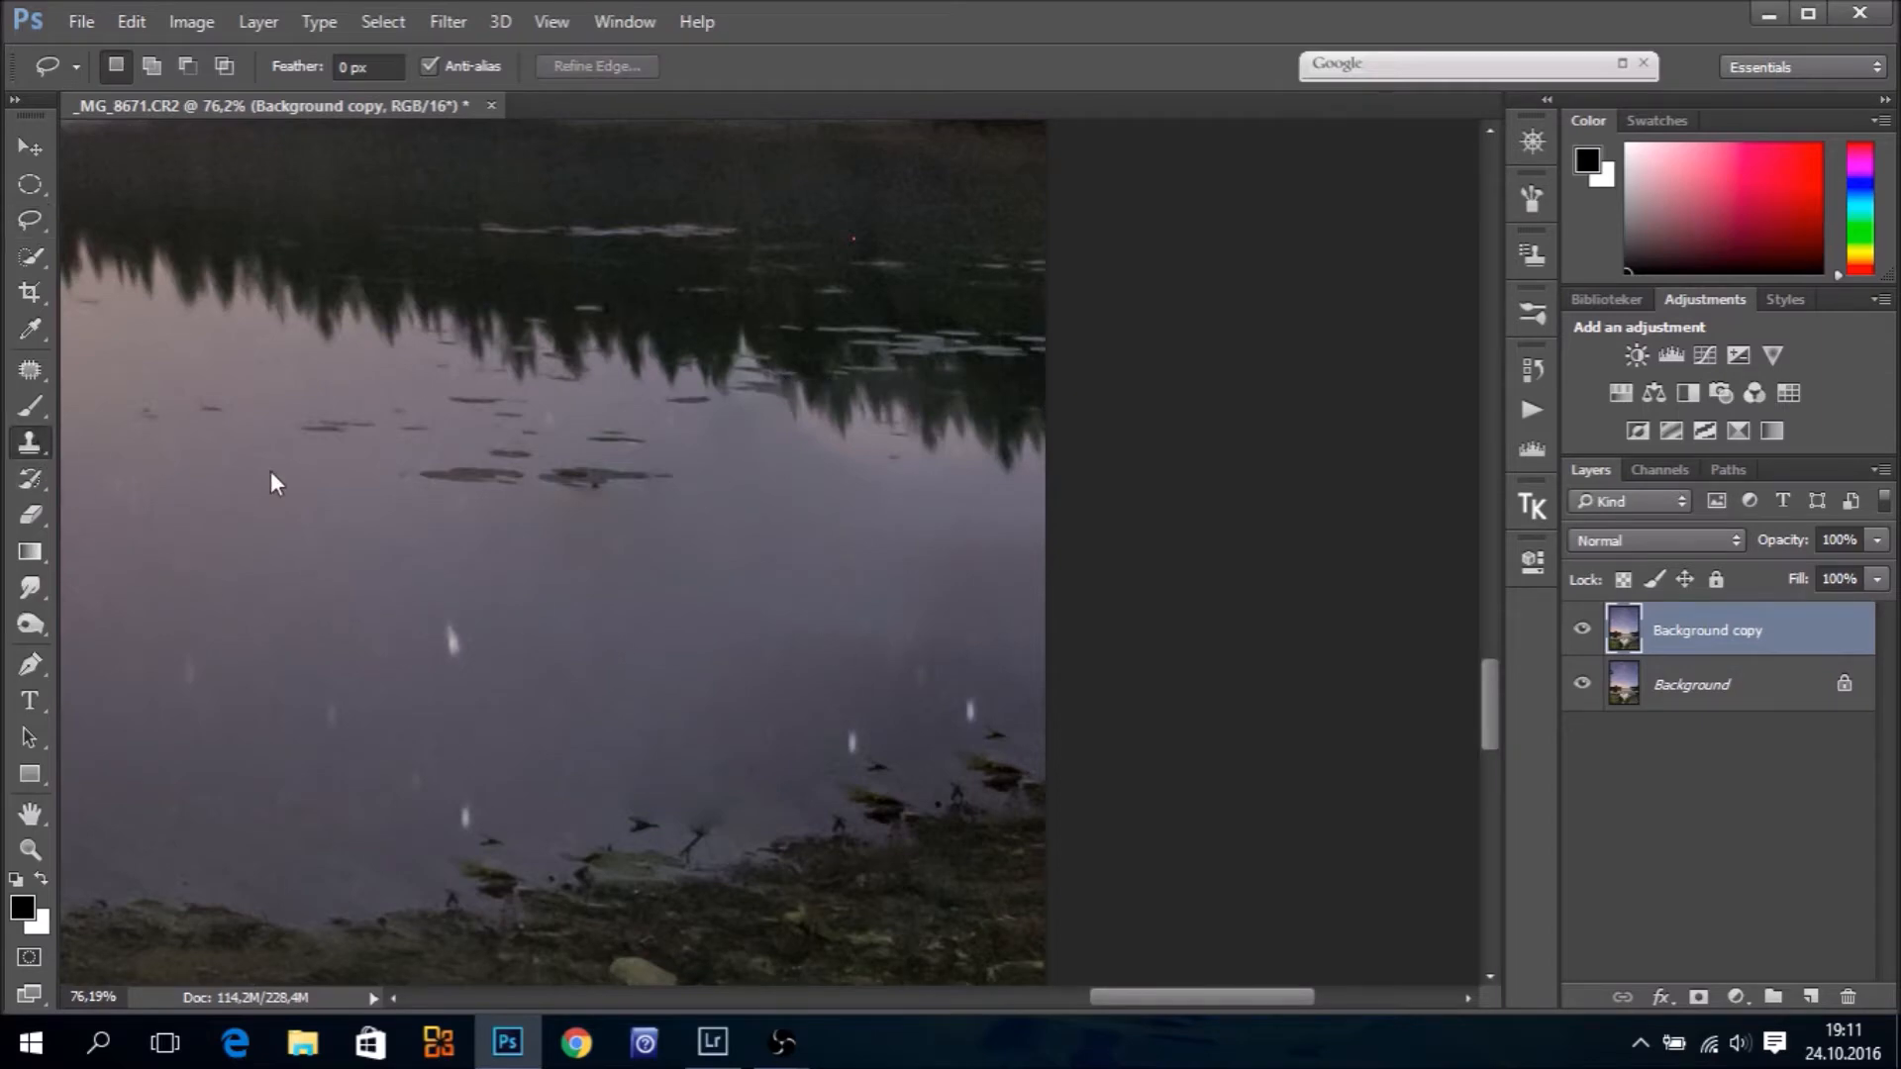
left_click_drag(772, 555, 810, 555)
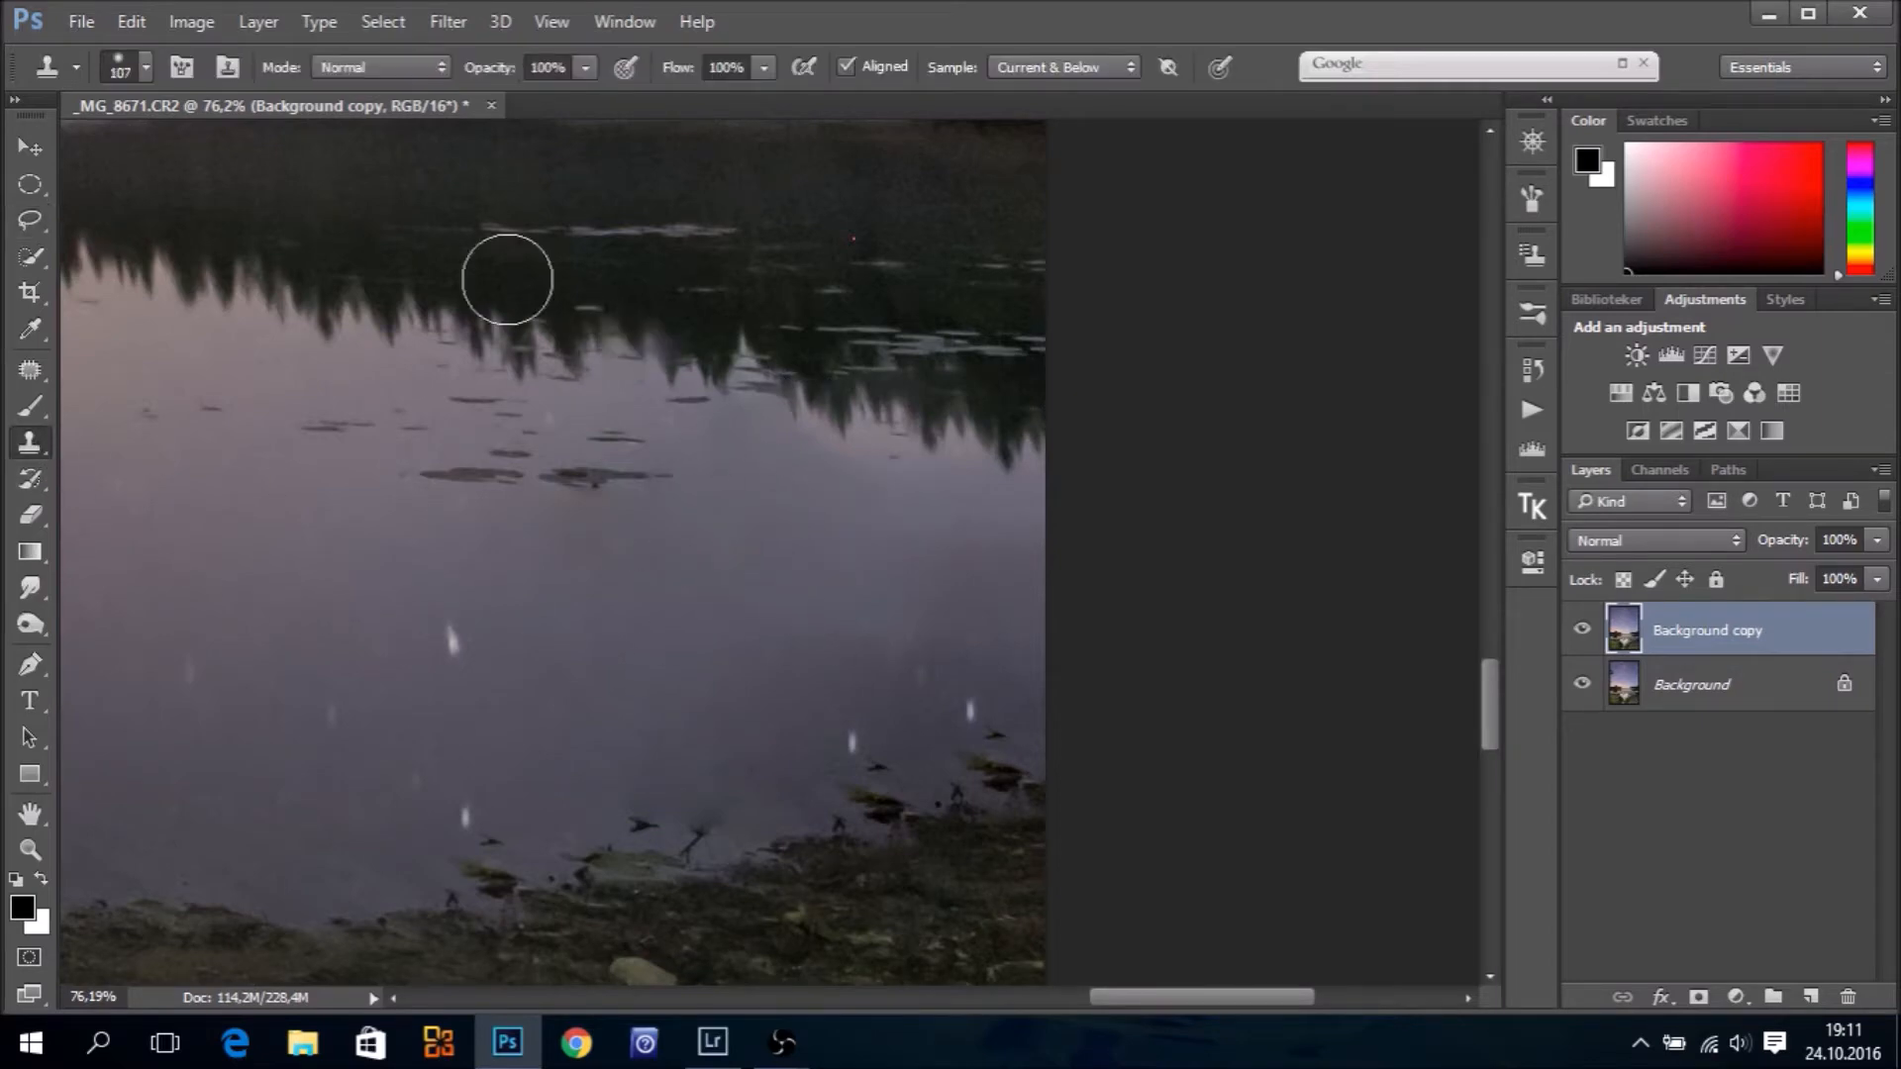
left_click_drag(686, 69, 613, 77)
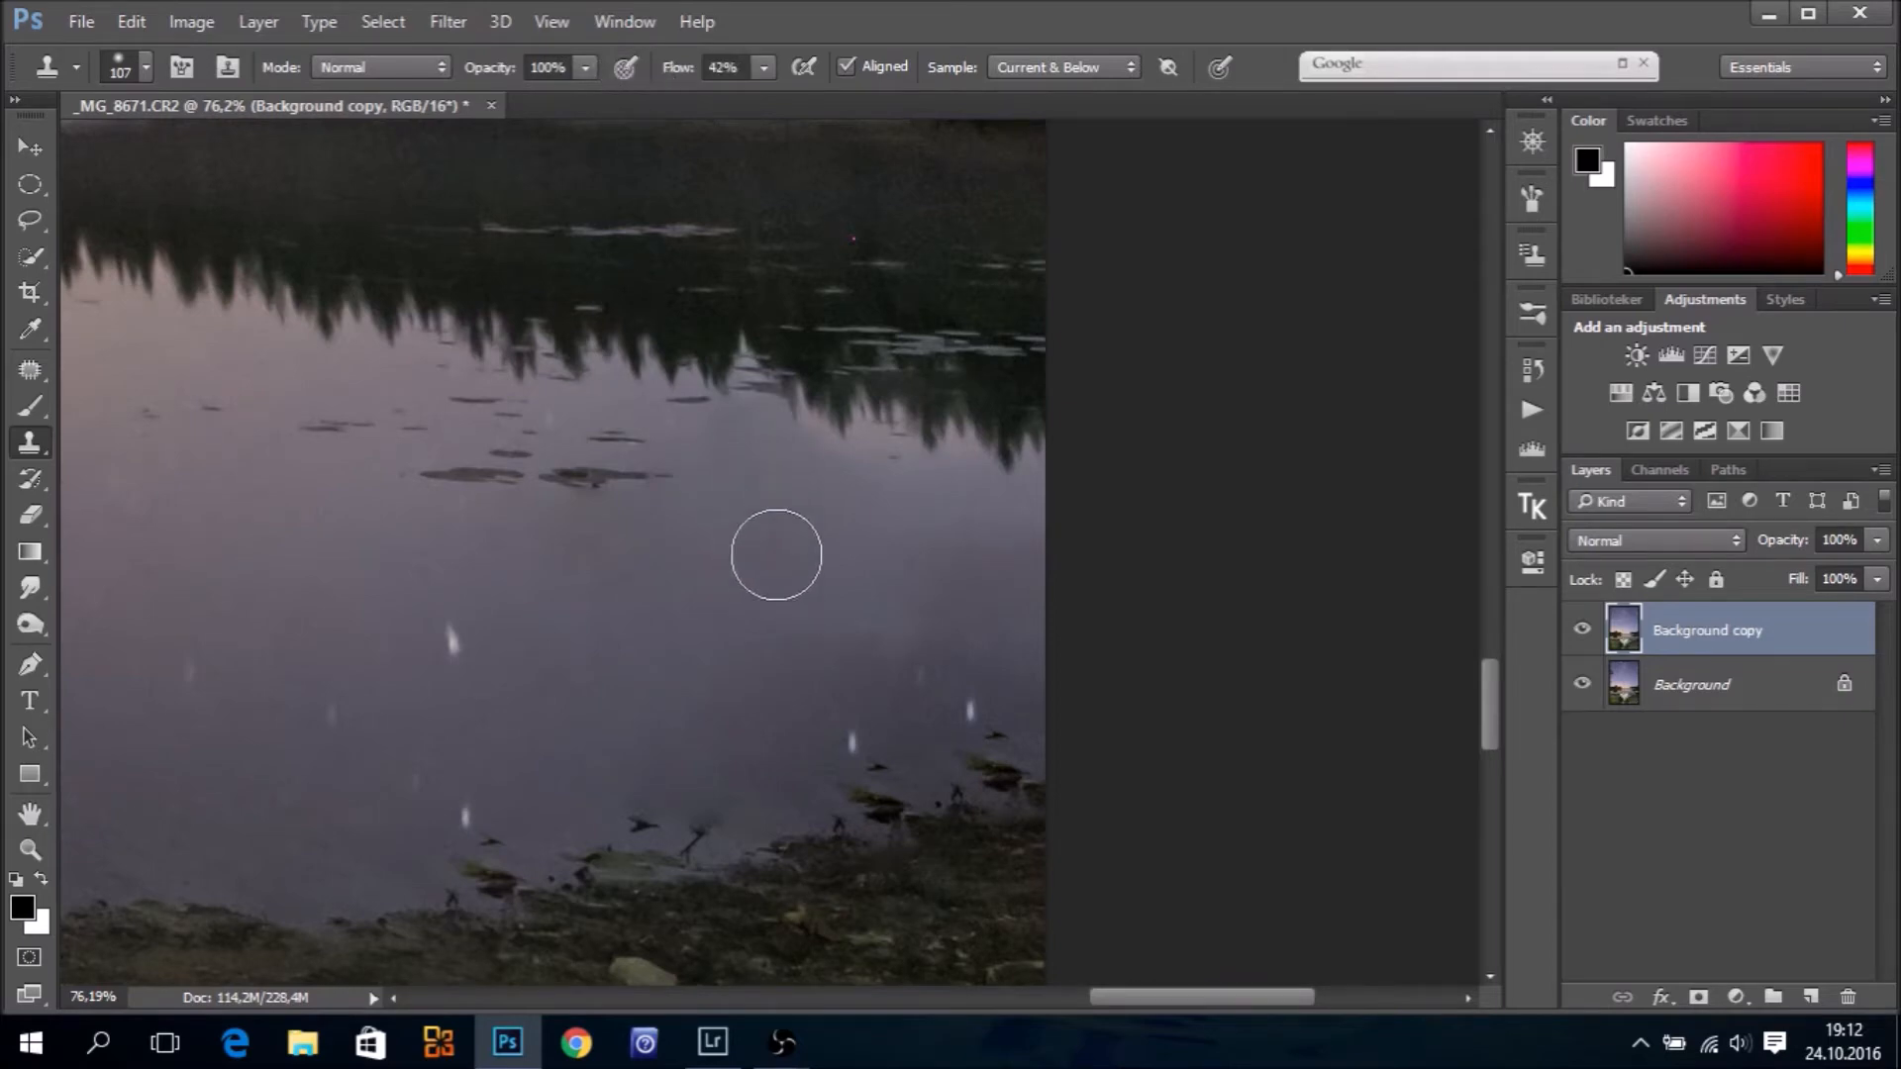
left_click_drag(784, 555, 747, 515)
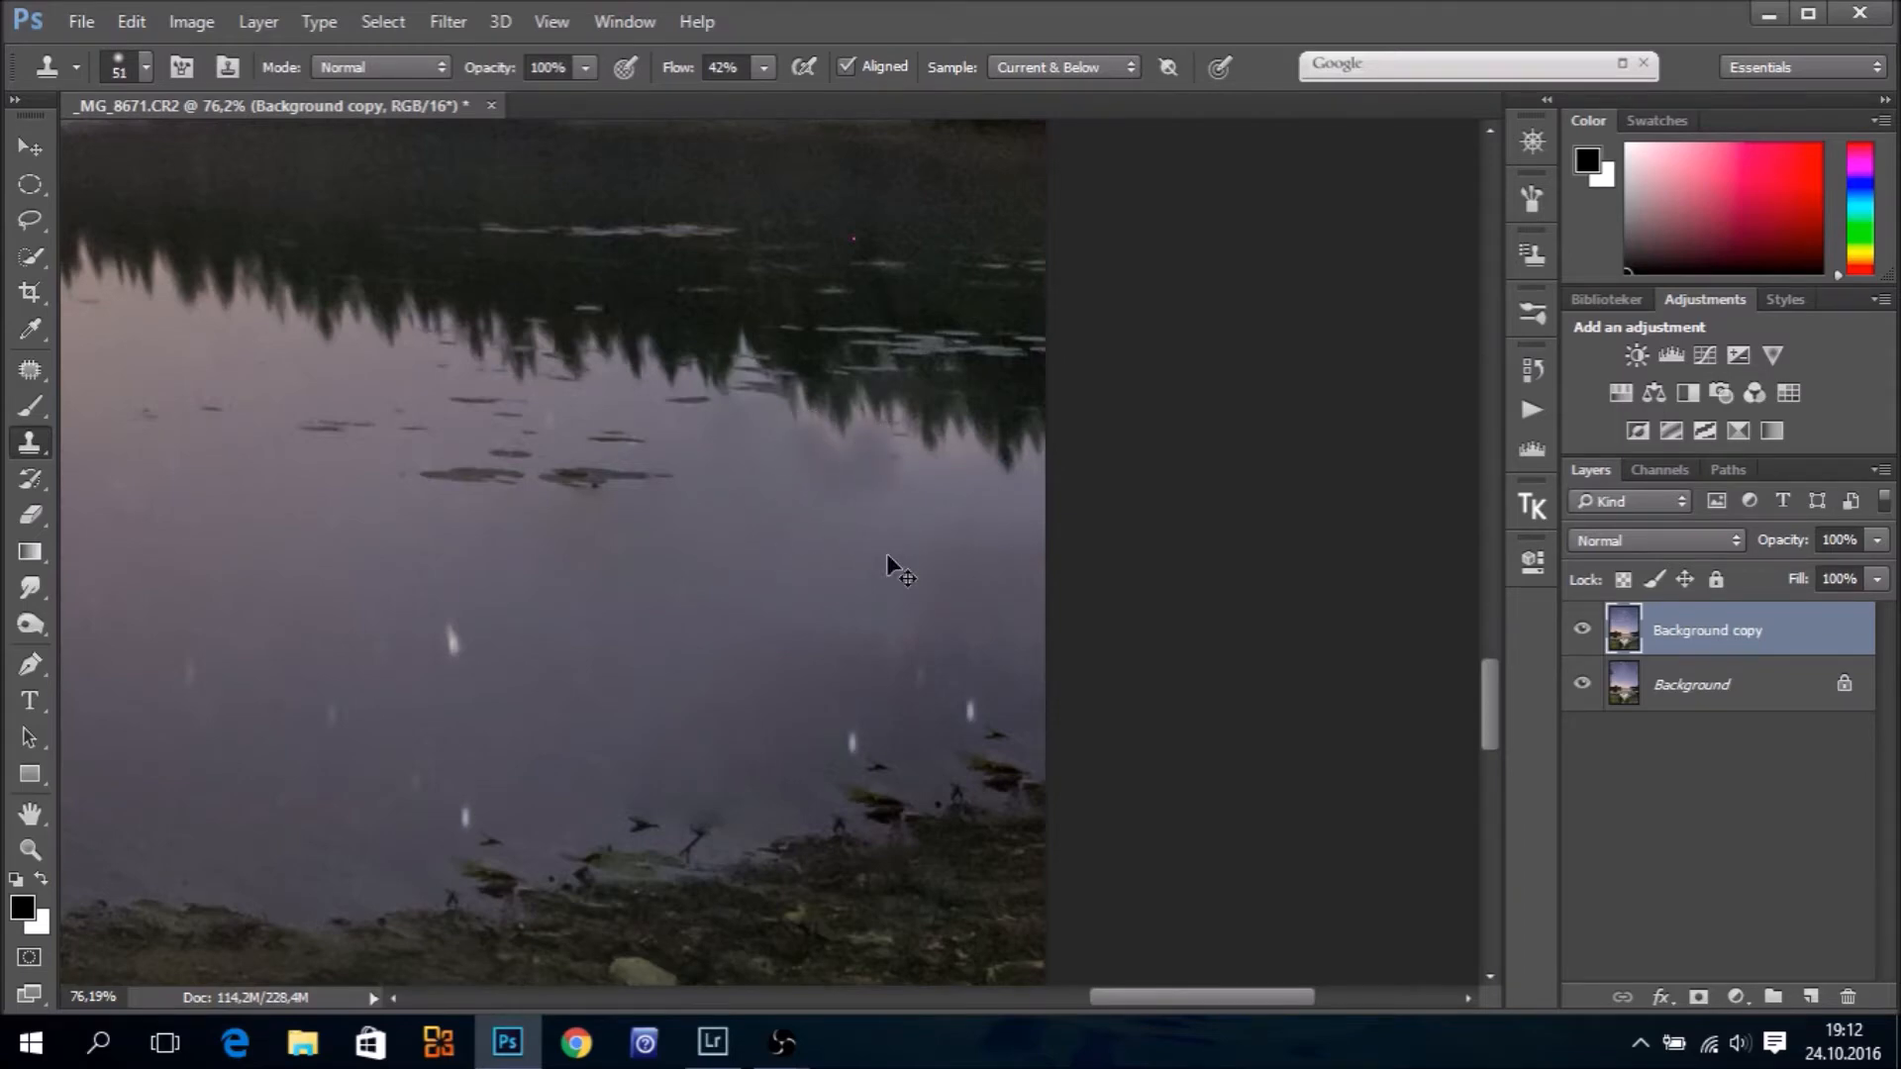
Smooth the uneven water below the tree reflections using the Clone Stamp at 12% flow, enlarging the brush to 196 px
left_click_drag(677, 71, 633, 68)
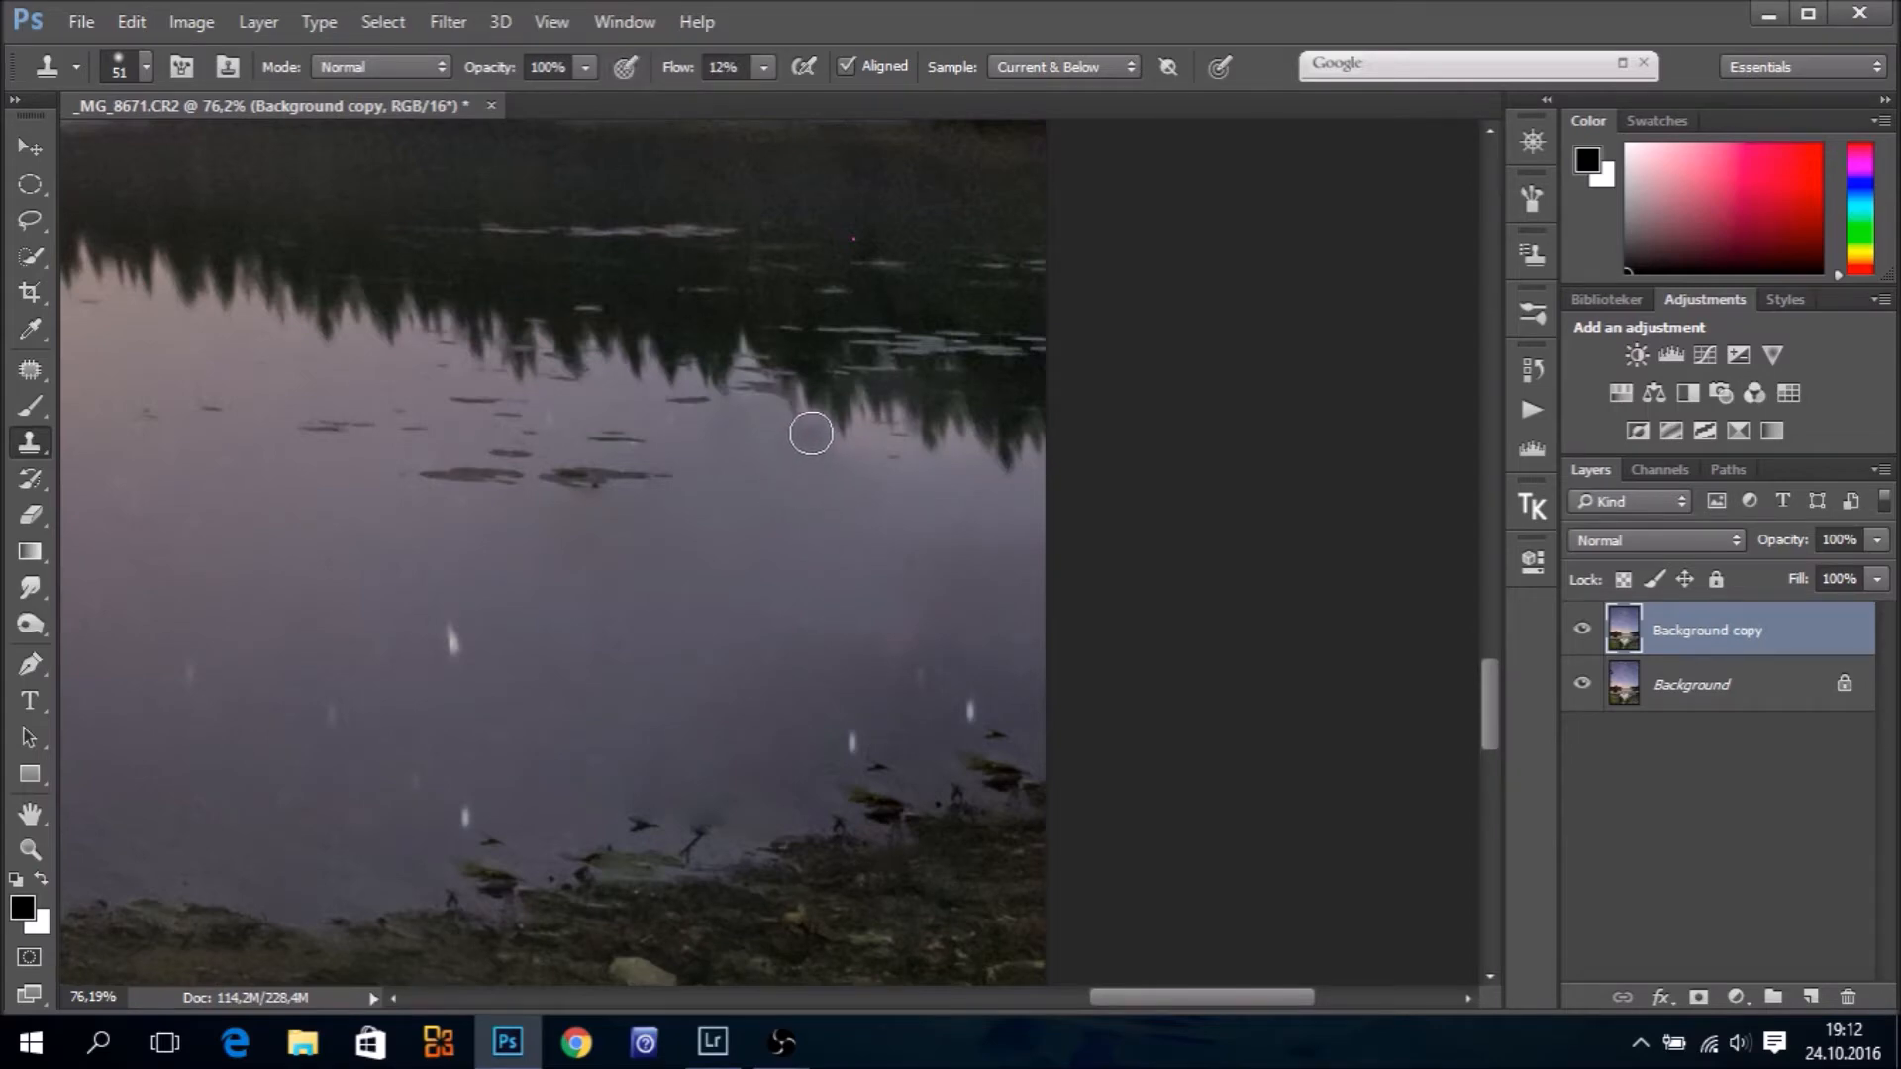
mouse_move(878, 424)
left_mouse_down()
mouse_move(812, 421)
mouse_move(858, 462)
mouse_move(899, 456)
mouse_move(899, 438)
mouse_move(941, 470)
mouse_move(967, 439)
mouse_move(974, 460)
mouse_move(1053, 475)
left_mouse_up()
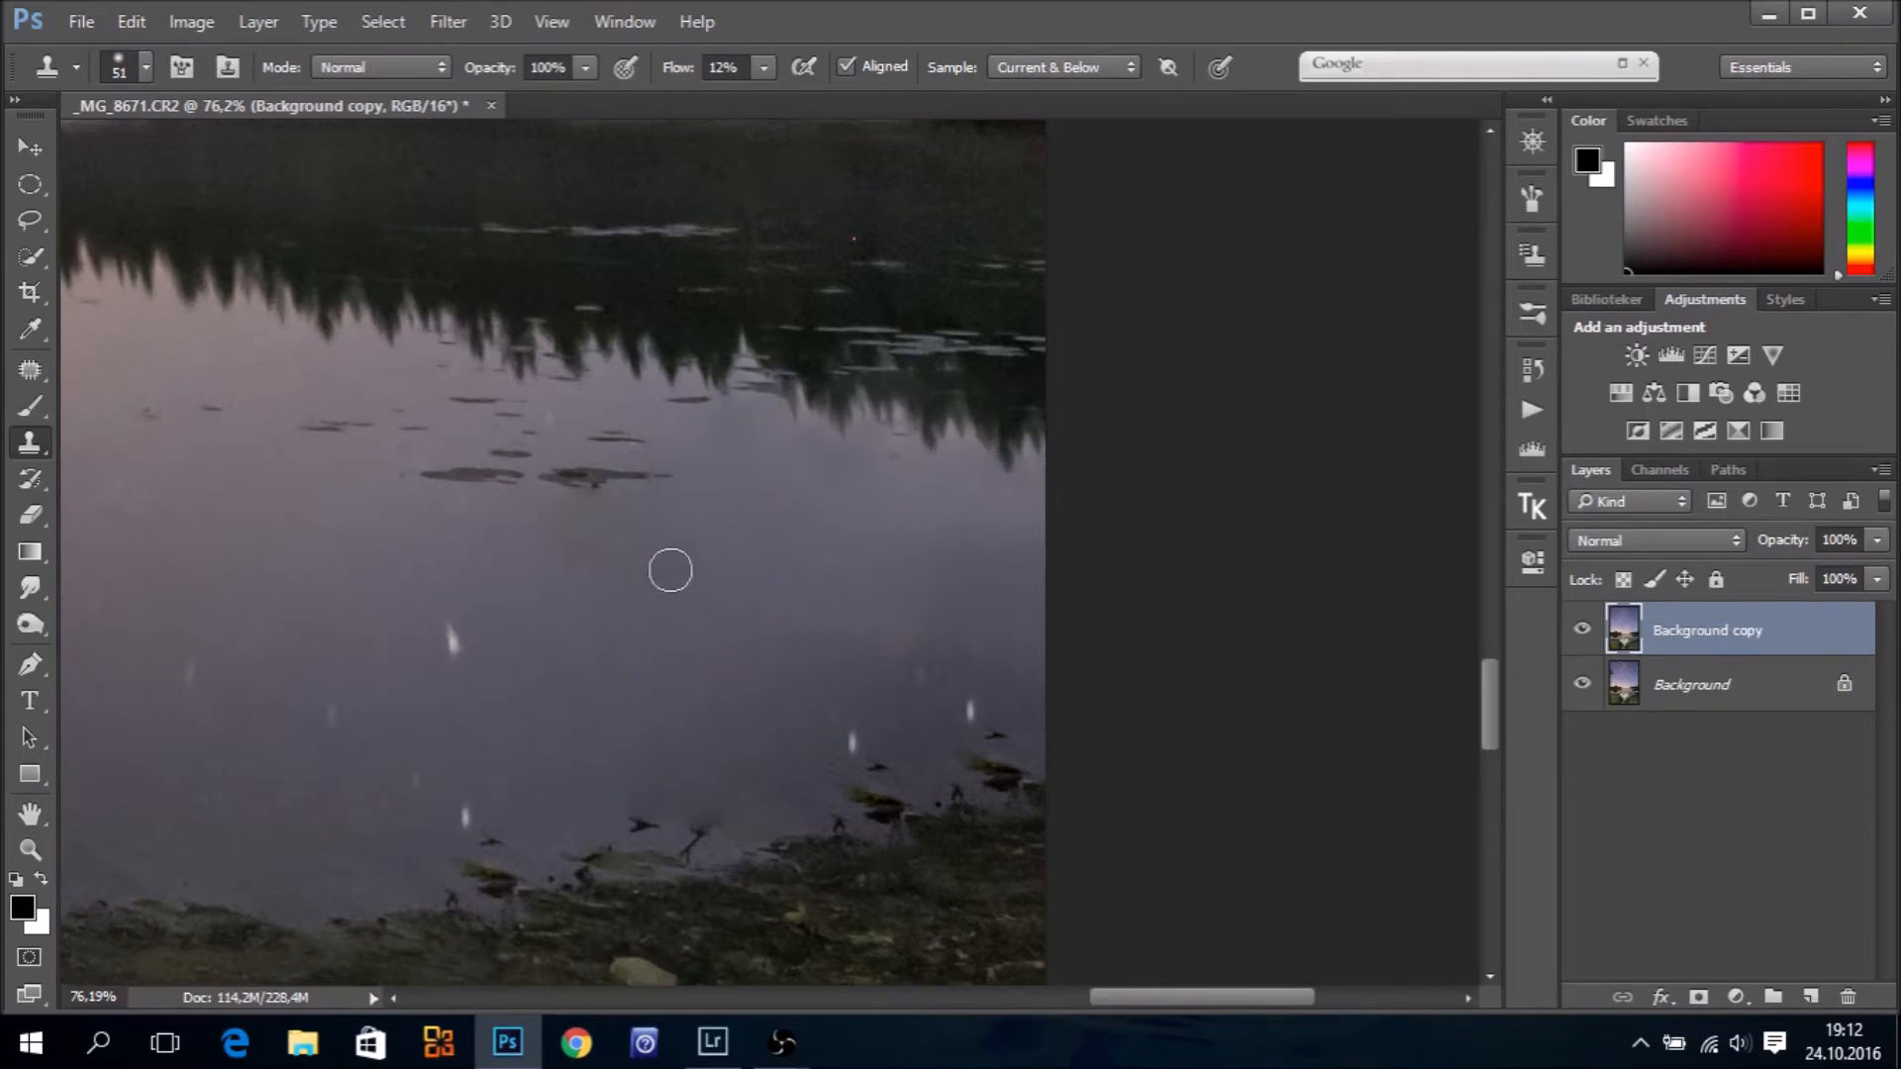
left_click_drag(670, 571, 721, 561)
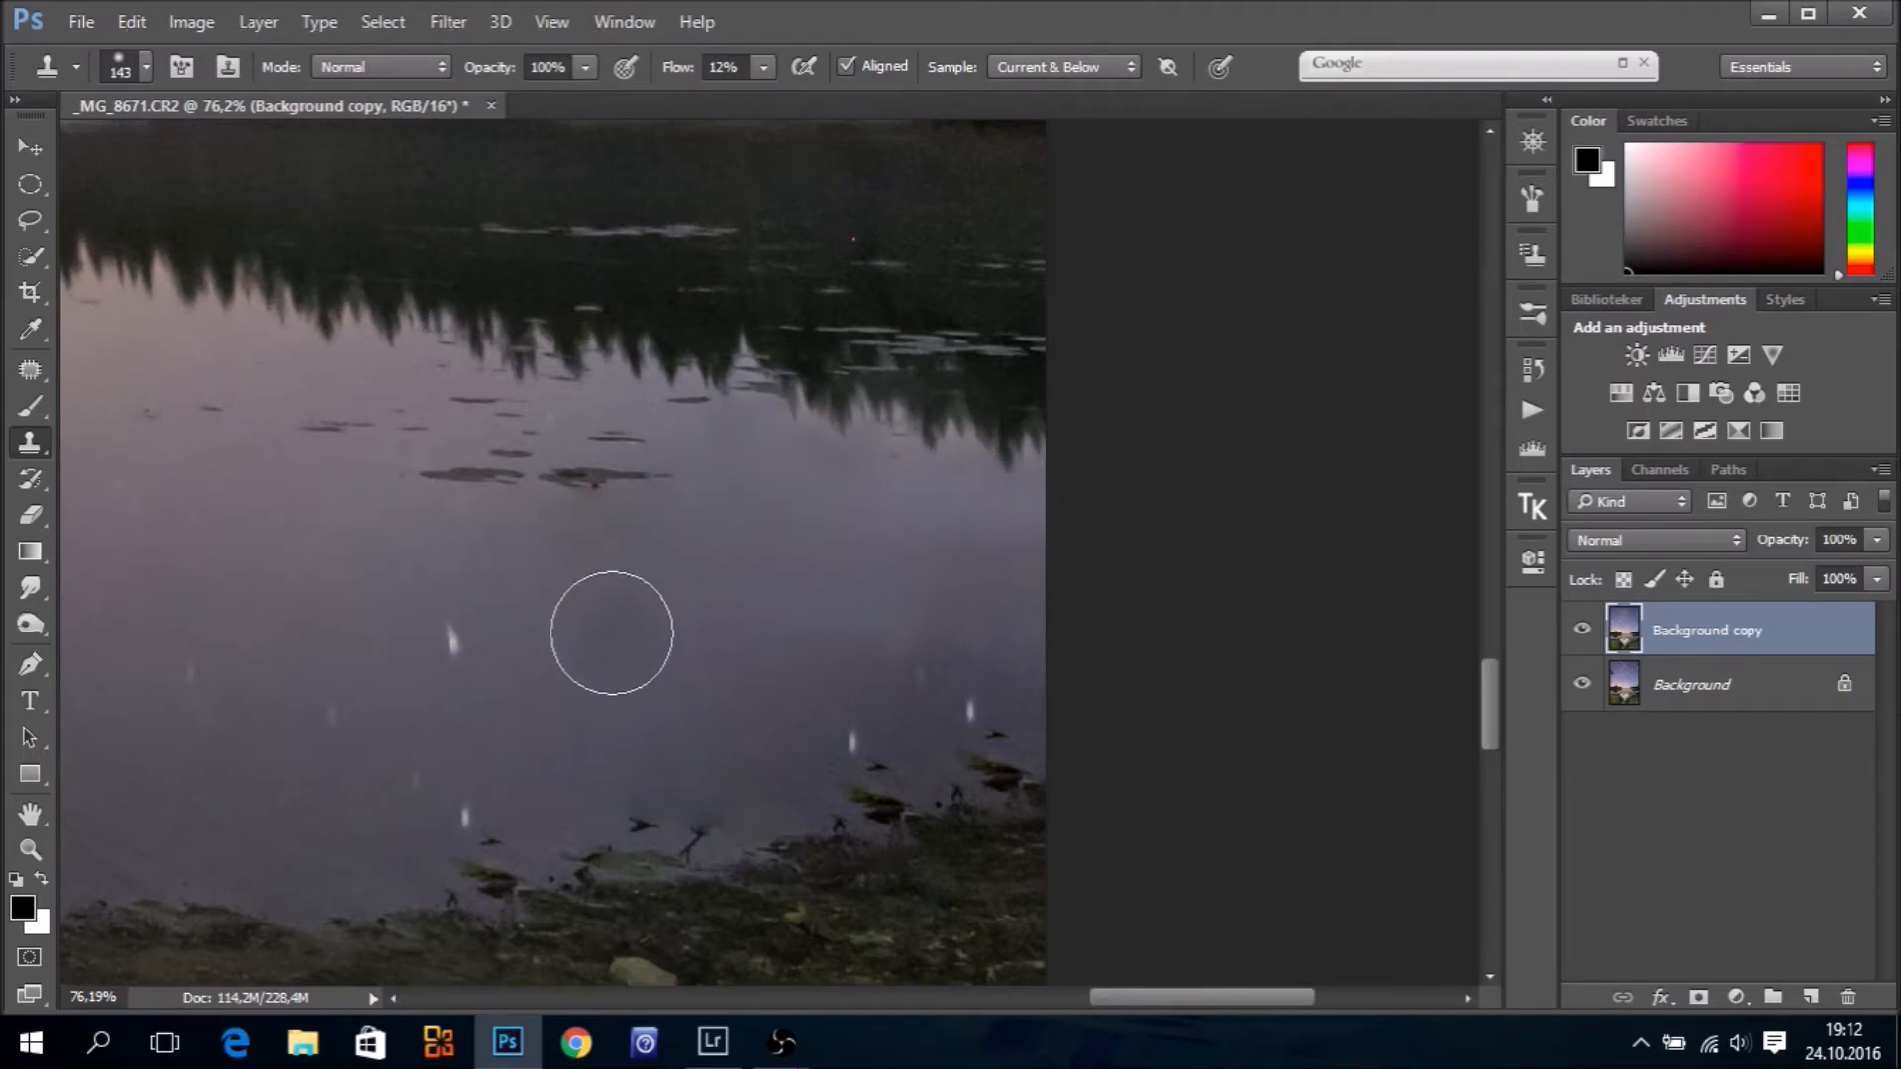
mouse_move(572, 606)
left_mouse_down()
mouse_move(602, 596)
mouse_move(554, 621)
left_mouse_up()
left_click(569, 625, "alt")
mouse_move(685, 741)
left_mouse_down()
mouse_move(853, 683)
mouse_move(997, 697)
mouse_move(815, 752)
mouse_move(848, 745)
mouse_move(880, 791)
left_mouse_up()
key("ctrl+z")
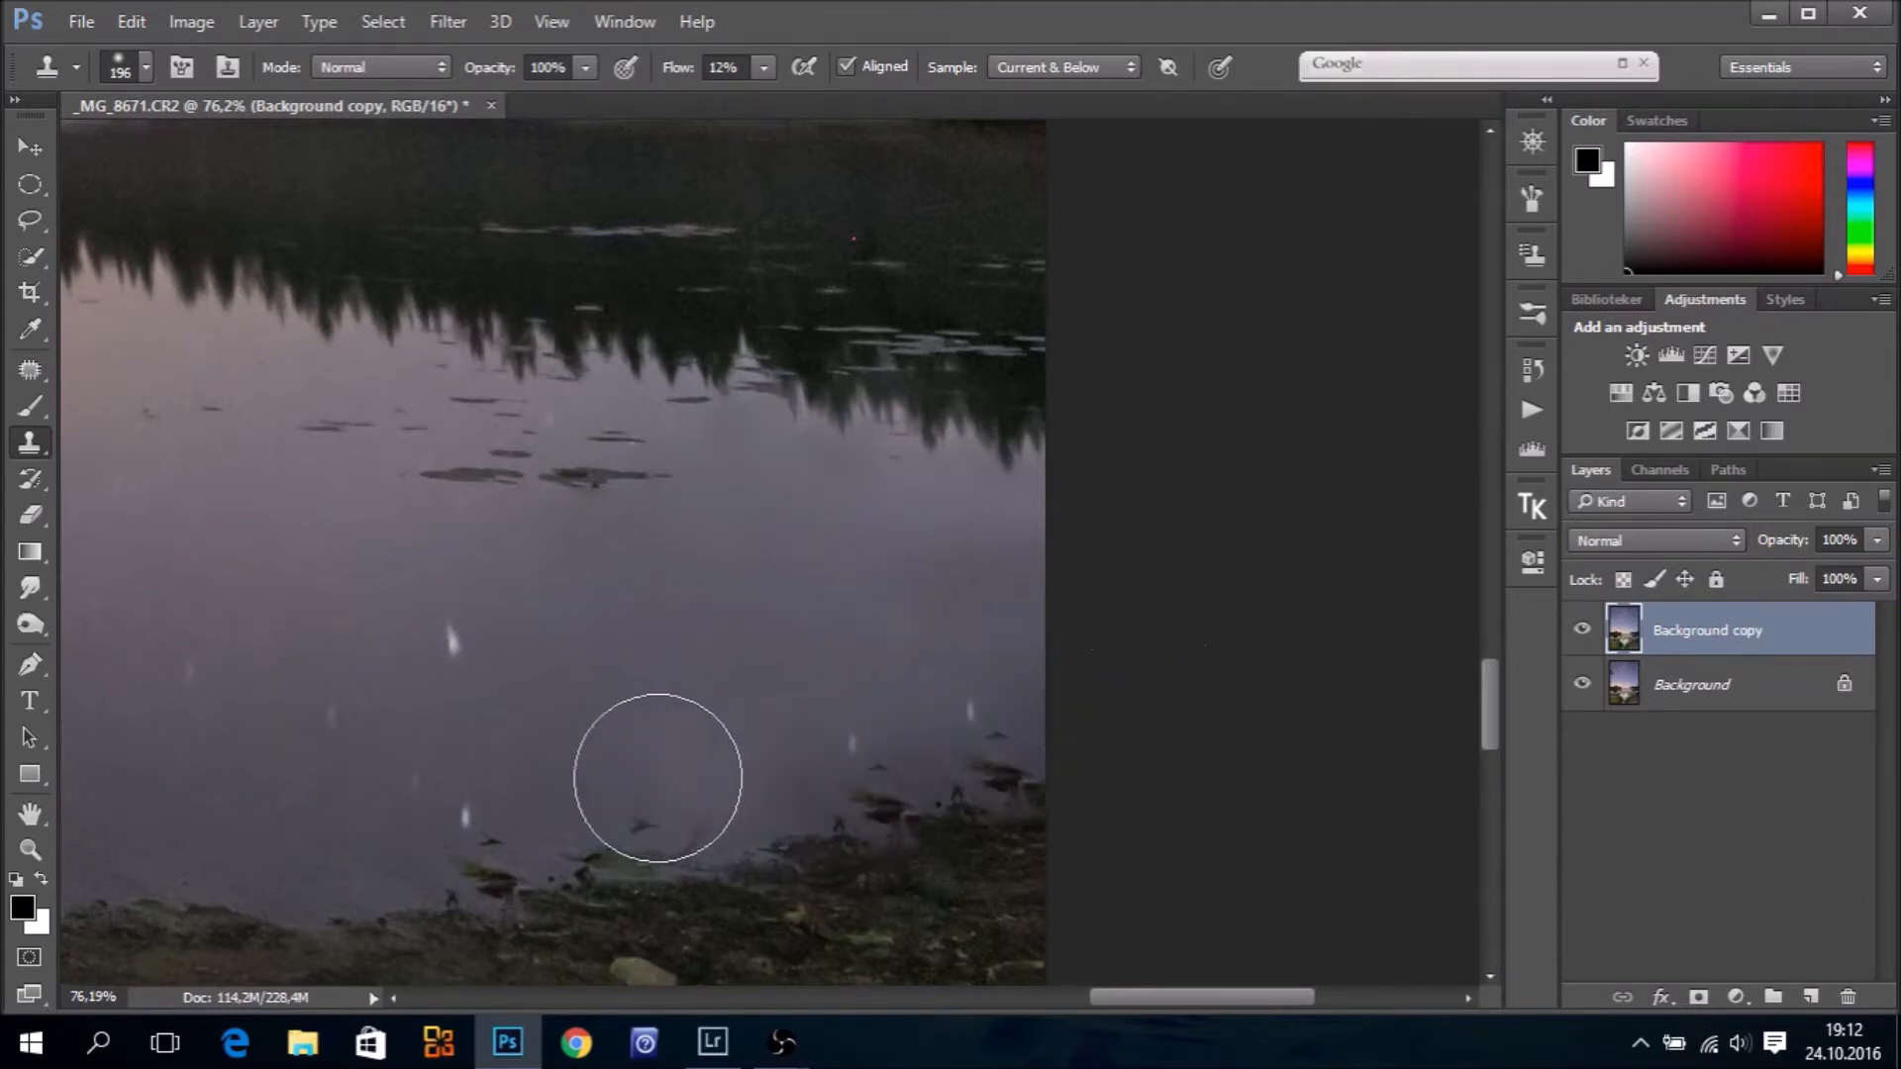
mouse_move(387, 776)
left_mouse_down()
mouse_move(689, 668)
mouse_move(751, 617)
left_mouse_up()
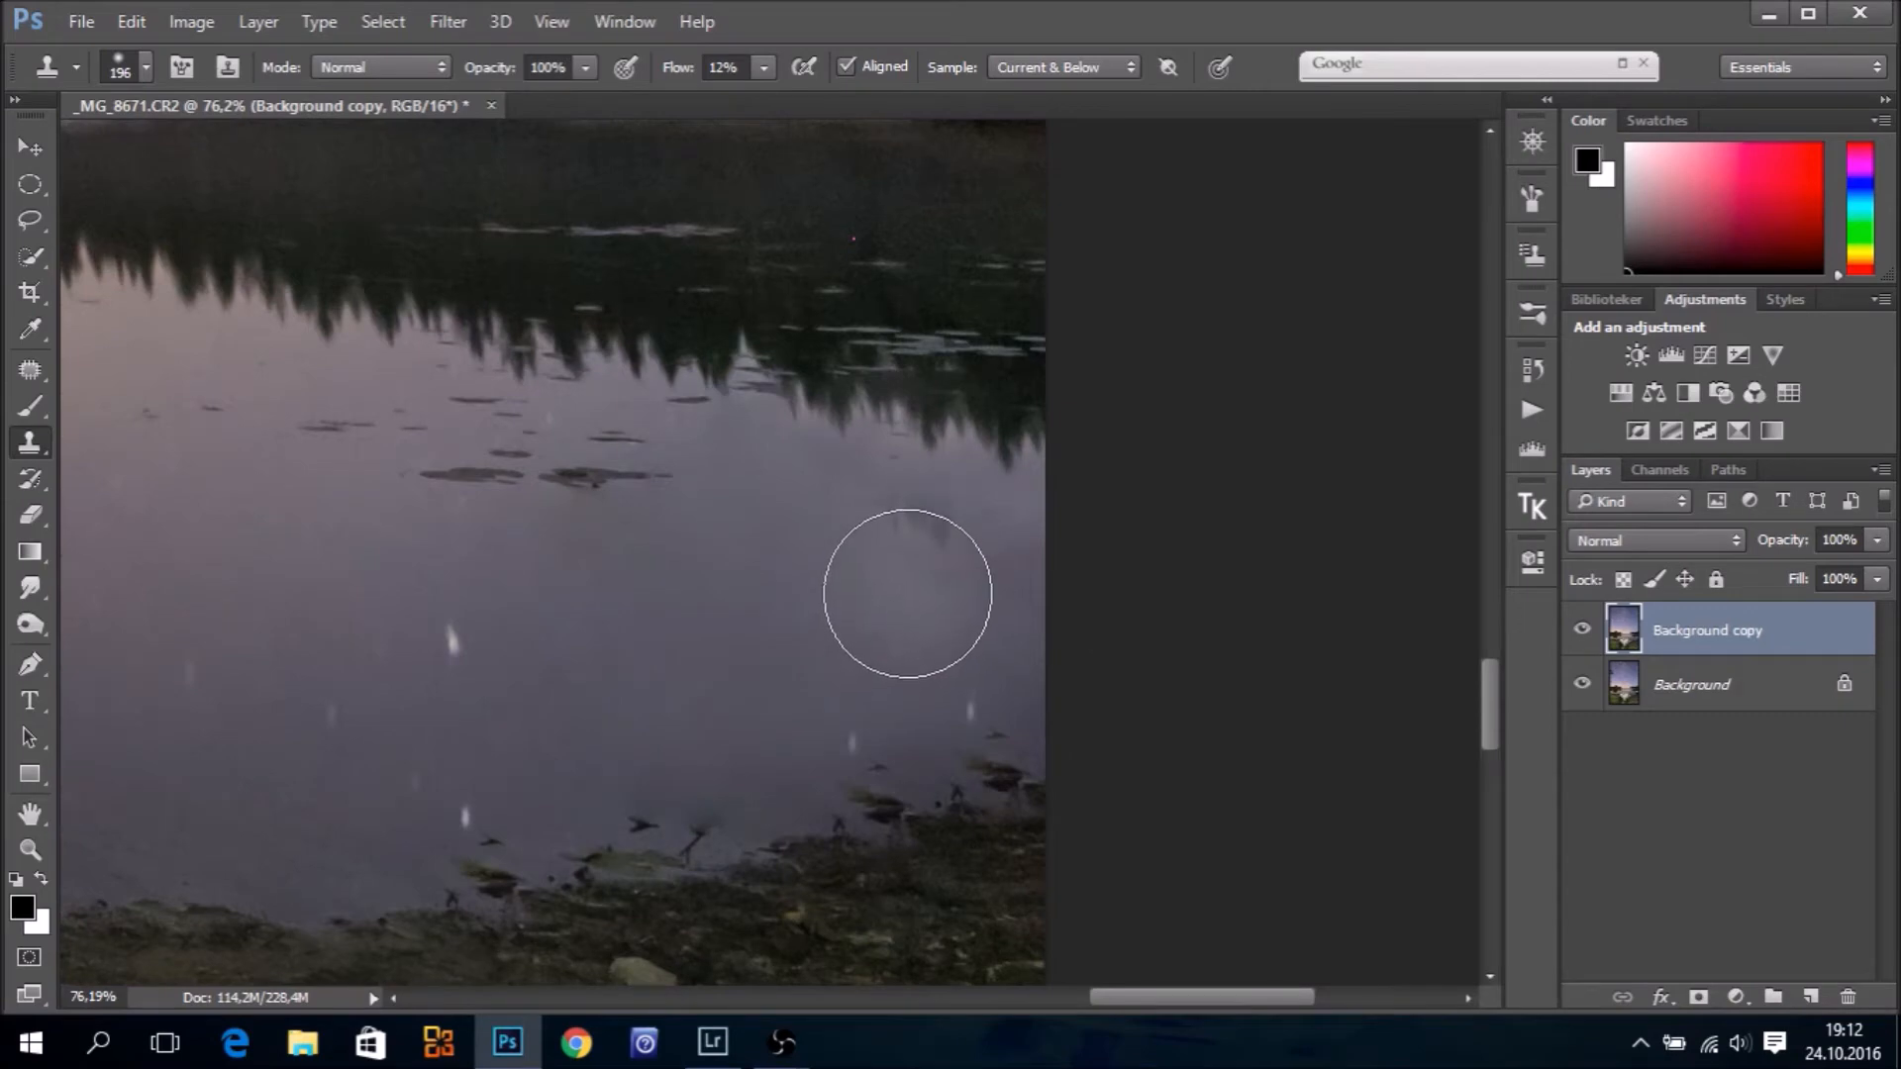
left_click(879, 561, "alt")
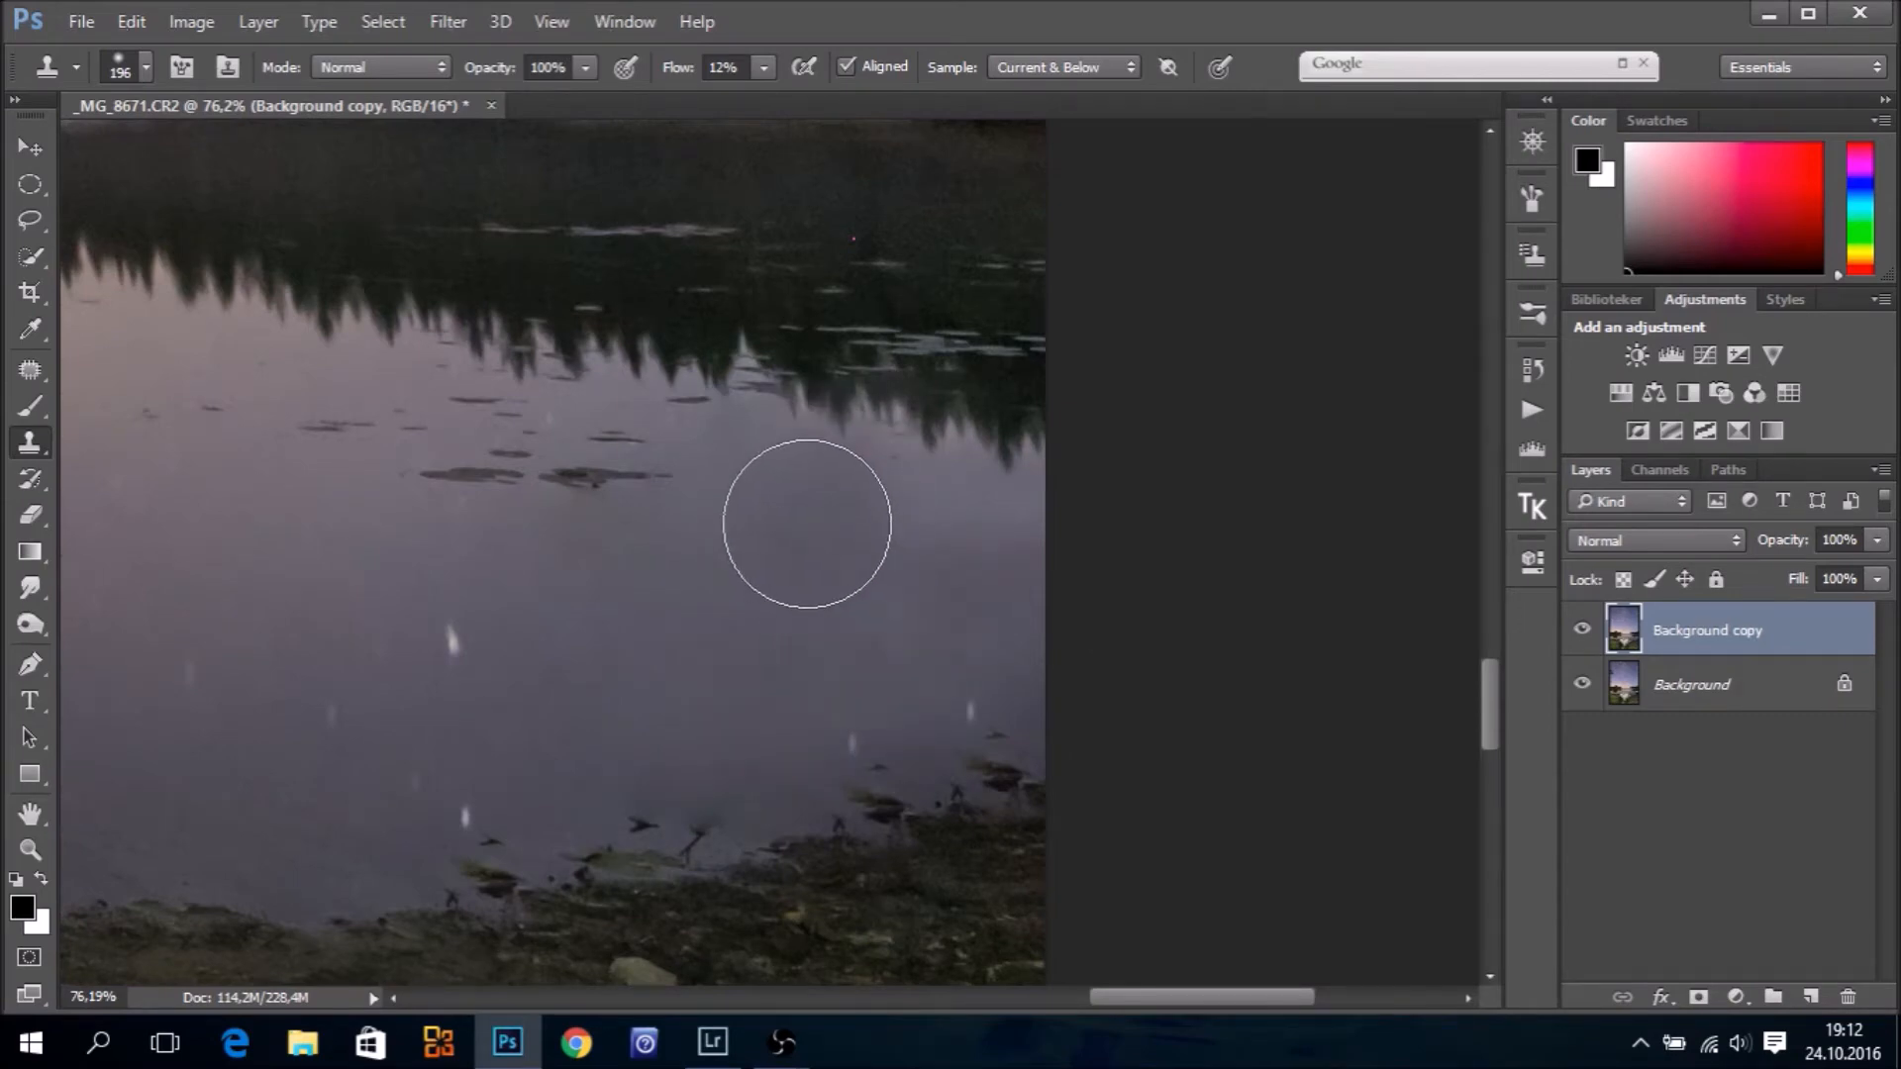
key("ctrl+z")
Clone clean water over the bright star reflection nearest the photo's right edge with a stamp of about 110 px
left_click_drag(960, 596, 920, 606)
left_click(939, 624, "alt")
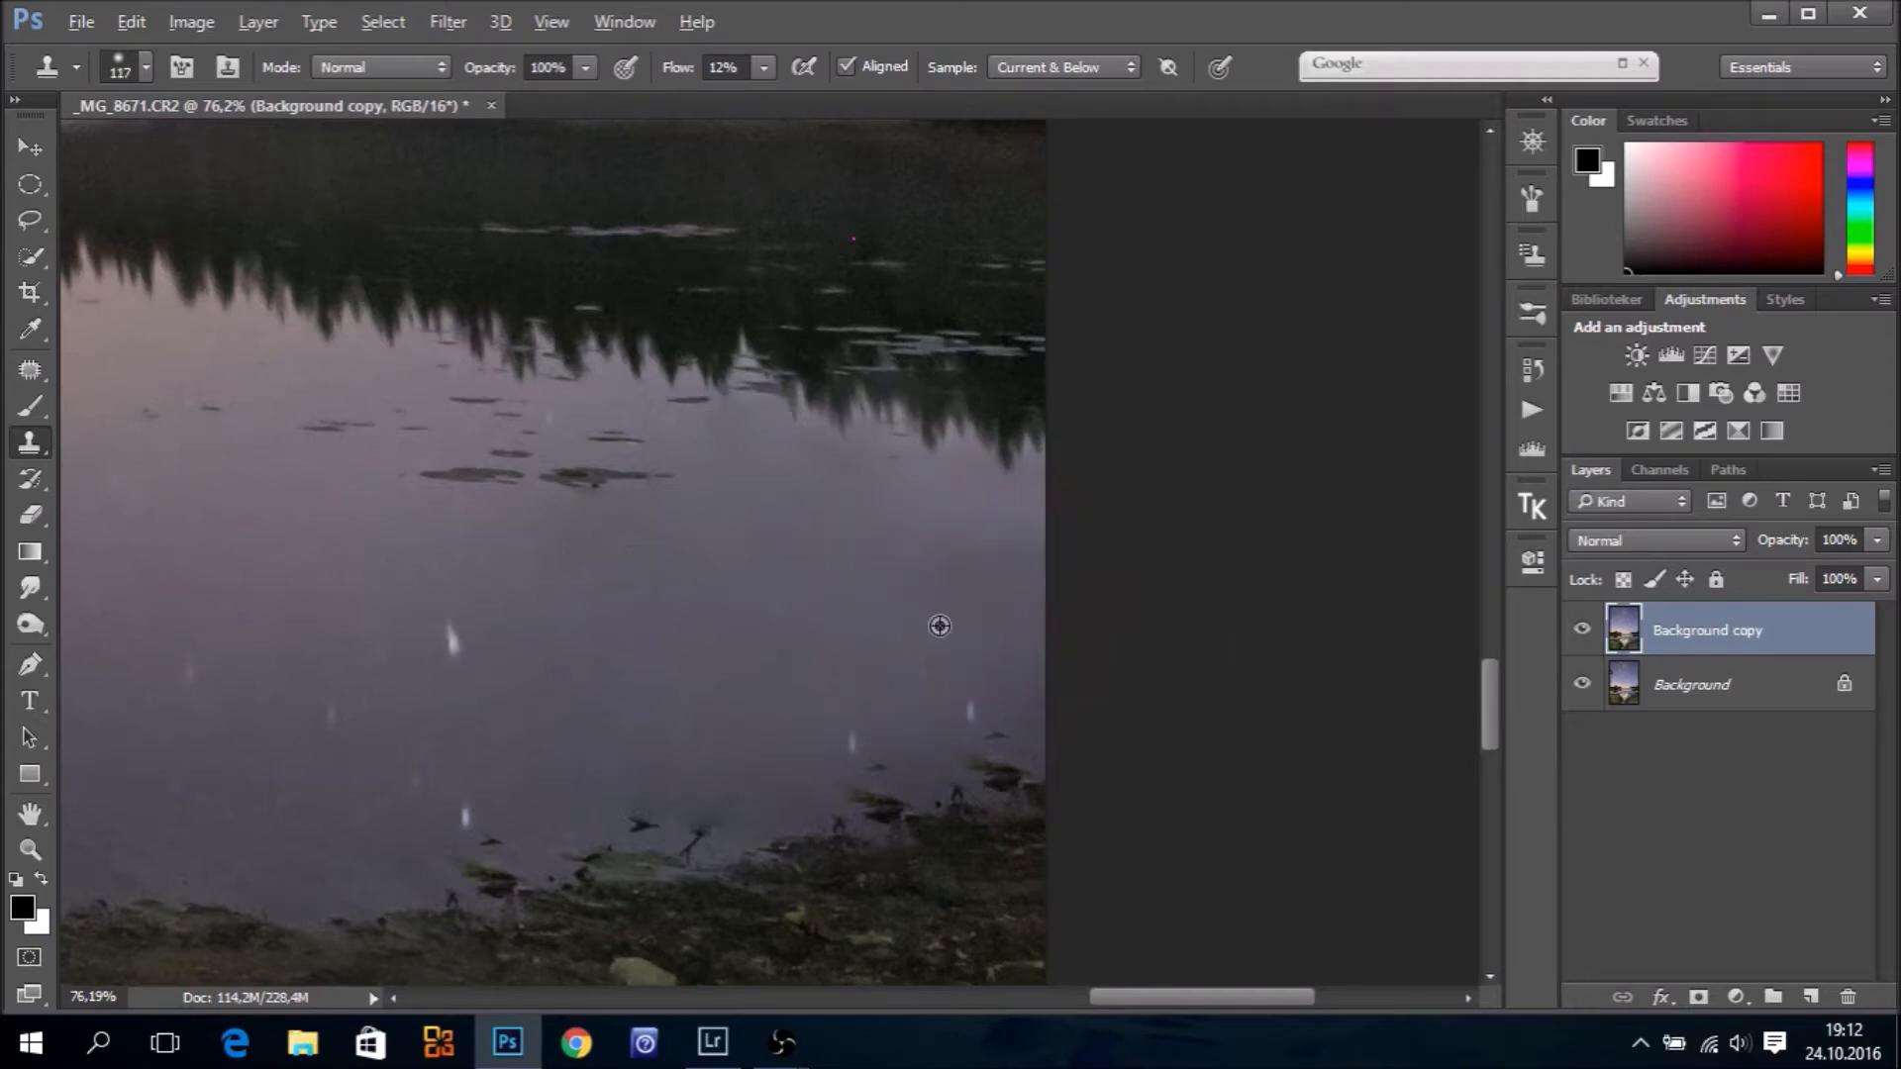
left_click_drag(972, 695, 968, 691)
left_click_drag(942, 620, 901, 621)
left_click_drag(676, 79, 776, 110)
left_click_drag(965, 703, 970, 711)
left_click_drag(950, 636, 994, 631)
left_click_drag(679, 69, 574, 75)
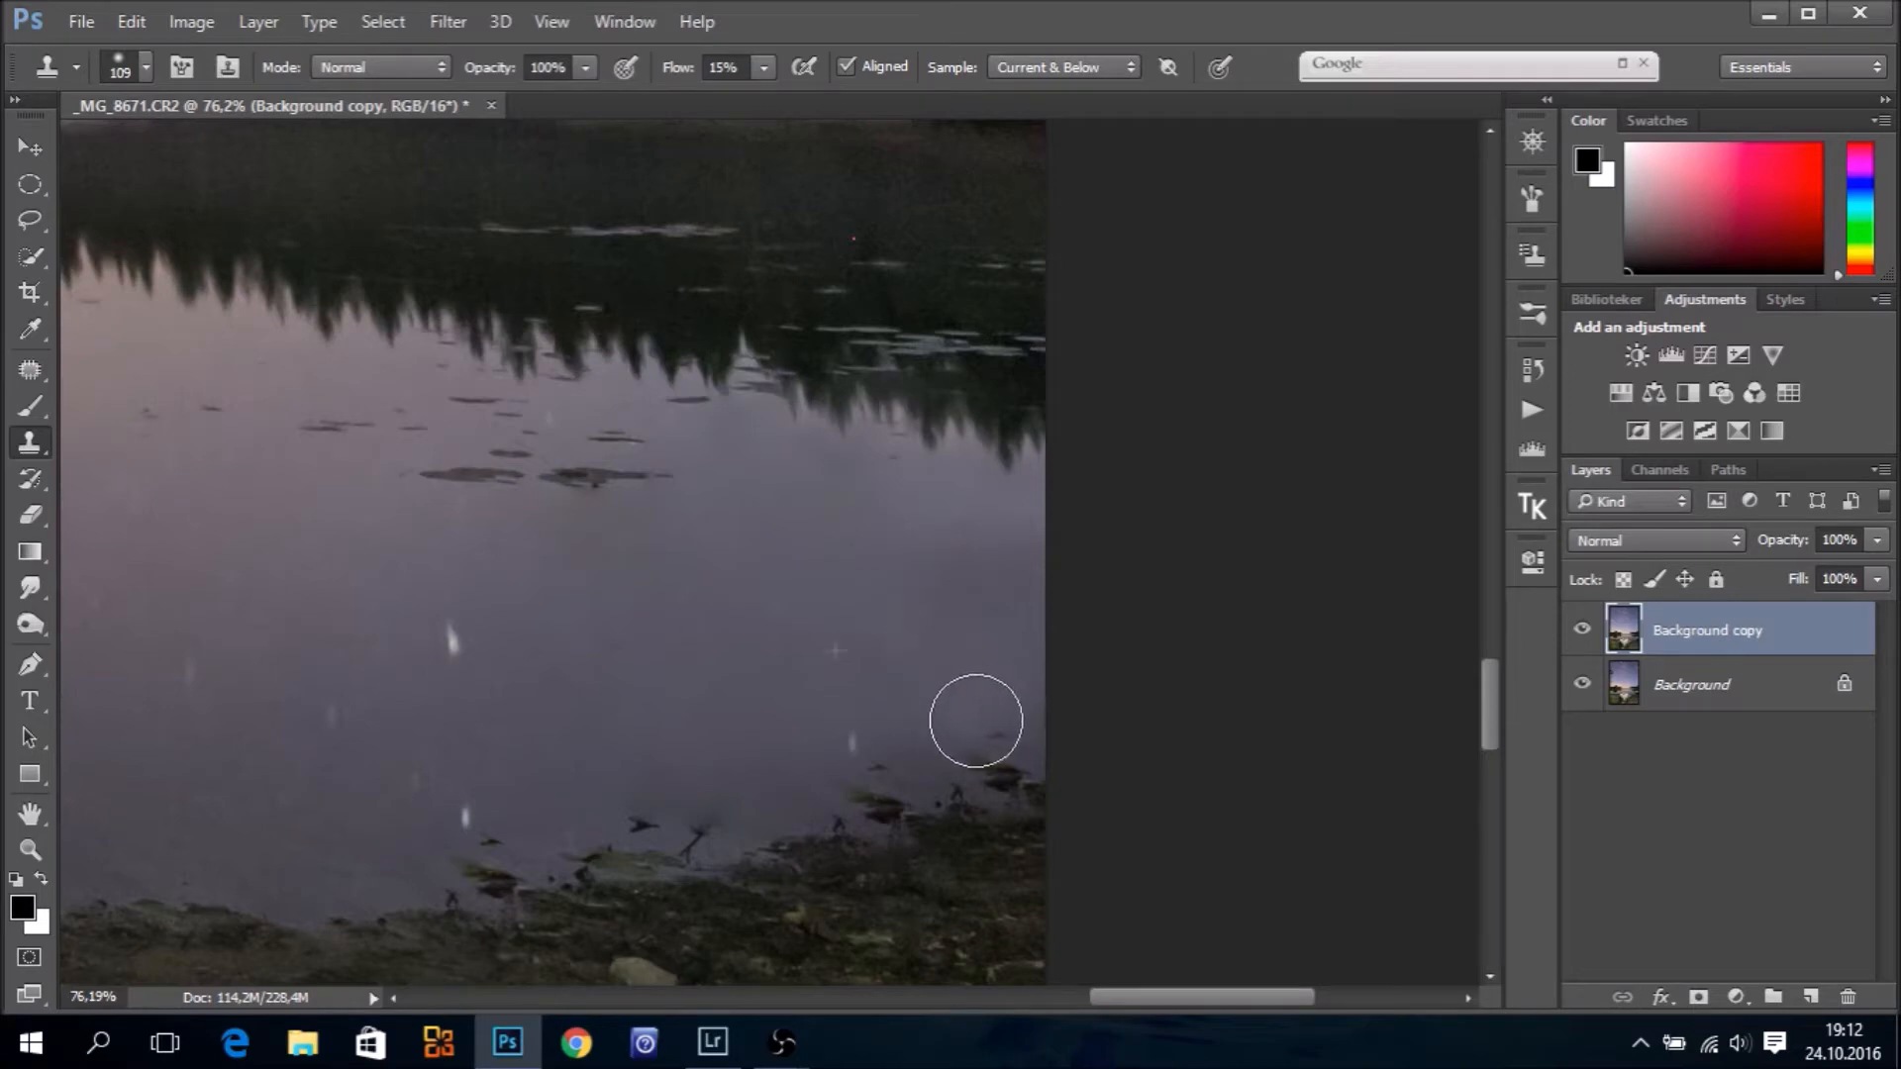
Clone out the remaining bright streak just above the shore plants with a 57 px stamp at 100% flow
left_click_drag(912, 644, 881, 646)
left_click_drag(663, 59, 762, 61)
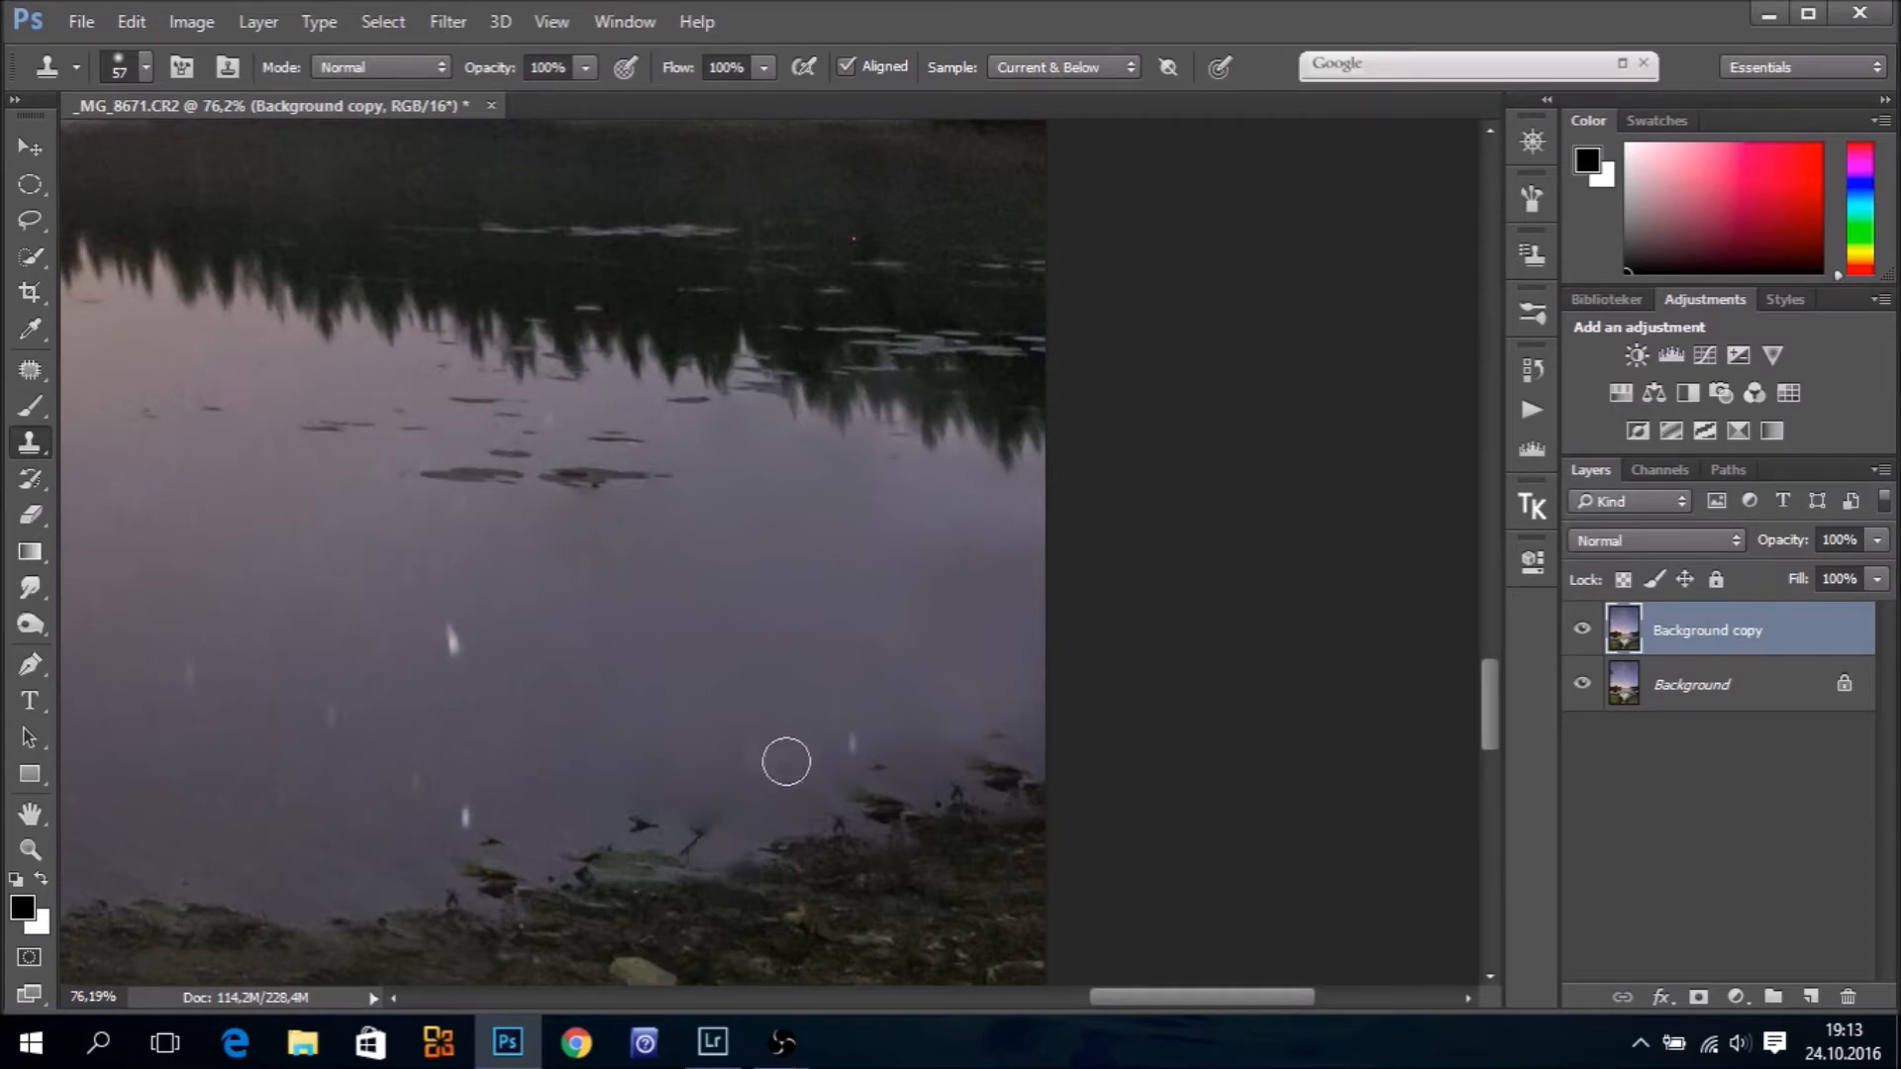
mouse_move(792, 773)
left_mouse_down()
mouse_move(841, 751)
mouse_move(882, 763)
mouse_move(871, 749)
left_mouse_up()
key("ctrl+0")
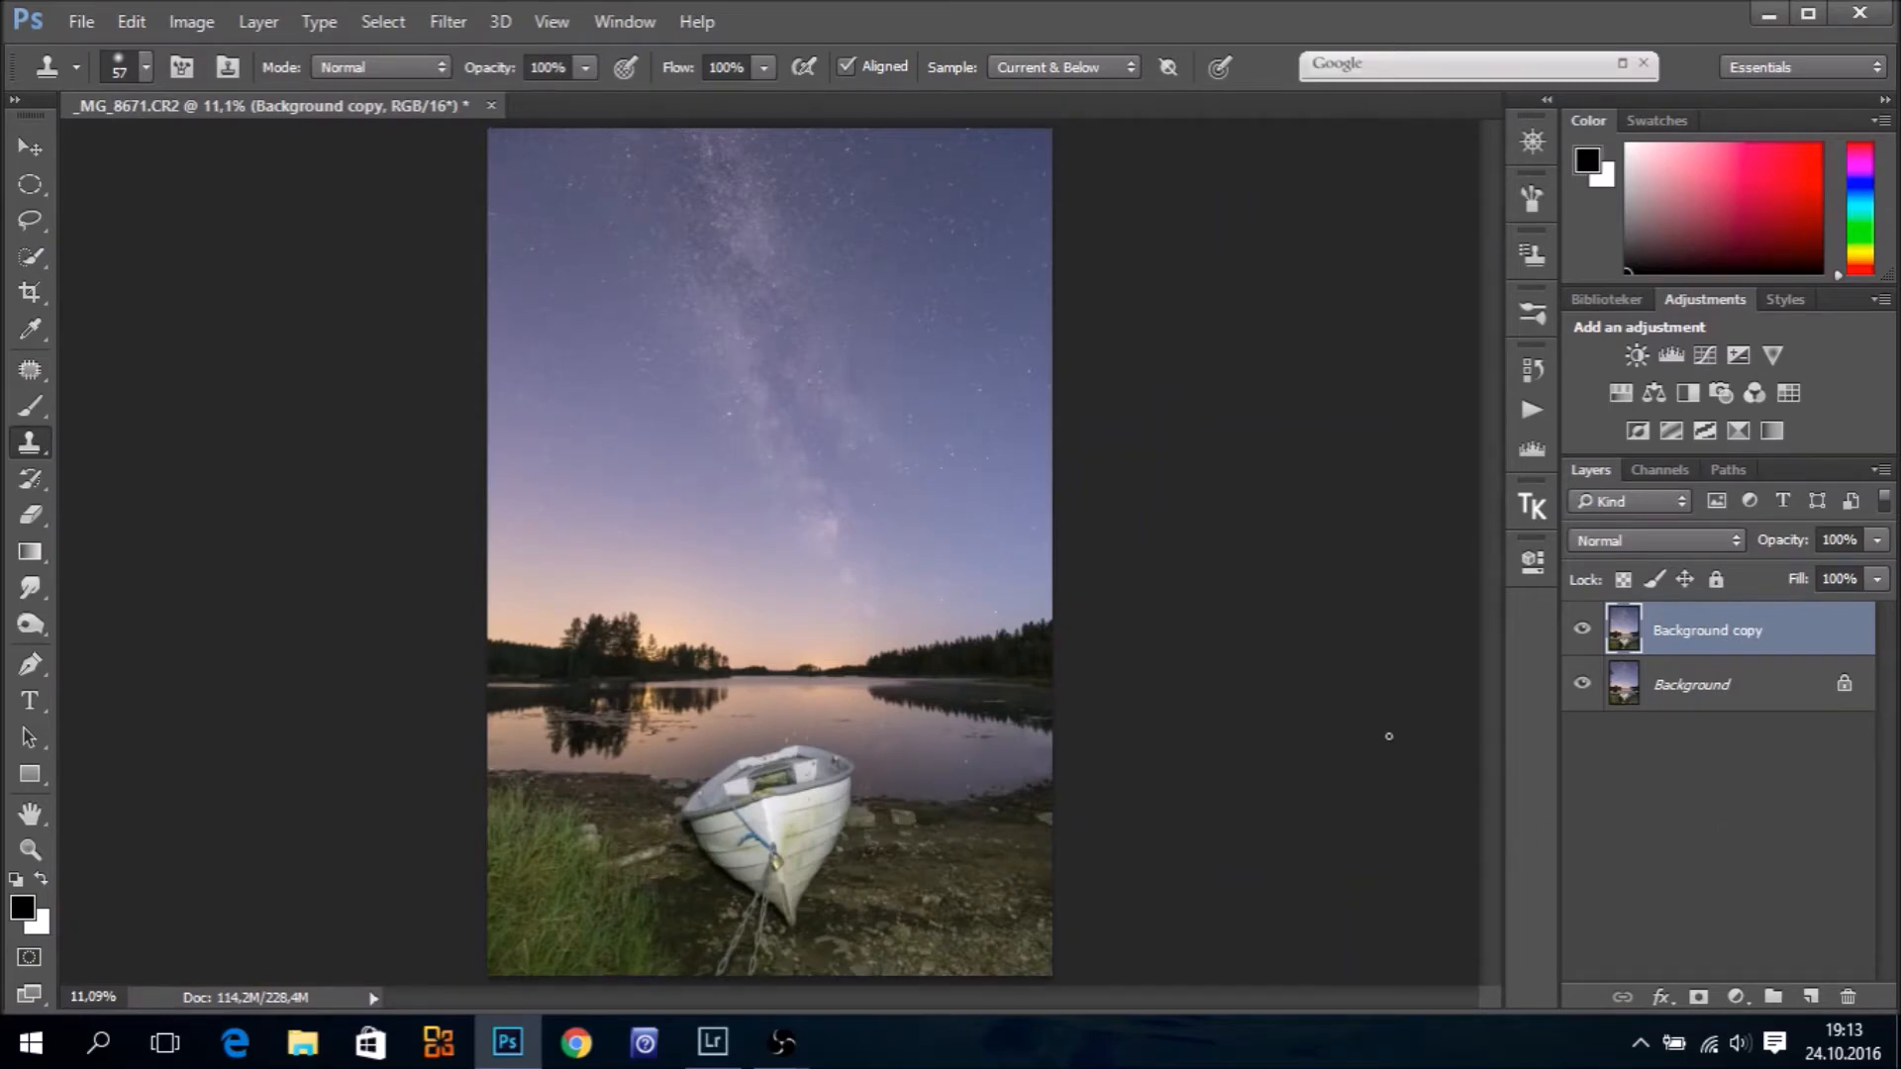
Add a Levels adjustment layer with an Expanded Mid-tones luminosity mask using TKActions
left_click(1534, 505)
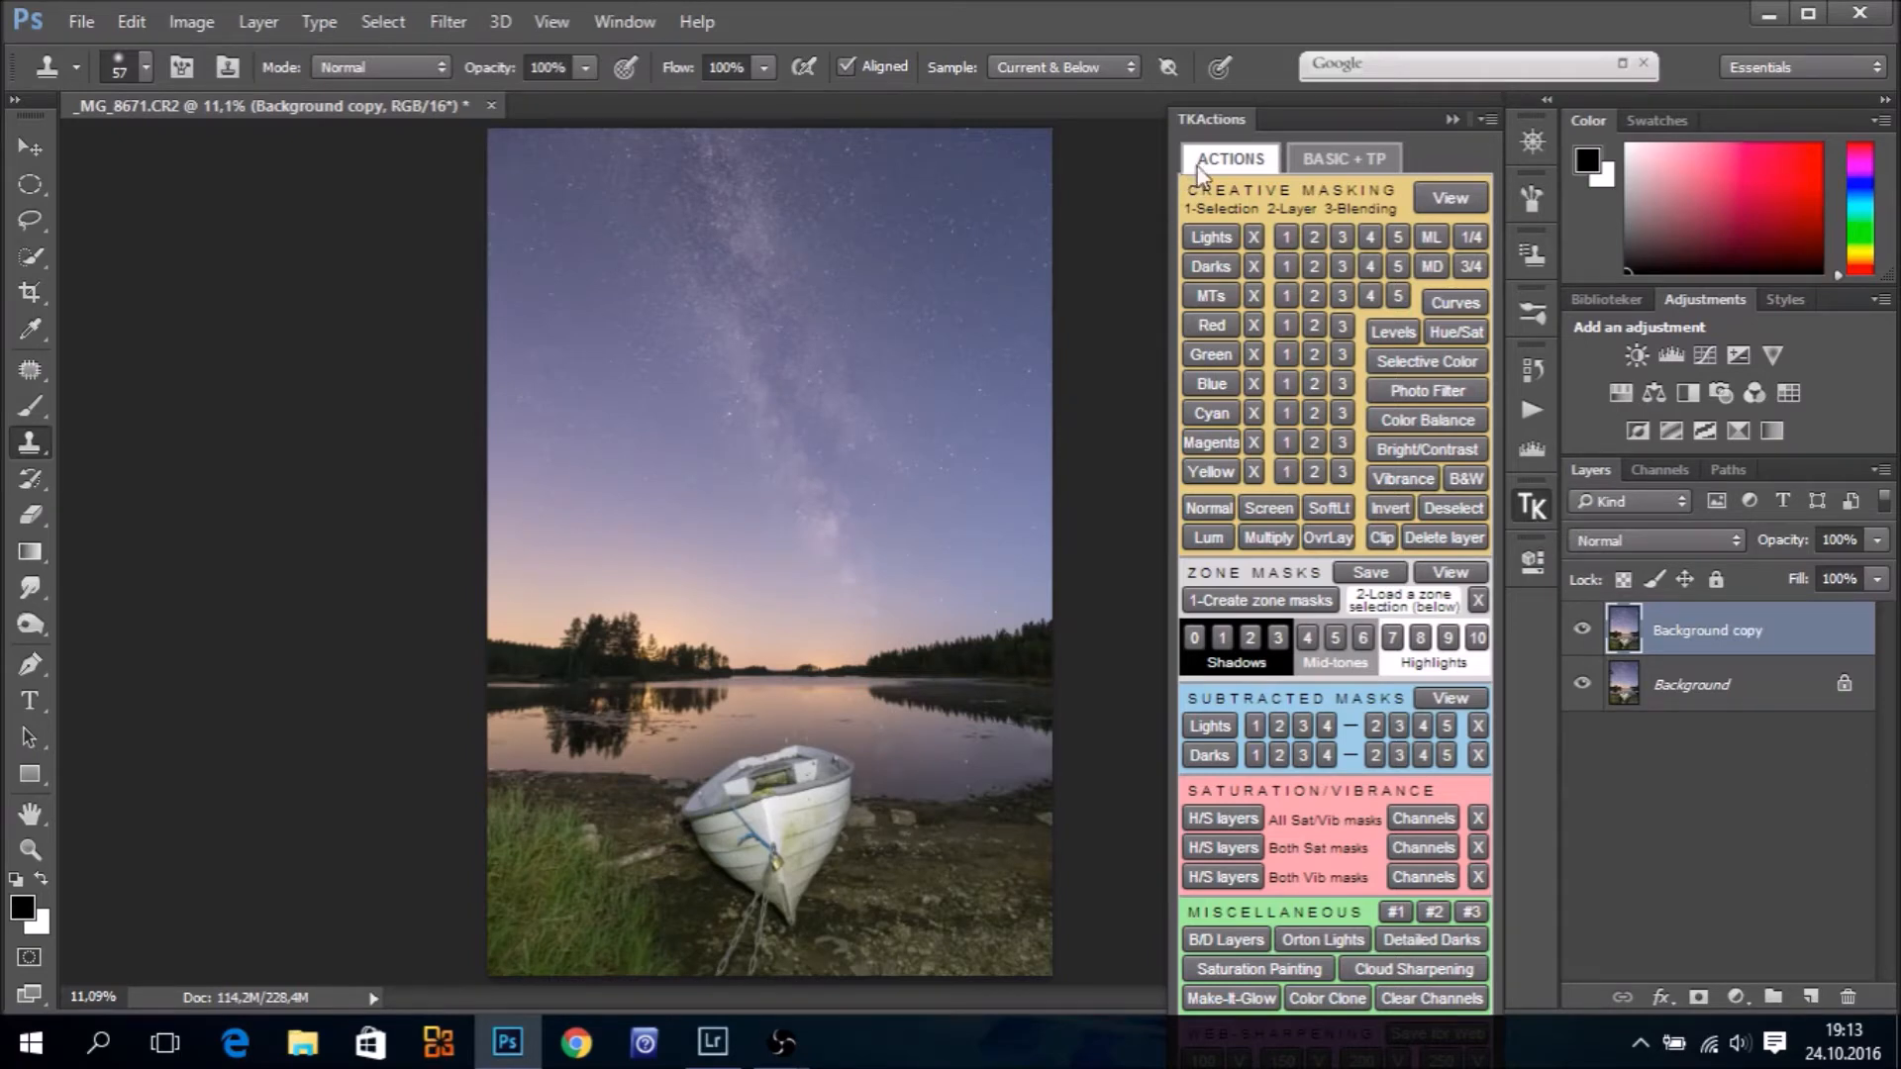
left_click(1343, 158)
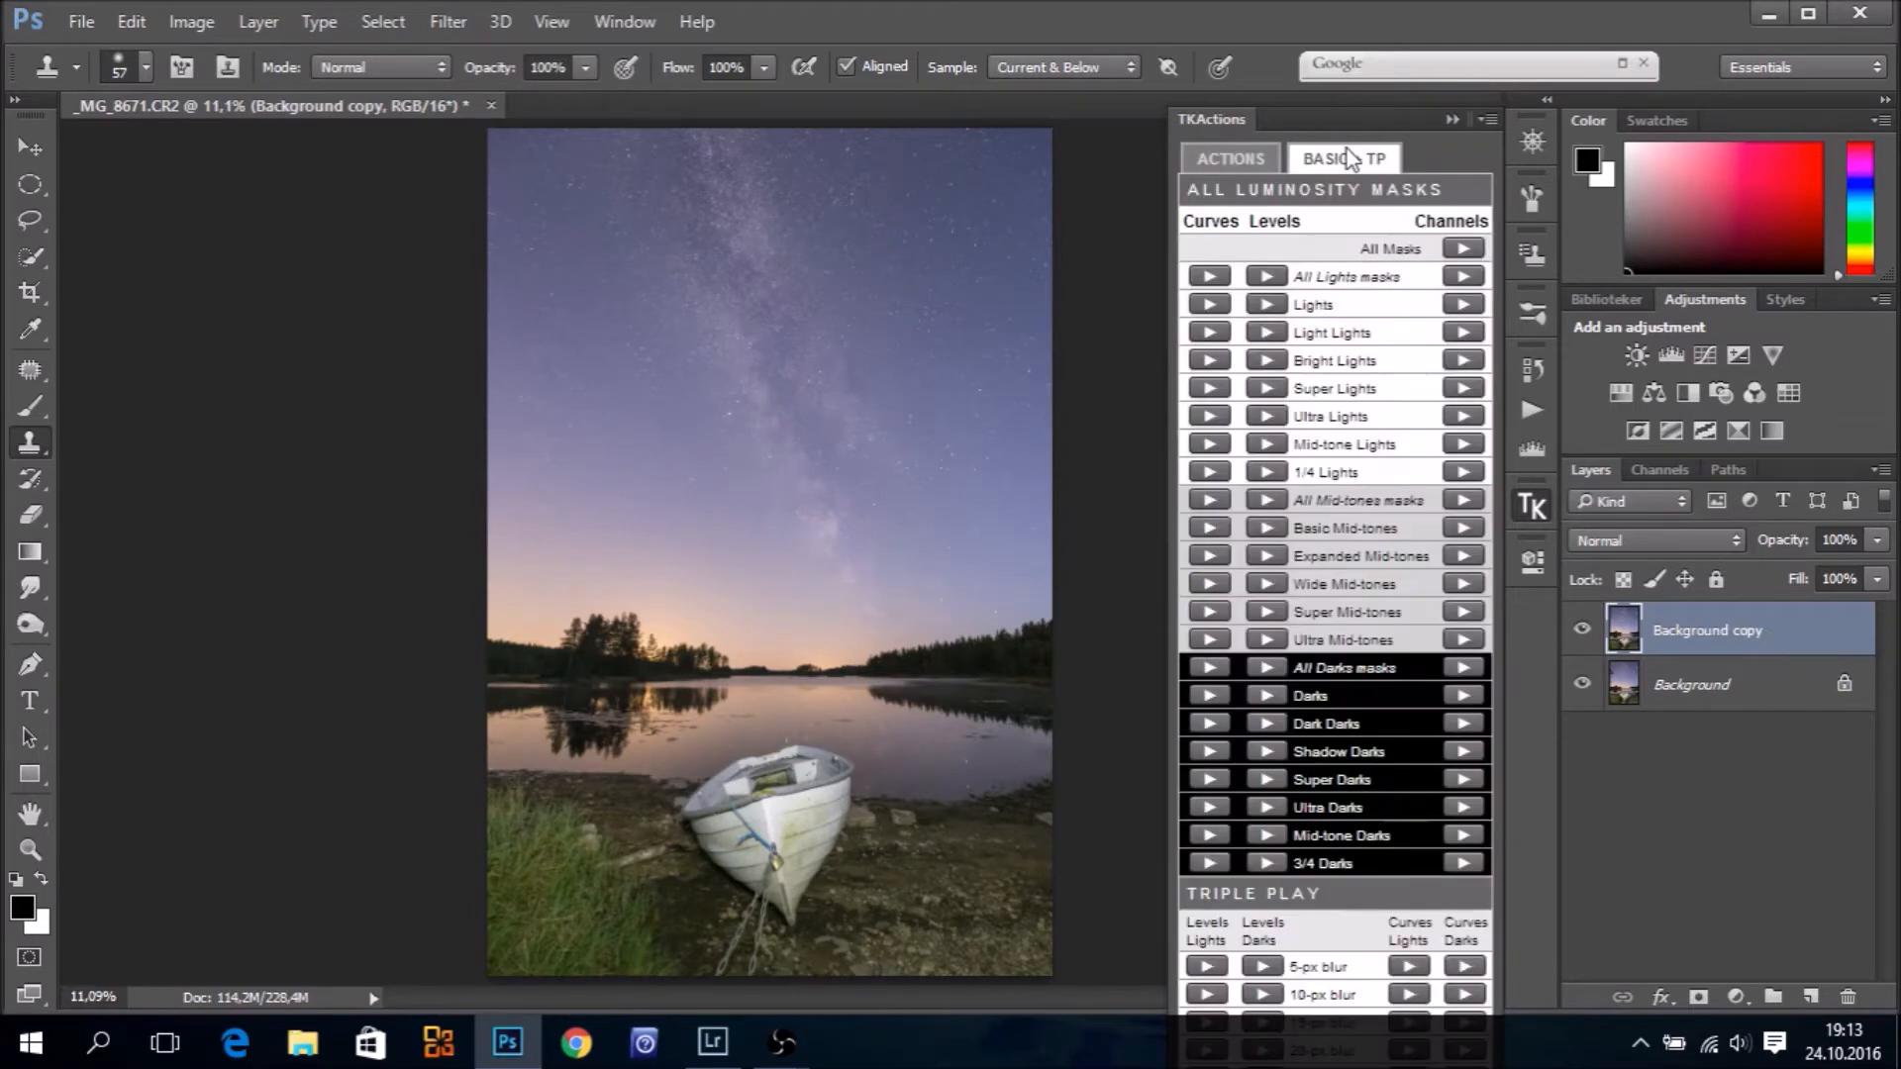
left_click(1267, 555)
left_click(1451, 121)
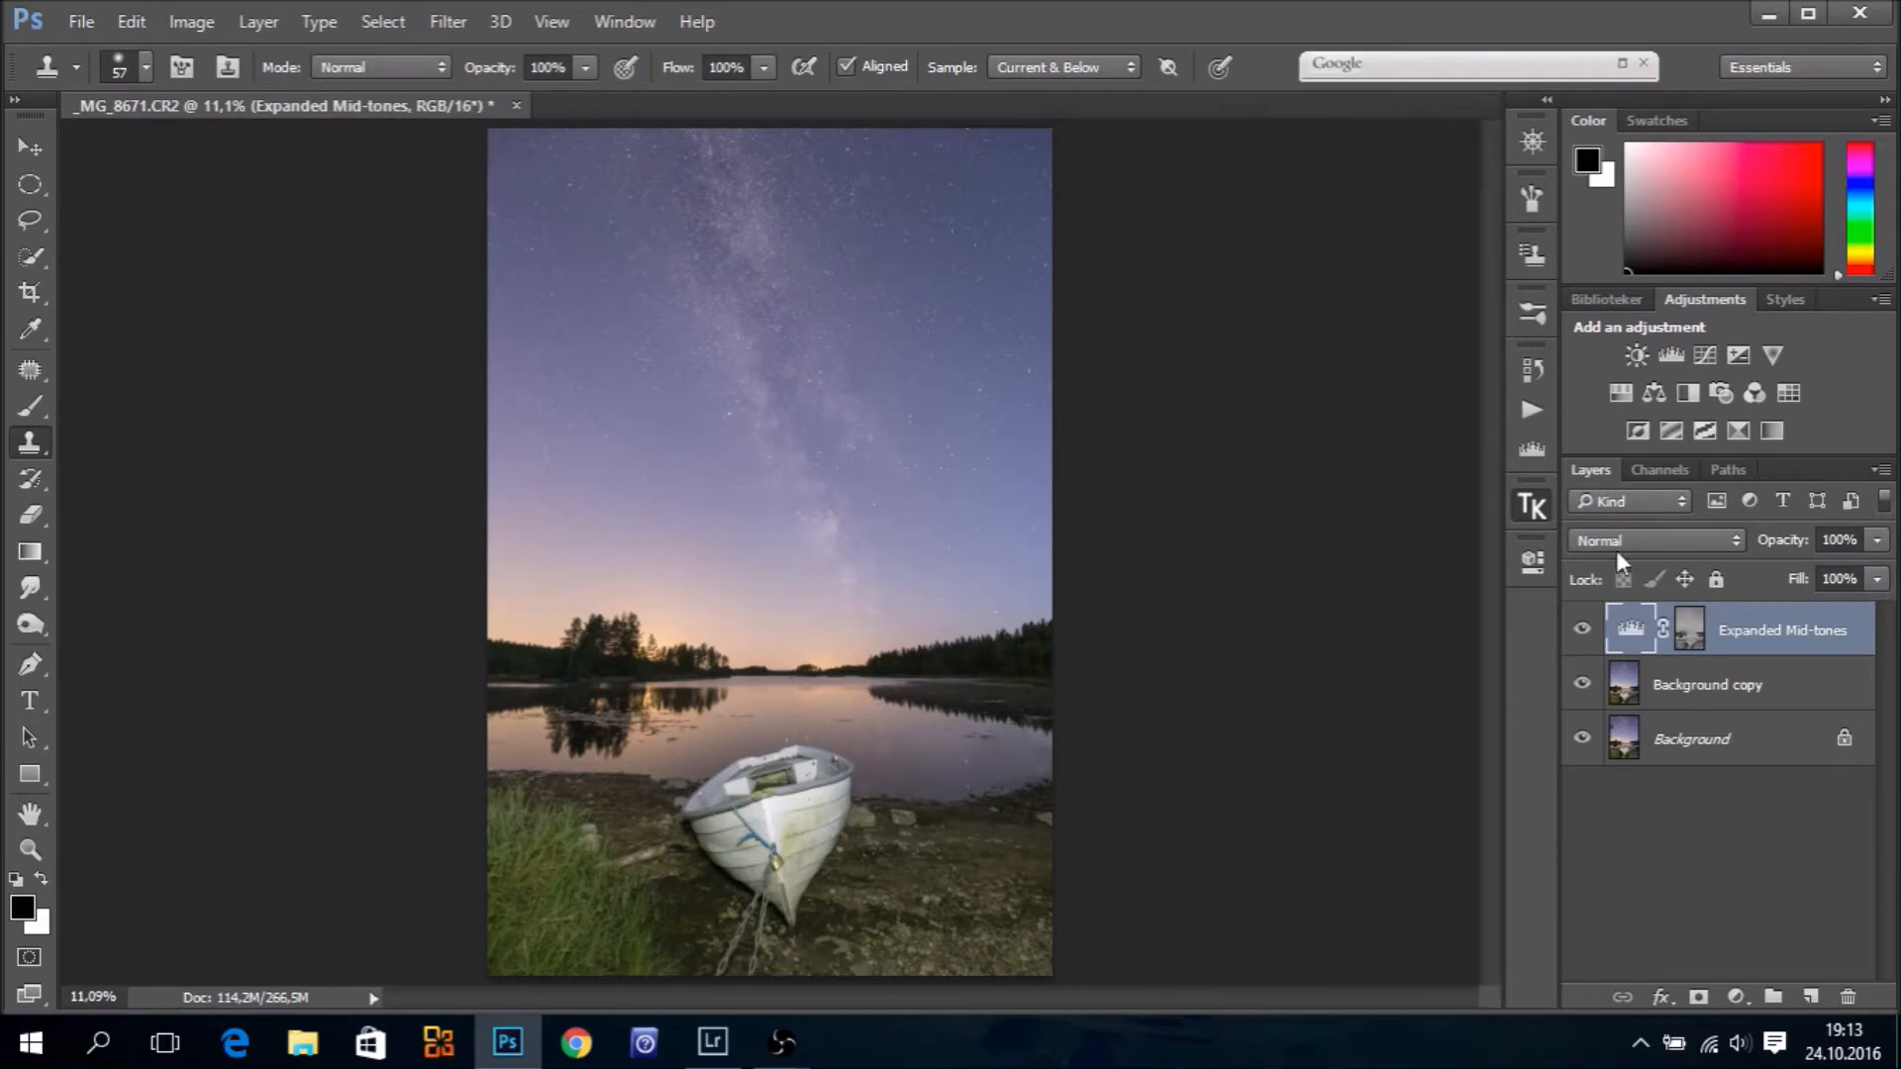
Set the Expanded Mid-tones Levels midtone to 0.79, lower its white input slightly, and compare the photo with and without it
double_click(1631, 631)
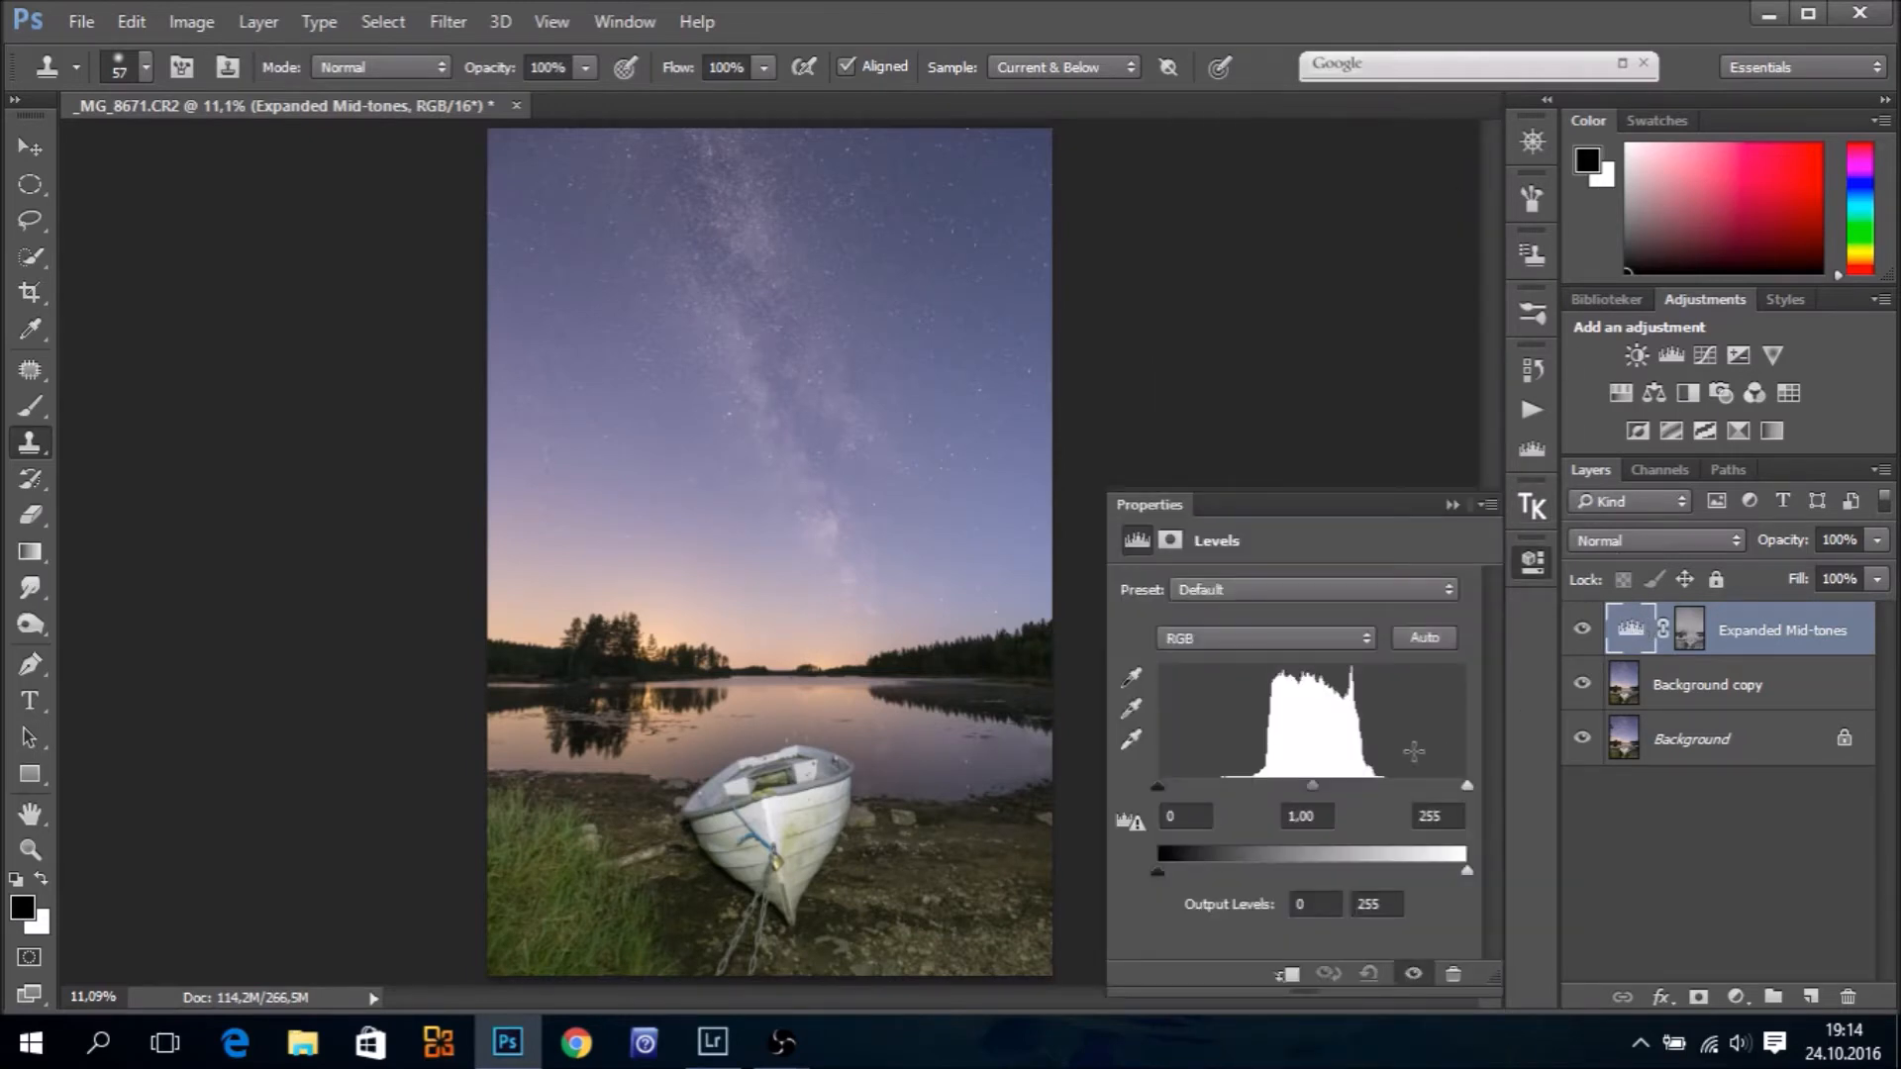
left_click_drag(1311, 784, 1318, 784)
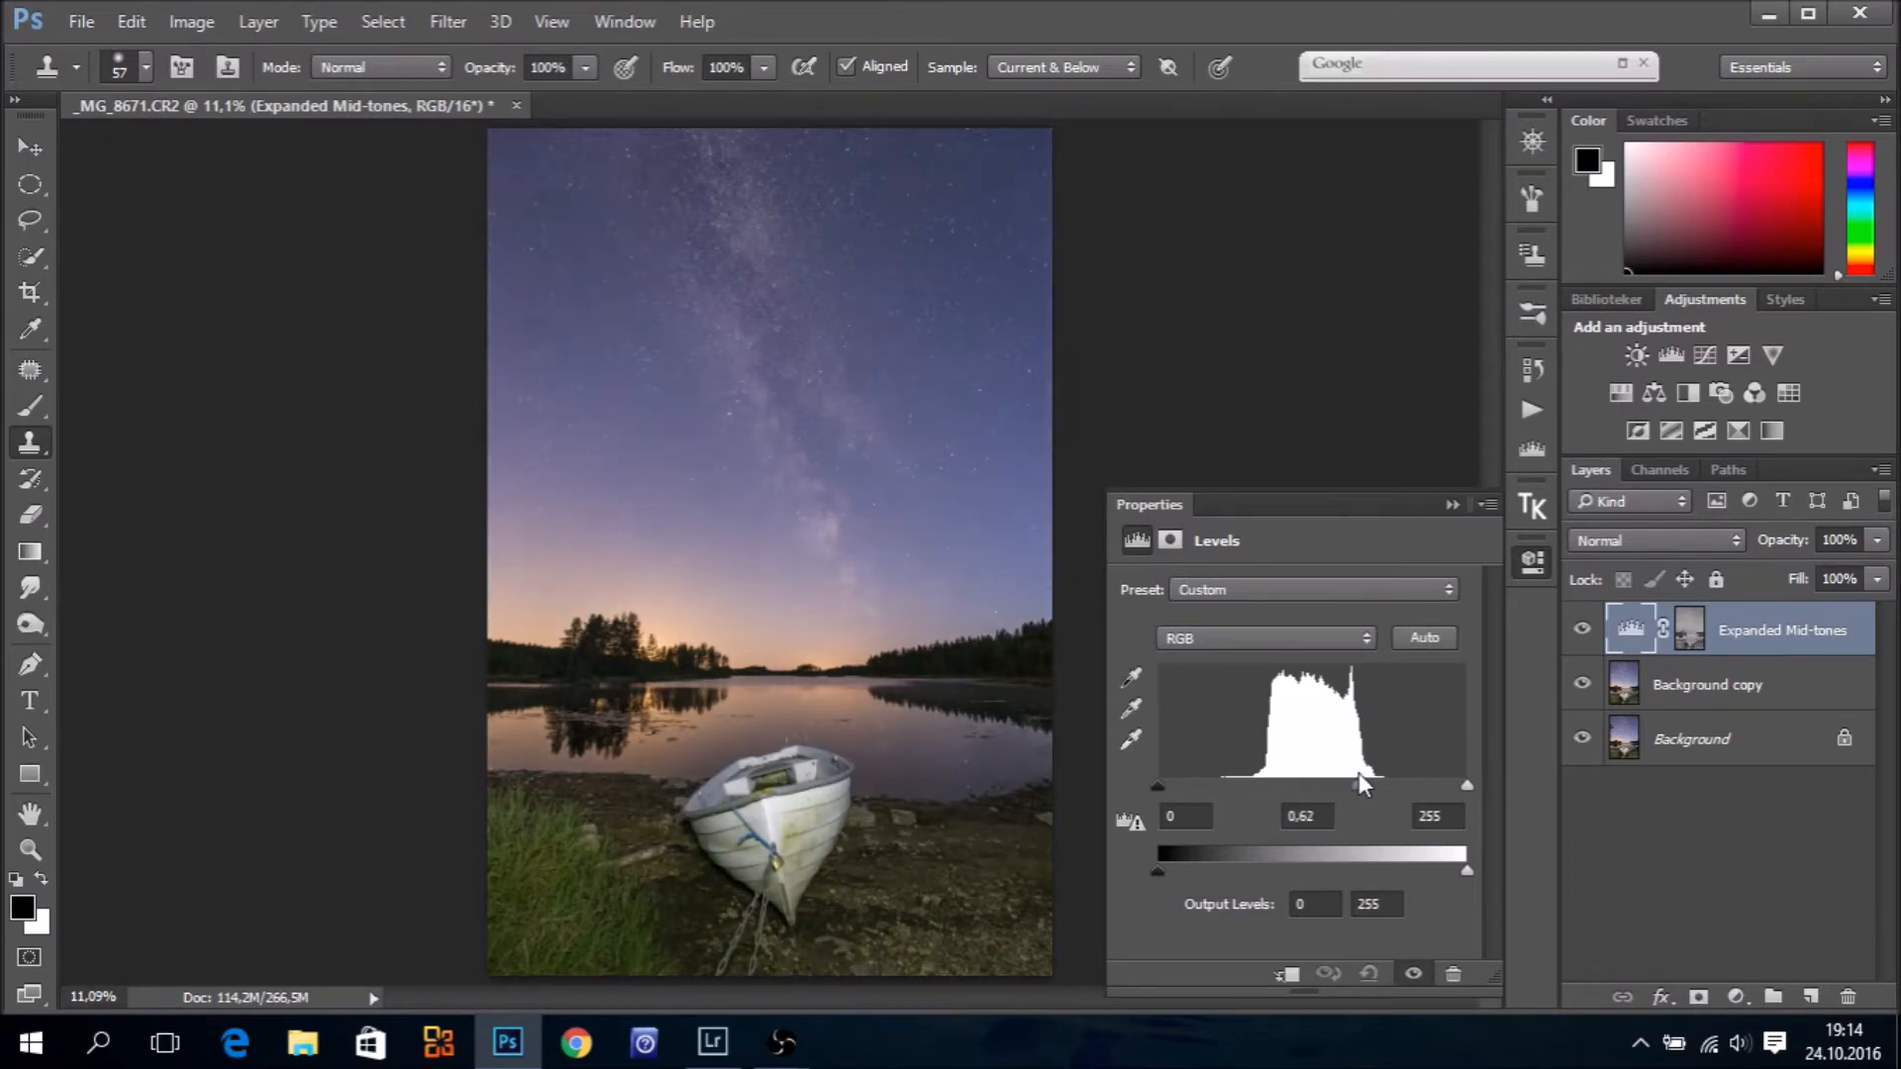
left_click_drag(1363, 775, 1335, 784)
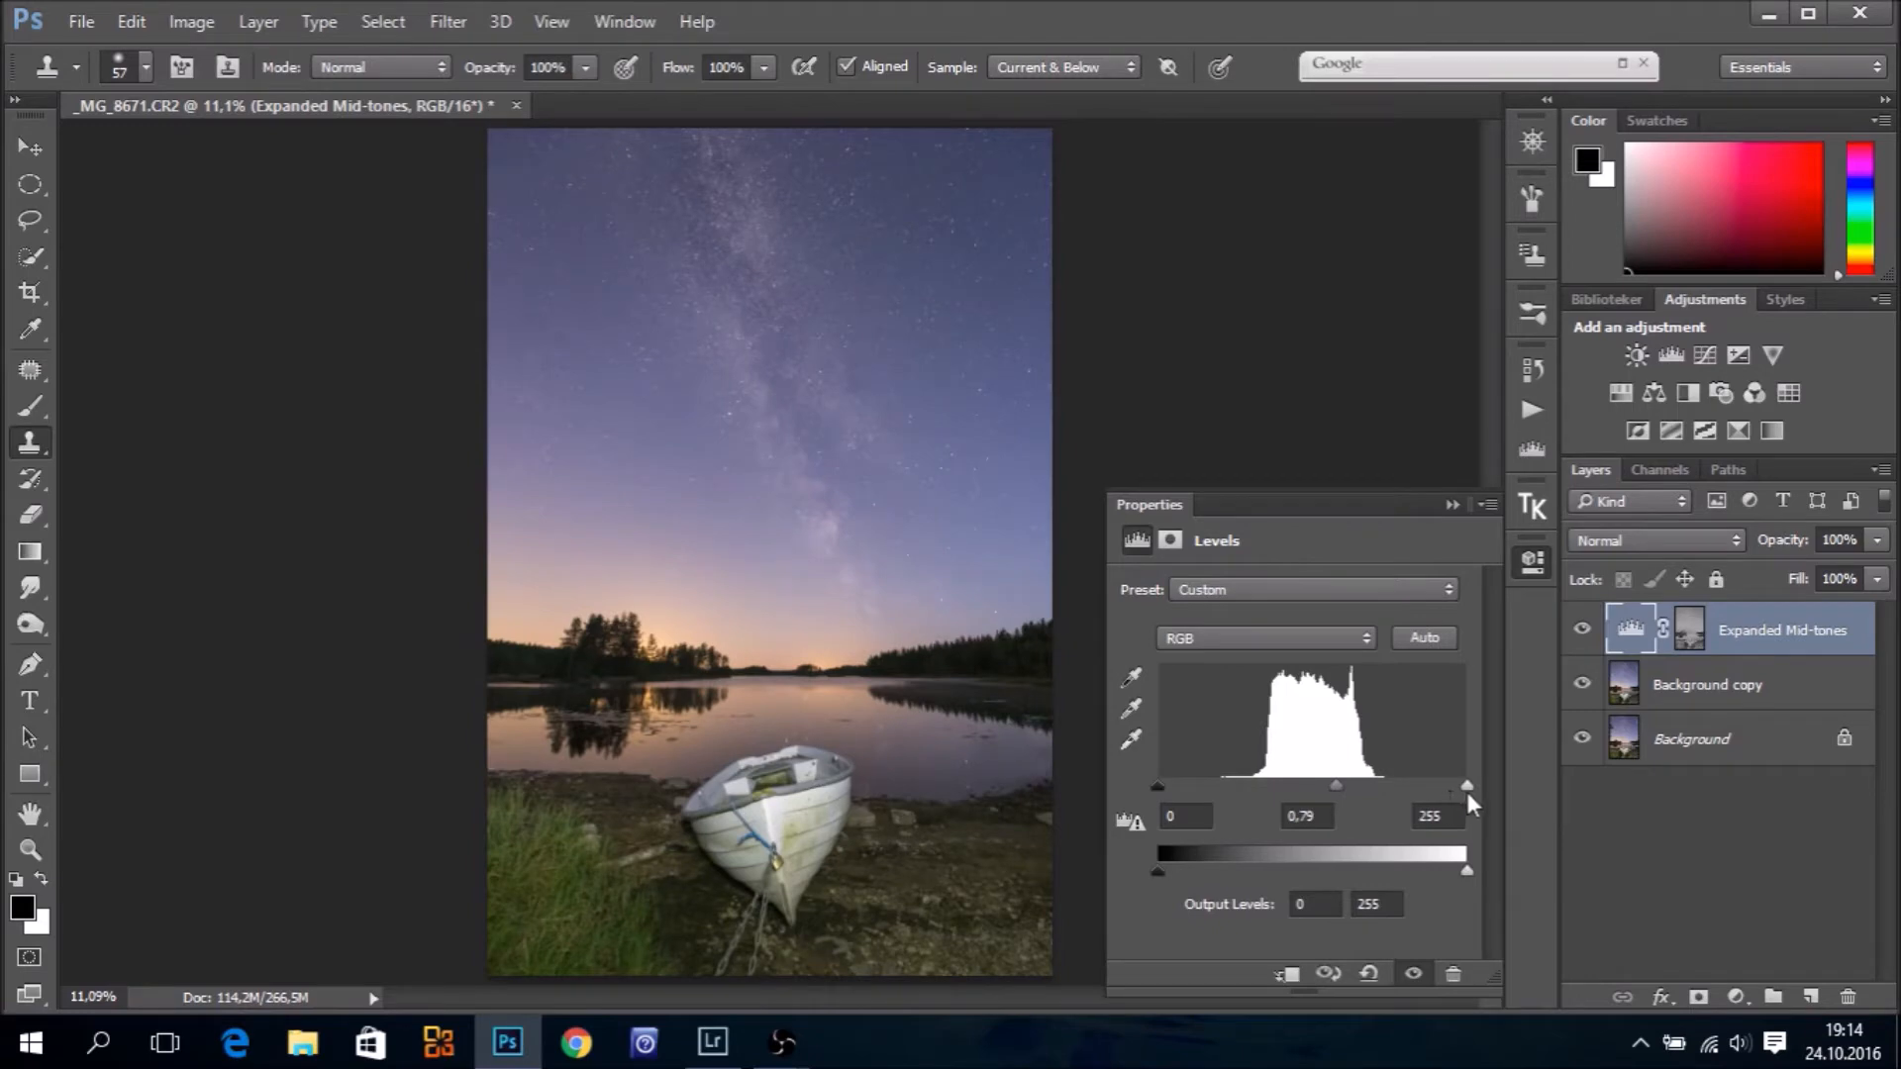
left_click_drag(1467, 788, 1448, 786)
left_click(1451, 506)
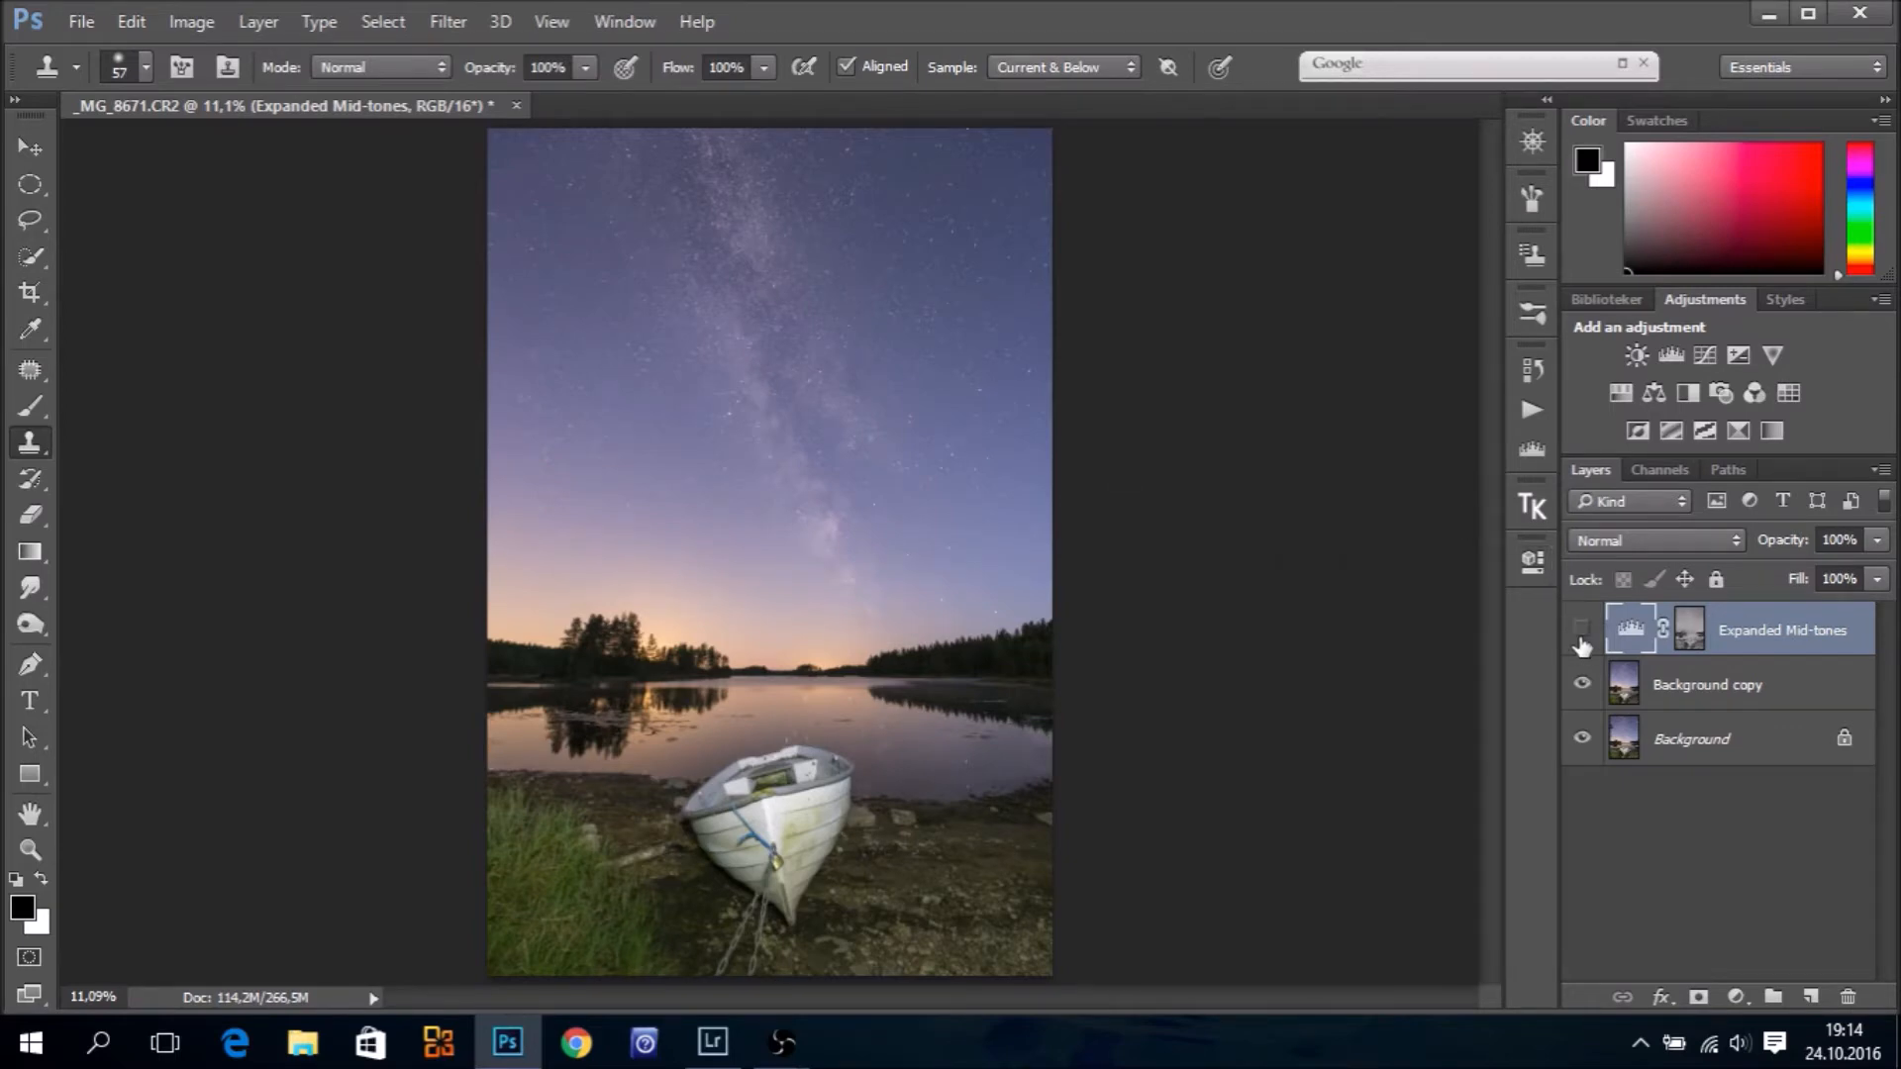
left_click(1580, 638)
Stamp all visible layers into a new top layer and apply a Threshold adjustment at level 125 to it
key("ctrl+shift+alt+e")
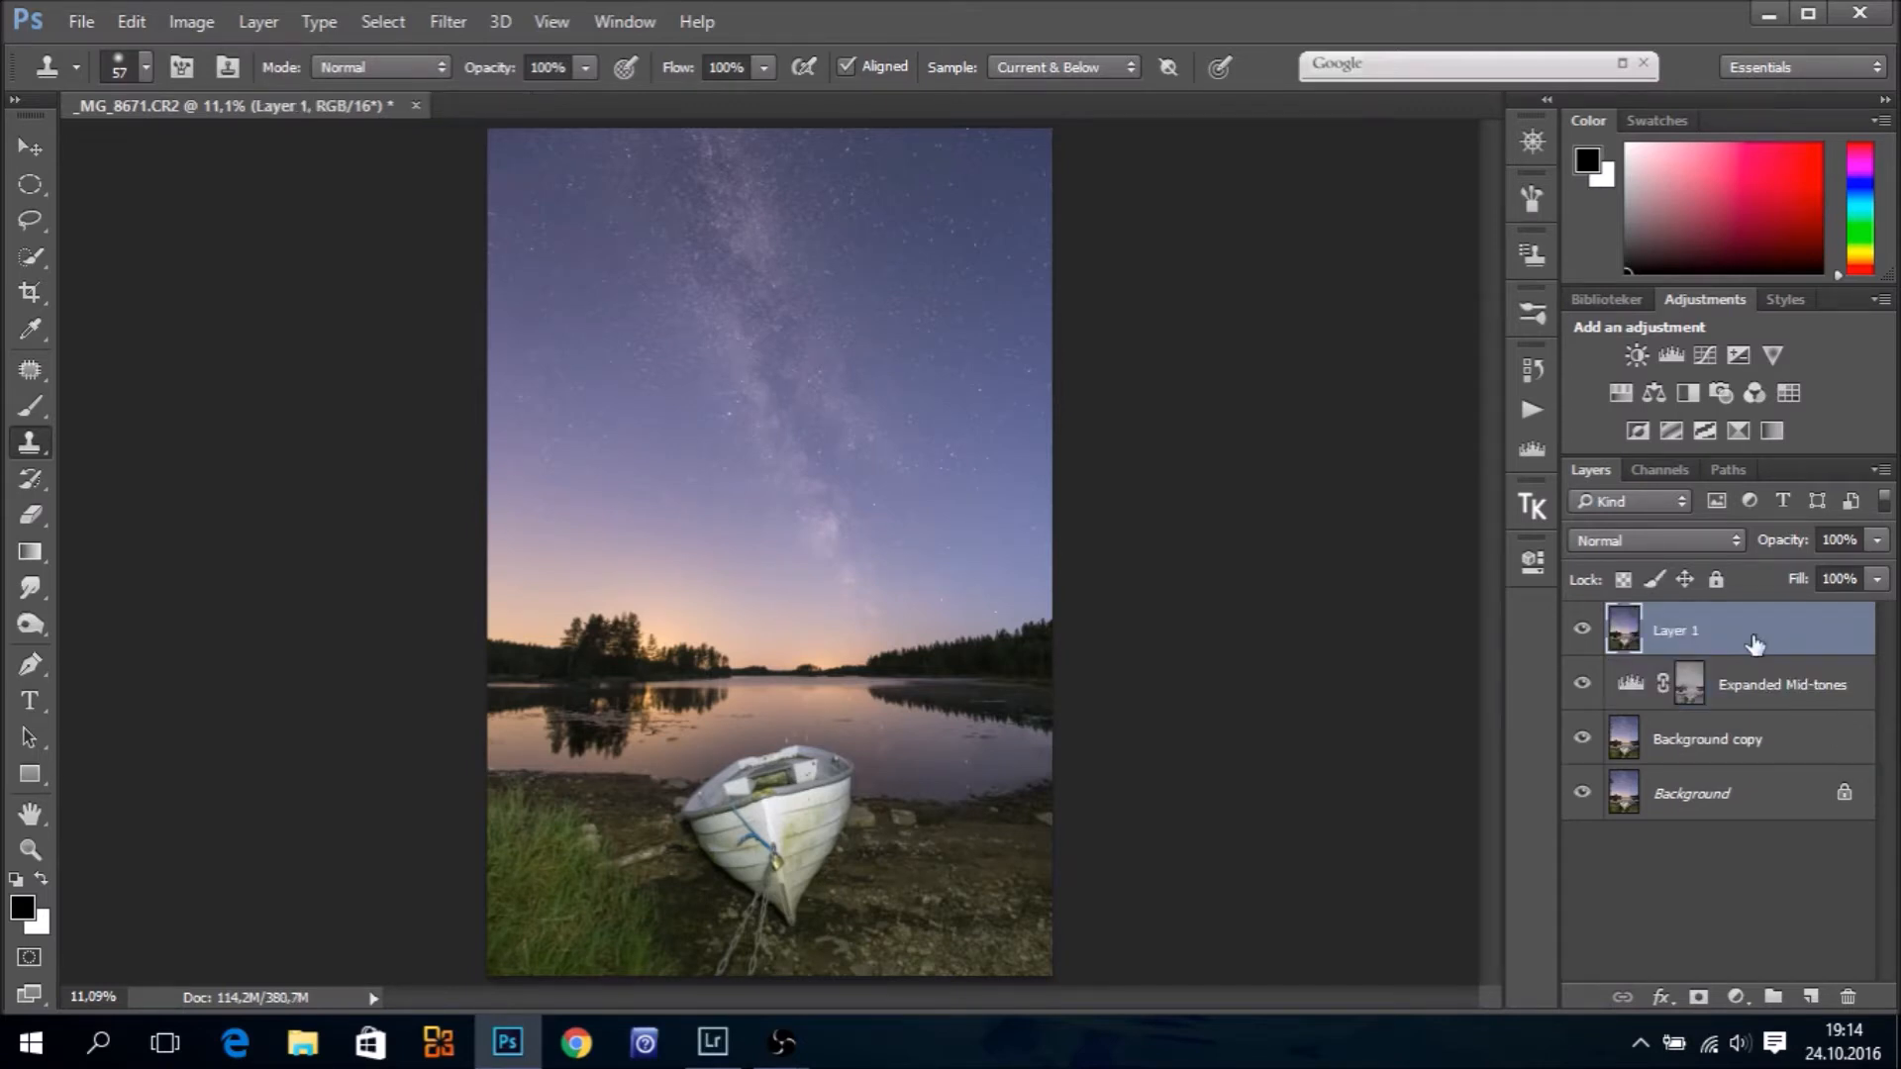
left_click(188, 24)
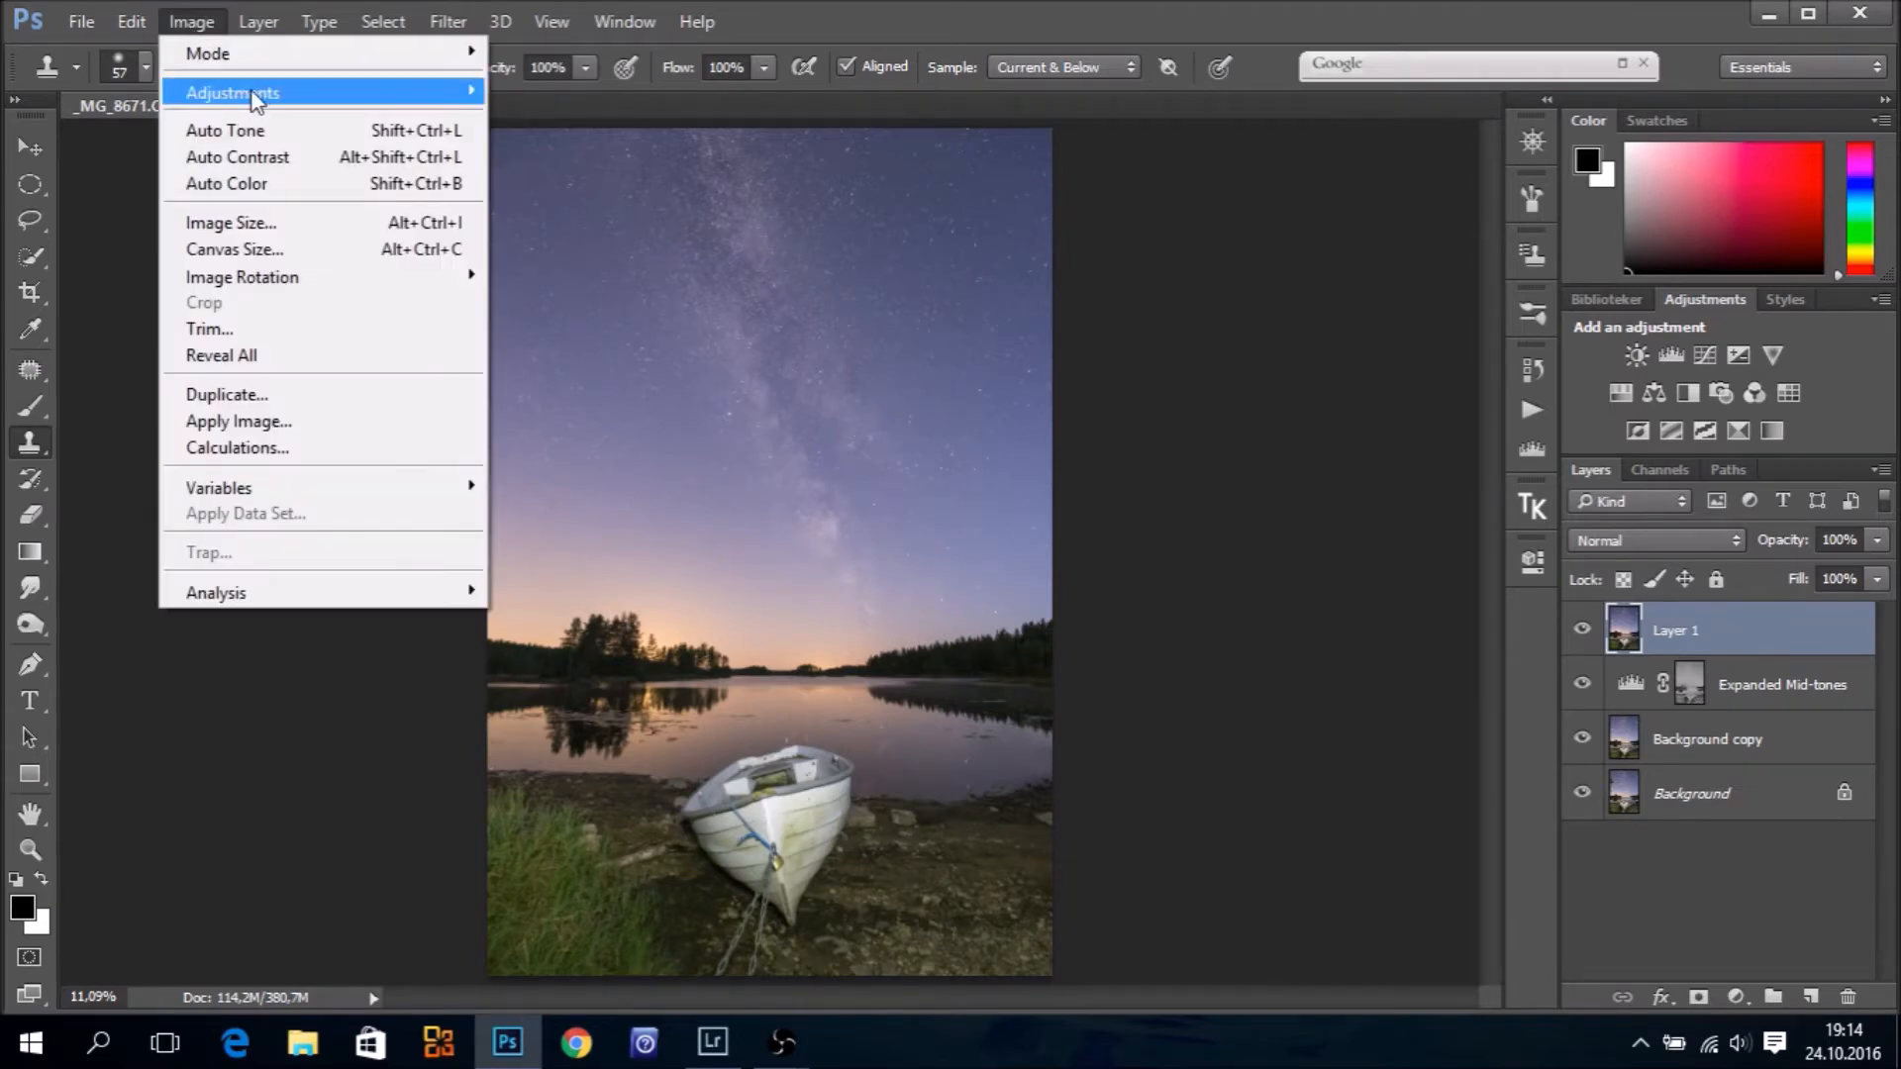
mouse_move(256, 92)
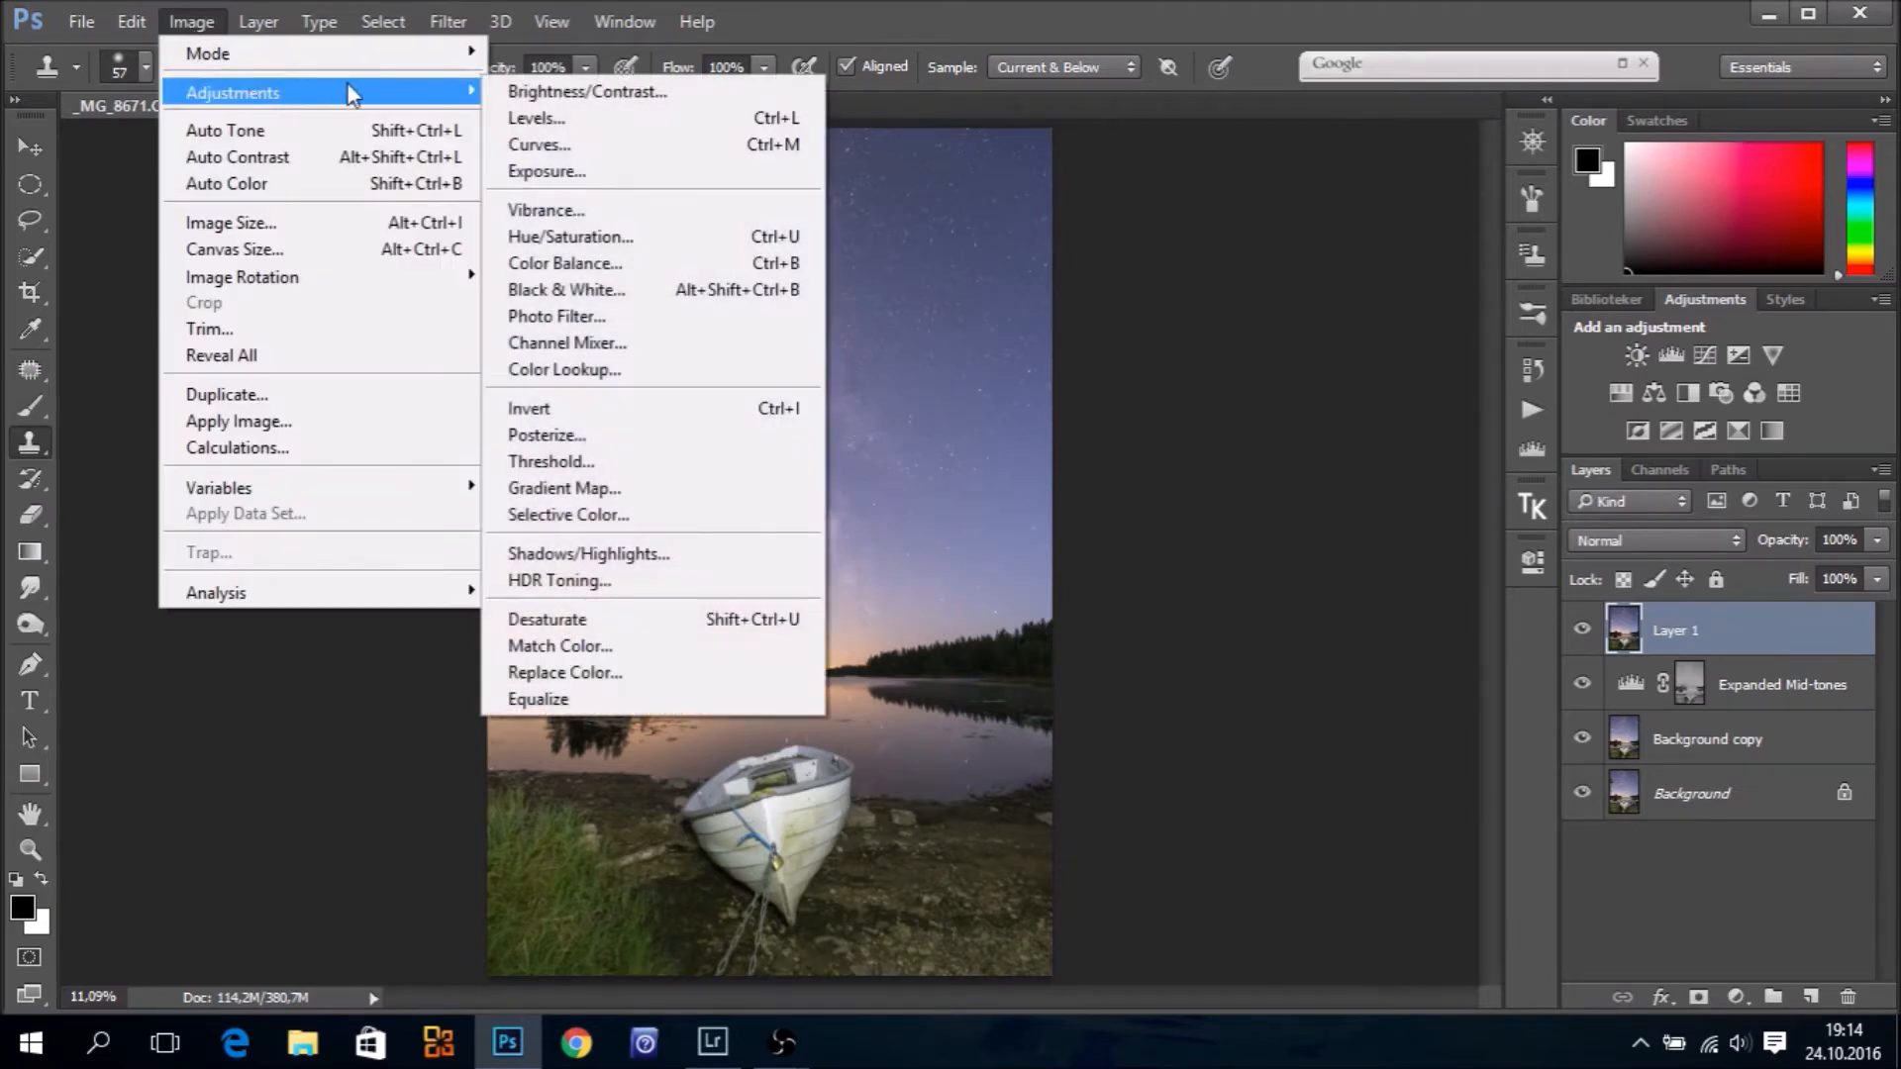
left_click(592, 462)
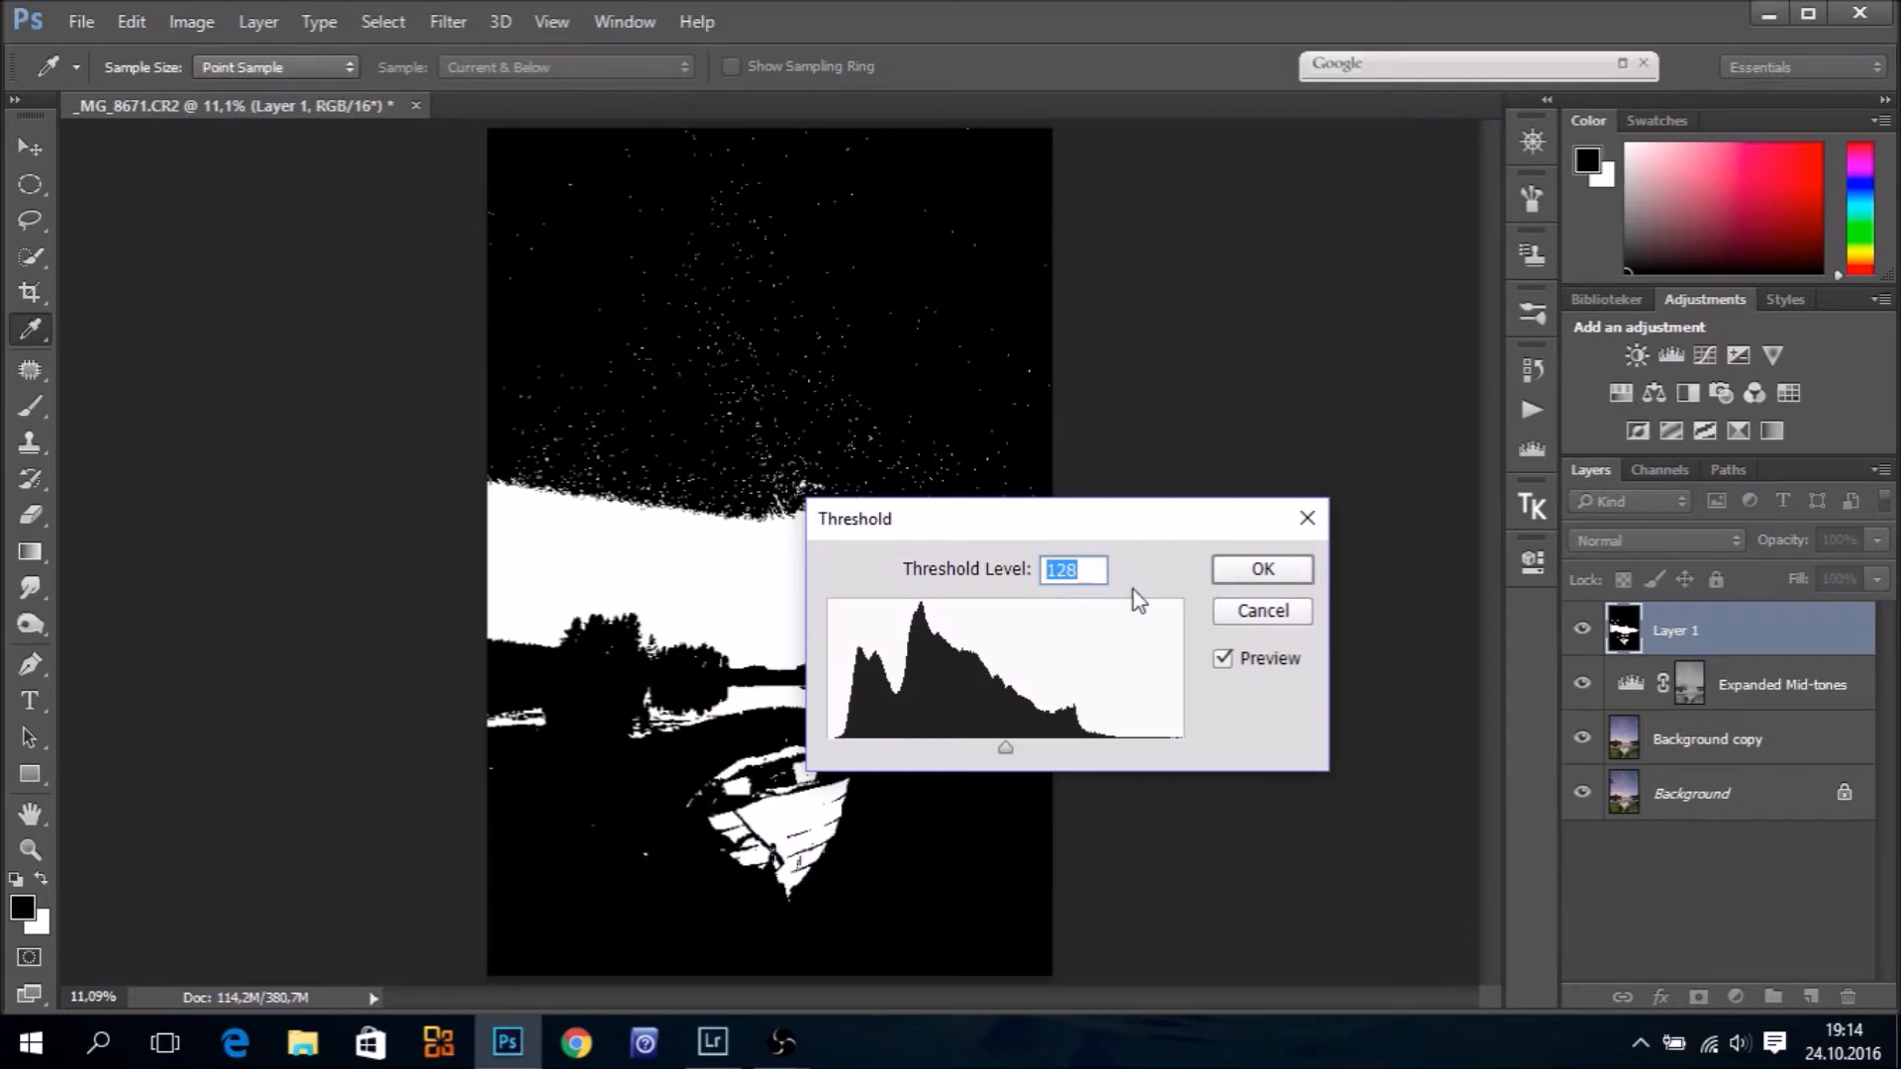
left_click_drag(1149, 531, 1425, 393)
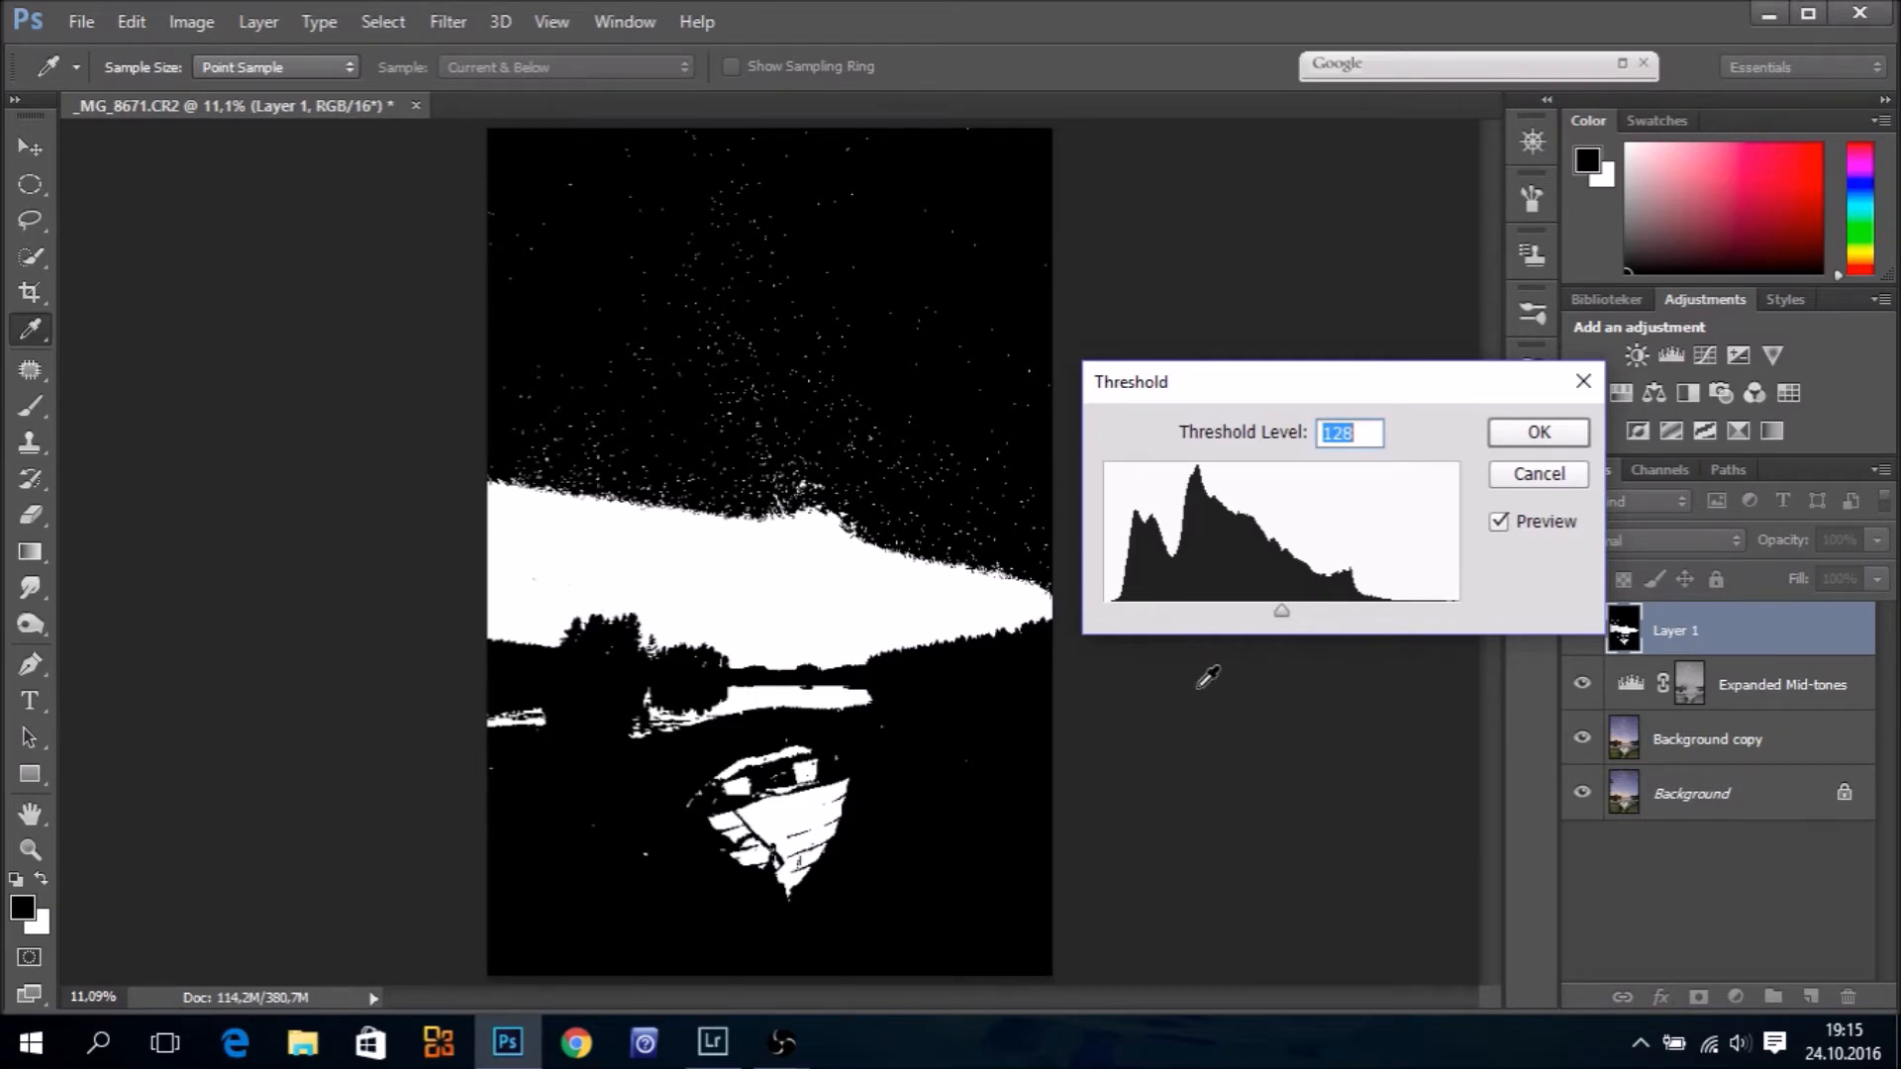
left_click_drag(1281, 619, 1278, 621)
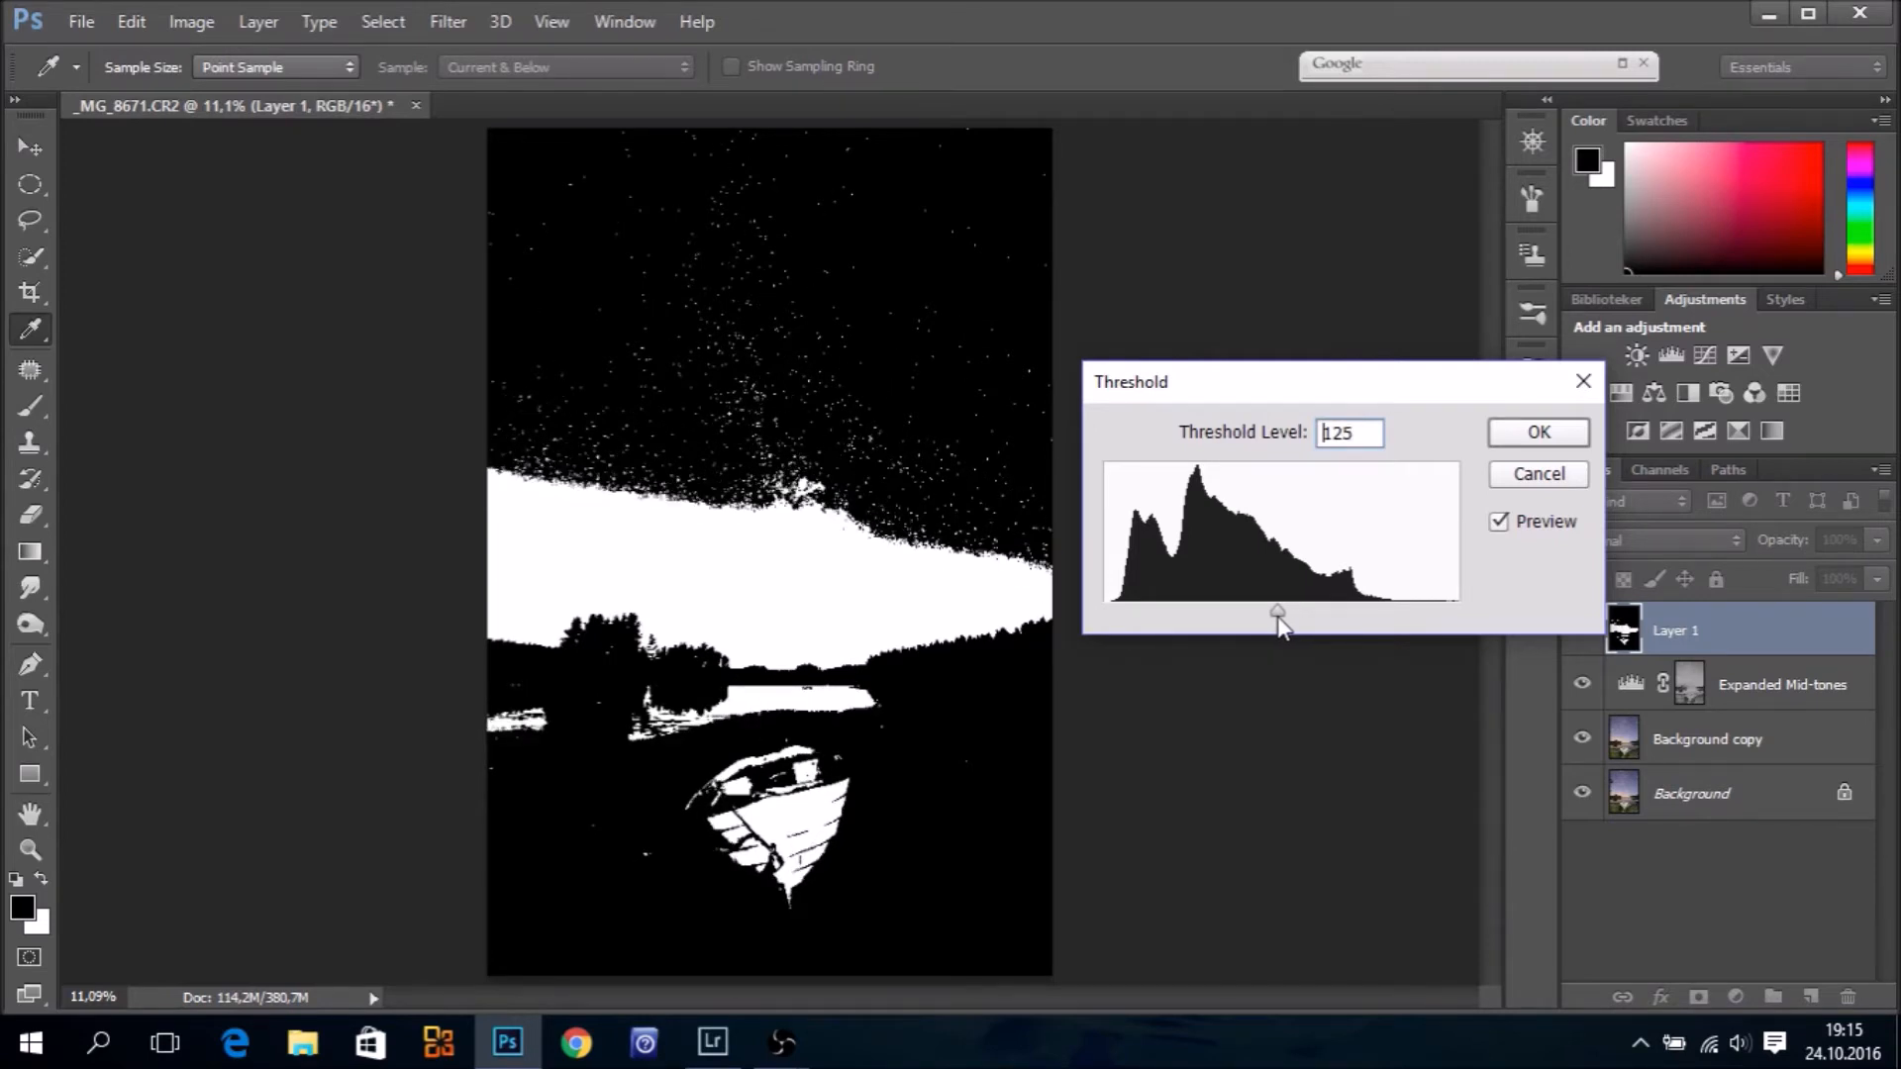
left_click_drag(1278, 617, 1278, 616)
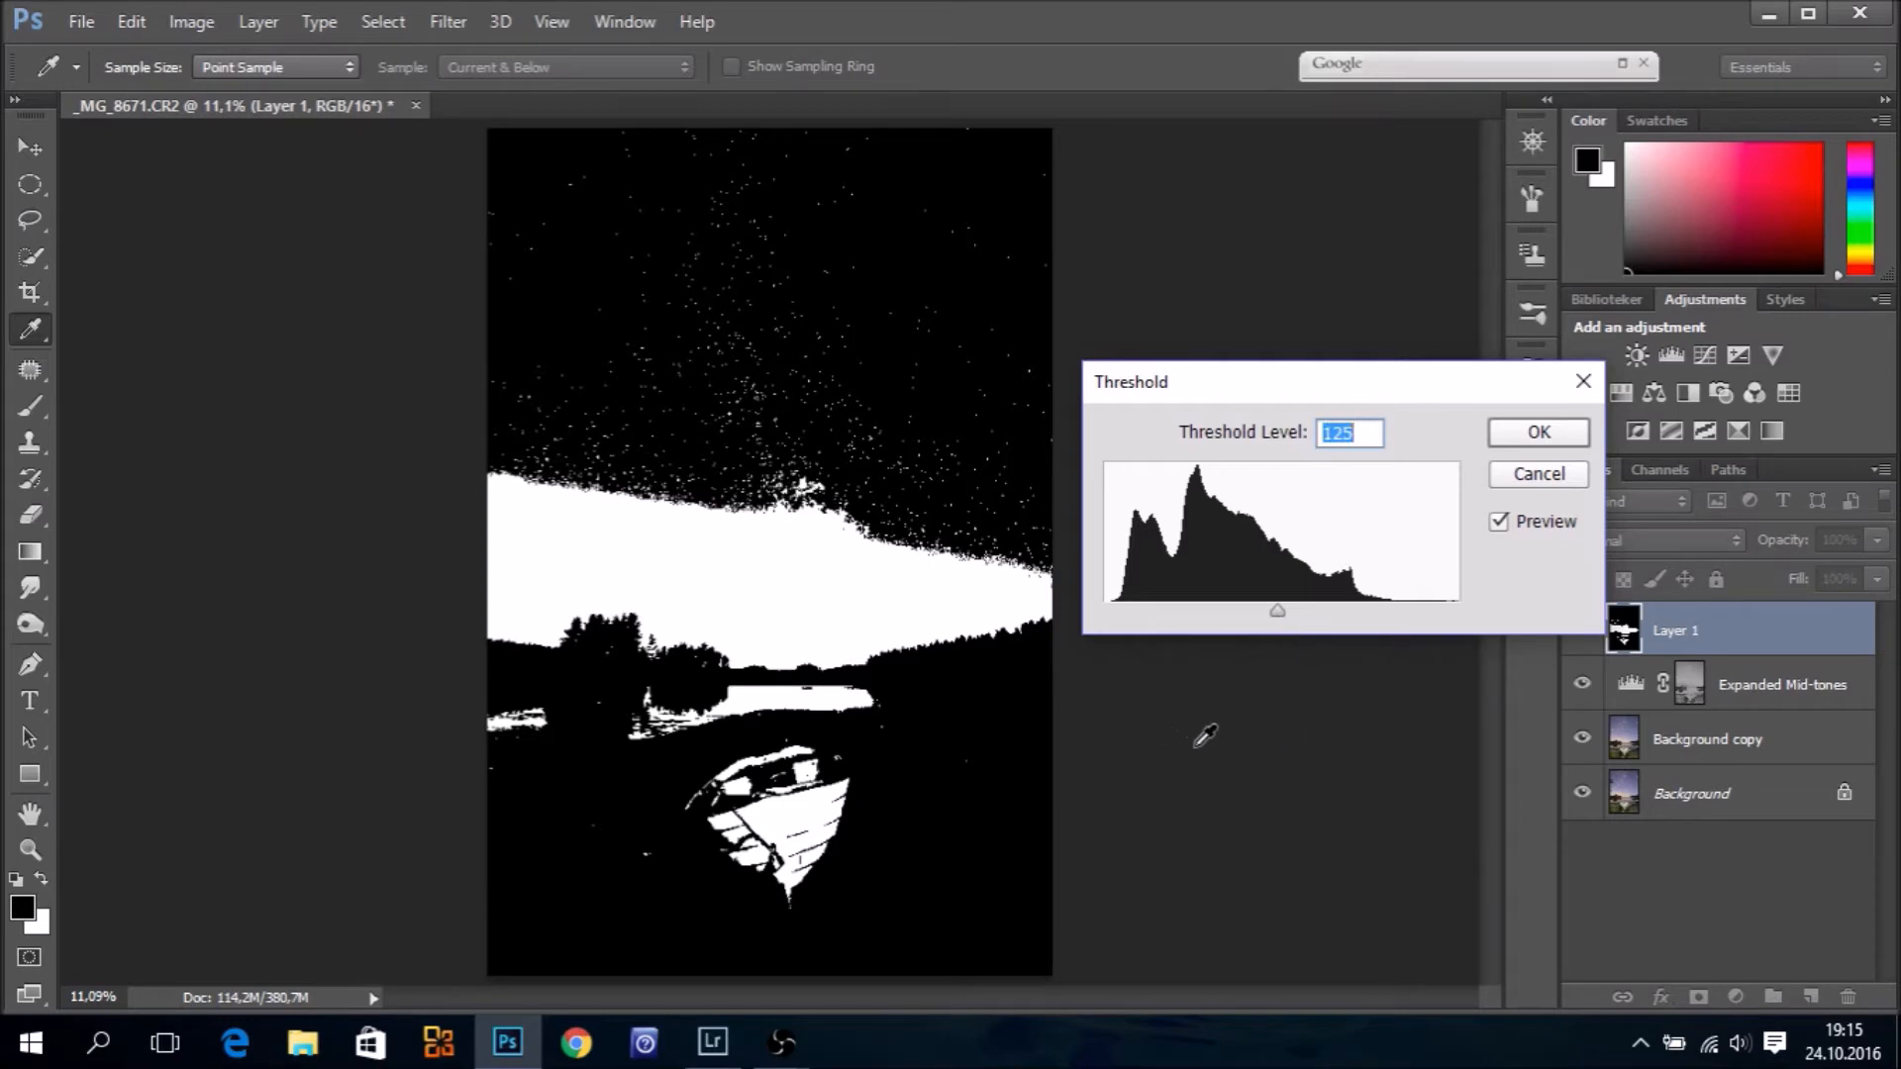
left_click(1559, 432)
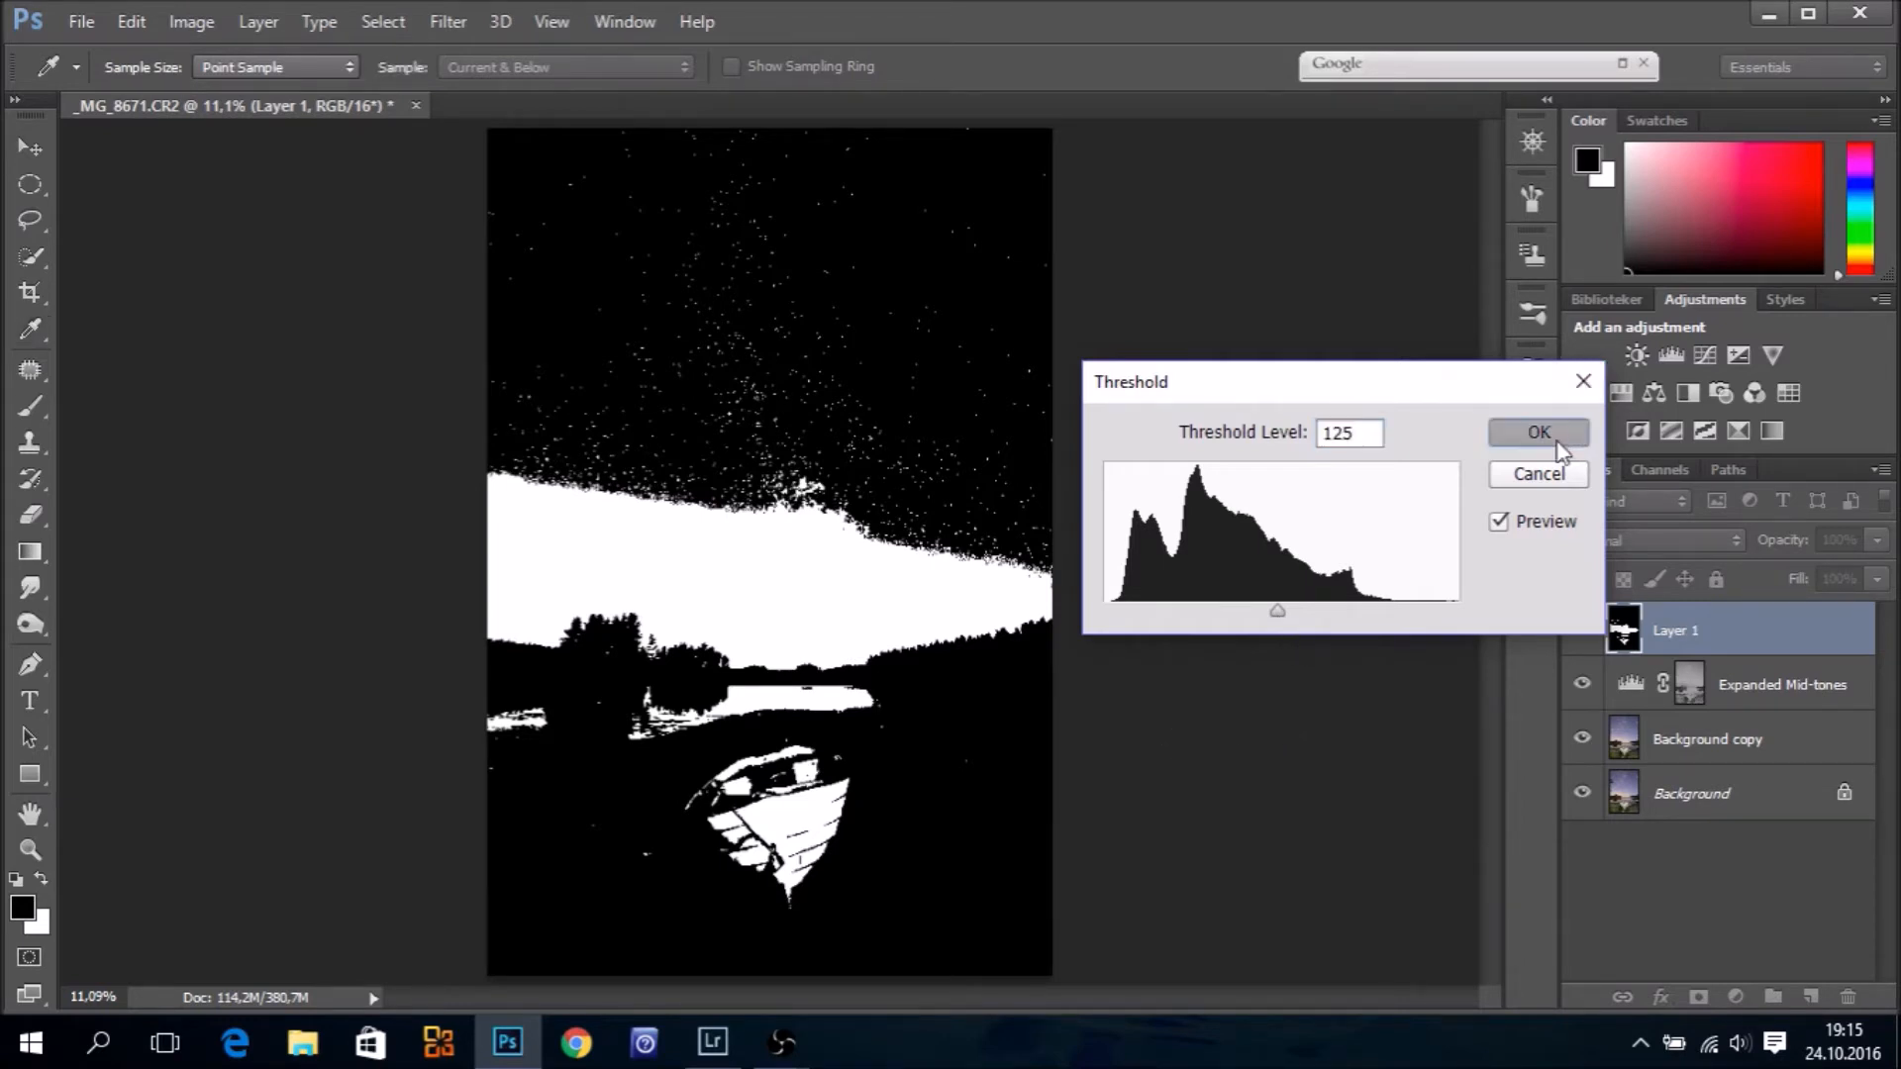
key("s")
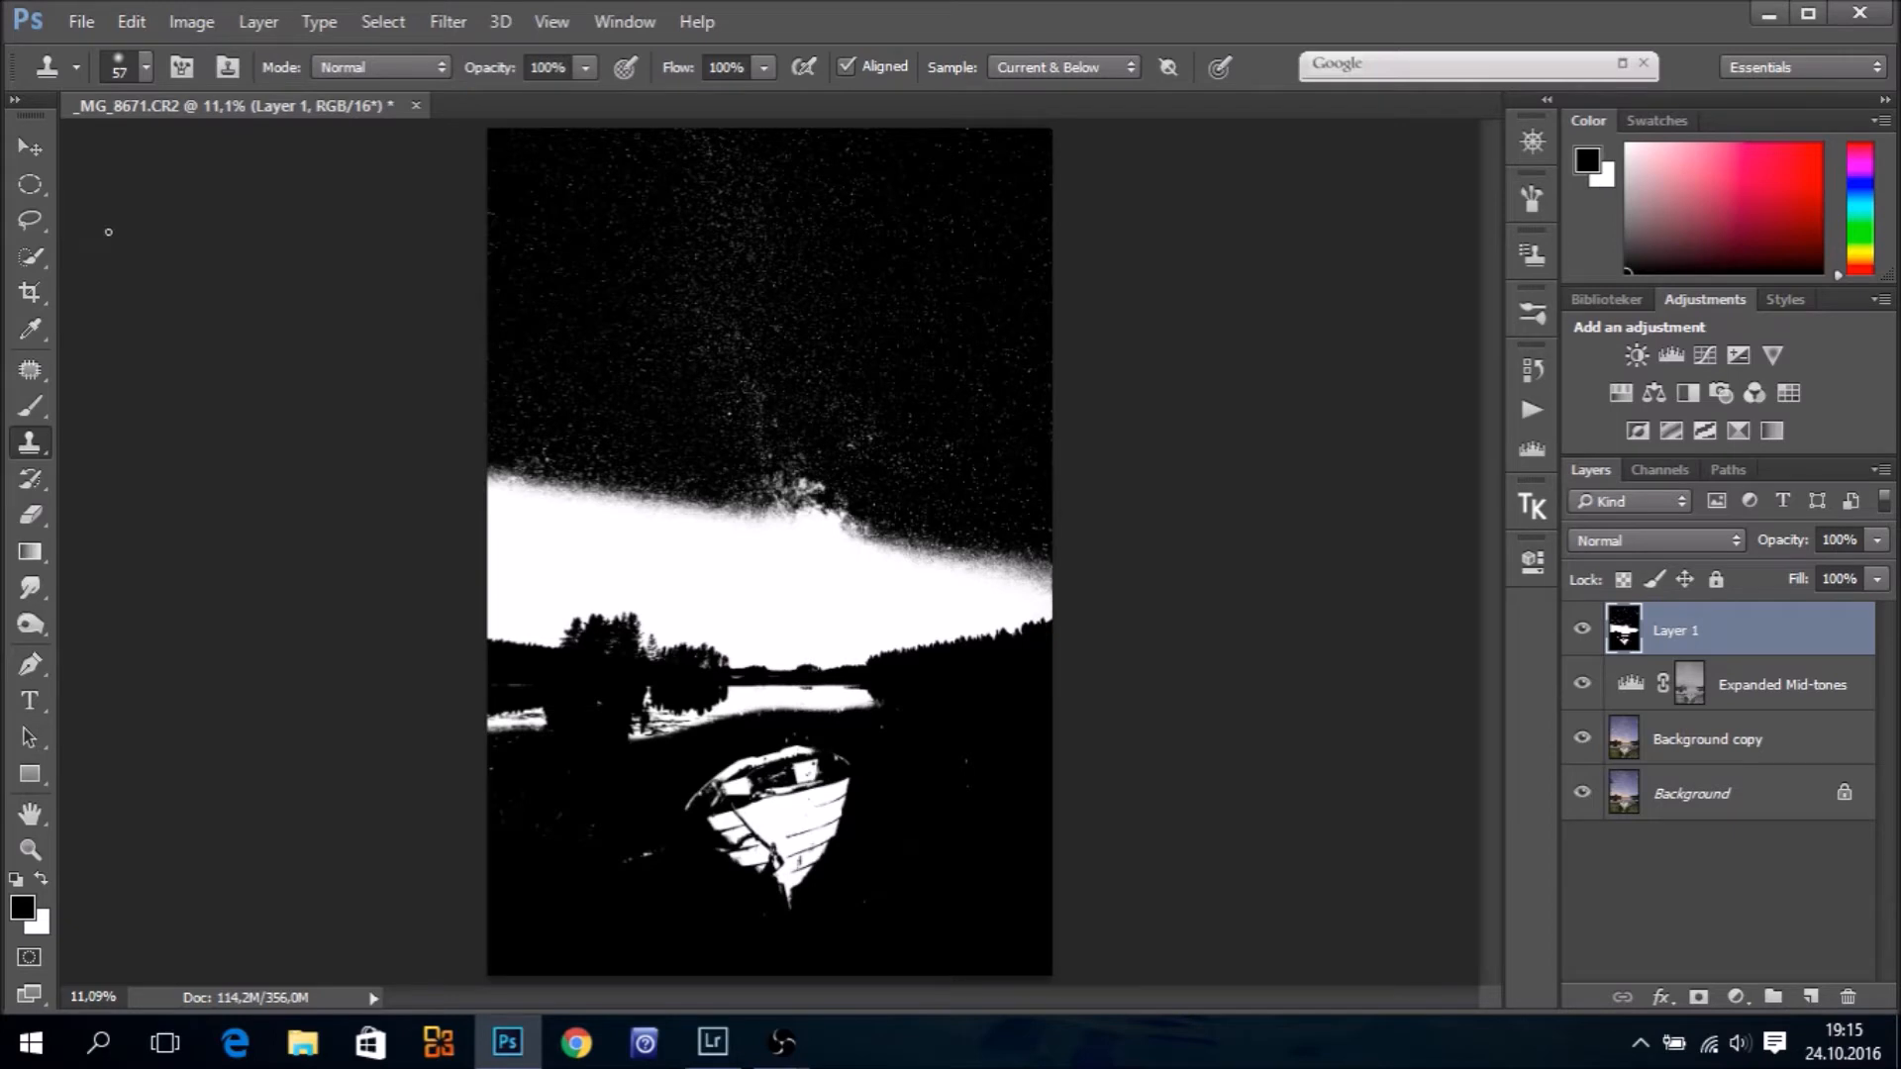
left_click(32, 182)
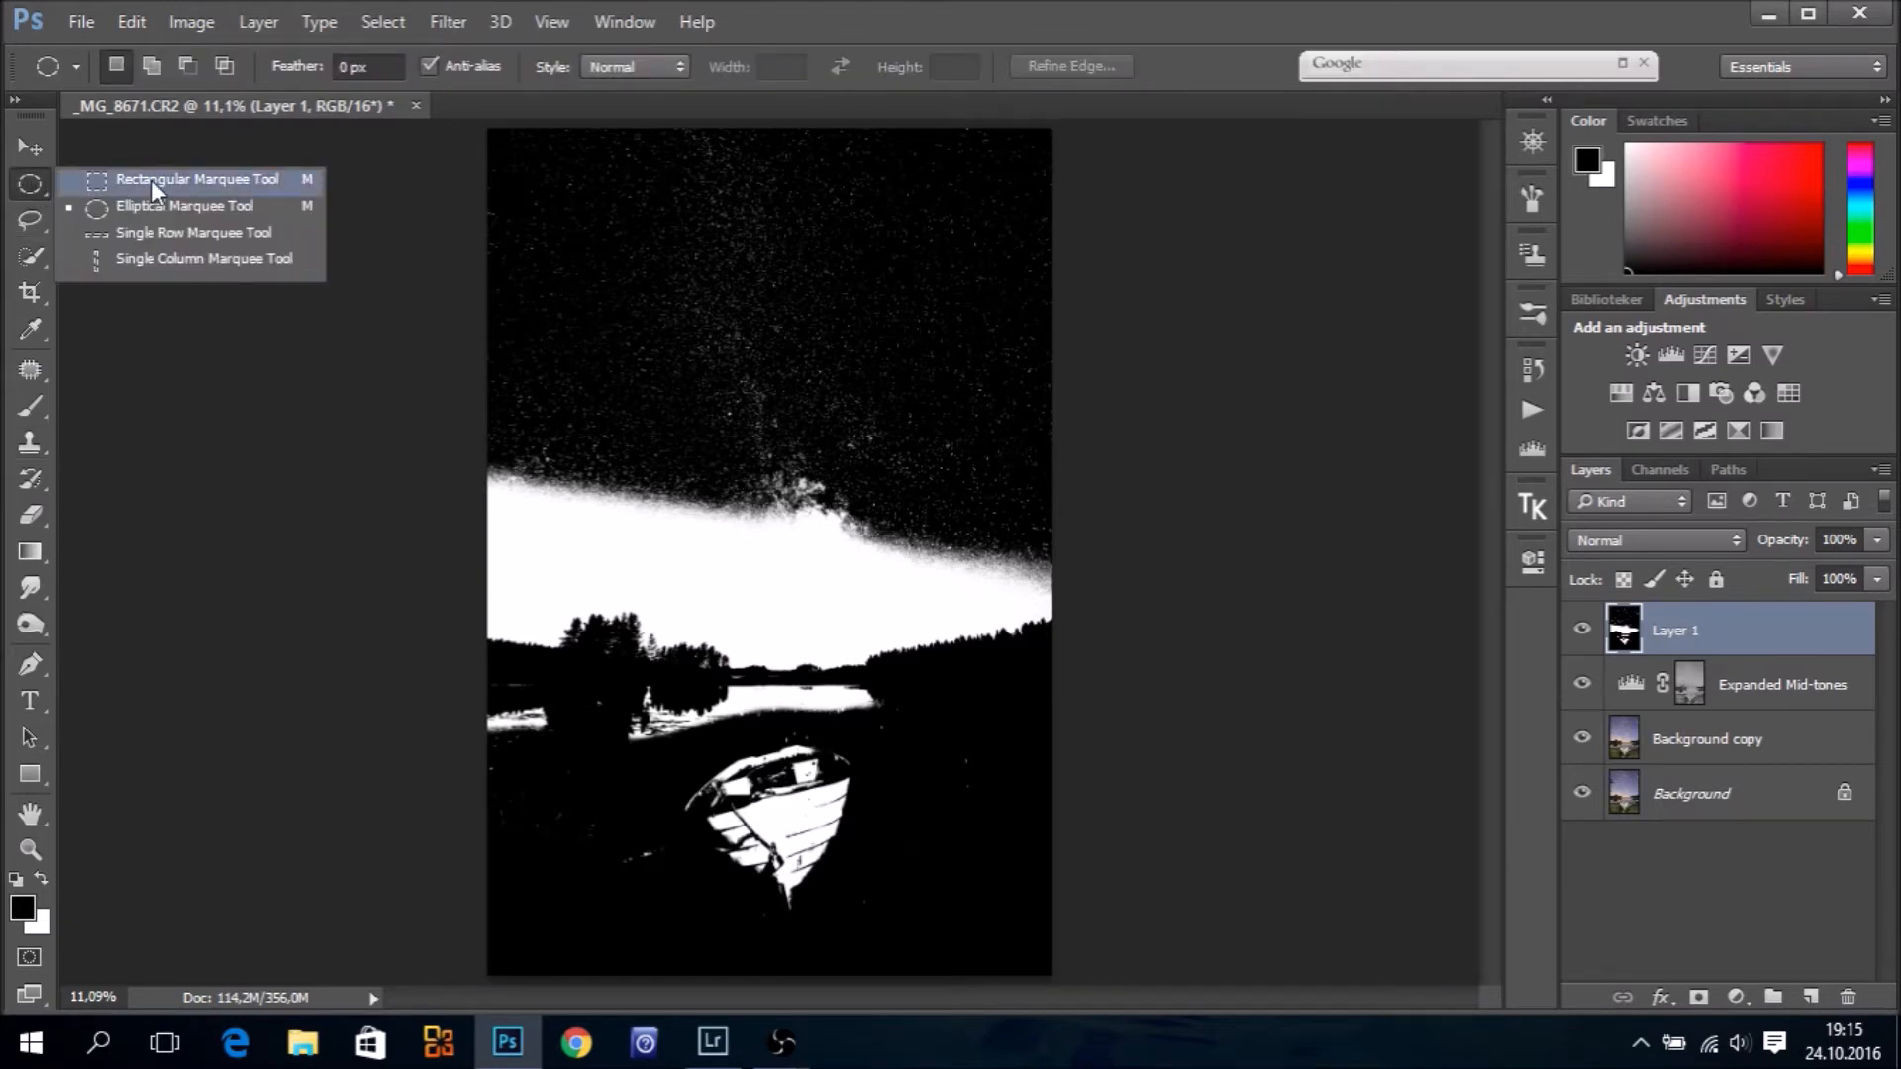
left_click_drag(489, 123, 599, 414)
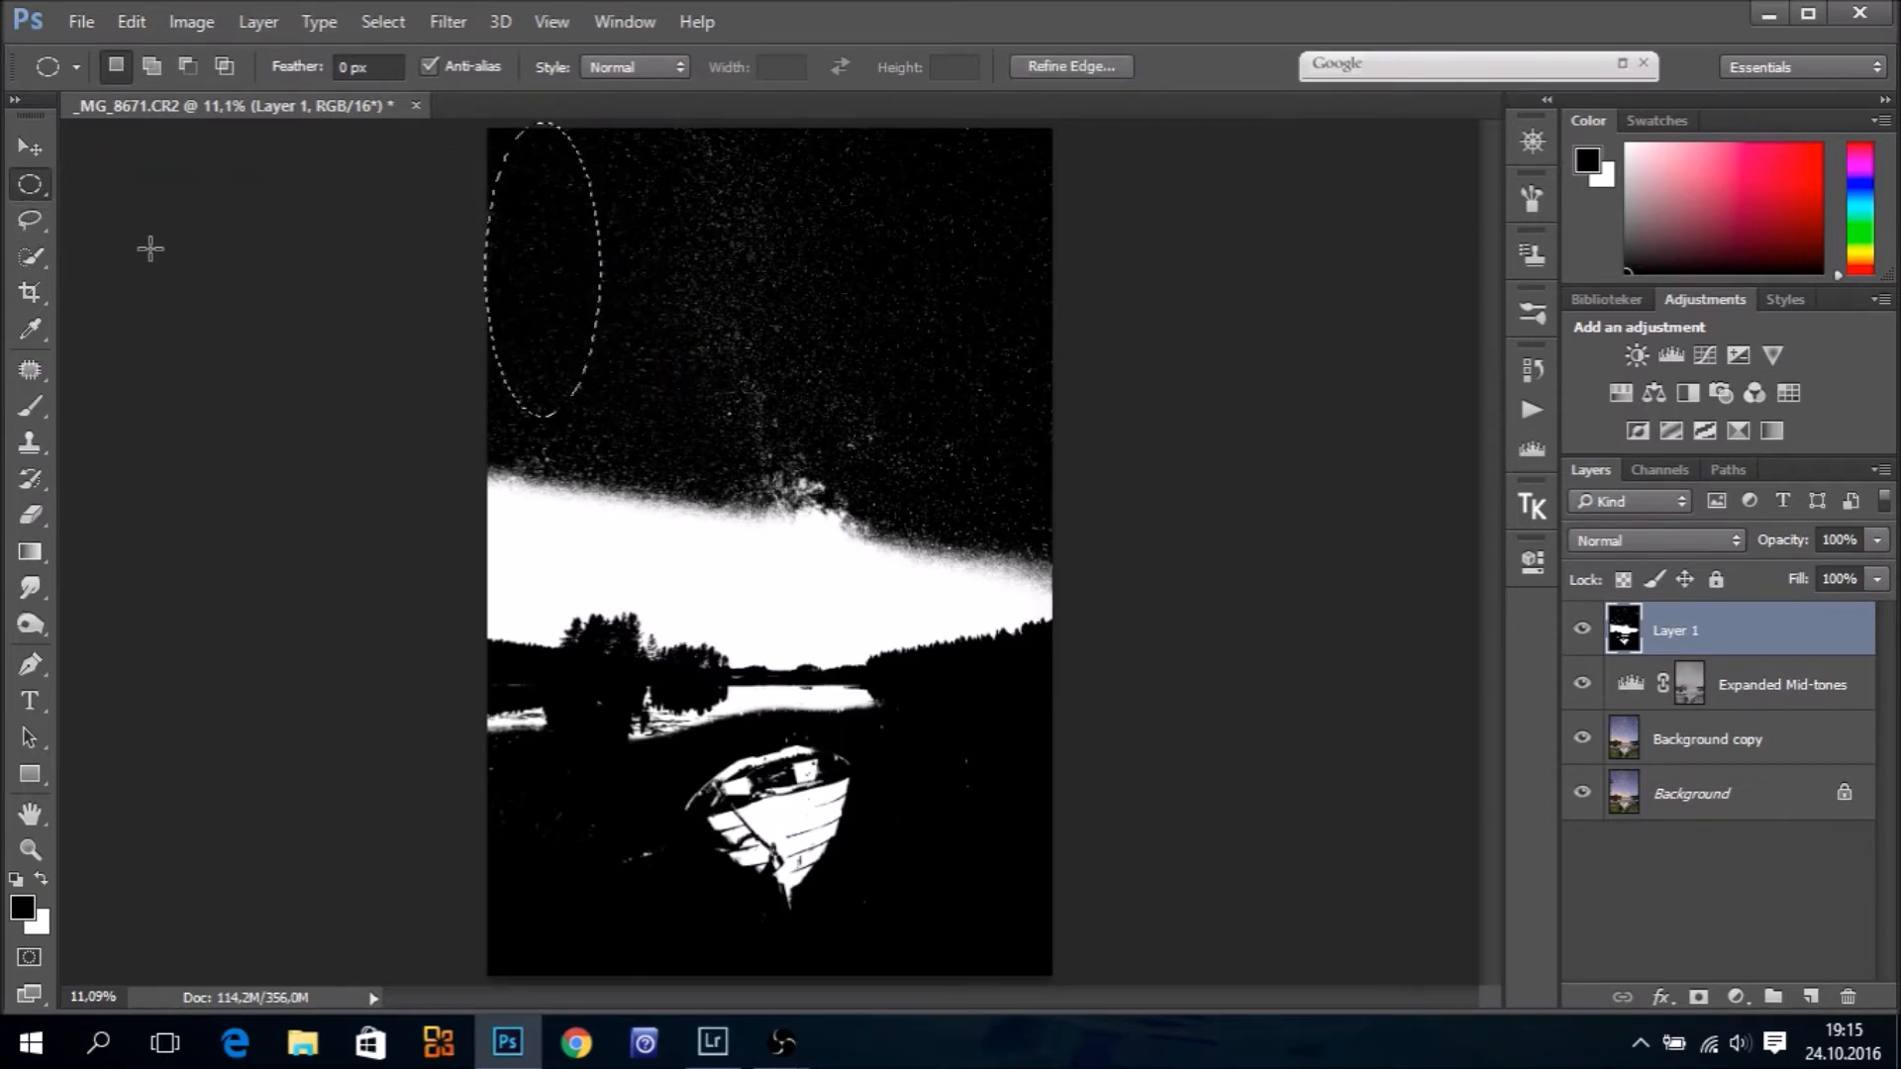
left_click(151, 253)
Select the sky down to just above the treetops with the Rectangular Marquee, fill it with white, and deselect
right_click(30, 193)
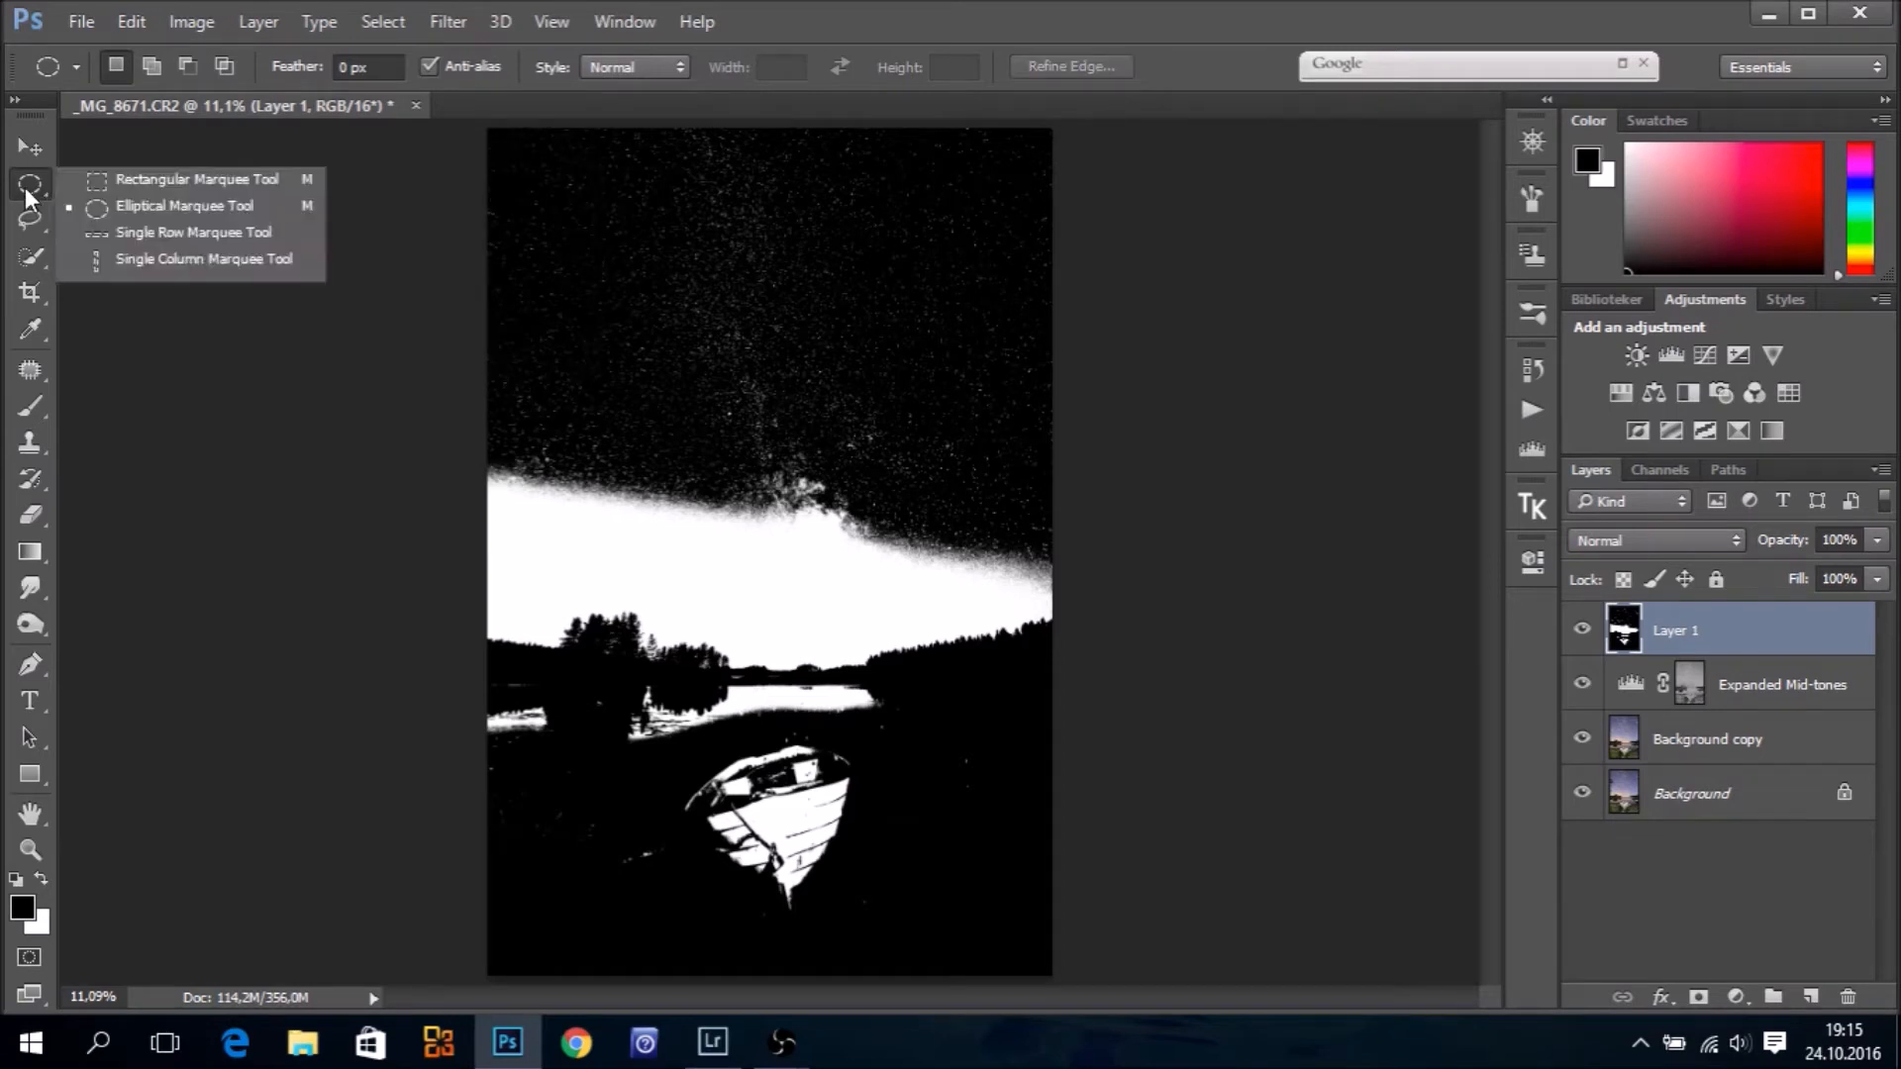
left_click(136, 181)
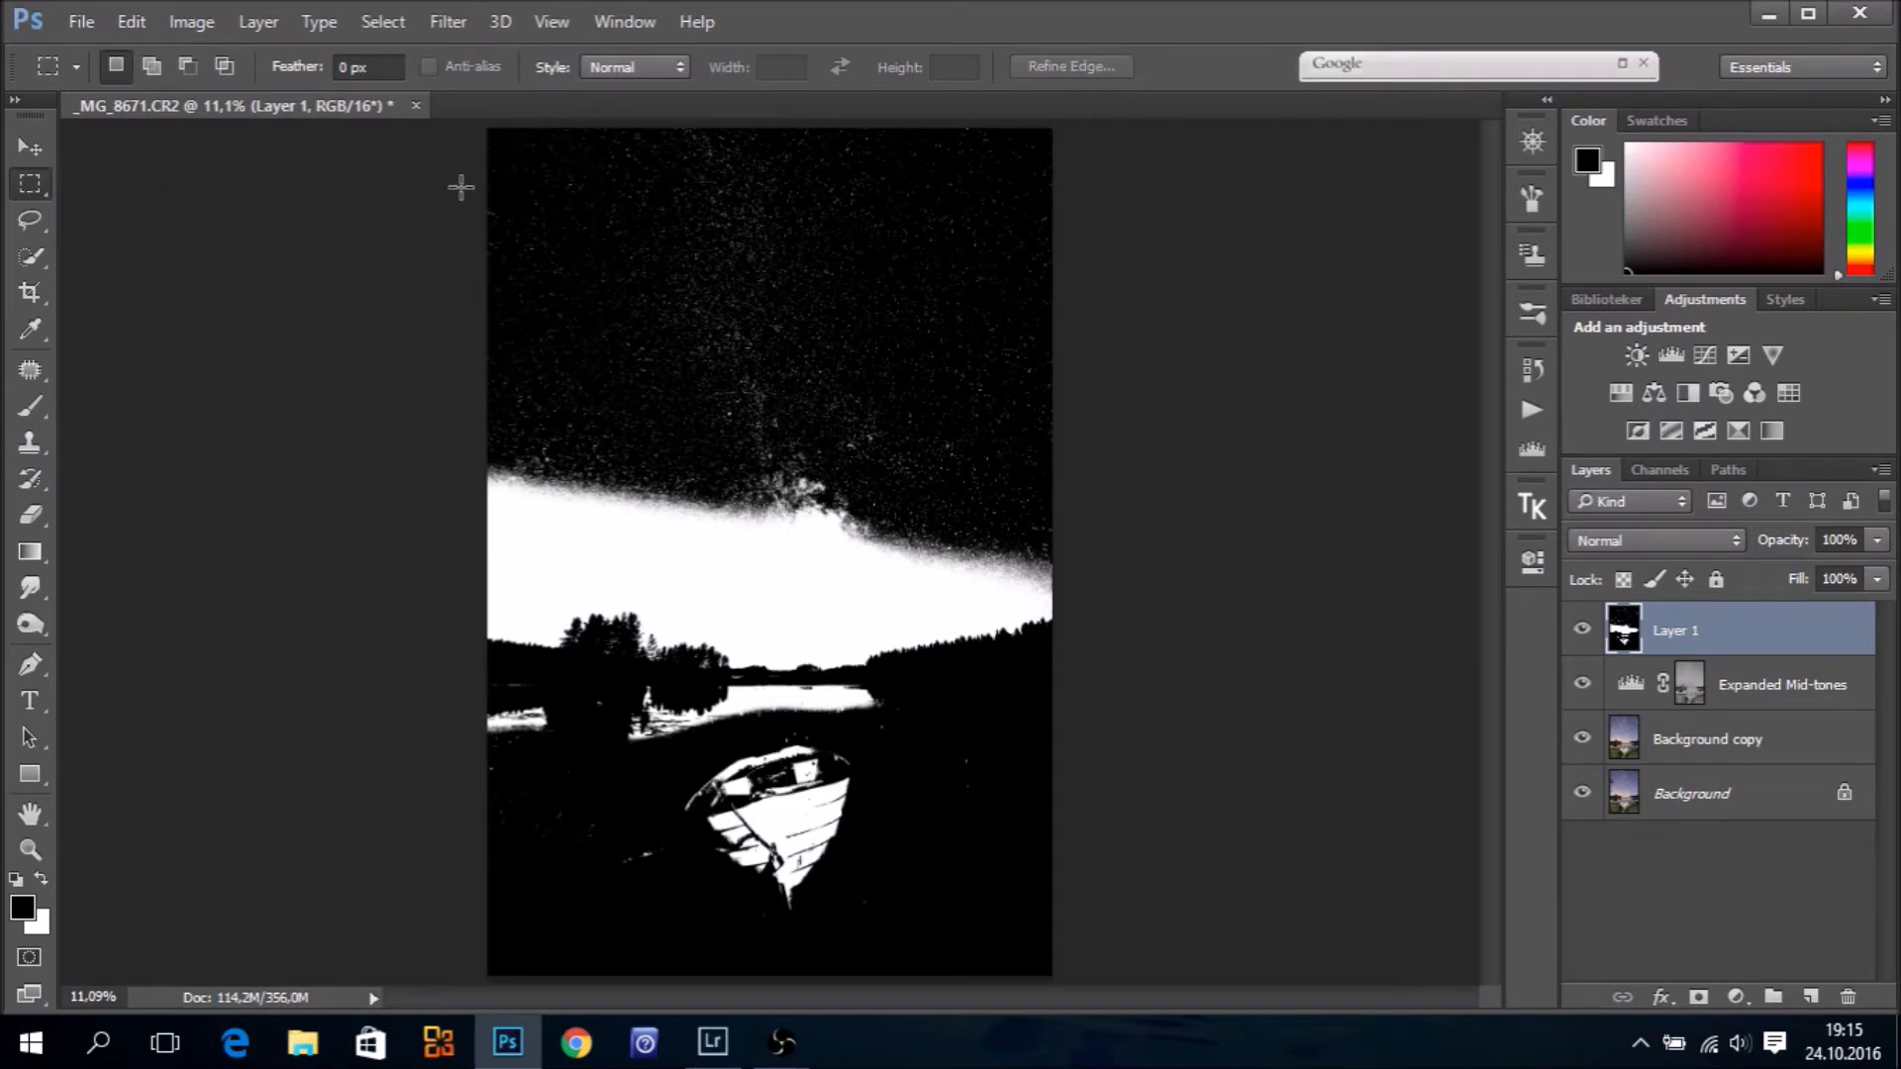
left_click_drag(485, 125, 1103, 596)
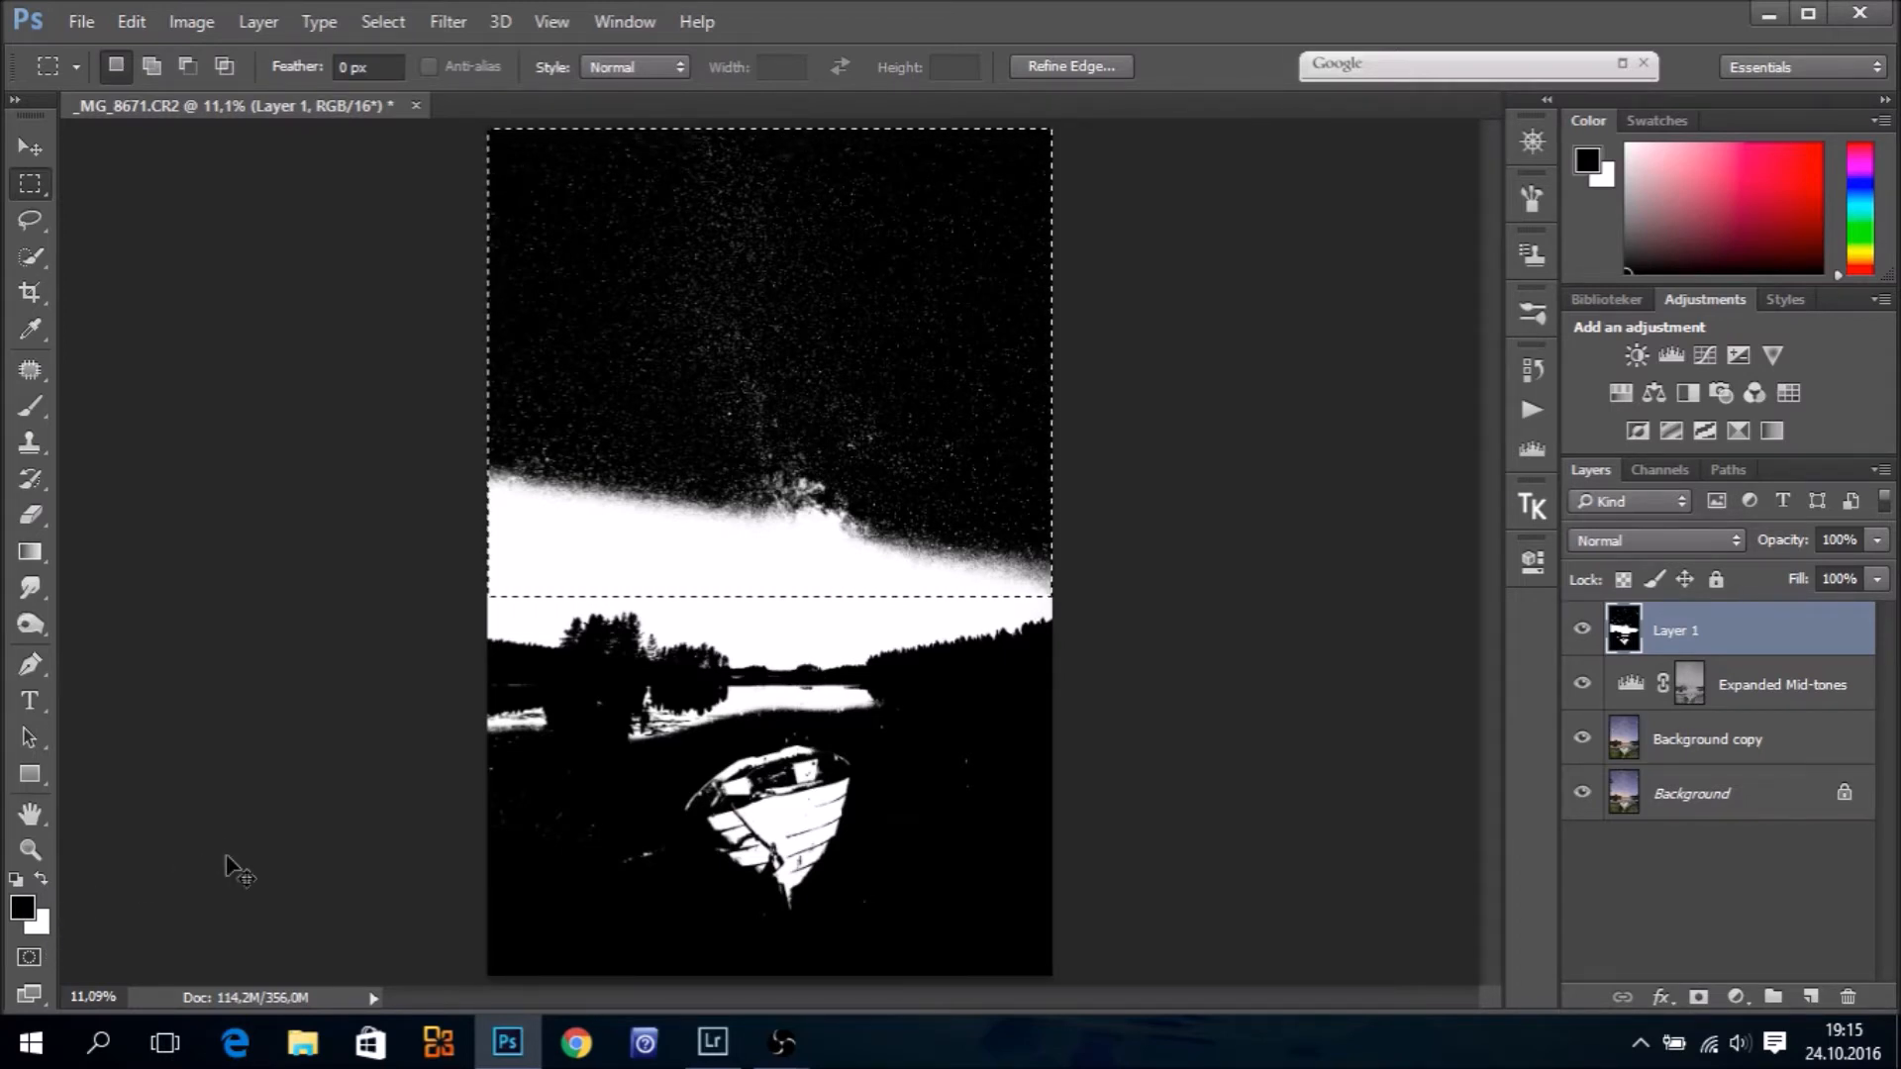
key("ctrl+BackSpace")
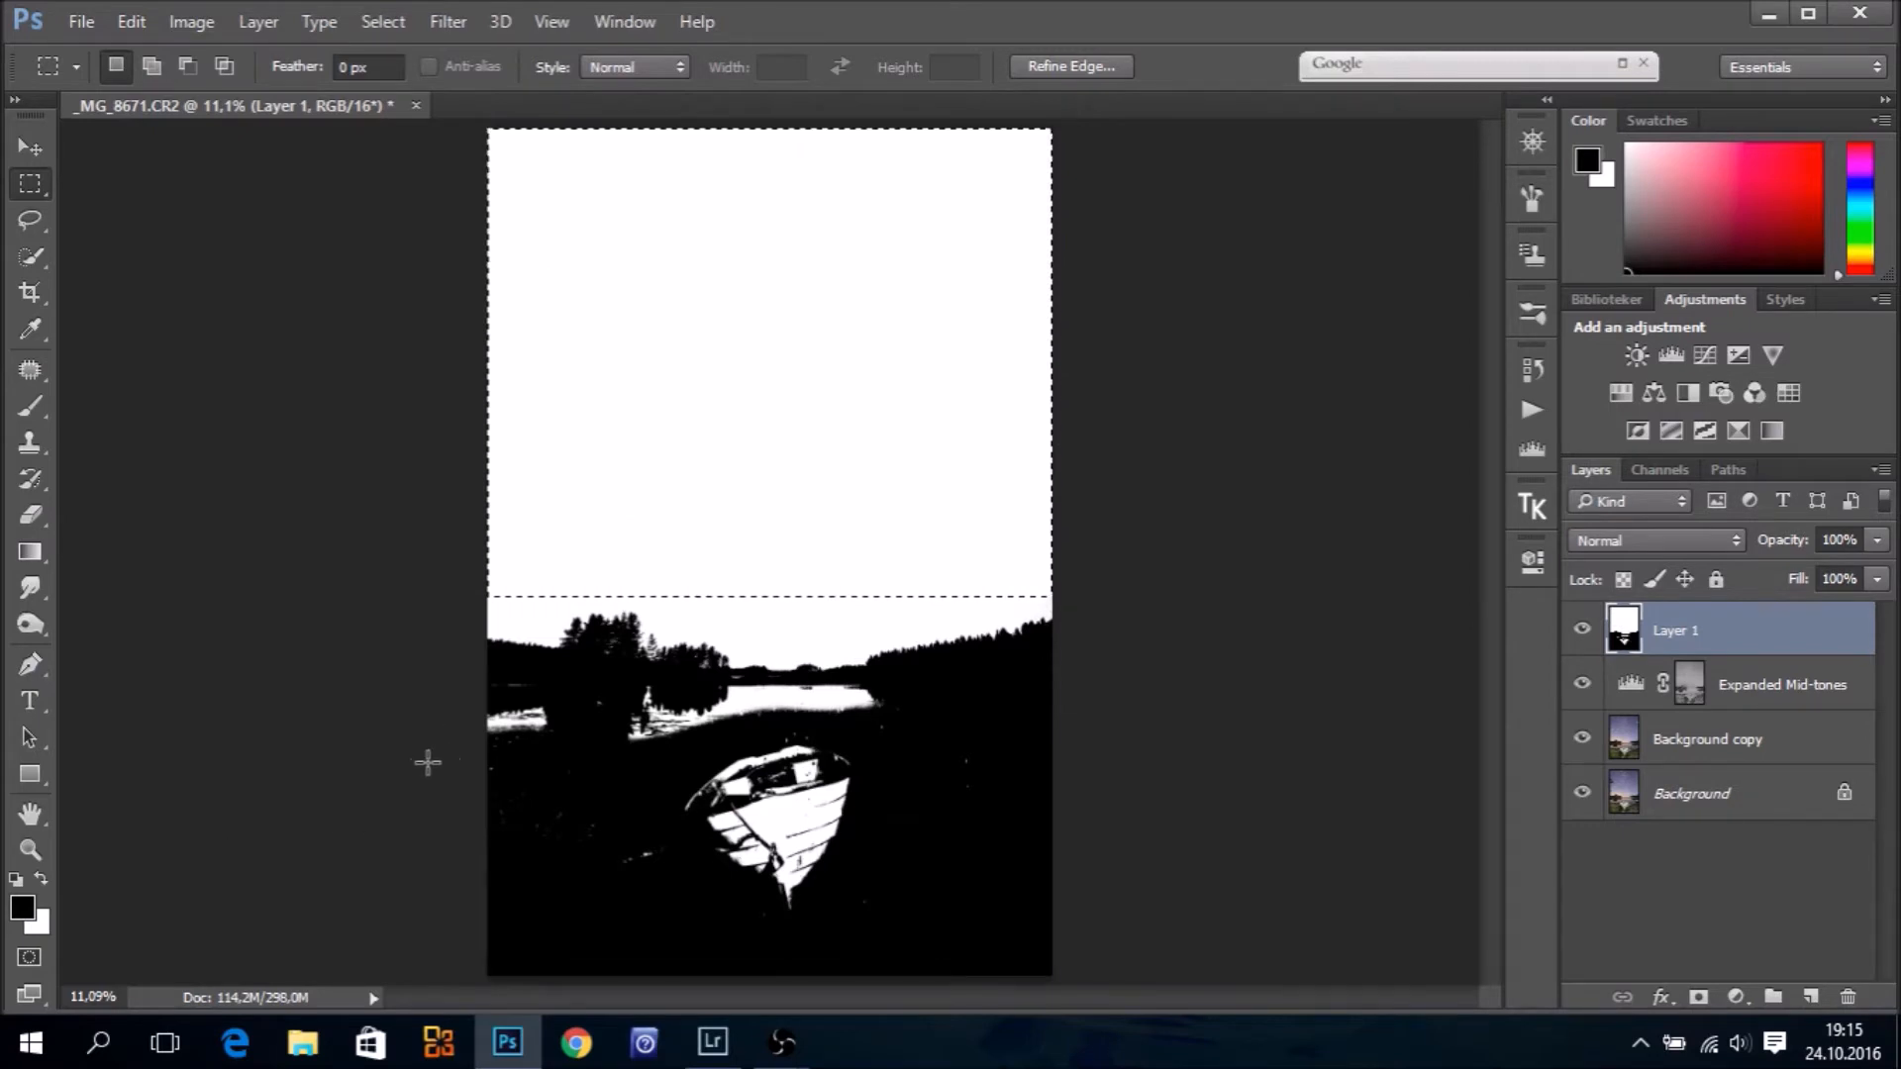
left_click(493, 709)
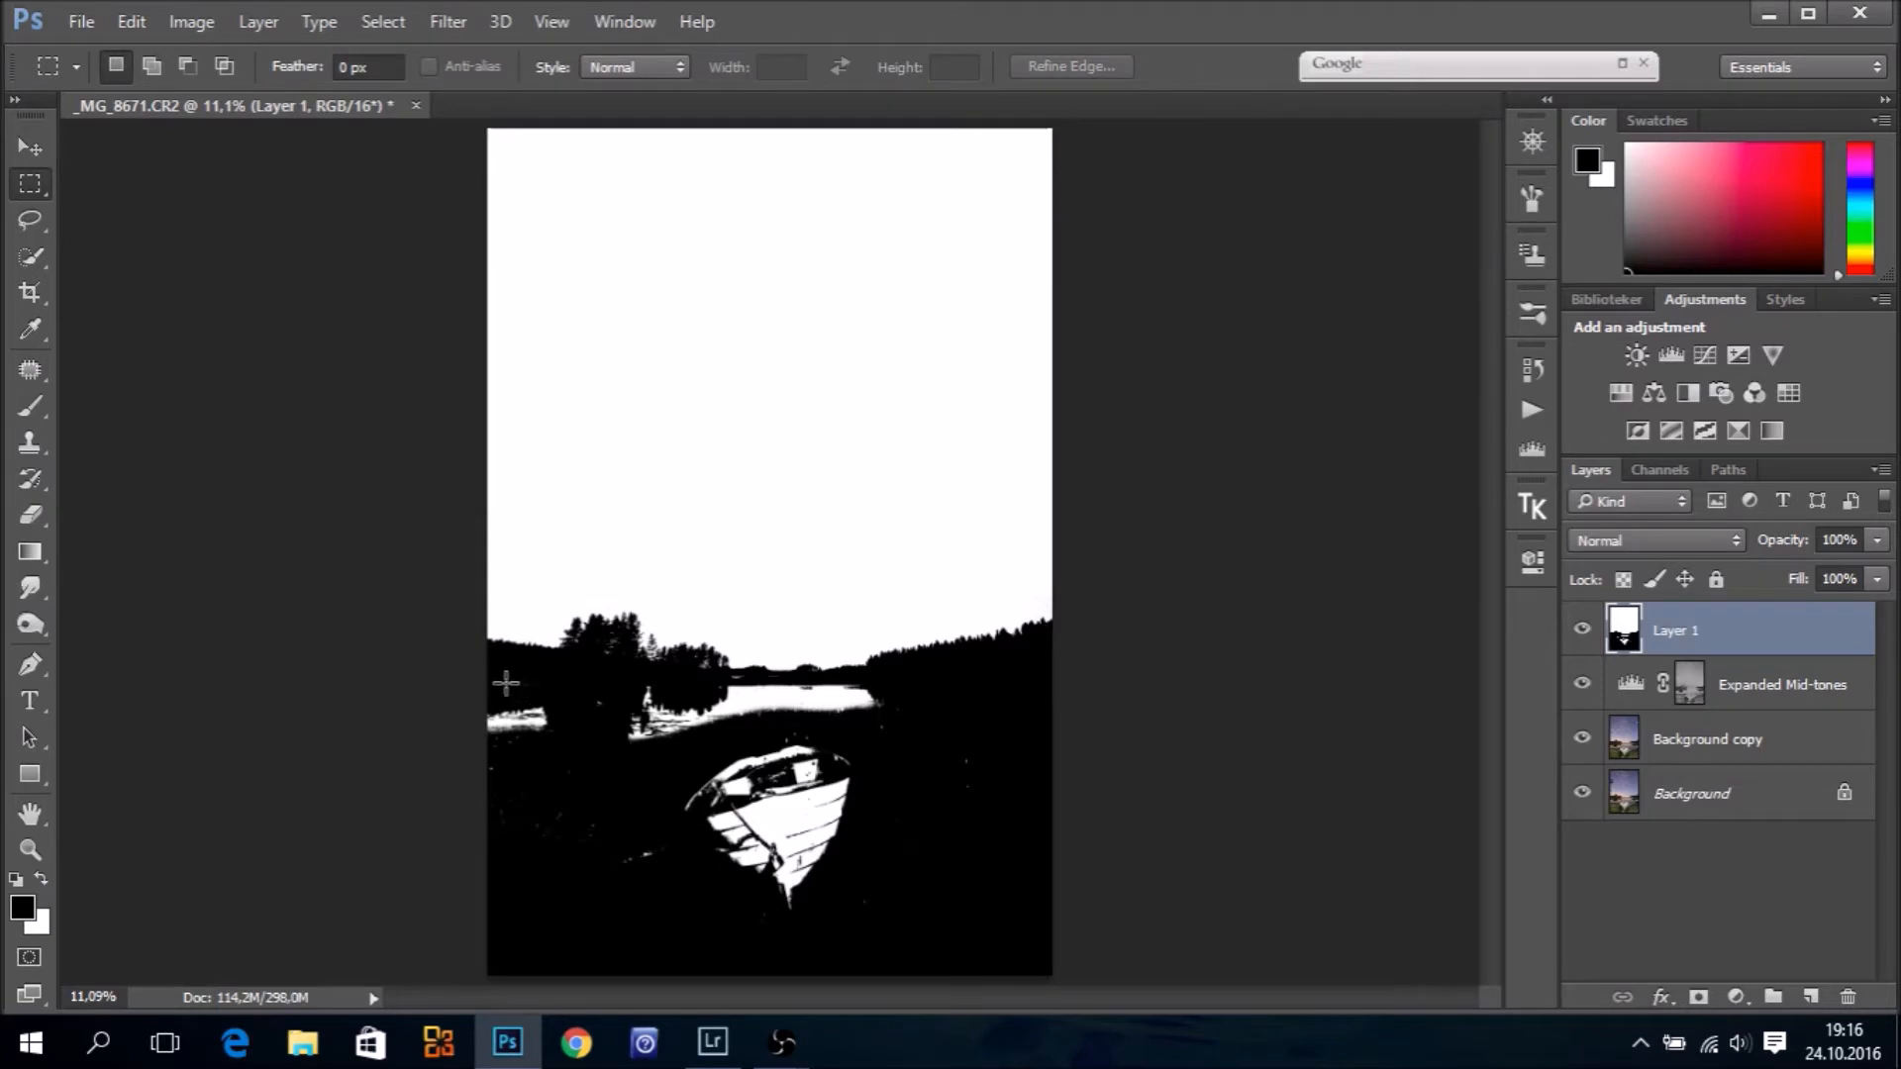
Select everything below the far shoreline with a rectangular marquee, including the lake and boat, and fill it with black
left_click_drag(484, 677, 1096, 986)
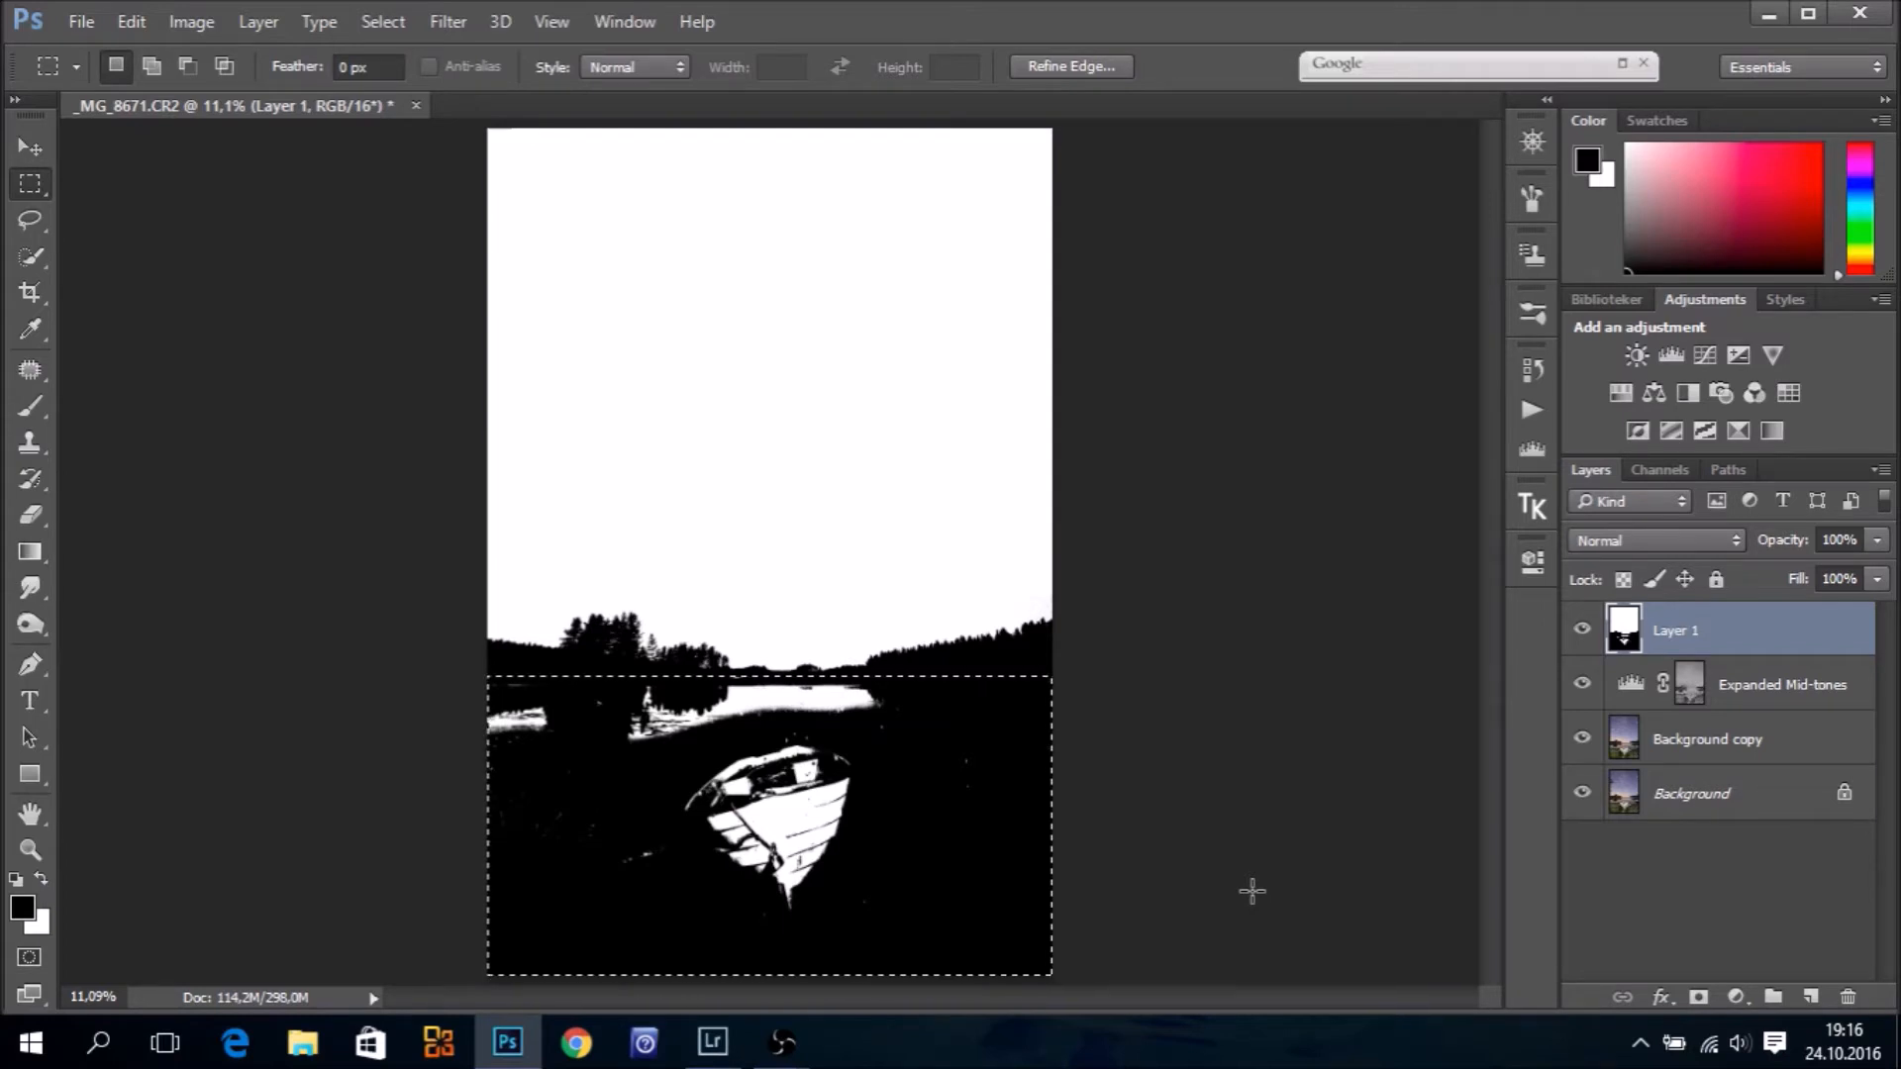
key("alt")
key("alt+BackSpace")
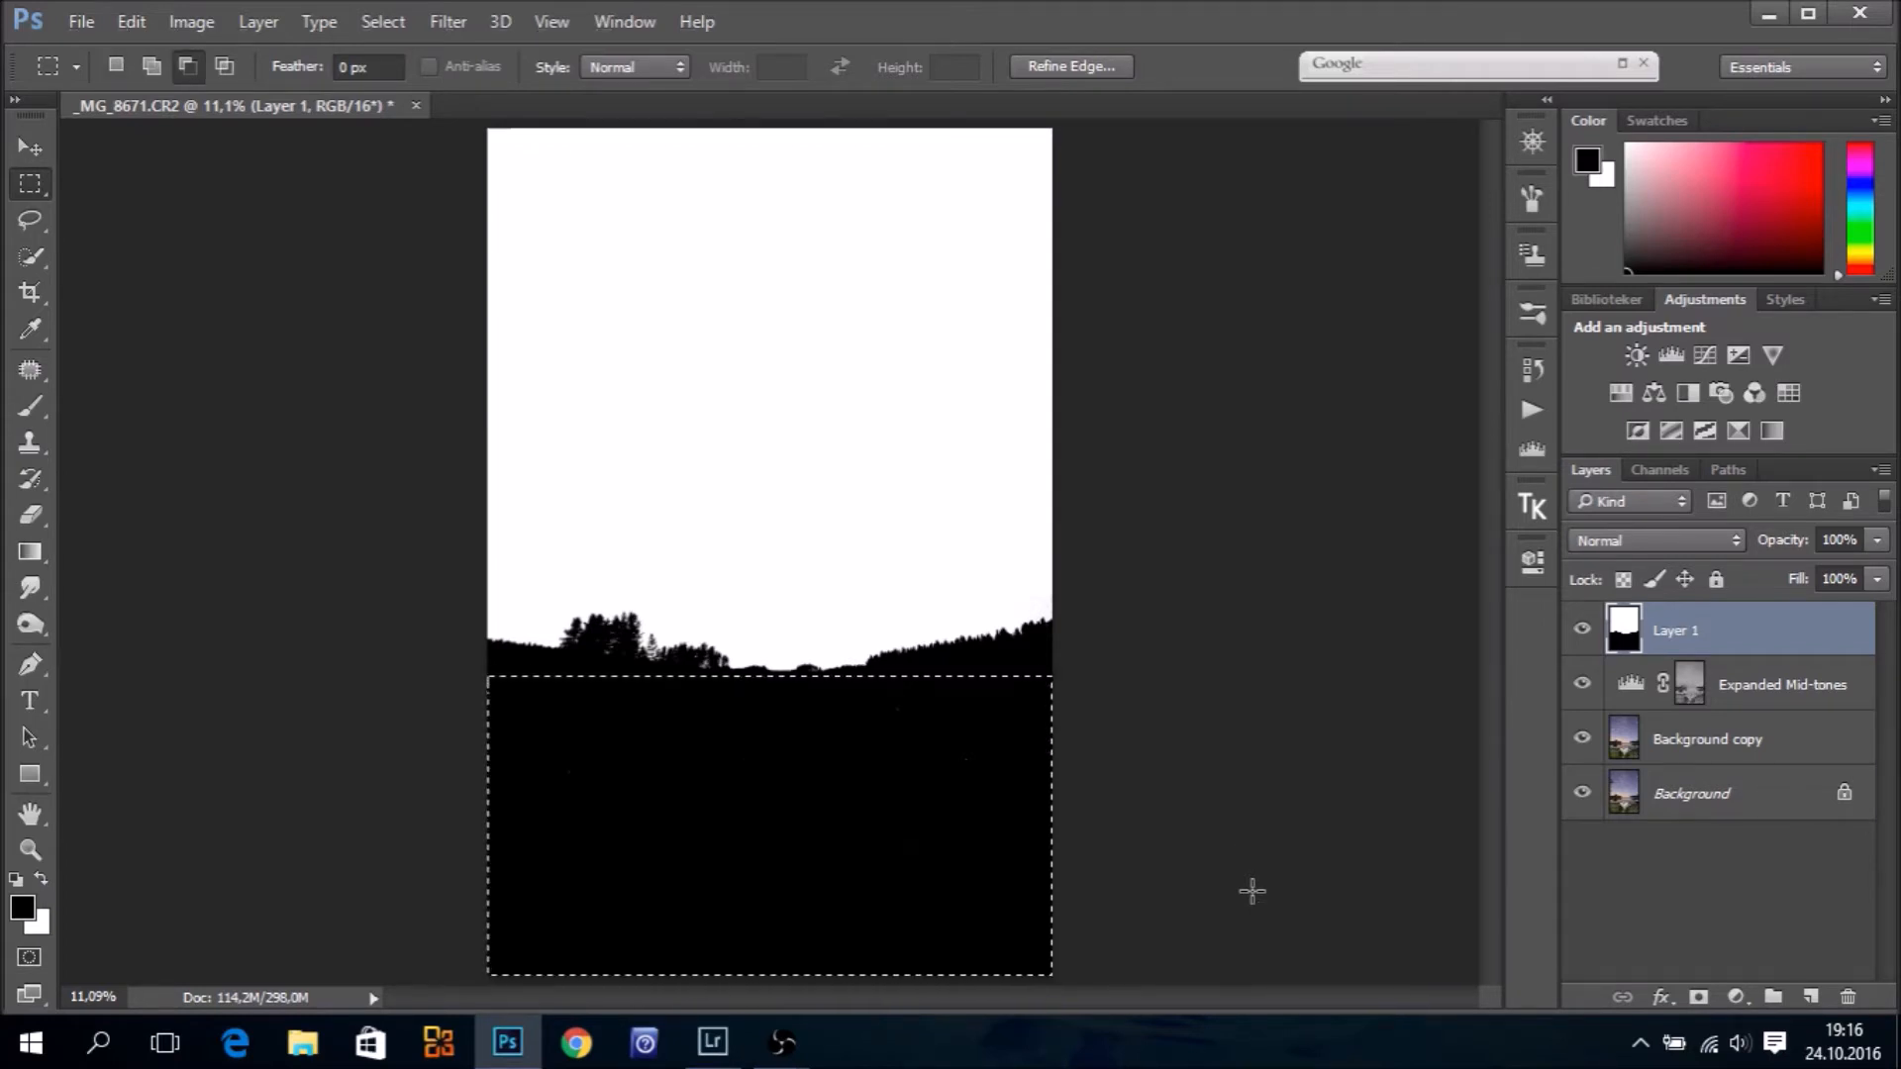
Deselect and paint the thin white streaks along the far shoreline black with a size 33 brush at 98% flow
key("ctrl+d")
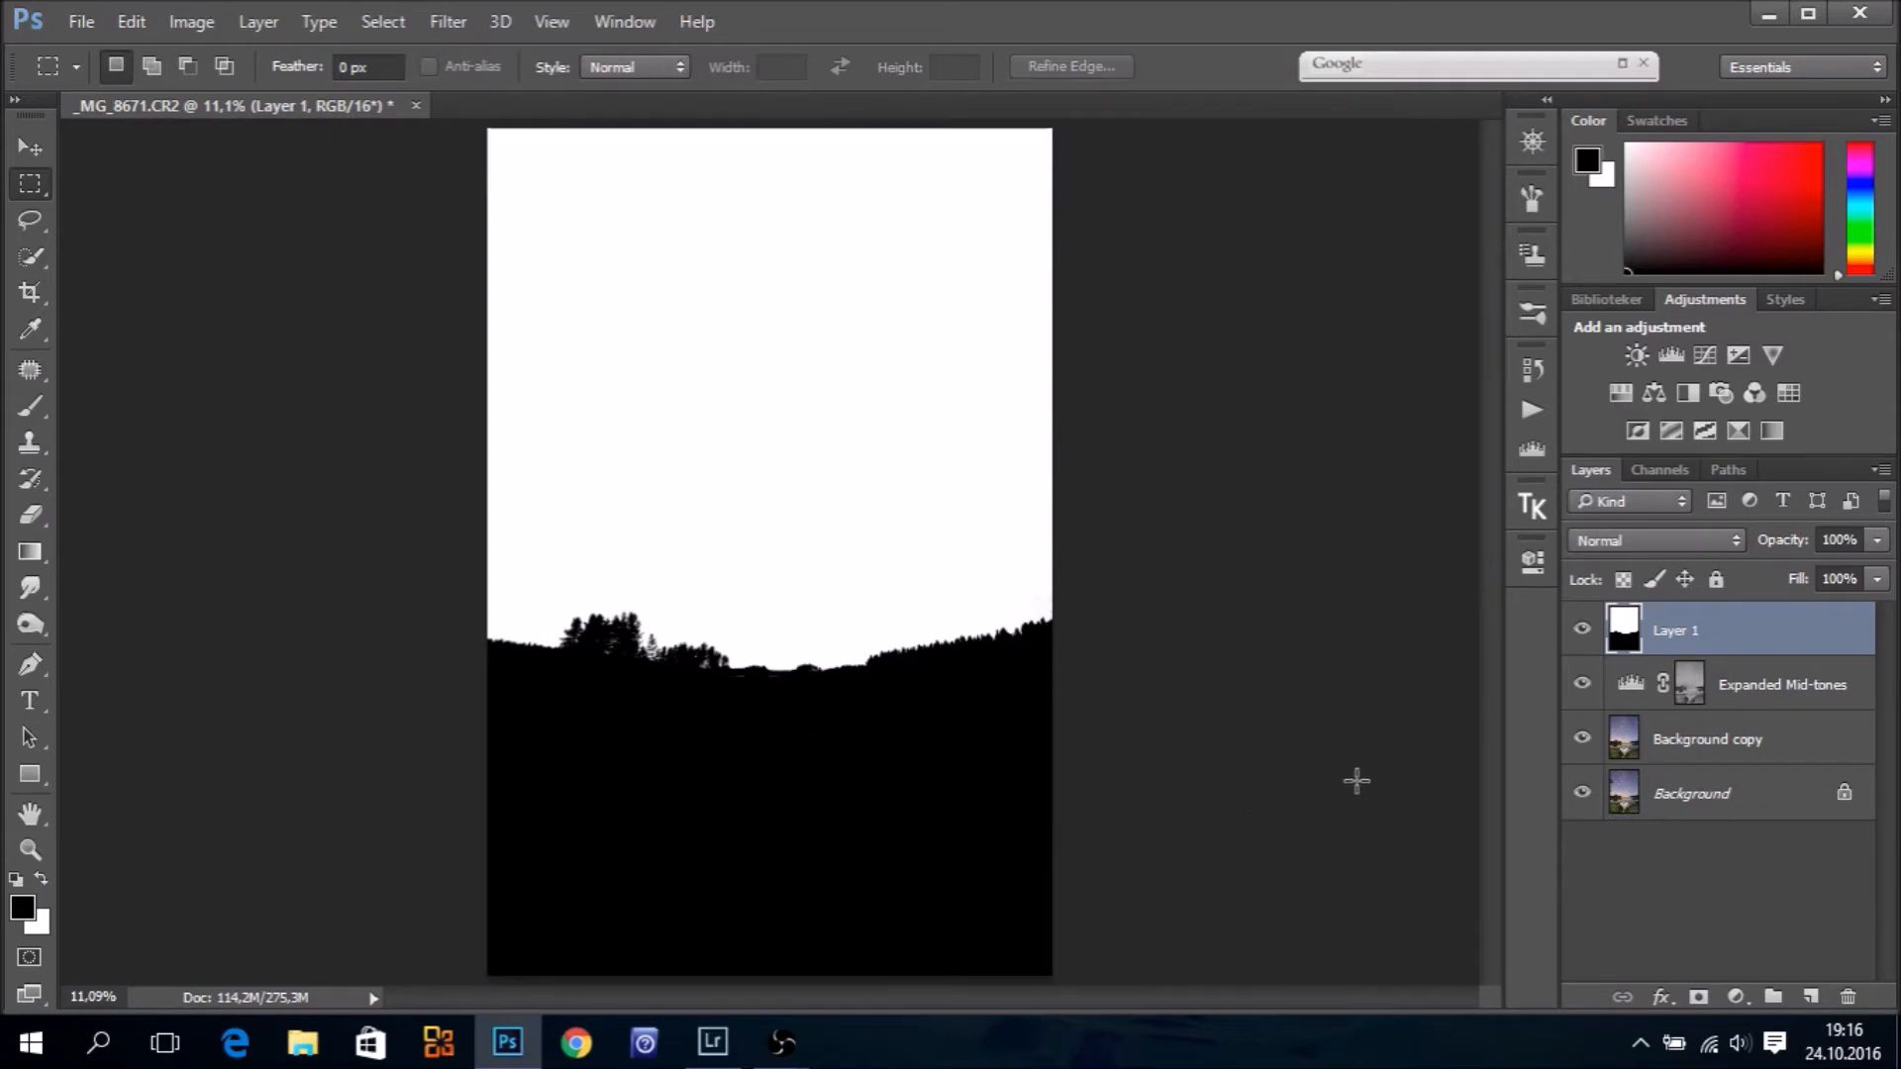
left_click(31, 849)
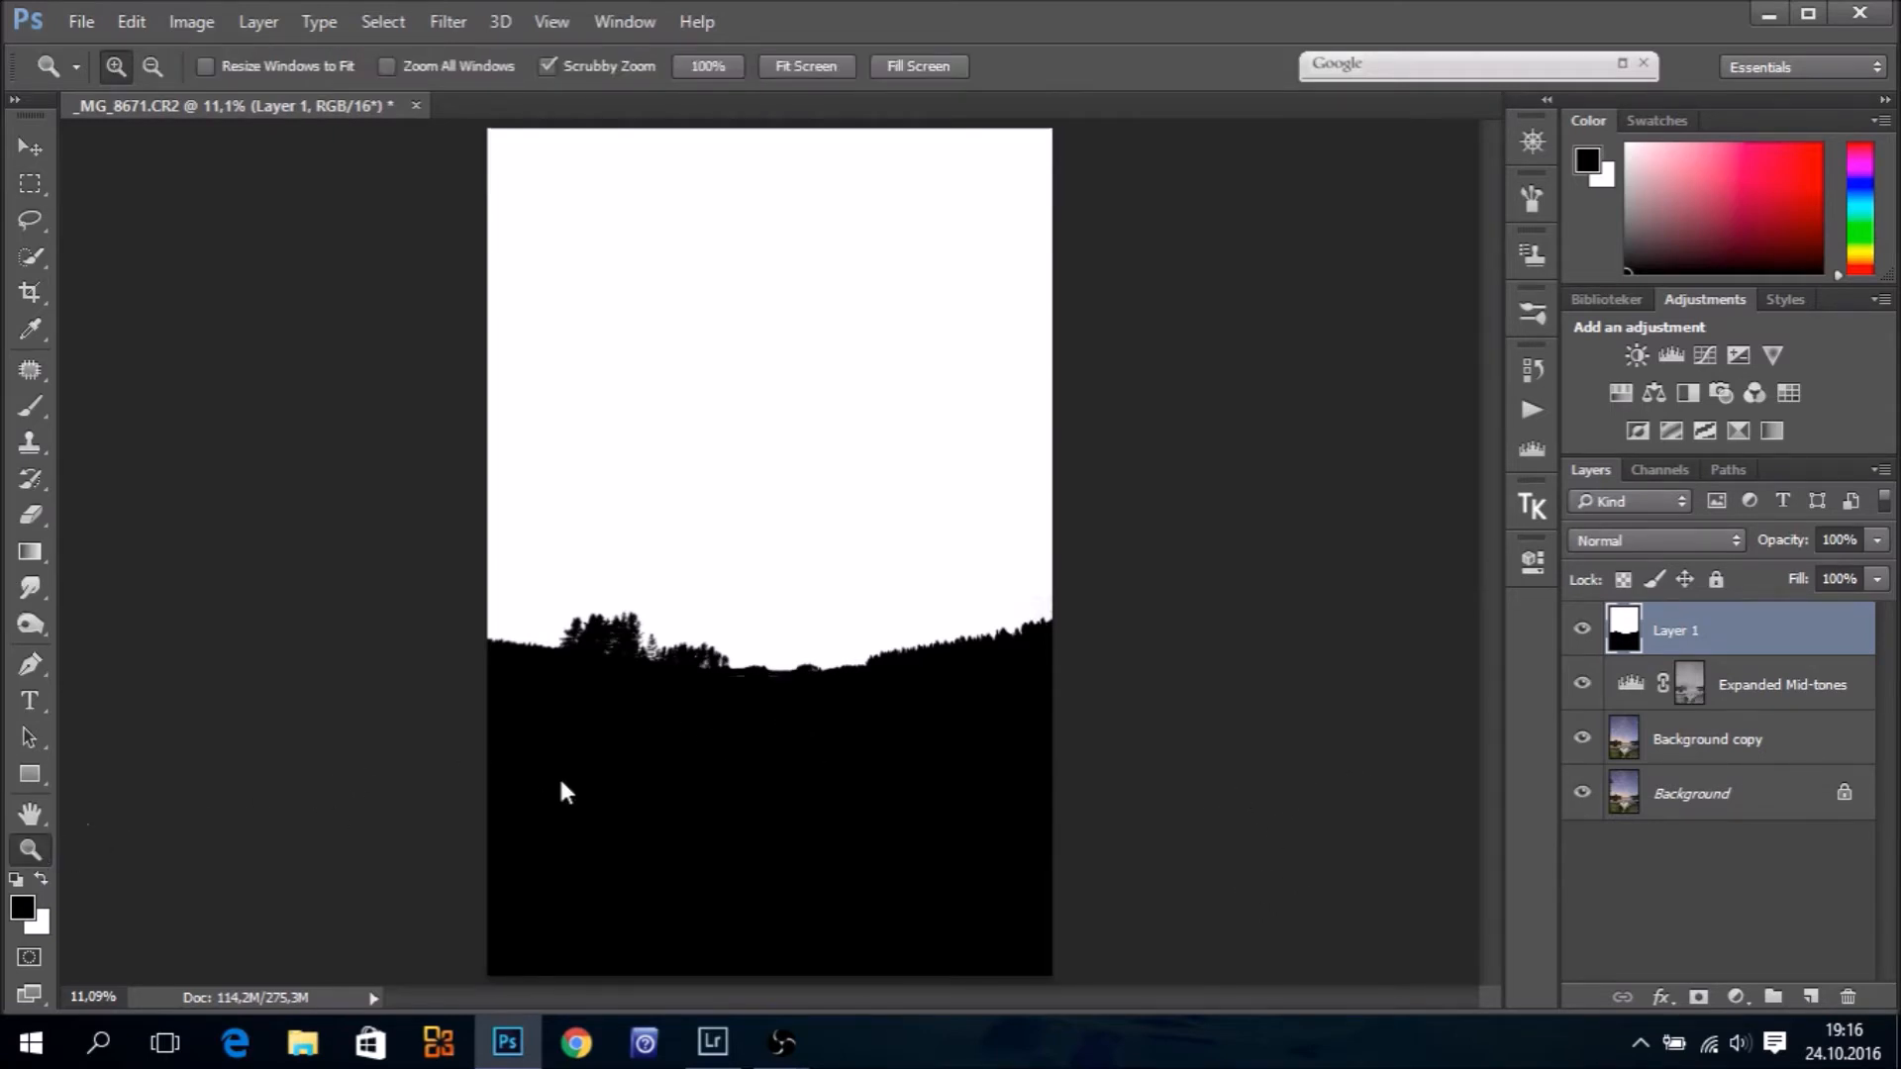
left_click_drag(749, 682, 980, 692)
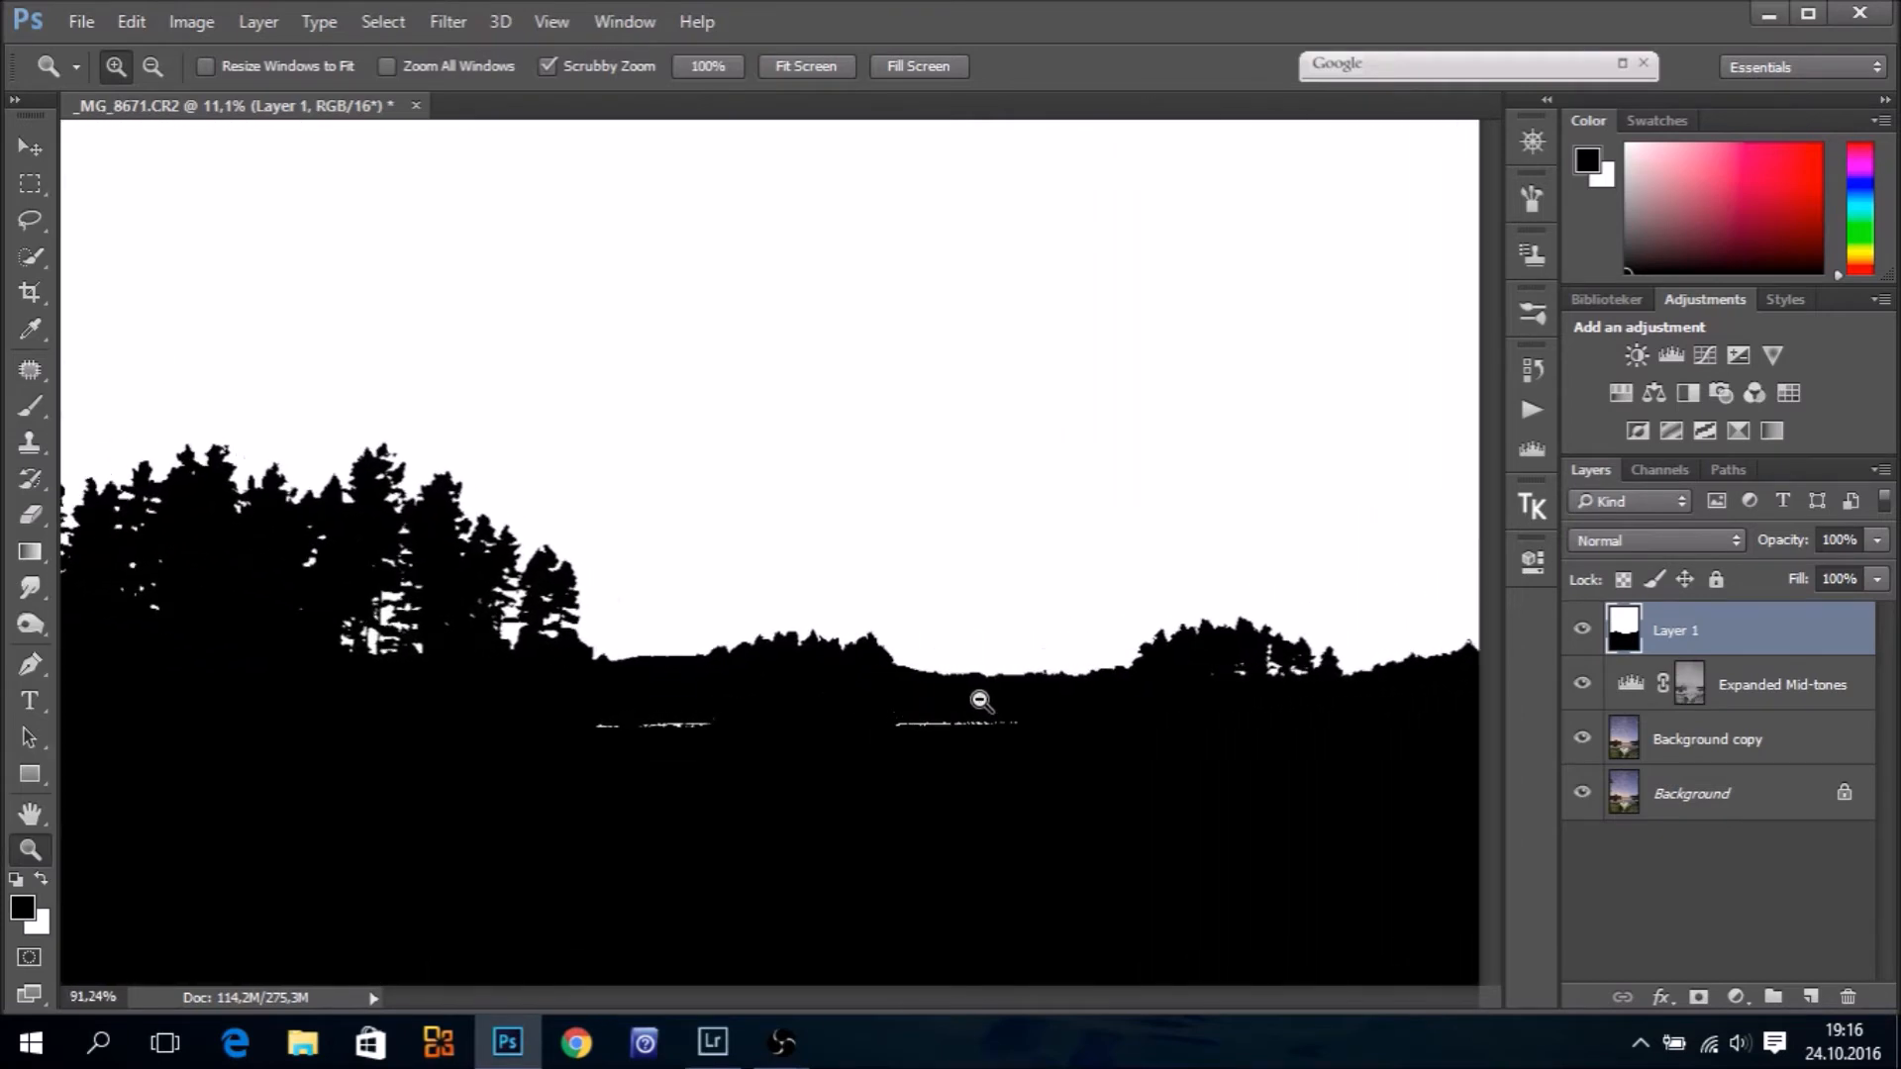
left_click(24, 408)
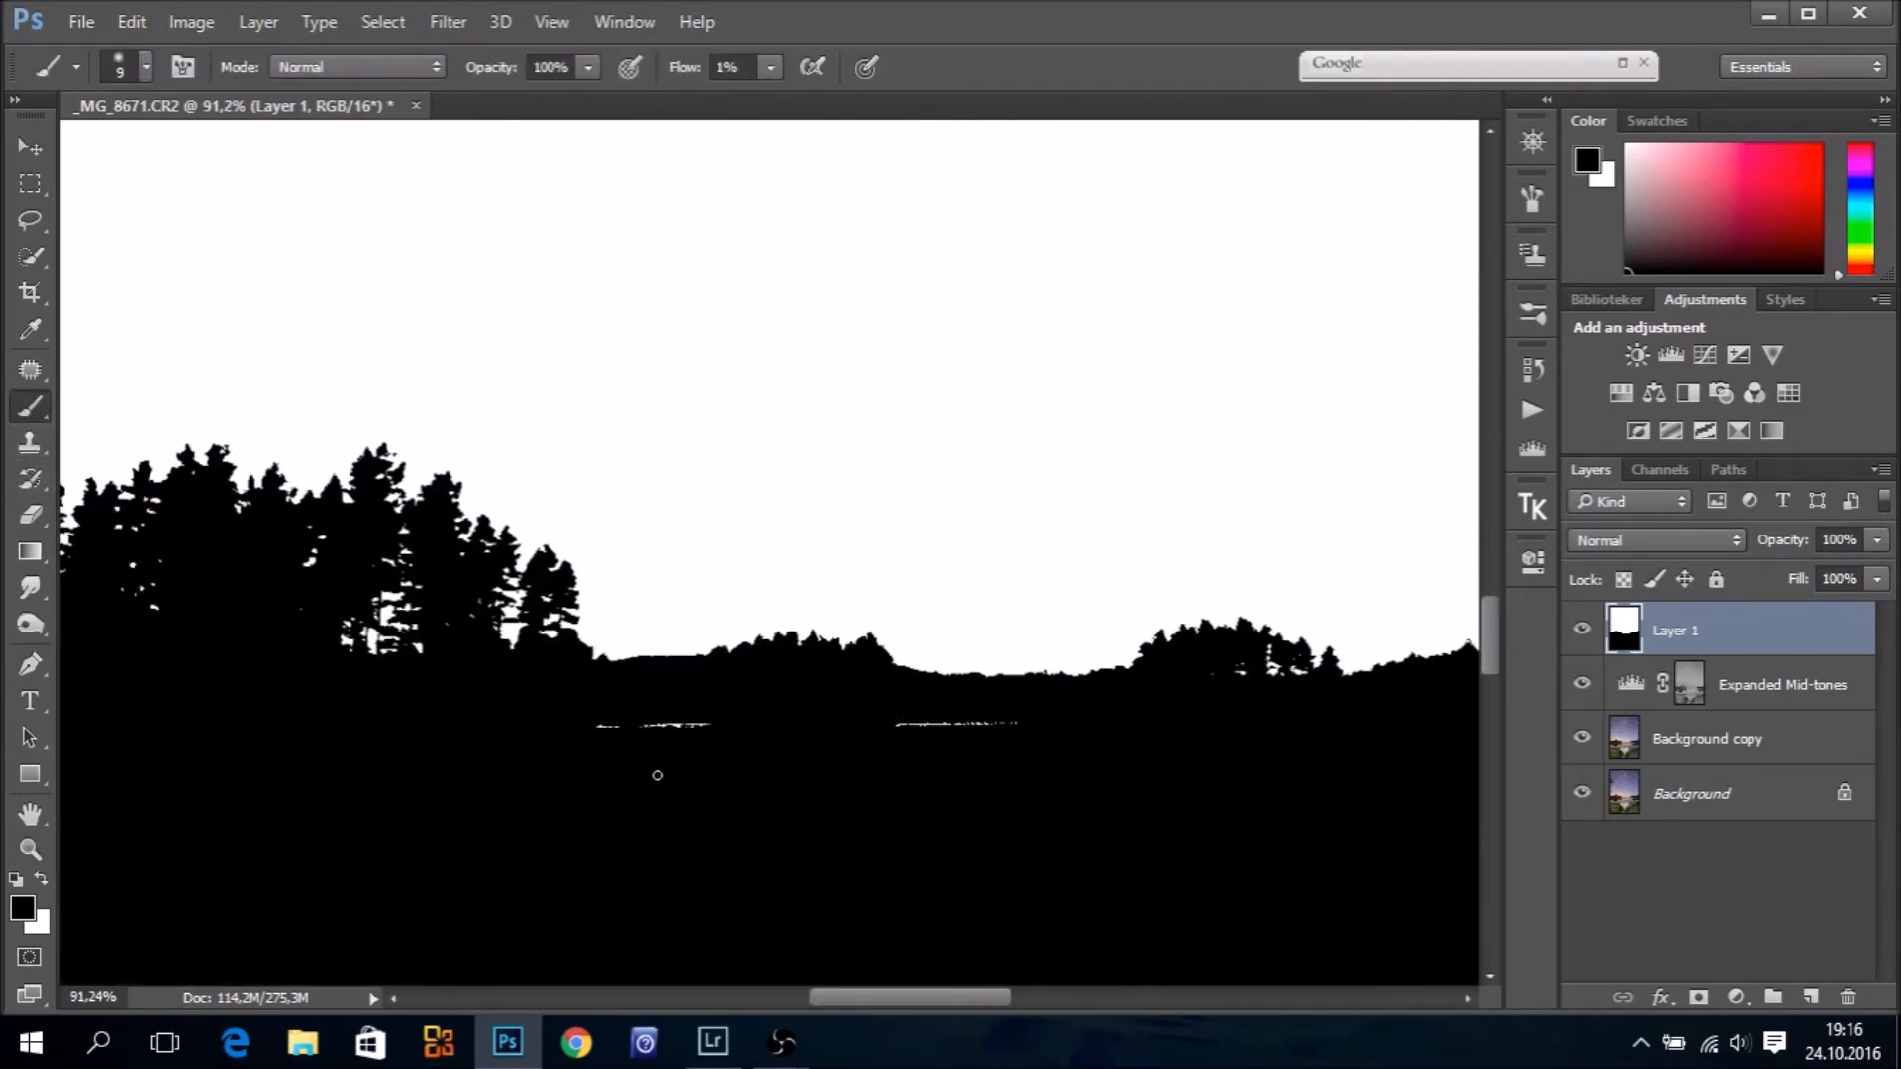
left_click_drag(660, 772, 673, 764)
left_click_drag(676, 69, 984, 72)
left_click_drag(589, 731, 1064, 731)
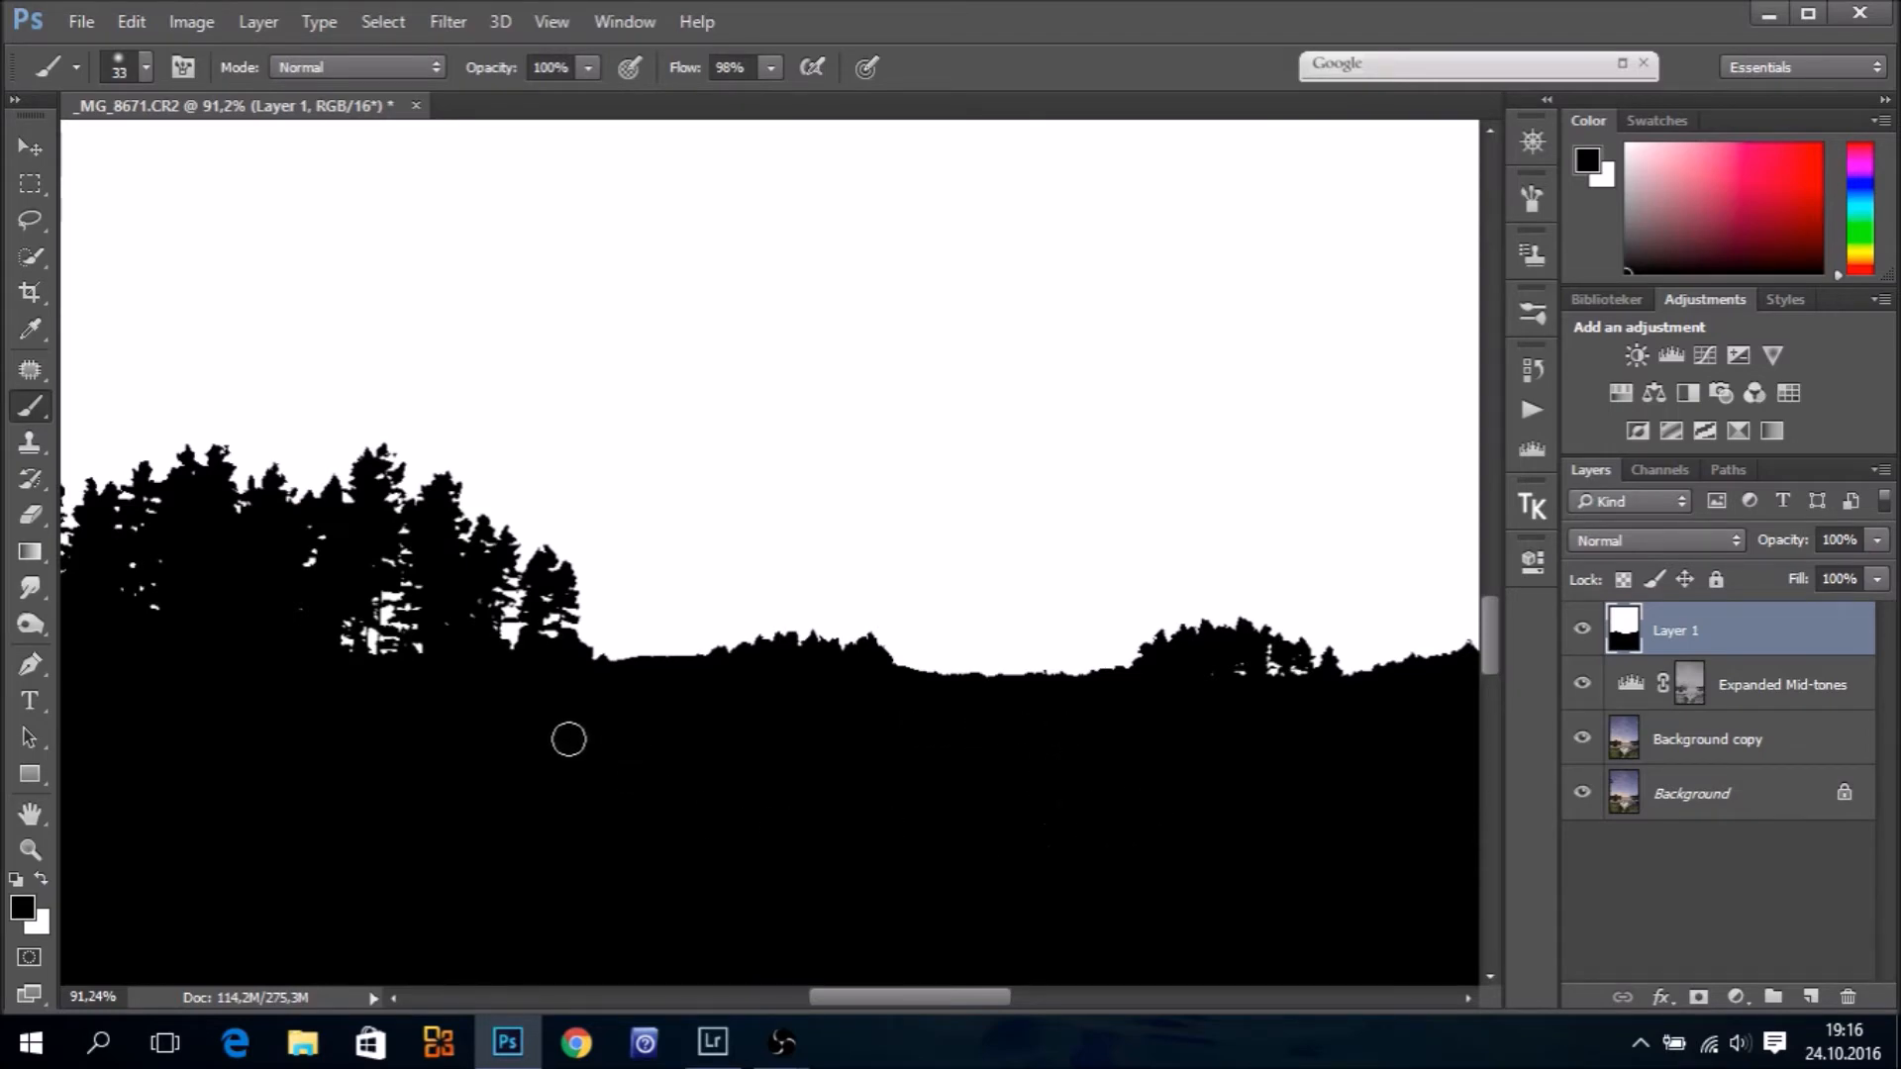
Paint white over the dark specks in the sky above the treetops near the photo's right edge with a size 92 brush
mouse_move(487, 765)
left_mouse_down()
mouse_move(865, 747)
mouse_move(661, 824)
left_mouse_up()
mouse_move(1205, 759)
left_mouse_down()
mouse_move(1007, 648)
mouse_move(515, 789)
left_mouse_up()
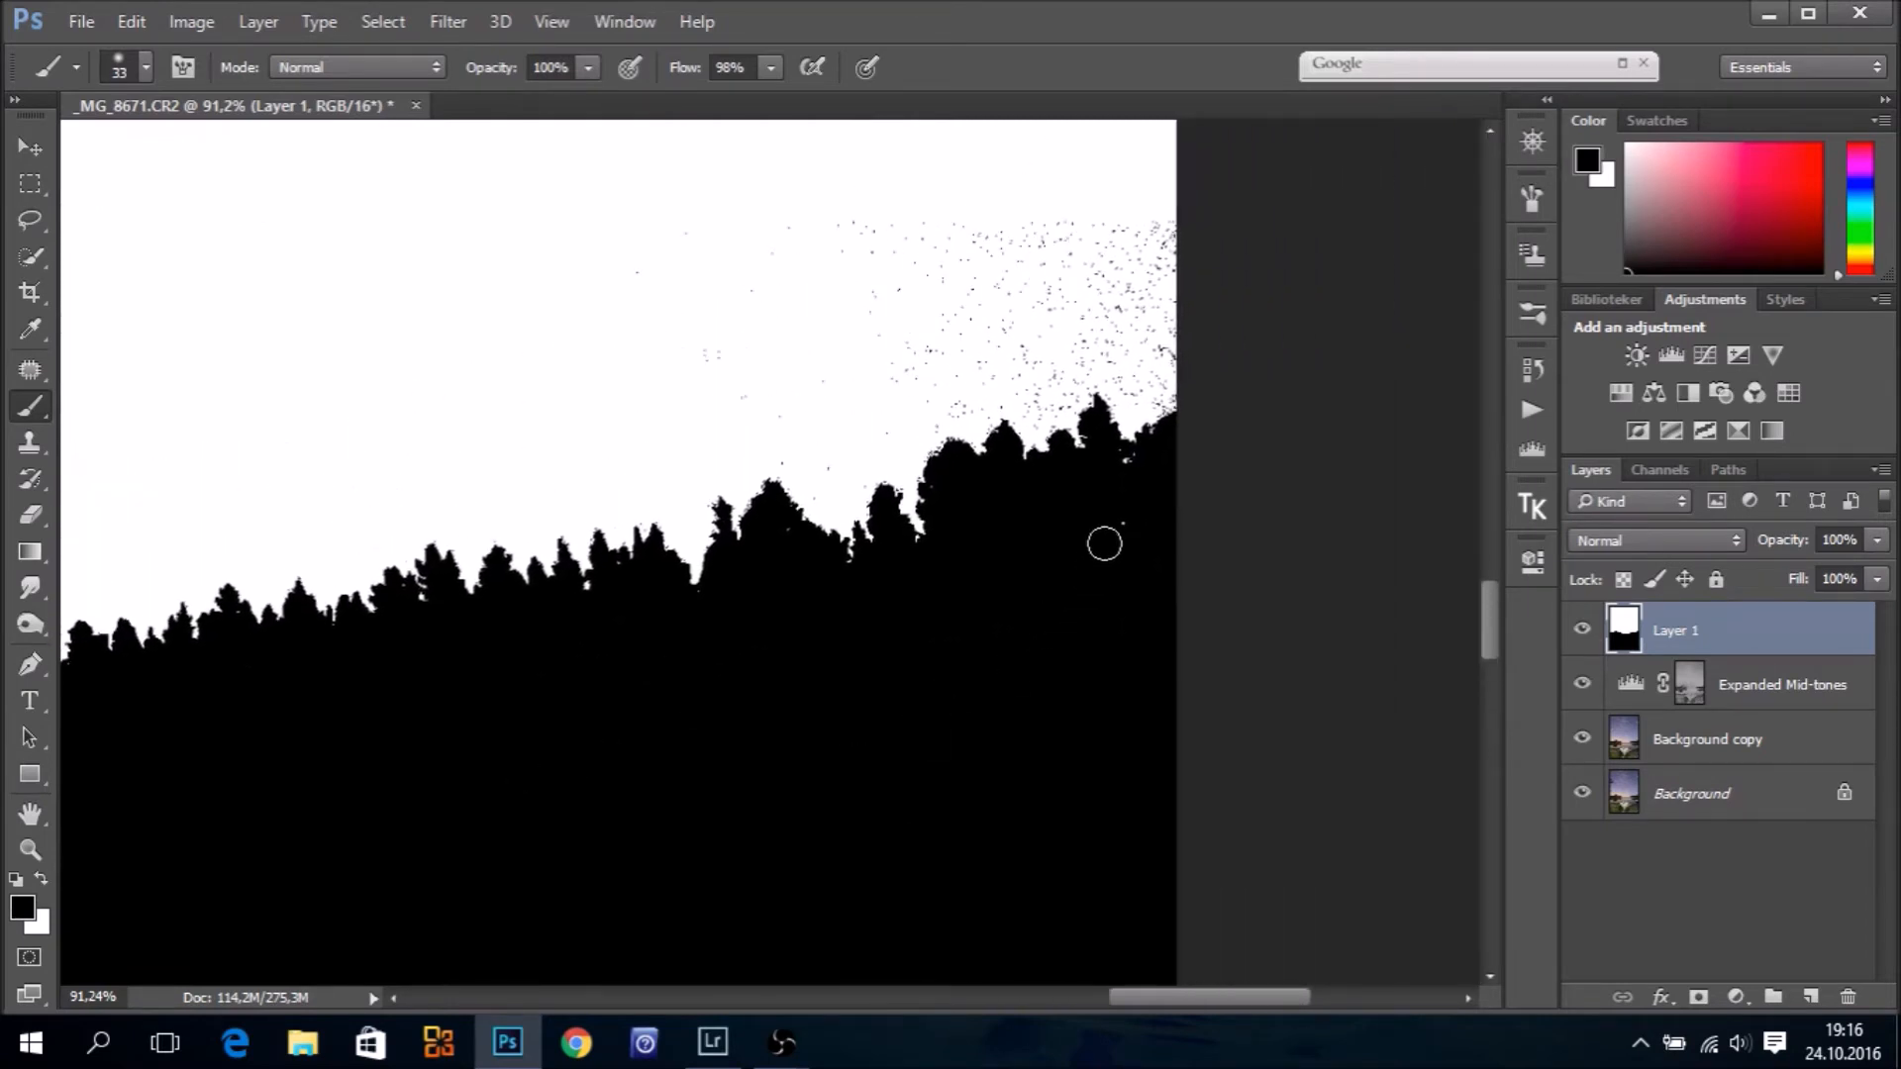
left_click_drag(1027, 738, 1086, 806)
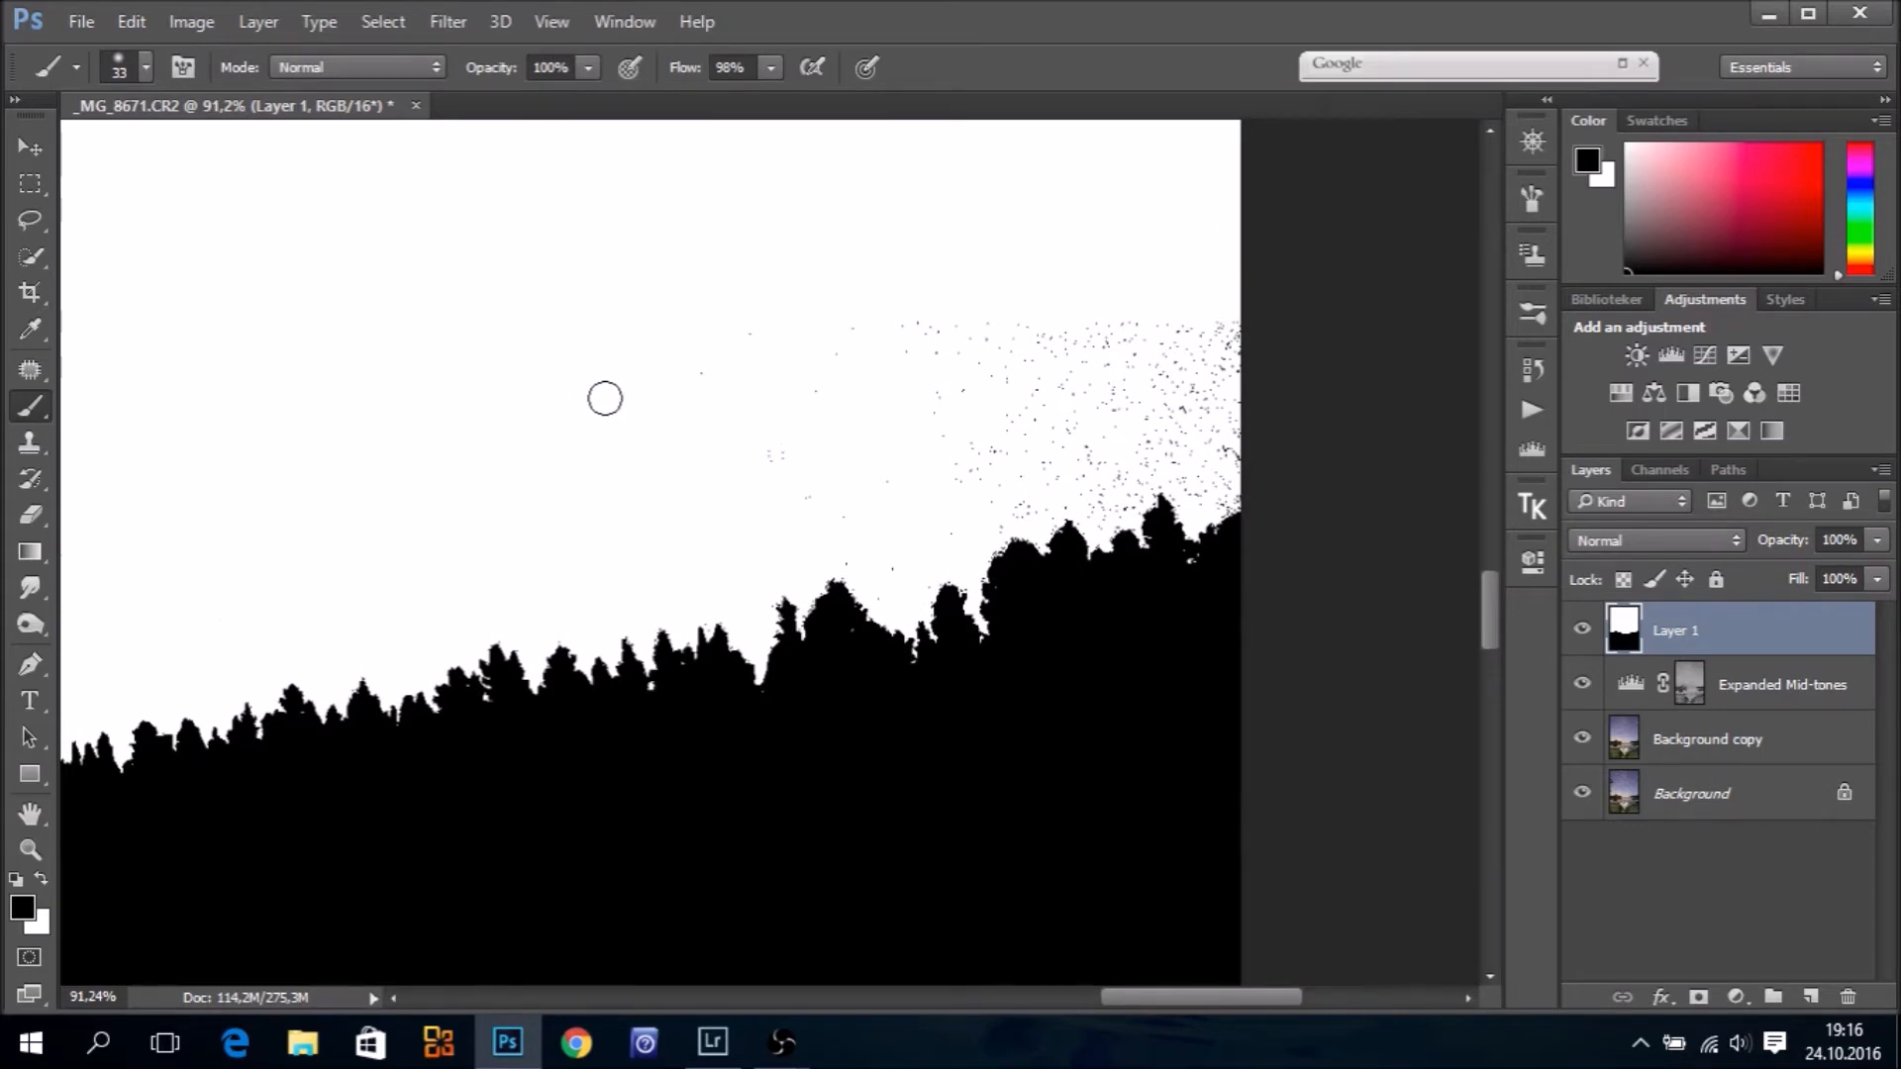
key("x")
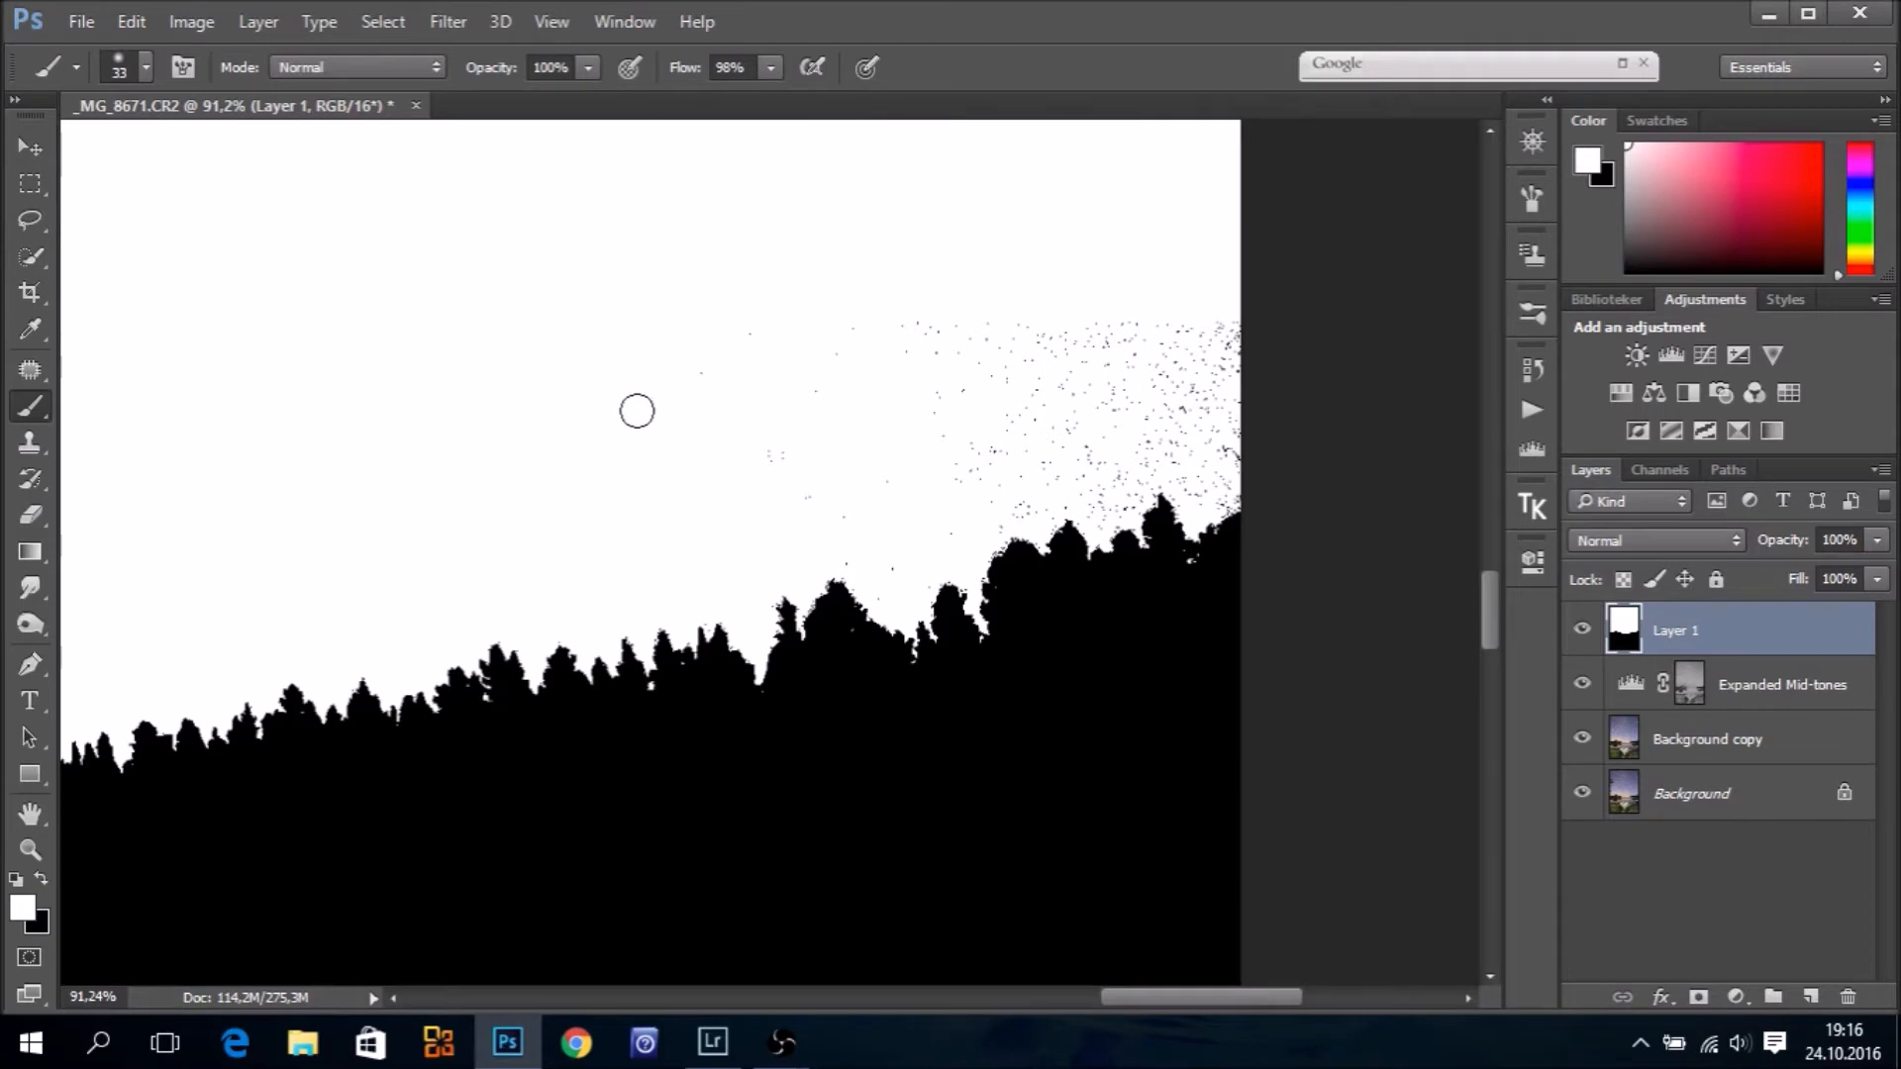
right_click(636, 411, "alt")
mouse_move(628, 412)
left_mouse_down()
mouse_move(793, 326)
mouse_move(789, 428)
mouse_move(826, 451)
left_mouse_up()
mouse_move(1126, 341)
left_mouse_down()
mouse_move(1262, 359)
mouse_move(1094, 372)
mouse_move(1177, 378)
mouse_move(1220, 406)
mouse_move(989, 429)
mouse_move(837, 479)
mouse_move(1126, 405)
left_mouse_up()
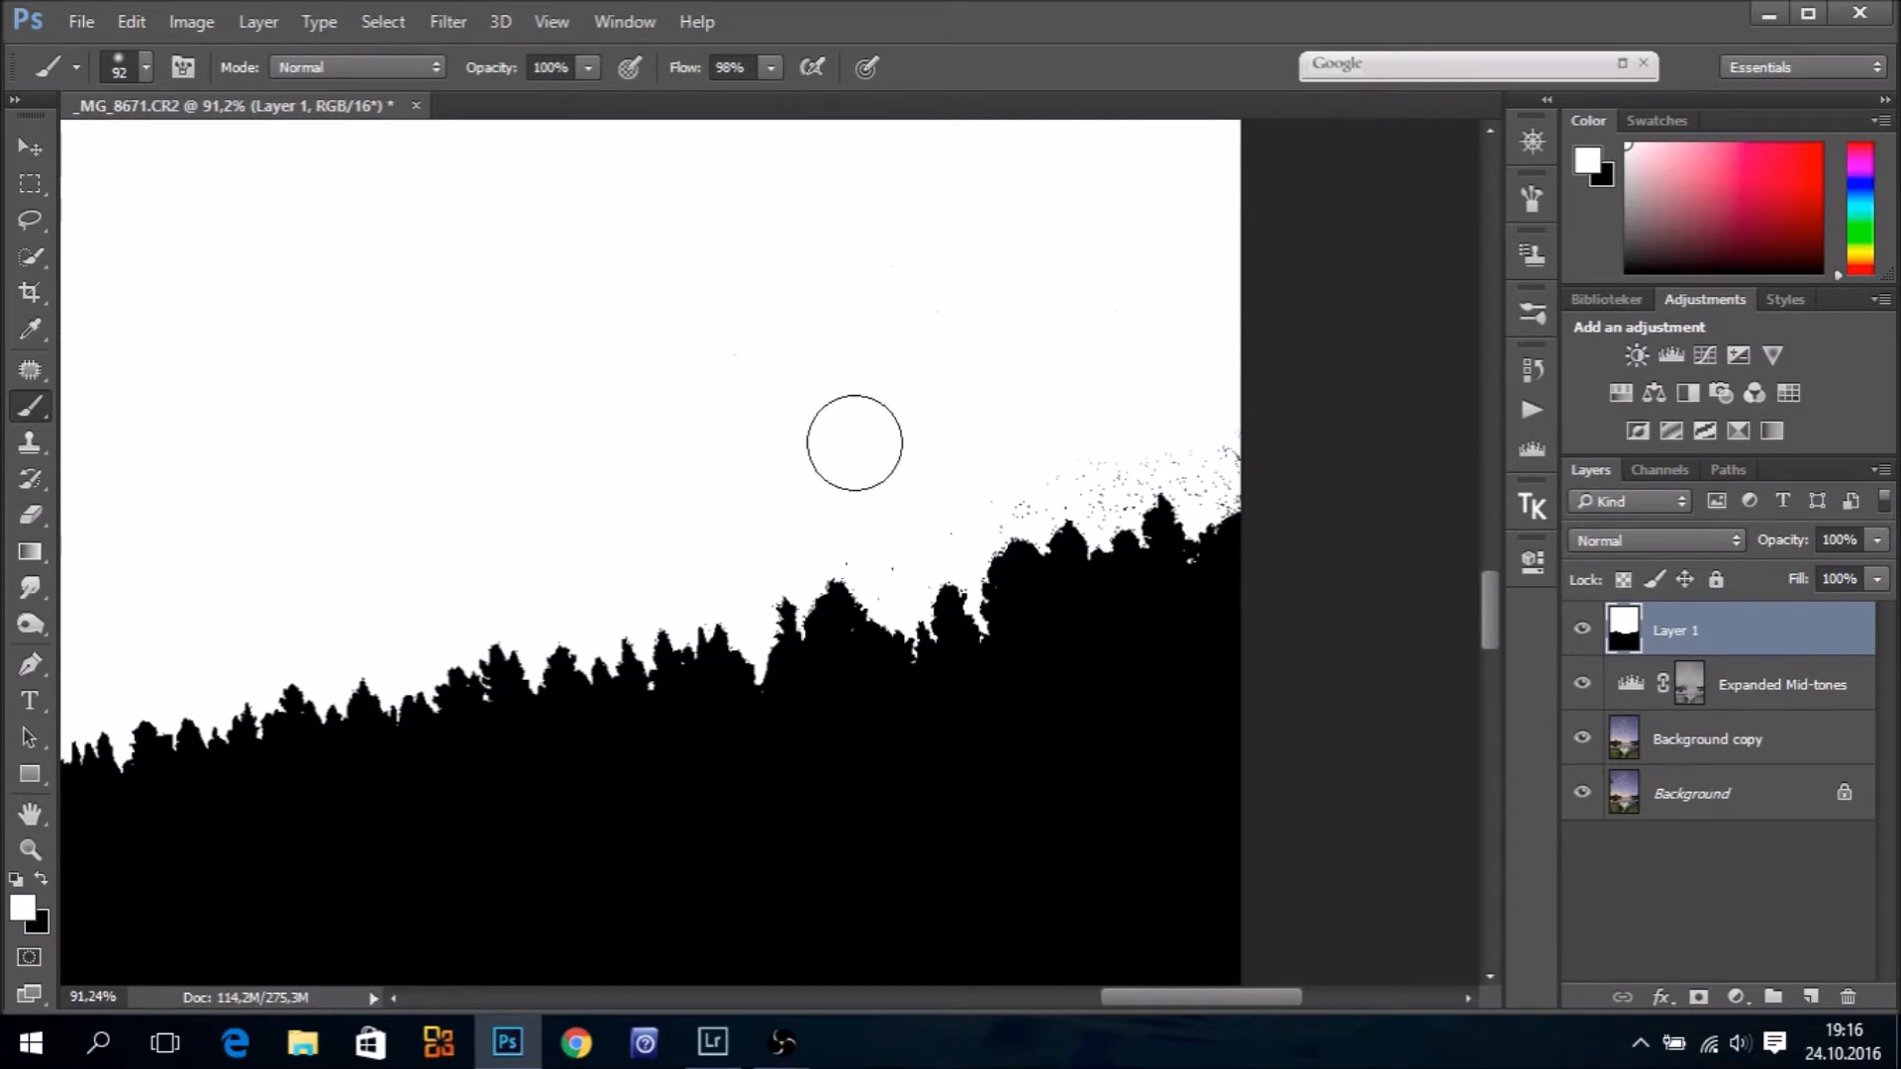
key("ctrl+0")
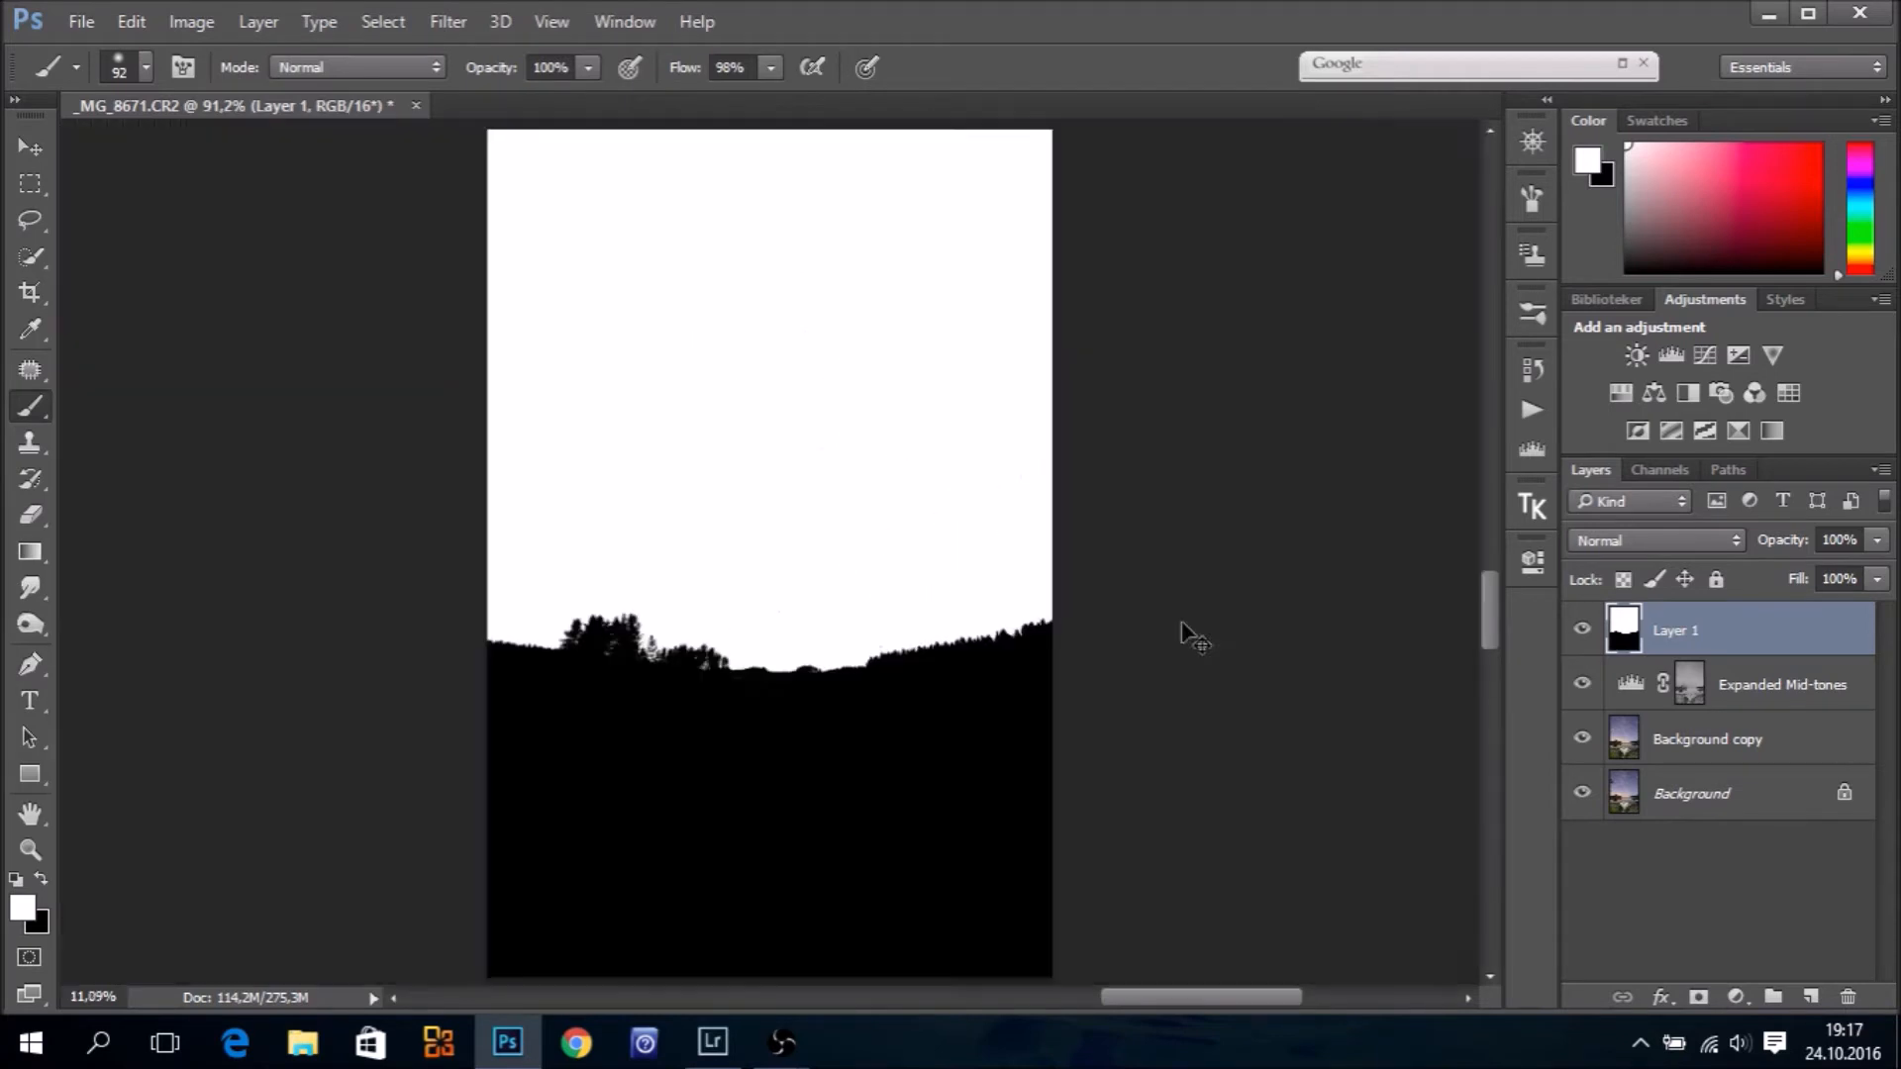
Load the white sky area as a selection from the RGB channel and delete the black-and-white Layer 1
left_click(1674, 470)
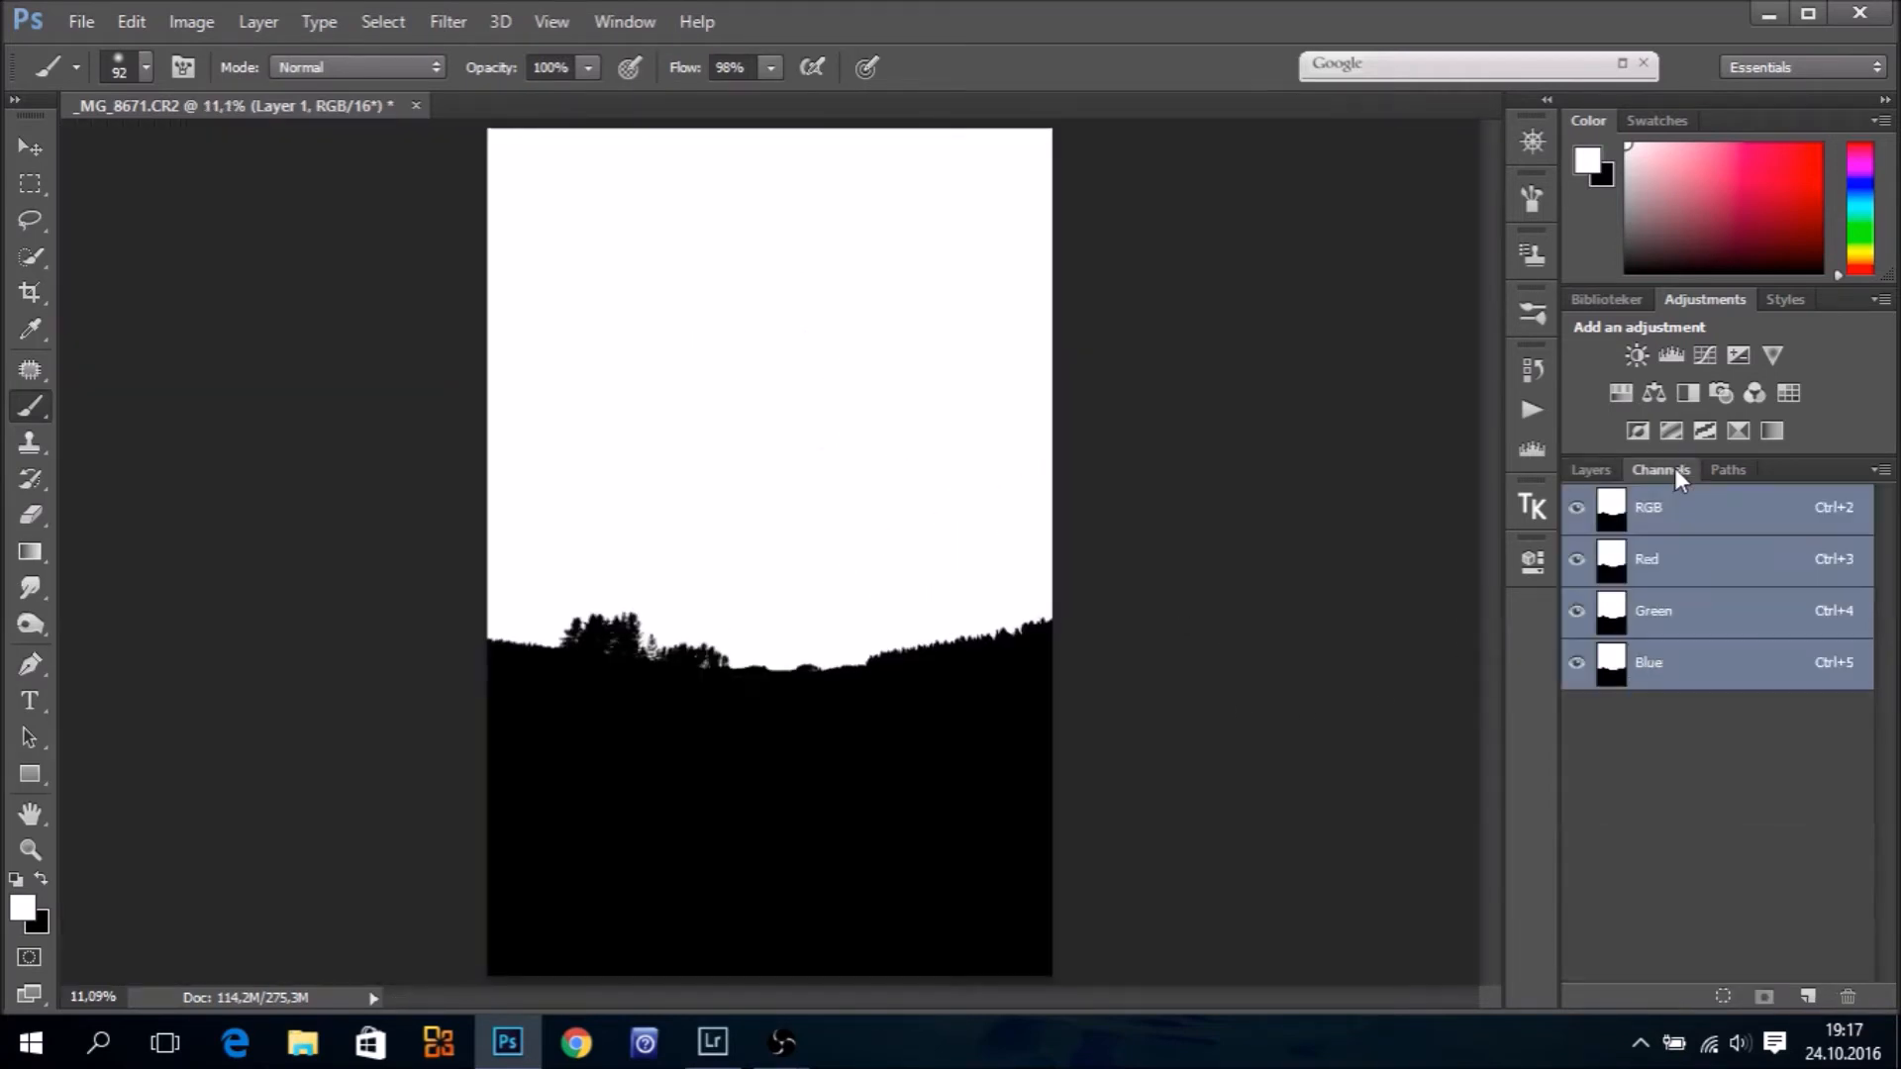
left_click(1612, 513, "ctrl")
left_click(1590, 471)
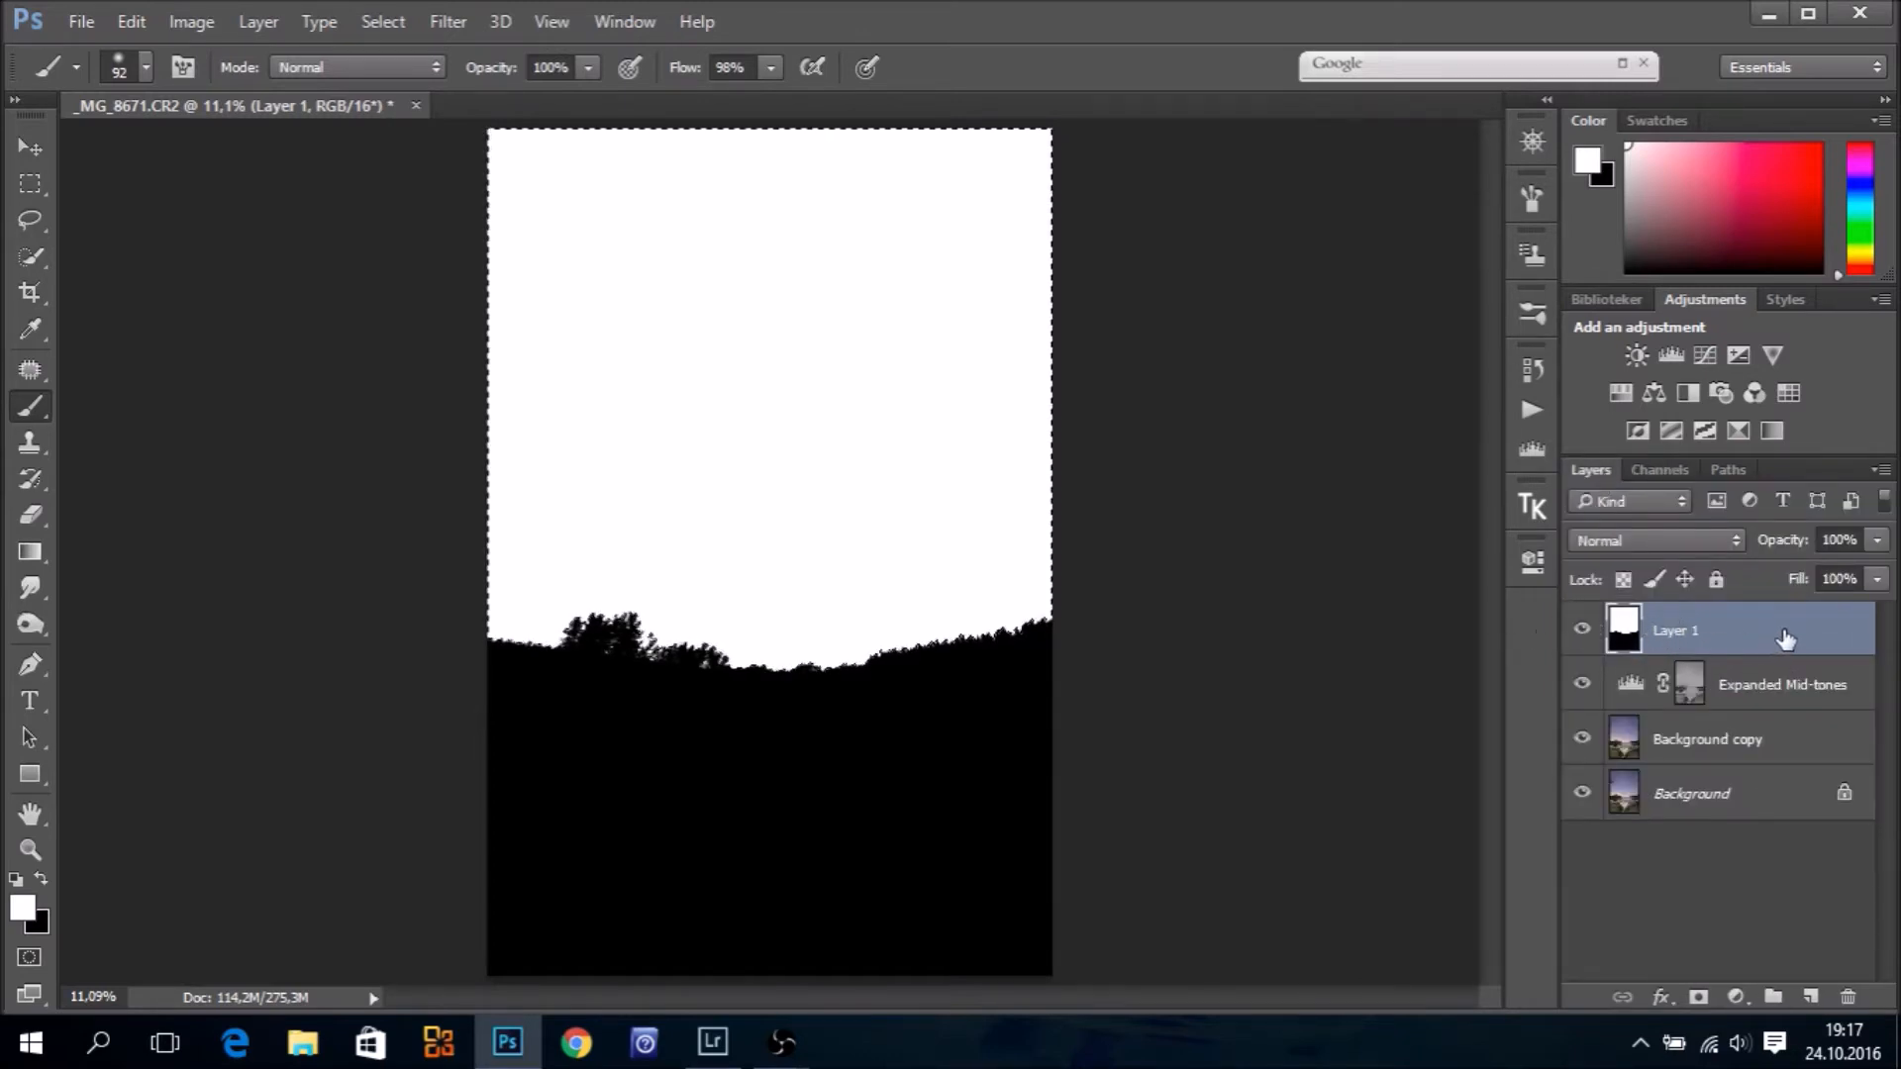
left_click_drag(1784, 638, 1847, 996)
key("x")
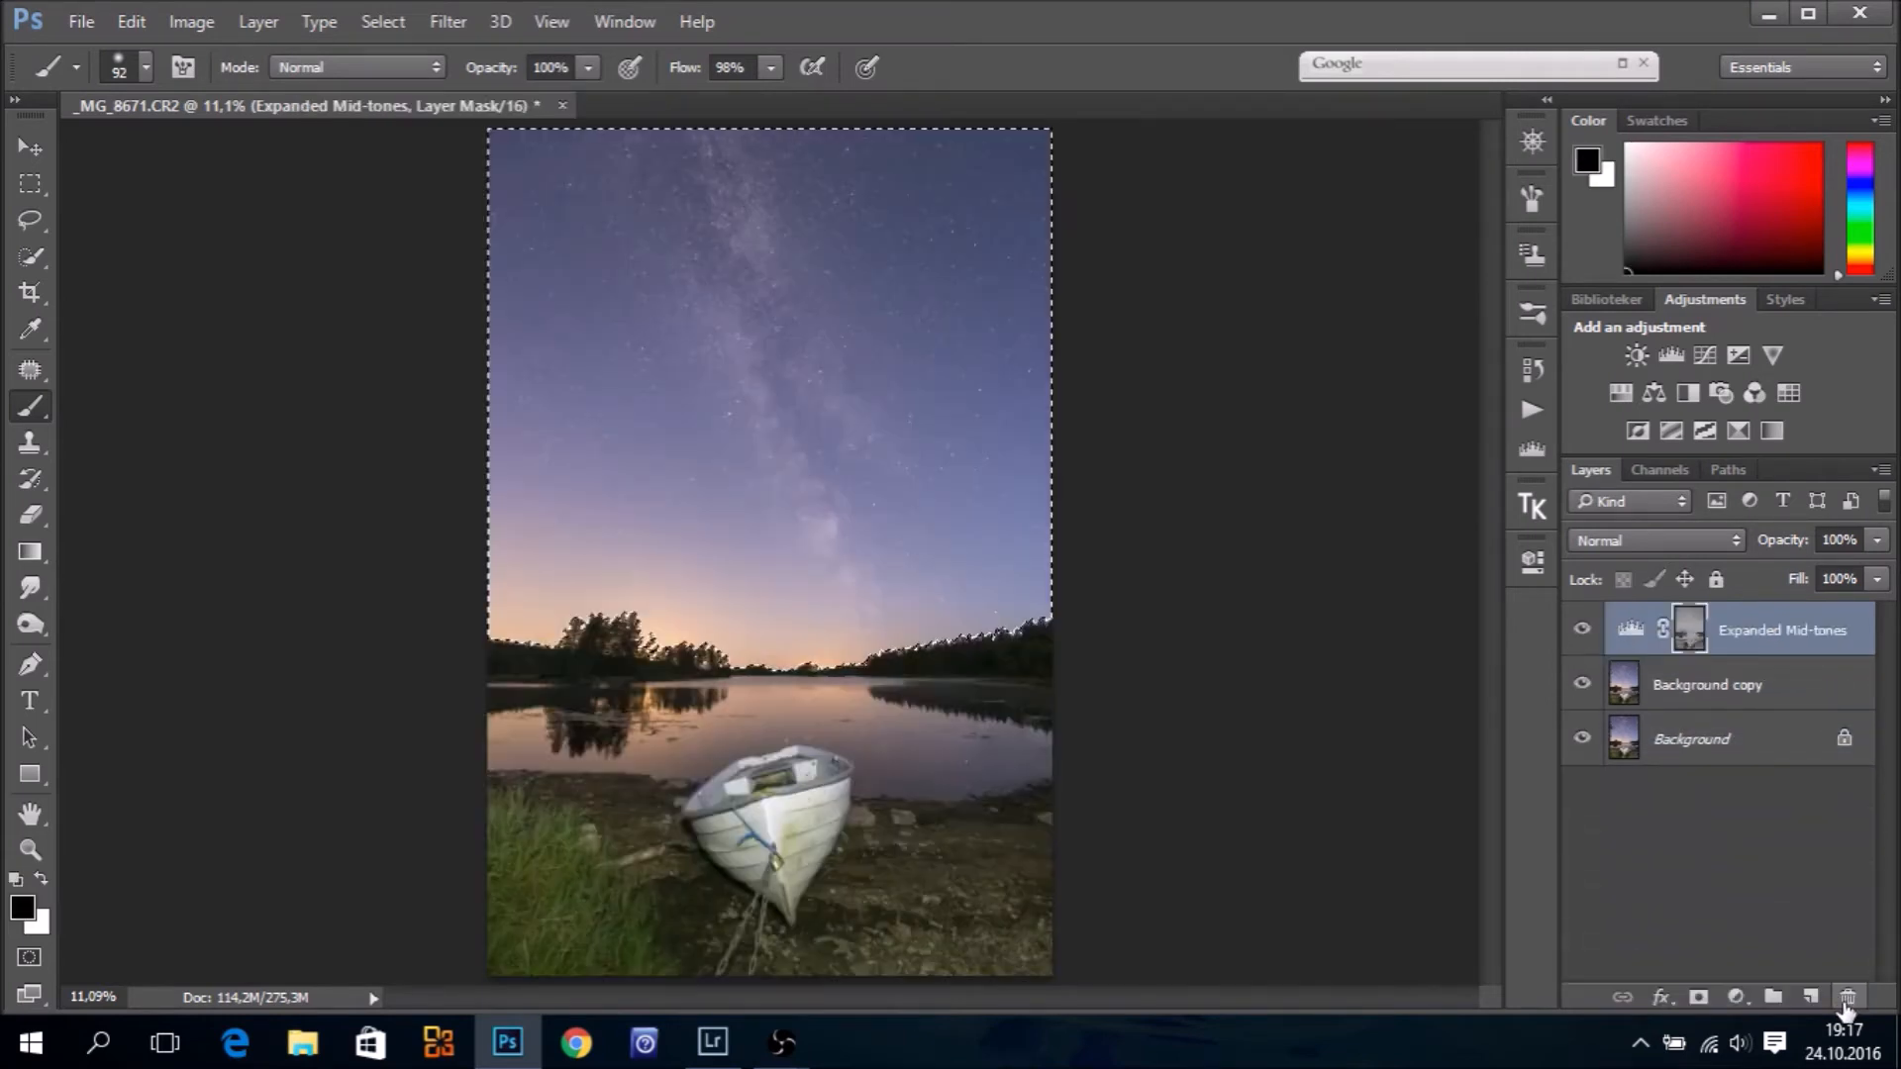
On the Background copy layer, add the unselected specks above the right-hand trees to the sky selection using the Magic Wand at tolerance 15
left_click(30, 848)
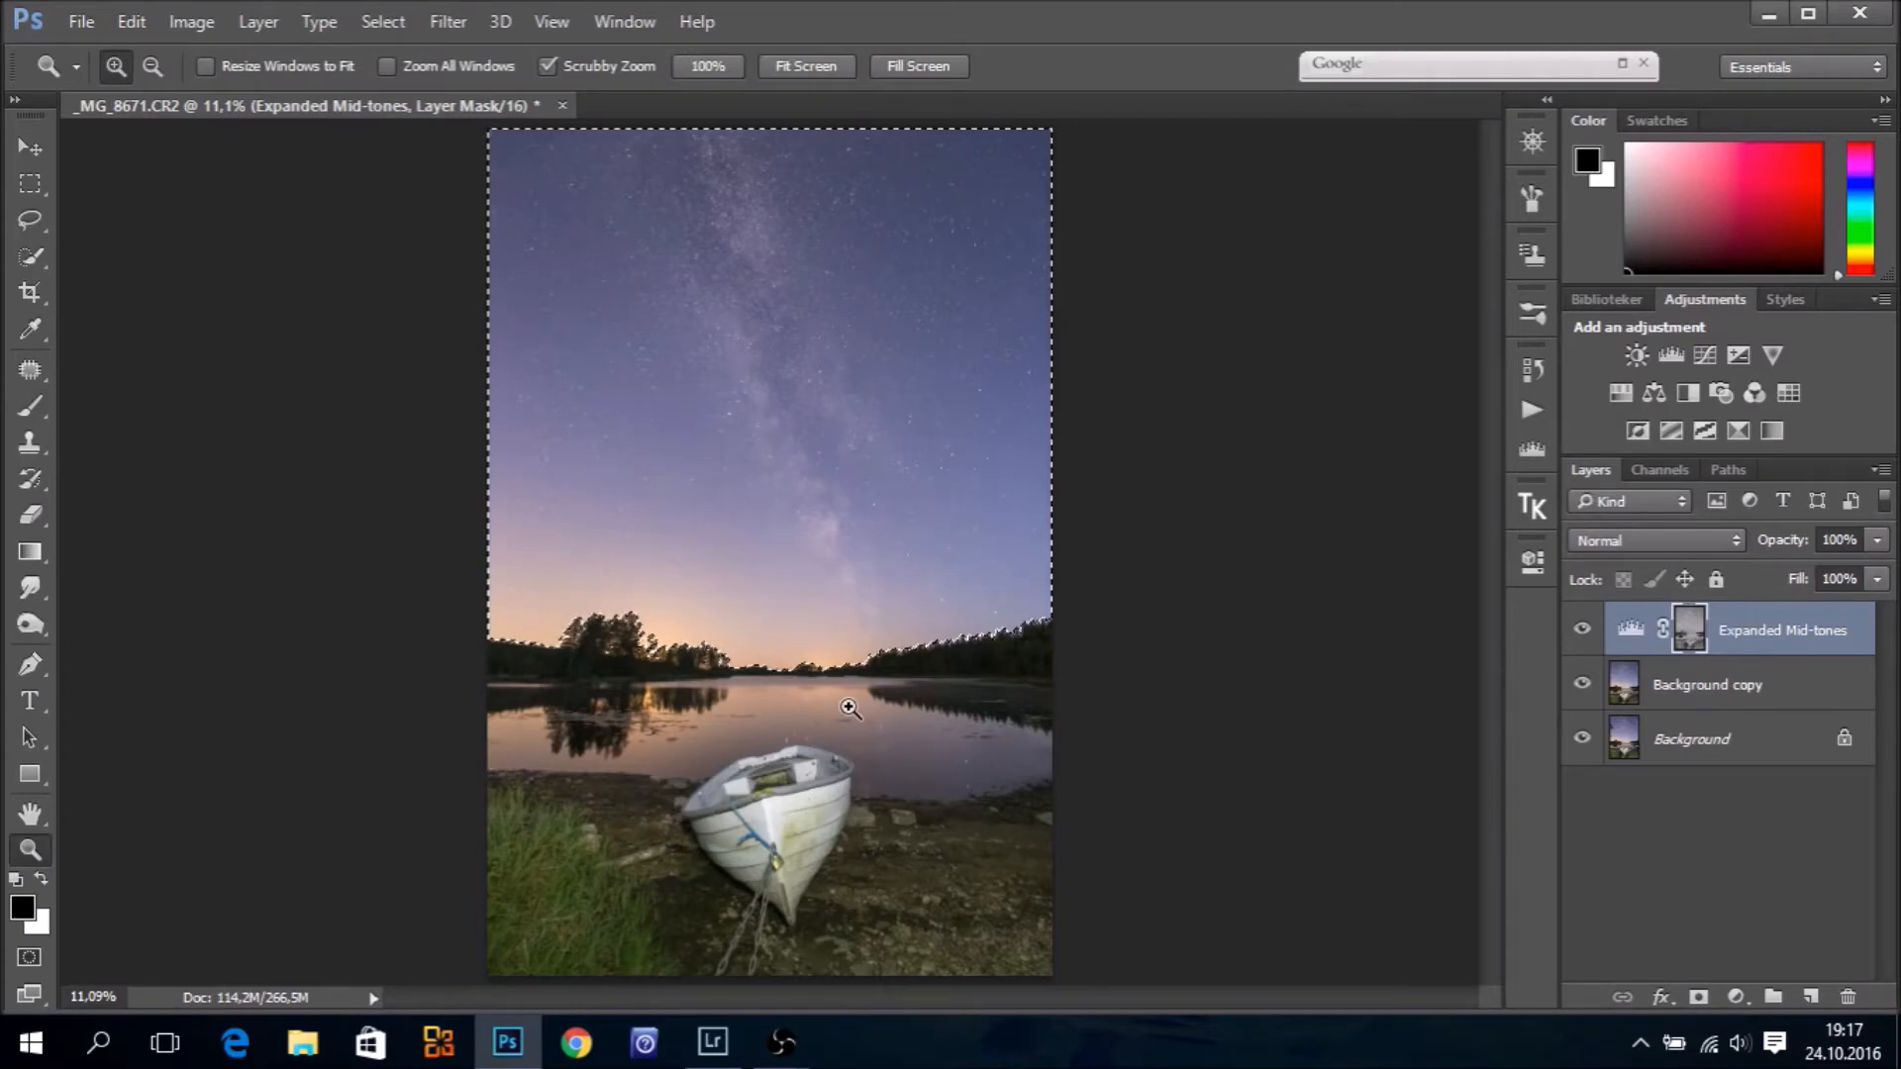
left_click_drag(649, 639, 951, 542)
key("space")
left_click_drag(962, 628, 988, 629)
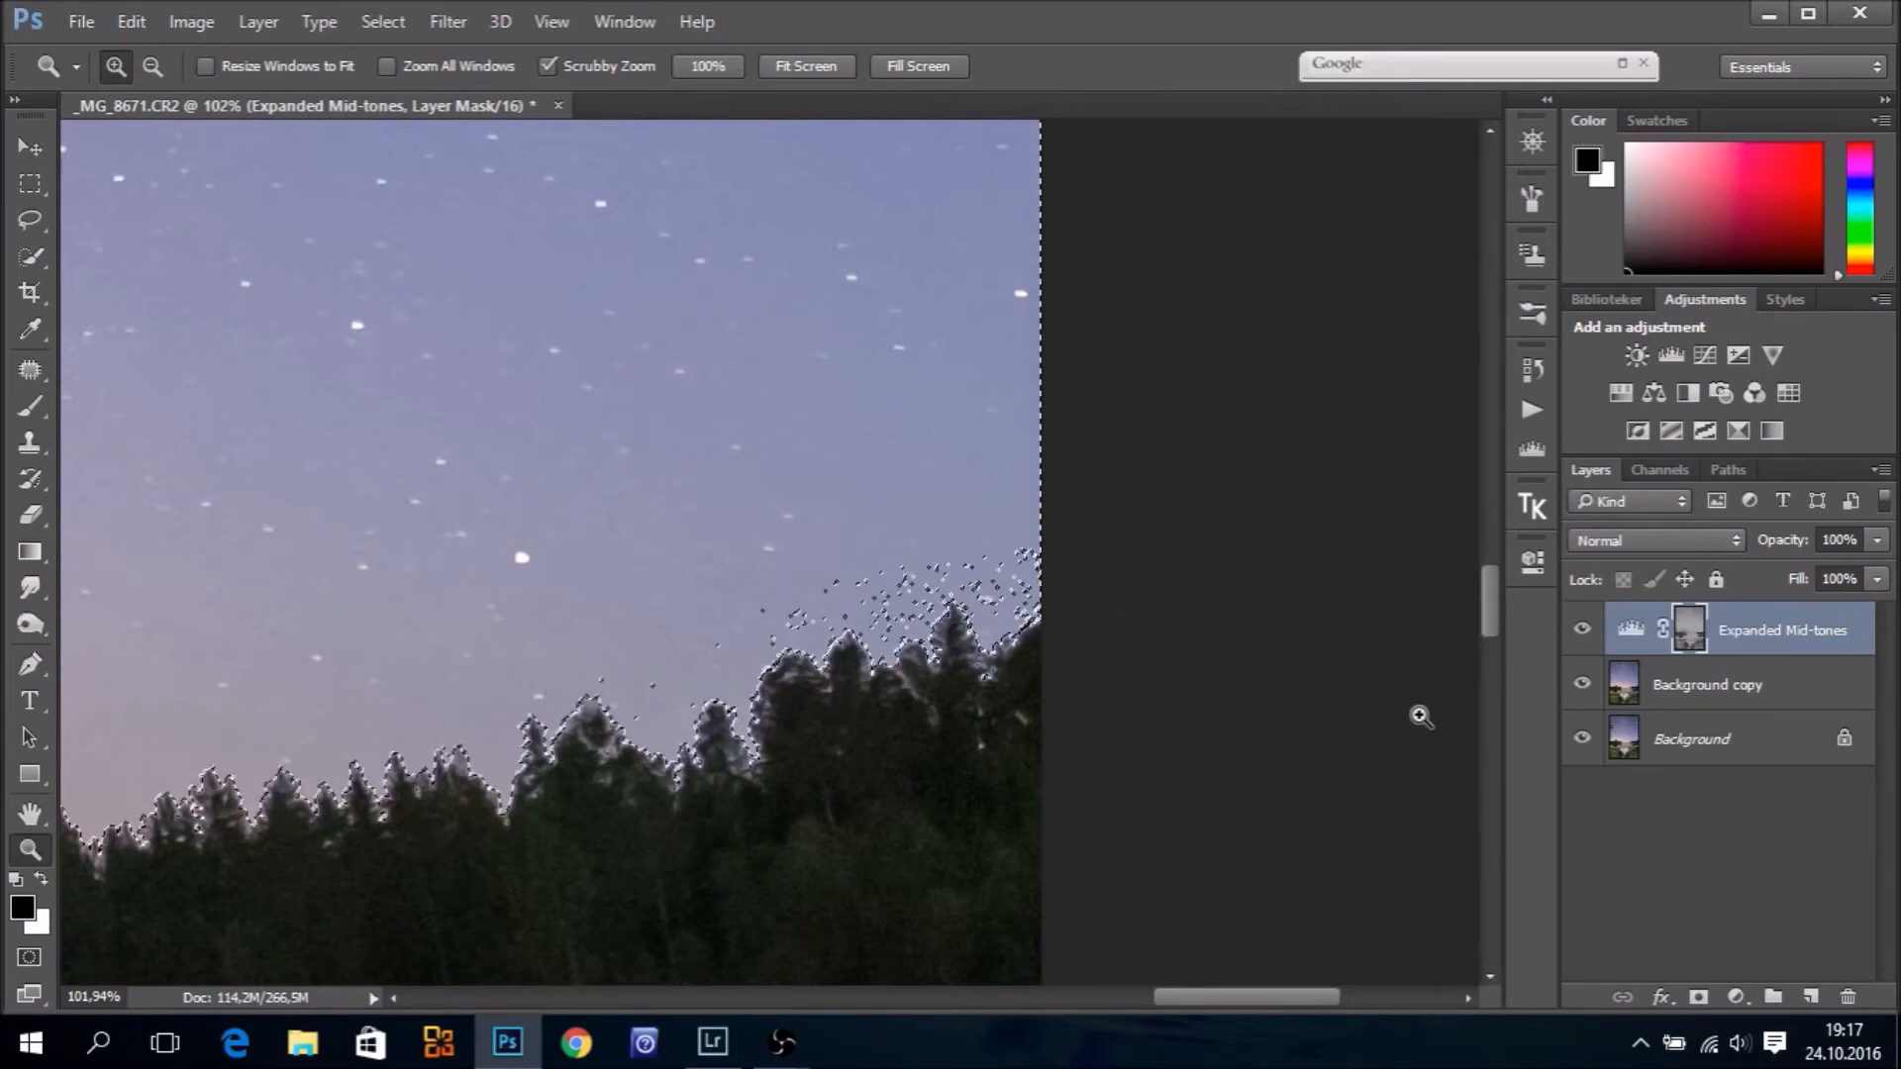
left_click(1623, 693)
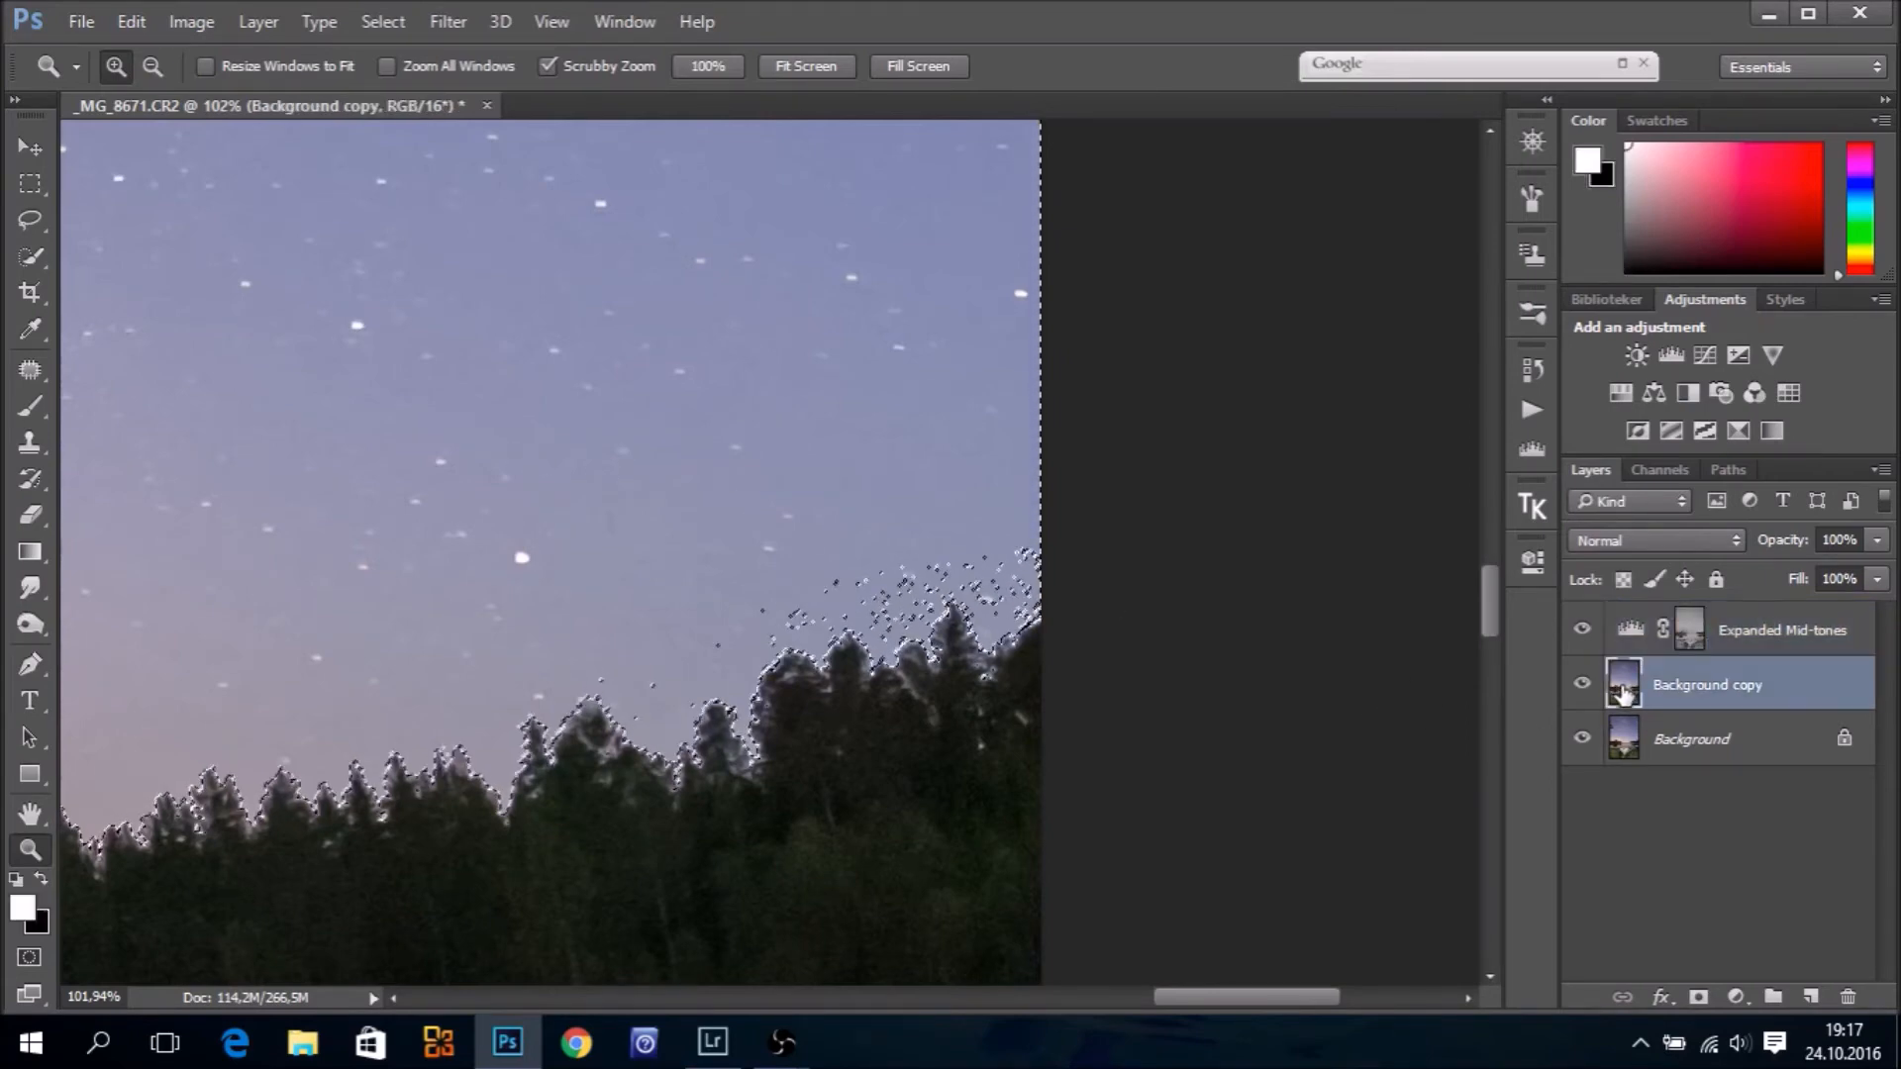
left_click(34, 258)
left_click(170, 279)
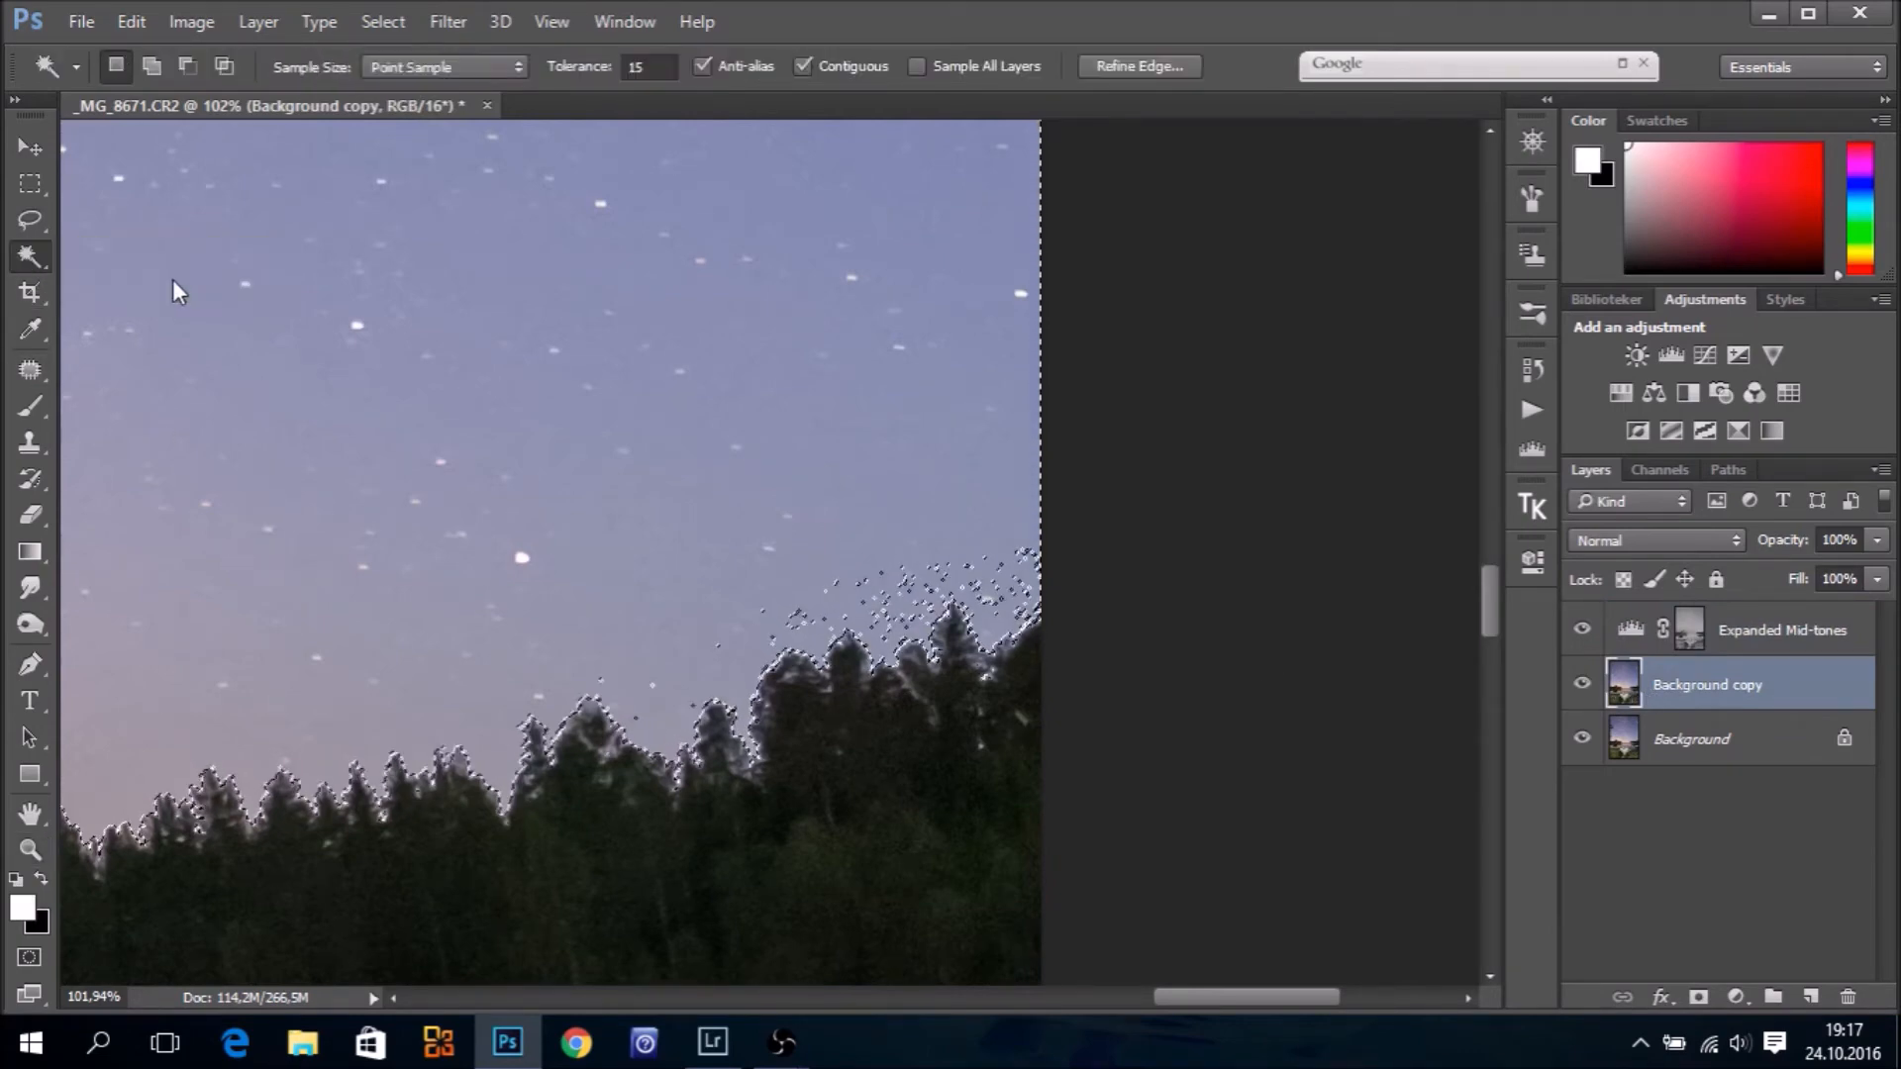
key("shift")
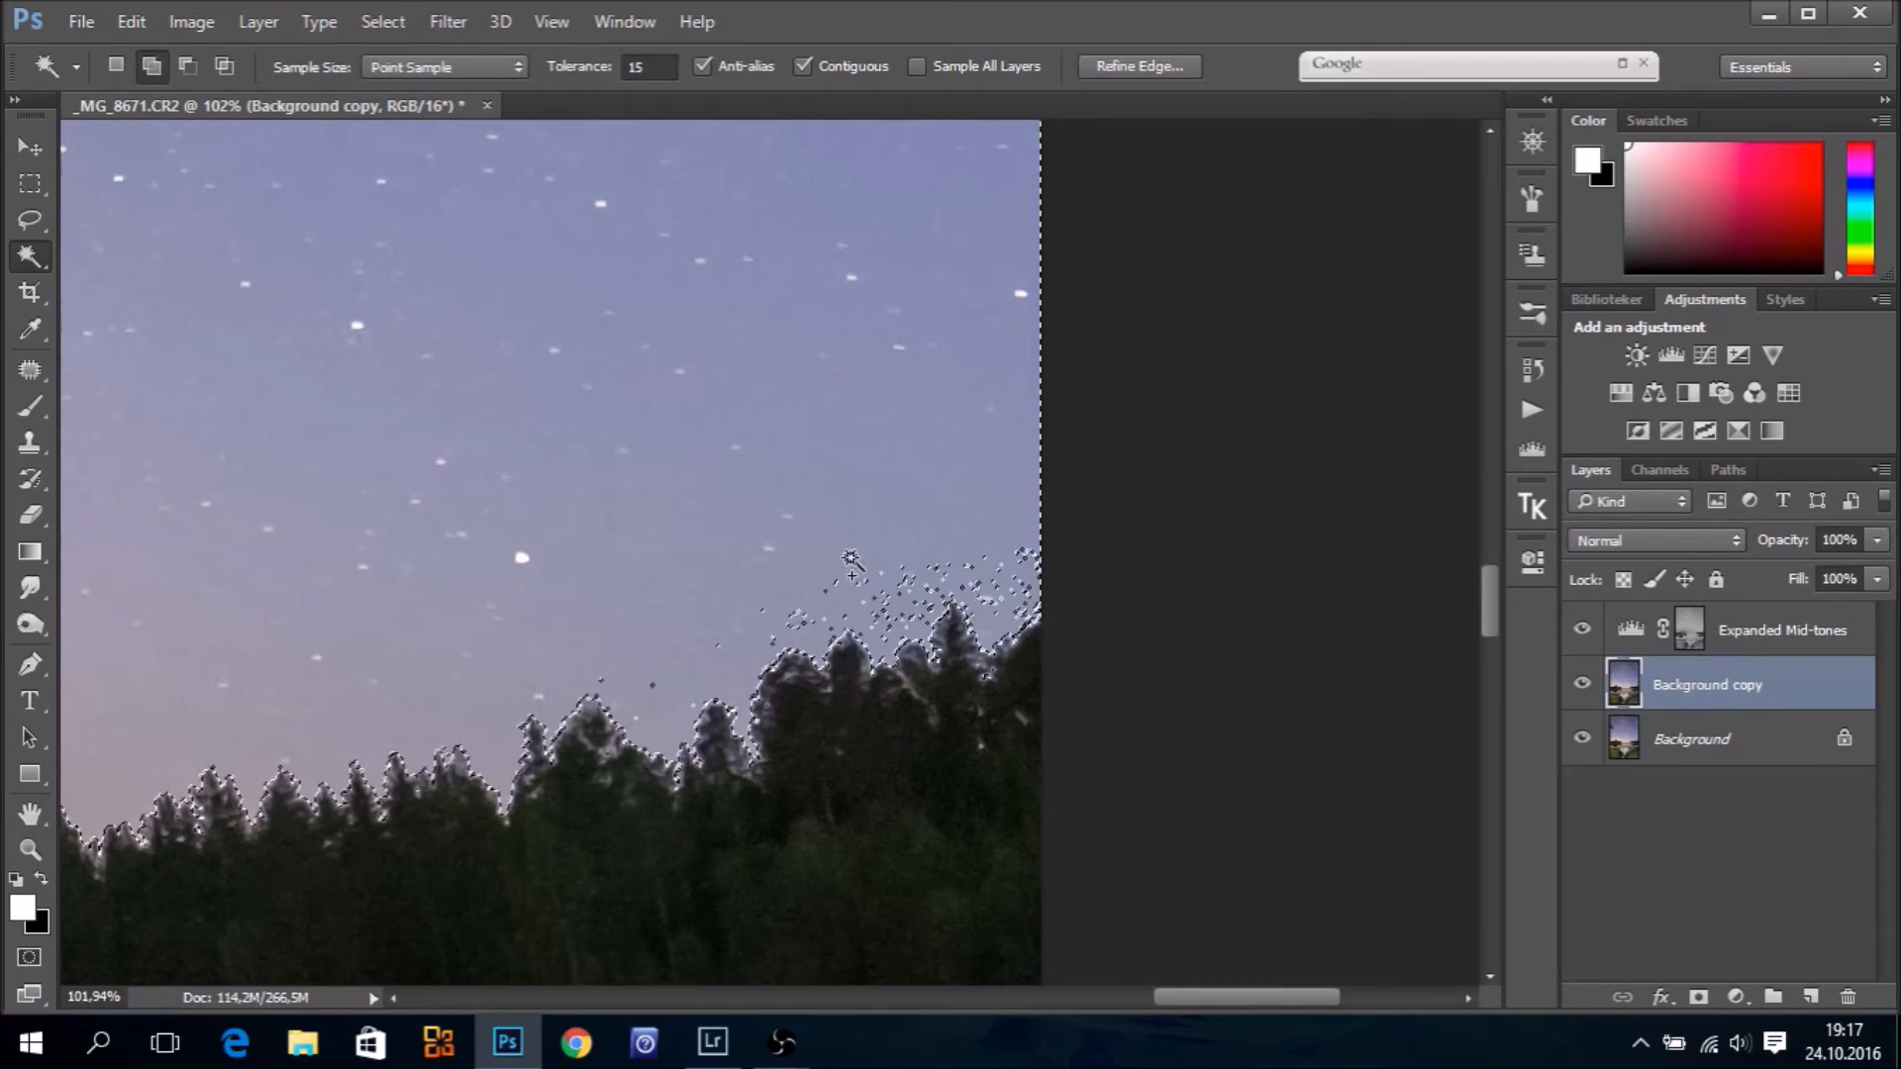
left_click(896, 591, "shift")
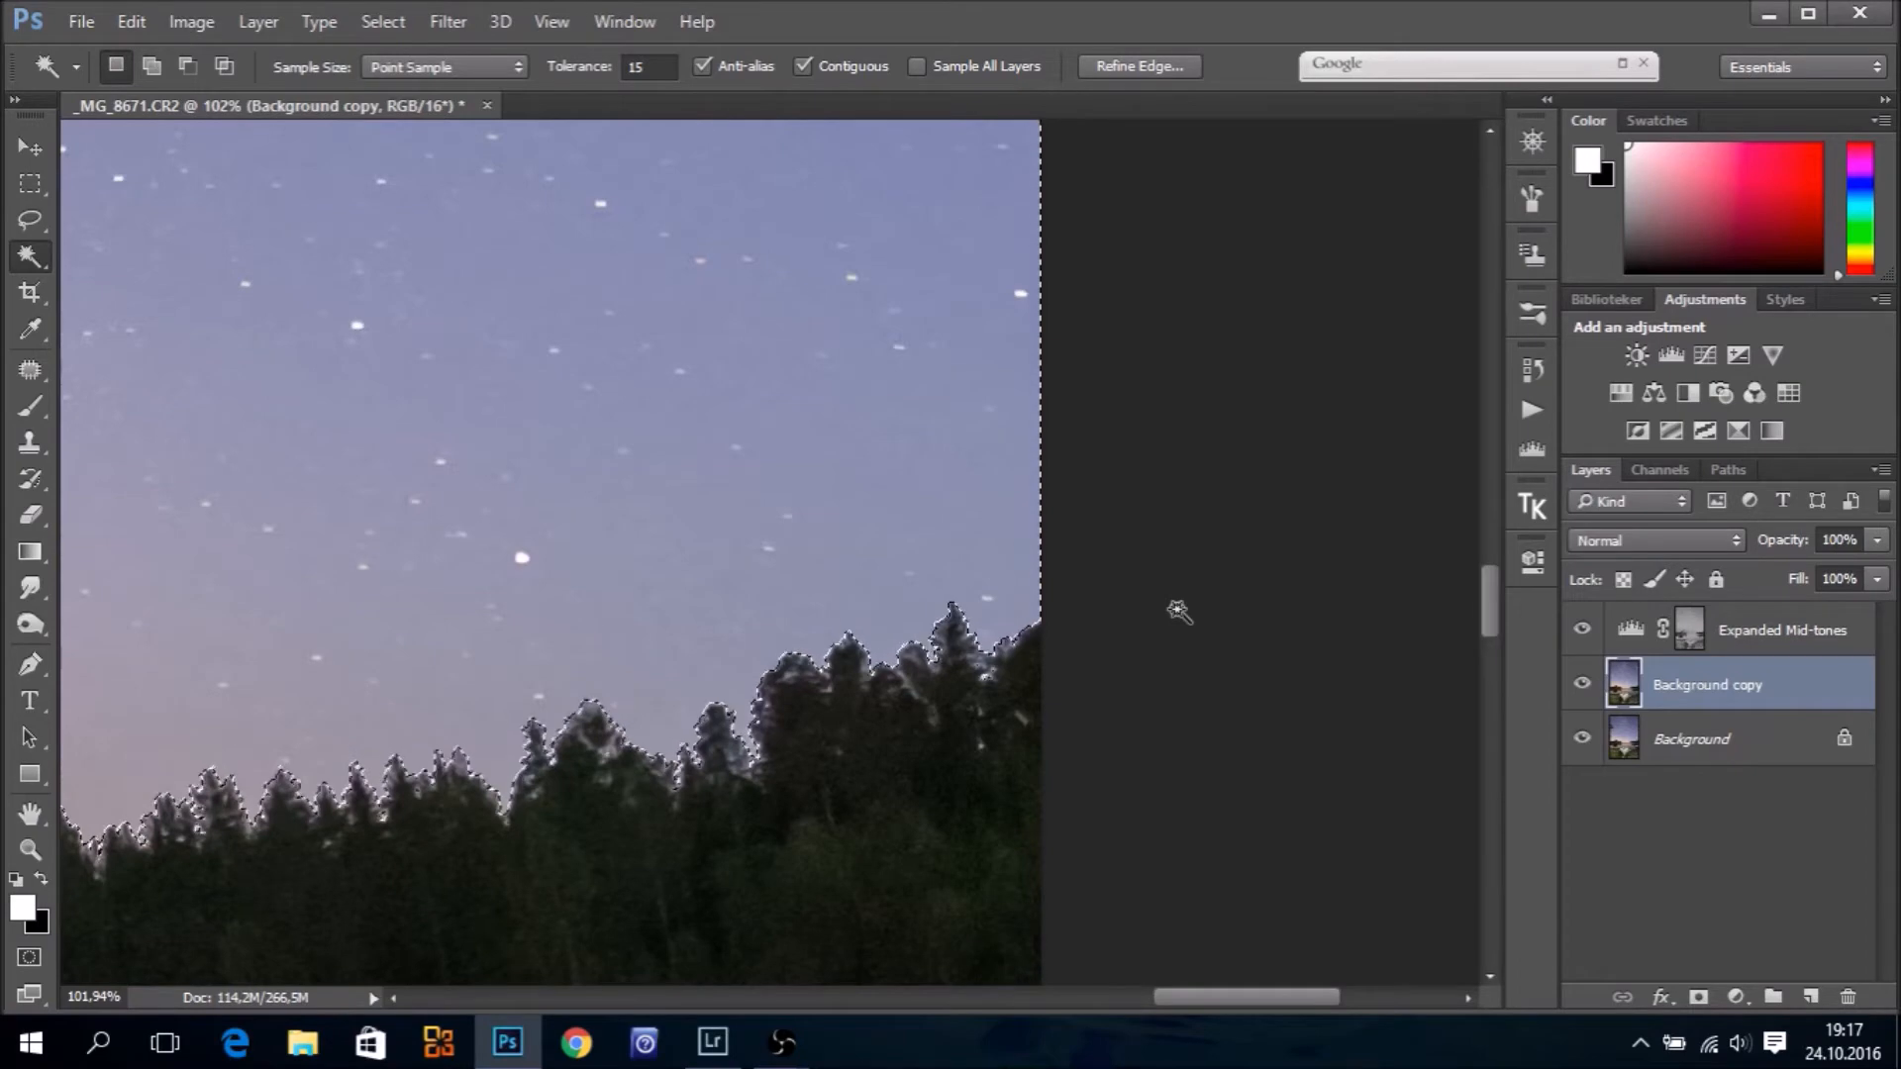
key("ctrl+0")
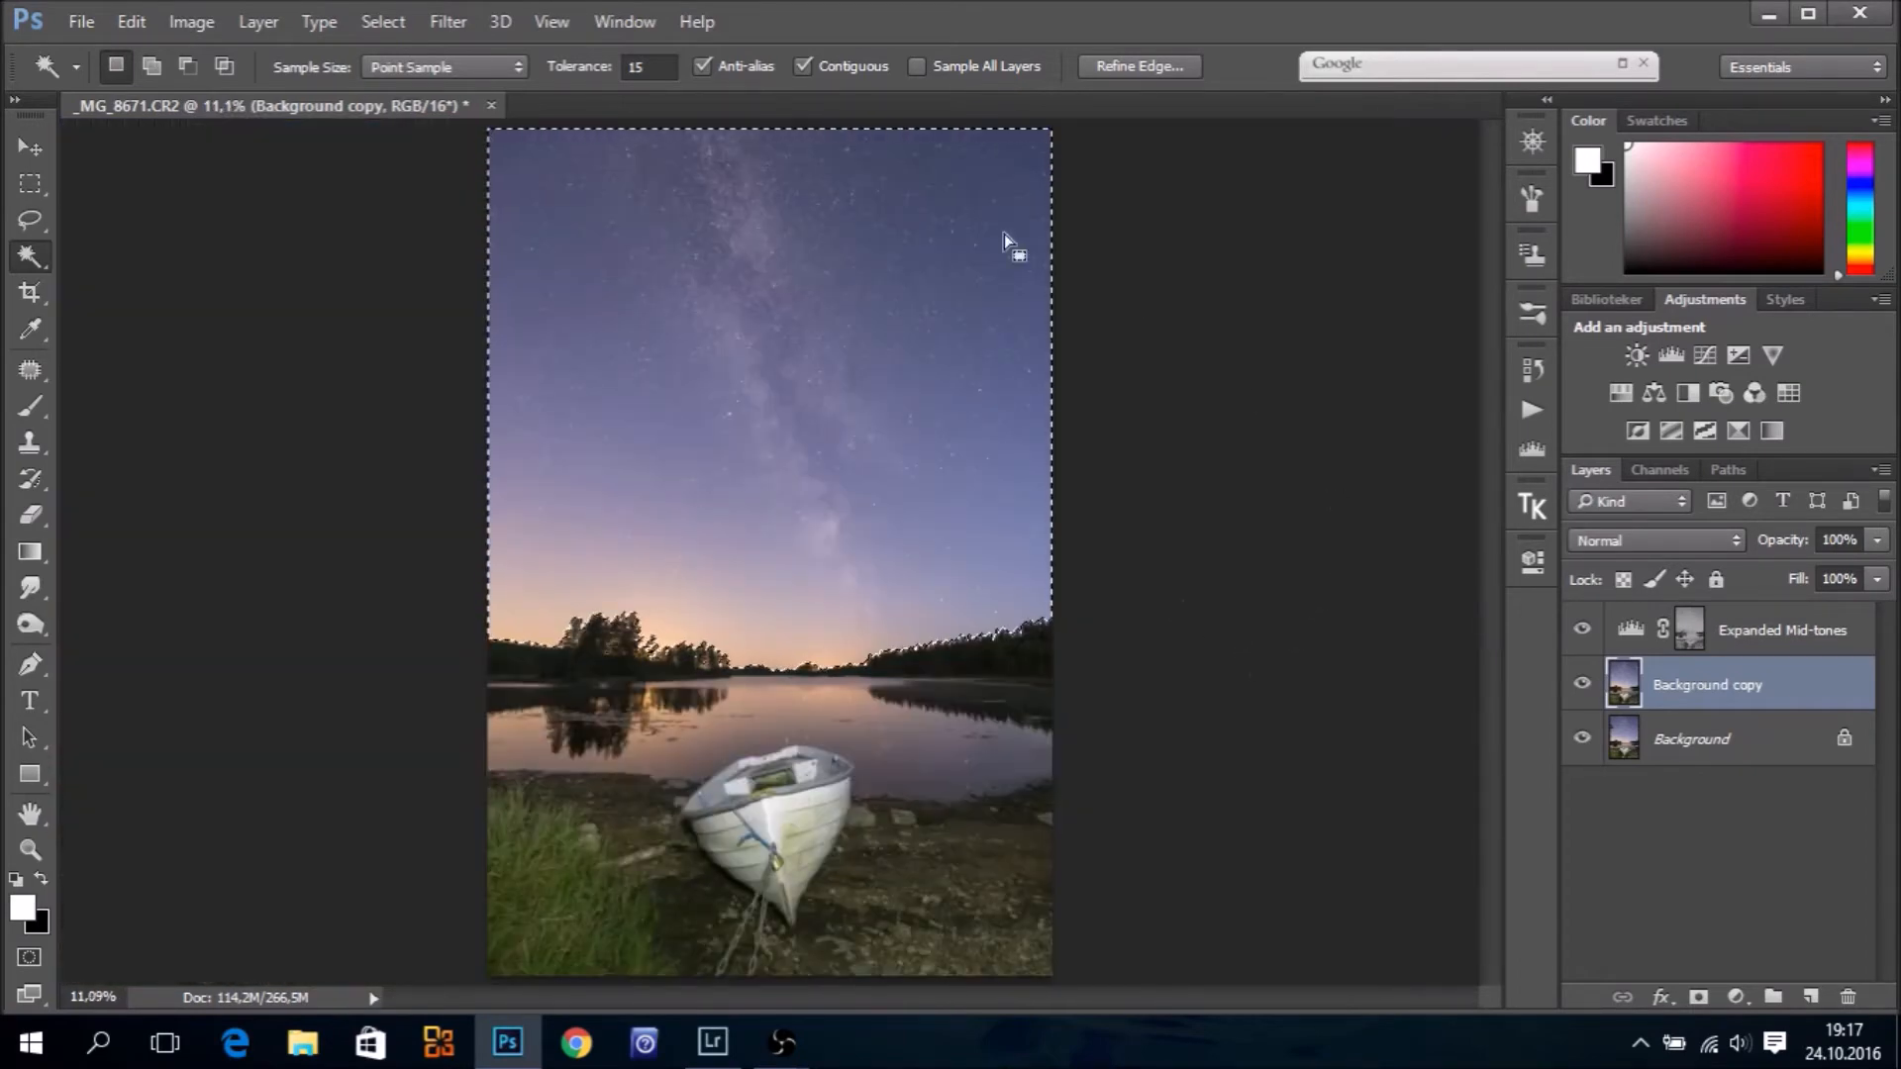
Check the sky selection in Refine Edge, accept it without adjustments, and save it as an alpha channel named "sky"
left_click(1140, 68)
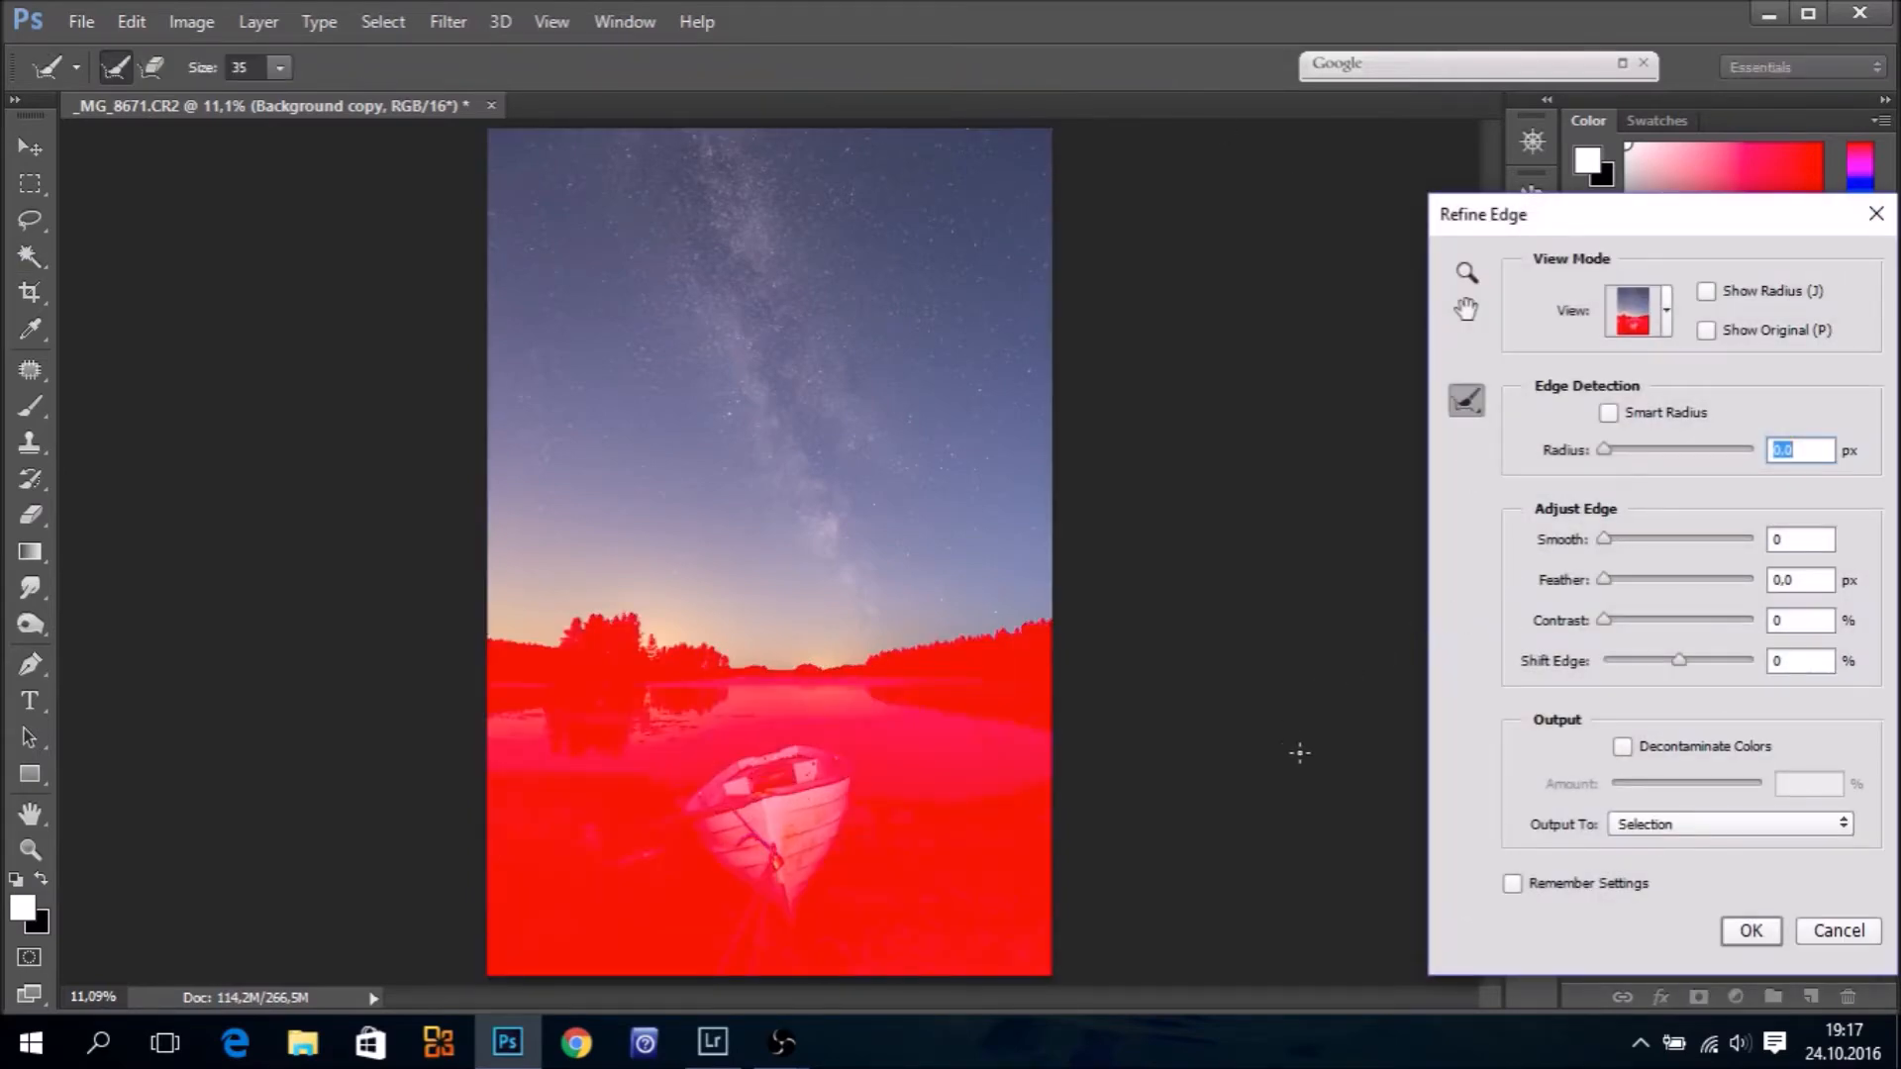
left_click(1750, 930)
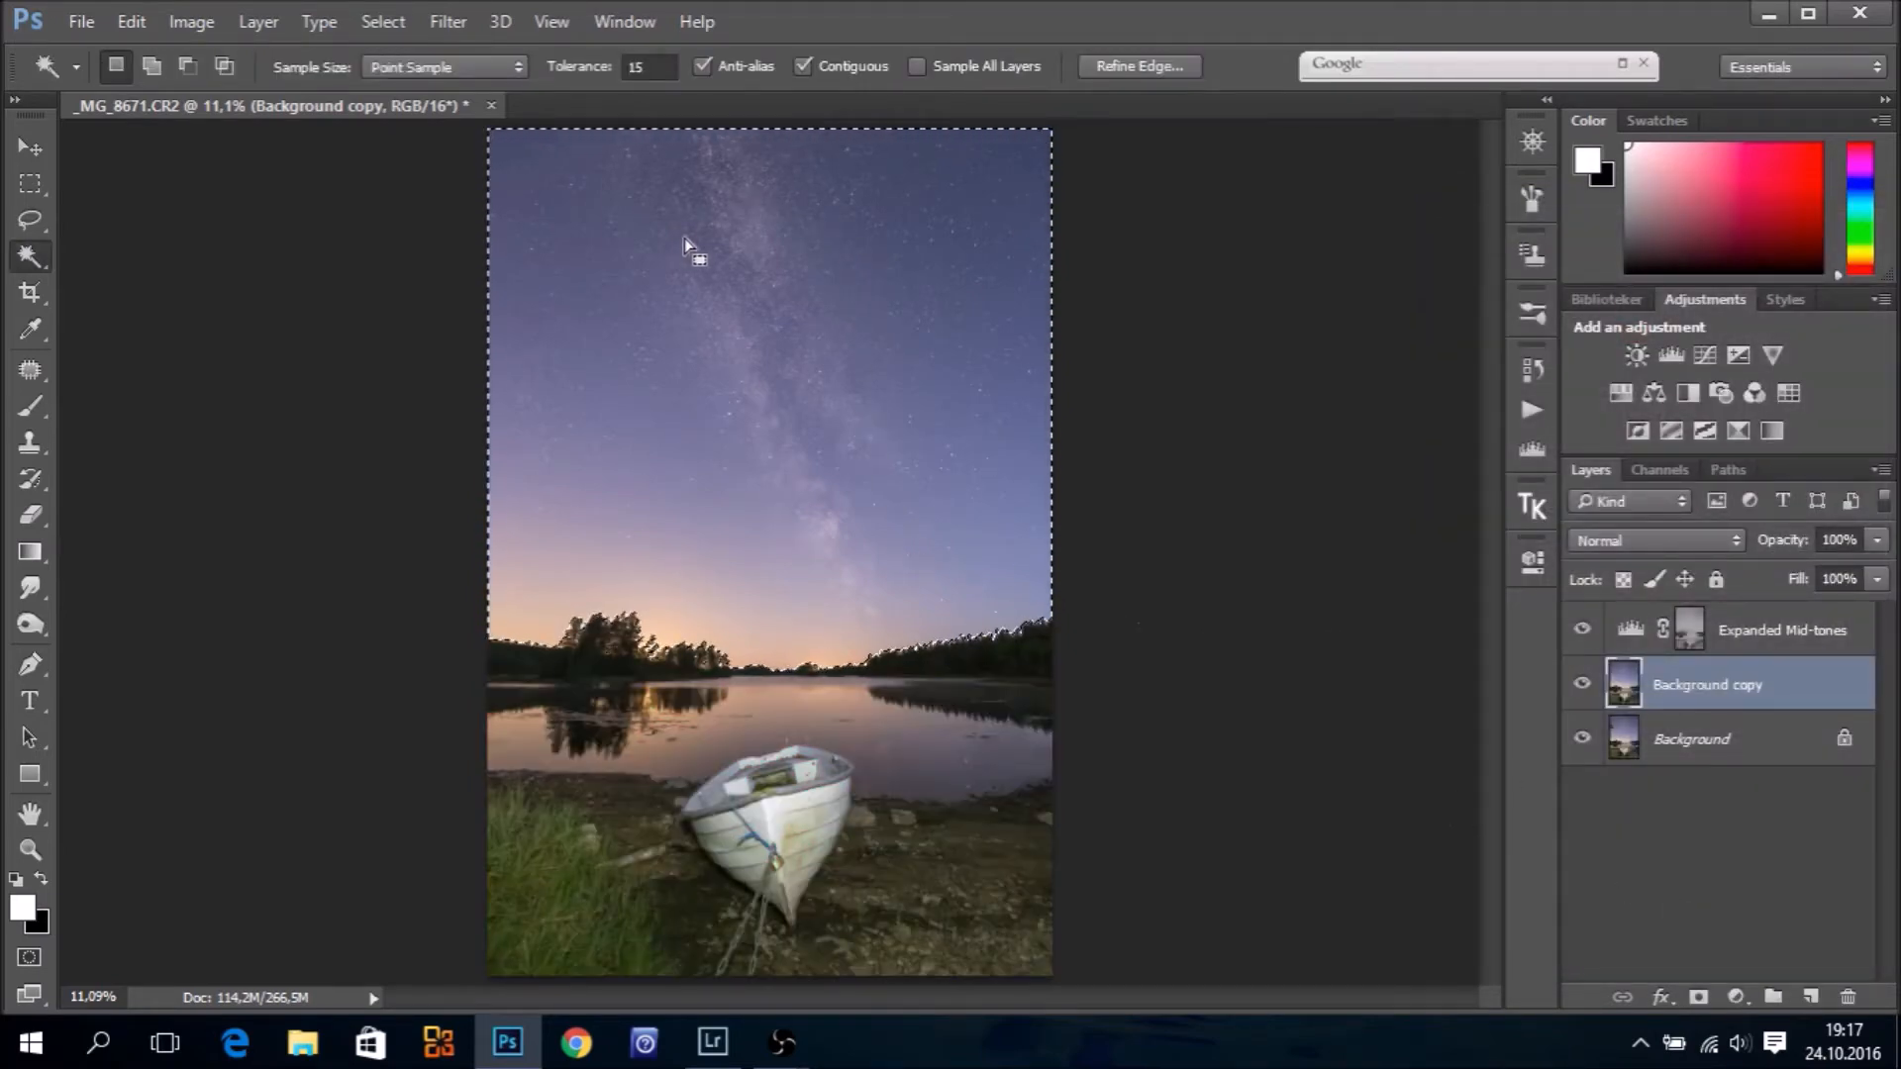
left_click(1665, 472)
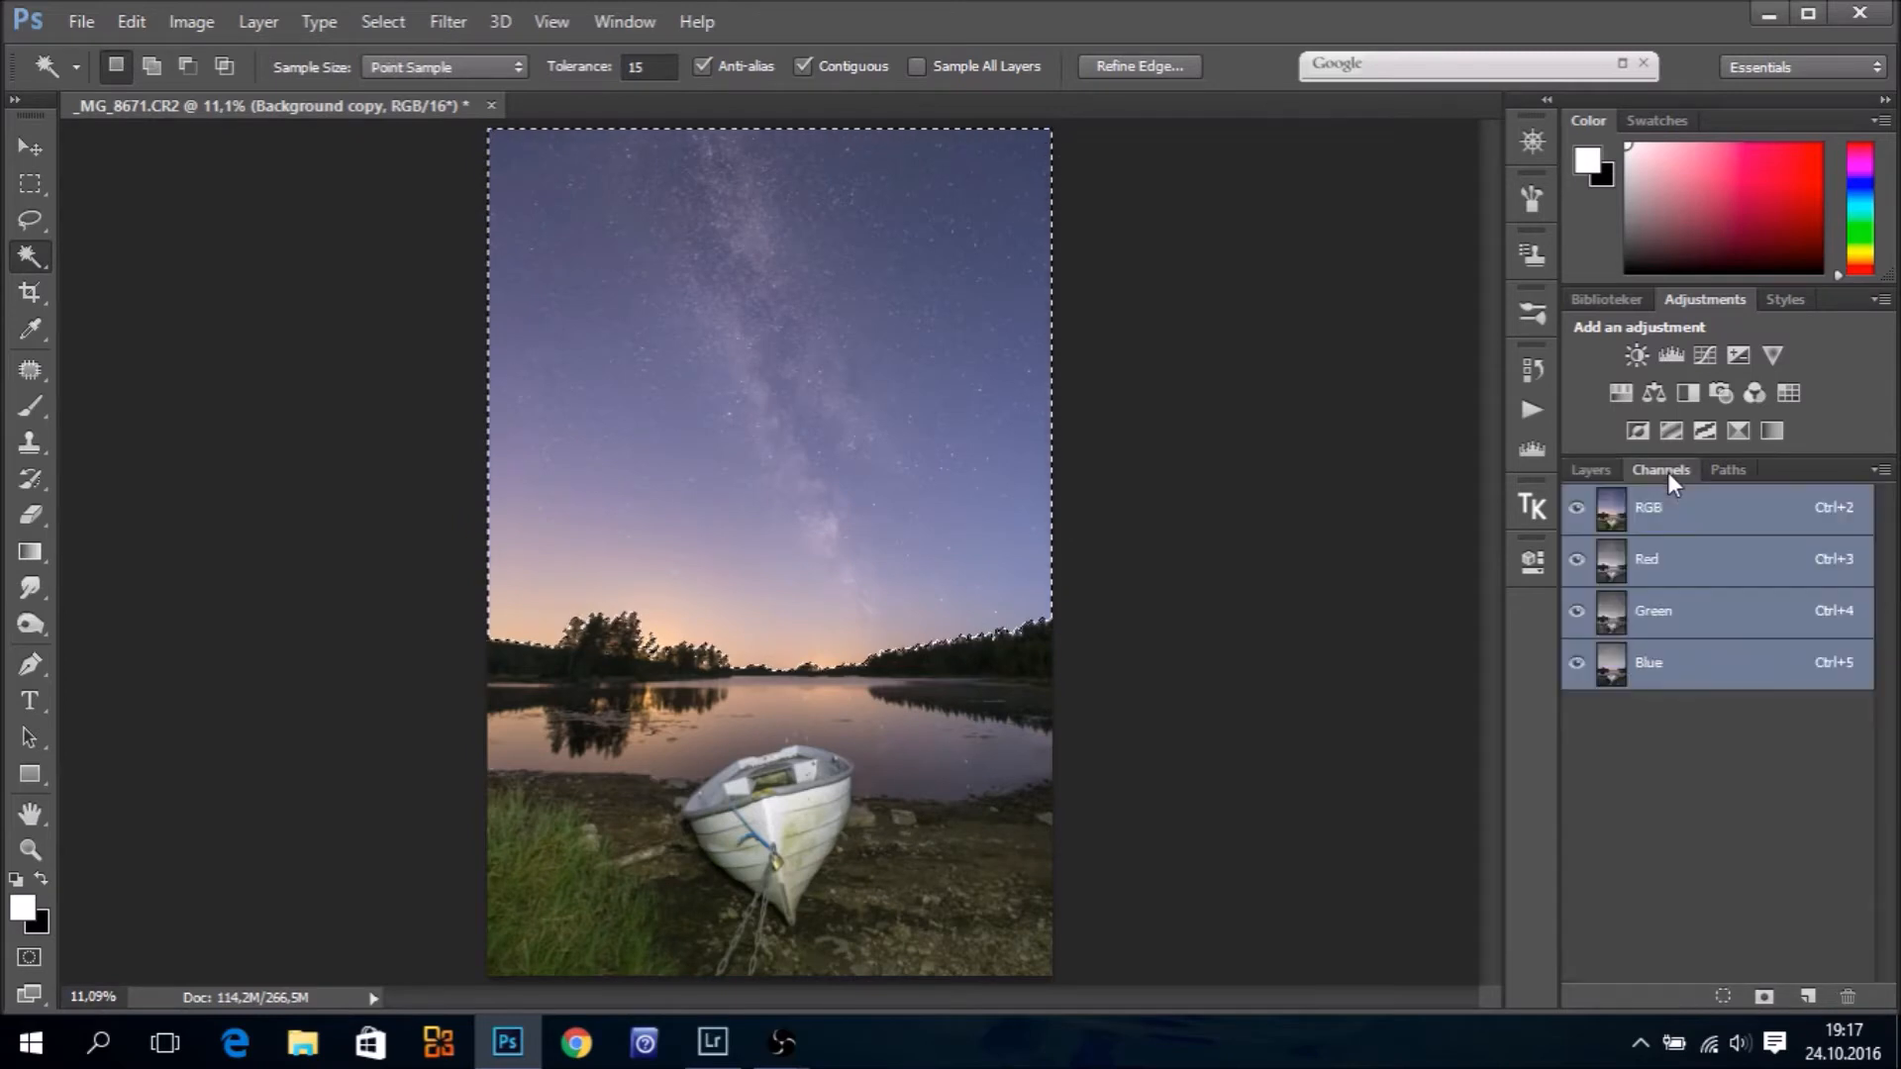
left_click(1766, 999)
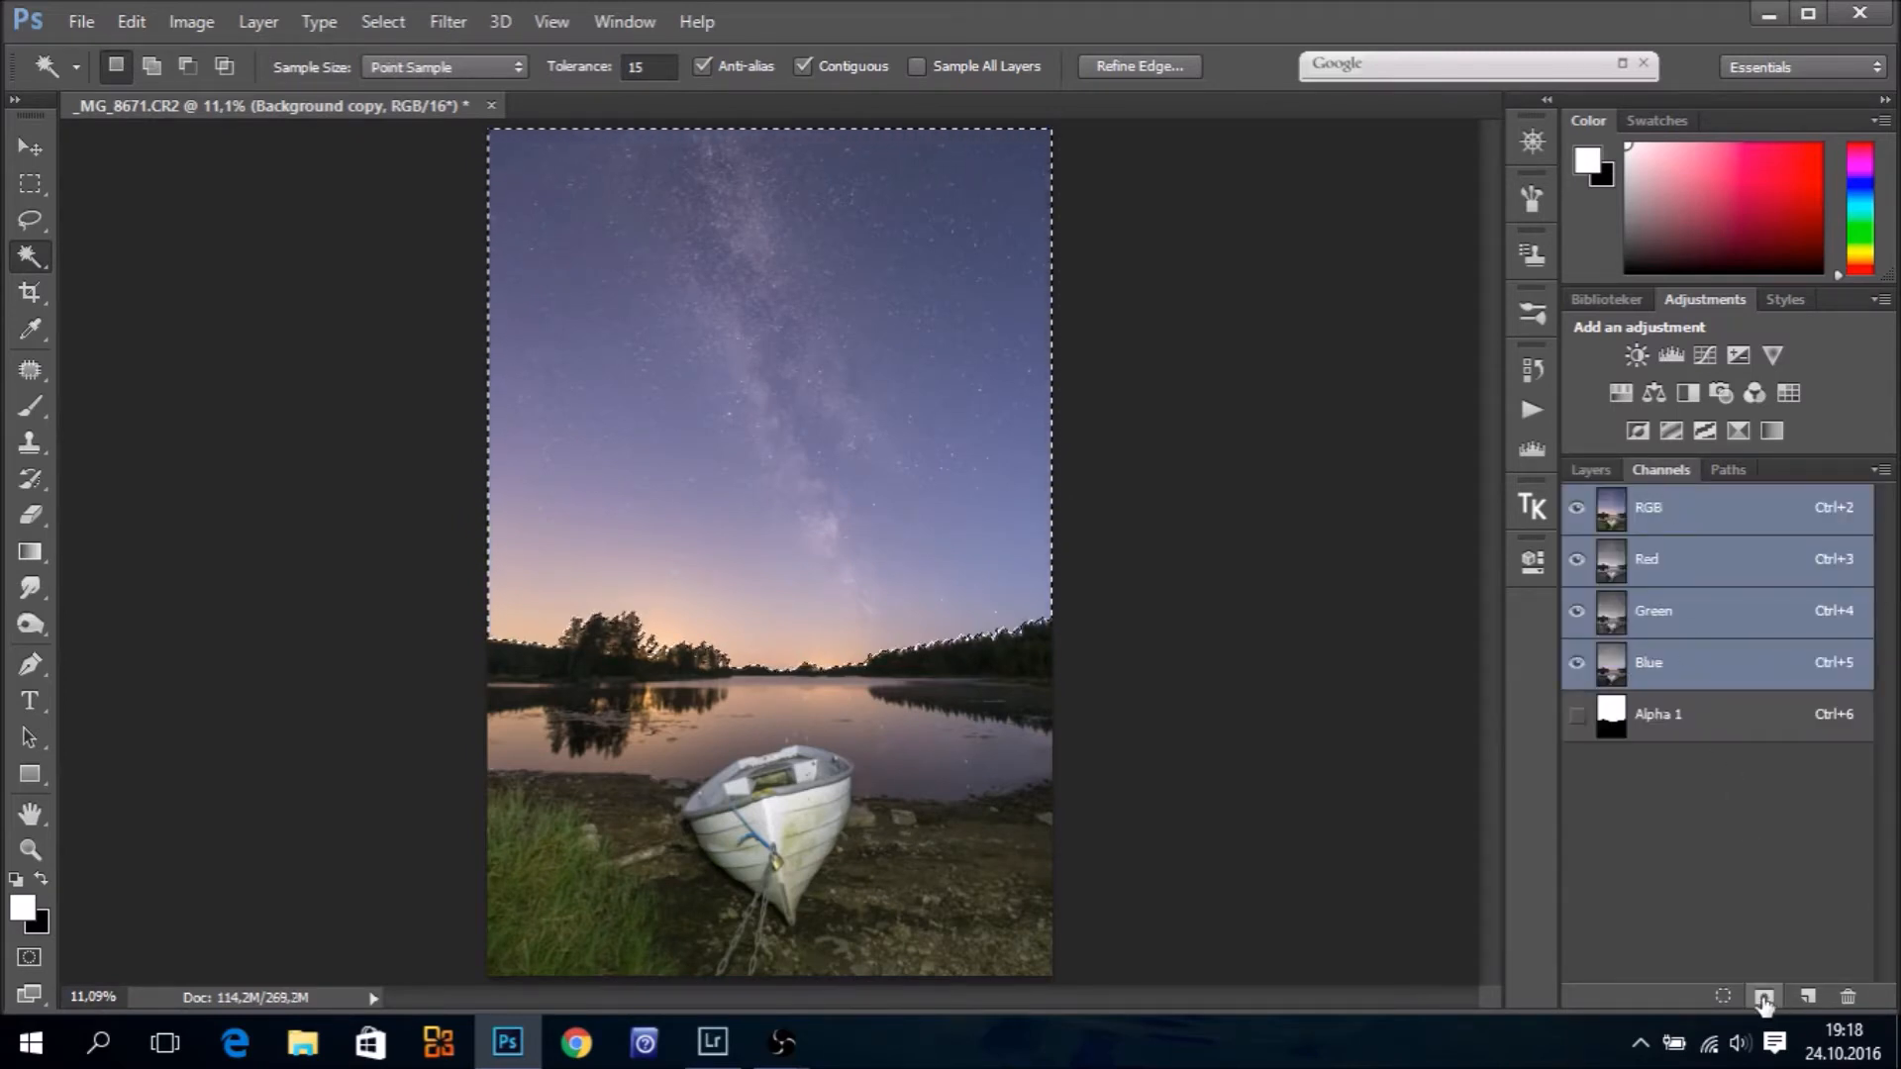
double_click(1655, 715)
type("sky")
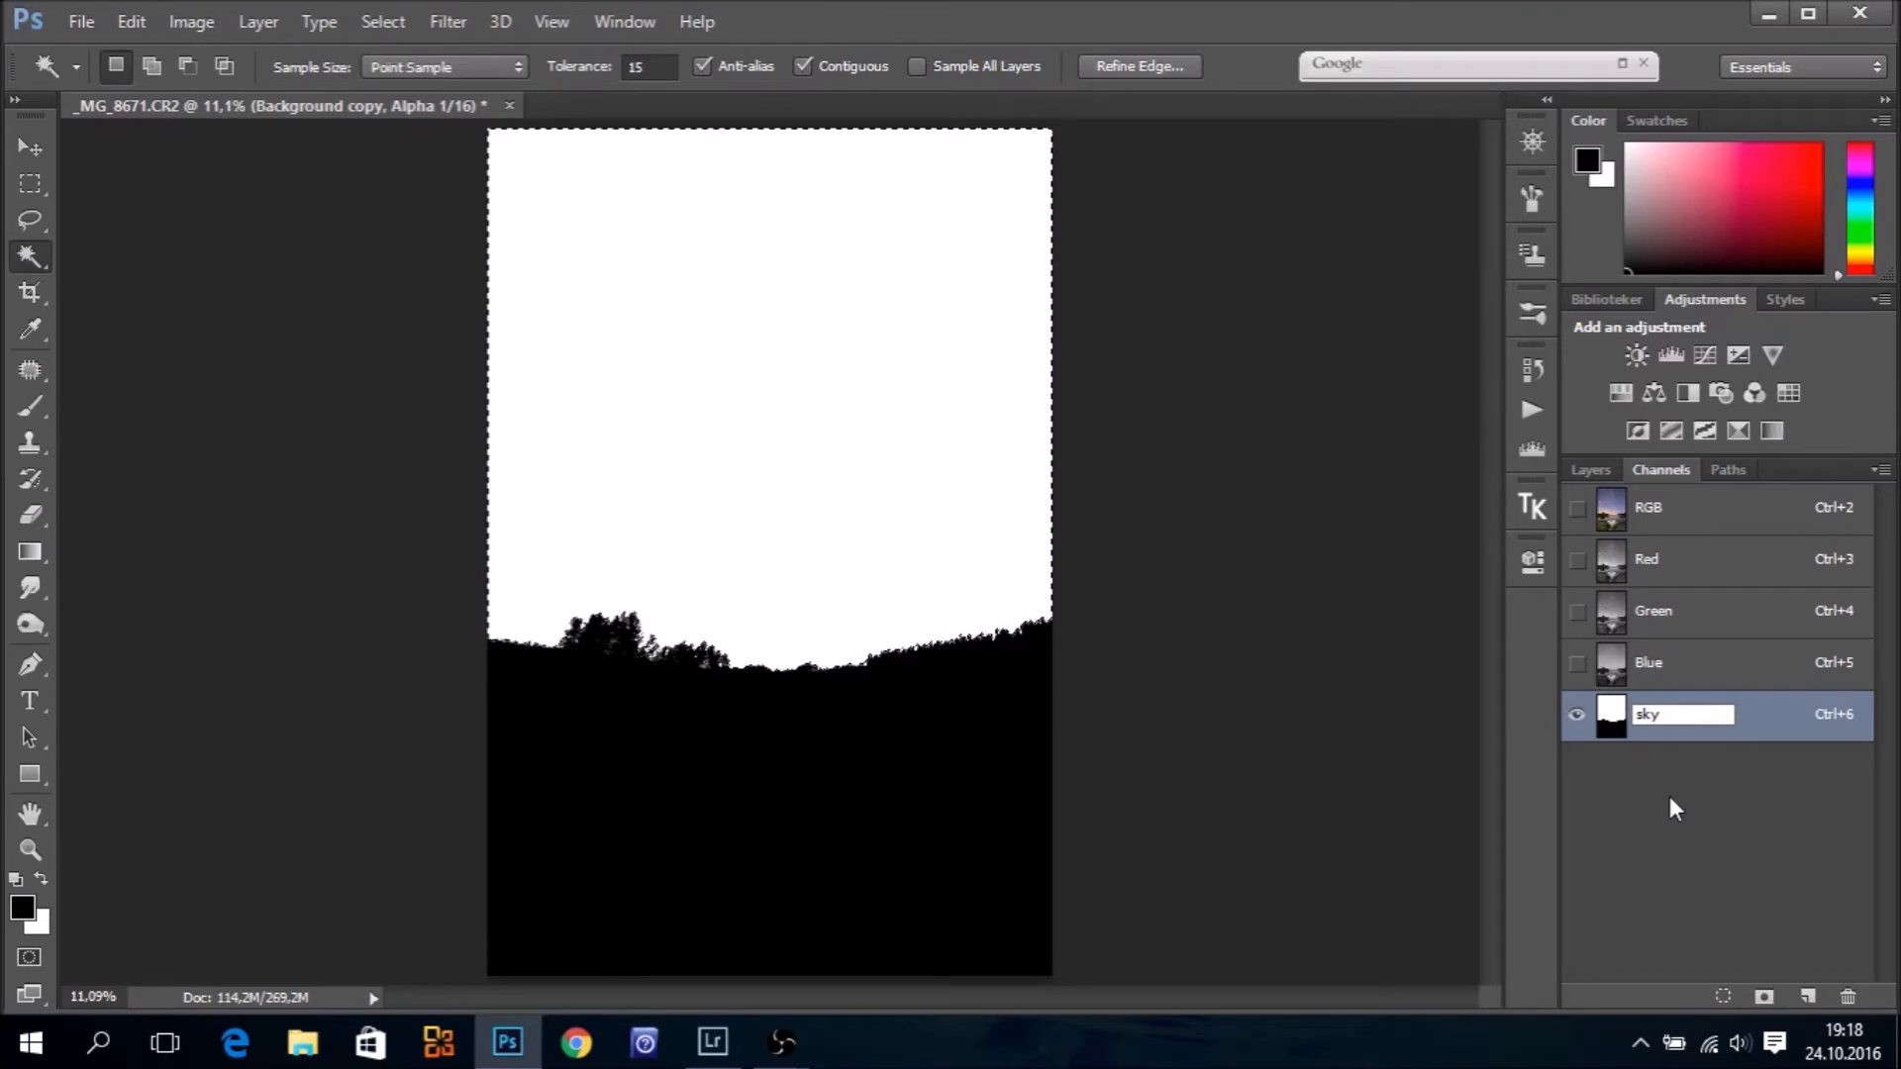
key("Return")
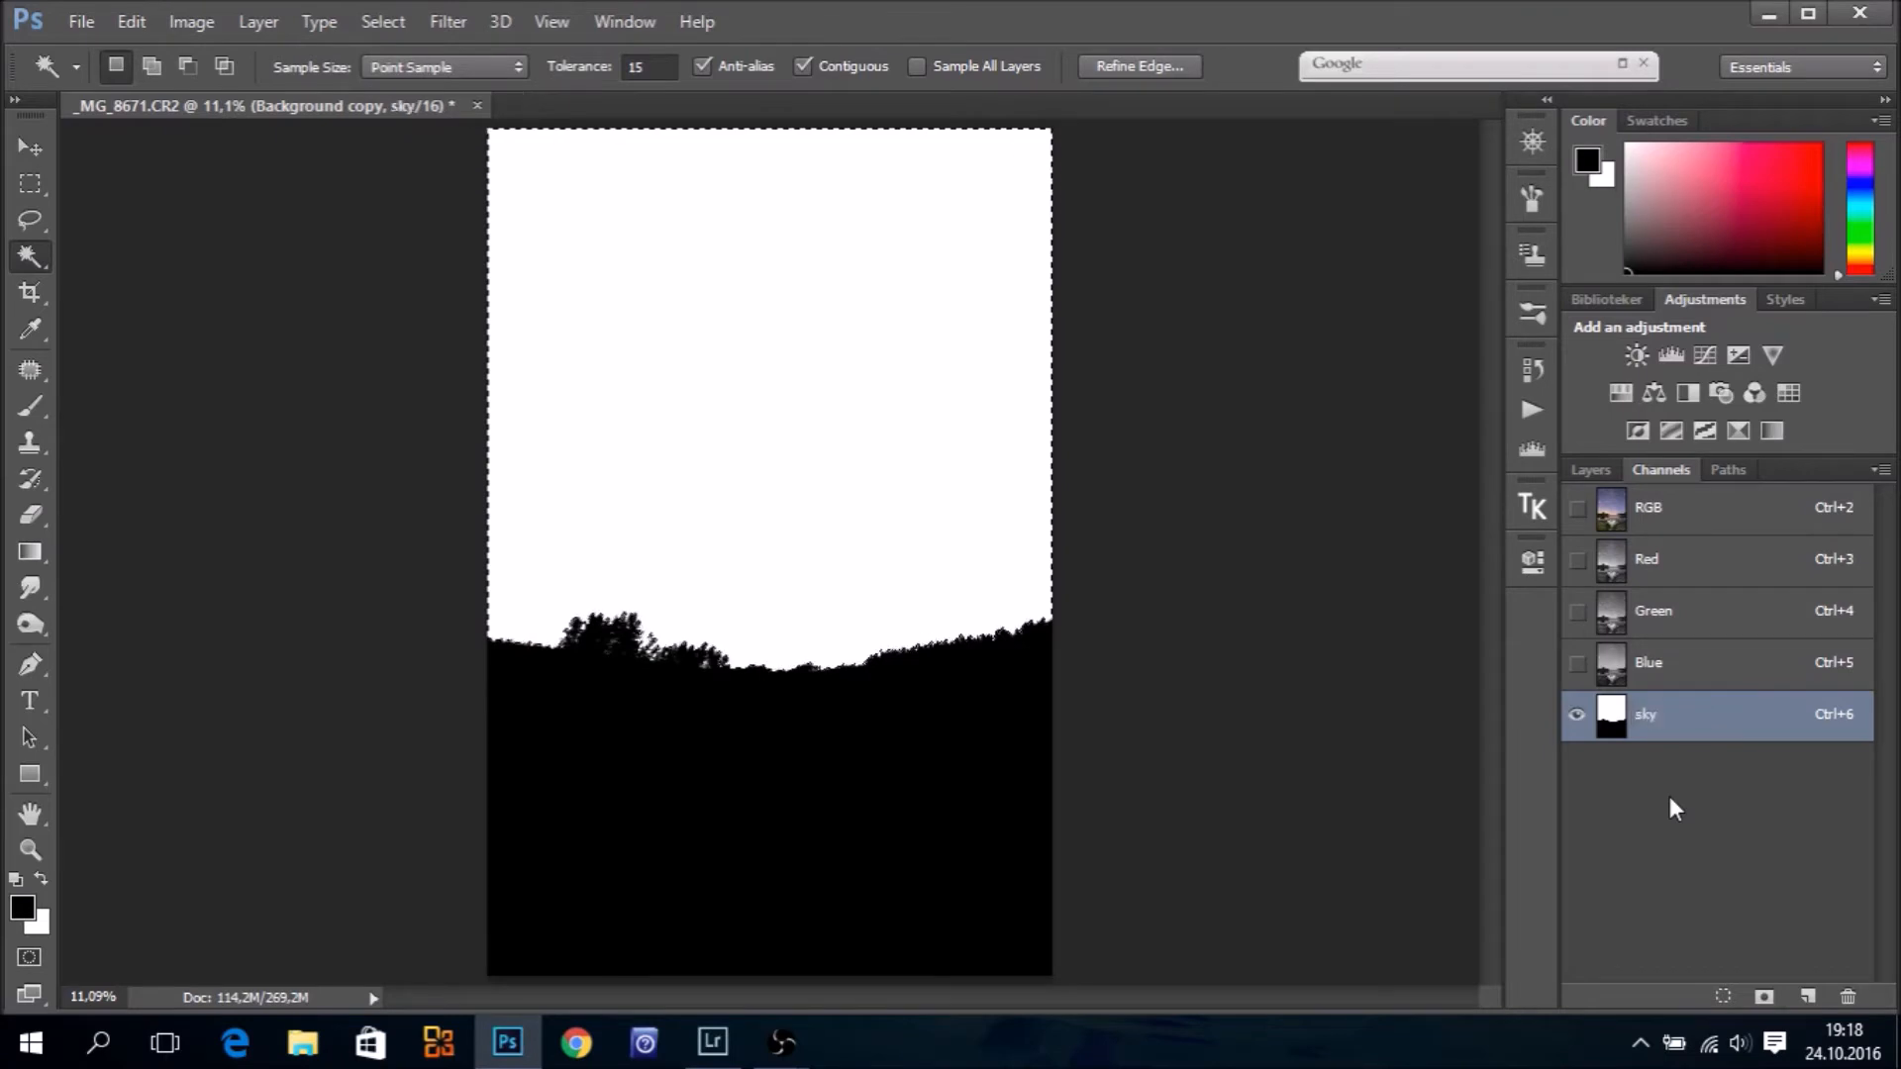
Return to the RGB composite and create a group named "sky" above Expanded Mid-tones, masked with the sky selection
left_click(1617, 516)
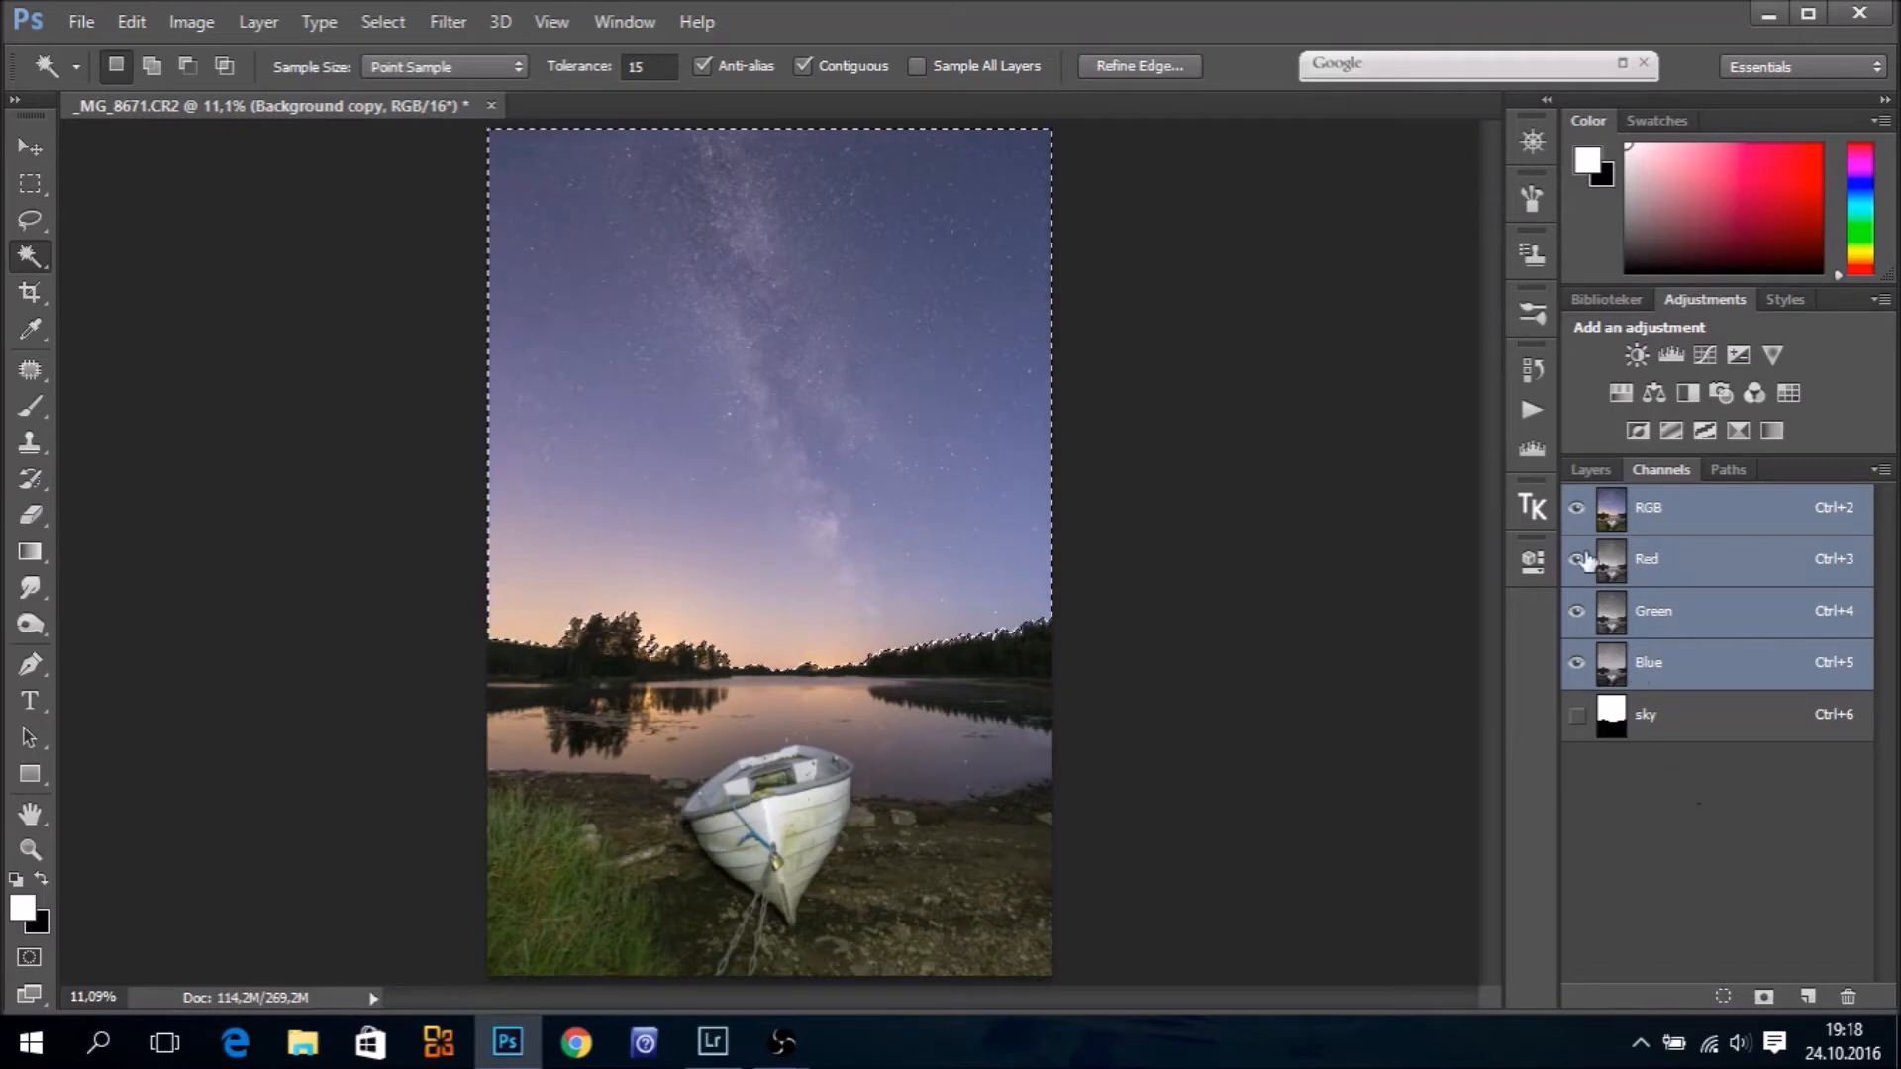
left_click(1589, 471)
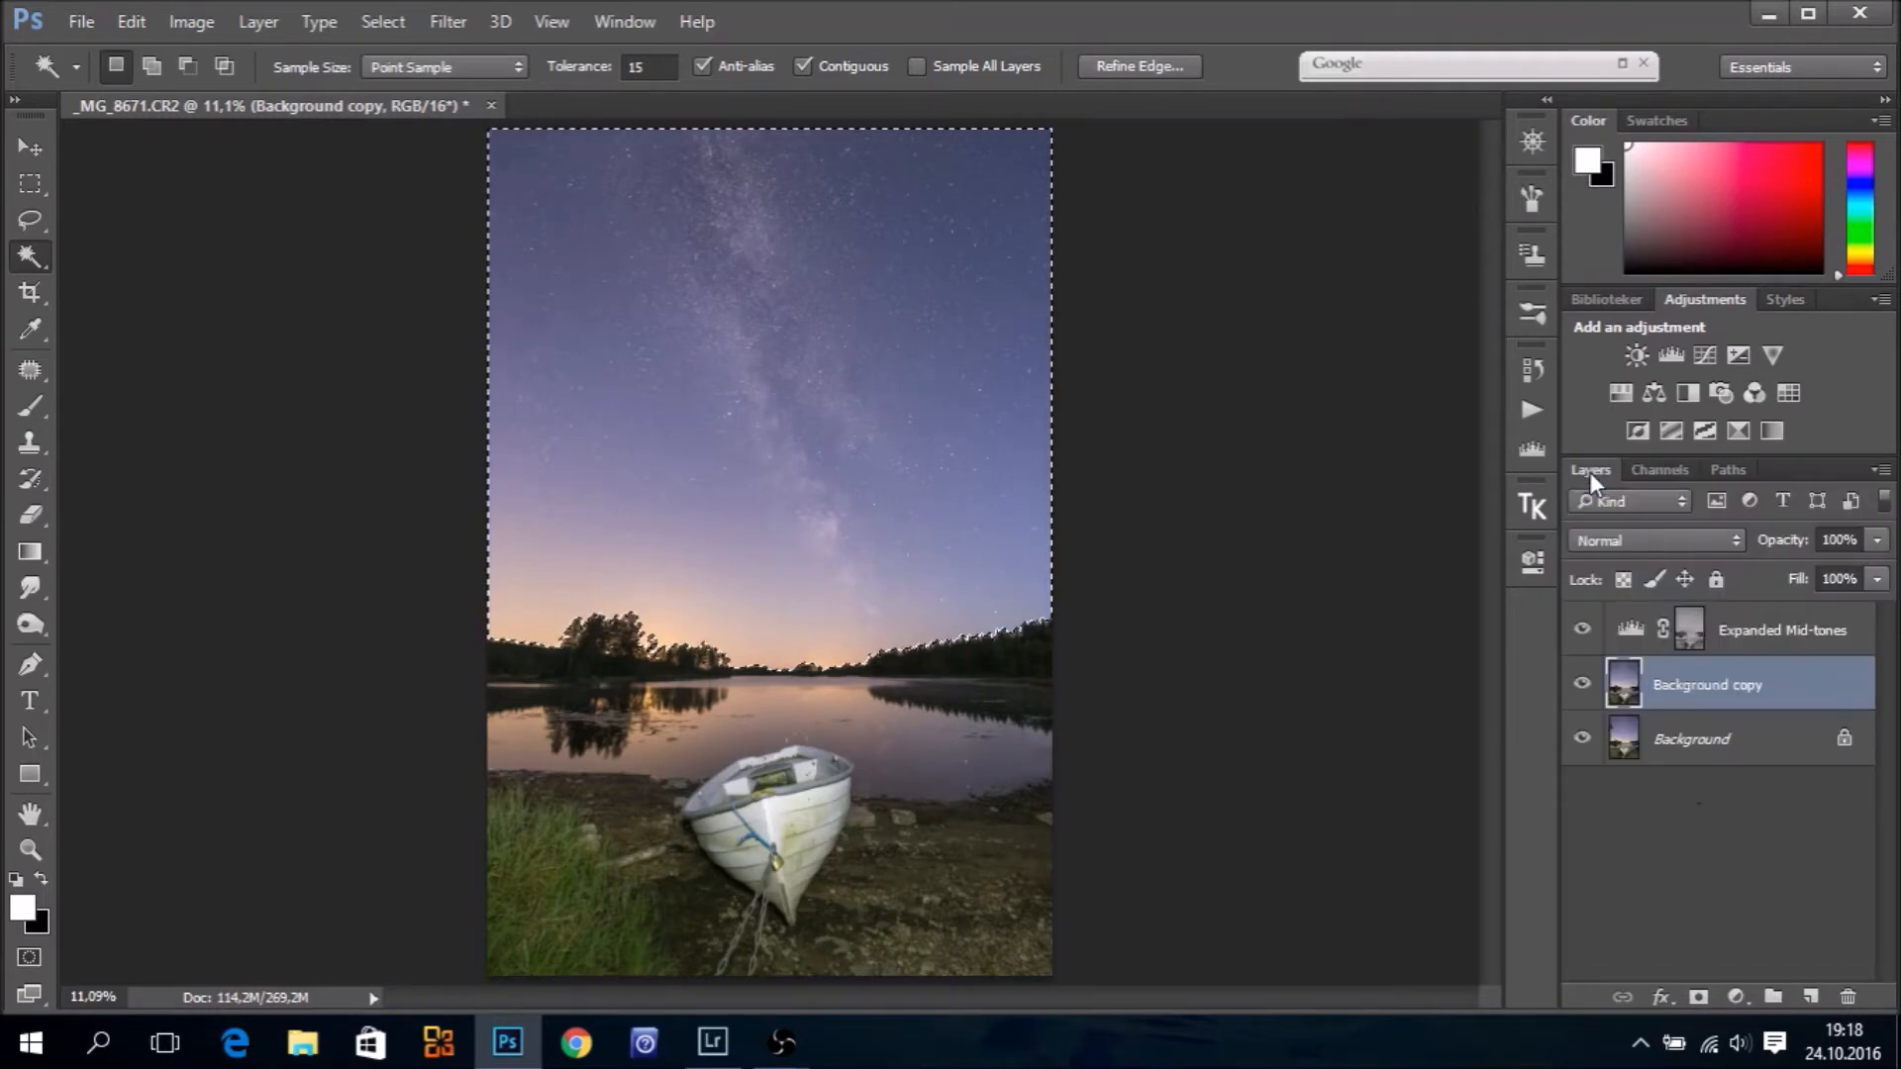
left_click(1764, 636)
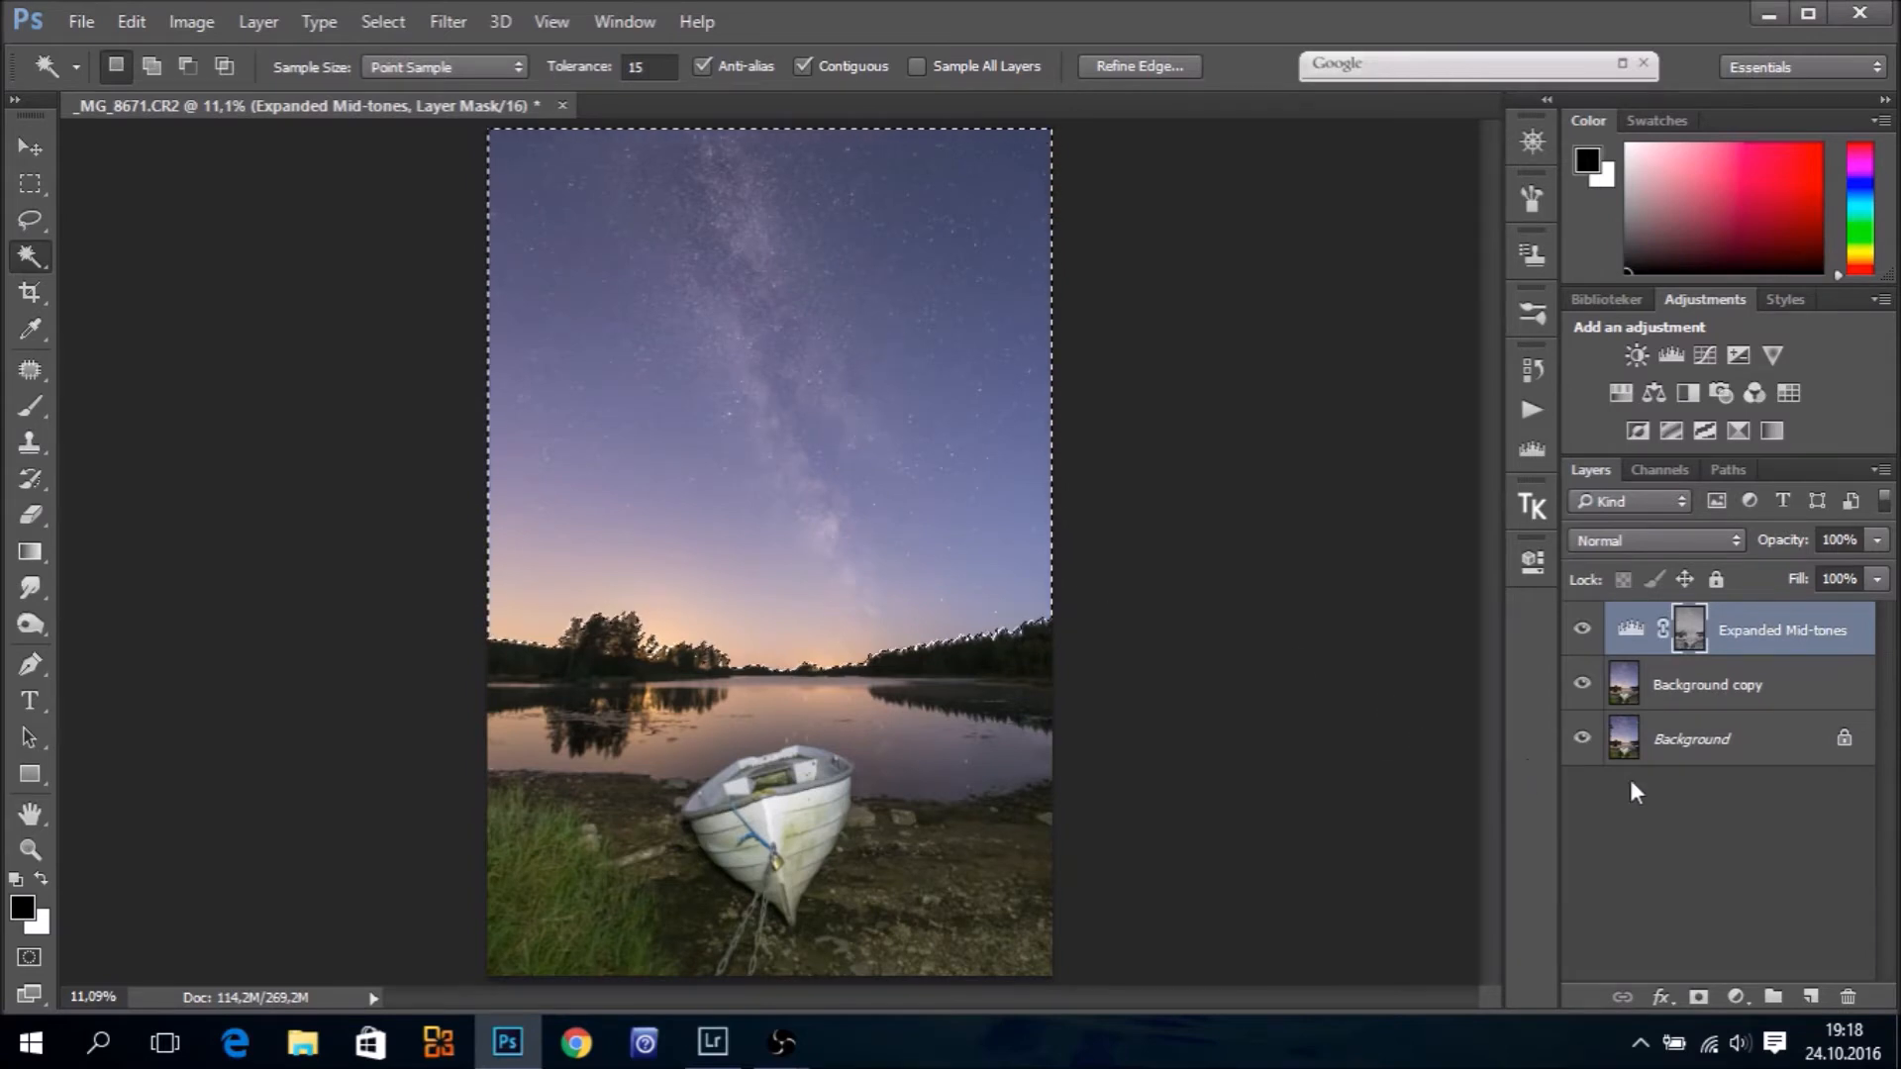
left_click(1773, 997)
key("x")
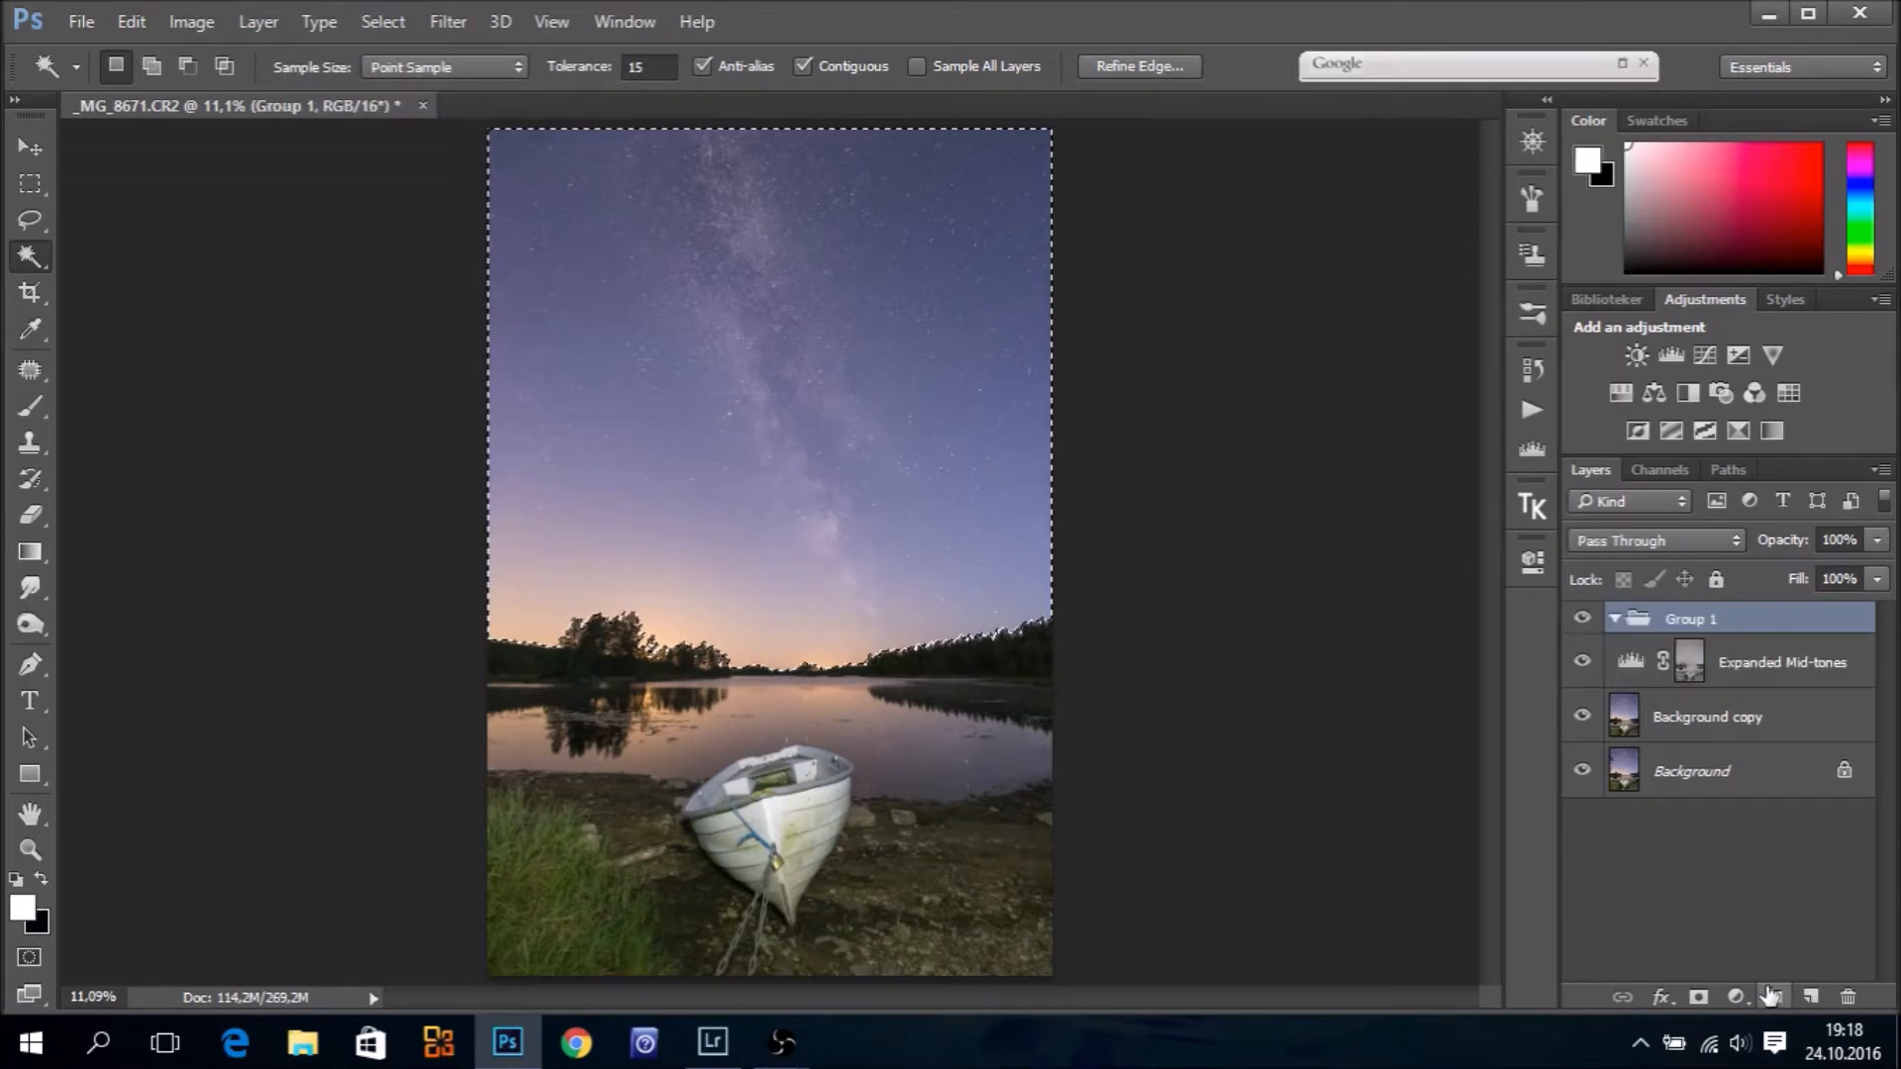
left_click(1699, 998)
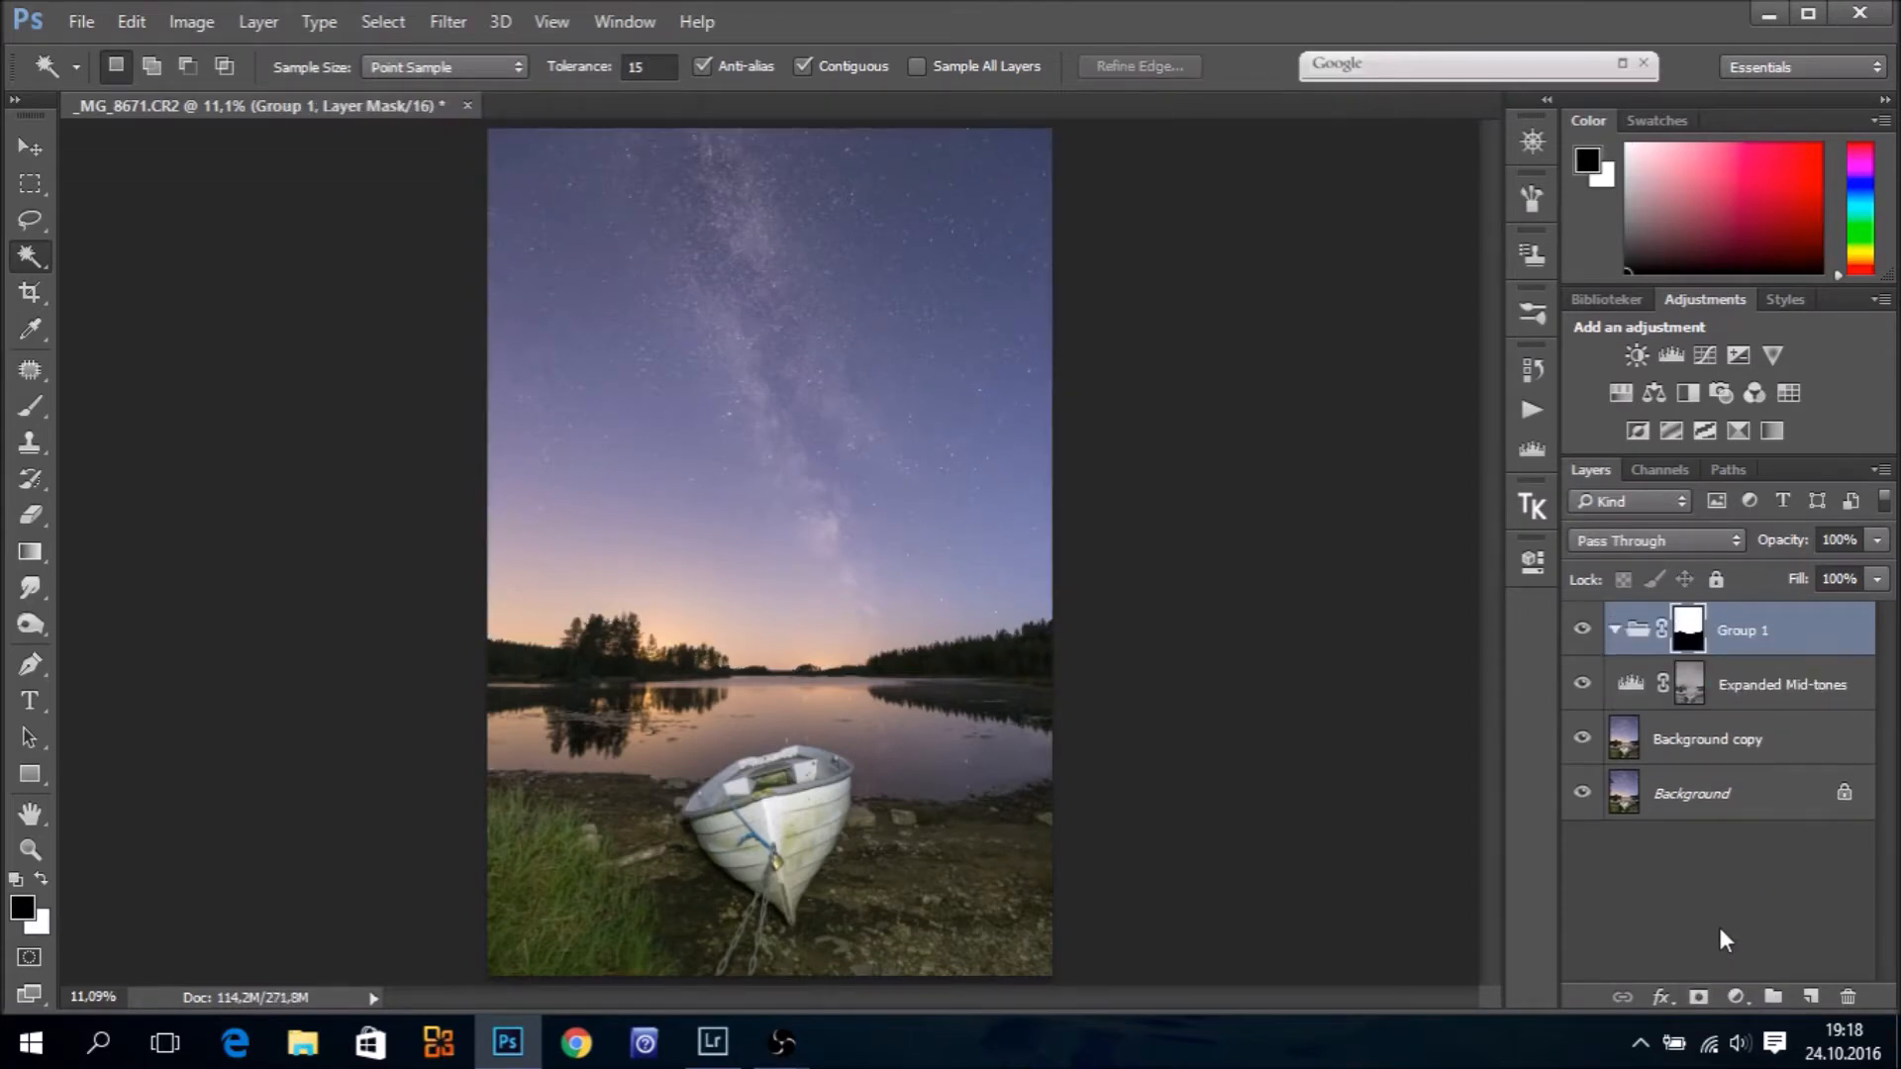
double_click(1742, 638)
type("sky")
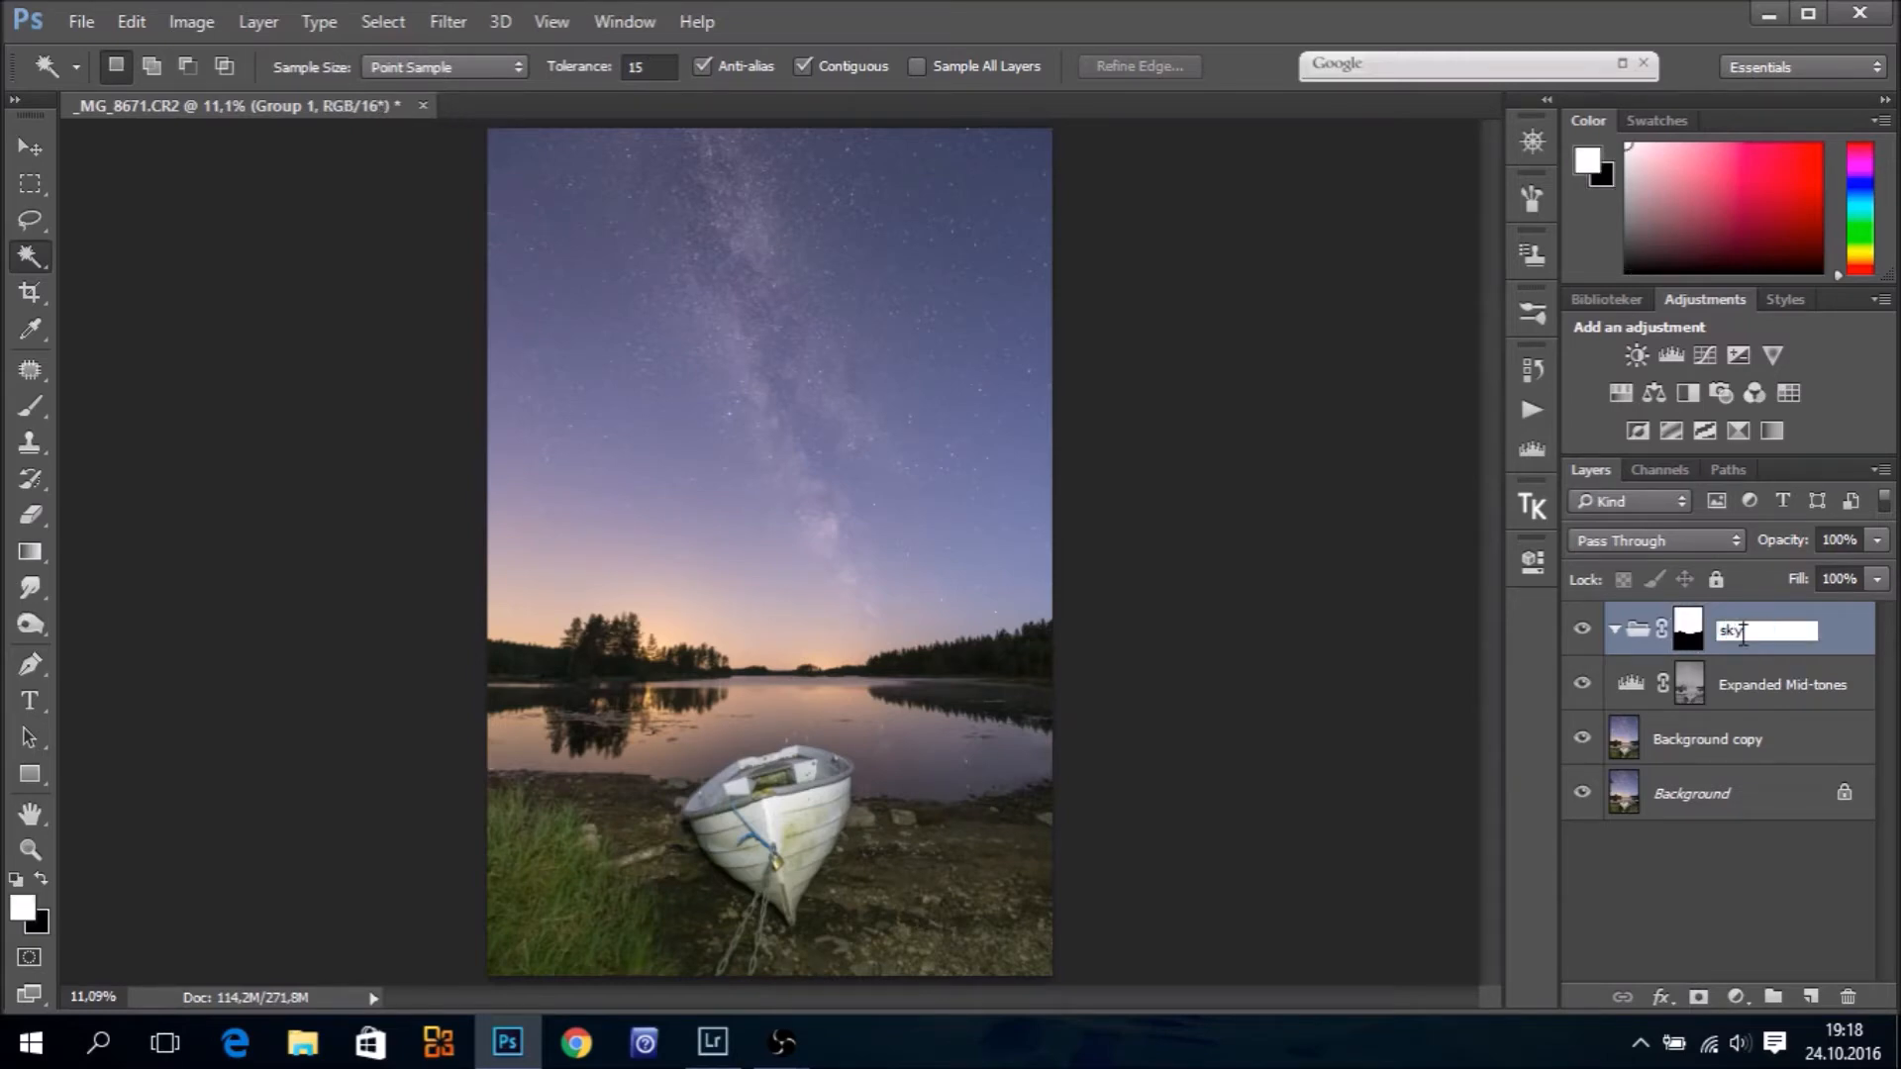
key("Return")
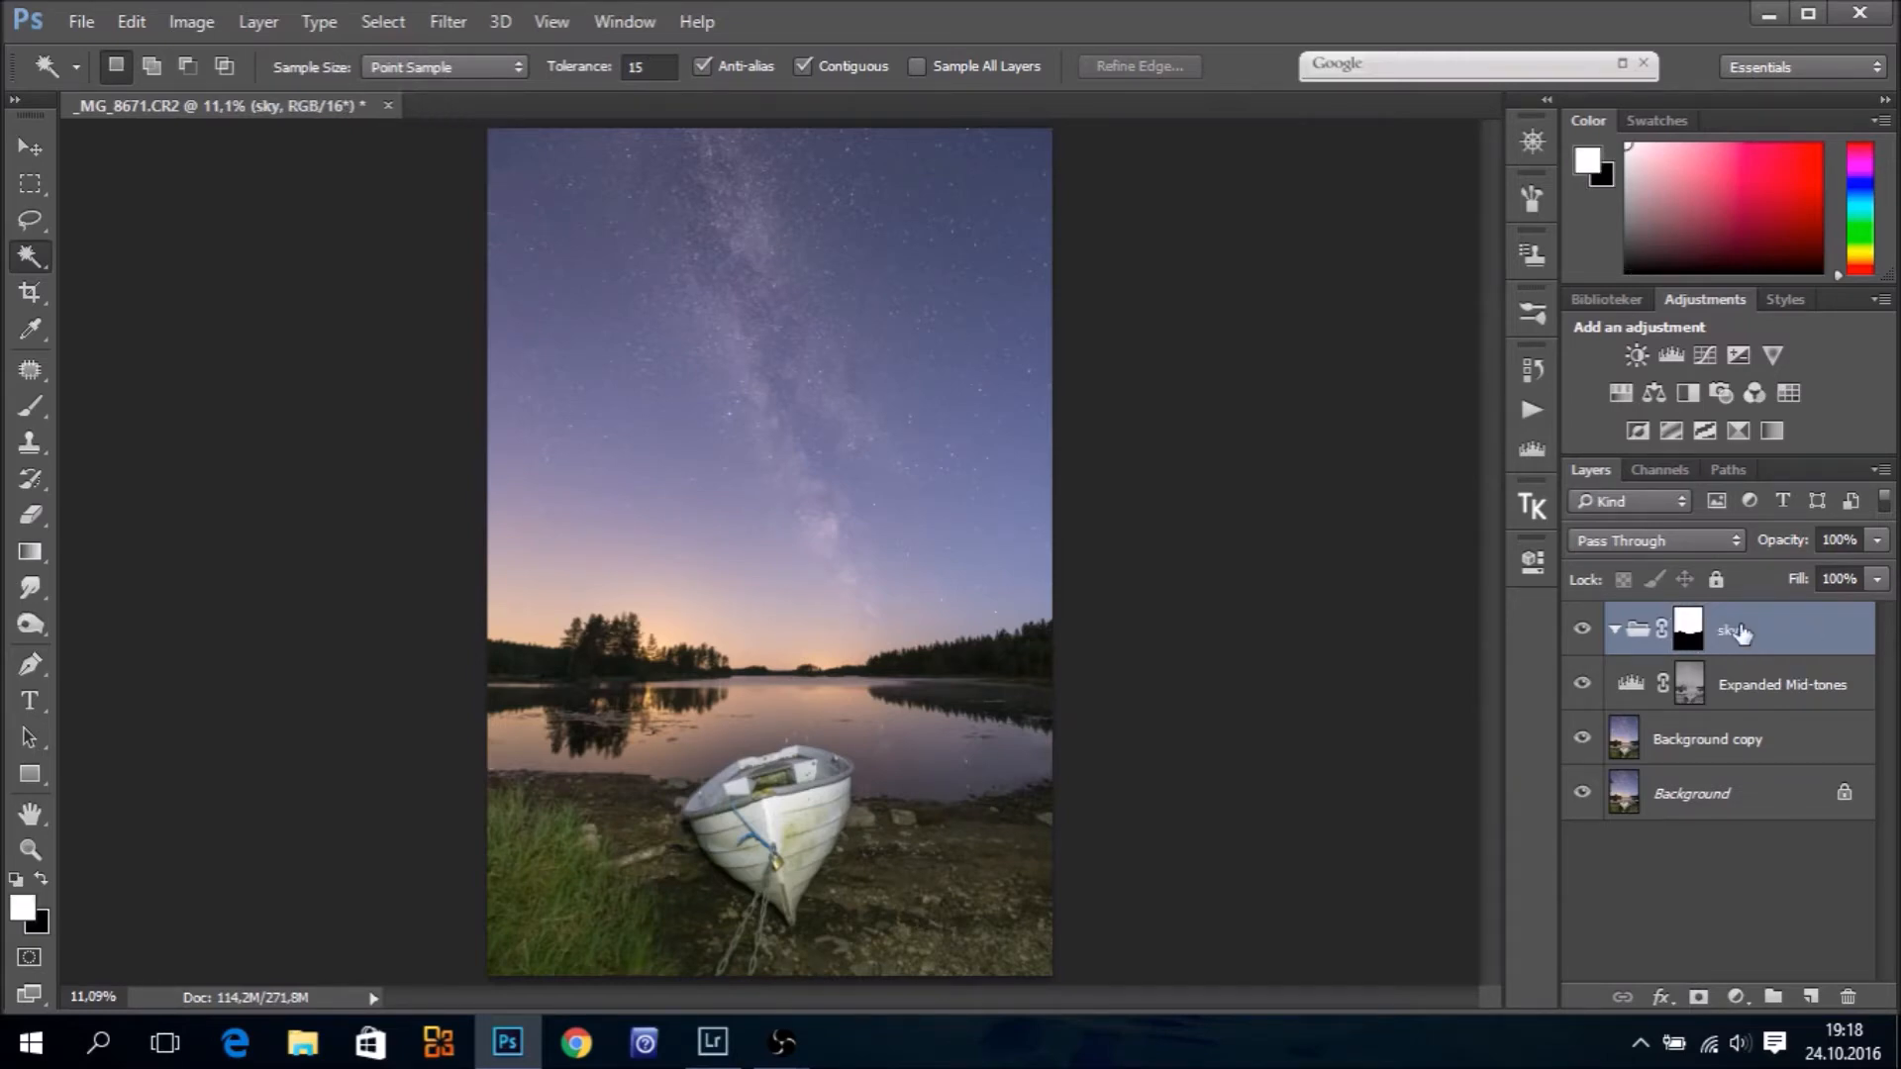
Create a new group above the sky group and give it an inverted copy of the sky mask
left_click(1772, 997)
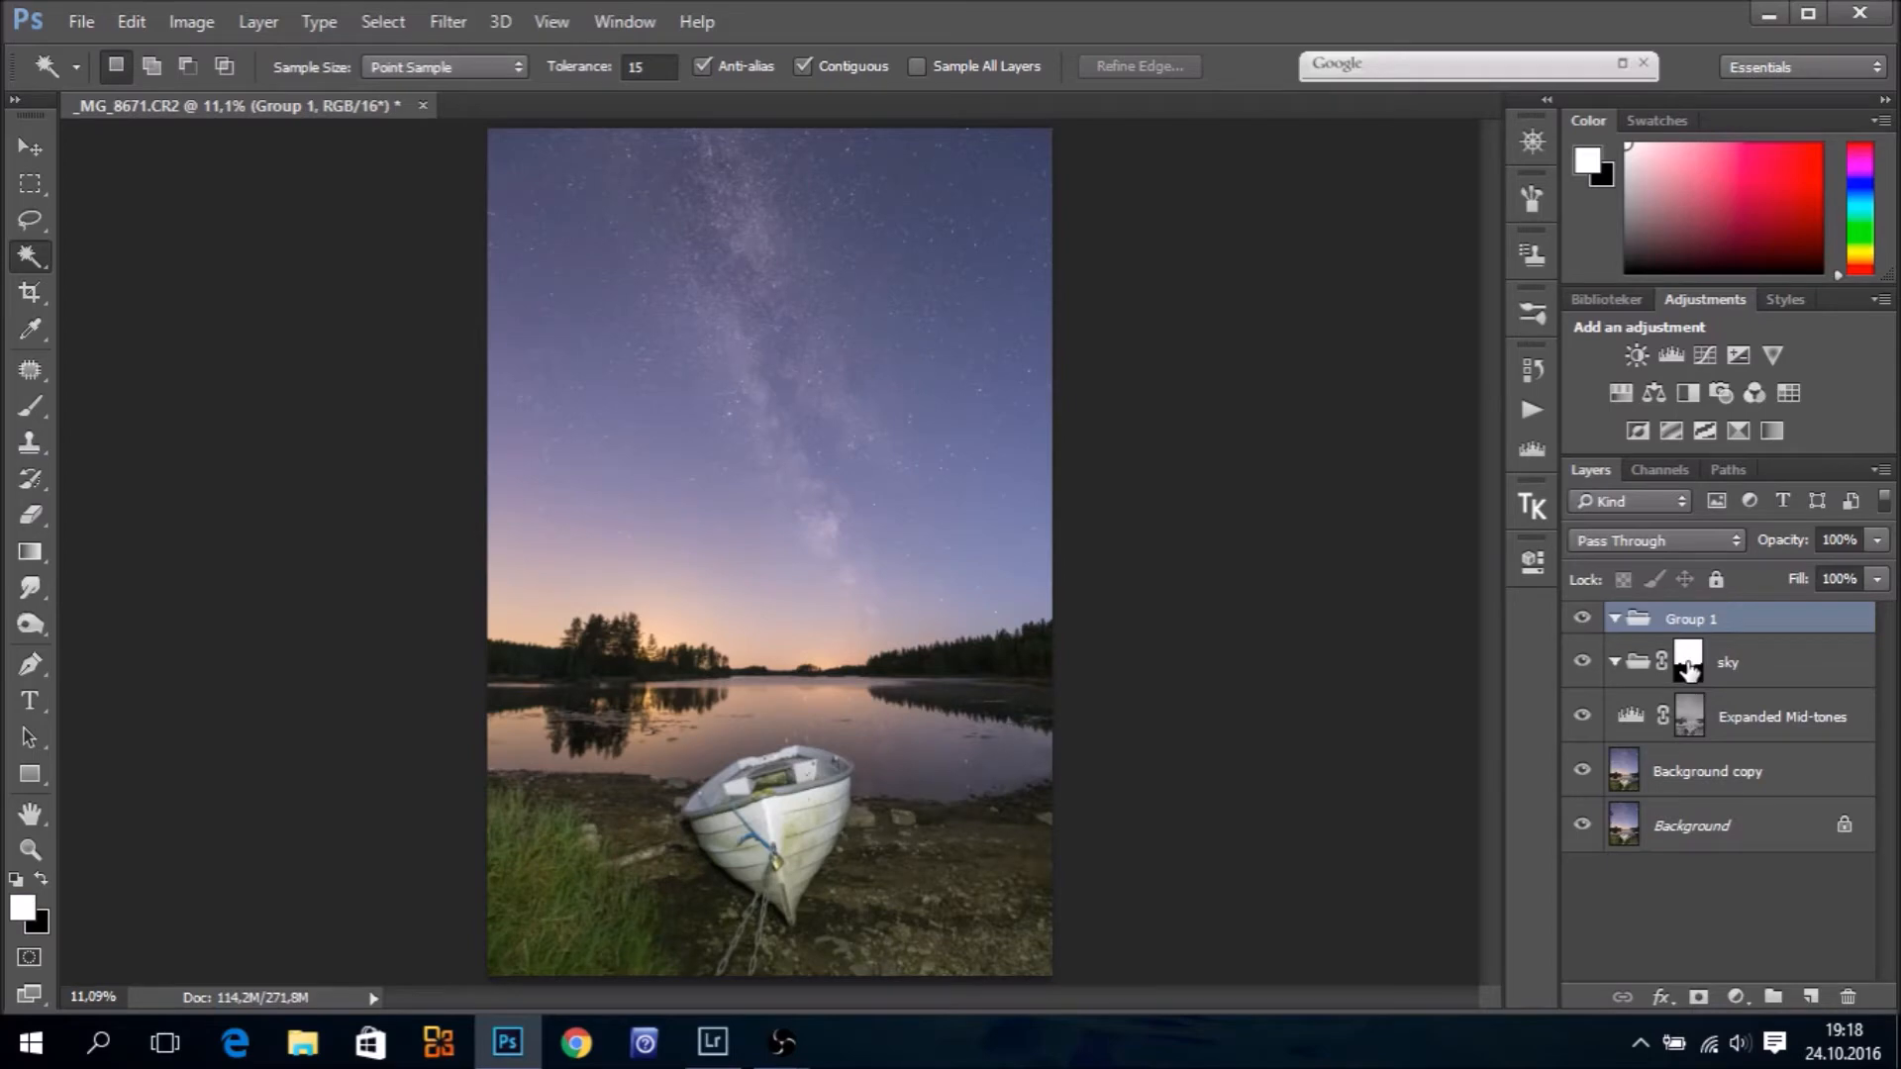
left_click_drag(1689, 668, 1687, 630)
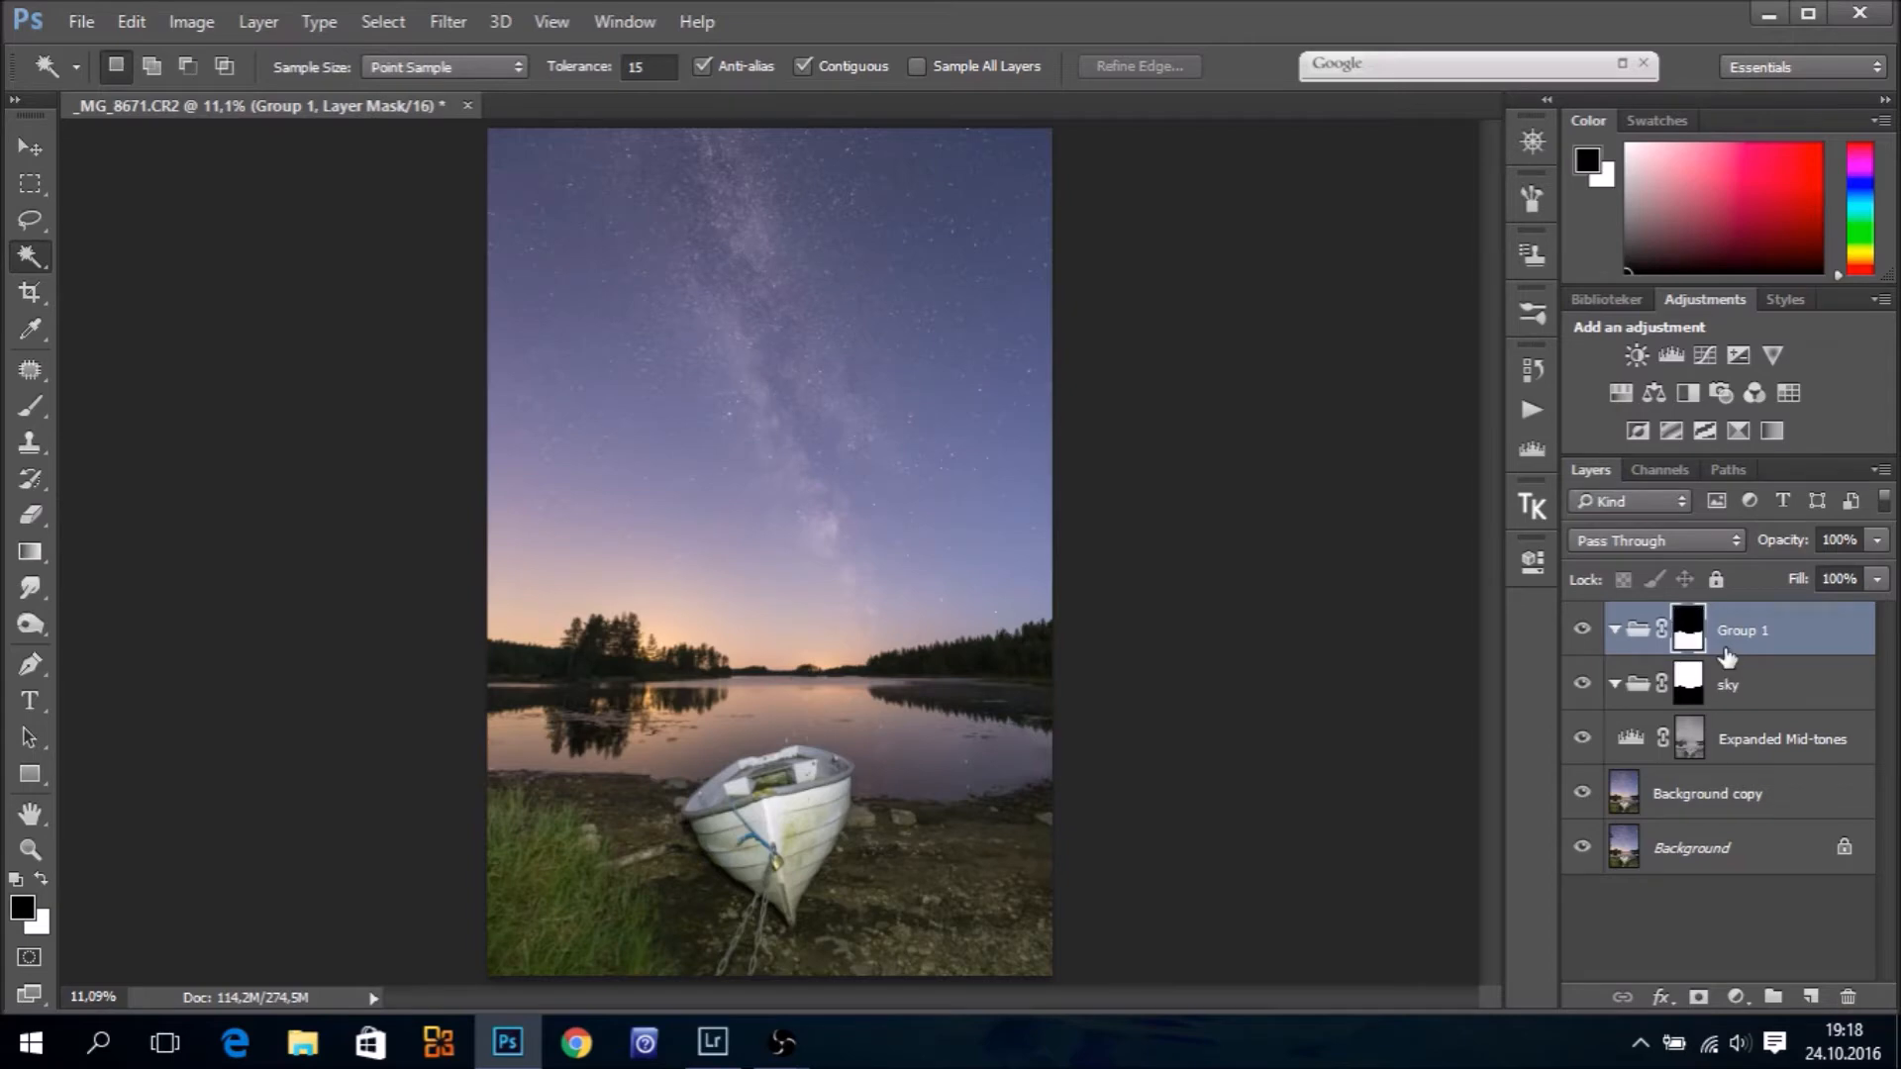
Rename the new group above the sky group as "land"
double_click(1742, 633)
key("BackSpace")
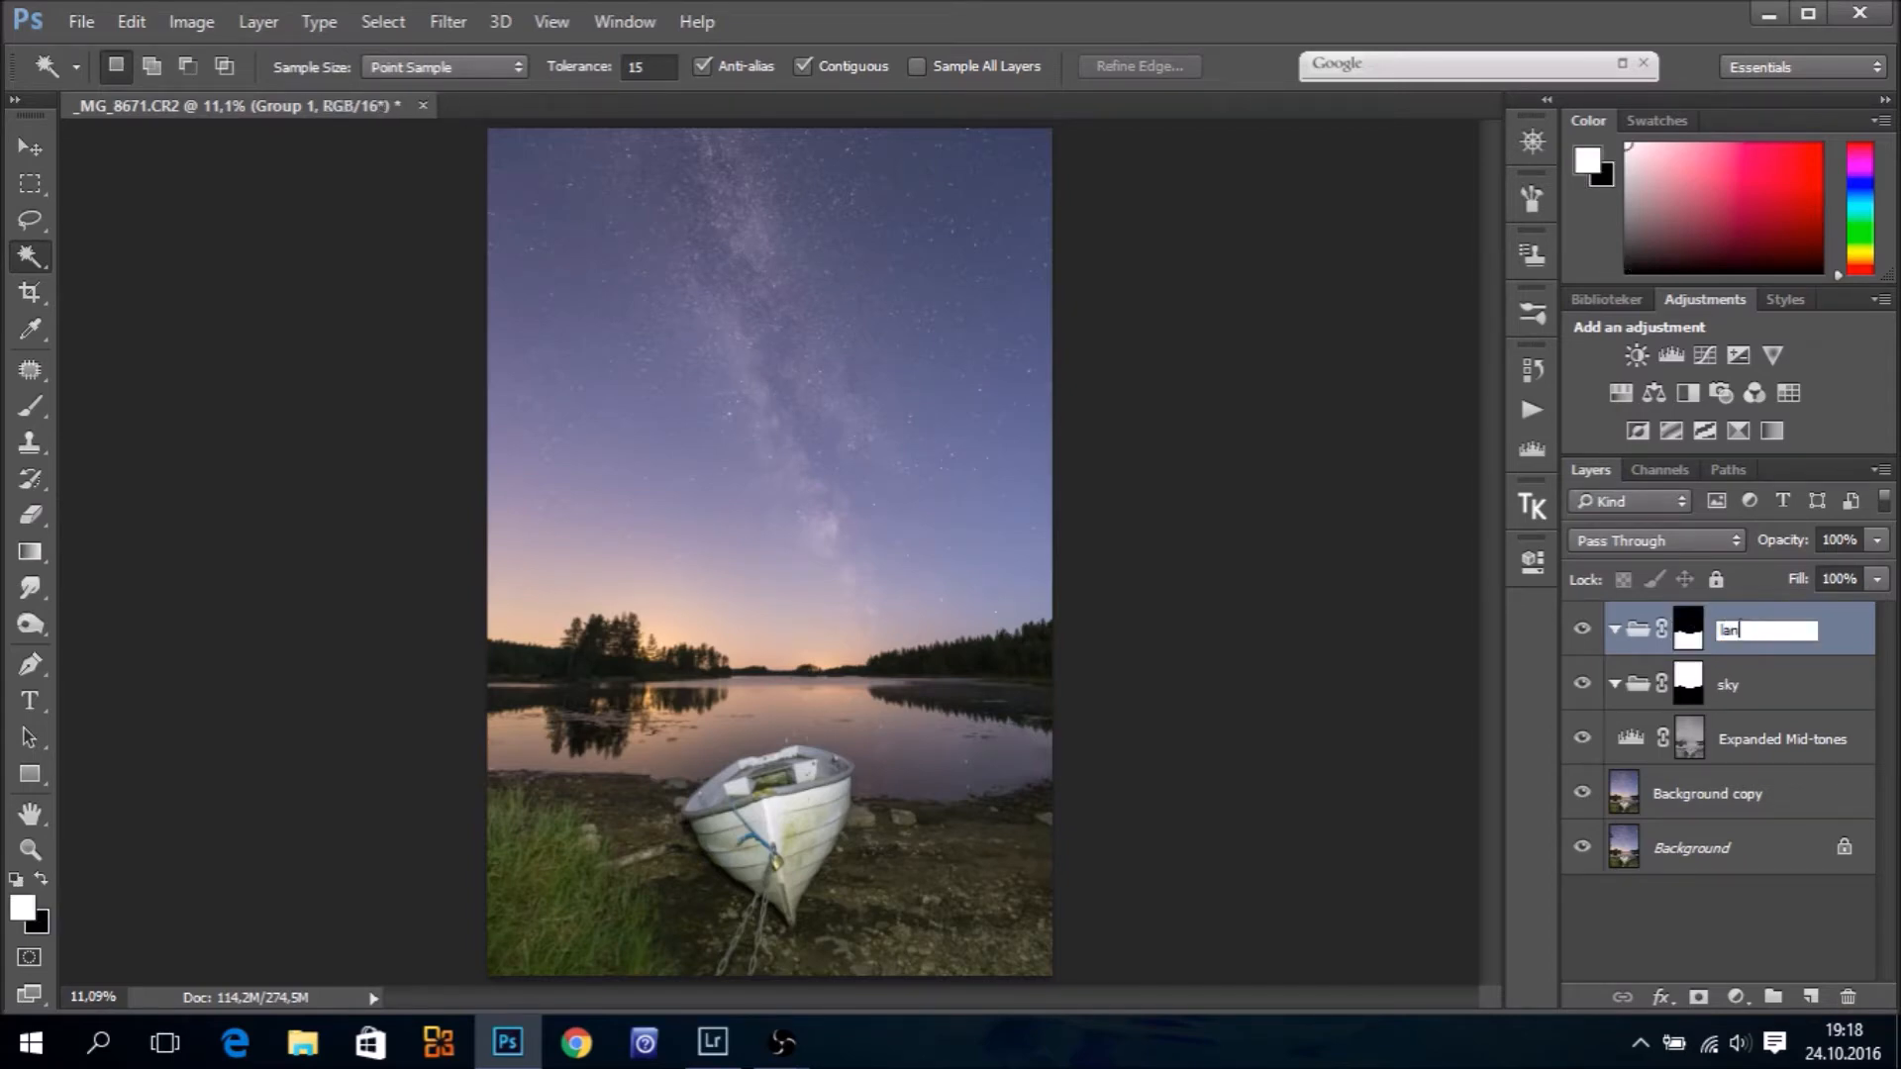
key("Return")
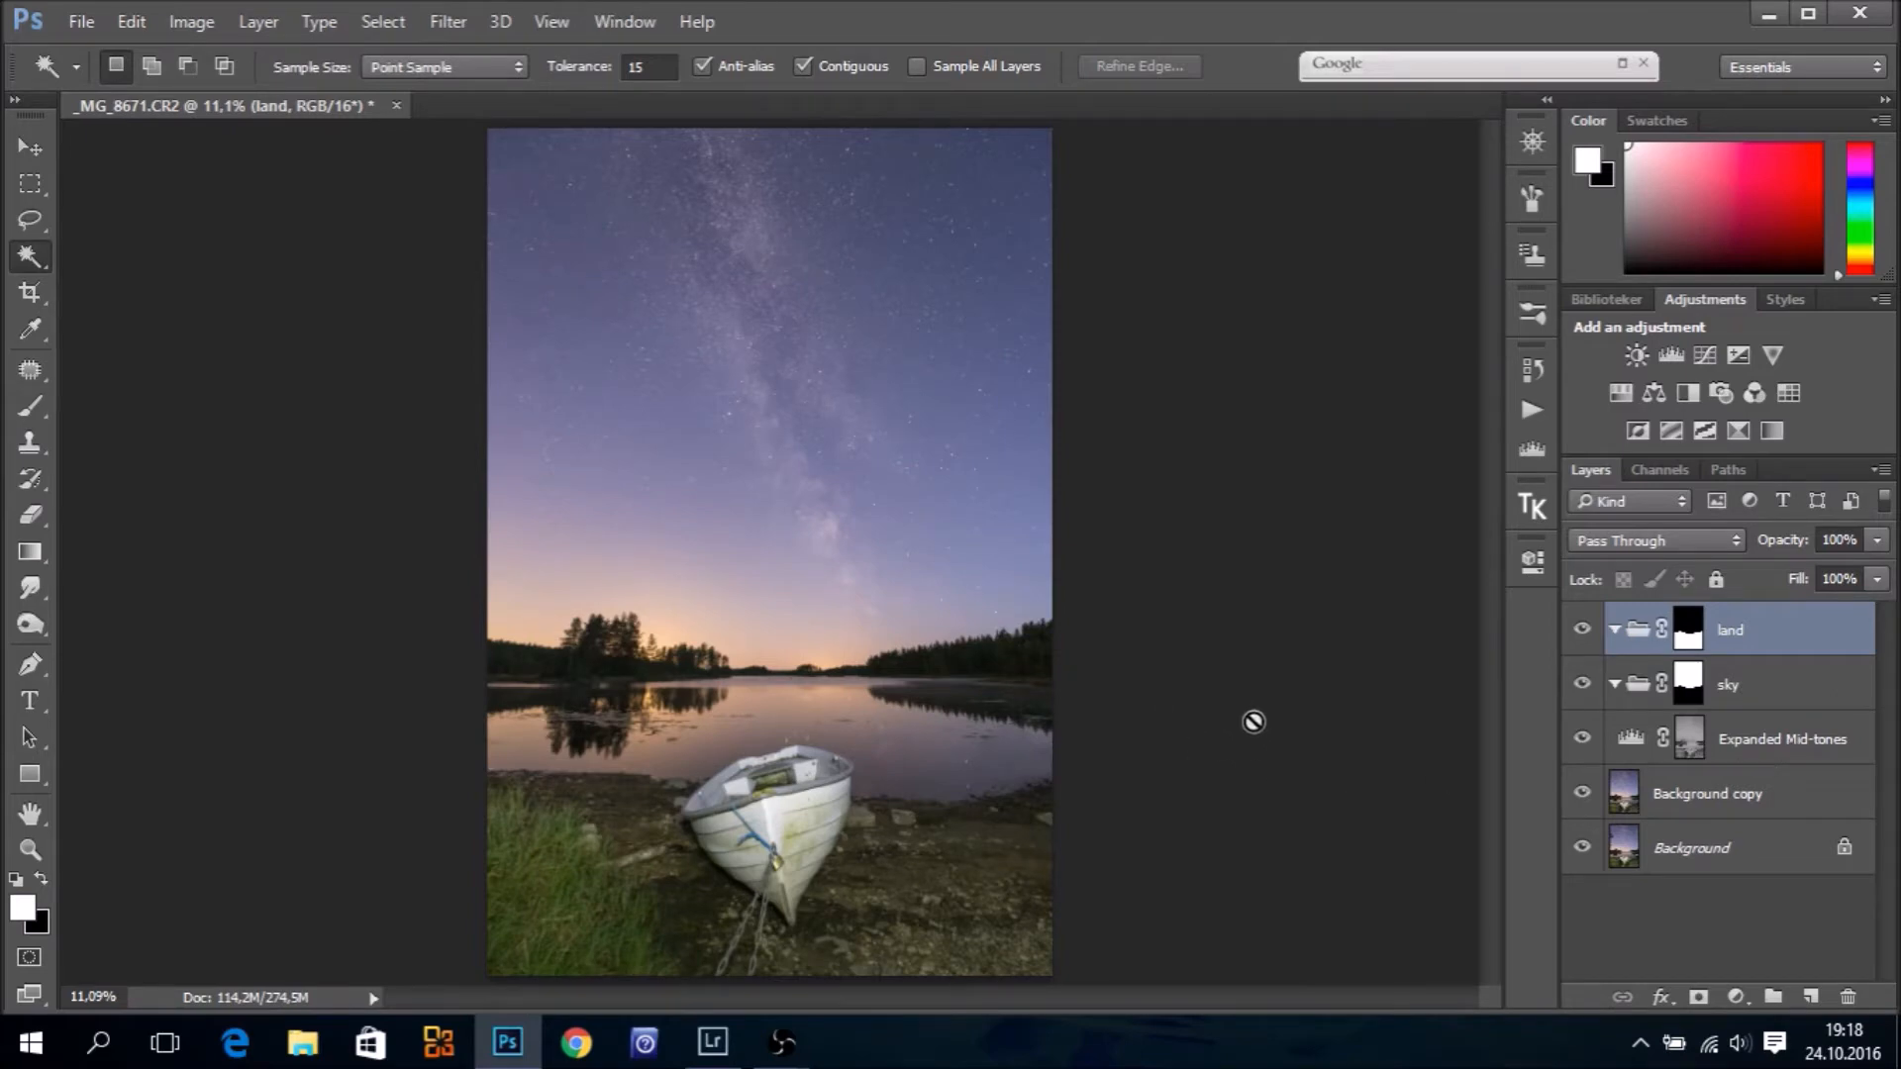
left_click(790, 774)
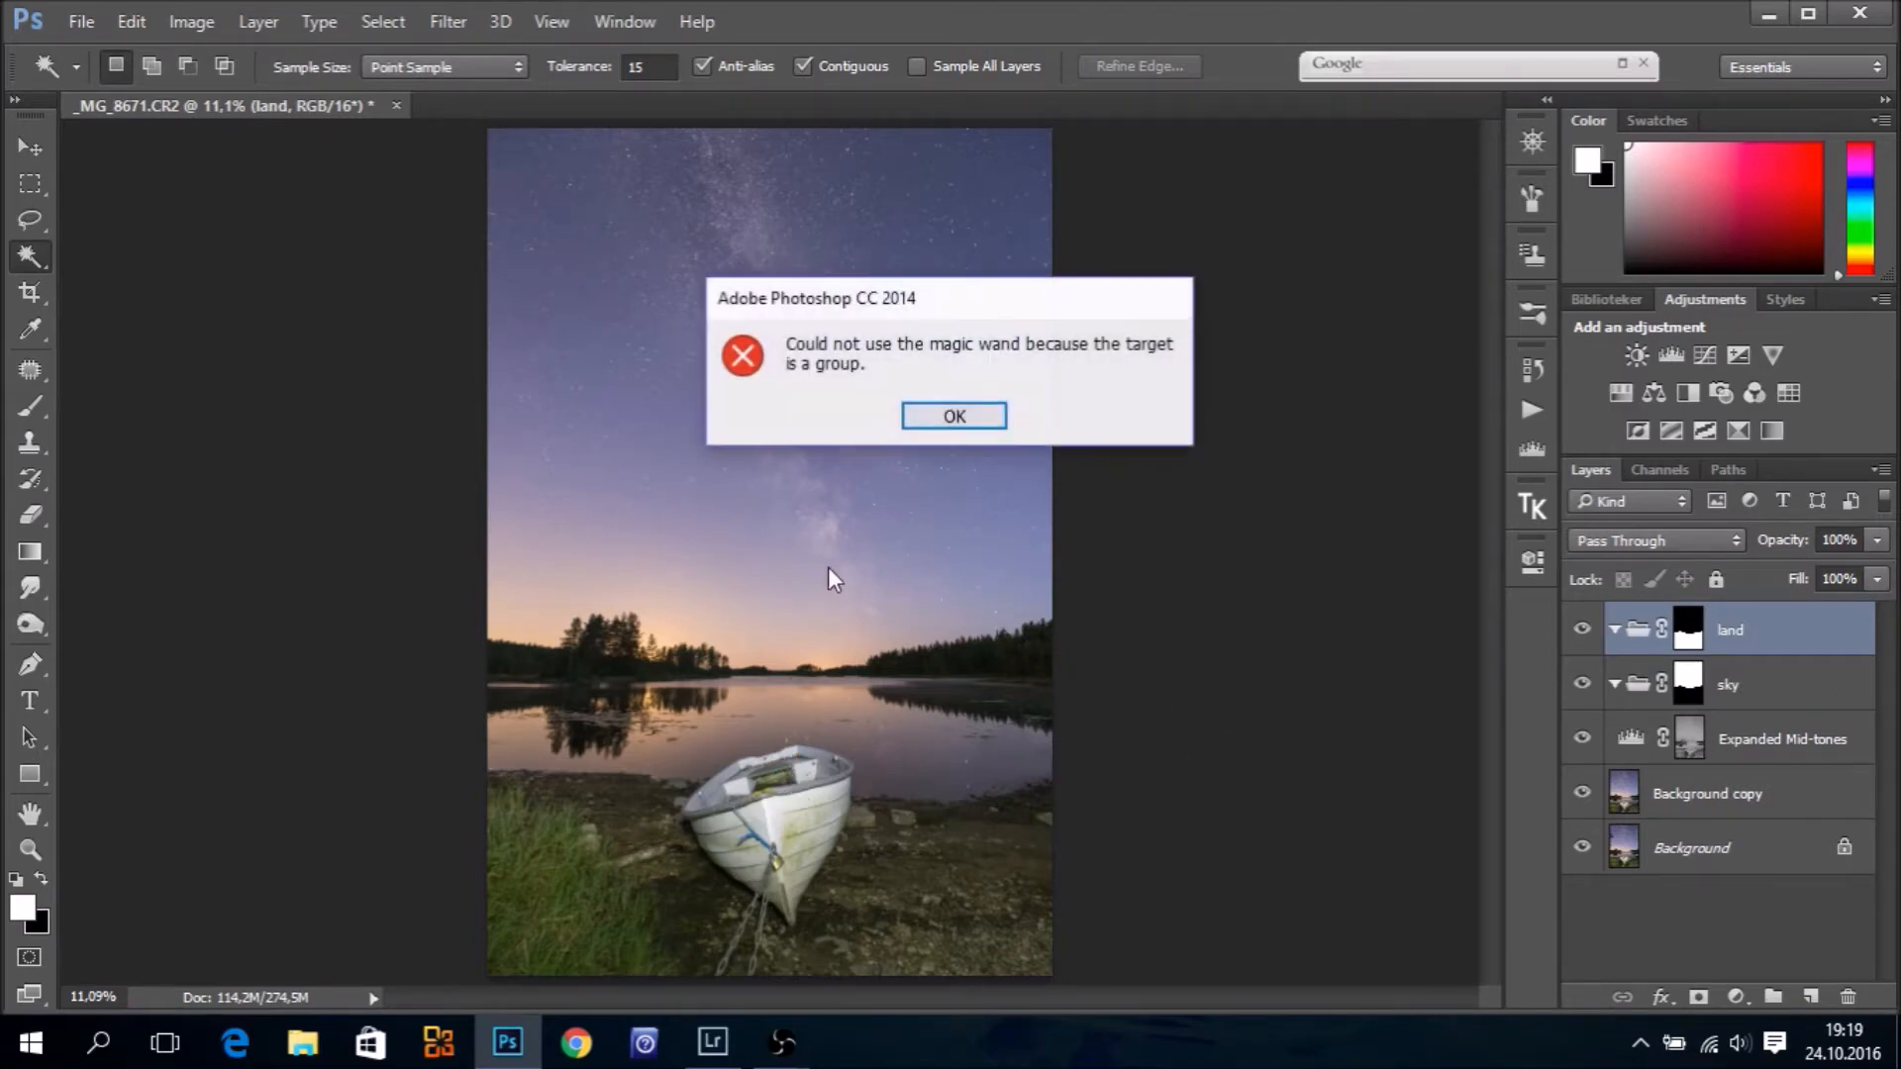
left_click(957, 416)
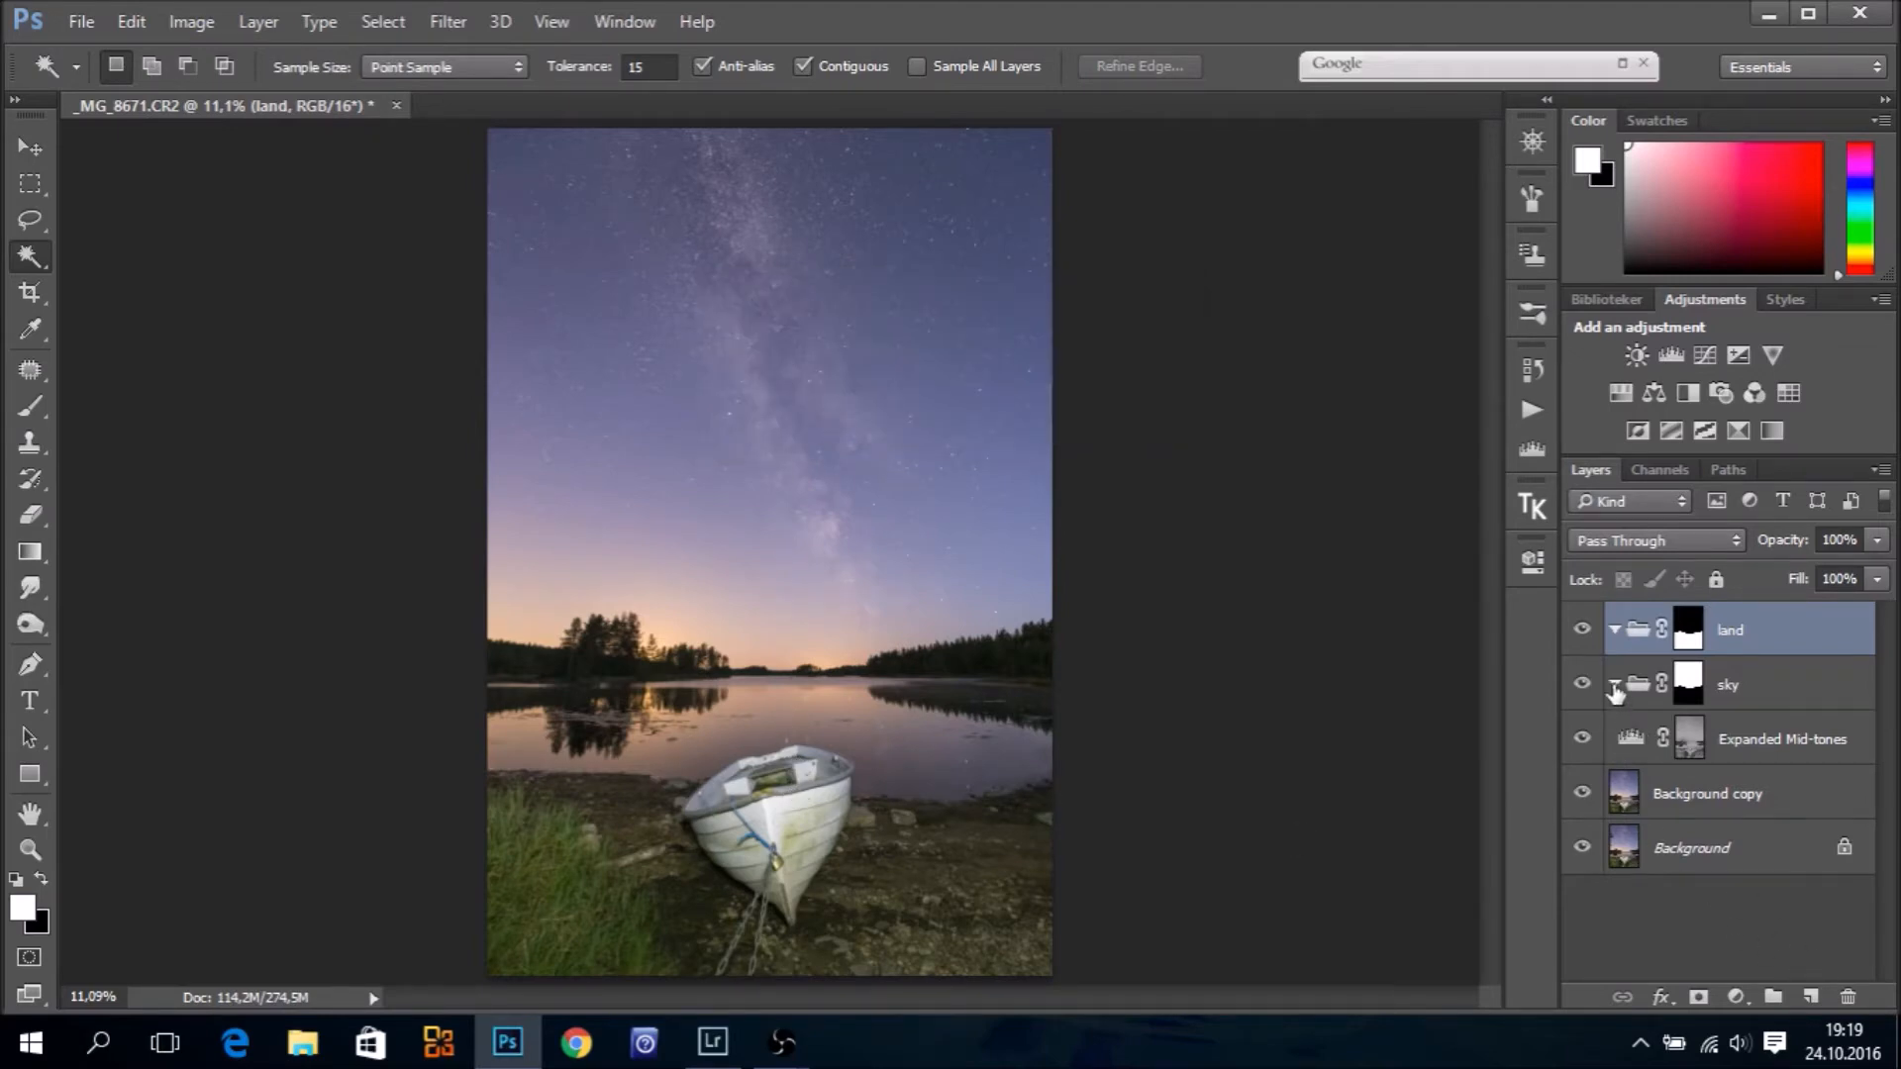
With the sky group active, draw a tall elliptical marquee selection over the Milky Way, reaching down past the horizon
left_click(1785, 697)
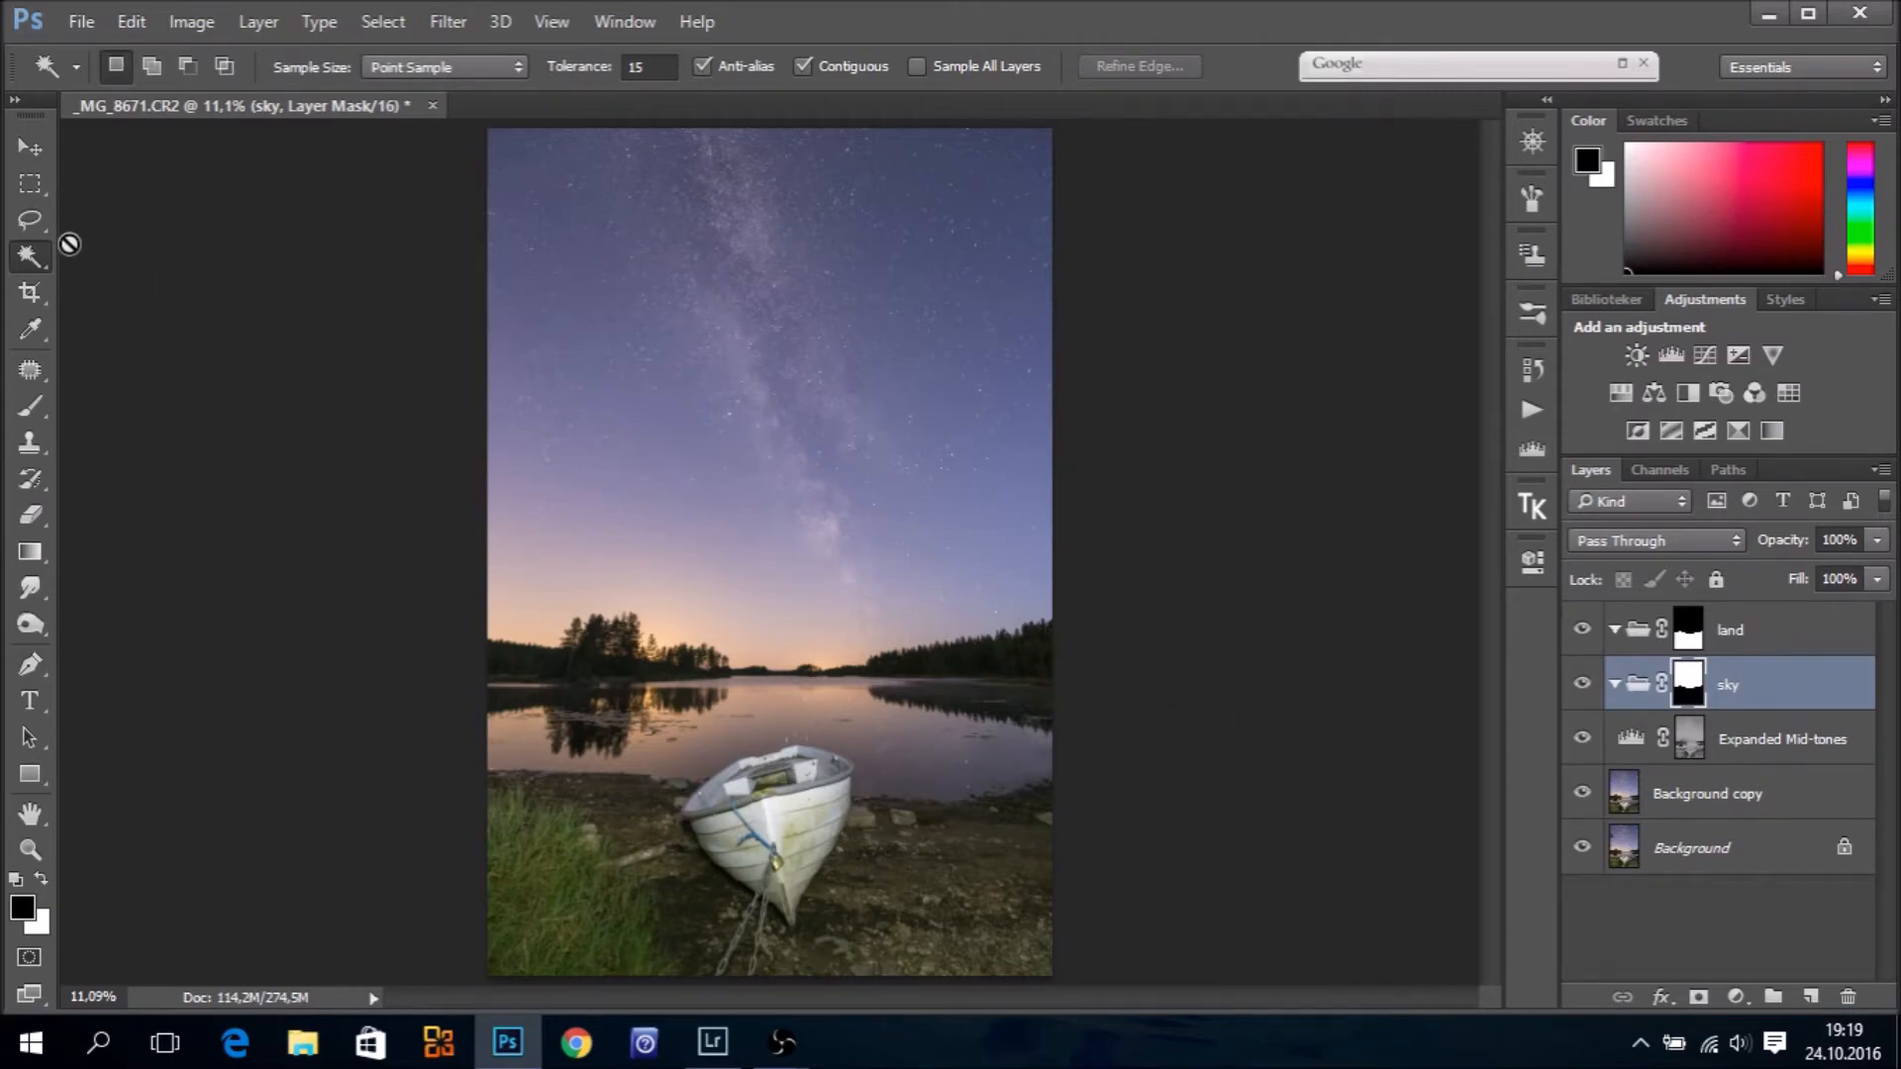
left_click(28, 188)
left_click_drag(27, 191, 117, 206)
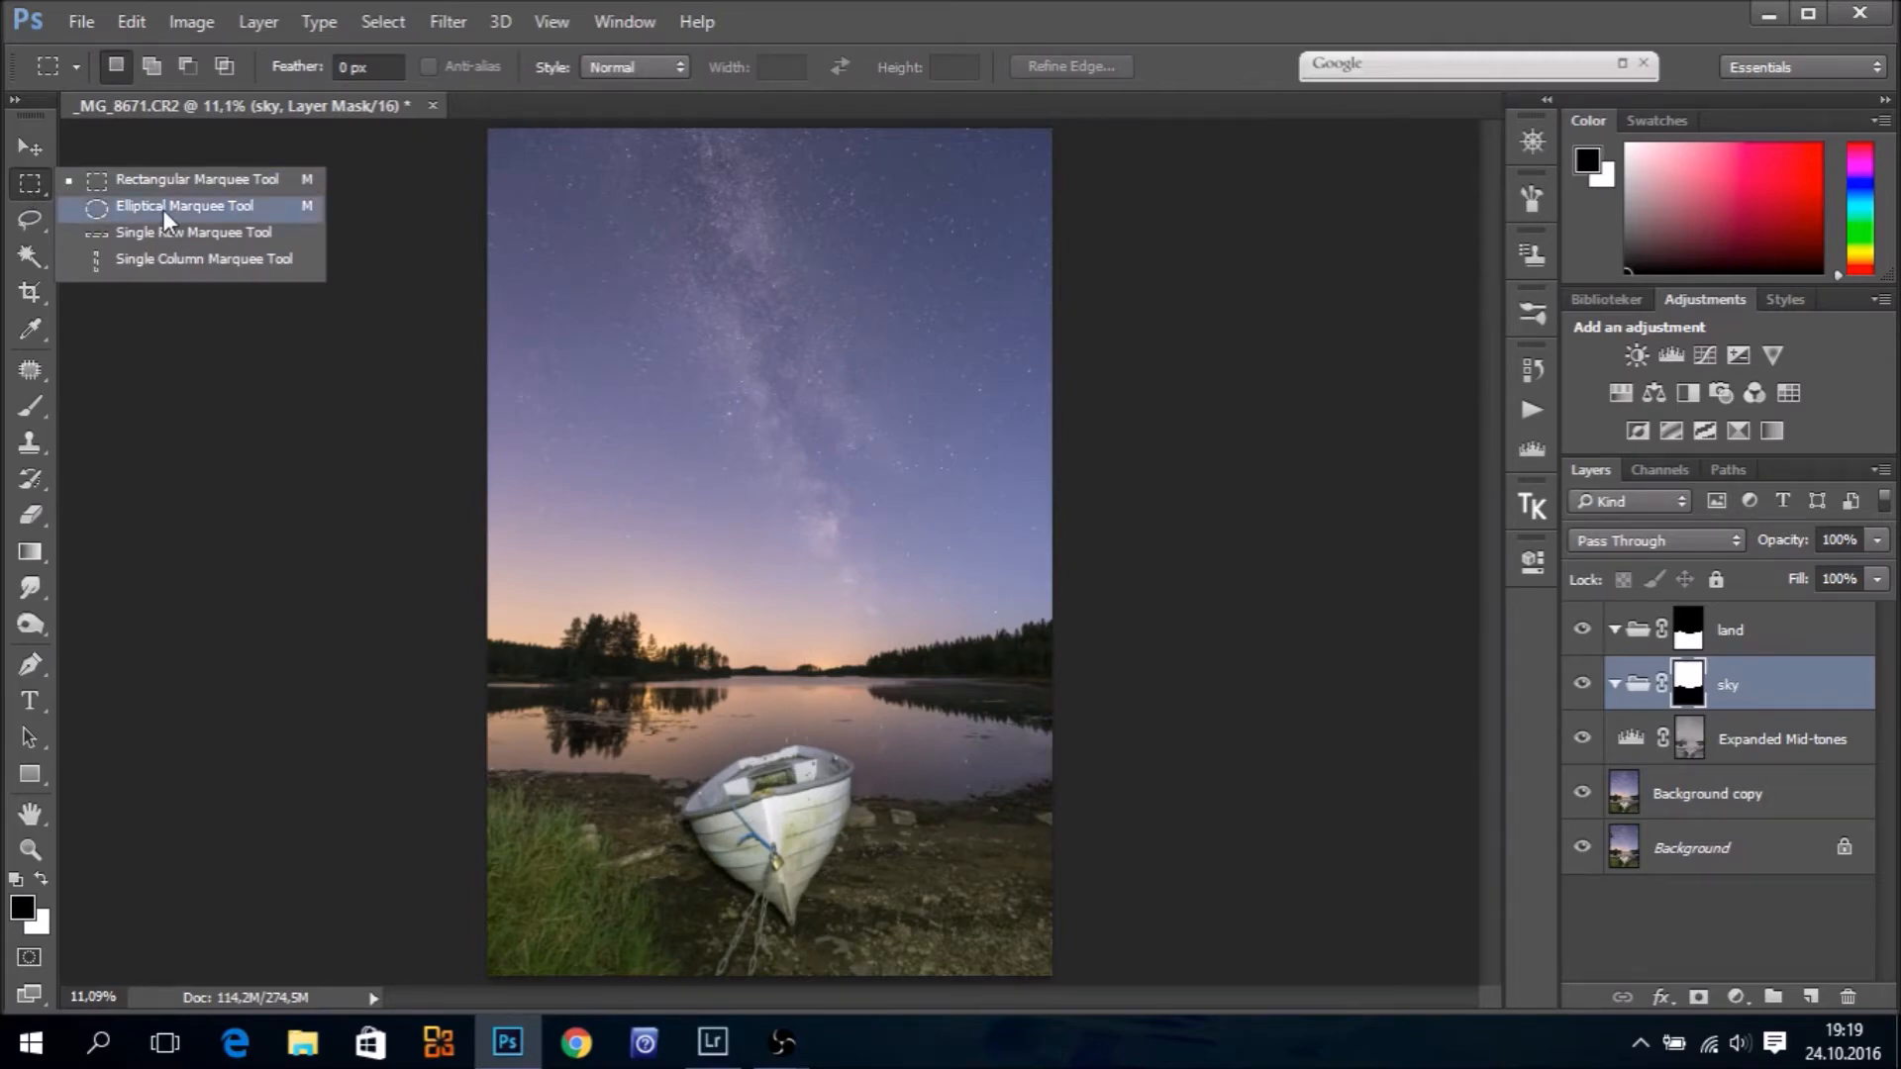
left_click(162, 210)
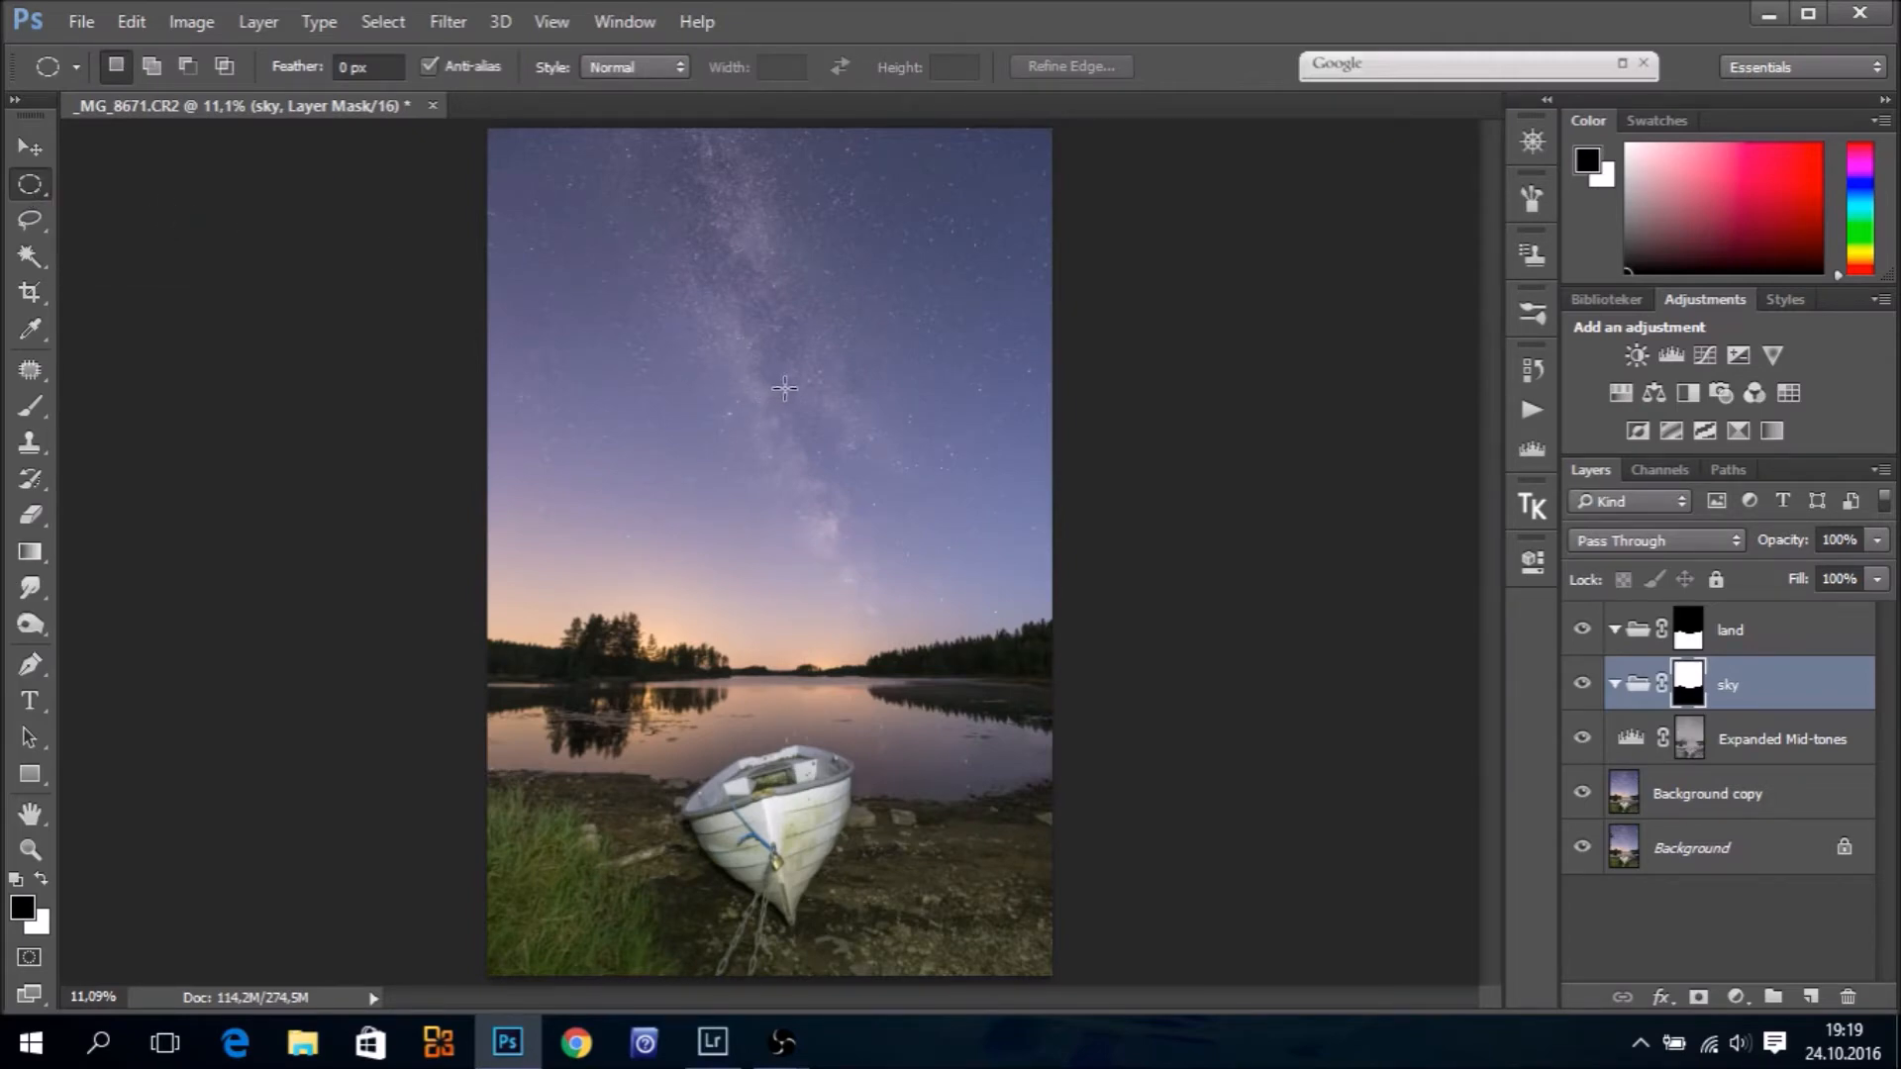
left_click_drag(769, 357, 888, 724)
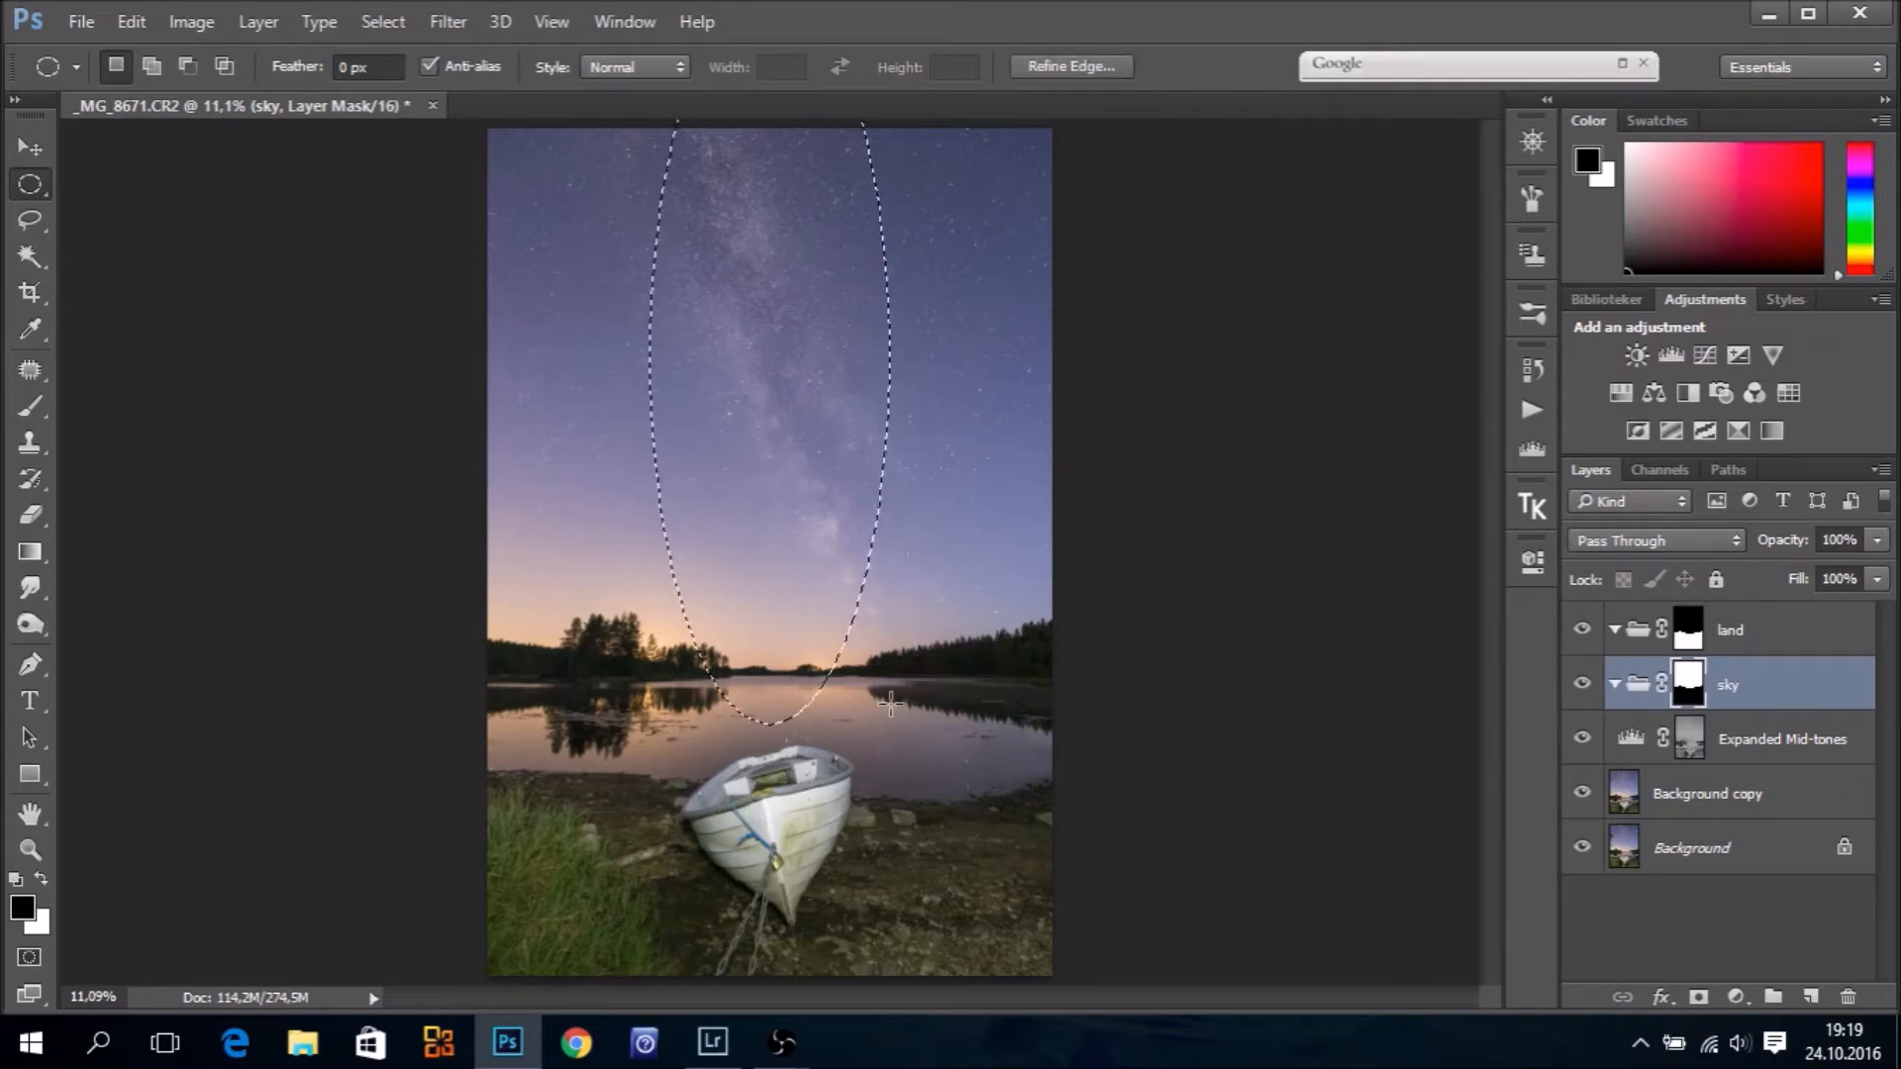
Transform the elliptical selection, rotating it about -23° and shifting it slightly so it follows the Milky Way's diagonal
right_click(767, 432)
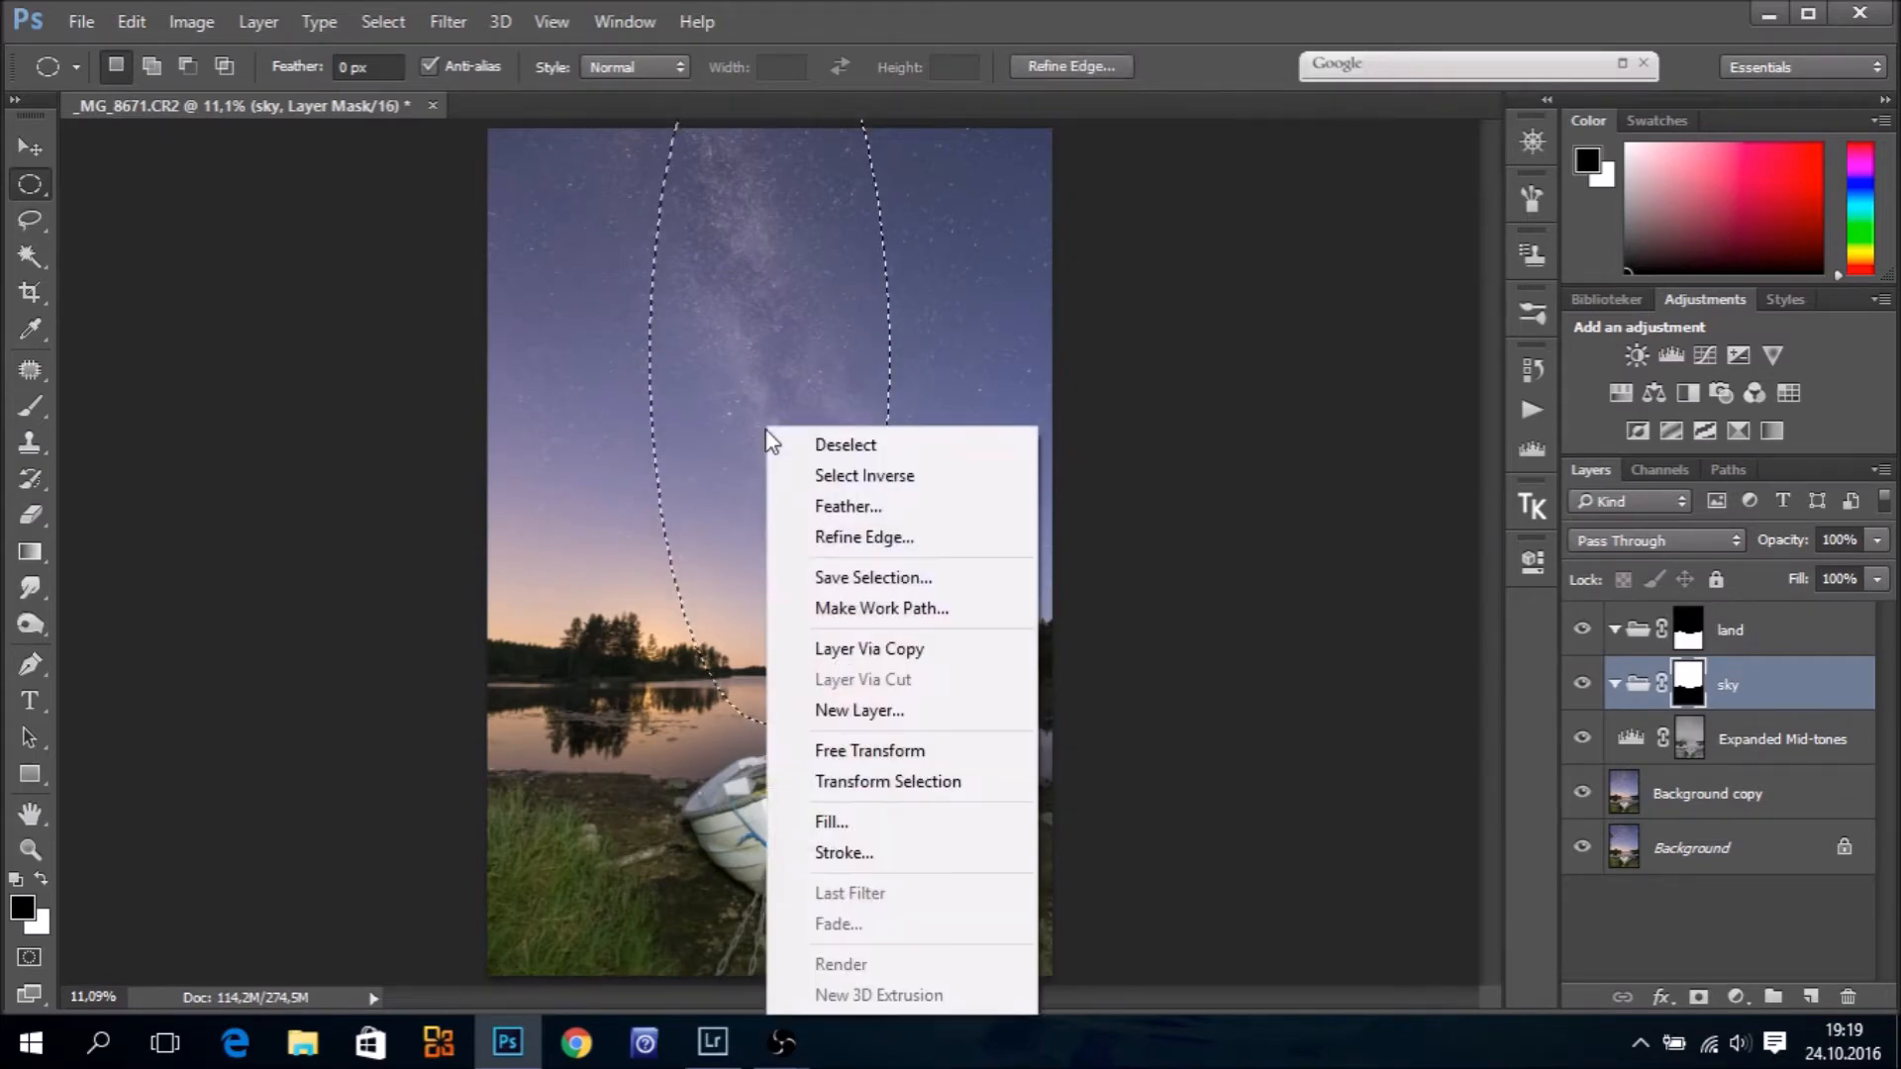
left_click(899, 780)
left_click_drag(976, 551, 1039, 451)
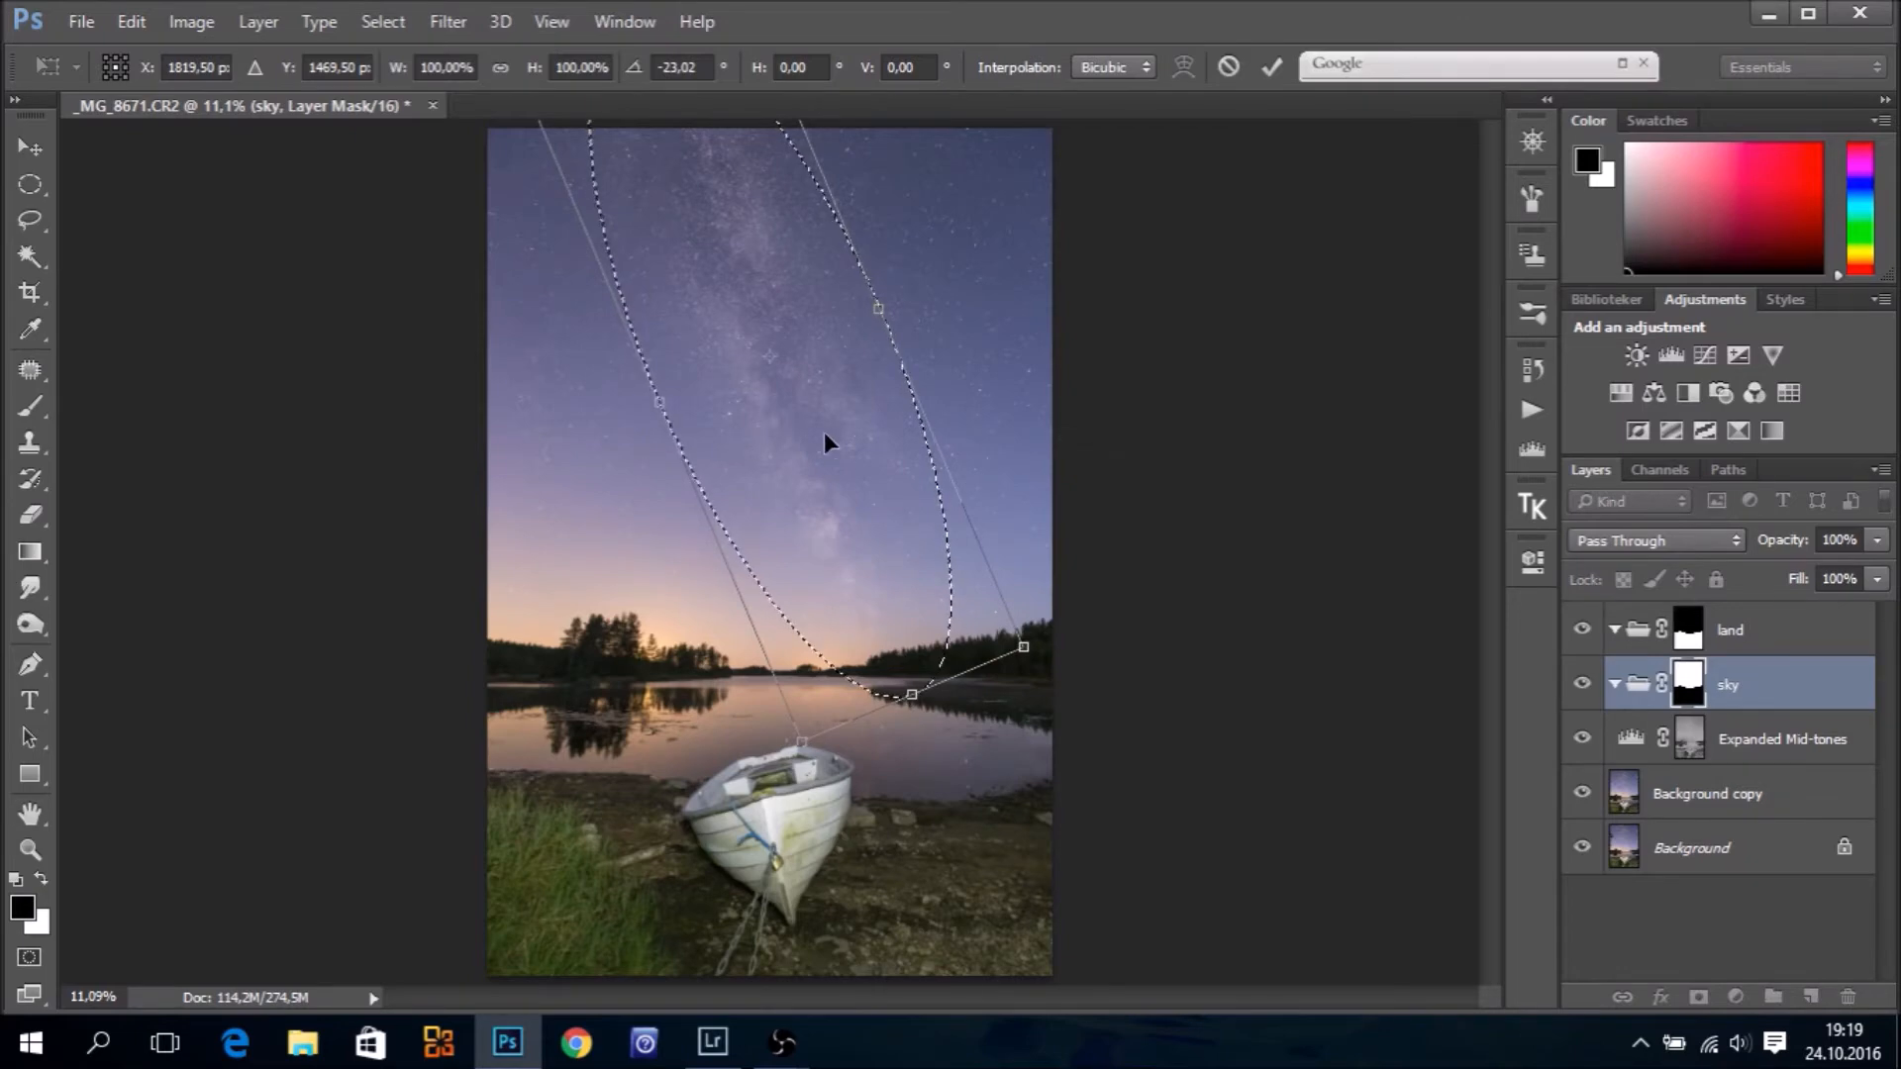
left_click_drag(818, 431, 824, 429)
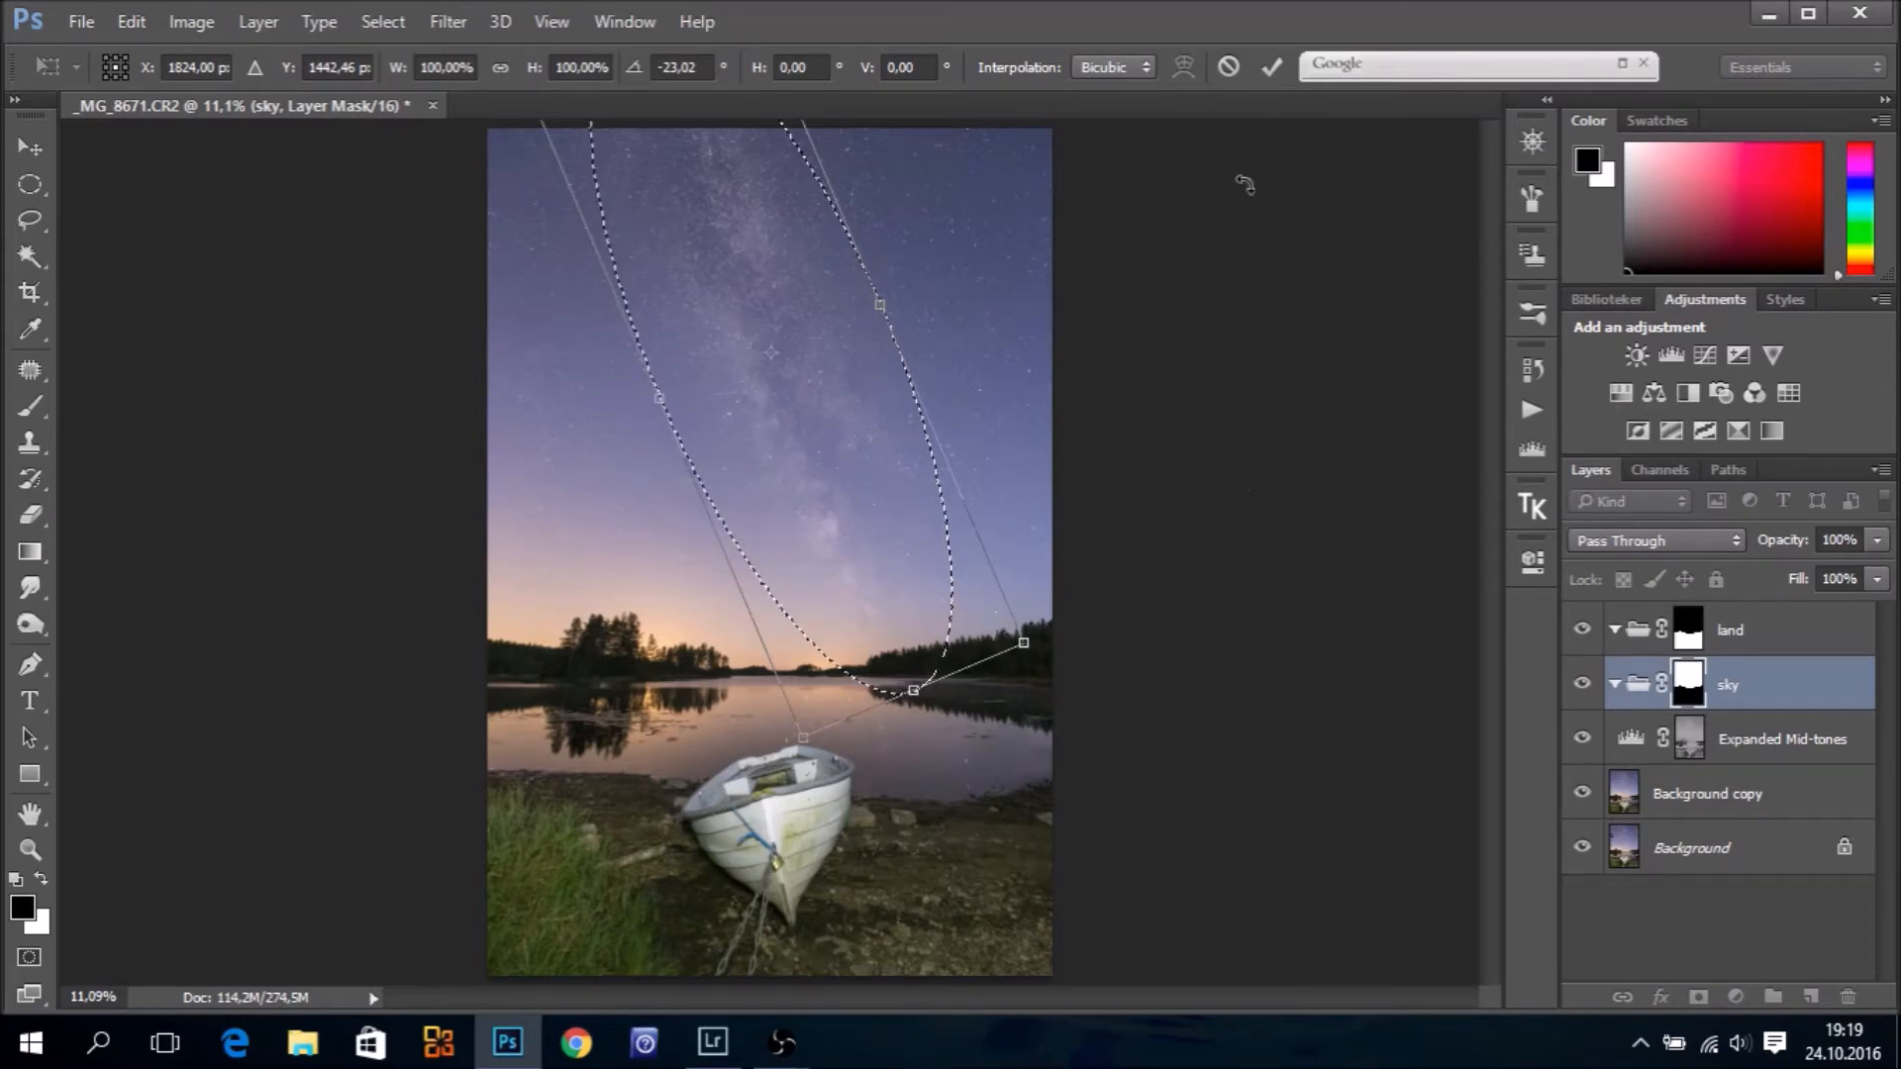
left_click(1268, 69)
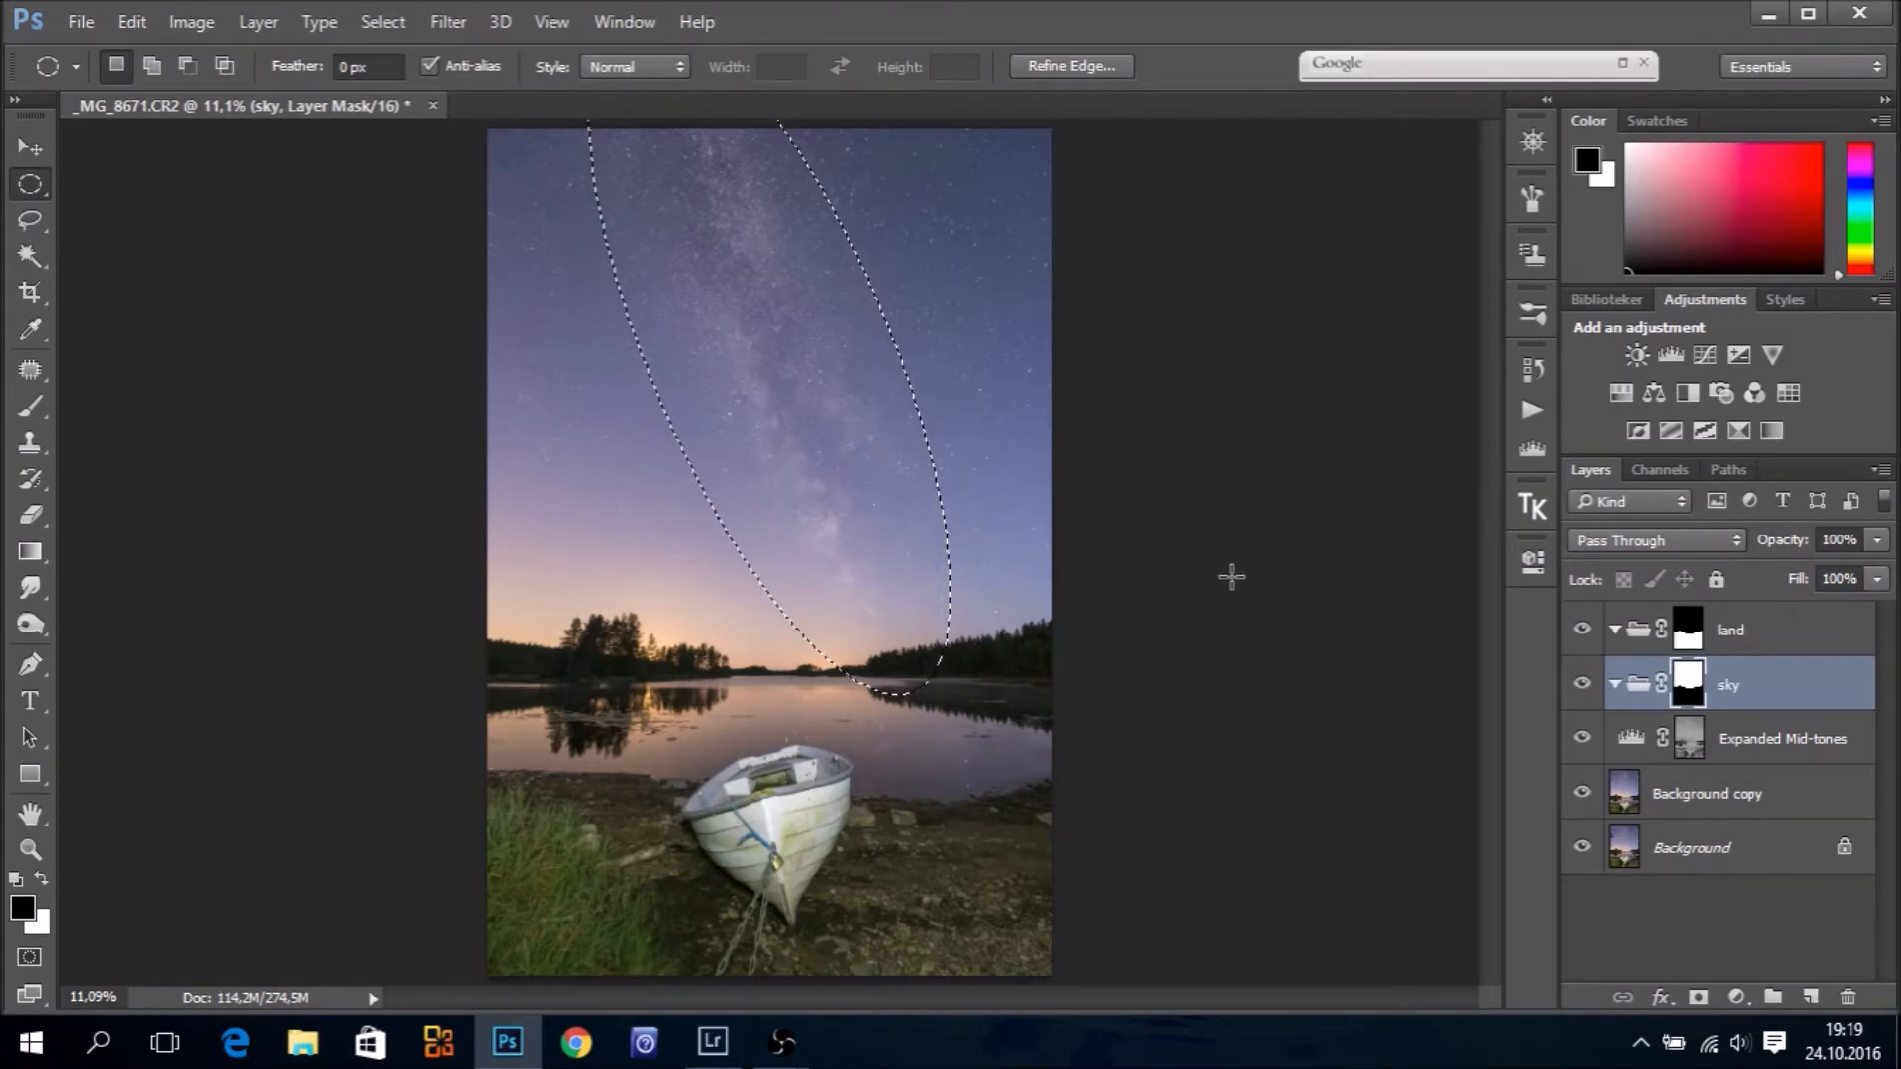
Soften the Milky Way selection in Quick Mask with a 430.2-pixel Gaussian Blur, and return to the normal selection view
key("q")
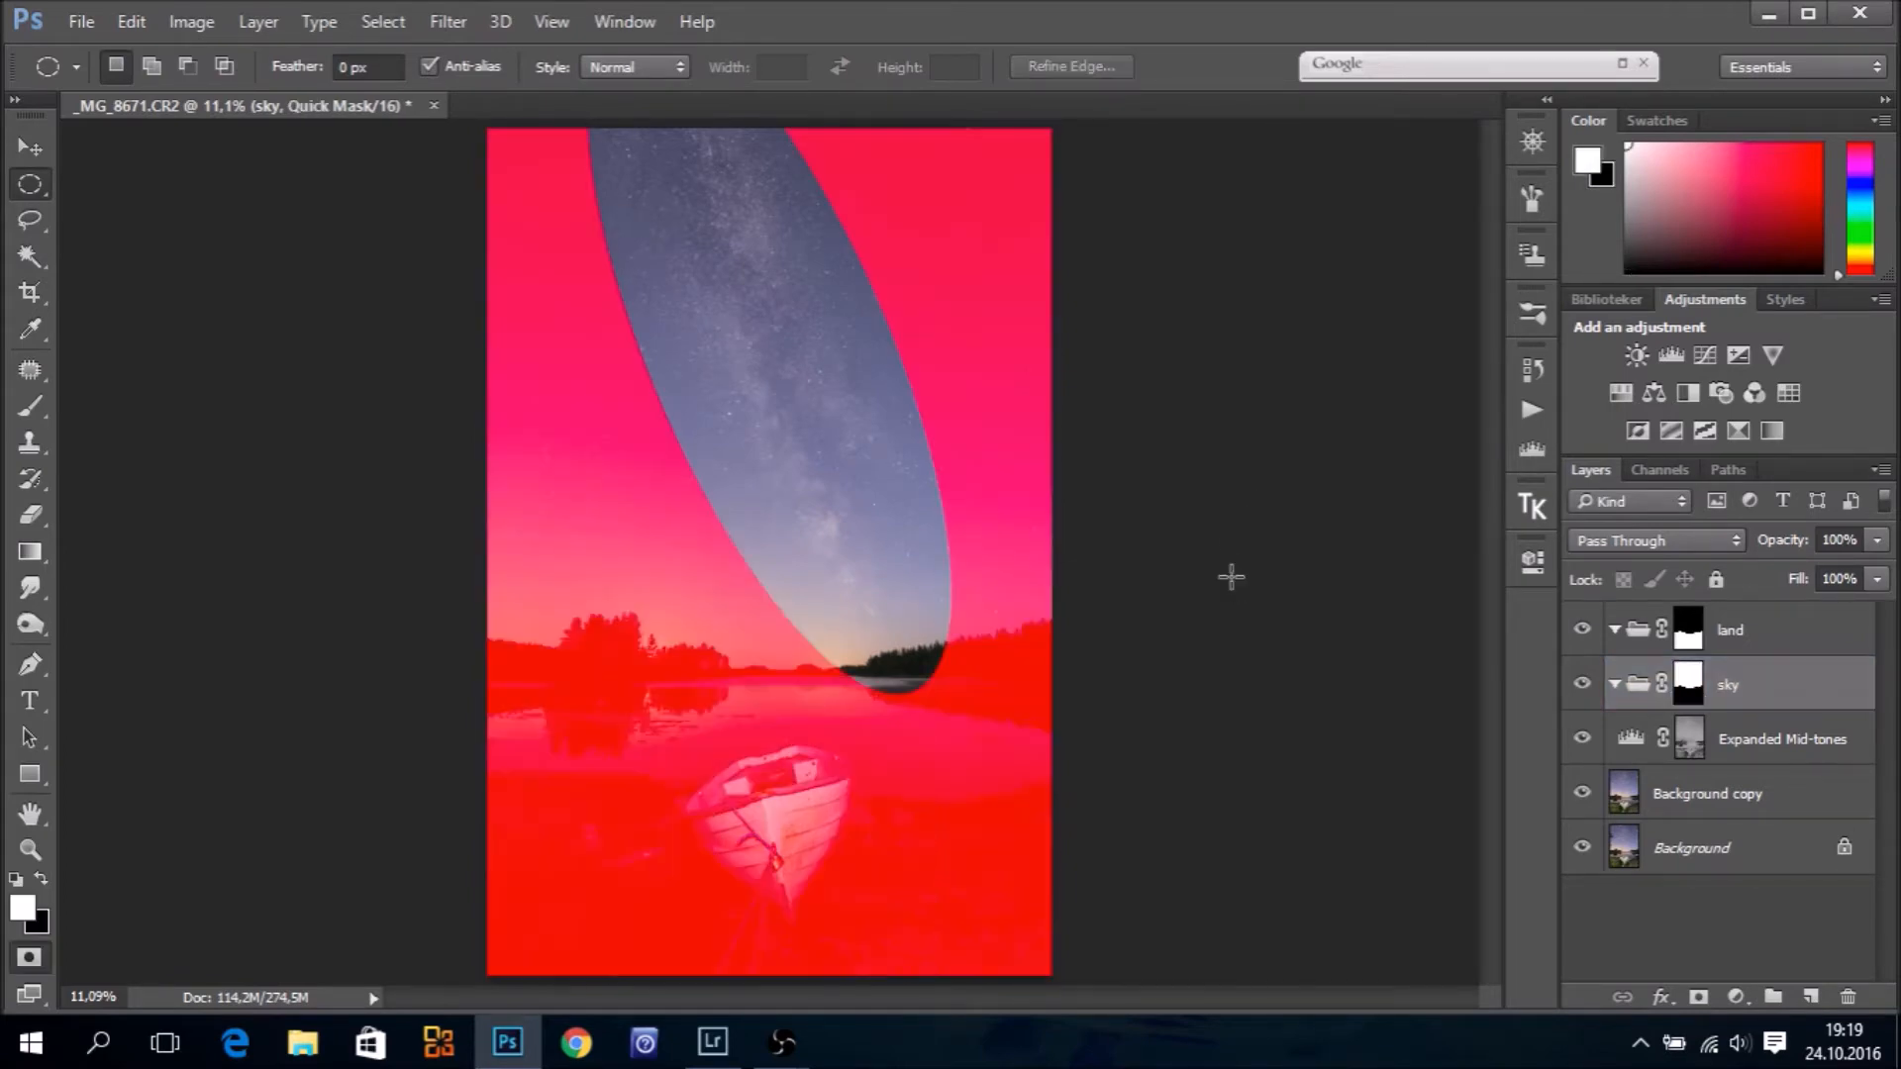
left_click(447, 21)
mouse_move(492, 328)
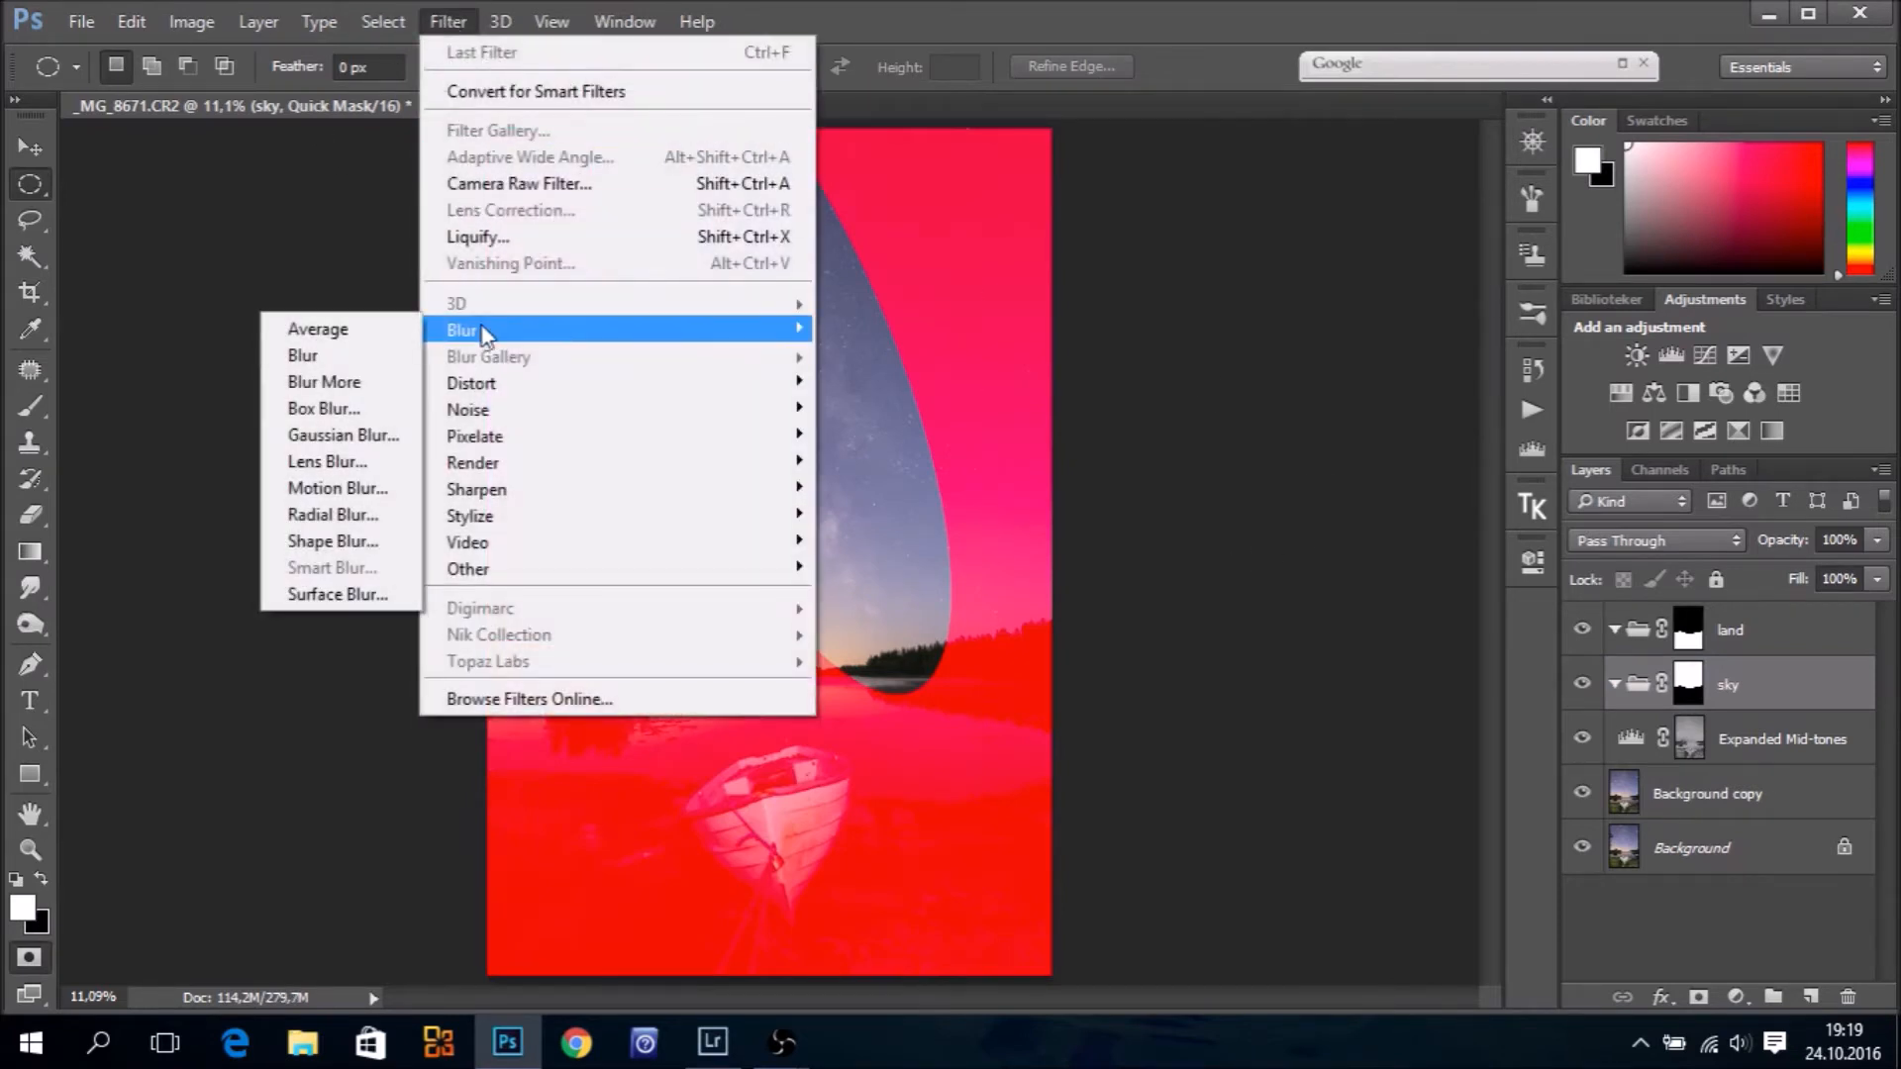
left_click(372, 434)
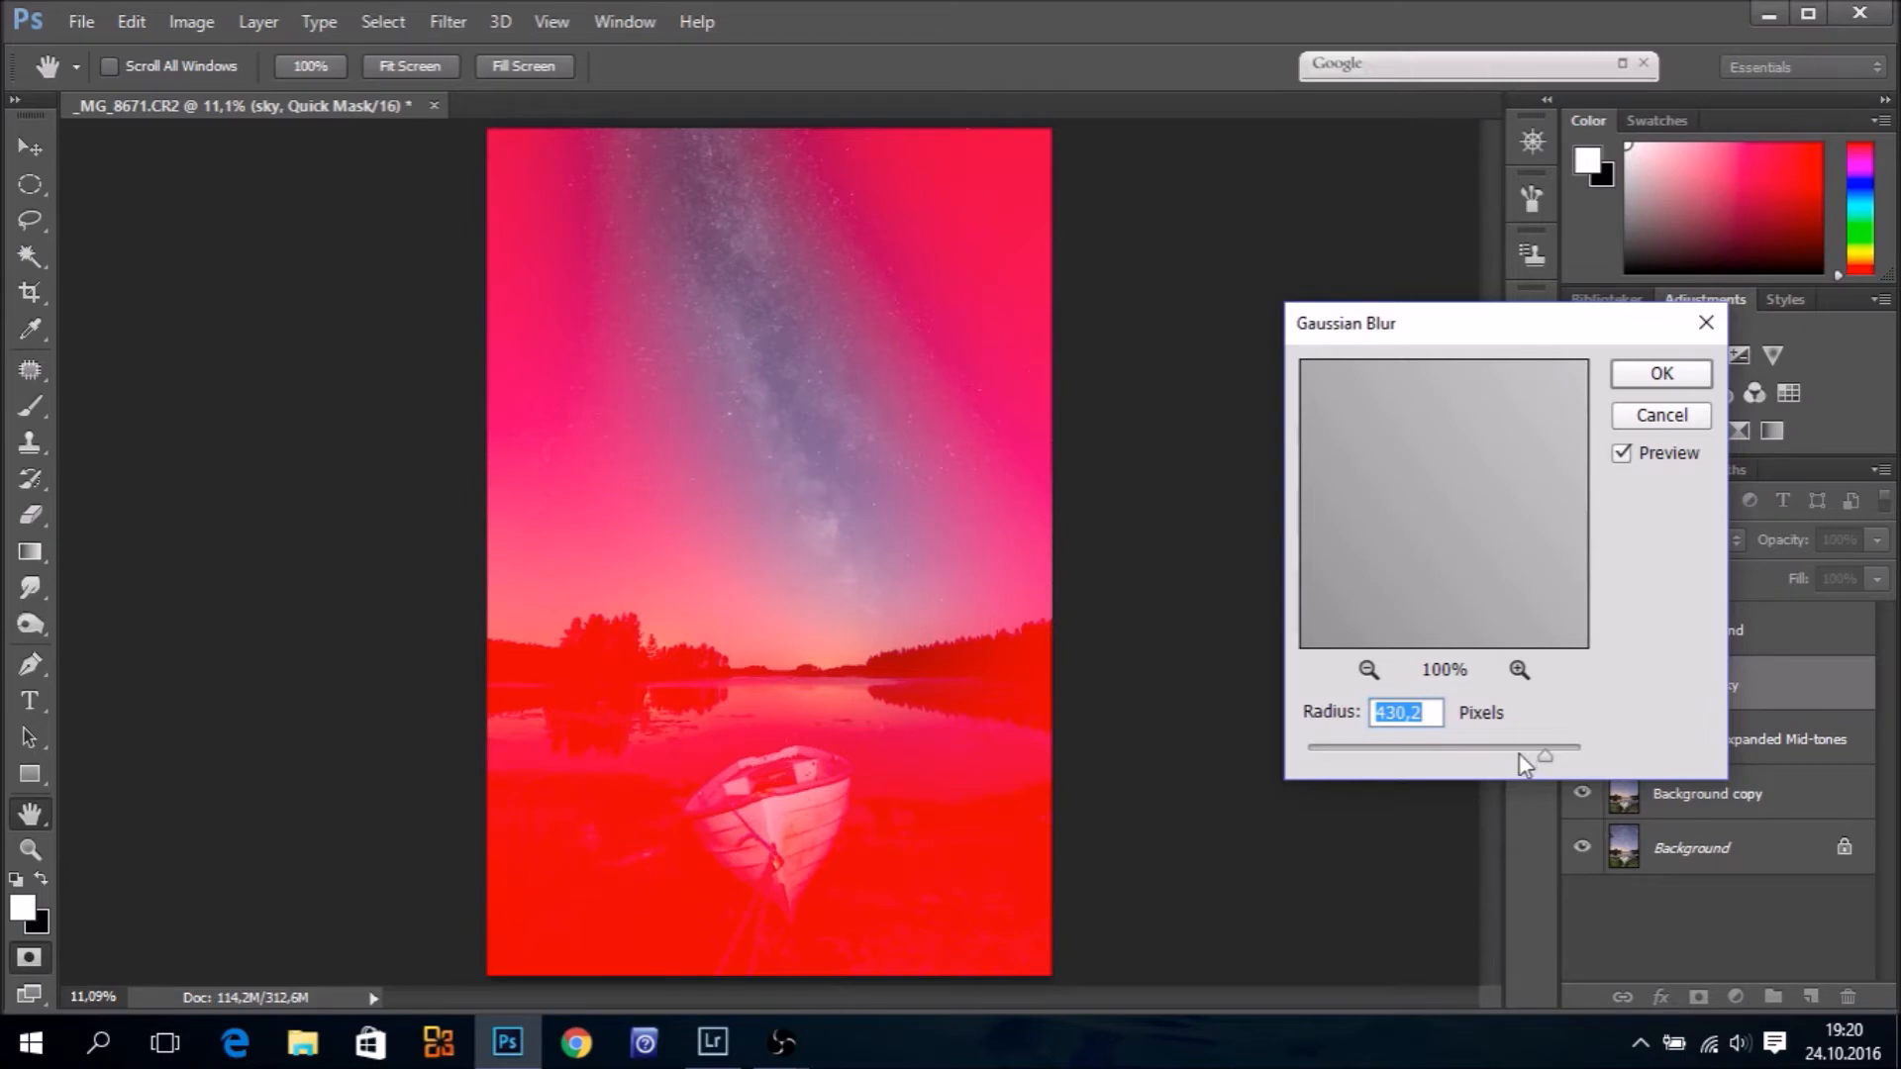
left_click(1659, 376)
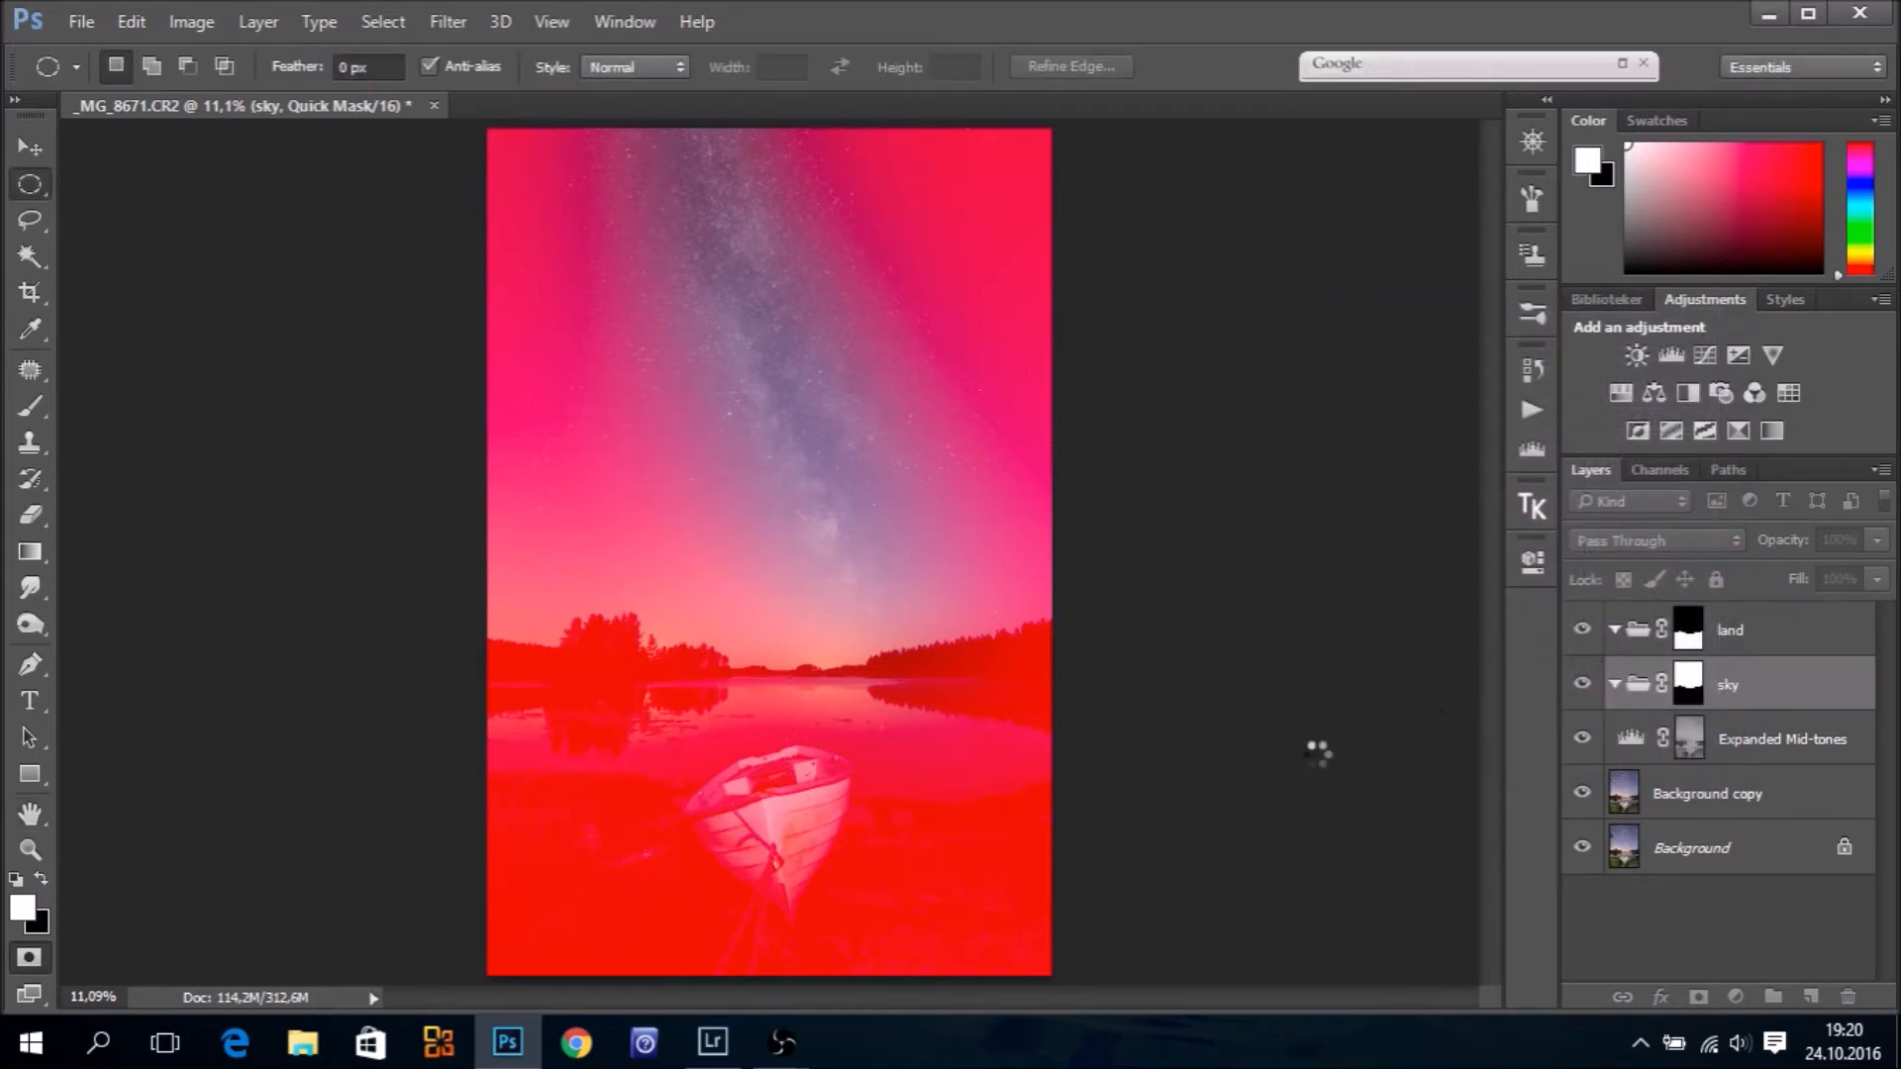
key("q")
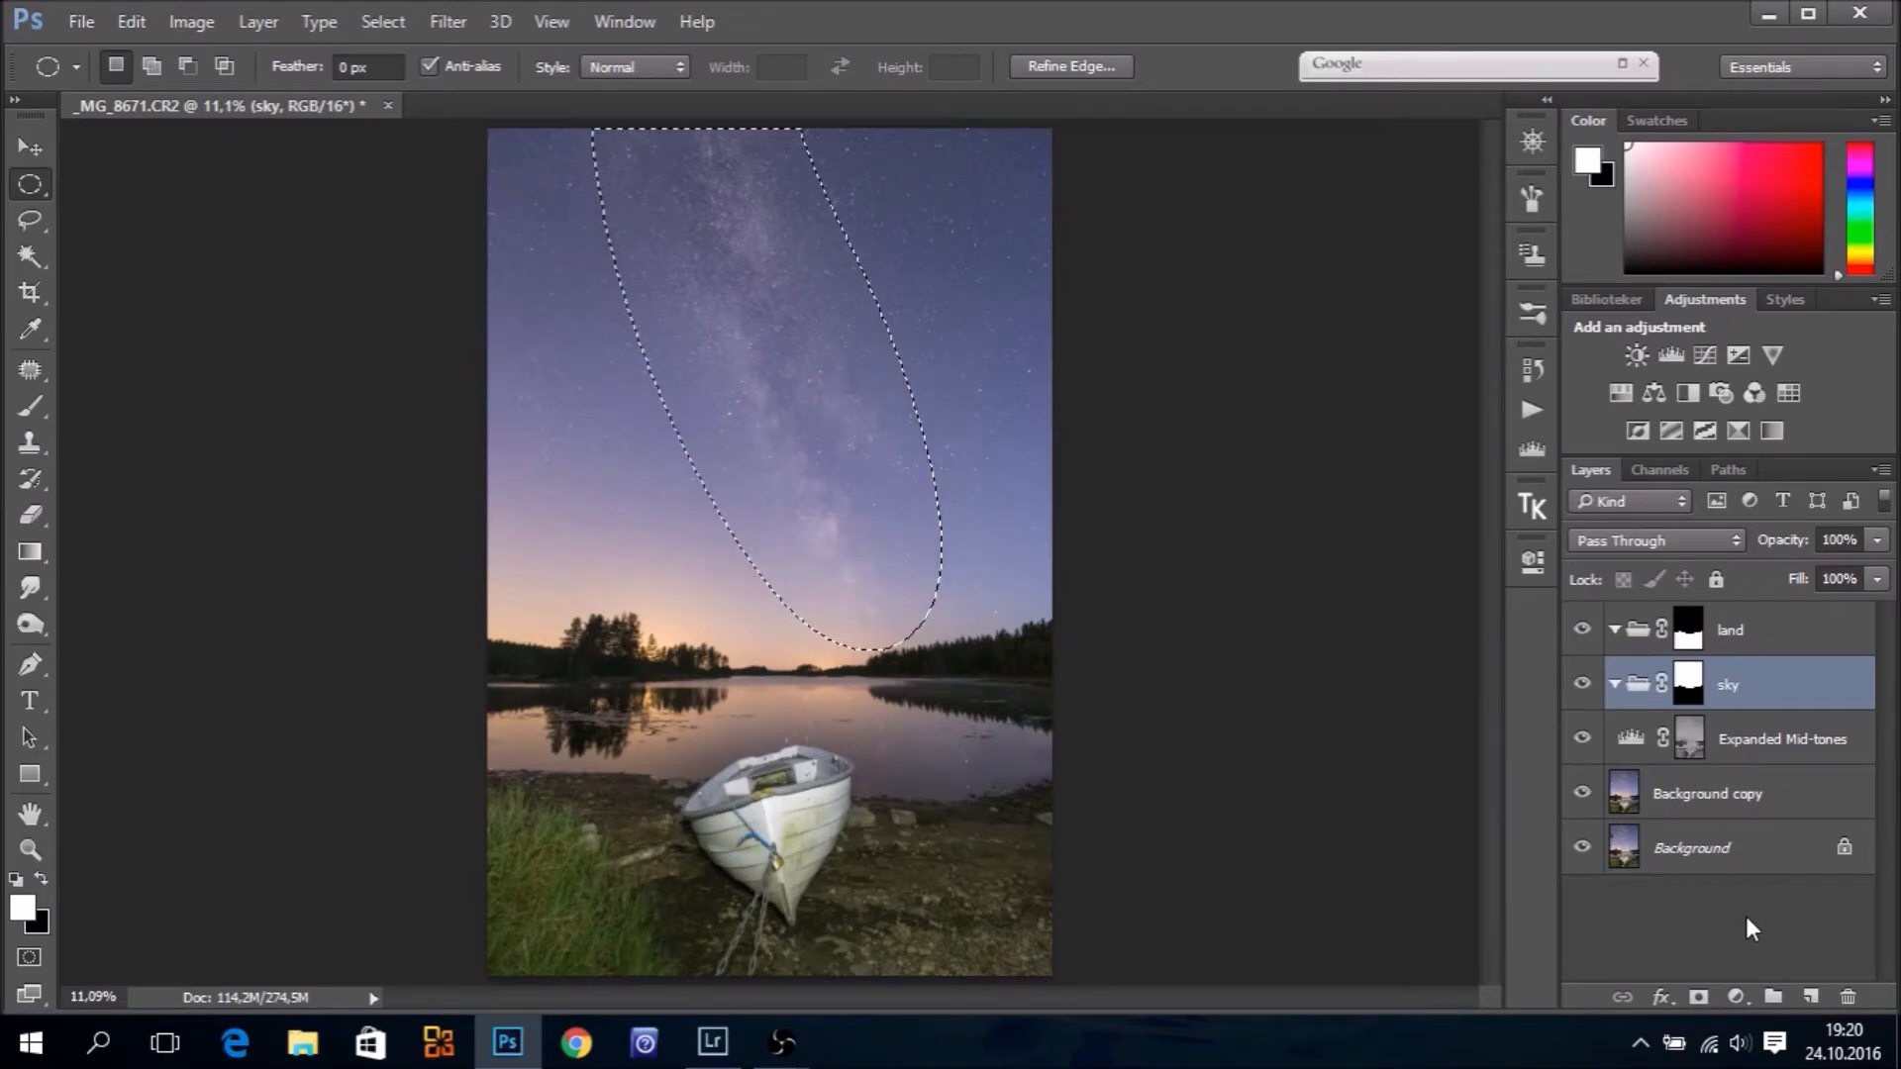
Add a Curves adjustment in the sky group masked by the softened Milky Way selection, raising its mid-tones slightly
left_click(1734, 999)
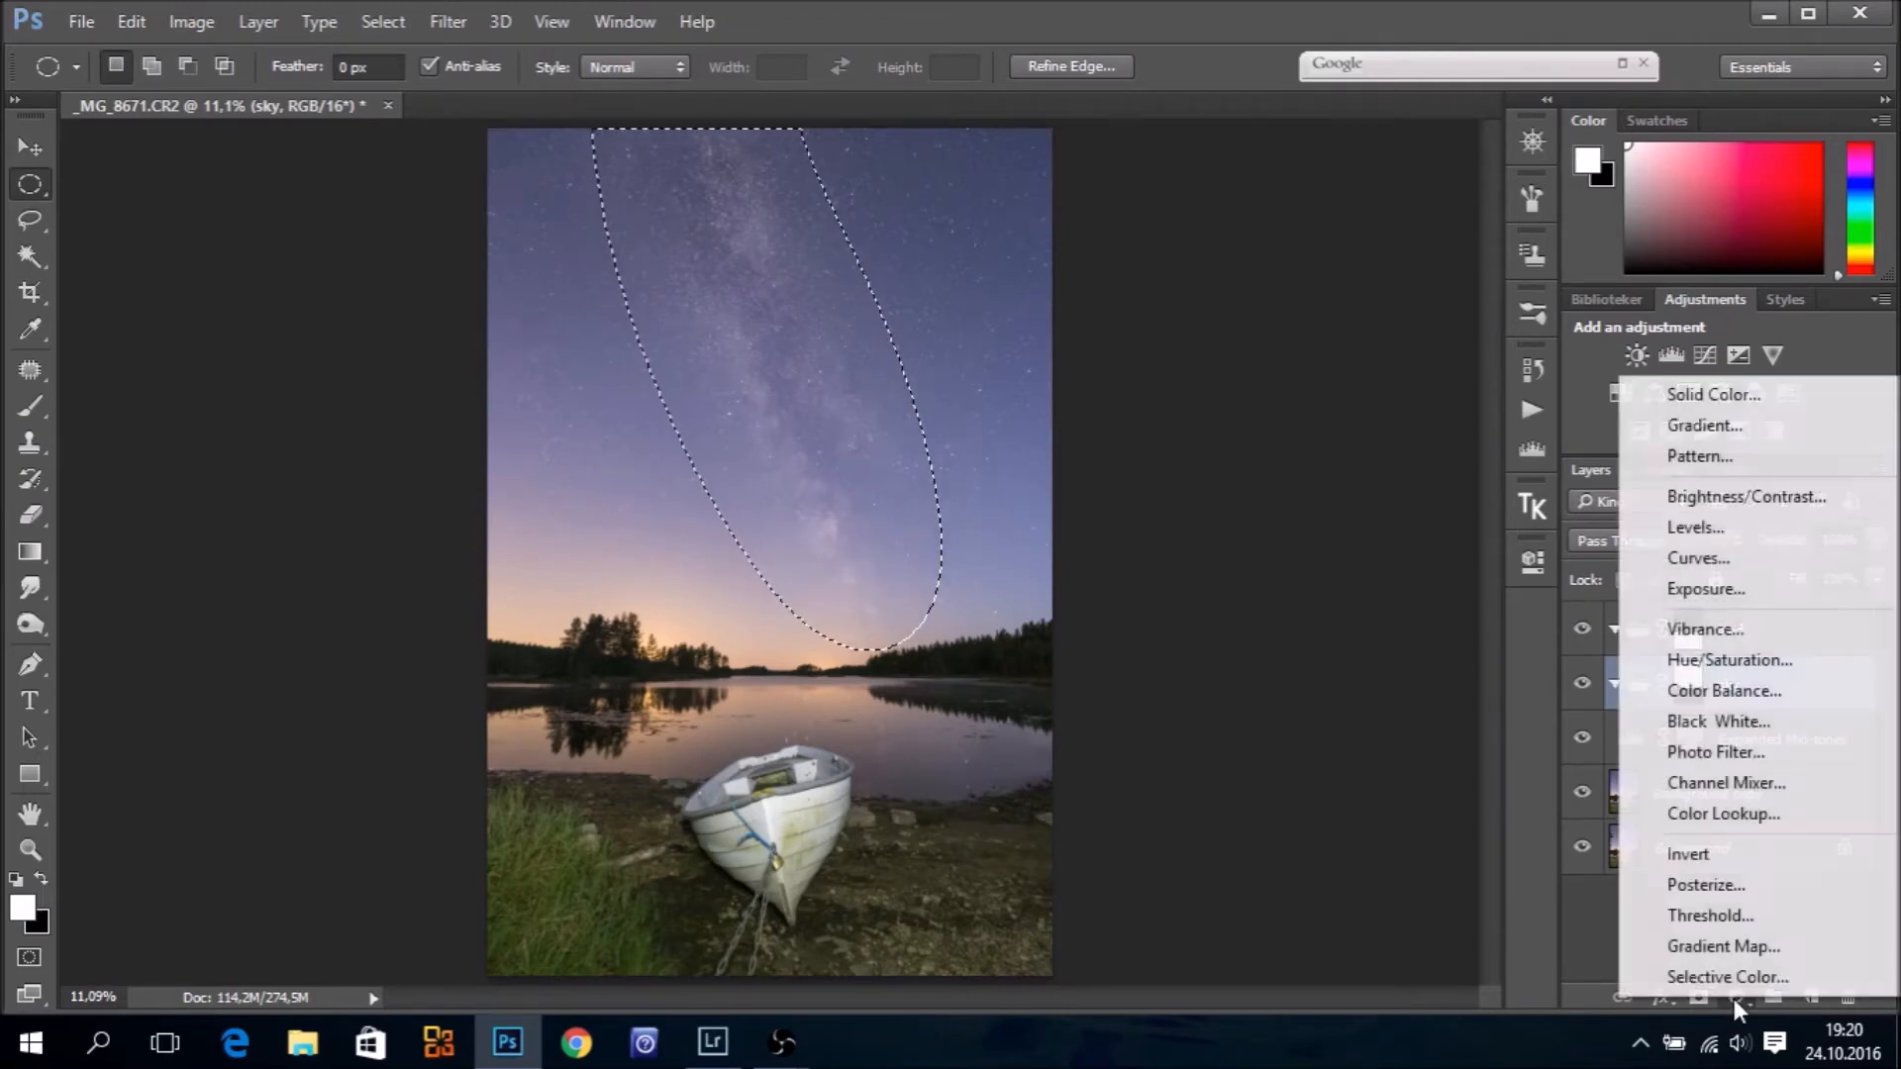
left_click(1730, 561)
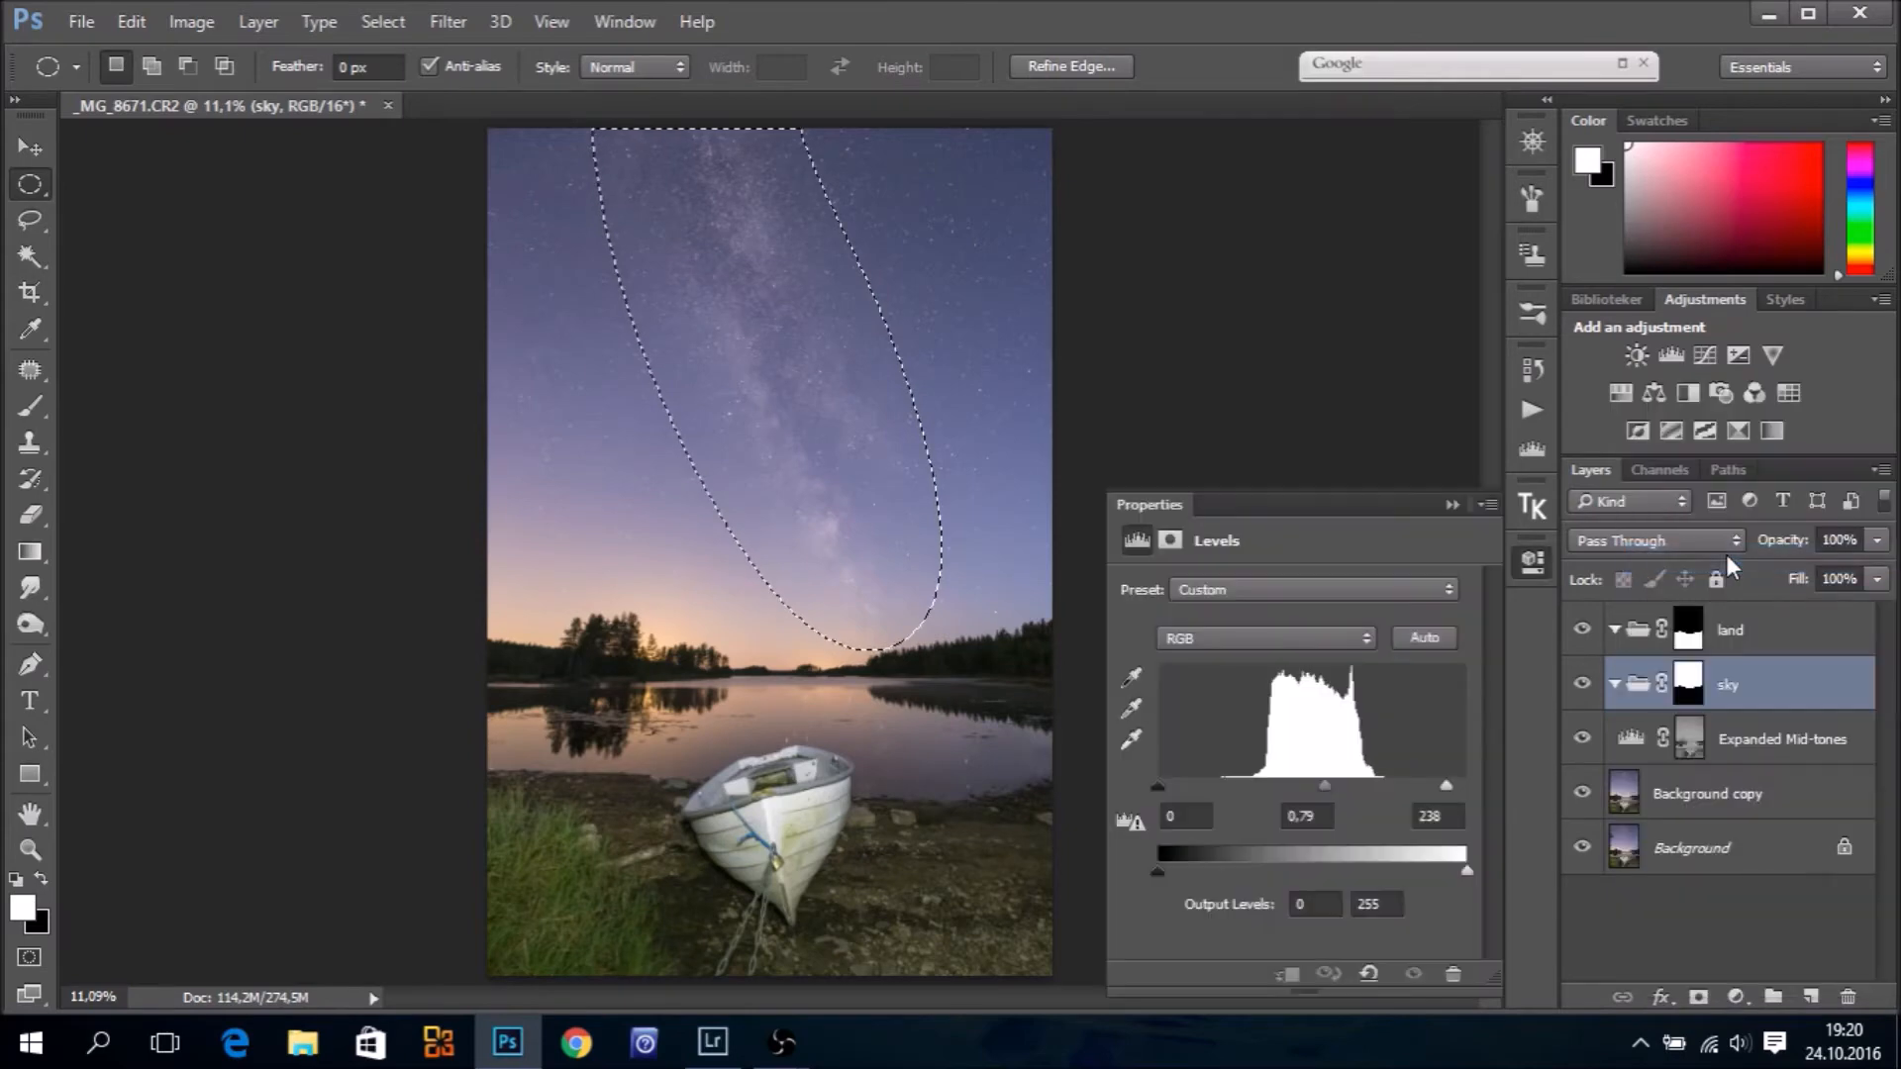
left_click(1312, 791)
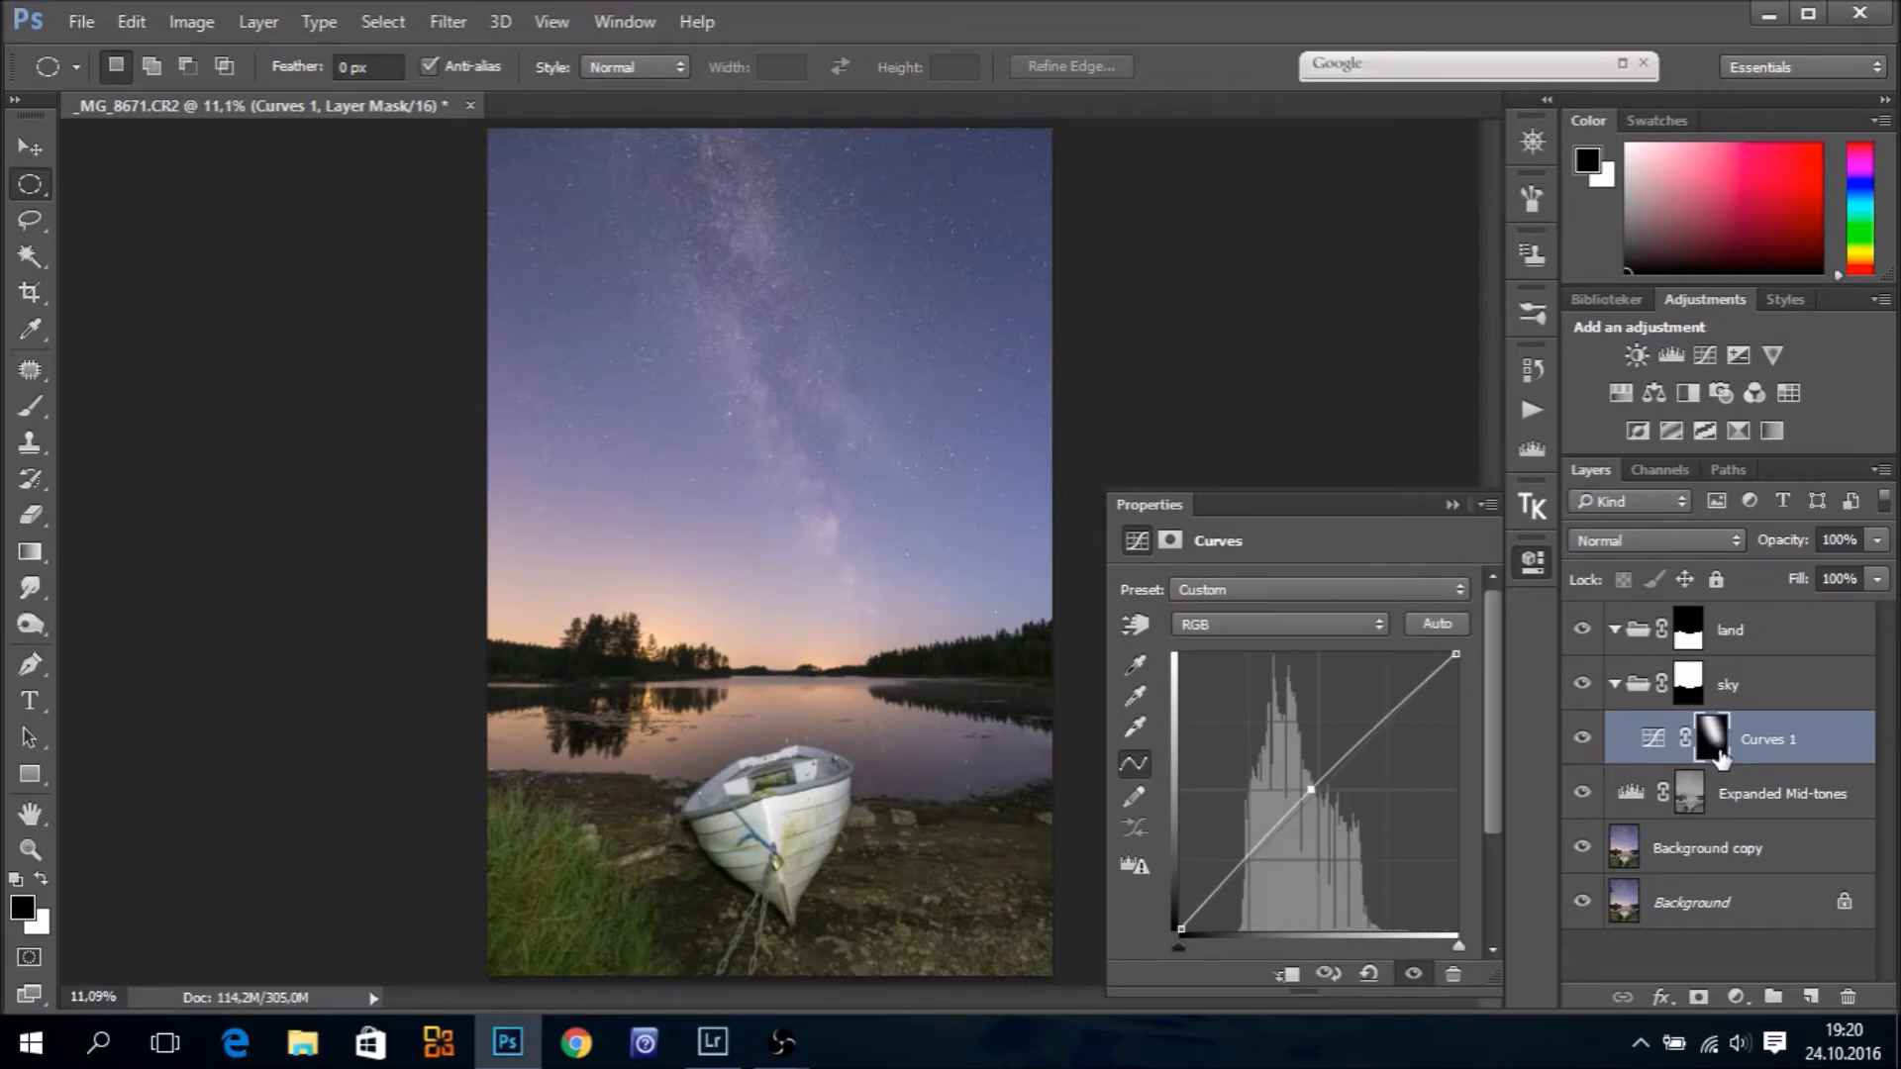
Load the Curves 1 mask as a selection, add a second Curves layer with that mask inverted, and lower its mid-tones to darken the surrounding sky
left_click_drag(1706, 746, 1712, 739)
left_click(1713, 738, "ctrl")
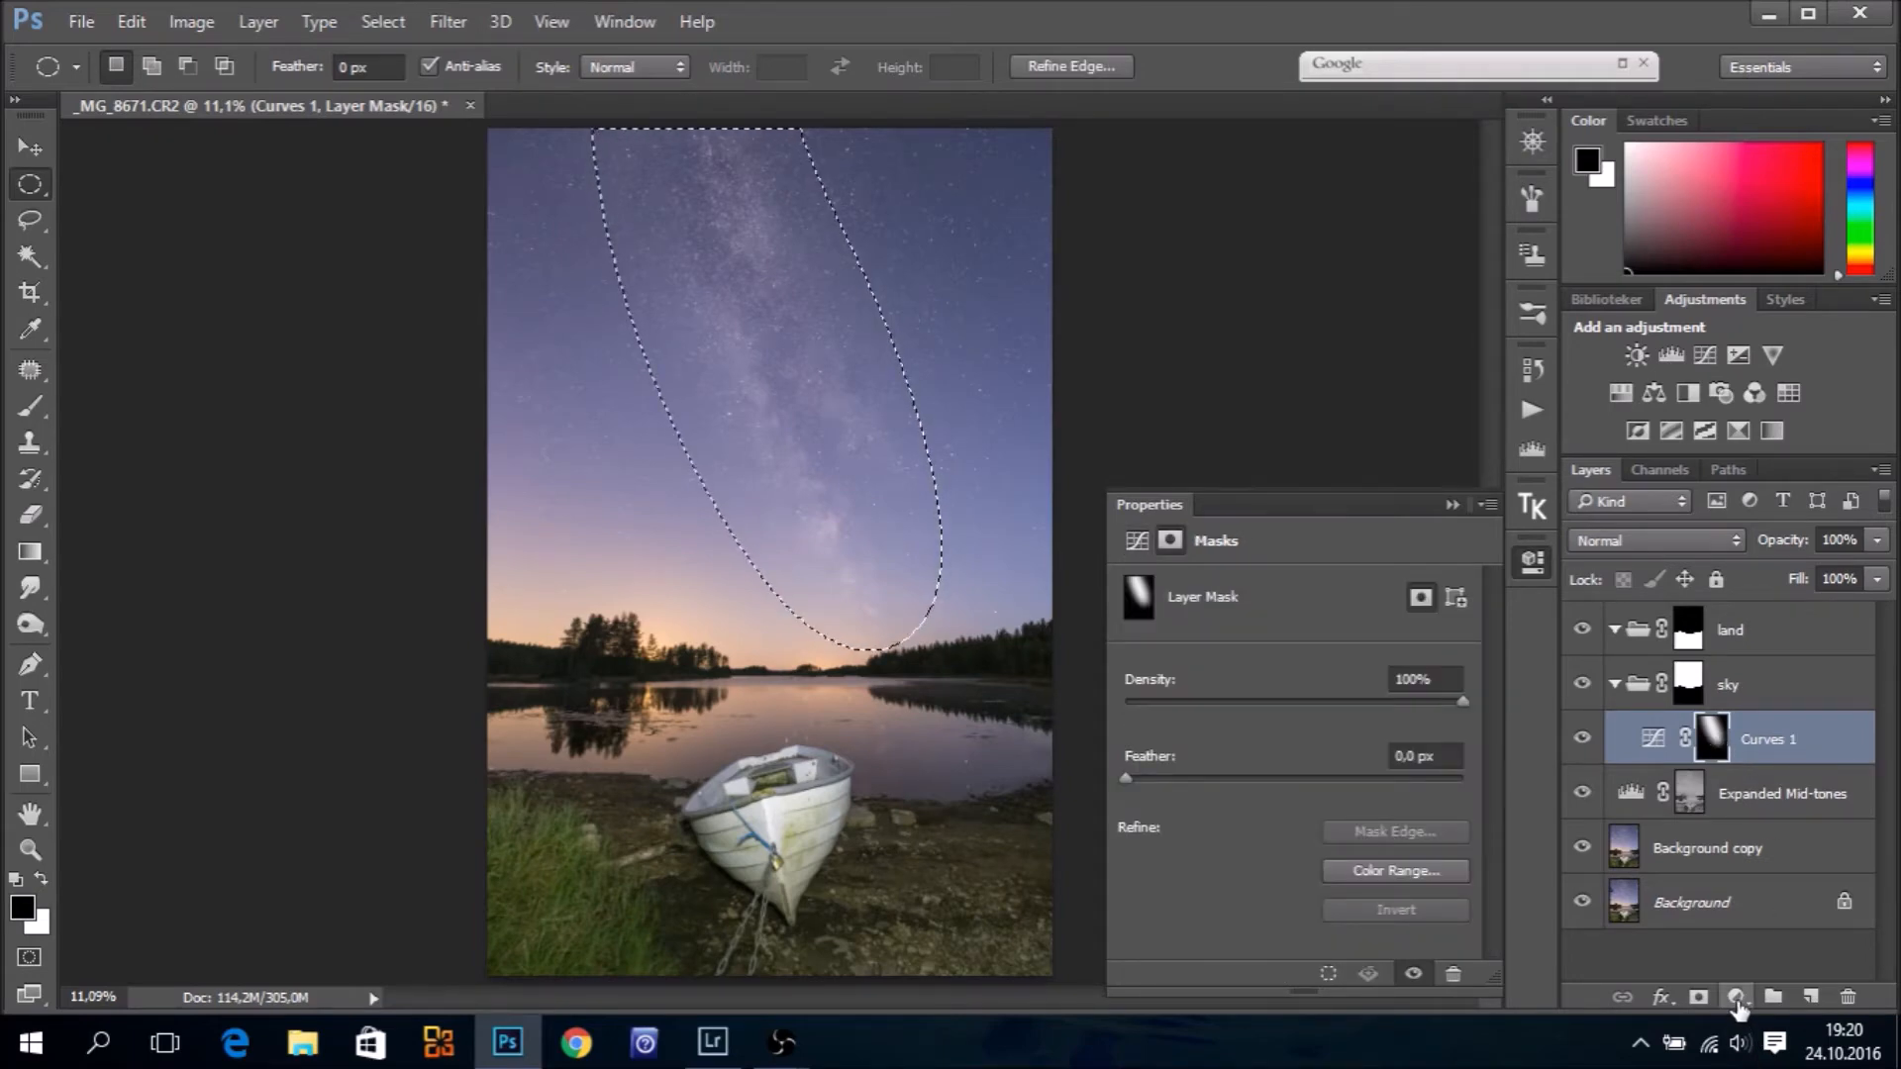
left_click(1736, 996)
left_click(1724, 564)
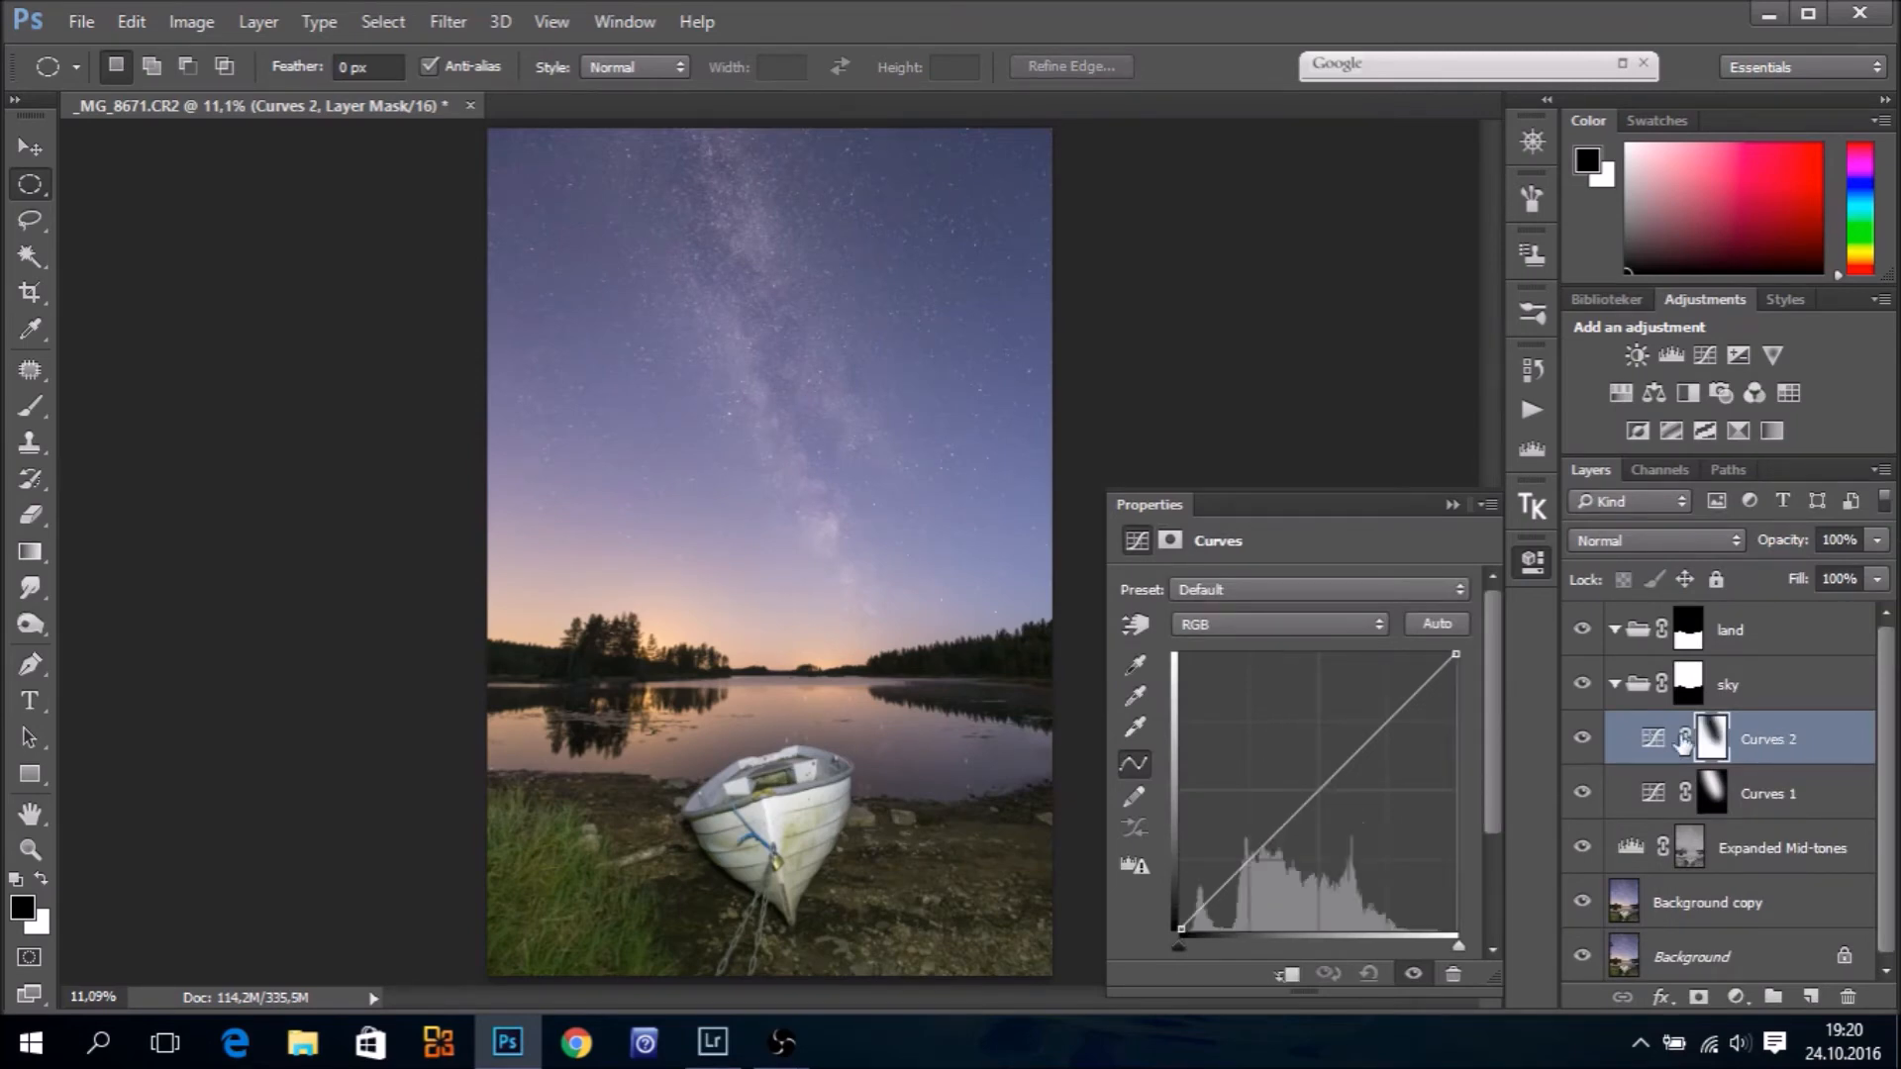
left_click_drag(1323, 790, 1349, 800)
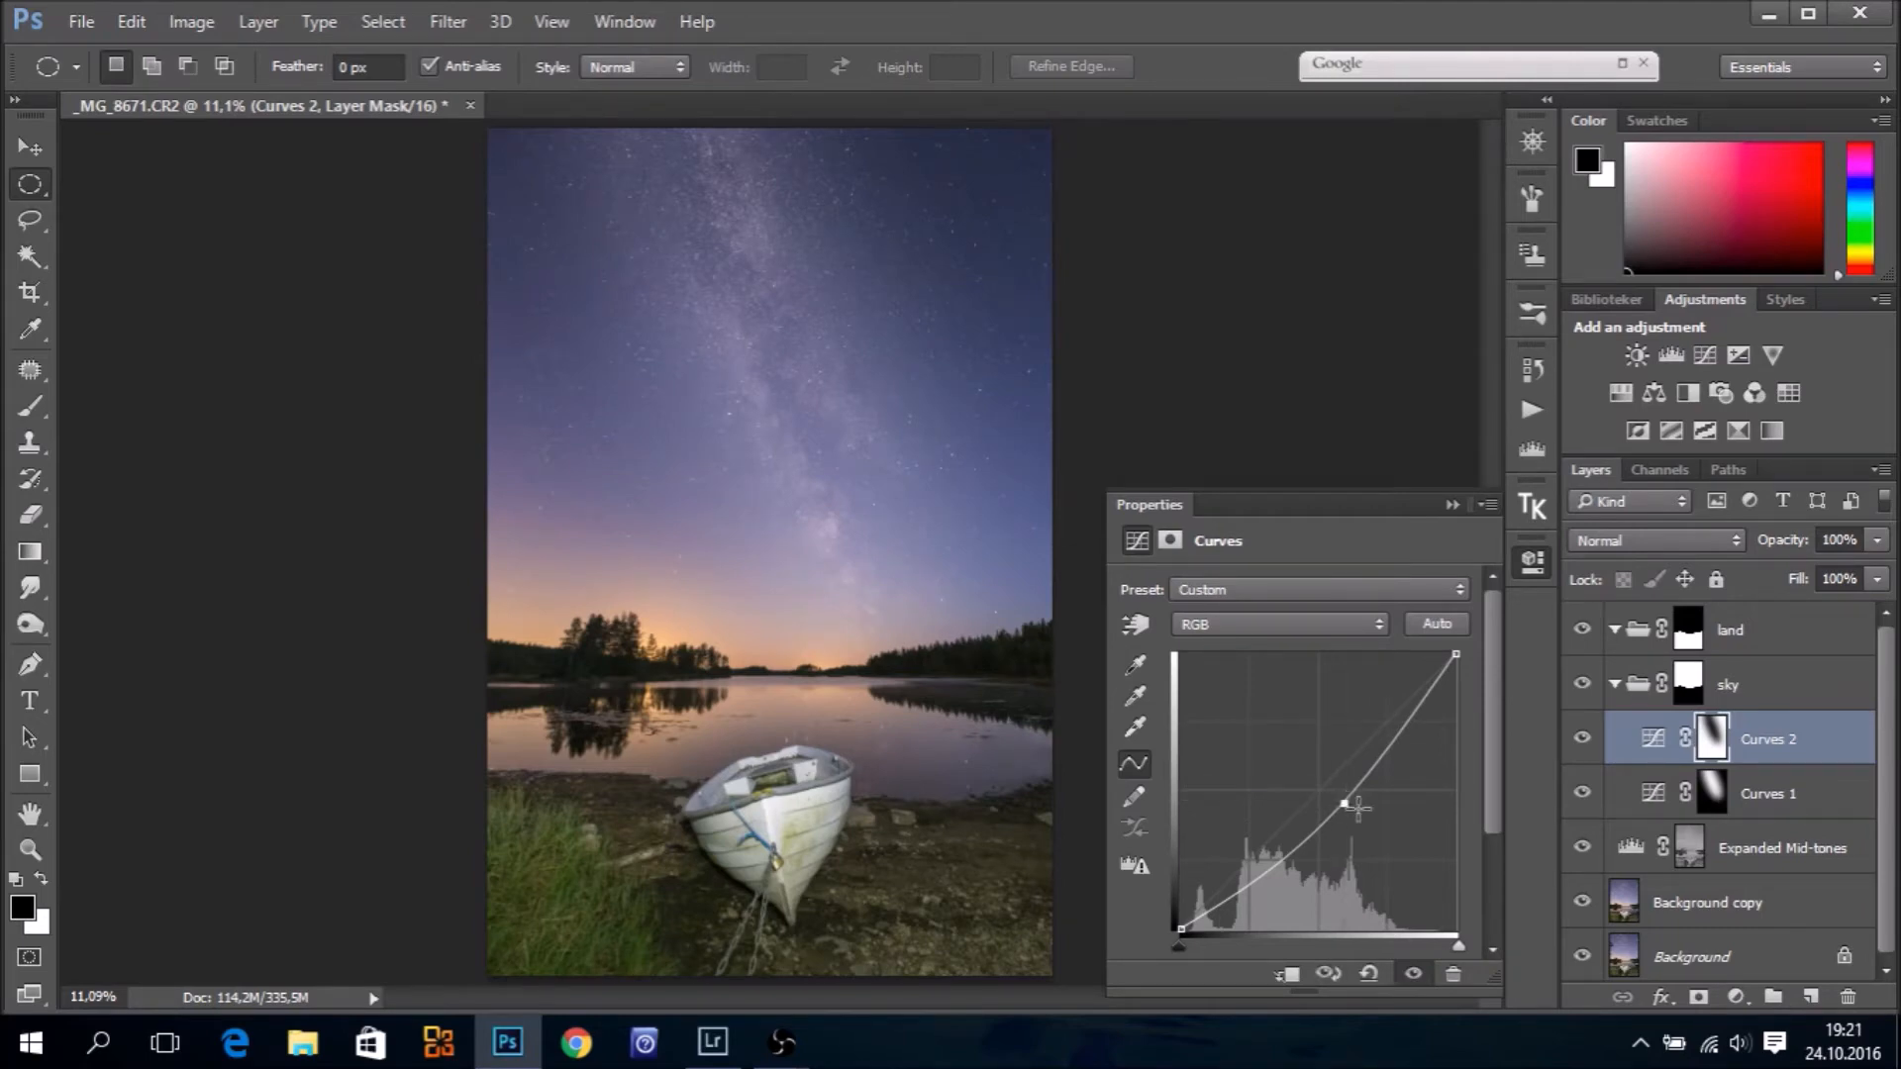
left_click_drag(1346, 804, 1349, 807)
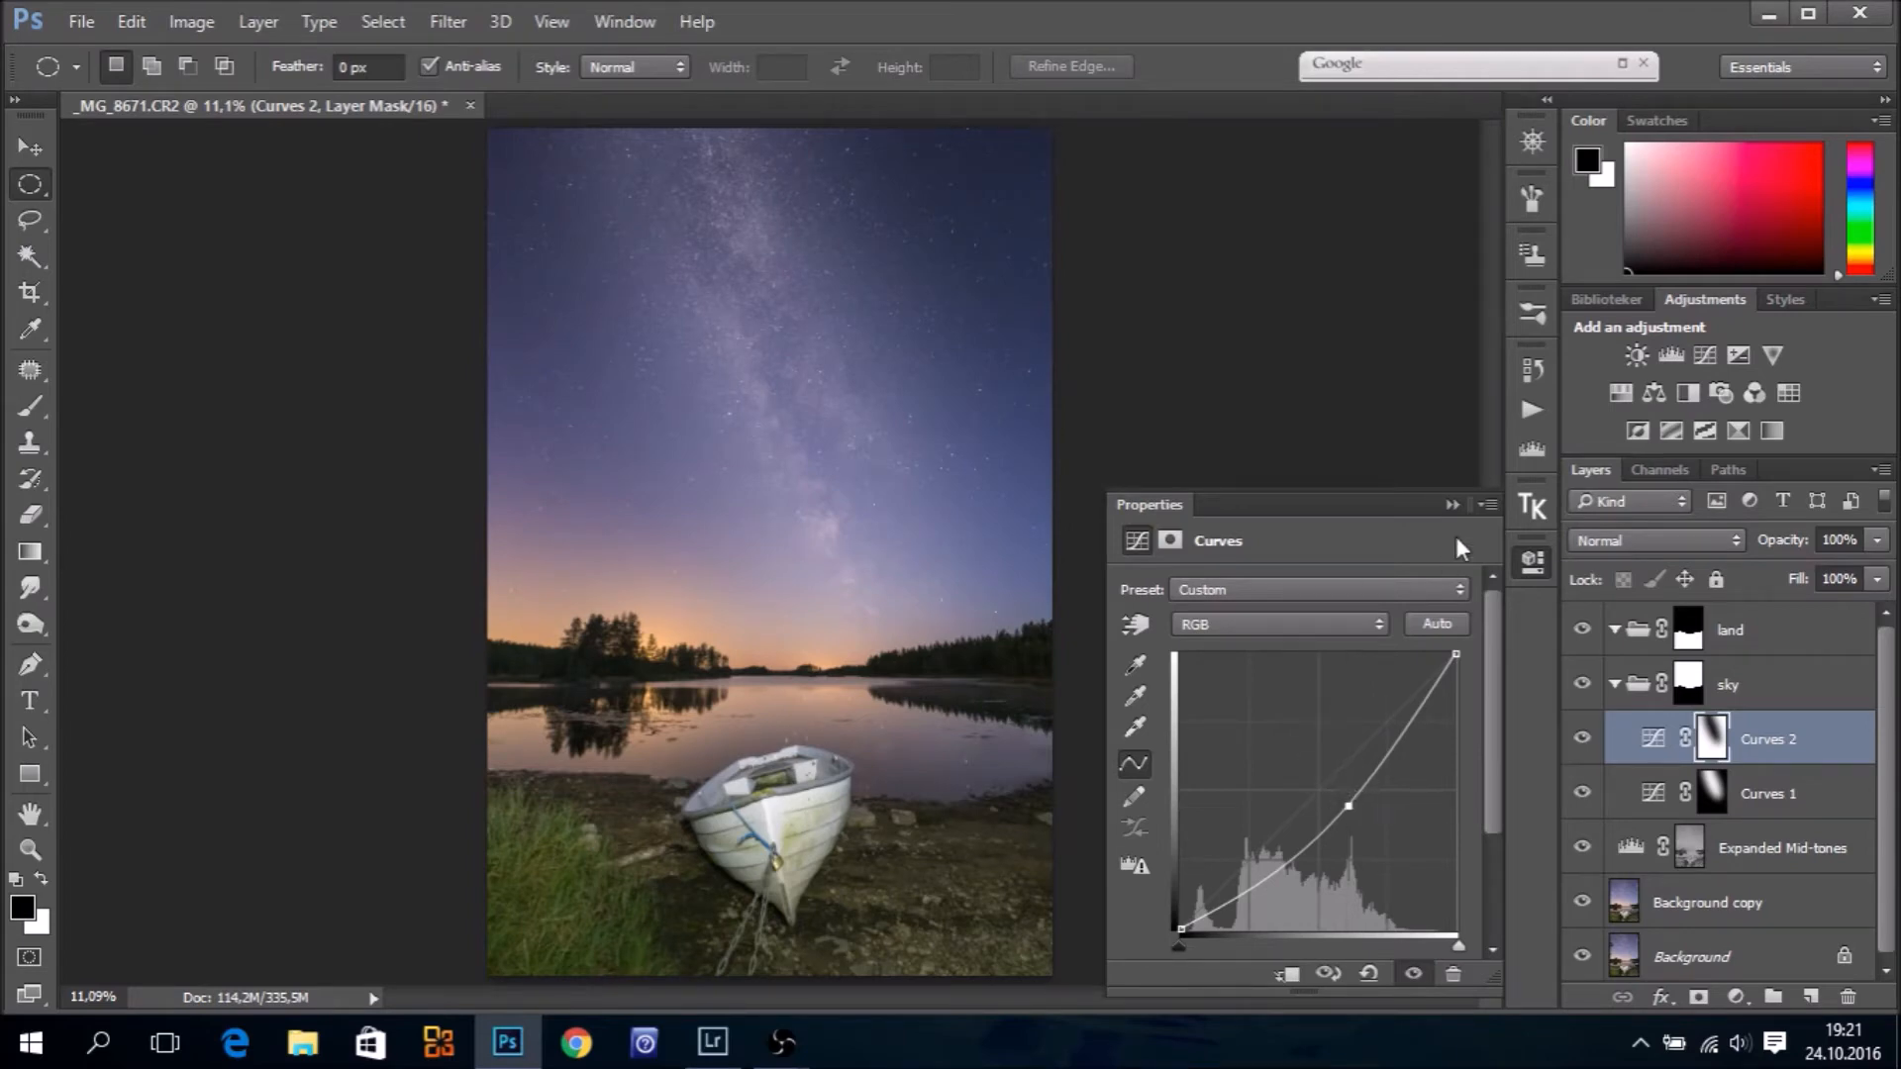
left_click(1447, 505)
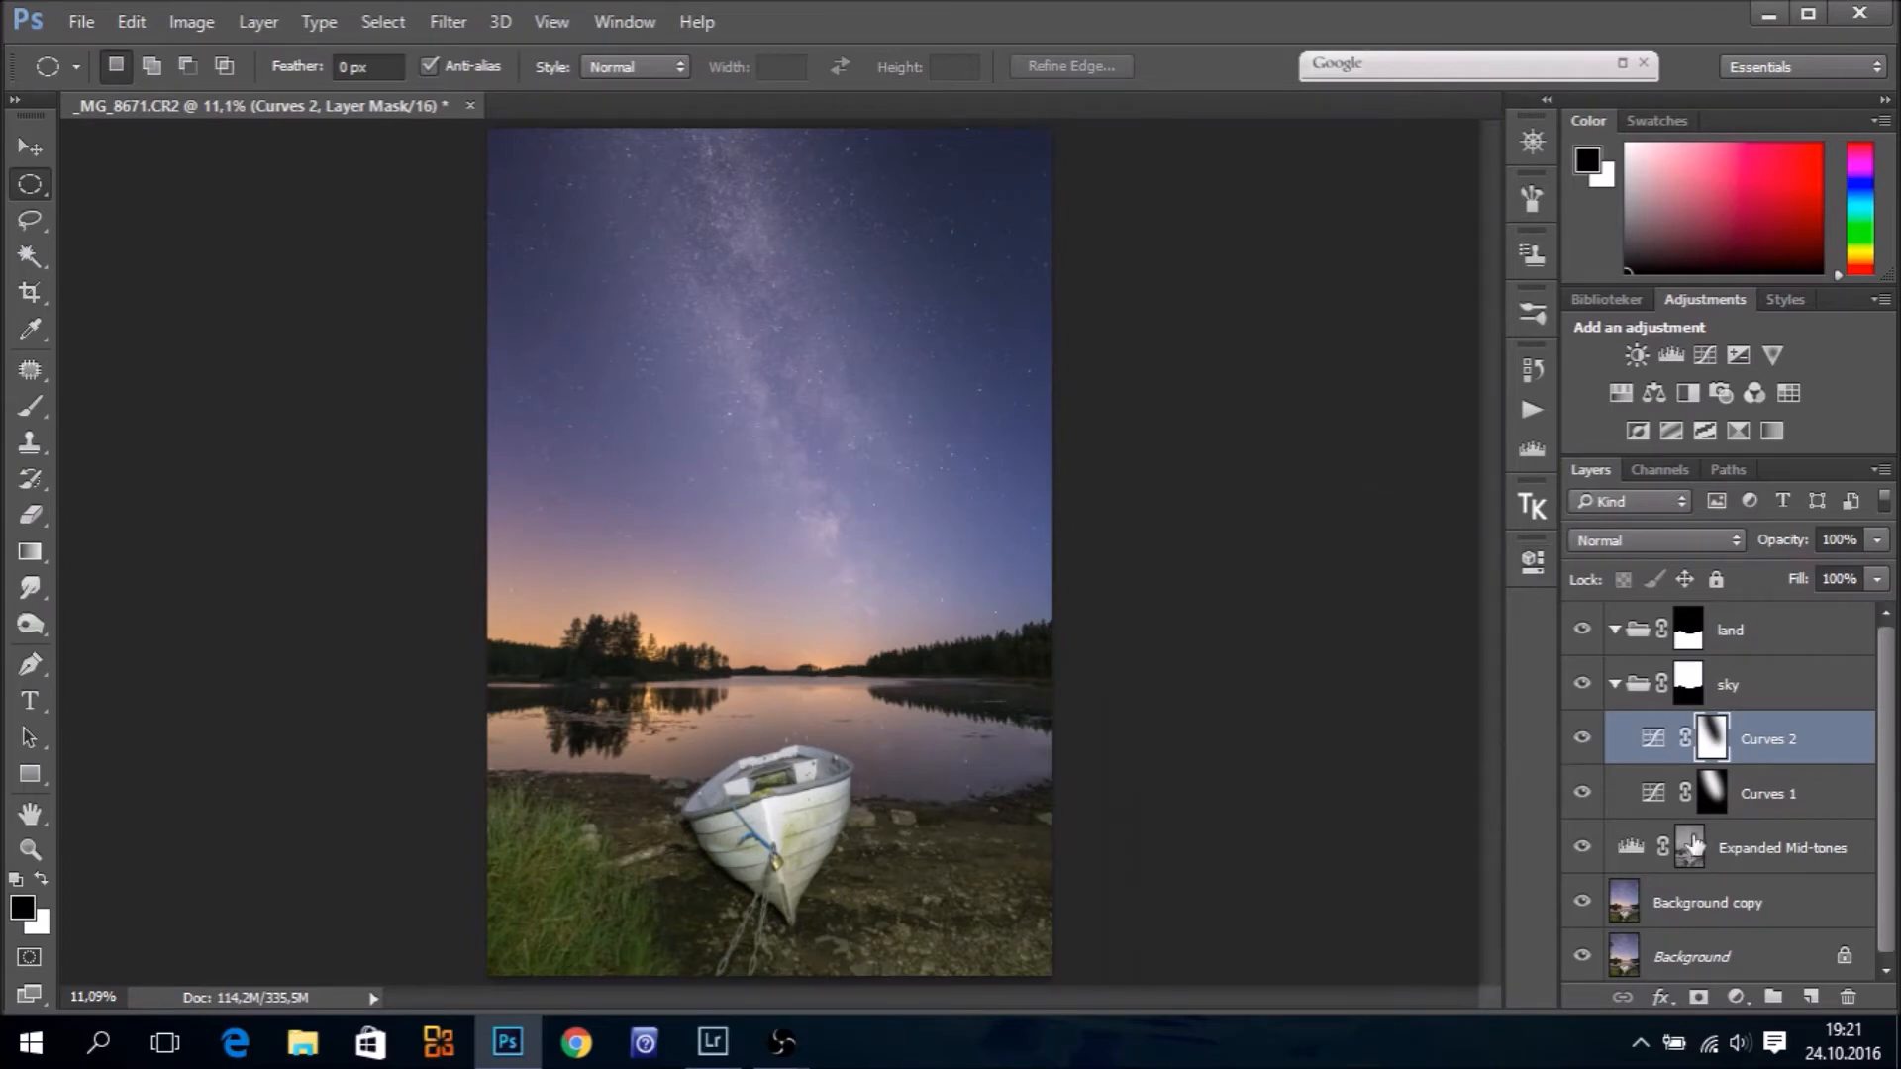
Load the Curves 1 mask as a selection and add a third Curves layer with a gentle S-curve for Milky Way contrast
left_click_drag(1715, 813, 1718, 799)
left_click(1717, 797, "ctrl")
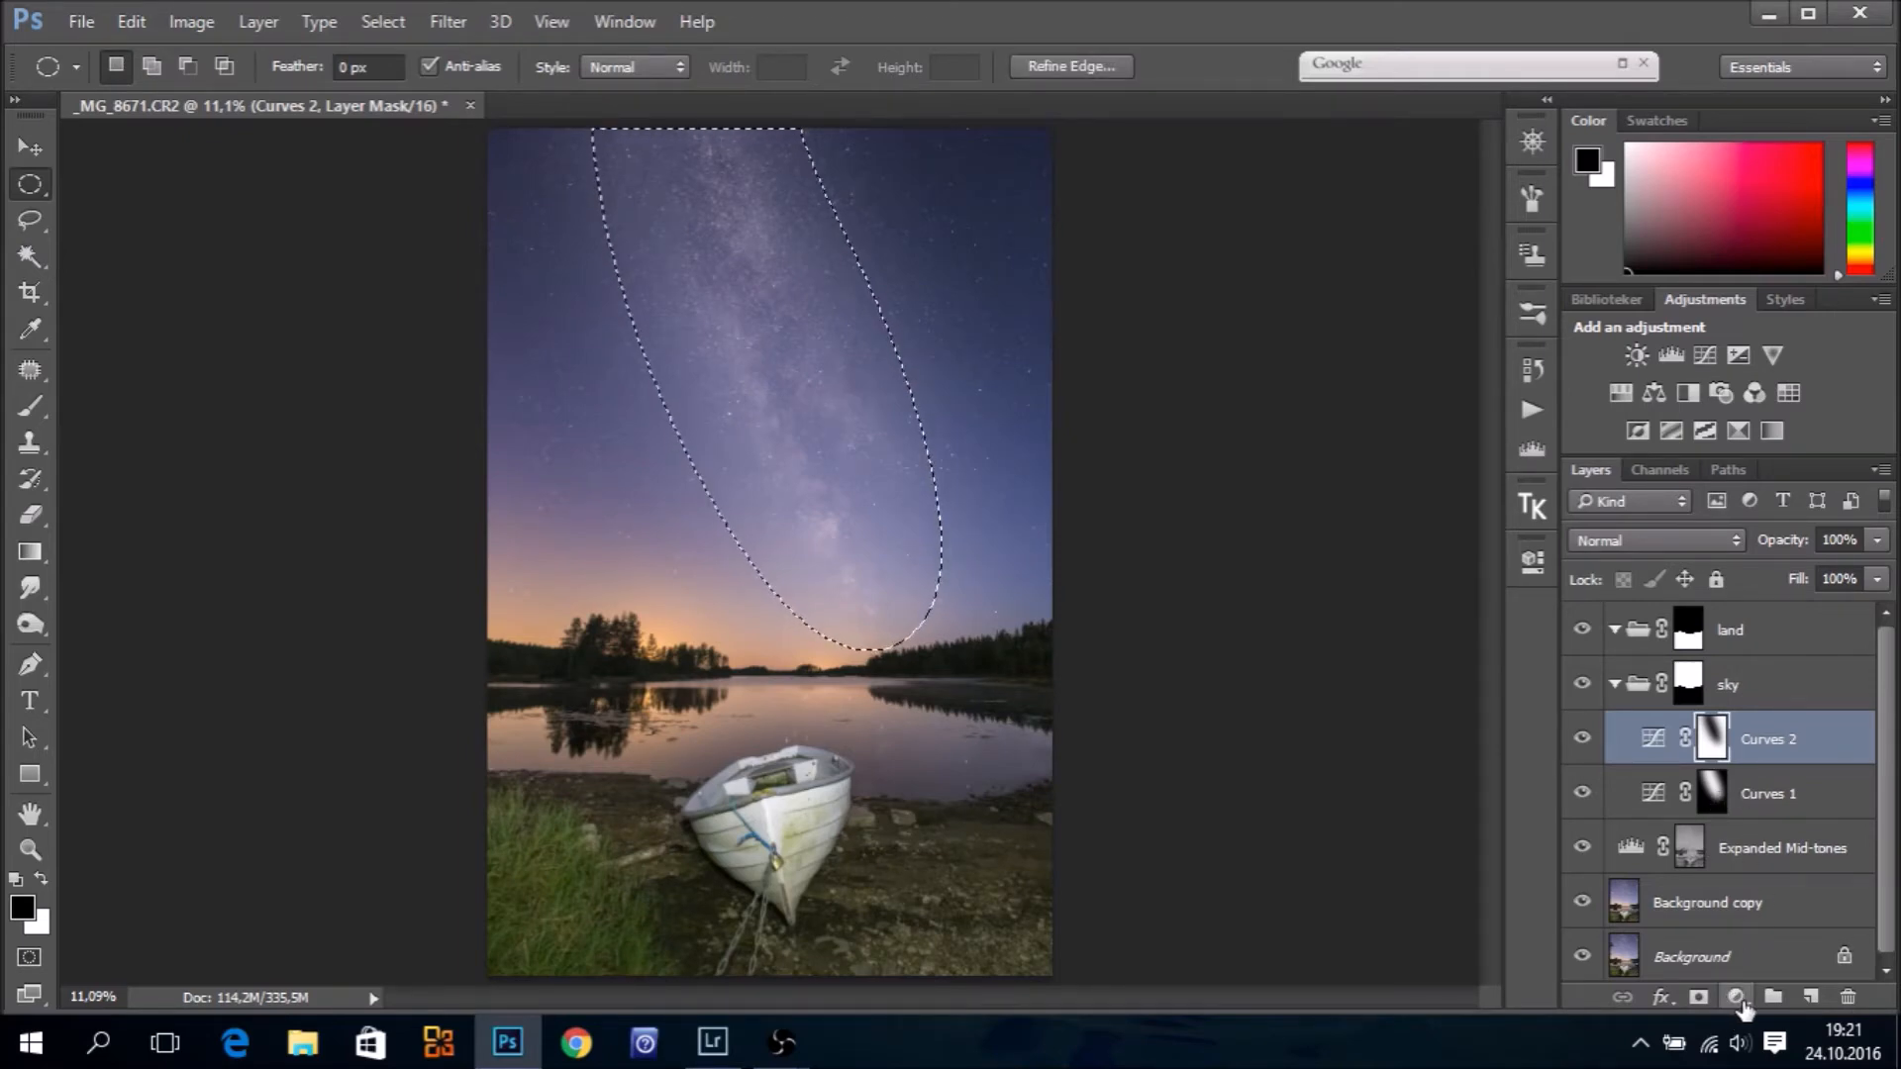
left_click(1737, 996)
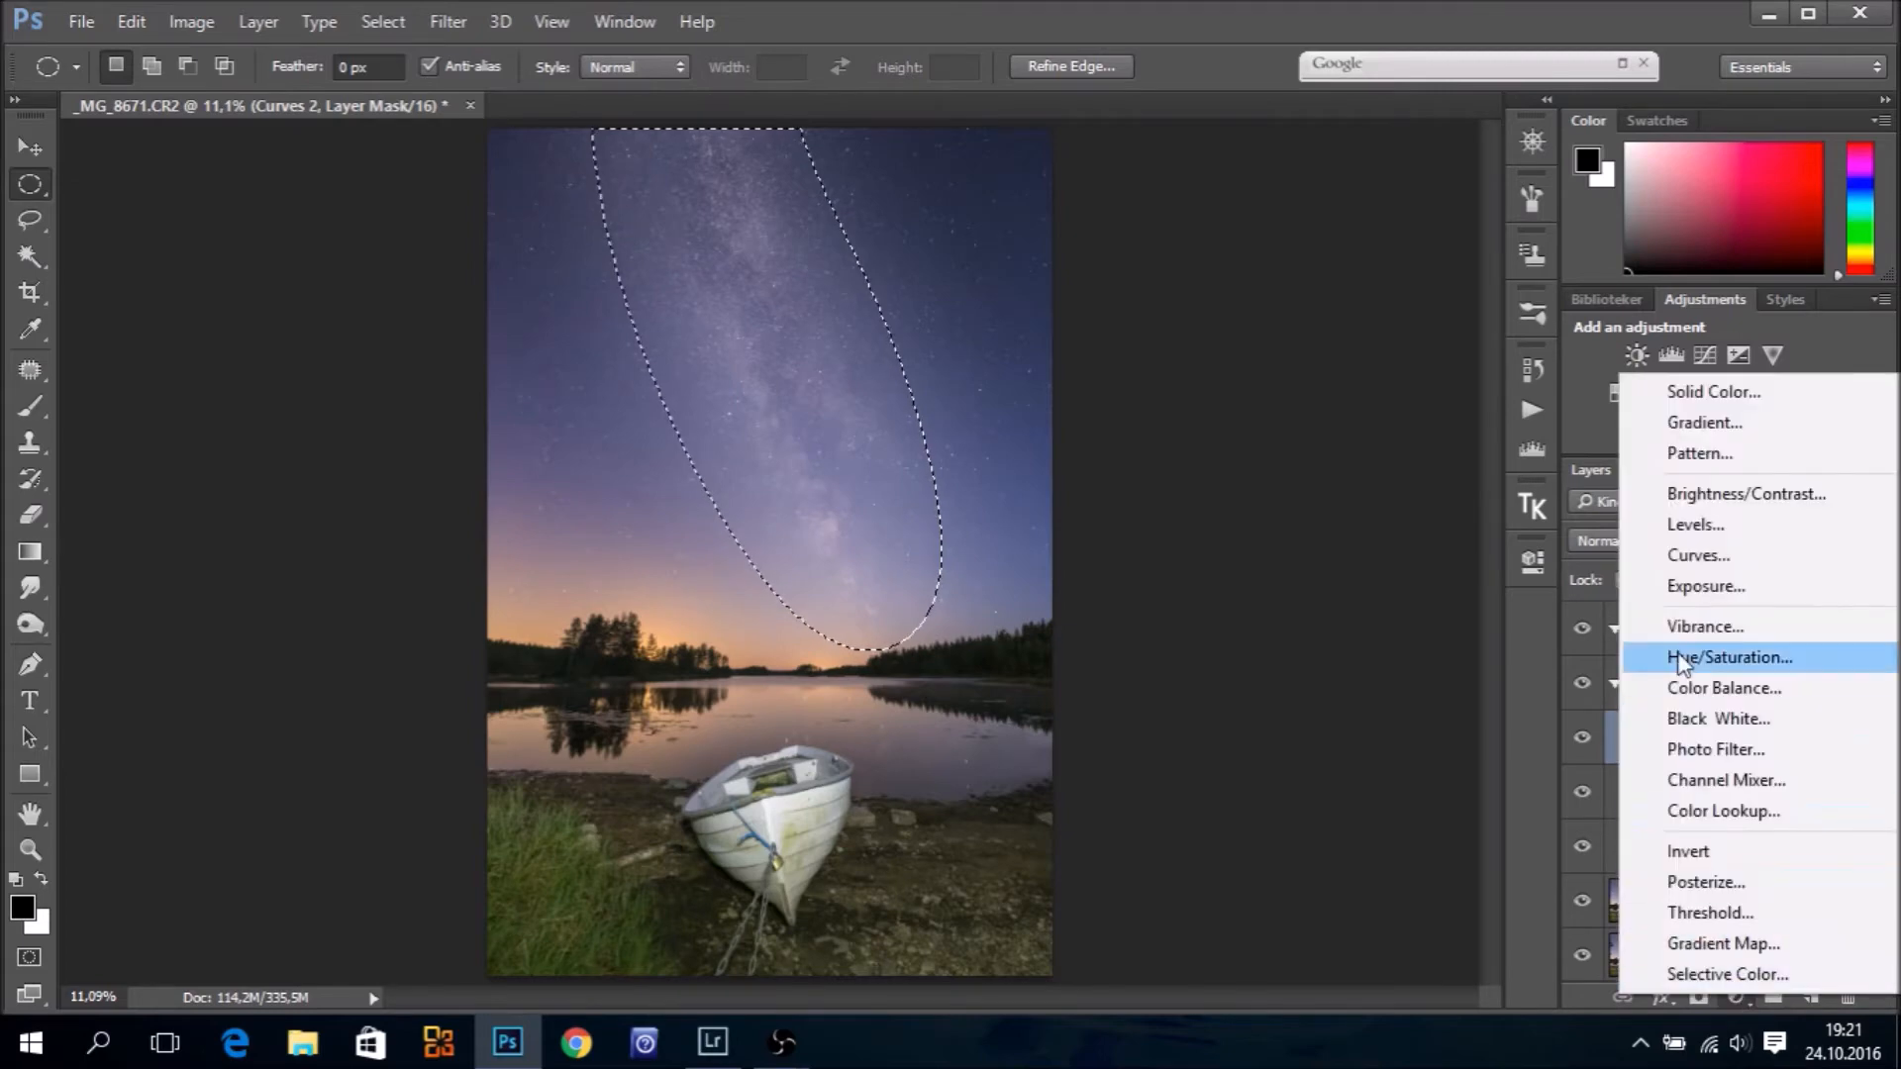
left_click(1718, 562)
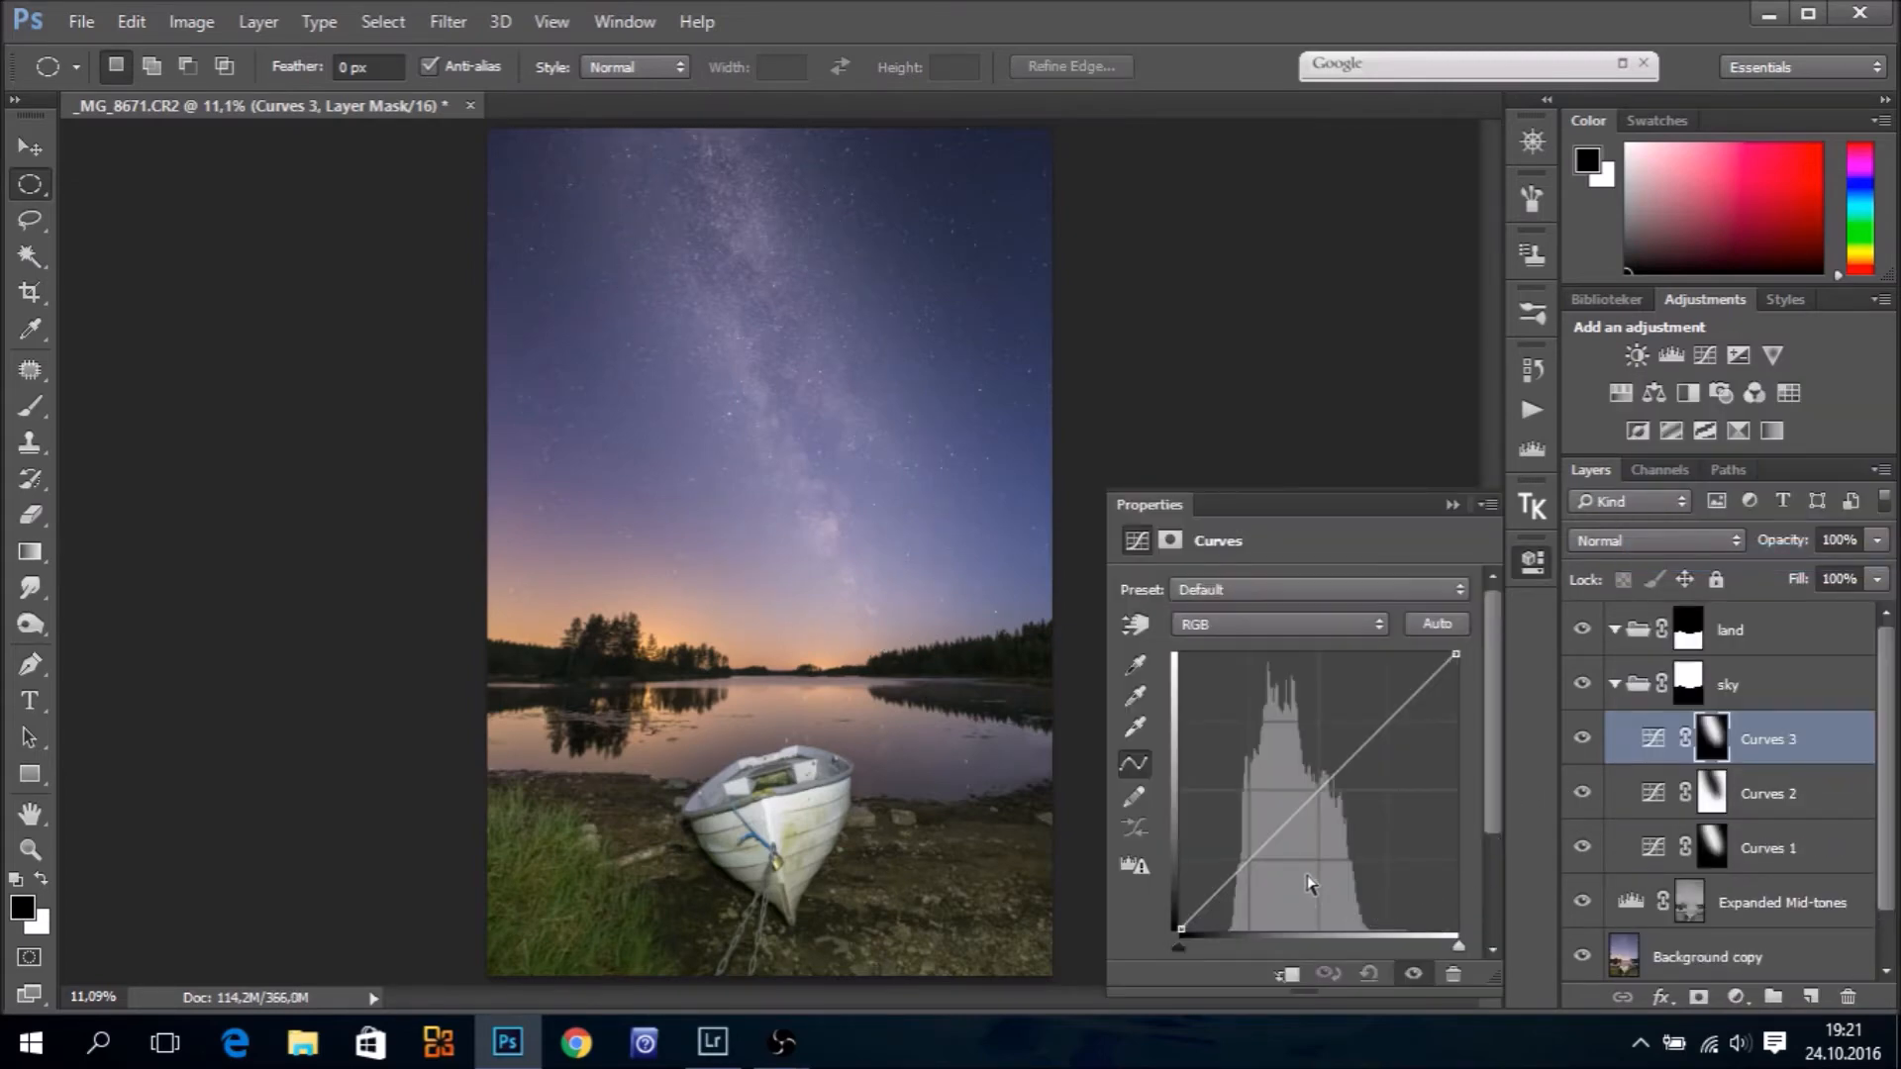
left_click_drag(1245, 861, 1262, 867)
left_click_drag(1380, 742, 1369, 726)
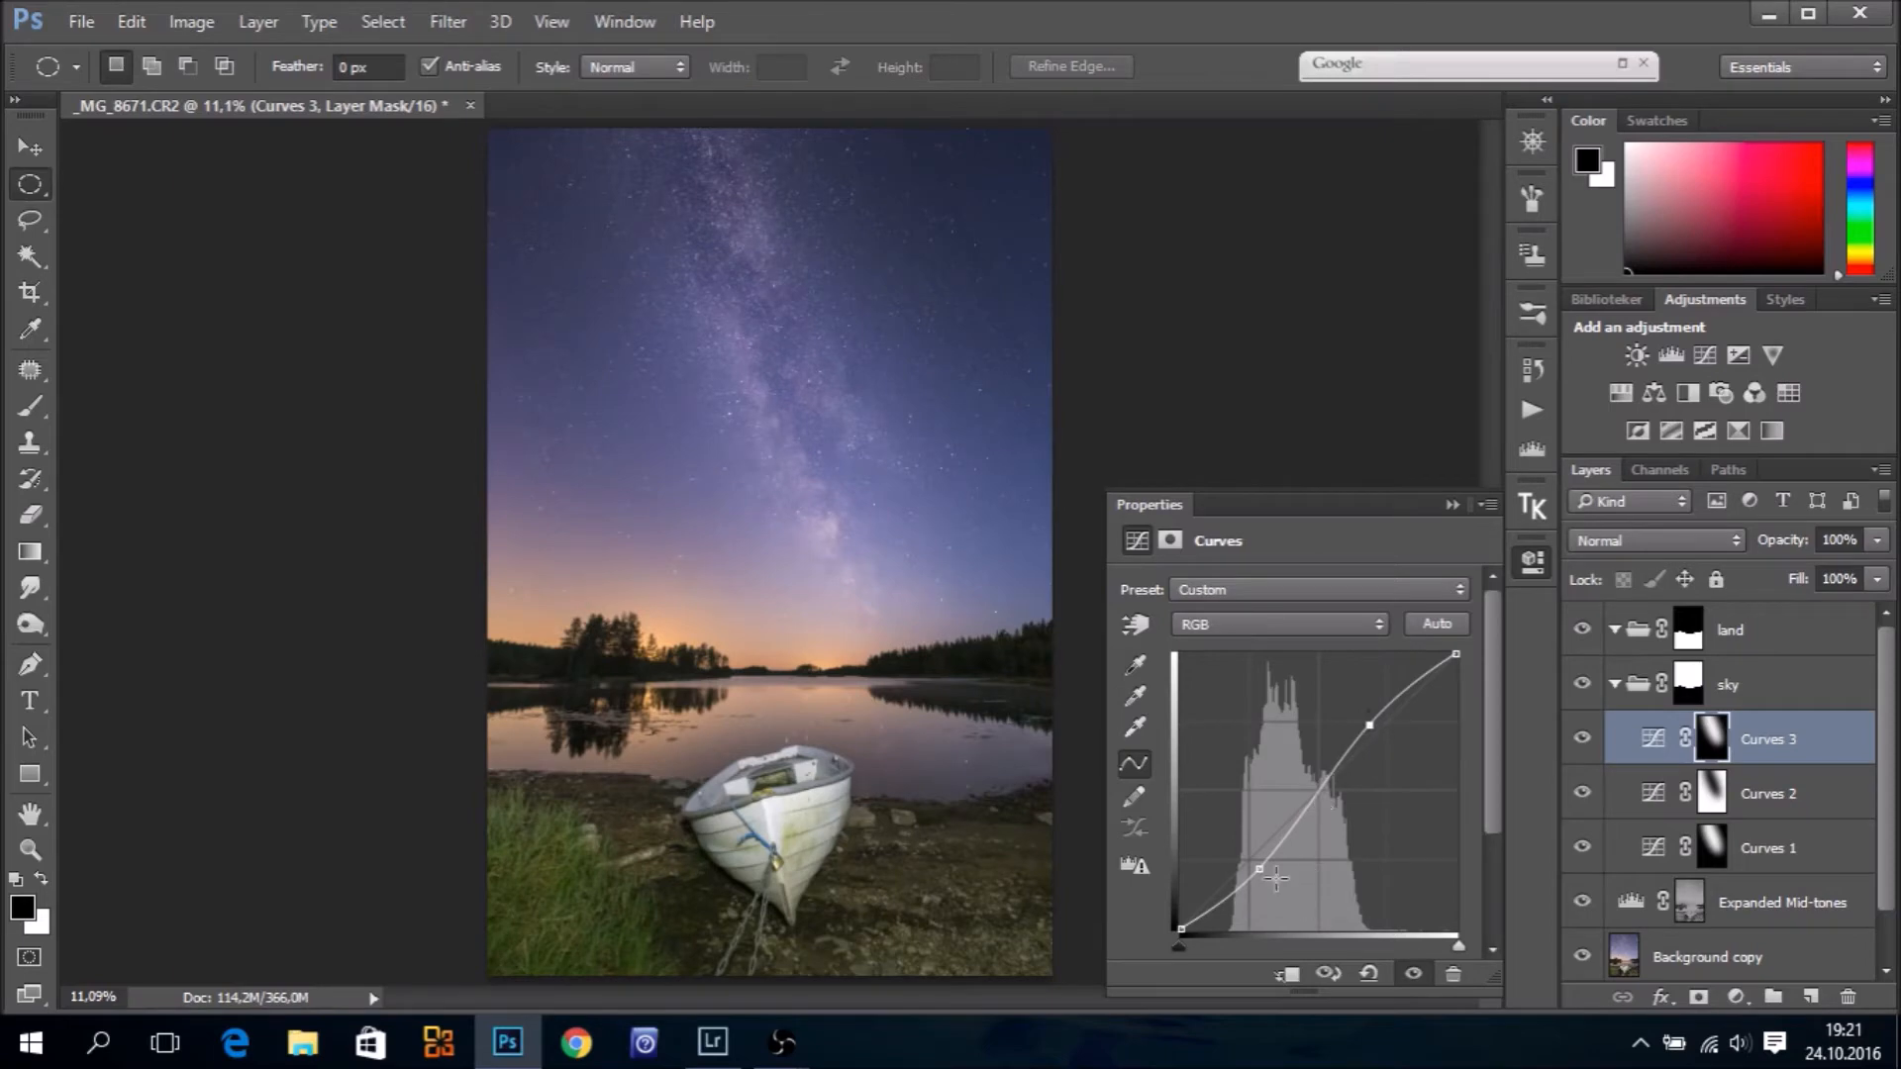
left_click_drag(1254, 864, 1261, 859)
left_click(1453, 504)
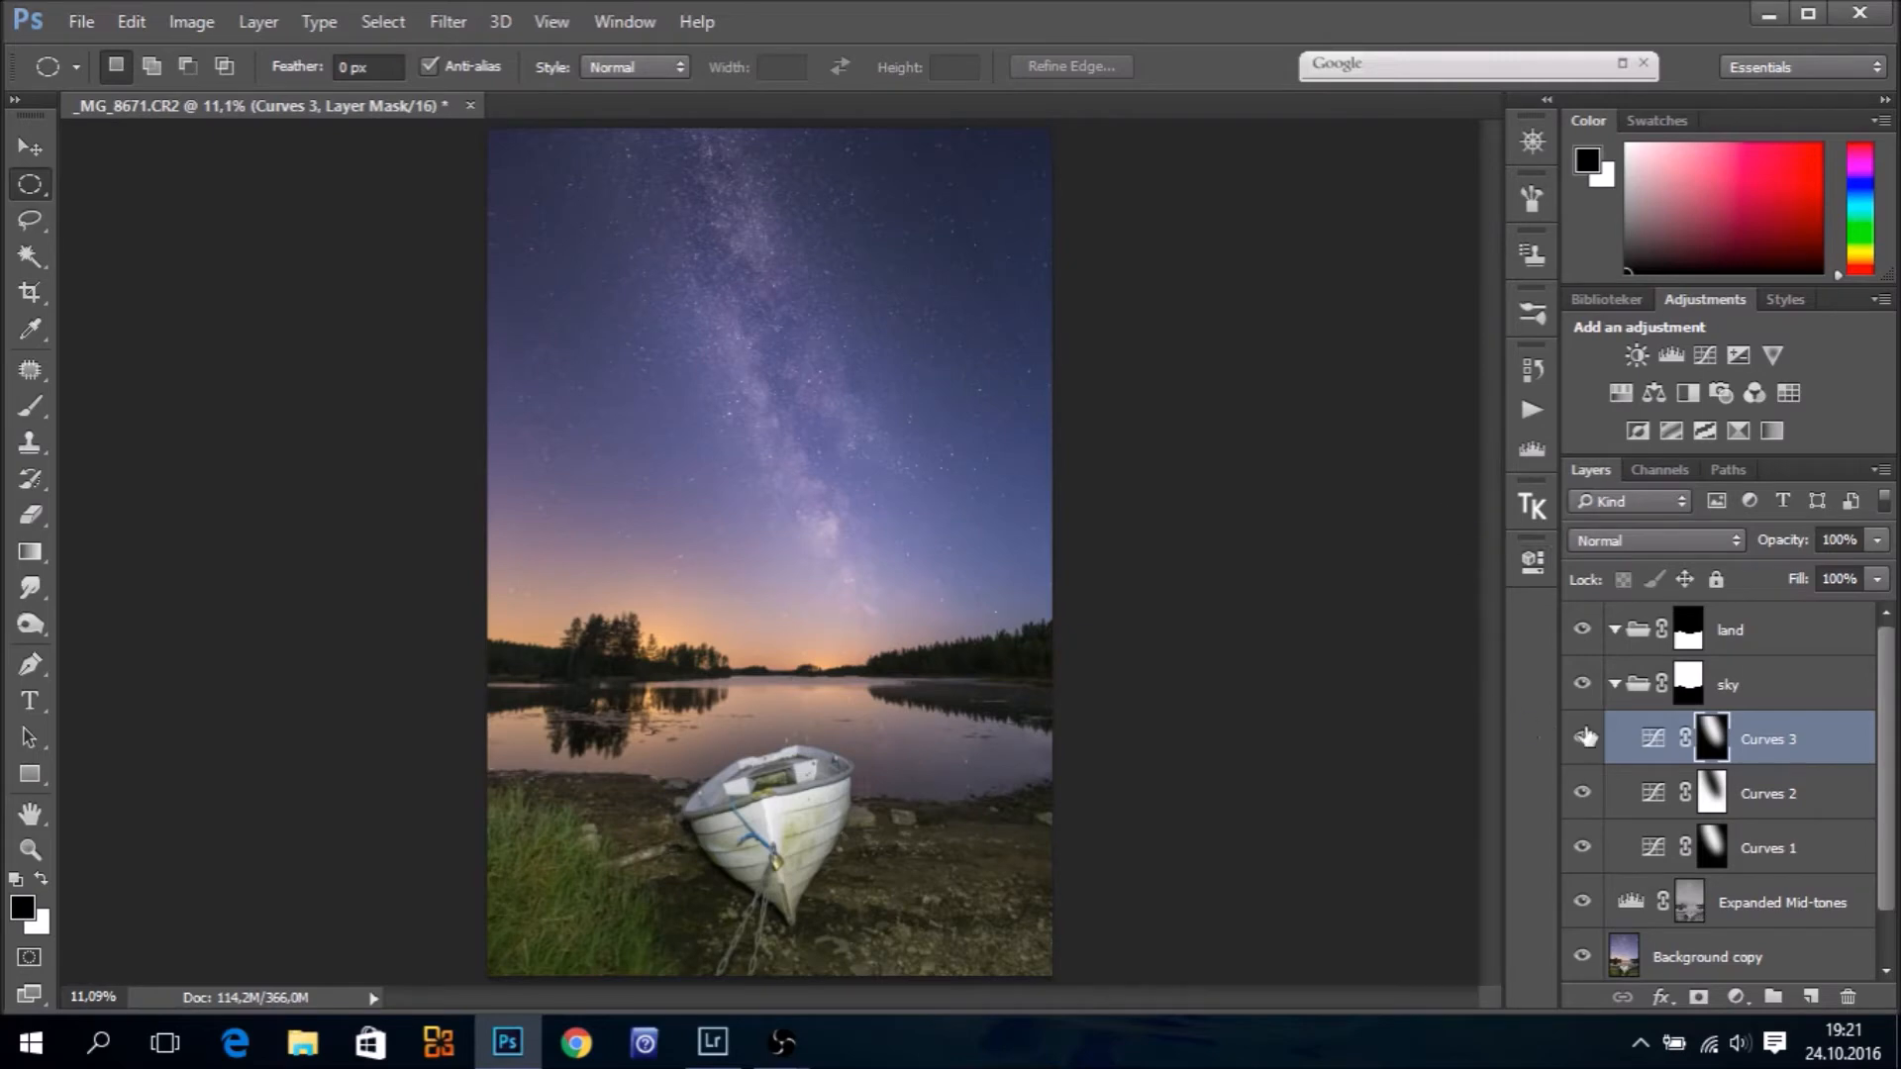
Compare the photo with and without the sky group's adjustments, leaving the group visible and expanded
left_click(1615, 684)
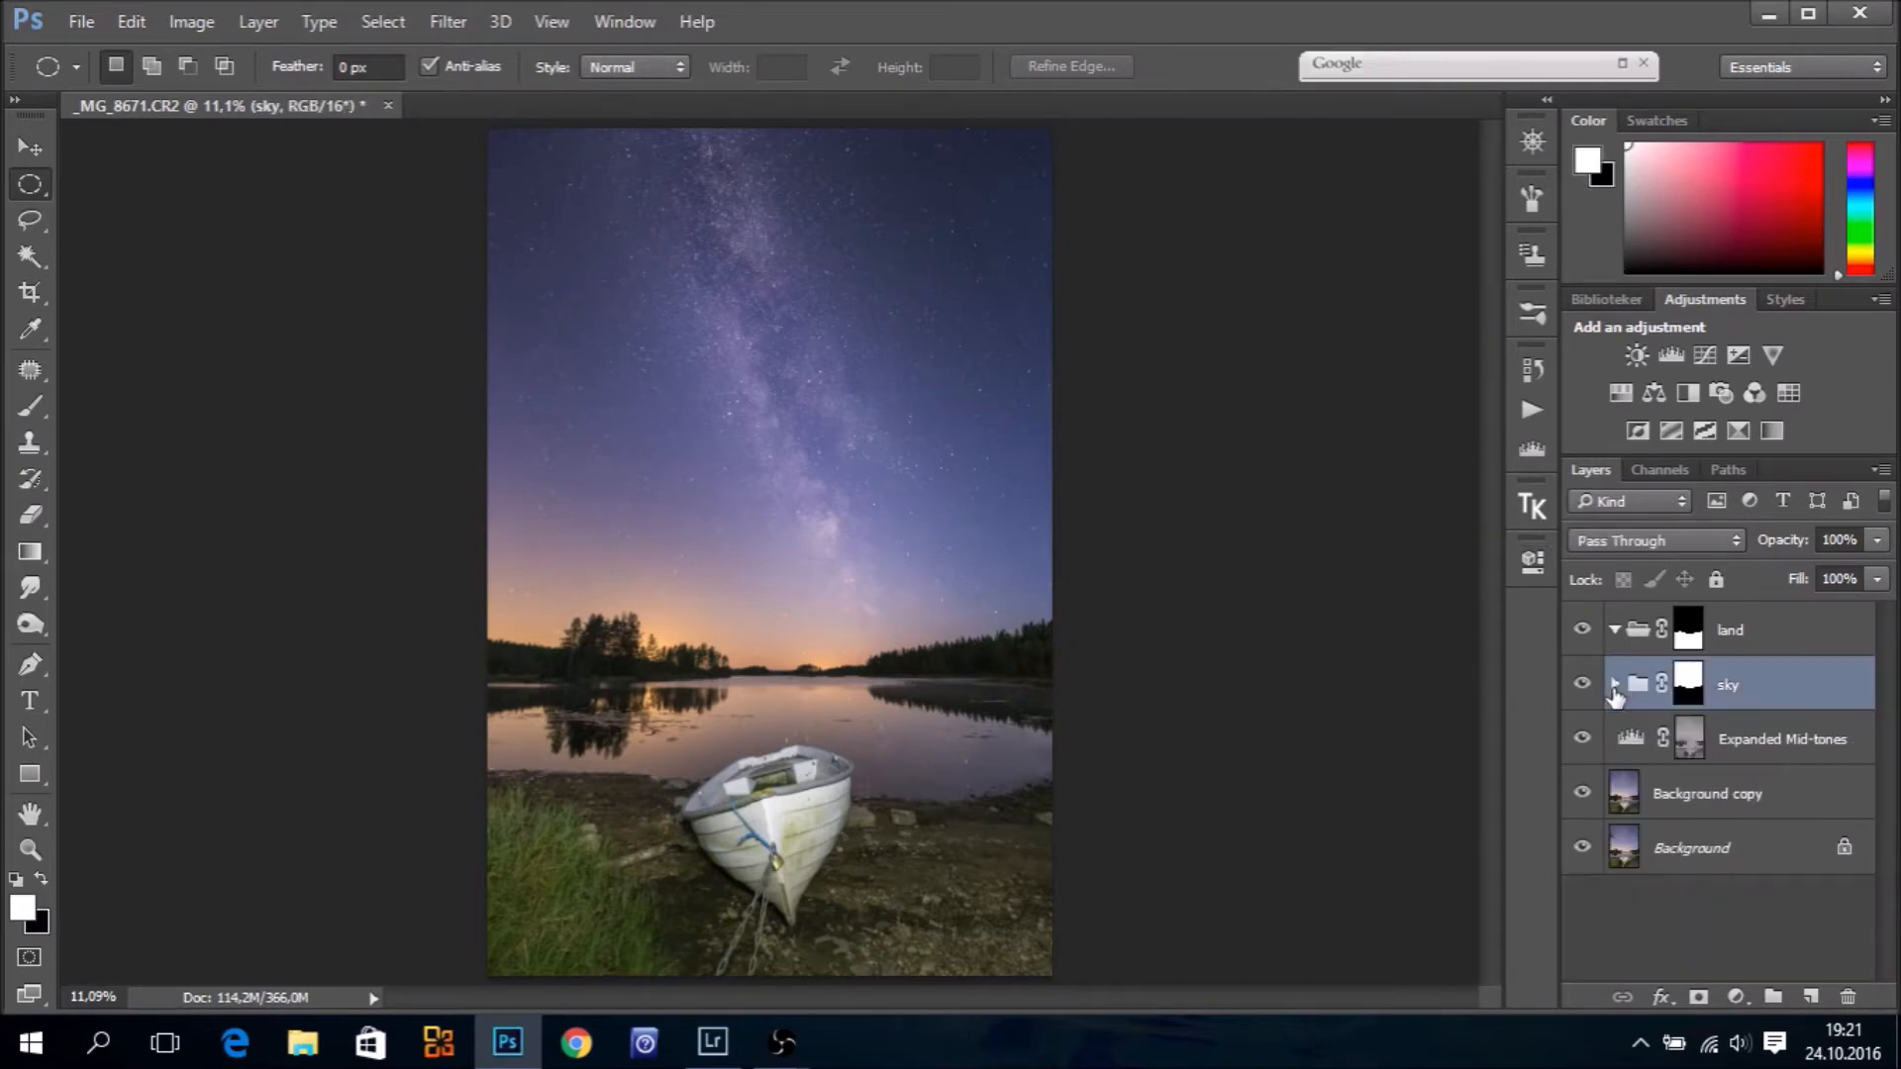
left_click(1582, 684)
left_click(1582, 685)
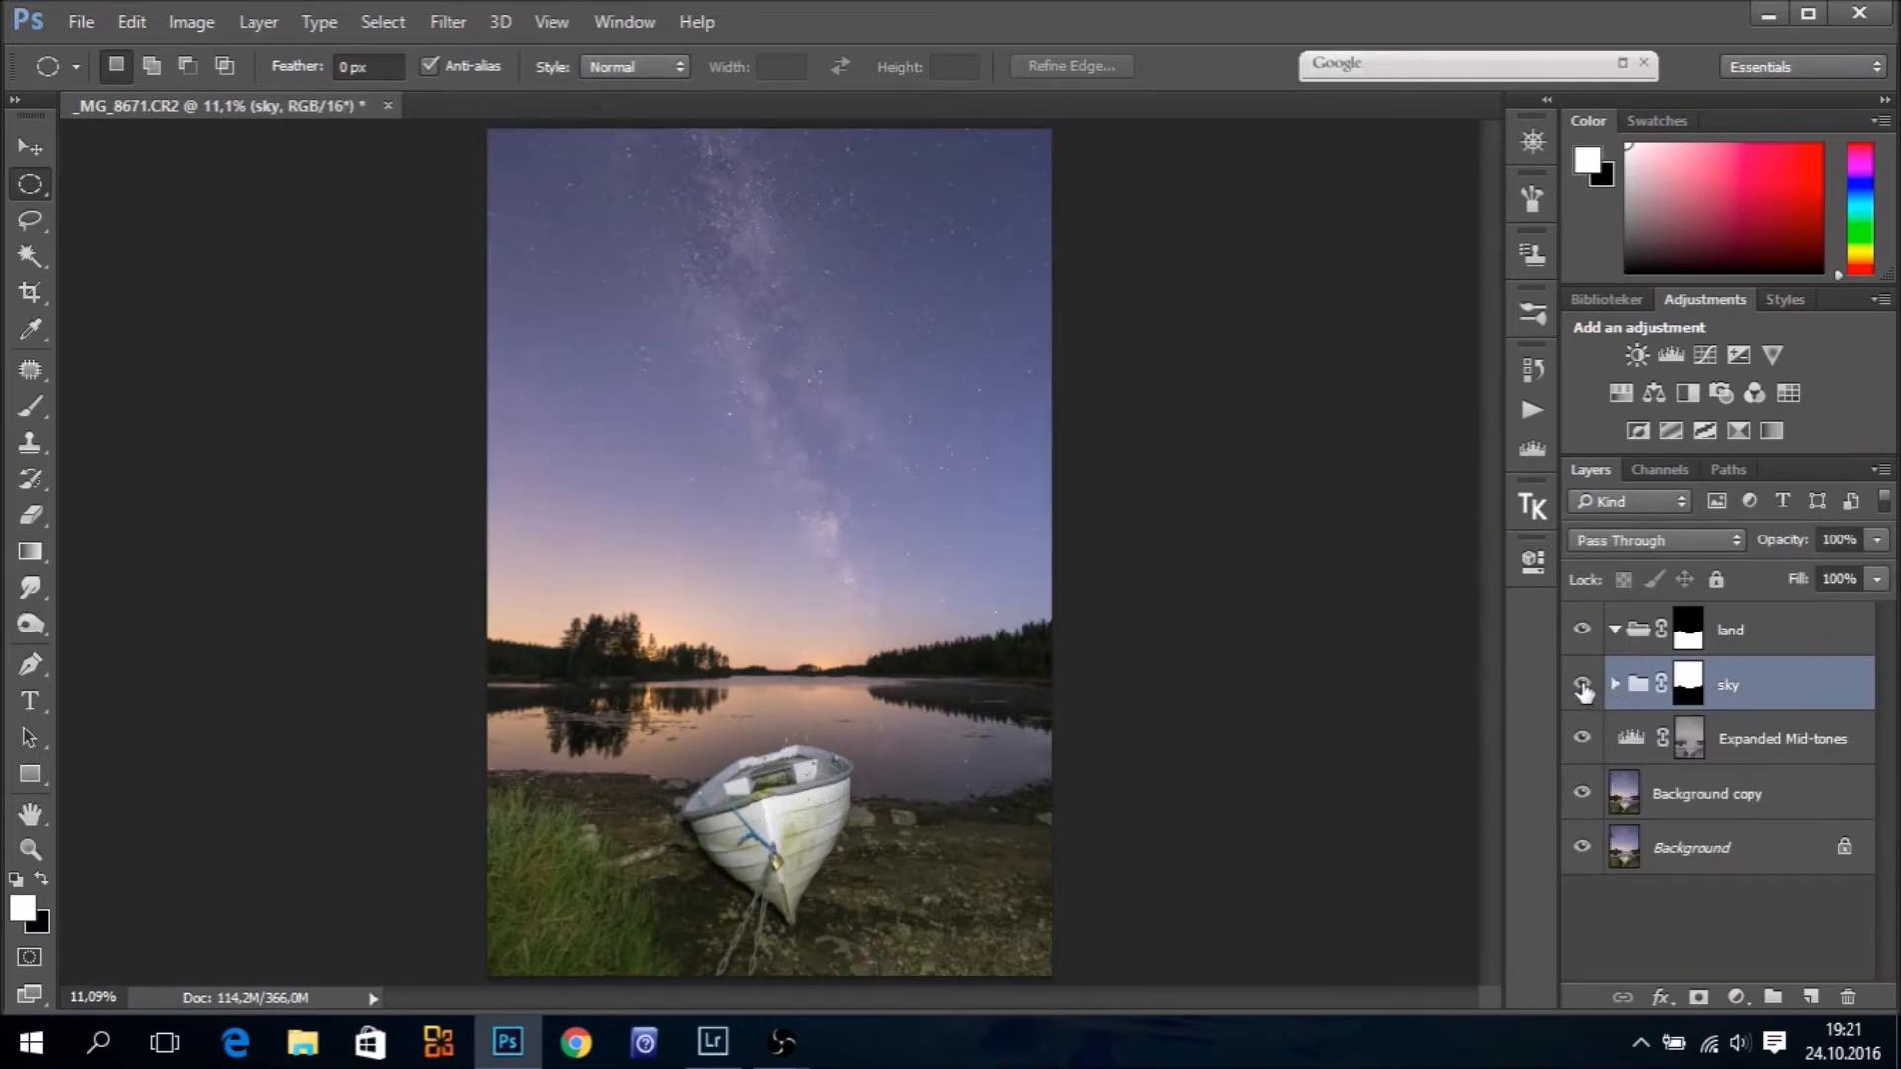
left_click(1582, 684)
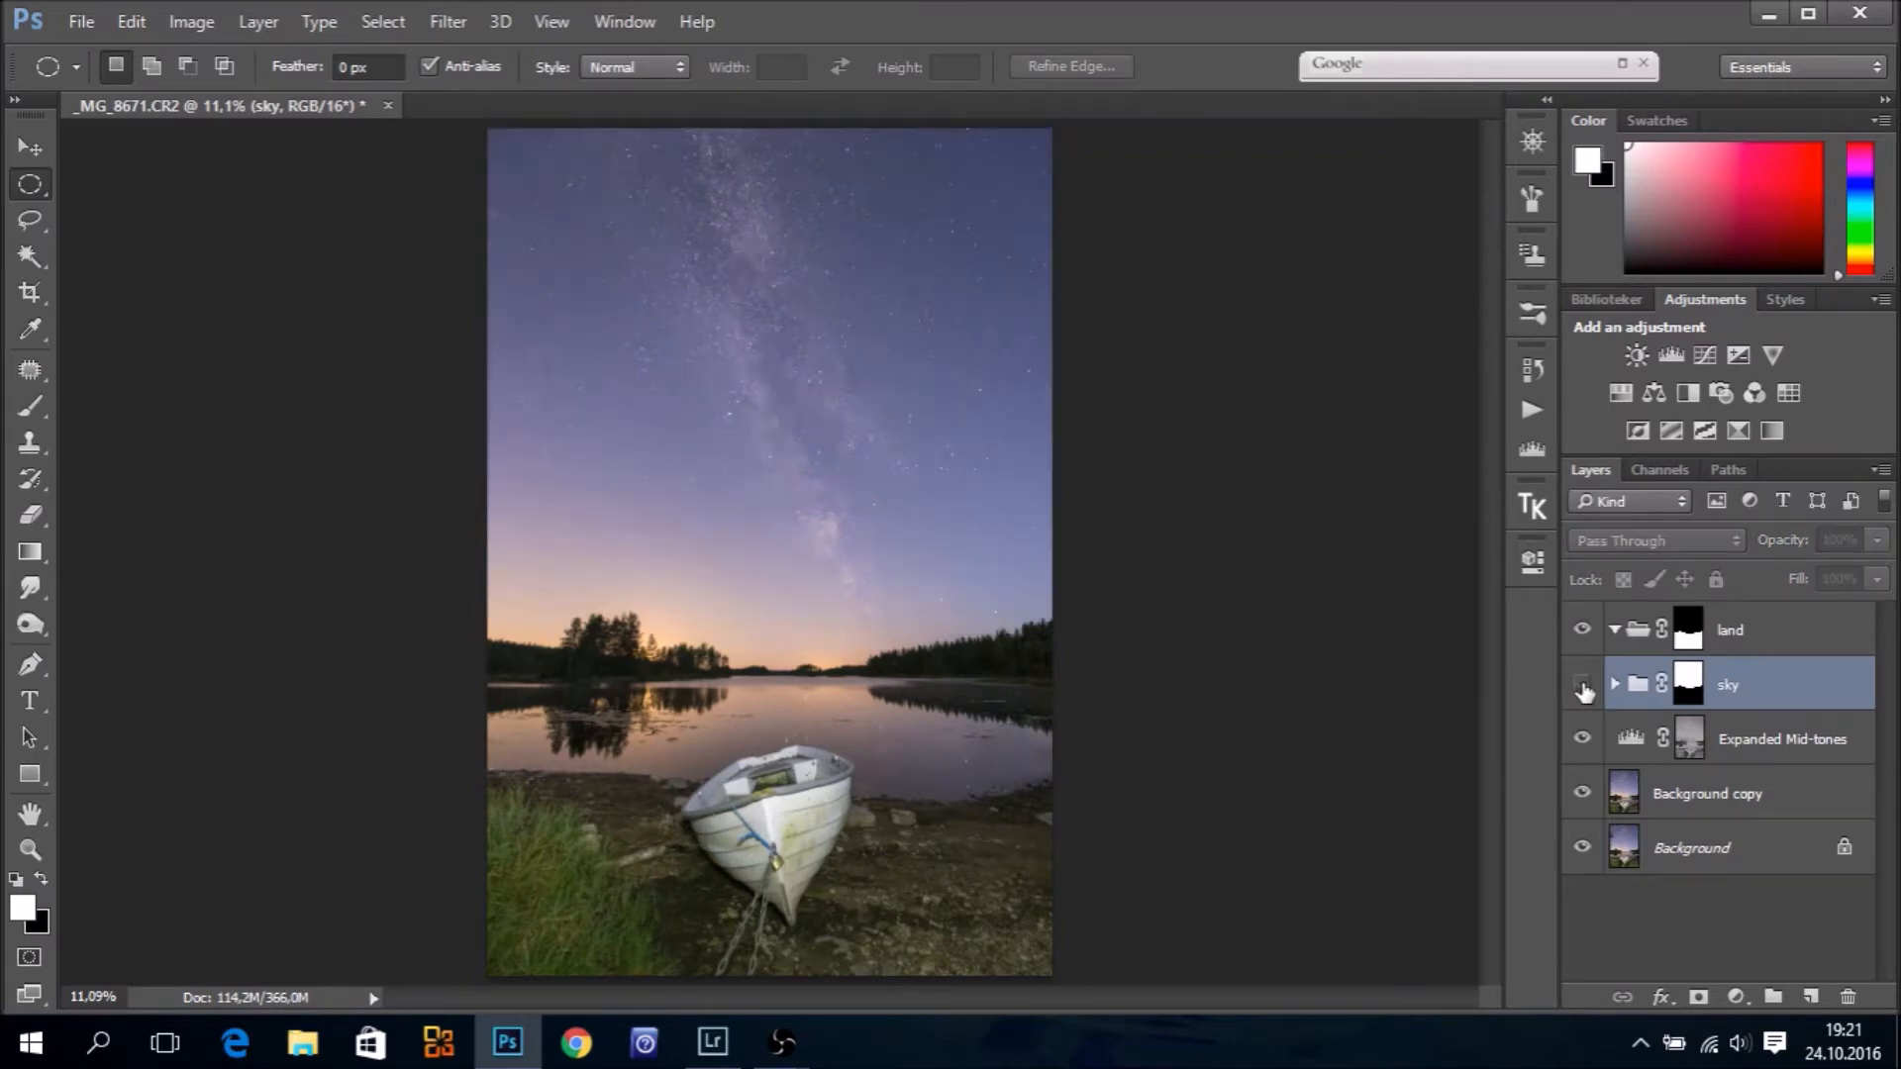
left_click(1581, 684)
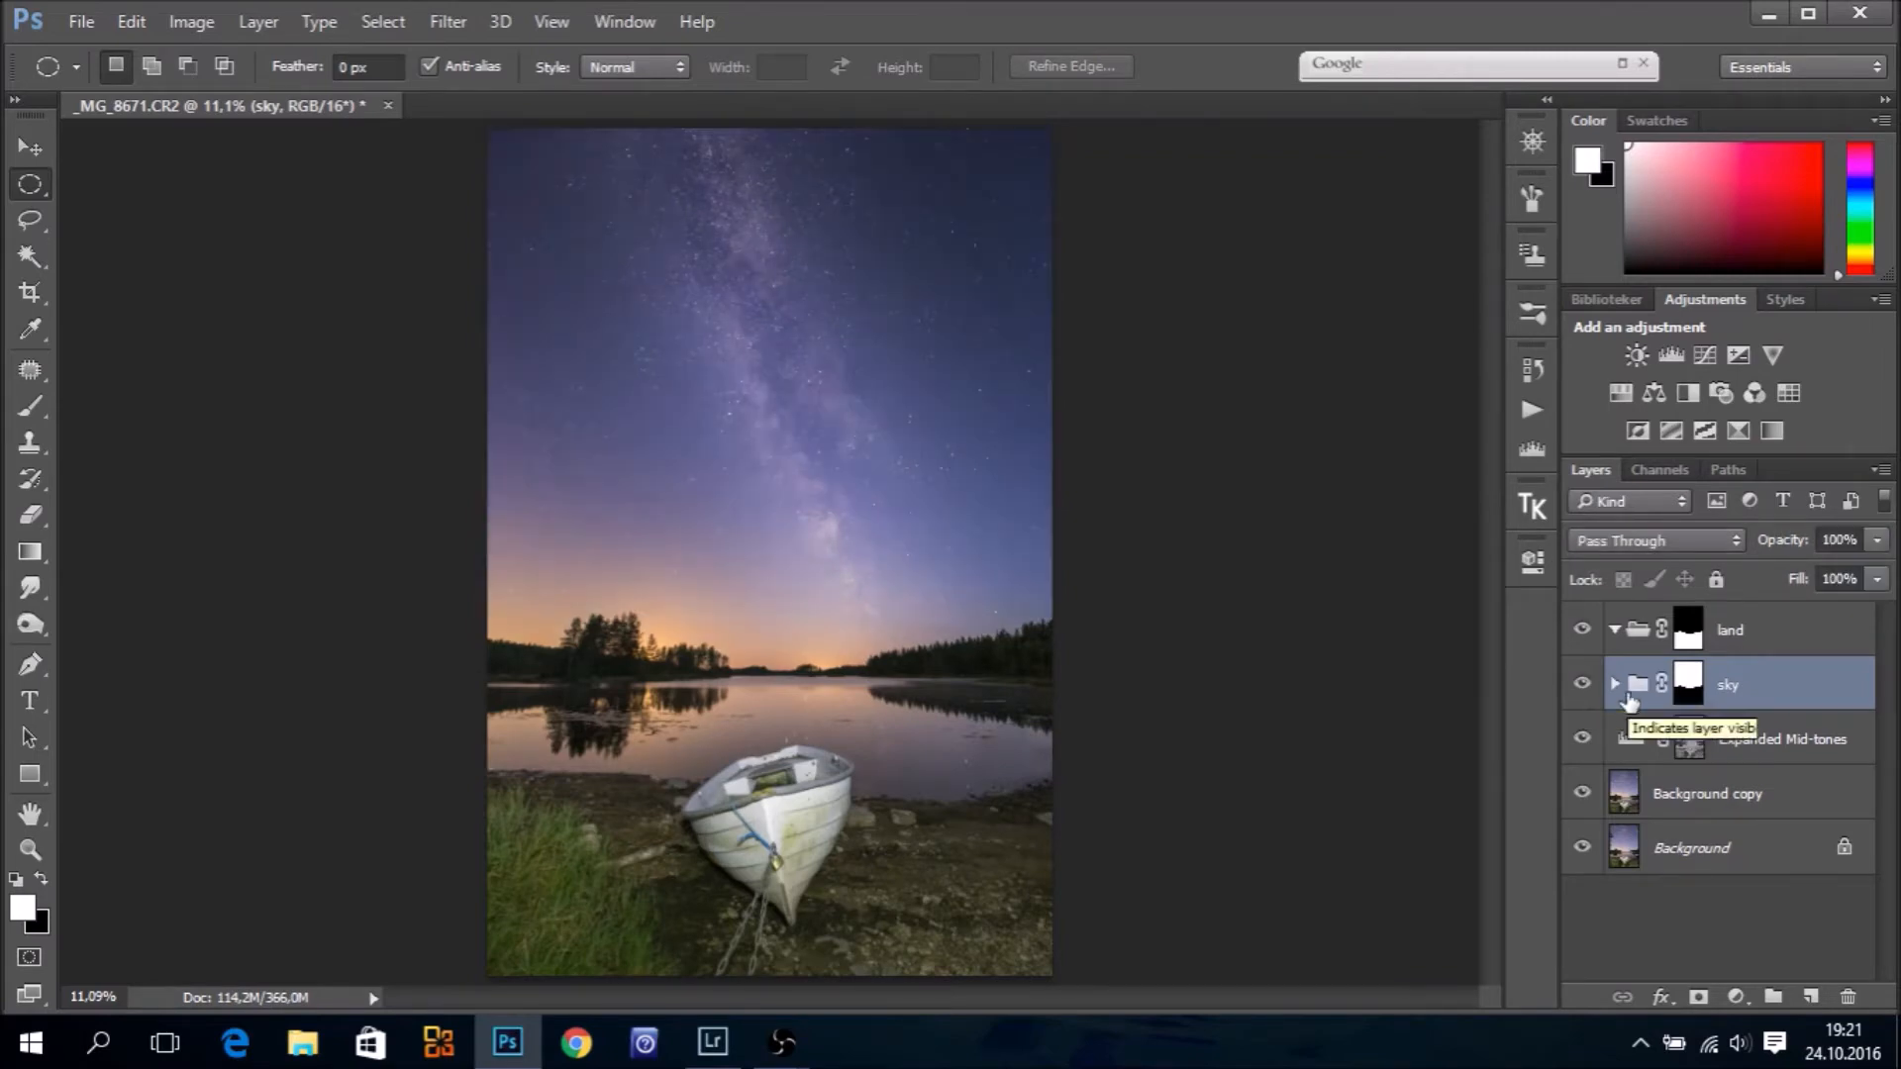
left_click(1614, 684)
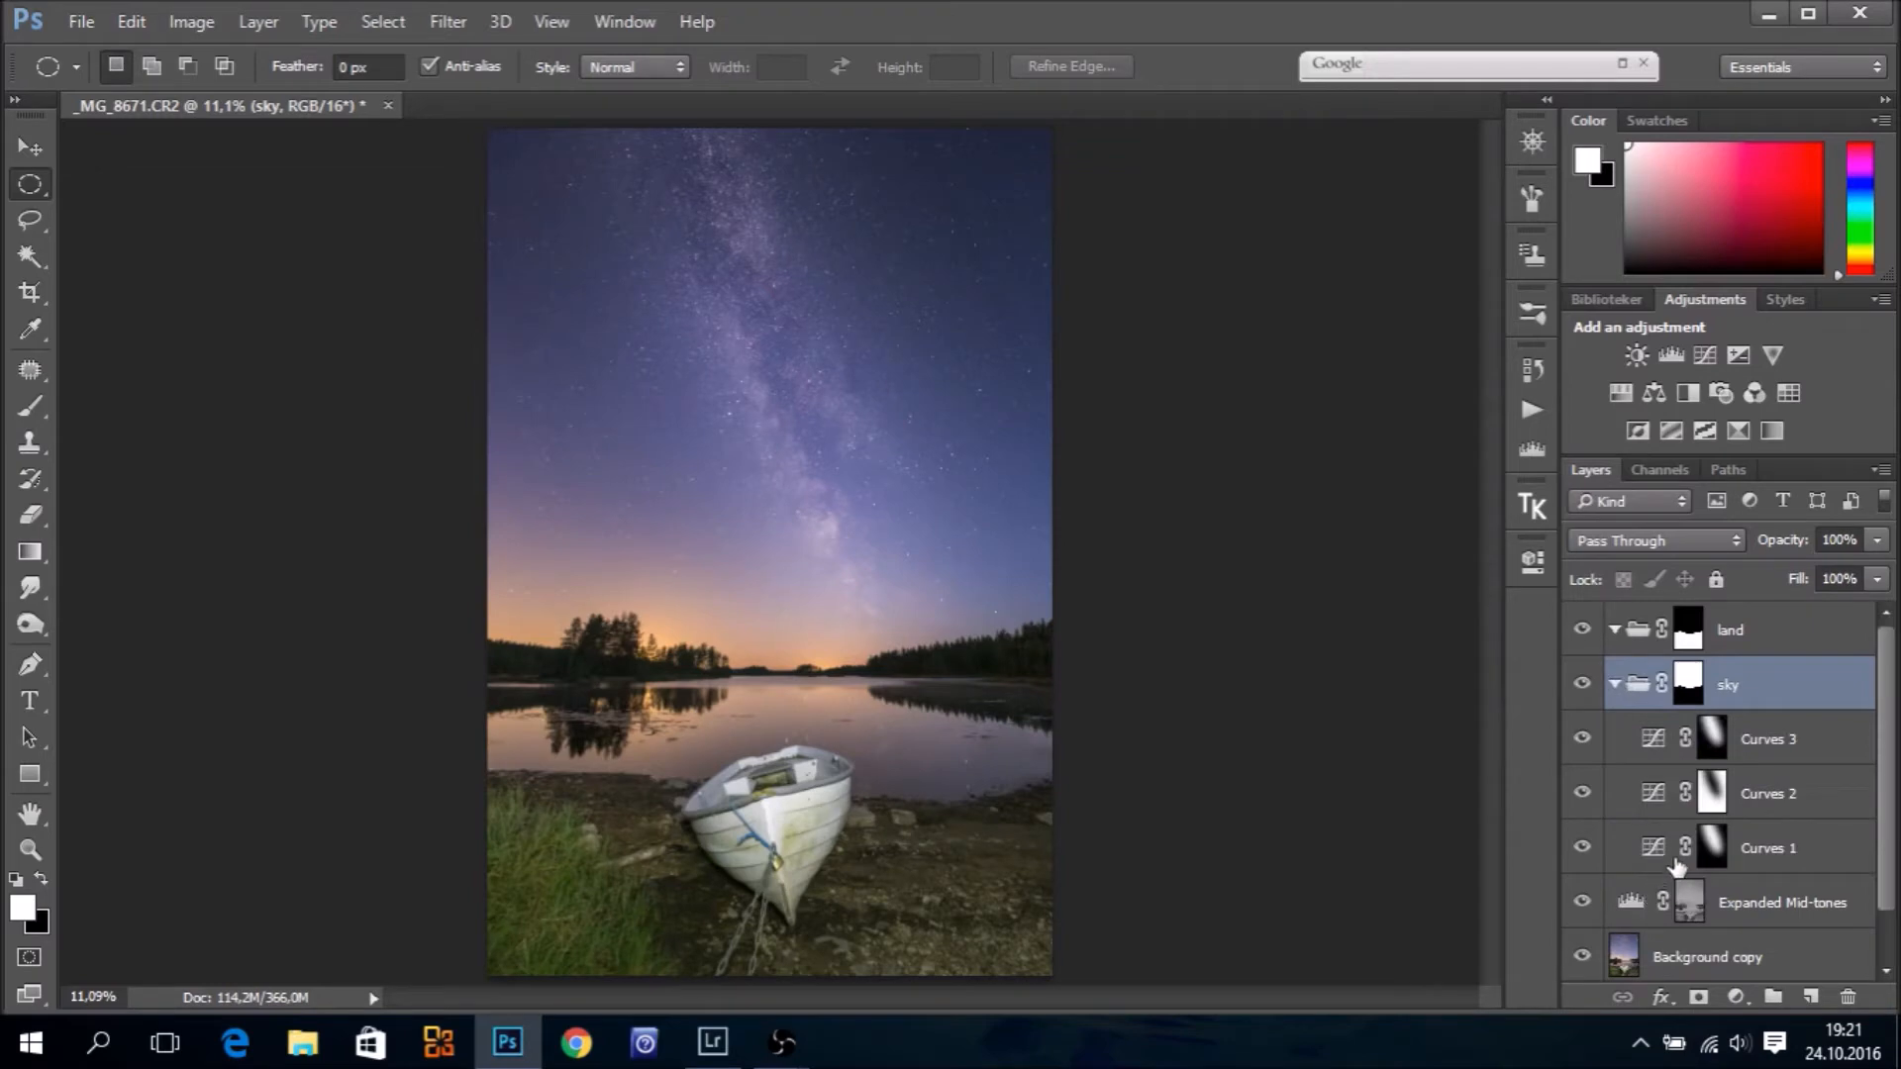
Raise the mid-tones of the Curves 1 layer slightly more to brighten the Milky Way
double_click(1653, 848)
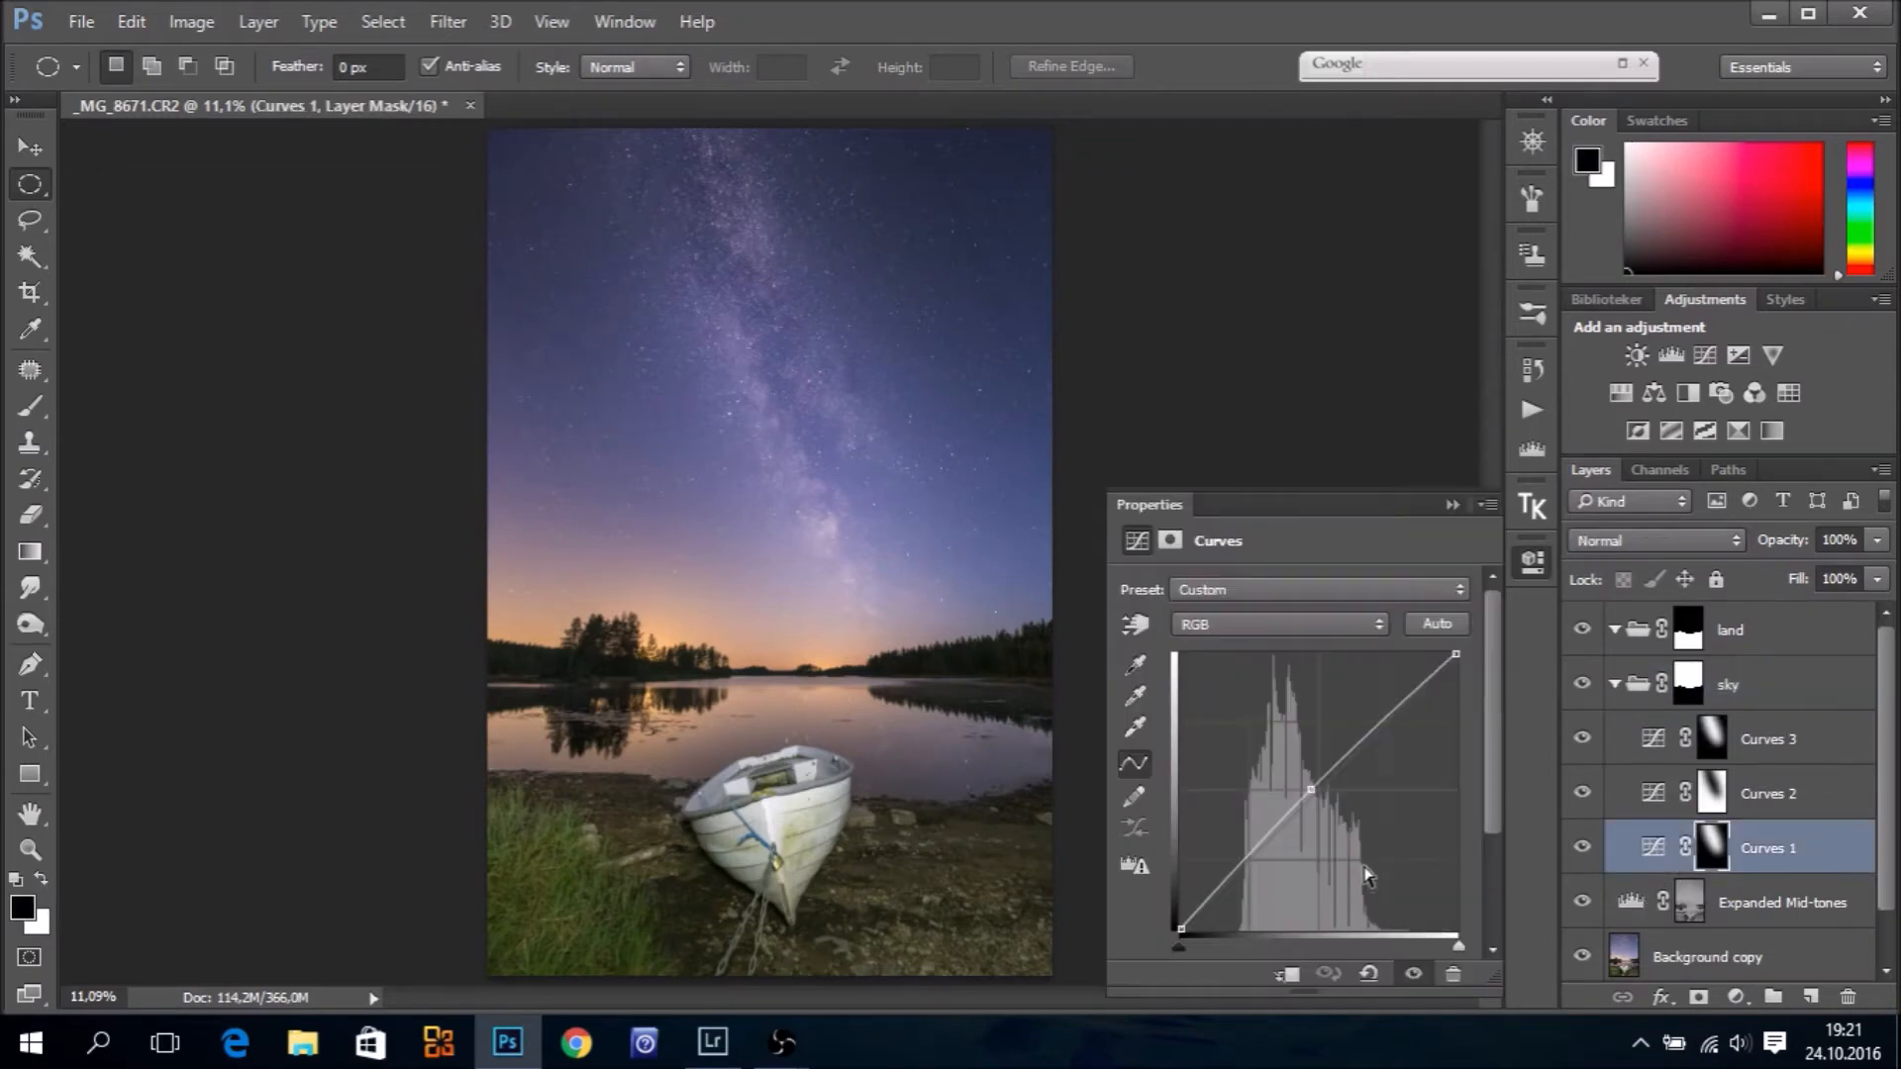
left_click(1311, 790)
left_click_drag(1311, 790, 1306, 785)
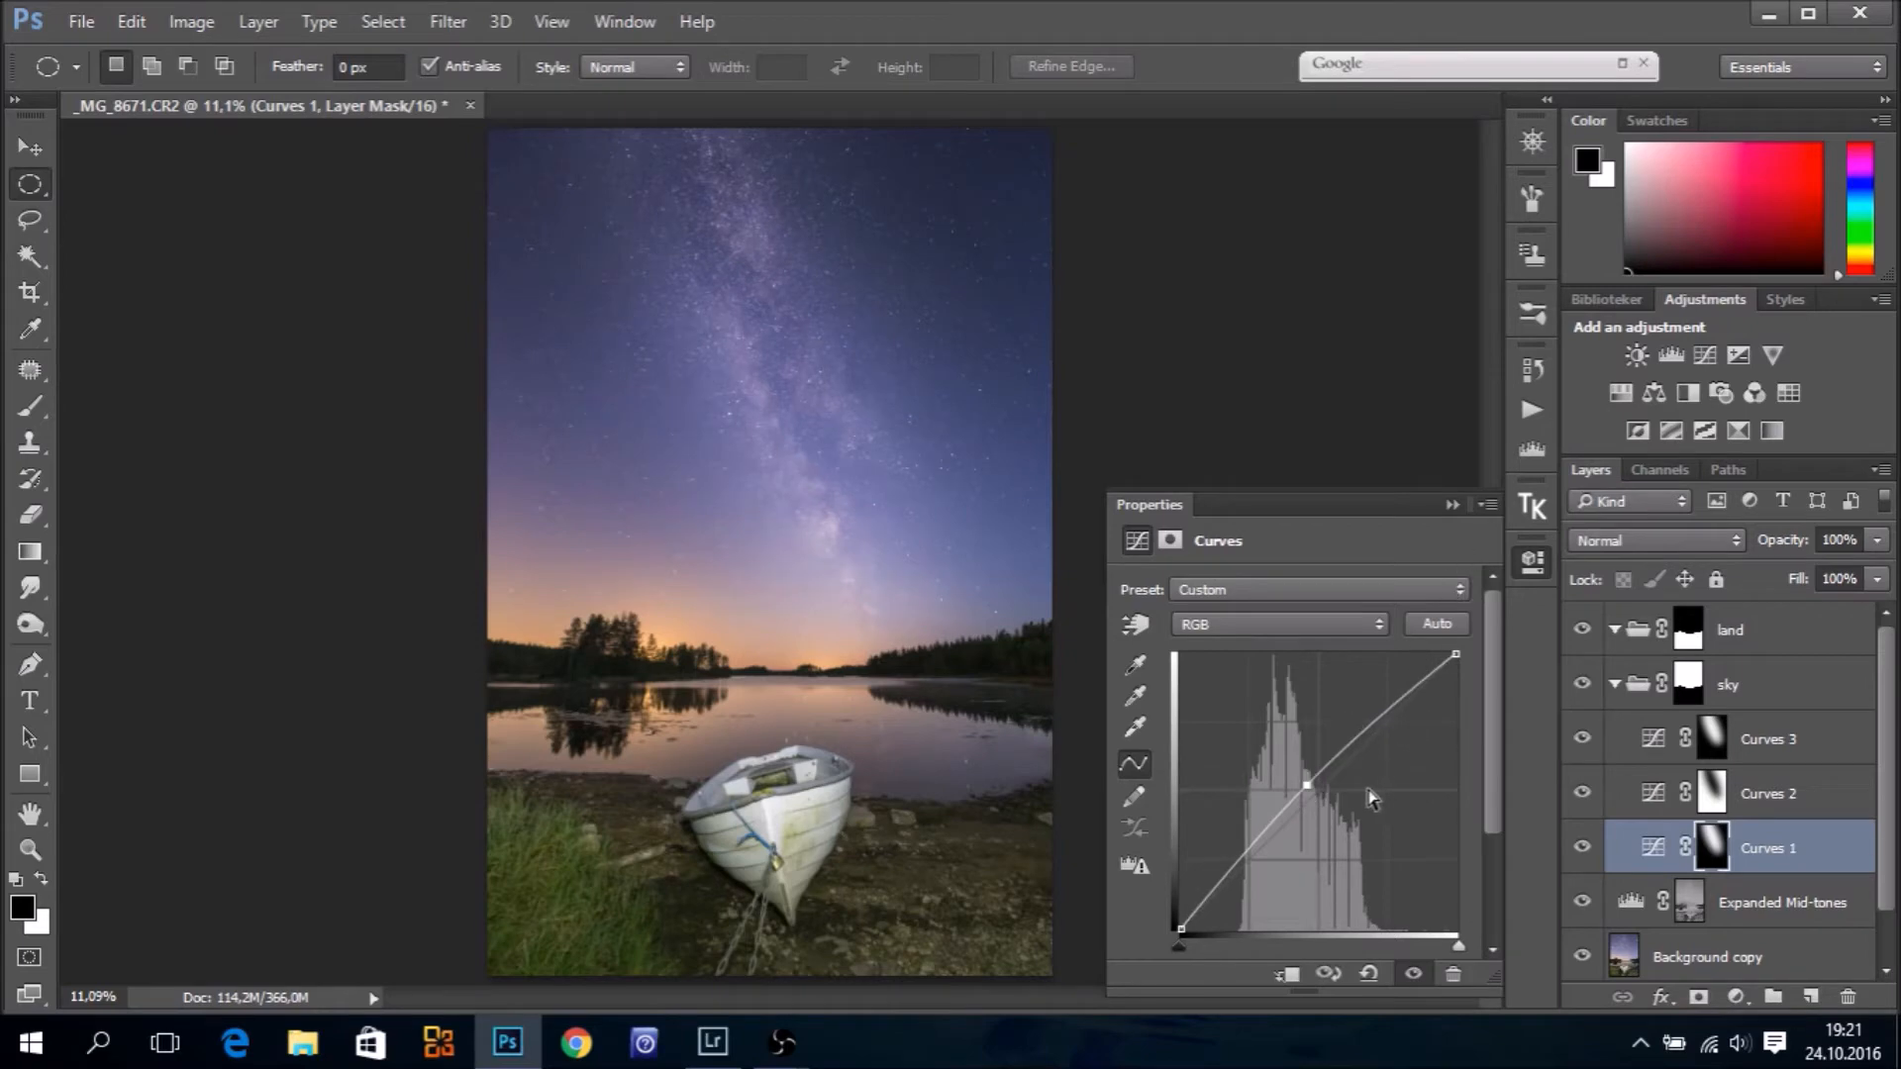
left_click(1451, 506)
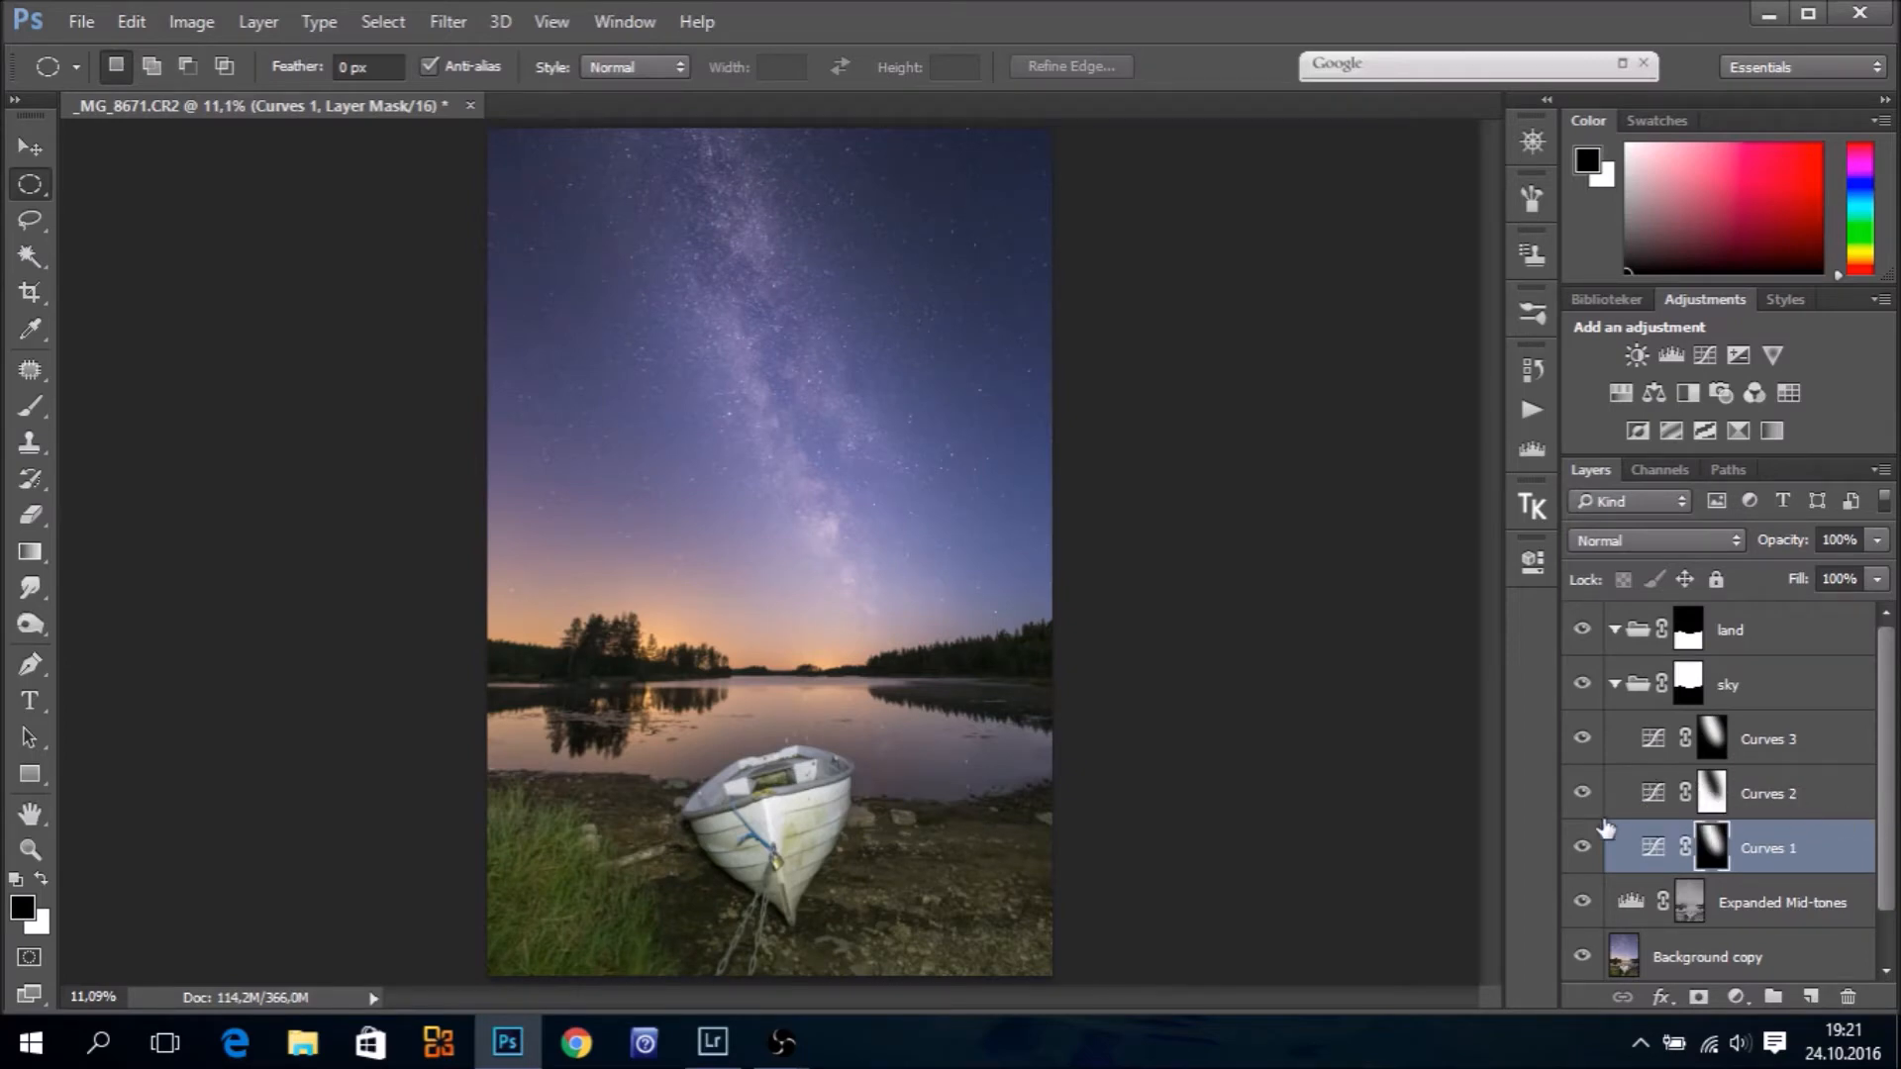
Try the Luminosity blend mode on the Curves 2 layer, returning the layer to Normal
left_click(1581, 793)
left_click(1814, 798)
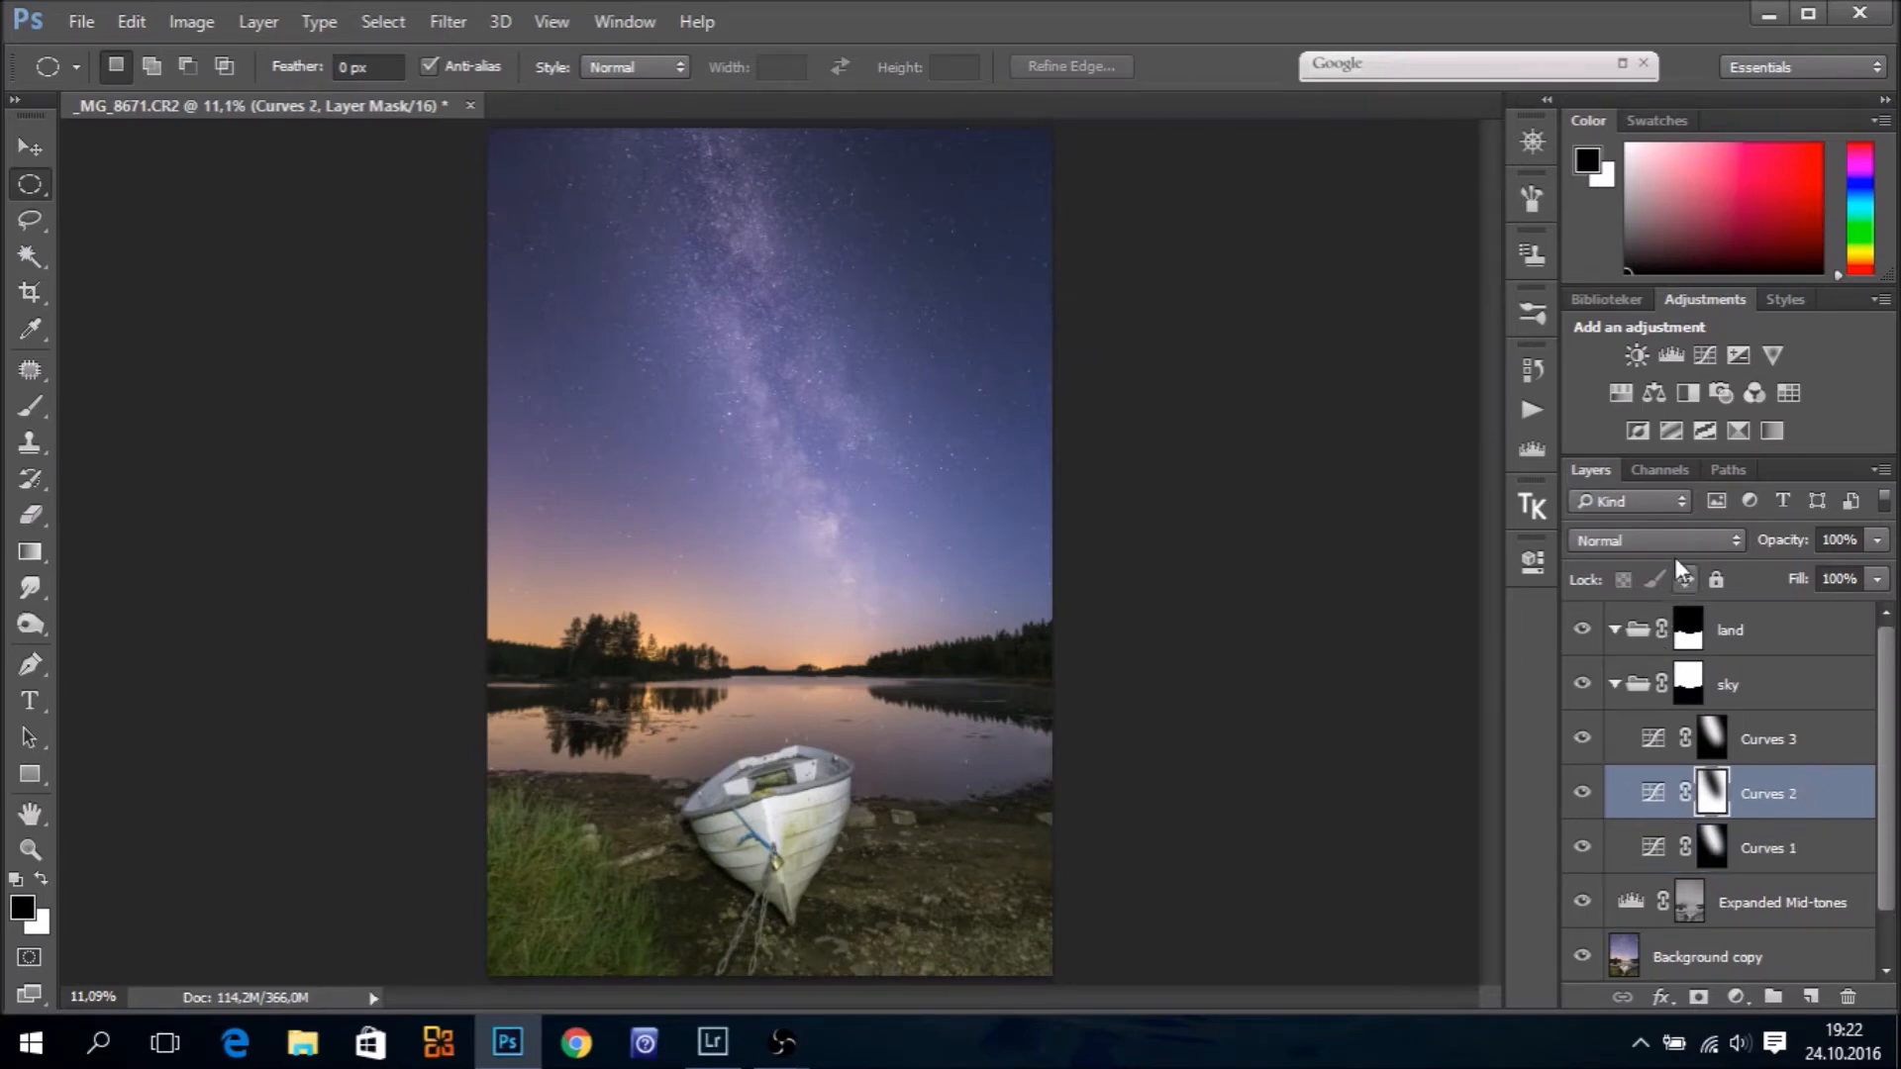
left_click(1673, 543)
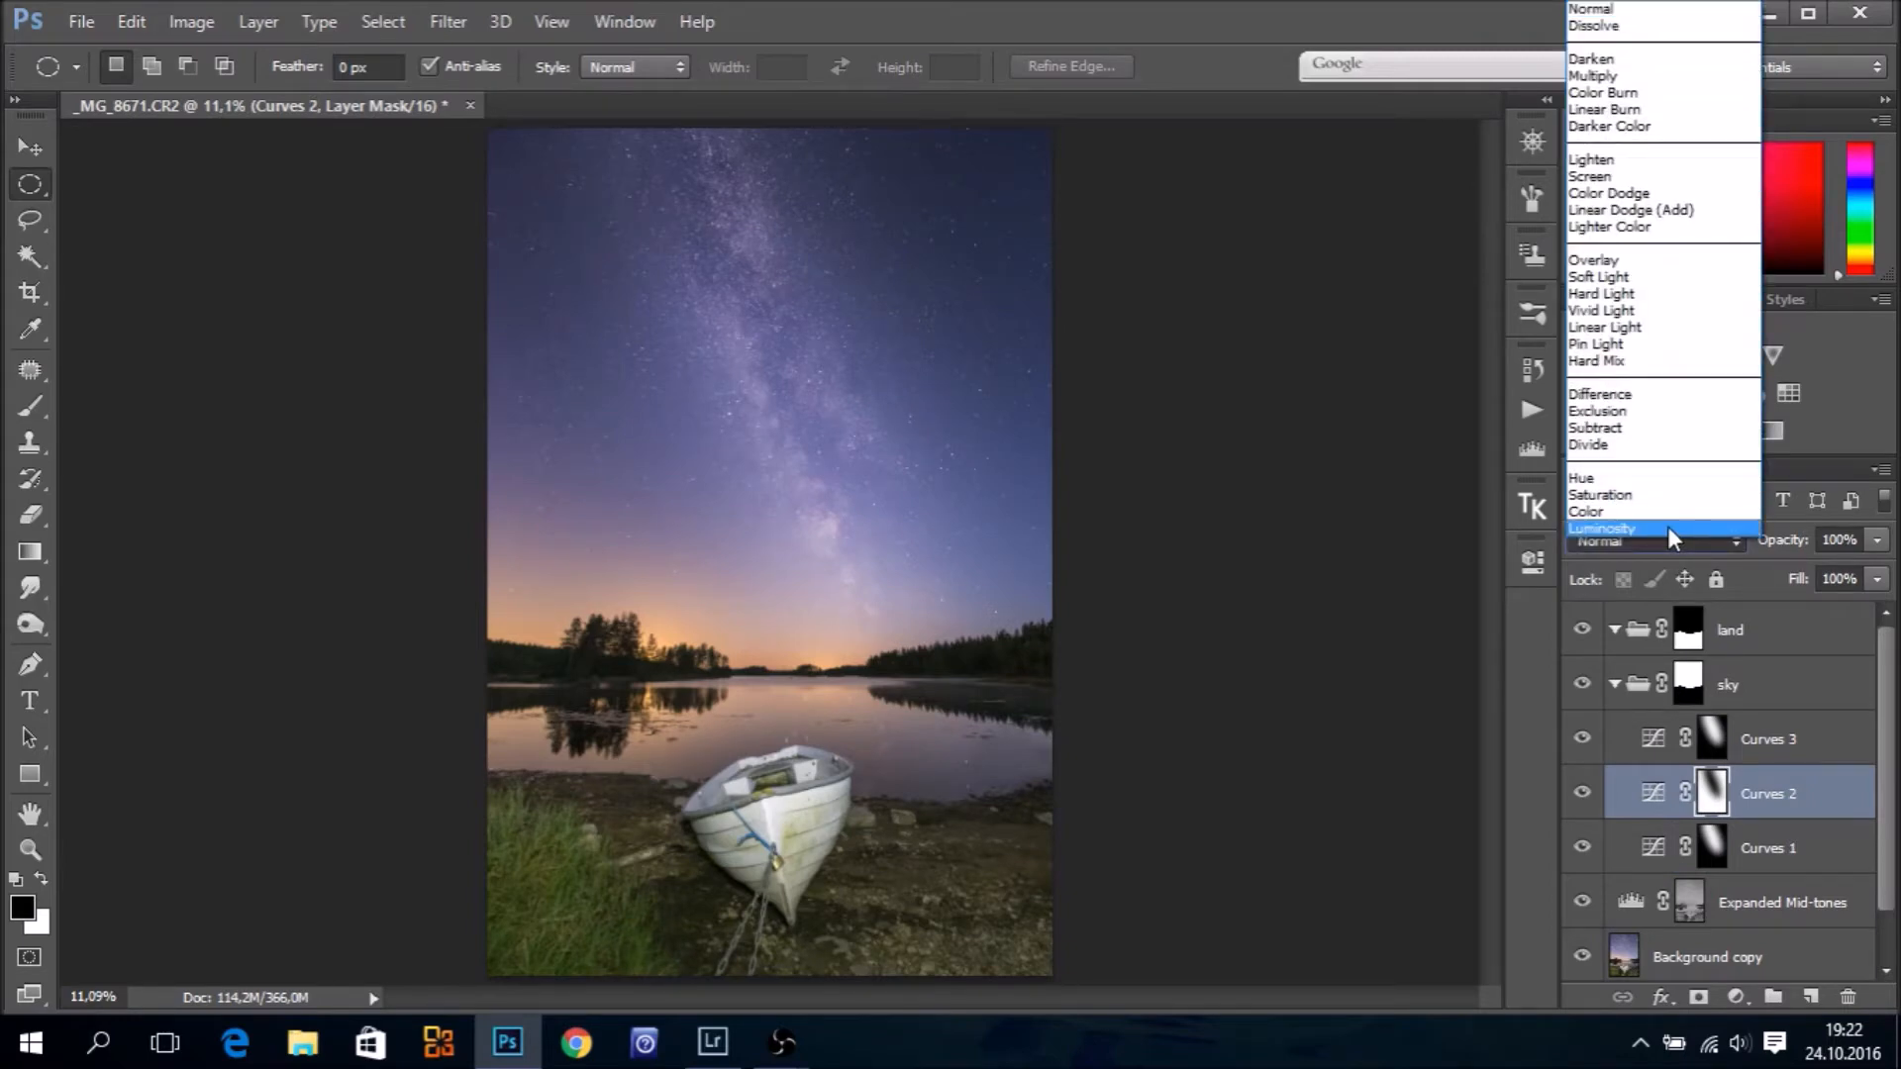
left_click(1667, 526)
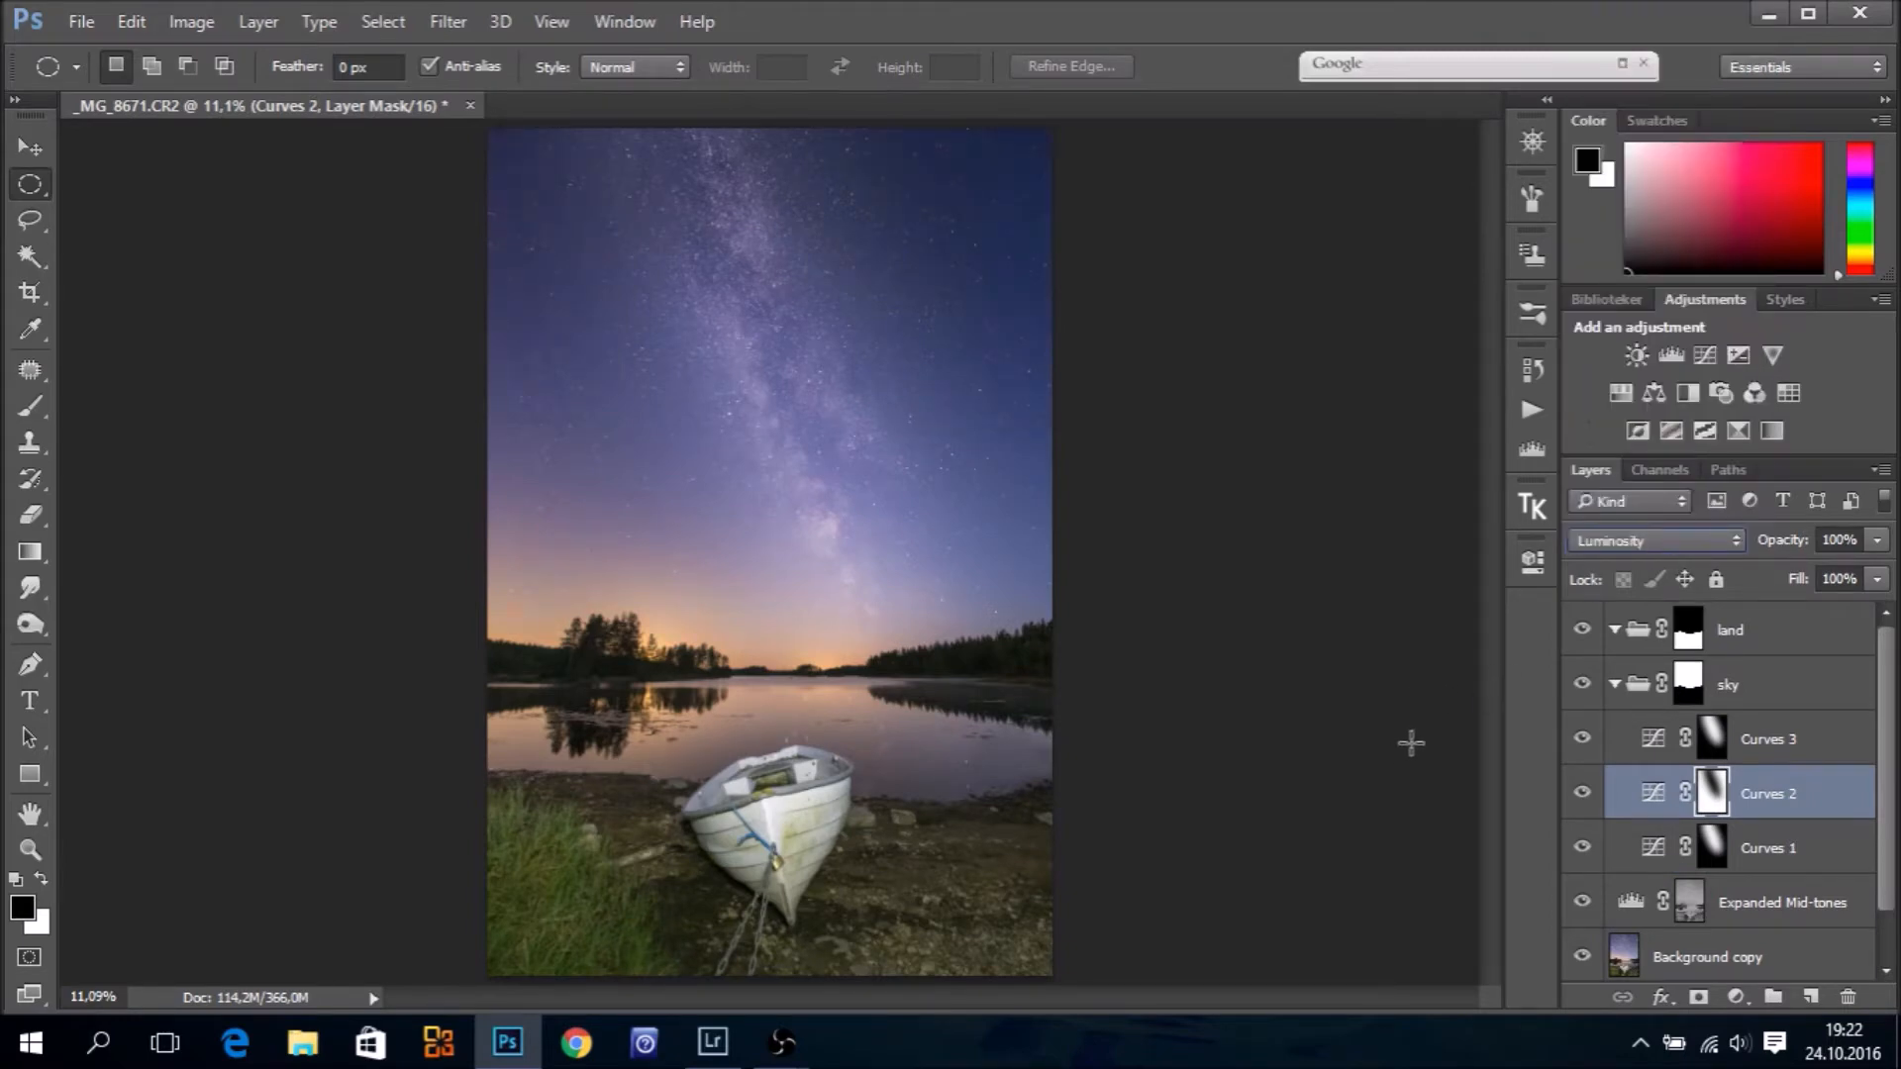
left_click(1688, 541)
left_click(1594, 9)
Add a Curves layer above Curves 3, lower its Blue channel mid-tones slightly, and collapse the sky group
left_click(1817, 741)
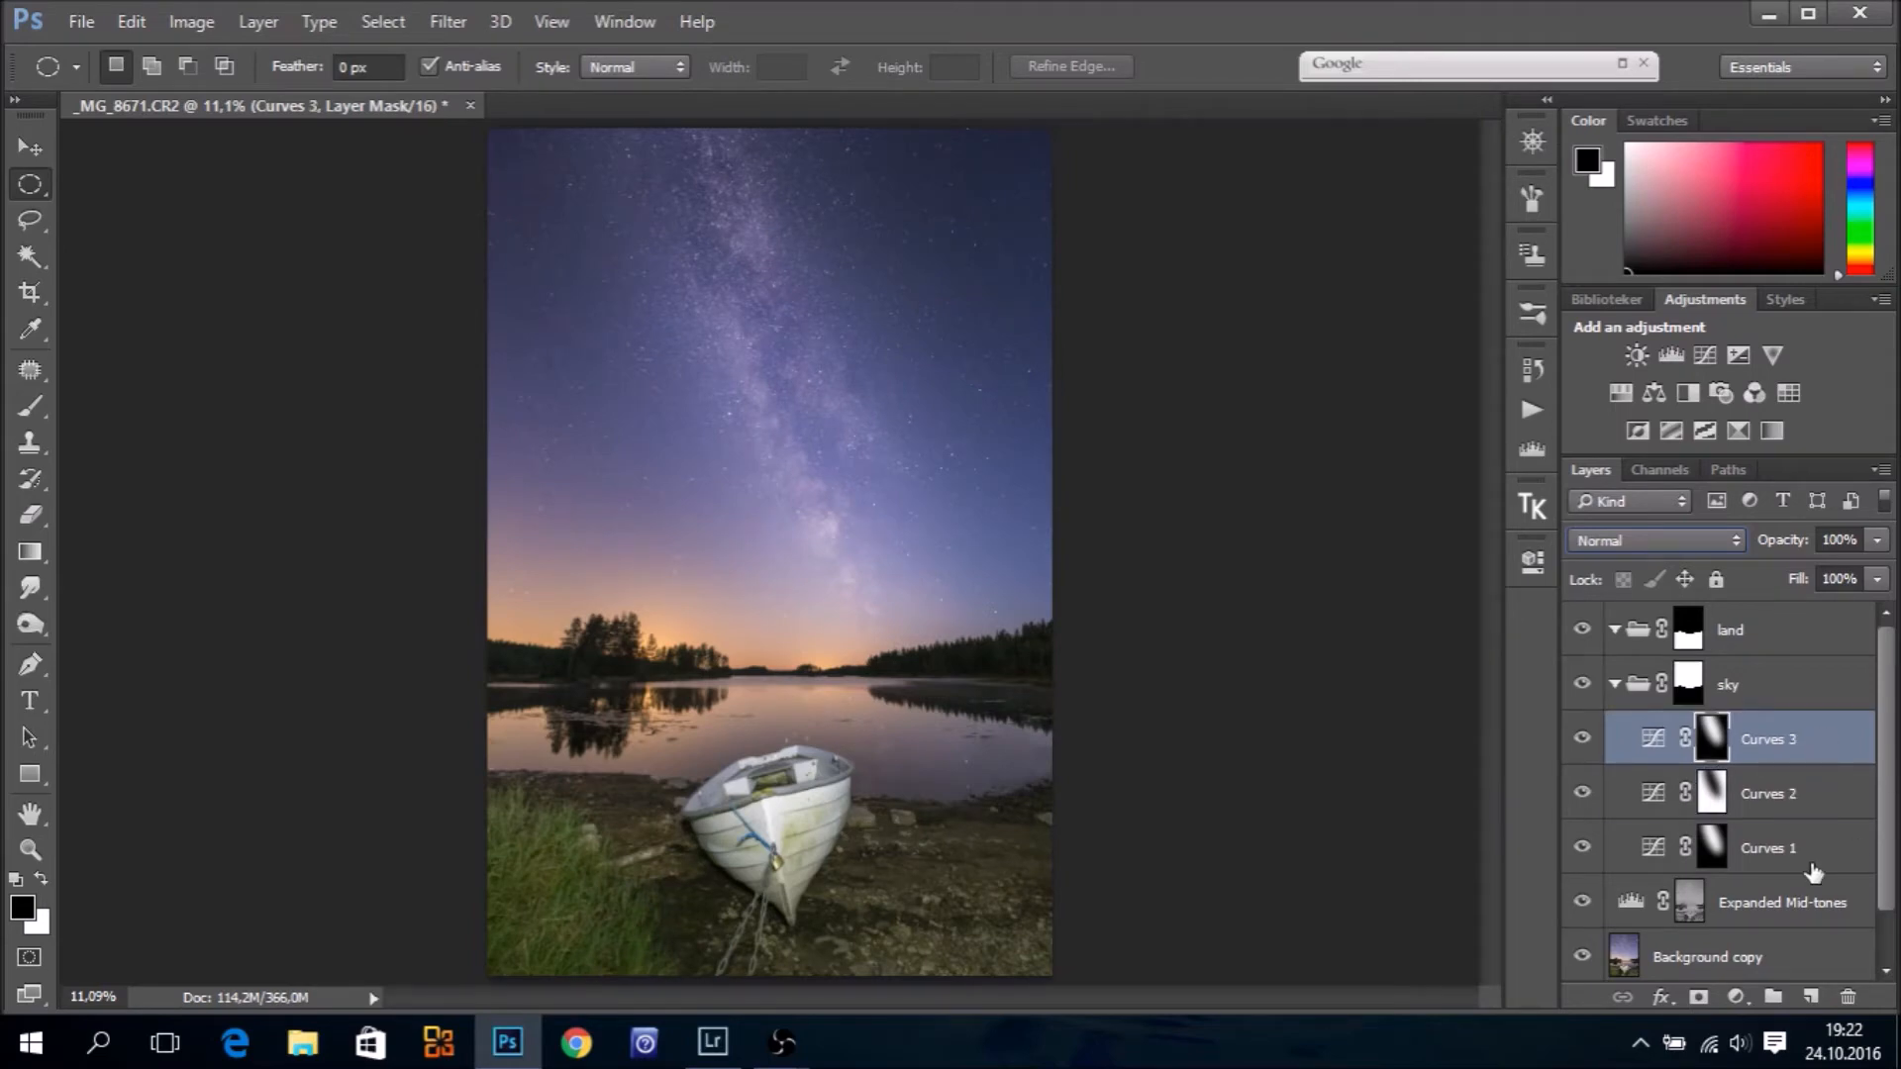
left_click(1737, 998)
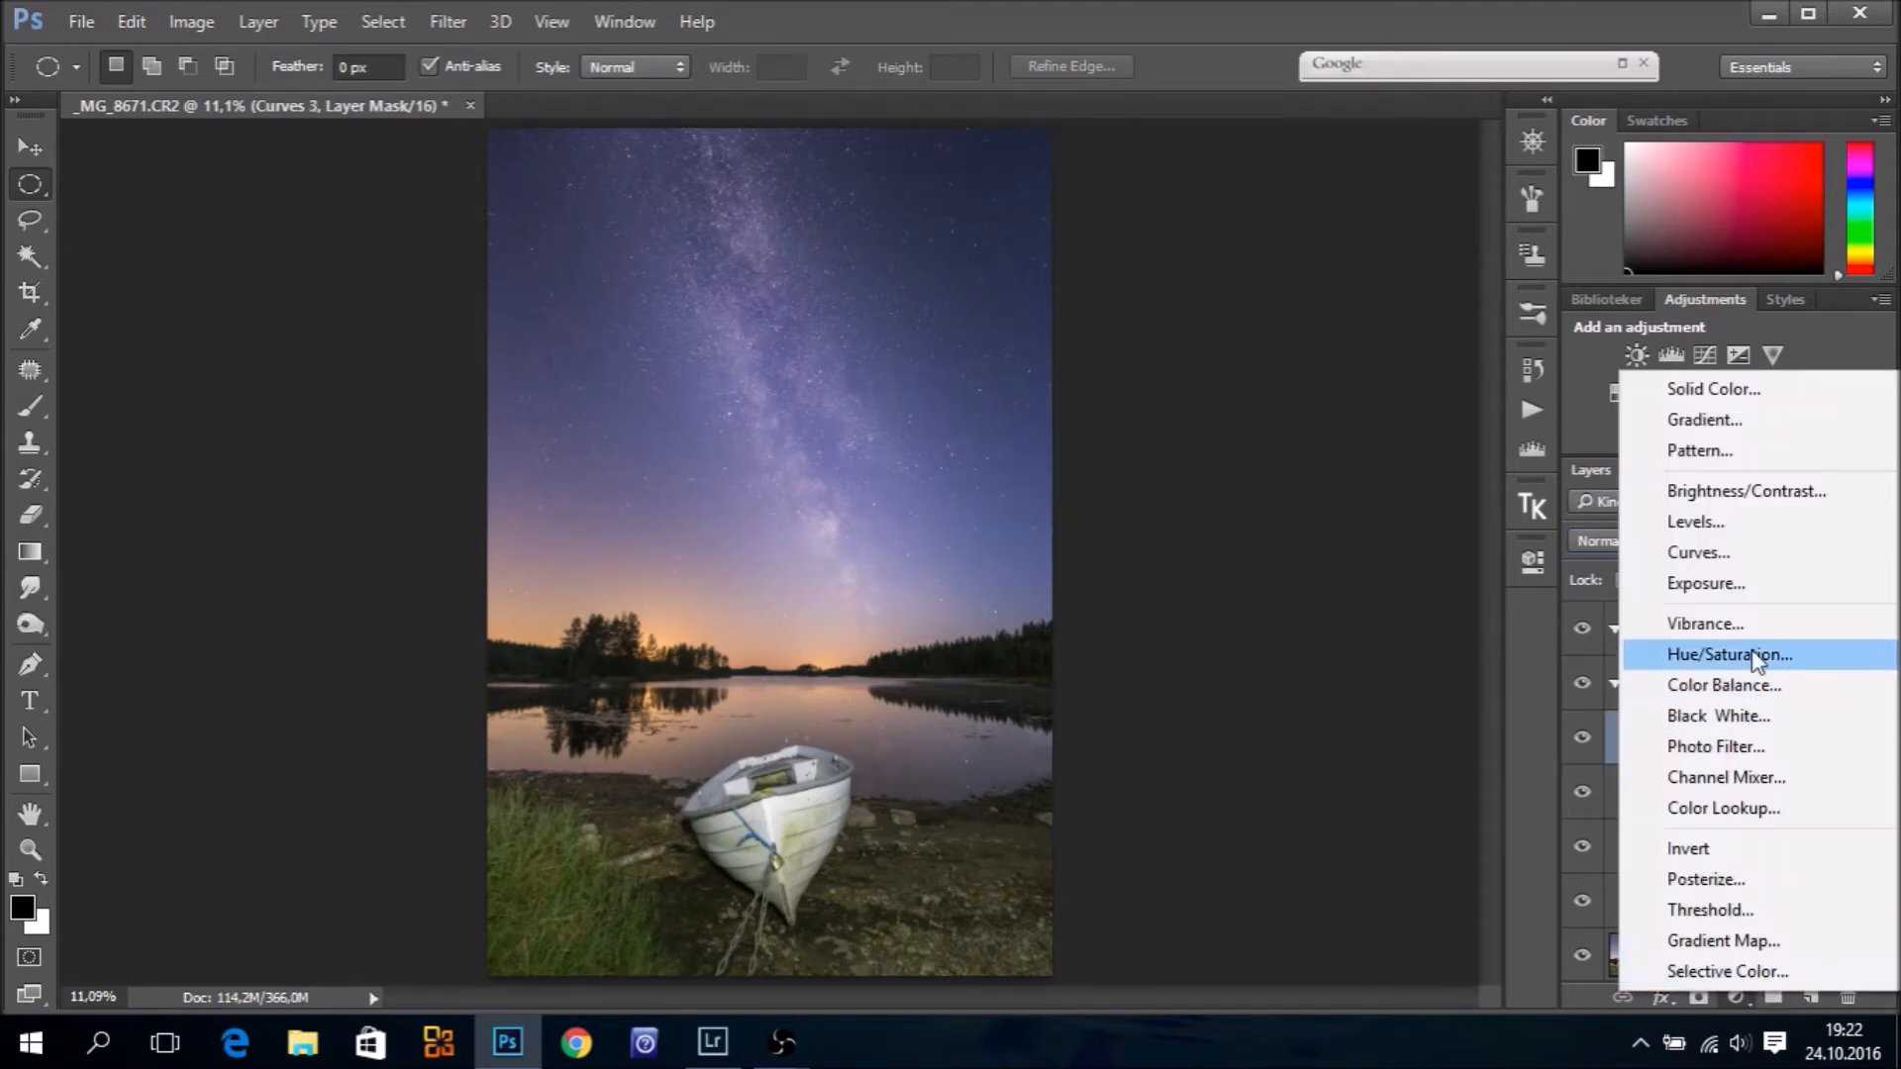
left_click(1761, 557)
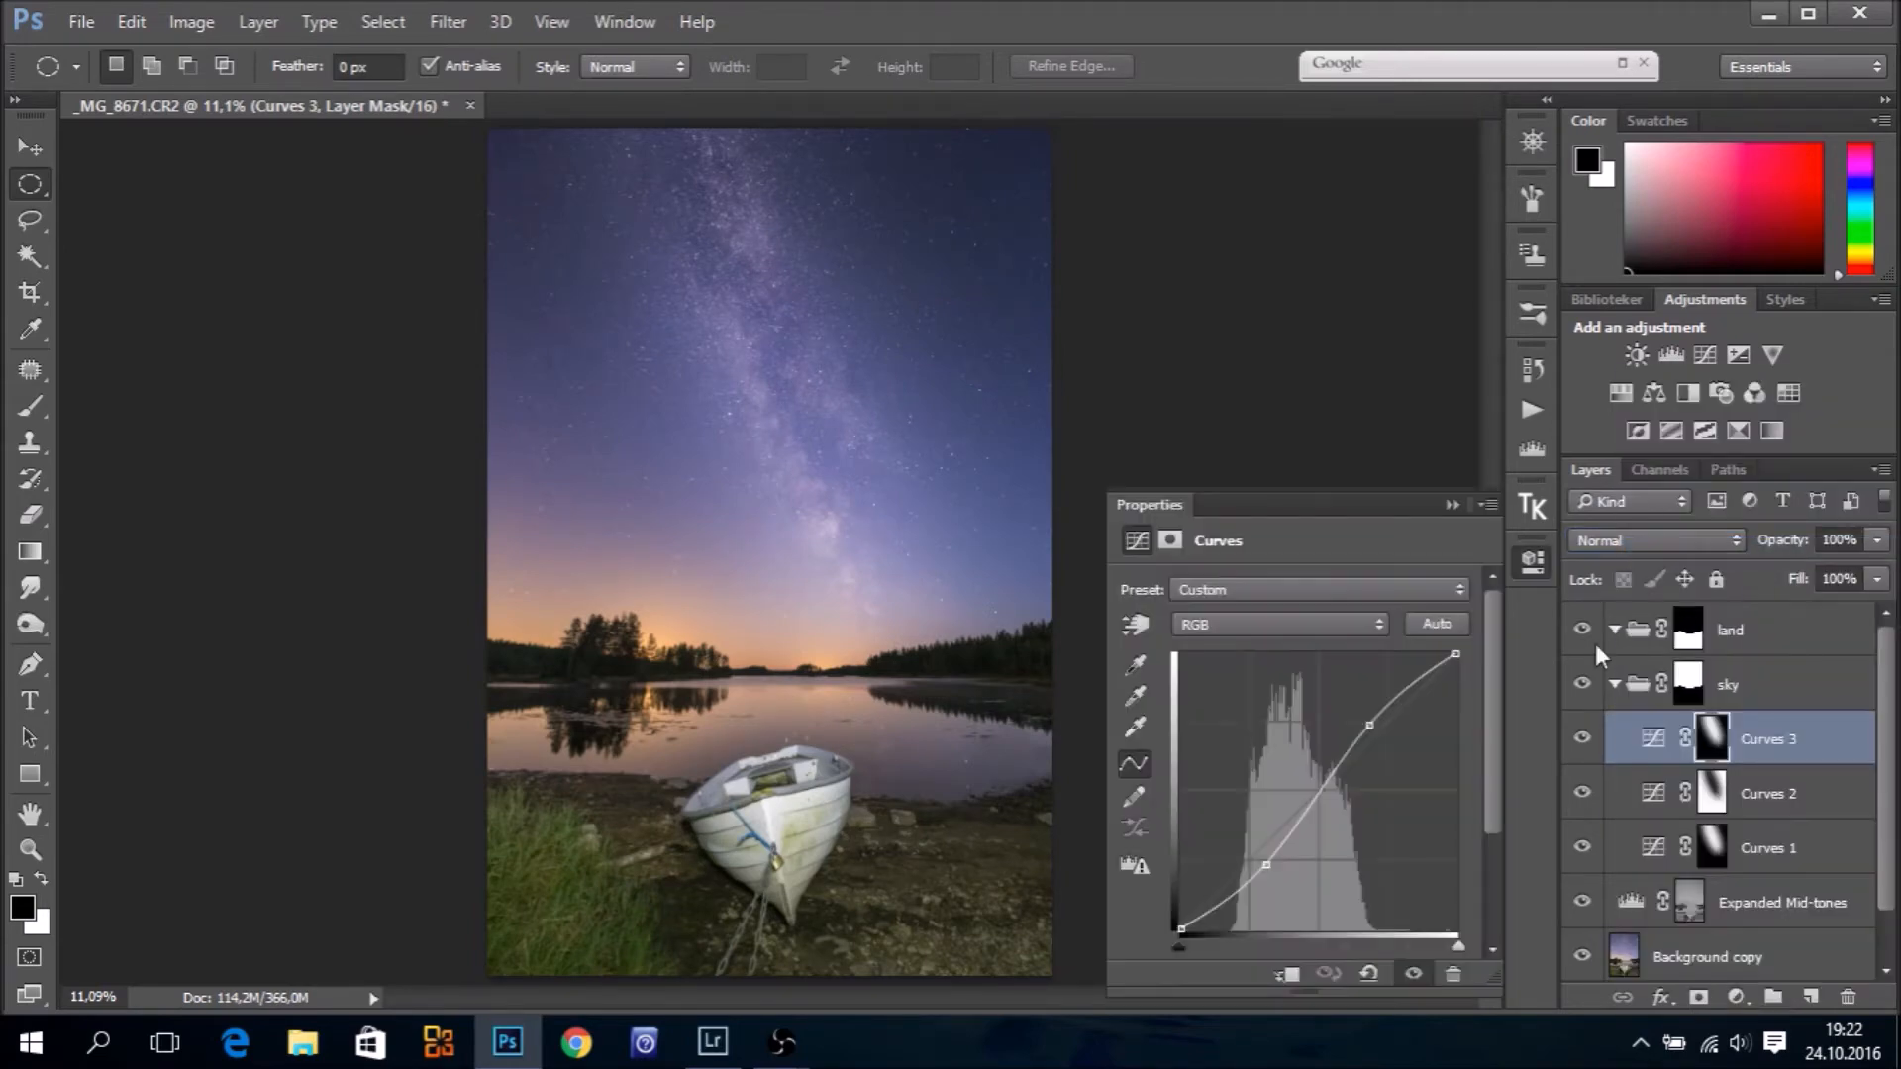
left_click(1269, 628)
left_click(1283, 693)
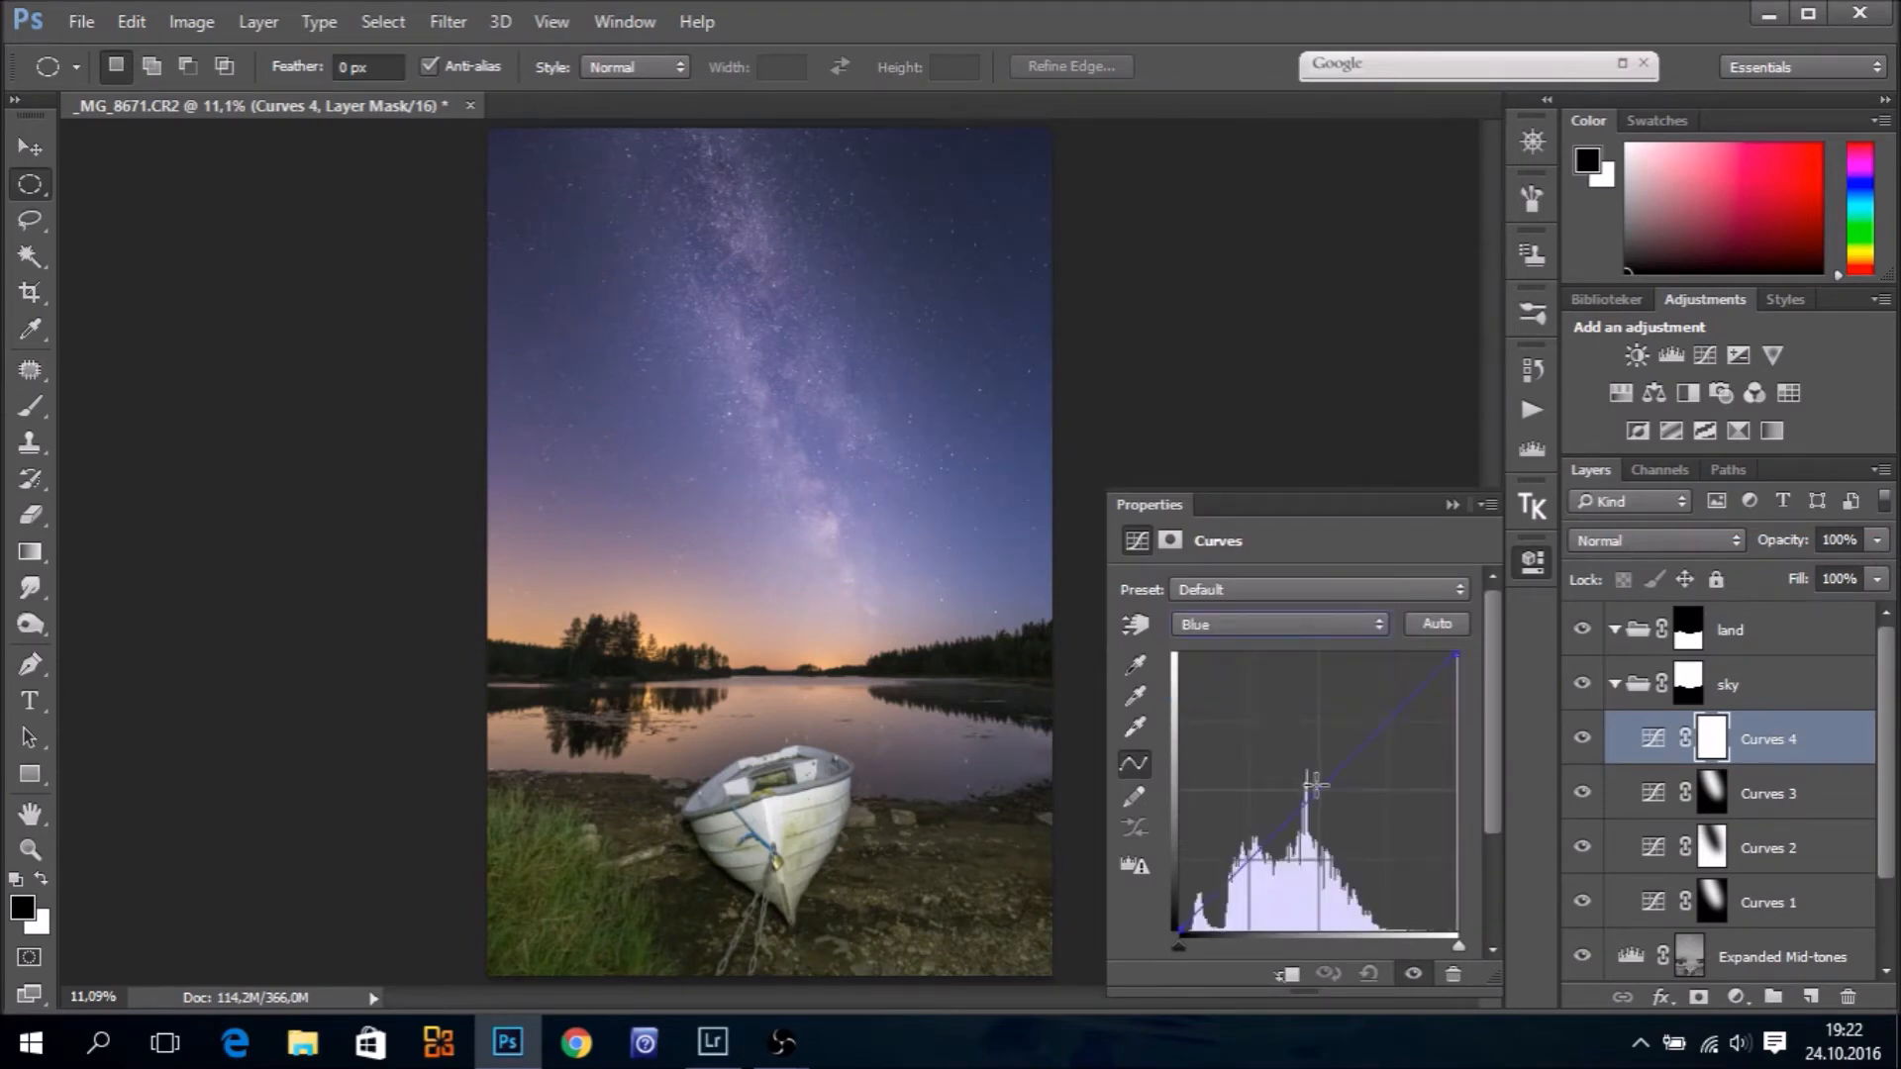
left_click_drag(1318, 789, 1326, 795)
left_click(1451, 504)
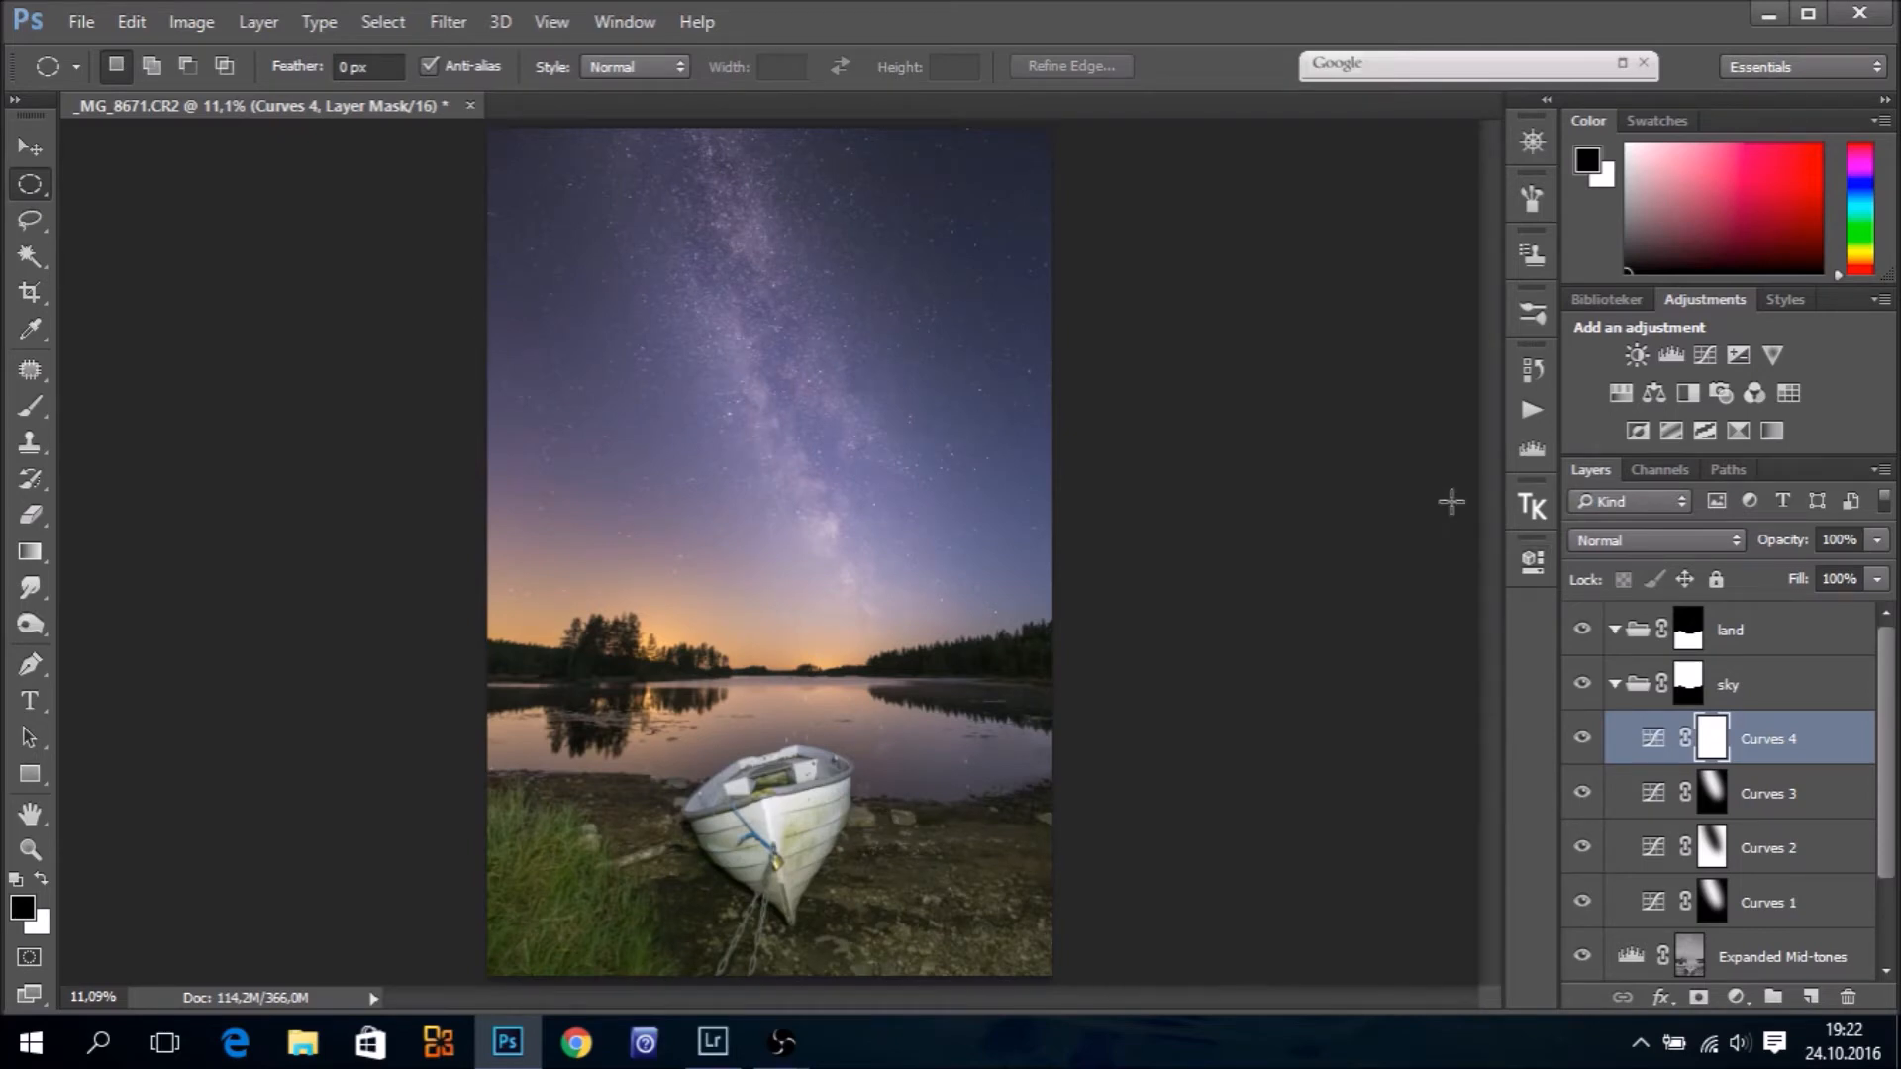
left_click(1615, 685)
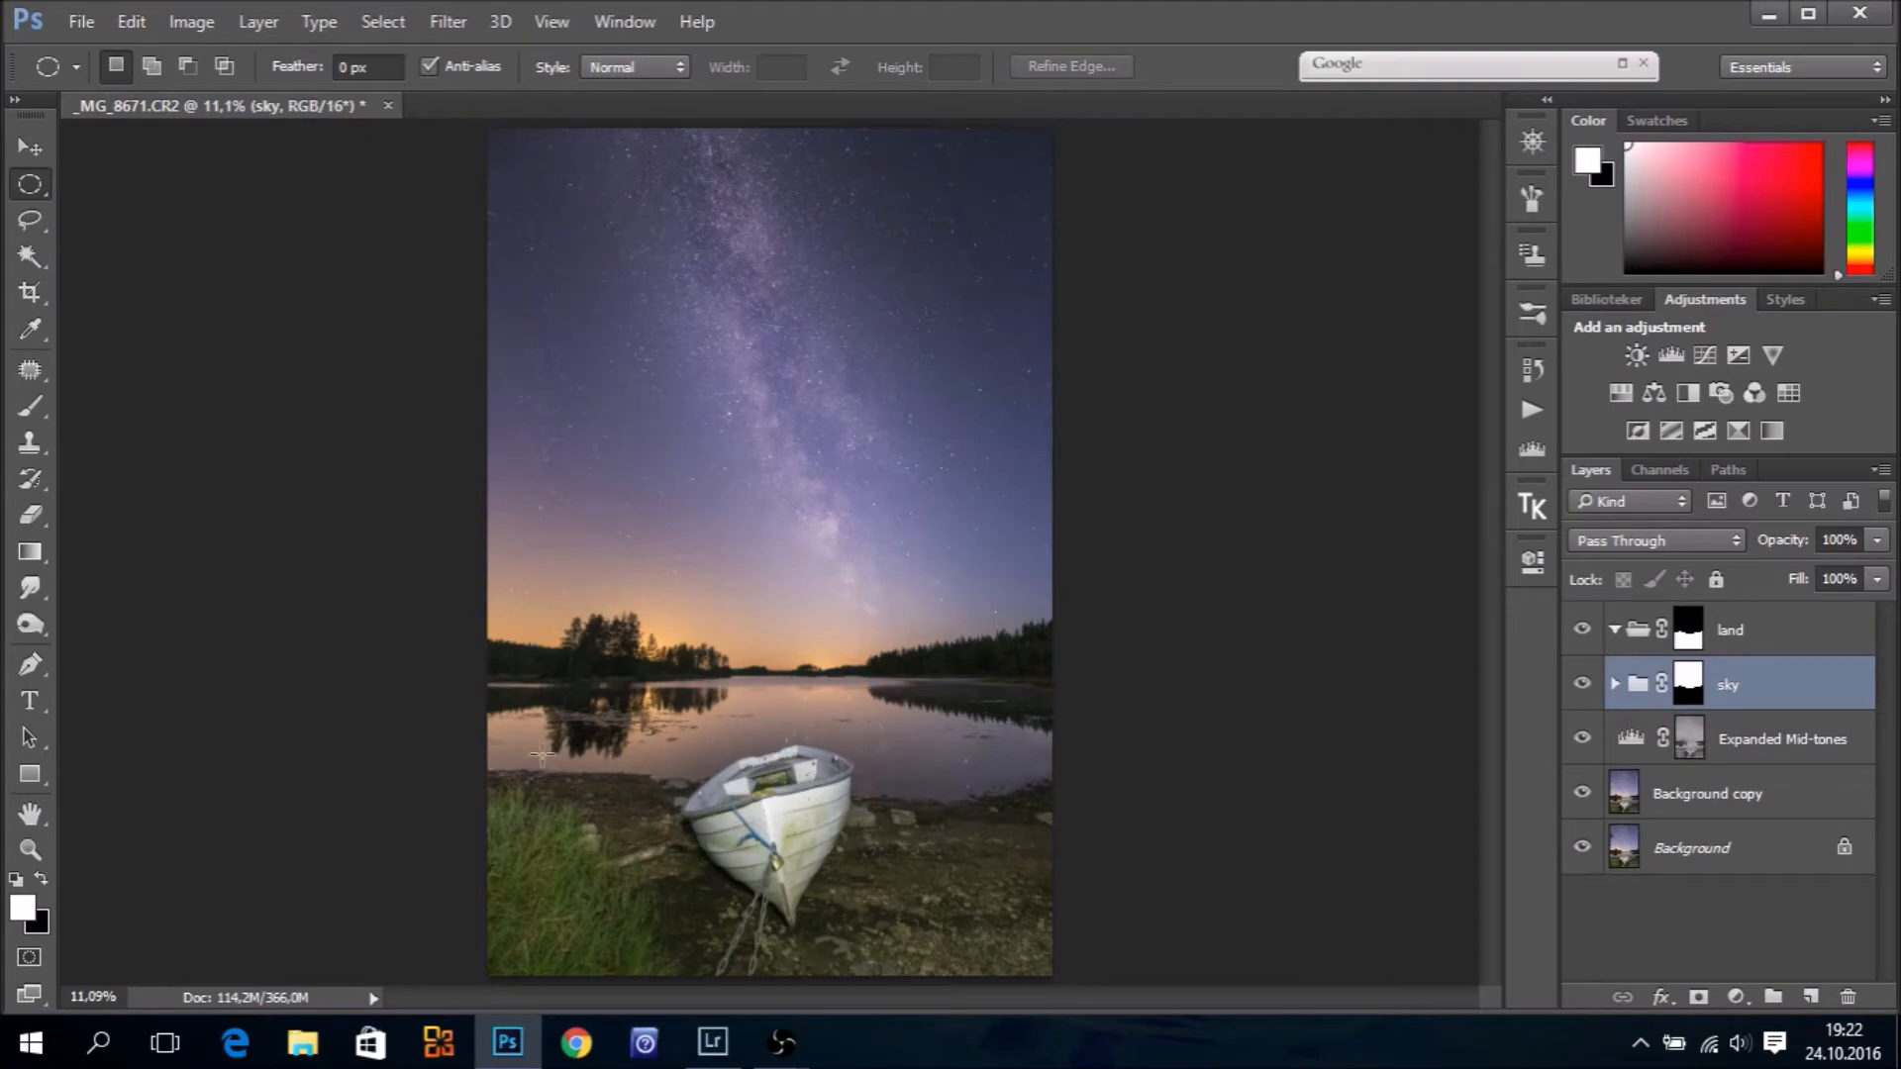
Examine the tree line up close with and without the sky group's adjustments, leaving the group visible and the whole photo in view
left_click(30, 851)
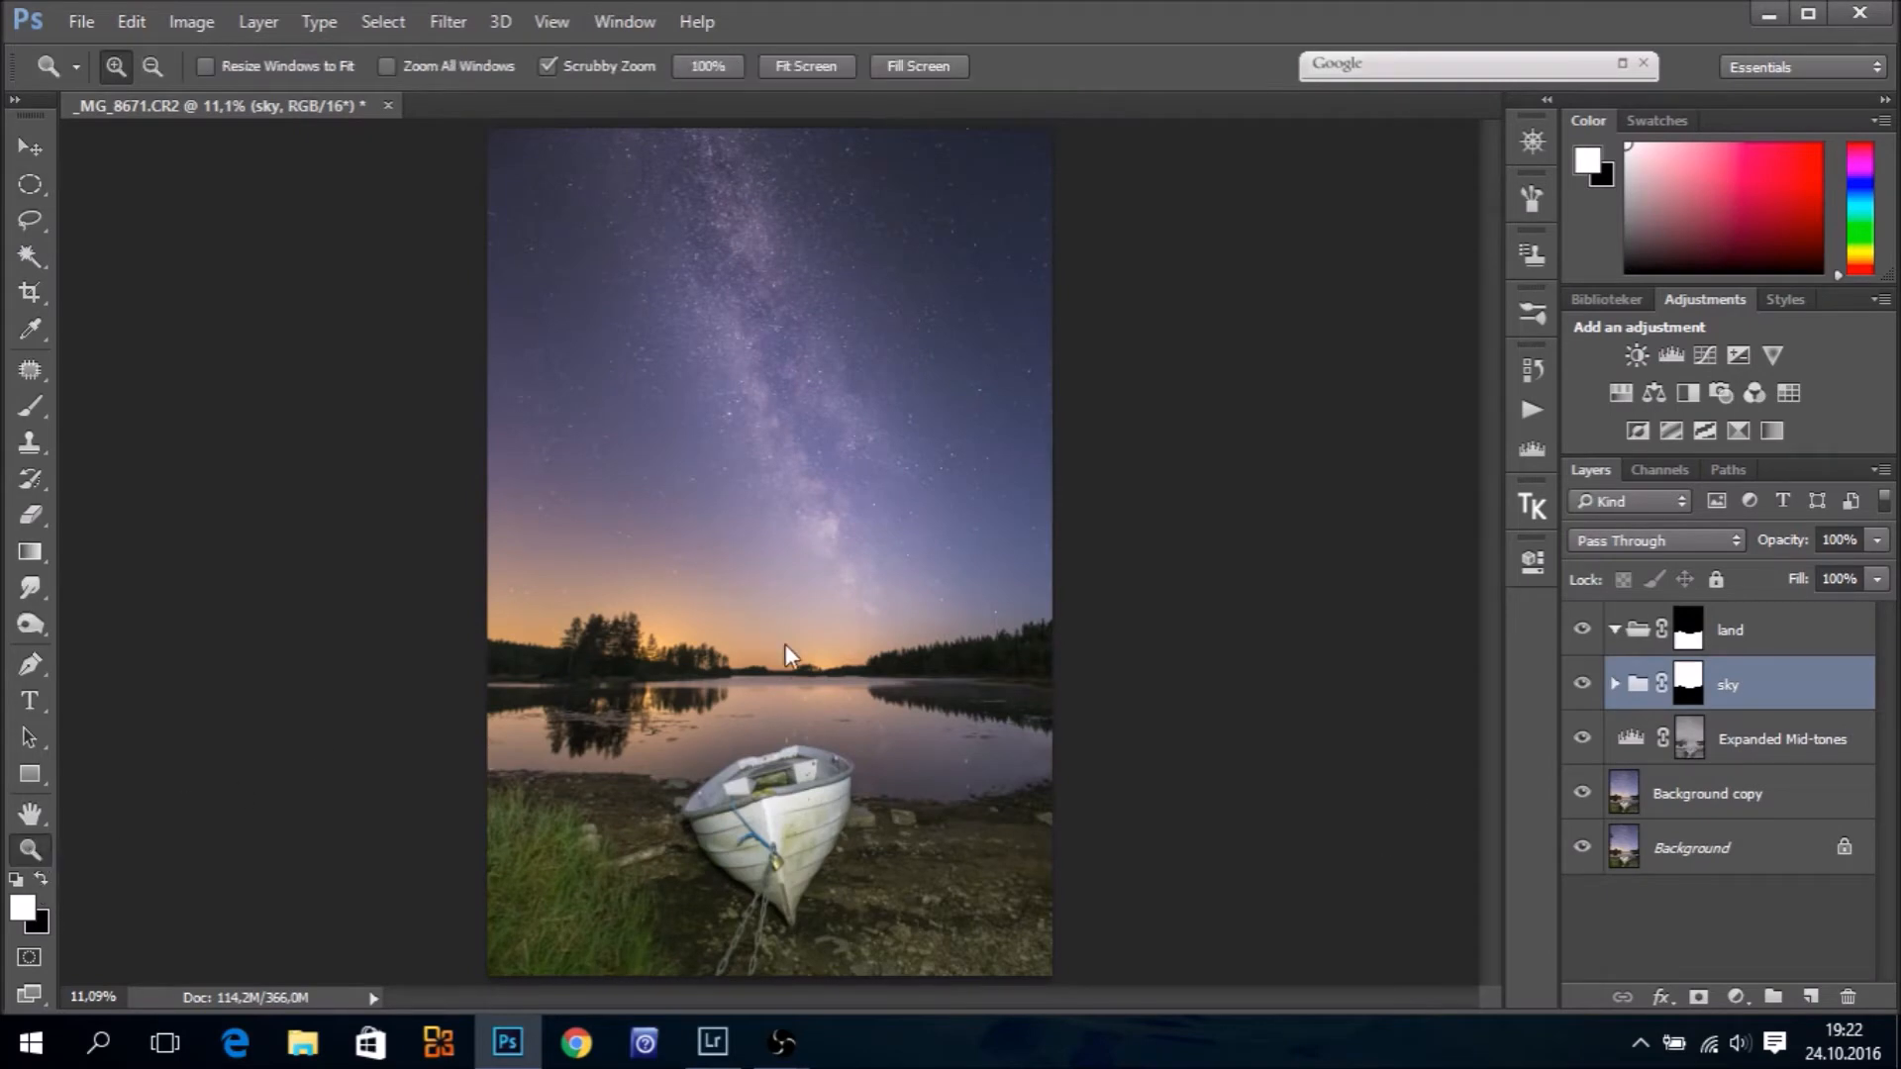
left_click_drag(908, 646, 1116, 726)
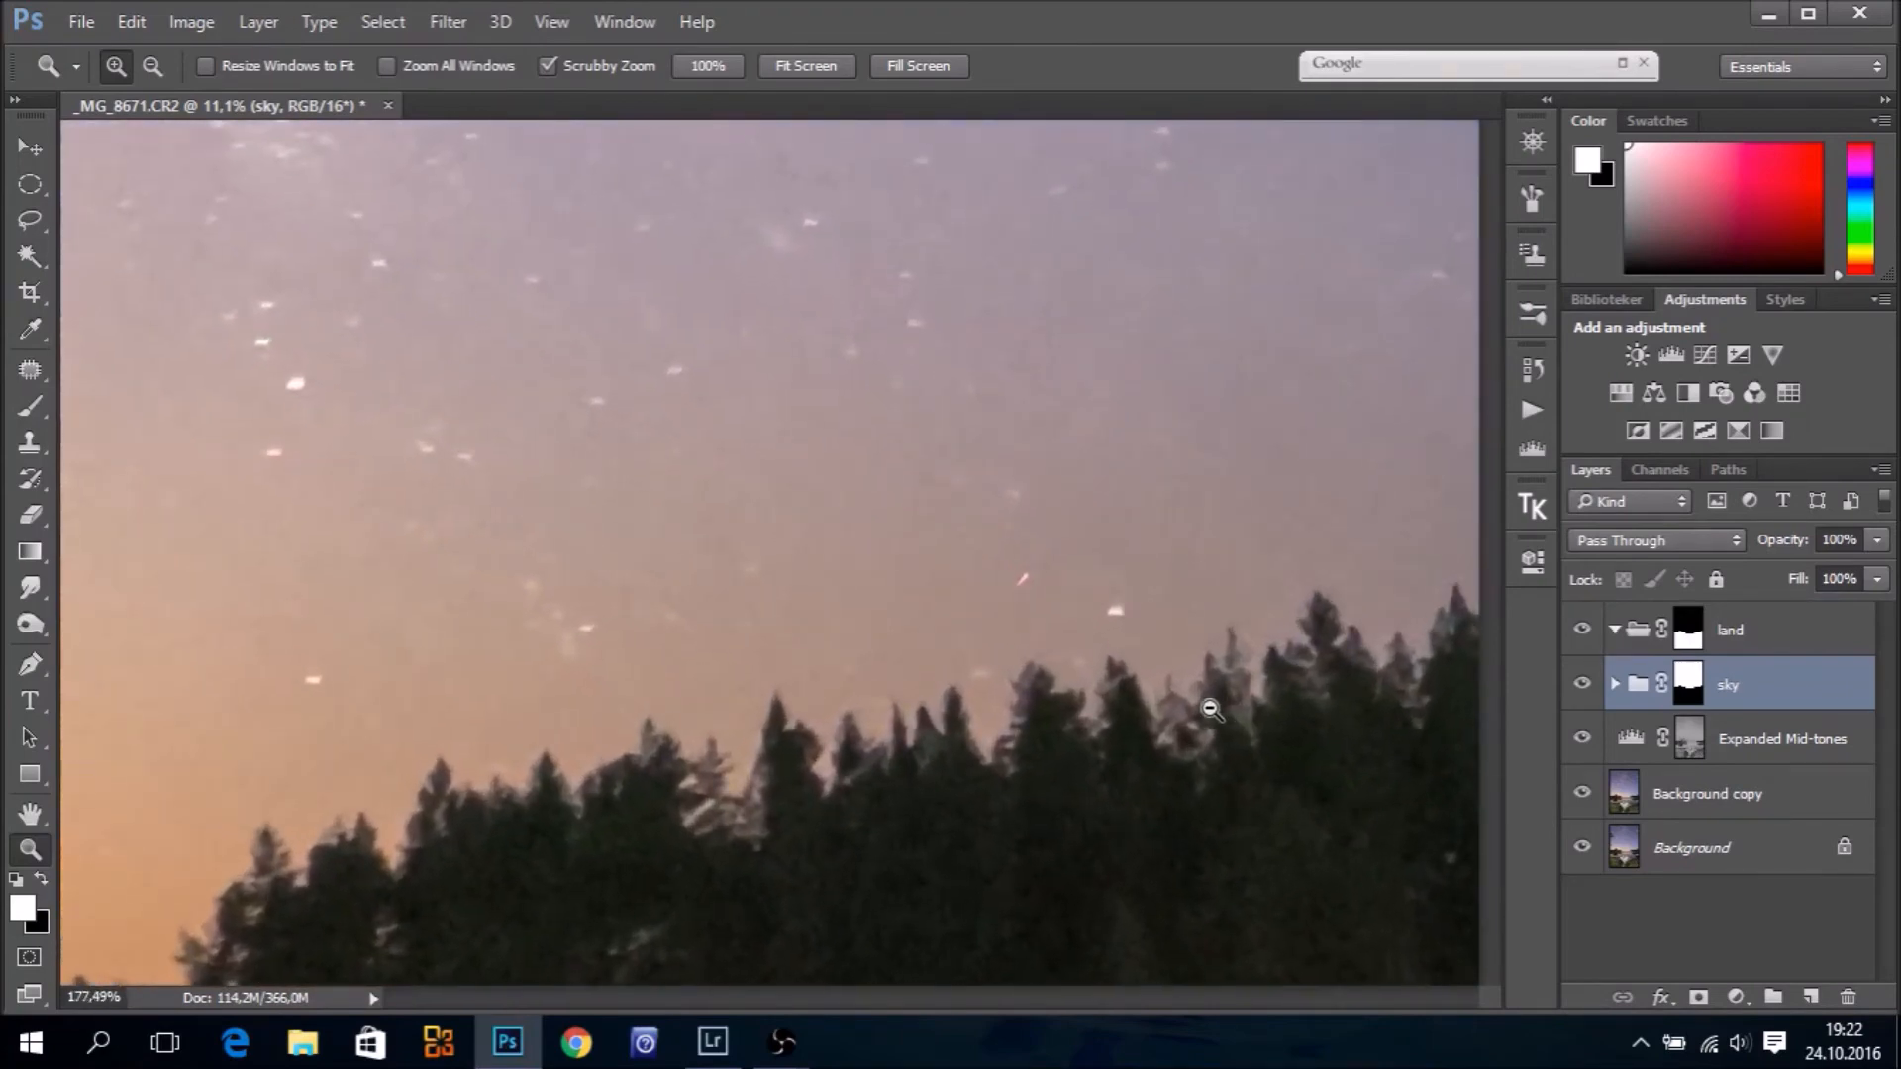
left_click(1581, 687)
left_click(1581, 687)
left_click(1581, 687)
left_click(1580, 687)
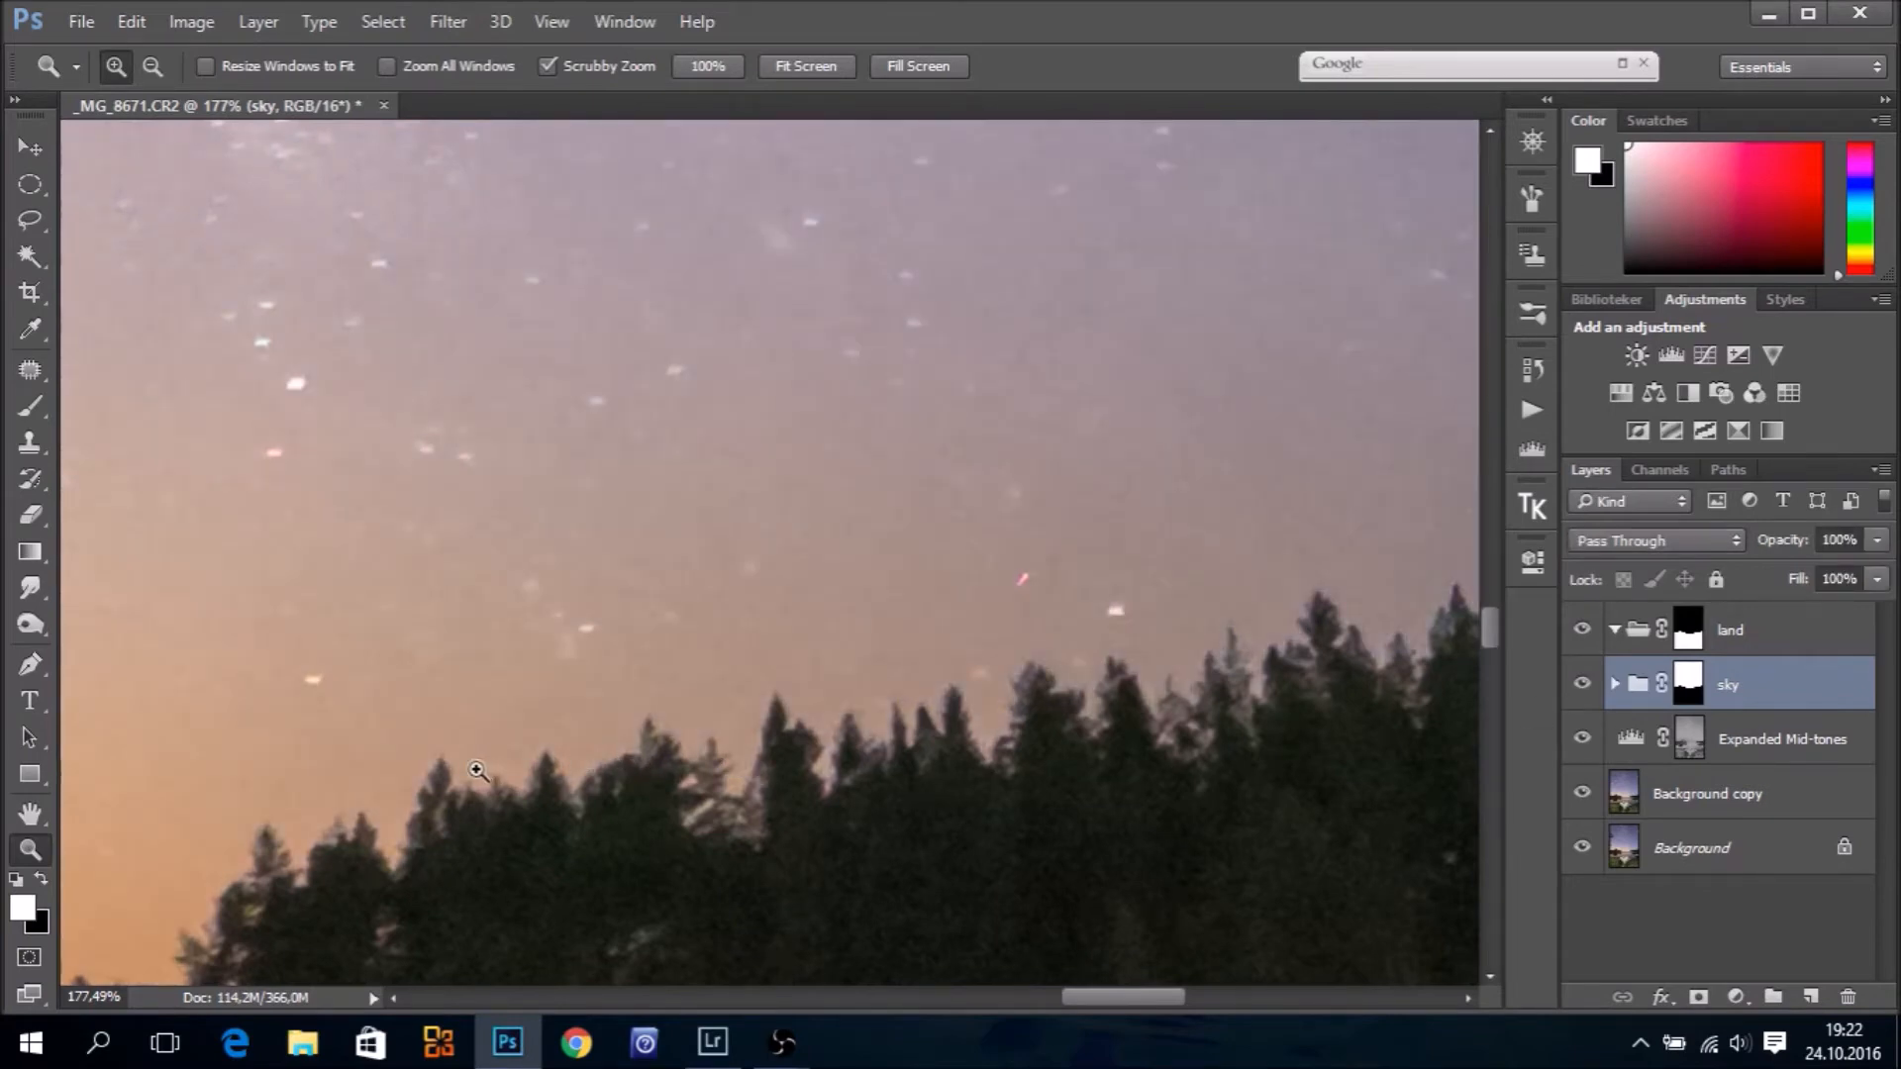
left_click(1581, 687)
left_click(1581, 687)
left_click(1582, 685)
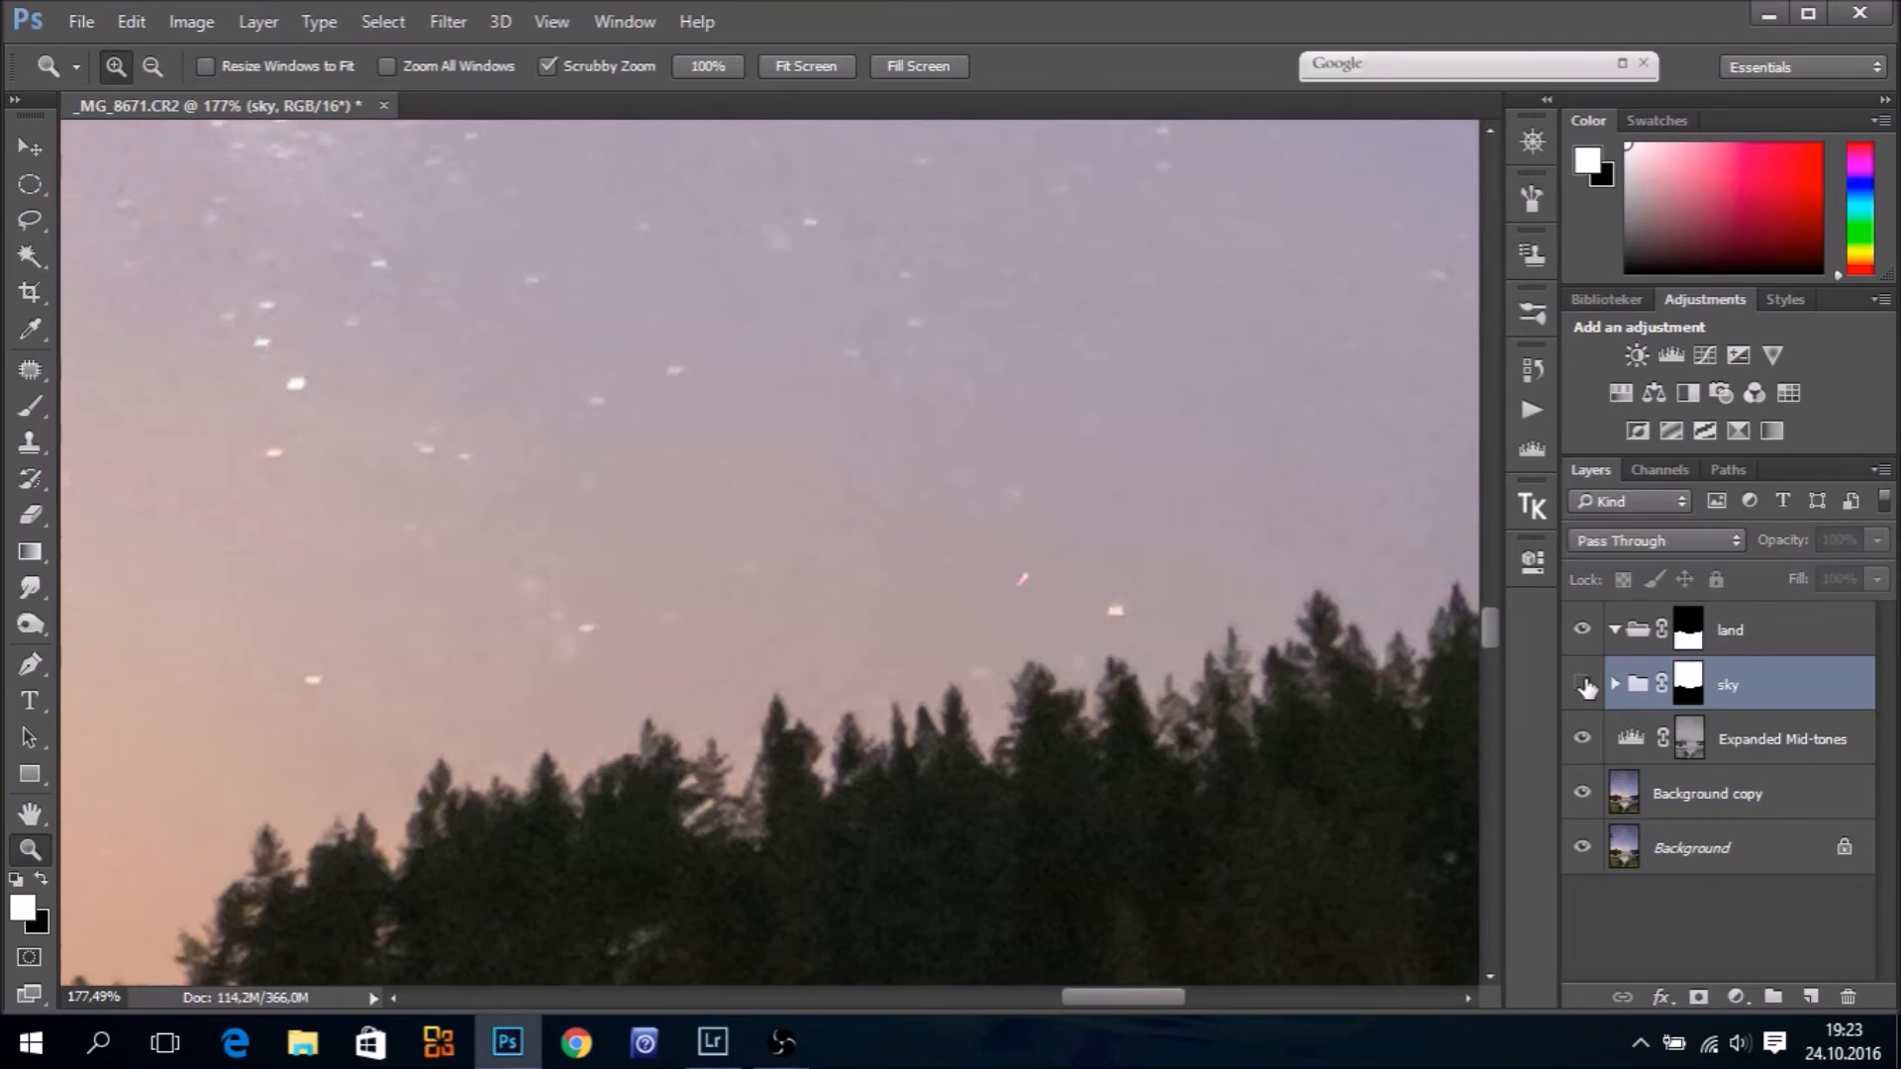
left_click(1583, 685)
left_click(1583, 685)
left_click(1582, 685)
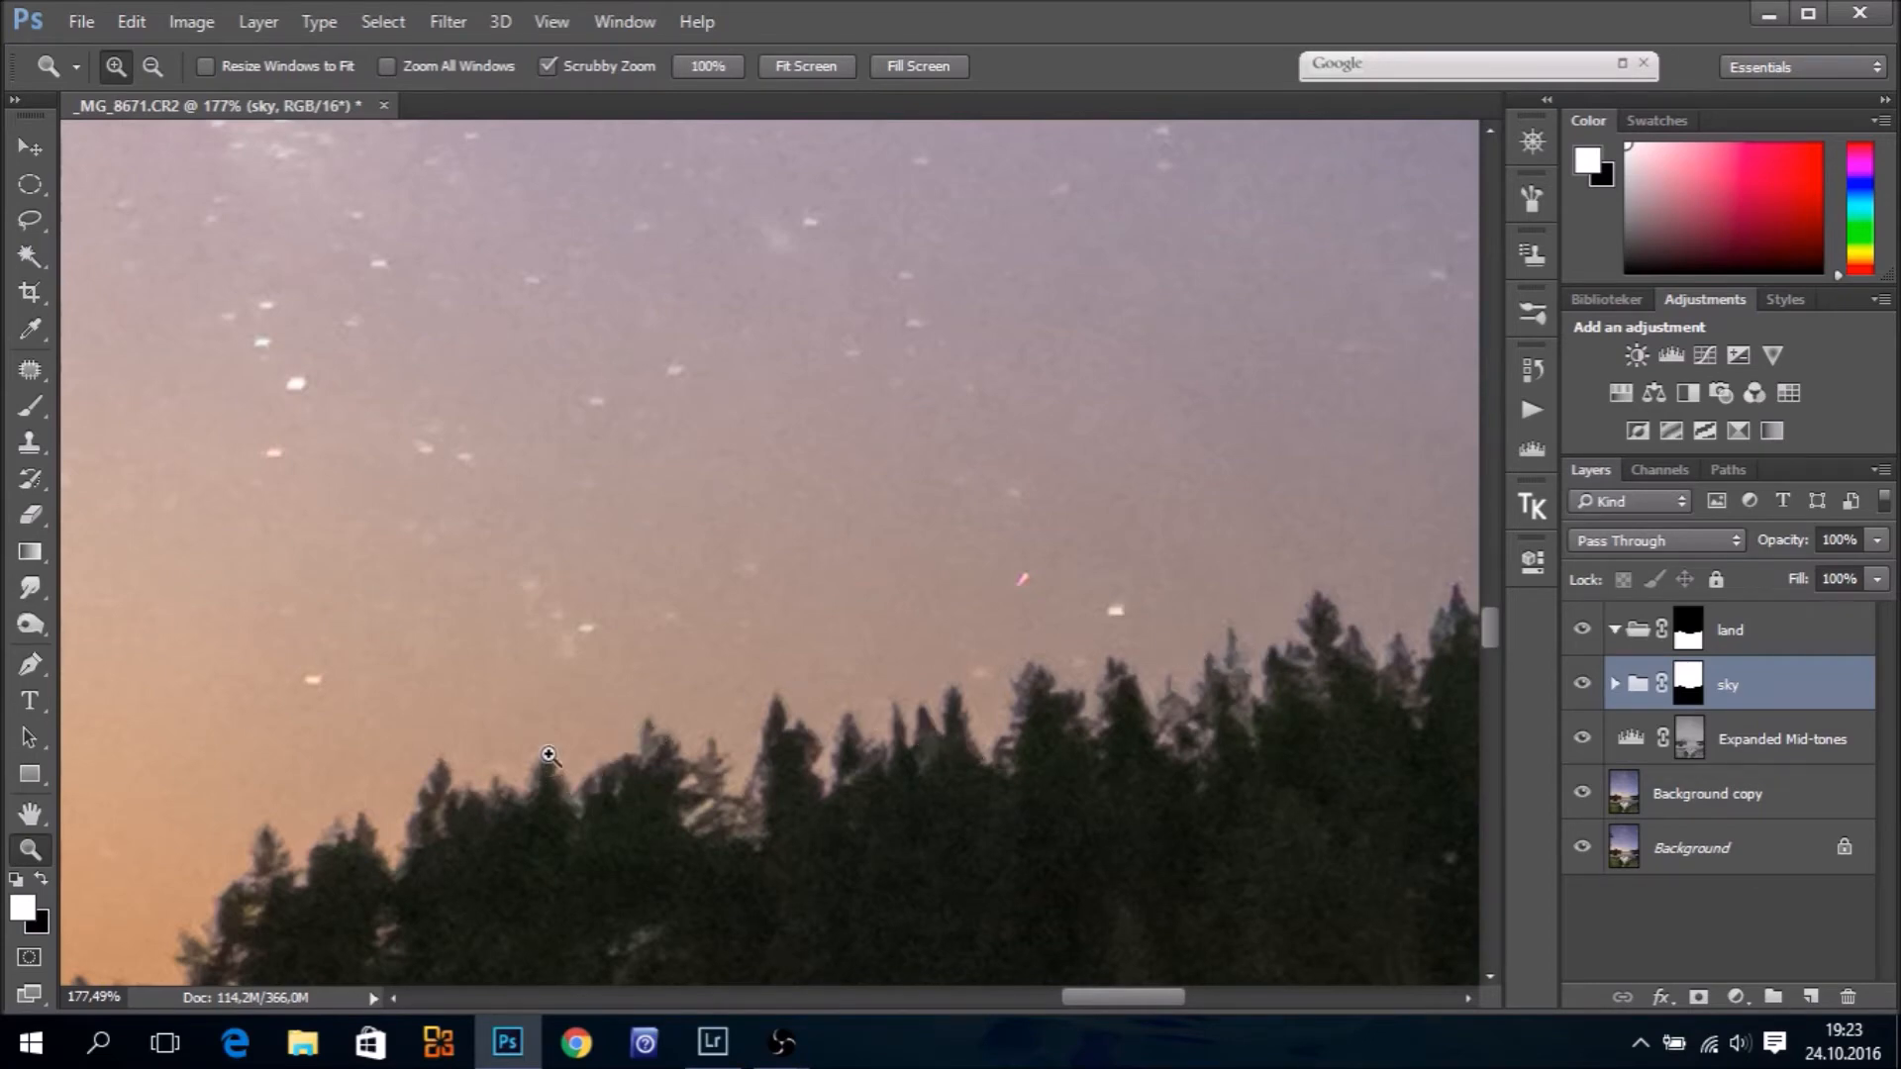
left_click(828, 67)
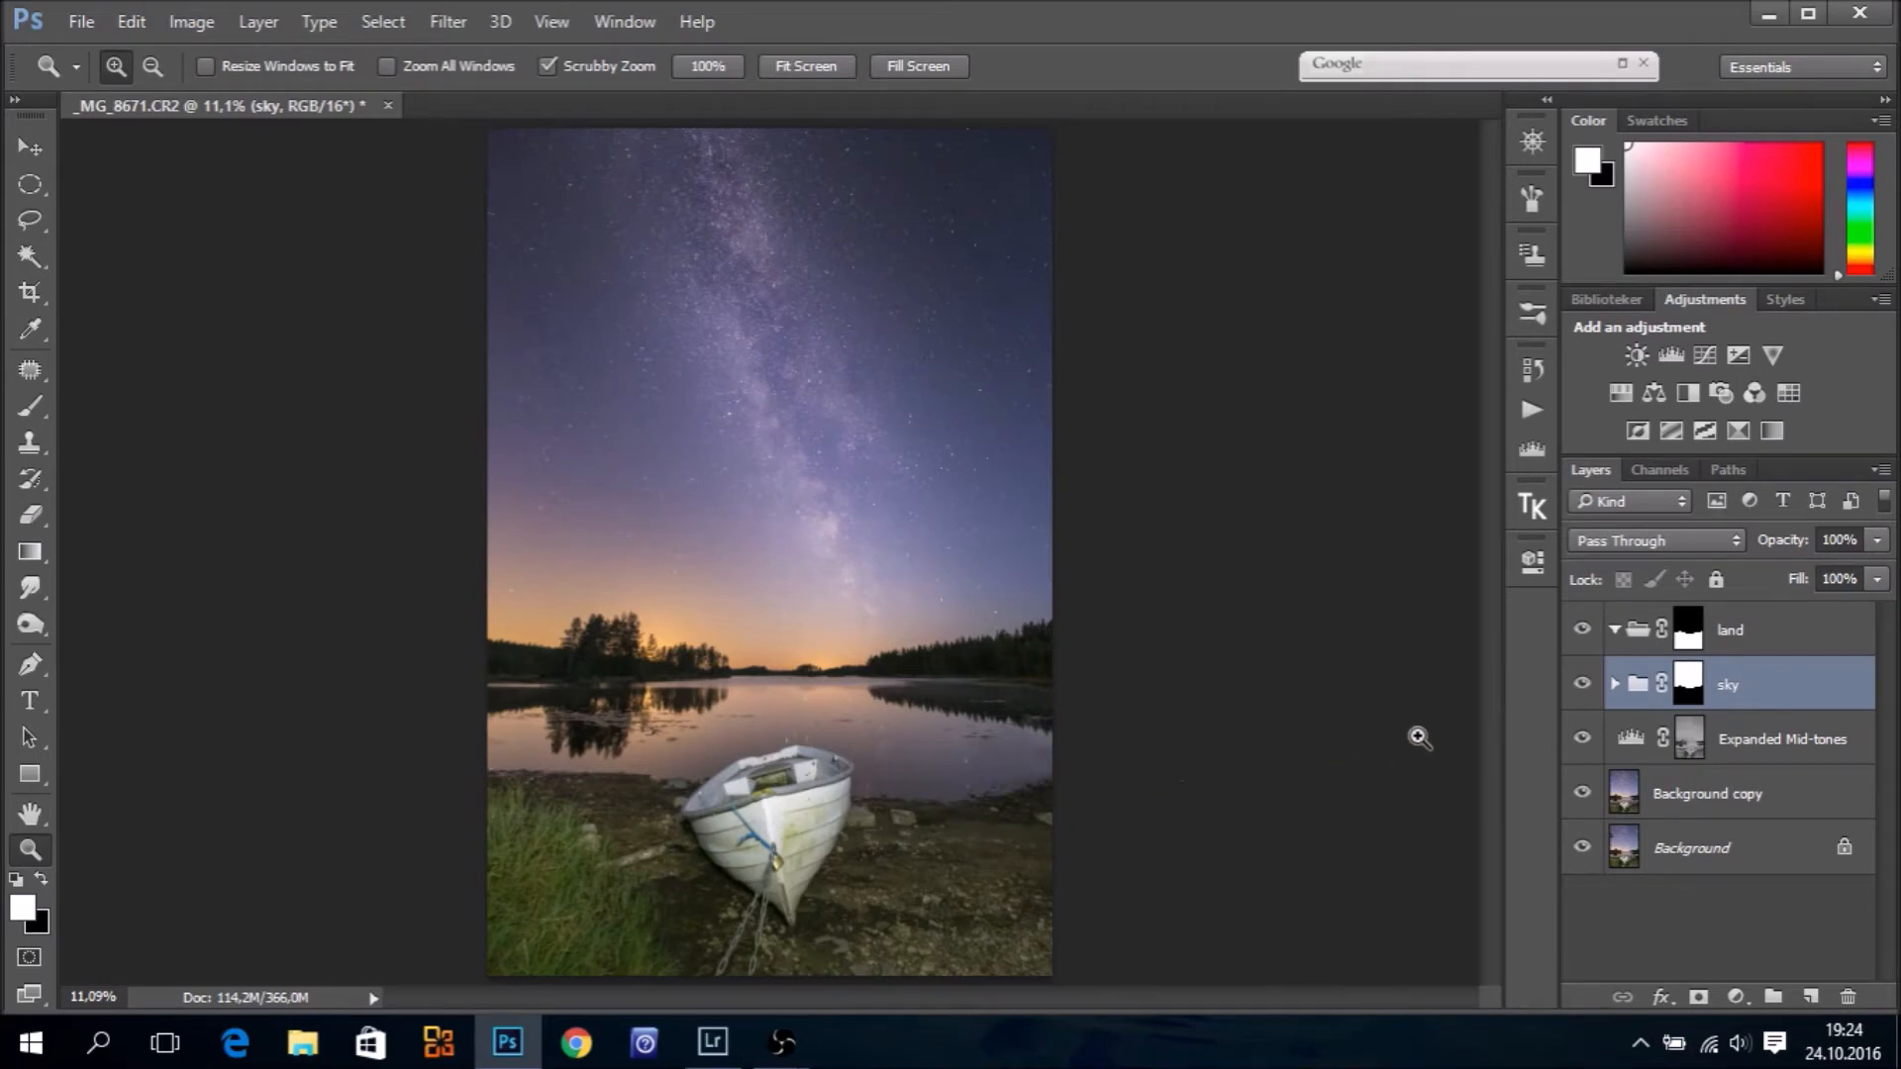
With the land group selected, generate the Wide Mid-tones and Shadow Darks luminosity mask channels using TKActions
left_click(1820, 639)
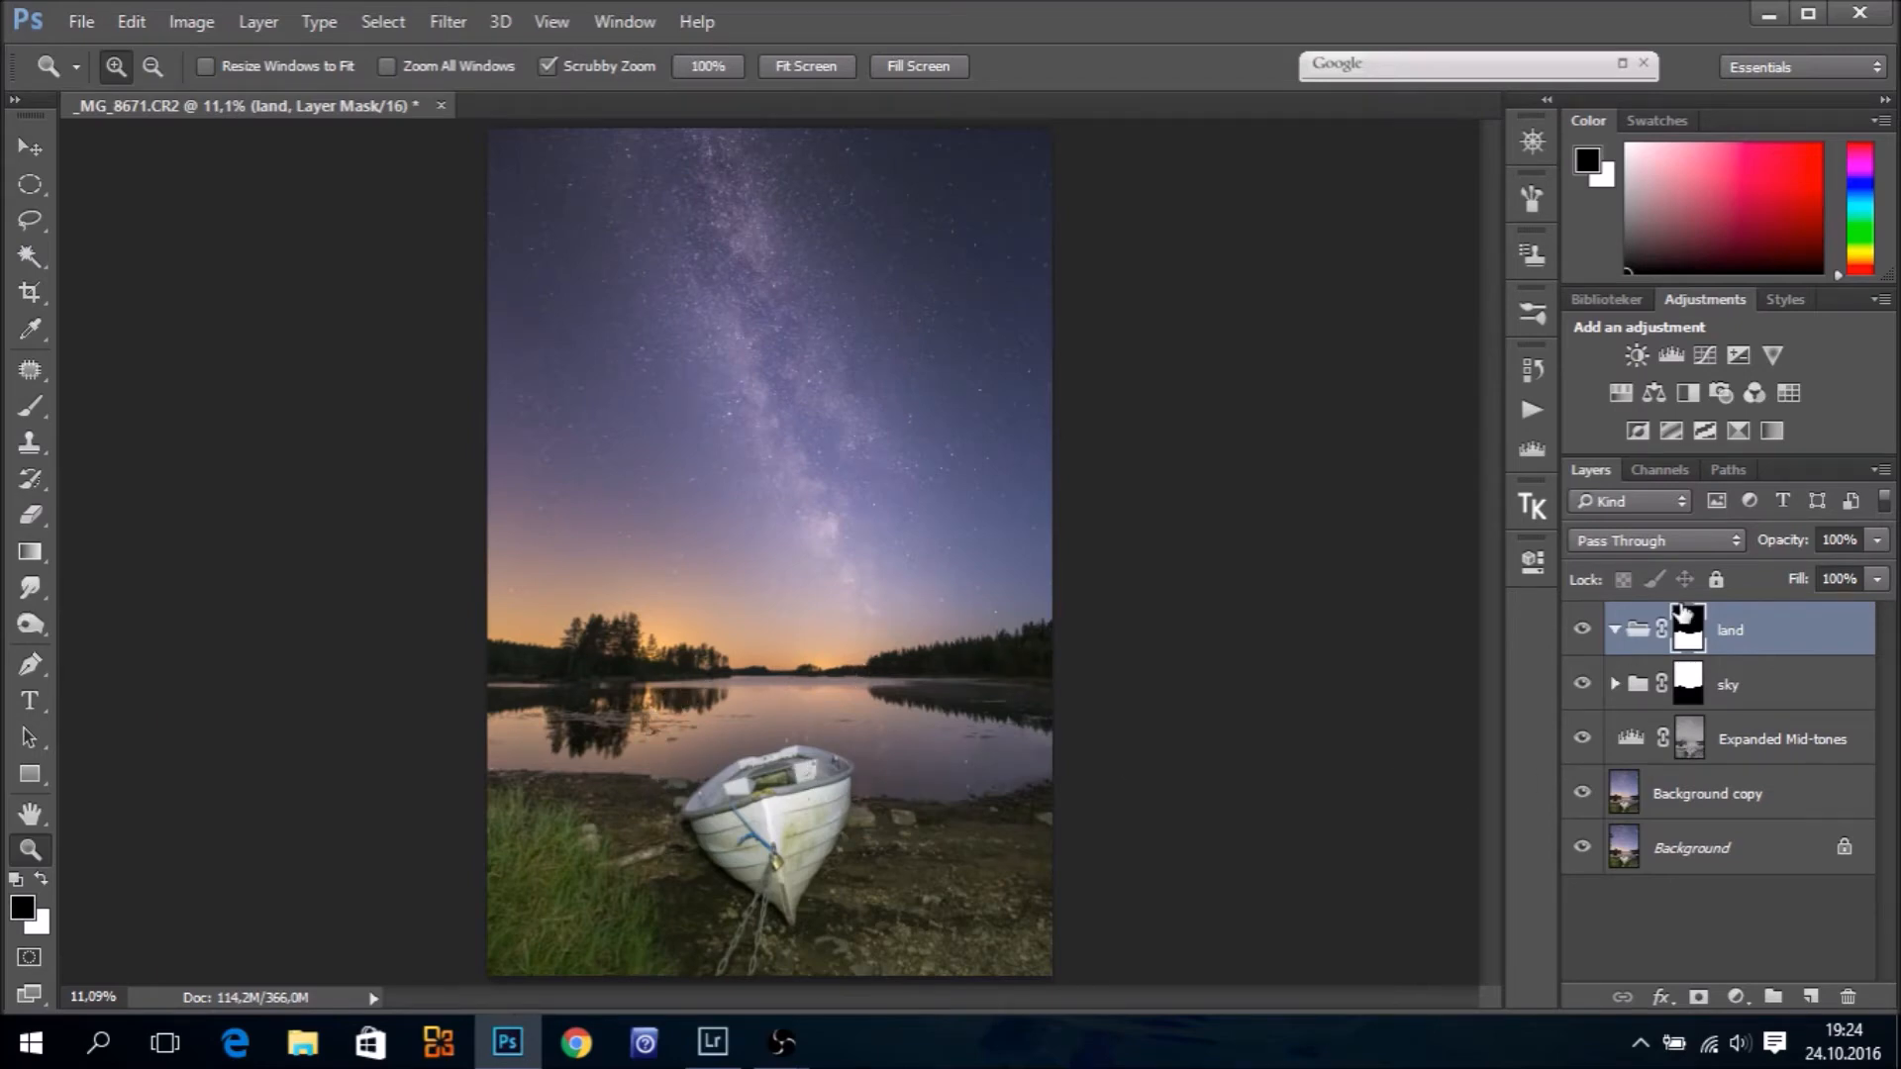
left_click(1530, 507)
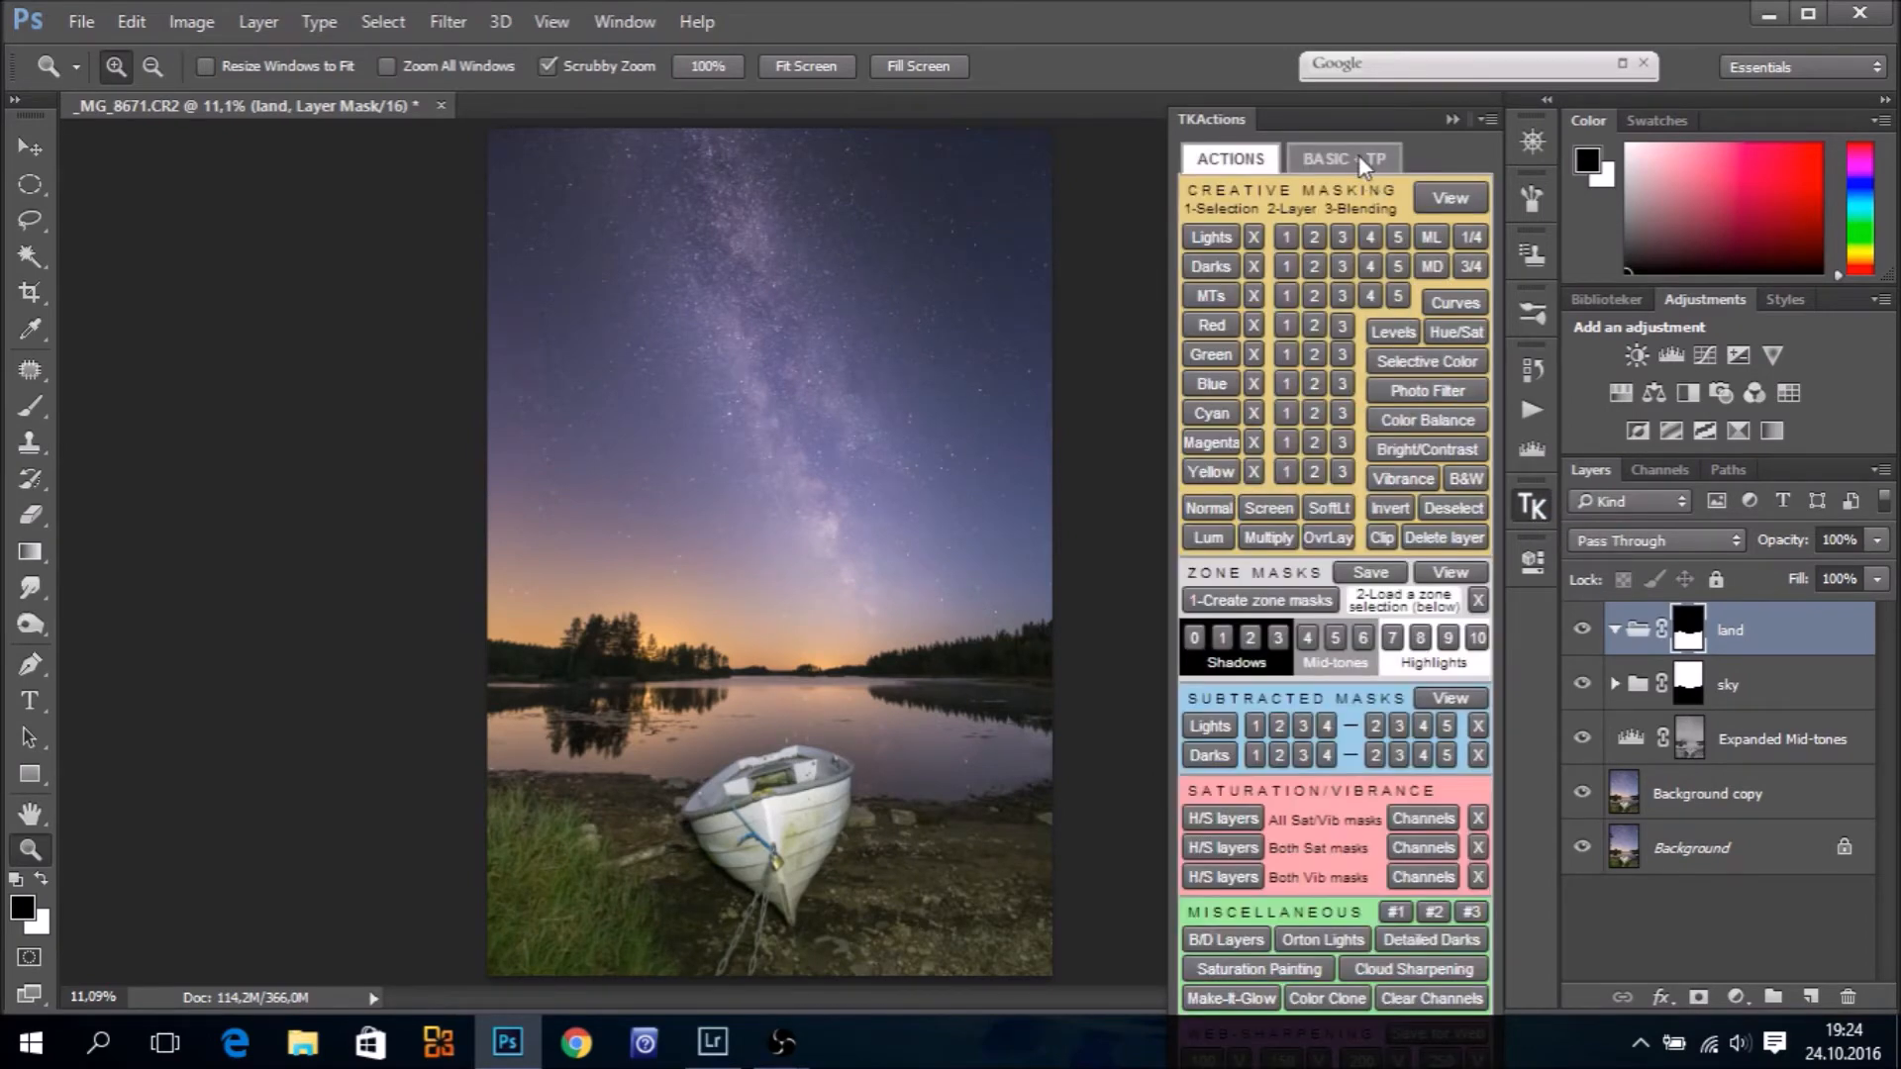
left_click(1358, 157)
left_click(1659, 471)
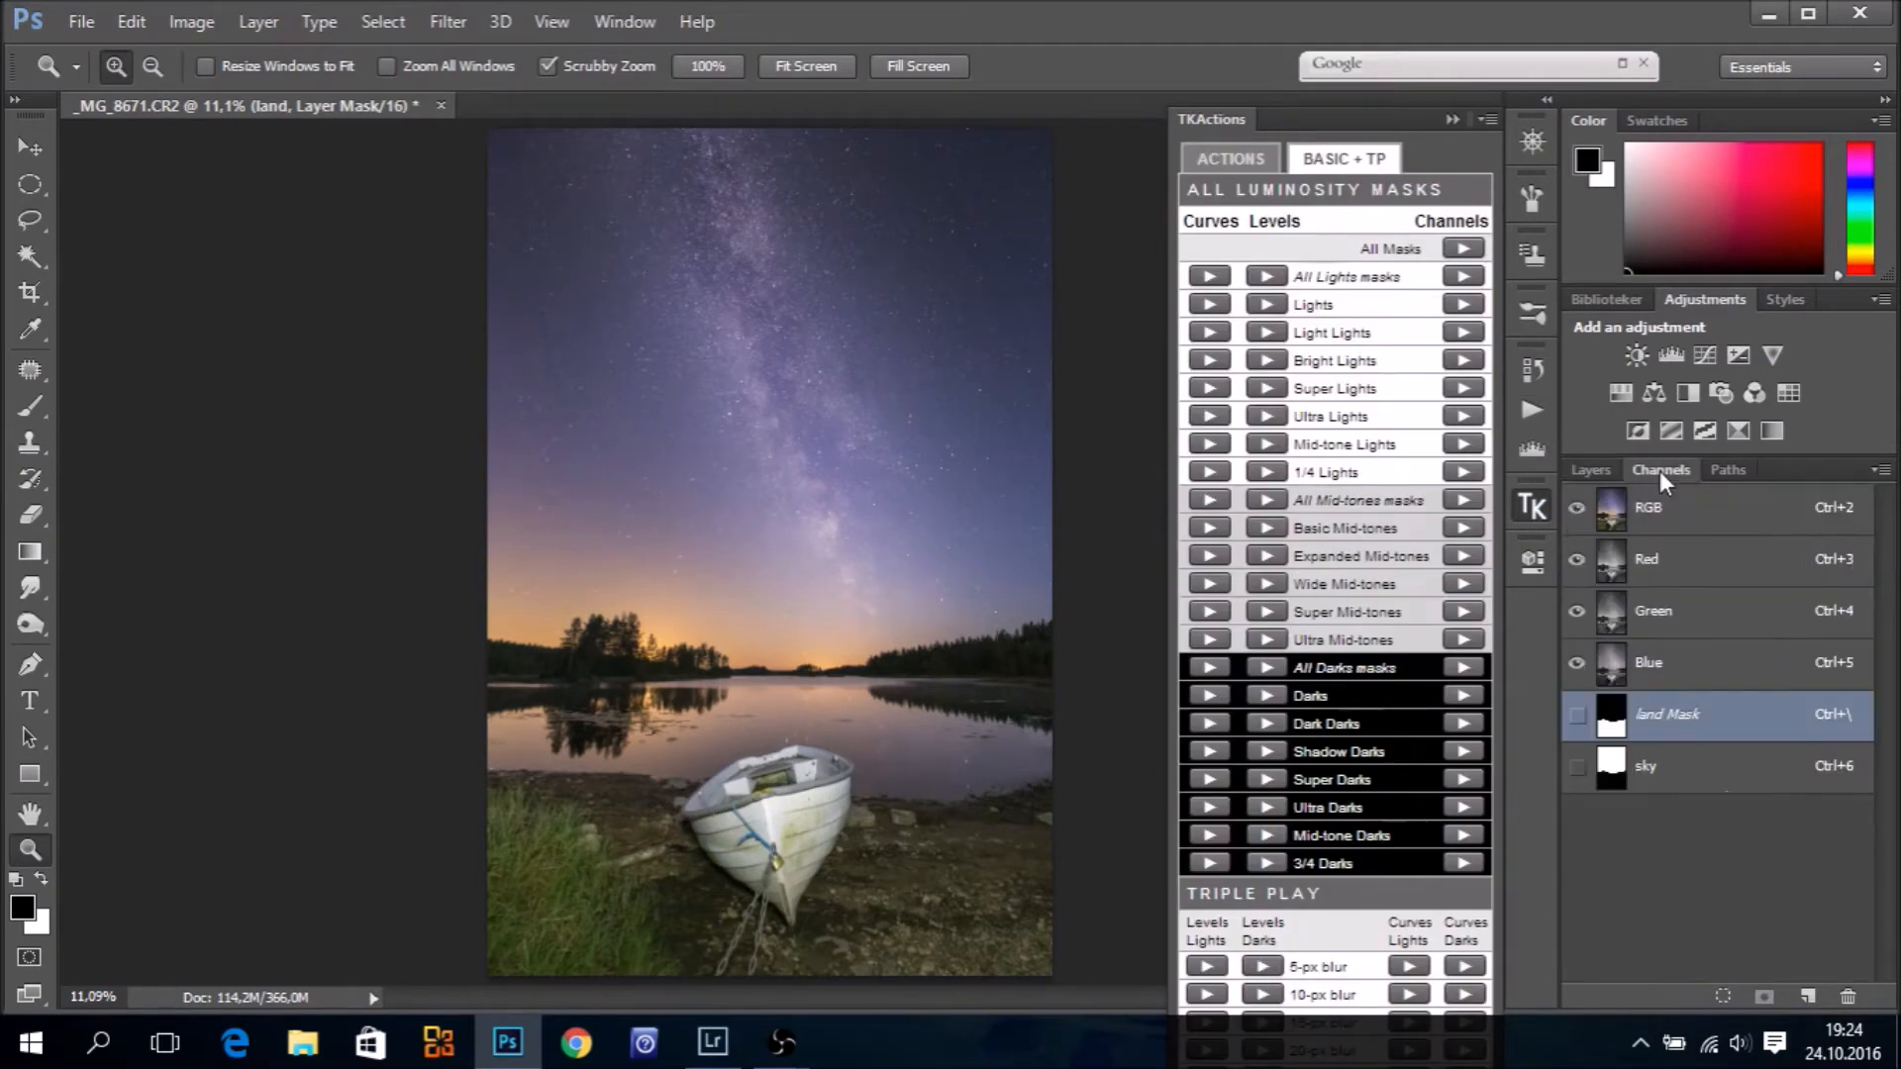
left_click(1461, 583)
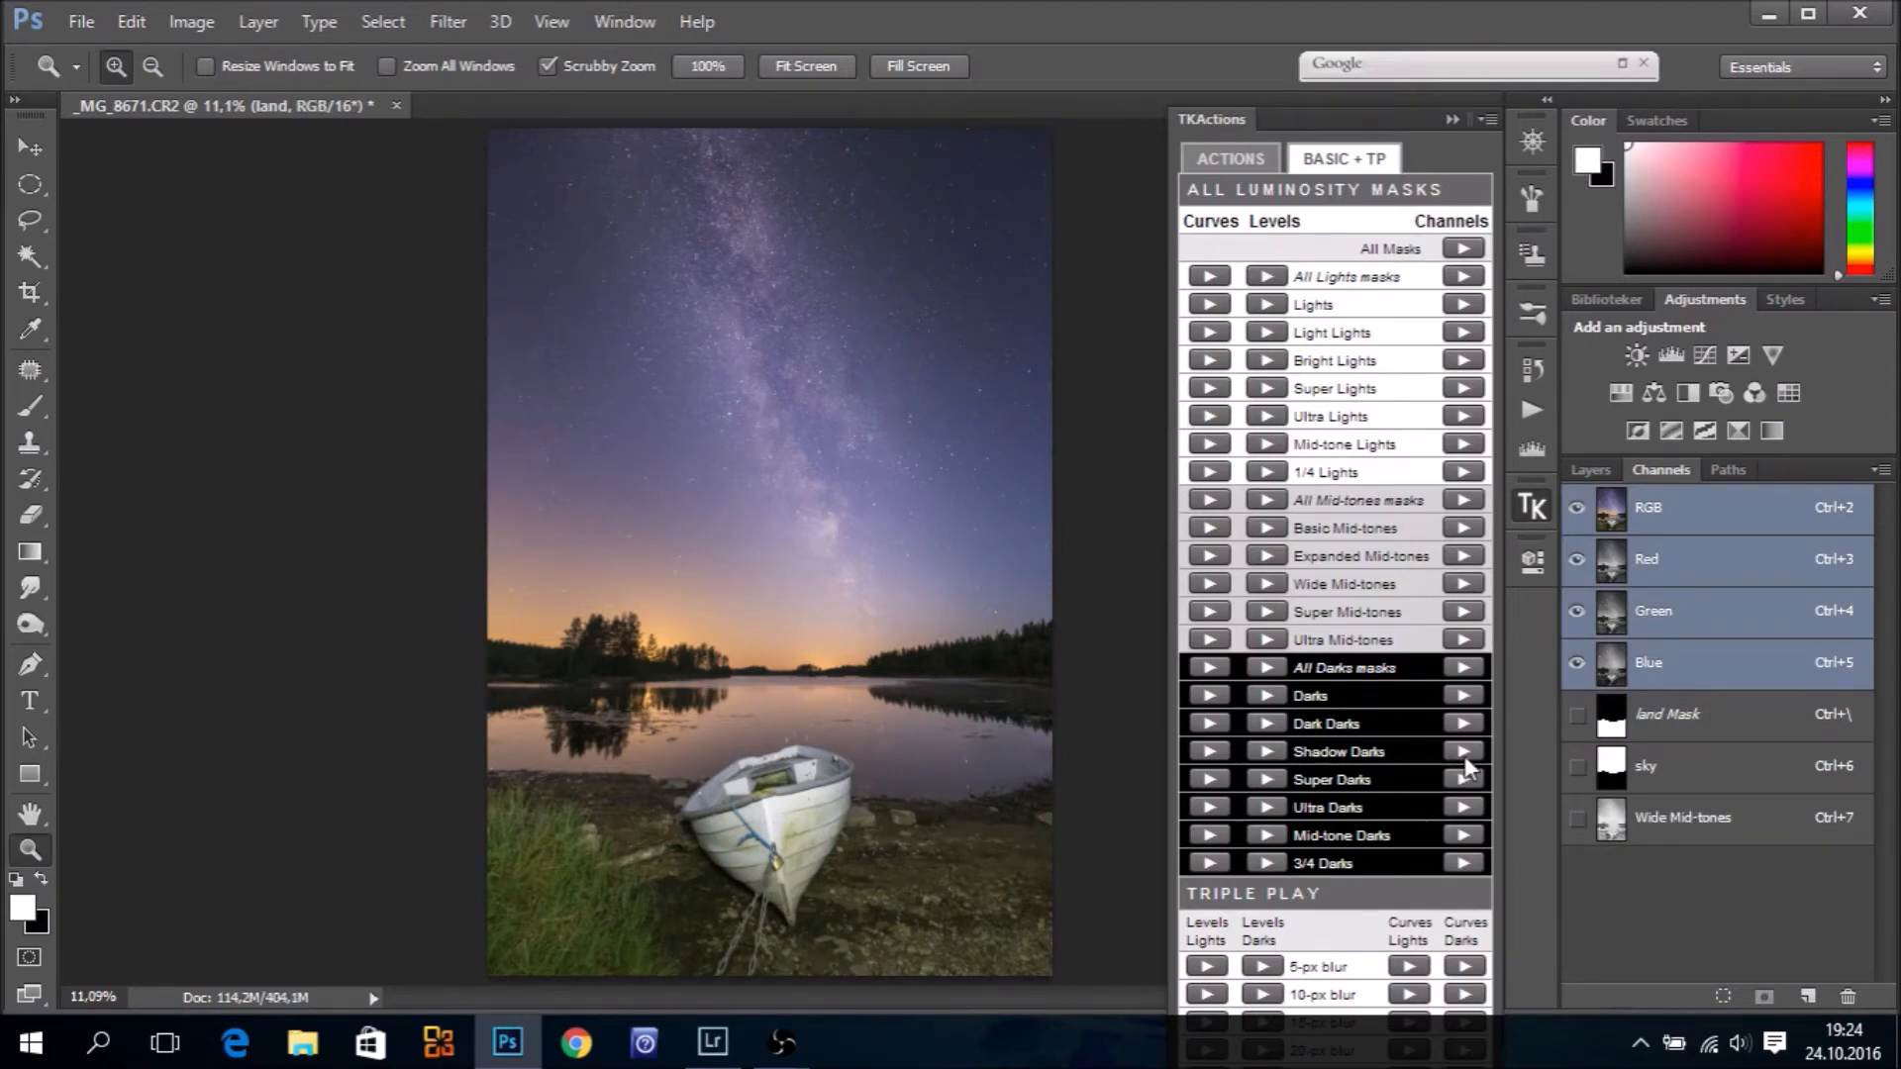
left_click(1464, 750)
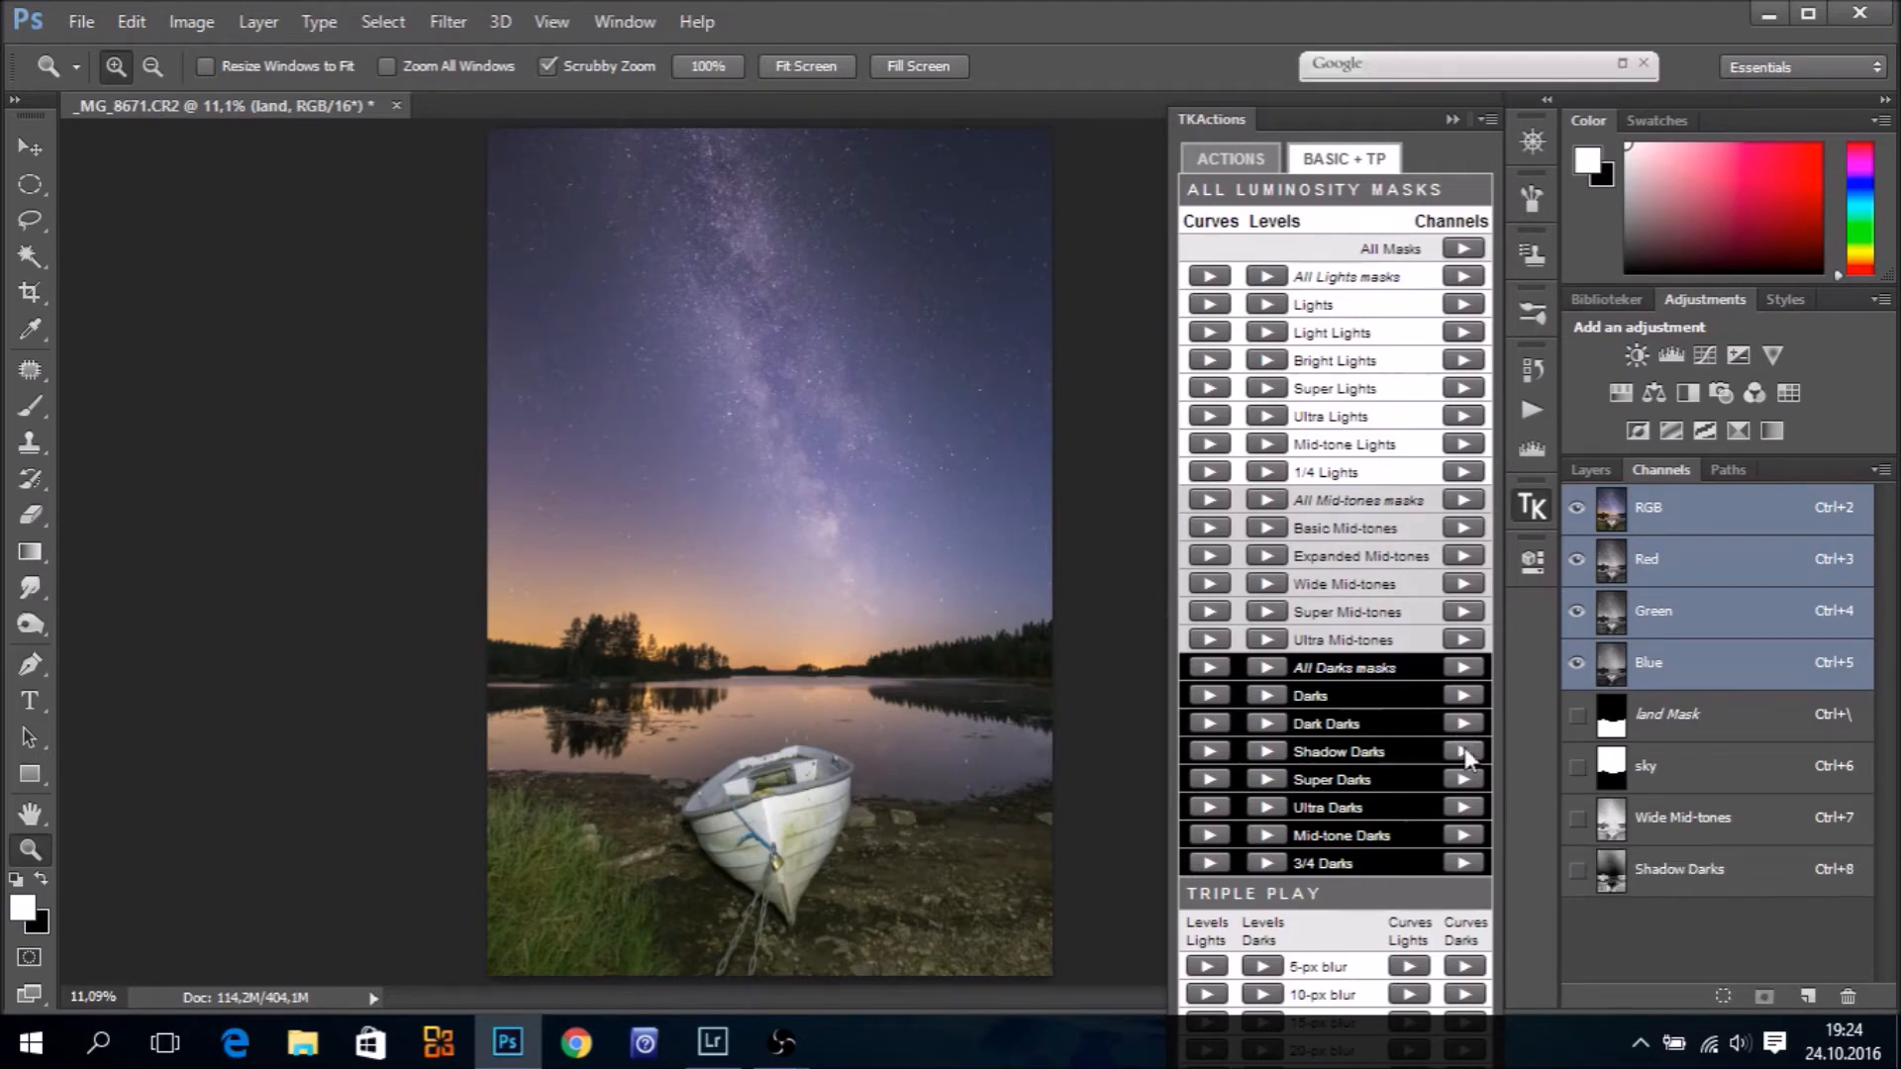
left_click(1452, 119)
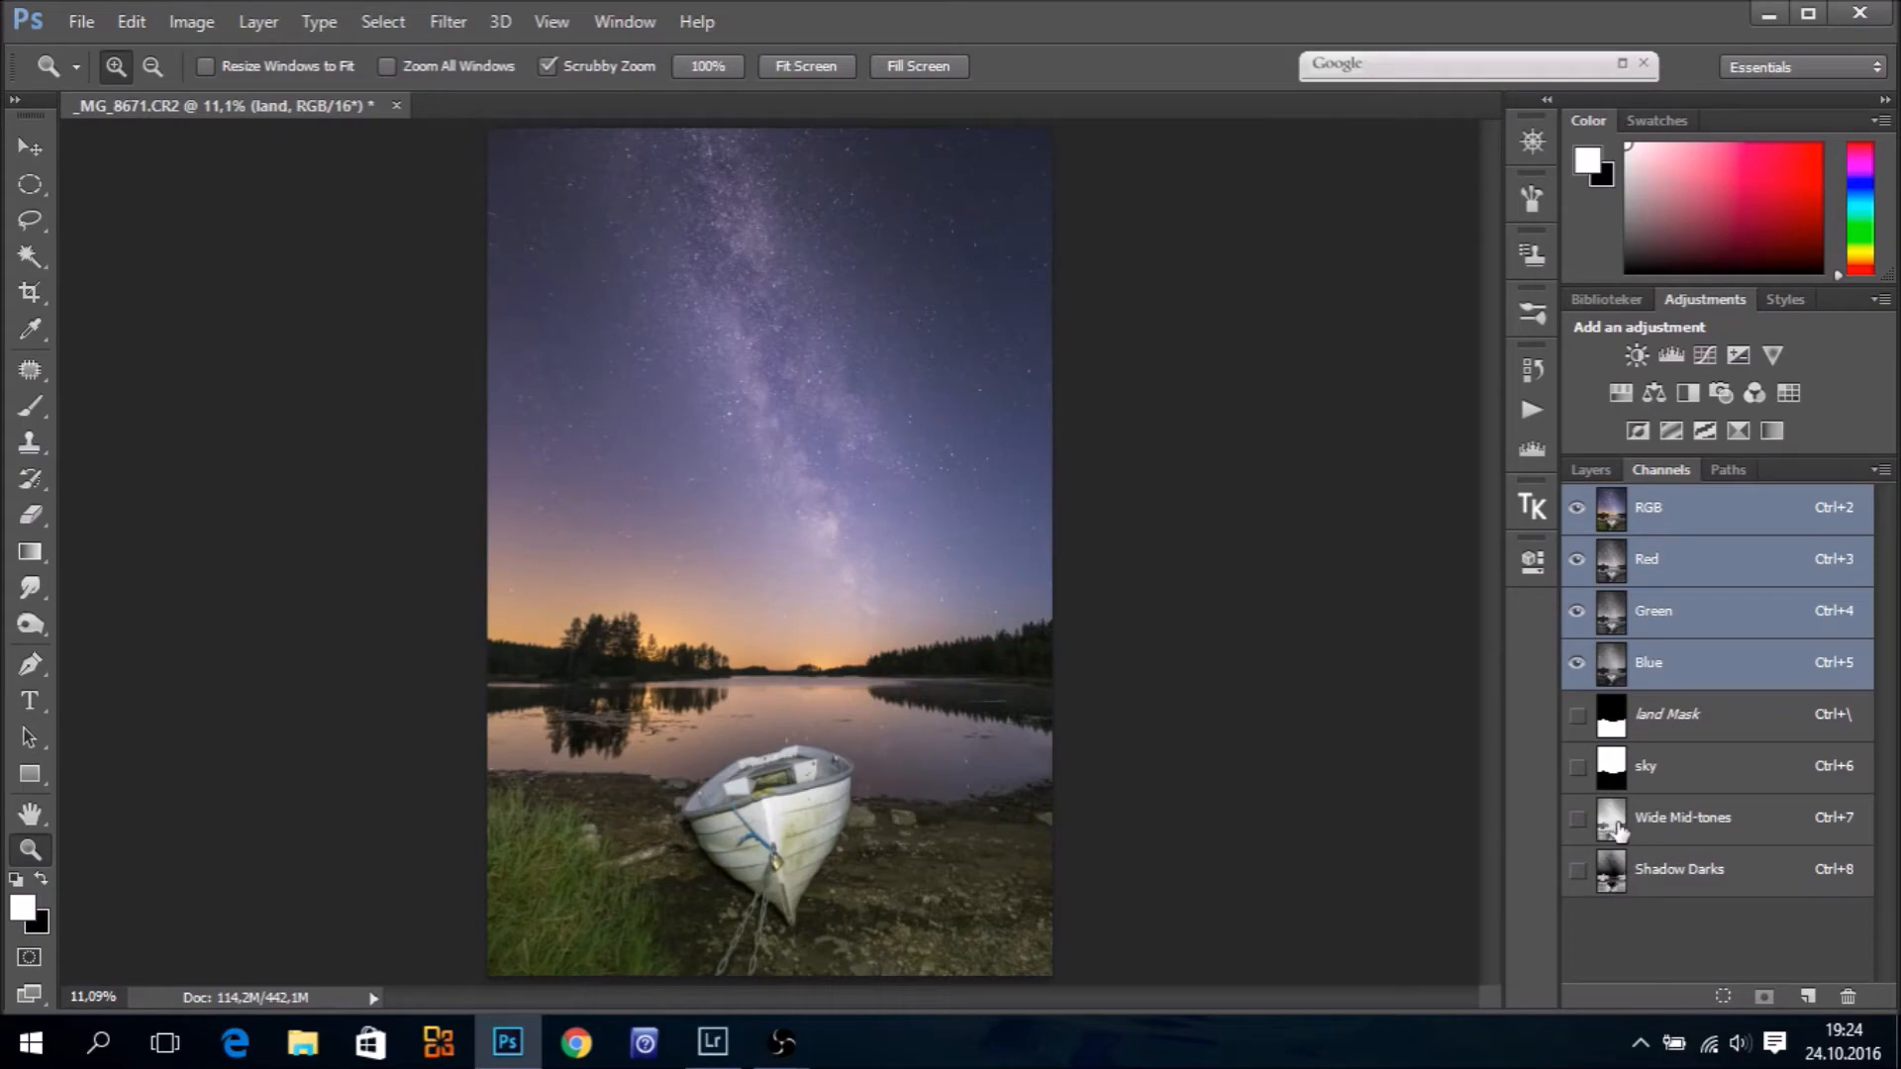
Load the Wide Mid-tones channel as a selection, subtract the Shadow Darks channel from it, and return to the layers
left_click(1614, 876, "ctrl")
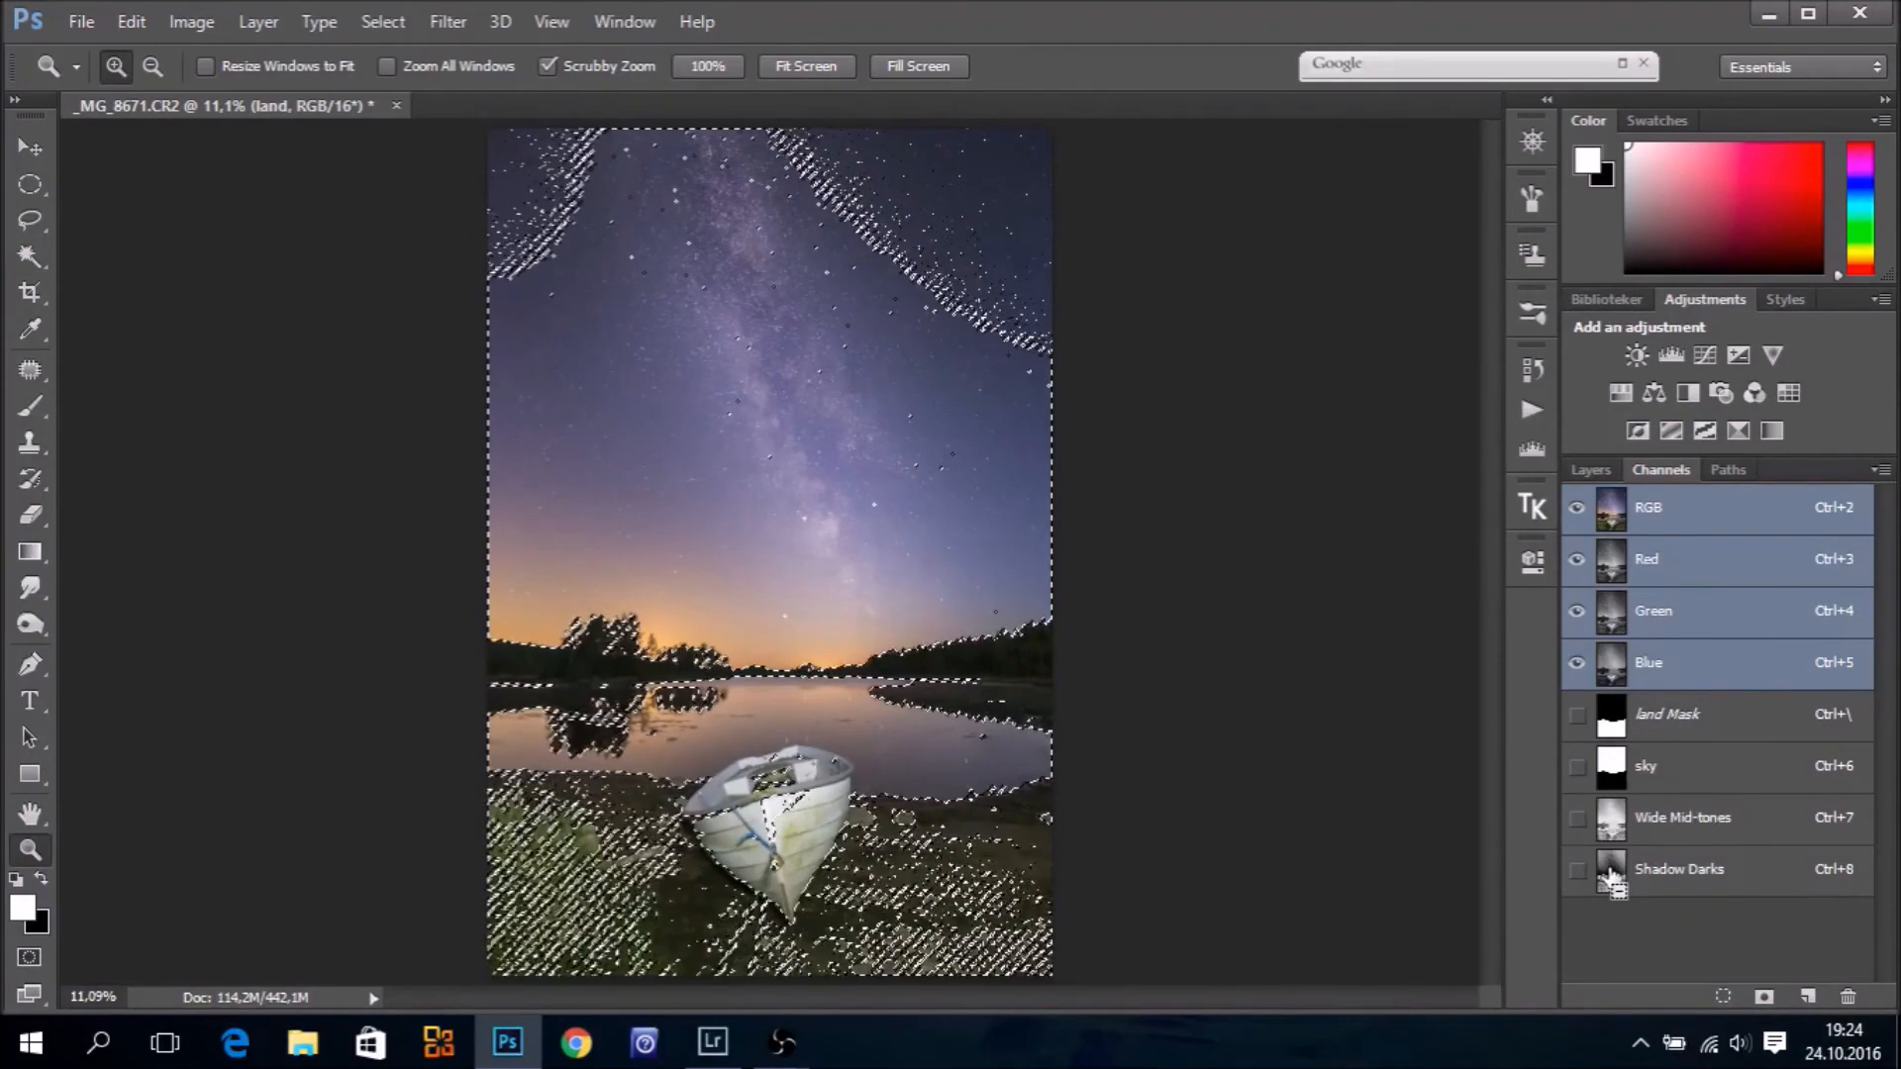
left_click(1611, 877, "ctrl+alt+shift")
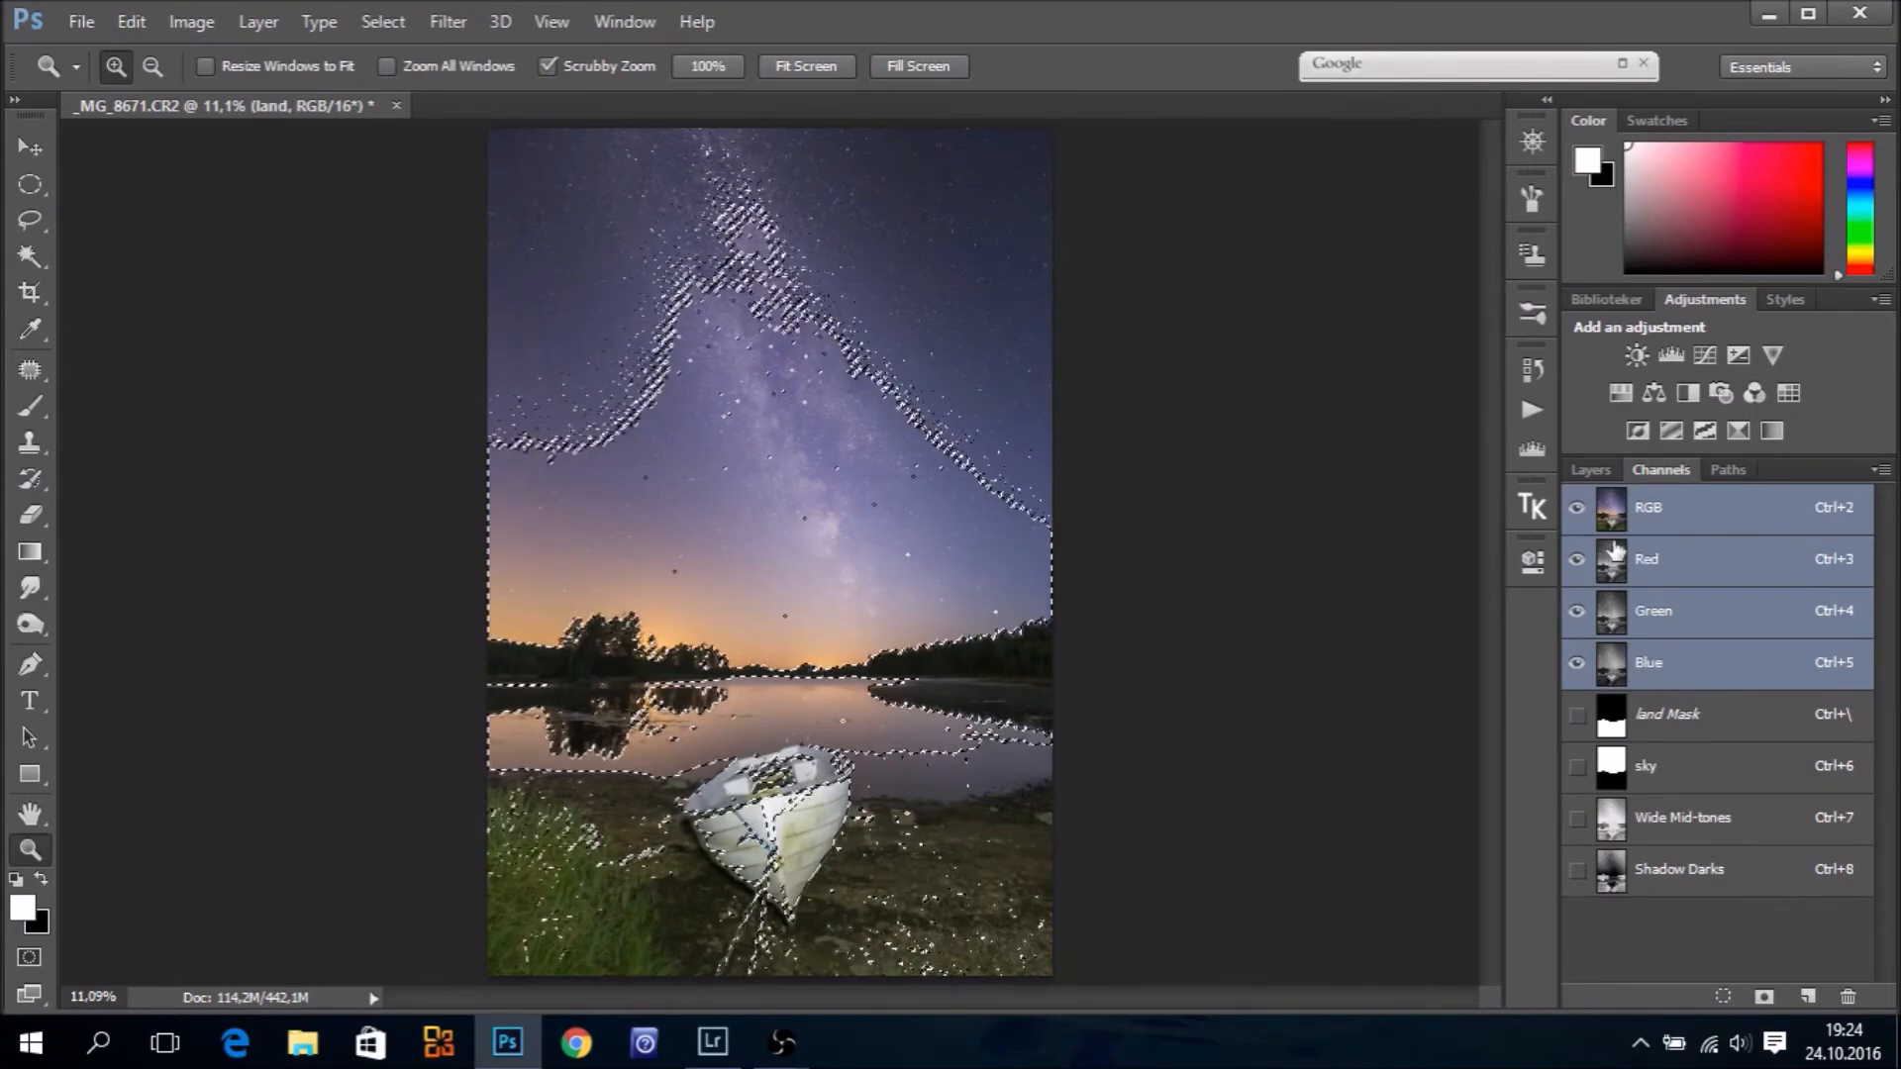
left_click(1592, 469)
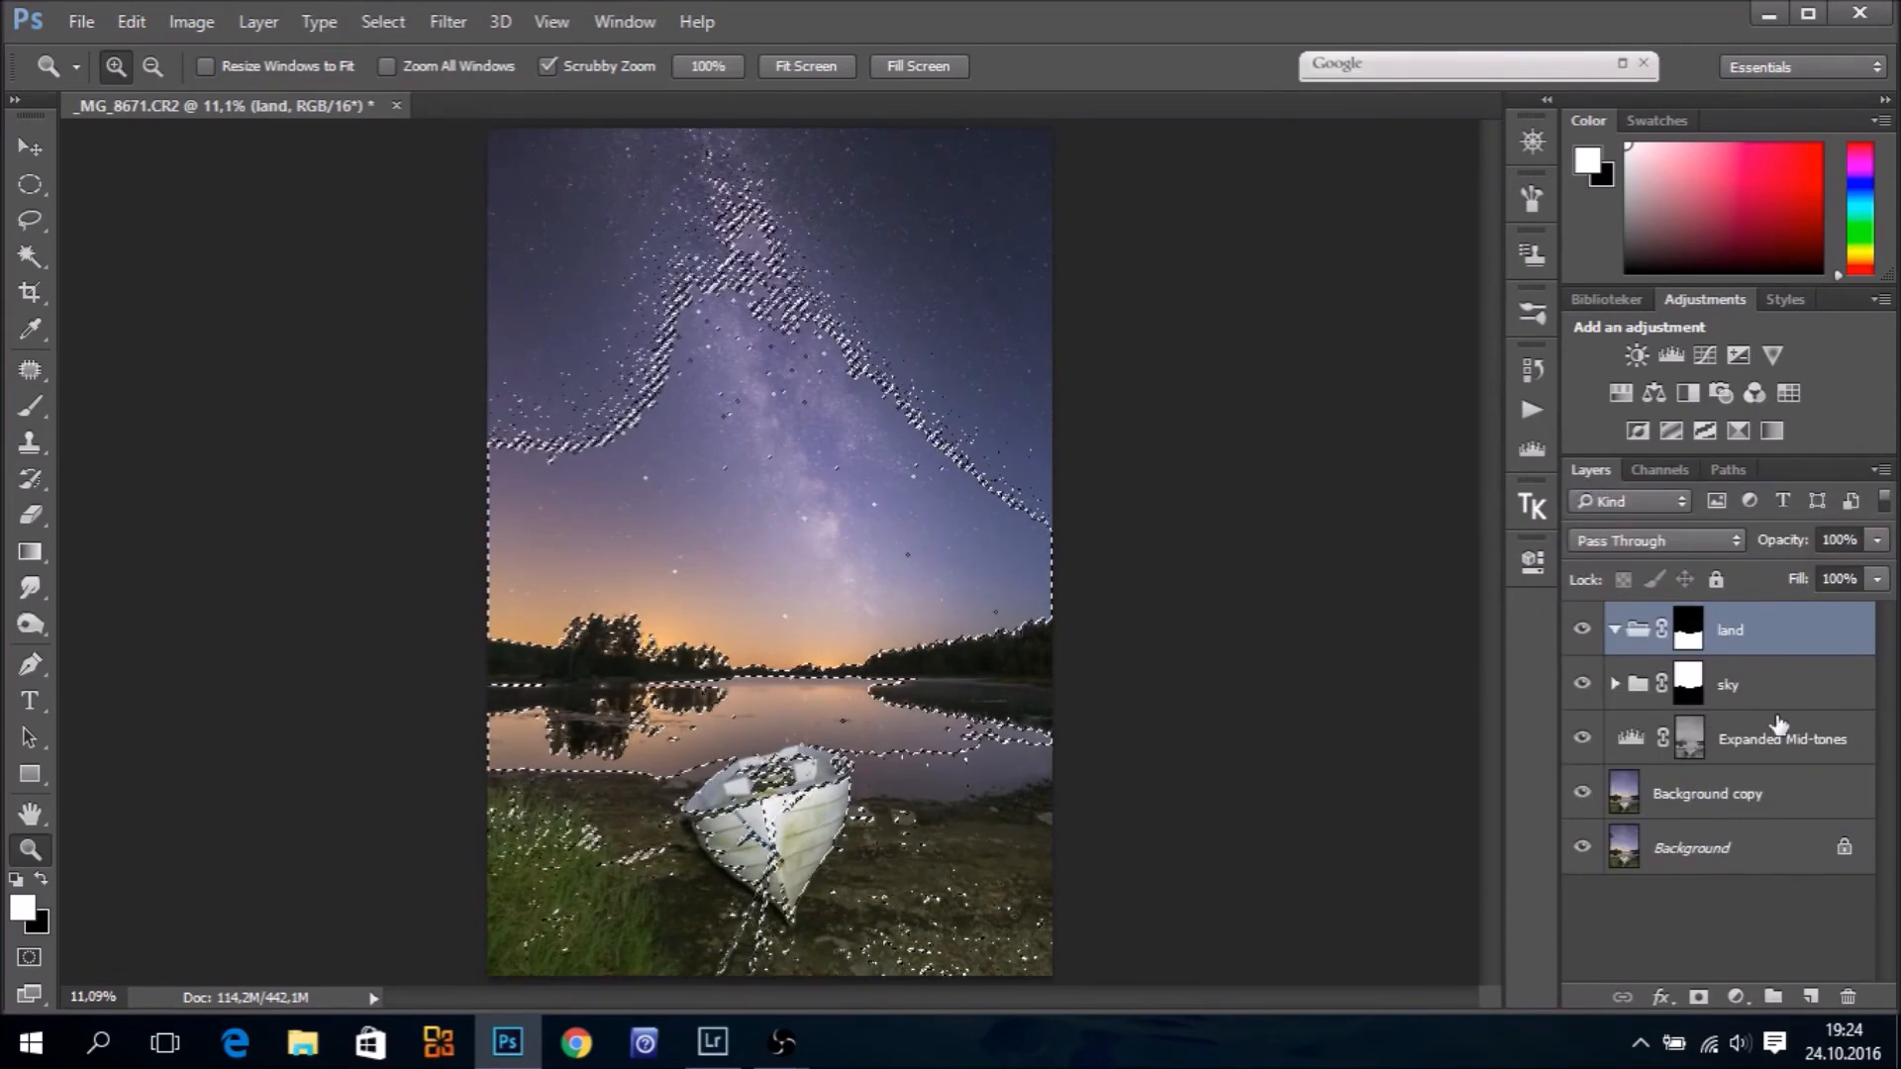
Add a Curves layer in the land group masked by the active selection and pull its shadows down slightly
left_click(1740, 990)
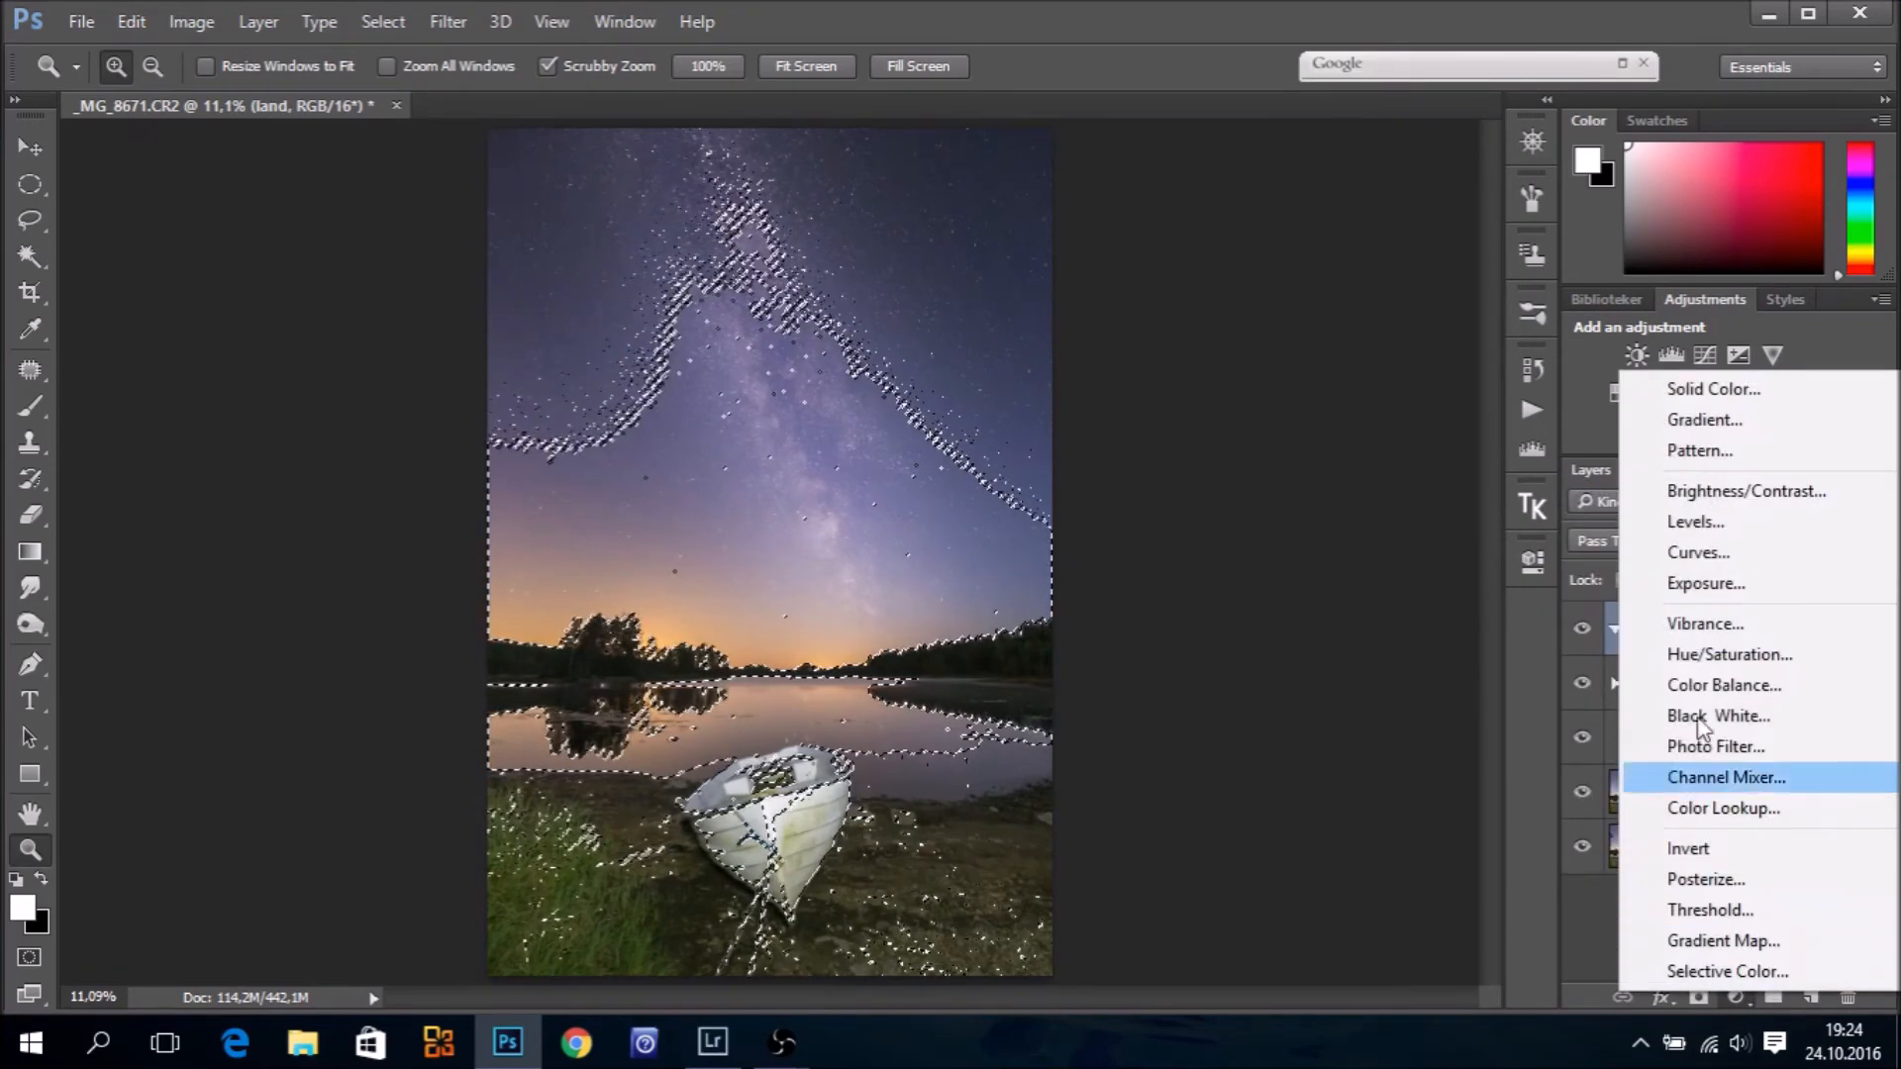
left_click(1724, 555)
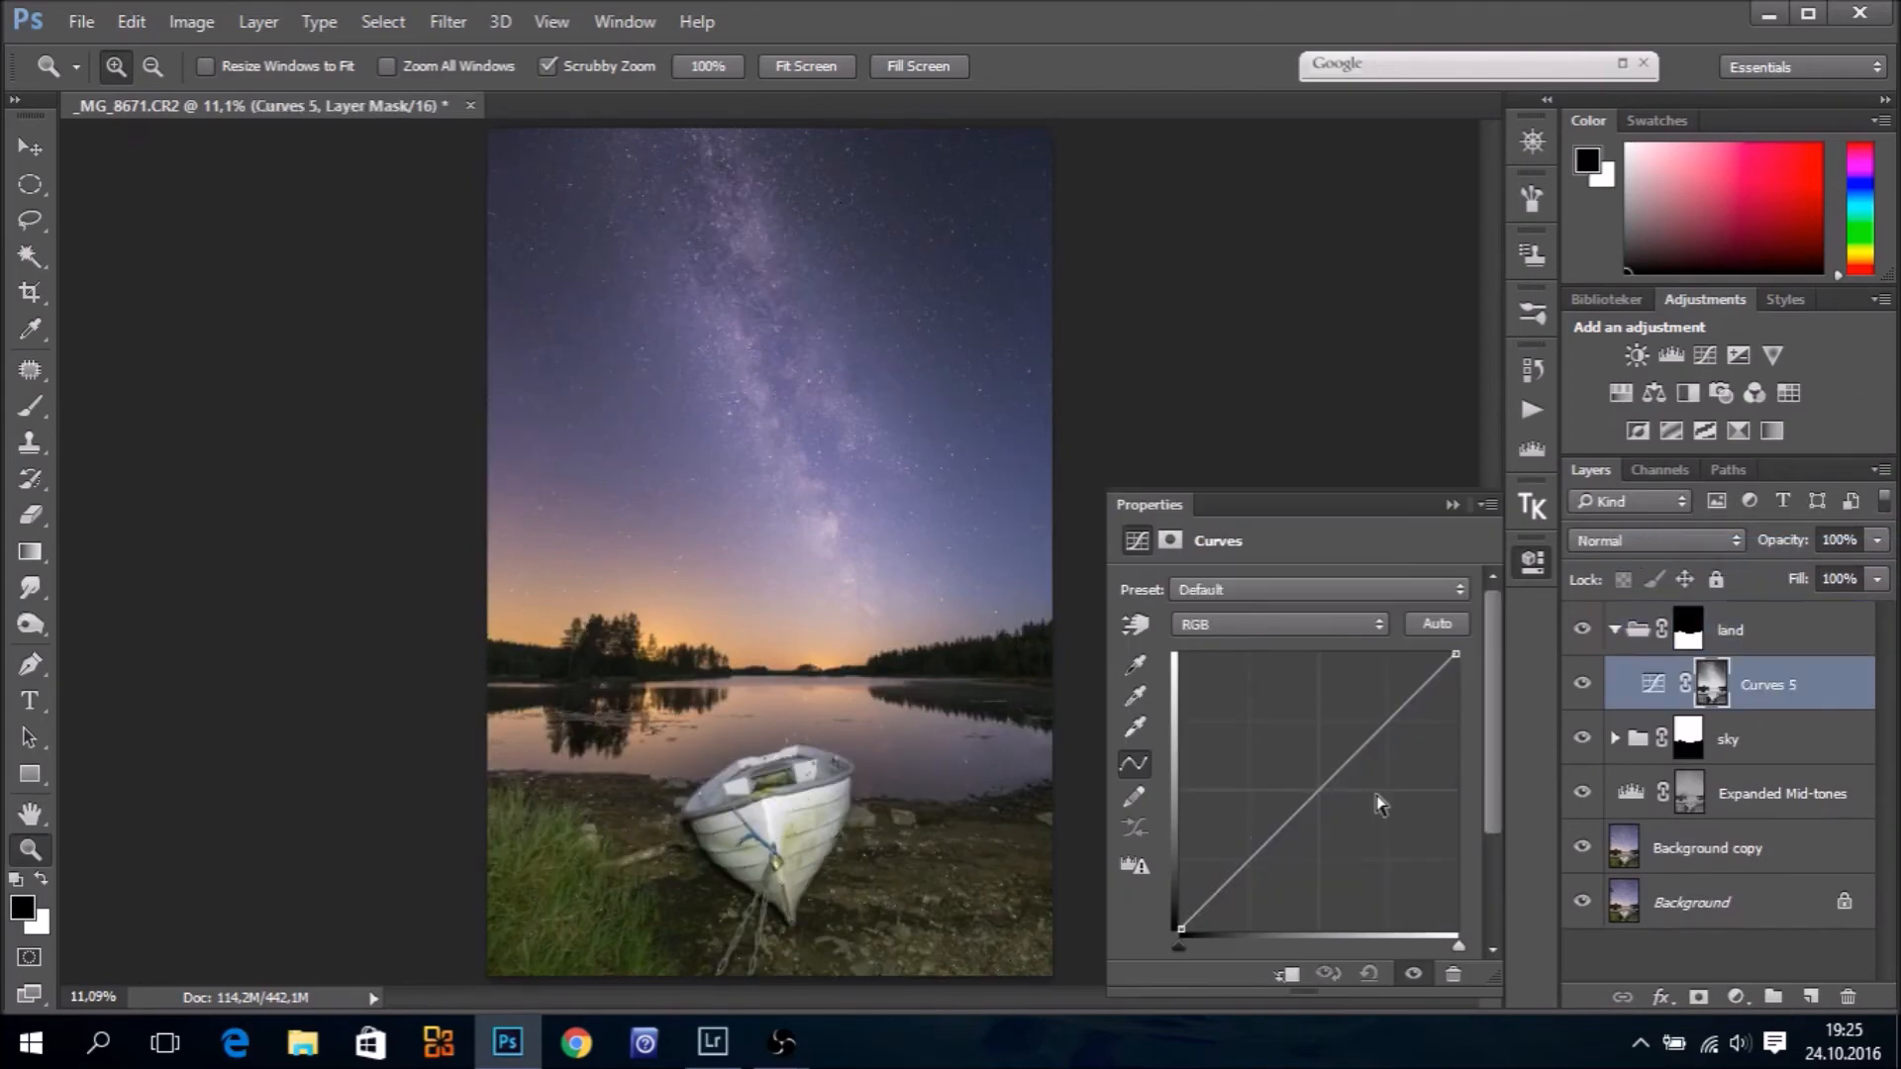
left_click_drag(1250, 864, 1266, 859)
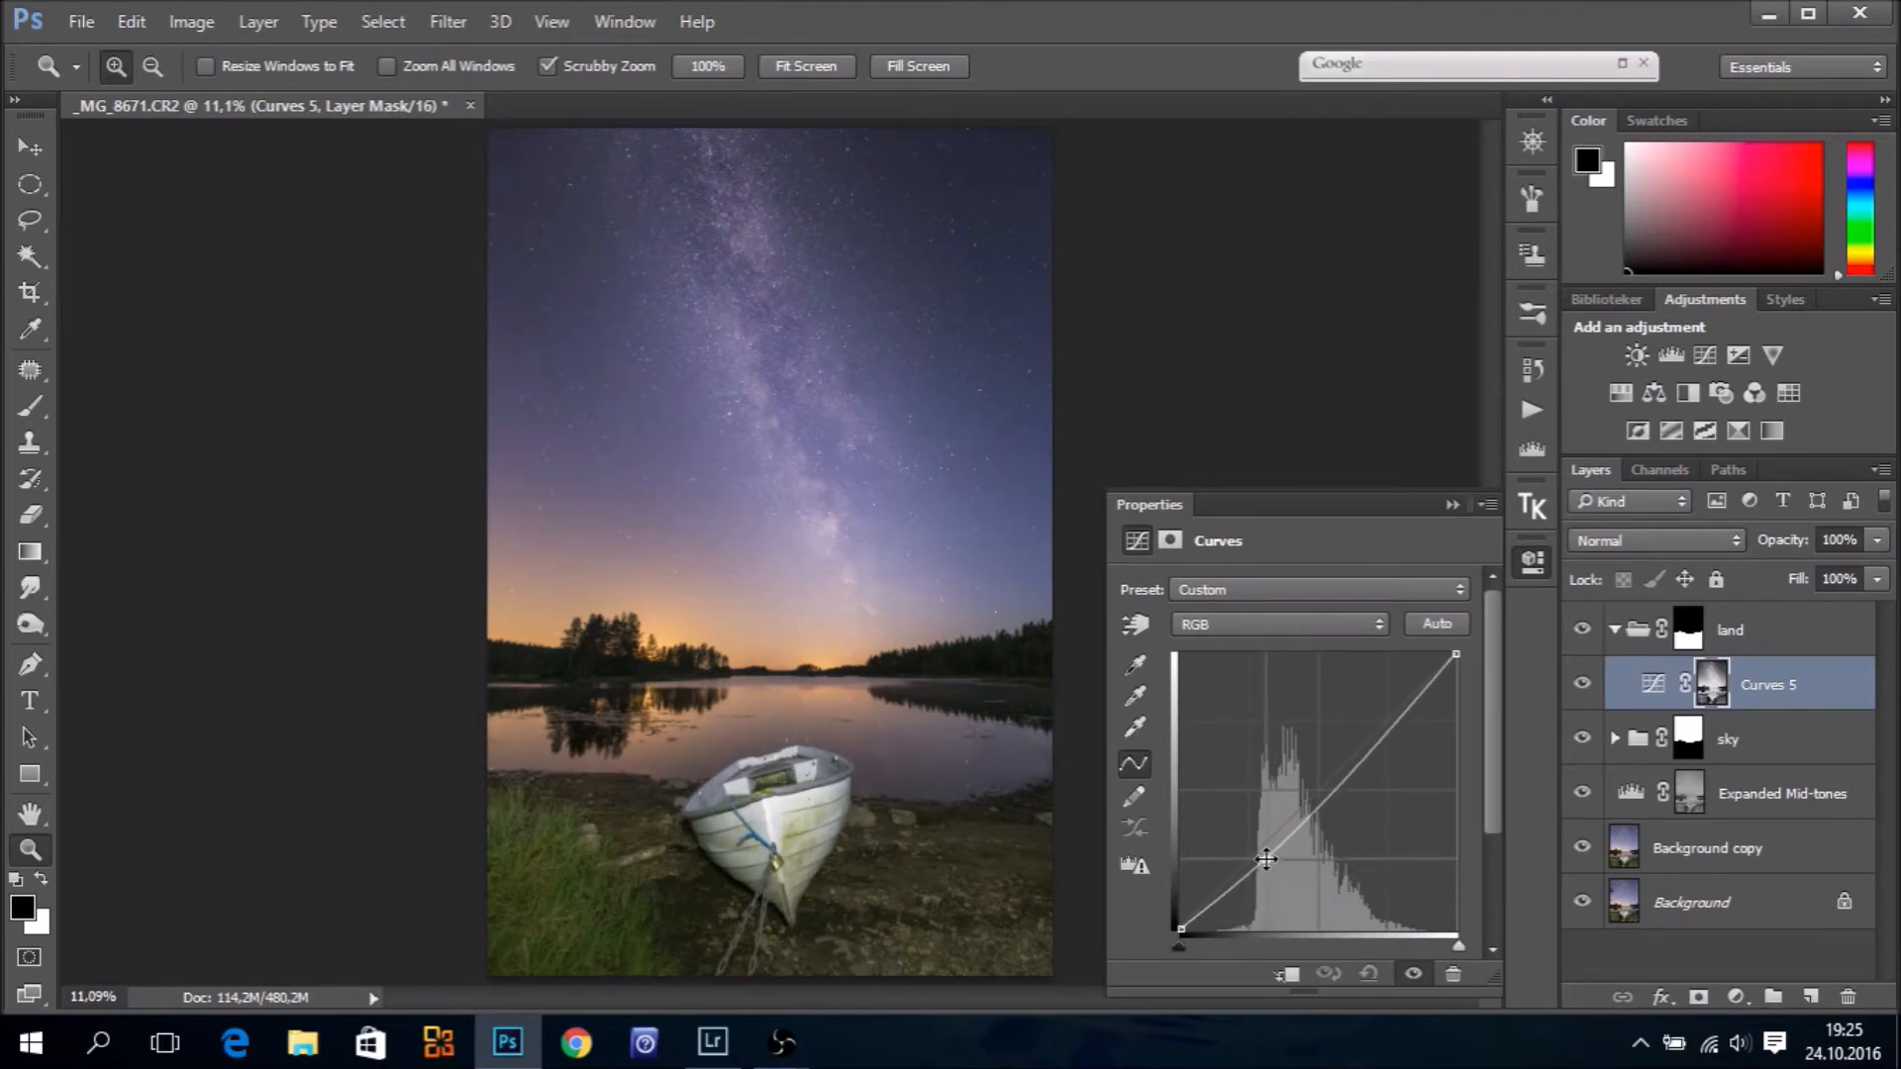
Shape the Curves 5 adjustment into a gentle S-curve with lowered shadows and raised highlights, and collapse its properties
left_click_drag(1398, 735, 1382, 728)
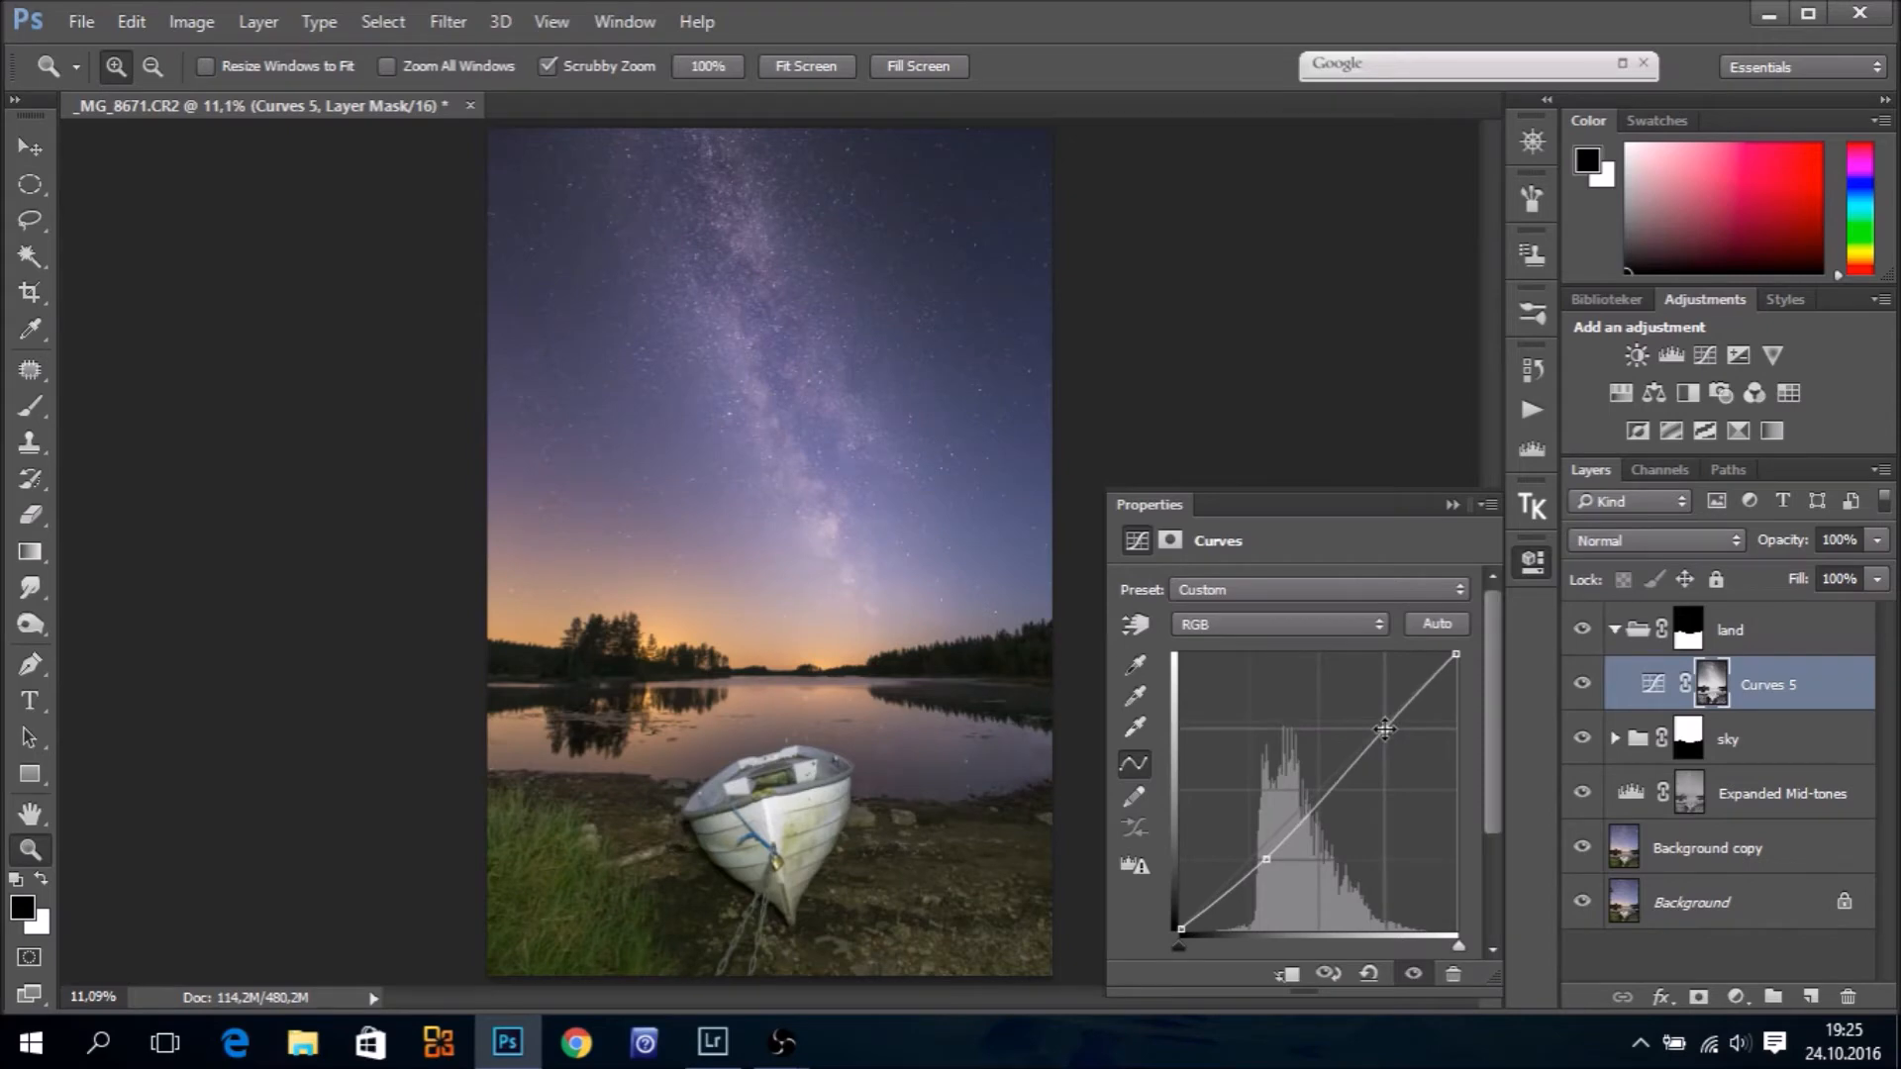
left_click_drag(1262, 862, 1277, 857)
left_click_drag(1384, 734, 1383, 724)
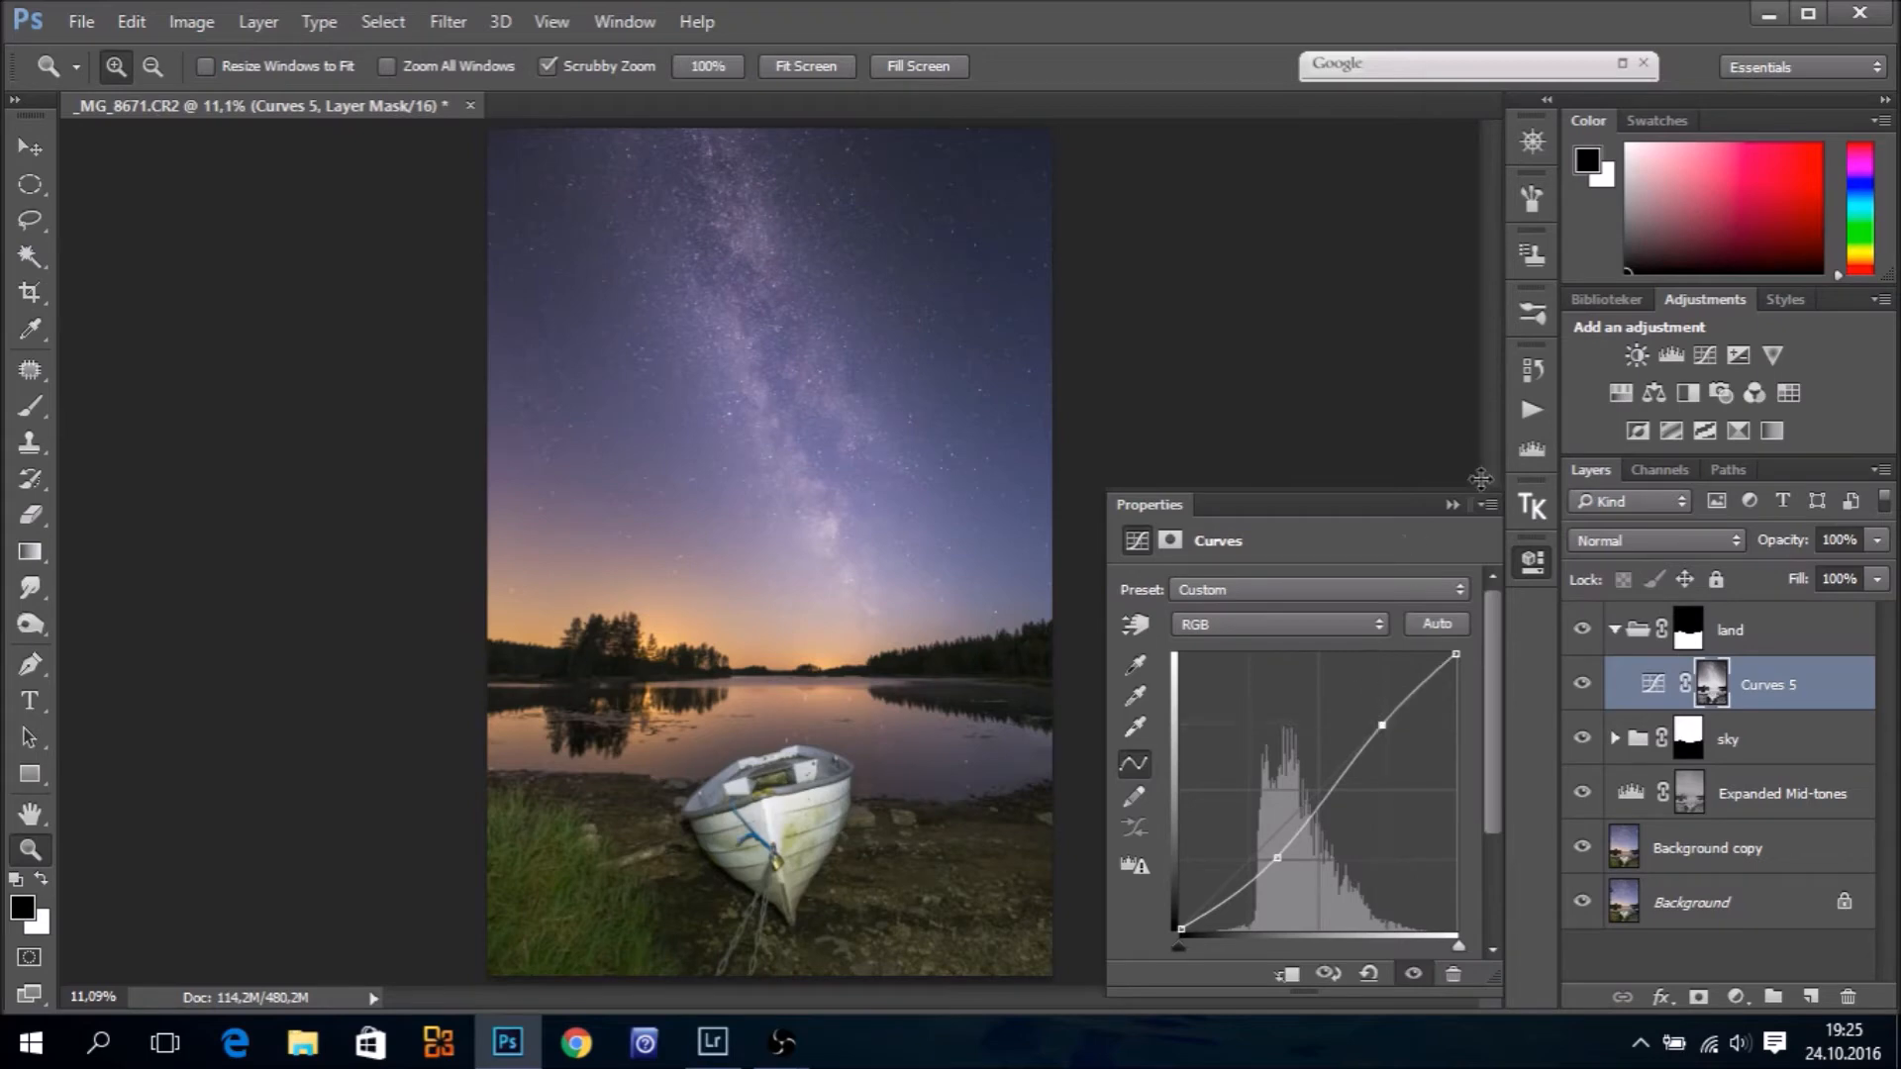
left_click(1452, 505)
Compare the image with and without the Curves 5 adjustment
left_click(1581, 685)
left_click(1581, 685)
left_click(1581, 685)
left_click(1581, 685)
left_click(1581, 685)
left_click(1580, 685)
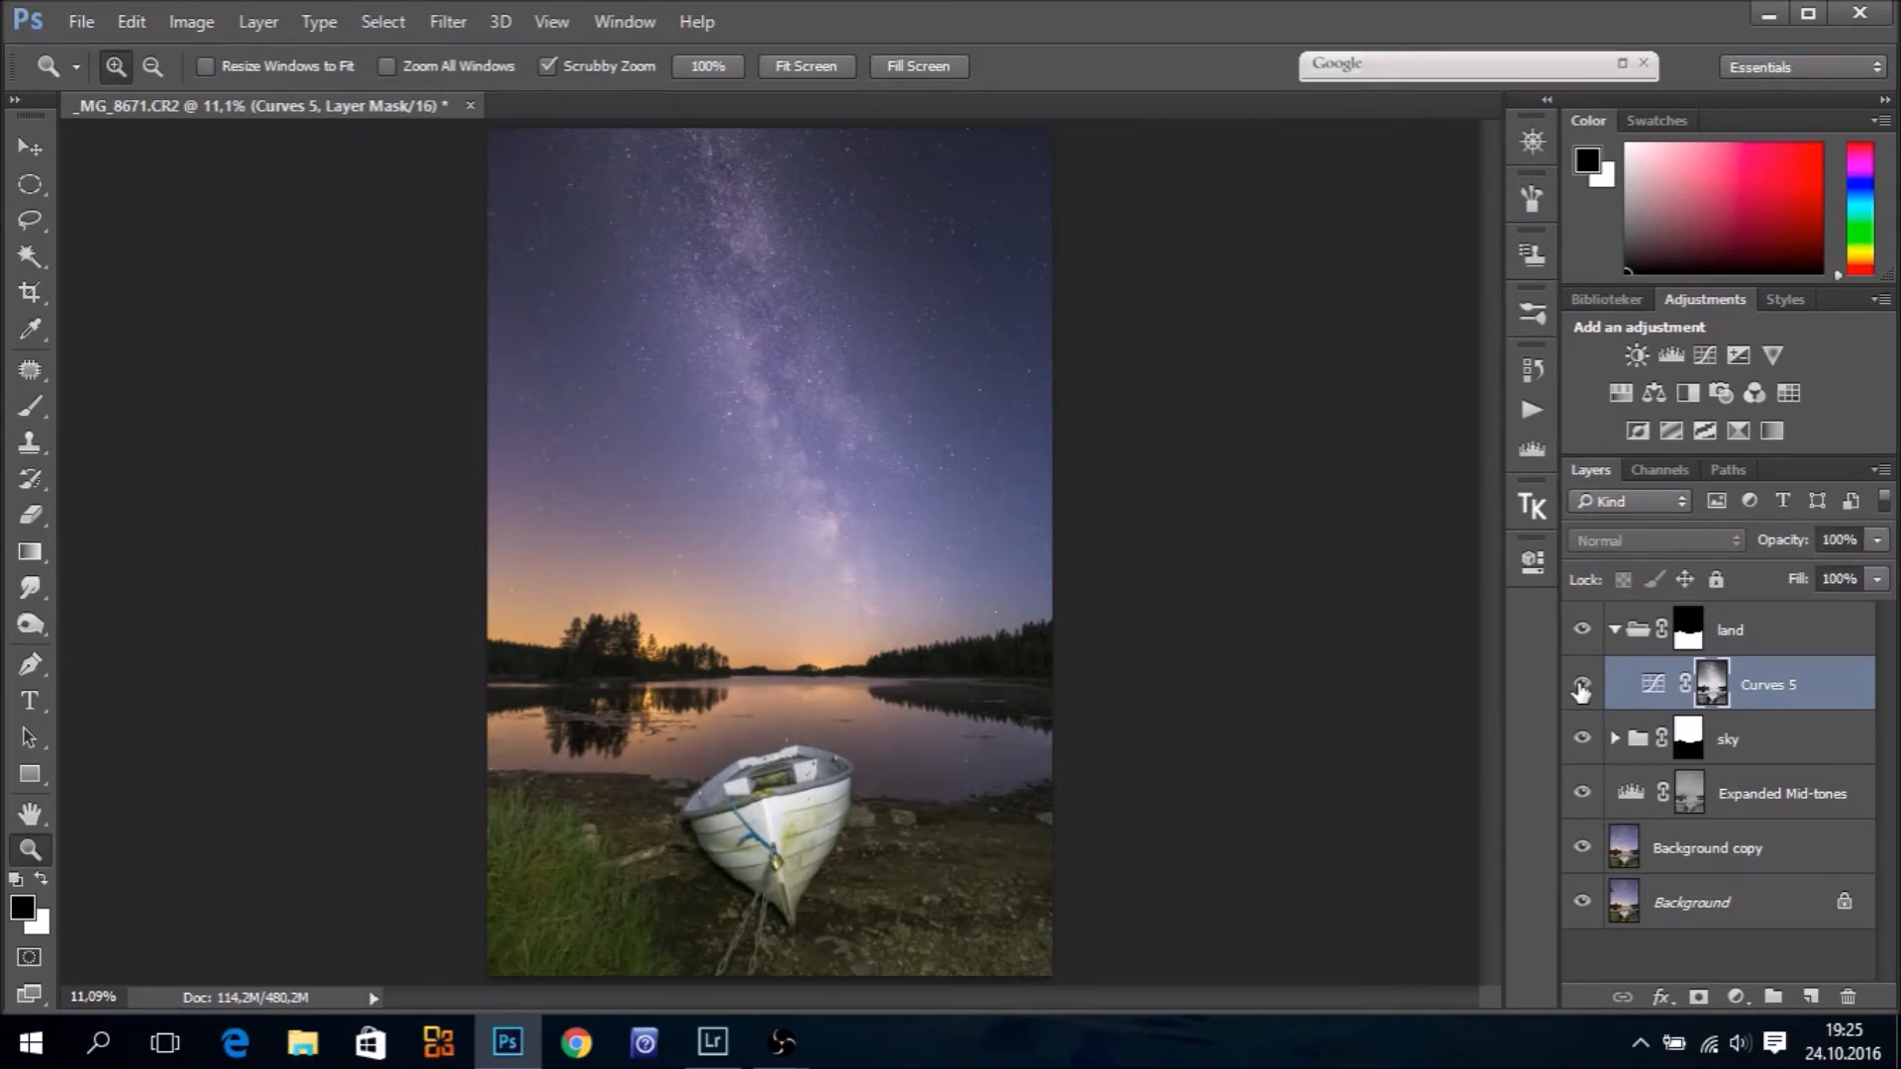
left_click(1581, 685)
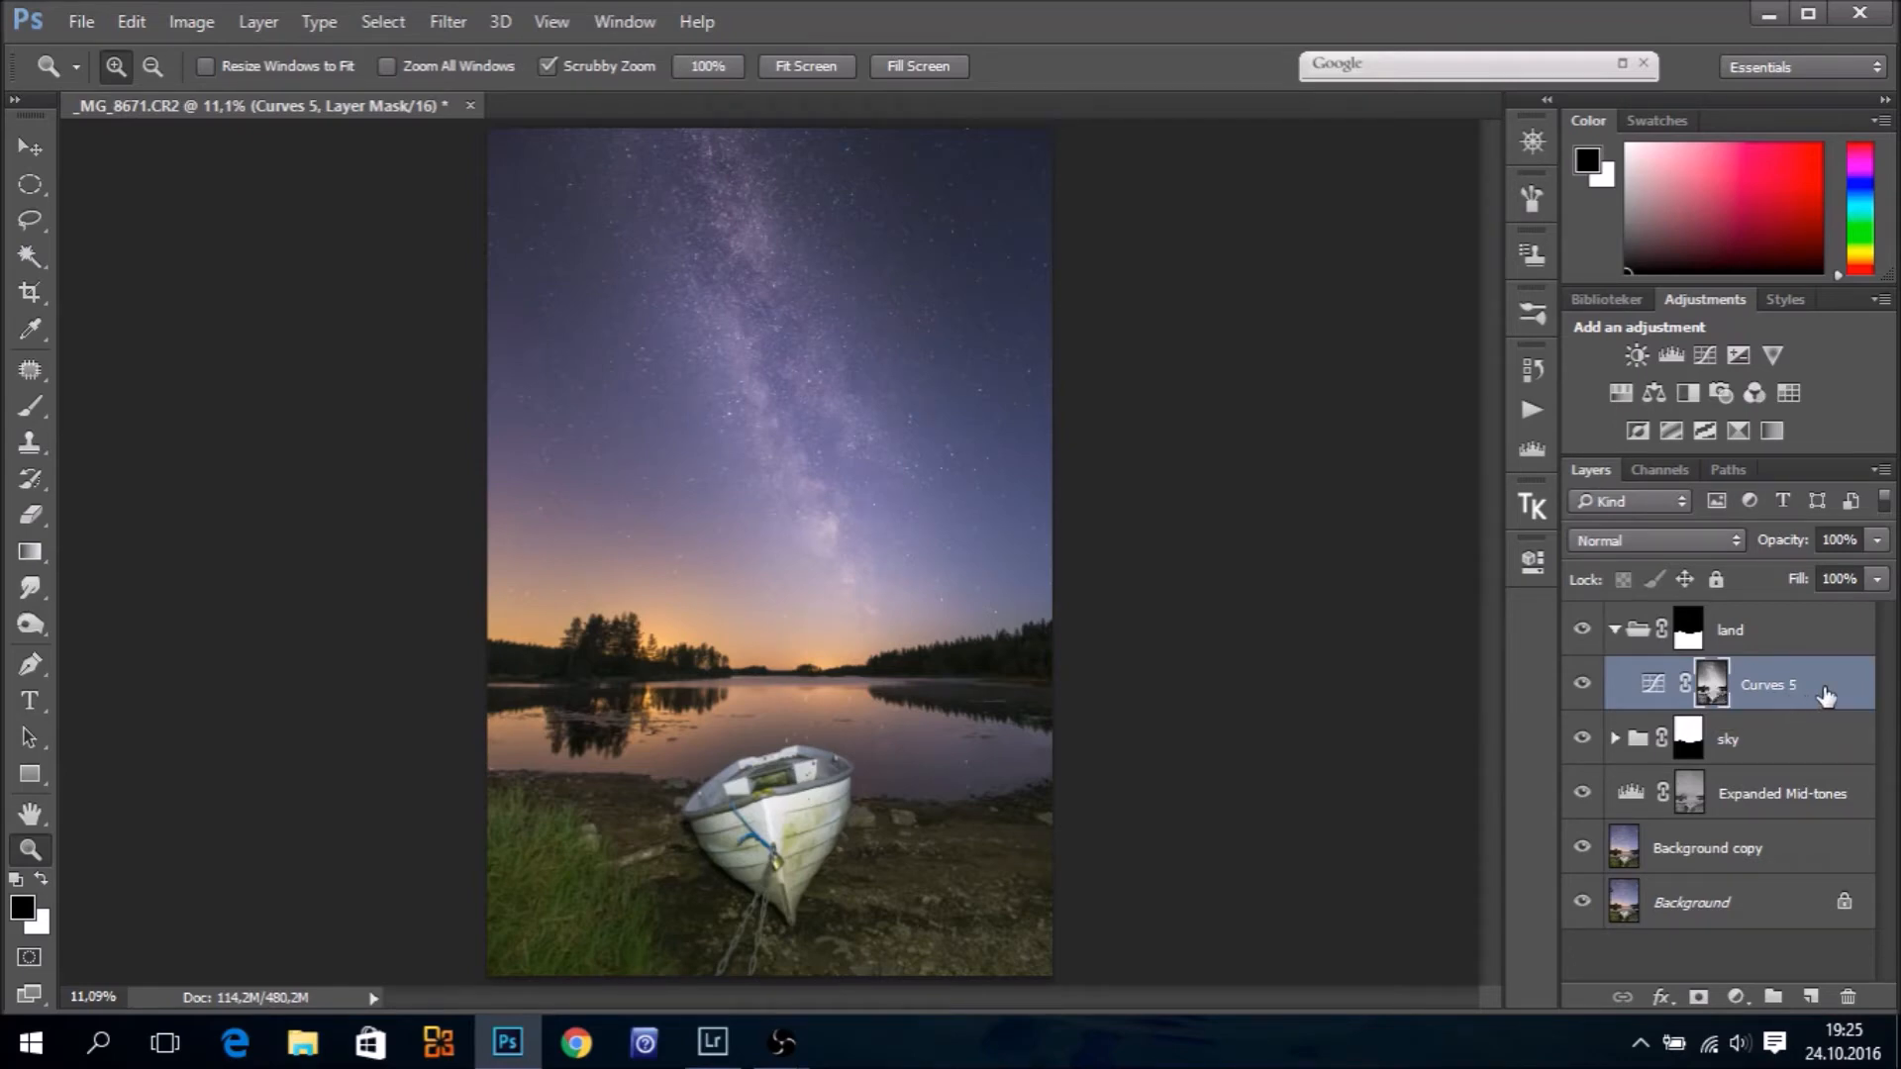
Group the Curves 5 layer inside the land group and add a white layer mask to the new group
key("ctrl+g")
left_click(1638, 676)
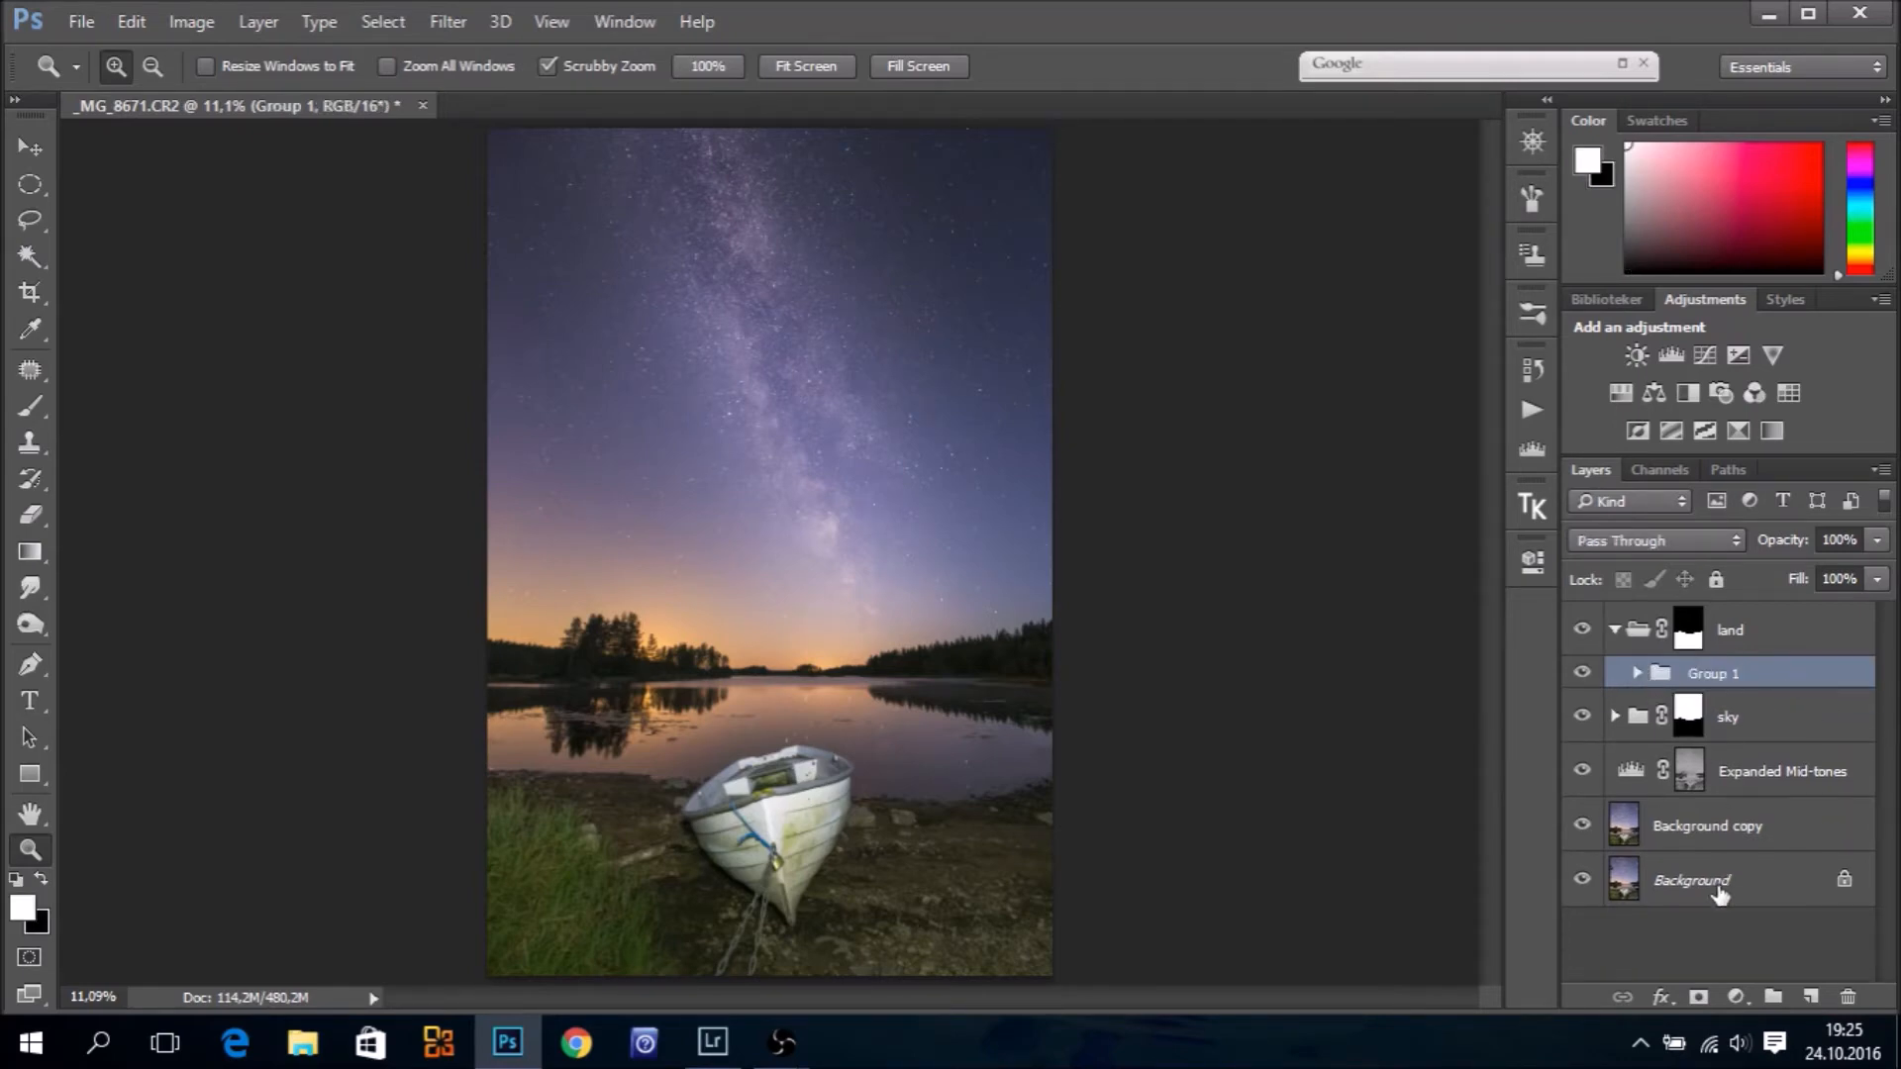
left_click(1697, 997)
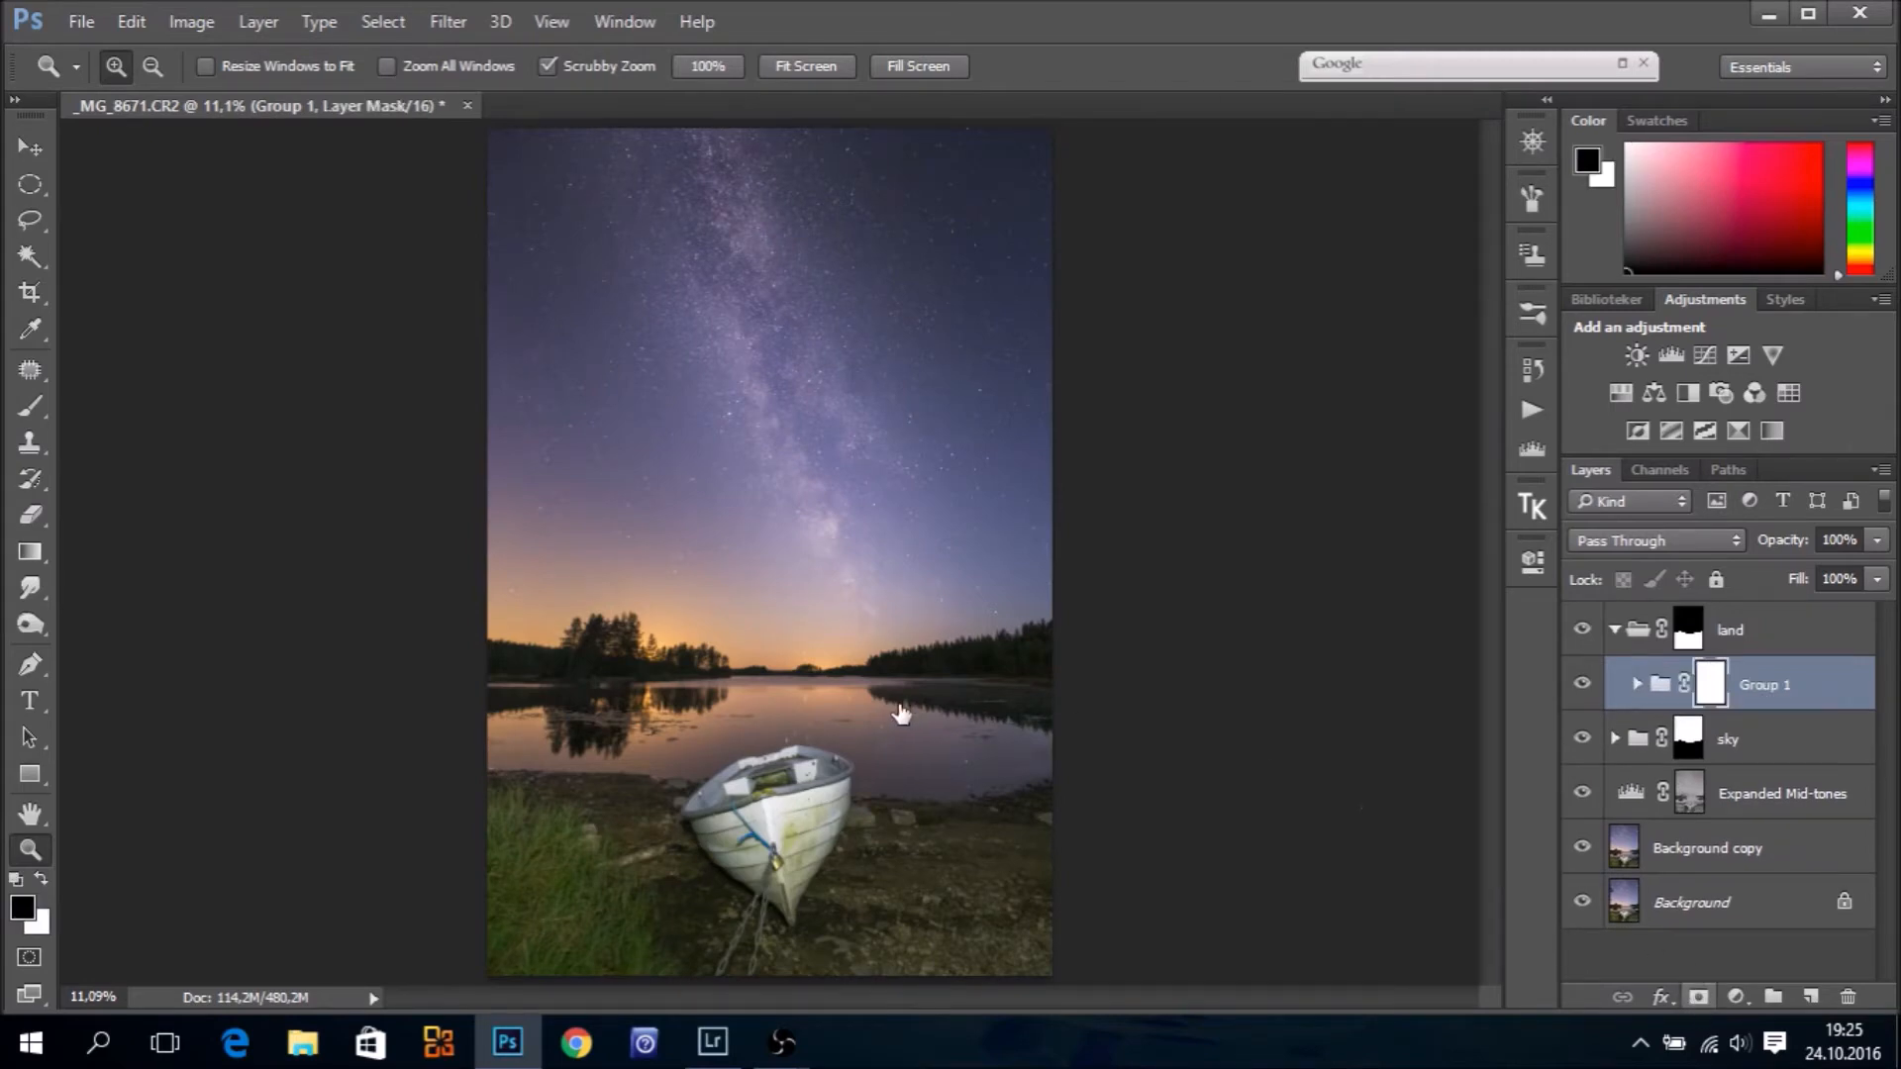
Paint black on Group 1's mask over the lake behind the boat at 98% flow, and compare the group on and off
left_click(29, 405)
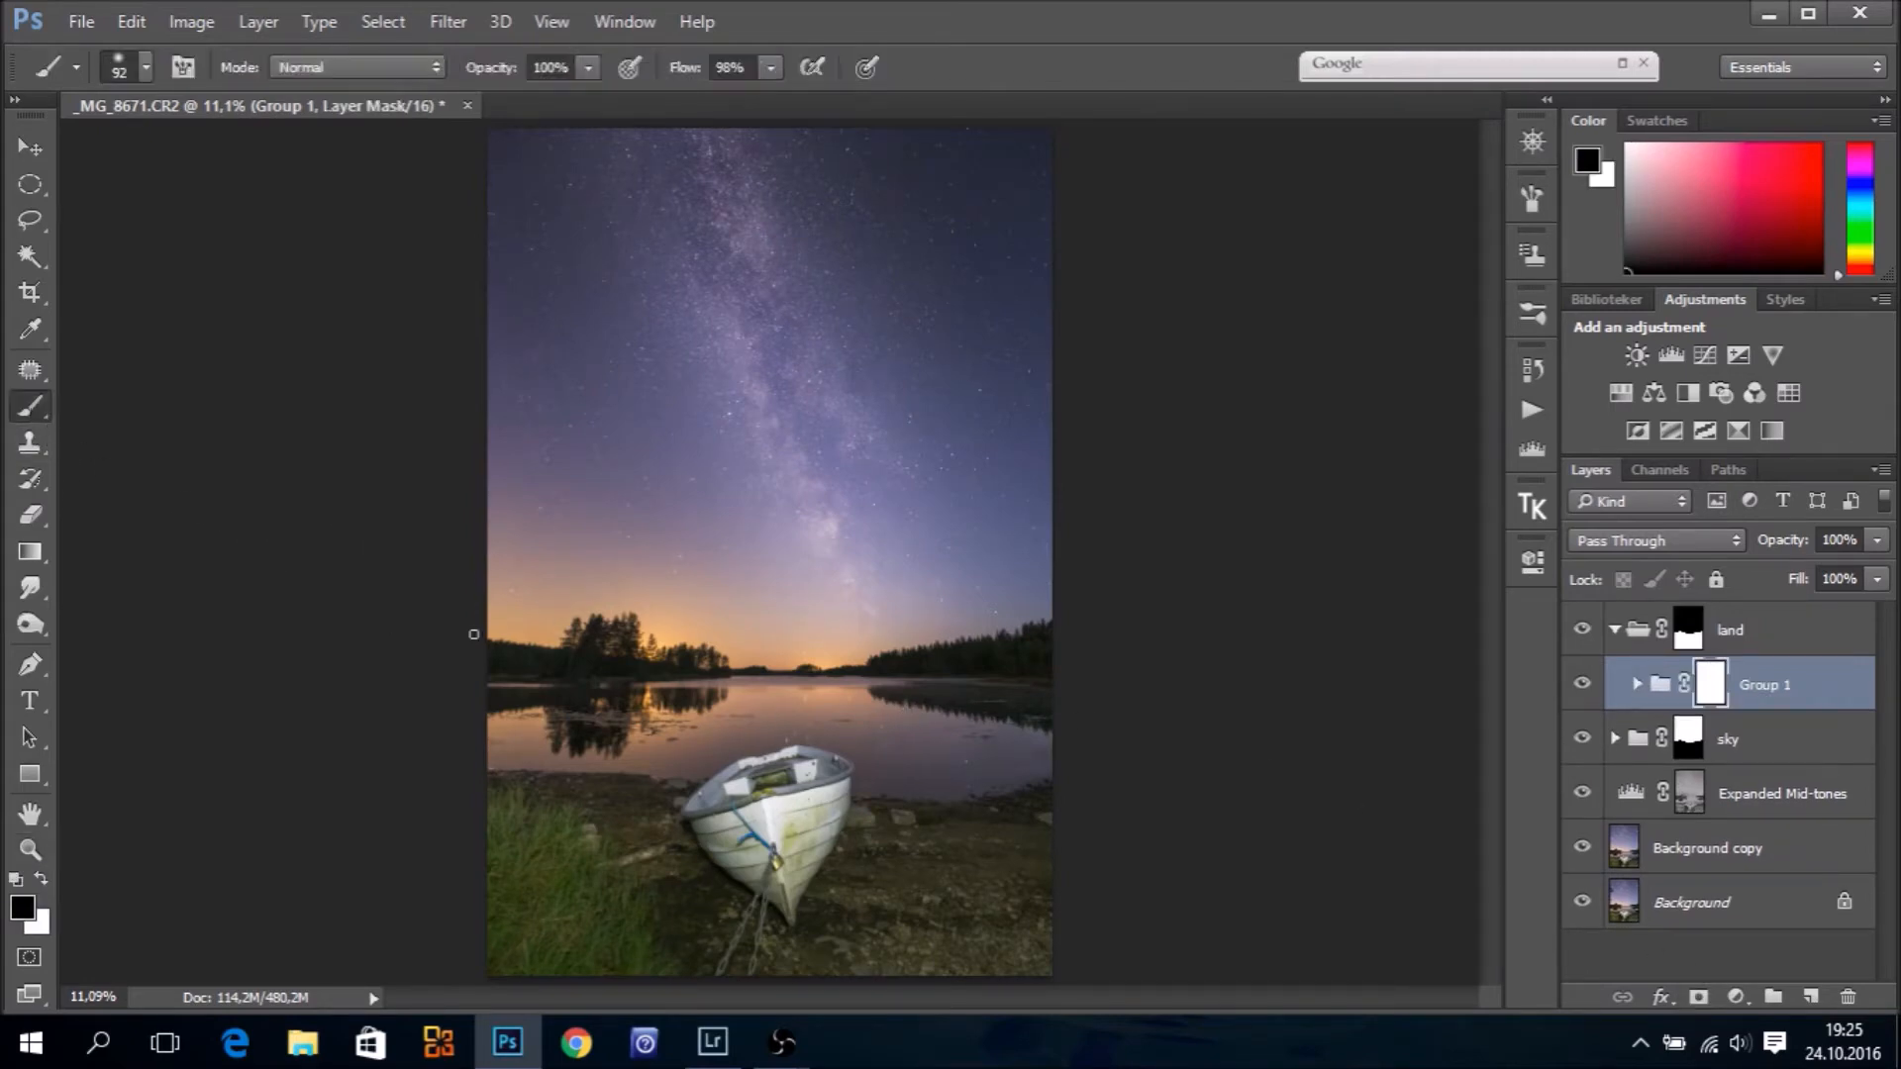
left_click_drag(770, 704, 812, 707)
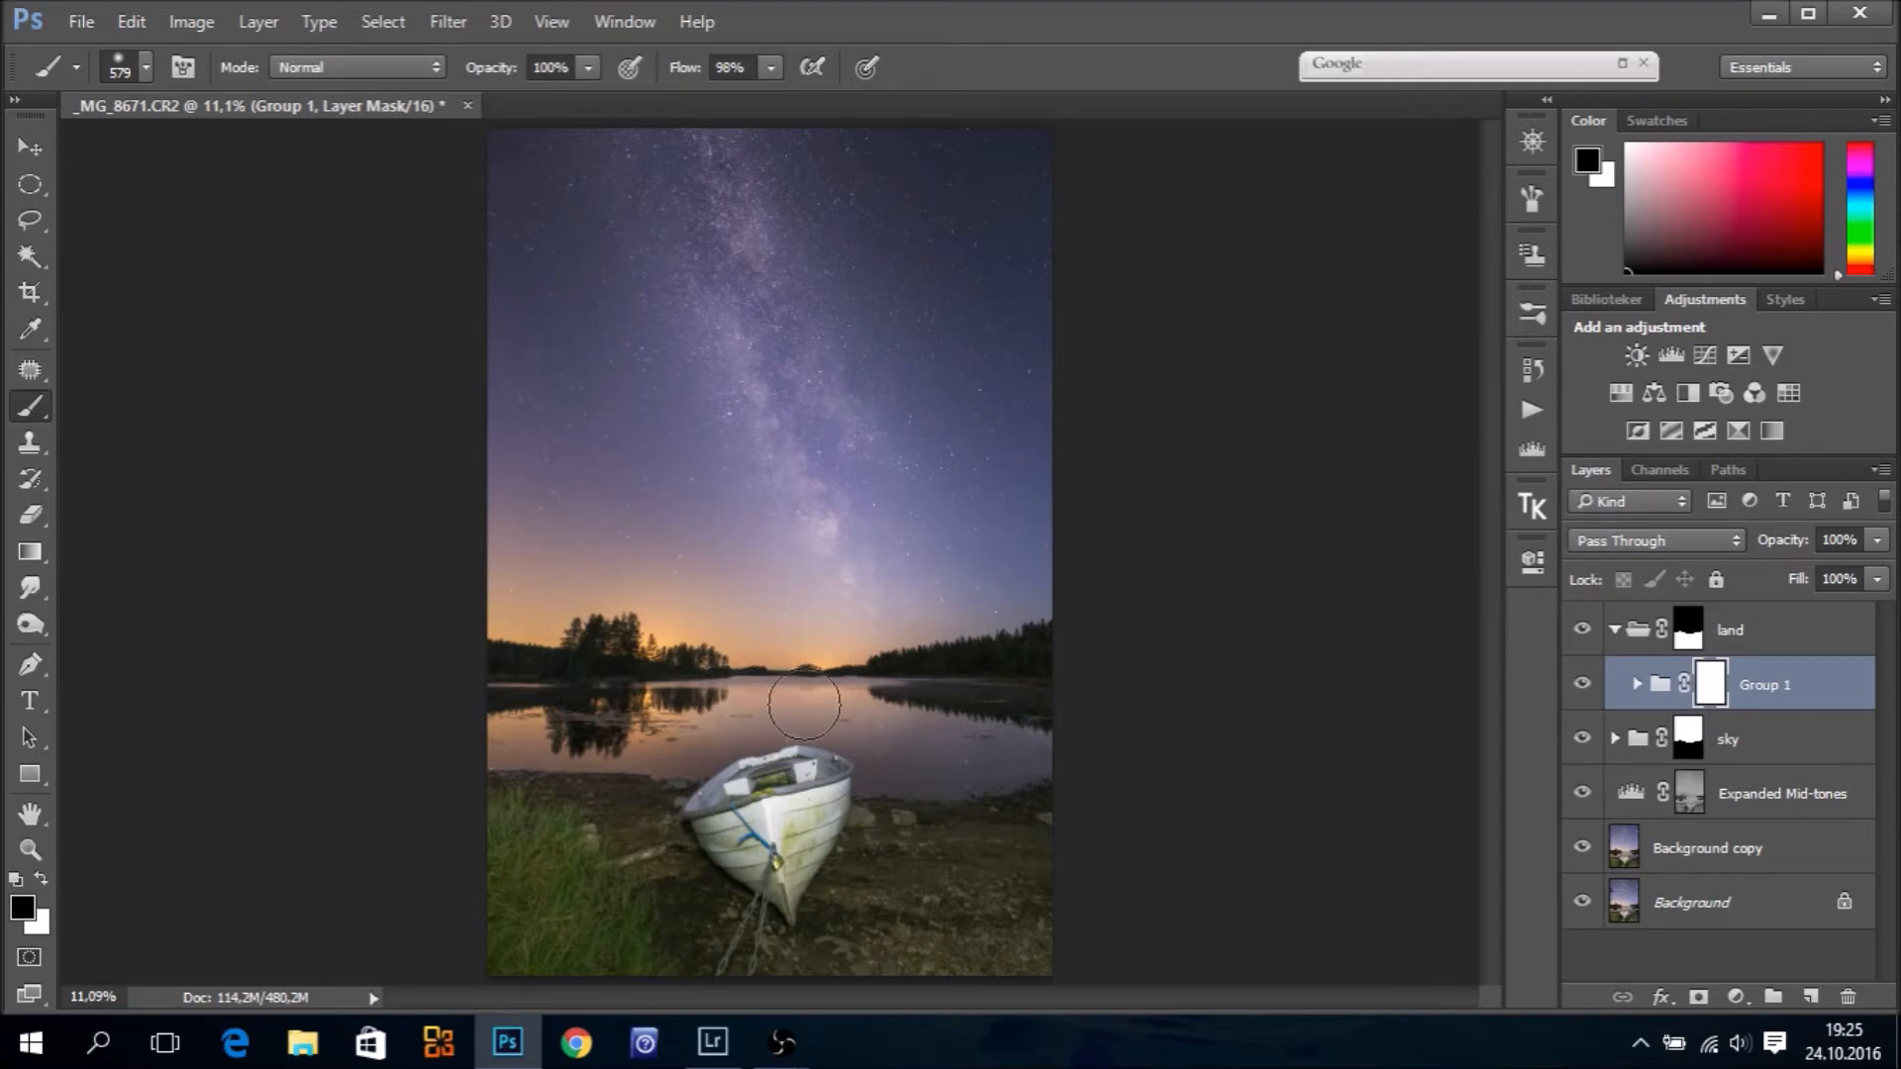
mouse_move(757, 698)
left_mouse_down()
mouse_move(891, 699)
mouse_move(744, 688)
mouse_move(782, 713)
left_mouse_up()
left_click(1584, 685)
left_click(1583, 687)
left_click(1584, 685)
left_click(1584, 685)
Enlarge the brush to 1084 pixels and paint black on the mask over the lake's right side, reducing flow to 40% and 27%
left_click_drag(970, 721, 1020, 730)
left_click_drag(683, 74, 624, 72)
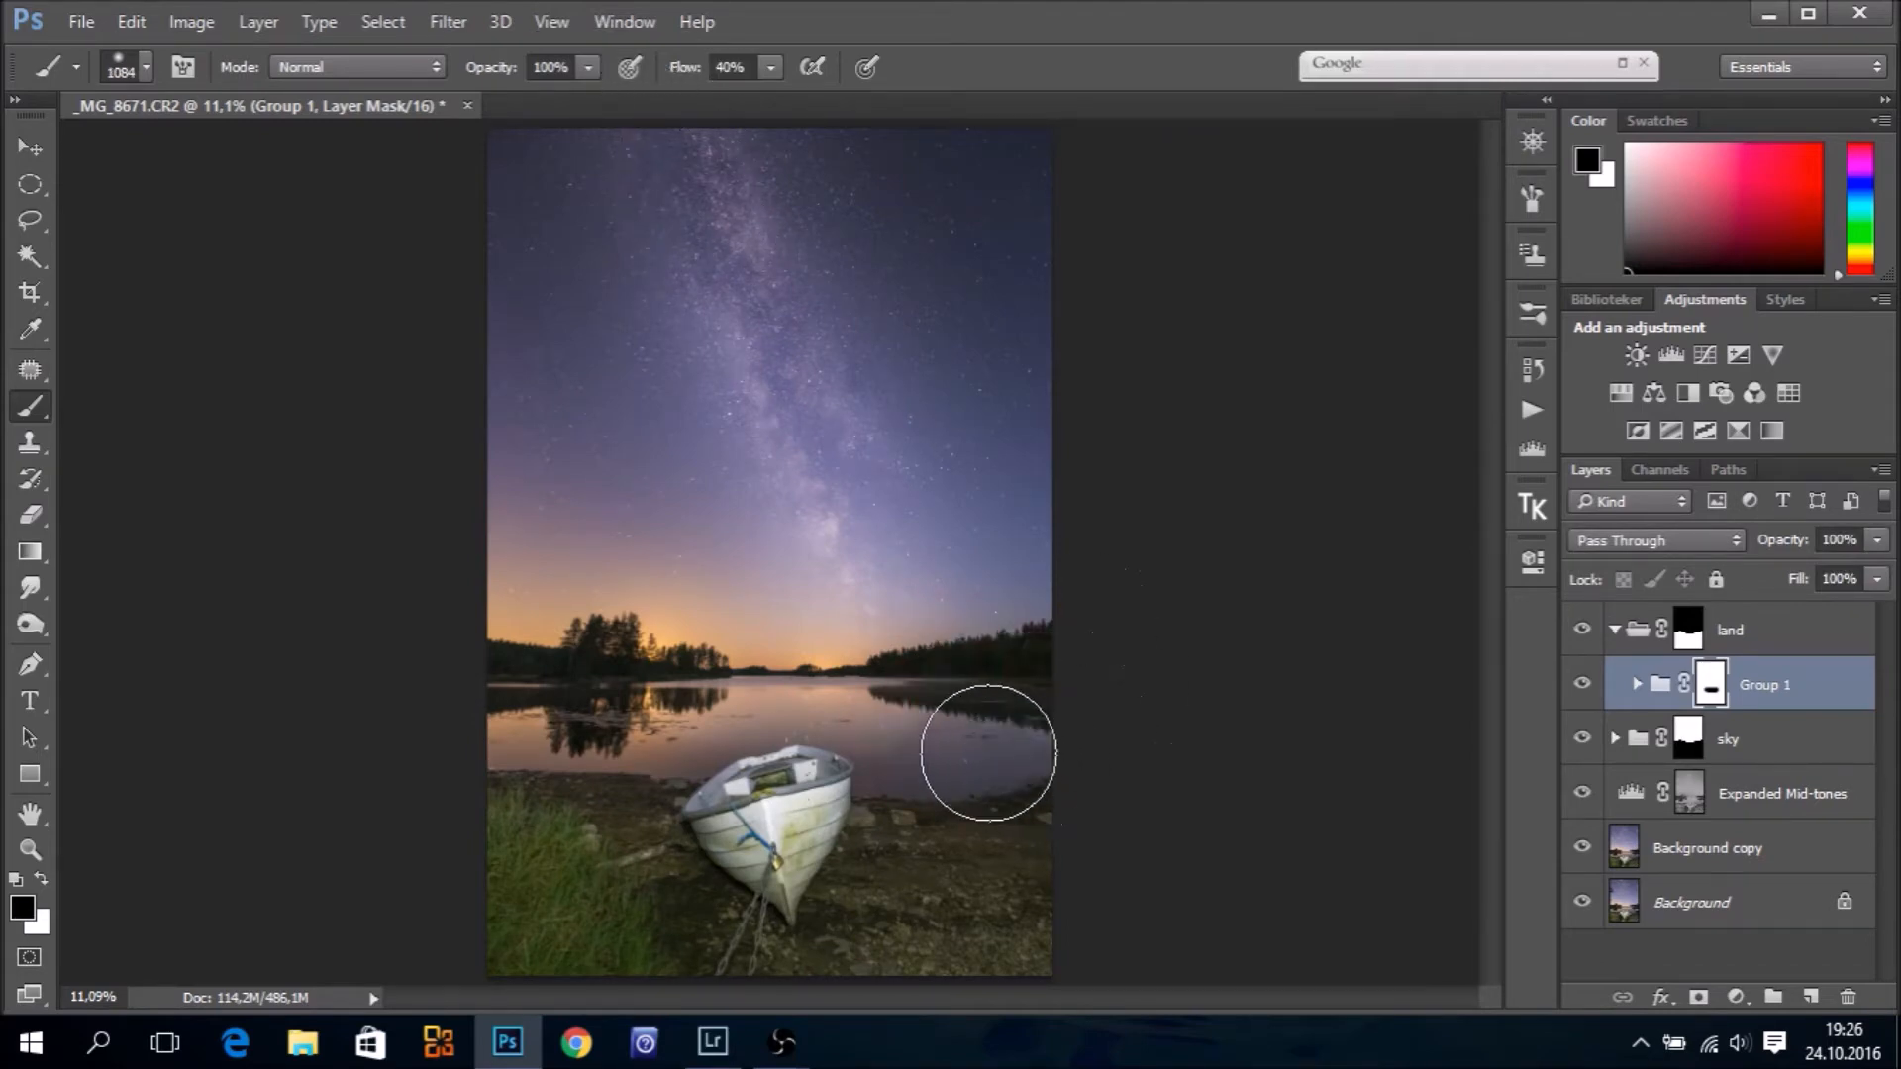
left_click_drag(689, 76, 676, 77)
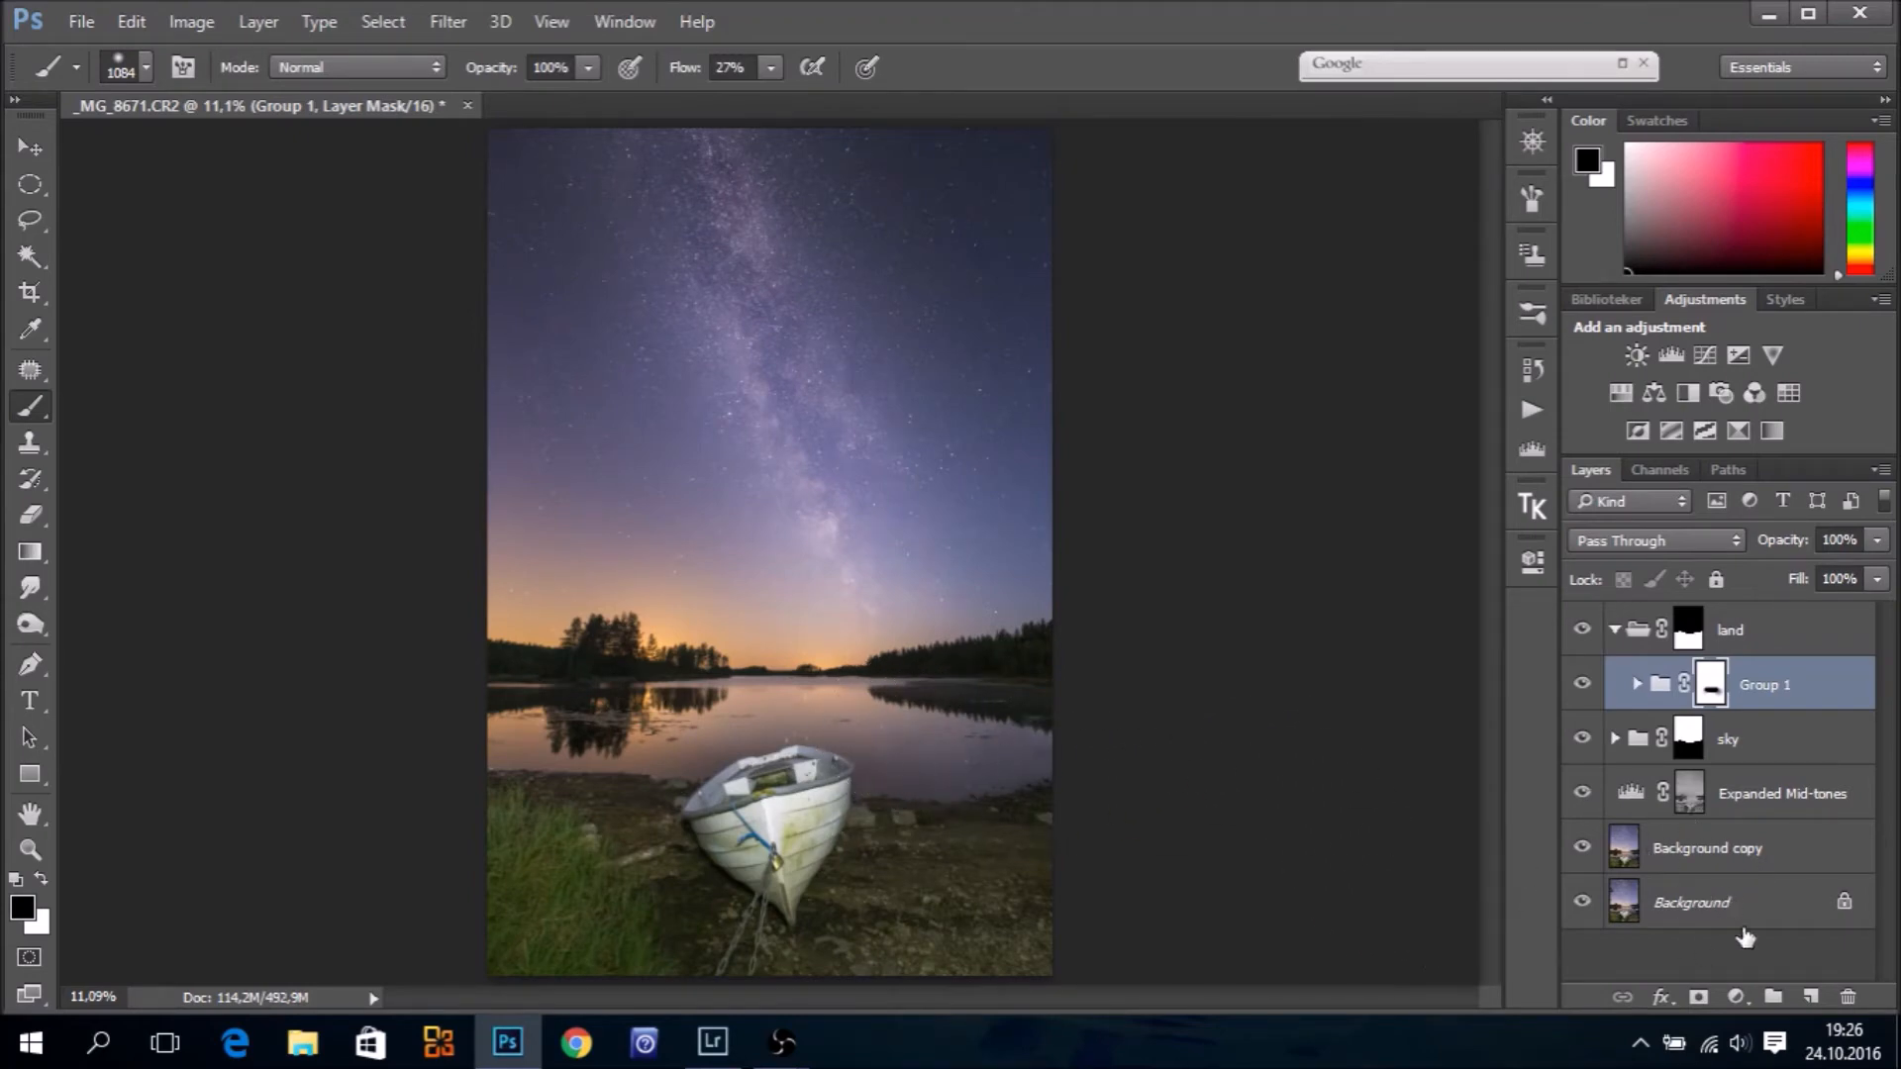
Compare the edit with the original Background layer shown alone, and collapse the land group
left_click(1582, 904, "alt")
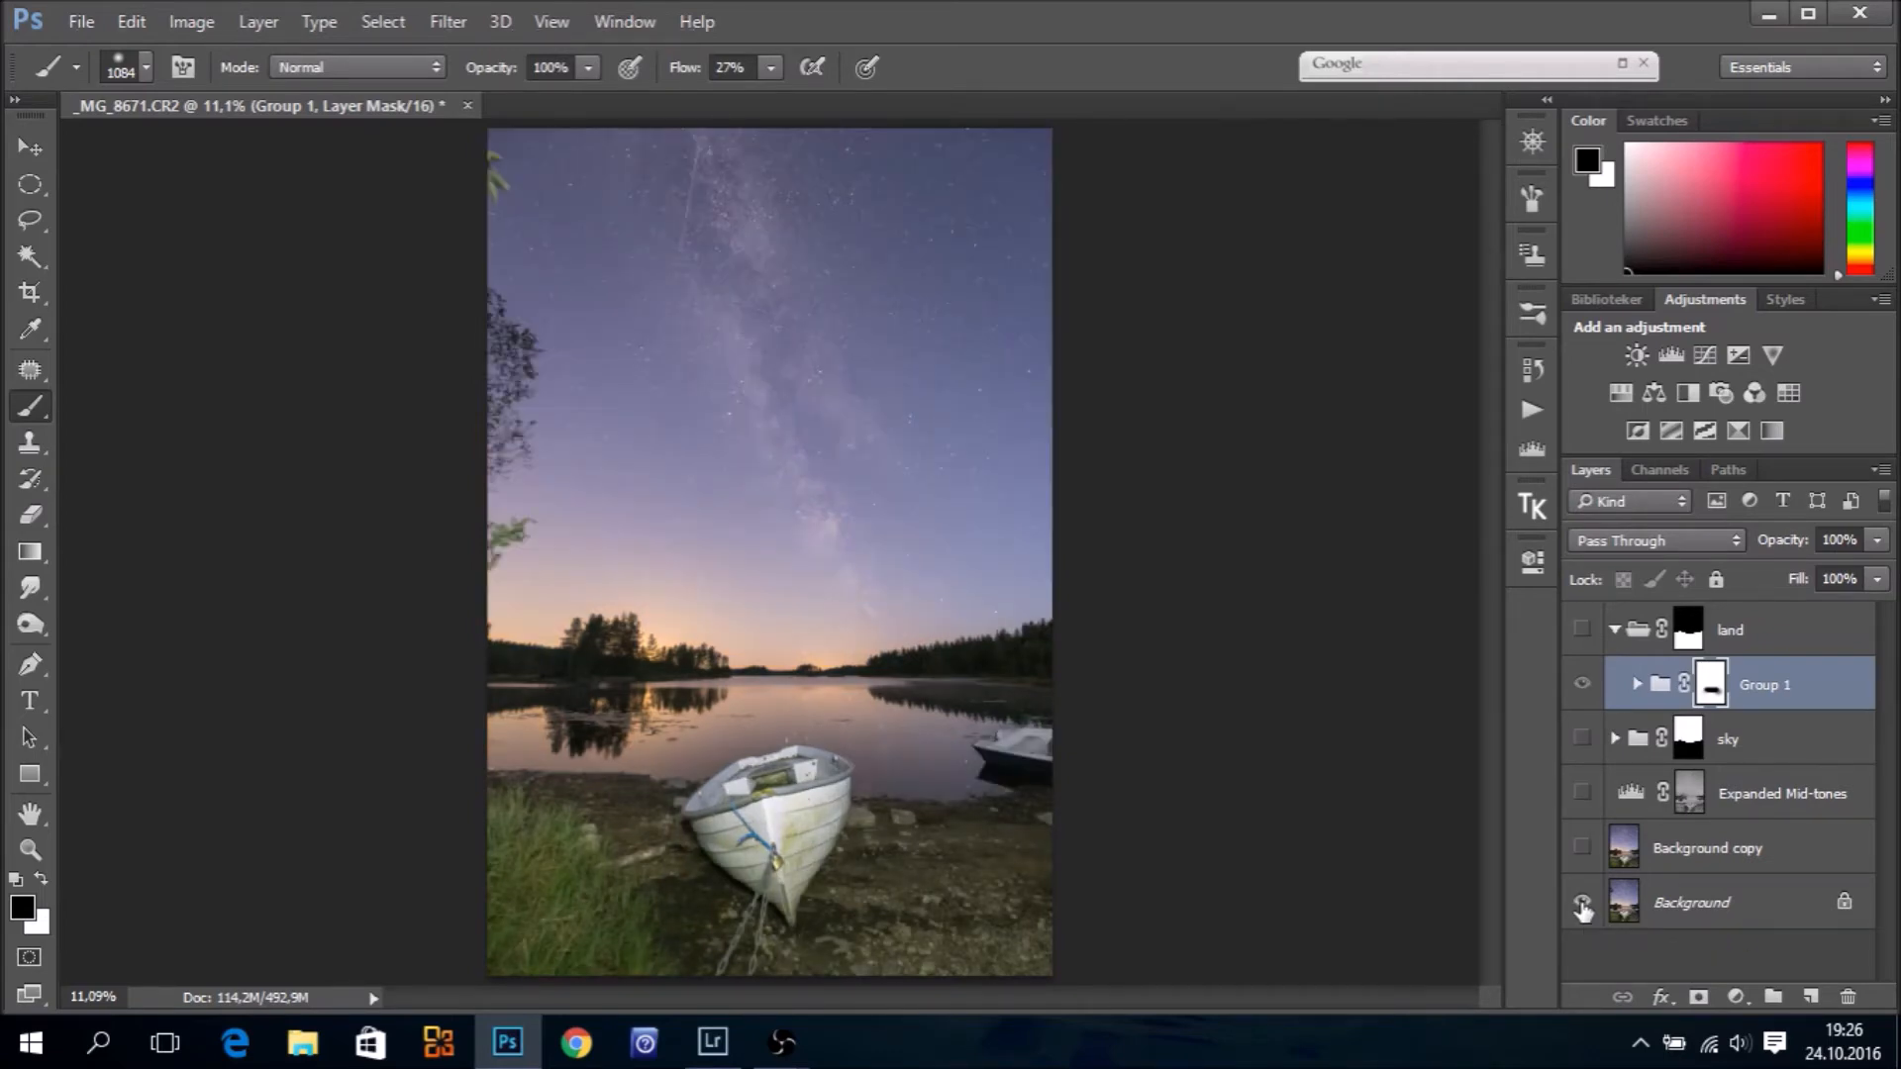
left_click(1581, 904, "alt")
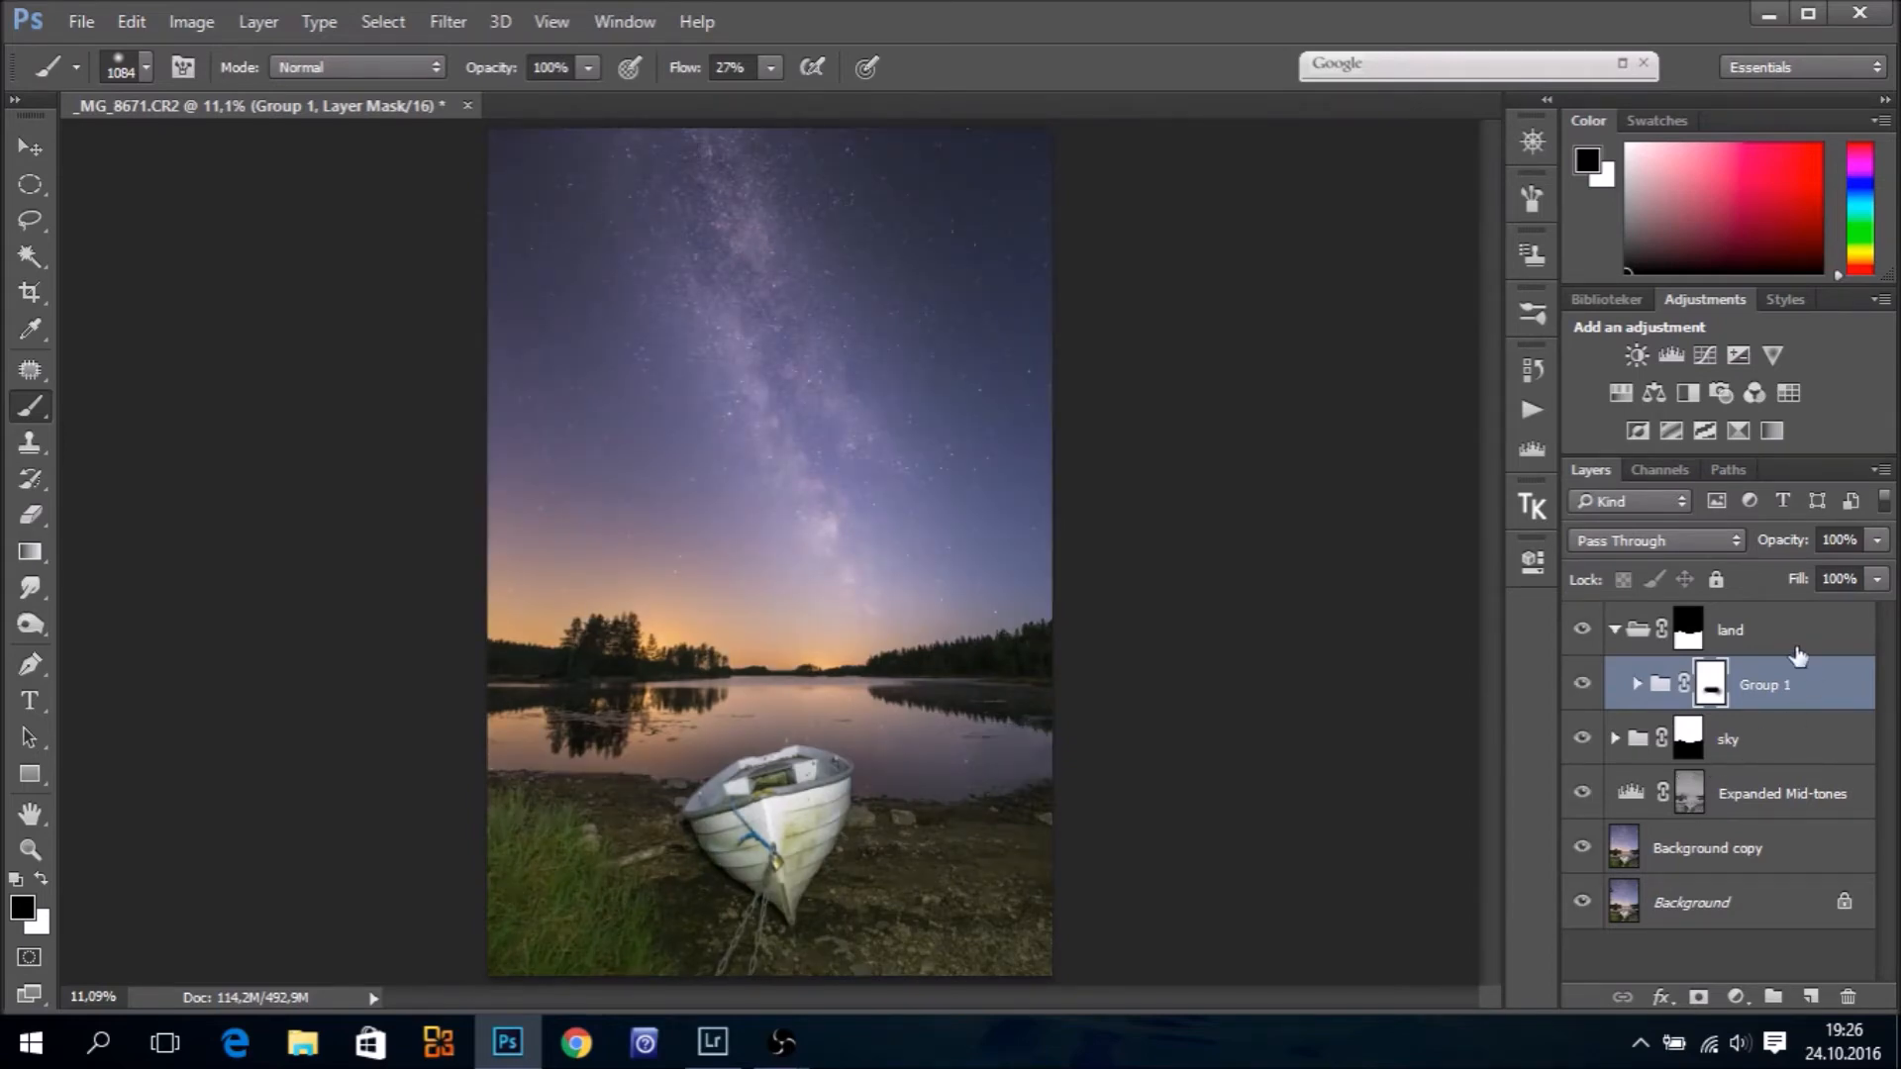
left_click(1615, 631)
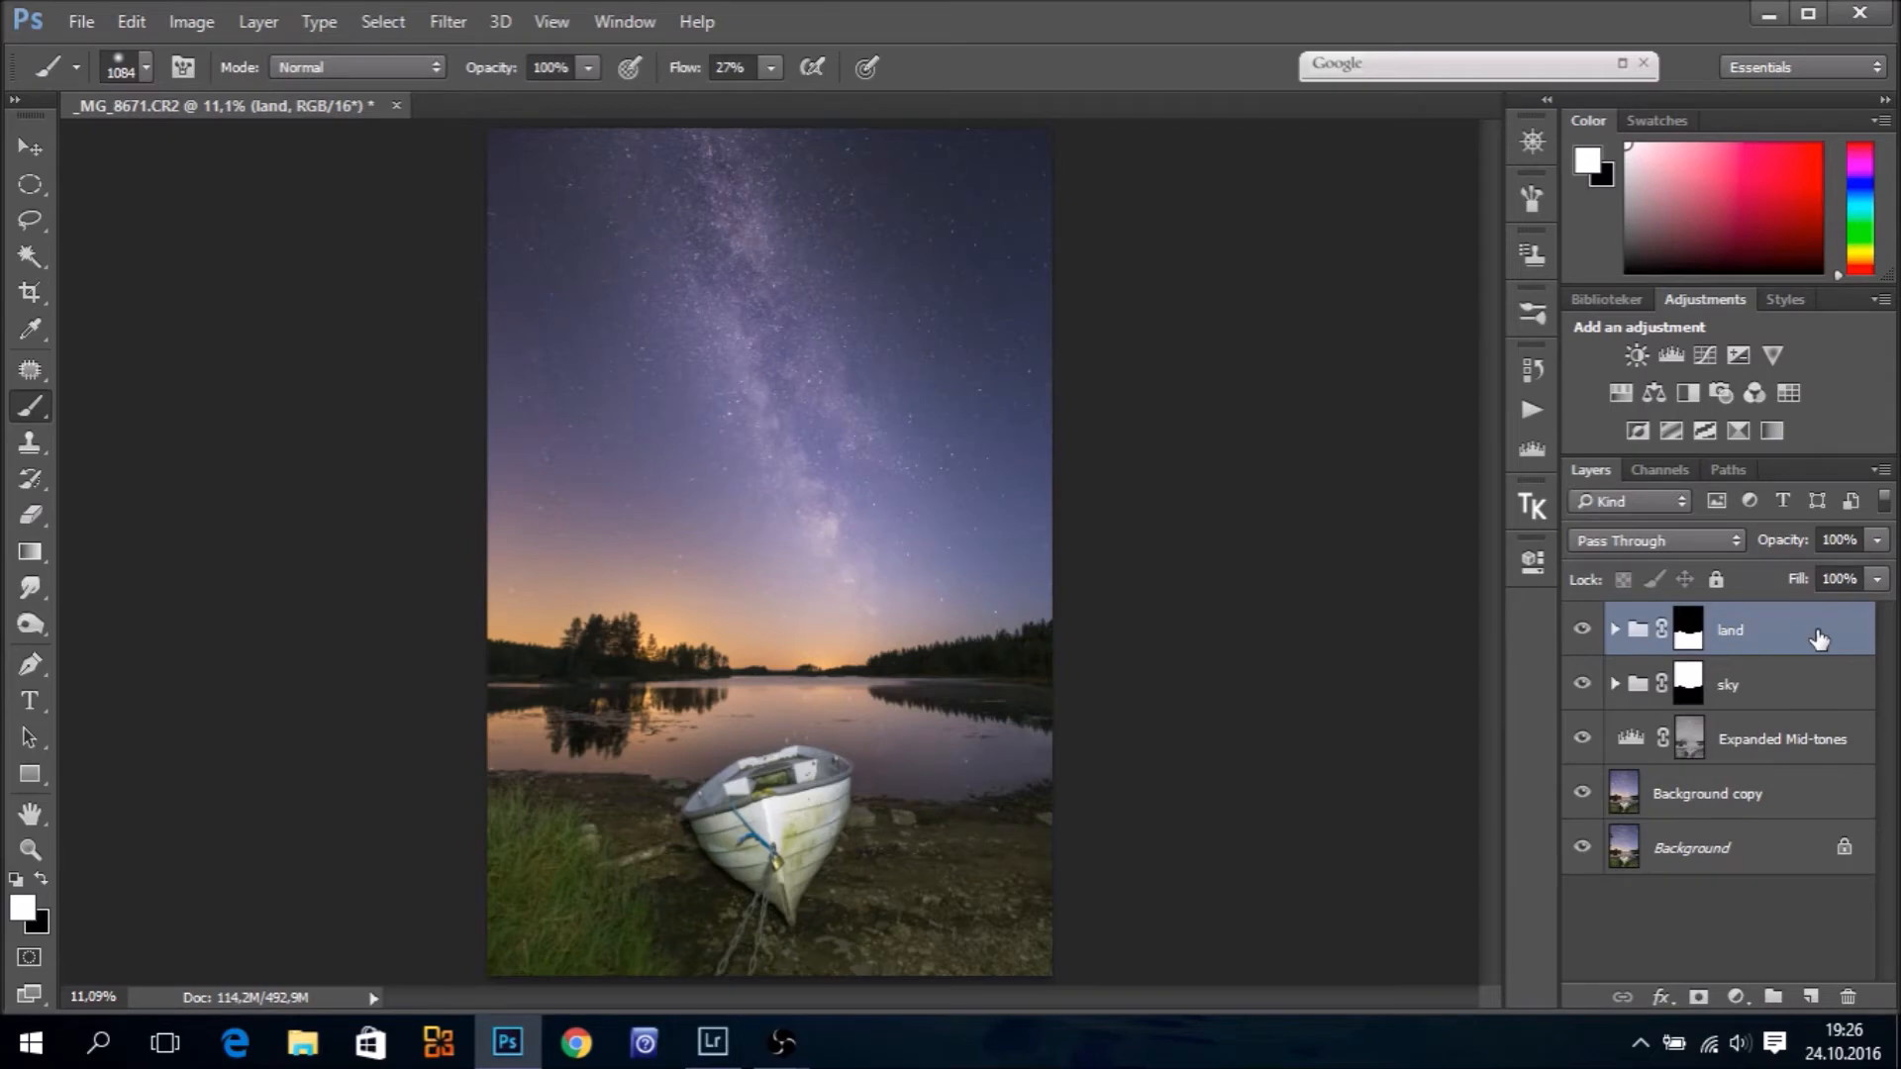
Inspect the boat and the surrounding shoreline up close, and return to the full-image view
left_click(32, 849)
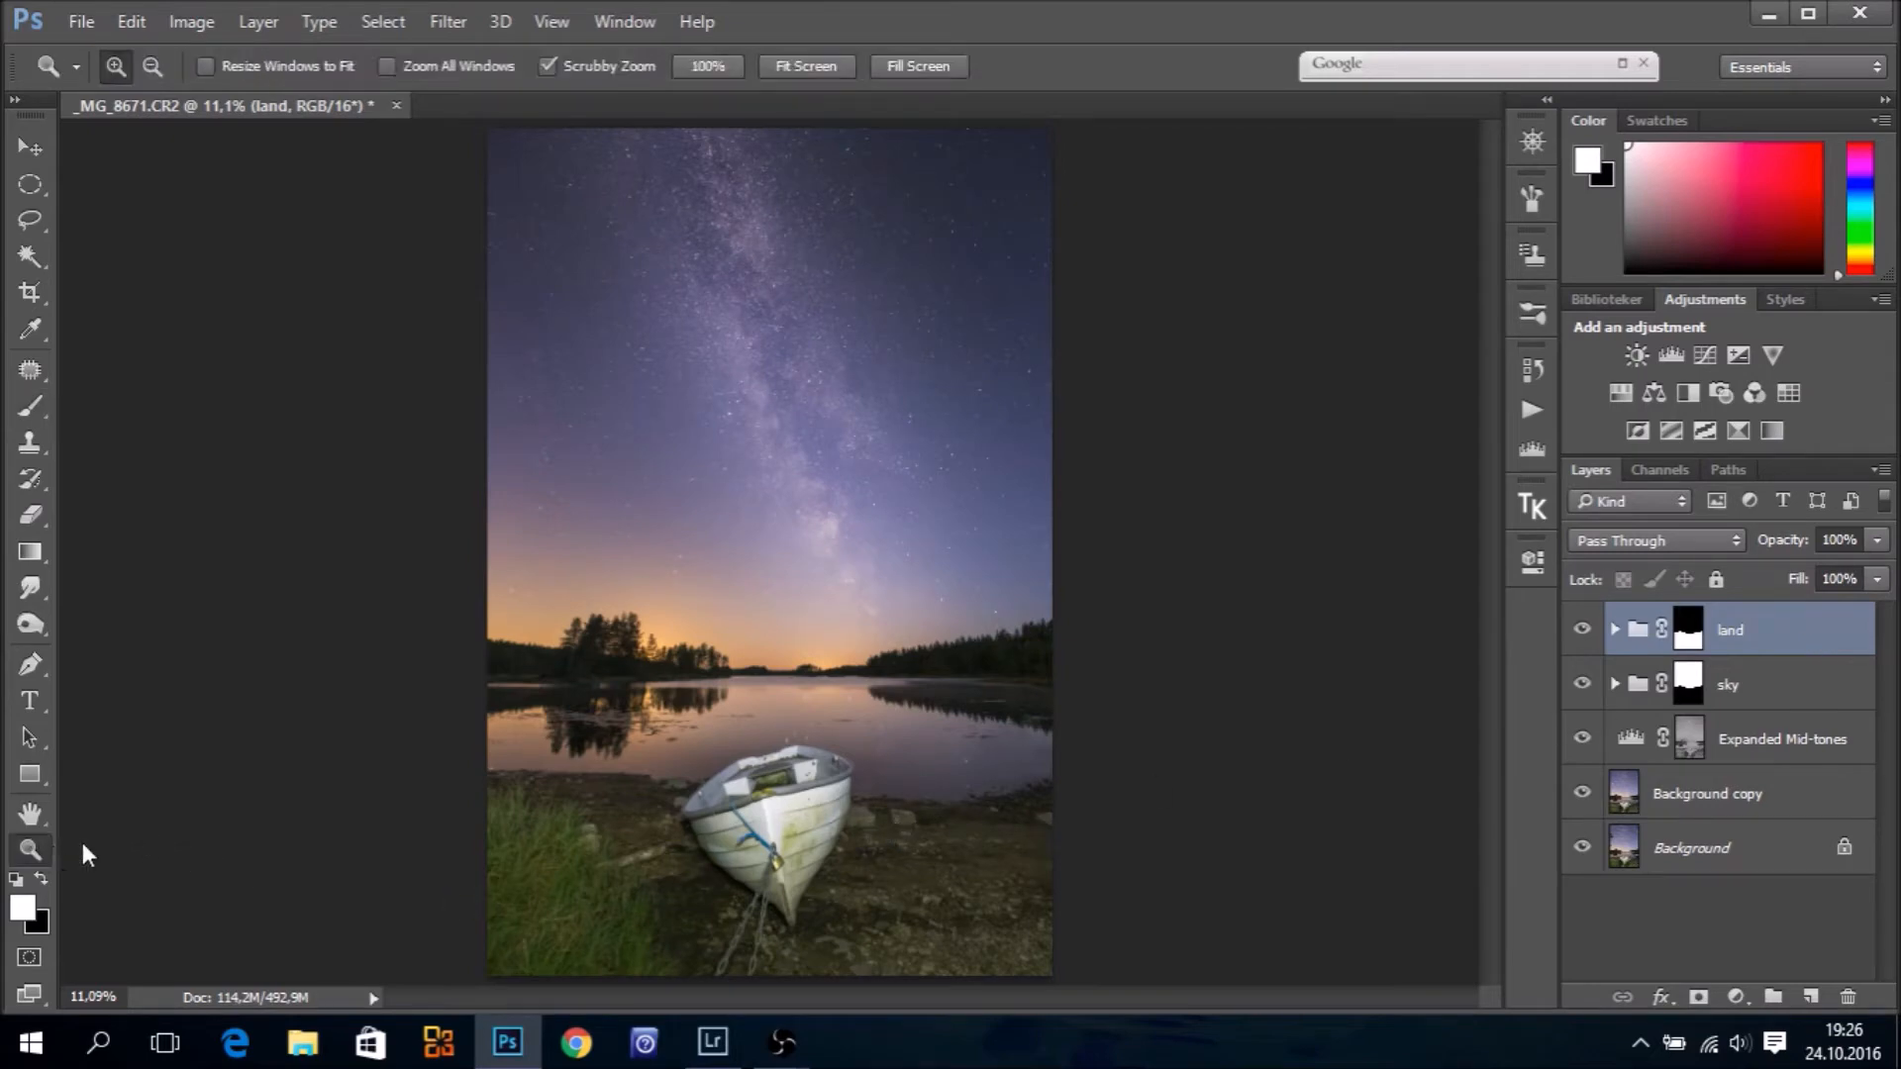
left_click_drag(802, 836, 759, 853)
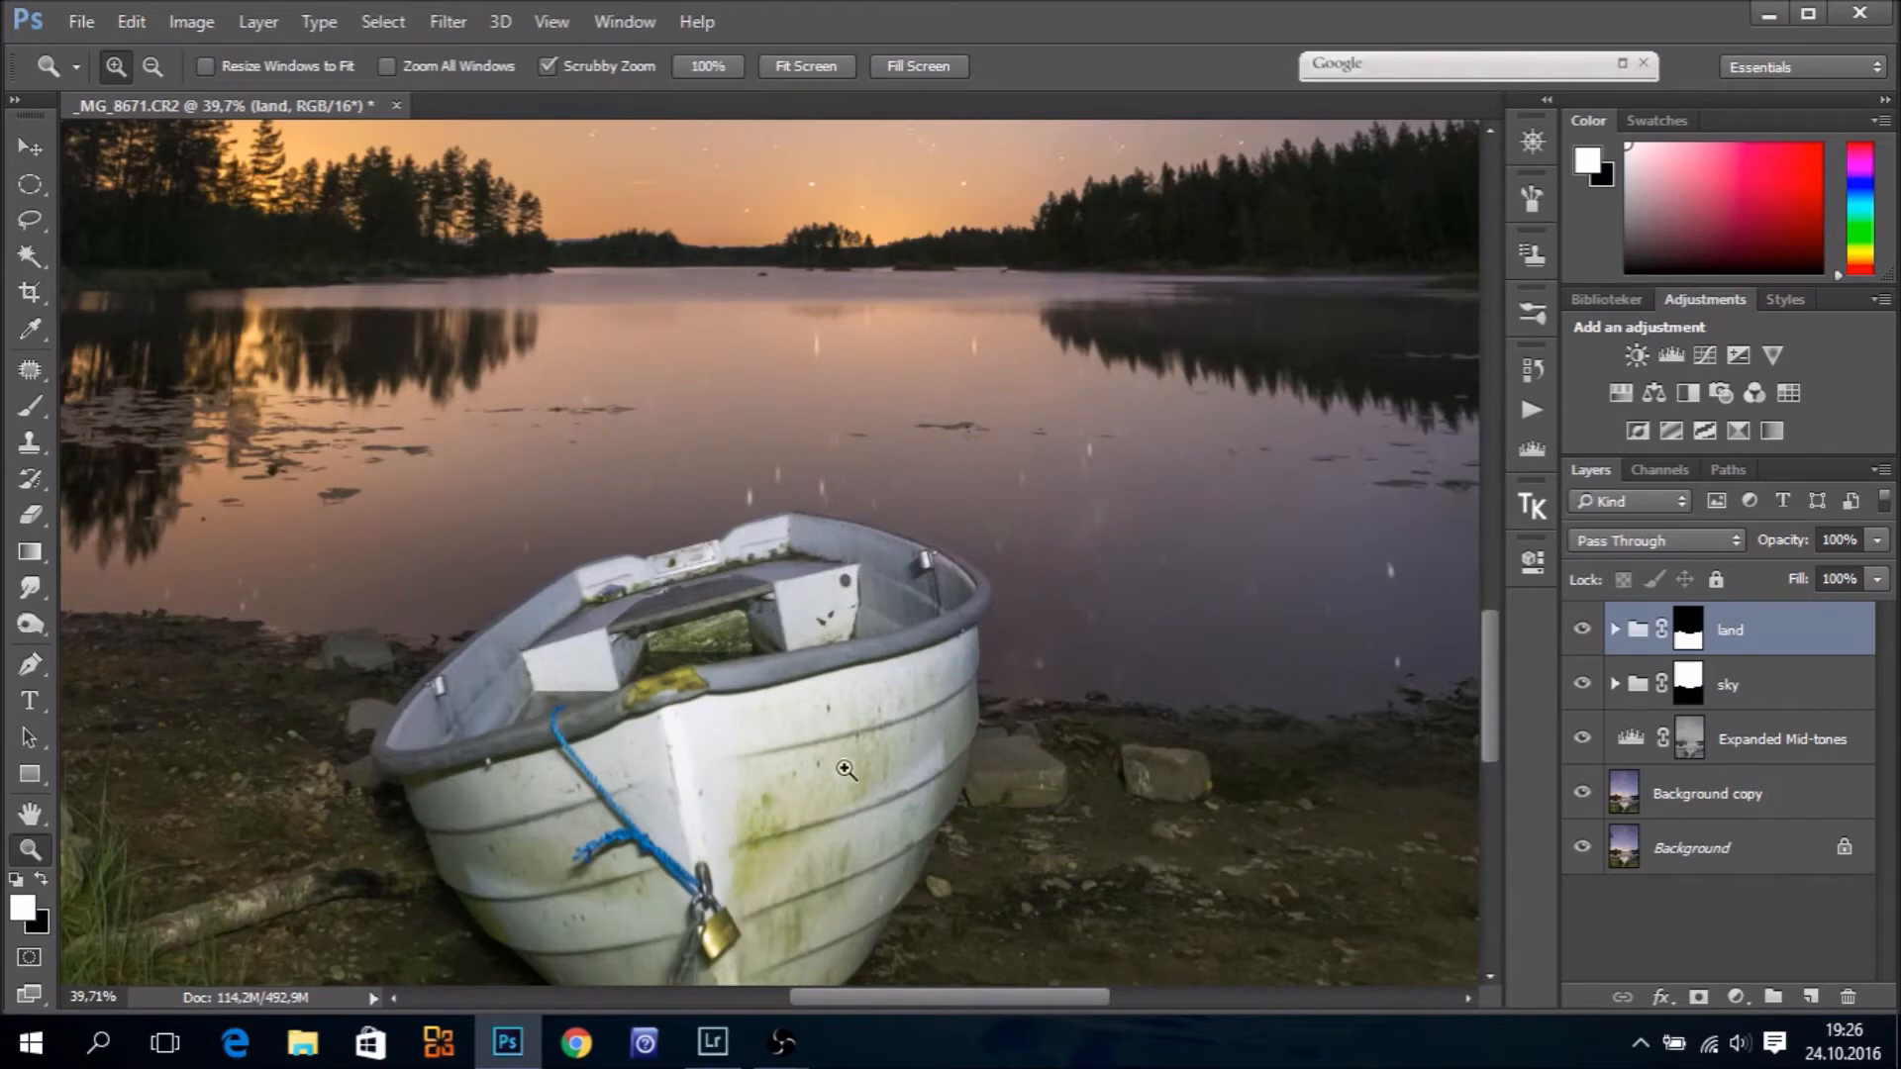
left_click(133, 22)
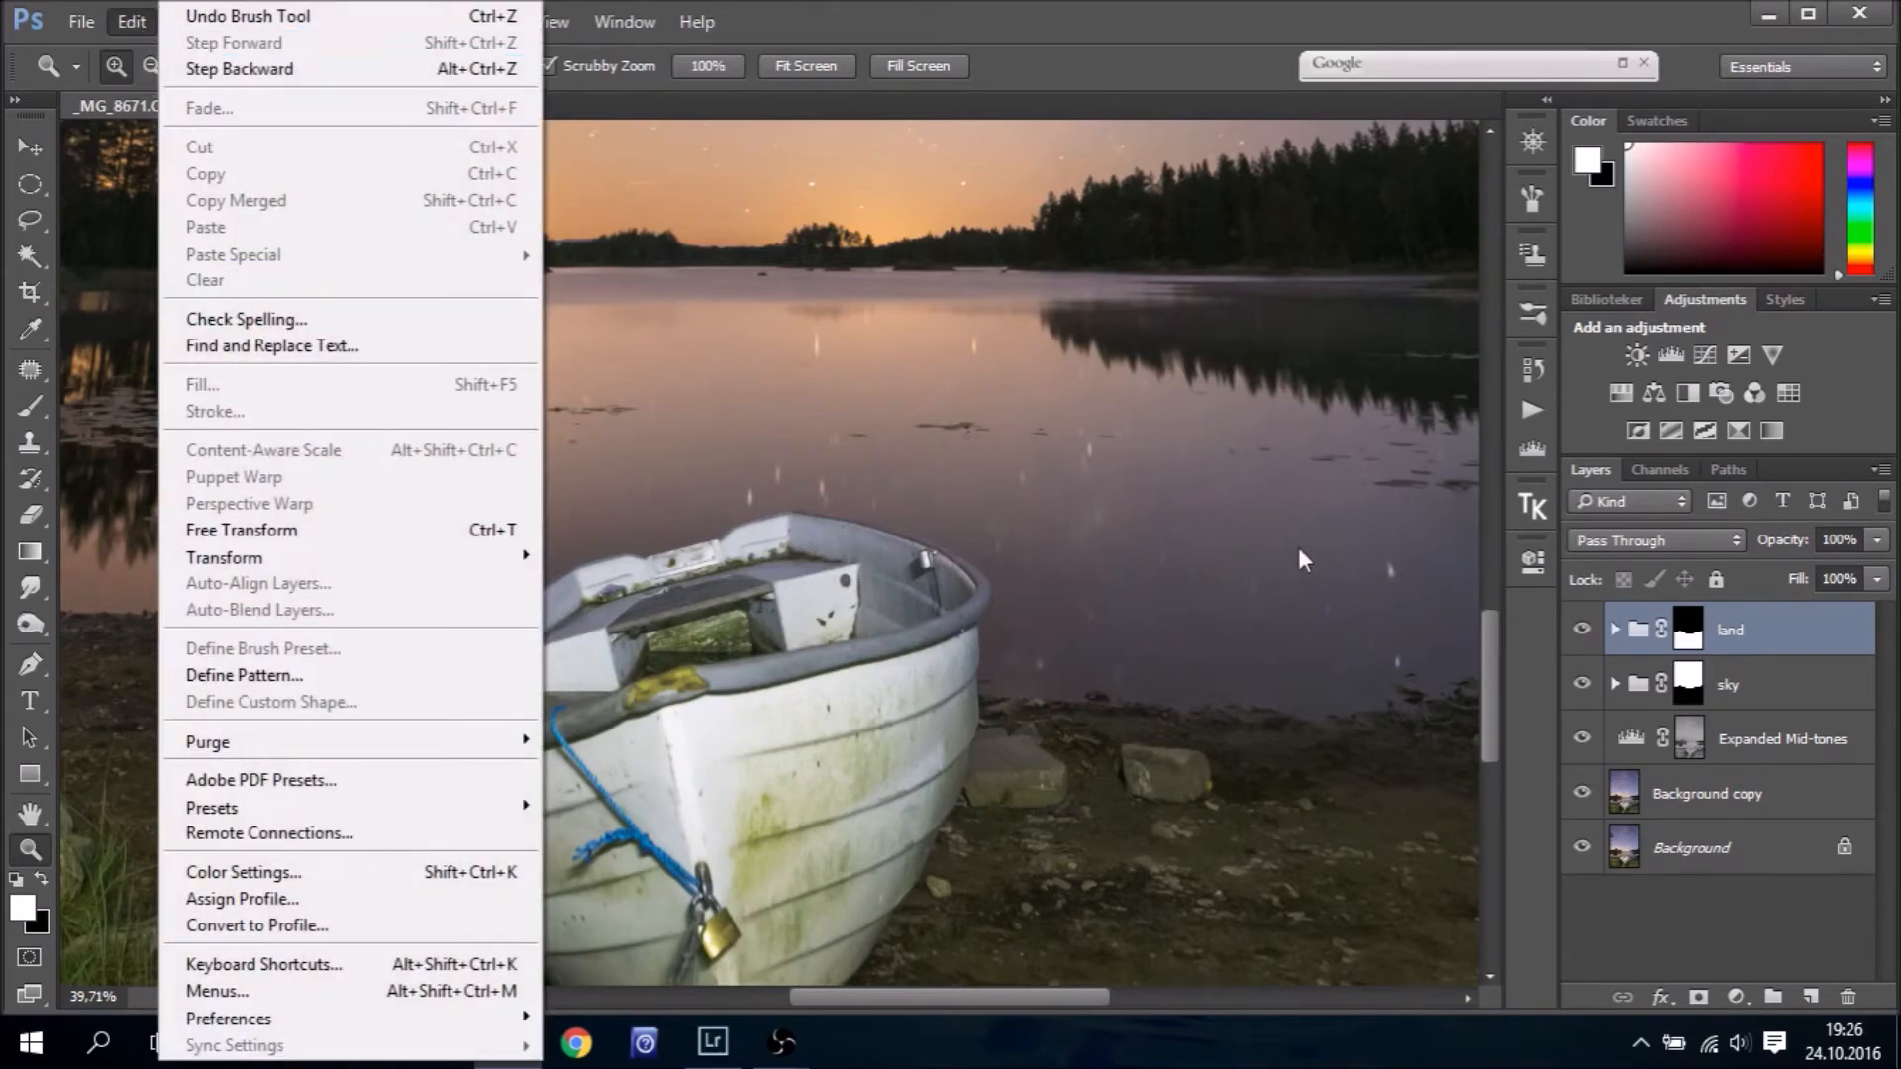
left_click(1779, 643)
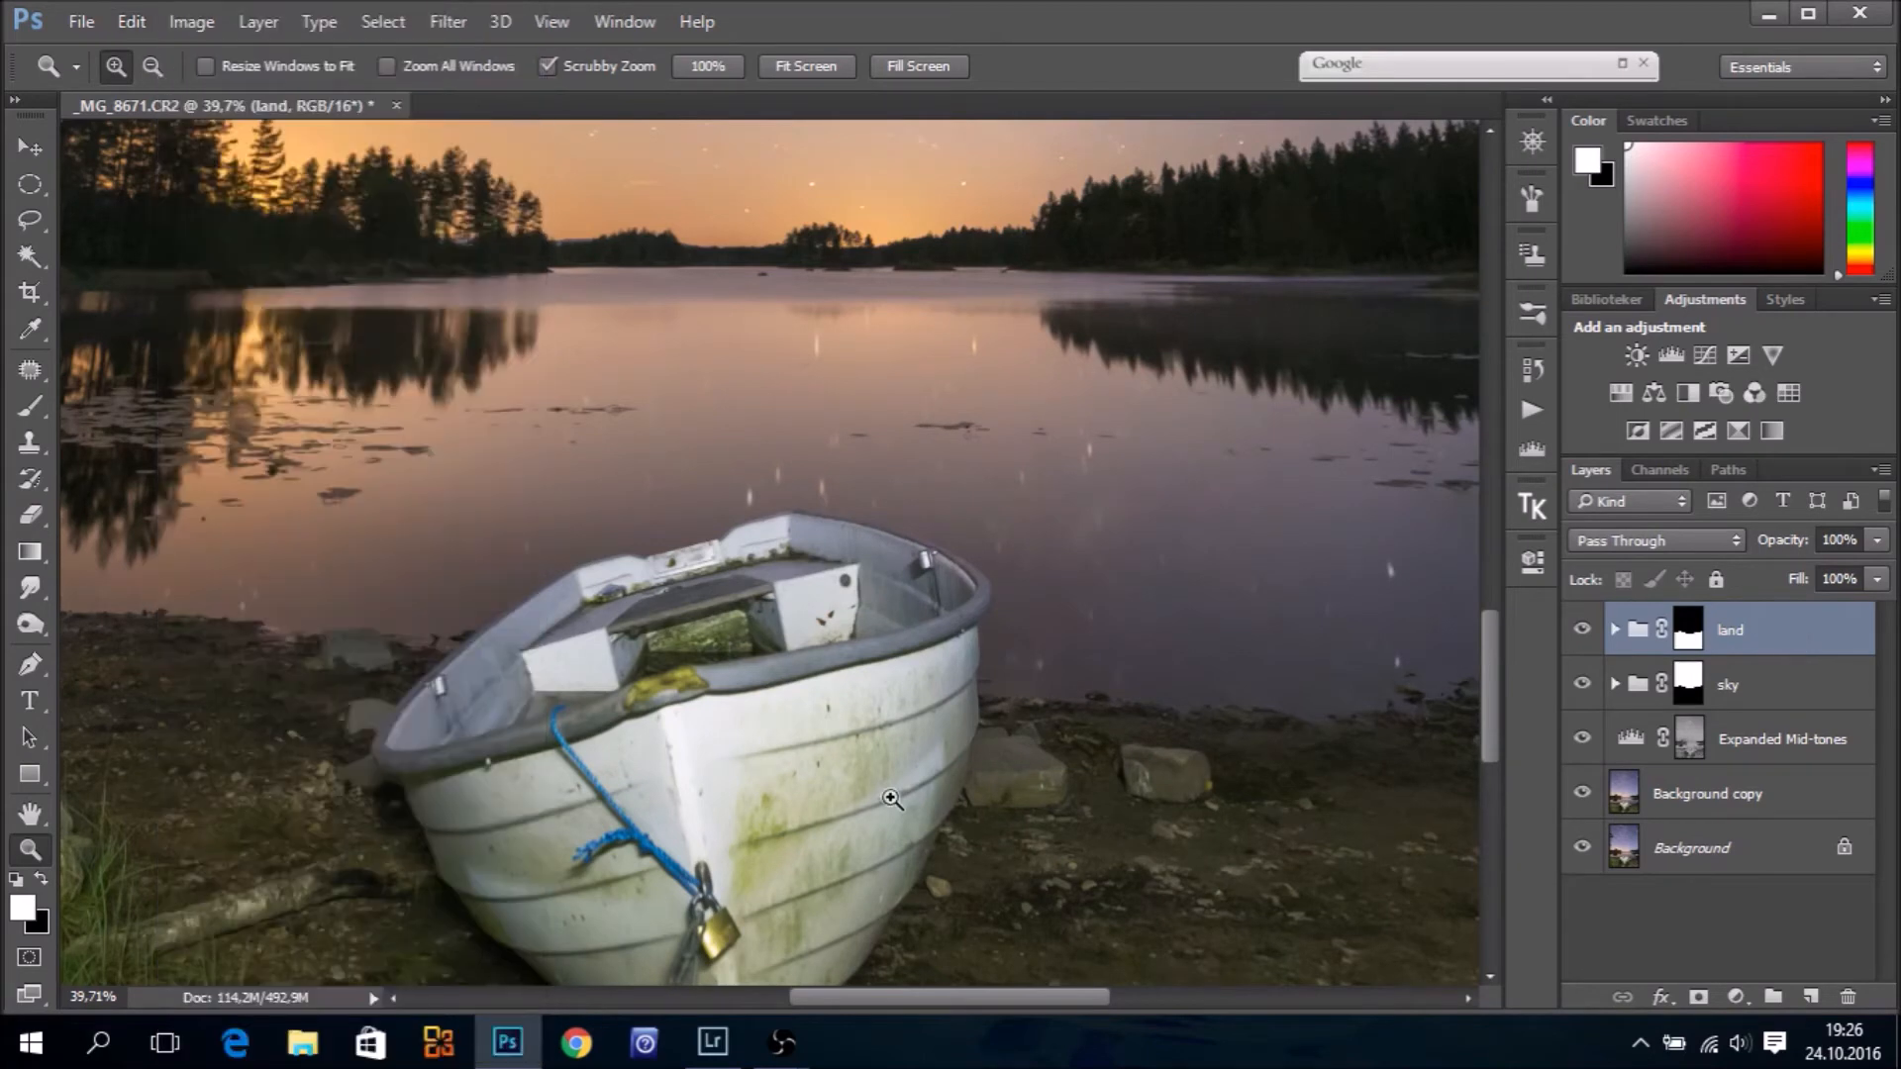
left_click_drag(866, 844, 832, 690)
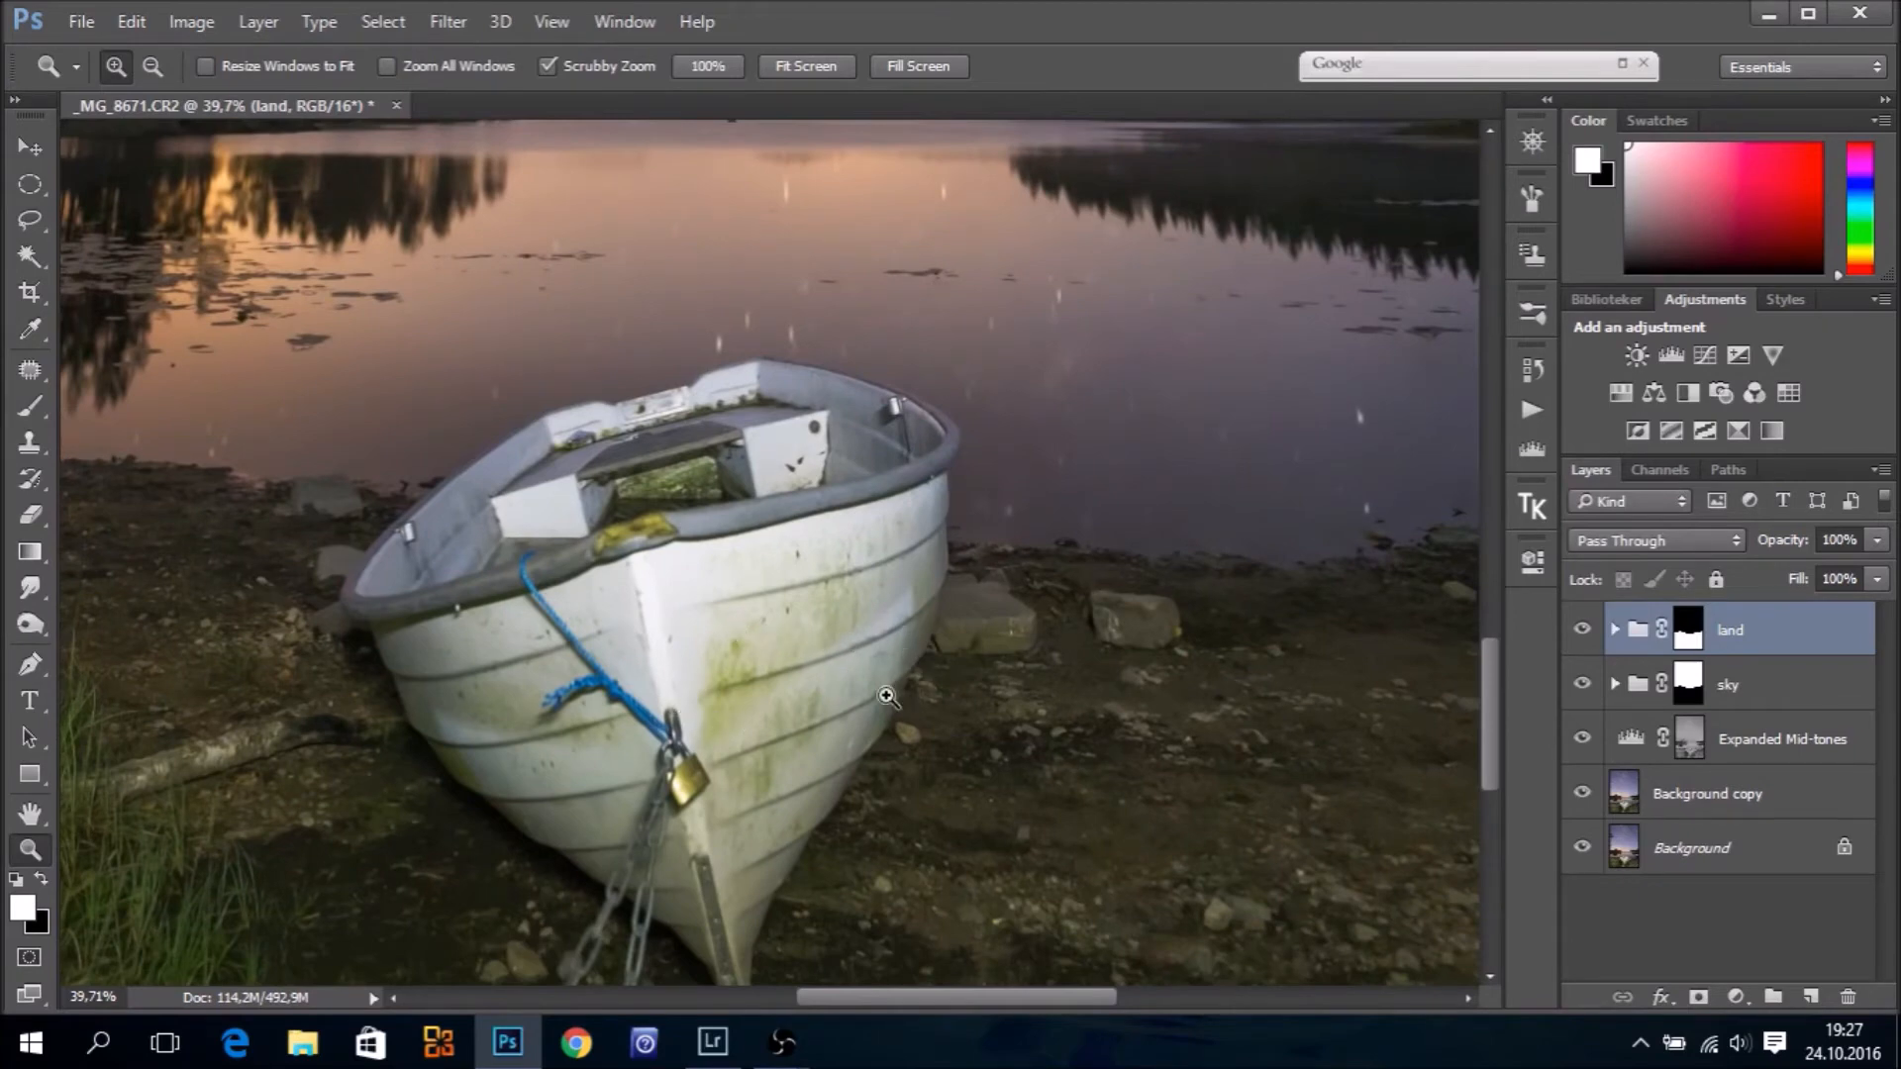
left_click(822, 68)
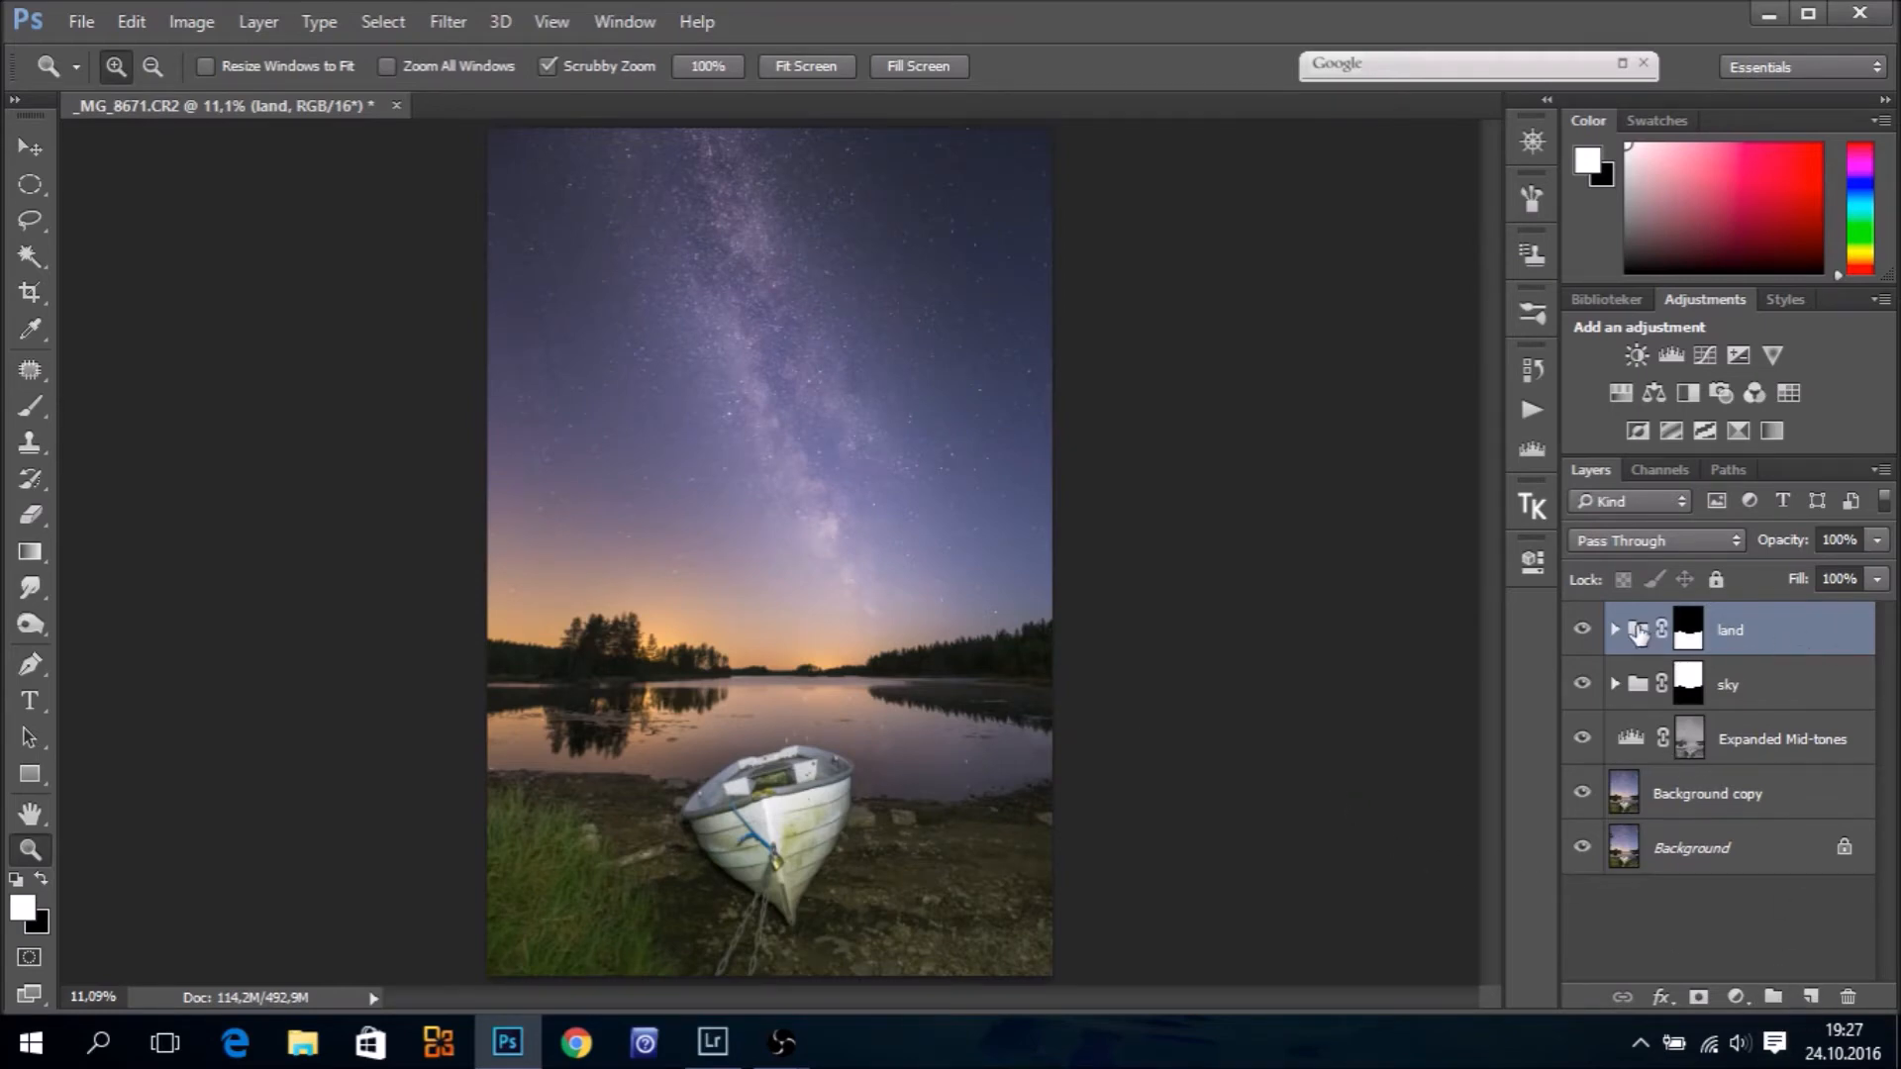
Stamp all visible layers onto a new top layer and apply a Gaussian Blur with a 33.2-pixel radius to it
left_click(1814, 994)
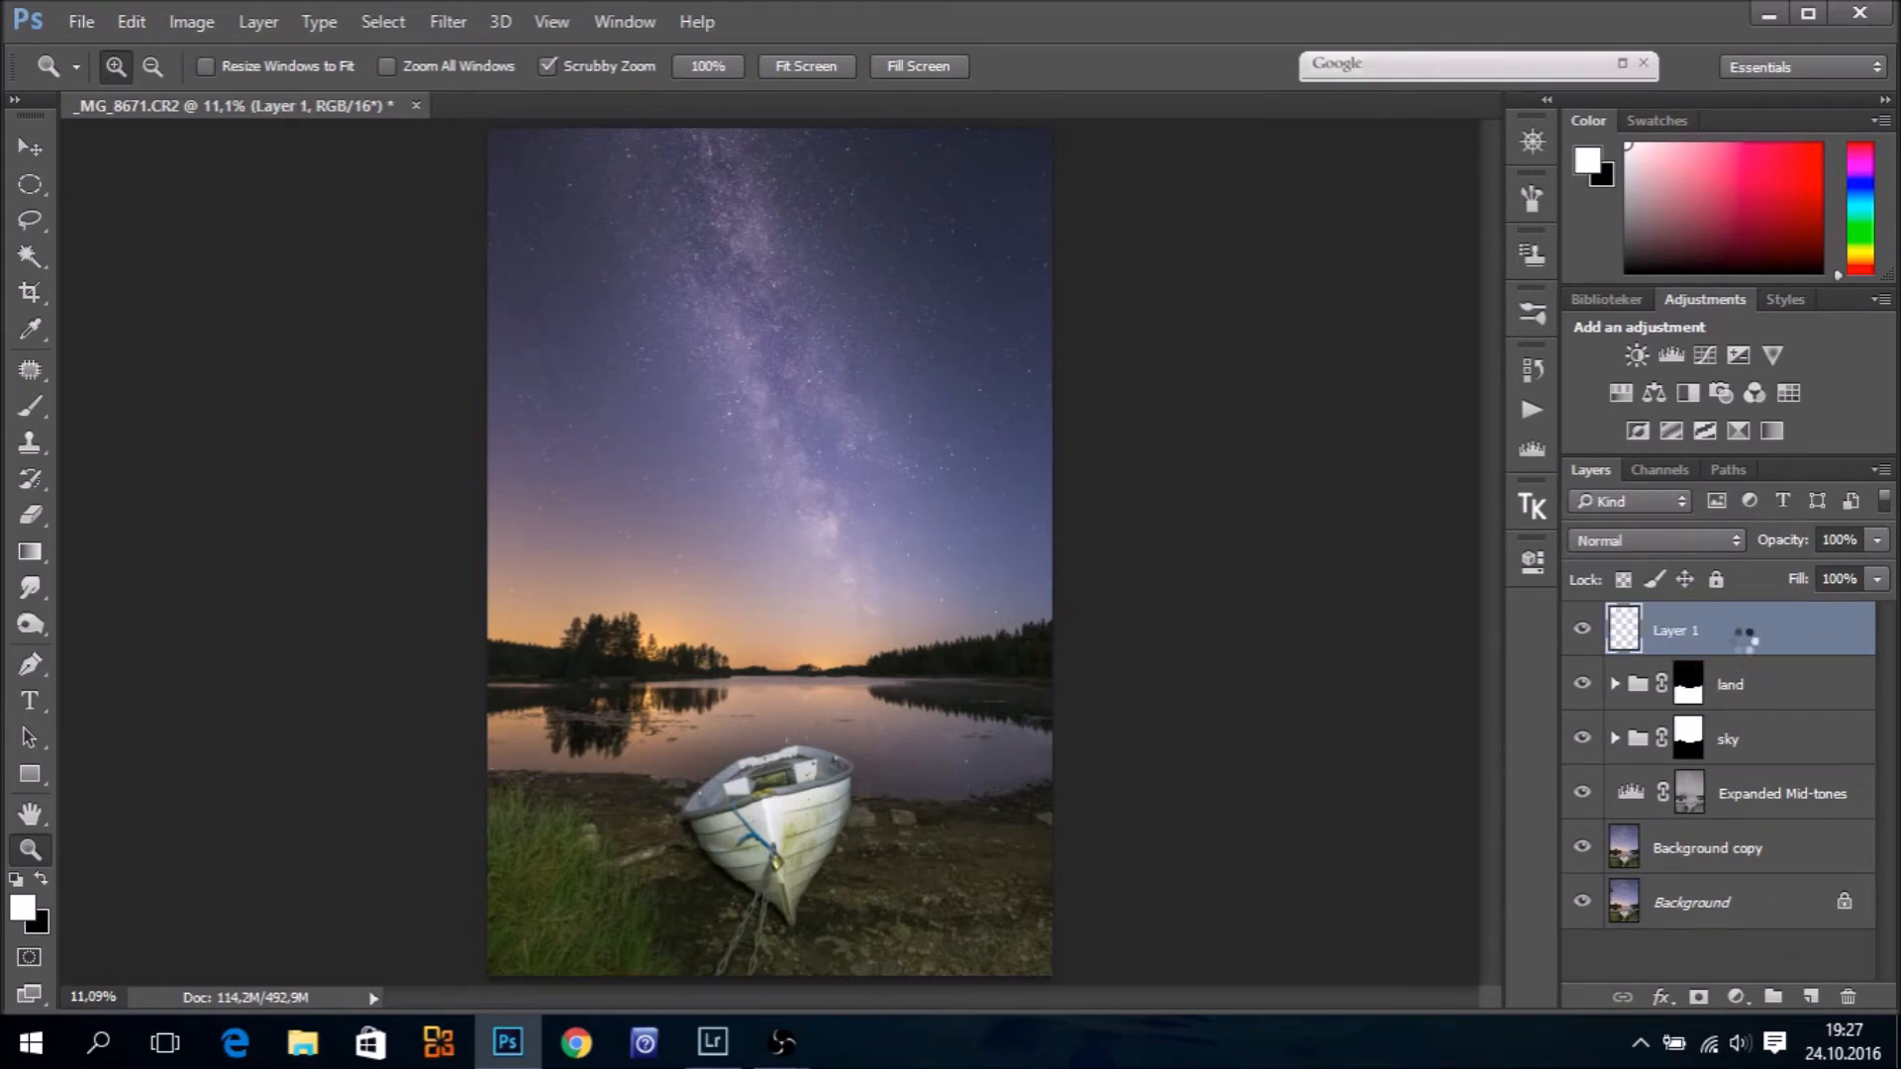
key("ctrl+alt+shift+e")
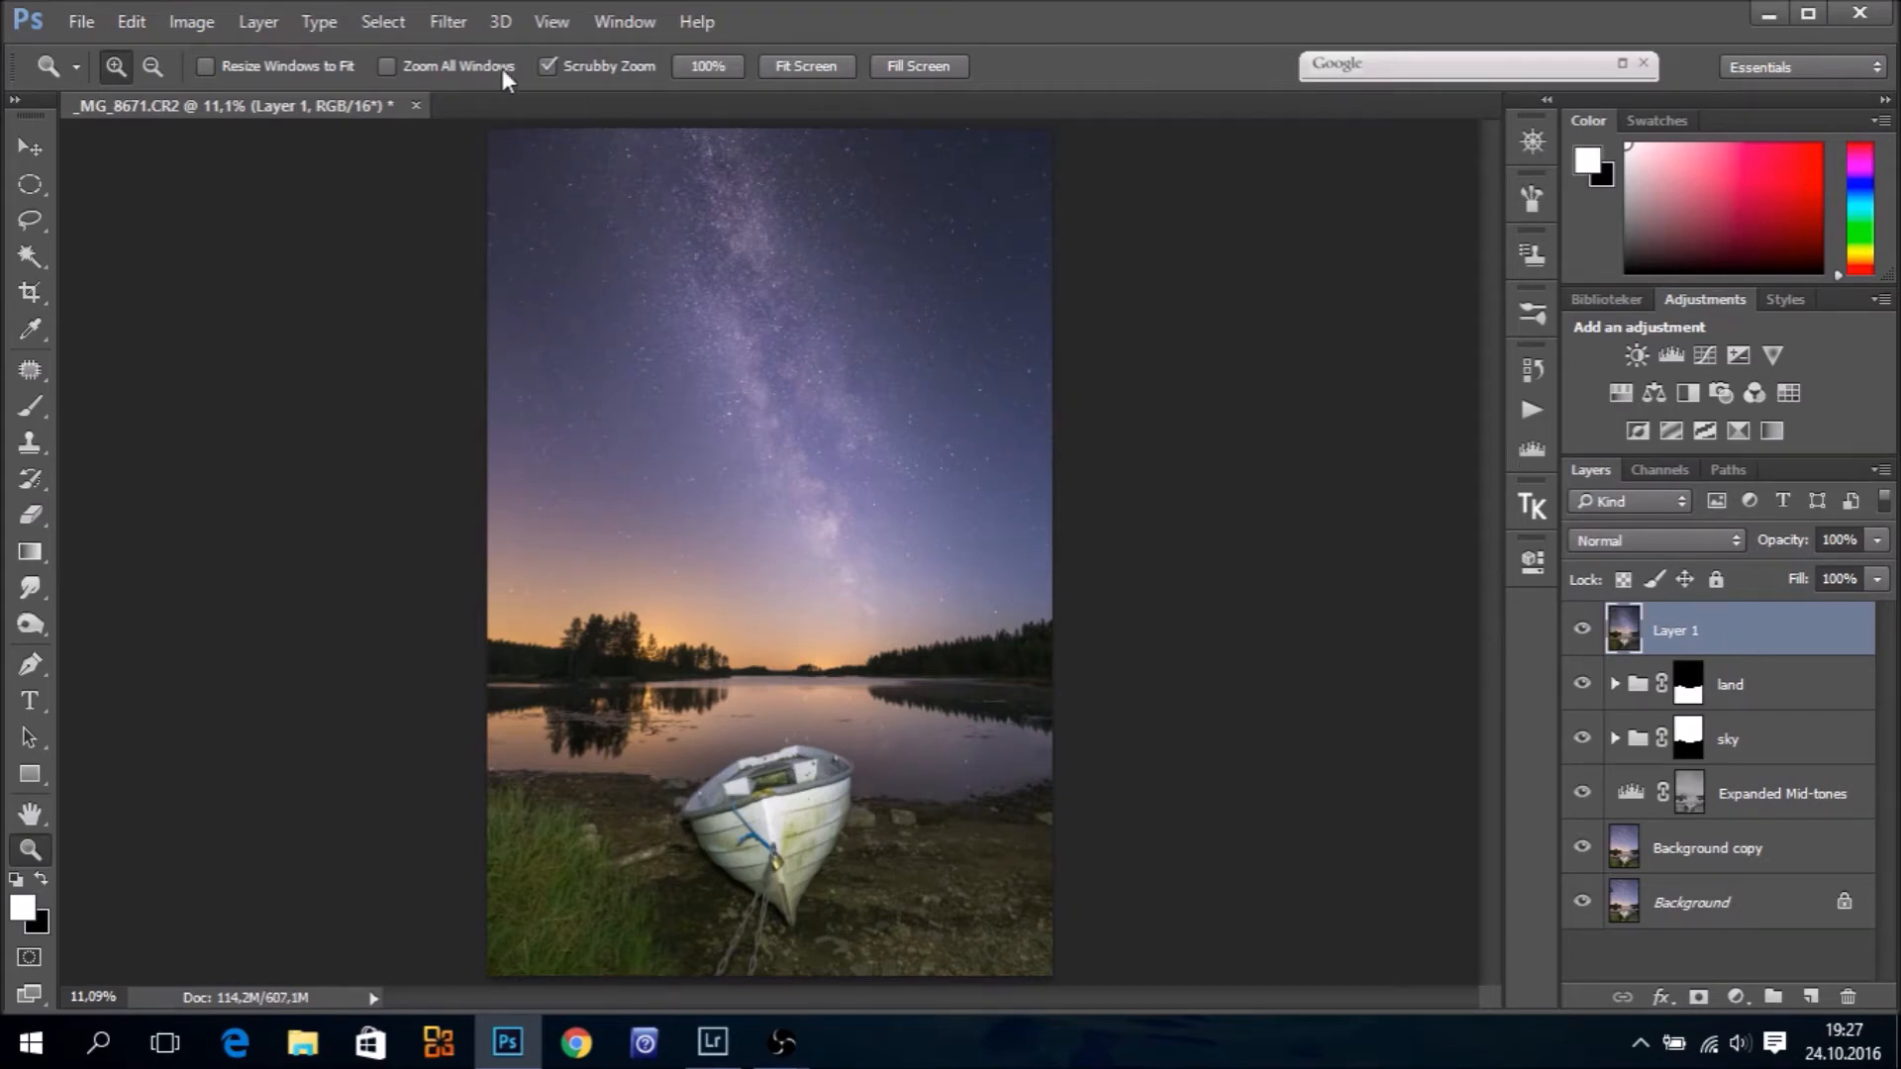
left_click(451, 22)
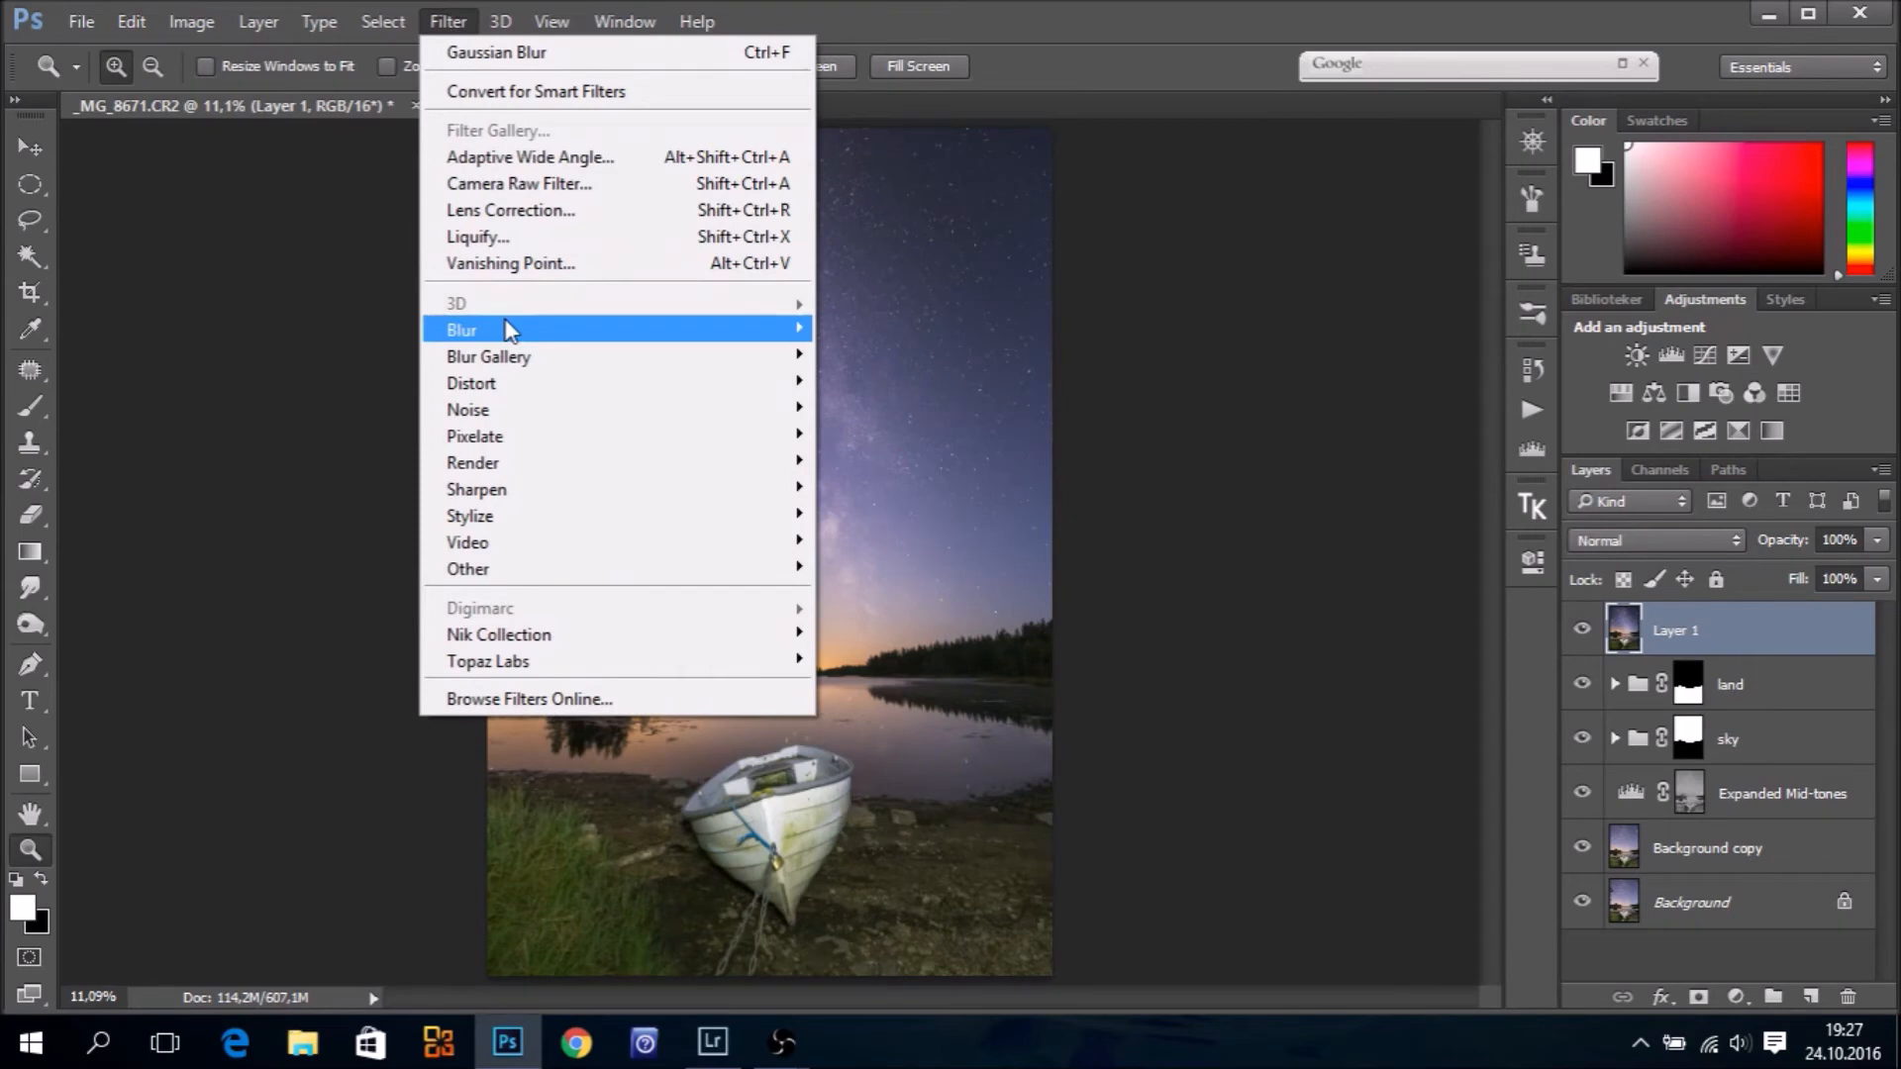
mouse_move(466, 330)
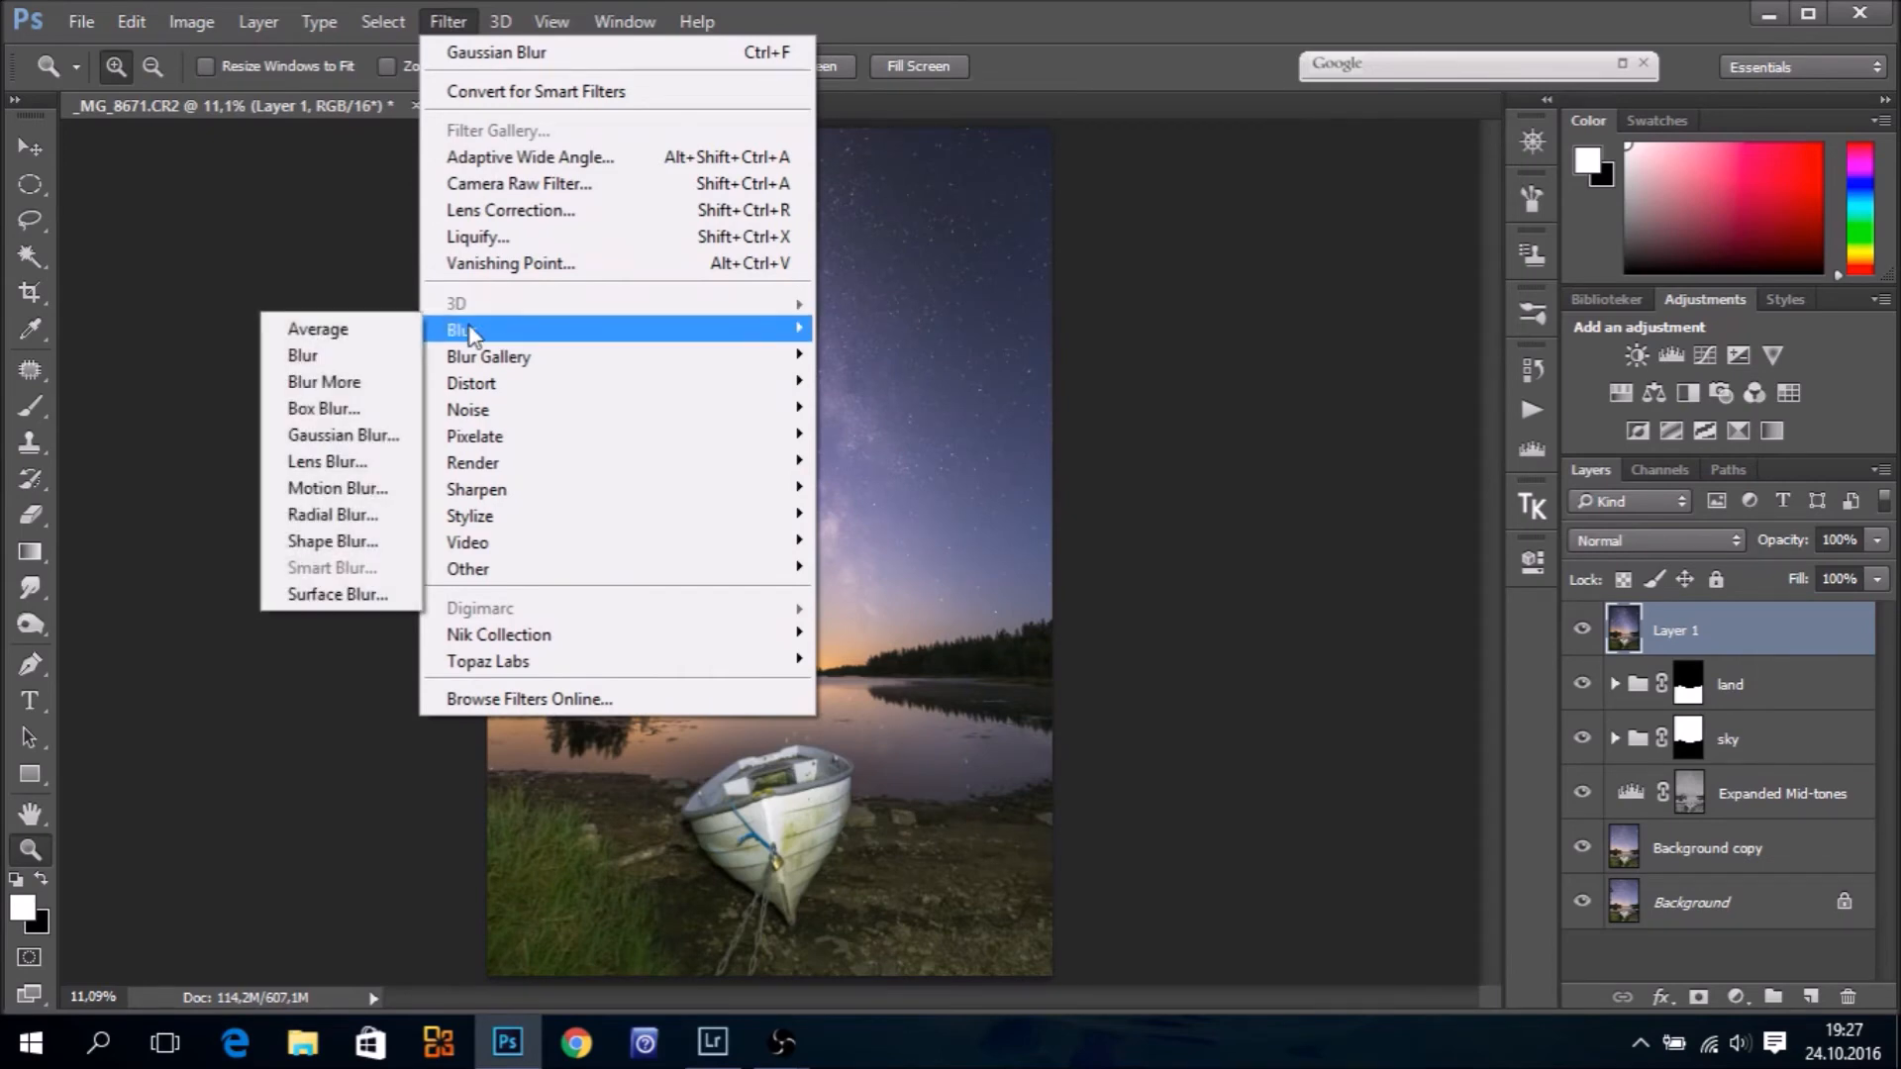
left_click(334, 437)
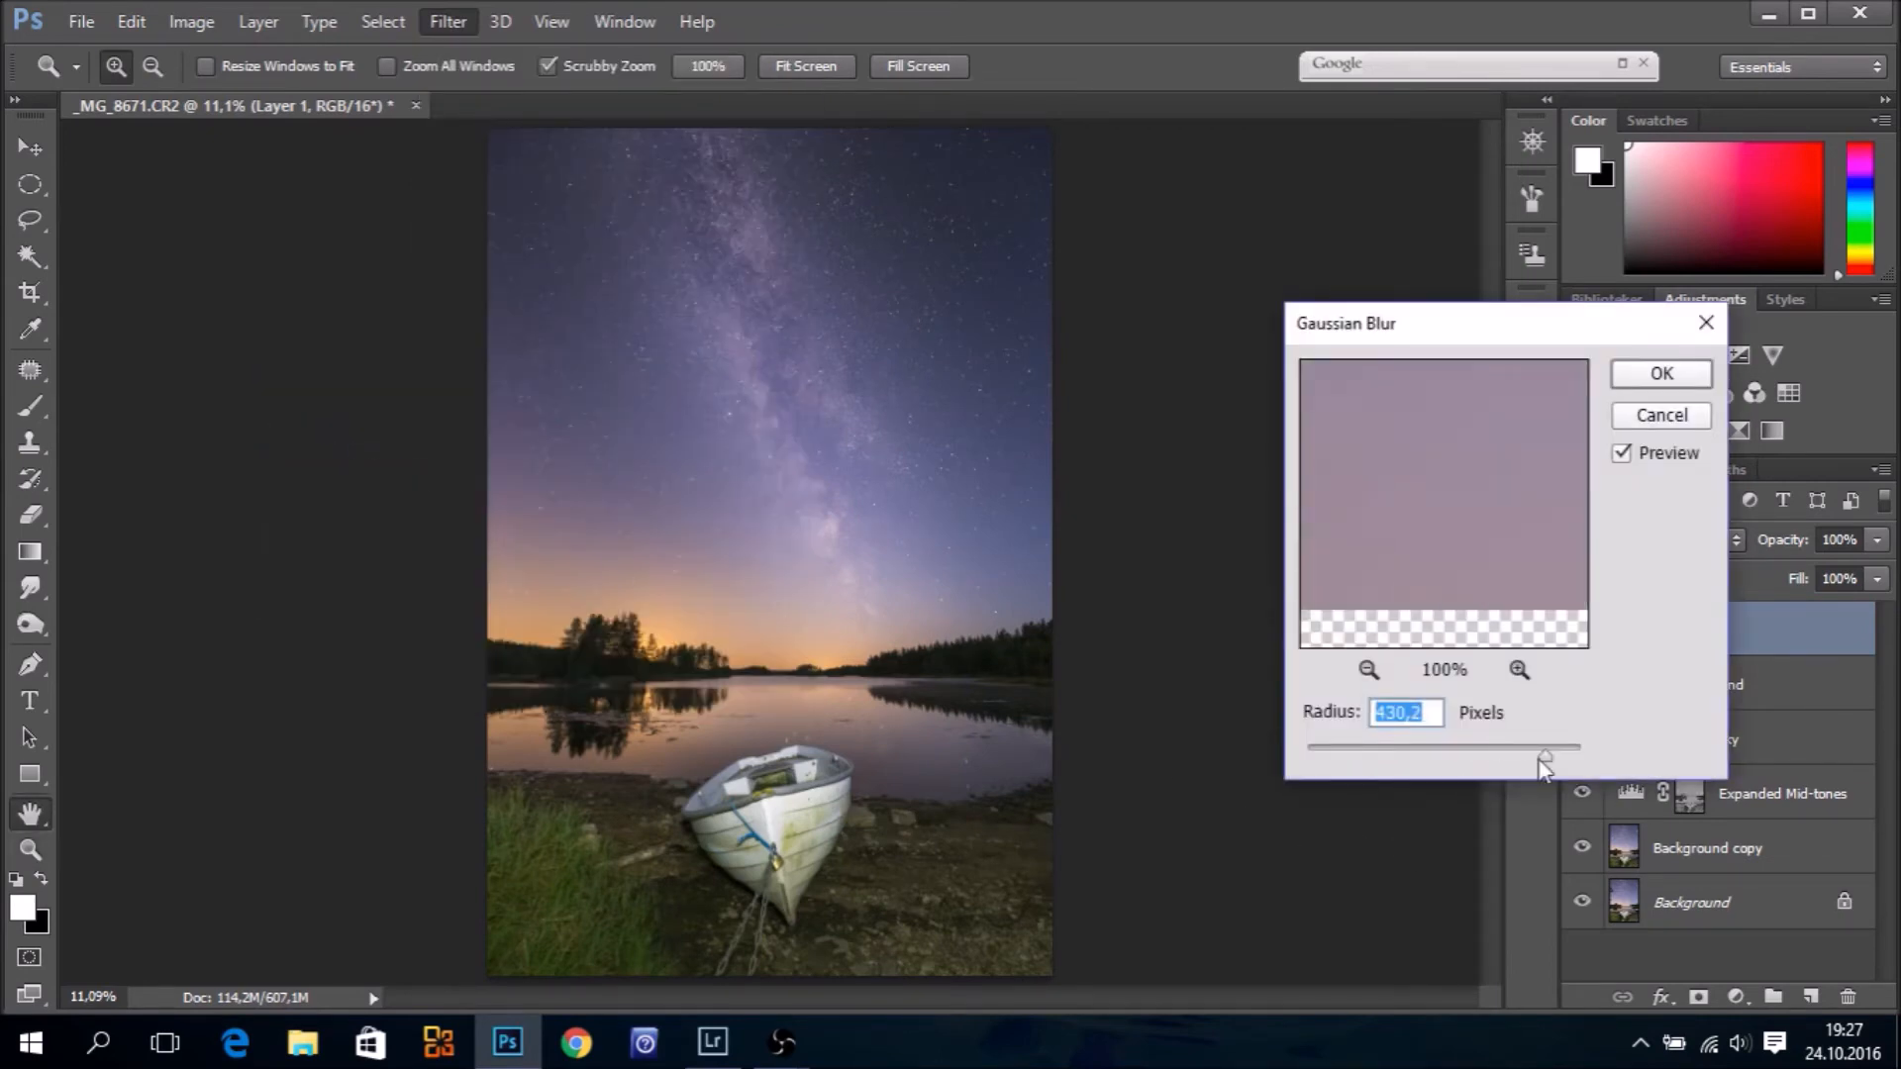
left_click_drag(1543, 767, 1433, 762)
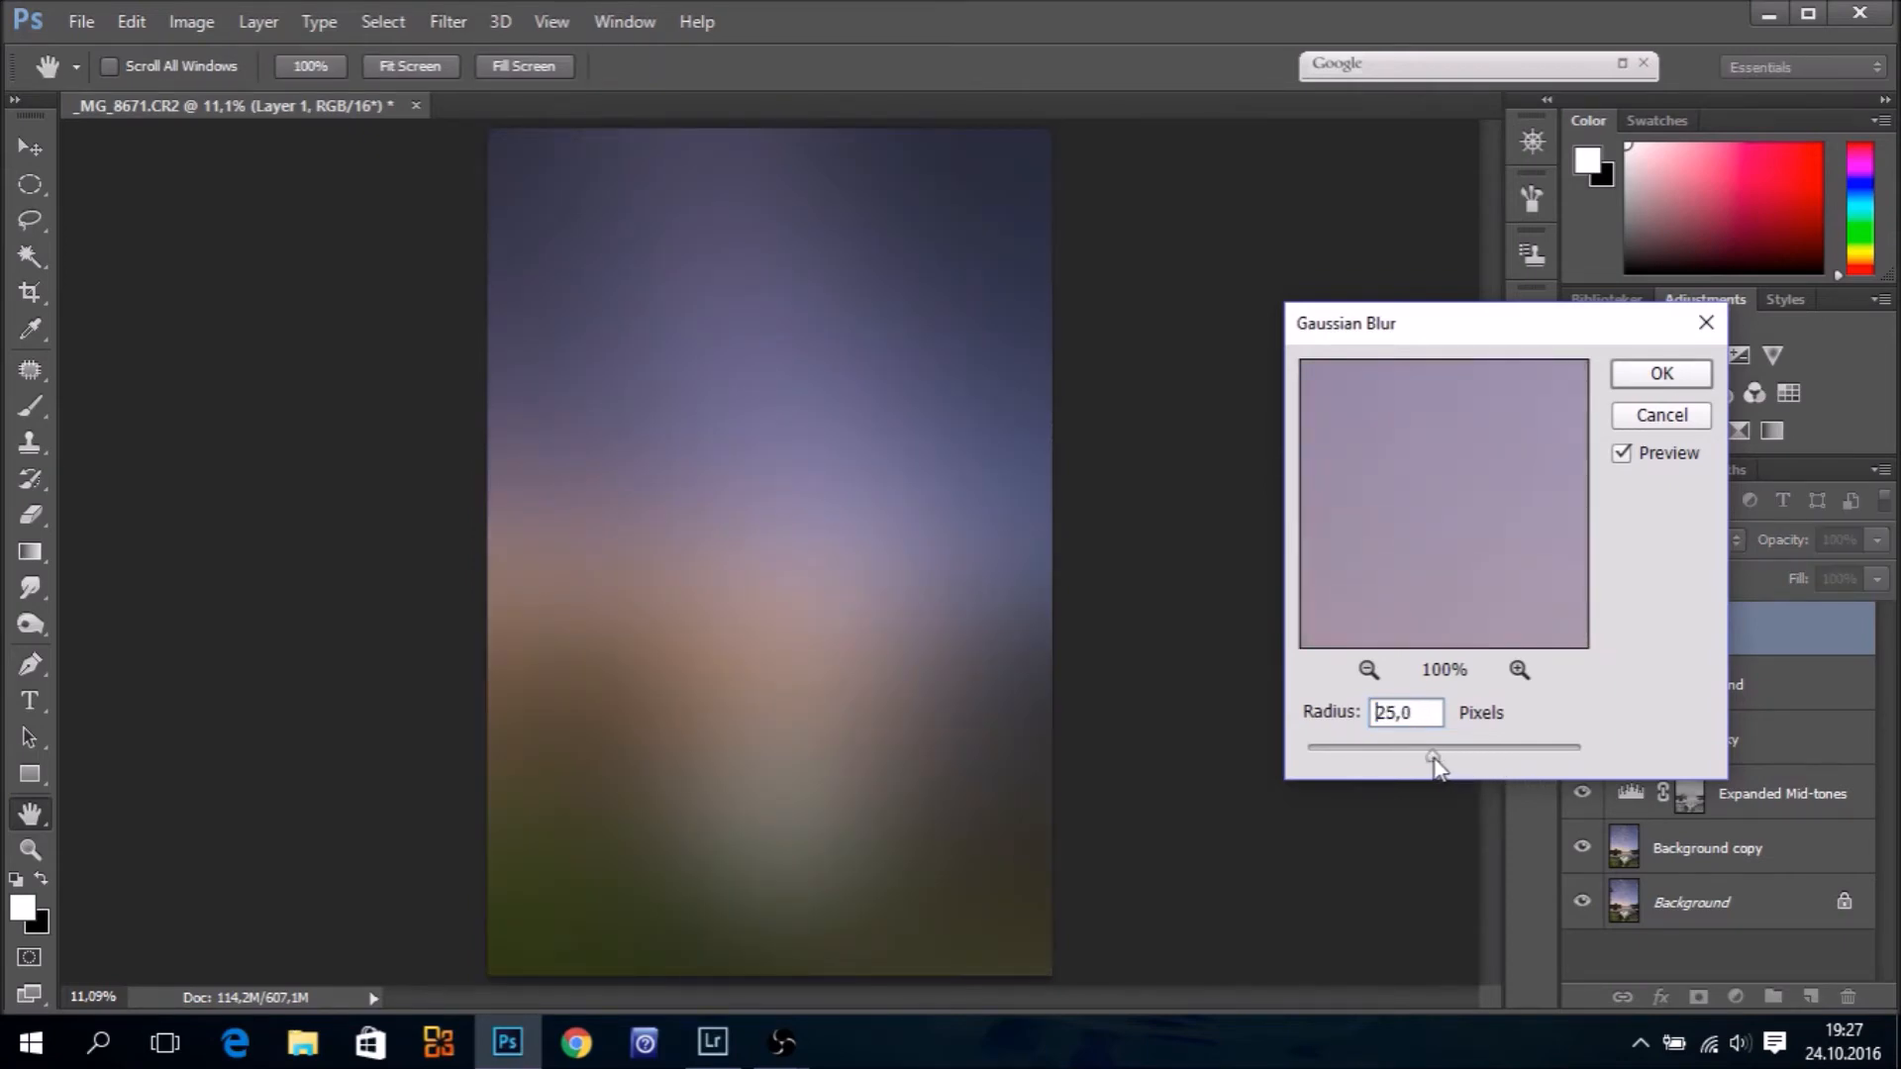
left_click_drag(1441, 757, 1441, 756)
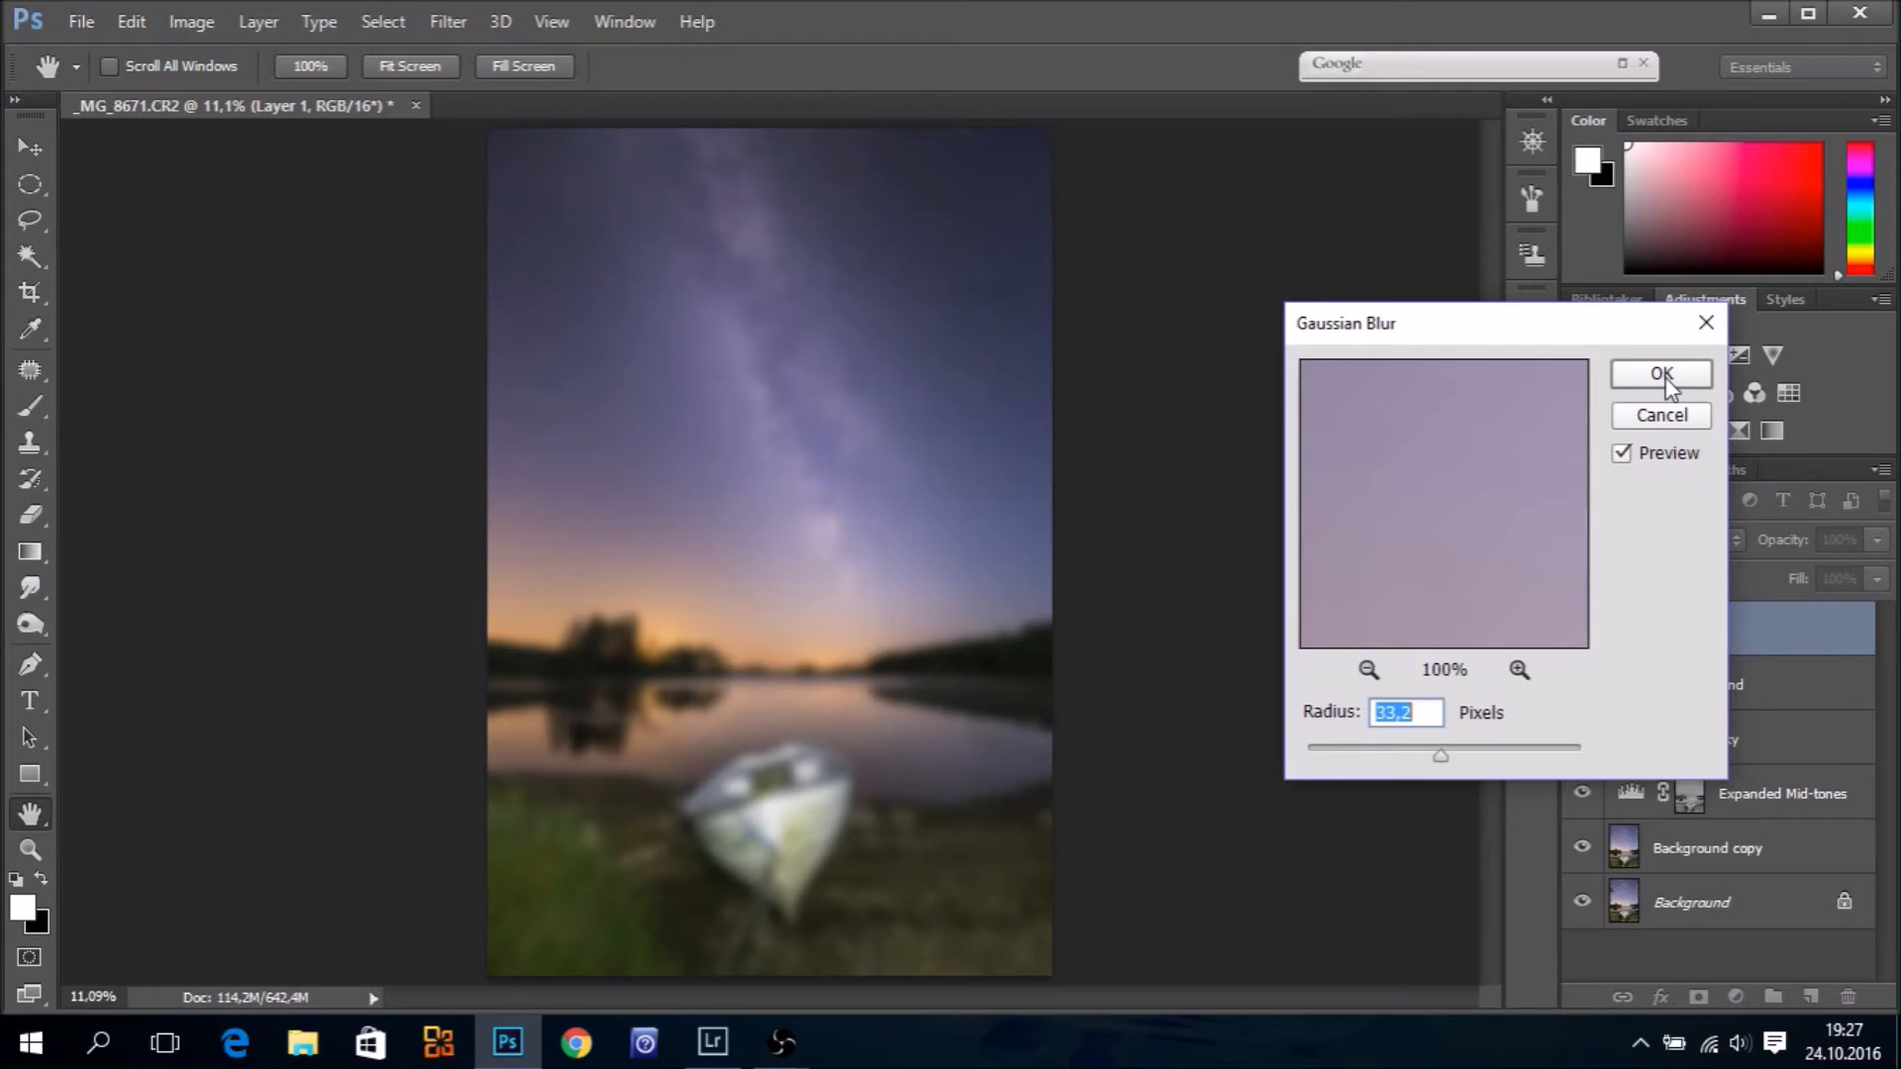
left_click(1663, 376)
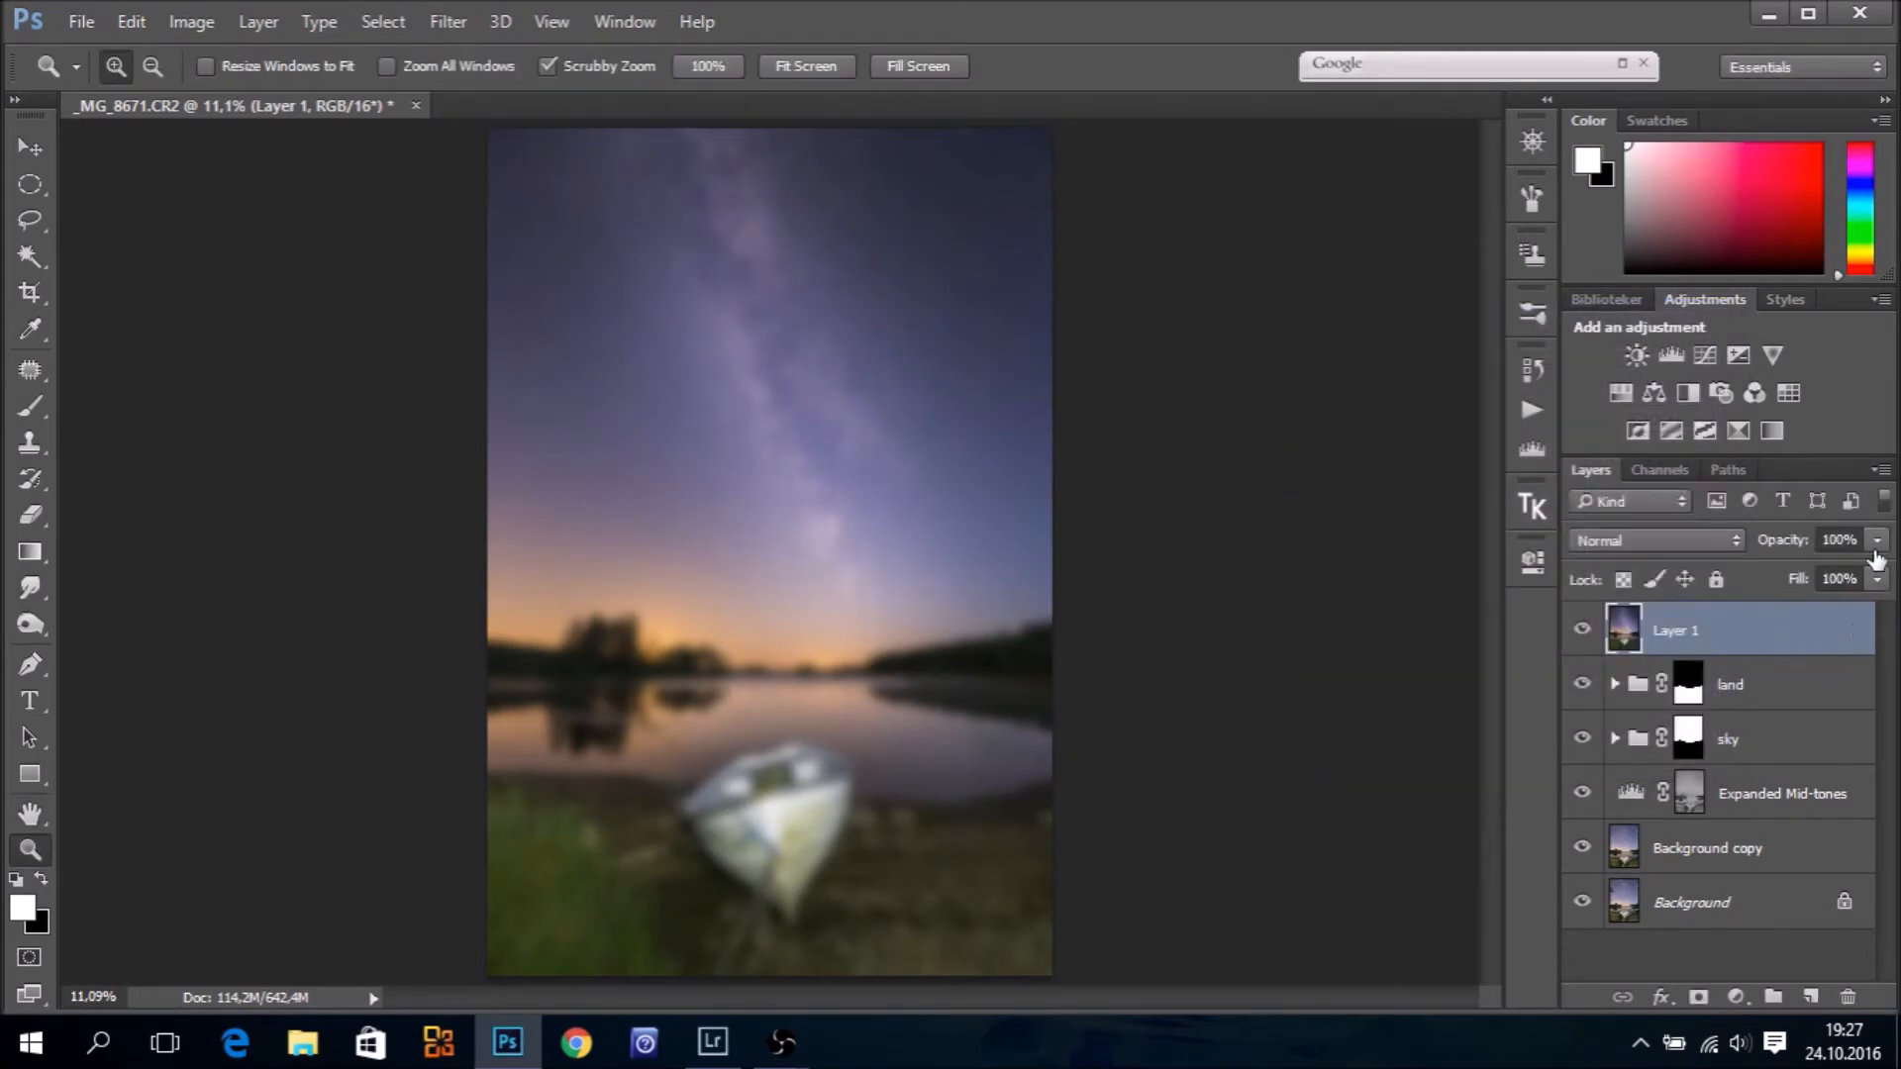
Reduce the blurred Layer 1's opacity to 15%
left_click(1876, 539)
left_click_drag(1876, 574, 1761, 584)
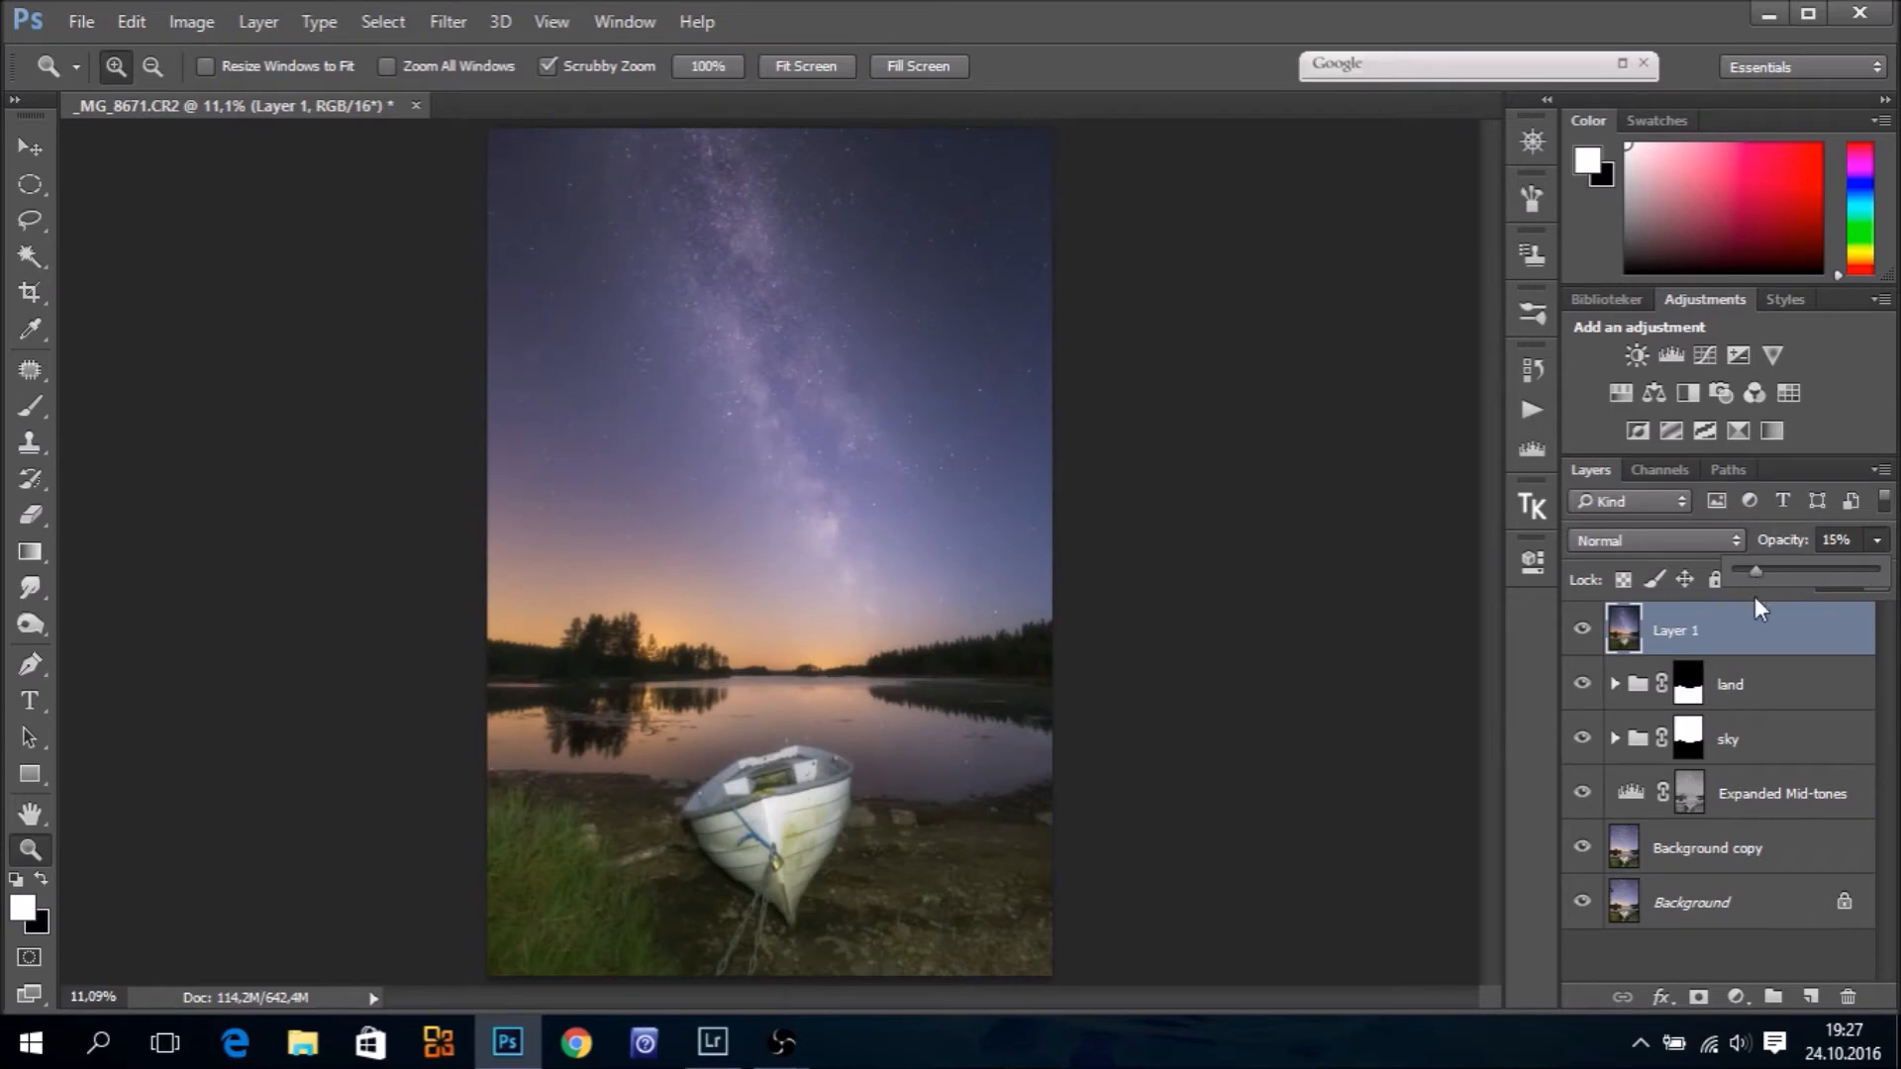
left_click(1800, 646)
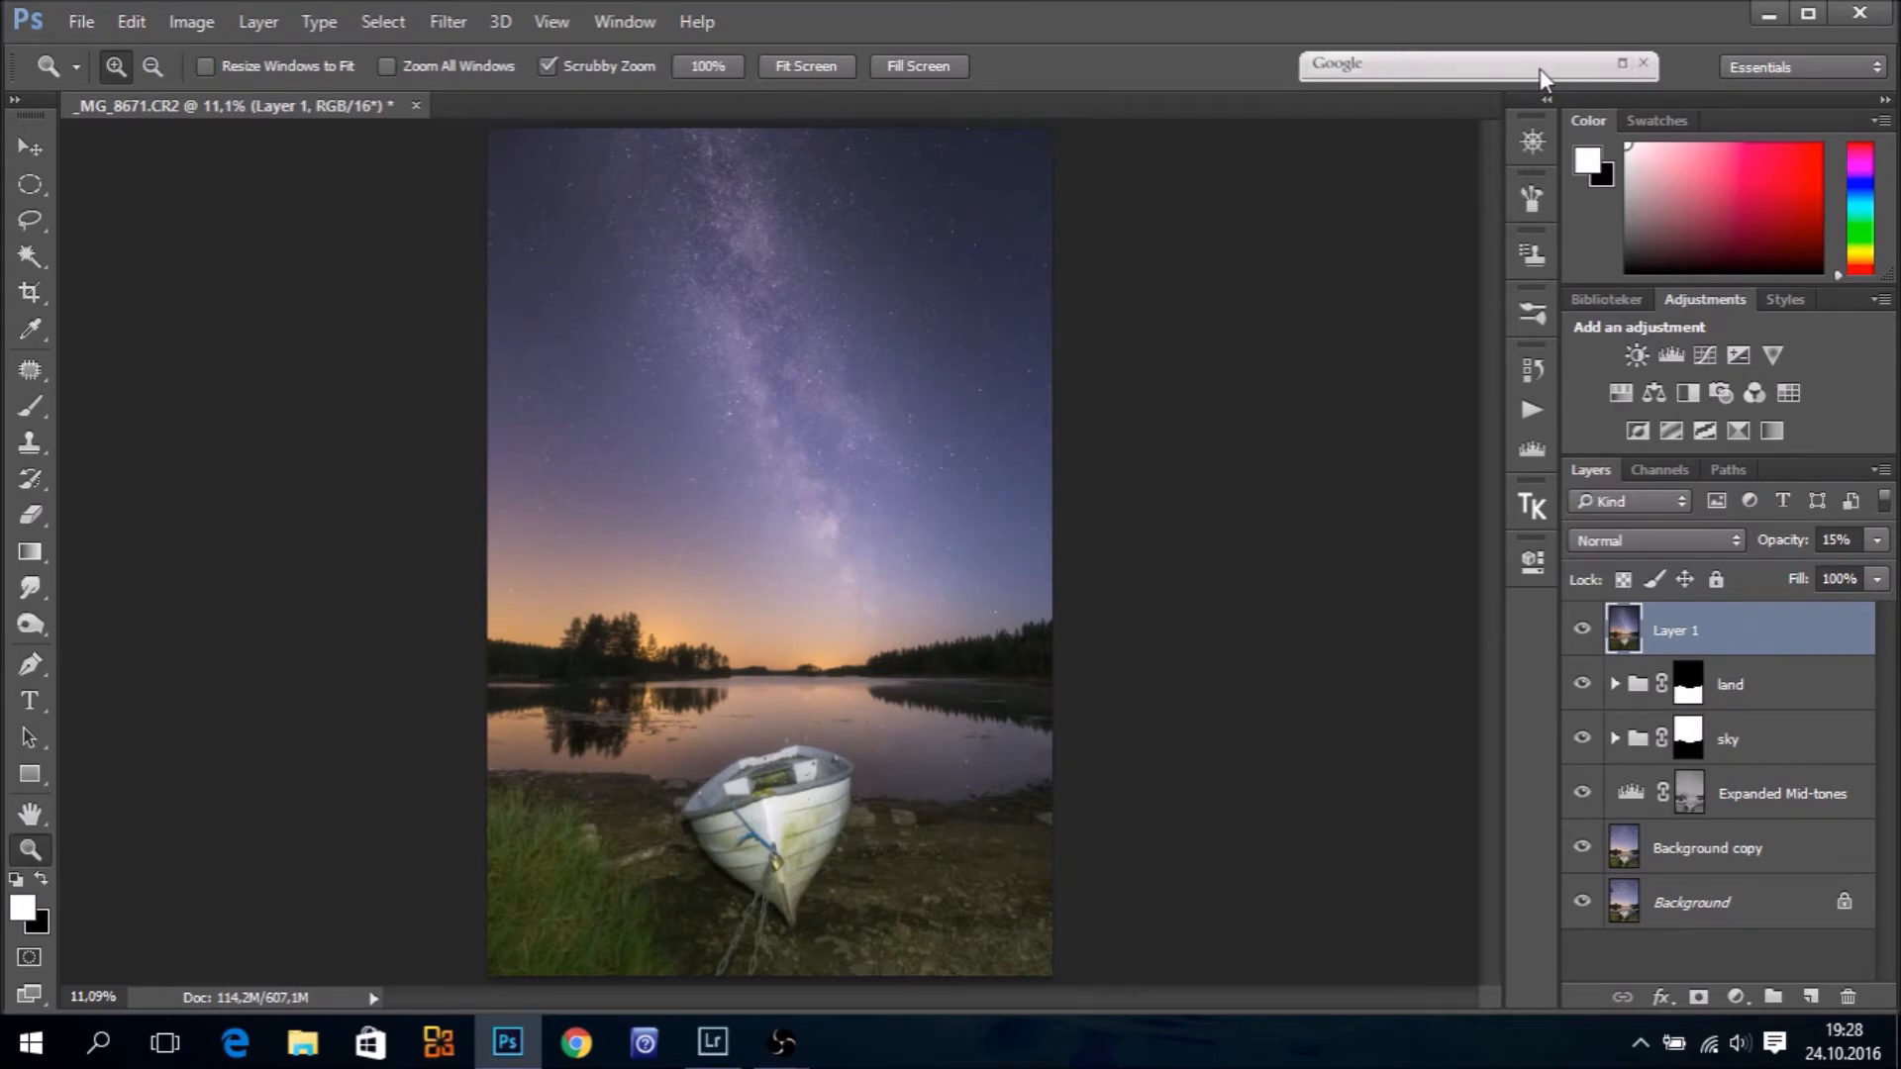
Launch the Tonal Contrast filter of Color Efex Pro 4 from the Google Nik filter list on Layer 1
left_click(1621, 66)
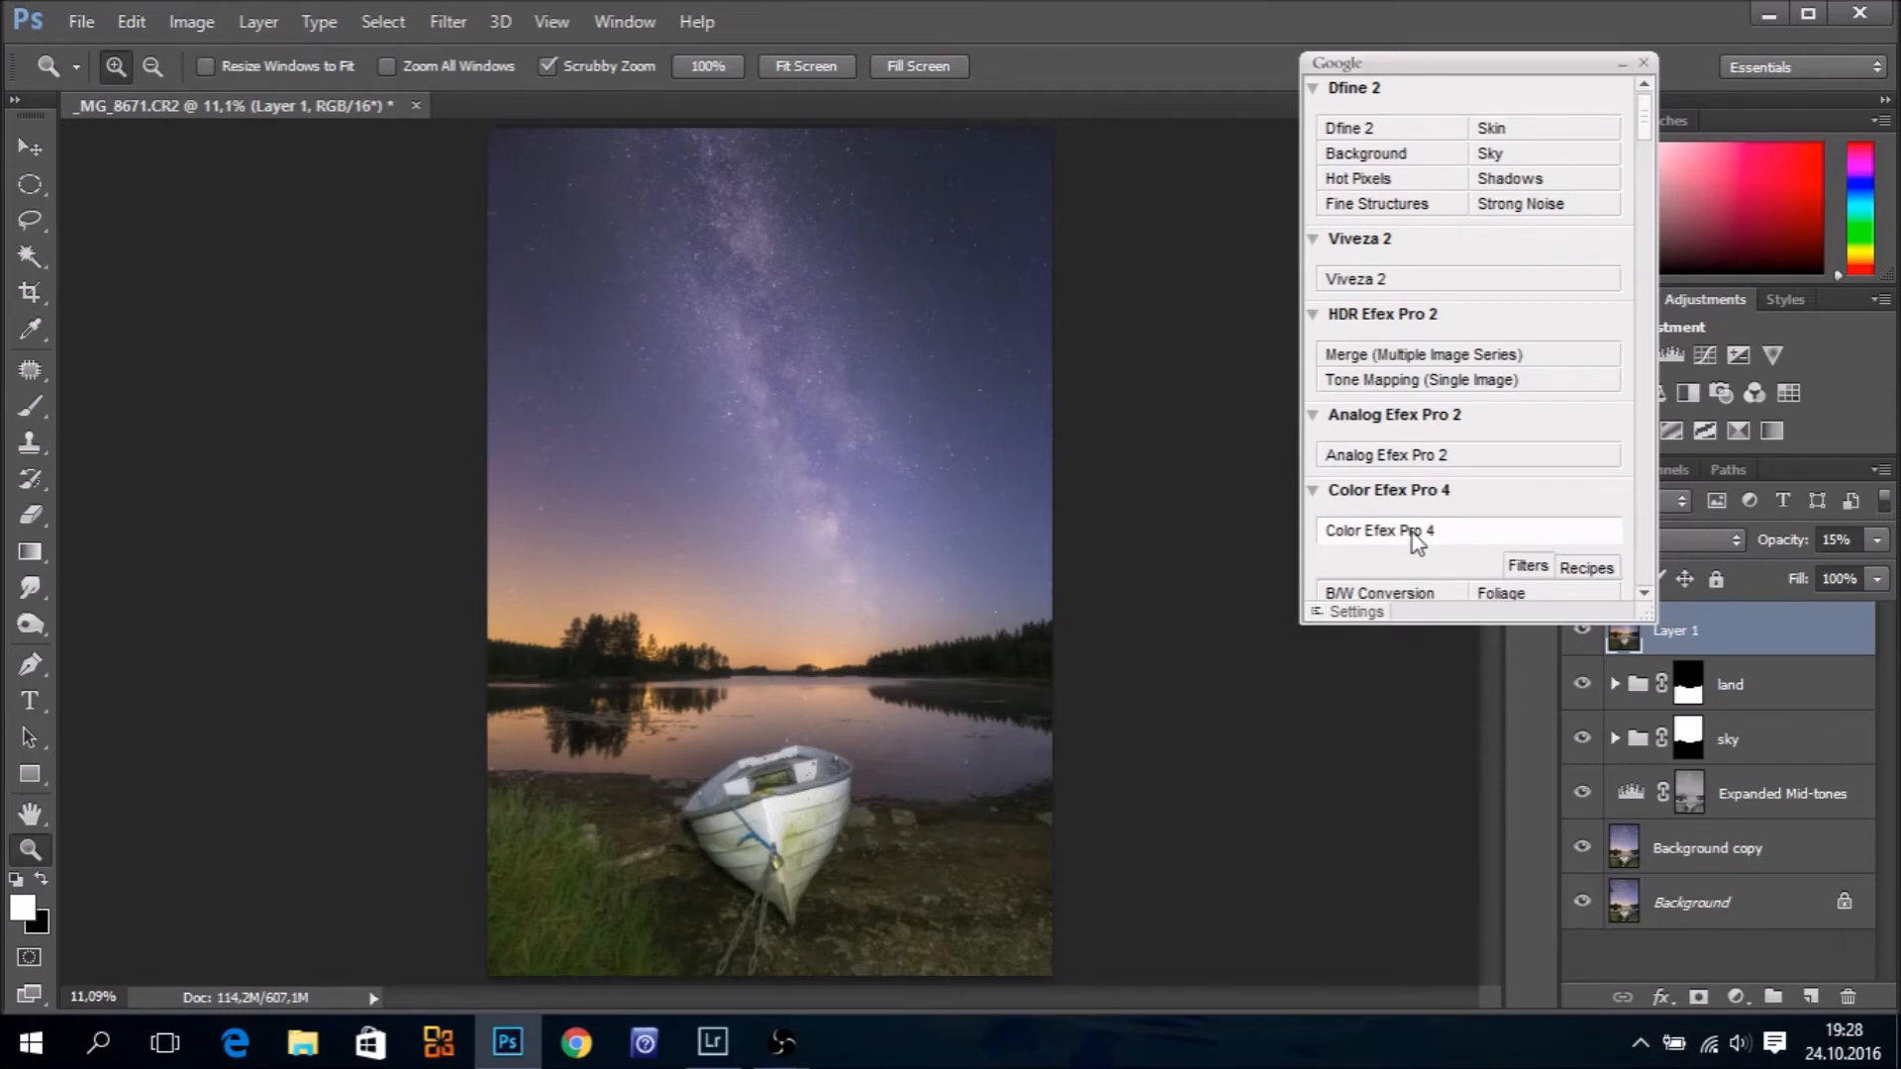
left_click_drag(1643, 124, 1646, 364)
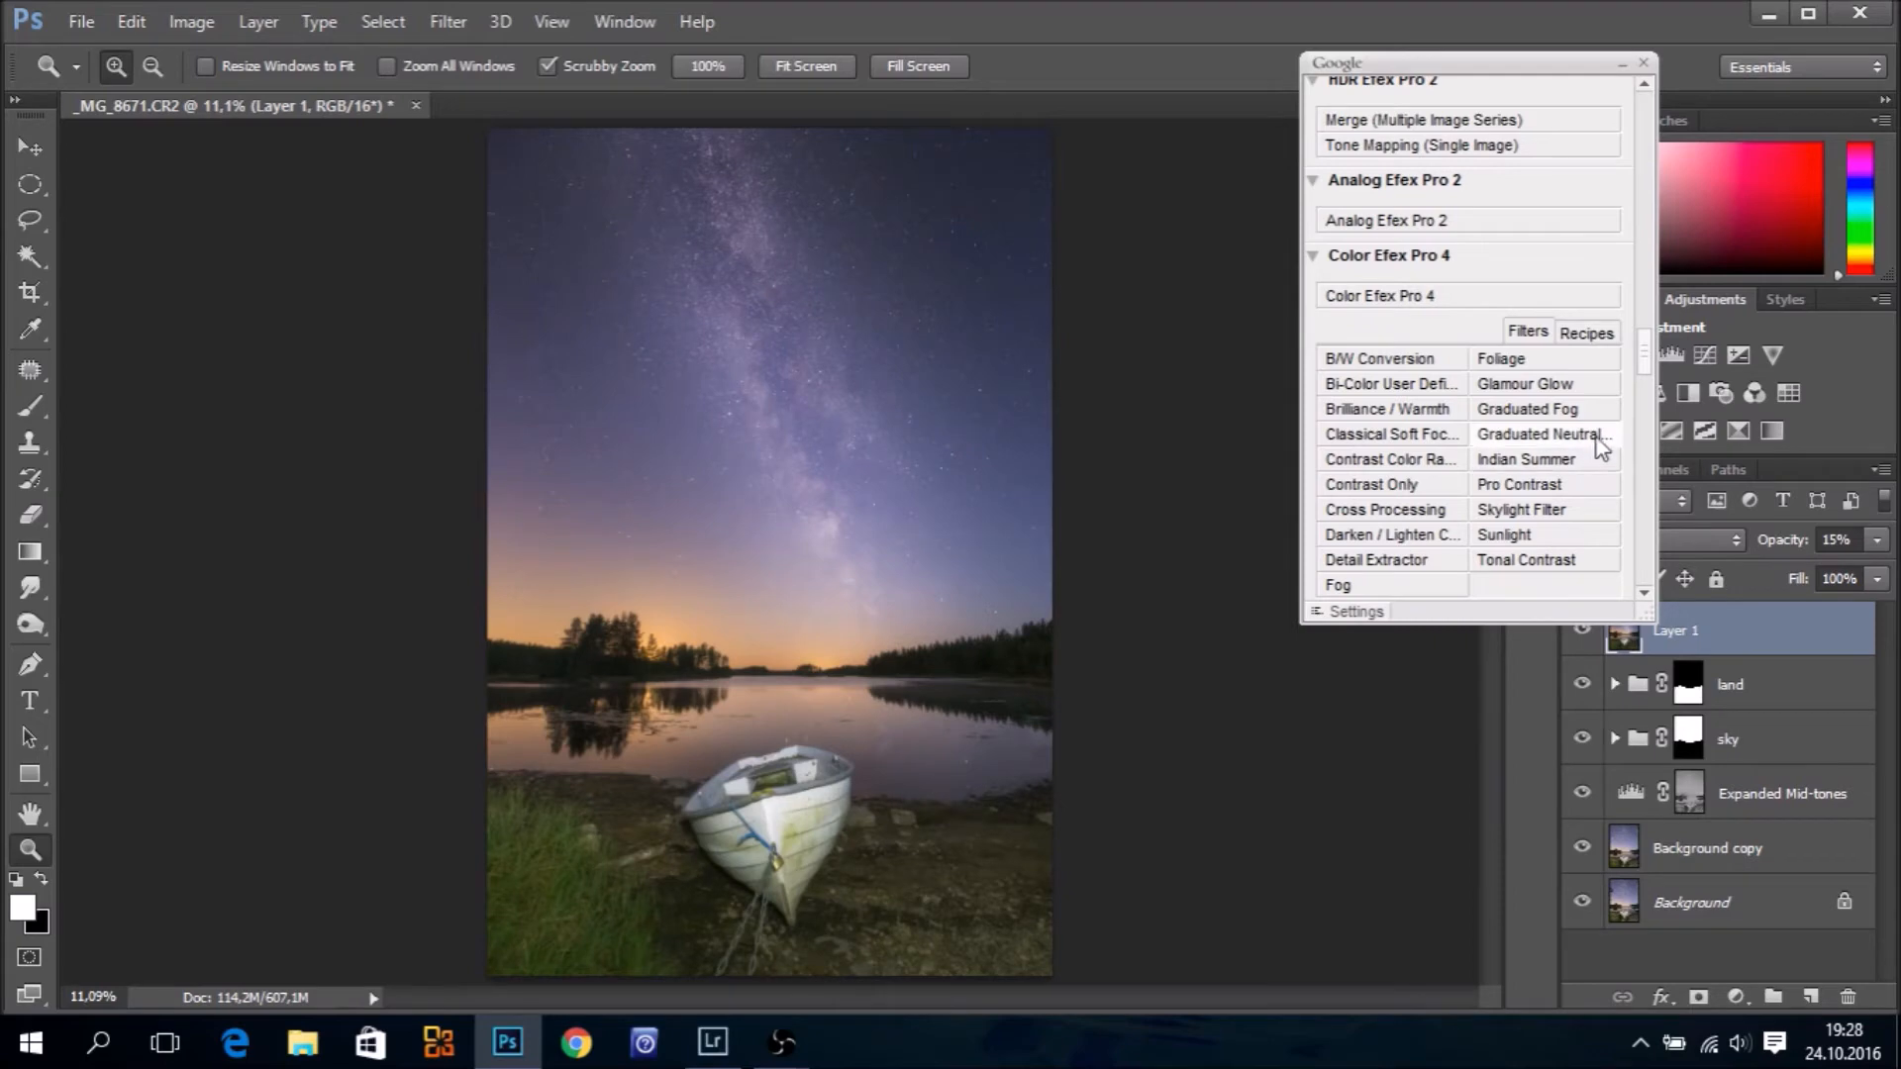
left_click(1510, 560)
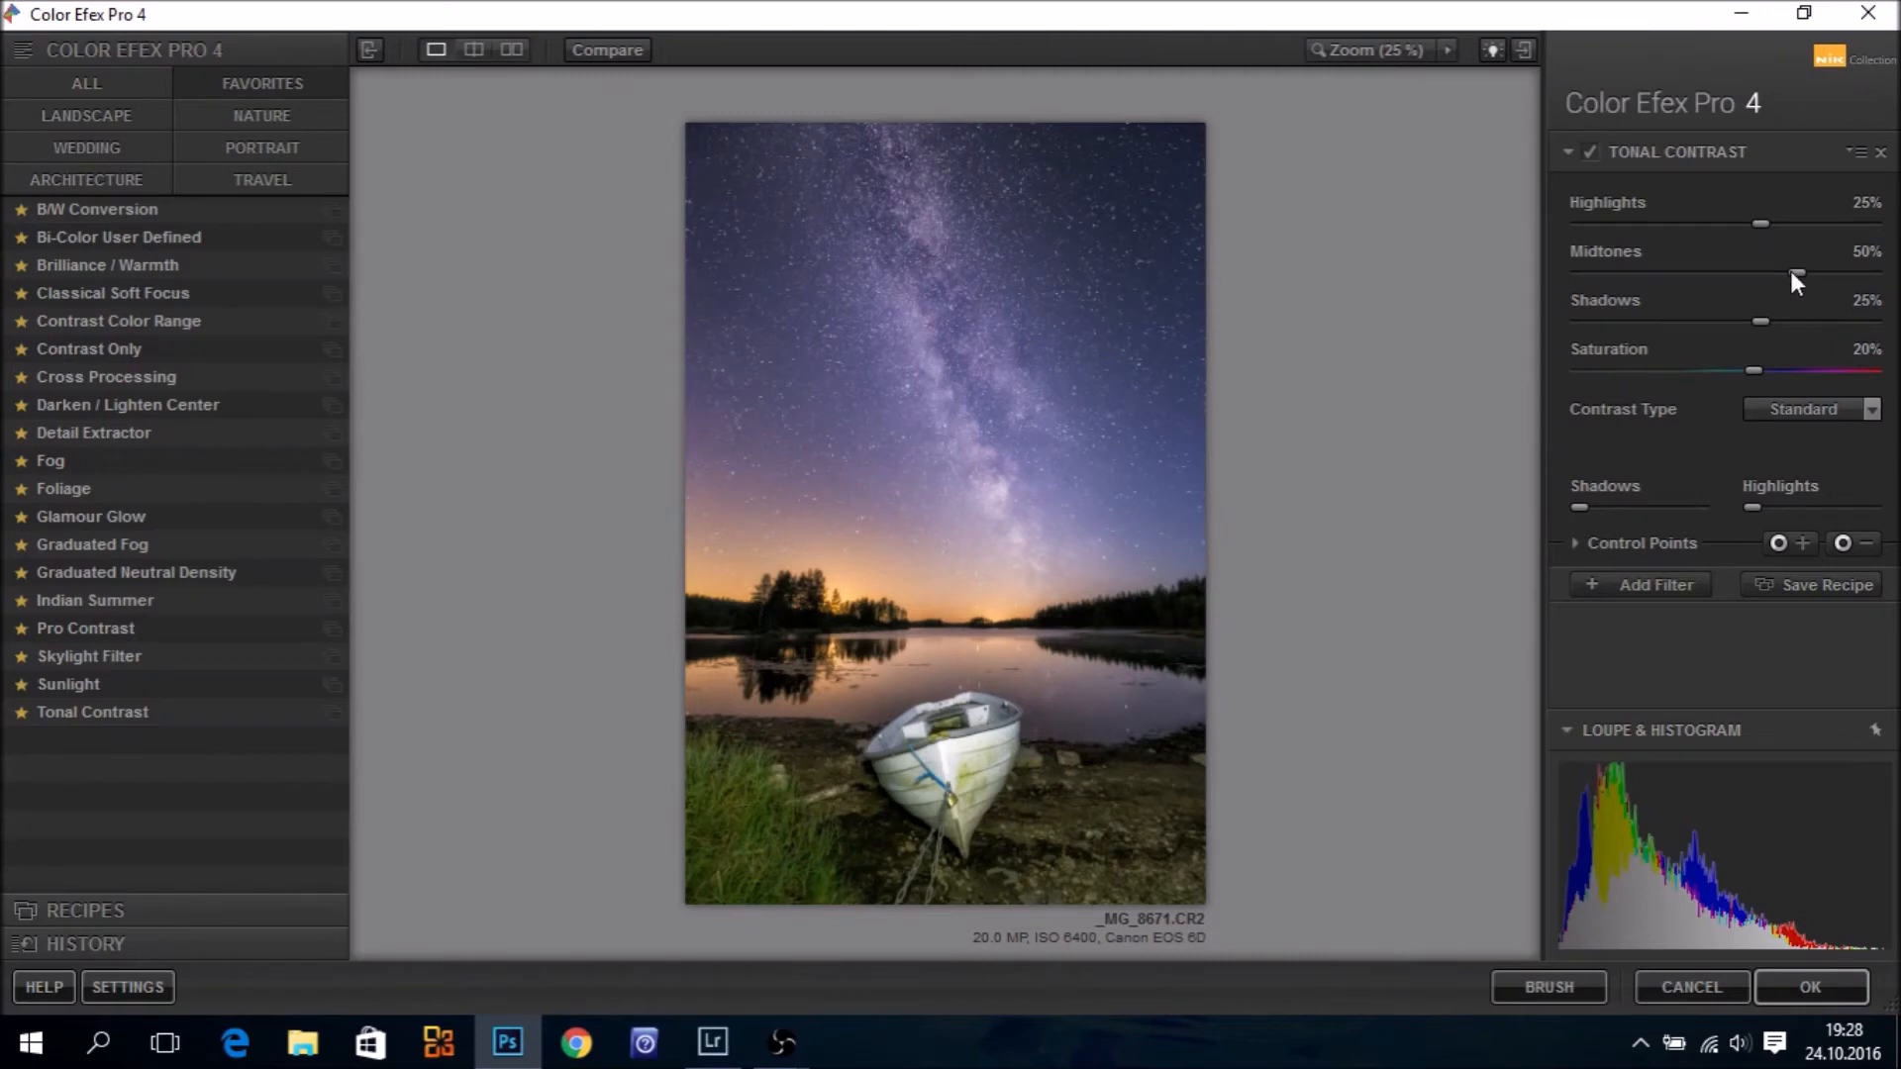
Set Tonal Contrast to 9% highlights, 8% midtones, 5% shadows and 2% saturation
left_click_drag(1748, 224, 1738, 219)
left_click_drag(1791, 270, 1734, 277)
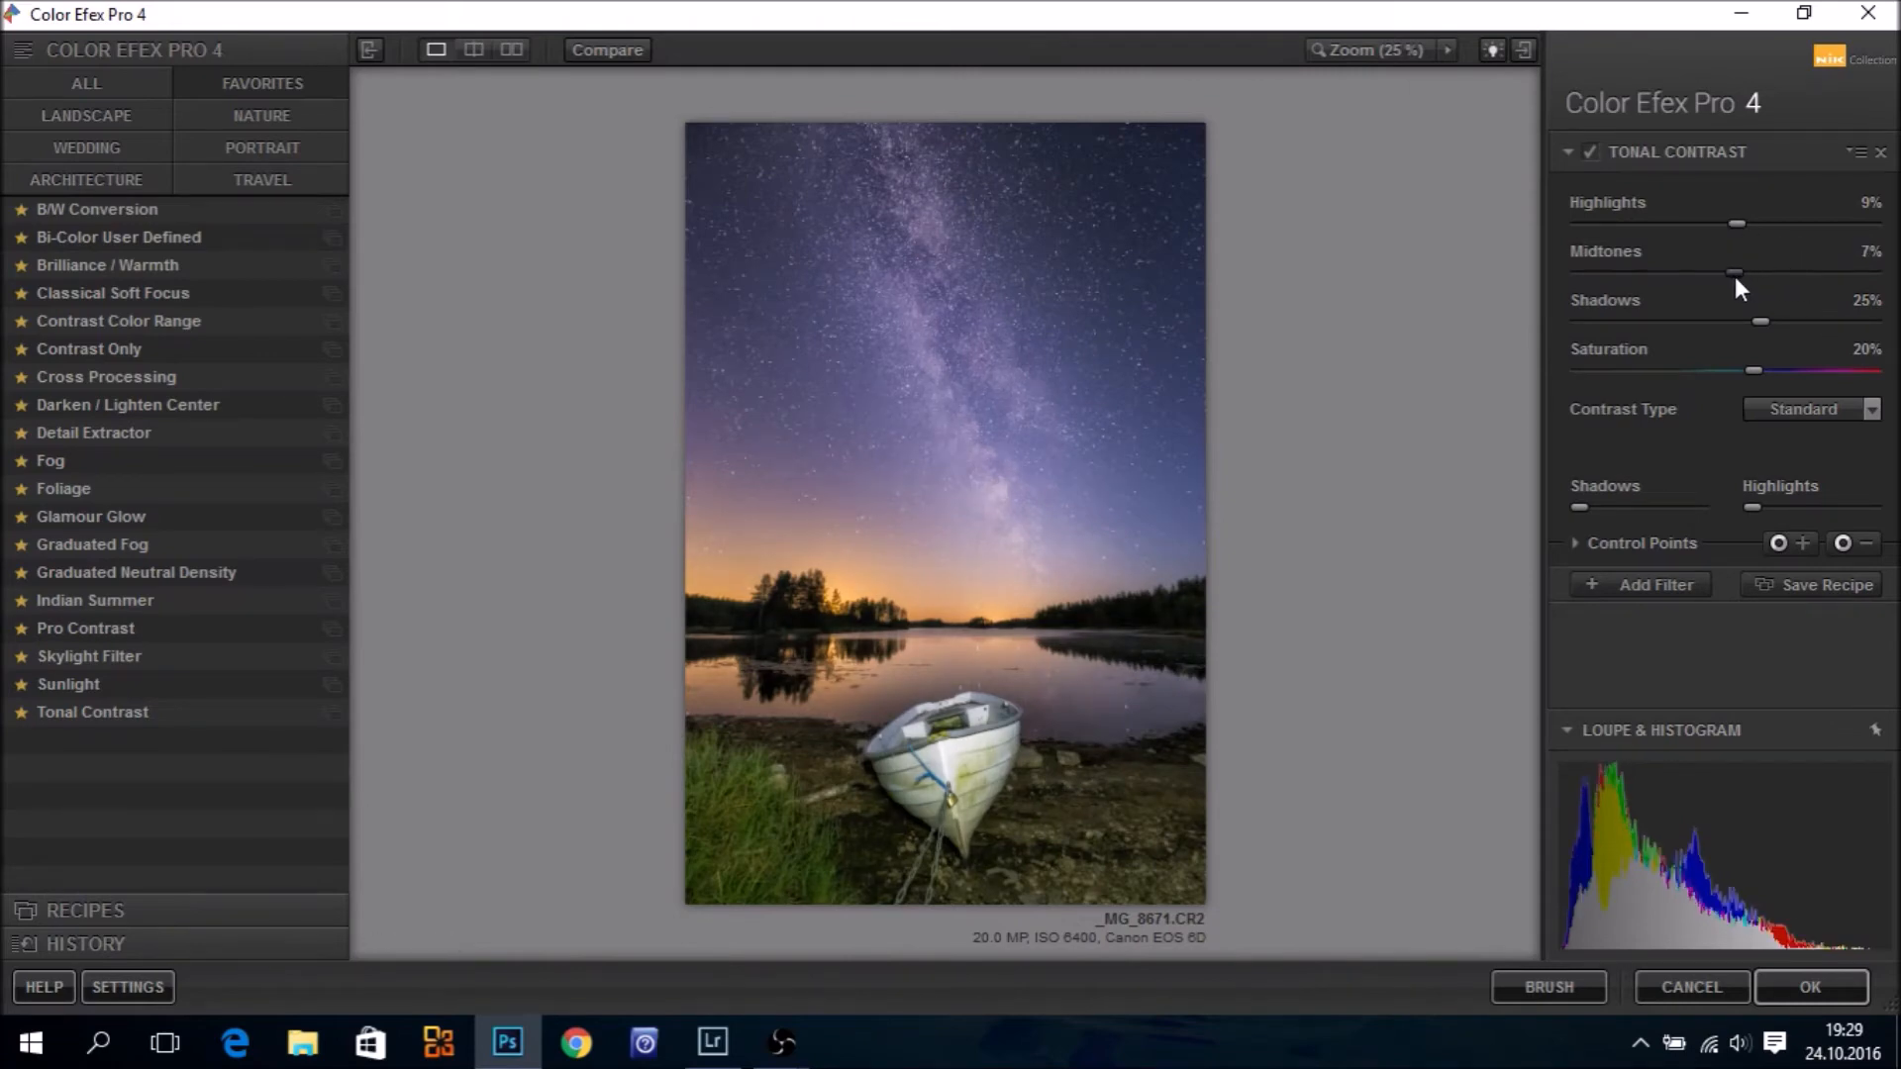
left_click_drag(1760, 321, 1731, 316)
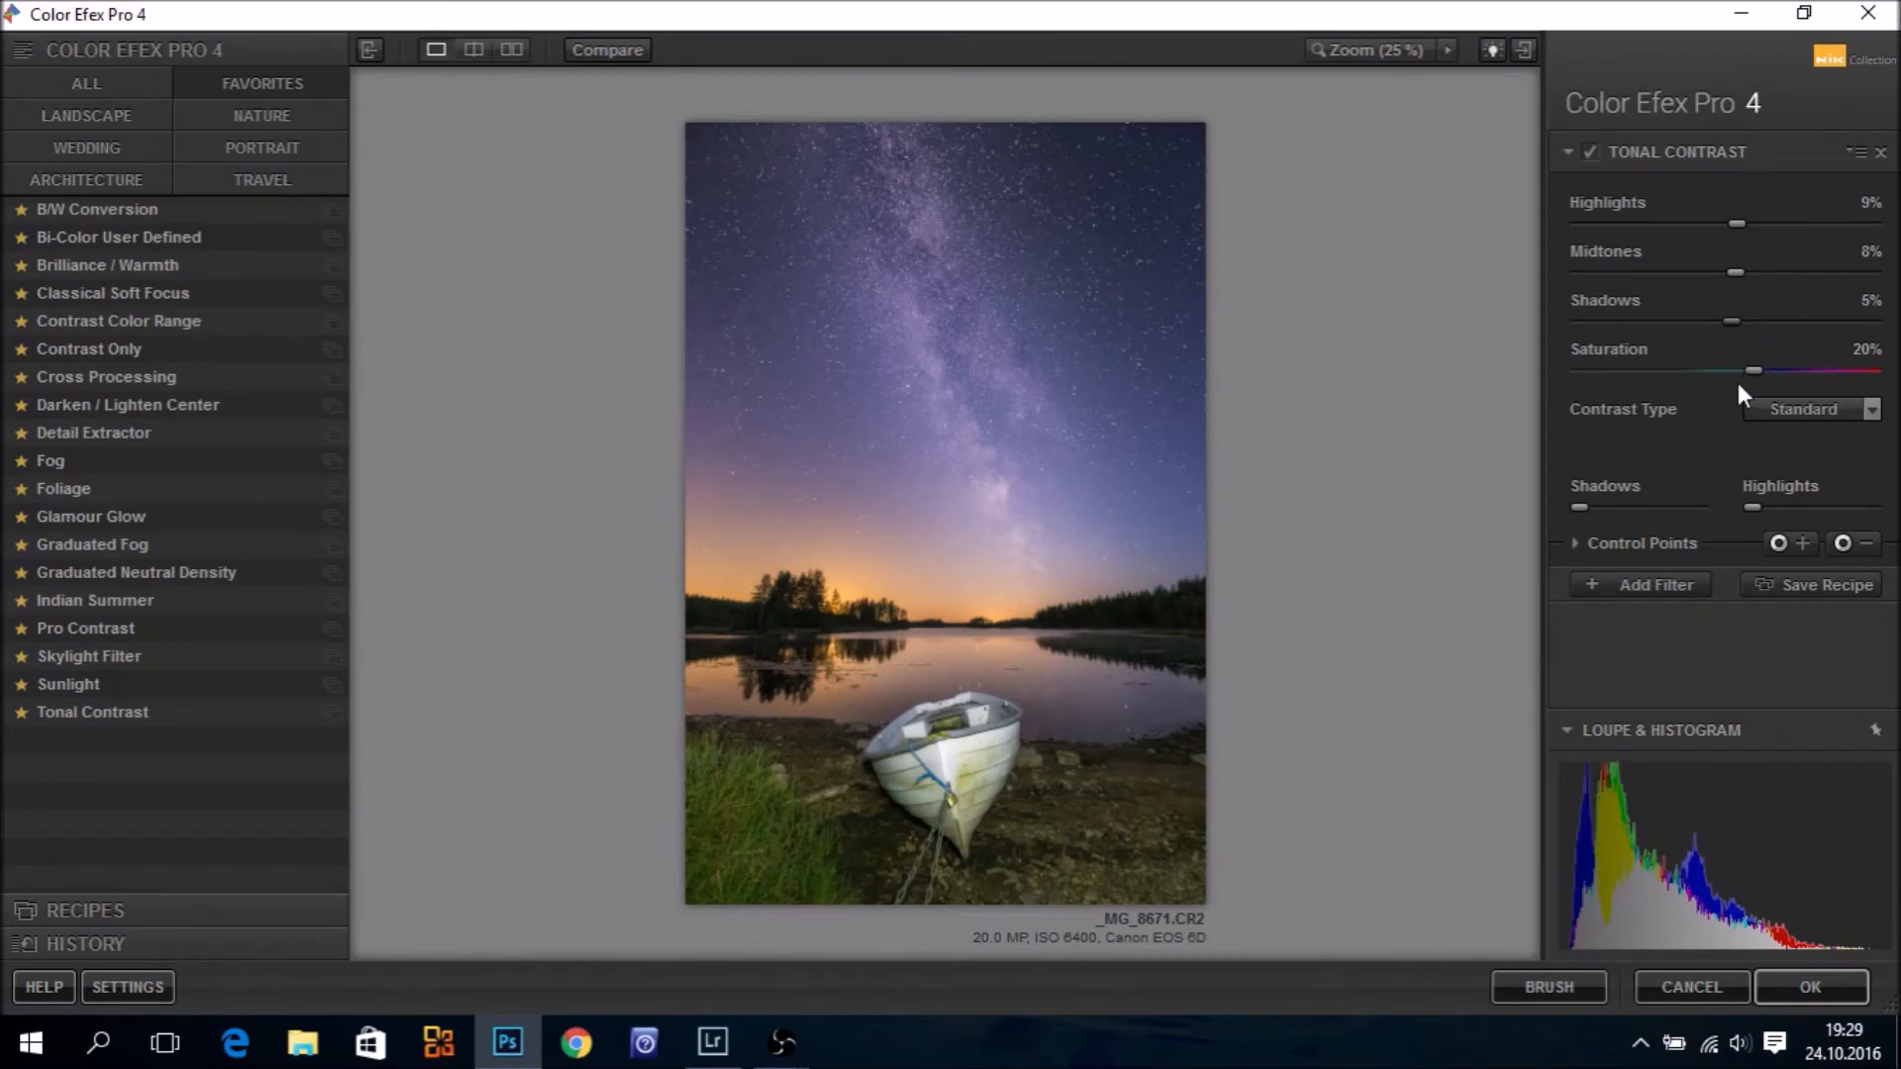
left_click_drag(1759, 372, 1734, 371)
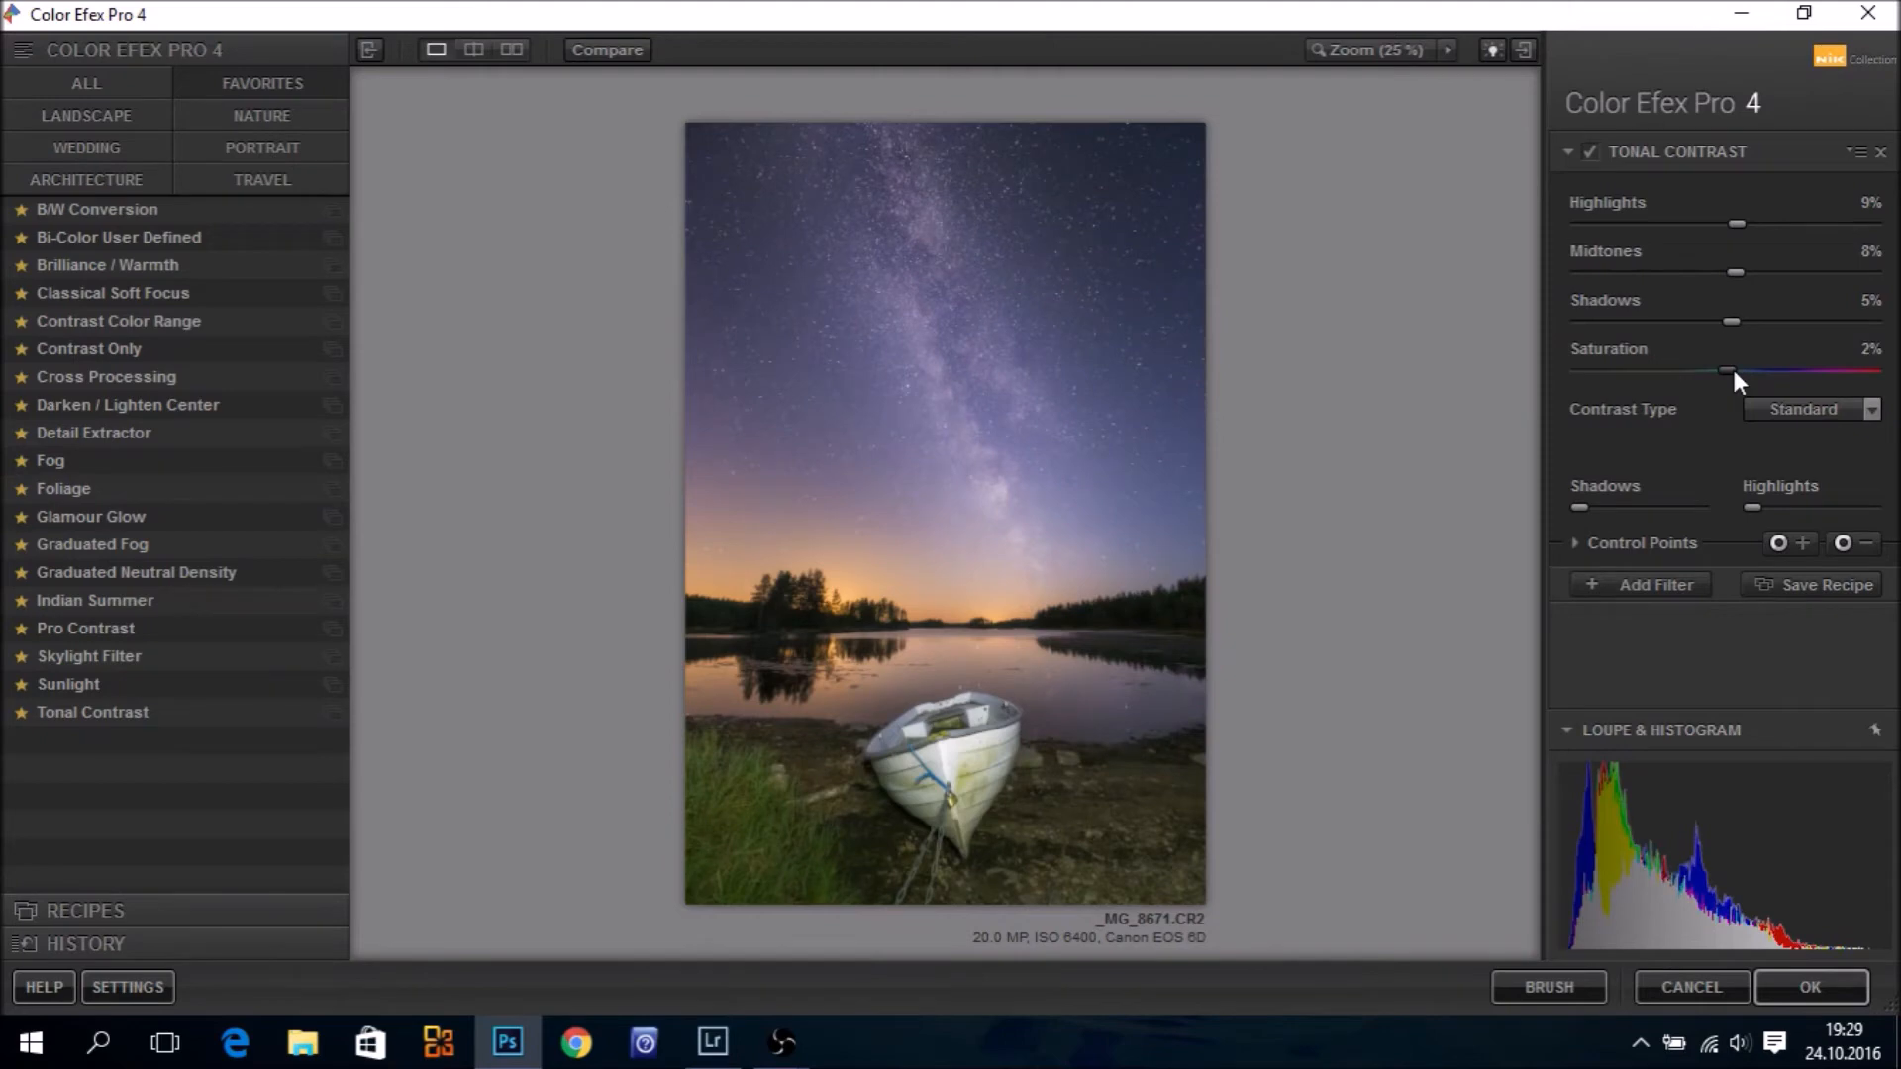
Set the Tonal Contrast saturation to 0%
left_click_drag(1732, 371, 1730, 371)
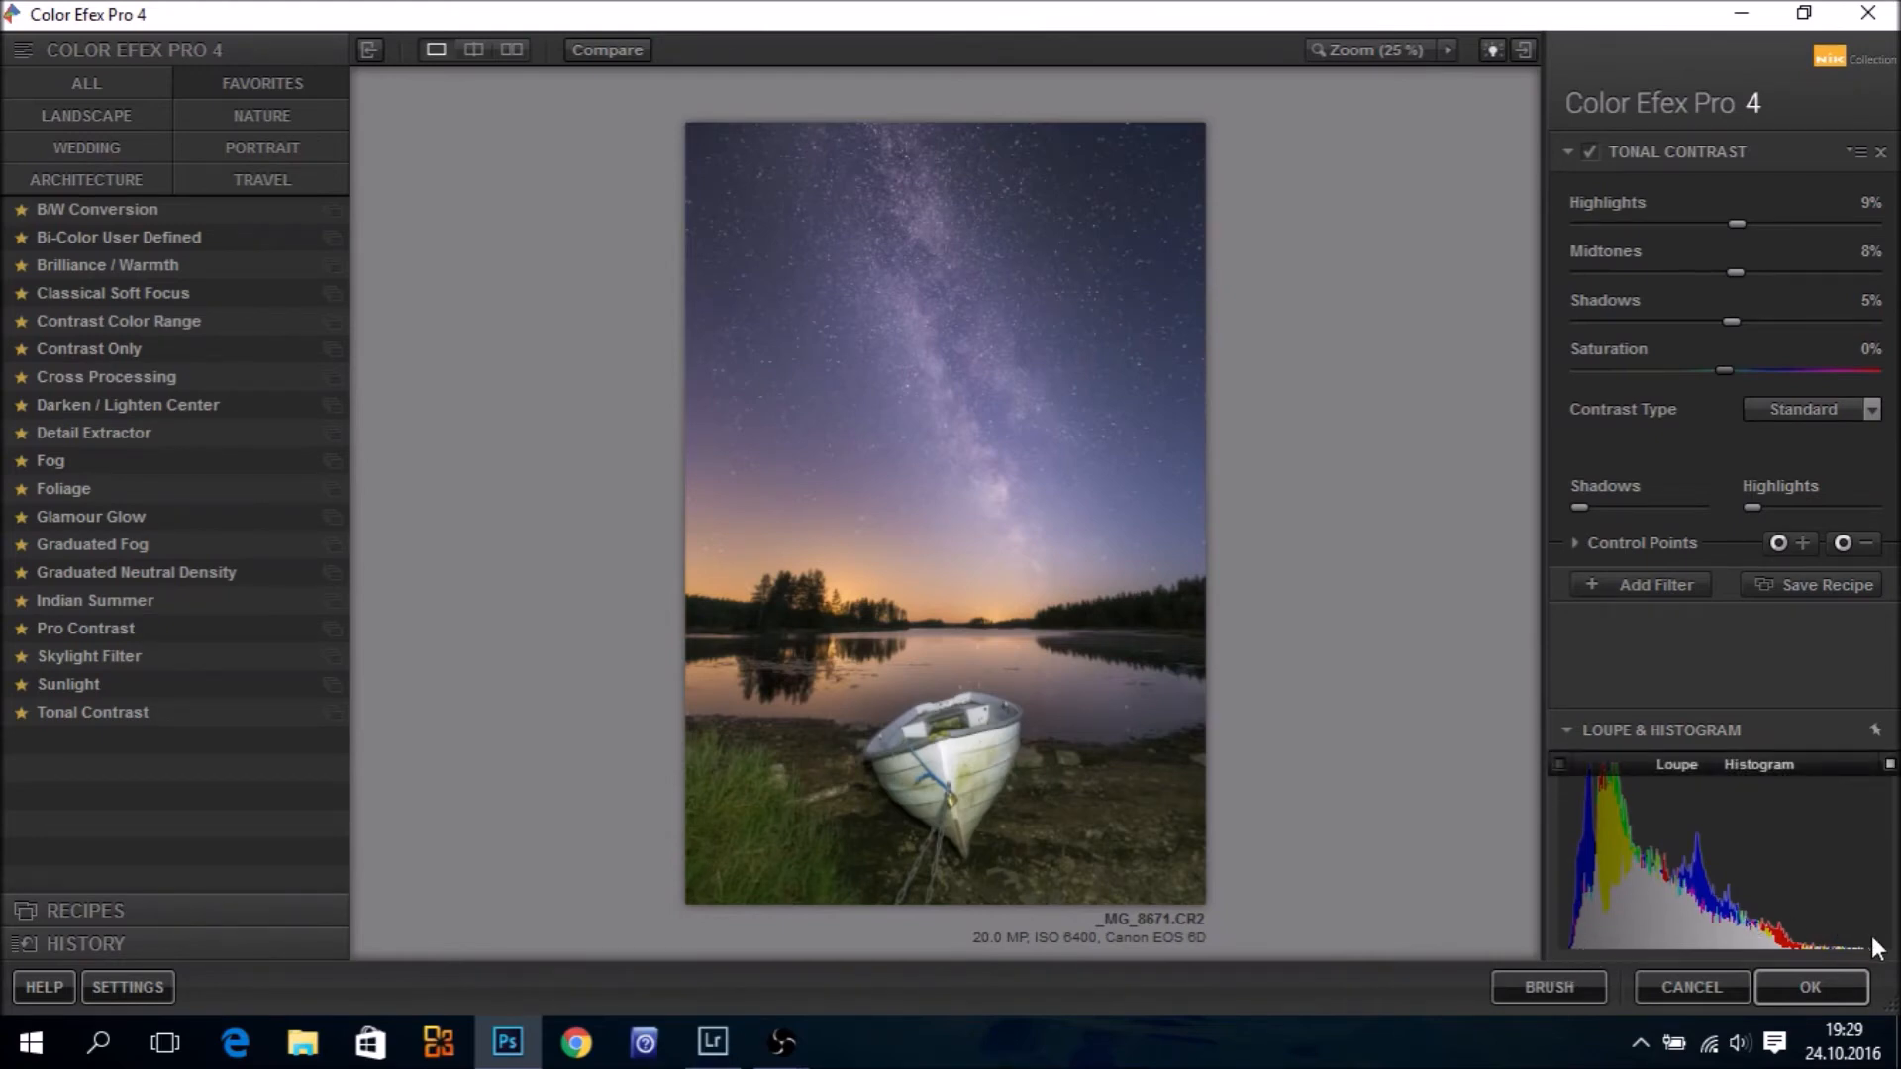
left_click(1620, 507)
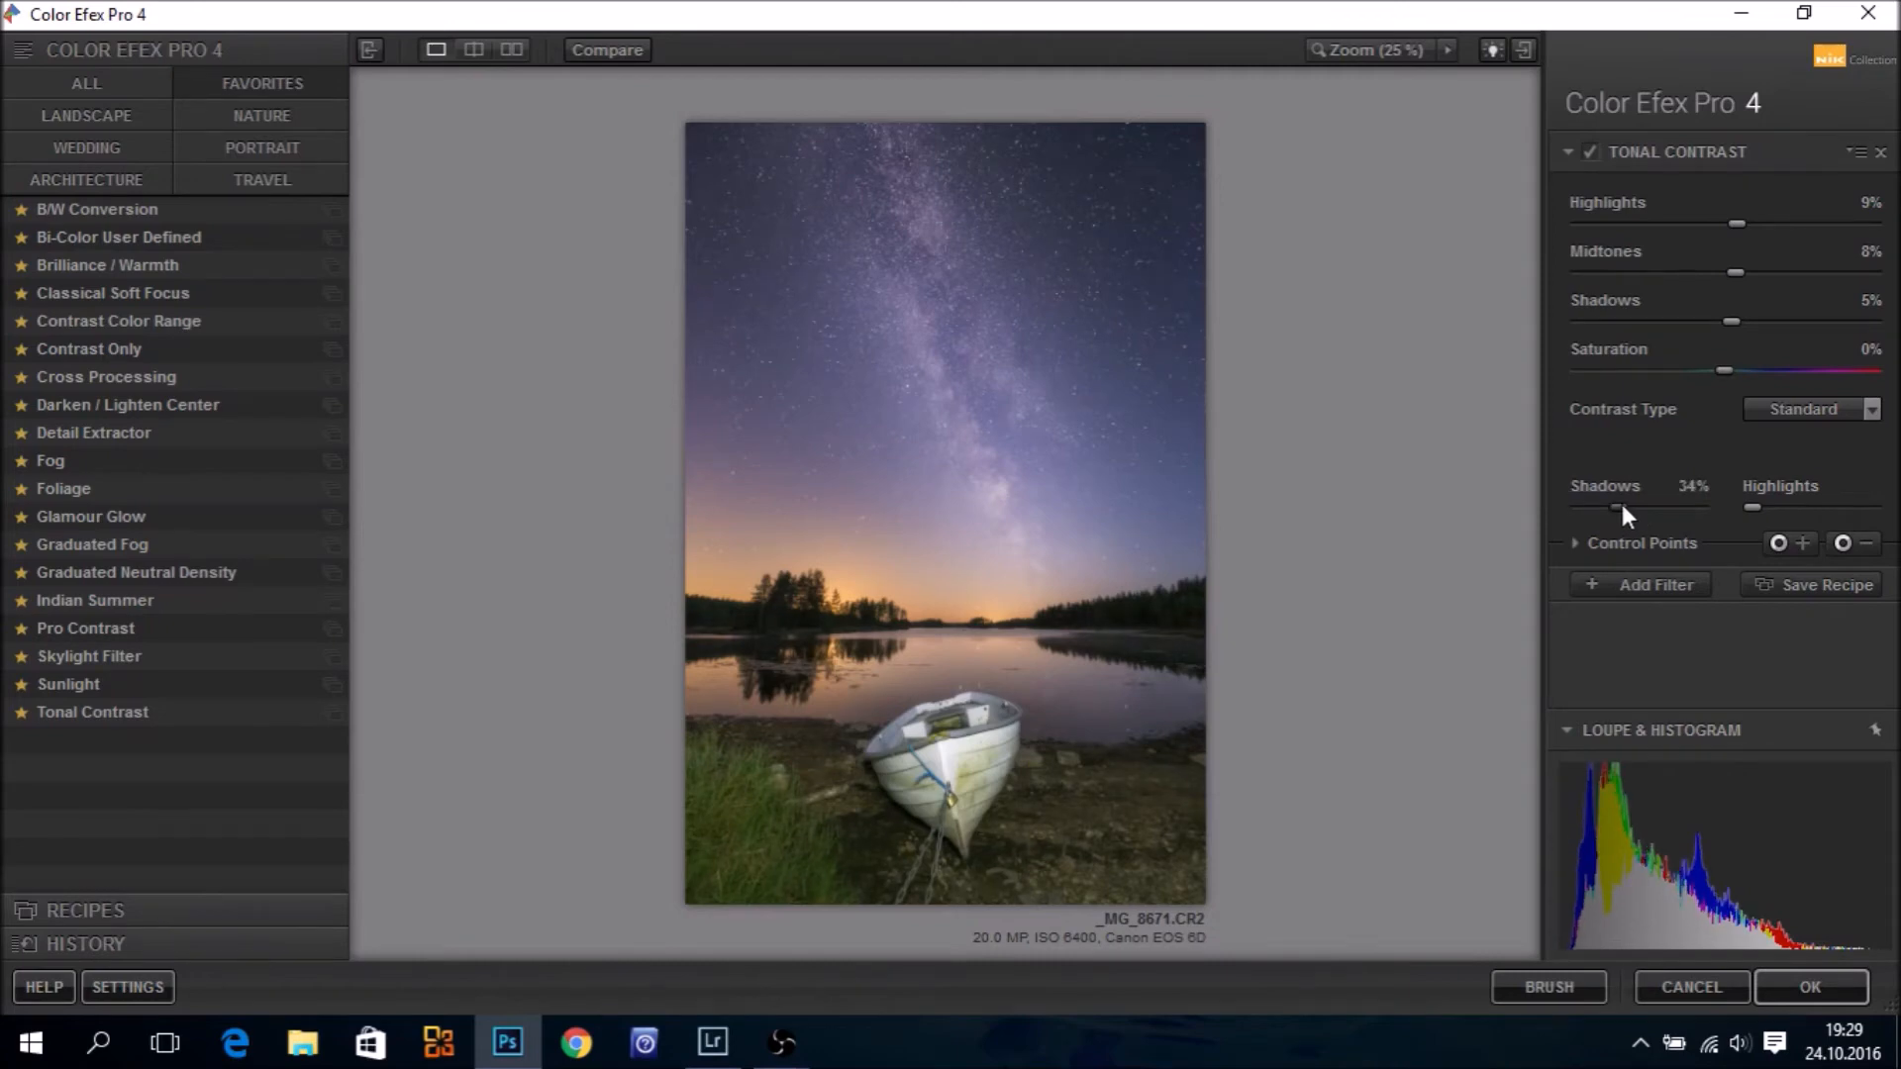
left_click(1805, 506)
left_click_drag(1805, 506, 1742, 507)
left_click_drag(1616, 502, 1543, 517)
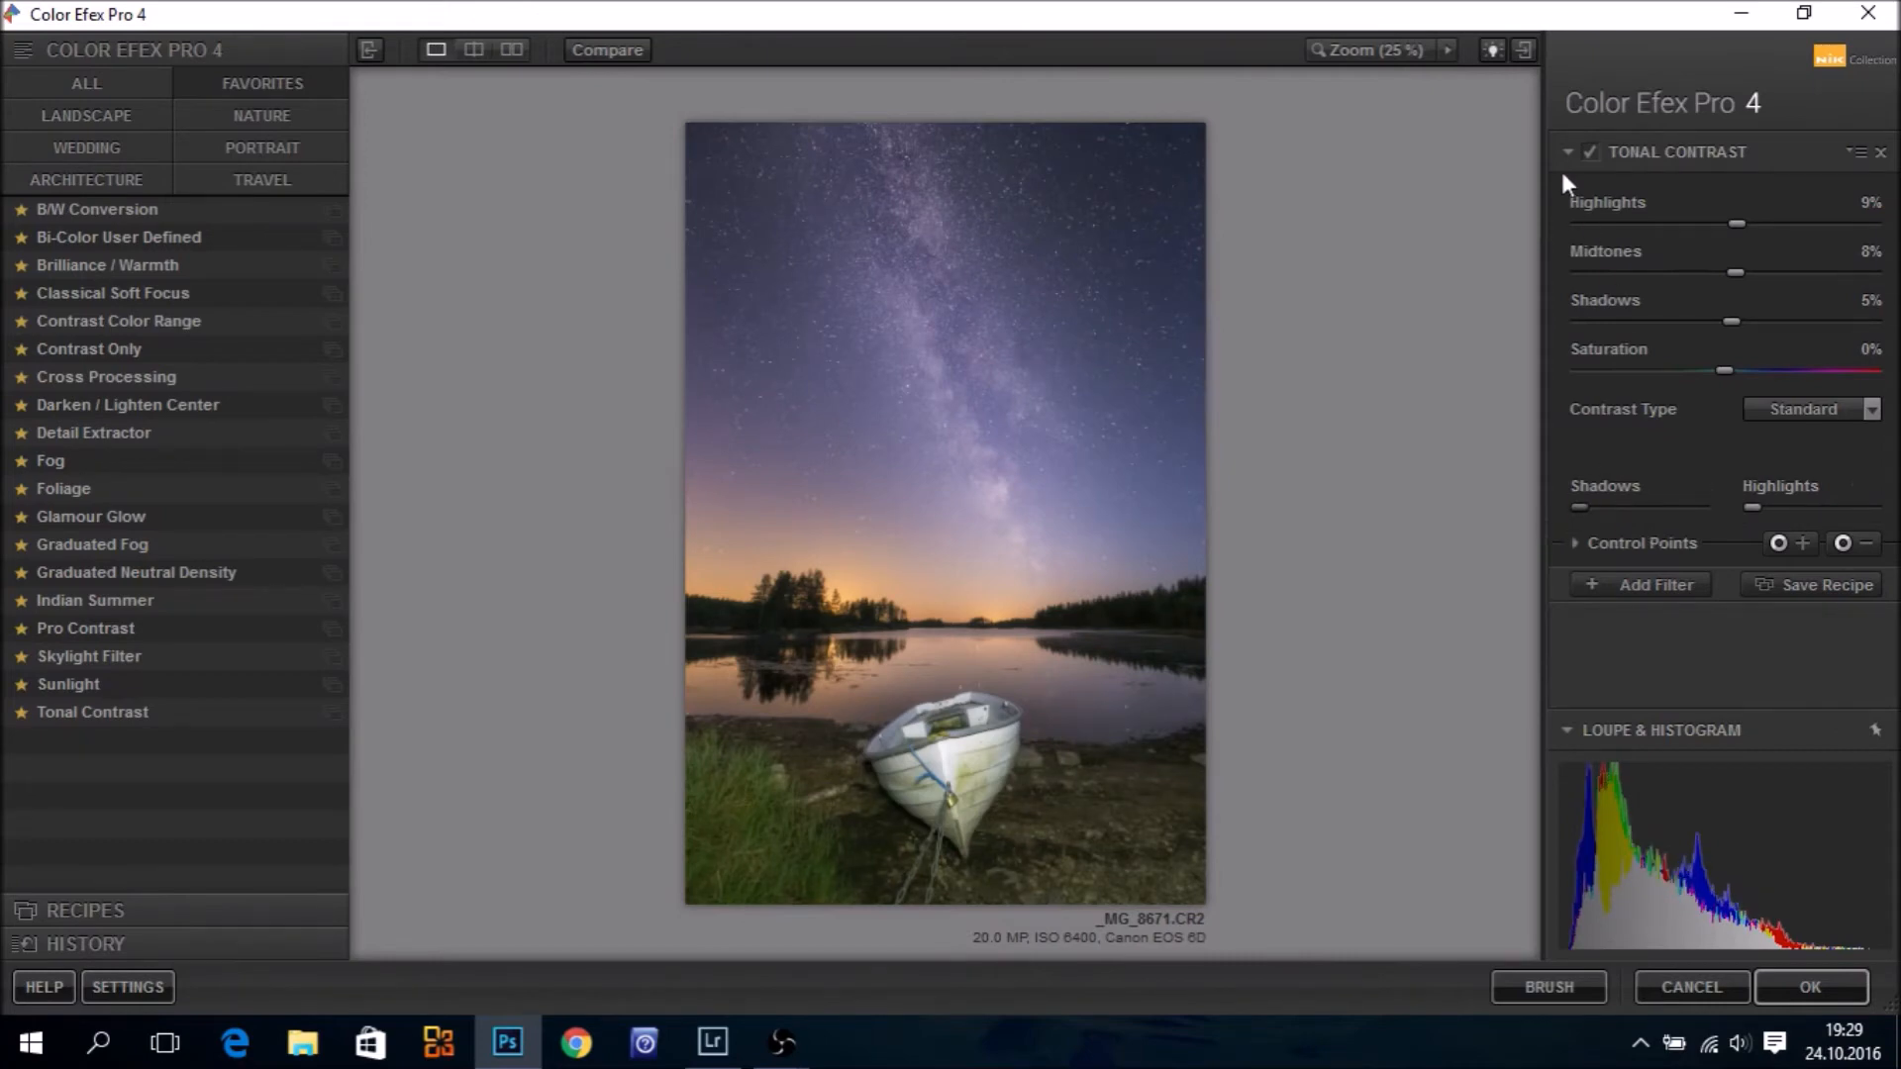
Toggle the Tonal Contrast effect off and on to compare the photo with and without it
left_click(1585, 149)
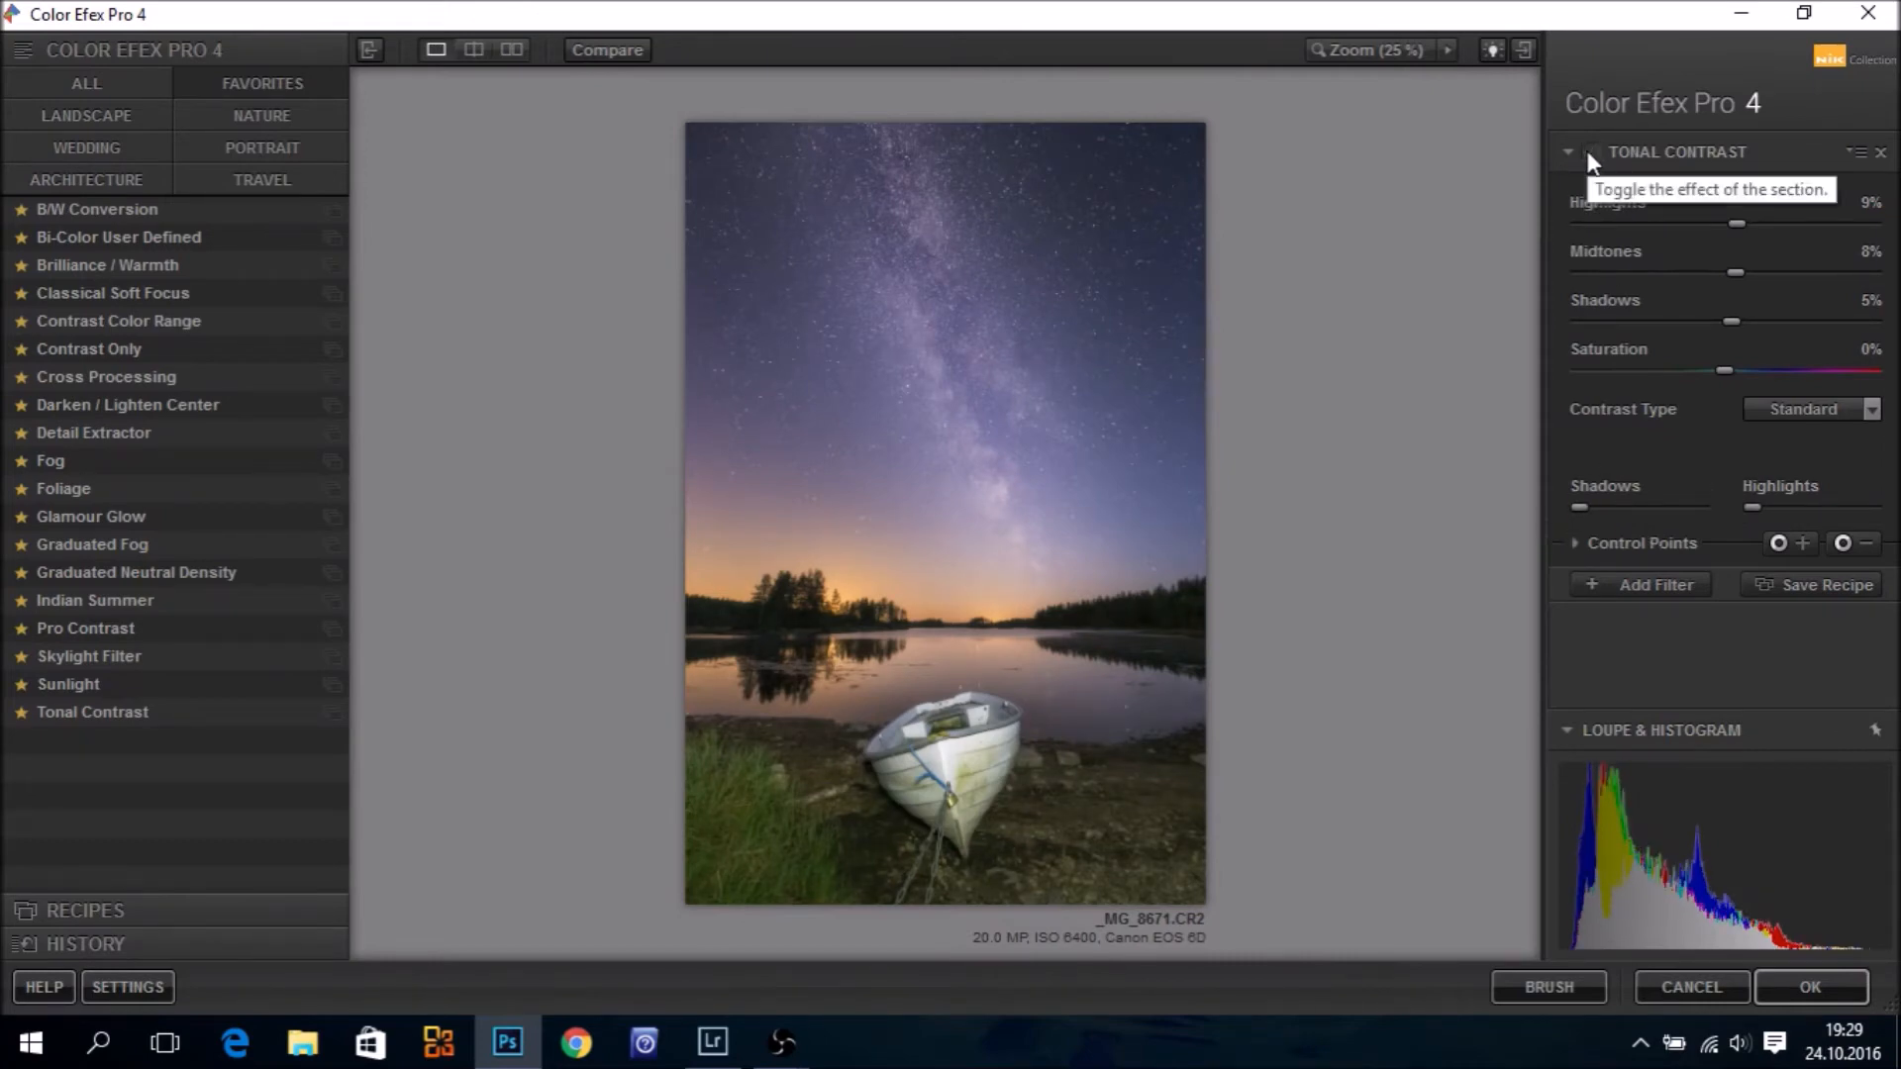
left_click(1587, 151)
left_click(1587, 151)
left_click(1587, 150)
left_click(1587, 151)
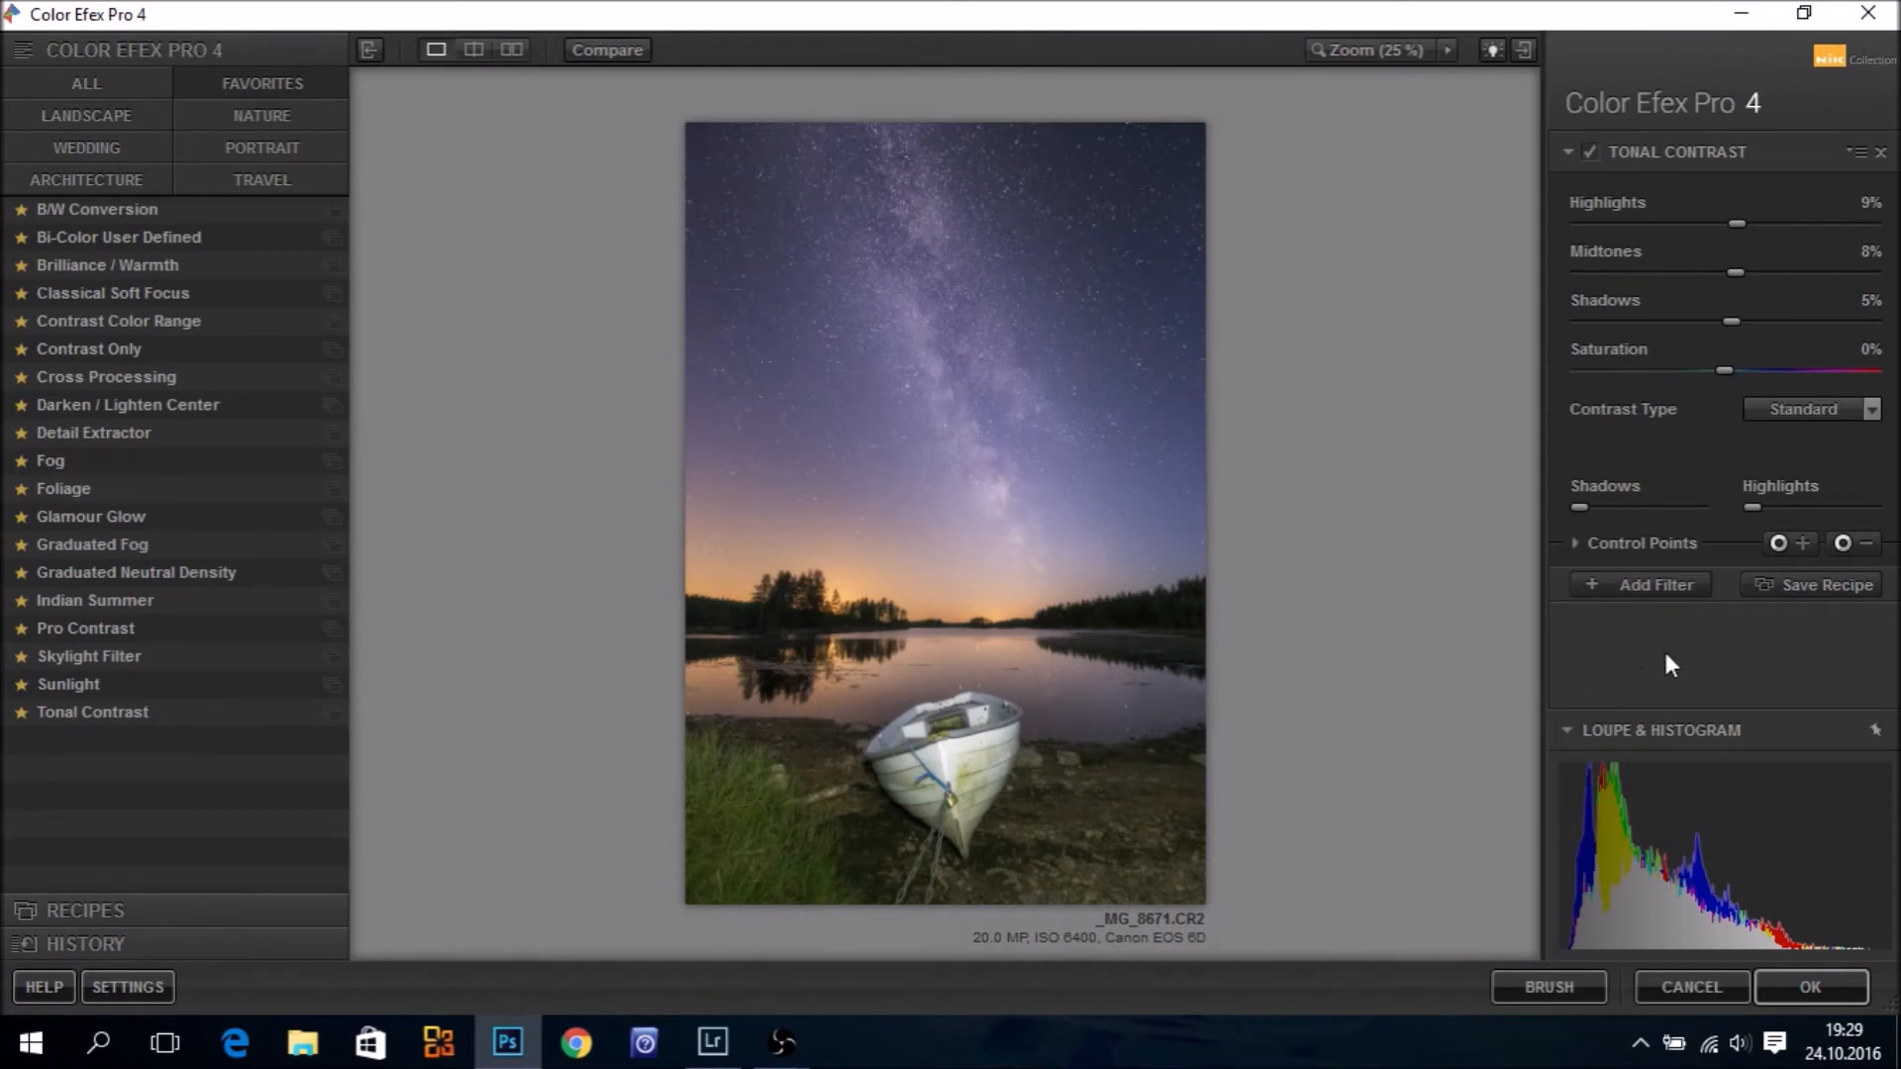
Add a Pro Contrast filter to the stack and set its Dynamic Contrast to 20%
left_click(1649, 584)
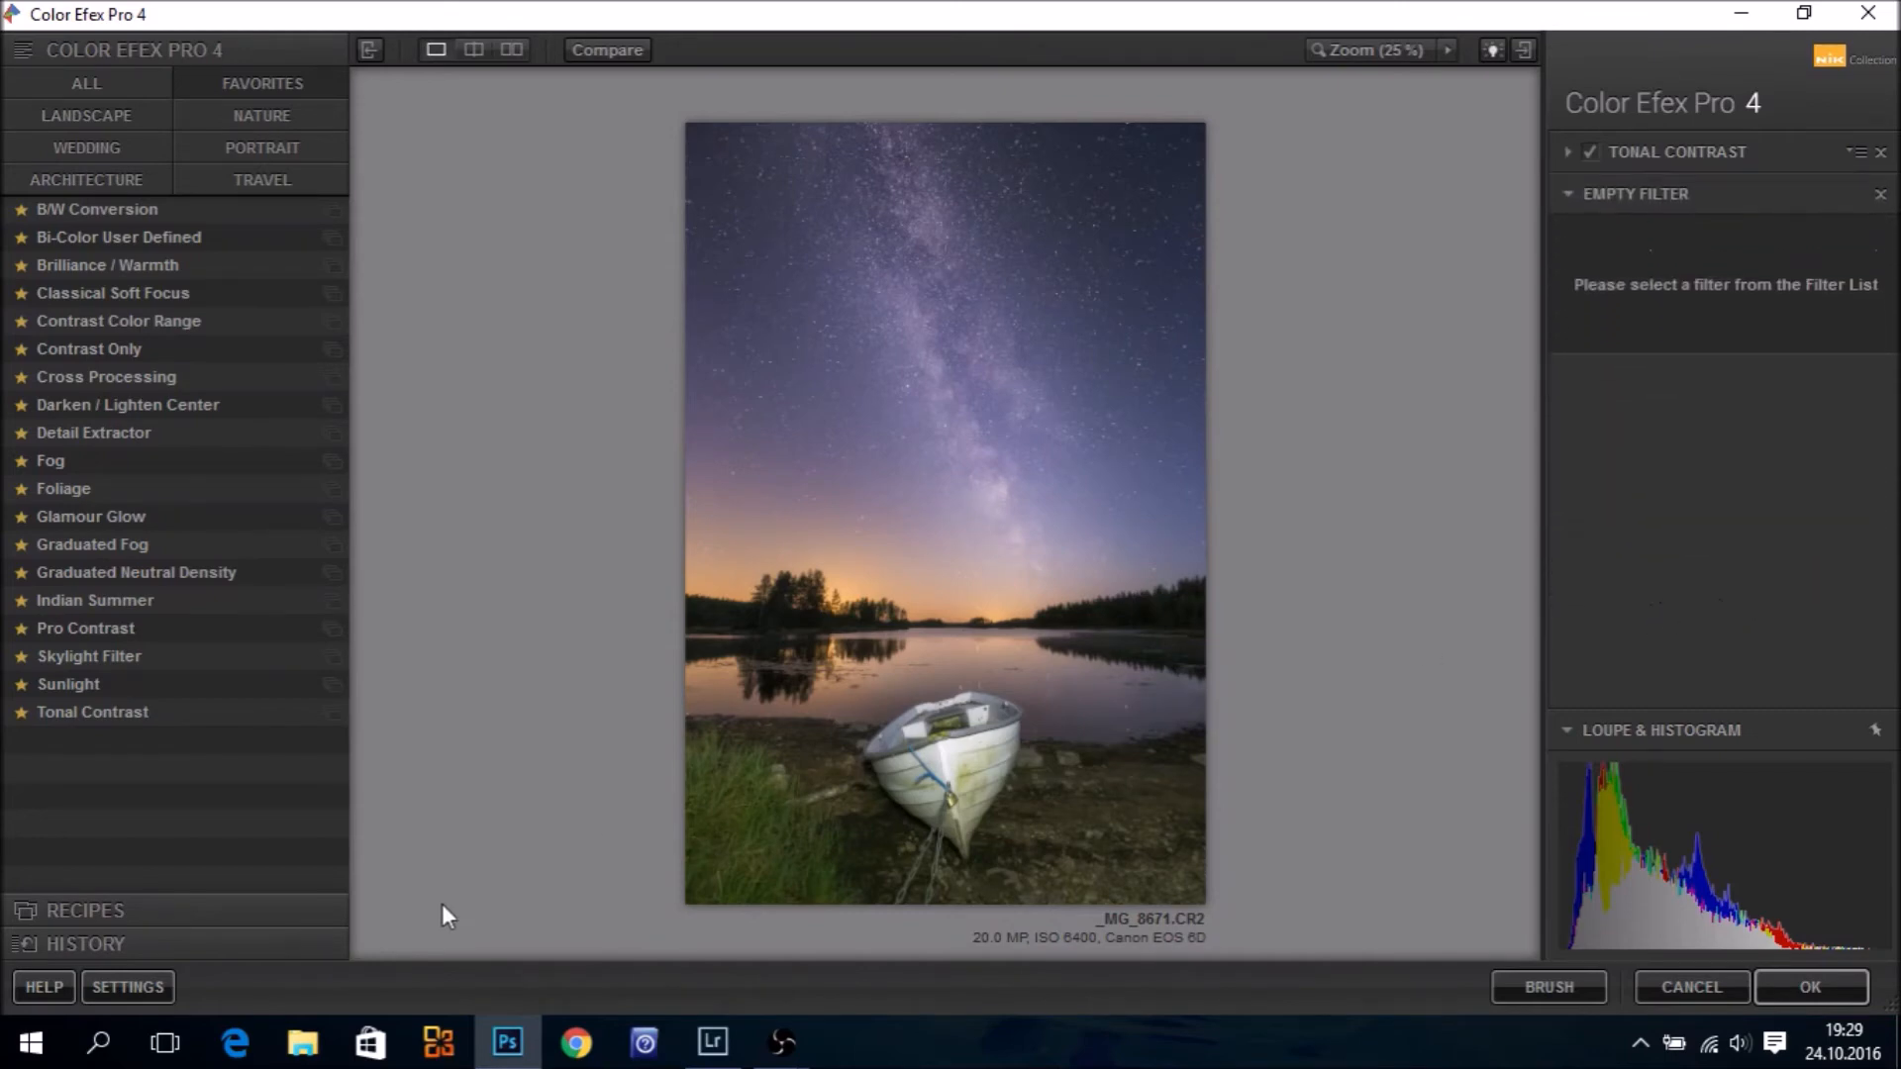
left_click(97, 627)
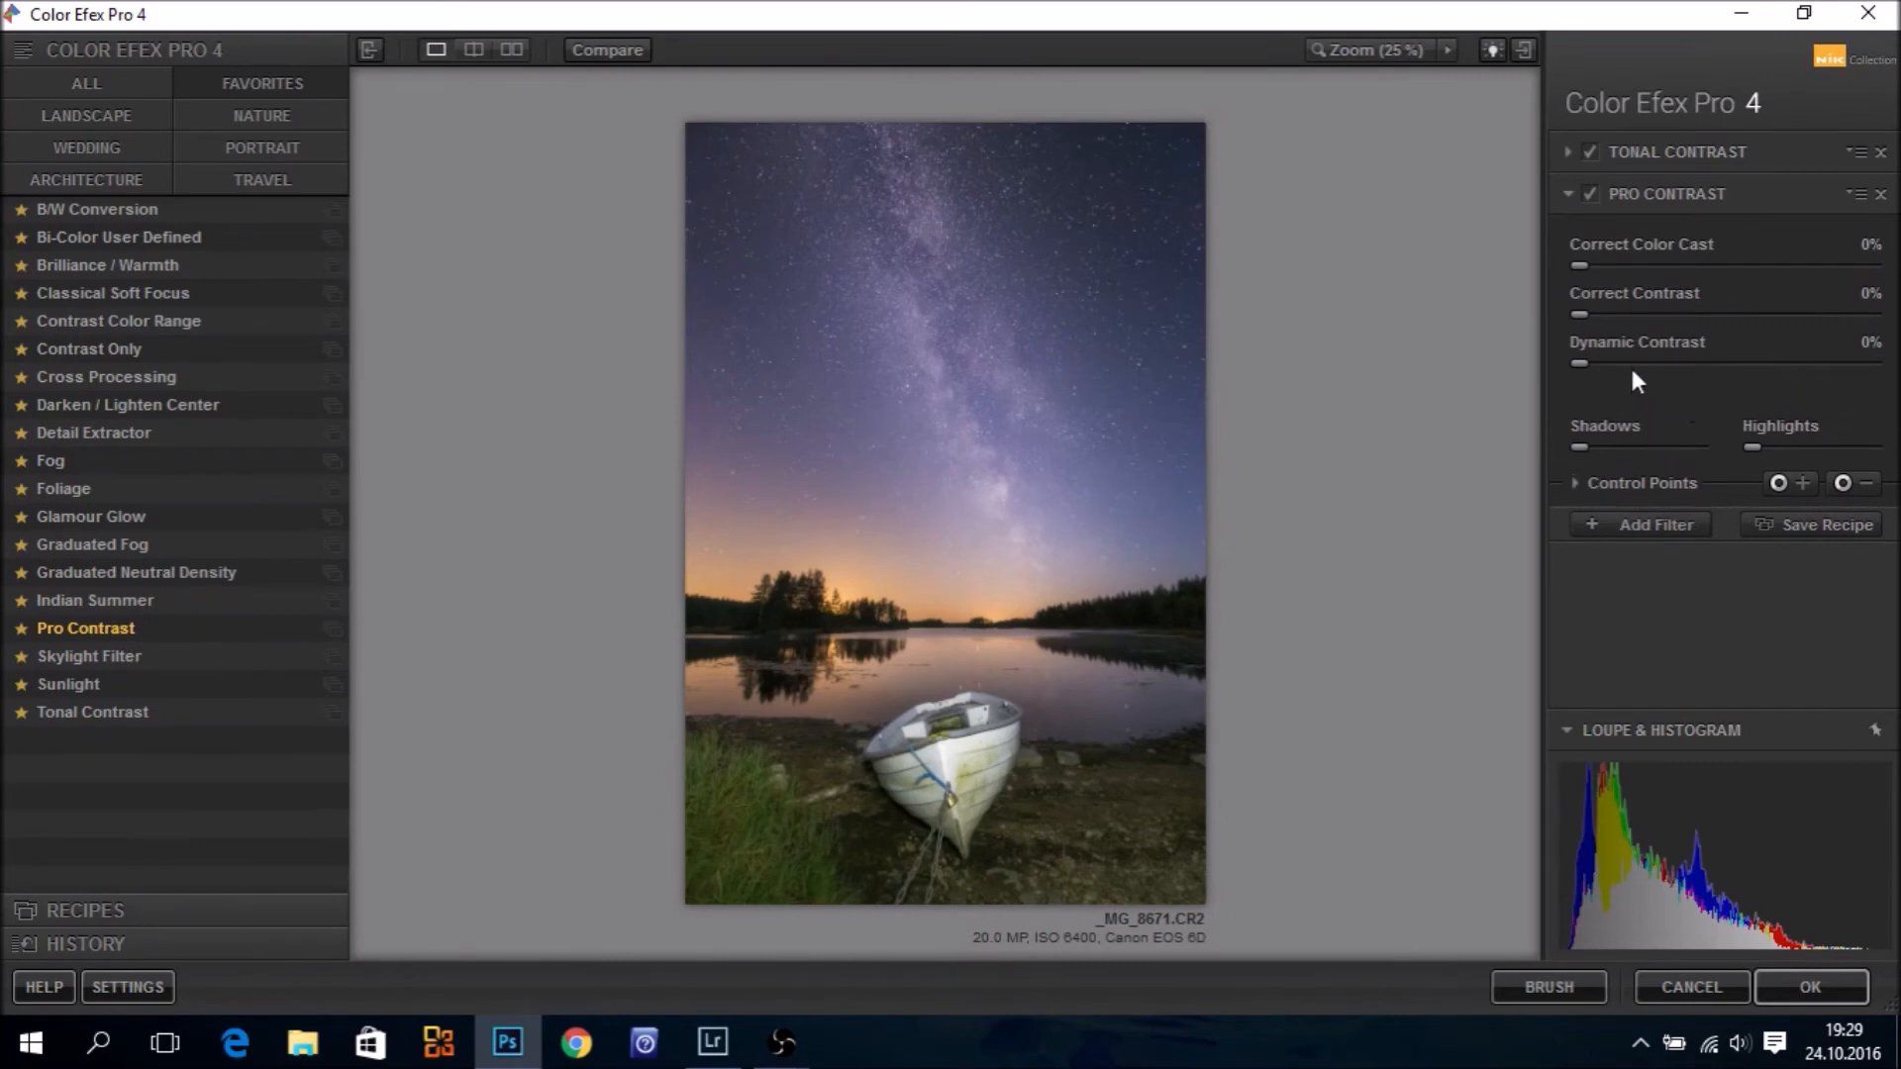
left_click(1630, 364)
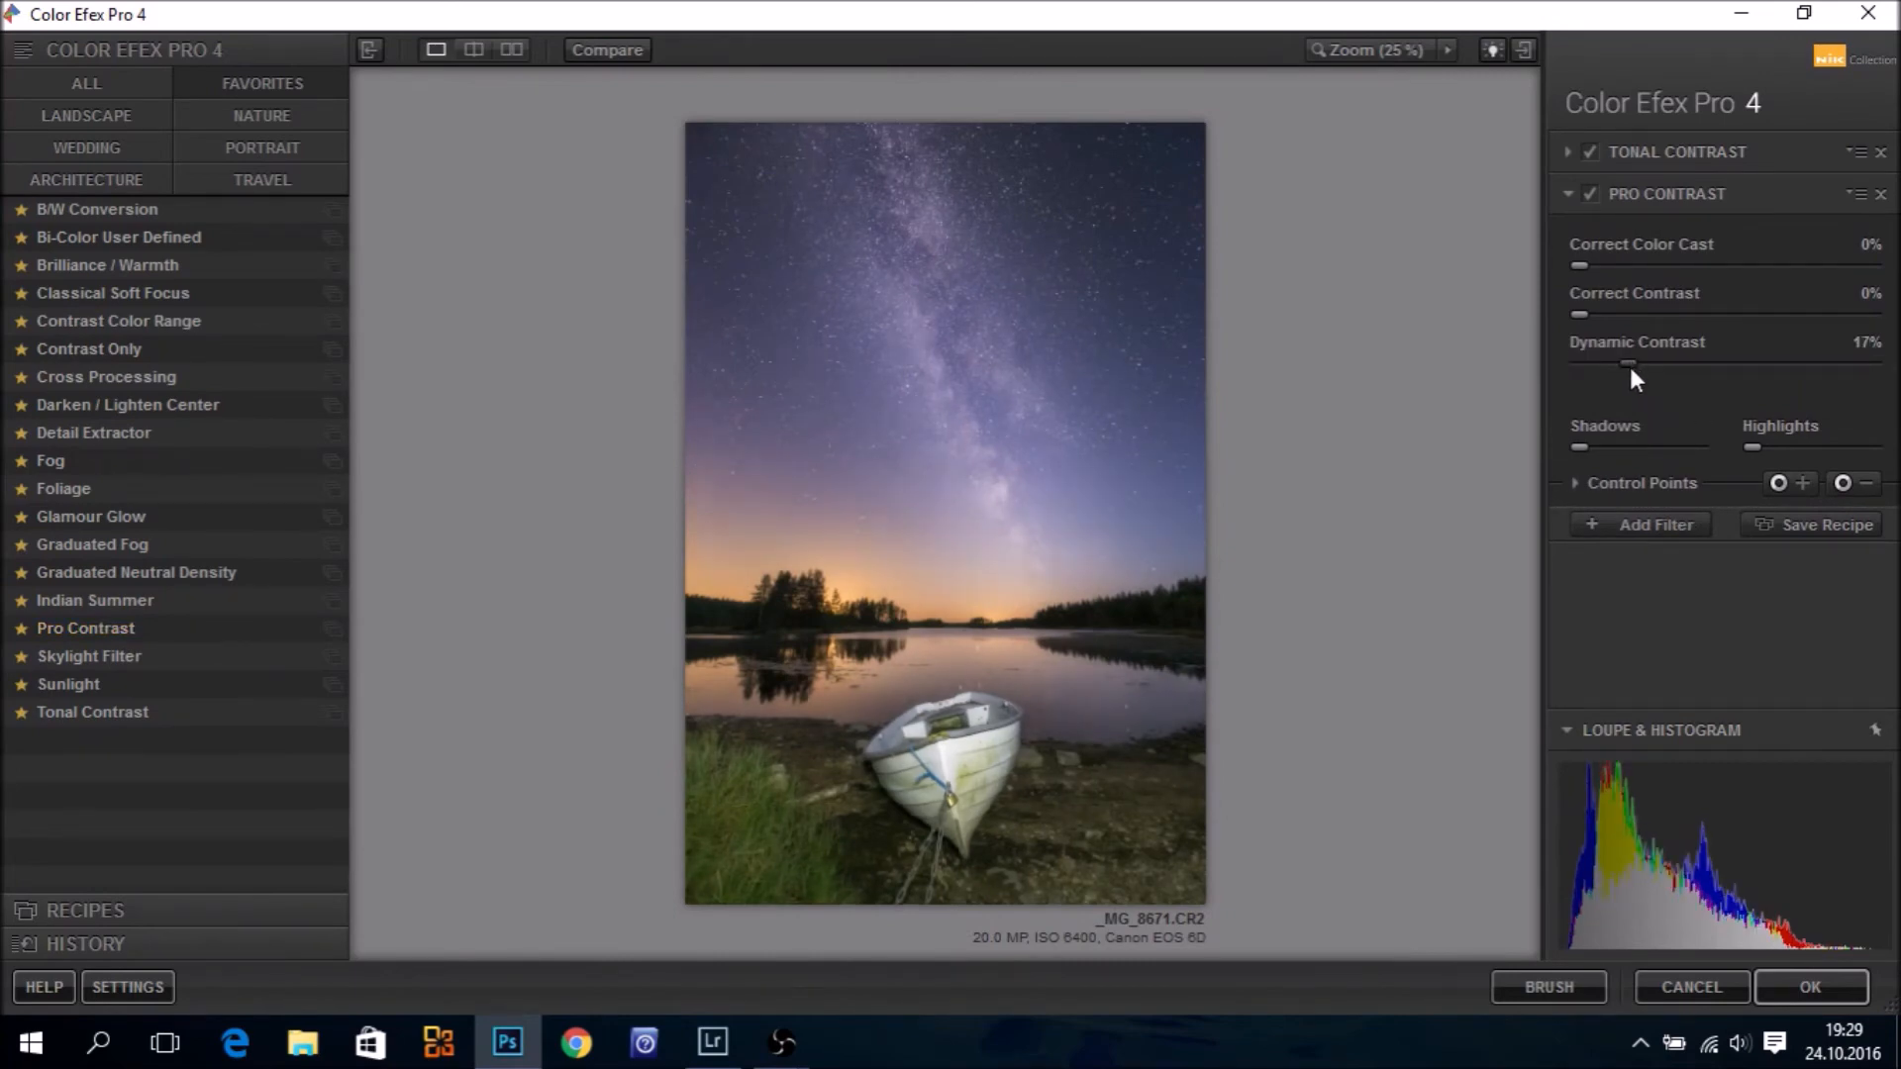
left_click_drag(1630, 362, 1641, 360)
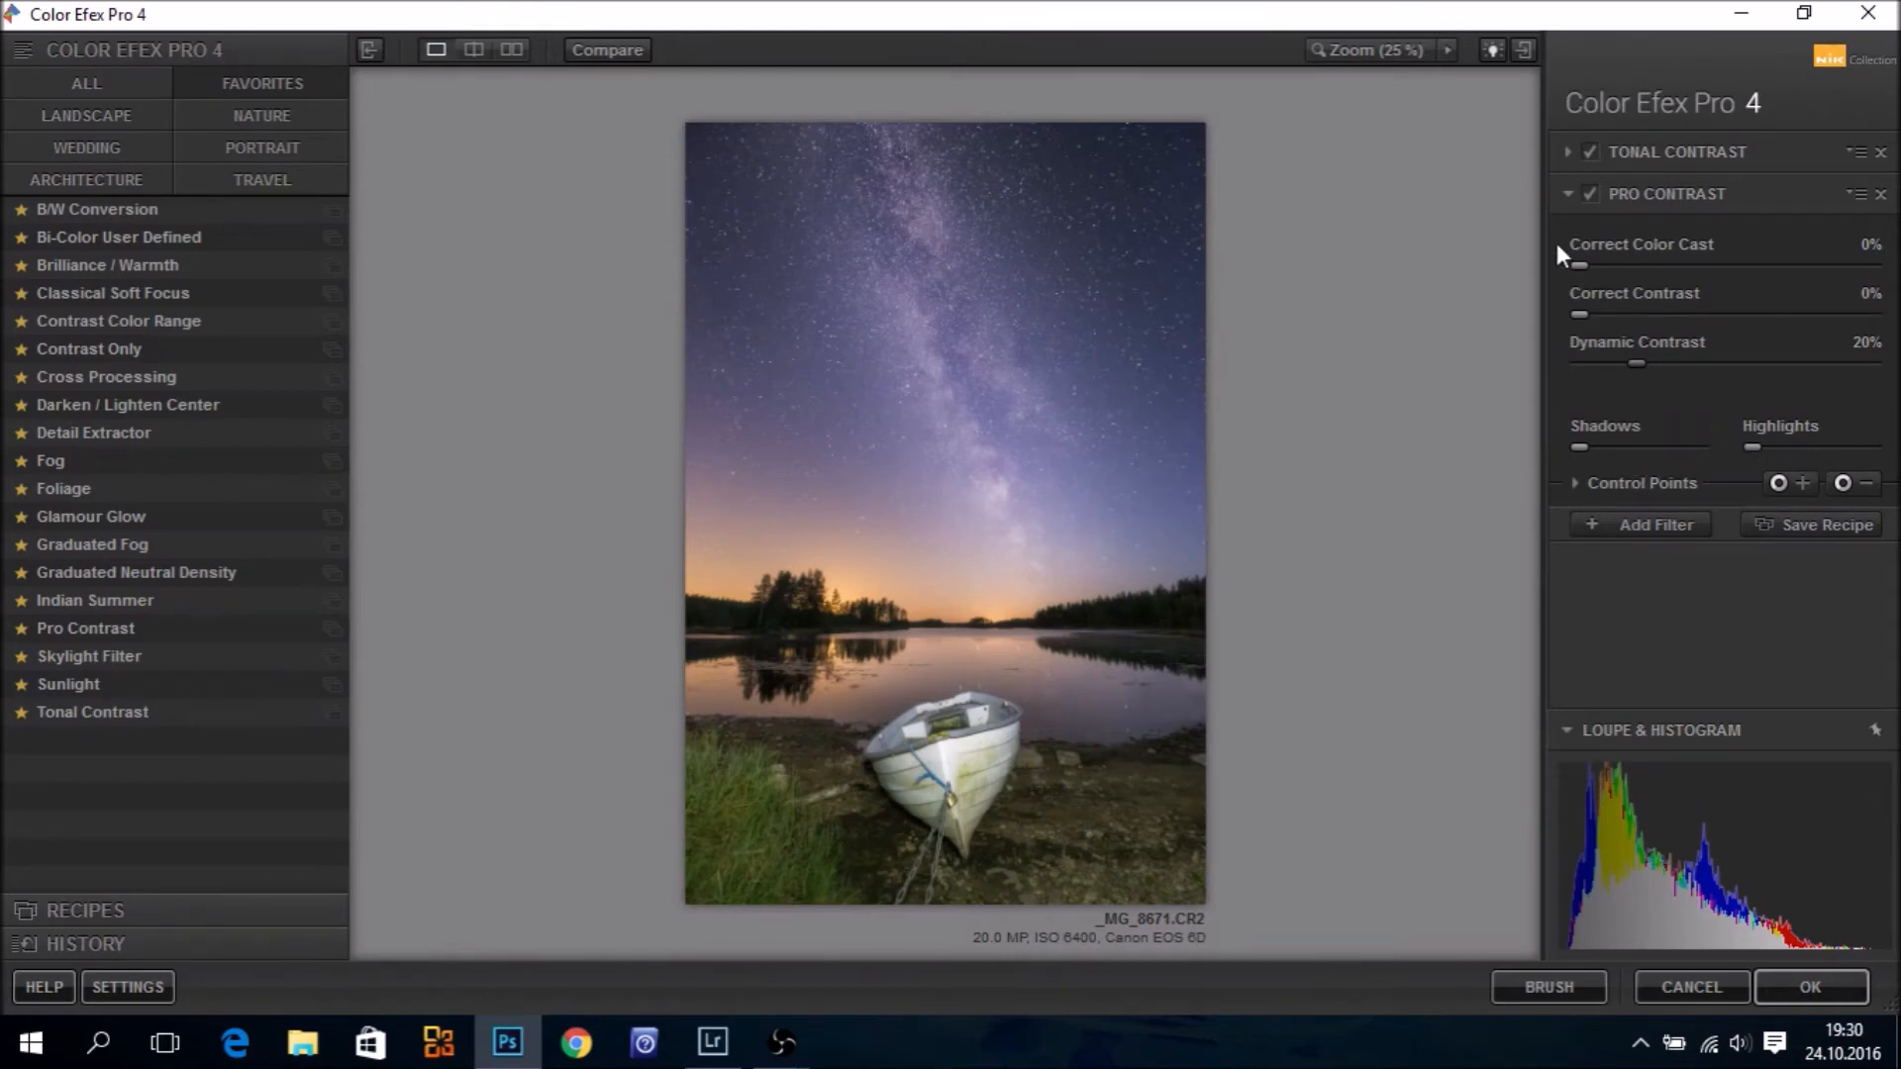
Switch the Pro Contrast effect off and on repeatedly to judge its influence on the photo
left_click(1589, 194)
left_click(1590, 194)
left_click(1590, 194)
left_click(1590, 194)
left_click(1590, 194)
left_click(1589, 194)
Place two negative Pro Contrast control points, one on the foreground grass and one on the ground at the photo's lower-right corner
left_click(1843, 484)
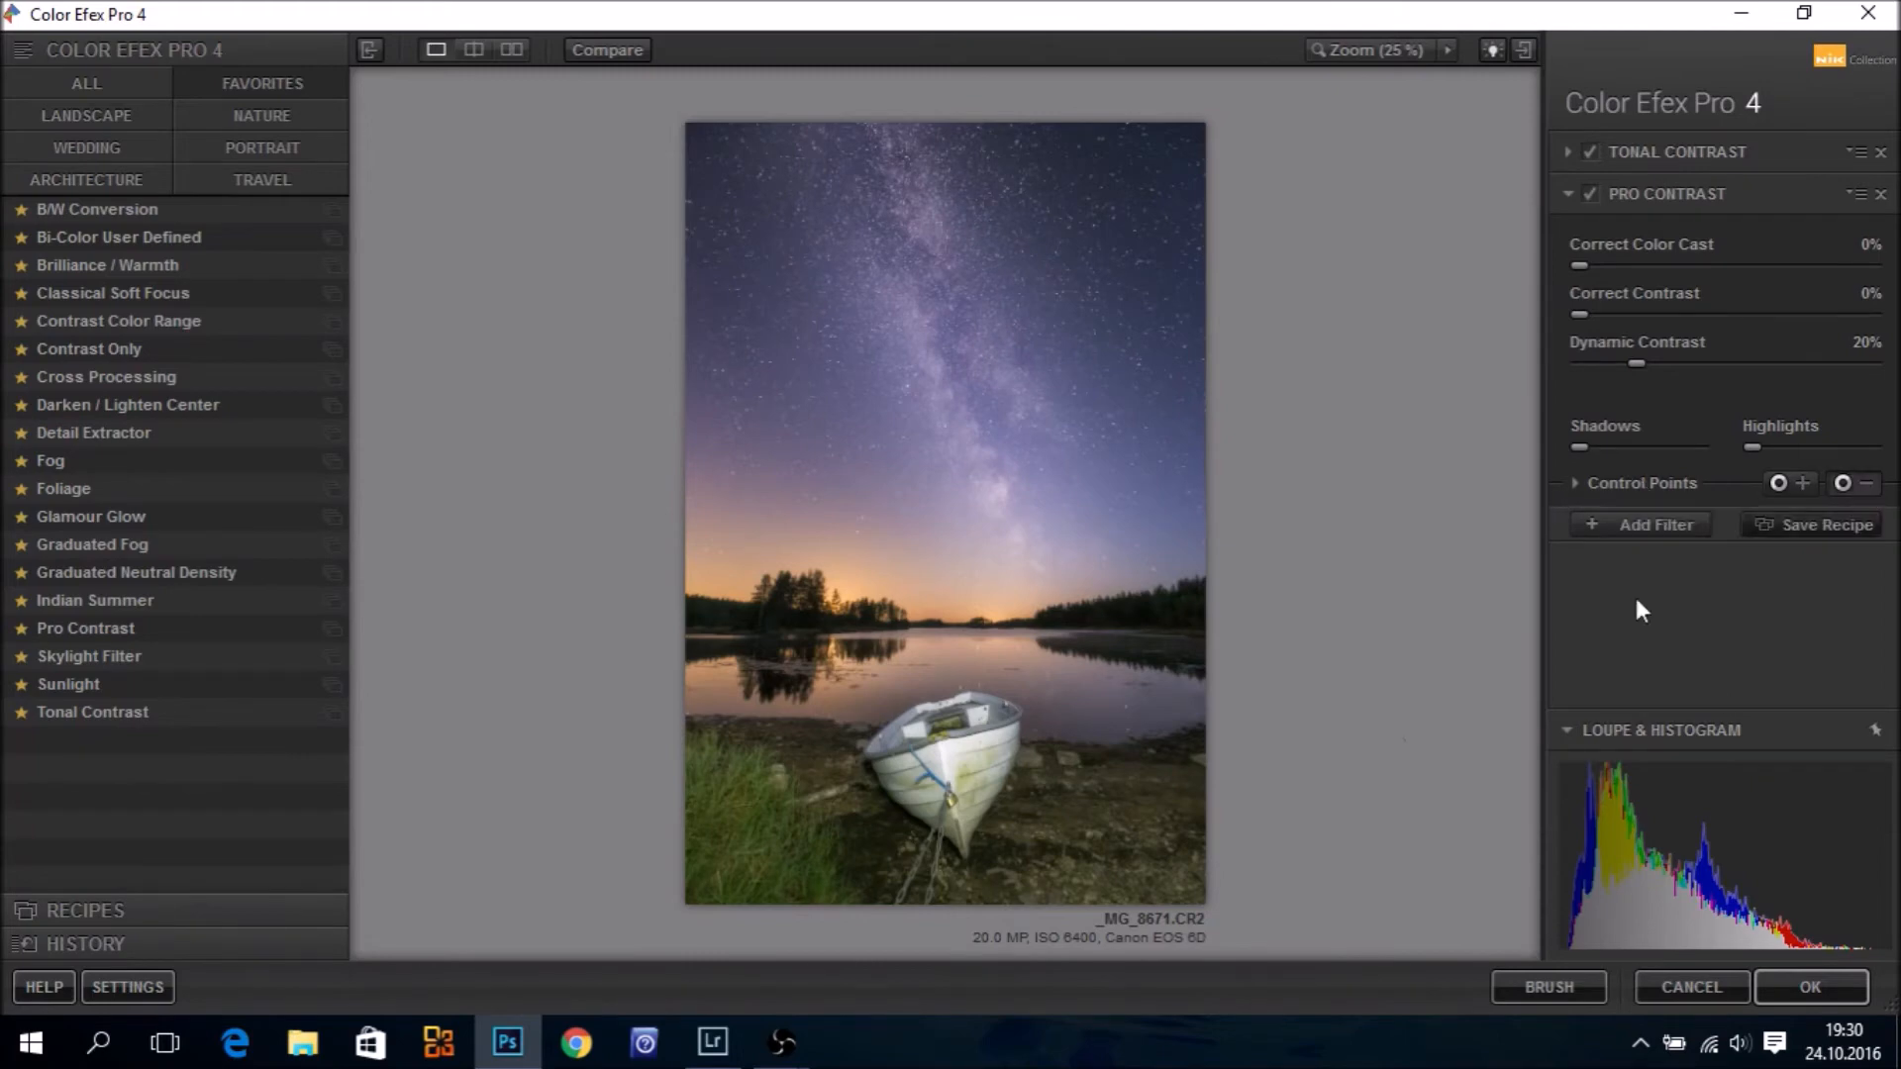
left_click(752, 861)
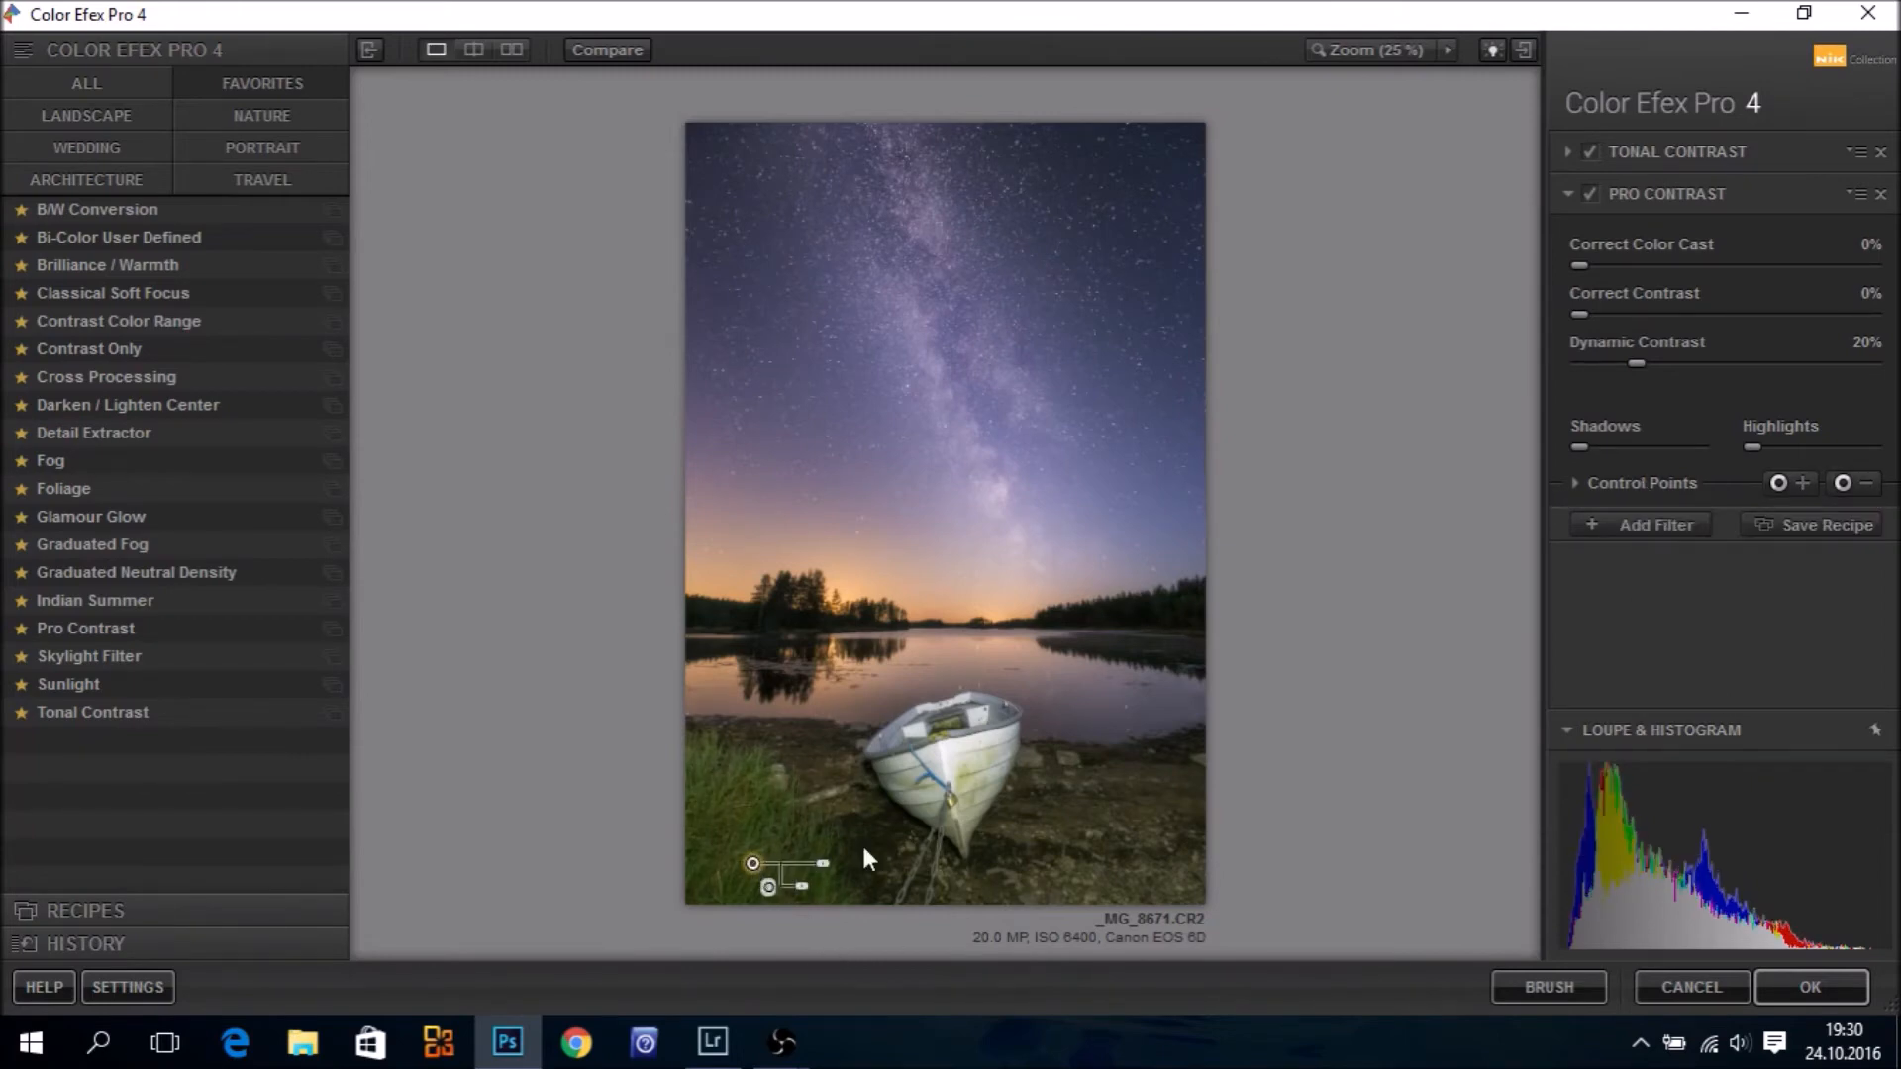
left_click(1843, 483)
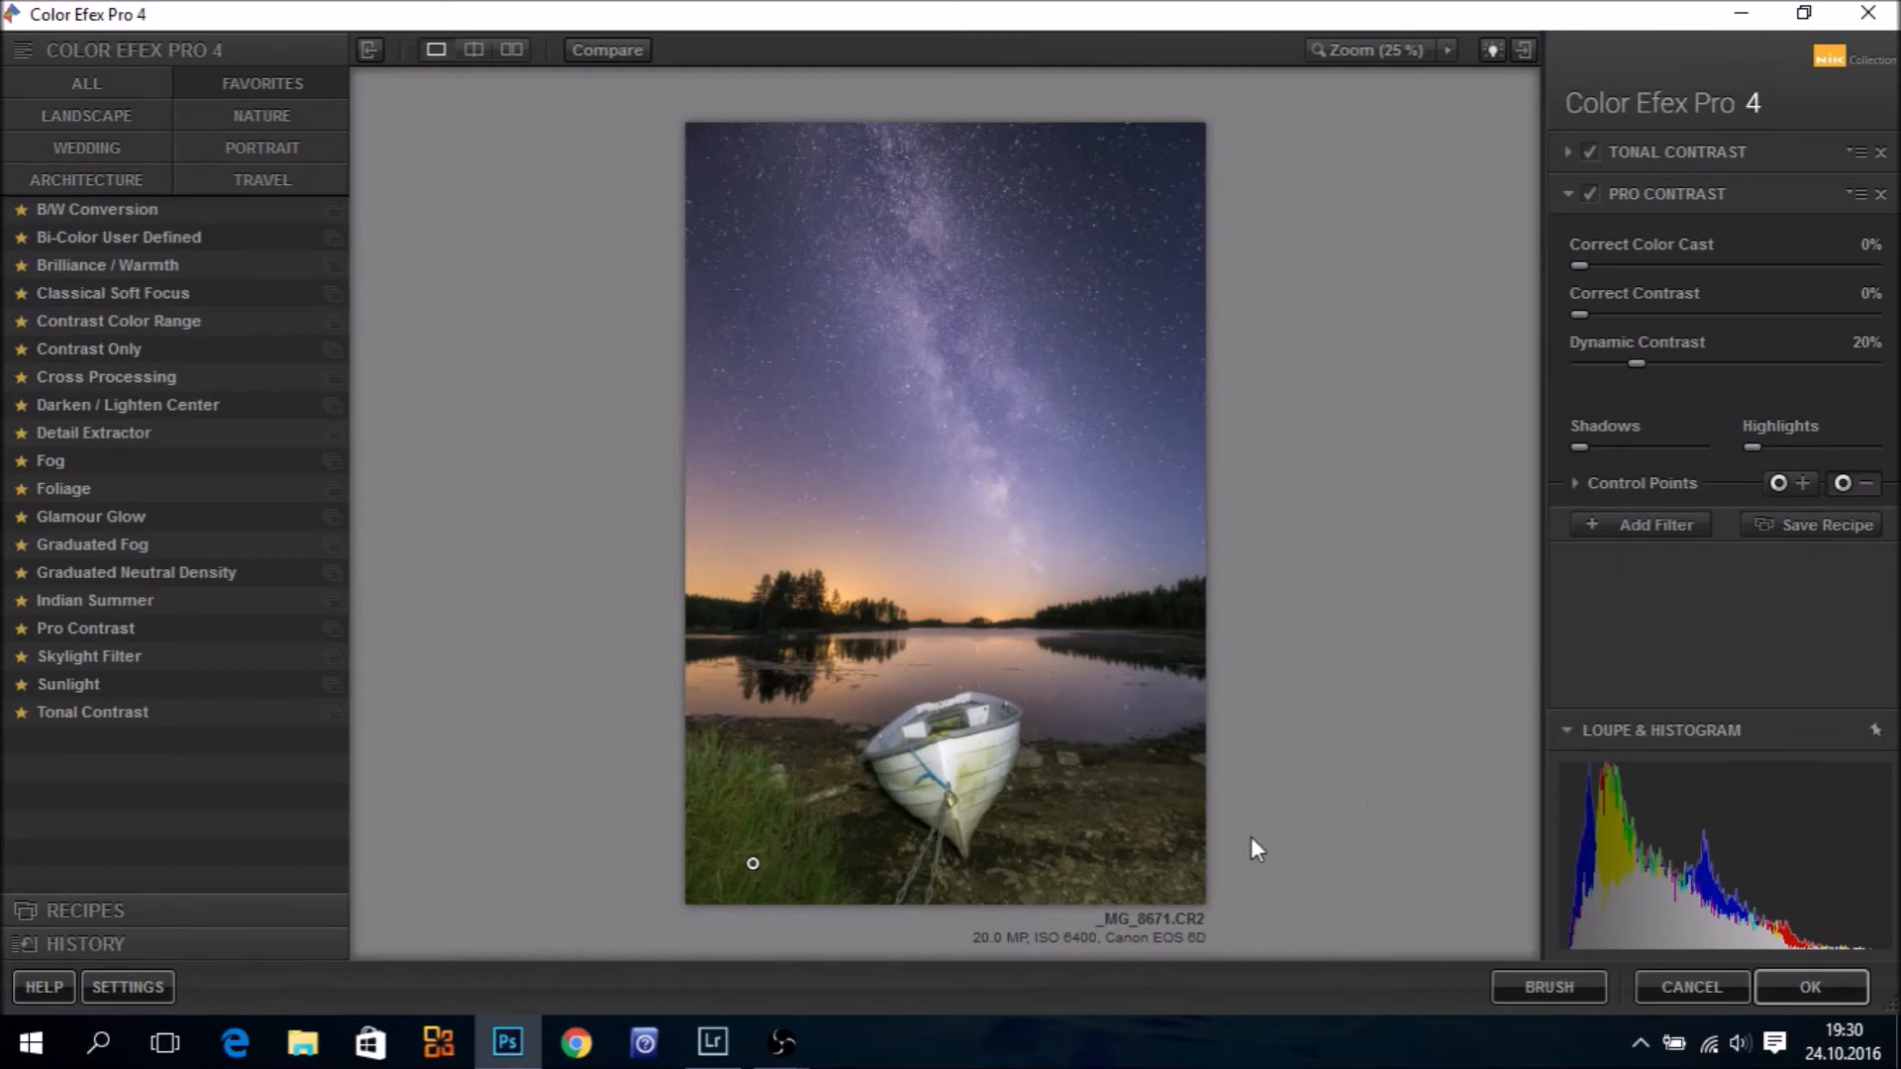
left_click(1156, 873)
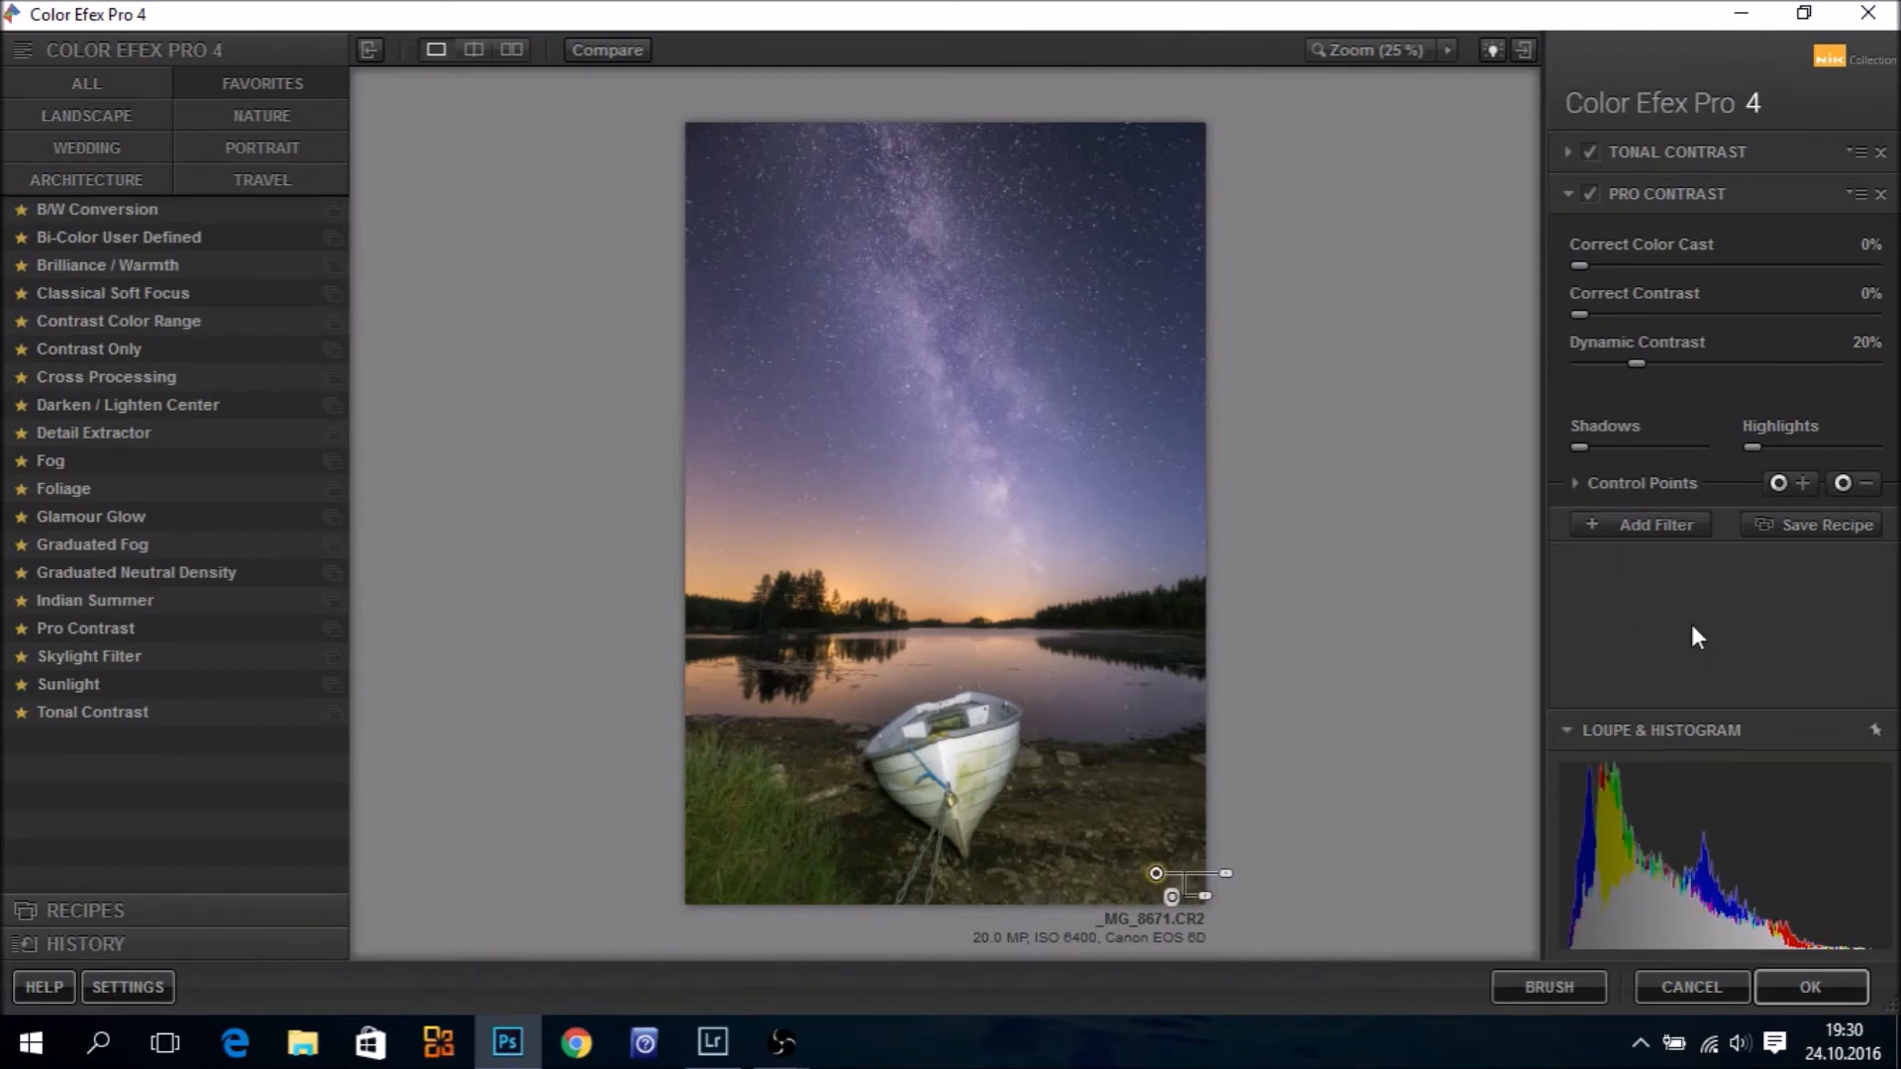
Preview the masks of both control points while enlarging Control Point 2 to 25% and Control Point 1 to 27%, and hide the masks again
left_click(1574, 484)
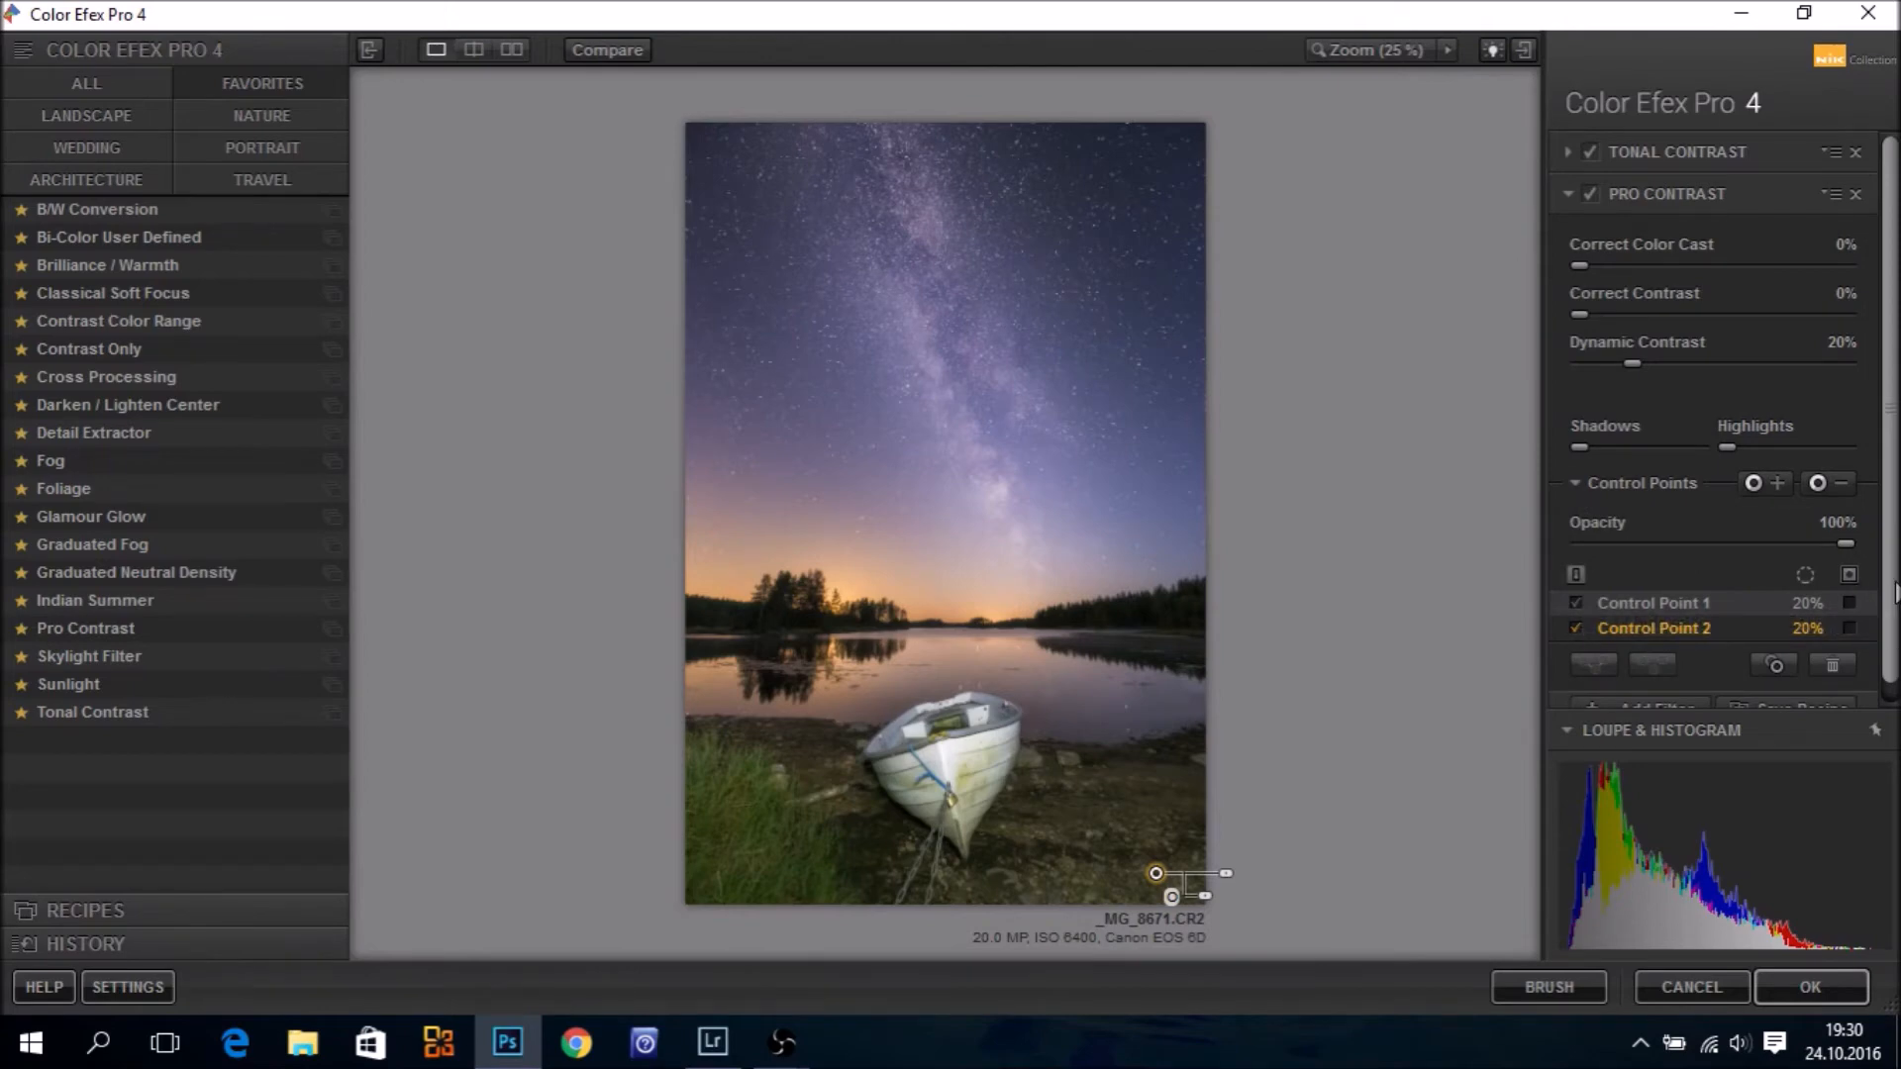
left_click_drag(1889, 584, 1890, 614)
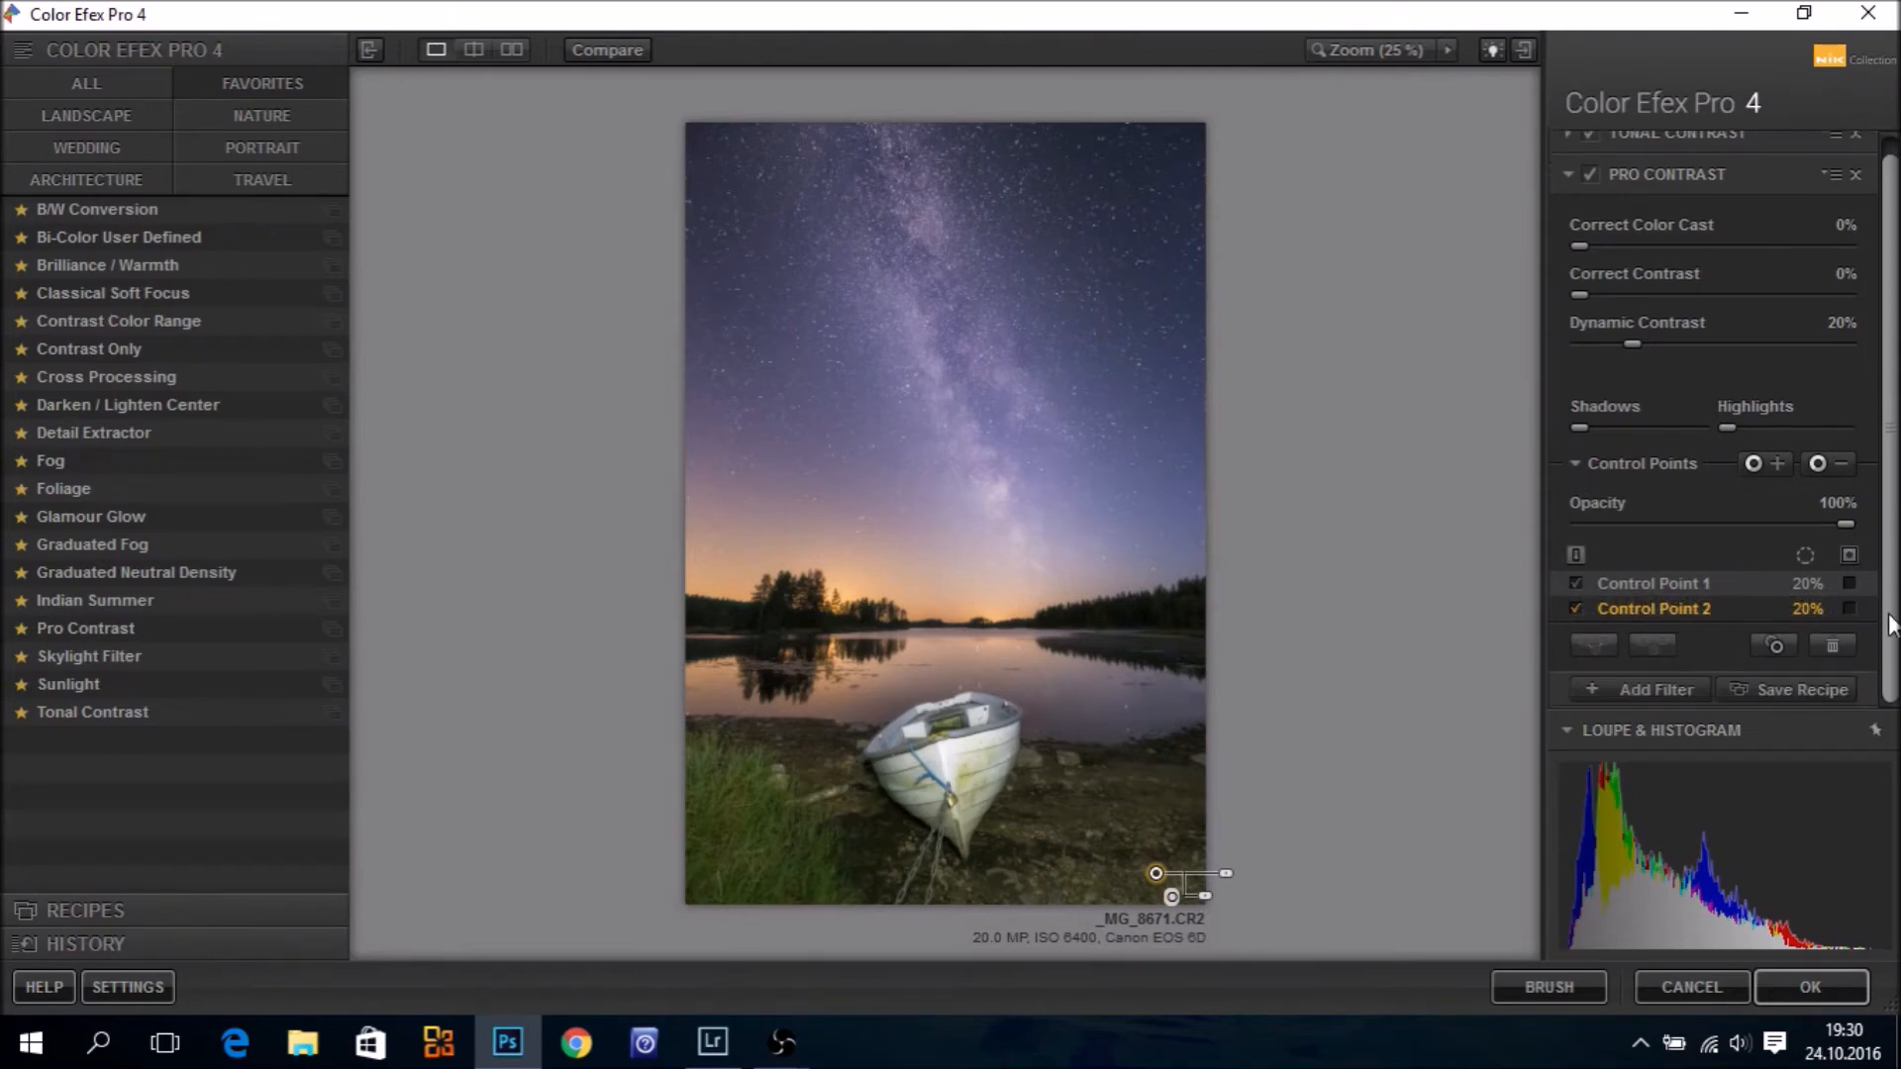
left_click(1849, 582)
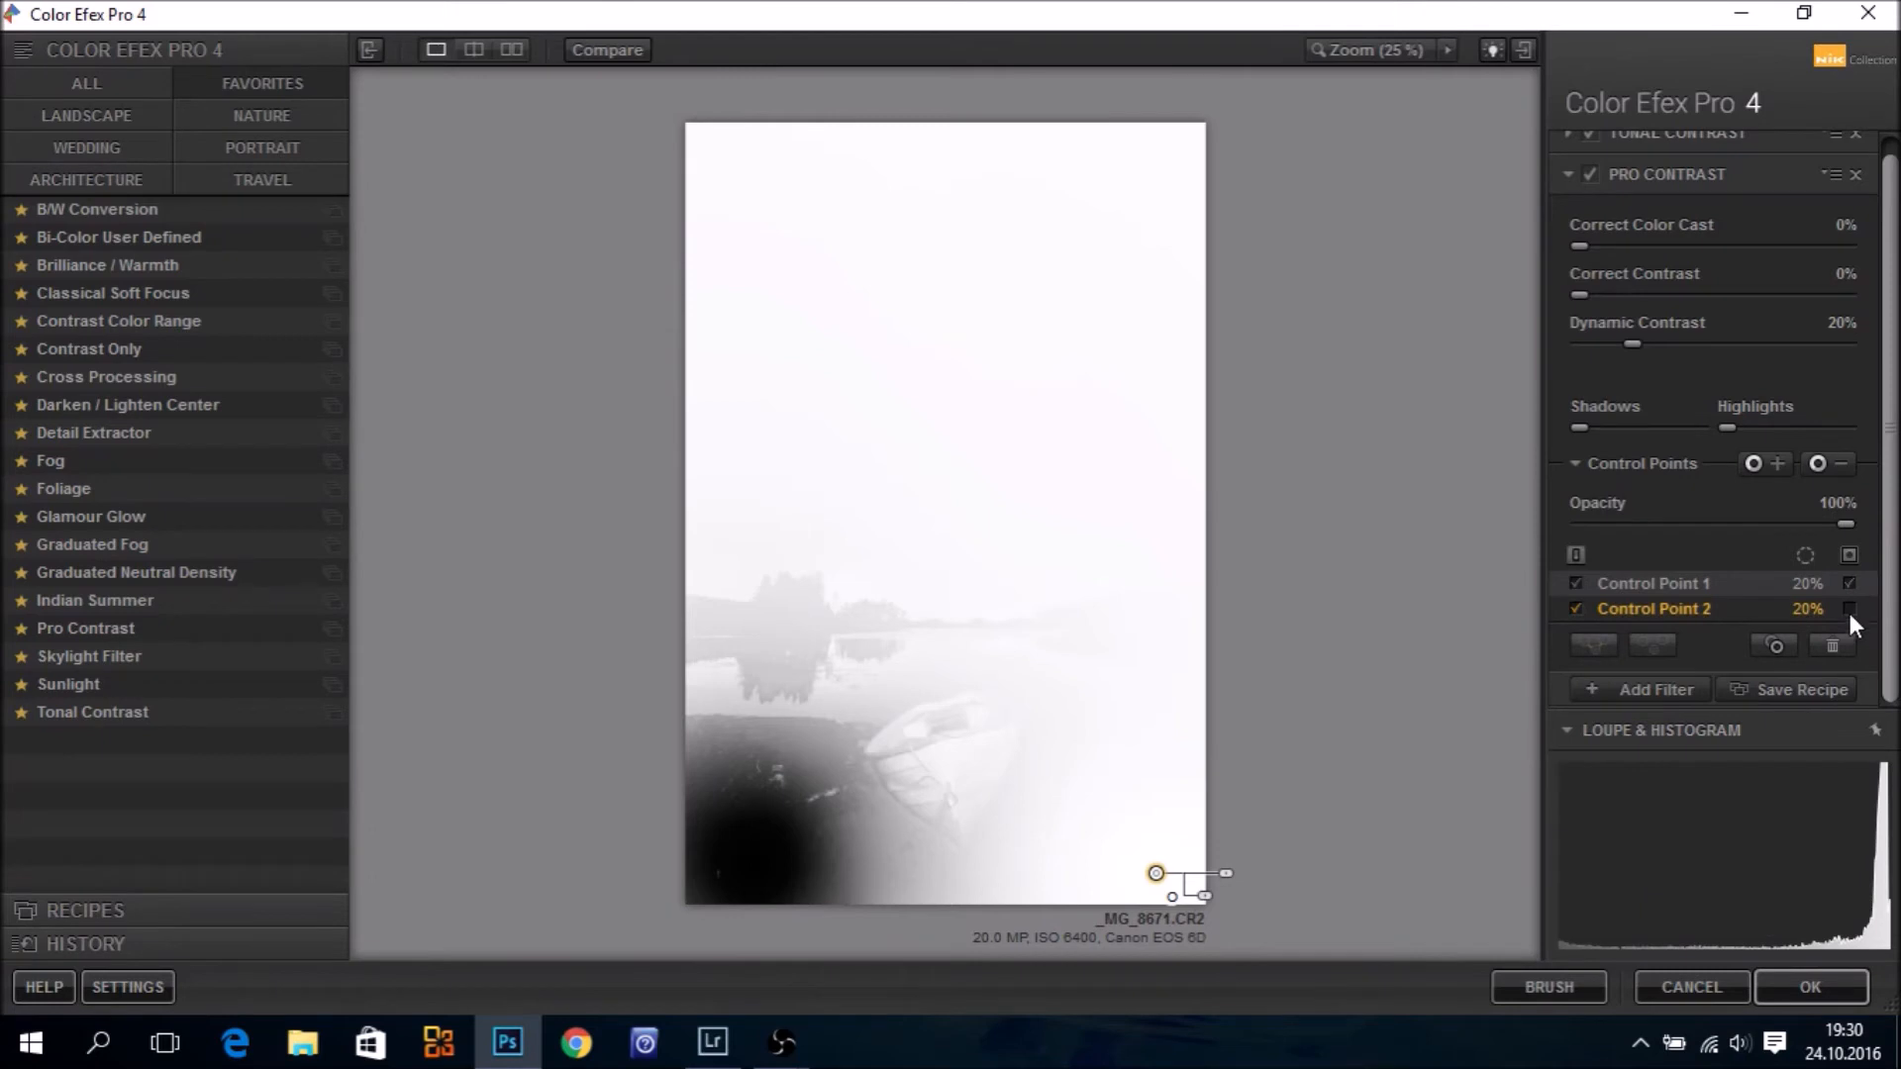
left_click(1849, 608)
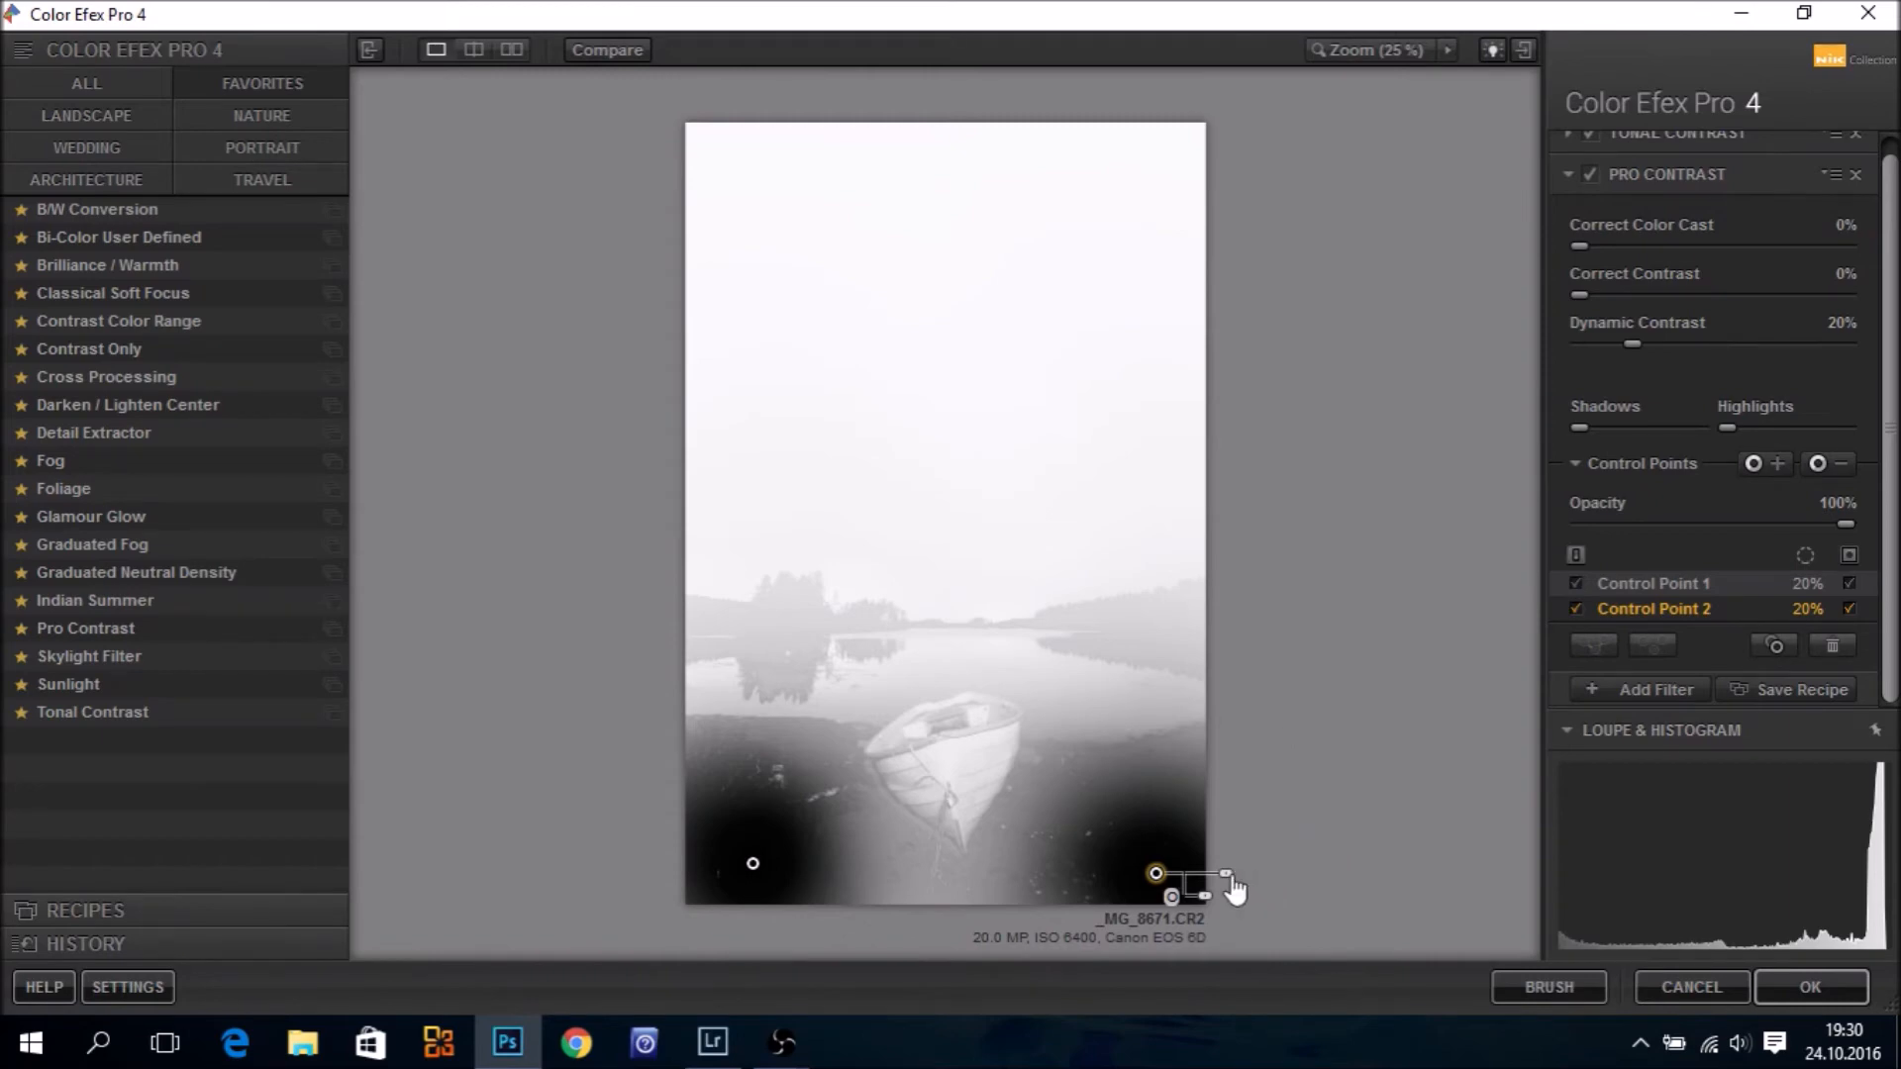
left_click_drag(1234, 875, 1234, 875)
left_click(752, 864)
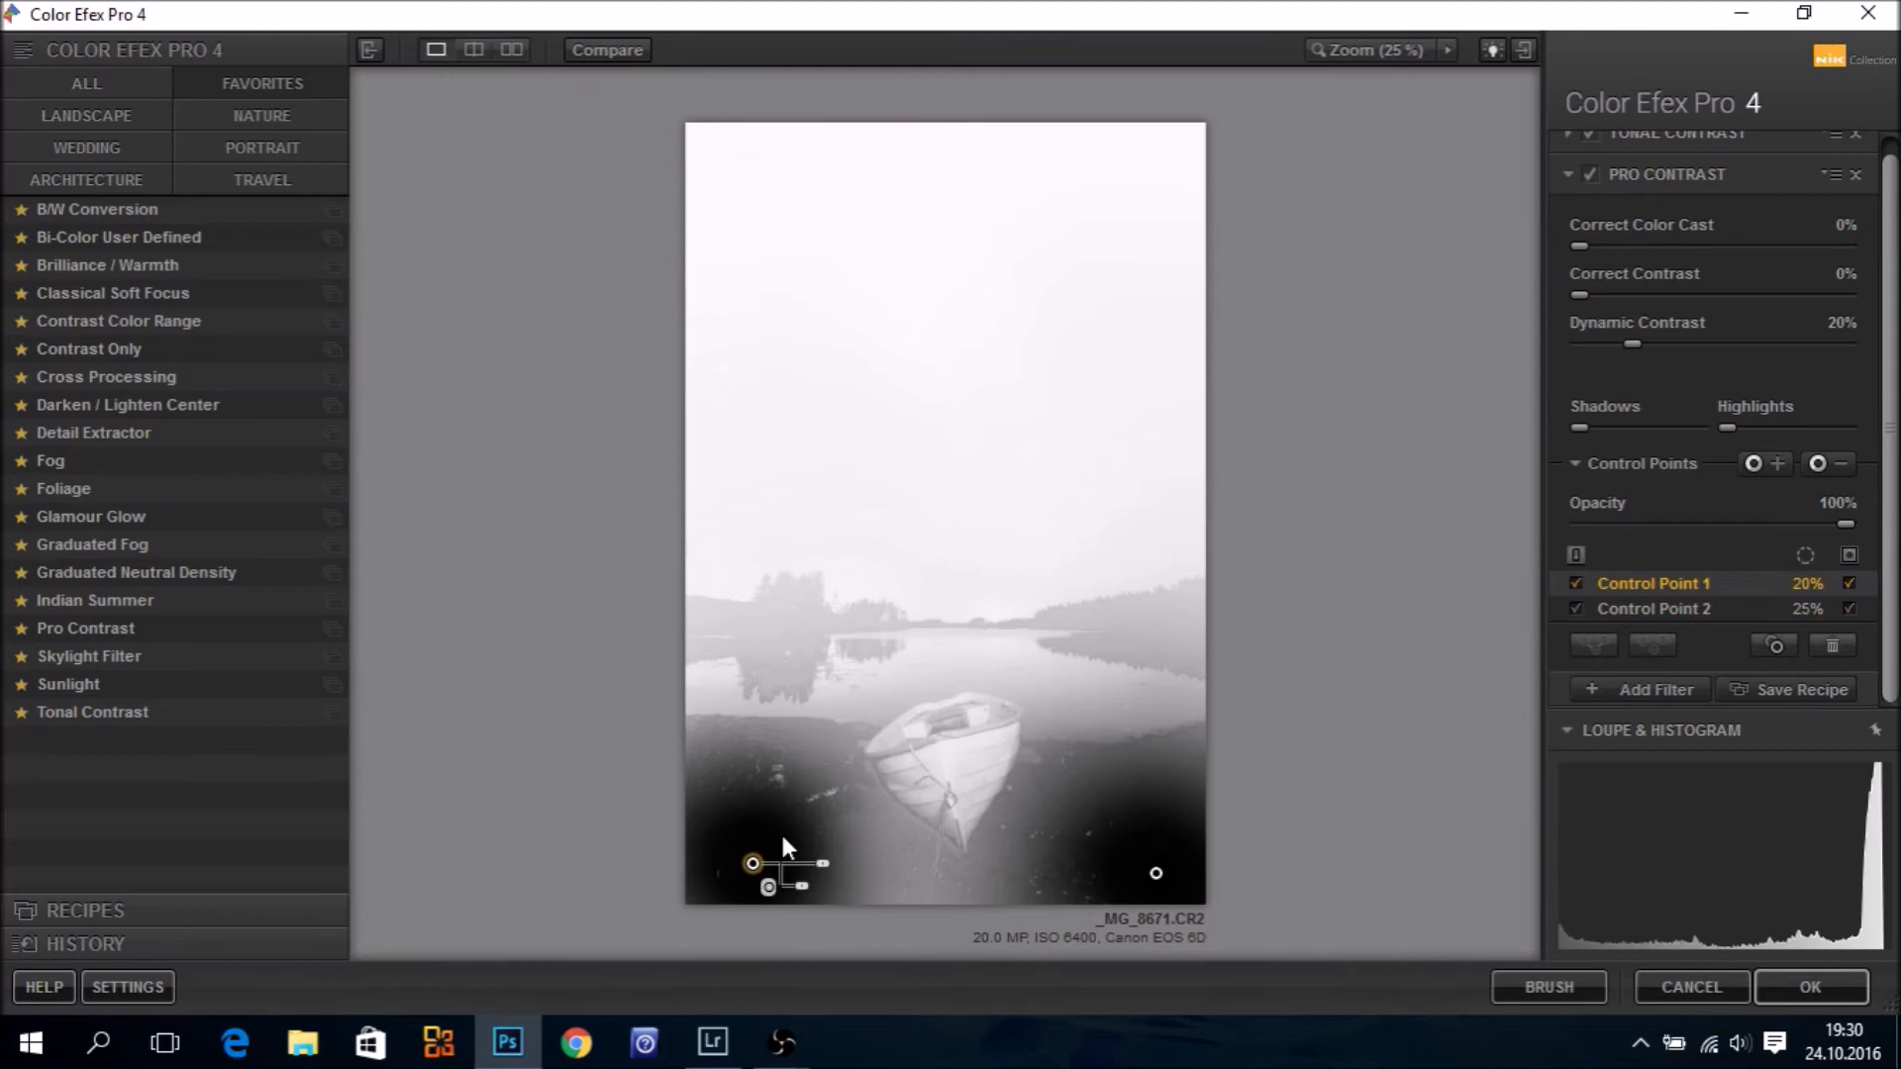
left_click_drag(814, 864, 837, 876)
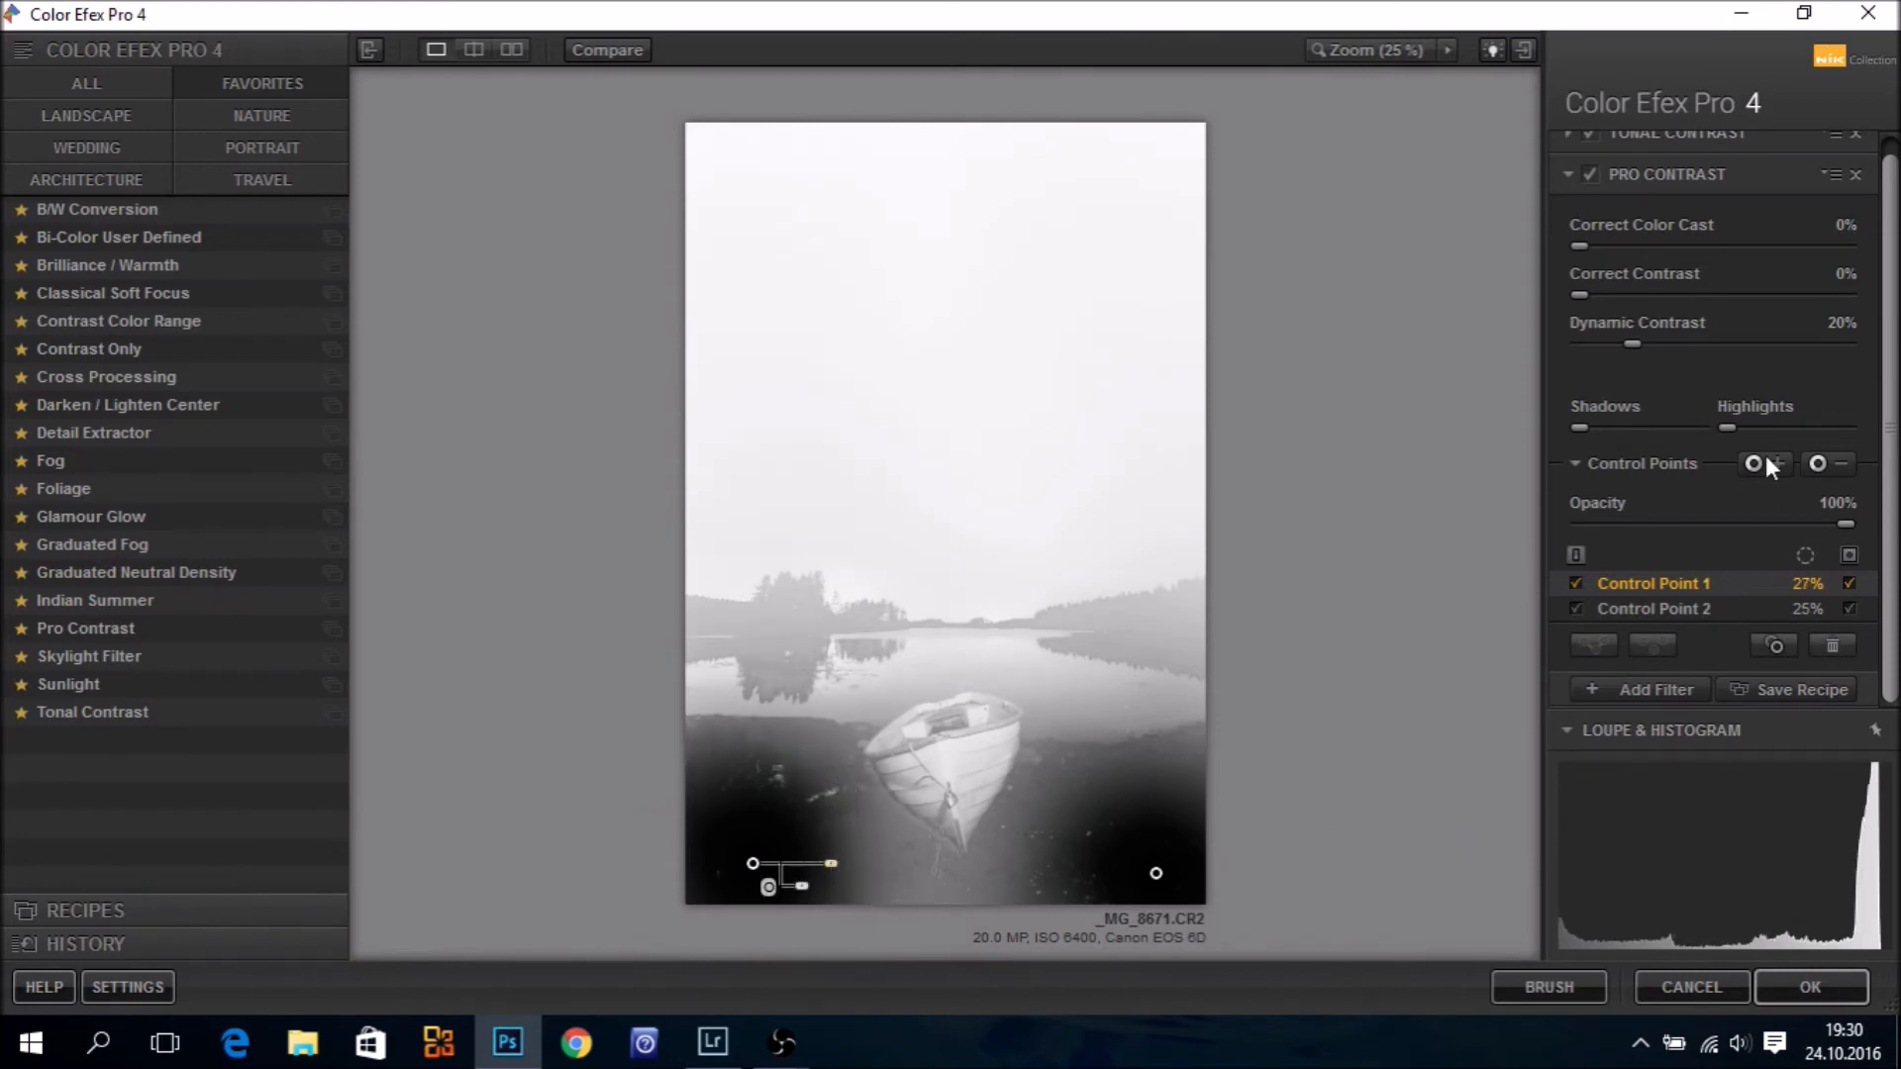
left_click(1848, 583)
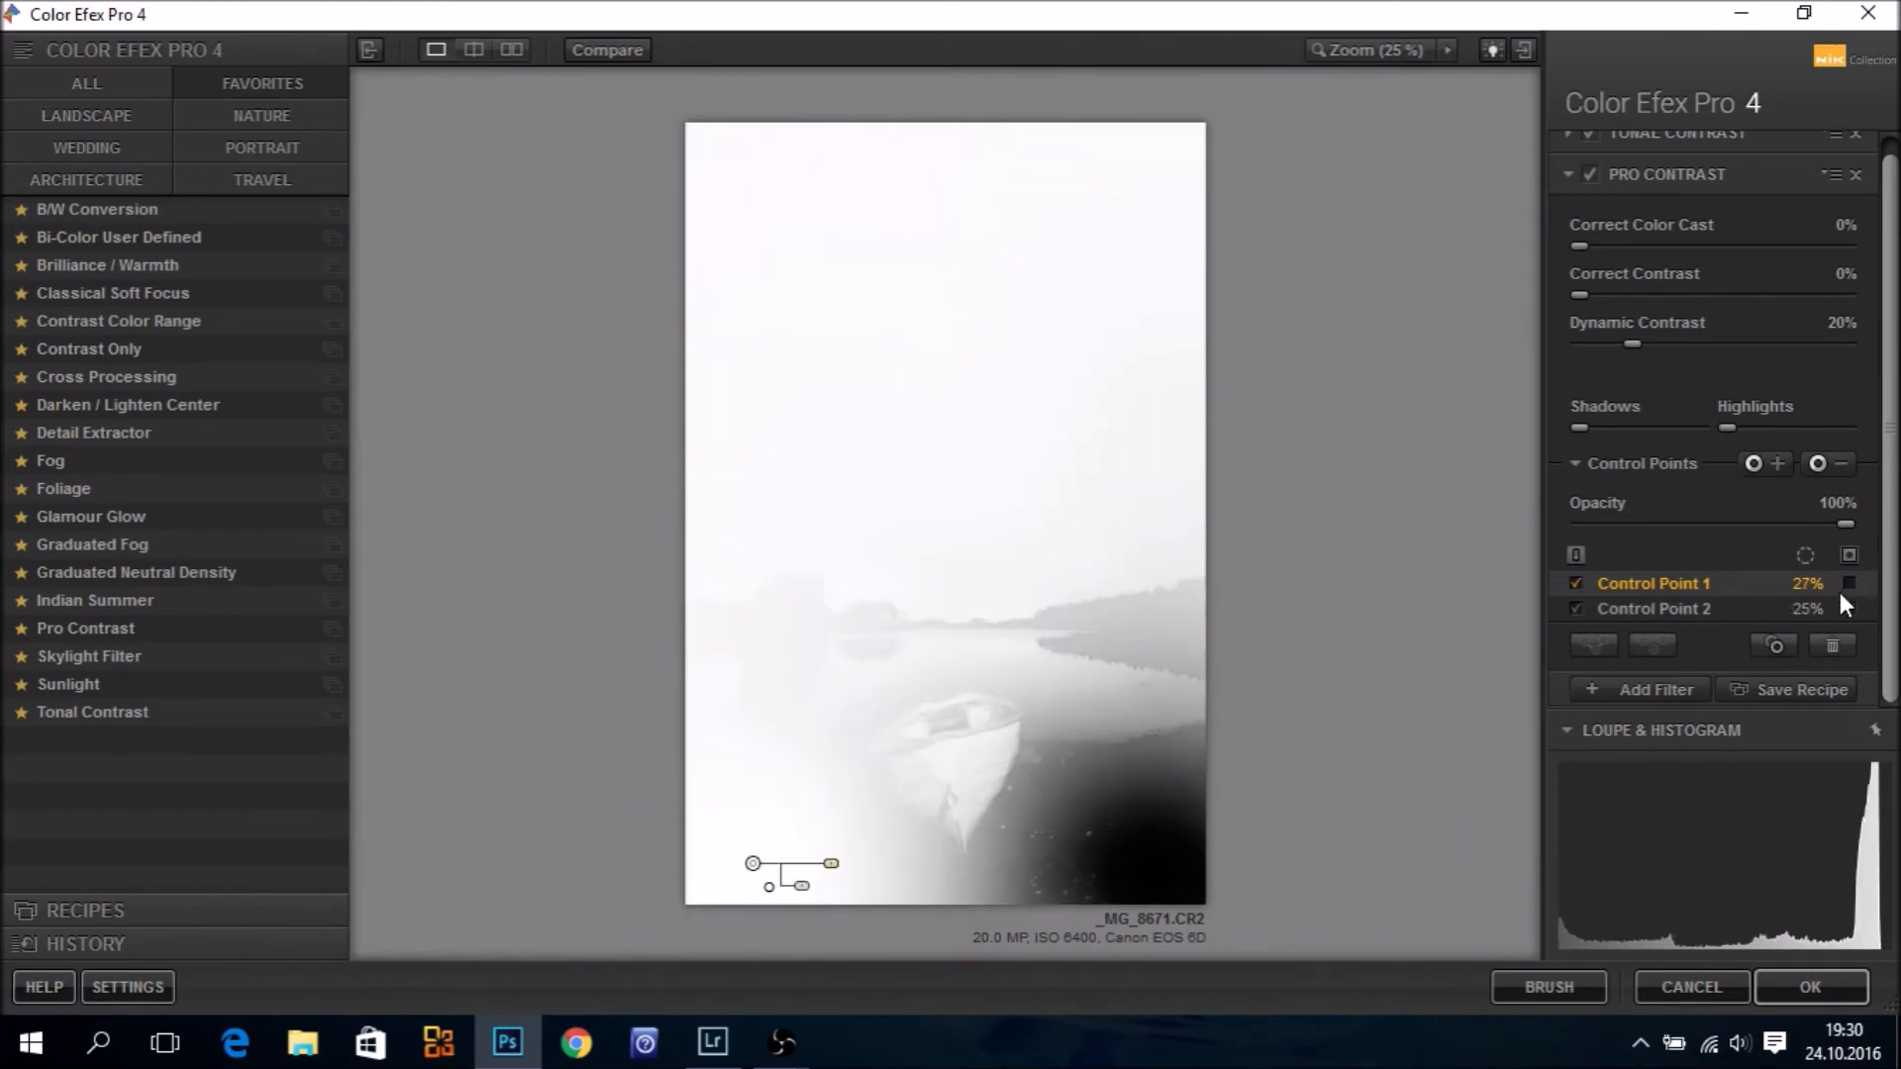
left_click(1846, 608)
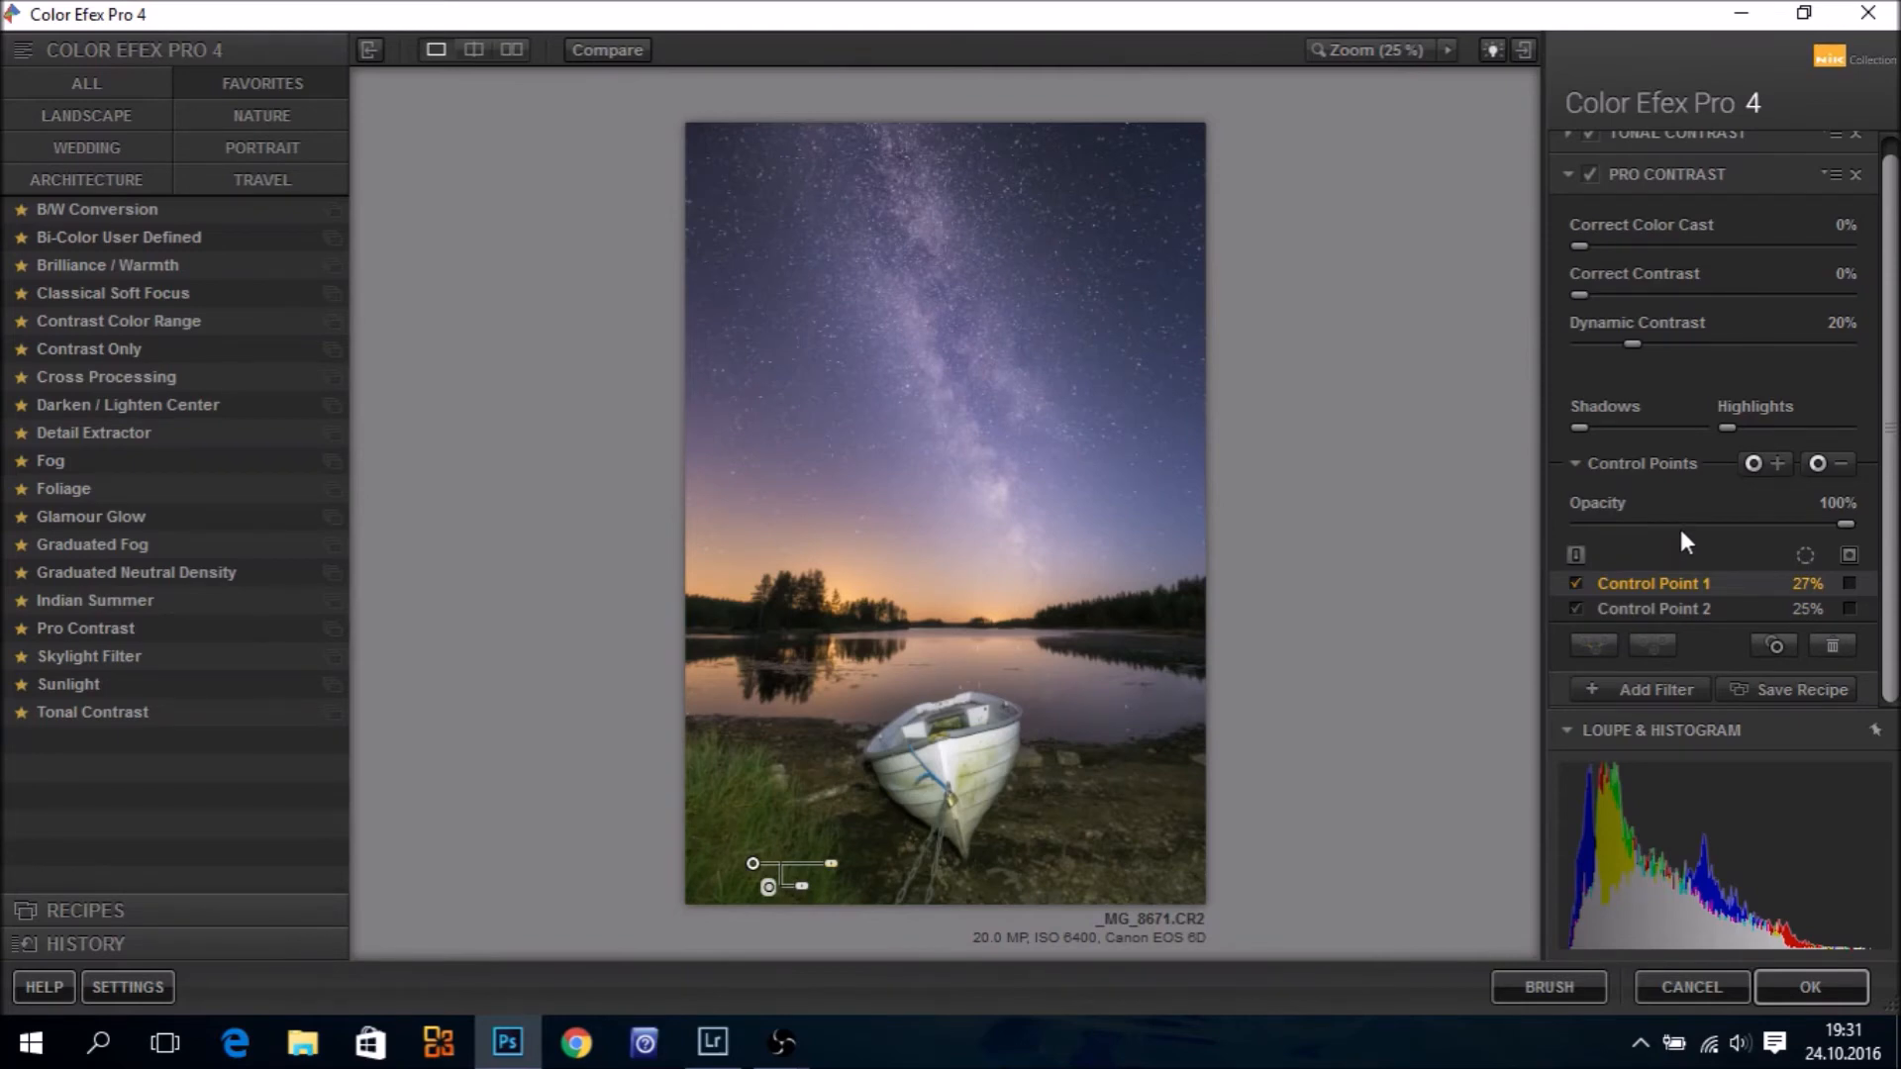
Collapse the control point list and compare the filtered photo with the unfiltered version
left_click(1574, 464)
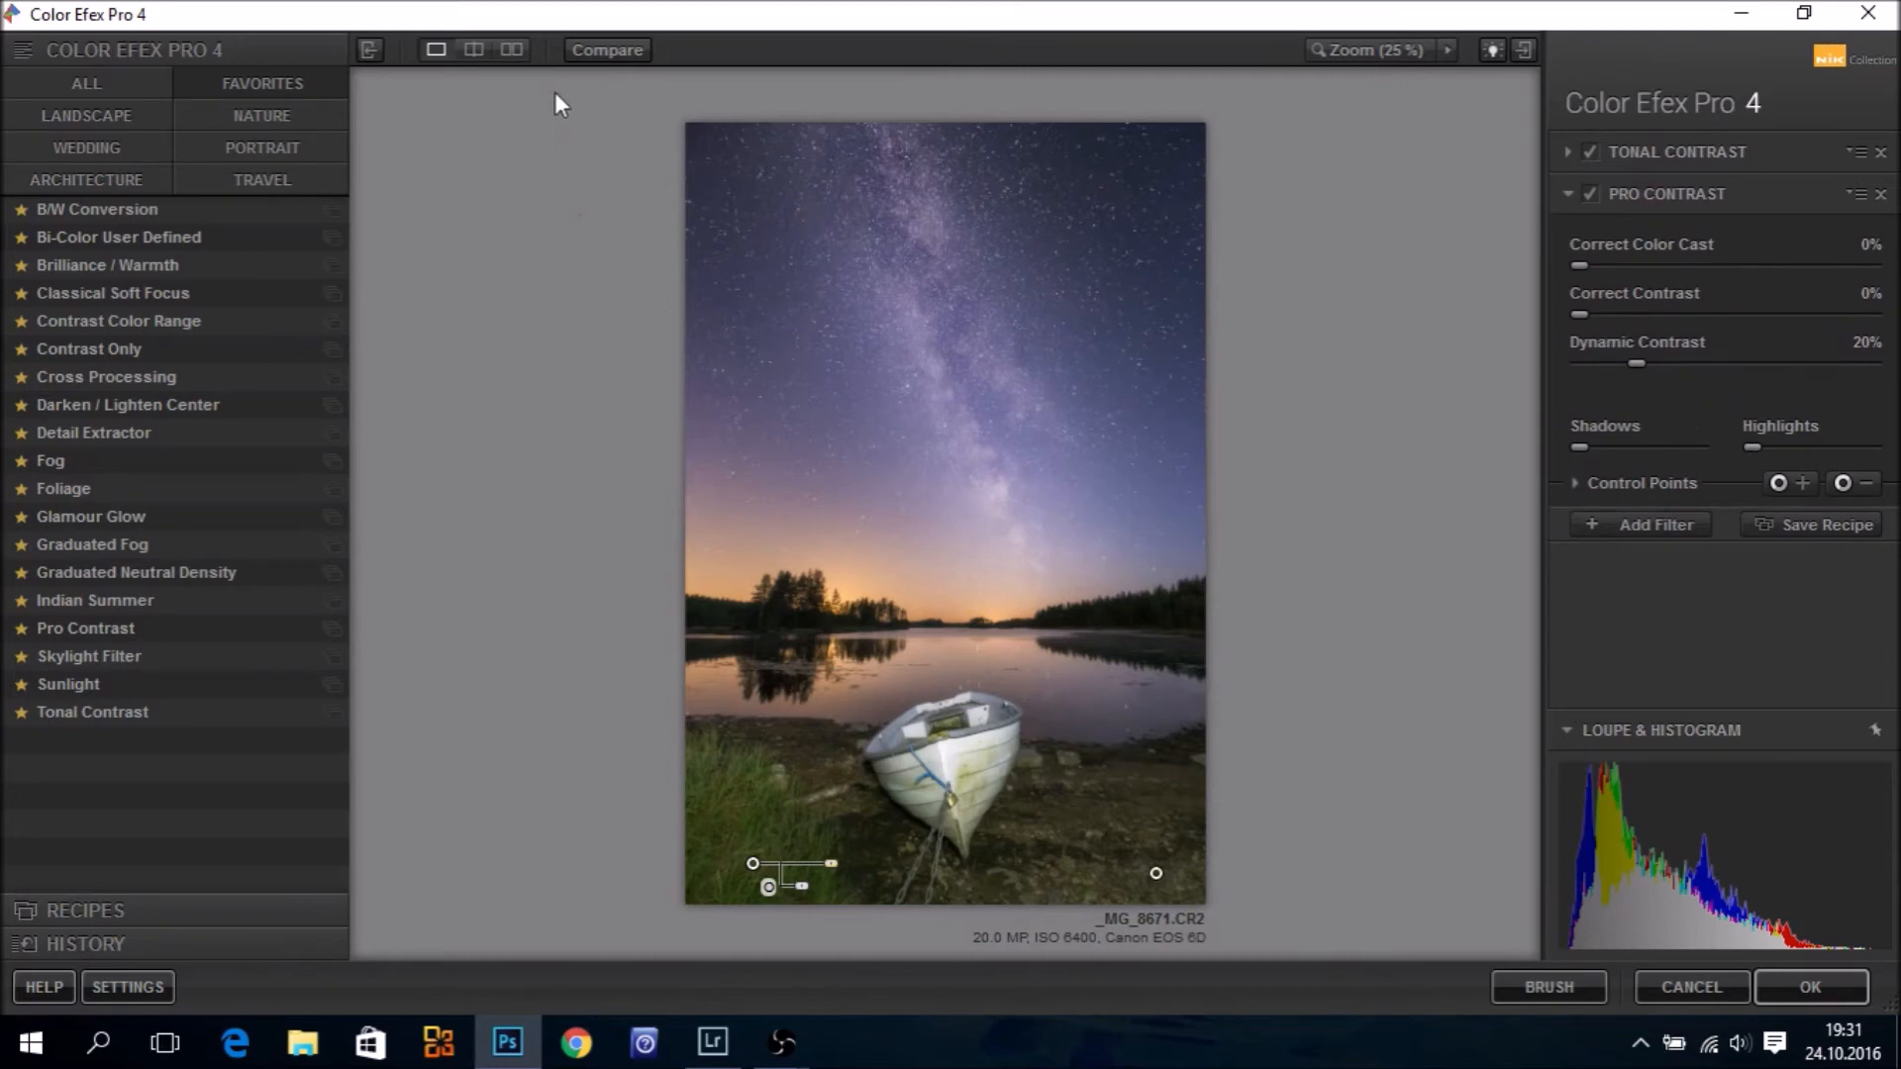
left_click(587, 56)
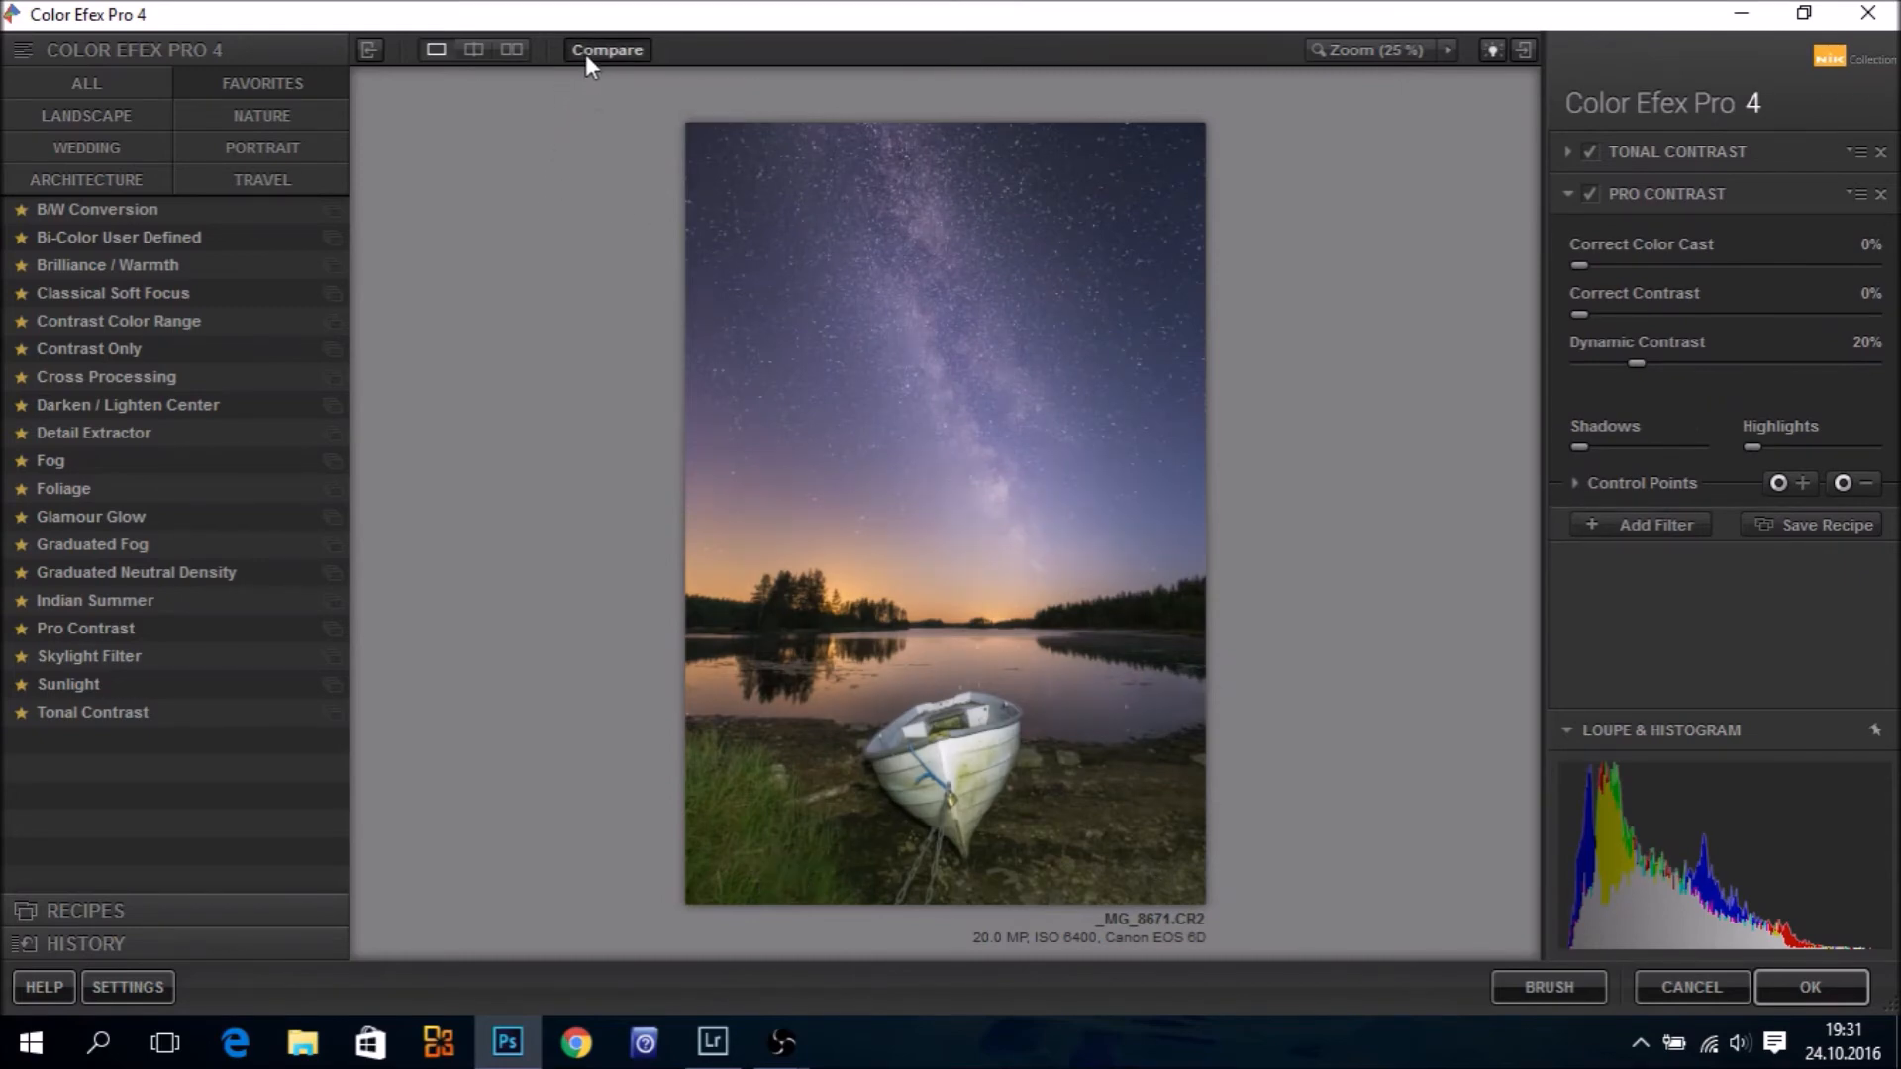
left_click(586, 54)
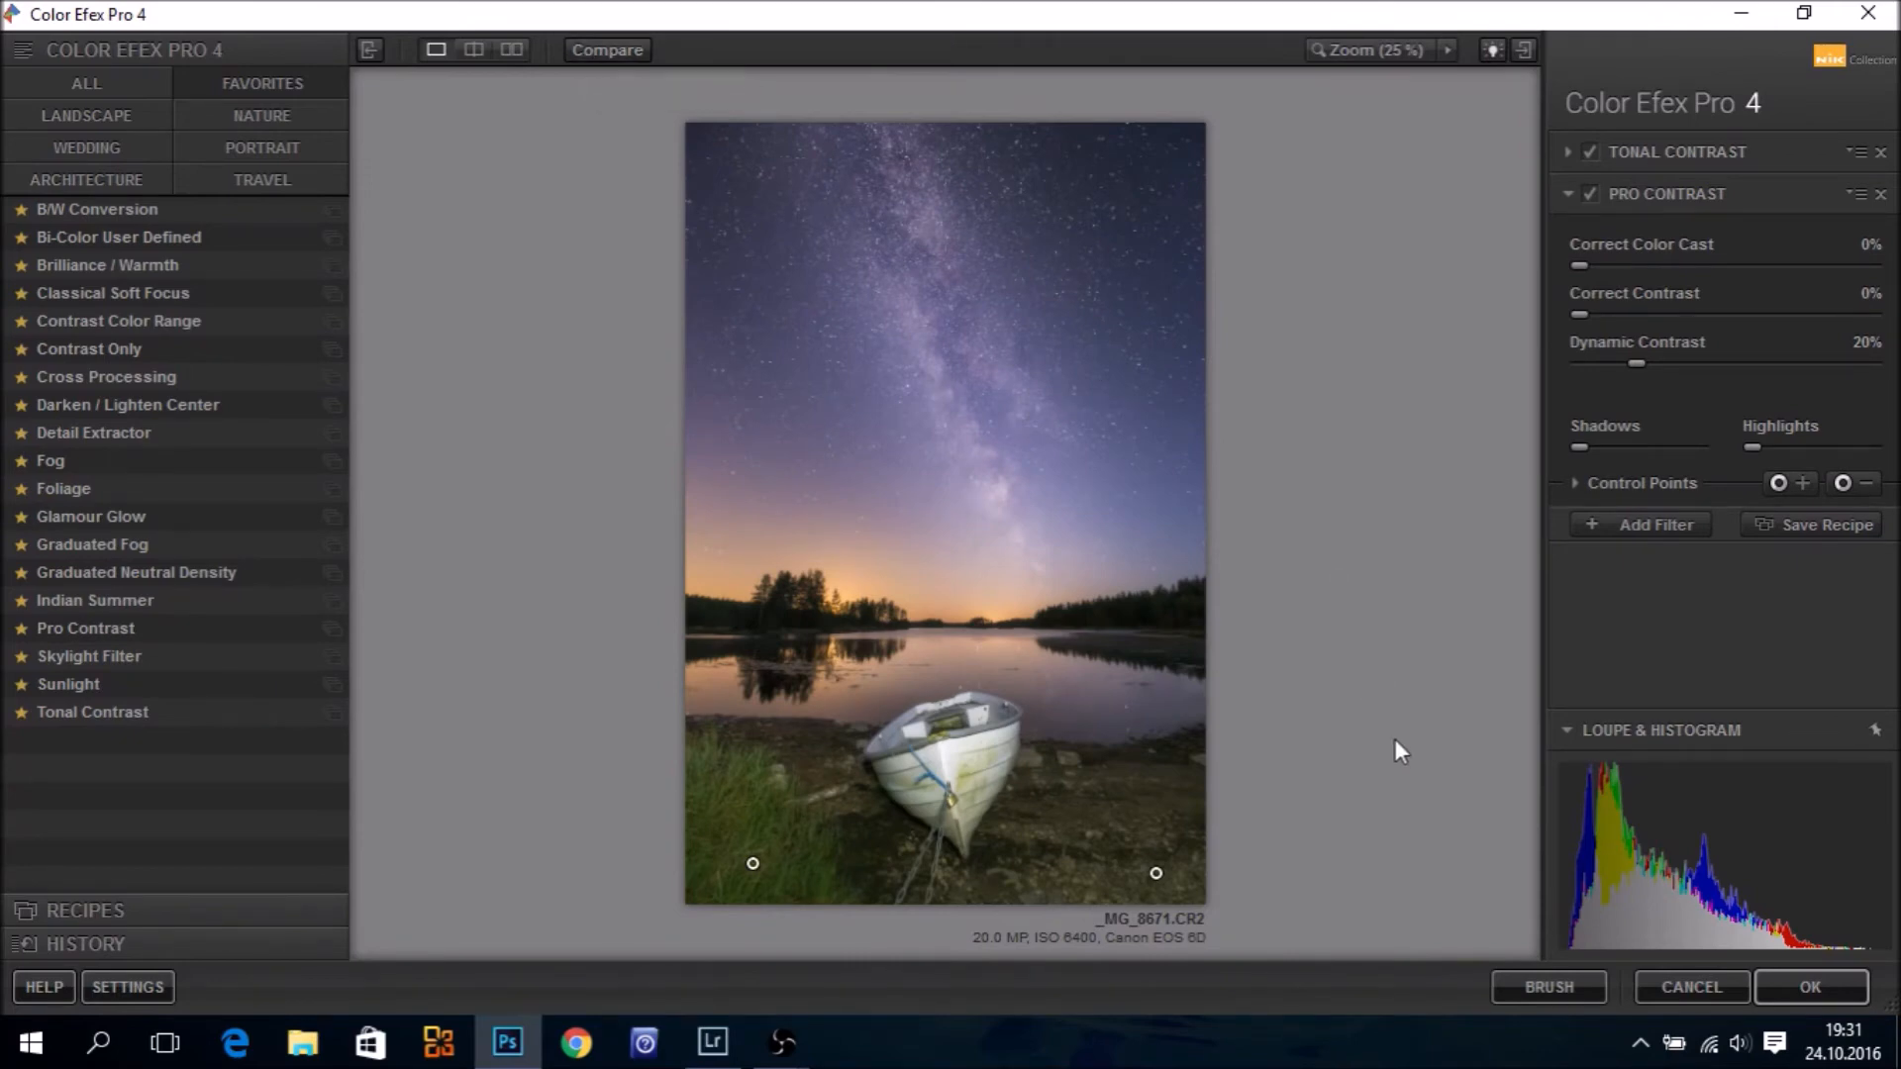
Add a Darken / Lighten Center filter with Center Luminosity 11% and Border Luminosity -18%
left_click(1651, 527)
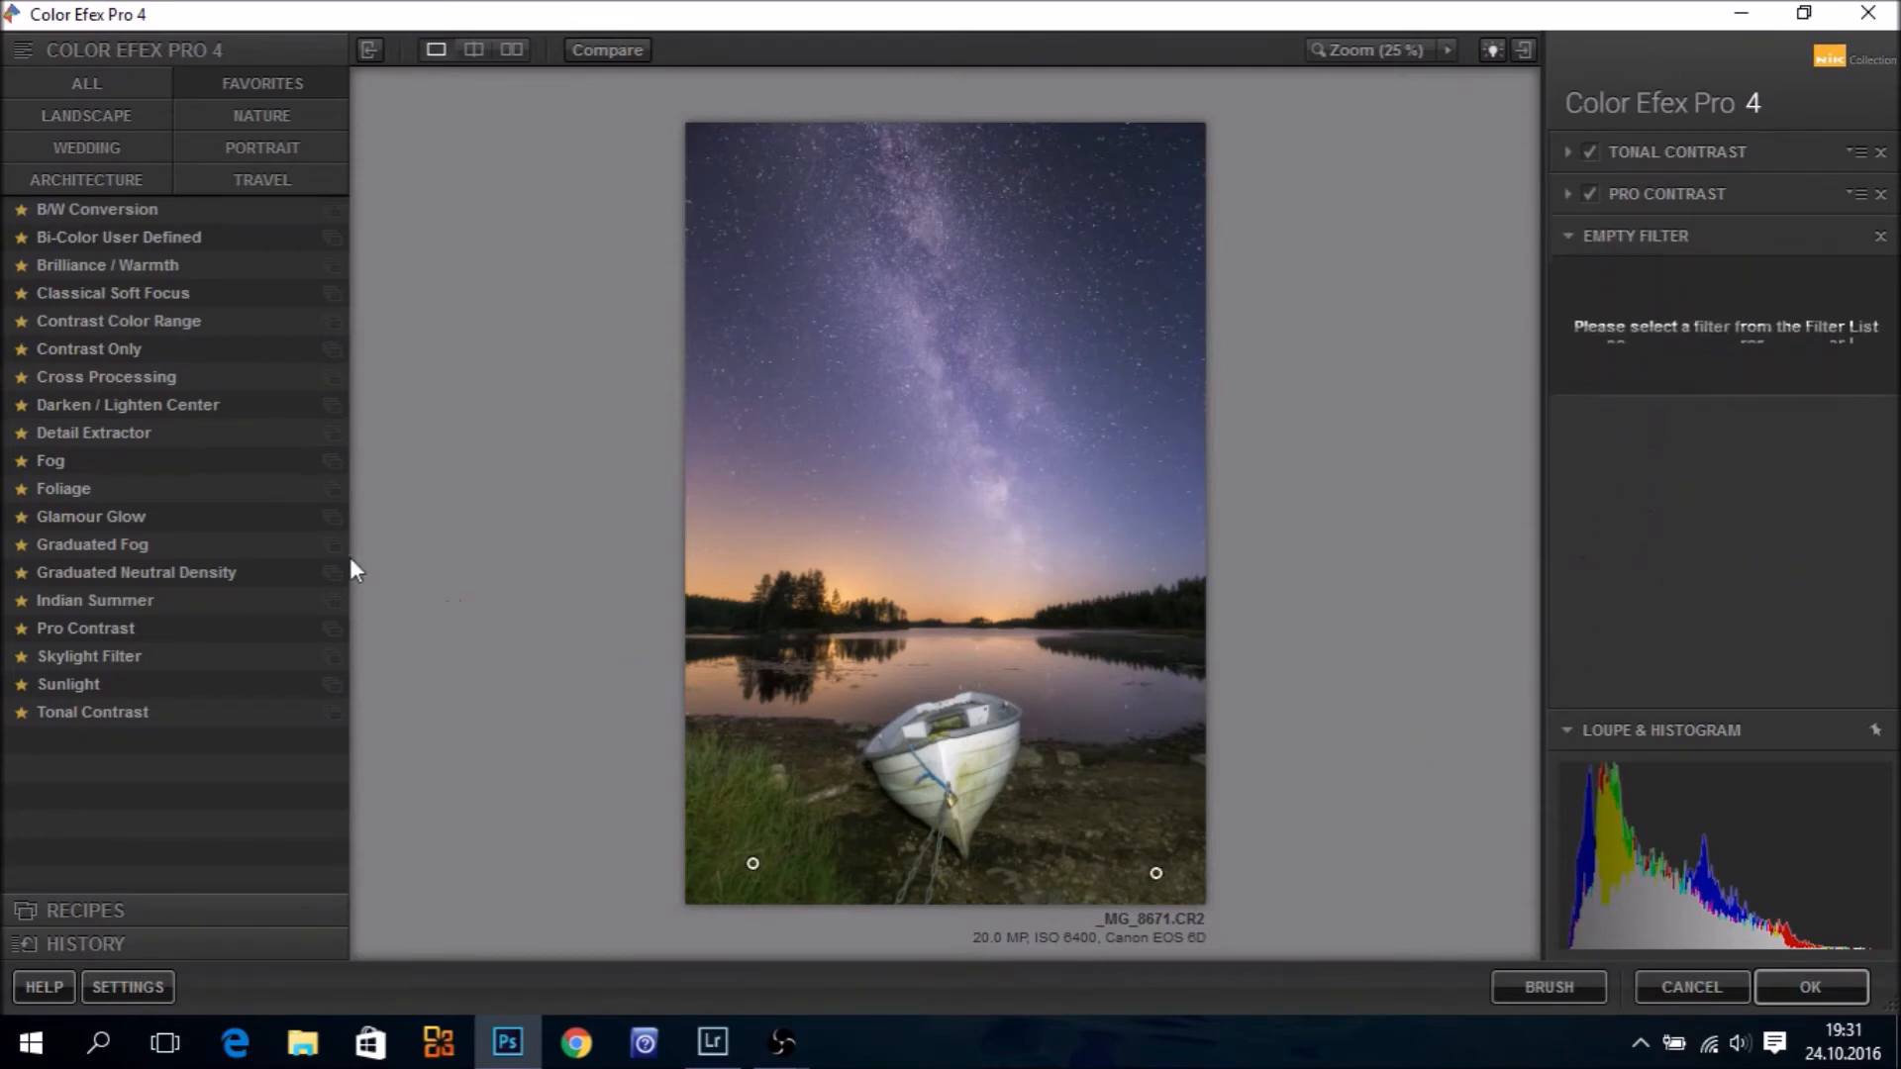
left_click(123, 404)
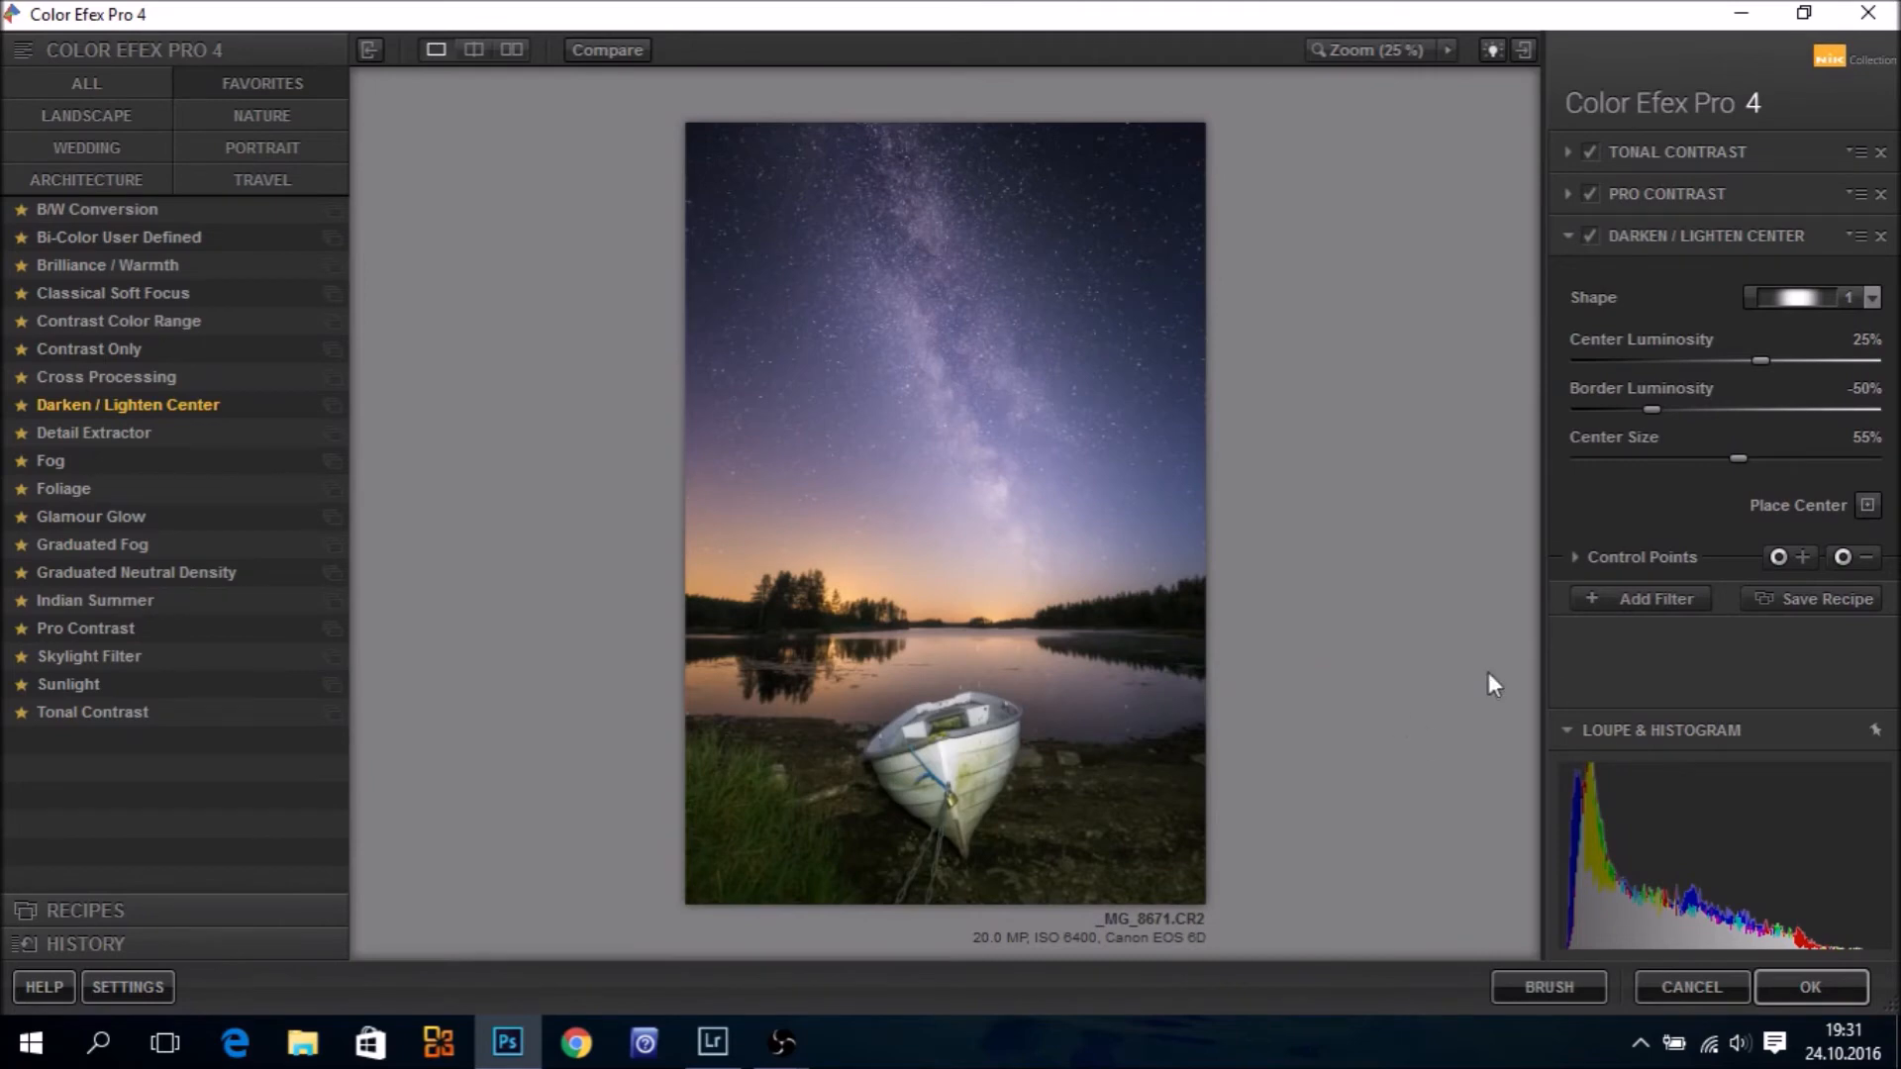
left_click(1589, 236)
left_click(1590, 237)
left_click_drag(1650, 409, 1733, 360)
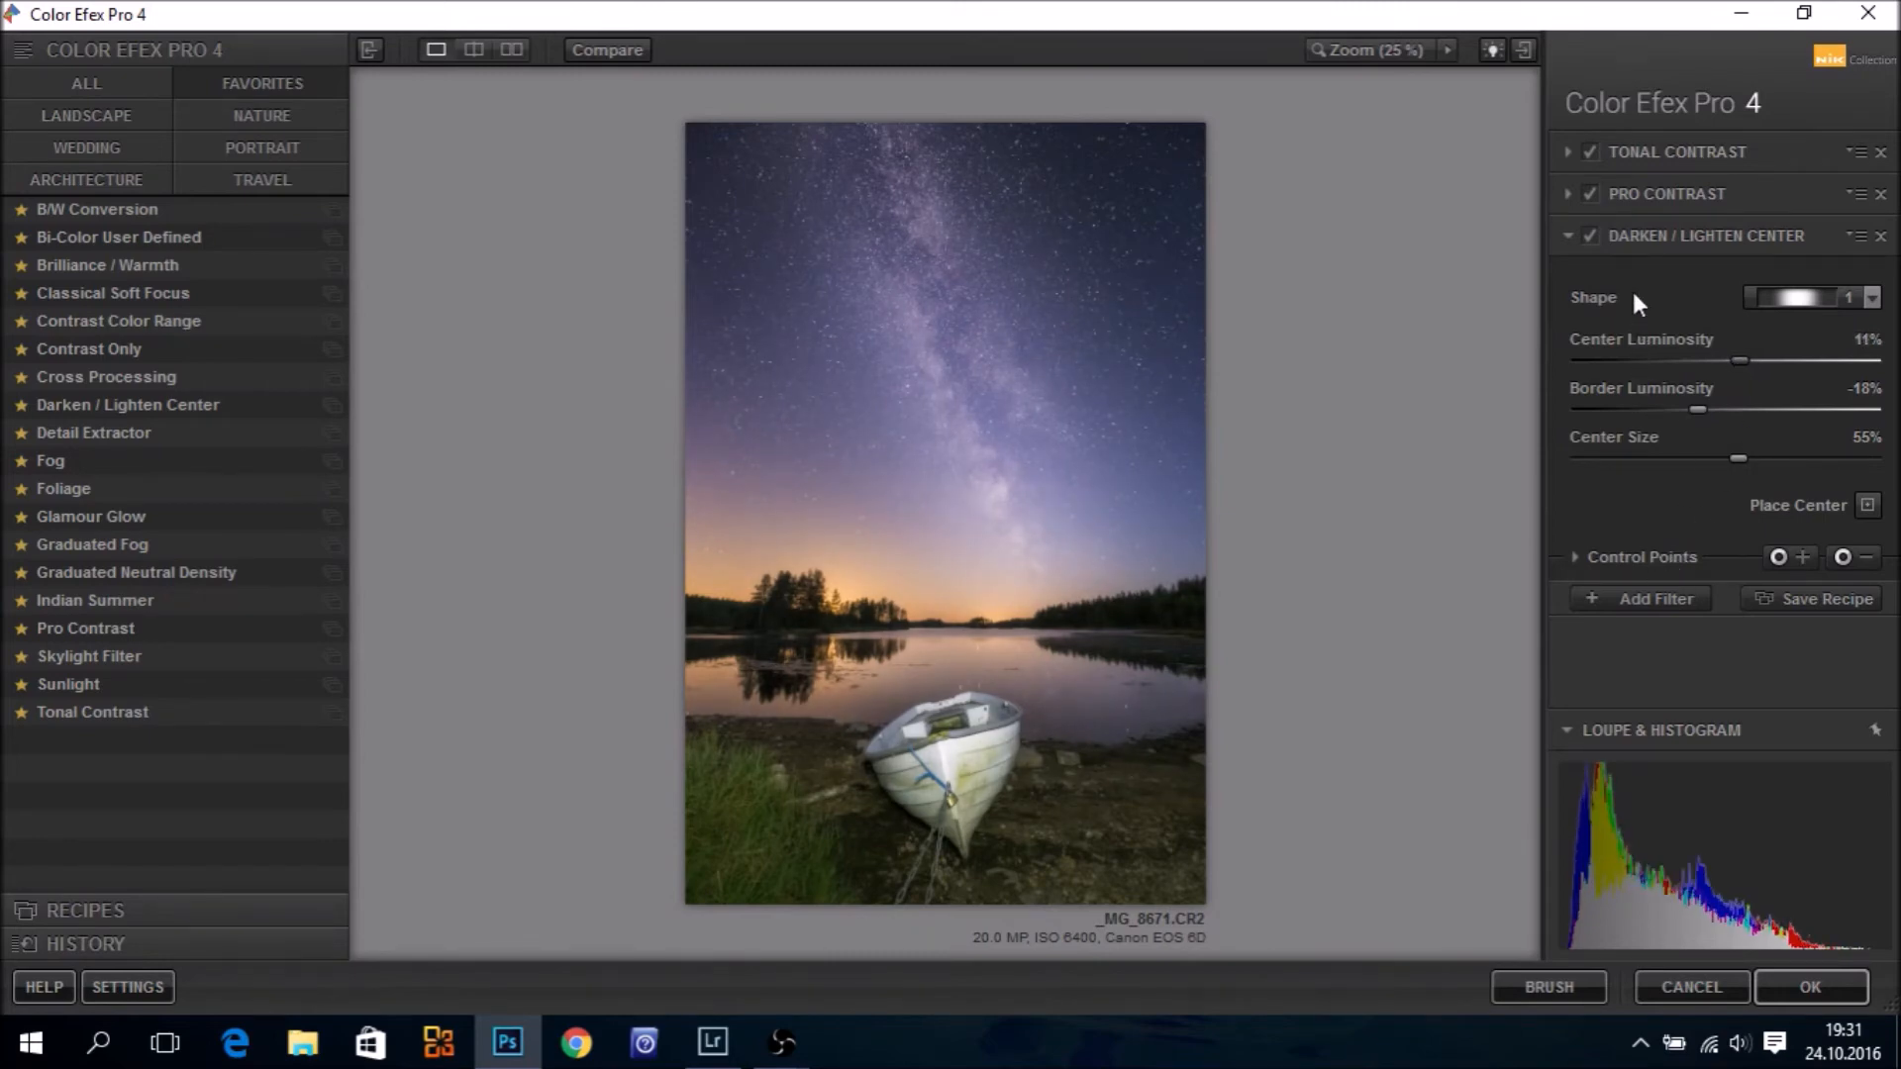
Toggle the Darken / Lighten Center effect off and on to compare the photo's center and borders
left_click(1588, 235)
left_click(1589, 235)
left_click(1589, 236)
left_click(1588, 236)
left_click(1588, 236)
left_click(1589, 236)
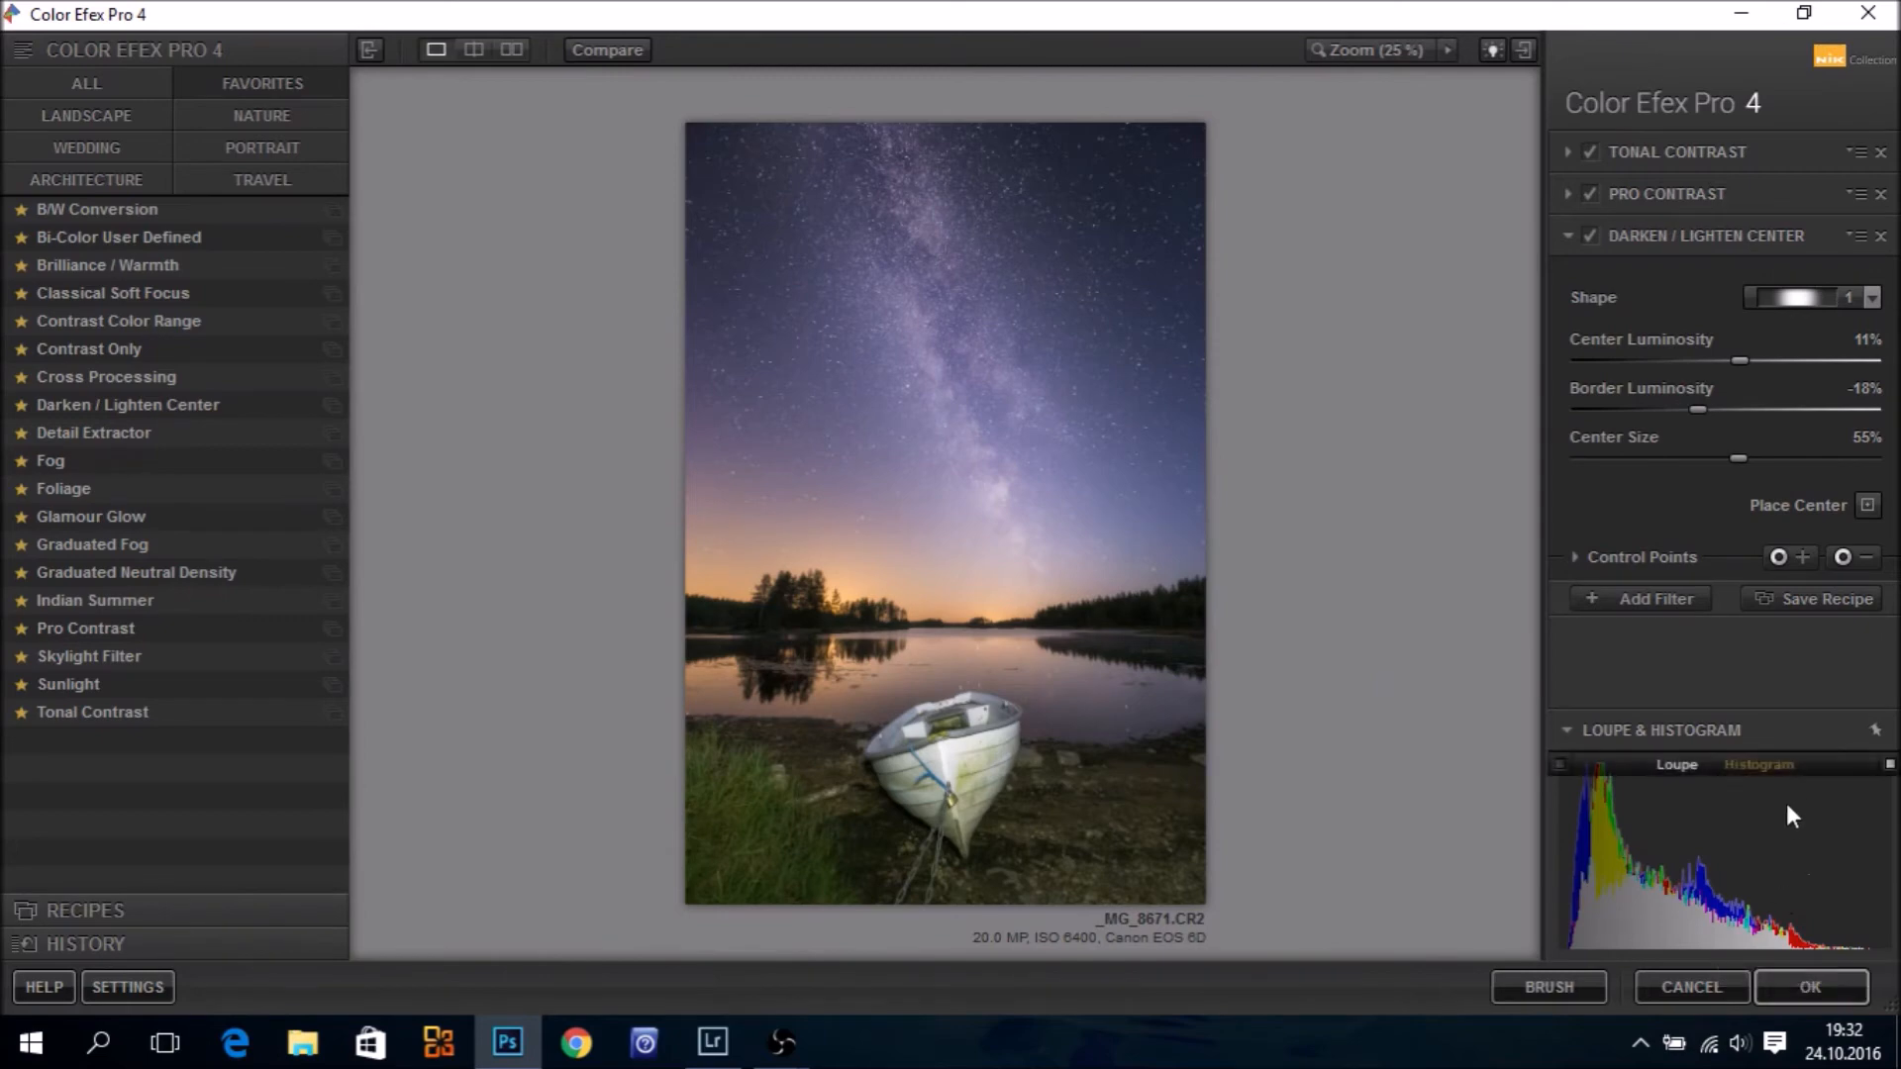
Apply the Color Efex Pro 4 filter stack to the photo and minimize the floating Google filter list
left_click(1790, 989)
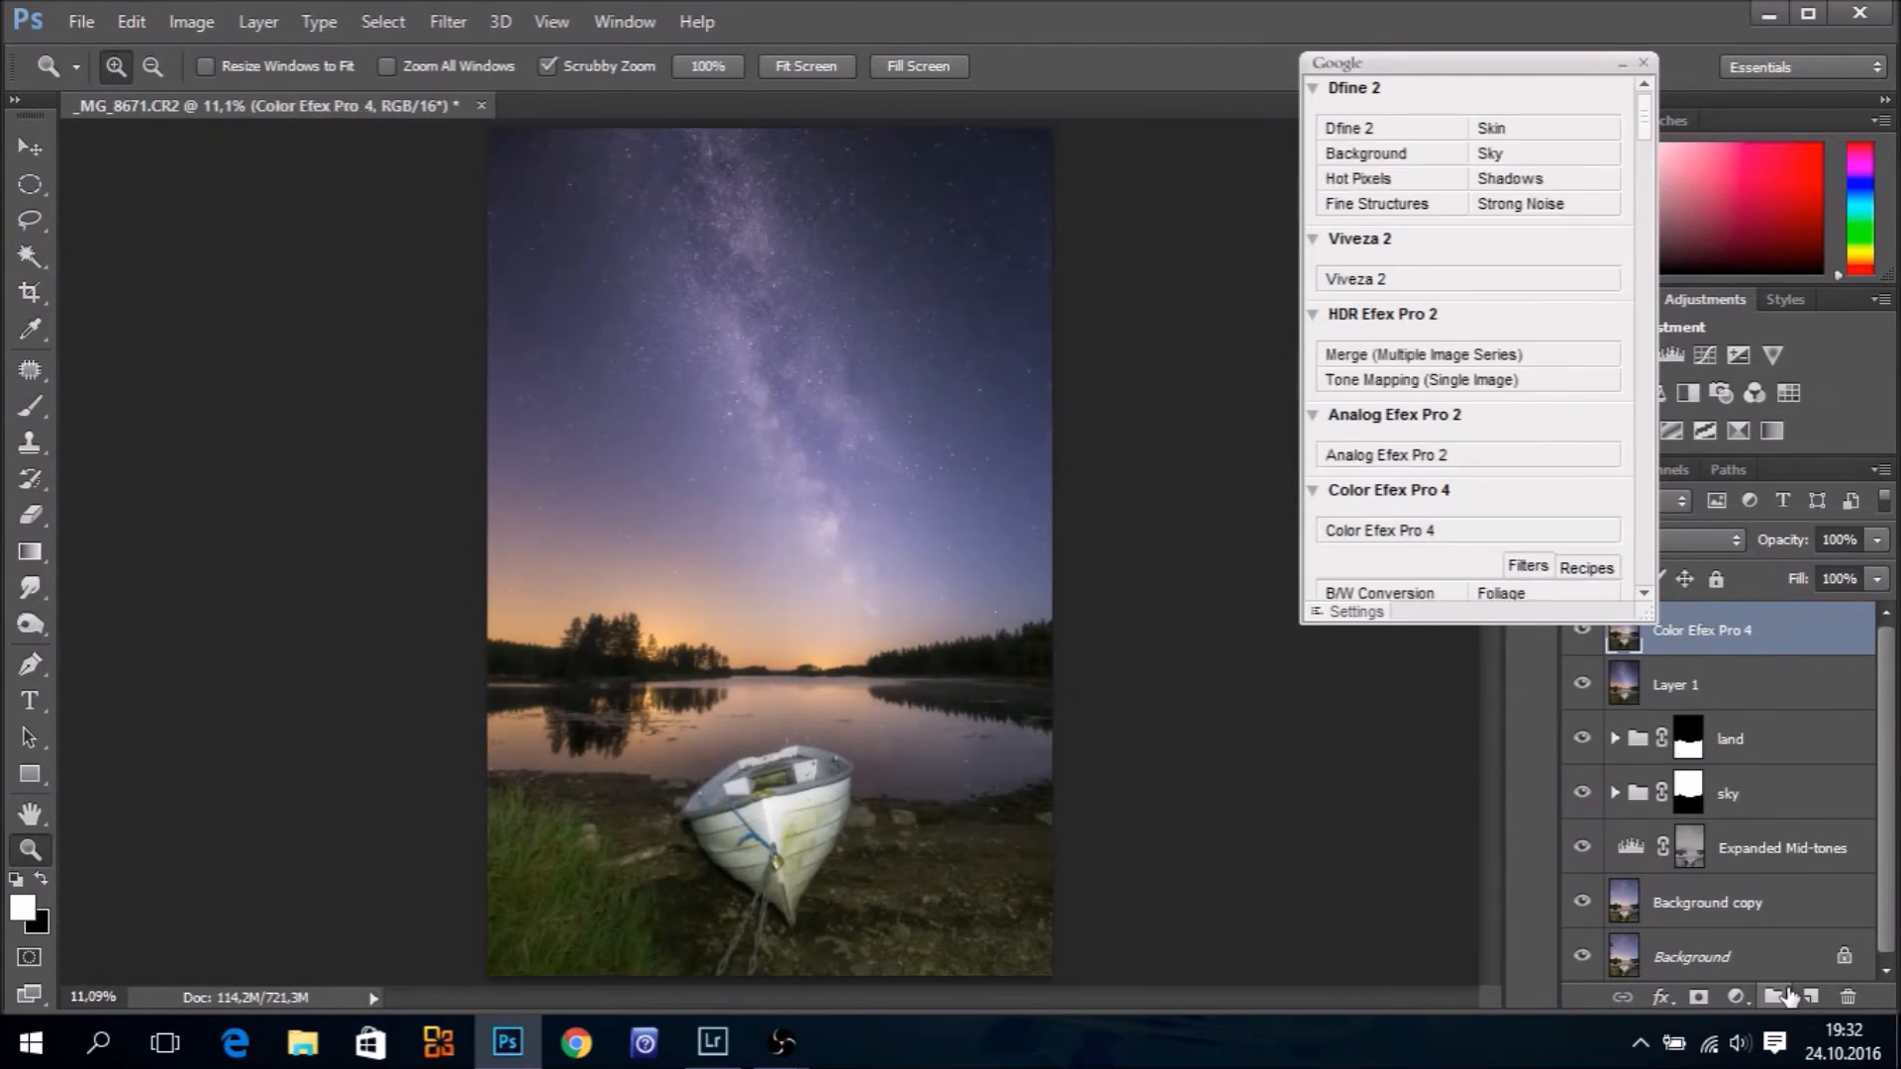
left_click(1622, 62)
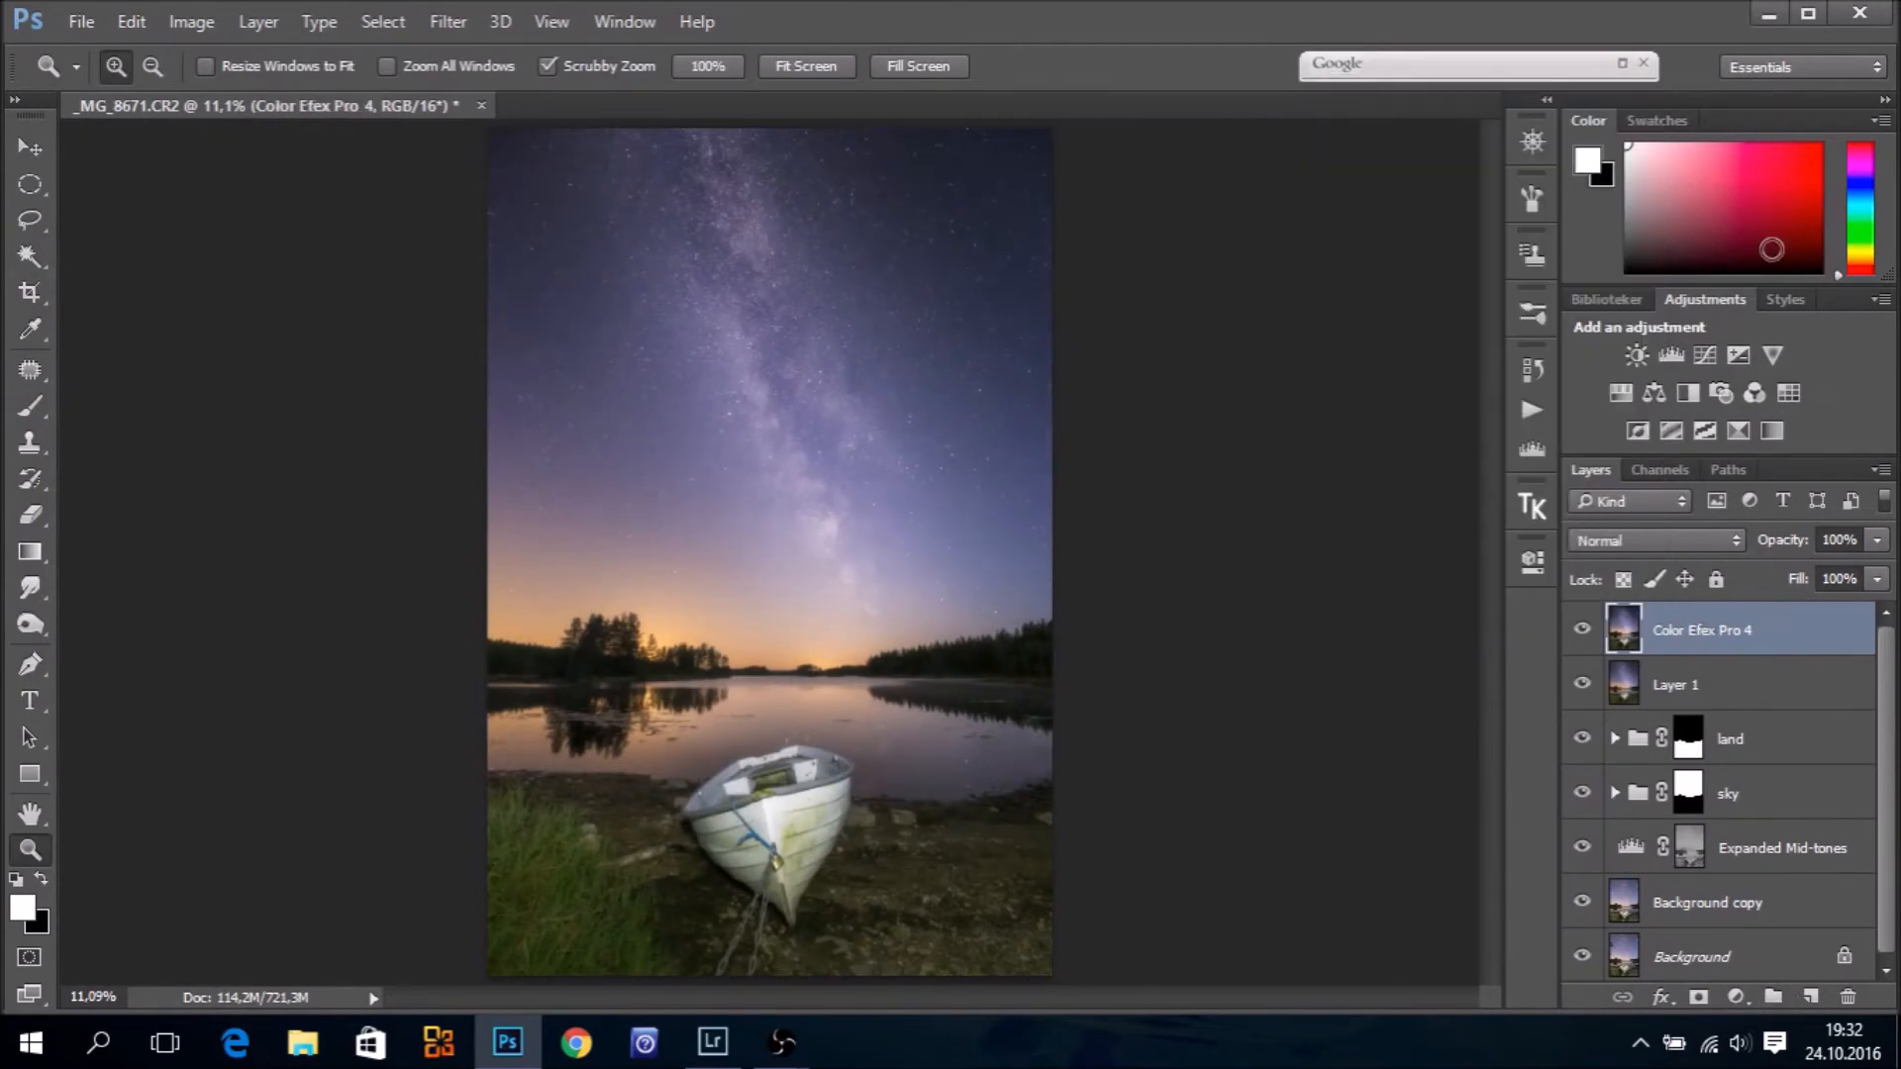
Group the Color Efex Pro 4 layer with Layer 1 and toggle the group's visibility to compare
left_click(1770, 693, "shift")
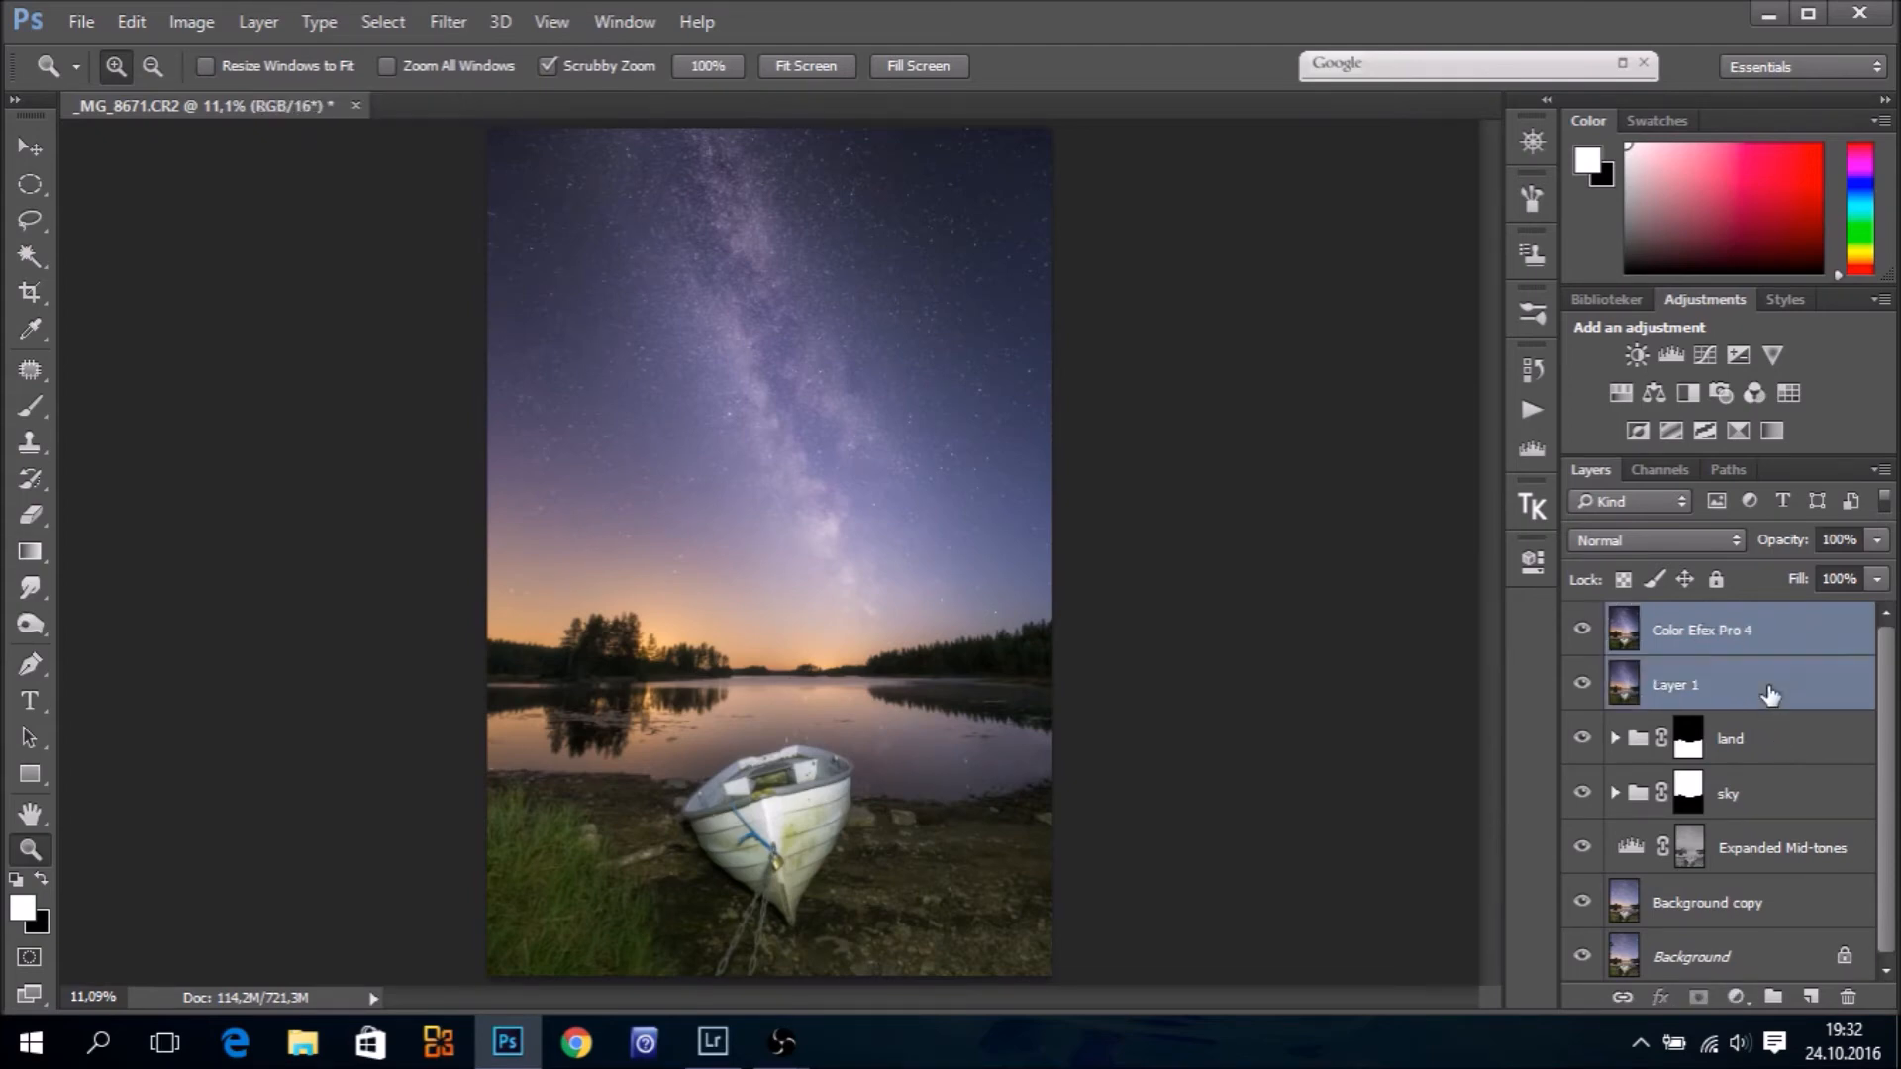
key("ctrl+g")
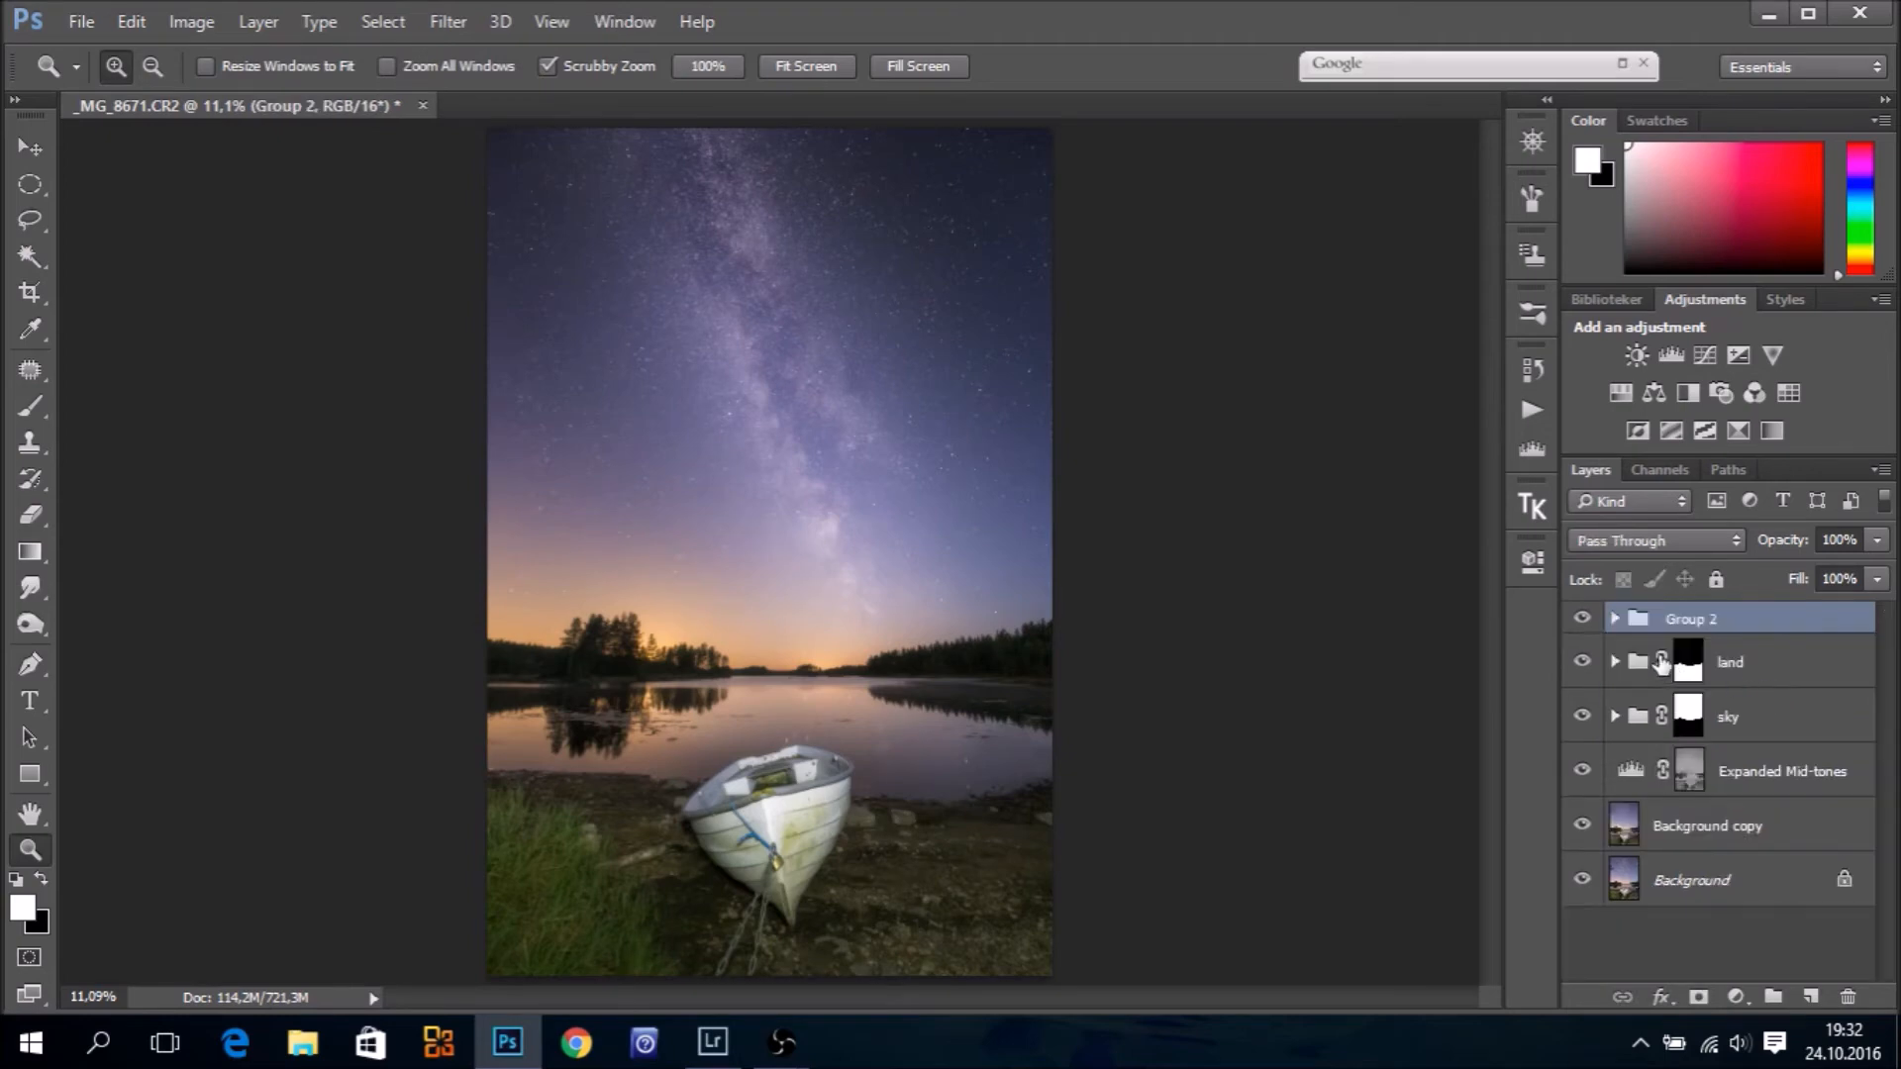
left_click(1581, 620)
left_click(1581, 621)
Add a new empty layer above the group with the Soft Light blend mode and activate the Brush tool
left_click(1809, 998)
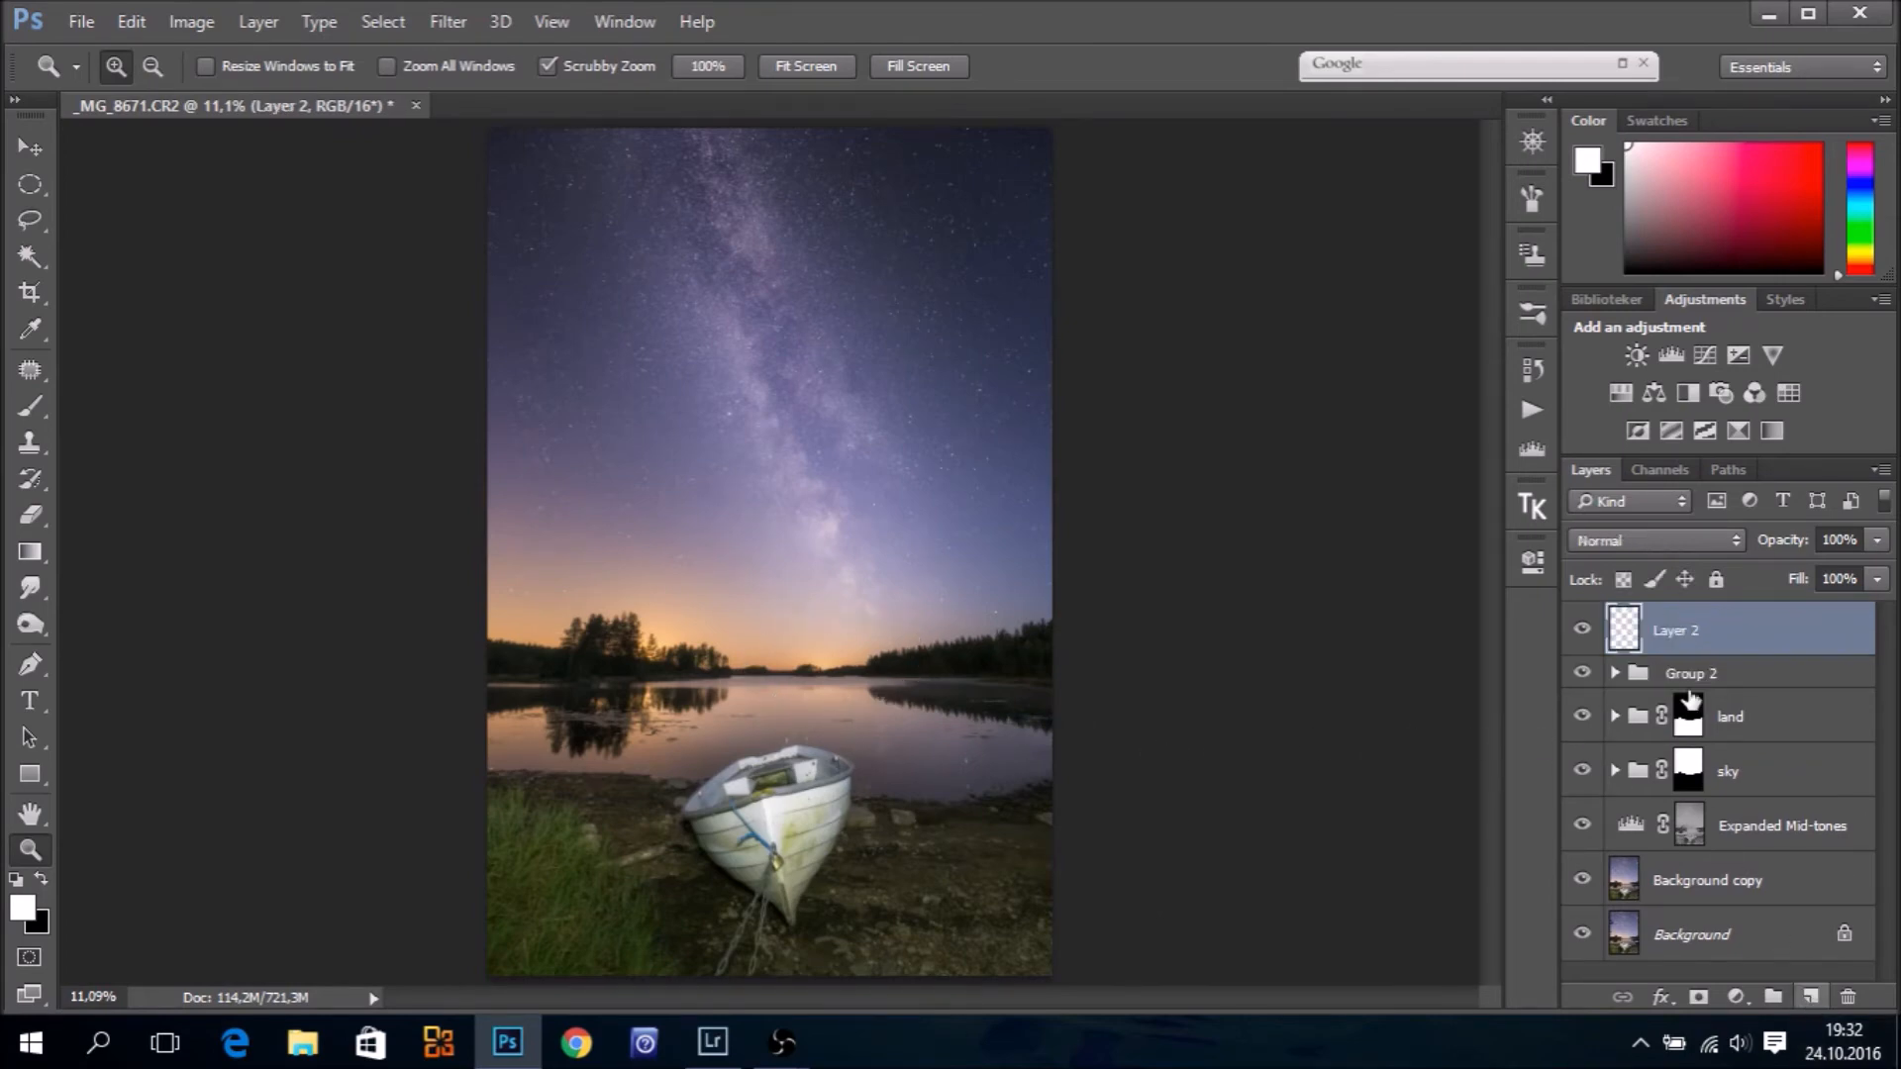
left_click(1688, 542)
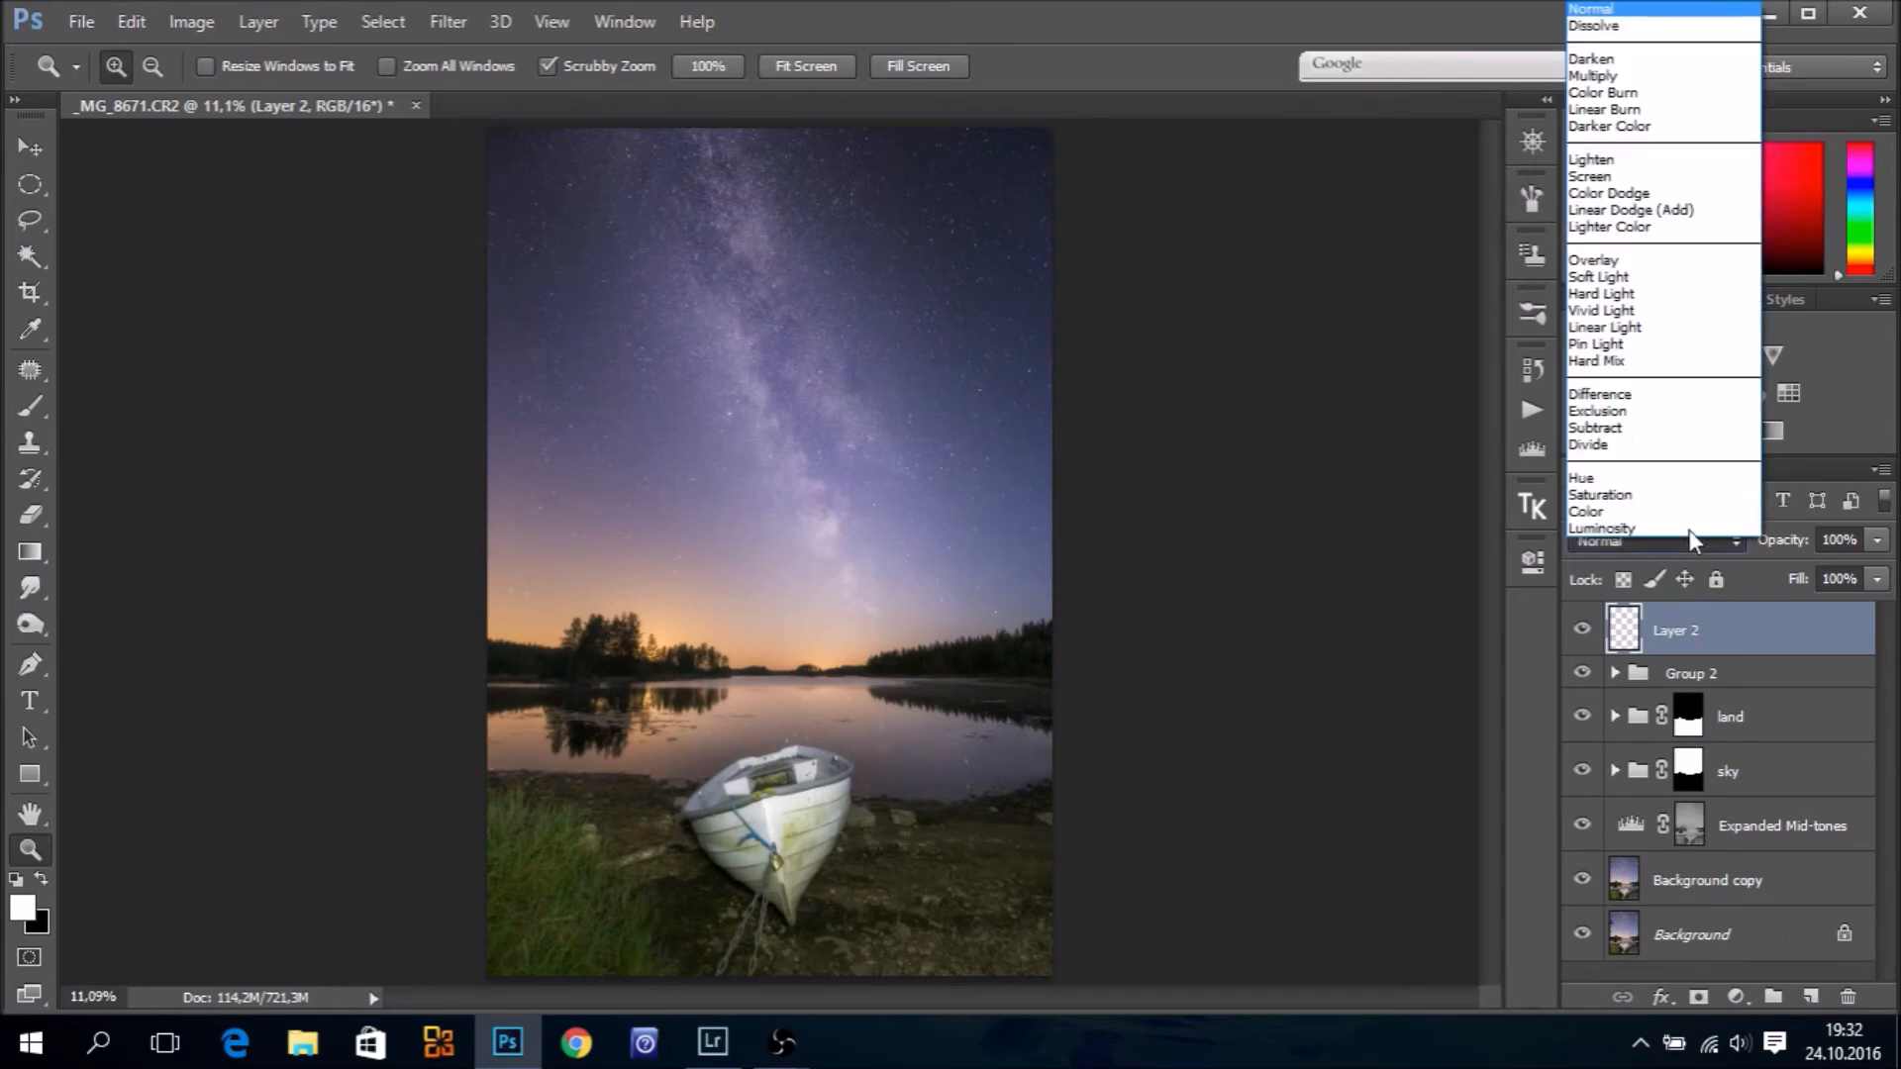
left_click(1620, 279)
left_click(31, 408)
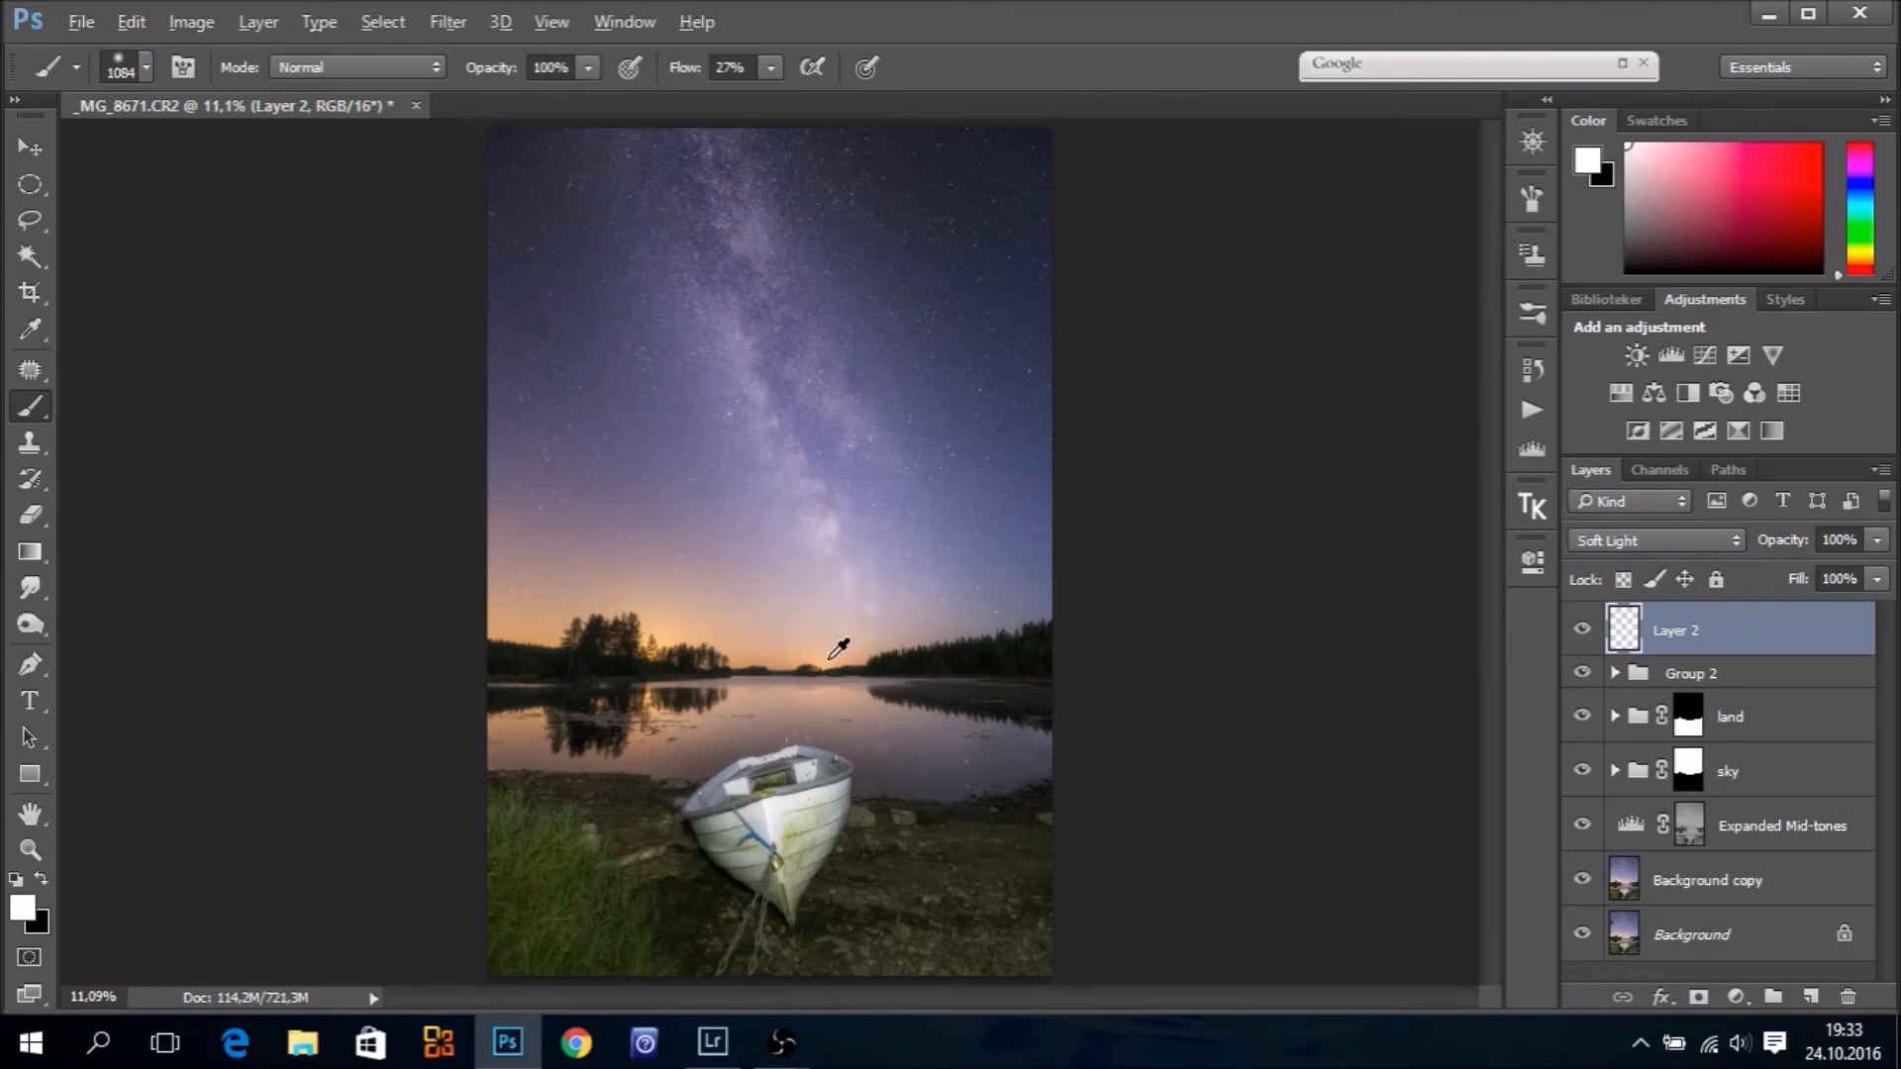
Sample the warm glow at the horizon as the foreground color and brighten it to #fdde97
left_click(840, 646, "alt")
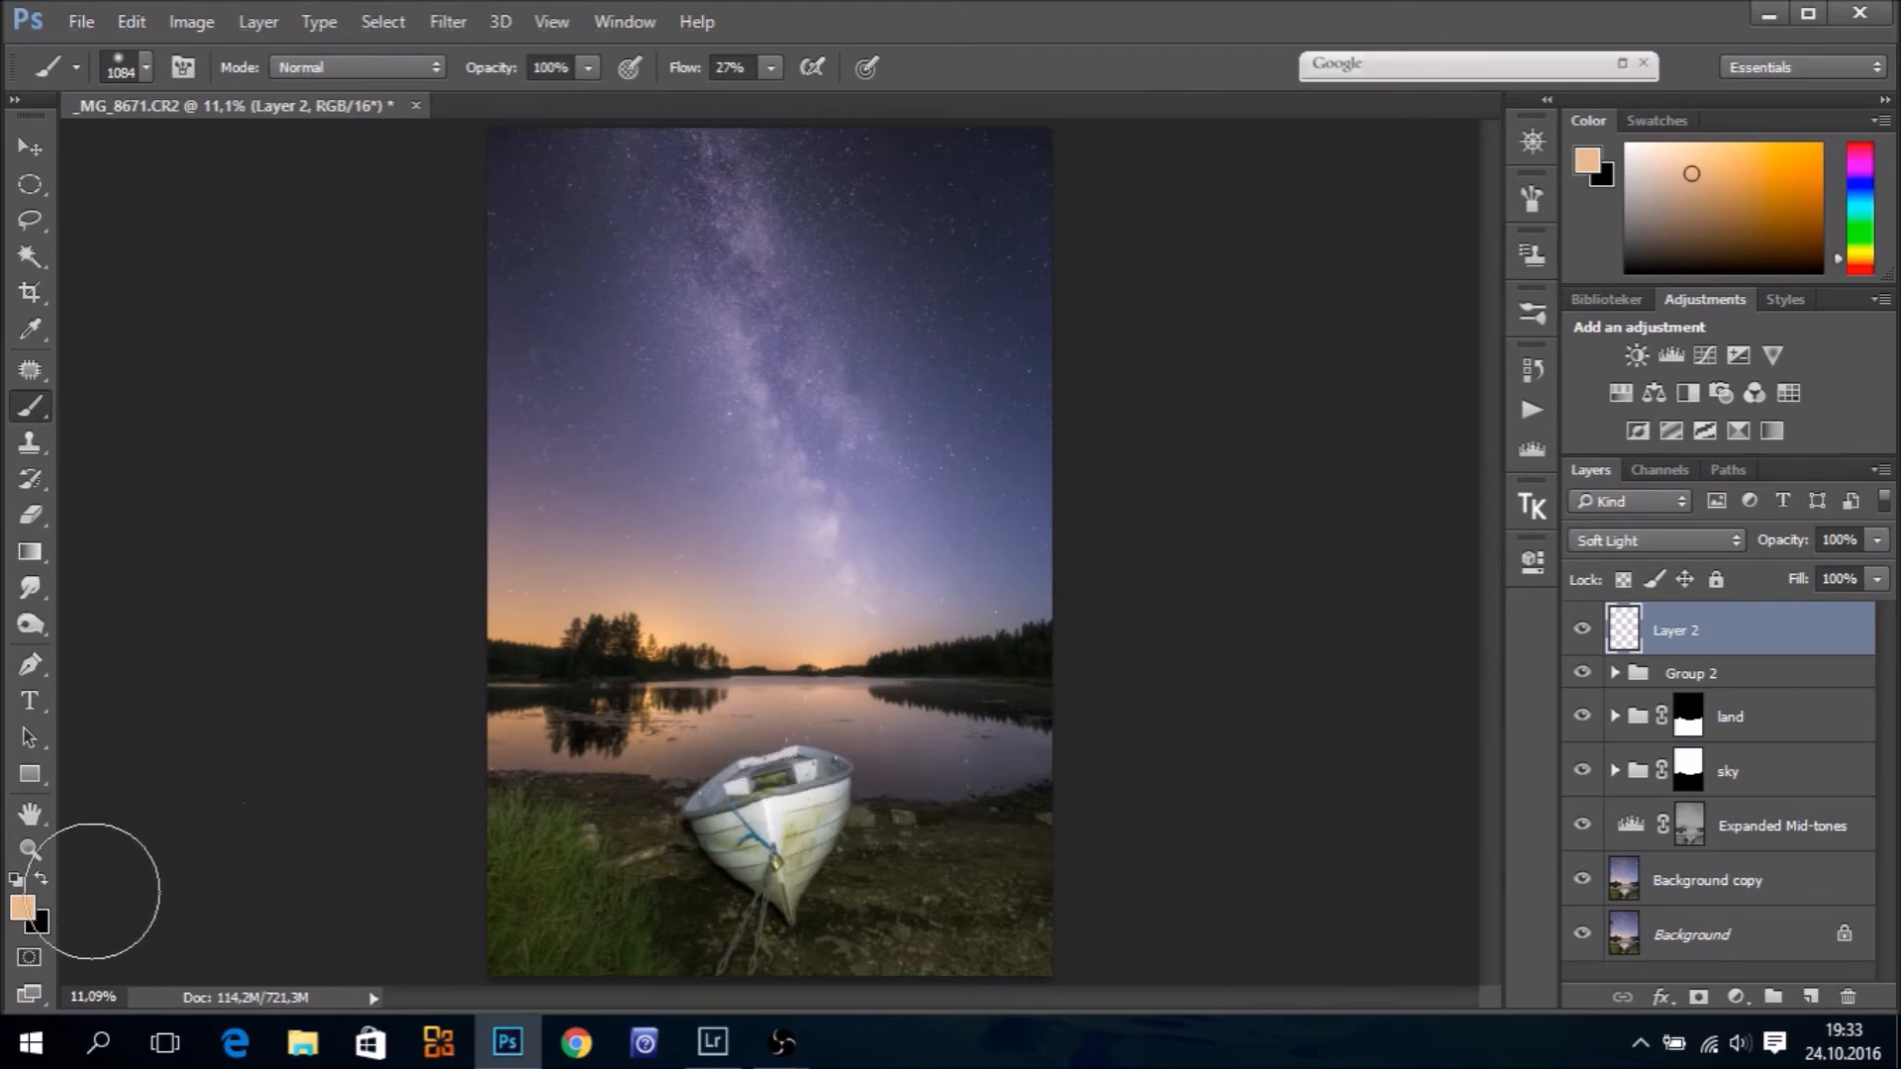
left_click(21, 911)
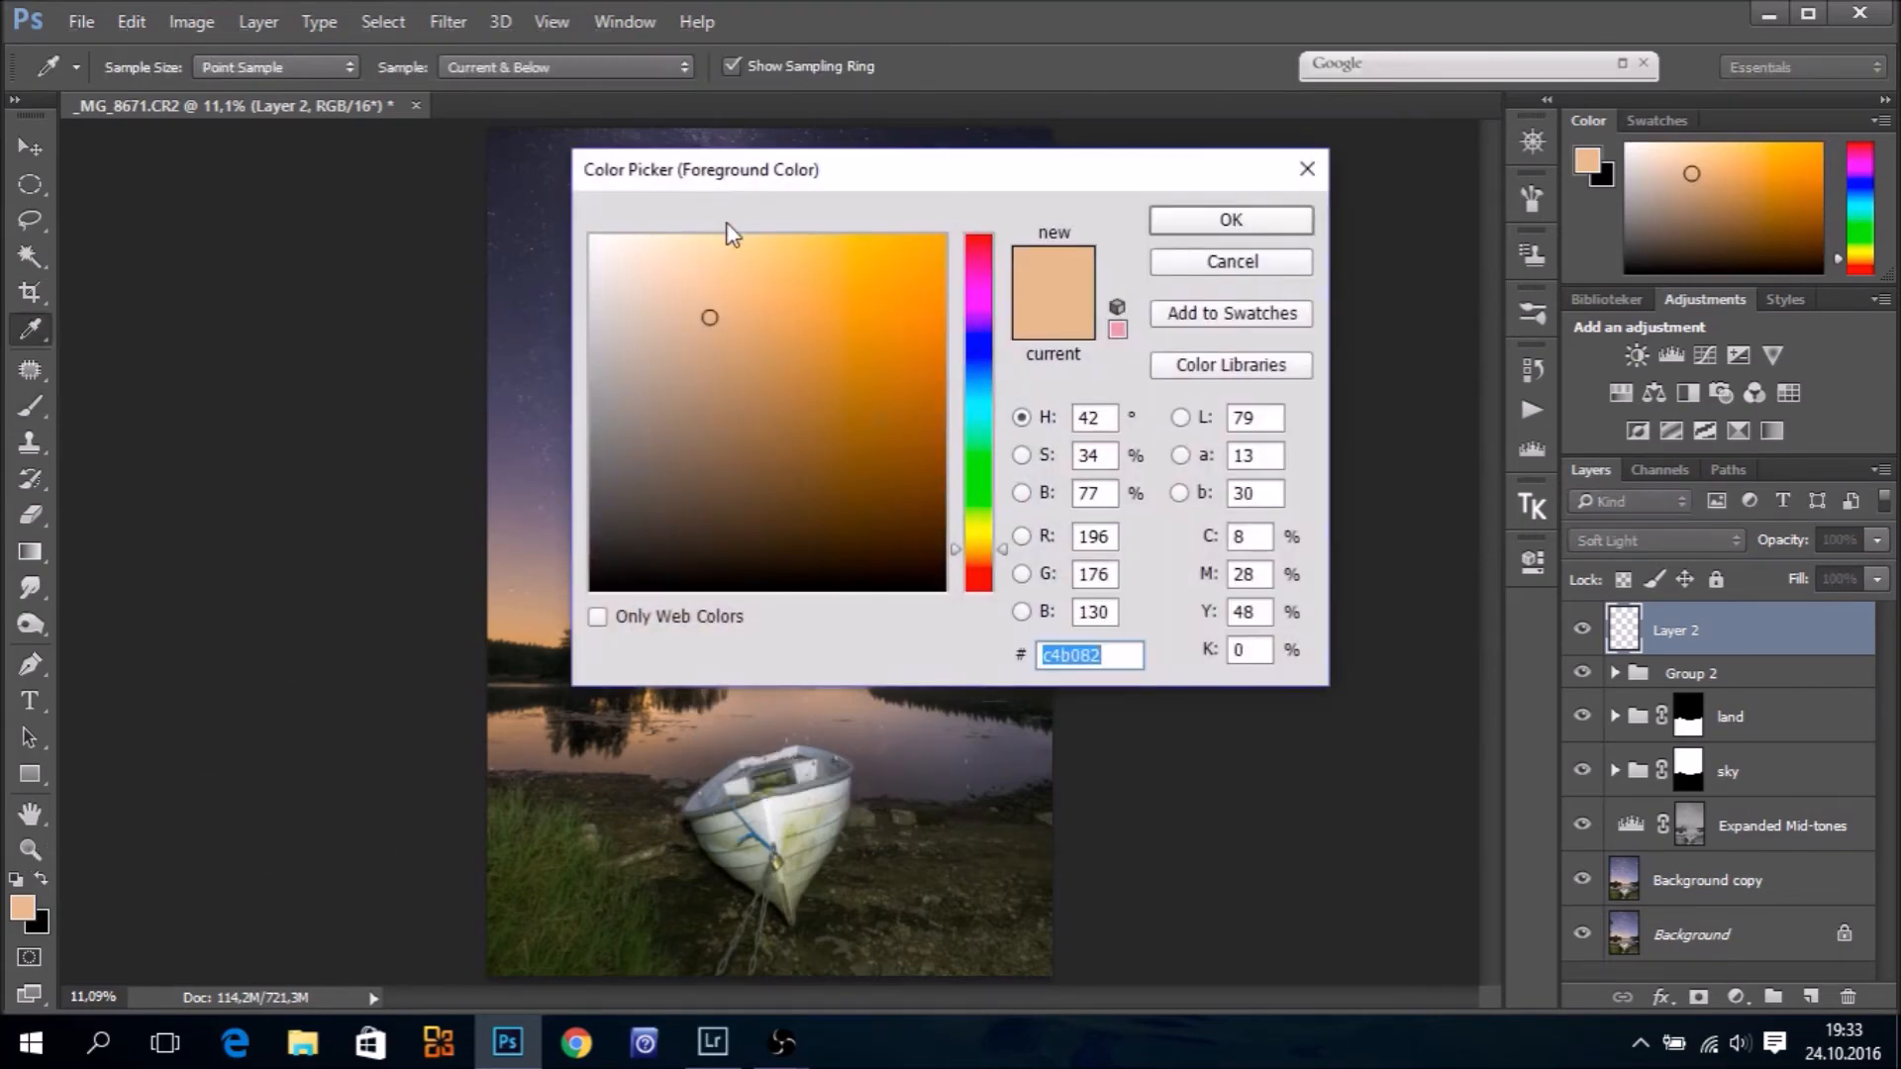
left_click(733, 237)
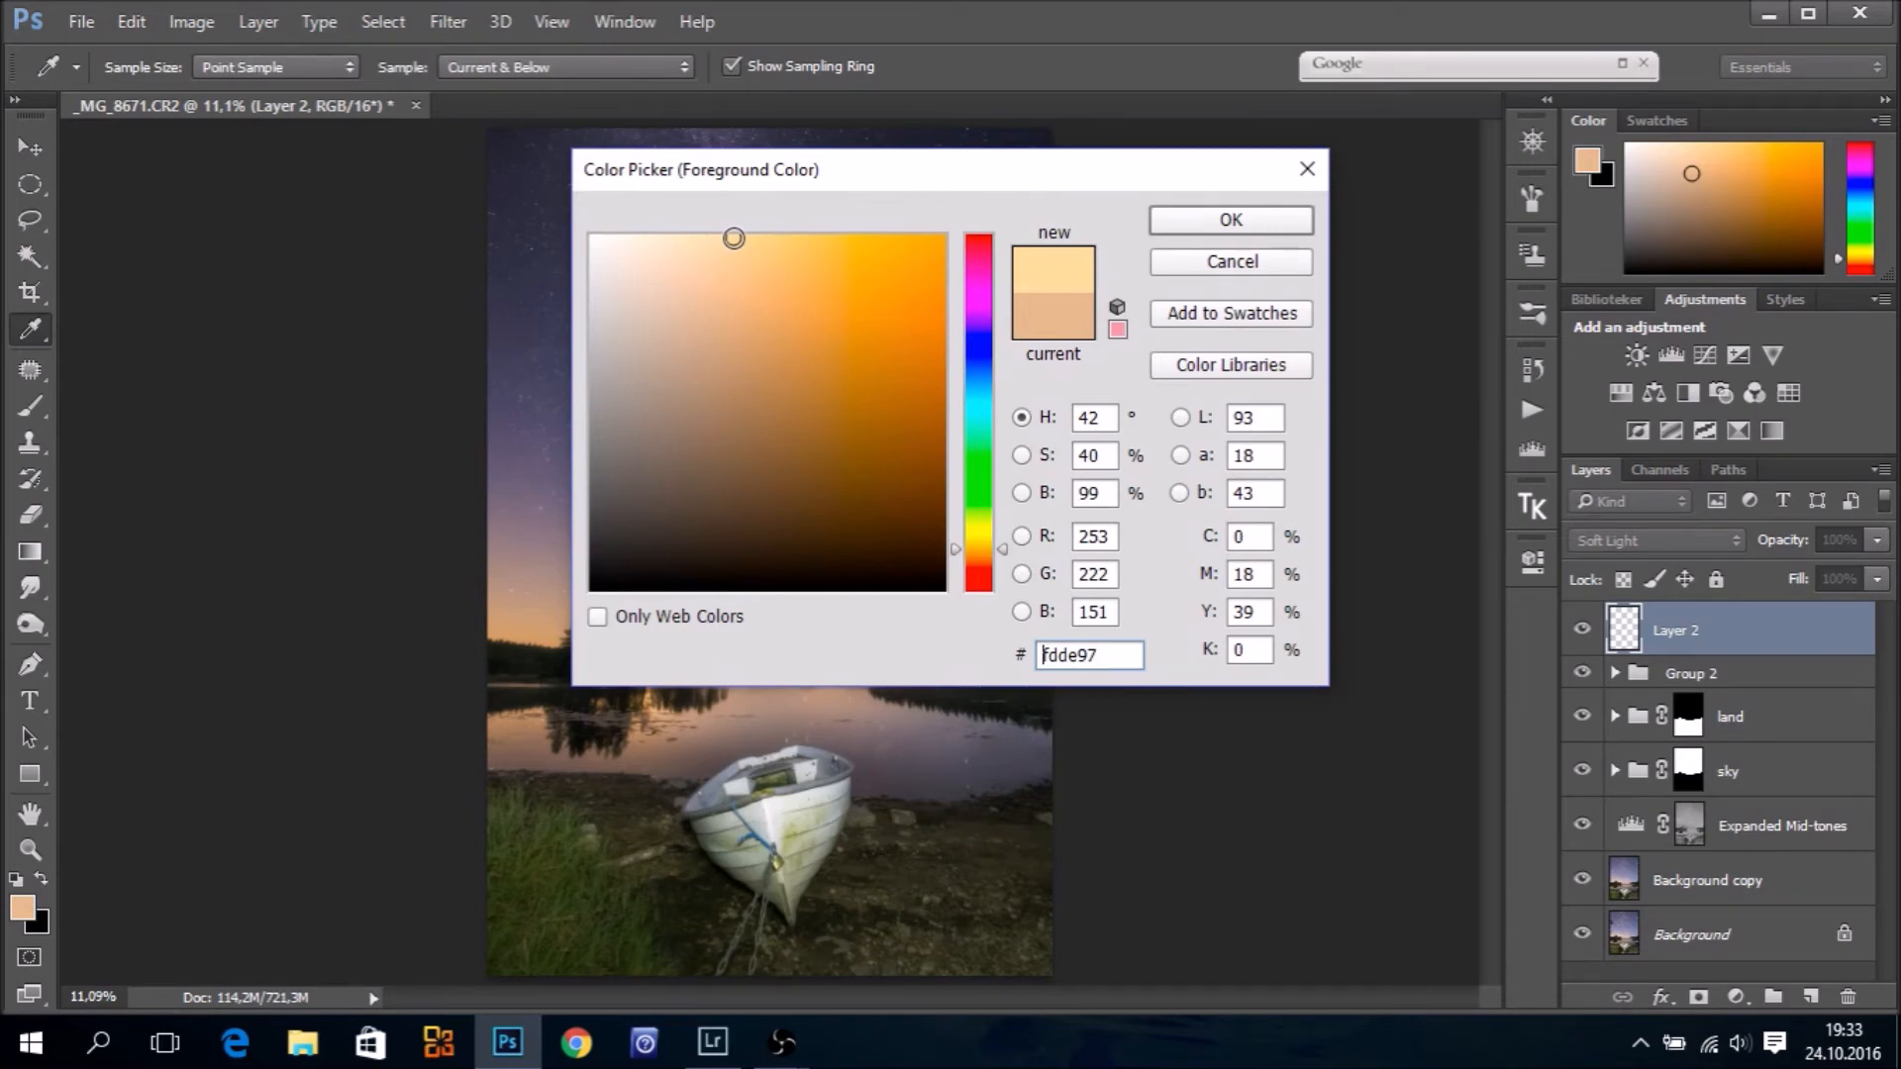
left_click(1246, 226)
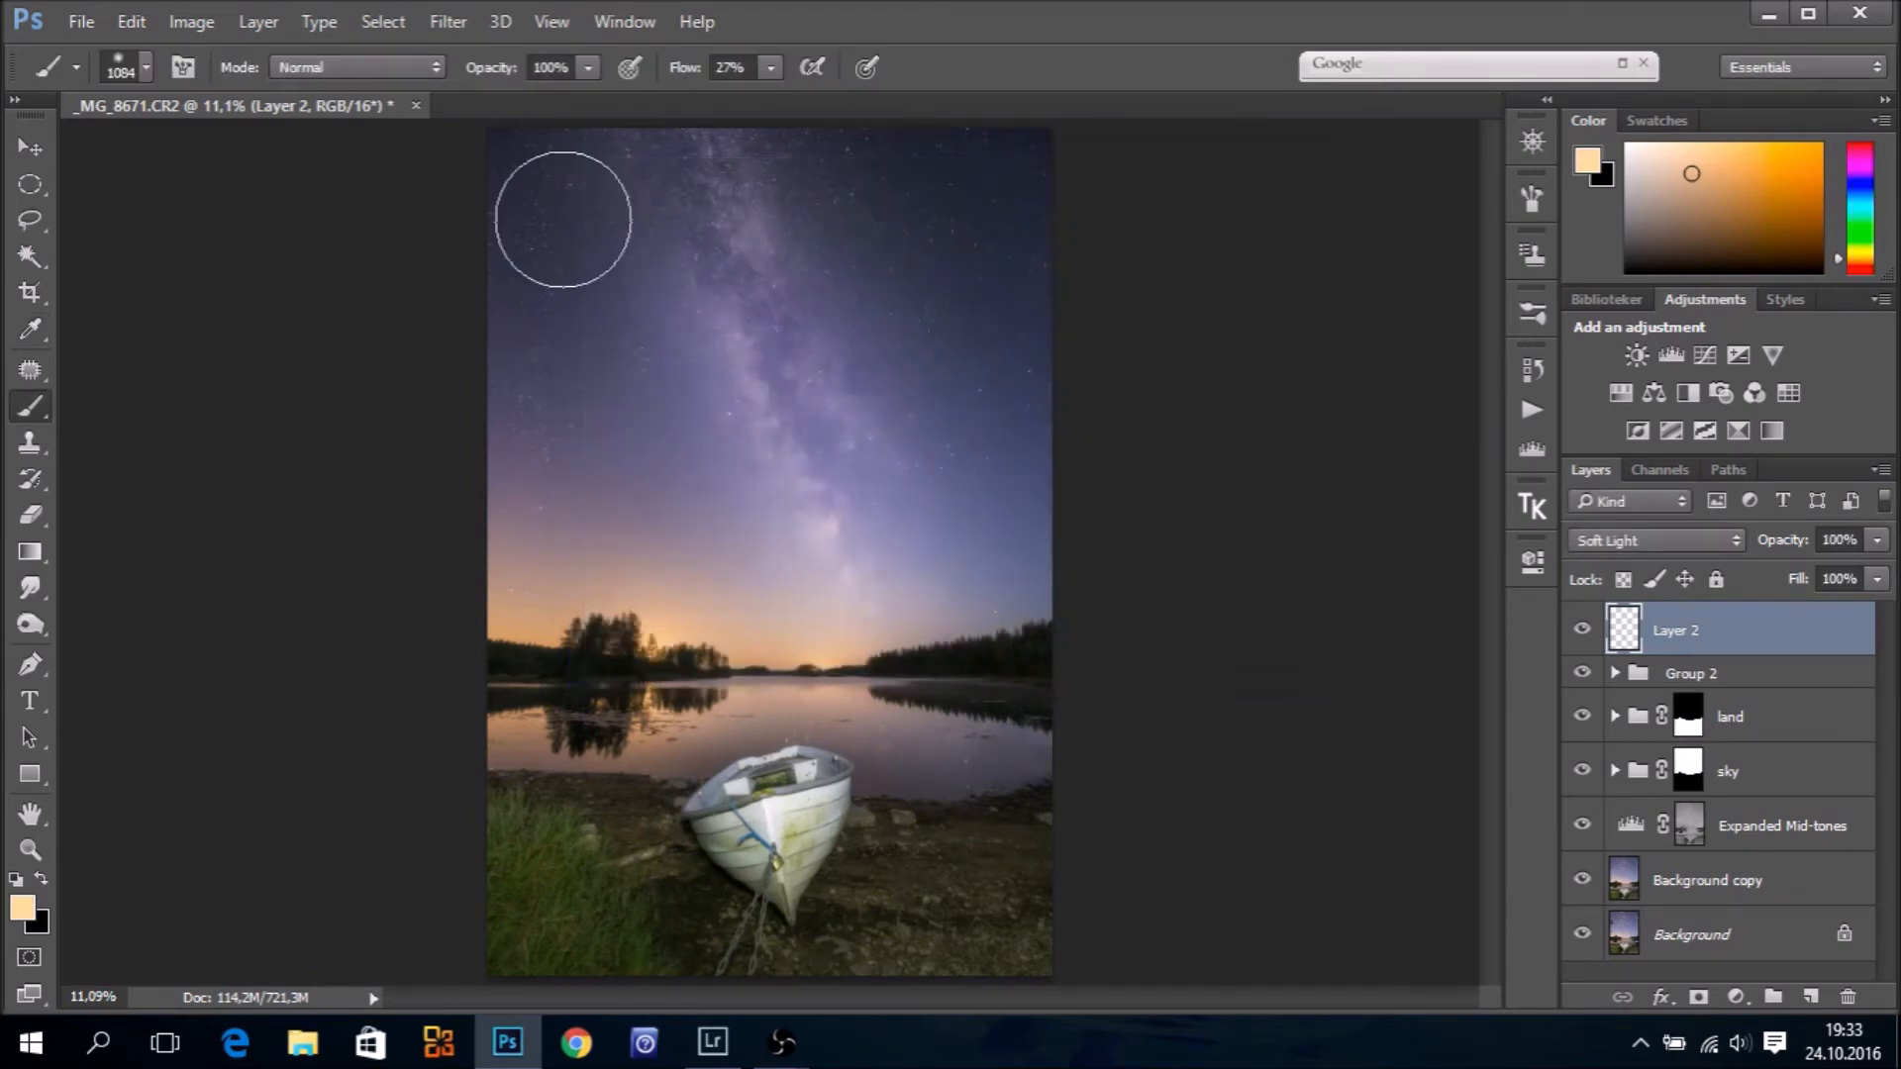
Paint a warm glow over the middle of the horizon with a 1679 px brush, toggling Layer 2's visibility to compare
left_click_drag(685, 72, 830, 92)
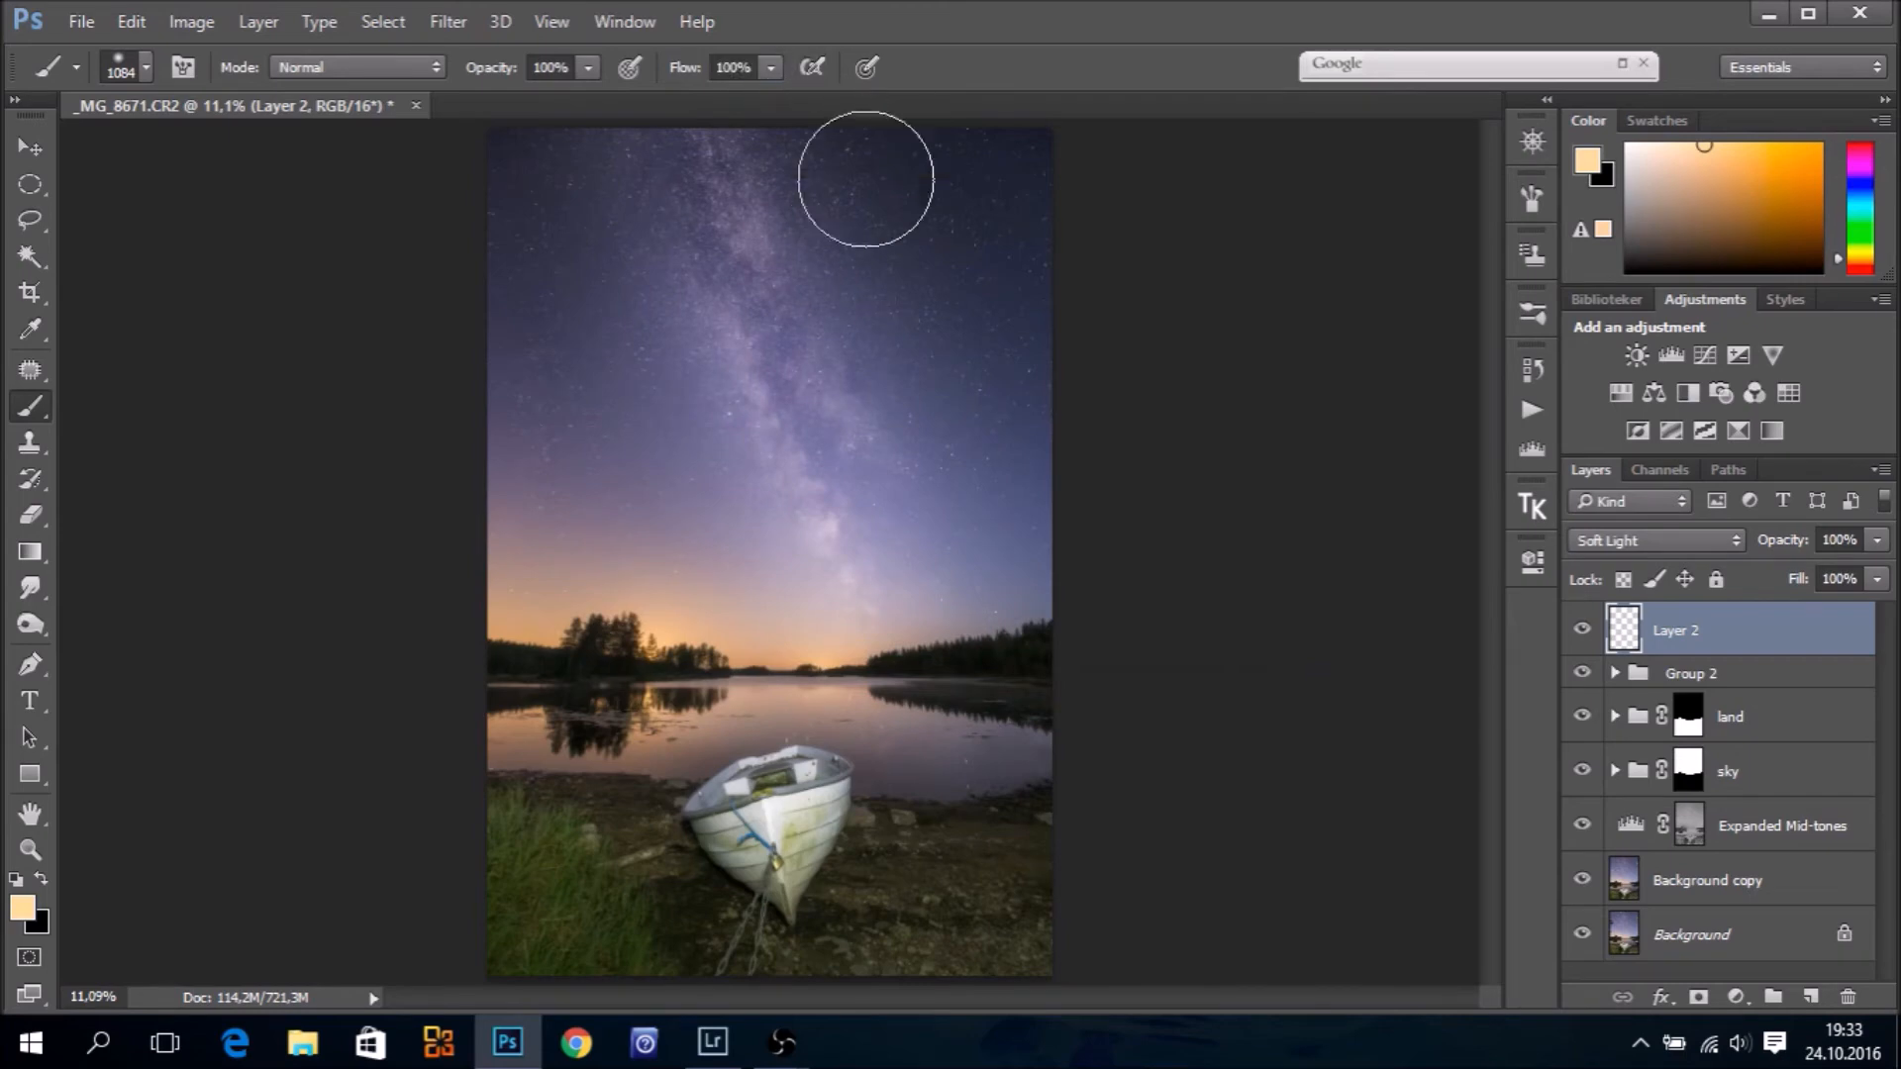
left_click_drag(766, 600, 833, 606)
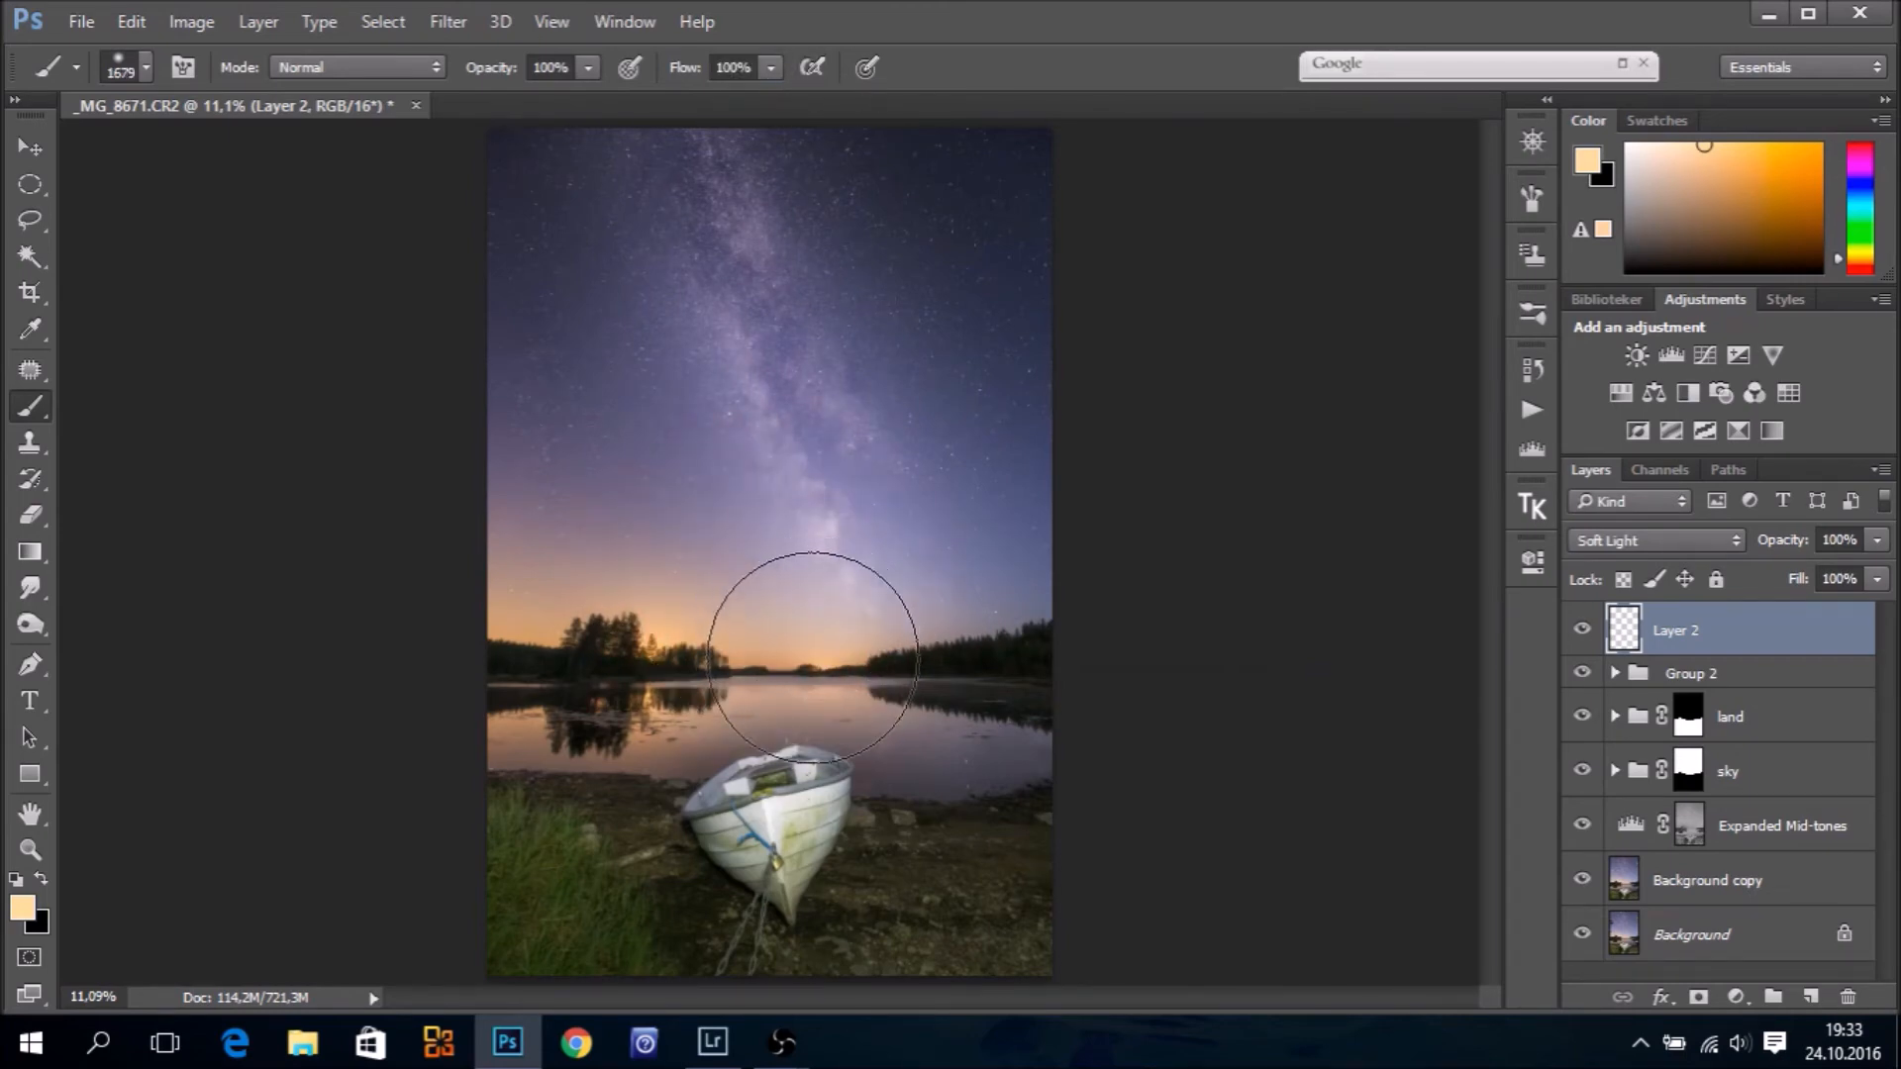
left_click(810, 657)
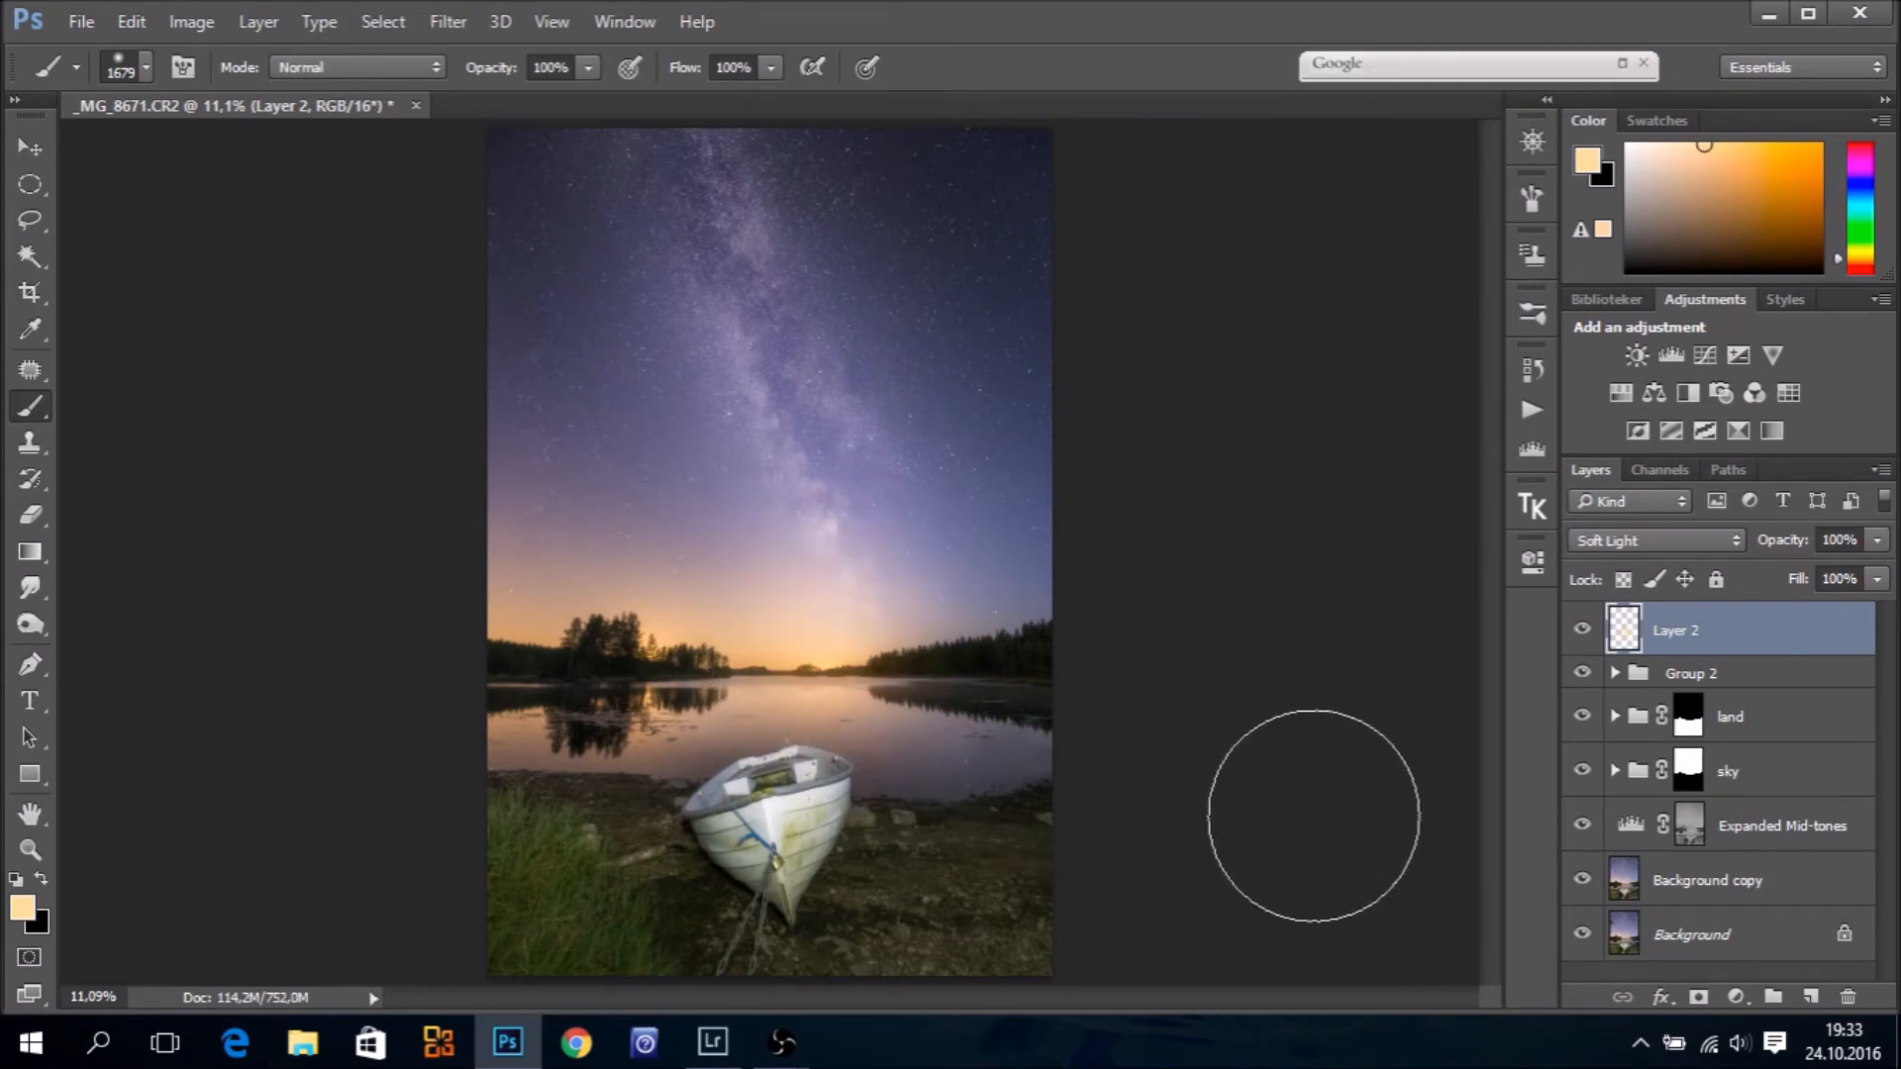
left_click(1580, 634)
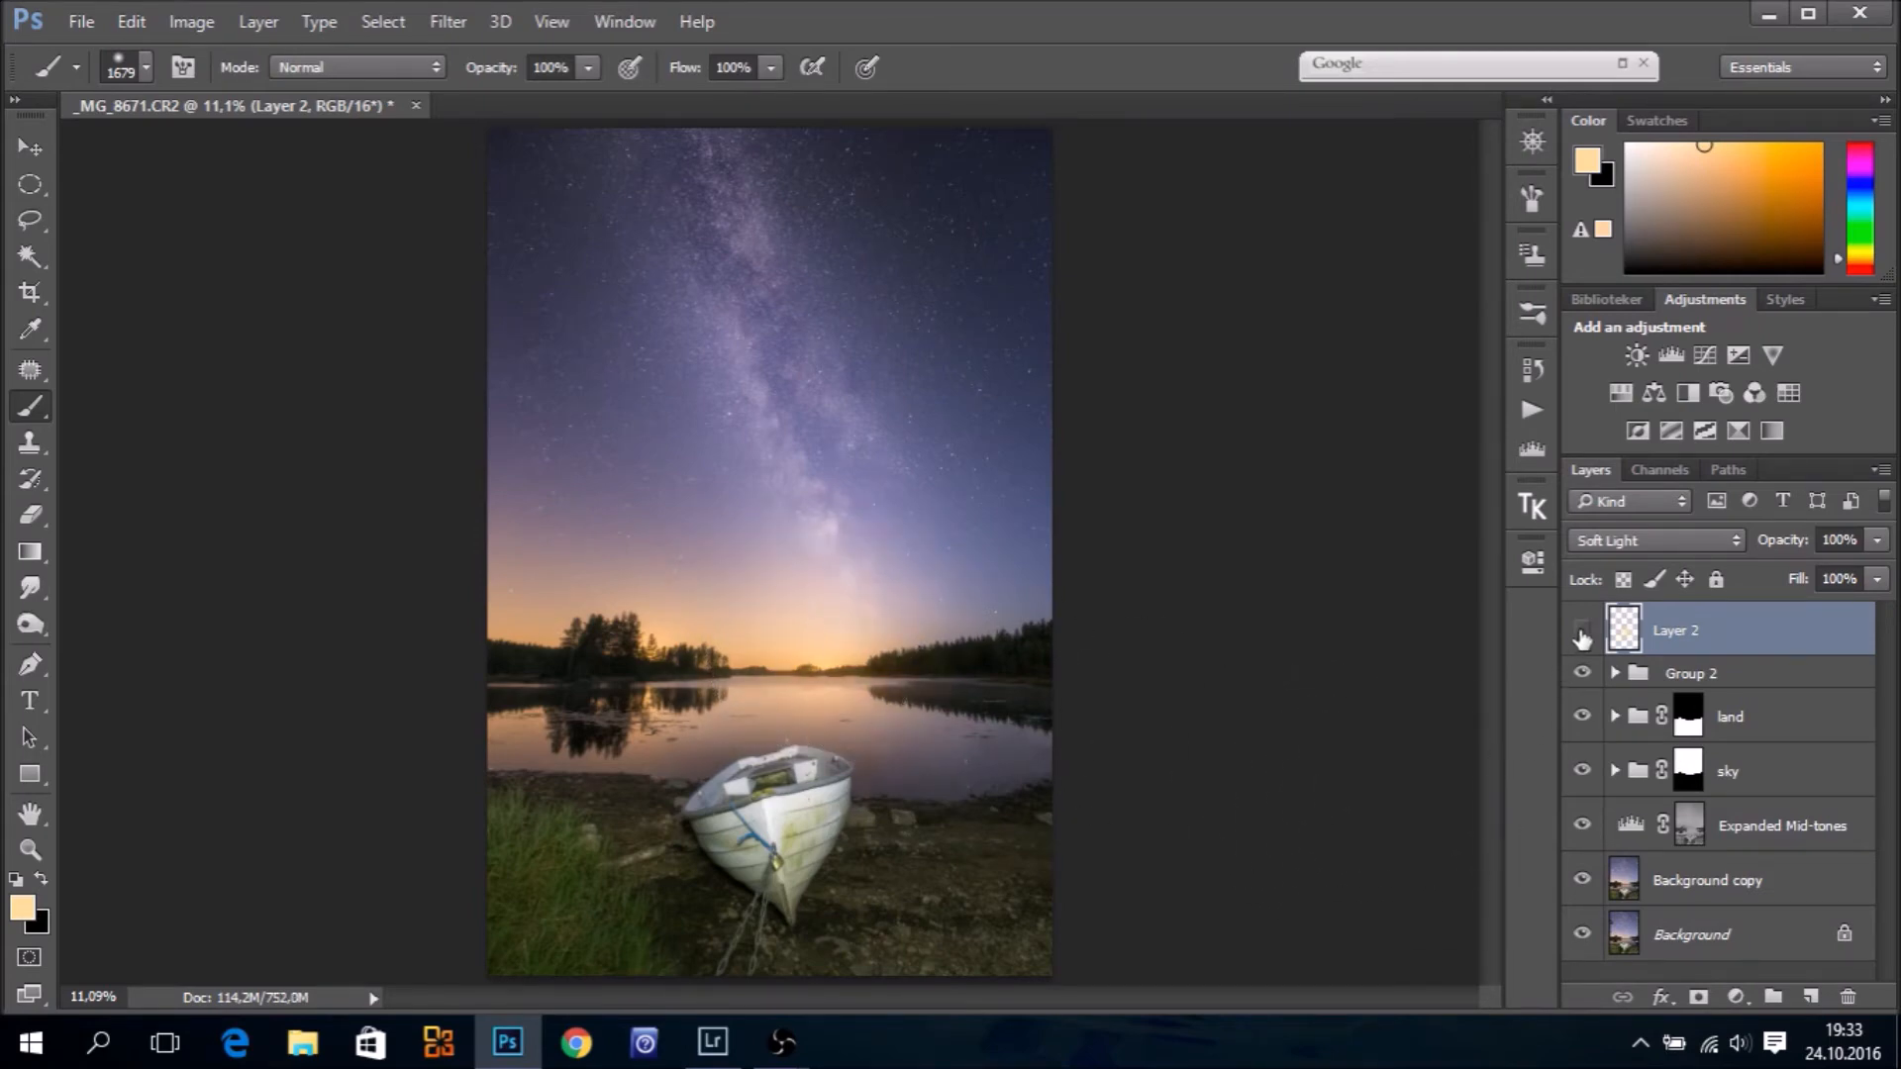
left_click(1581, 633)
Set Layer 2's Blend If for the underlying layer to a split shadow range of 0 / 85 so the dark areas are spared
double_click(1832, 638)
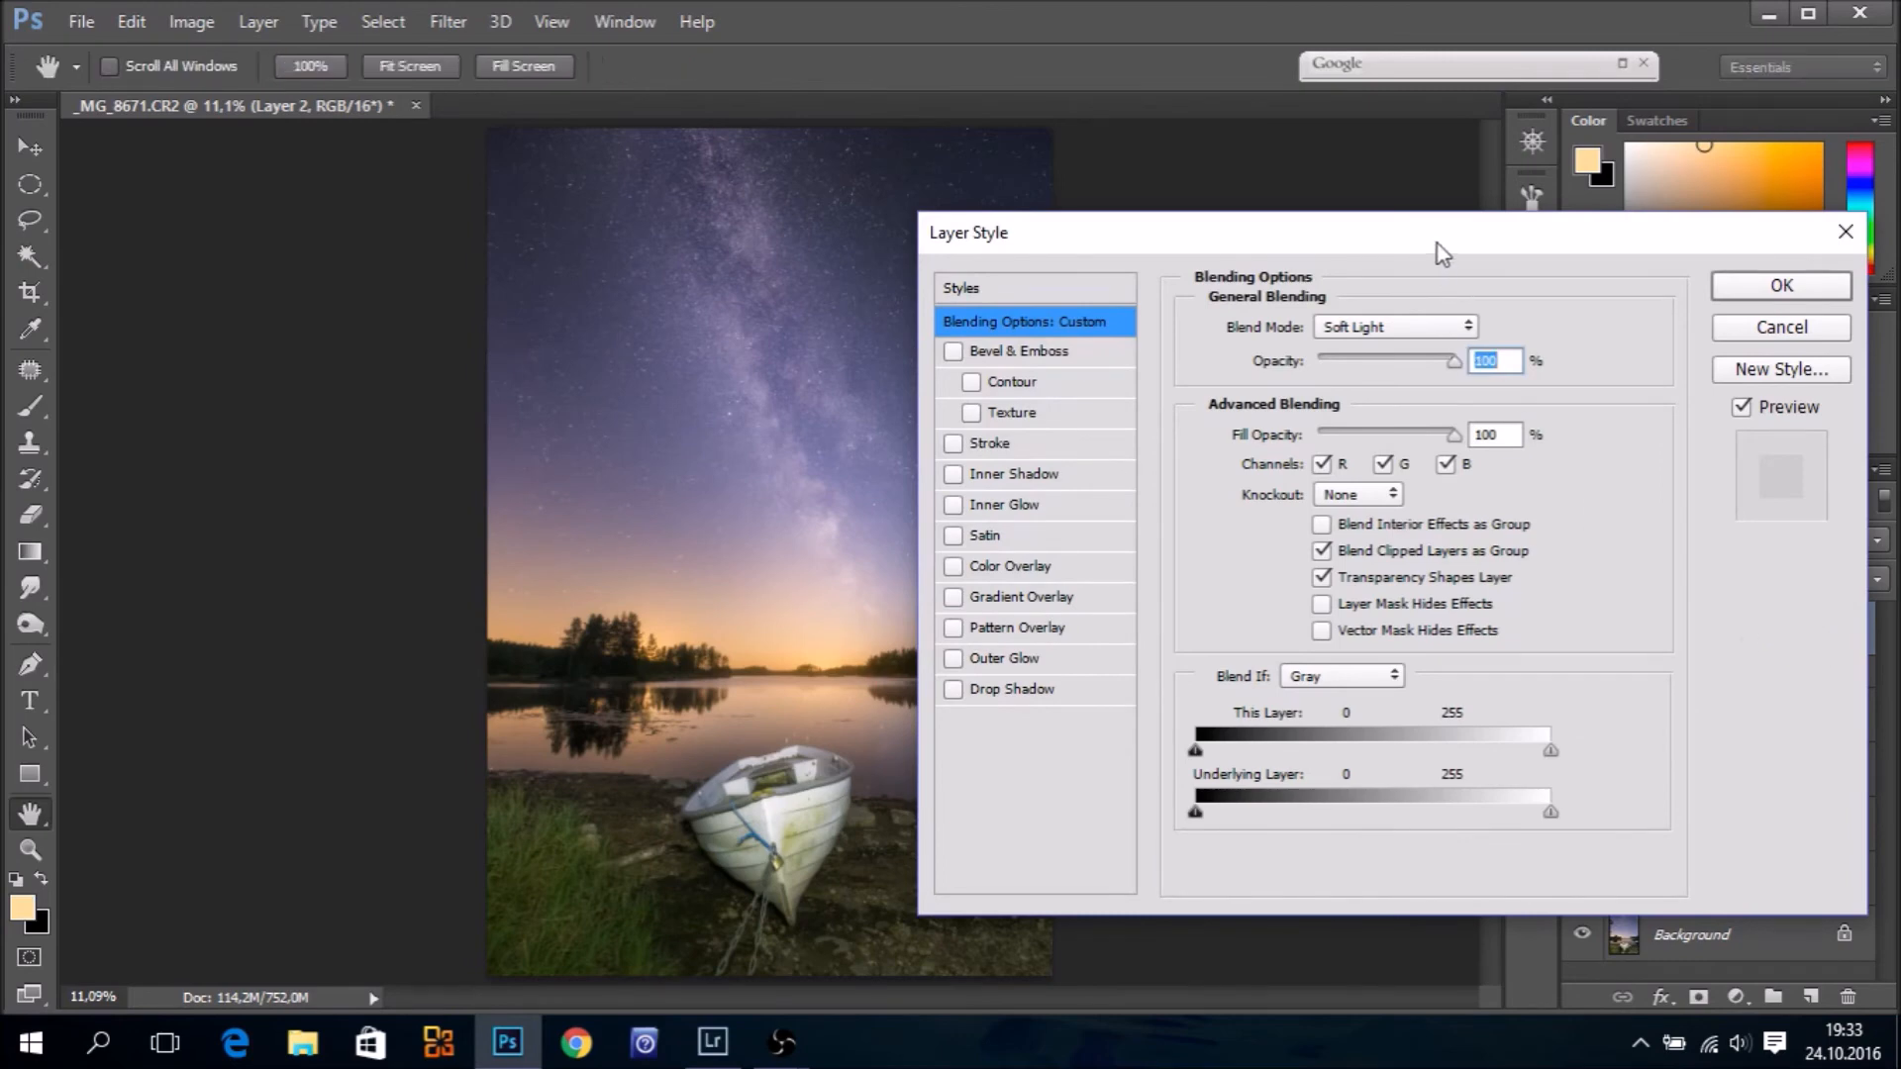
left_click_drag(1441, 253, 1526, 245)
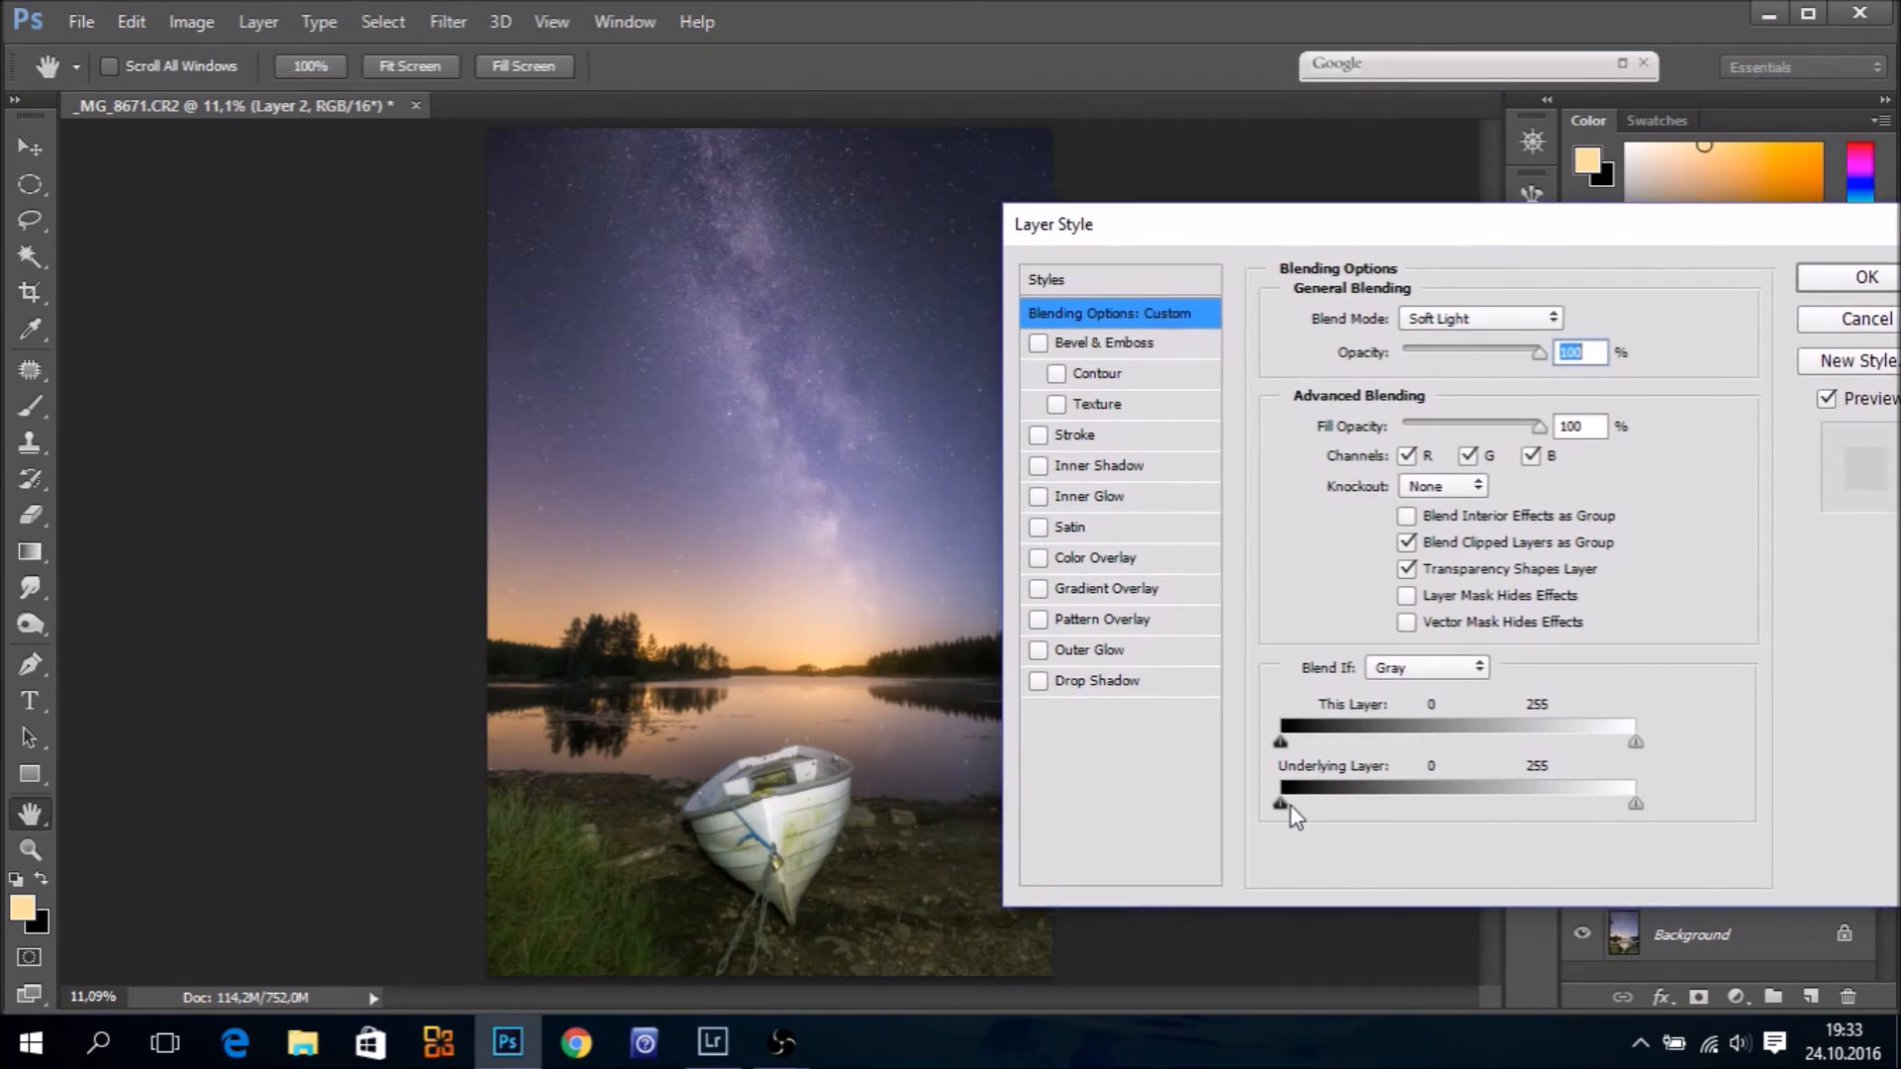
key("alt")
left_click_drag(1282, 804, 1383, 810)
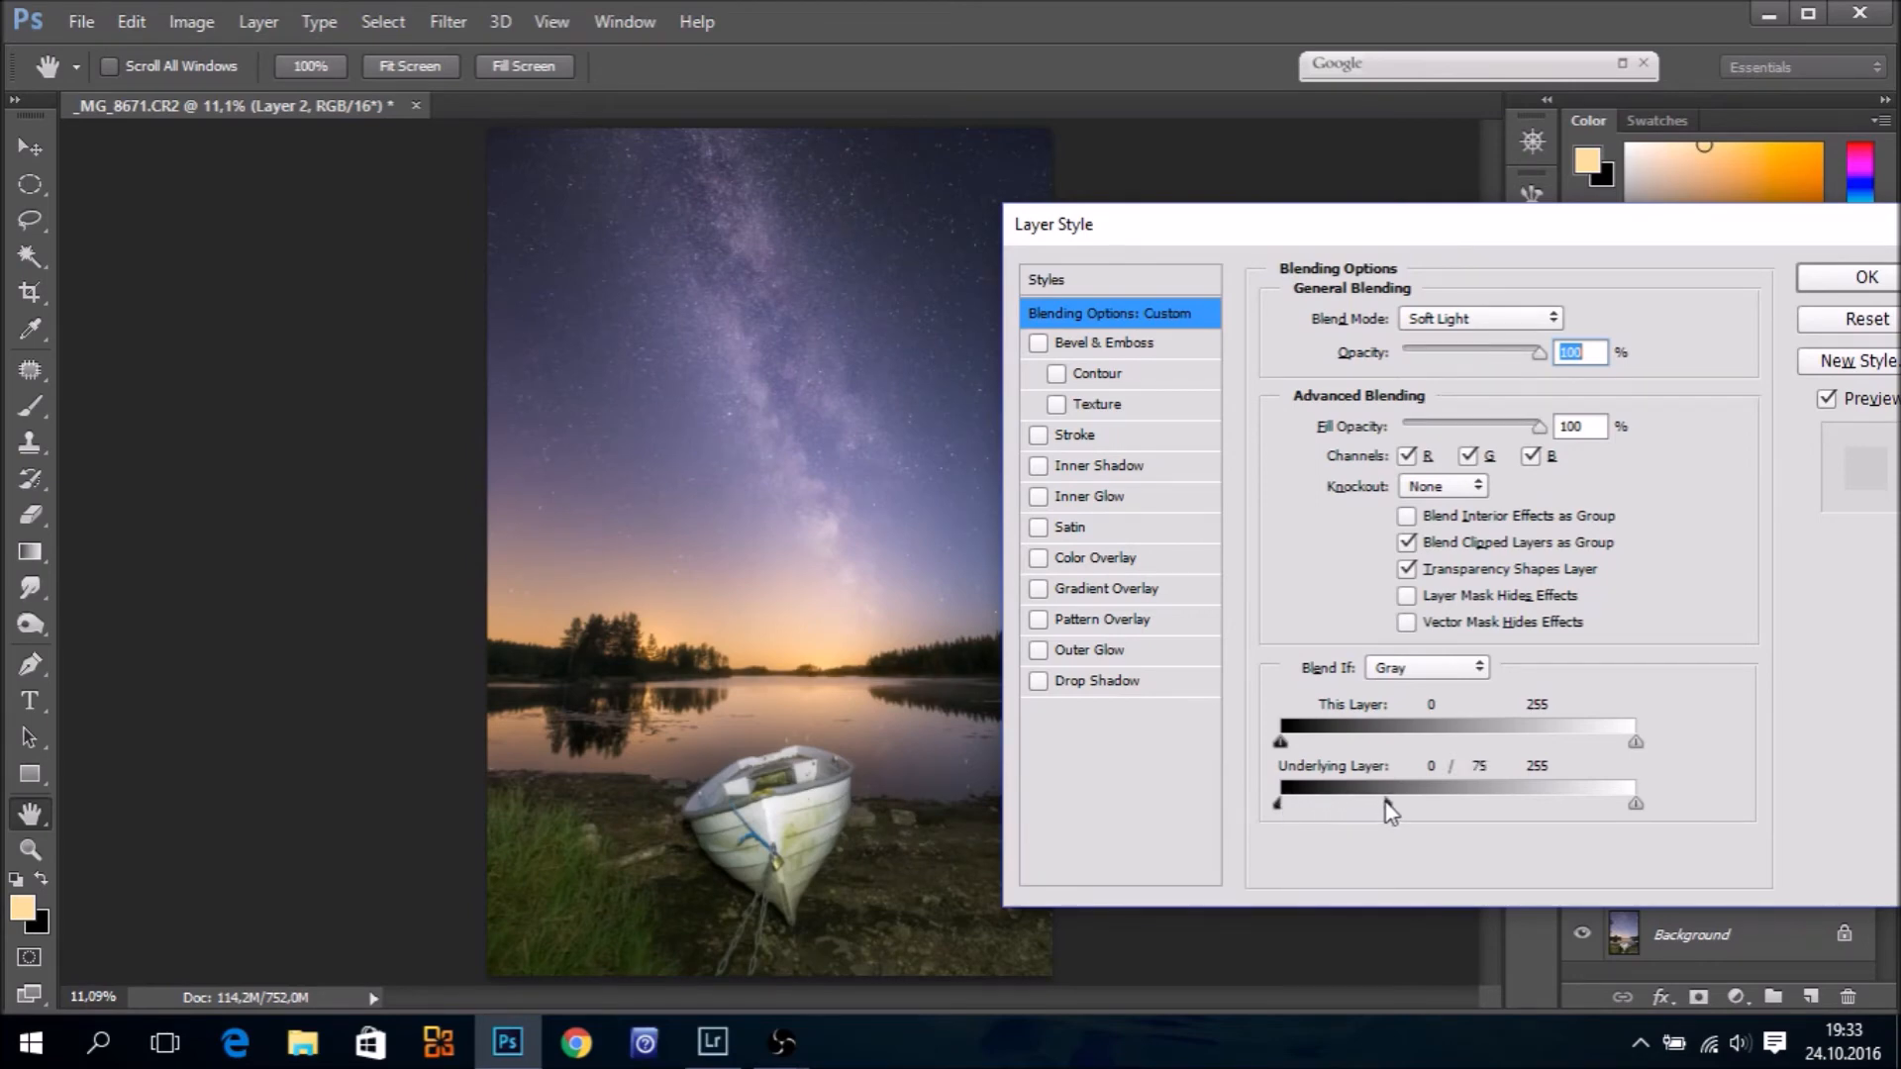
left_click_drag(1391, 800, 1410, 808)
left_click_drag(1410, 800, 1276, 802)
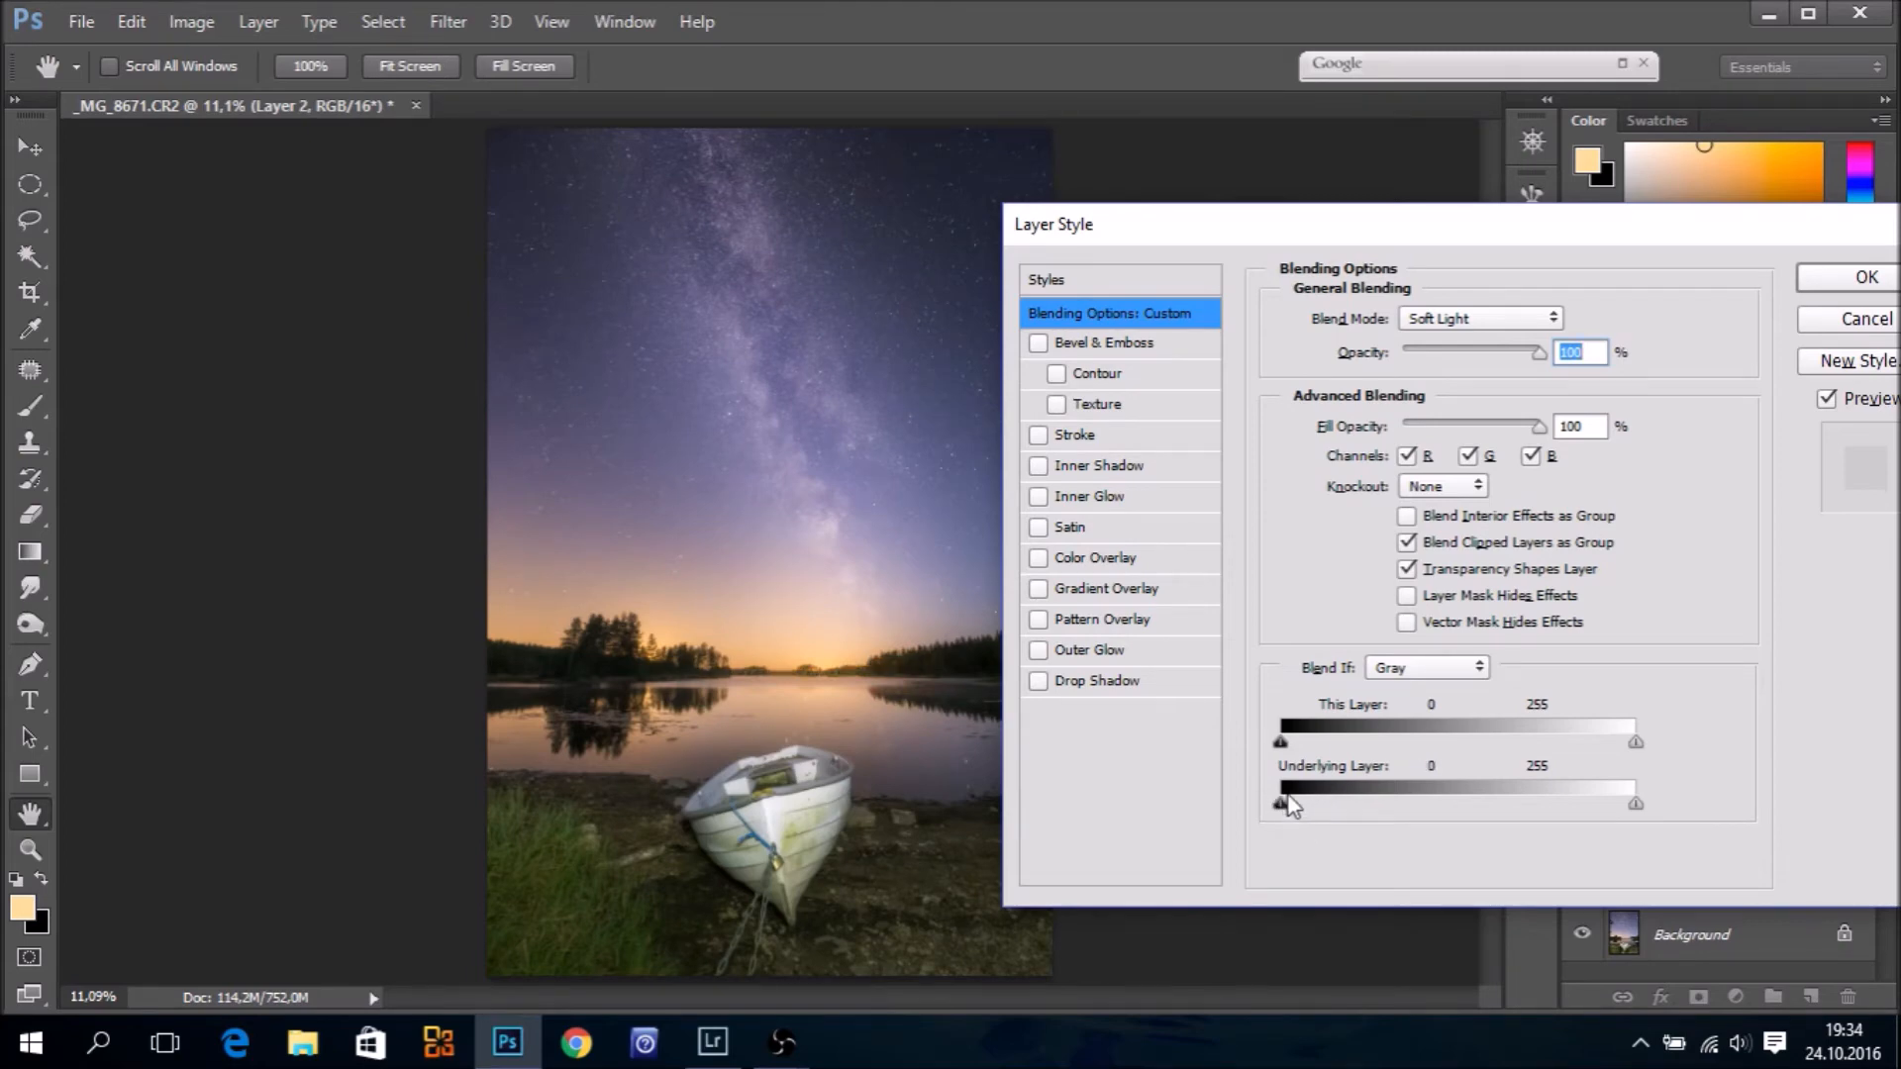
left_click_drag(1286, 806, 1401, 819)
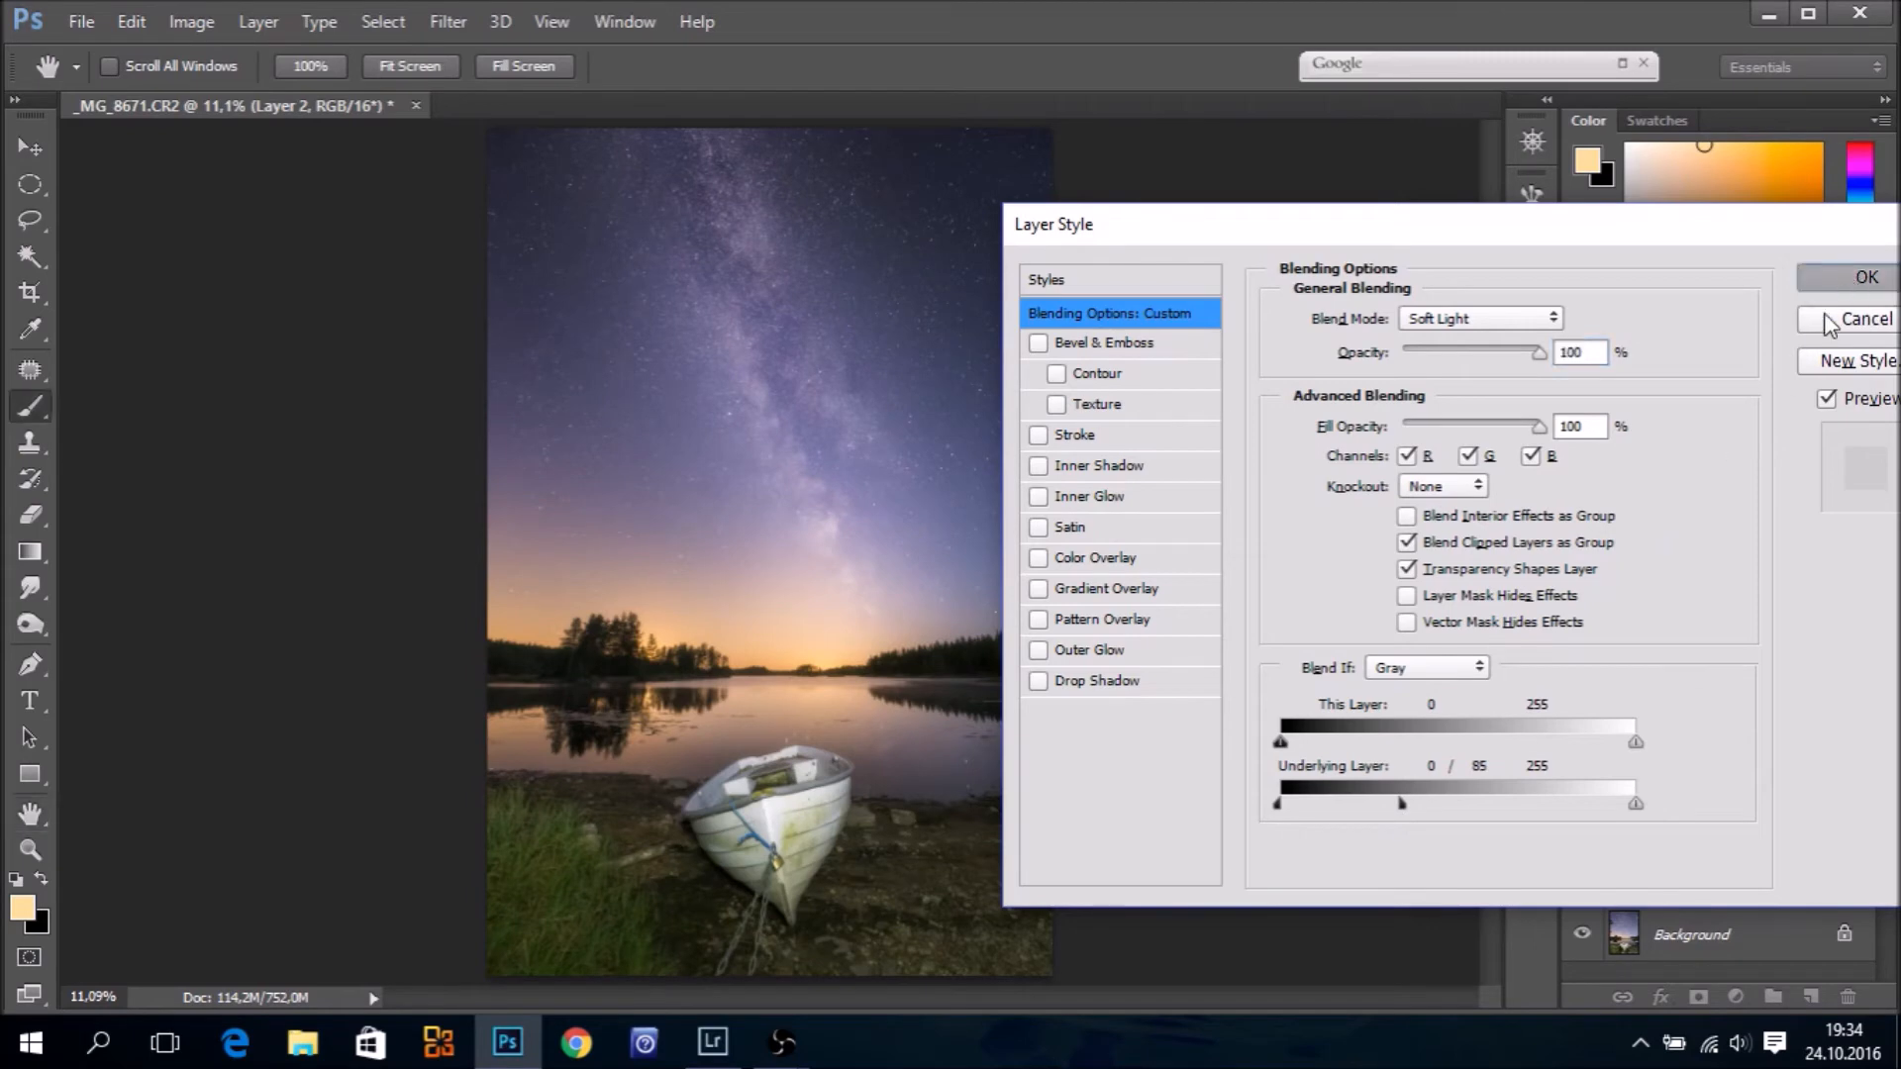
key("Return")
Toggle Layer 2 off and on to compare the photo with and without the painted glow
left_click(1581, 631)
left_click(1581, 630)
left_click(1580, 631)
left_click(1580, 630)
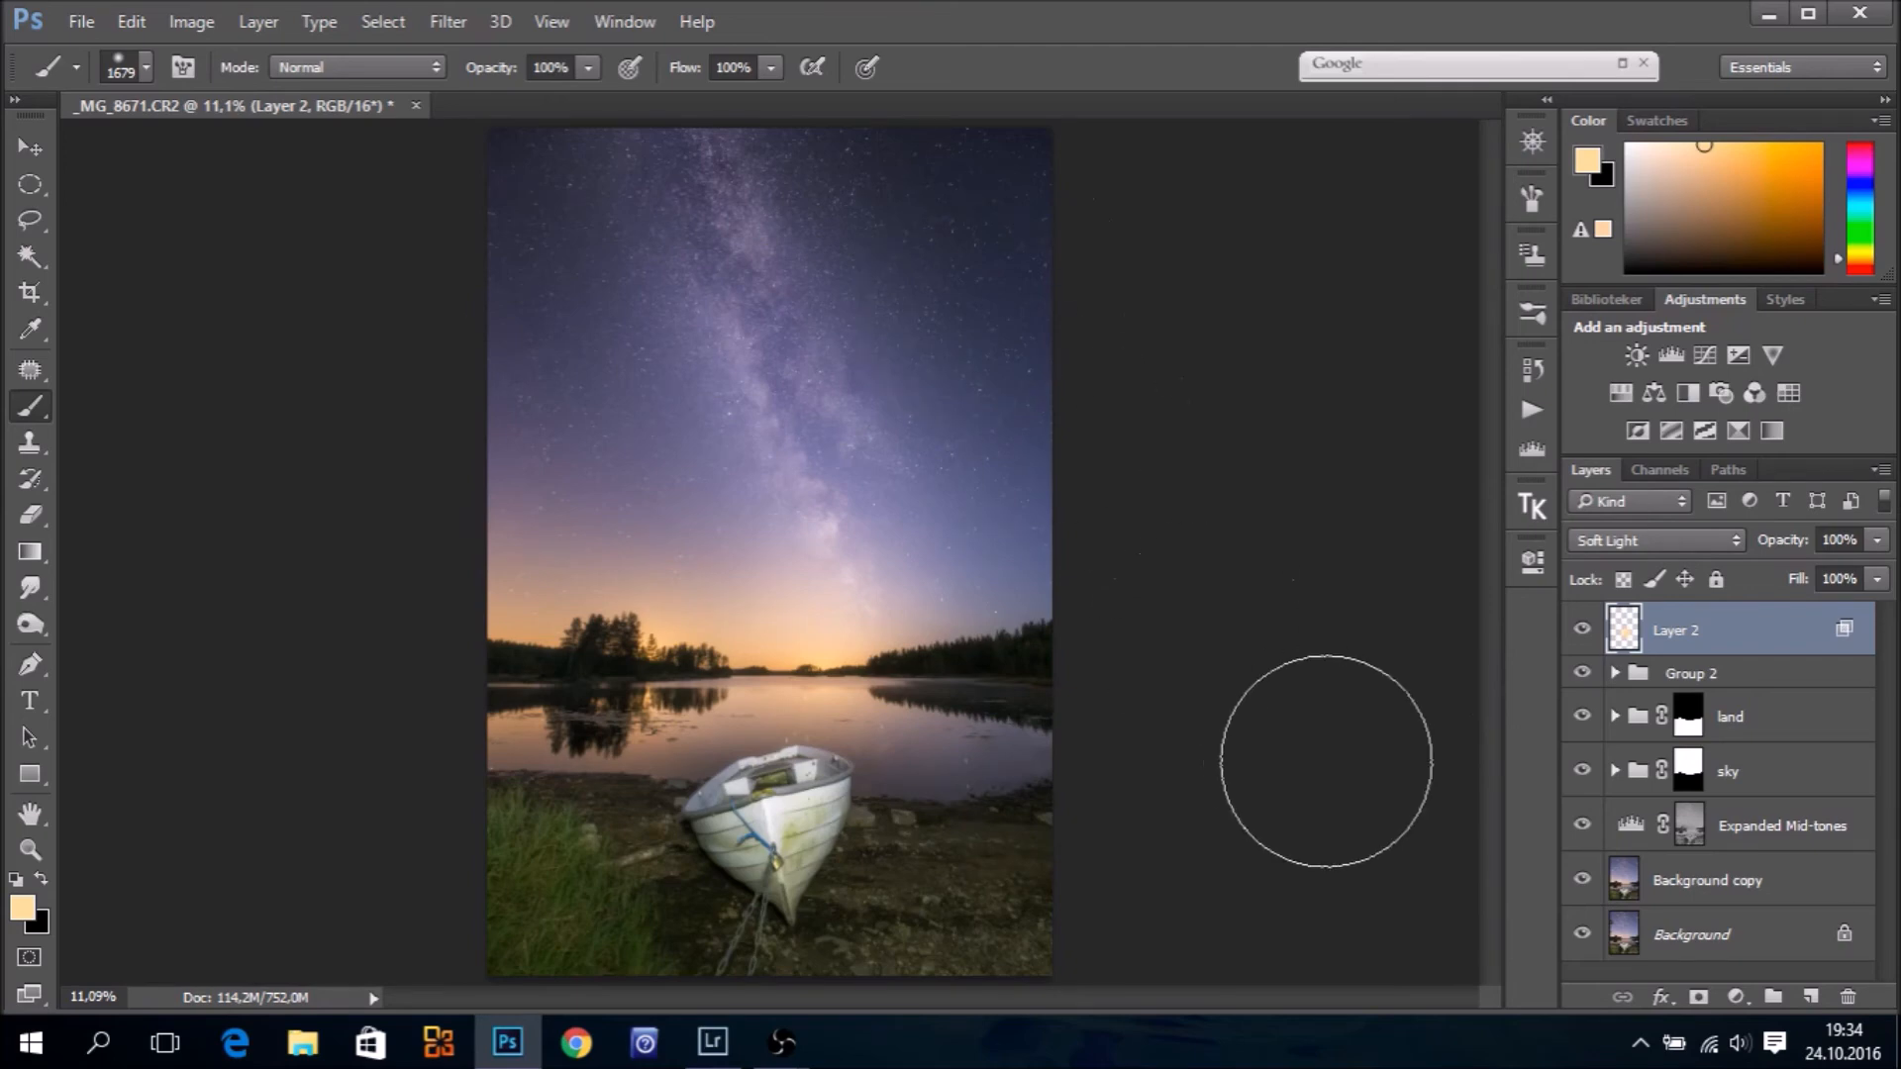
Add a Curves adjustment above Layer 2 with the midpoint of the Green channel raised, and collapse its settings
left_click(1738, 999)
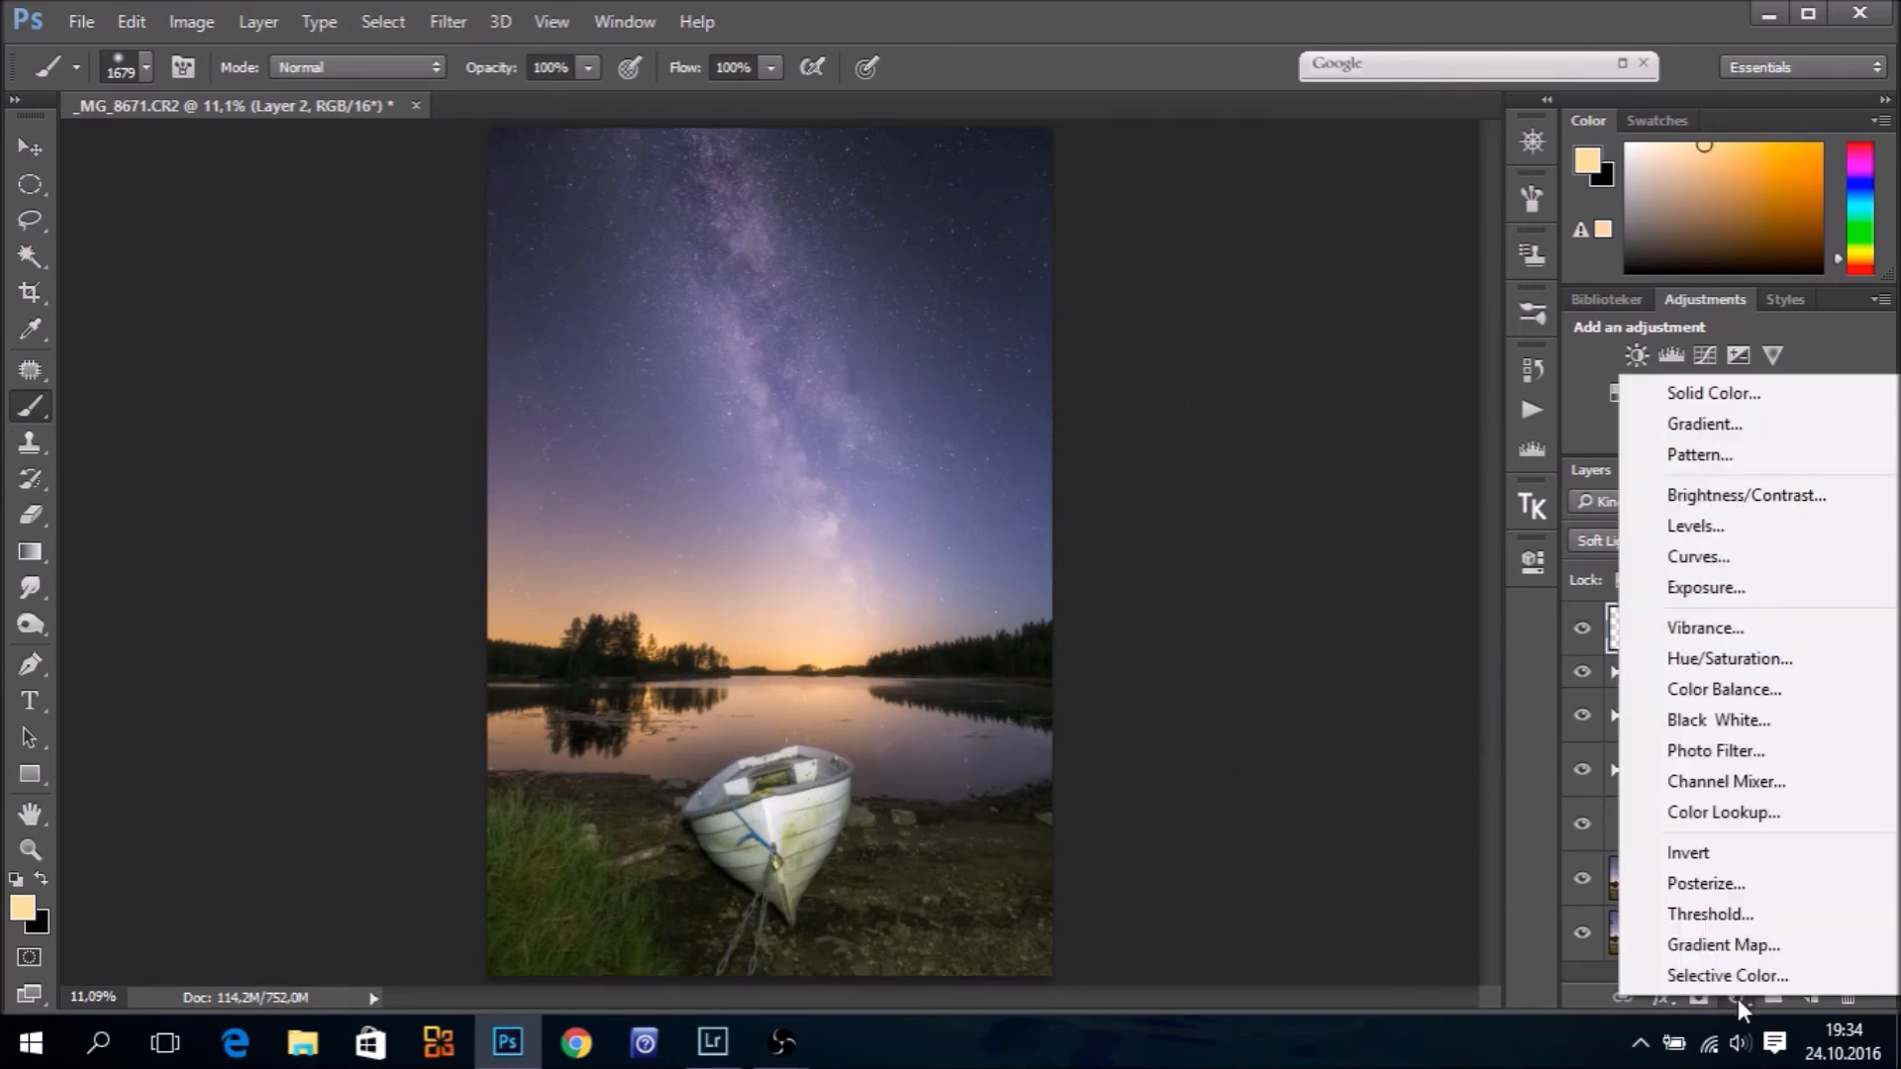
left_click(1729, 561)
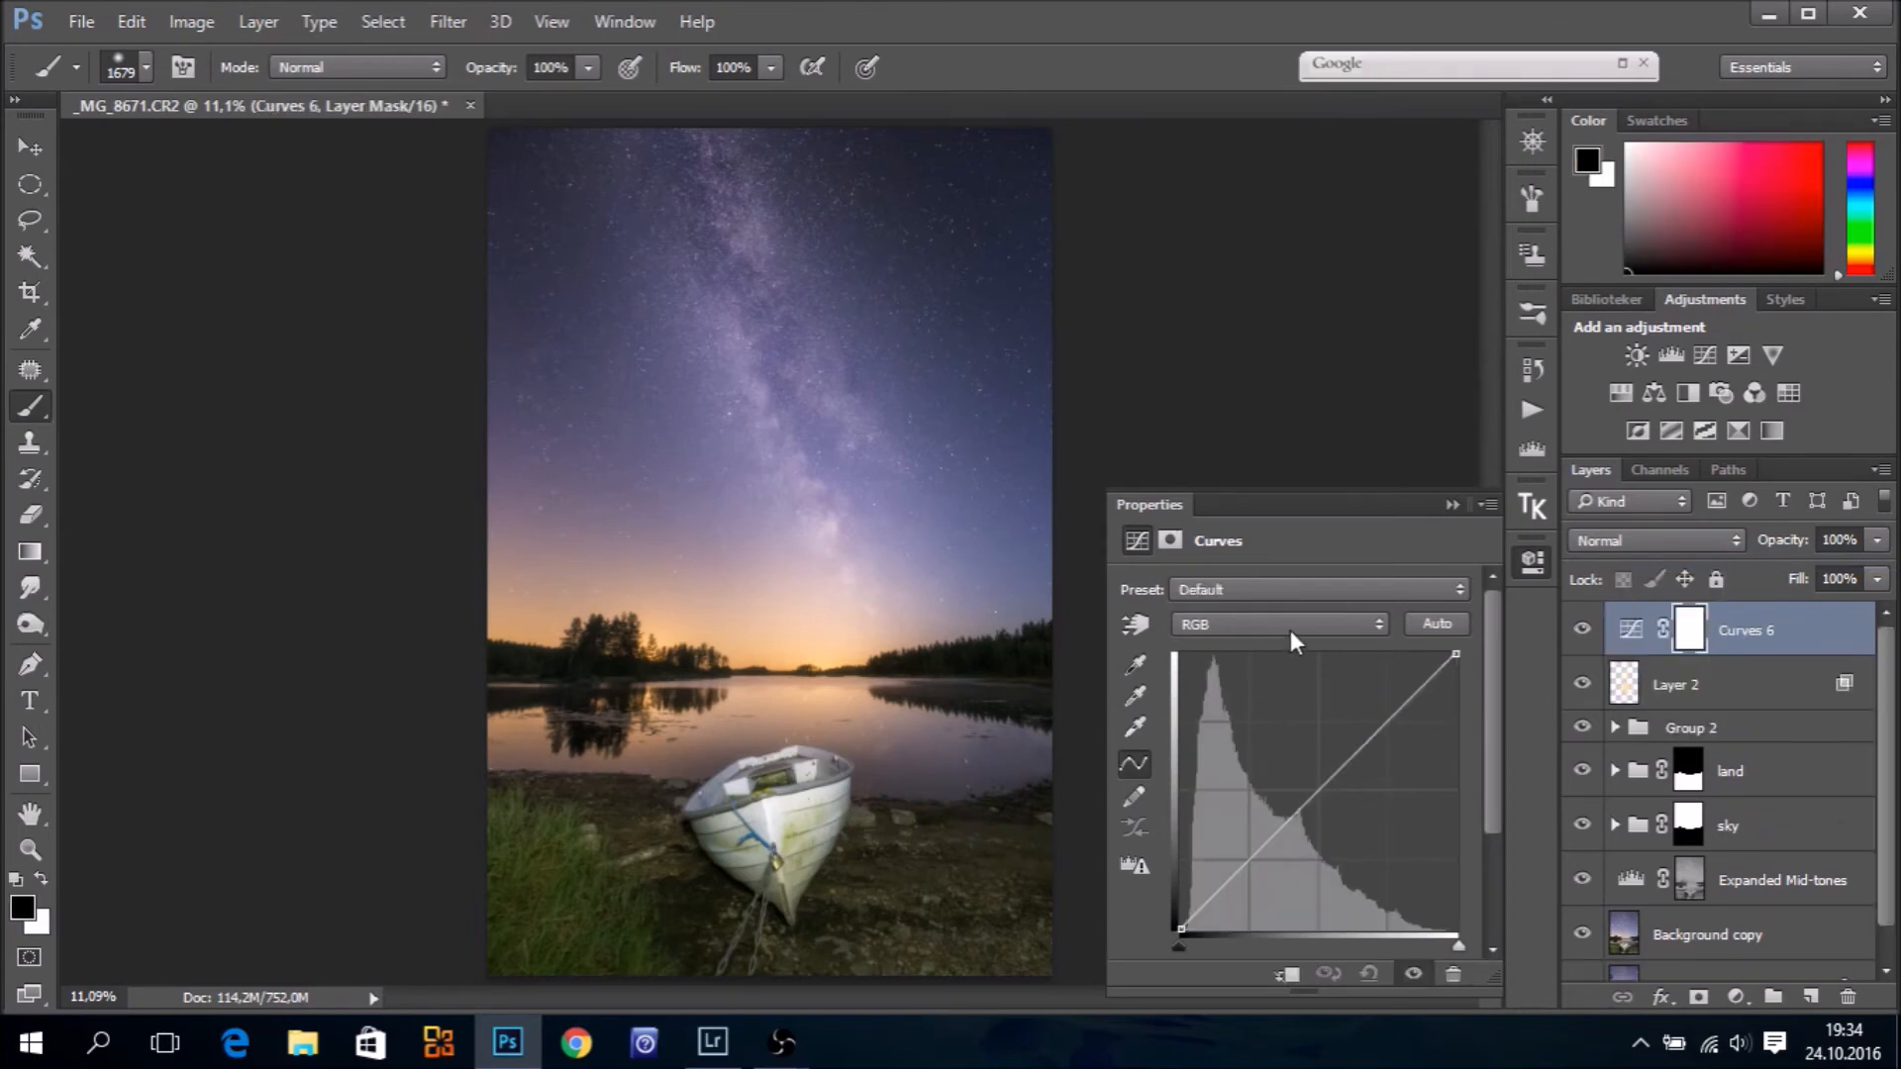
left_click(1291, 627)
left_click(1277, 683)
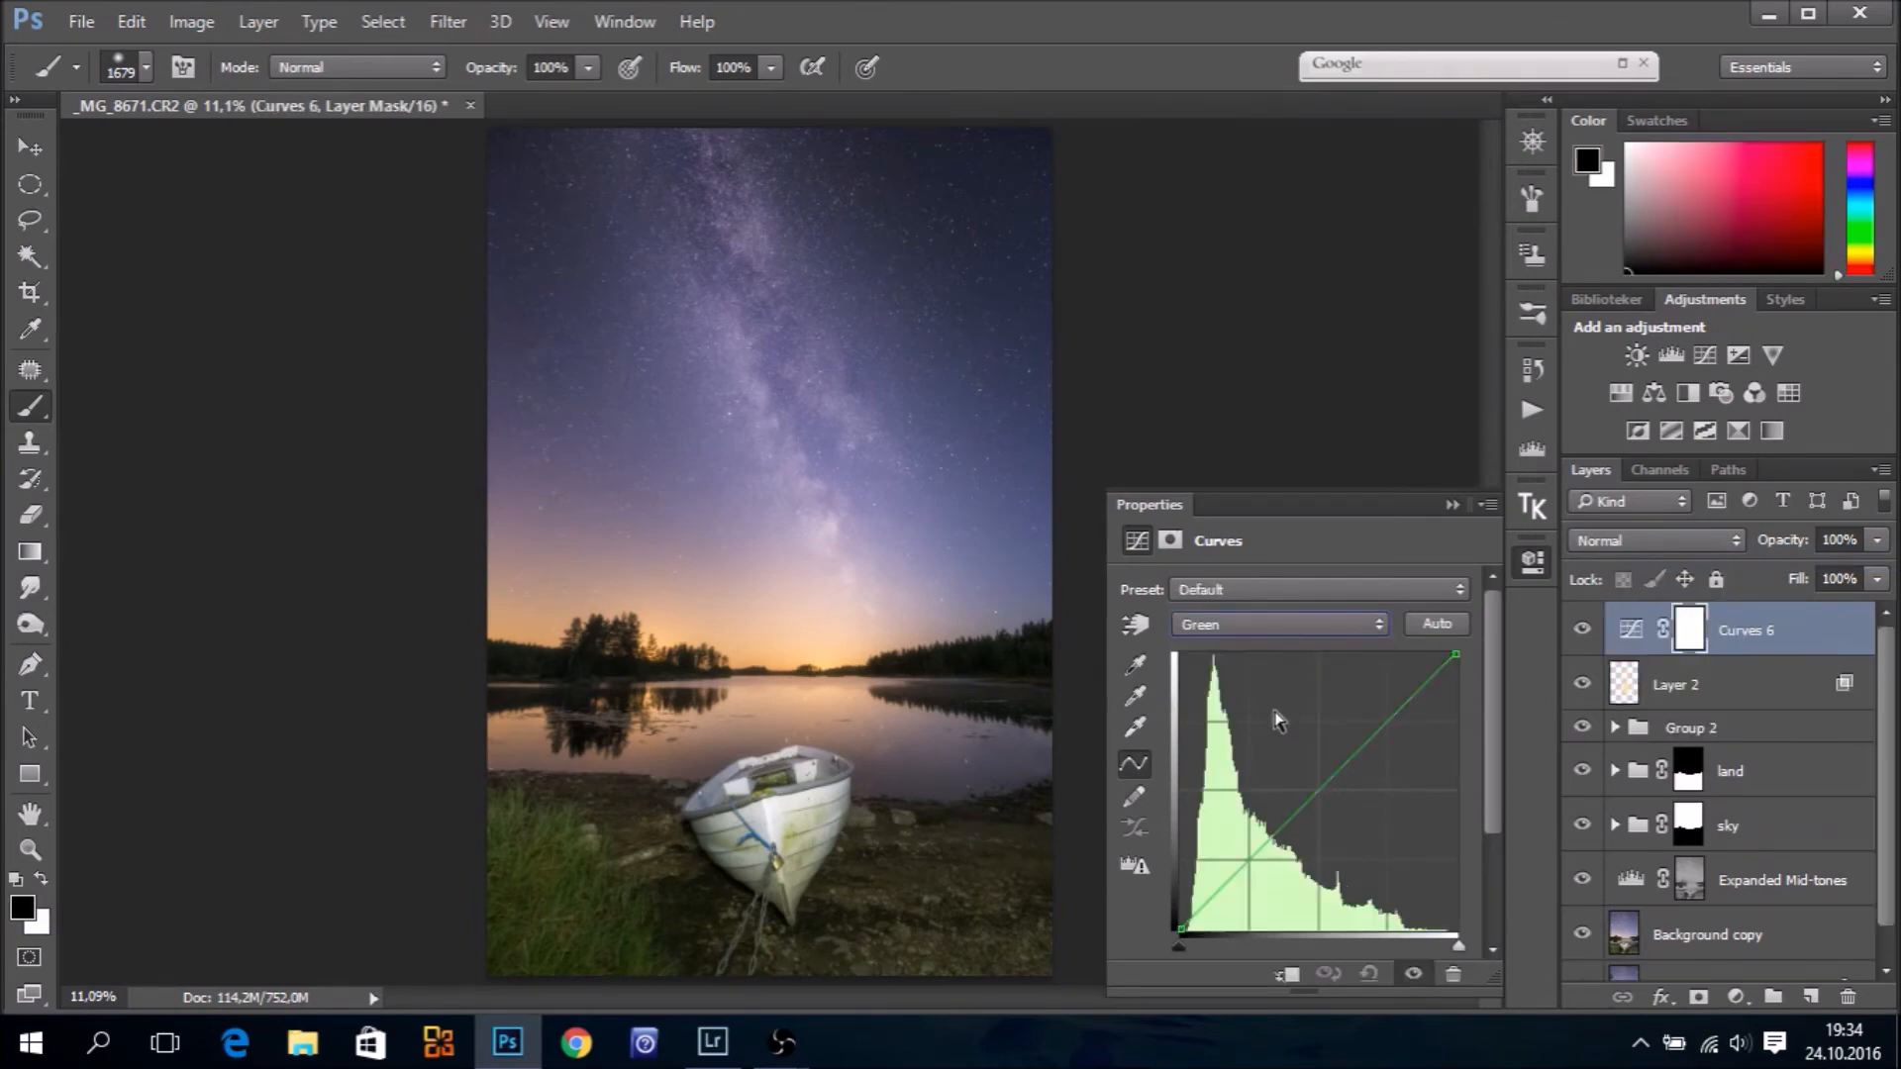
left_click_drag(1320, 785, 1311, 766)
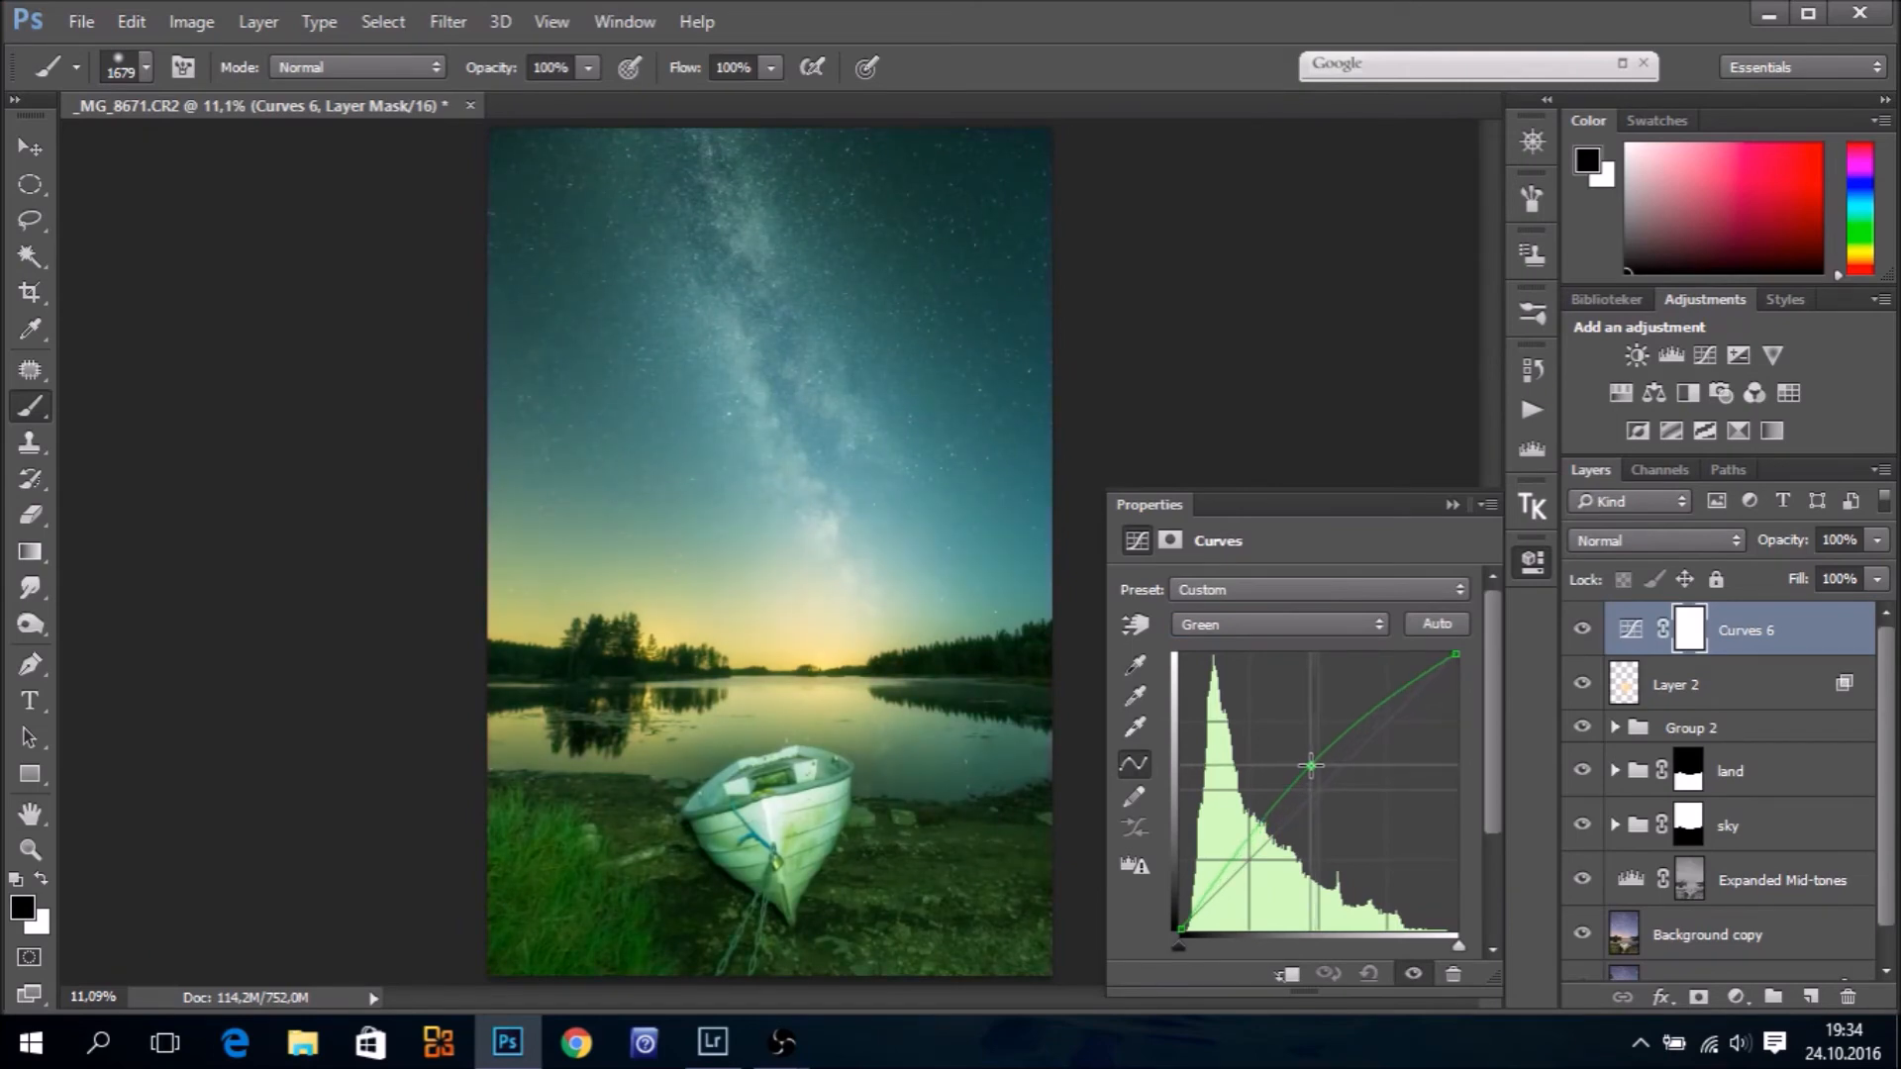
left_click(1450, 506)
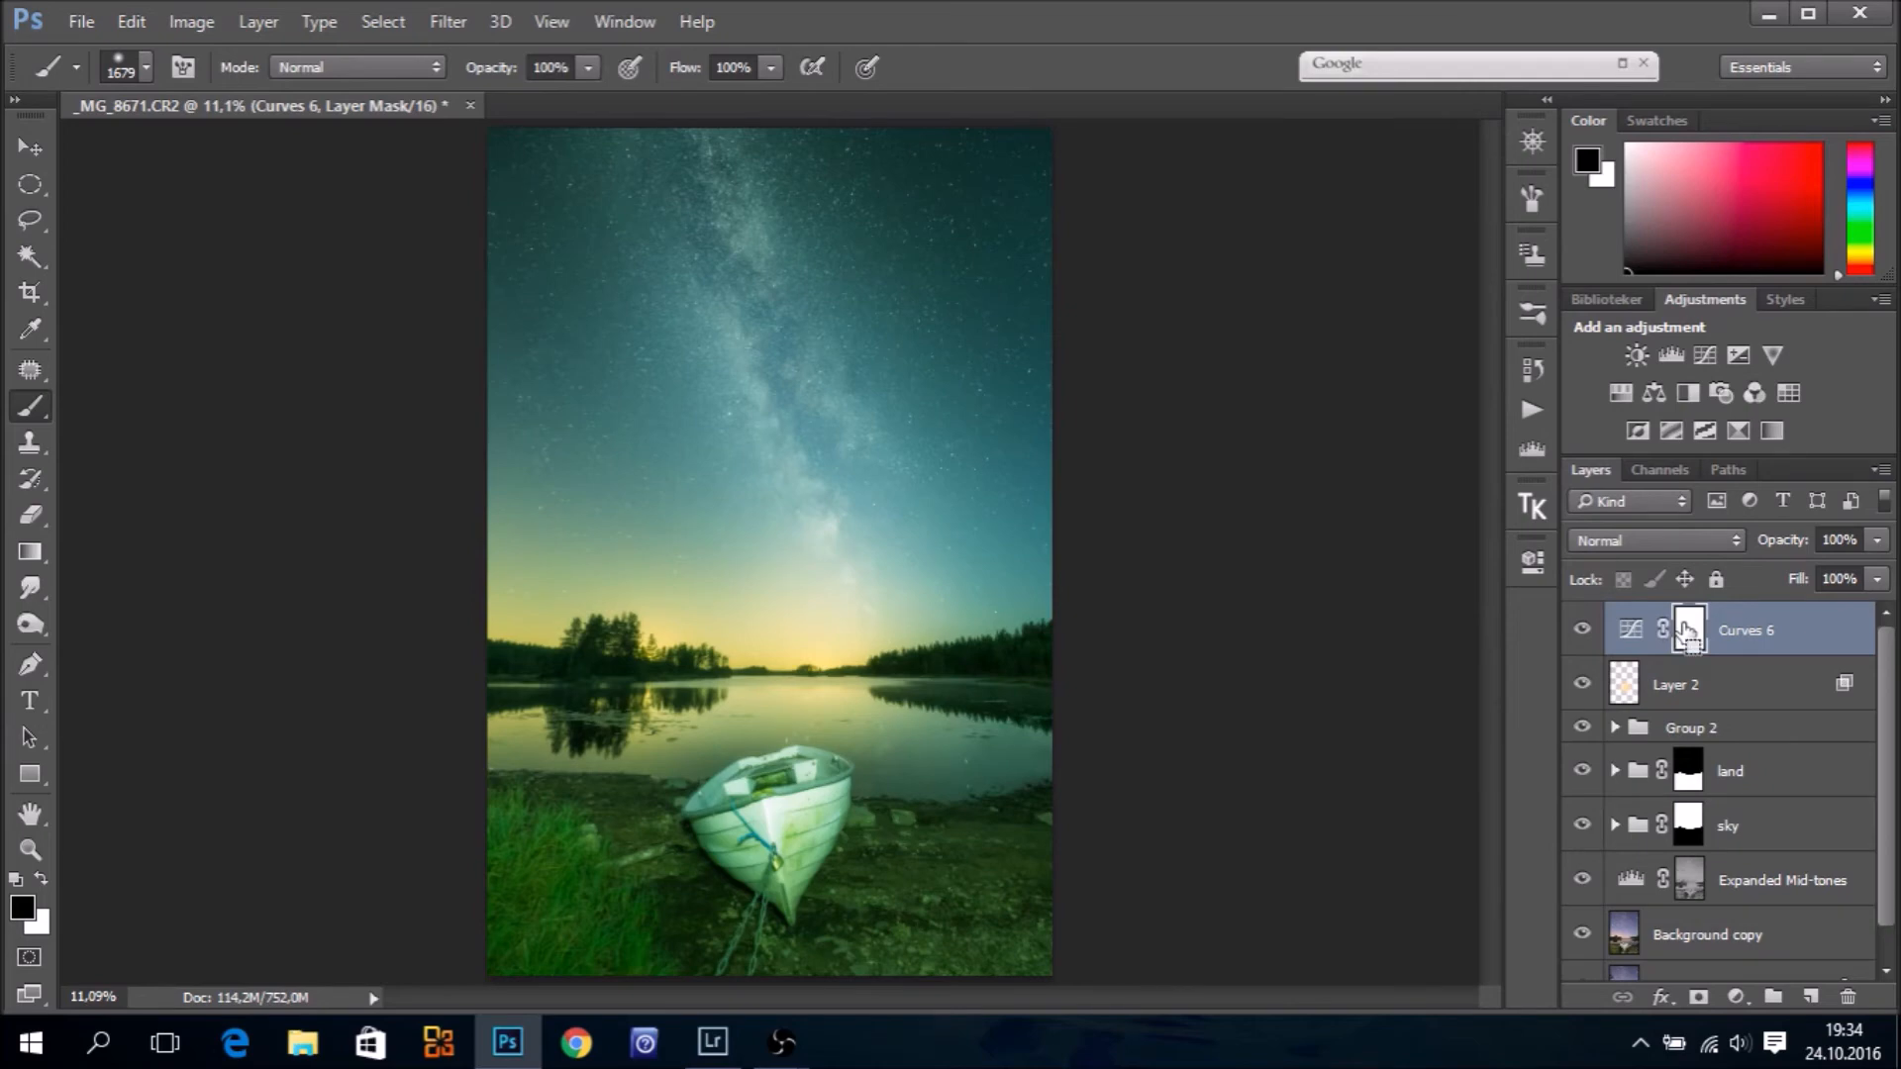
Invert the Curves 6 mask to black and add white radial gradients to the sky on both sides of the Milky Way
key("ctrl+i")
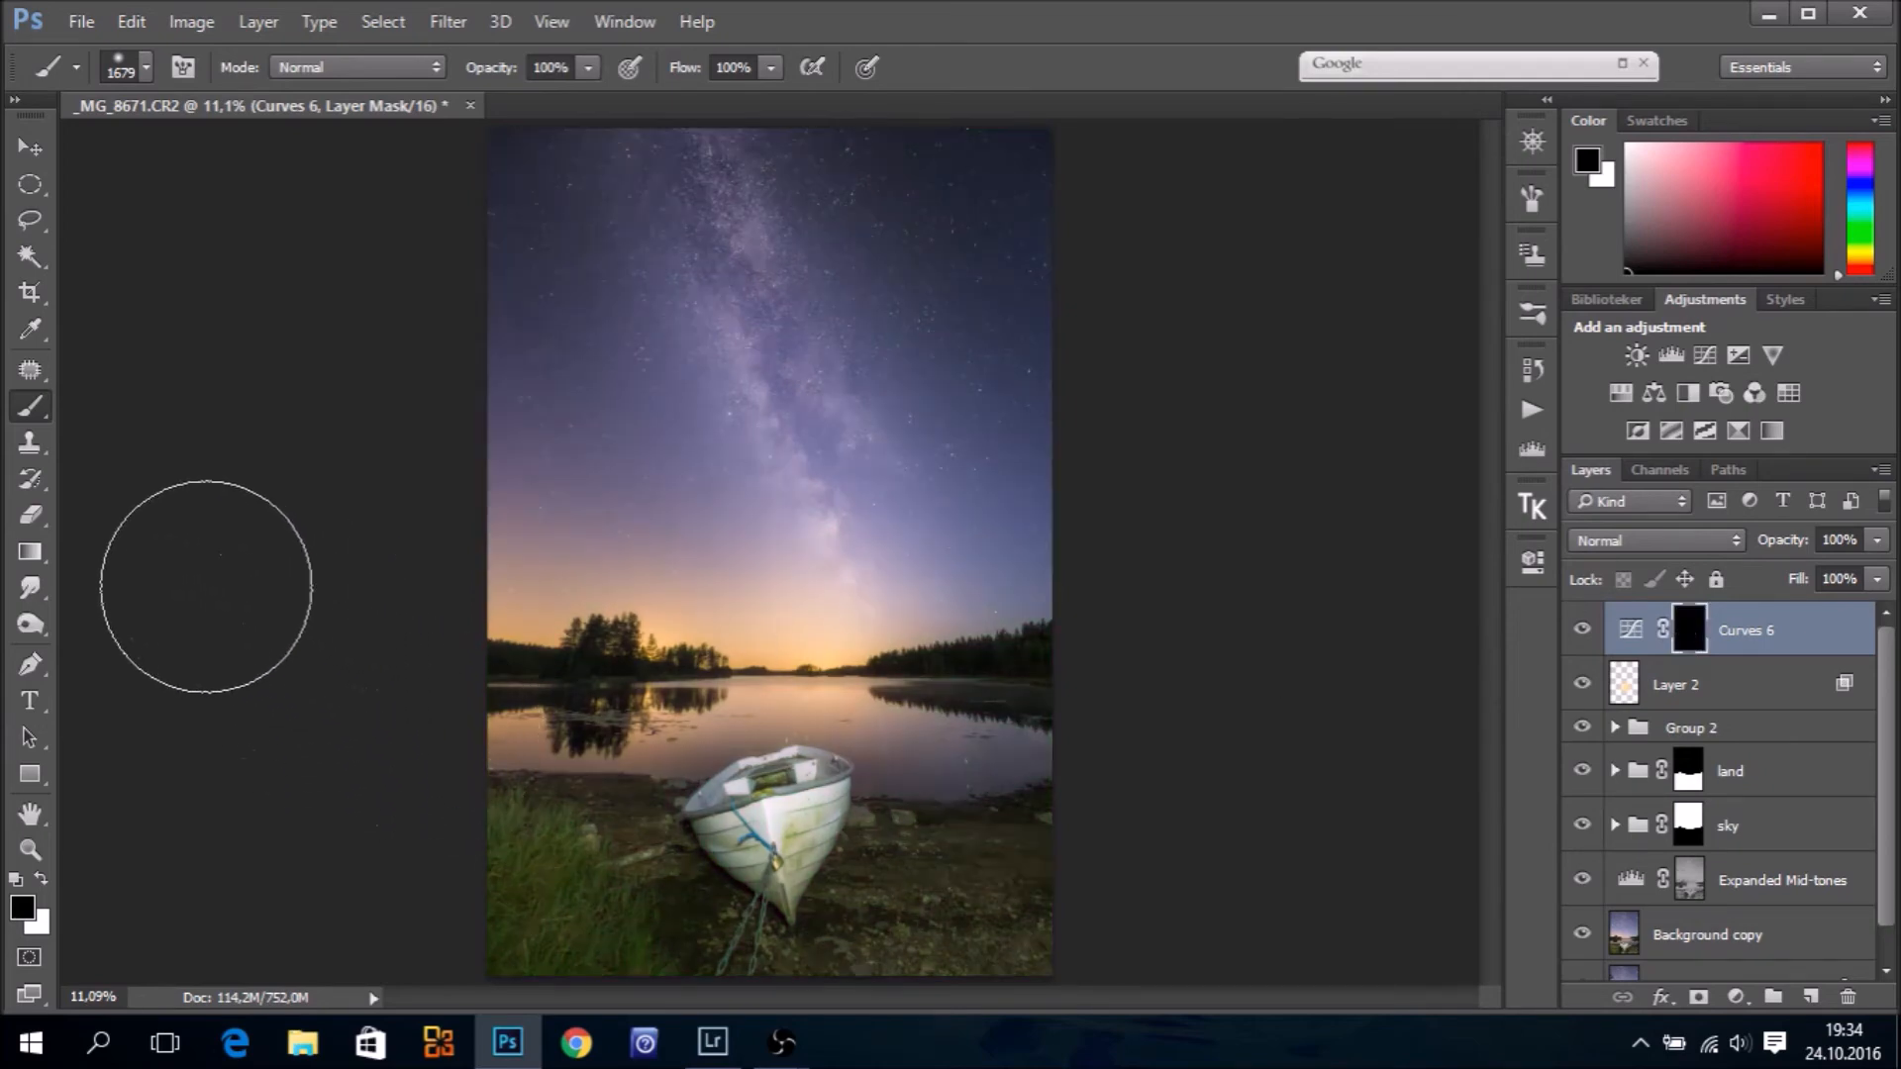
left_click(31, 560)
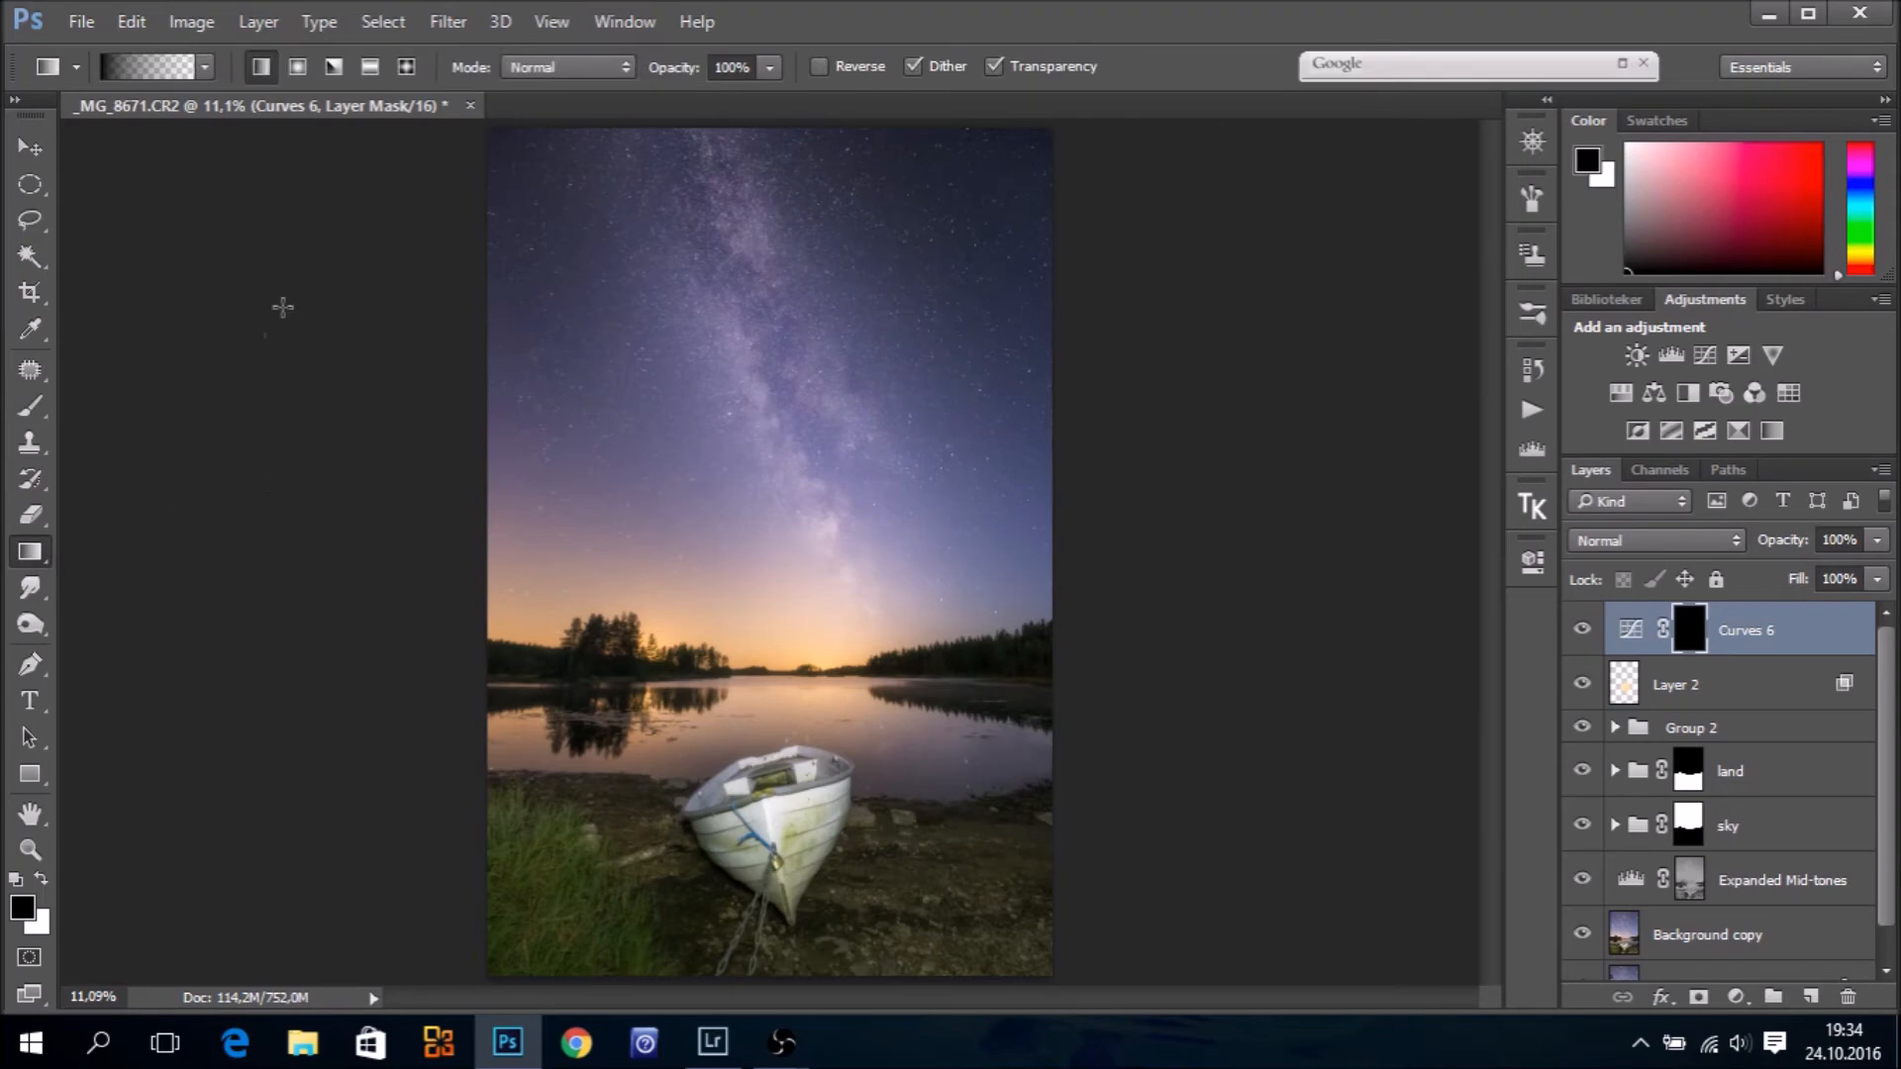
left_click(297, 68)
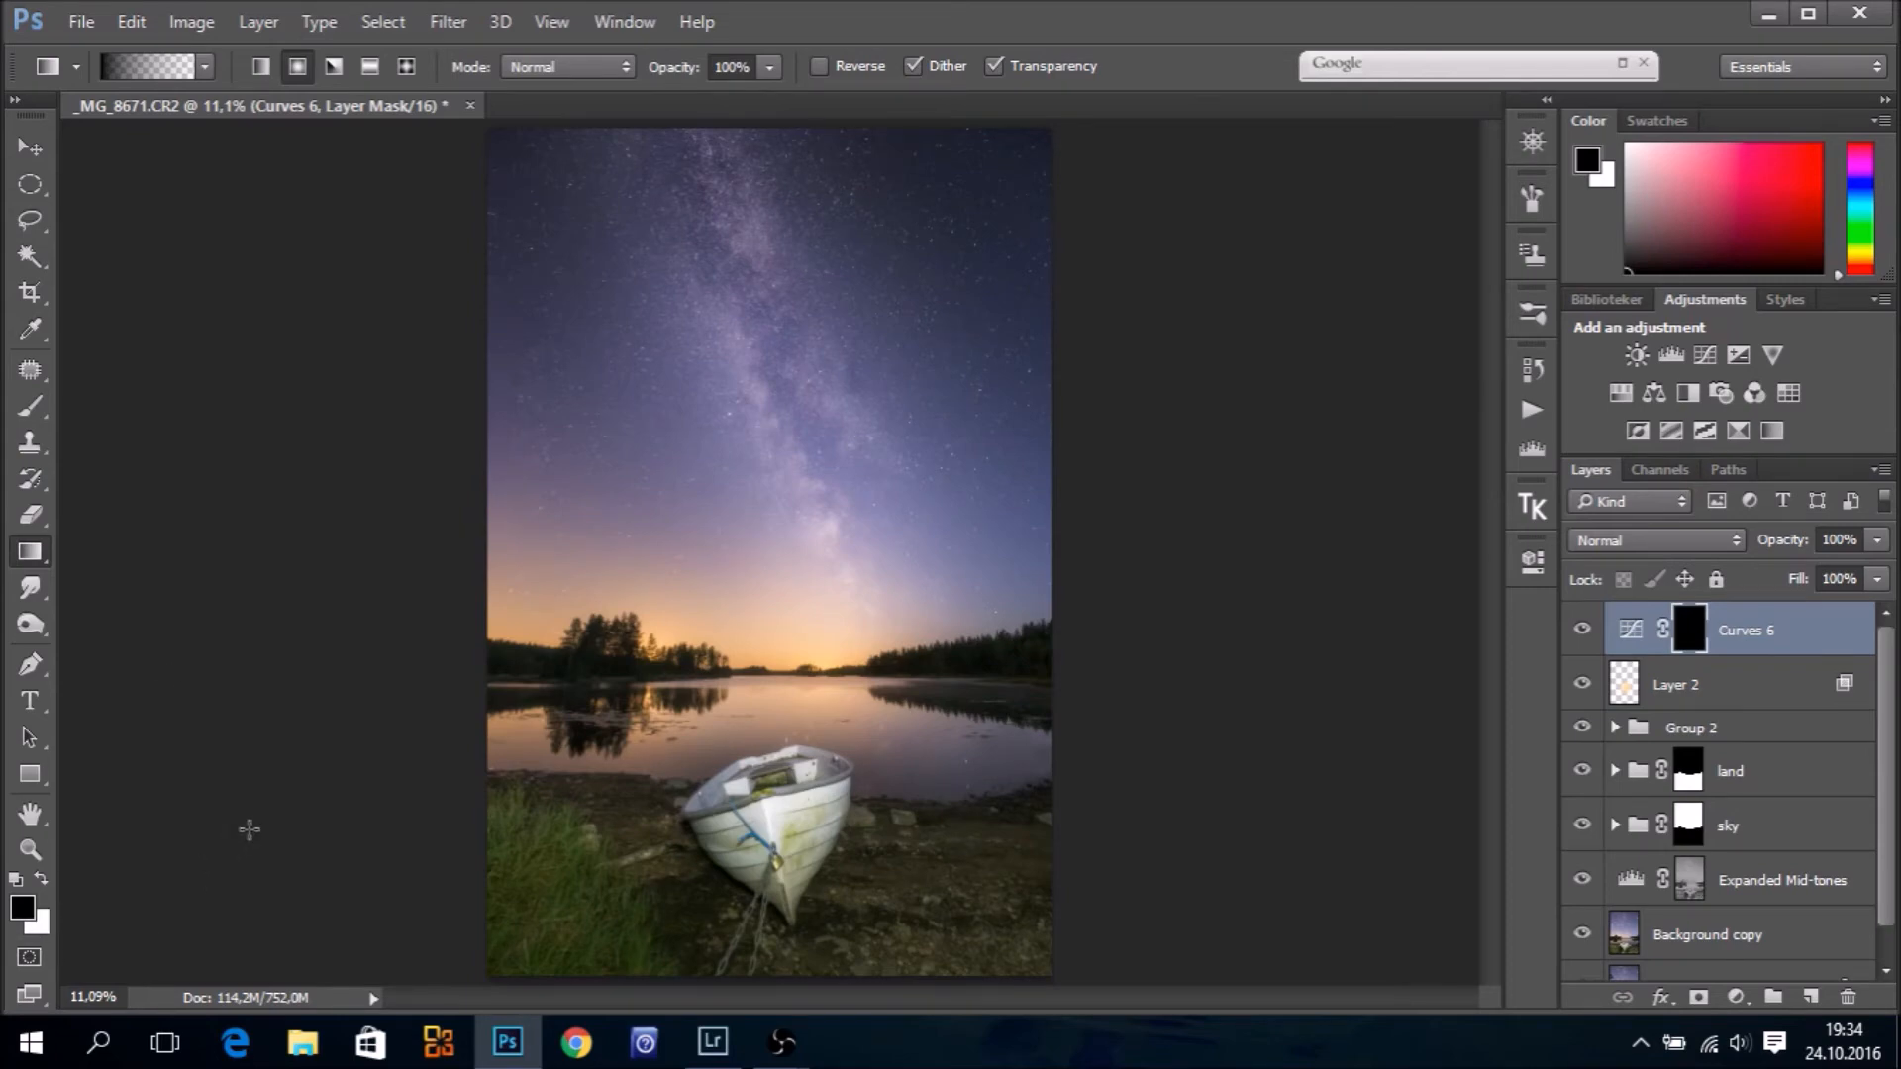
key("x")
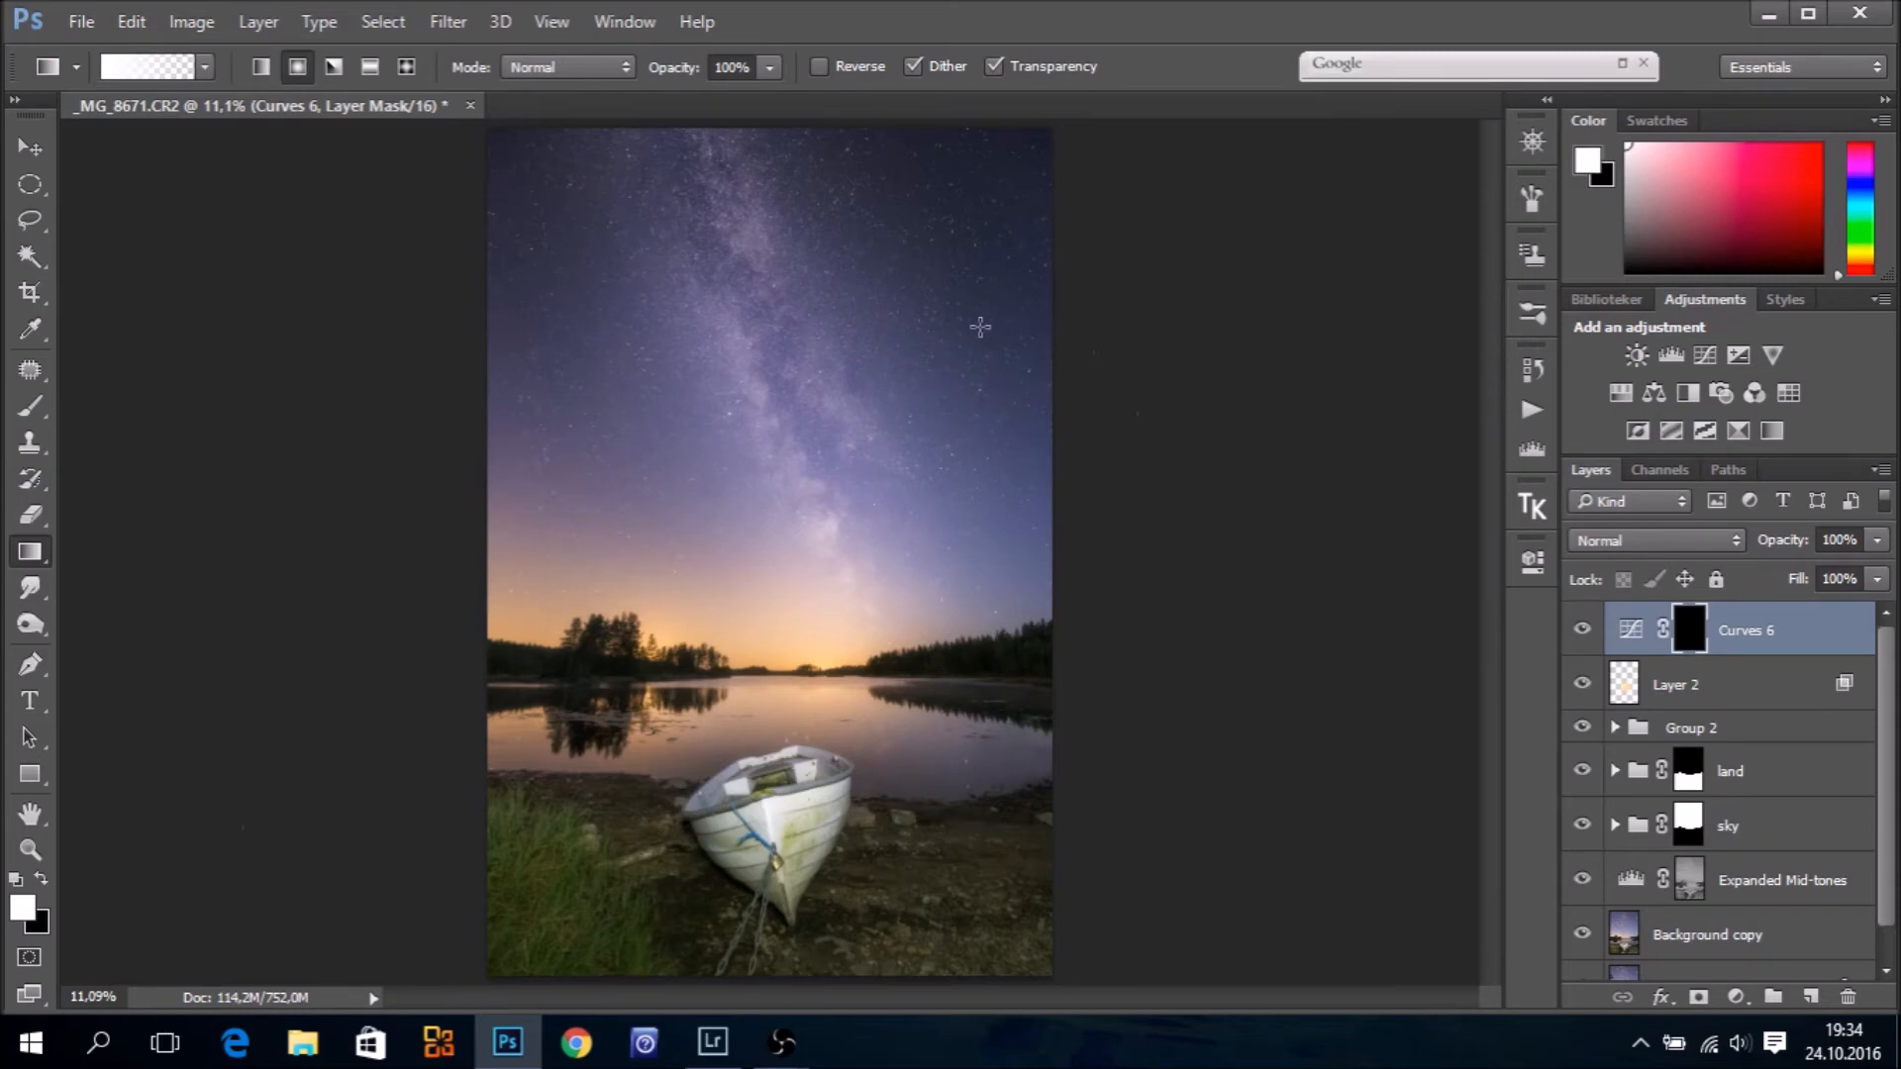
left_click_drag(939, 321, 1179, 343)
left_click_drag(575, 388, 577, 388)
Lower the Curves 6 layer's opacity to 29%
left_click(1877, 540)
left_click_drag(1772, 571, 1765, 571)
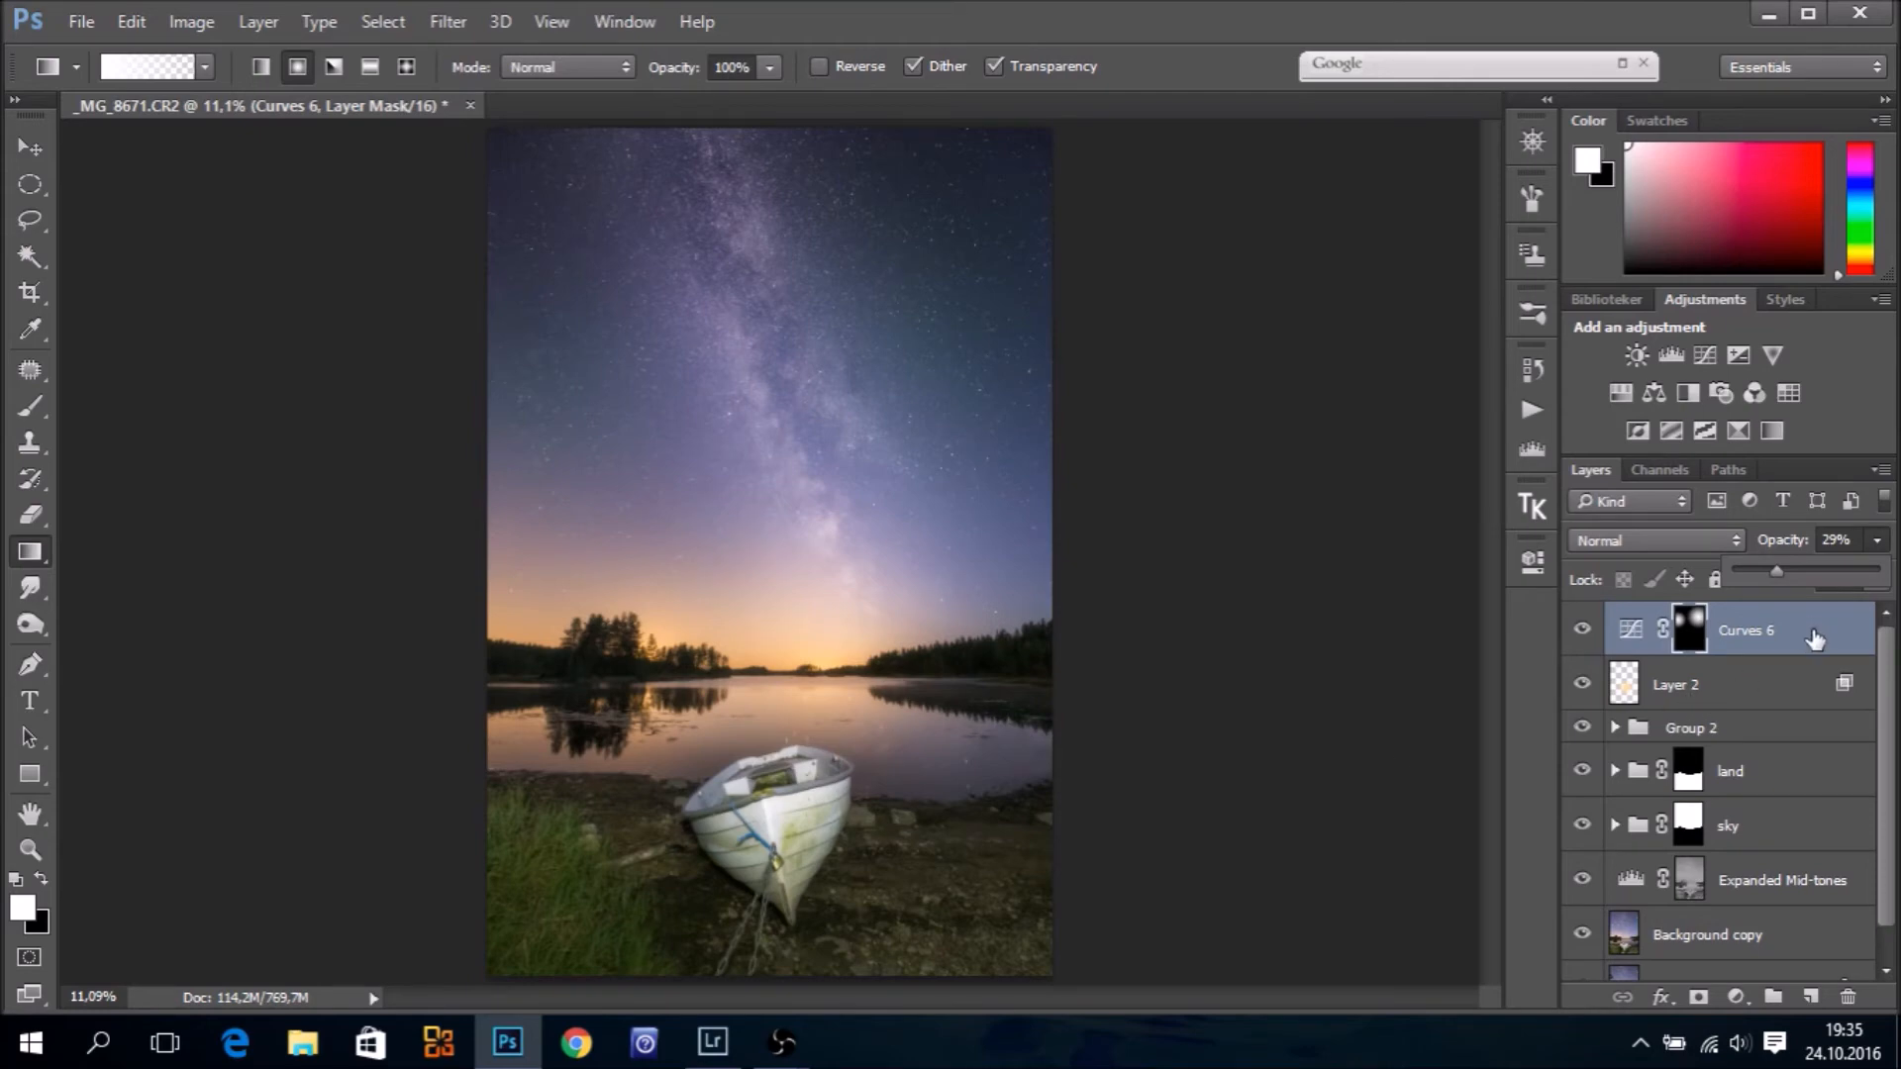
left_click(1822, 634)
left_click(1814, 642)
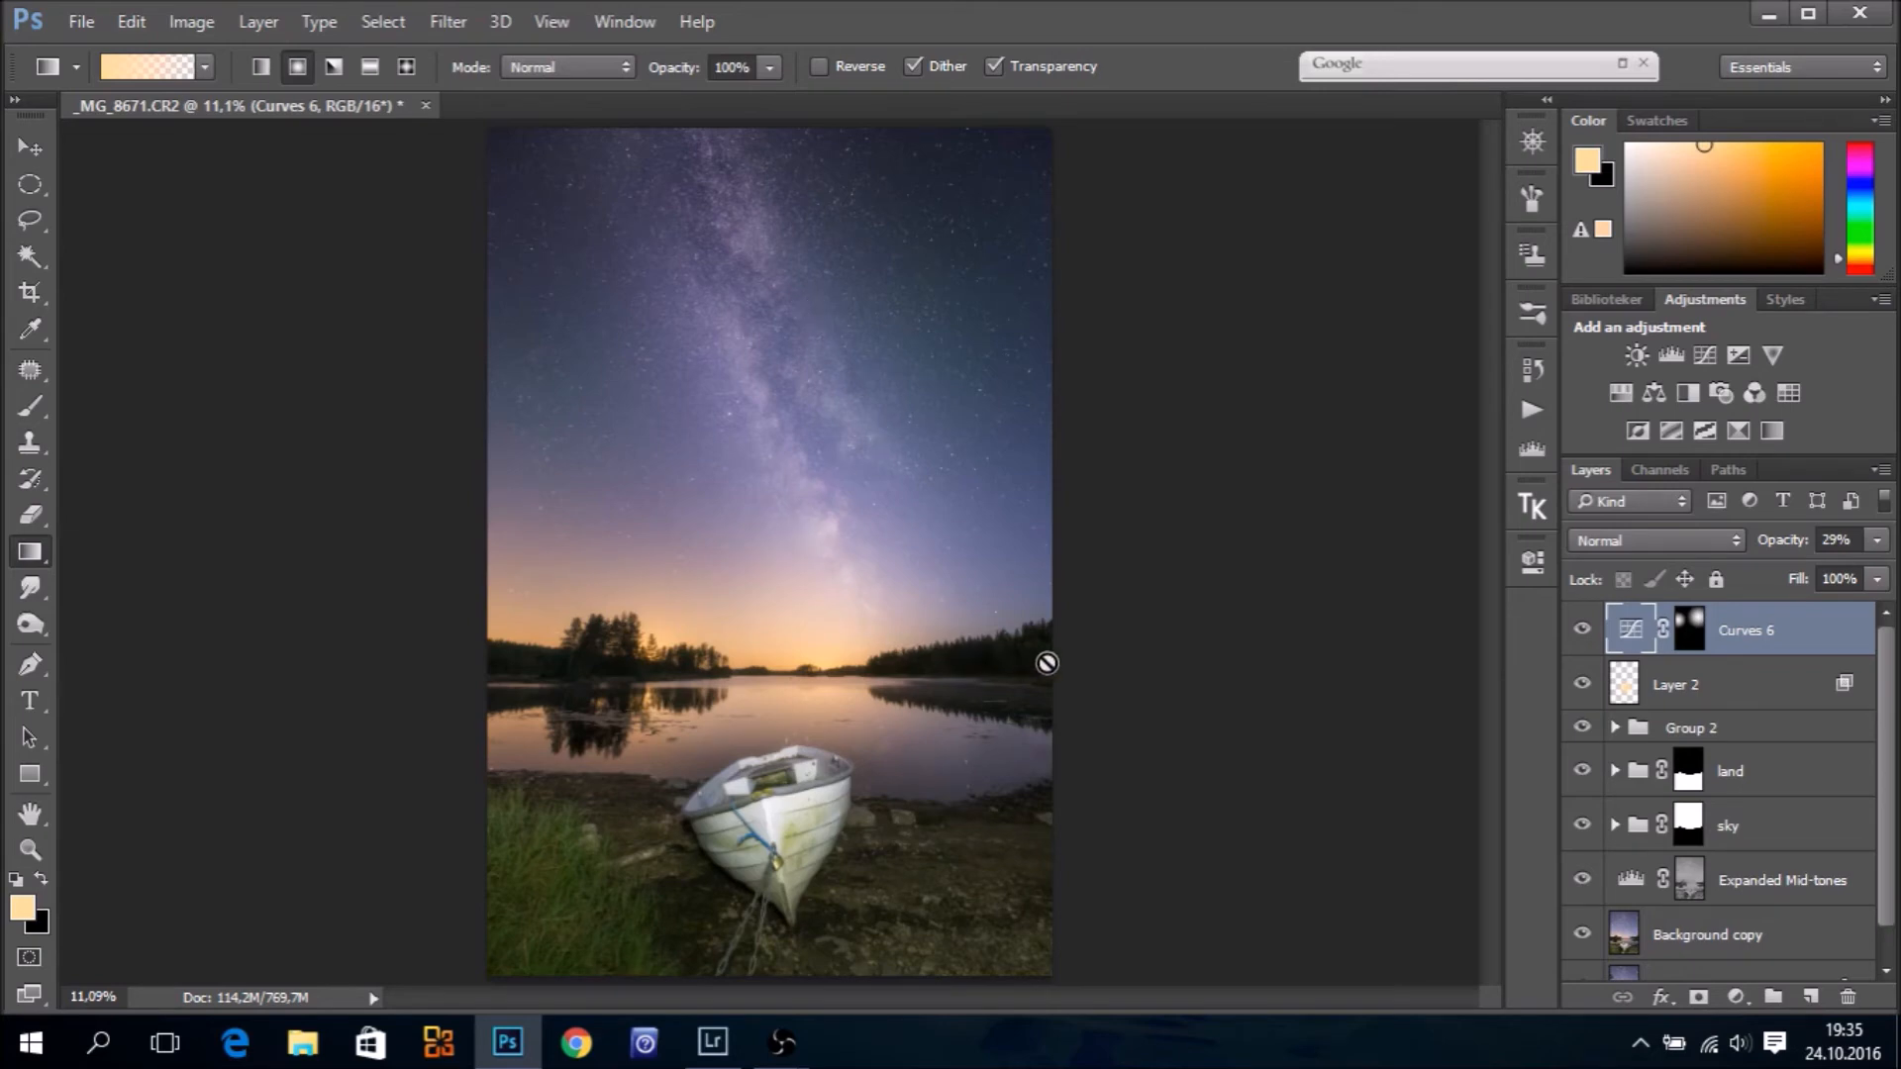
Zoom in on the sky to examine the color shift beside the Milky Way, and fit the photo back in view
left_click(30, 850)
left_click_drag(641, 429, 727, 438)
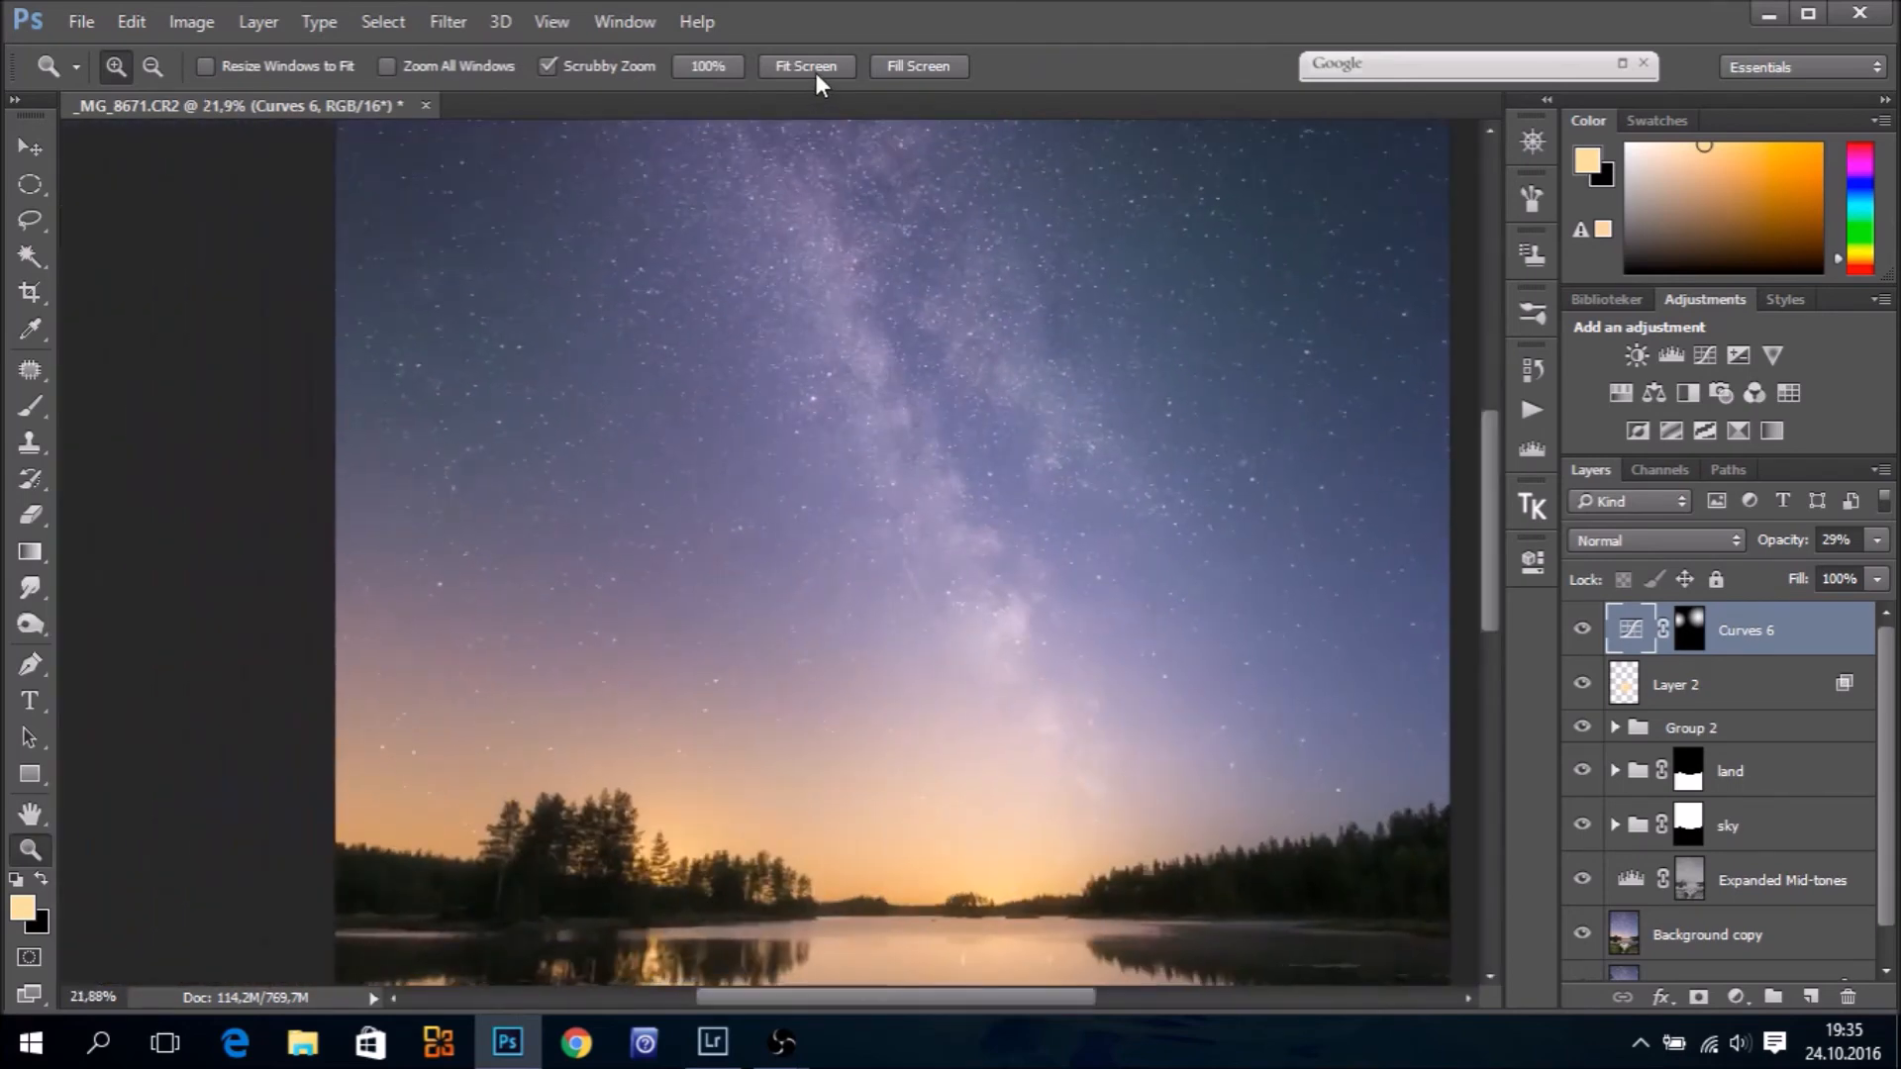
left_click(812, 75)
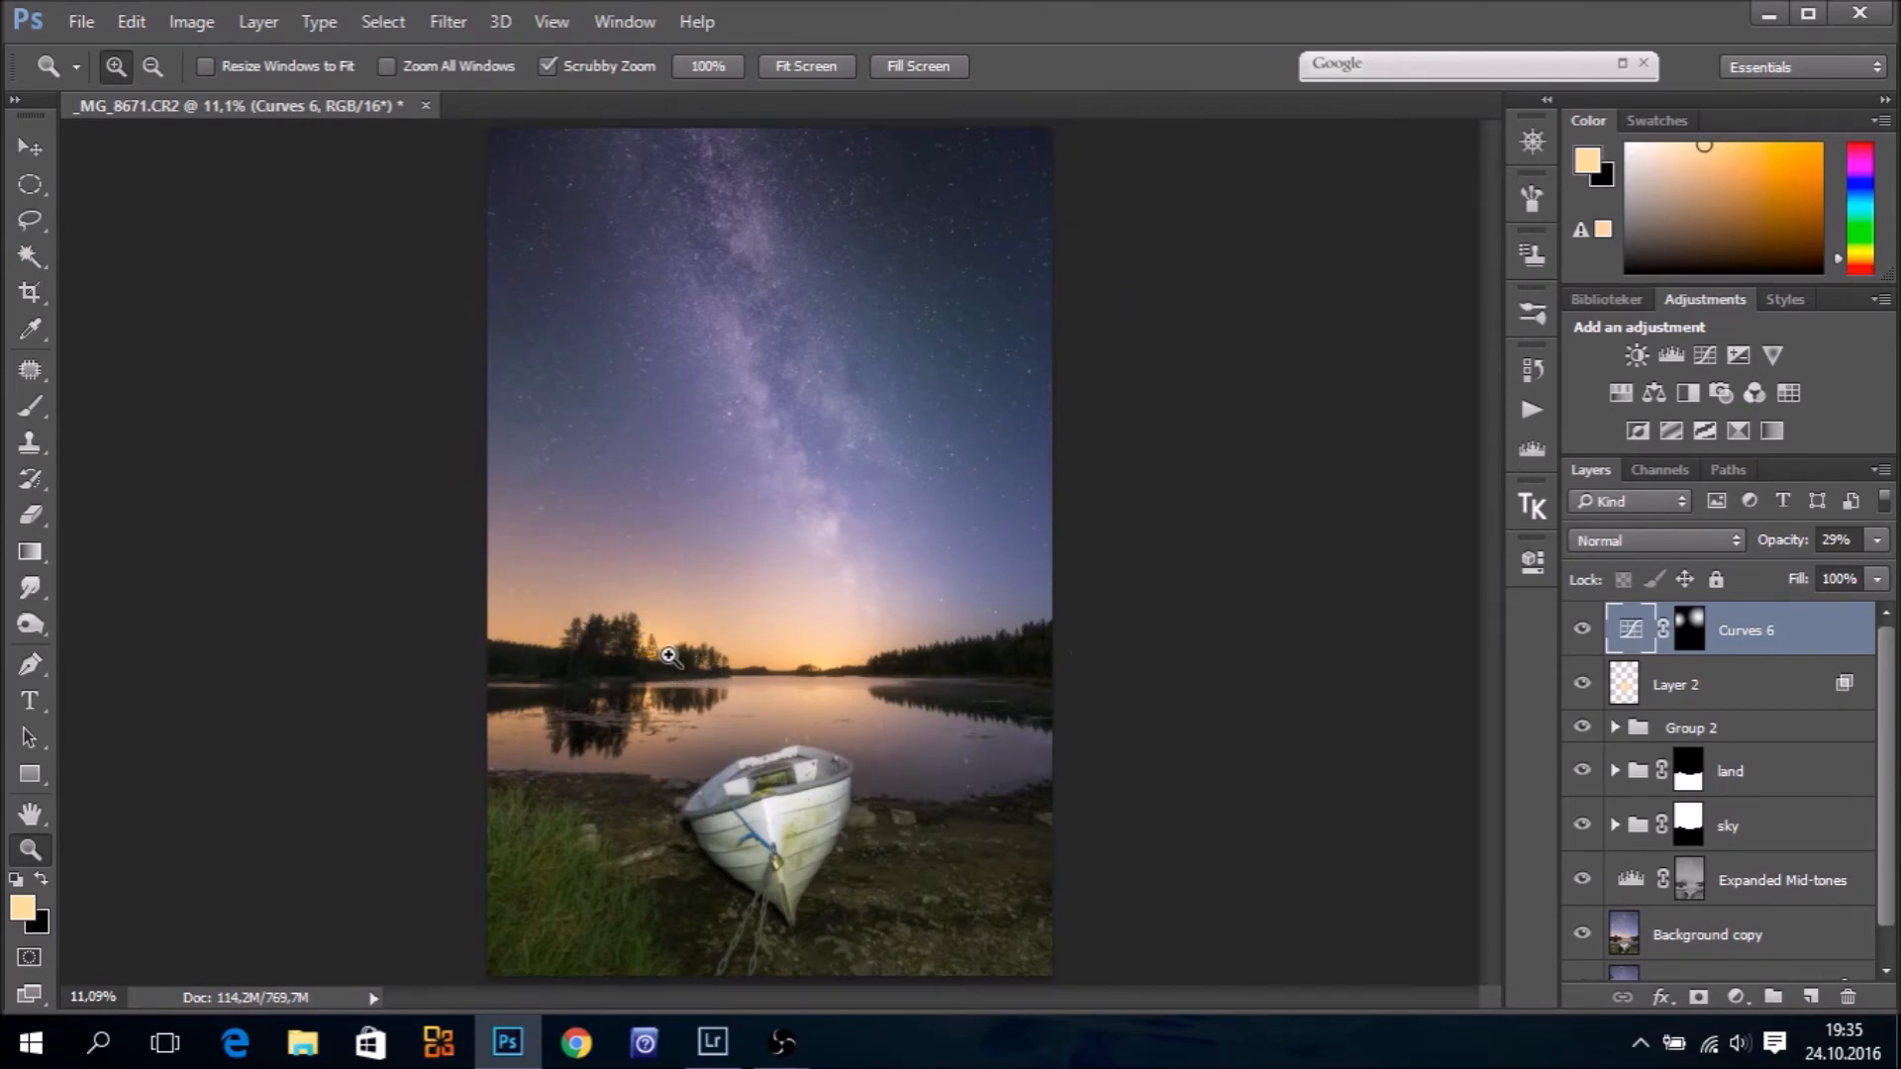
View the saved sky channel on its own, and return to the RGB composite and the layer list
left_click(1653, 473)
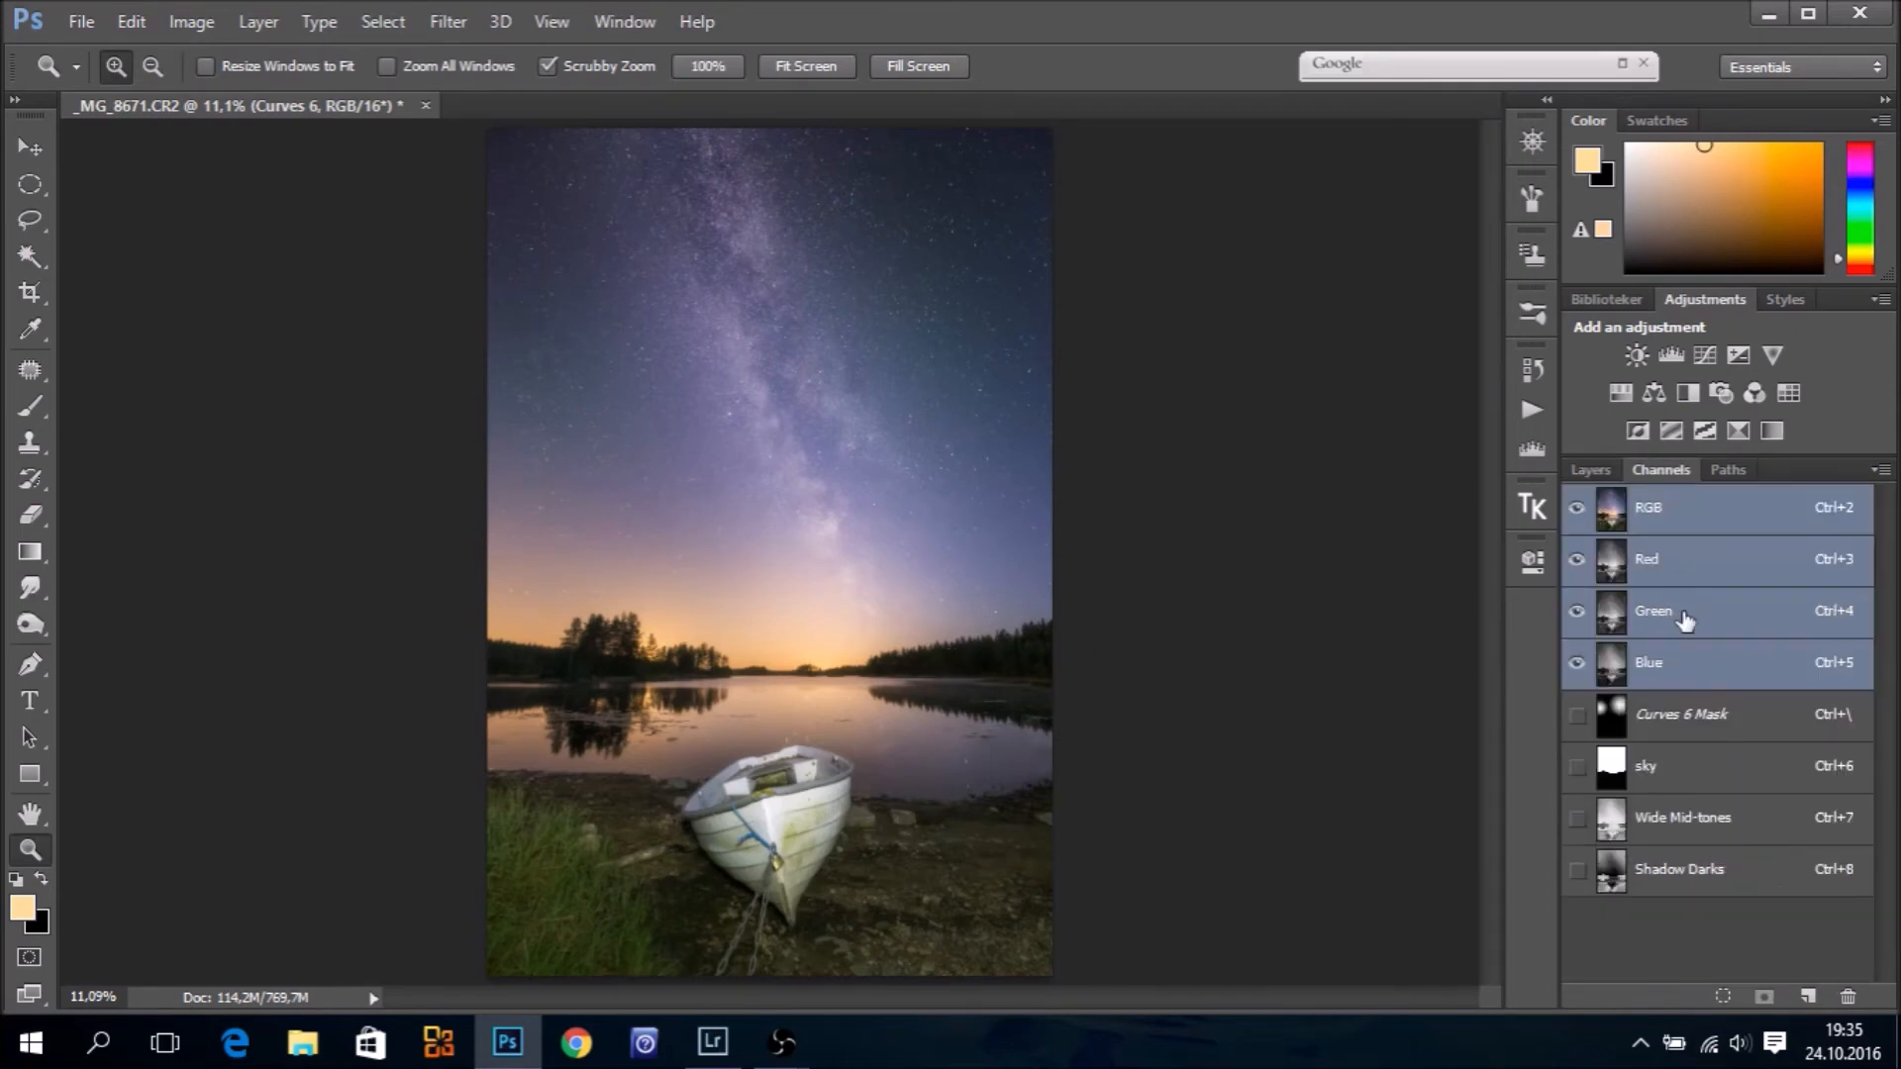
left_click(1609, 774)
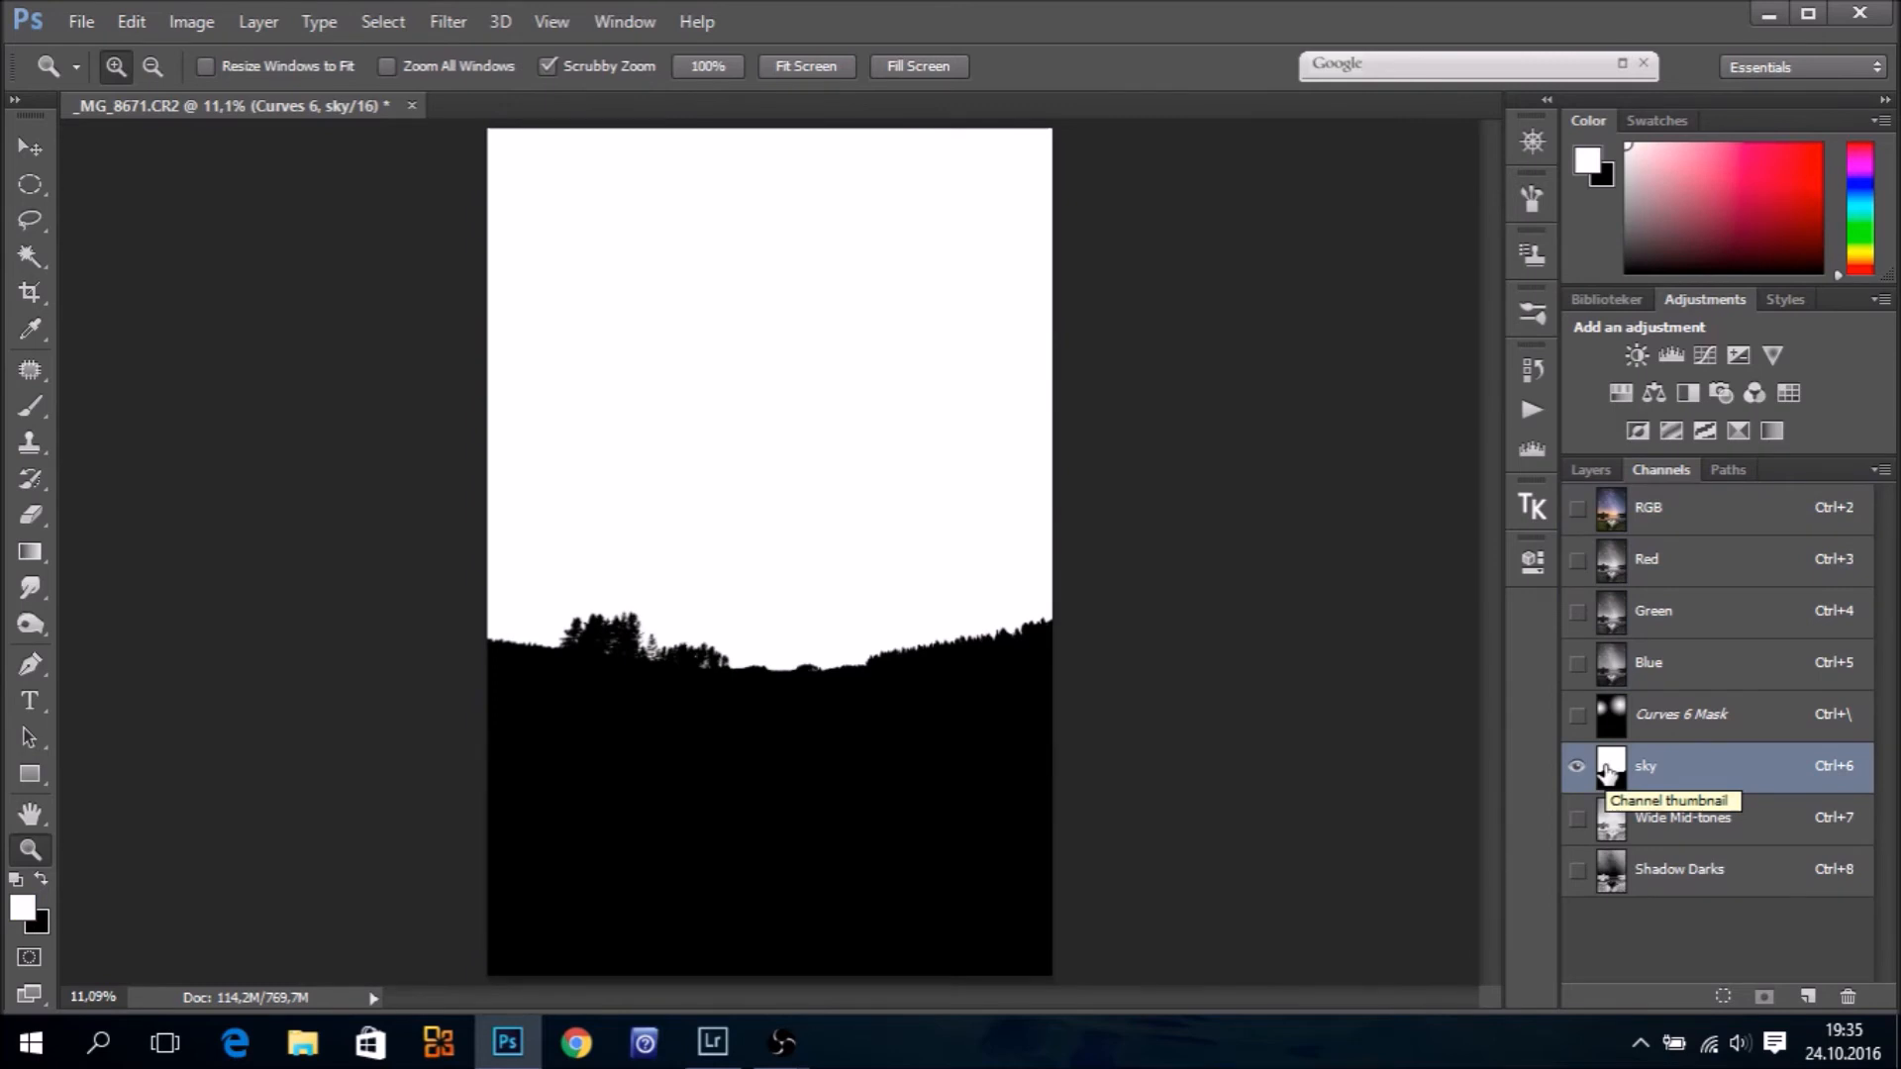
left_click(1698, 522)
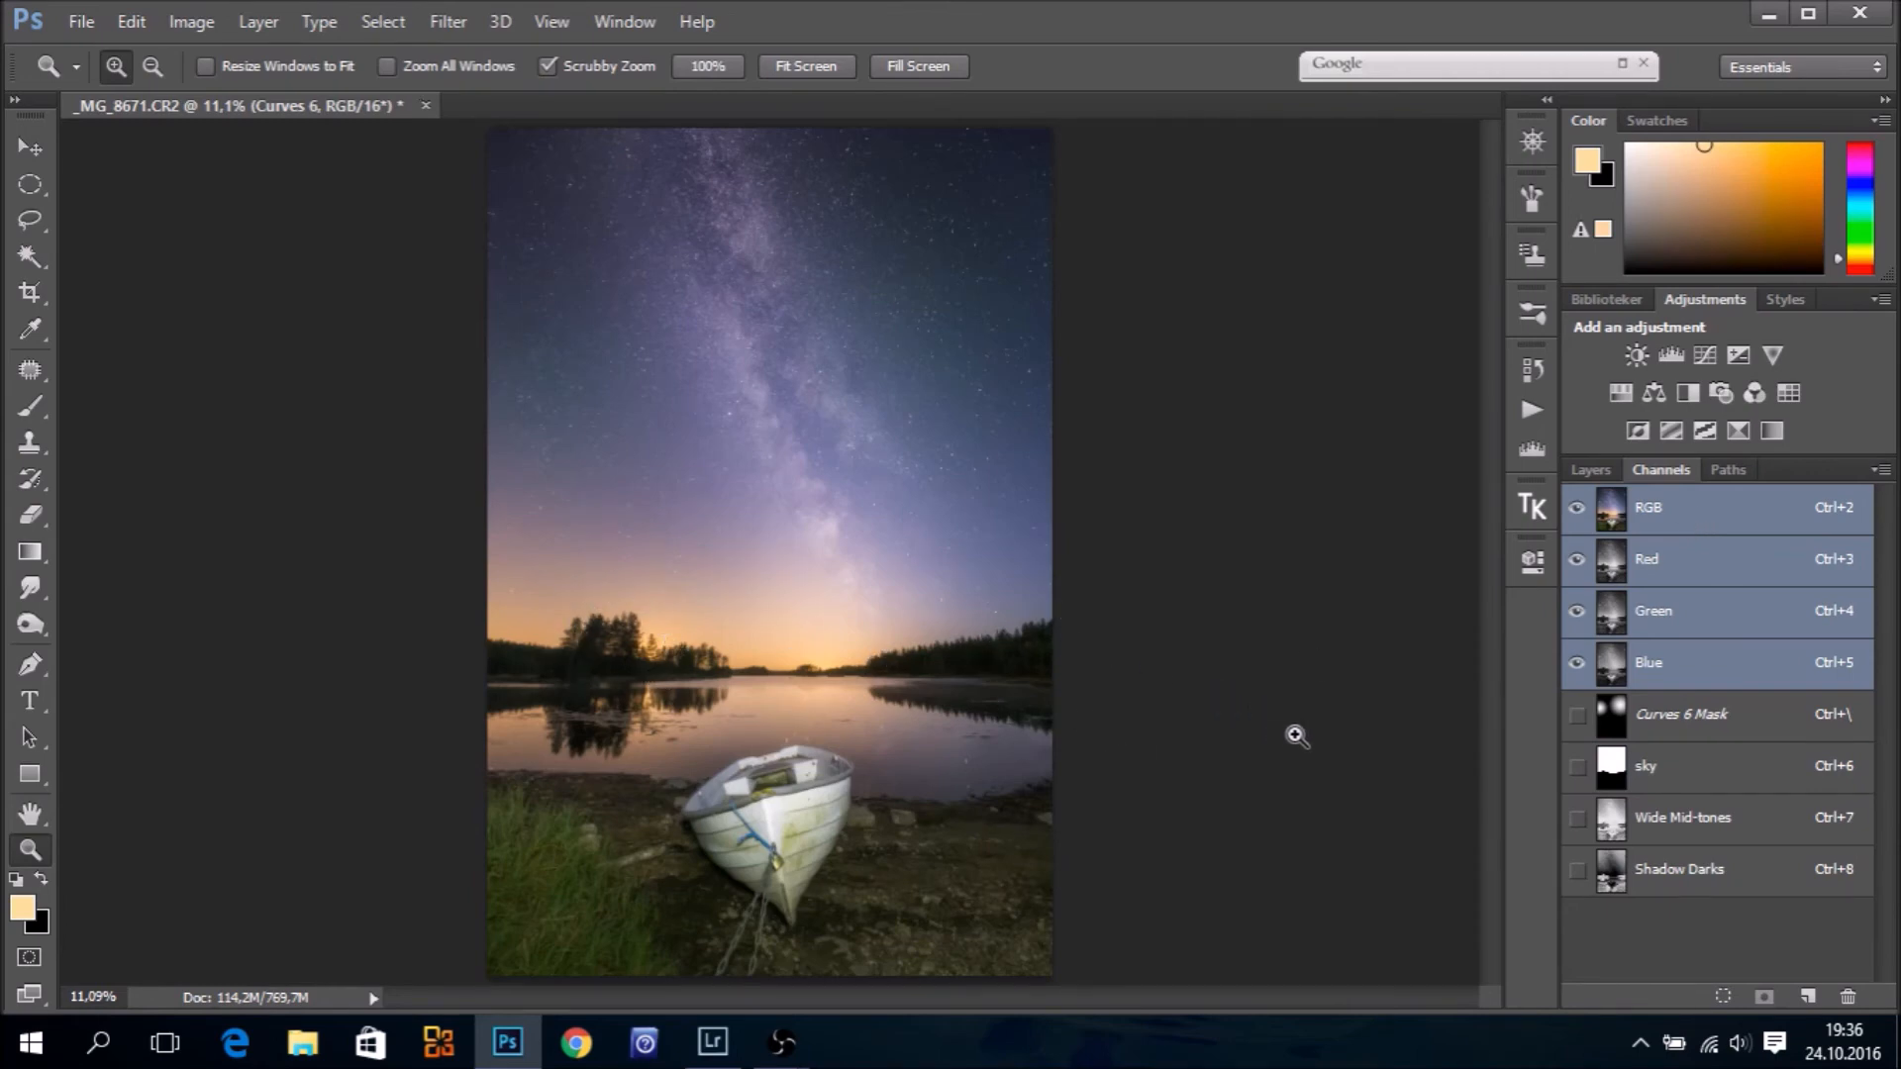
left_click(1590, 471)
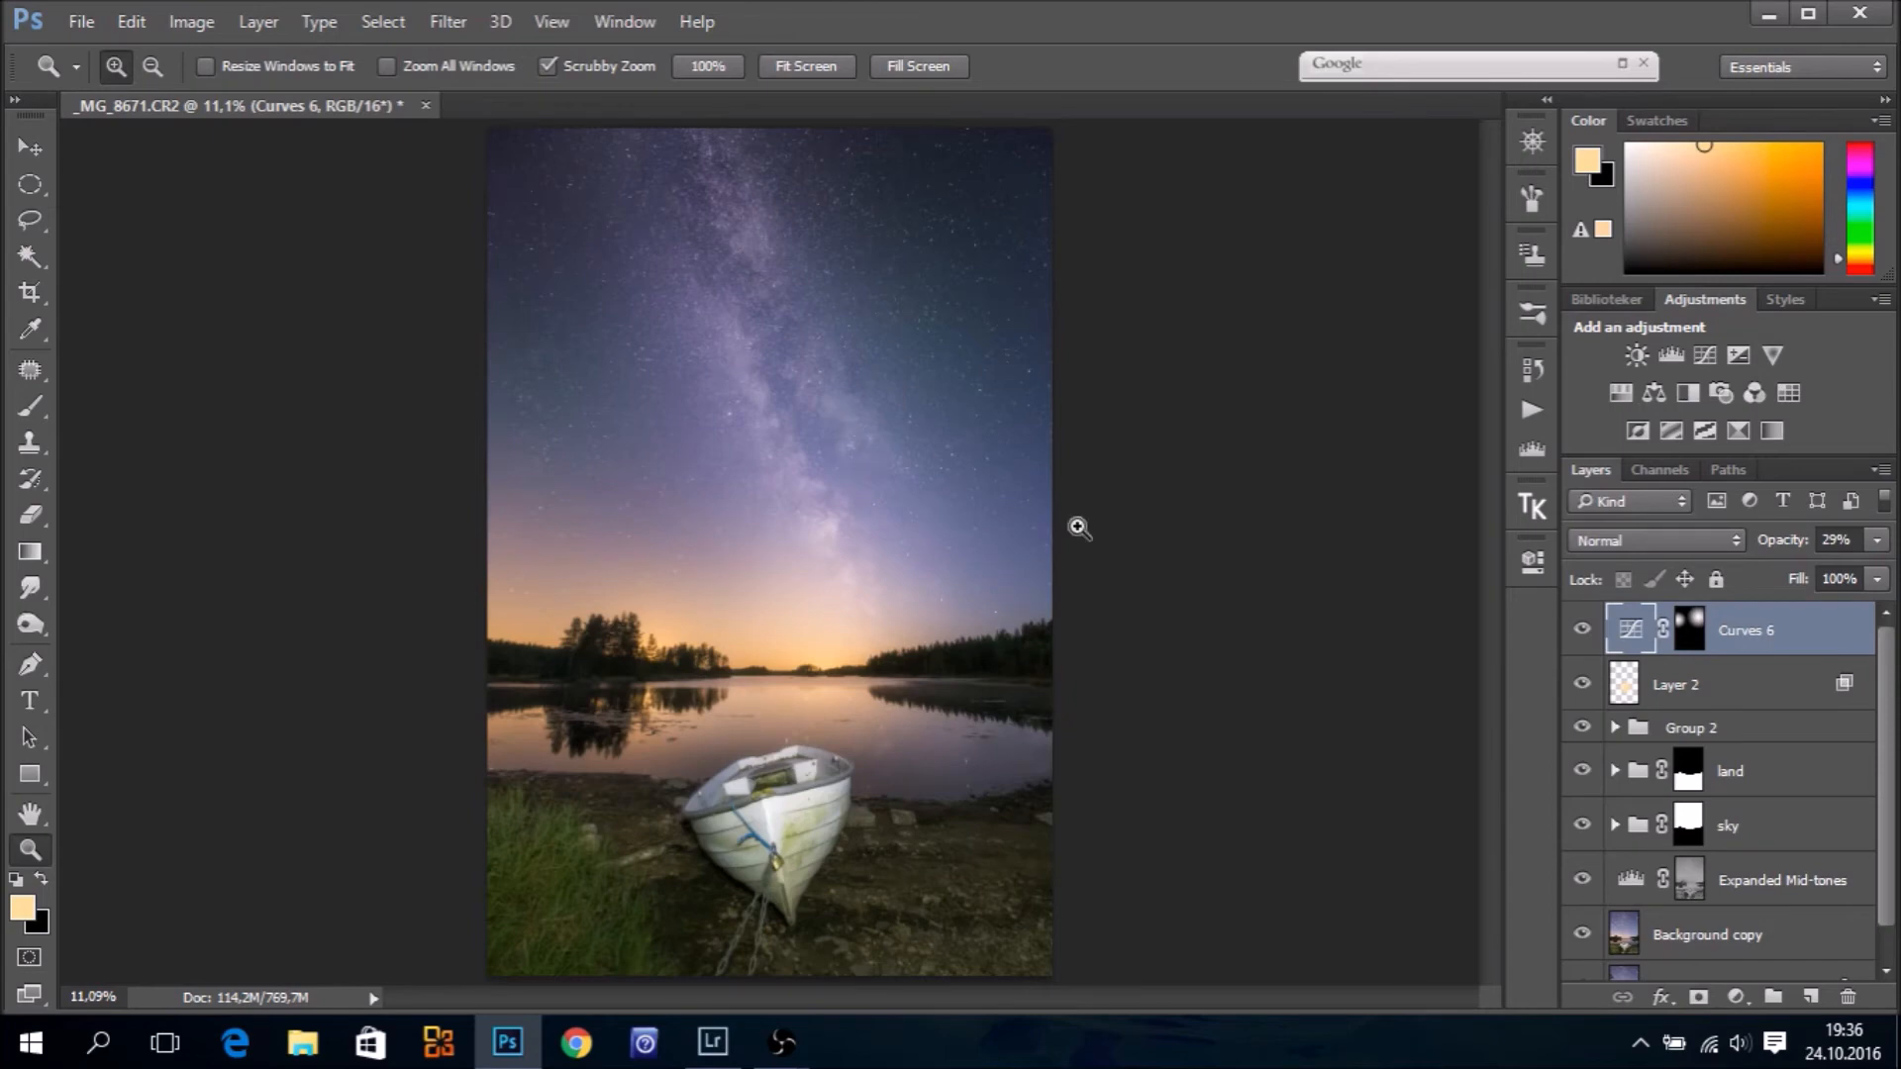
Duplicate the sky group to the top of the layer stack and lower the copy's opacity to about 26%
left_click(1797, 833)
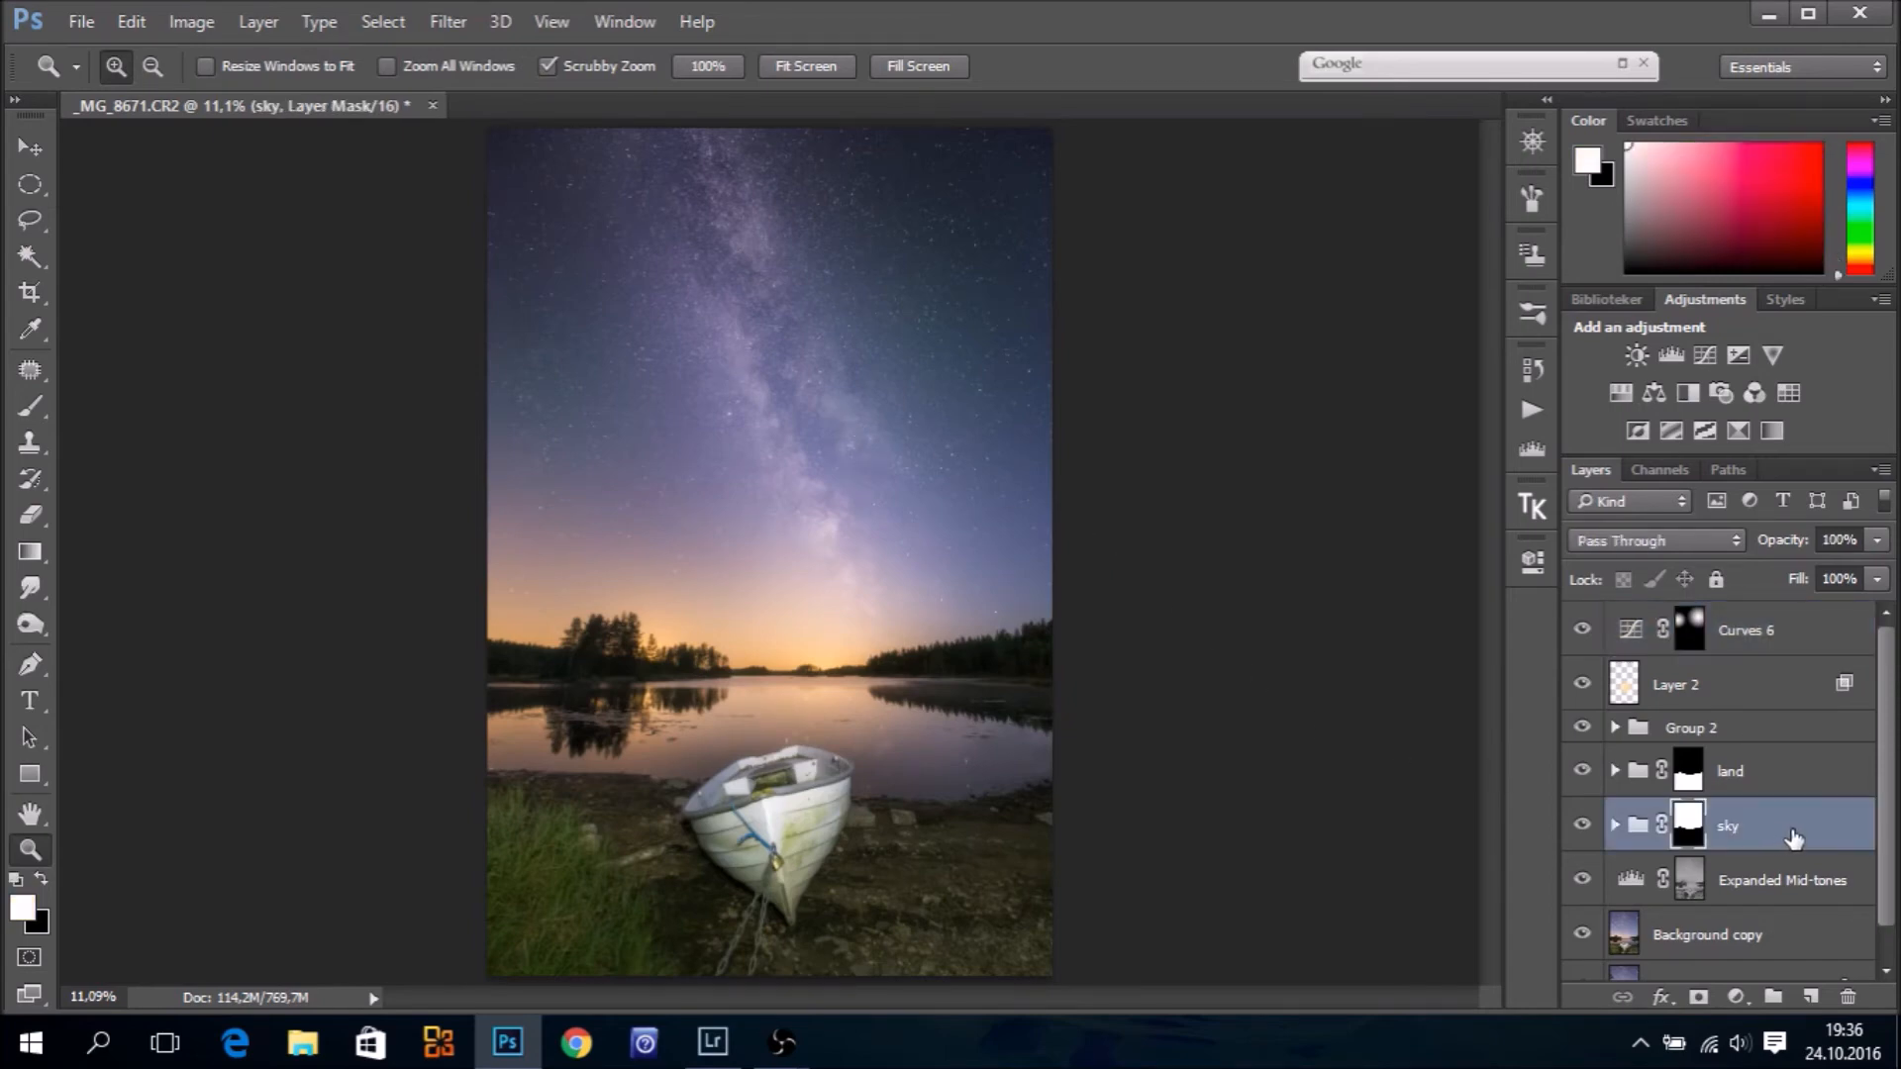
left_click_drag(1797, 834, 1811, 996)
left_click_drag(1884, 767, 1891, 698)
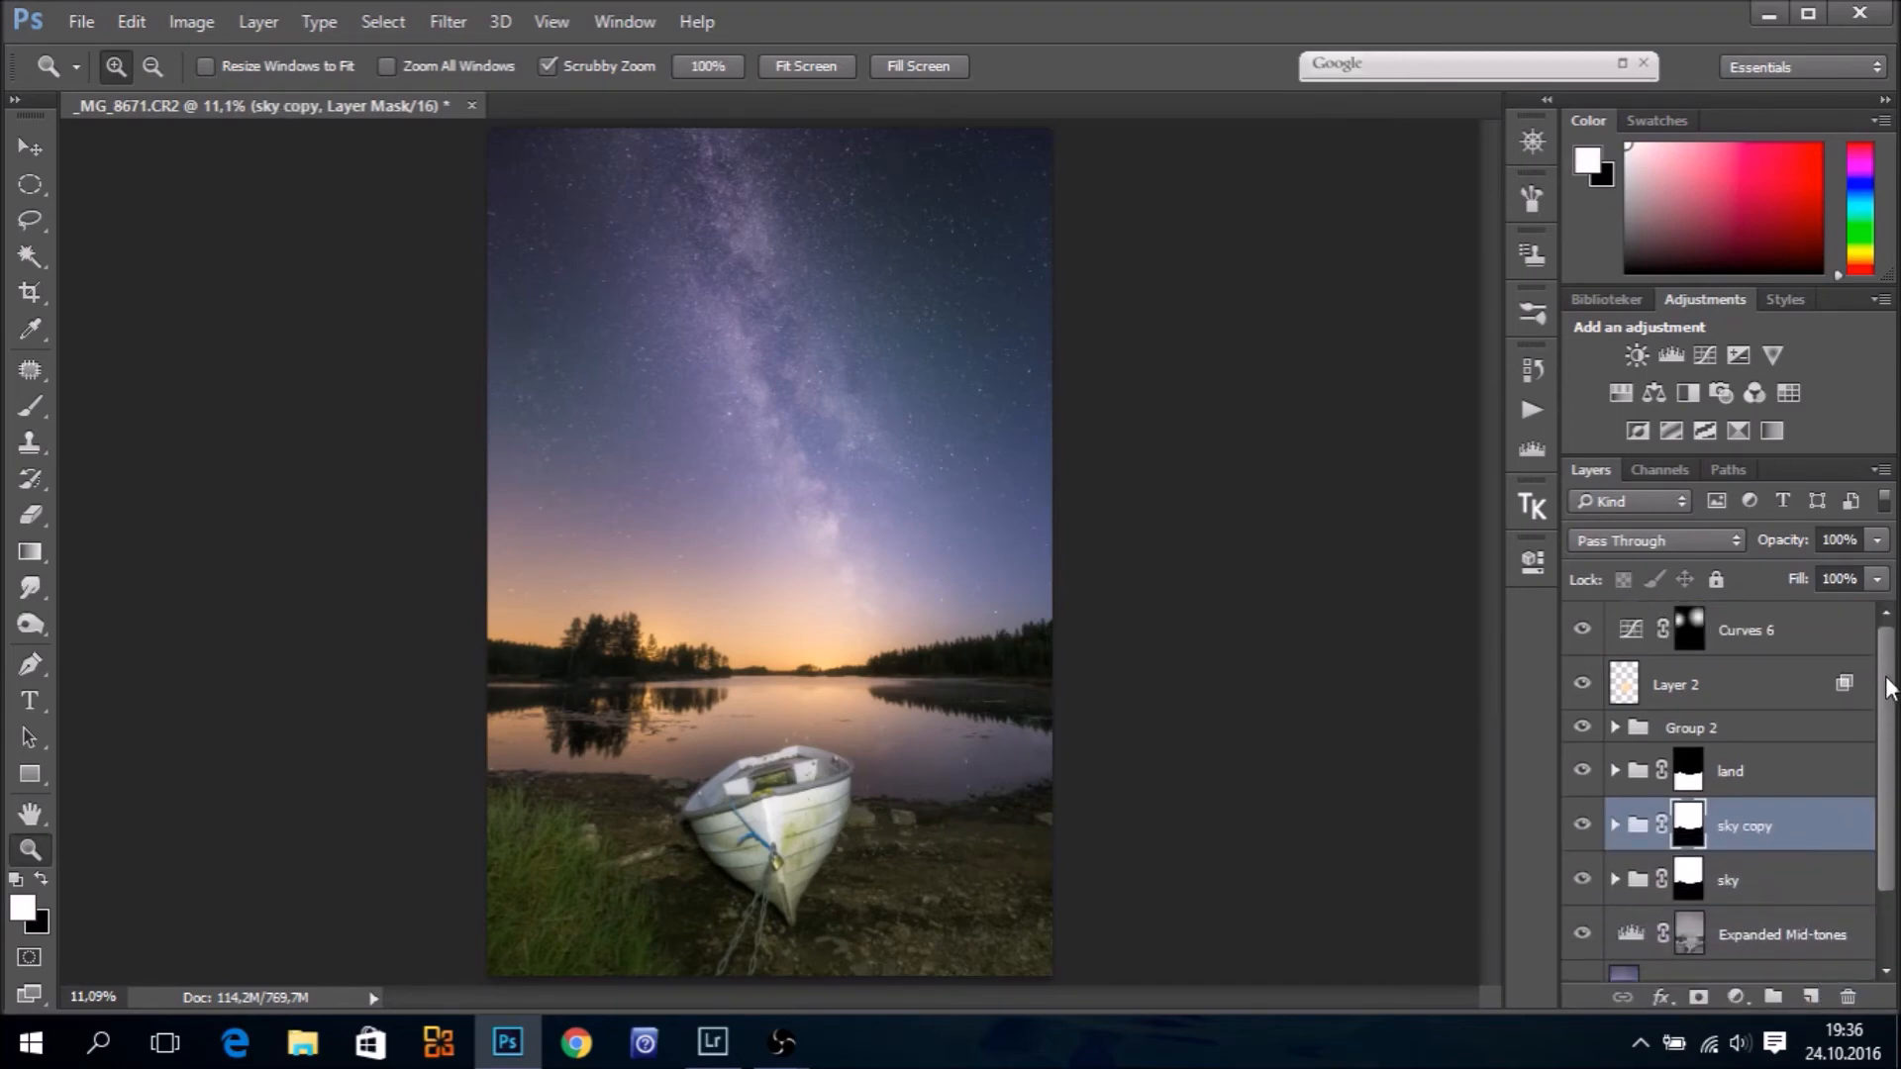
left_click_drag(1803, 834, 1772, 618)
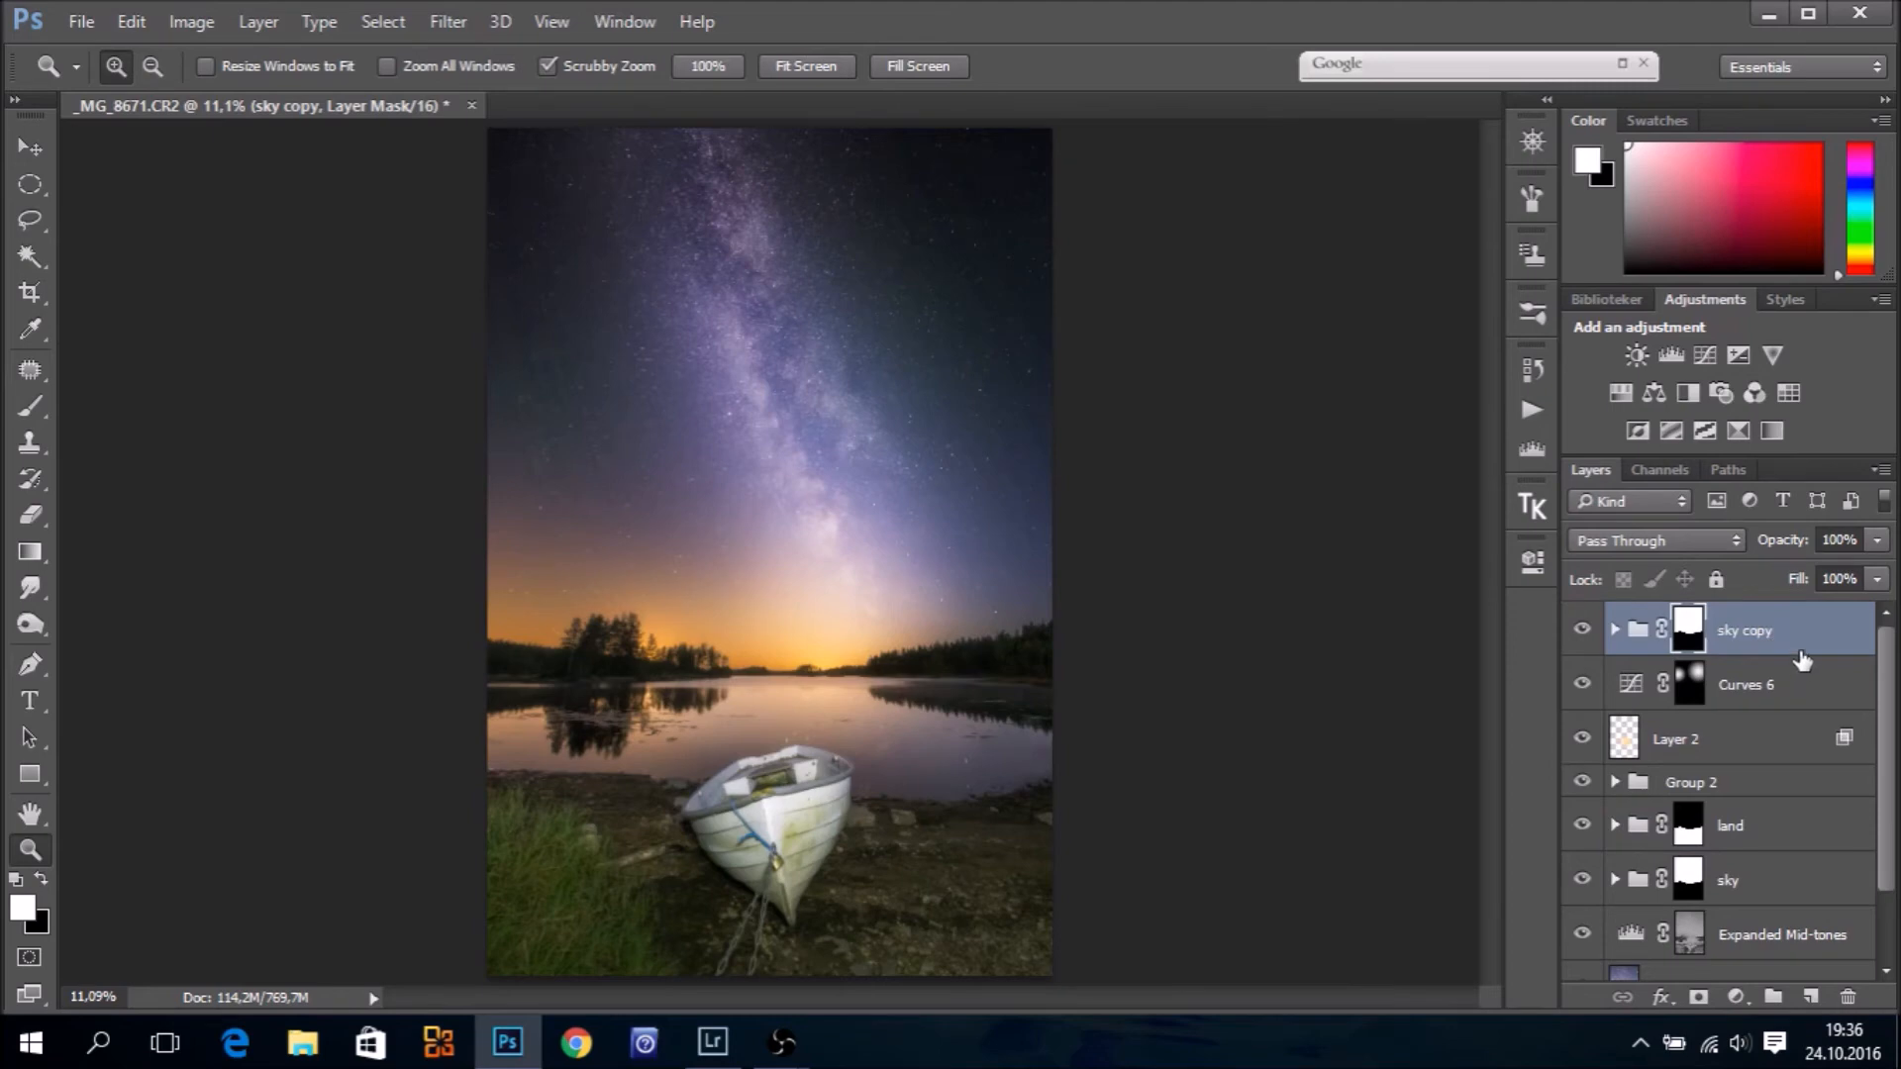
left_click(1877, 539)
left_click_drag(1877, 570, 1790, 572)
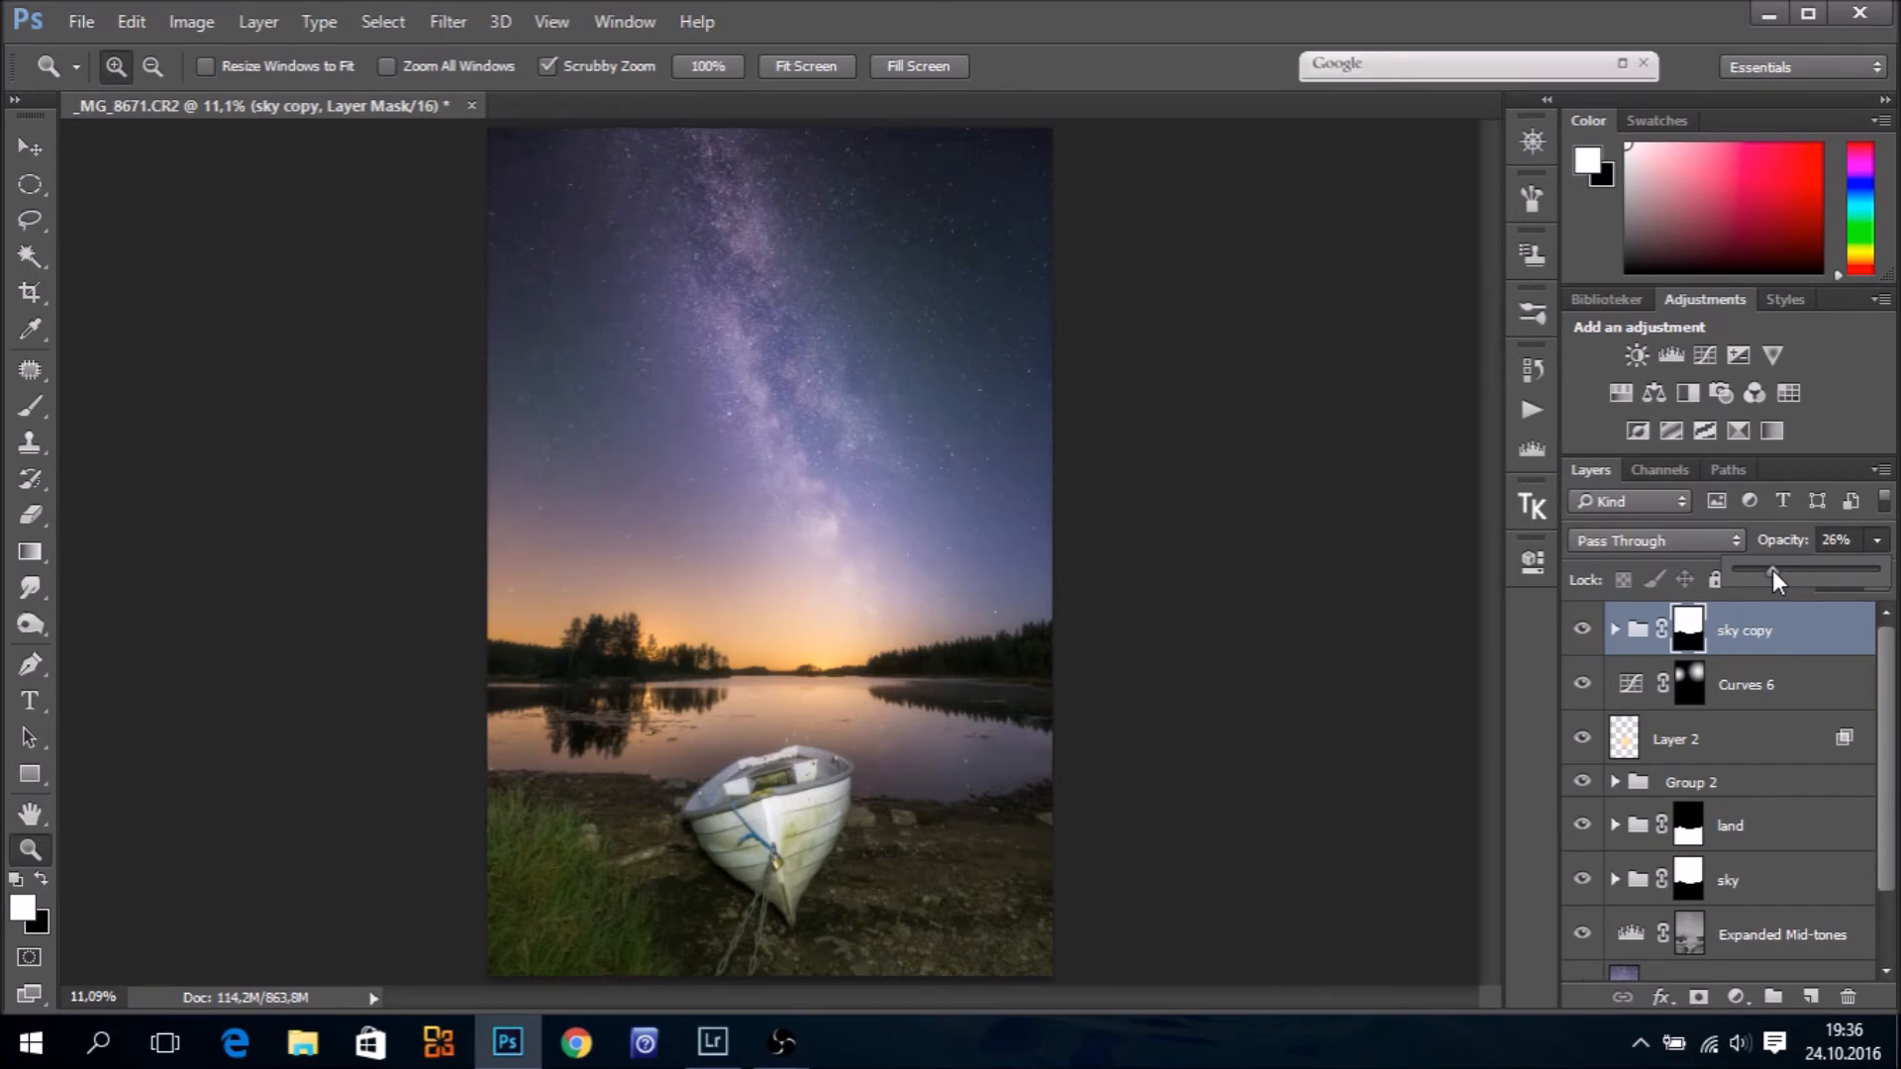
Compare the photo with and without the sky copy group
left_click(1581, 631)
left_click(1581, 631)
left_click(1581, 630)
left_click(1581, 630)
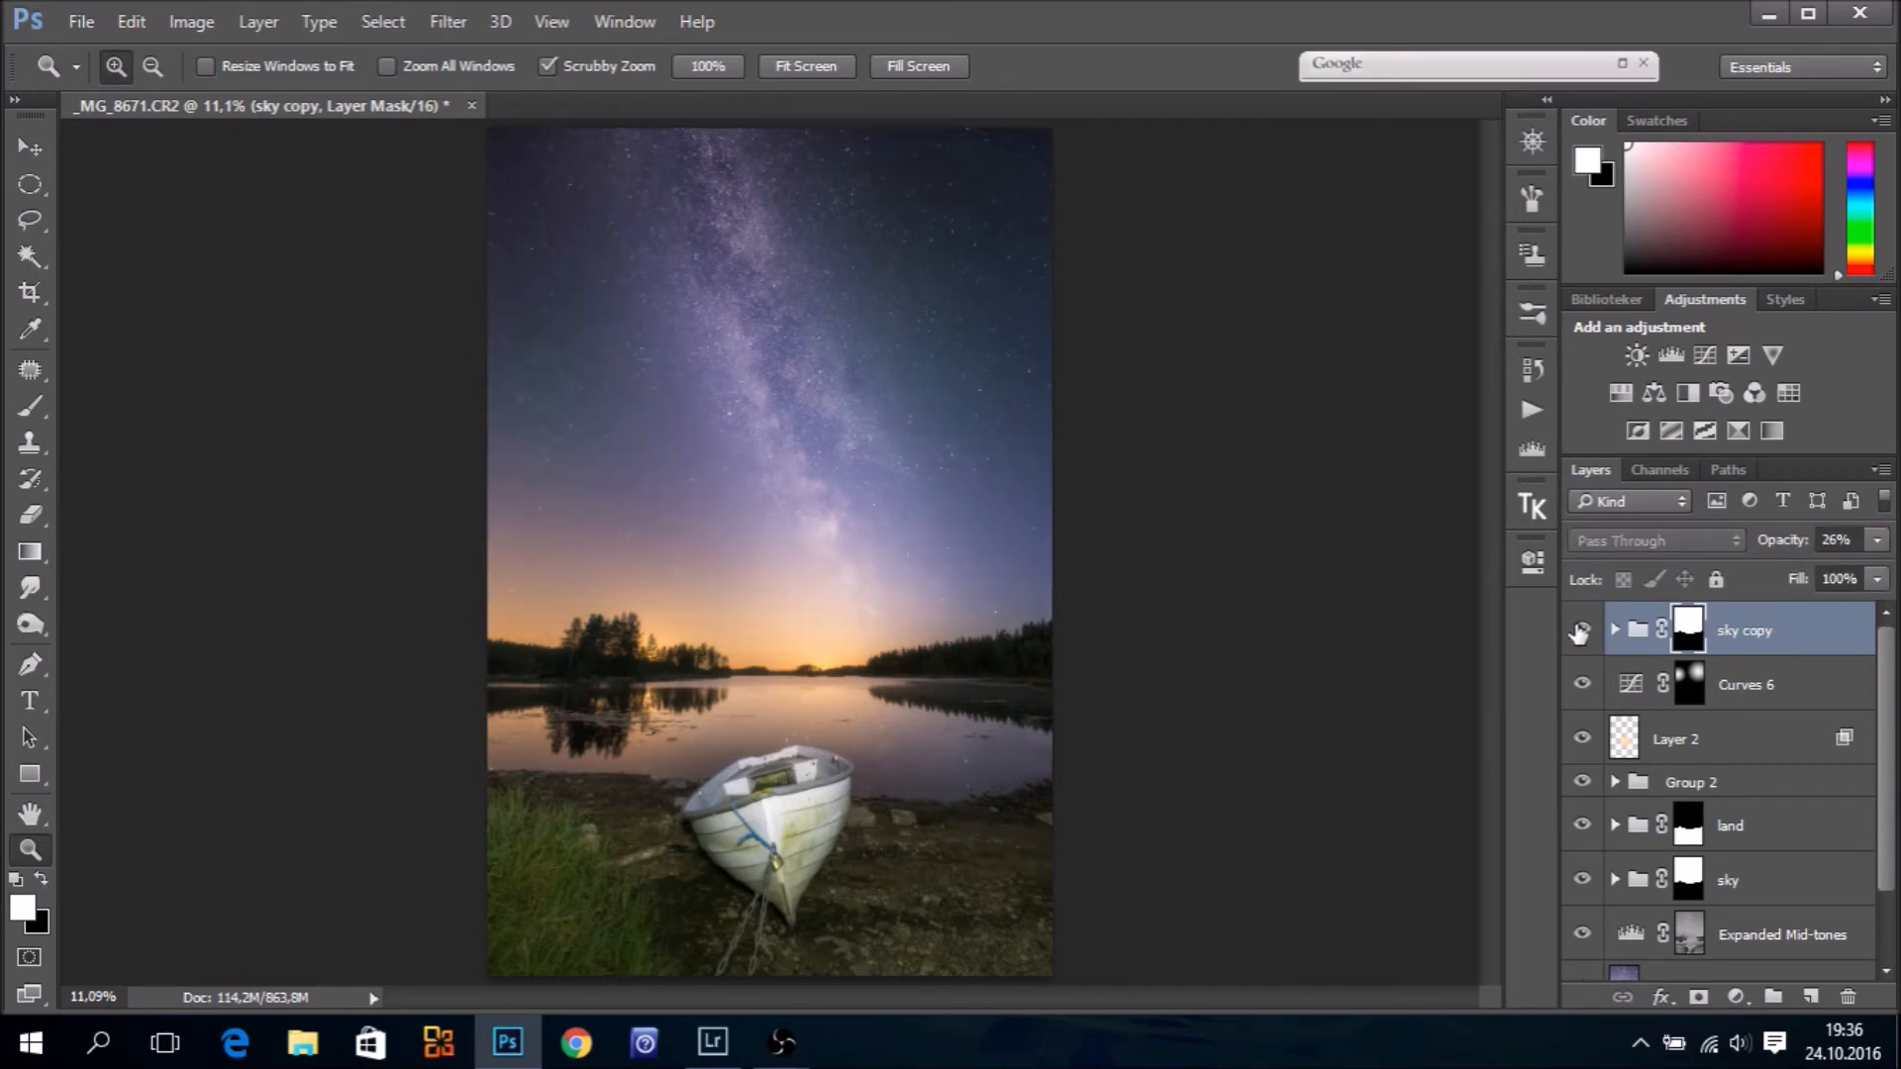
left_click(1580, 631)
left_click(1581, 631)
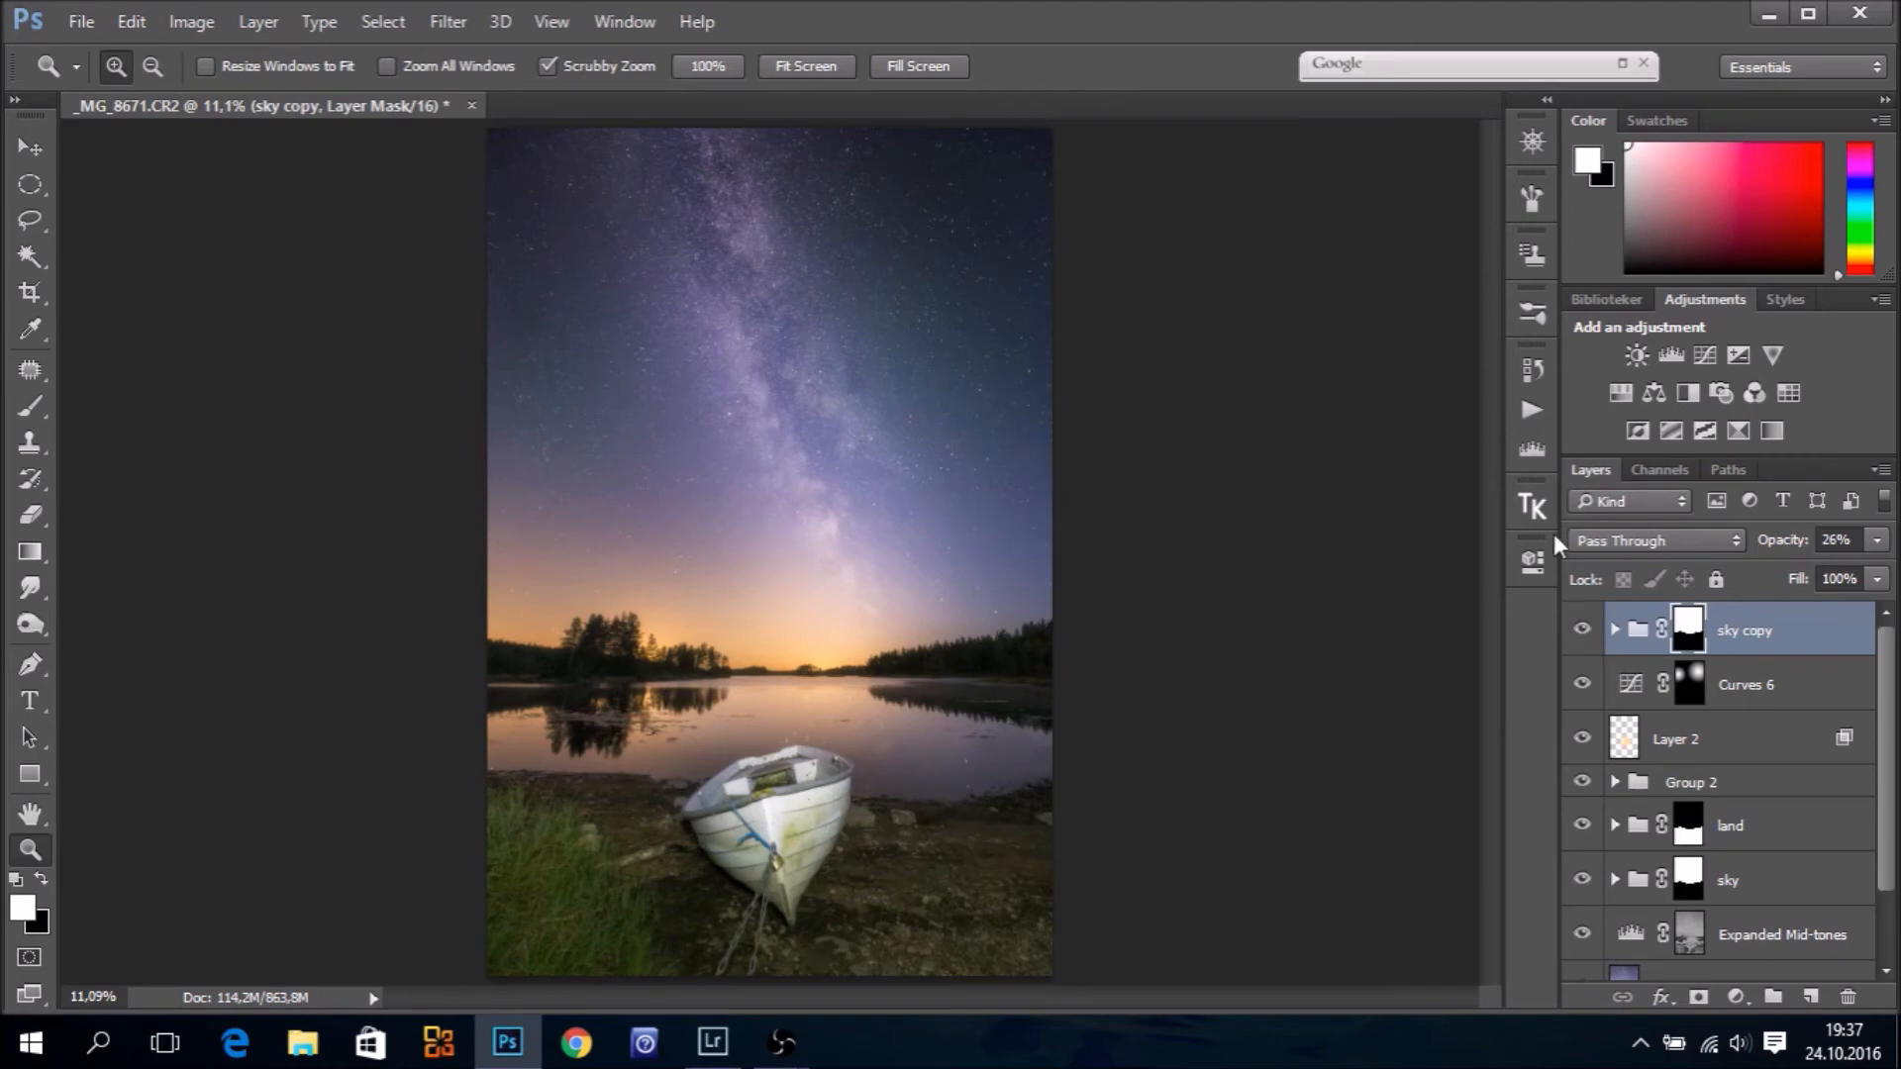
Create a Curves adjustment layer masked to the Light Lights from the TKActions luminosity masks
left_click(1537, 508)
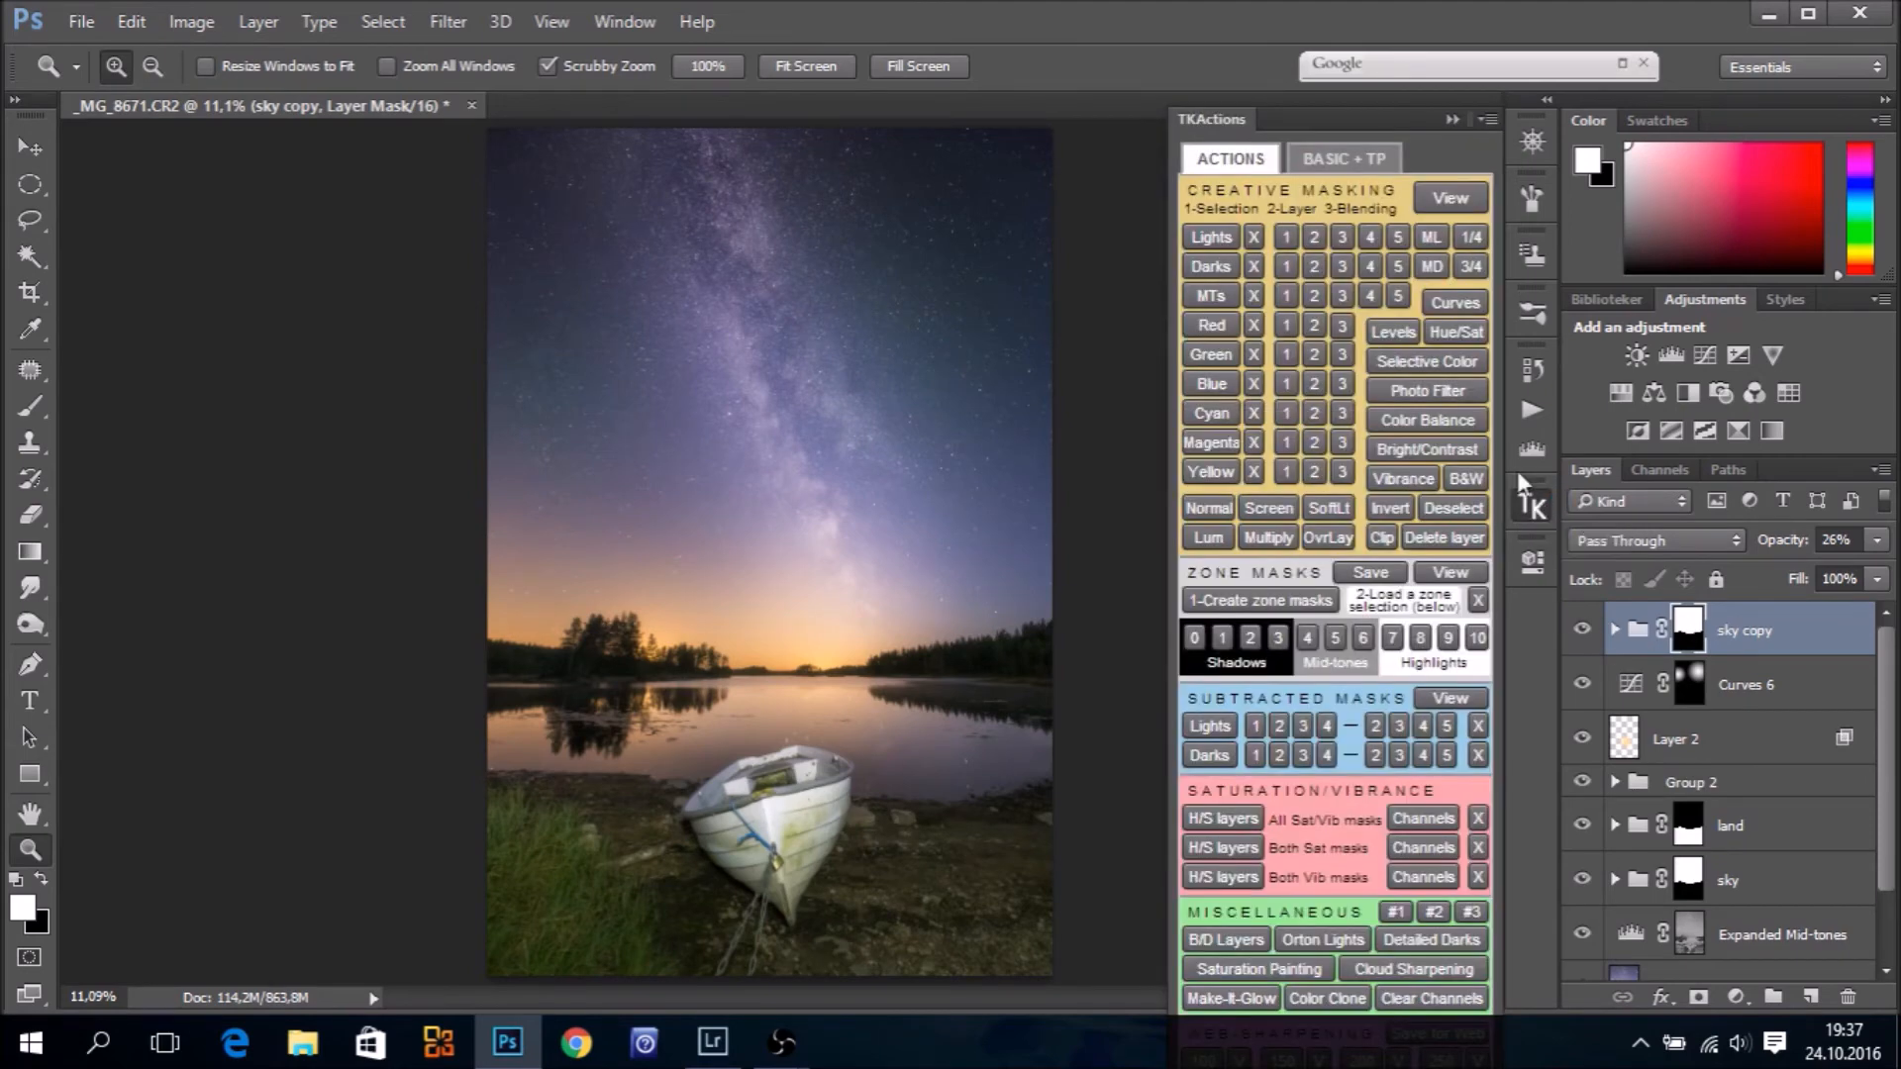
left_click(1352, 161)
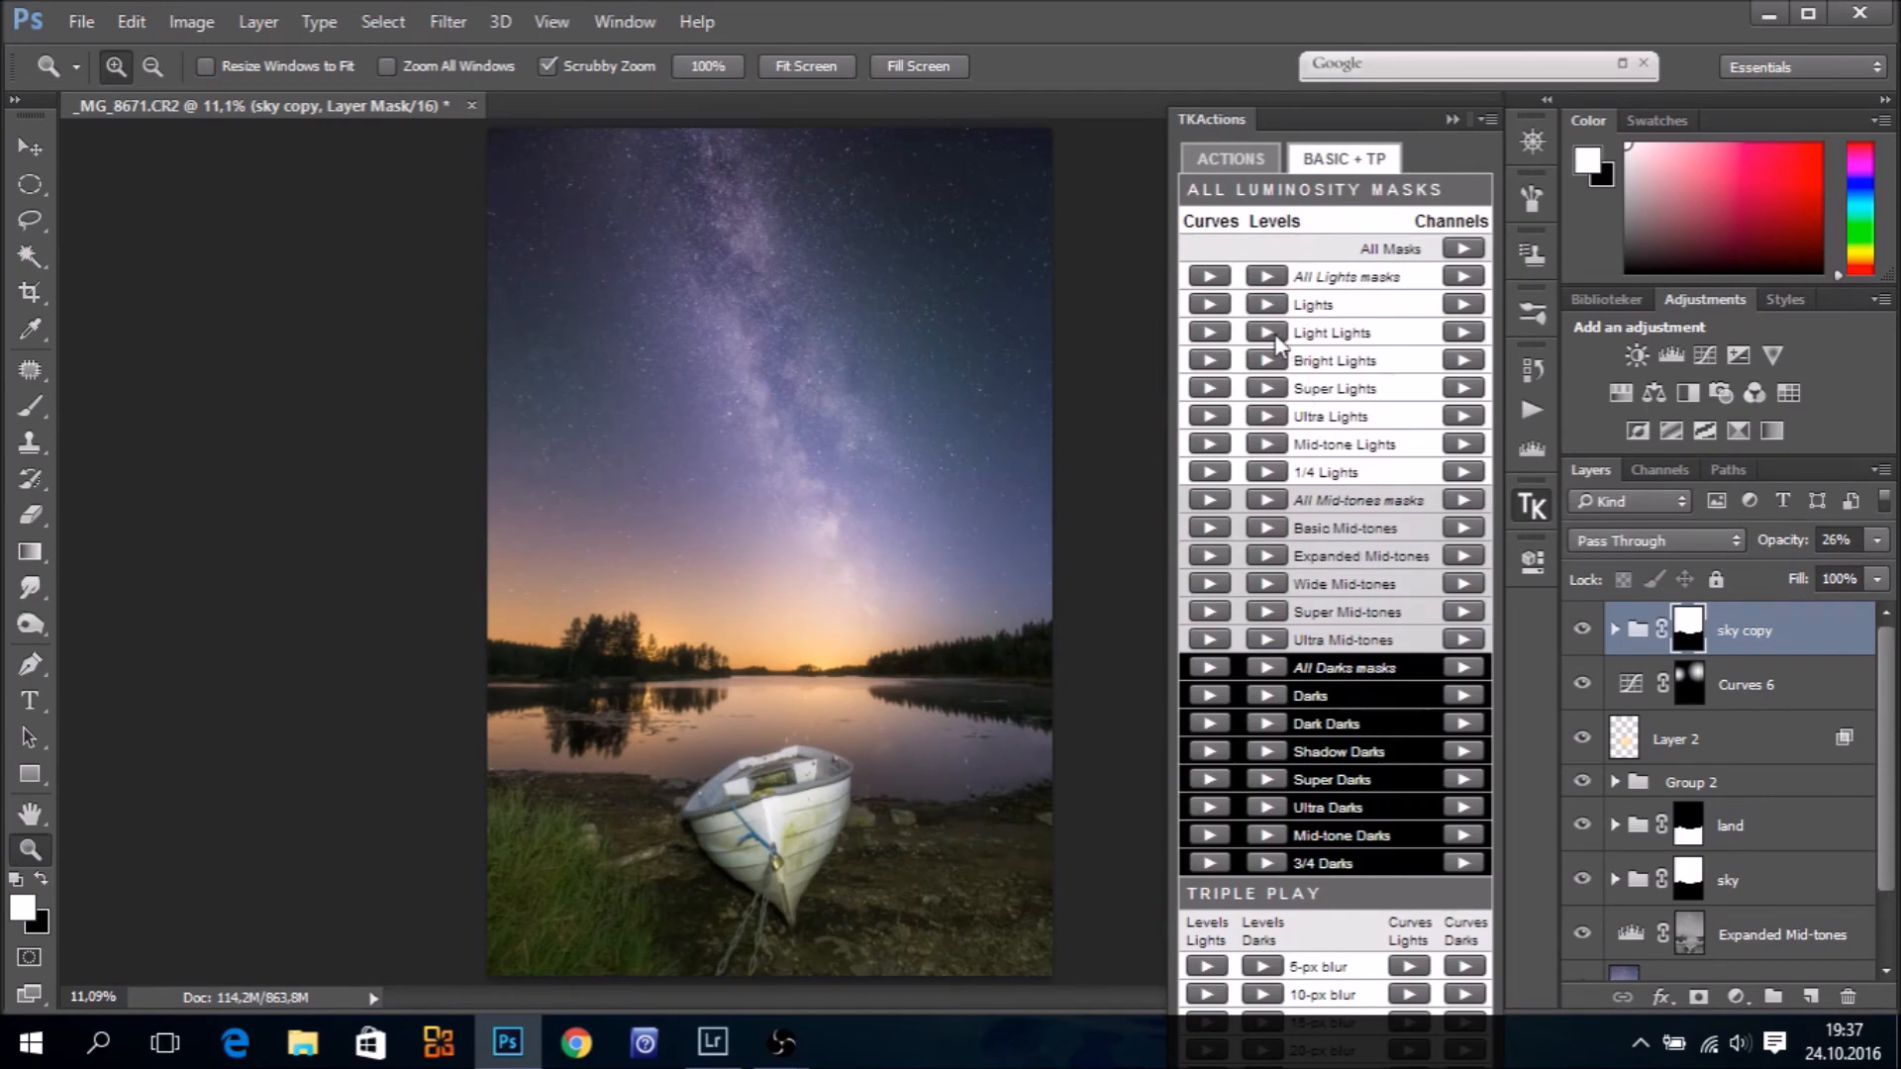
left_click(1209, 331)
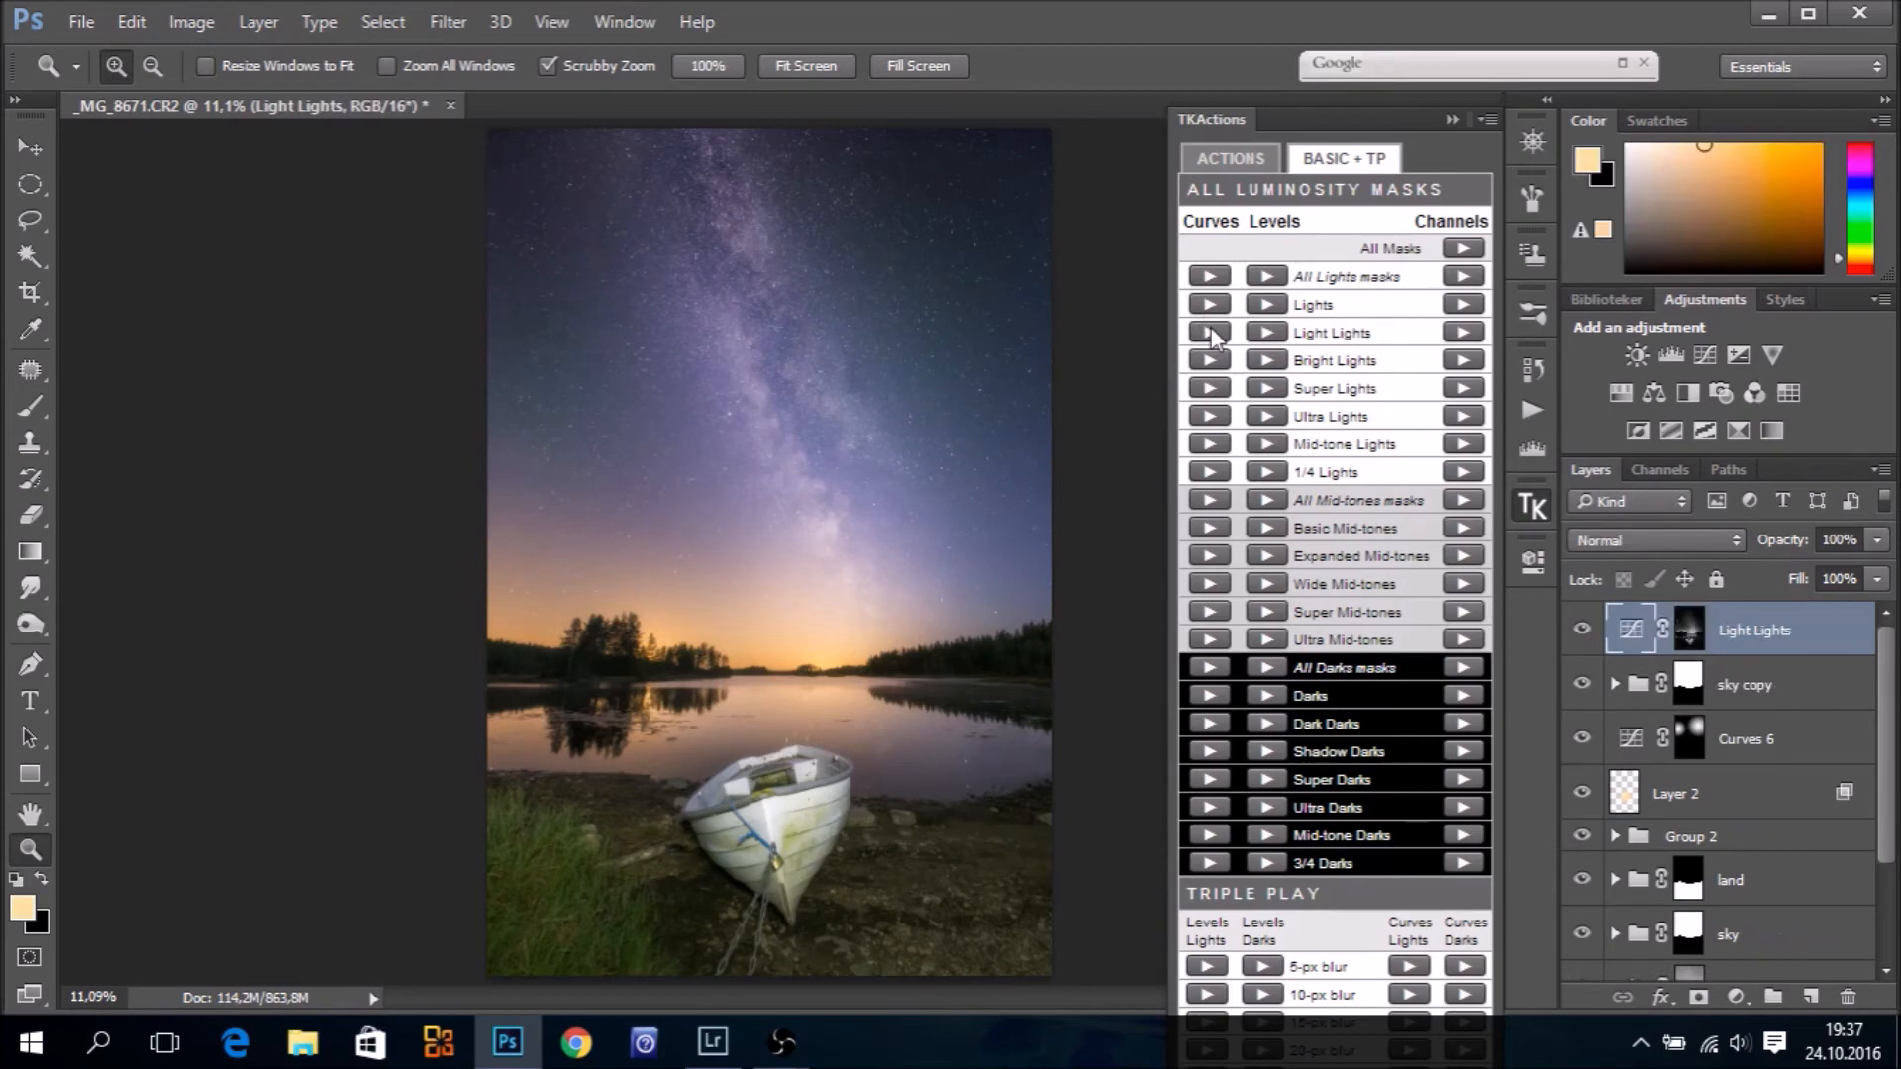
left_click(1452, 120)
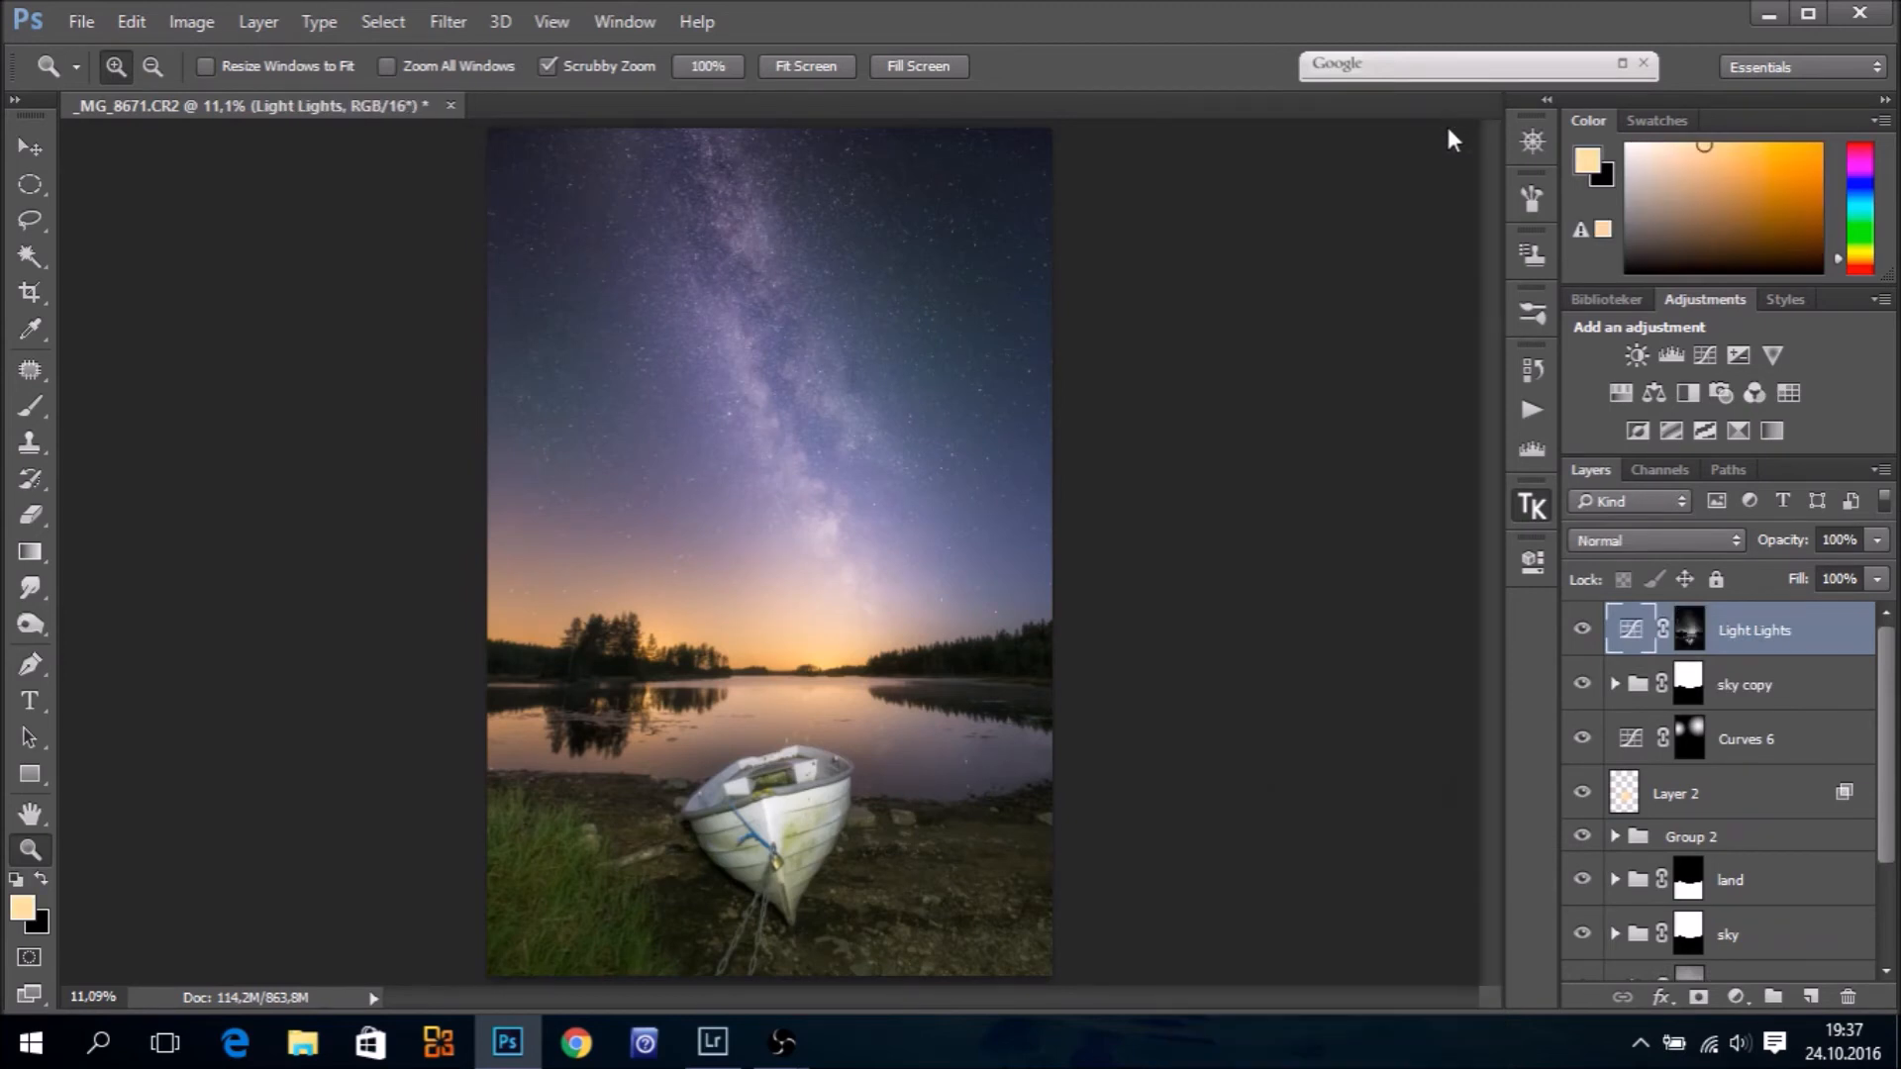
Pull the Light Lights curve down in its upper midtones to darken the light tones, and compare before and after
double_click(1630, 635)
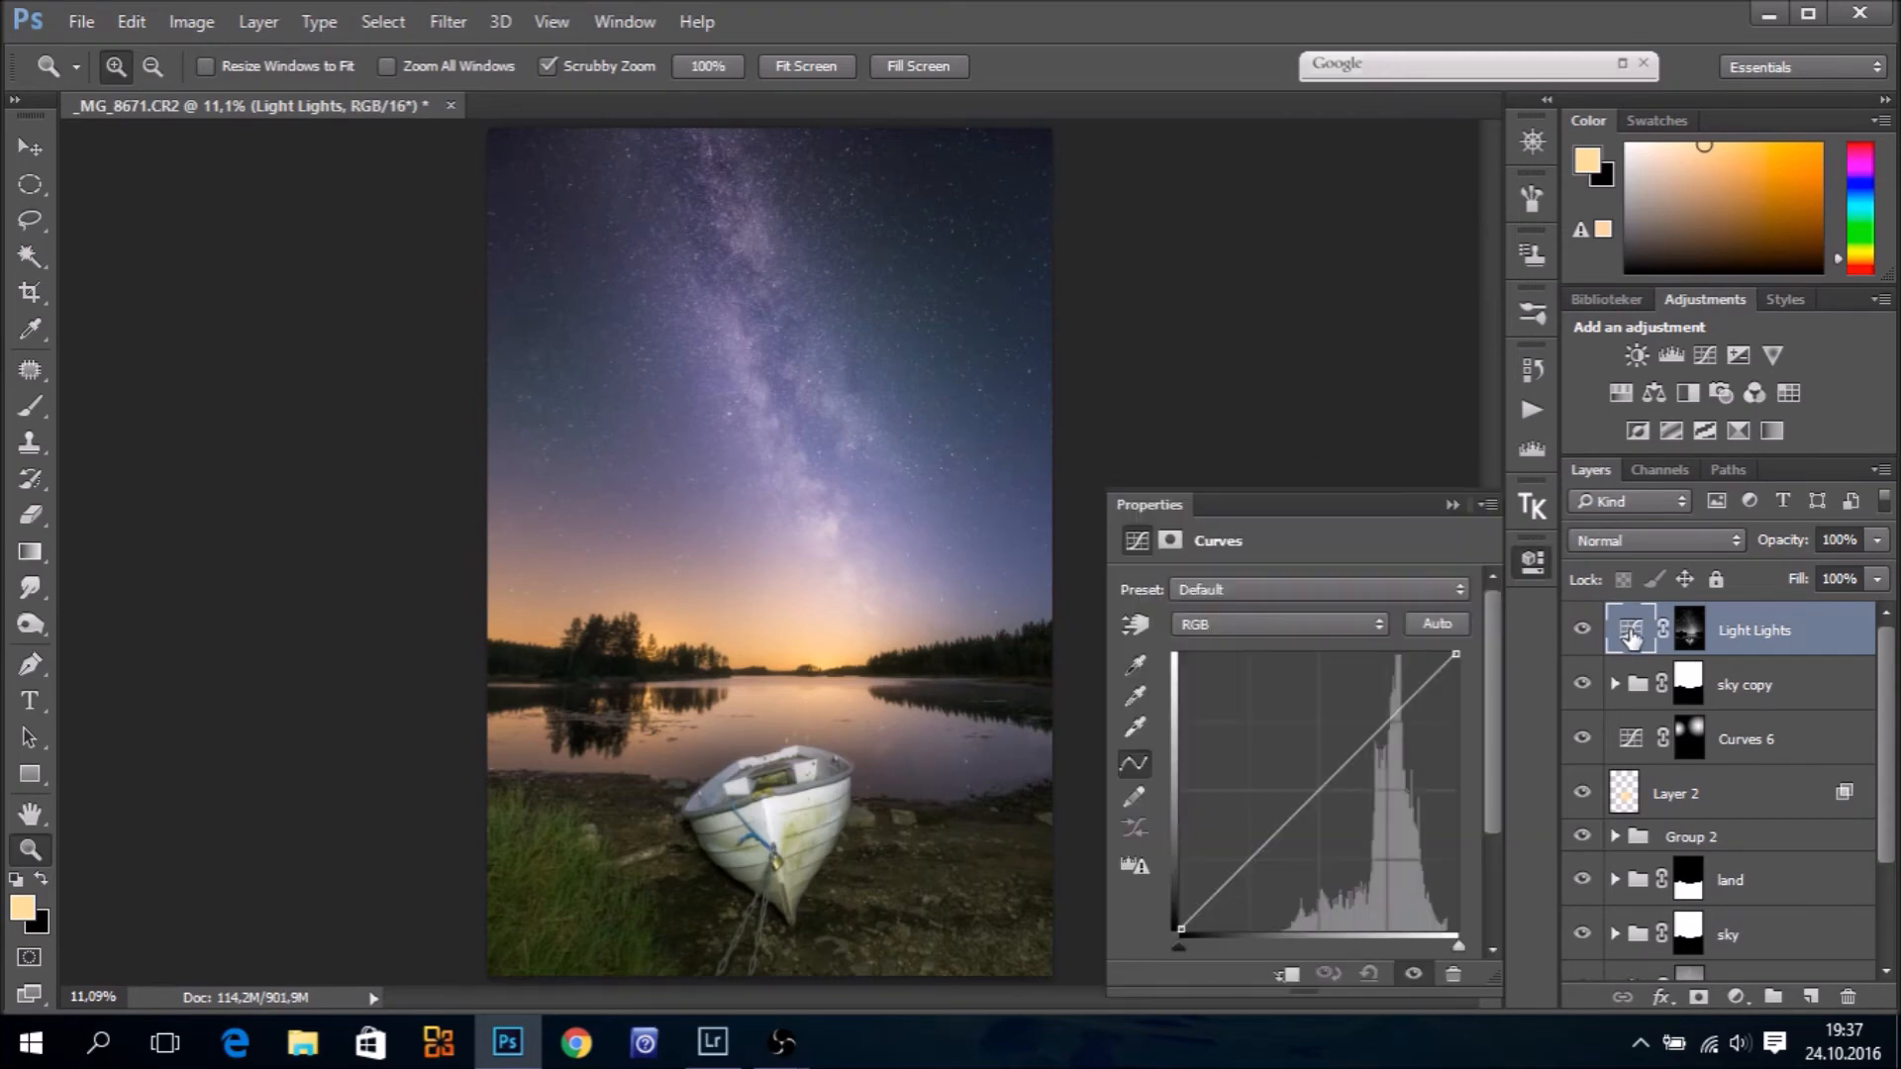
left_click_drag(1322, 800, 1366, 838)
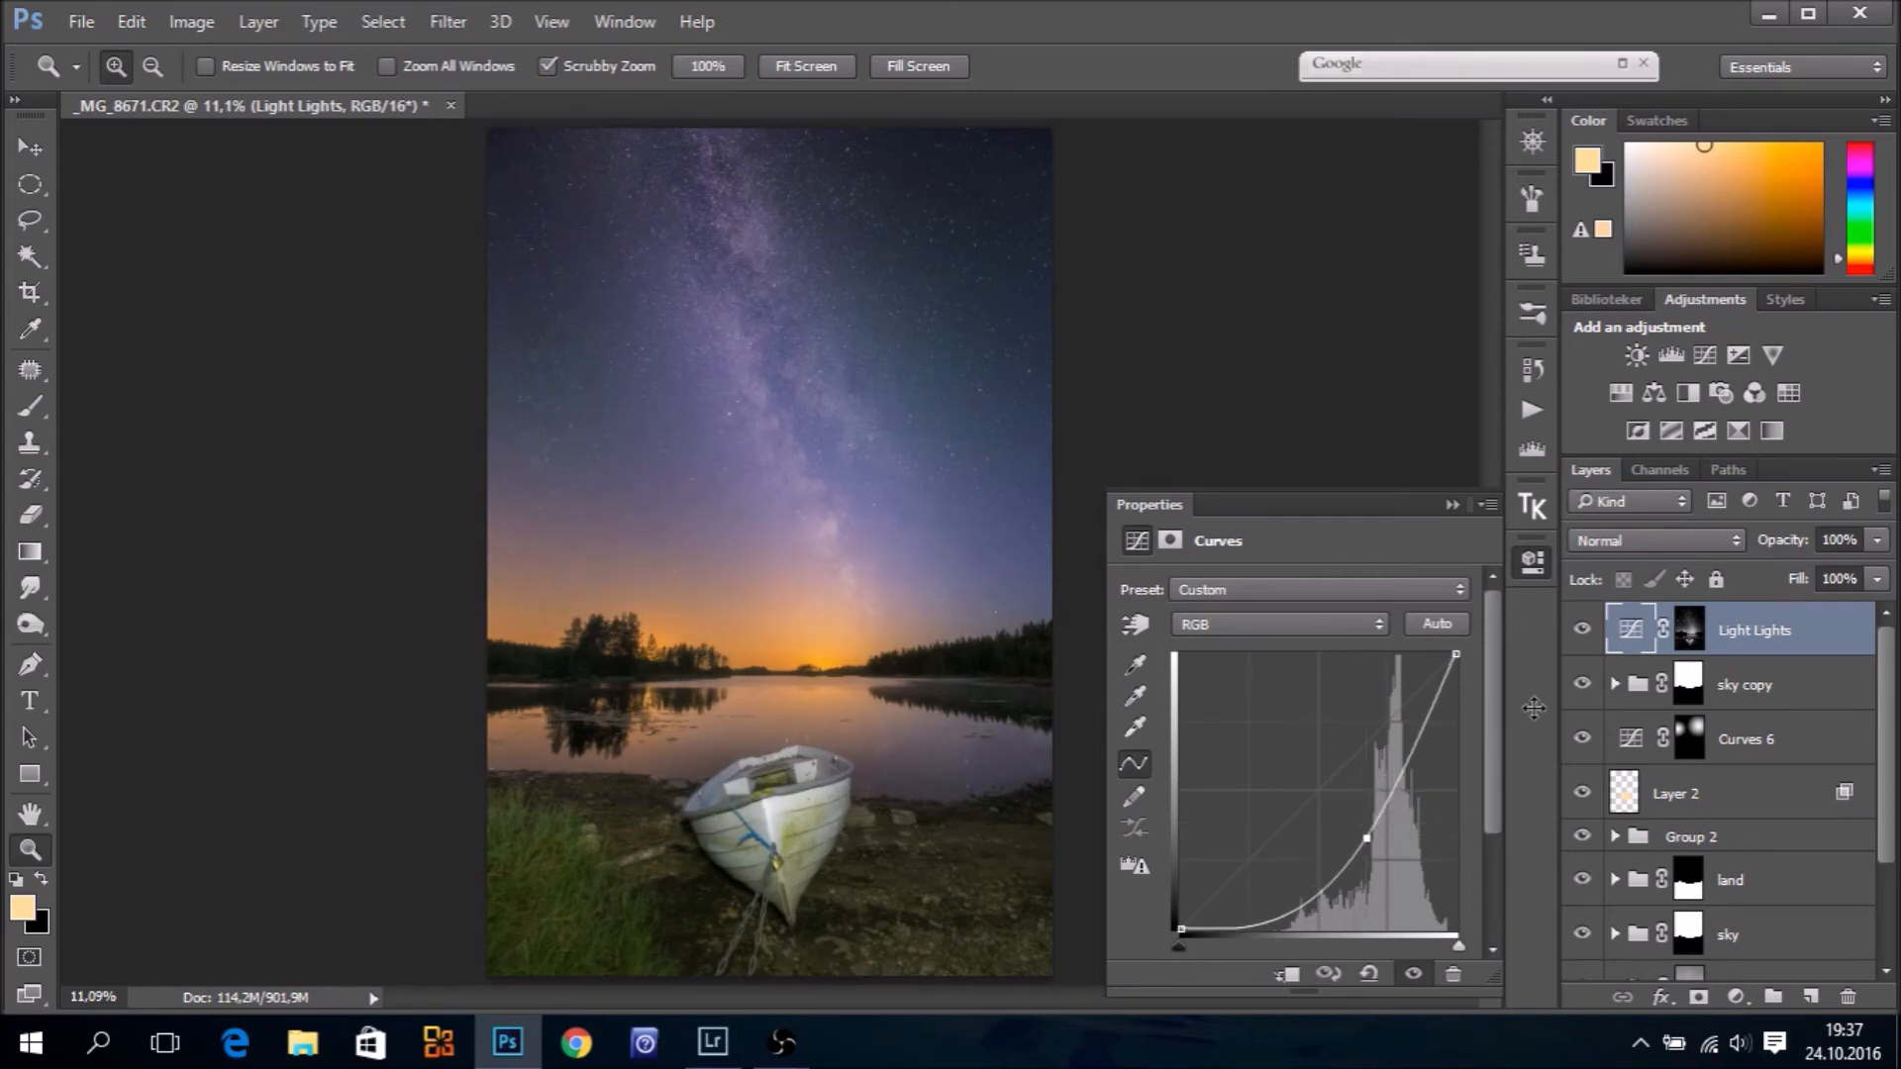
left_click(1582, 632)
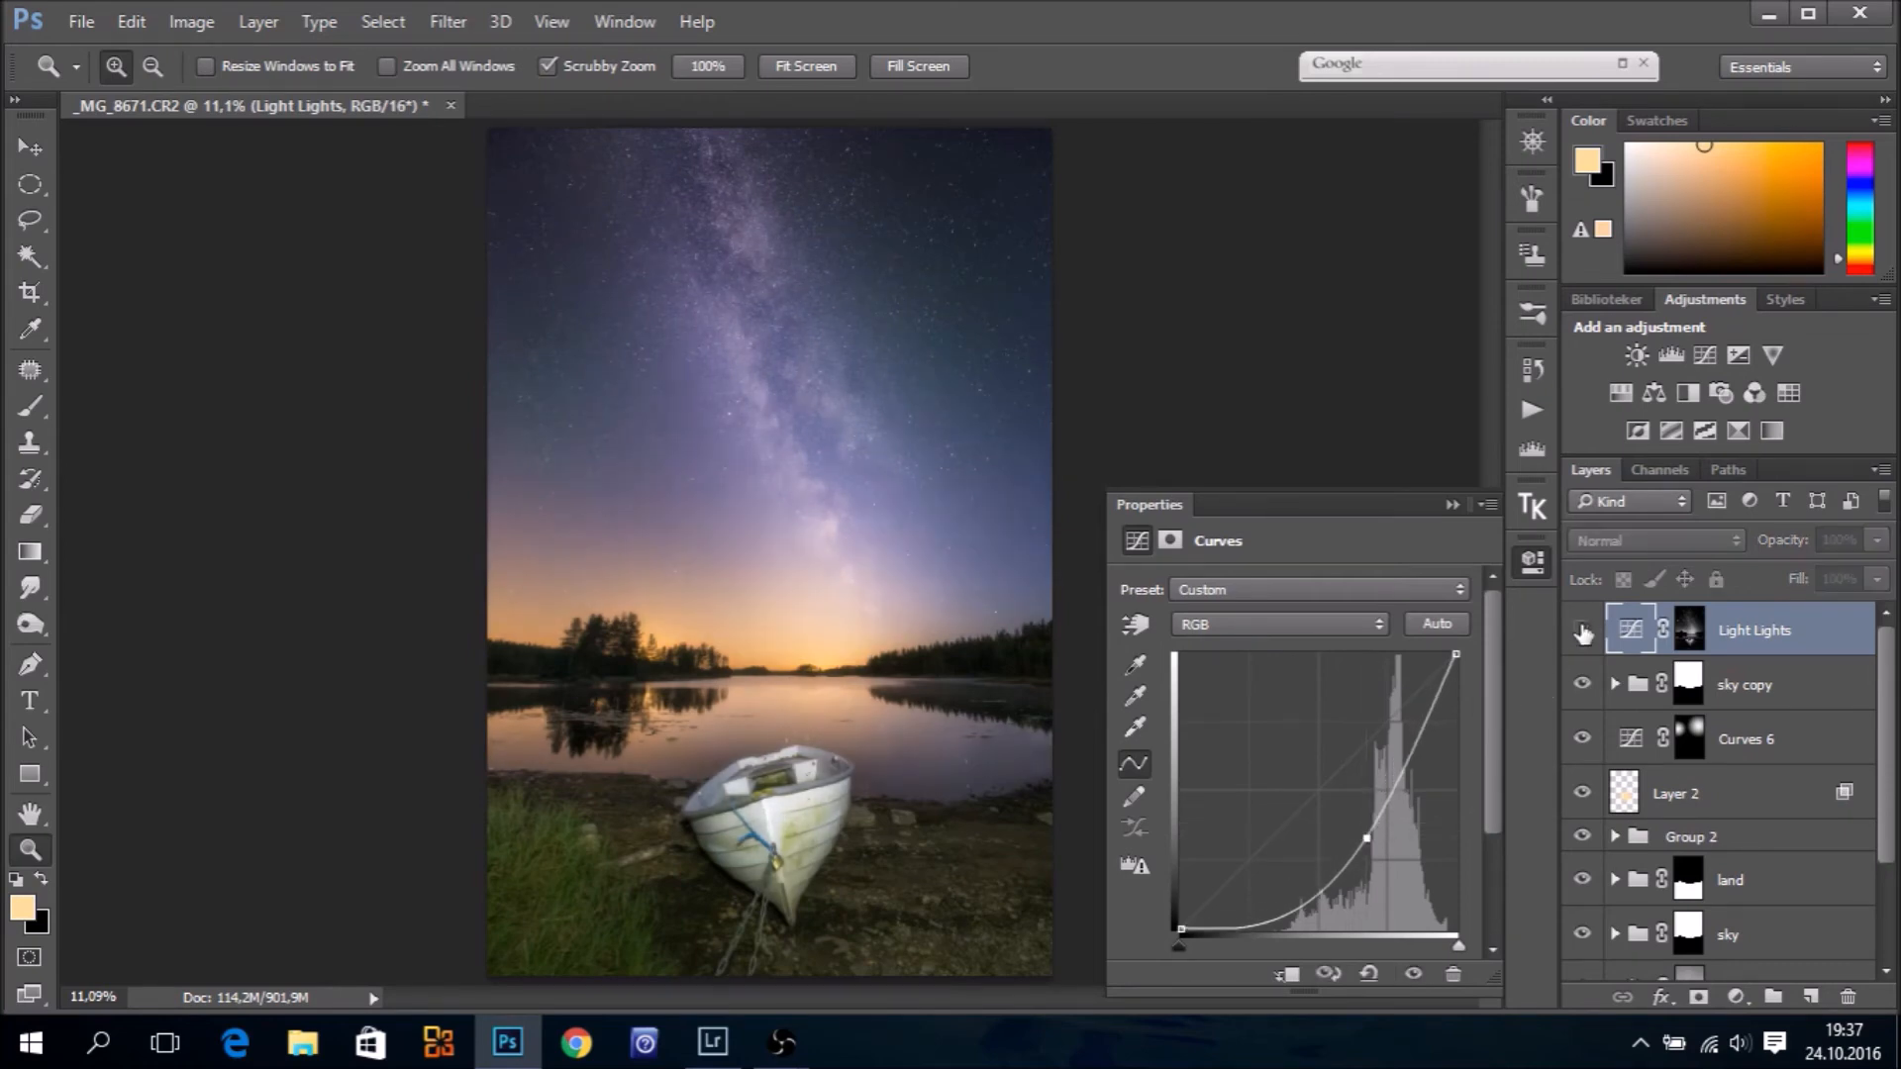
left_click(1582, 631)
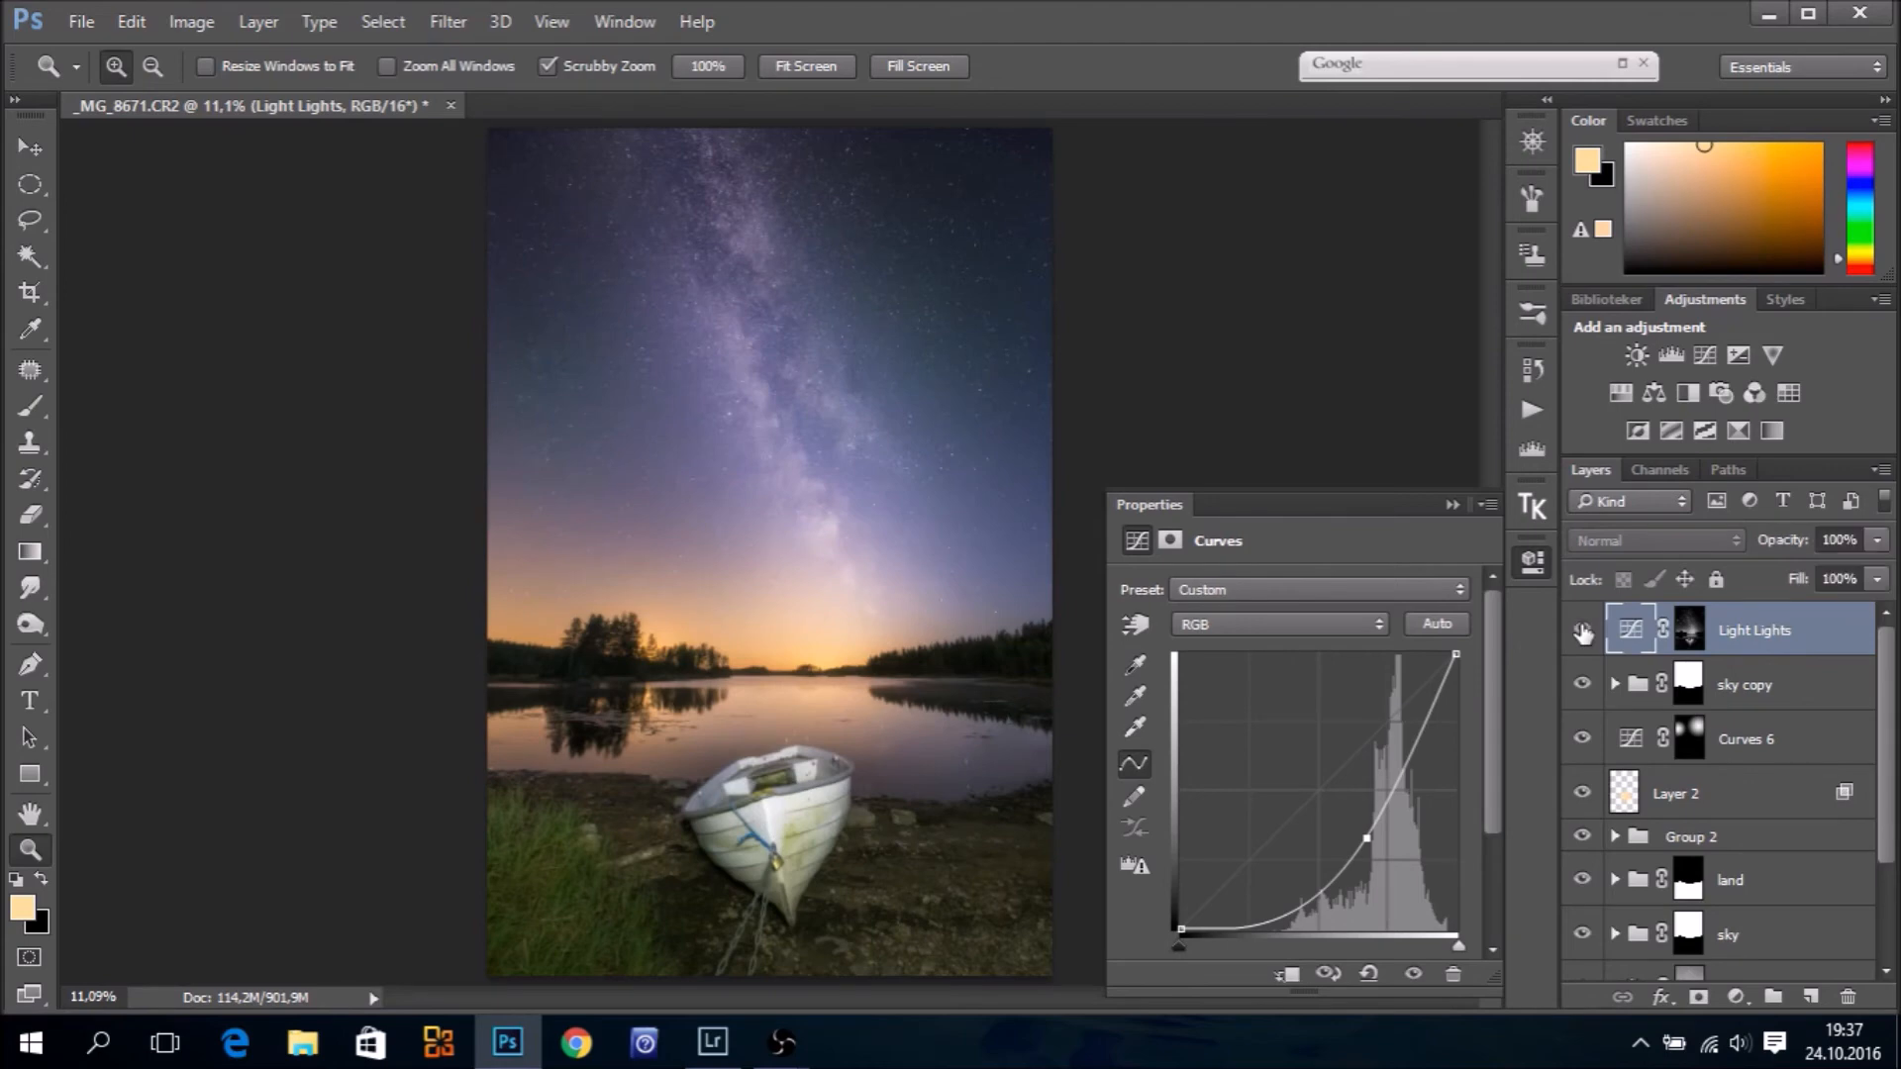
left_click(1449, 505)
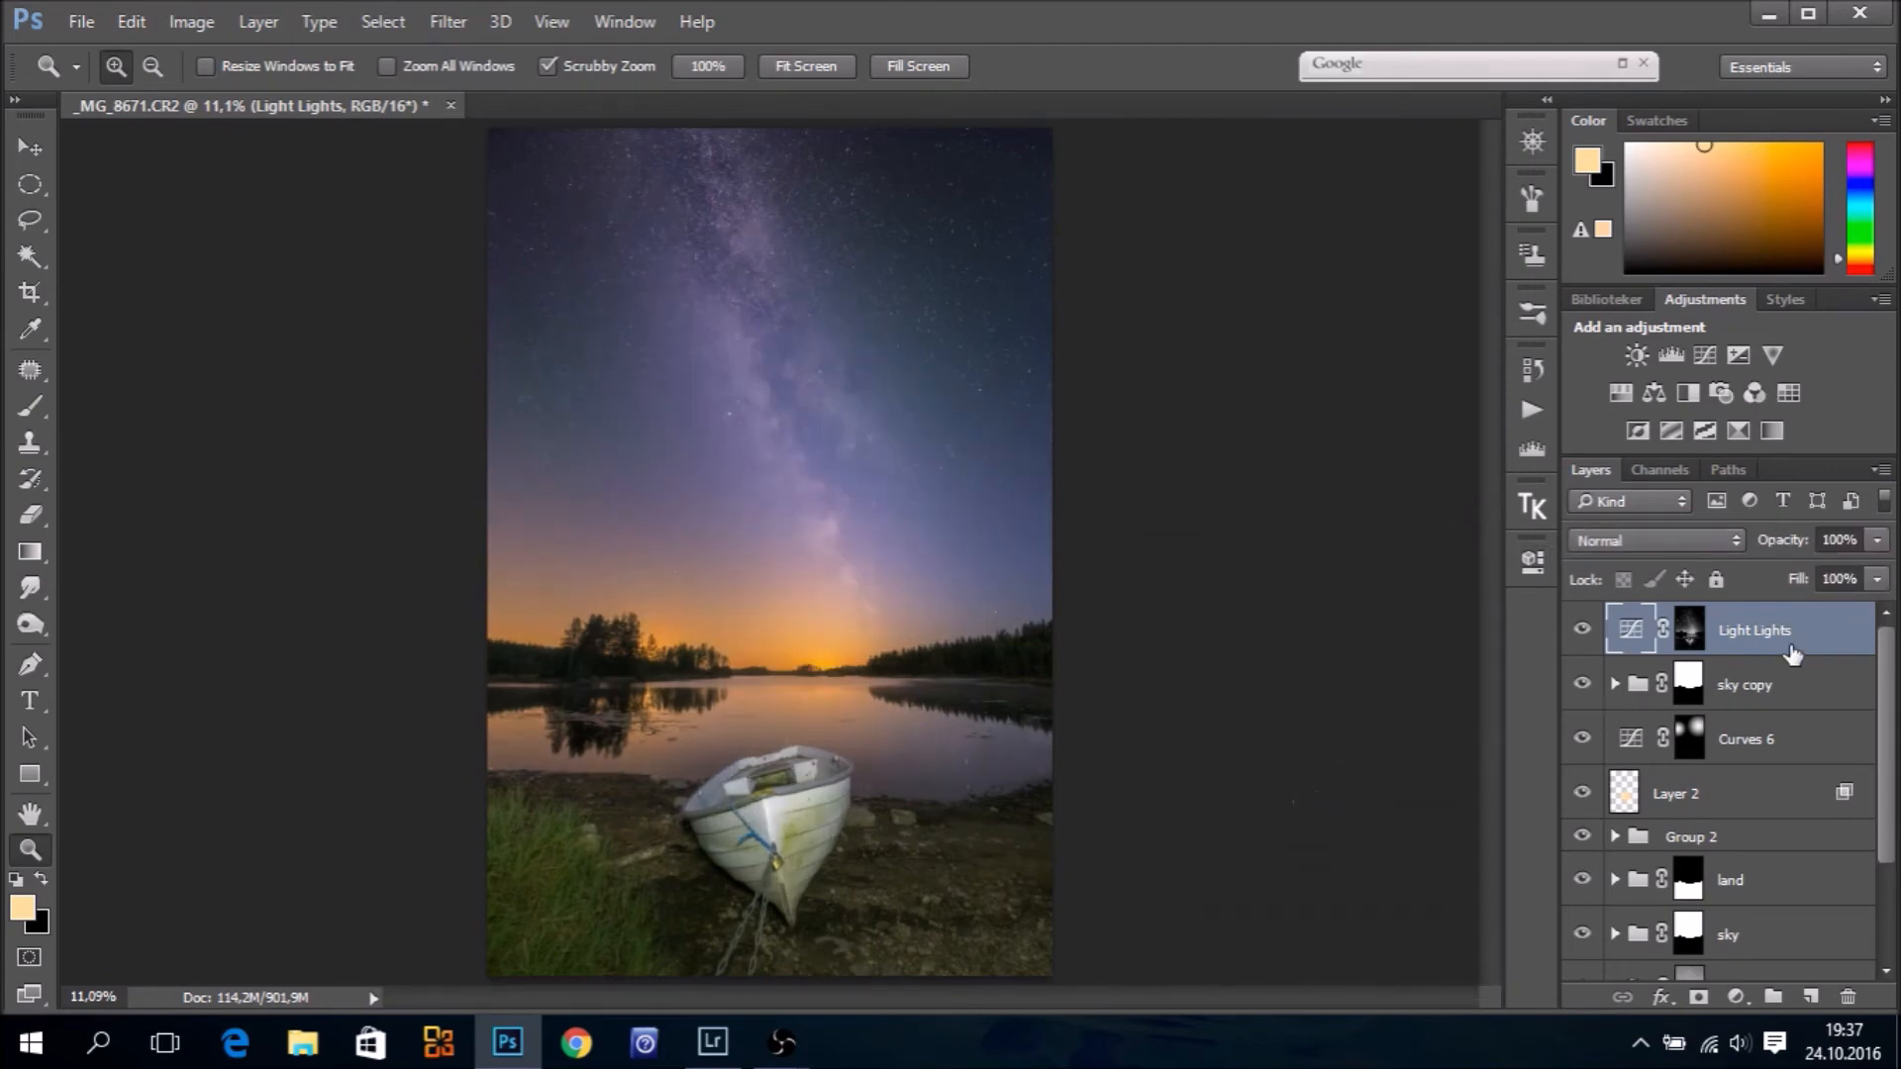
Put the Light Lights layer in its own group, collapse it, and give the group a black mask
key("ctrl+g")
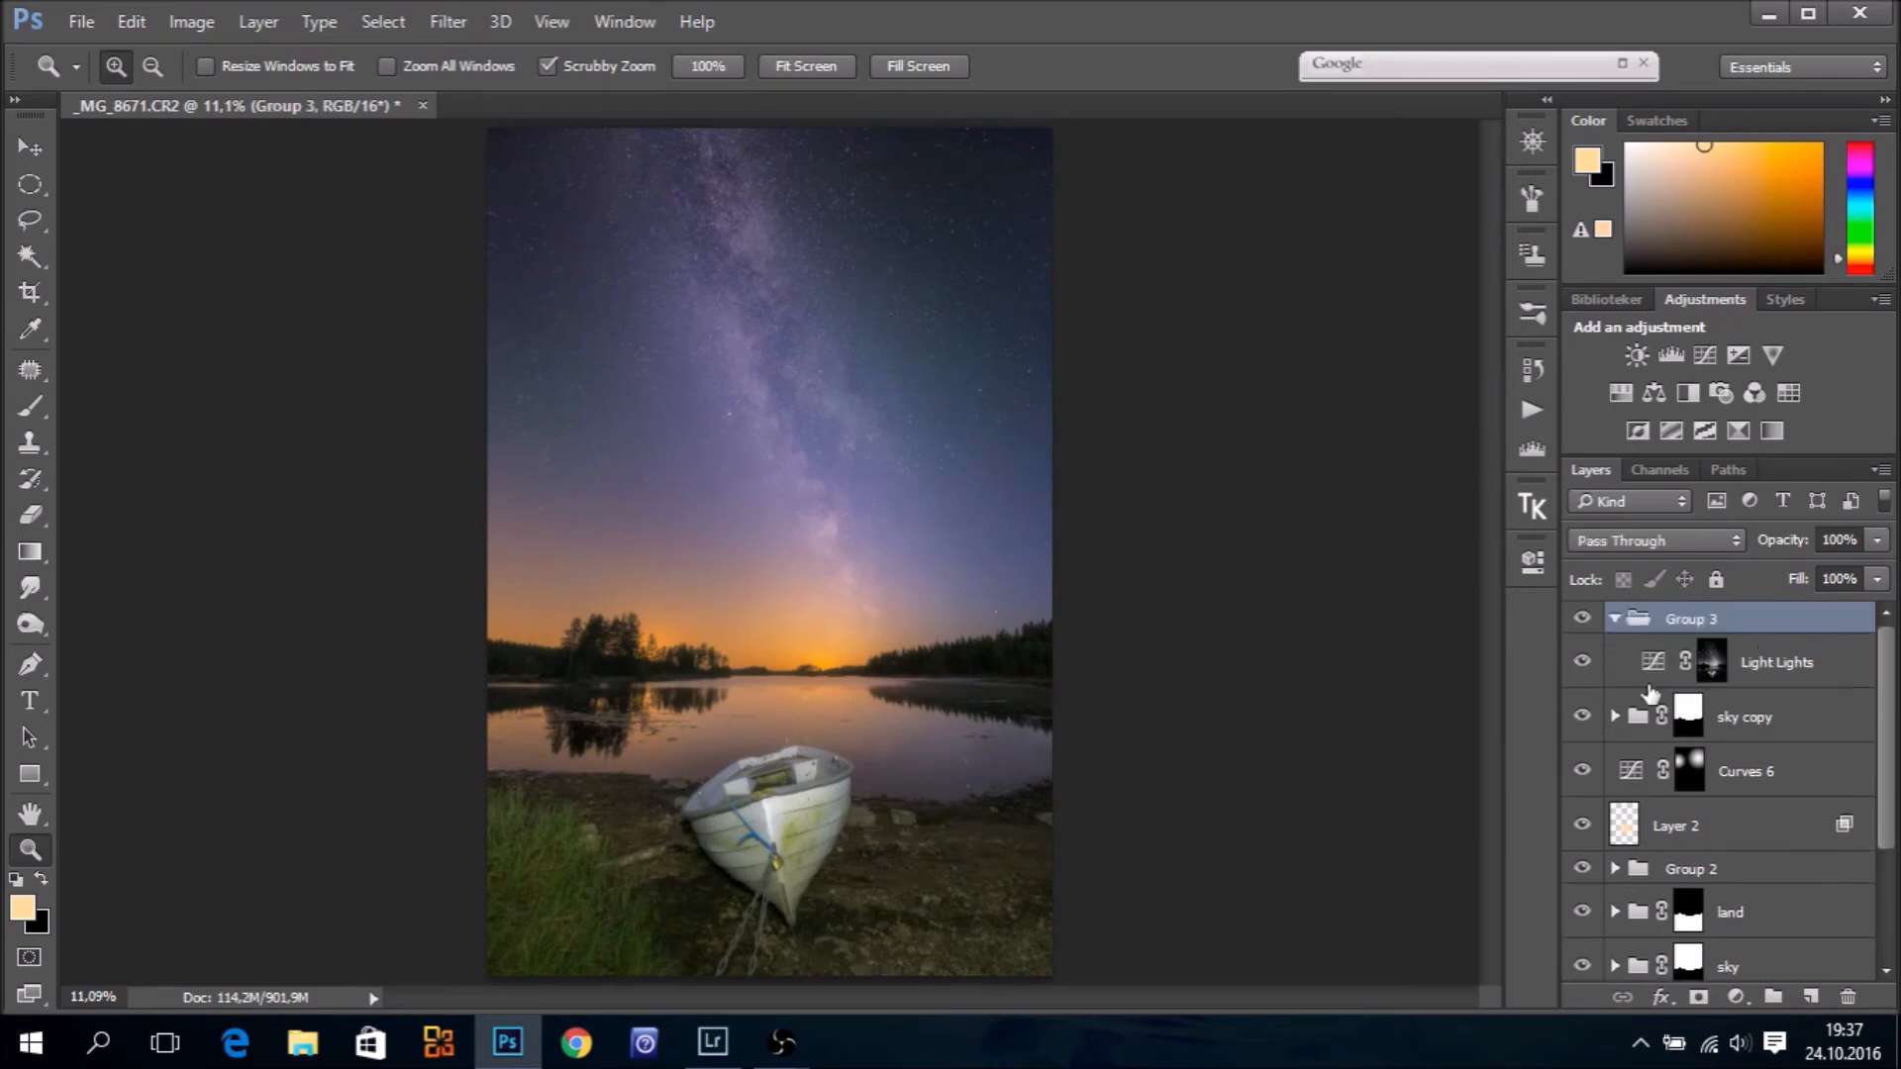
left_click(1614, 621)
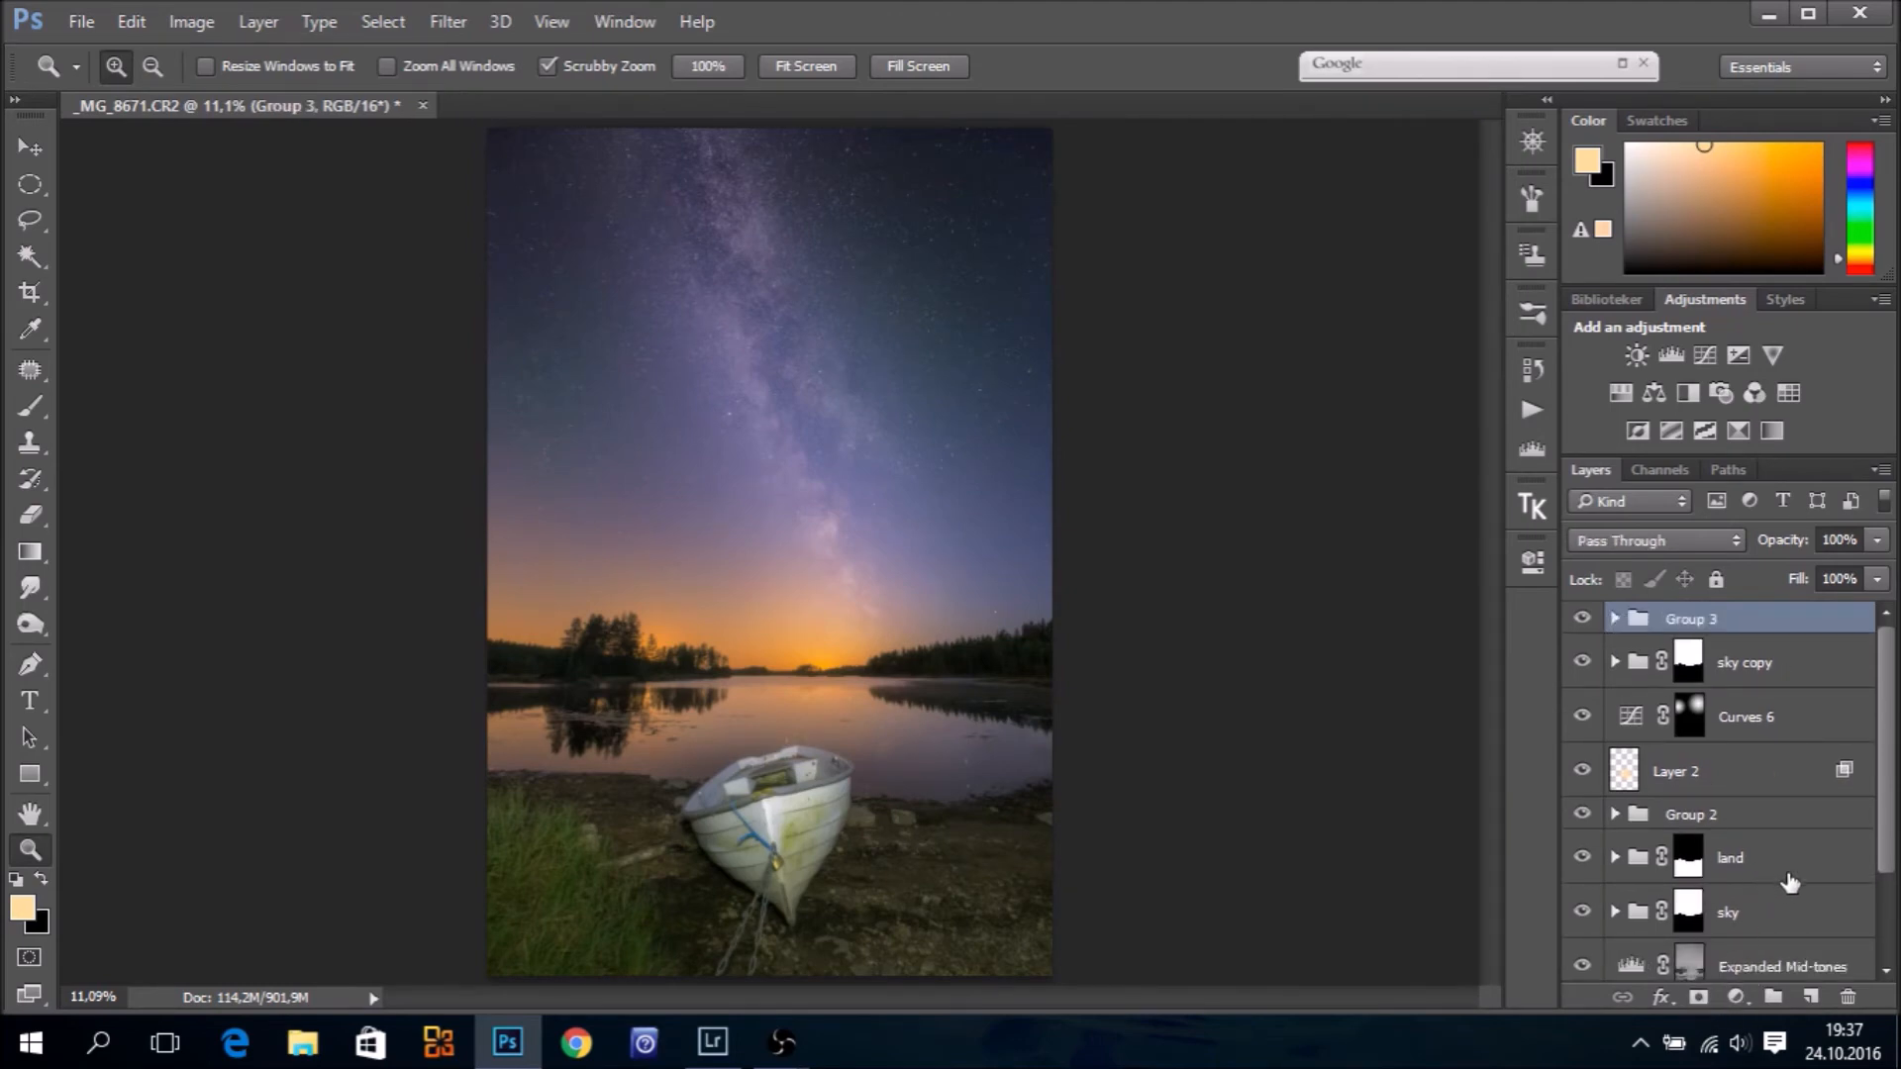
key("alt")
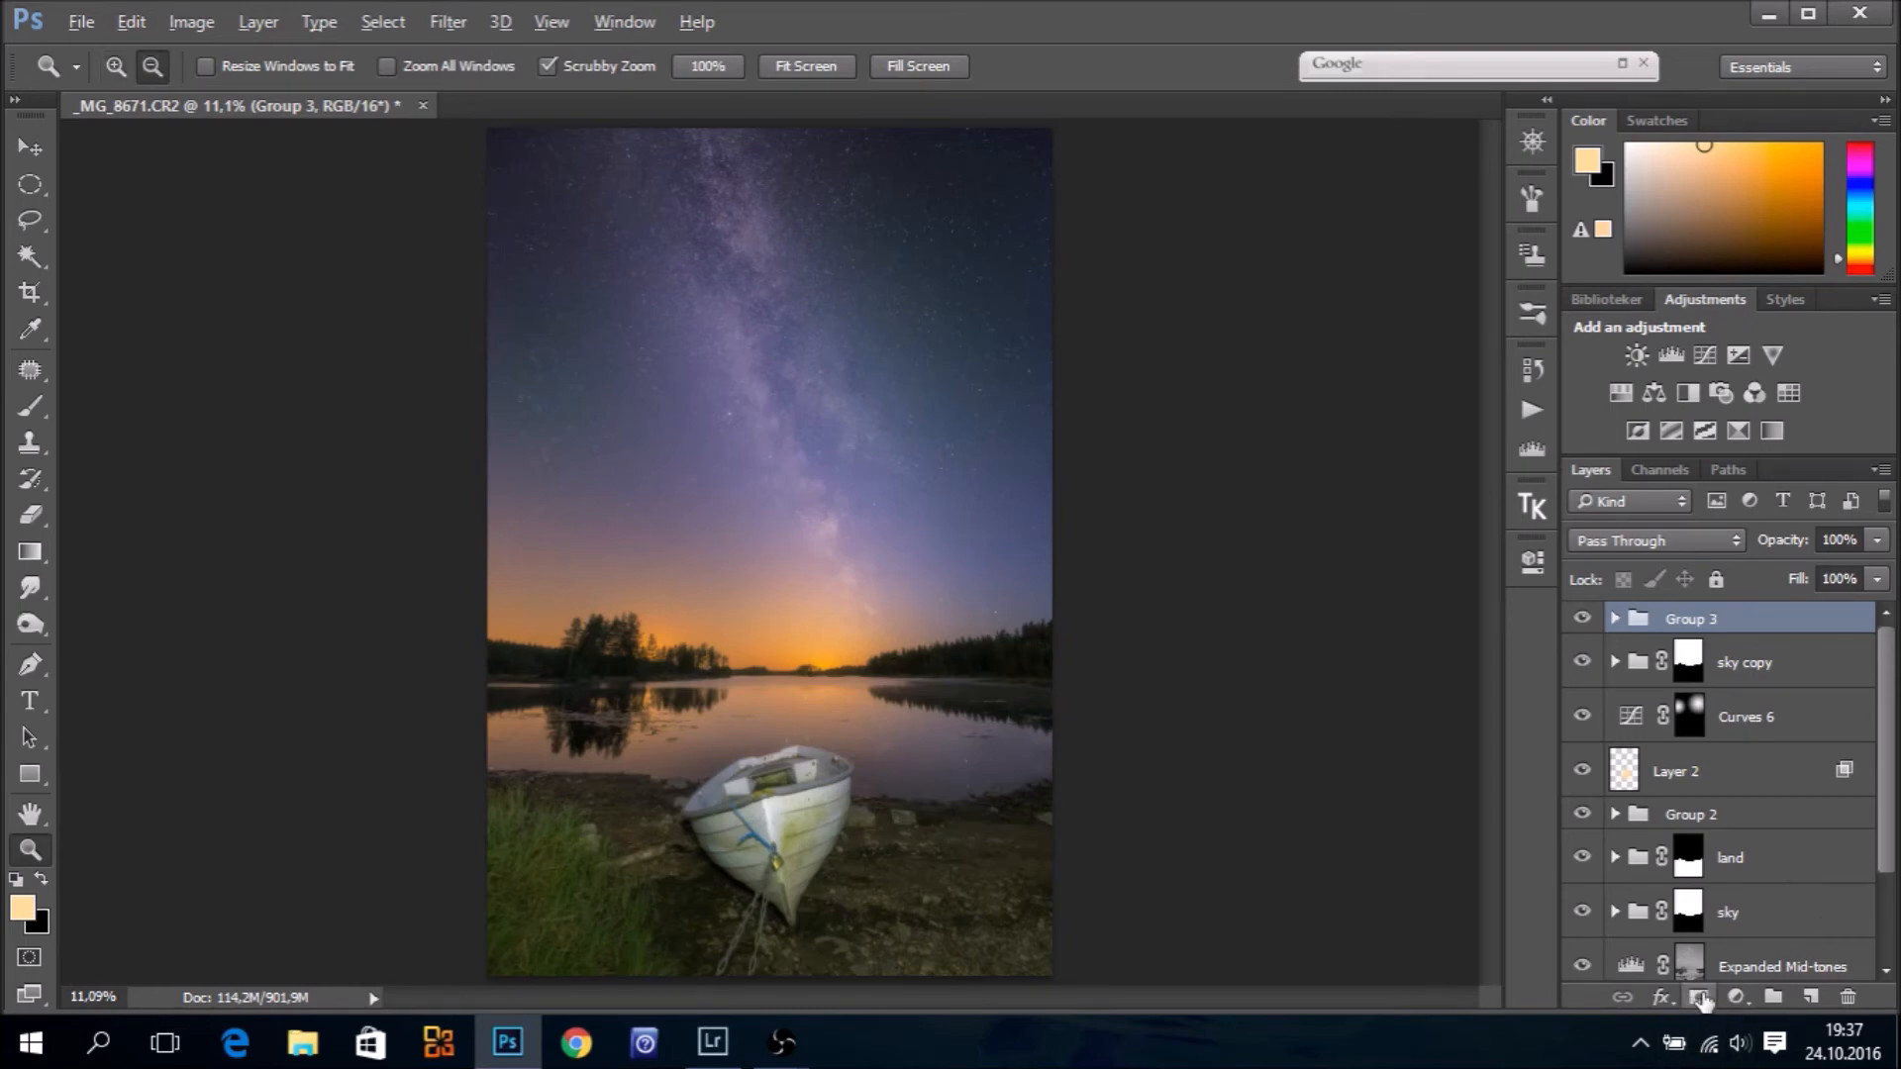
left_click(1697, 997, "alt")
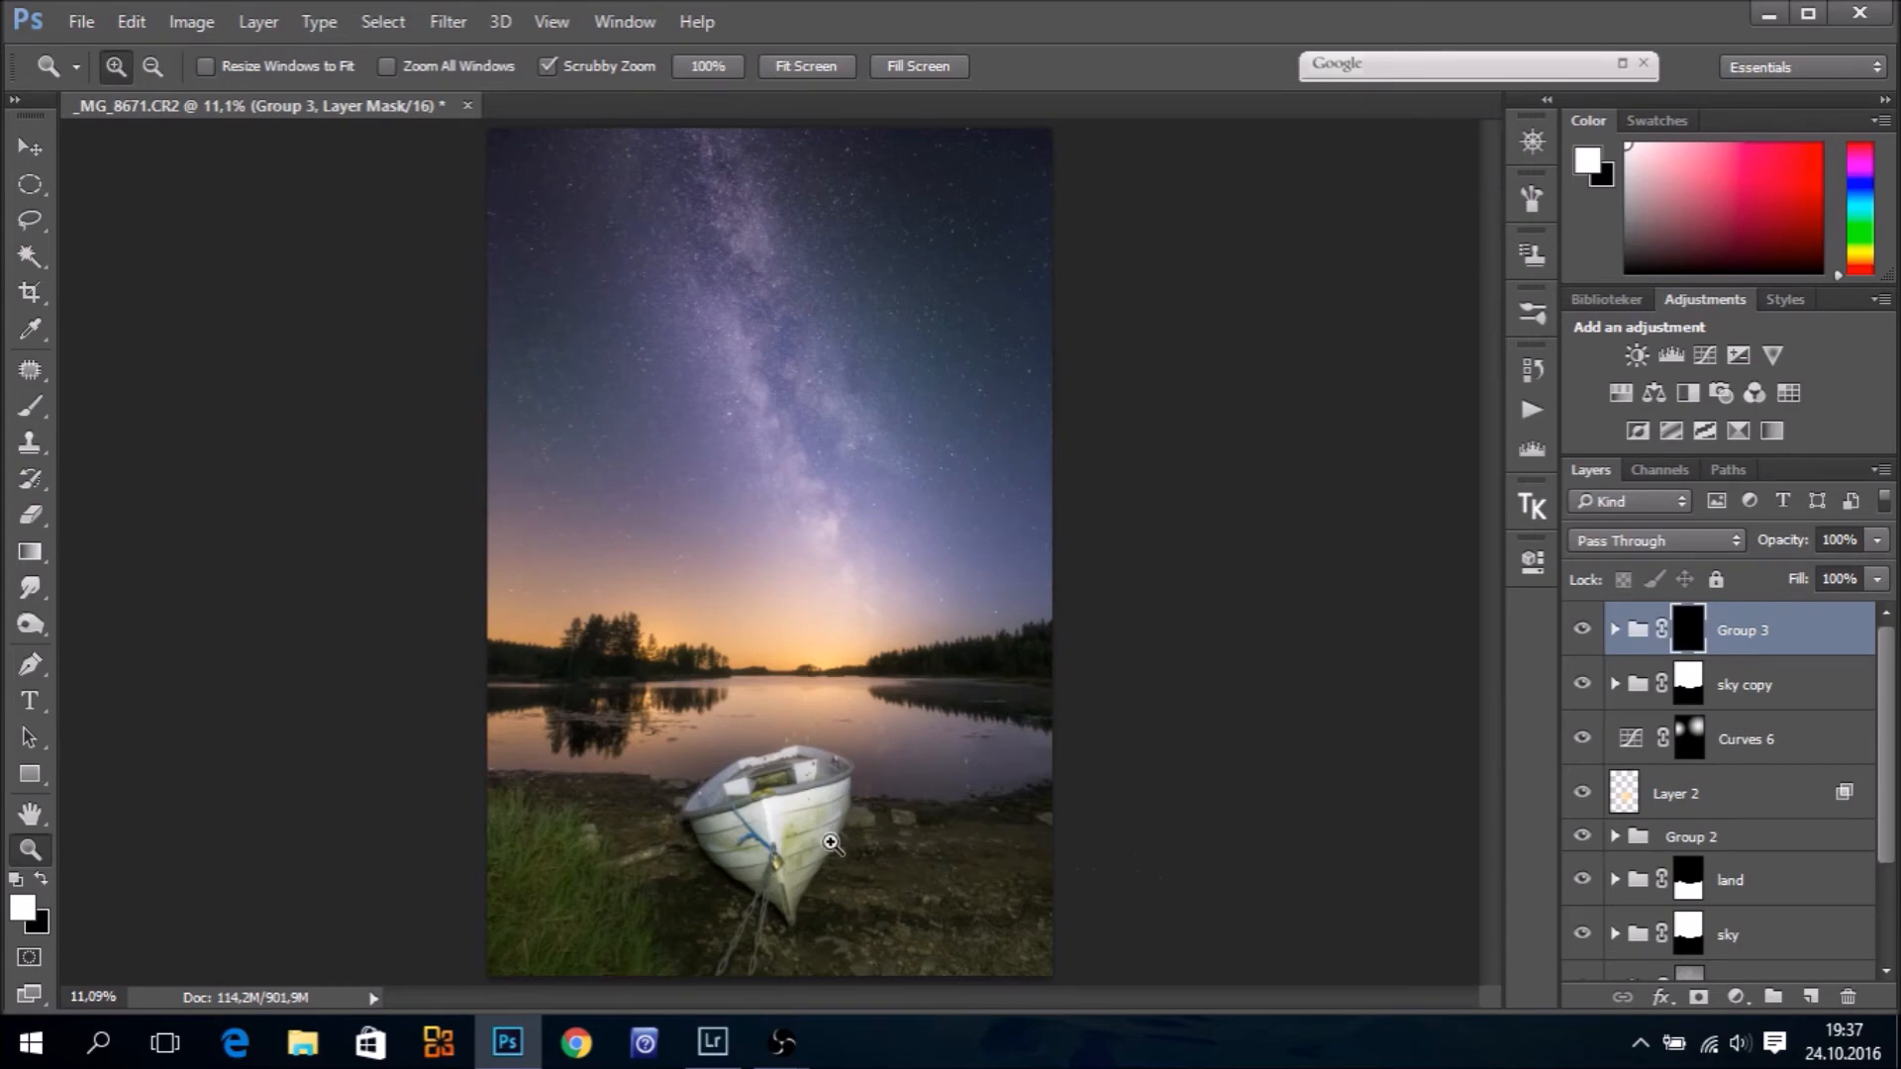
Paint white over the boat on the Group 3 mask with a 210 px brush, and compare with the group hidden
left_click(822, 846)
left_click(30, 406)
mouse_move(690, 777)
left_mouse_down()
mouse_move(645, 806)
mouse_move(464, 827)
left_mouse_up()
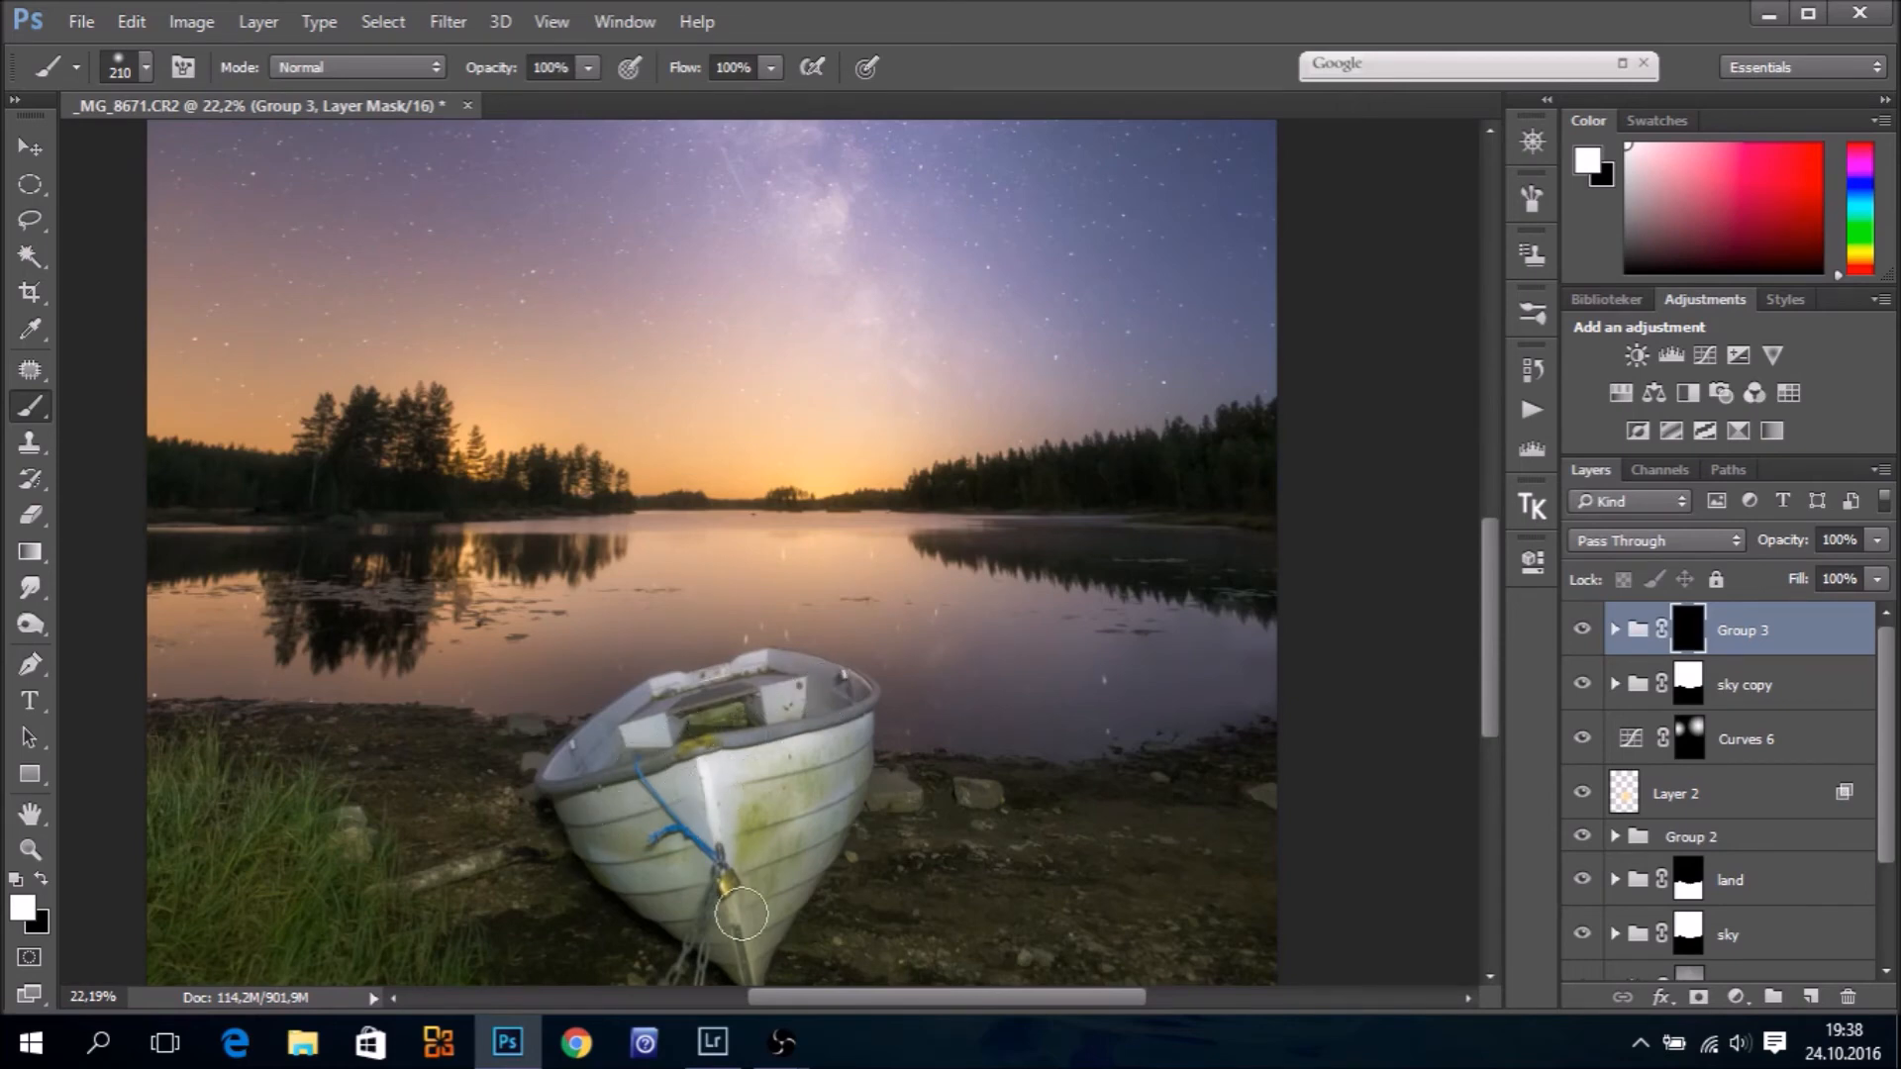
mouse_move(673, 806)
left_mouse_down()
mouse_move(596, 804)
mouse_move(626, 727)
mouse_move(746, 695)
mouse_move(901, 744)
left_mouse_up()
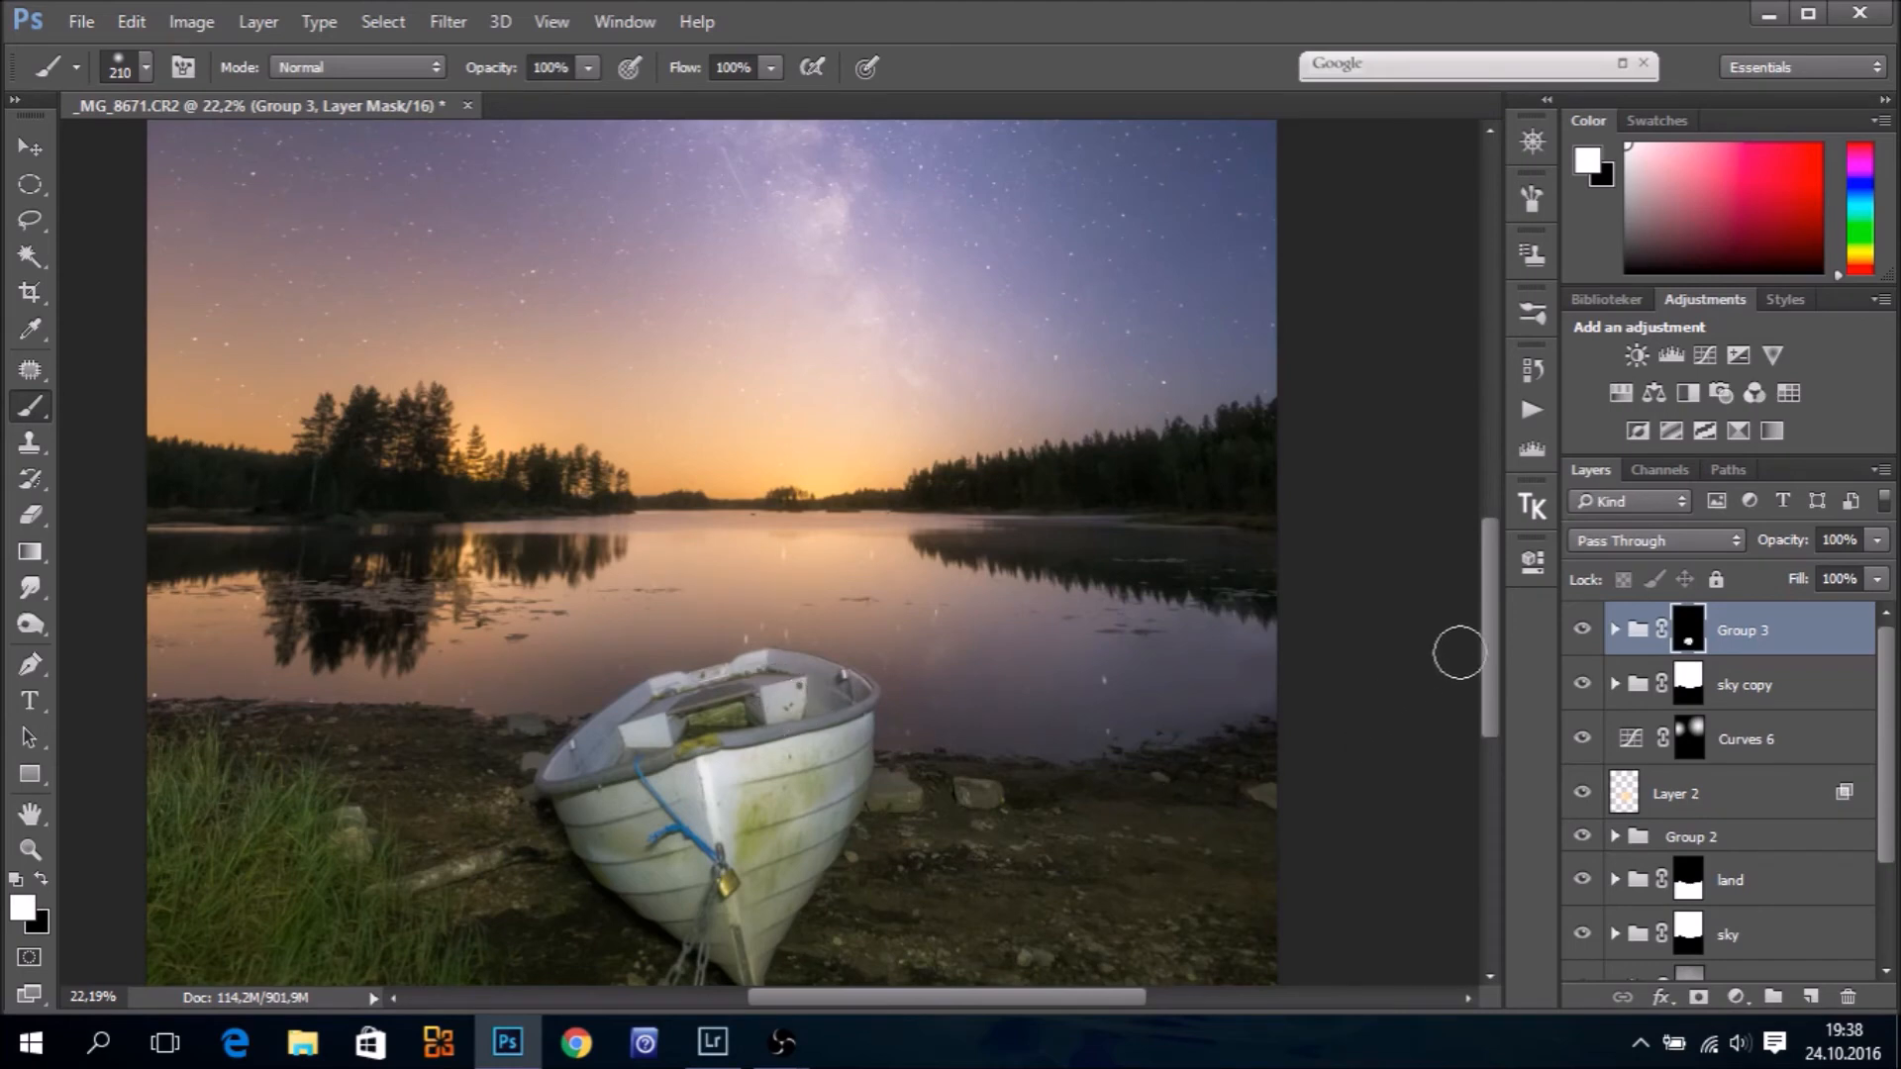
left_click(1580, 630)
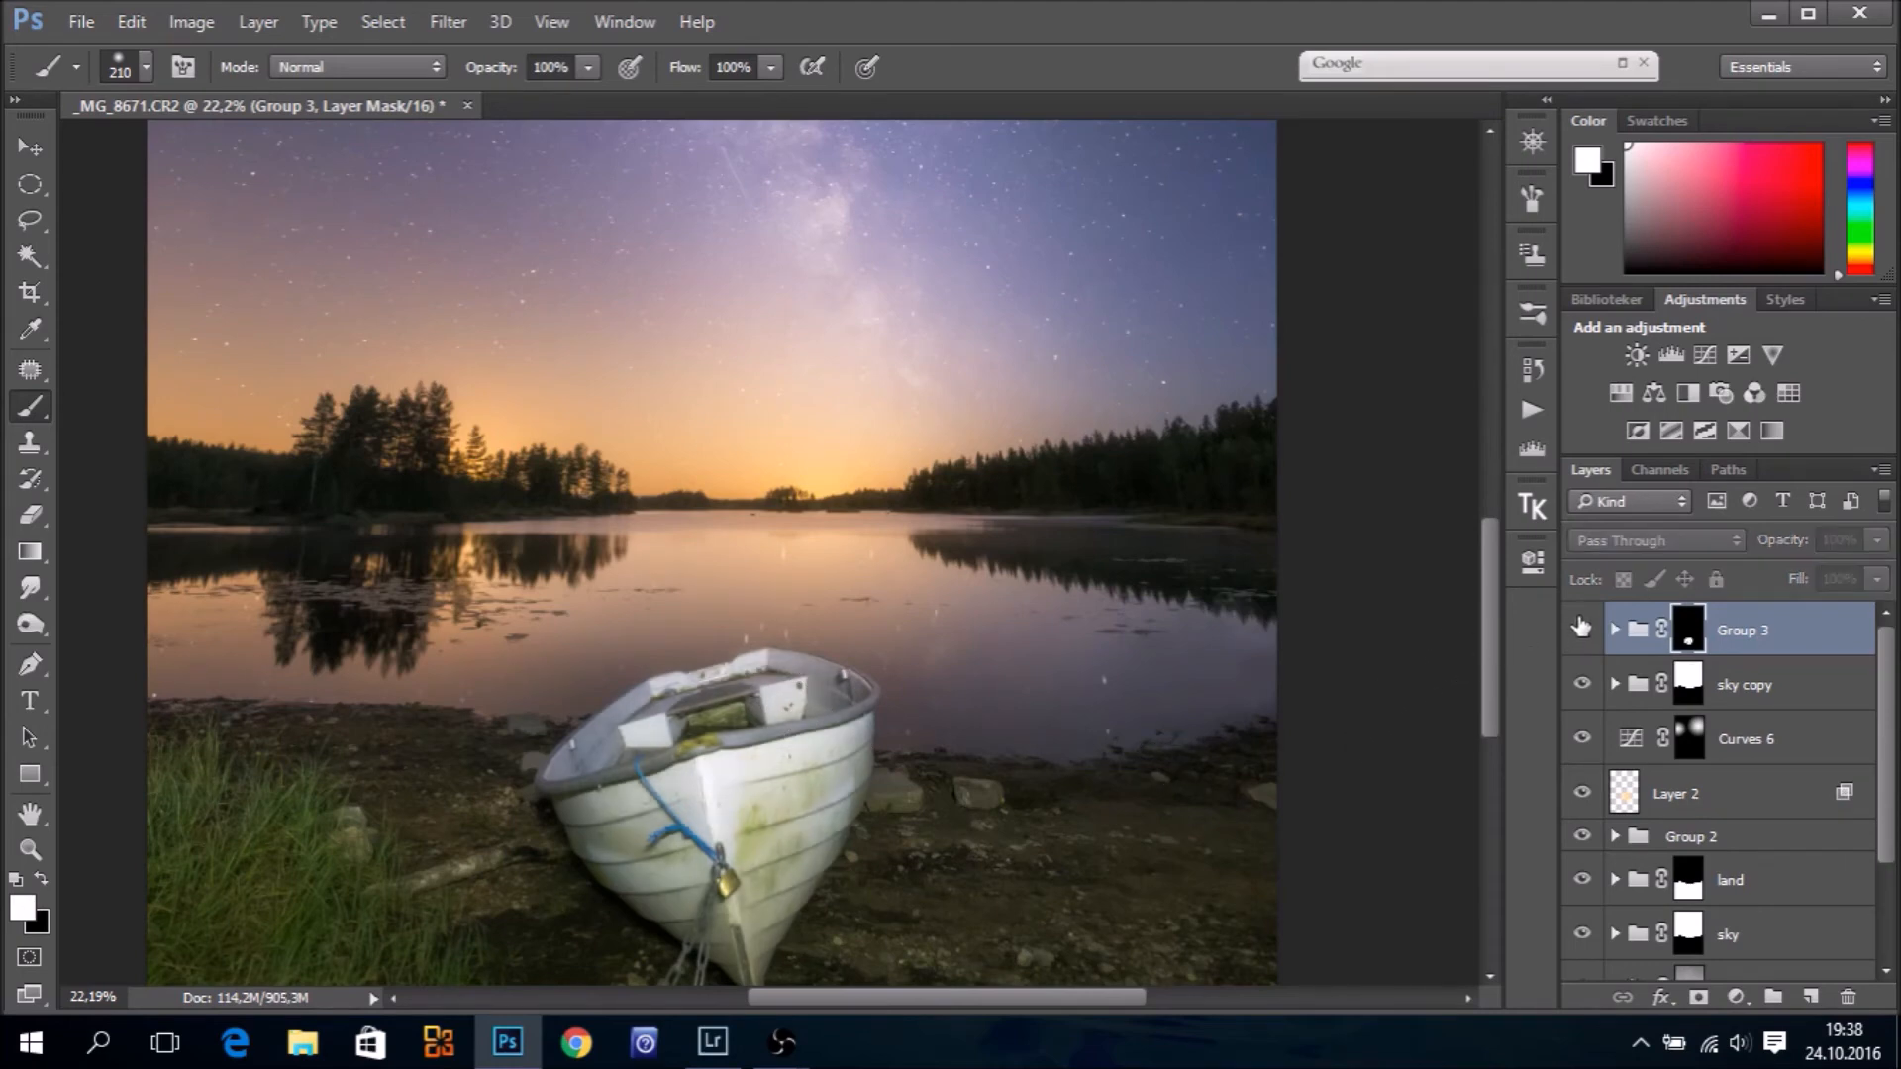
left_click(1581, 629)
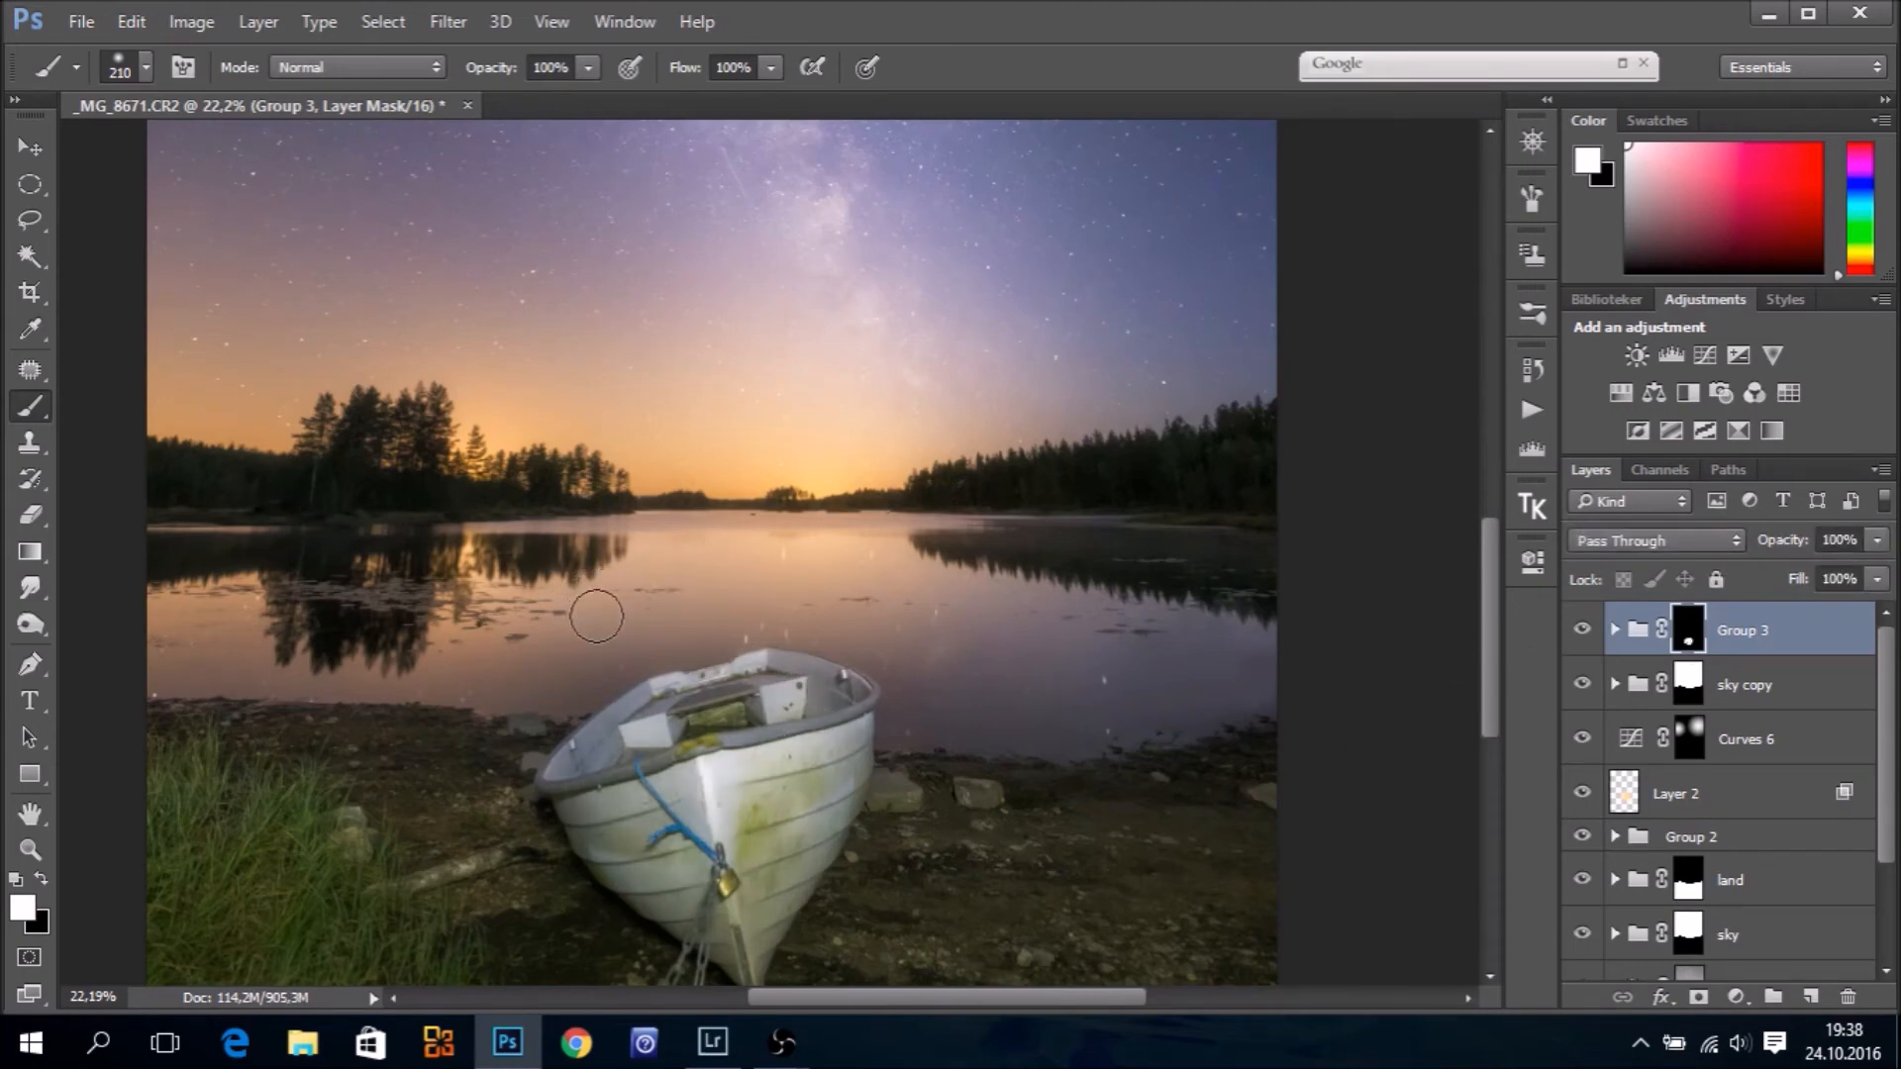
Paint black along the boat's edge on the Group 3 mask with a 92 px brush, and fit the photo in view
key("x")
left_click_drag(588, 627, 580, 656)
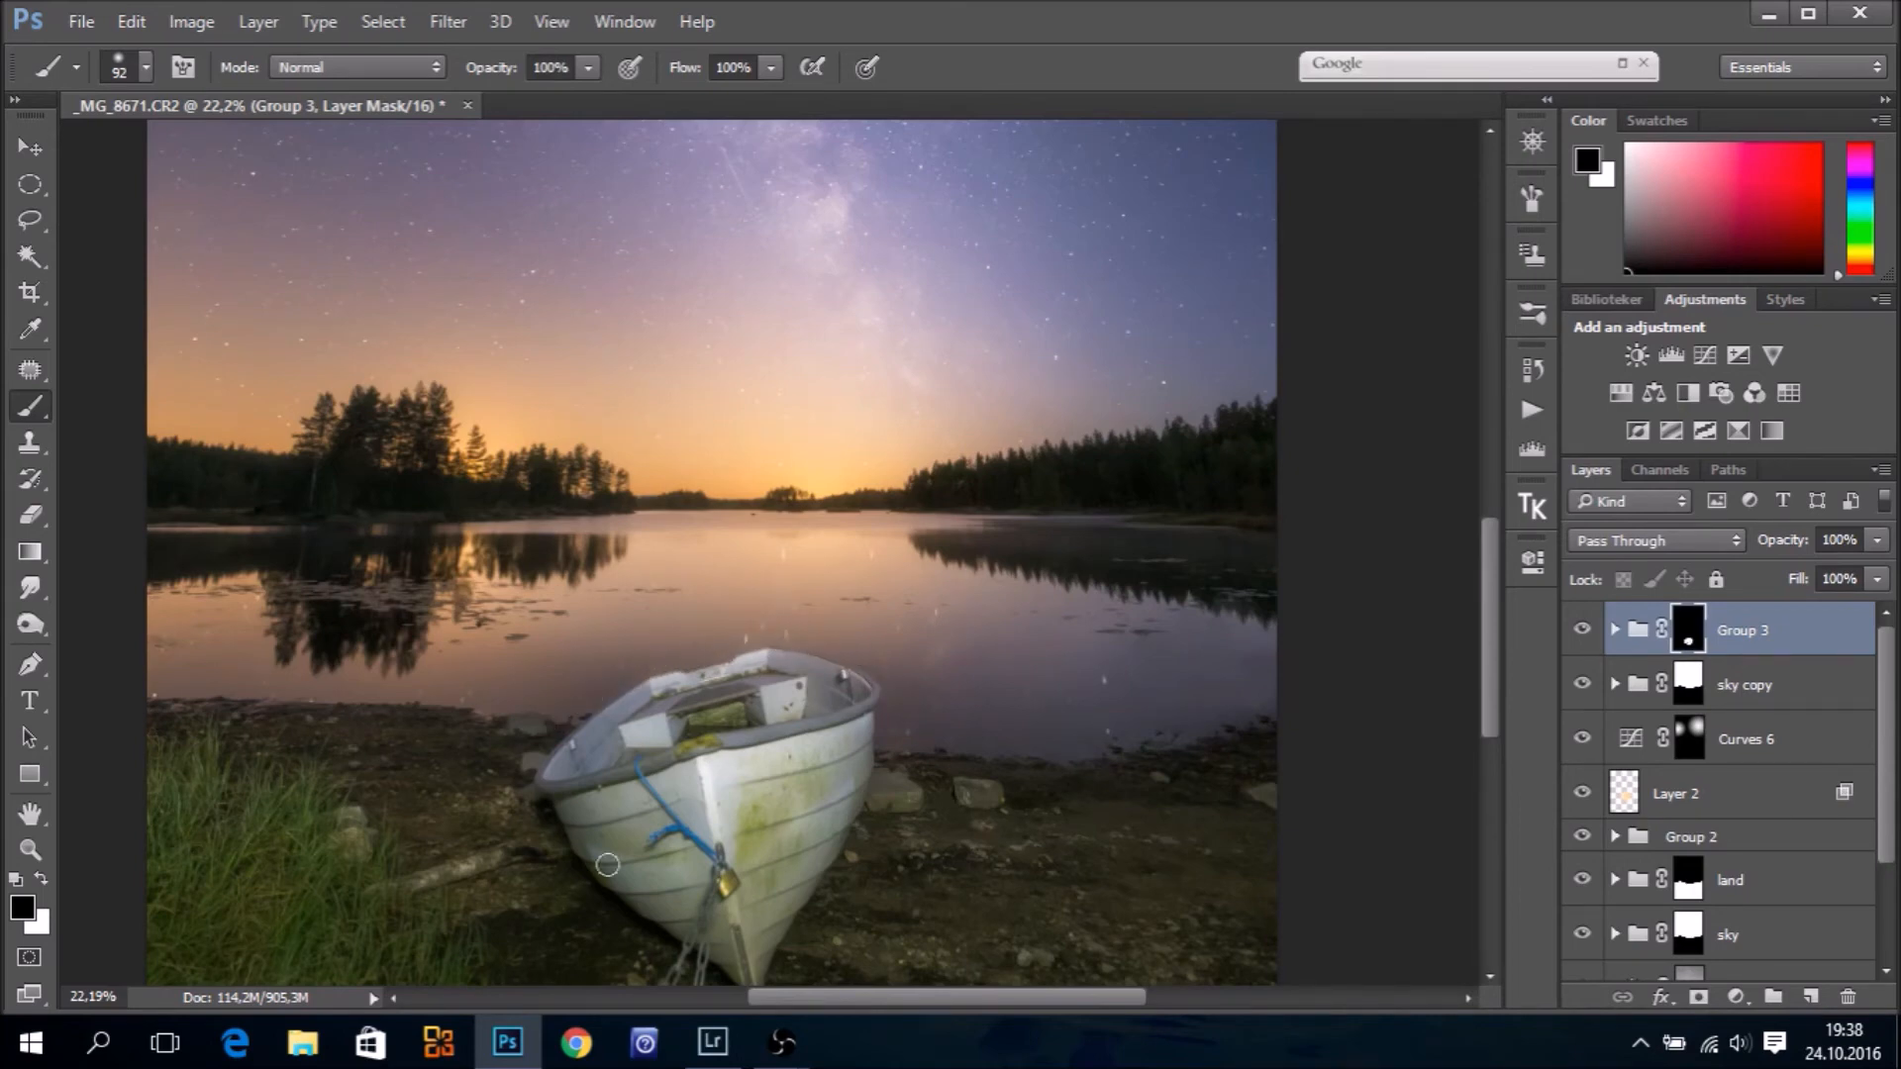
key("ctrl+0")
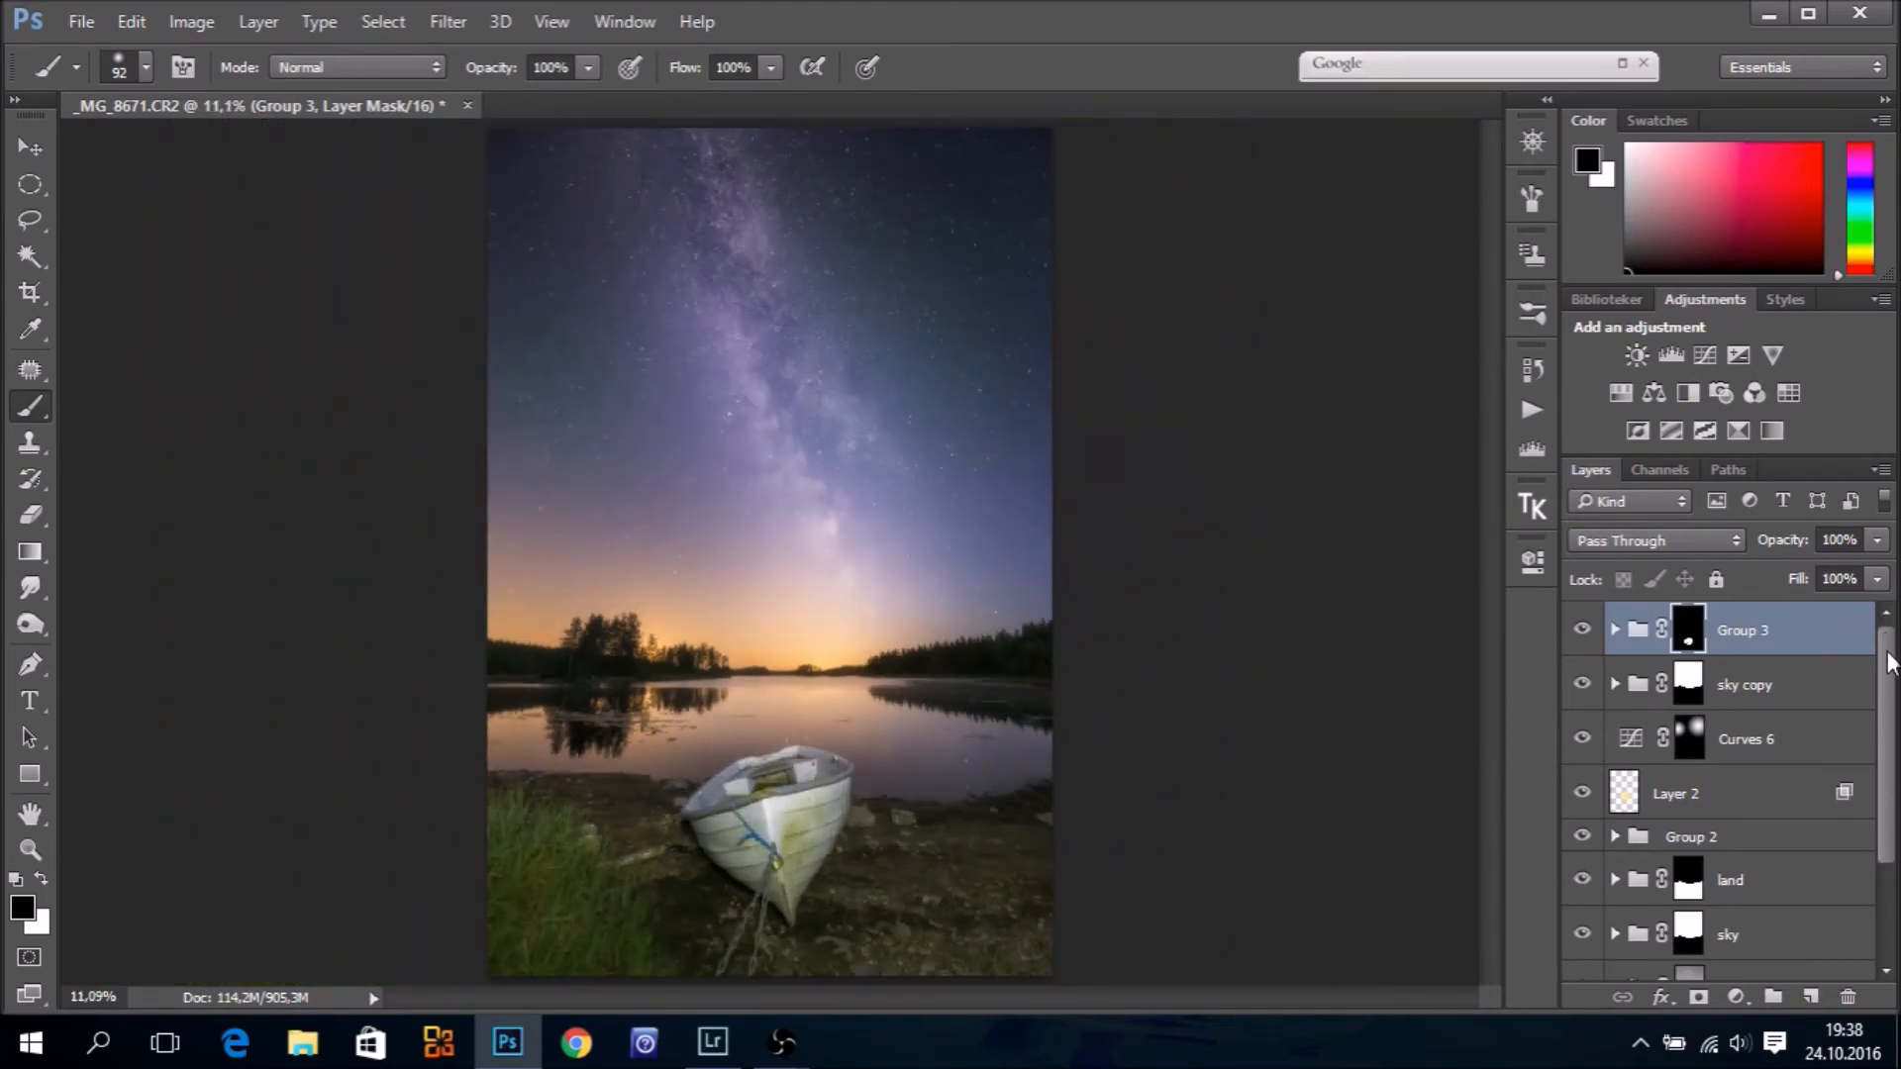
Compare the original Background layer on its own with the full edit
left_click_drag(1887, 652, 1889, 851)
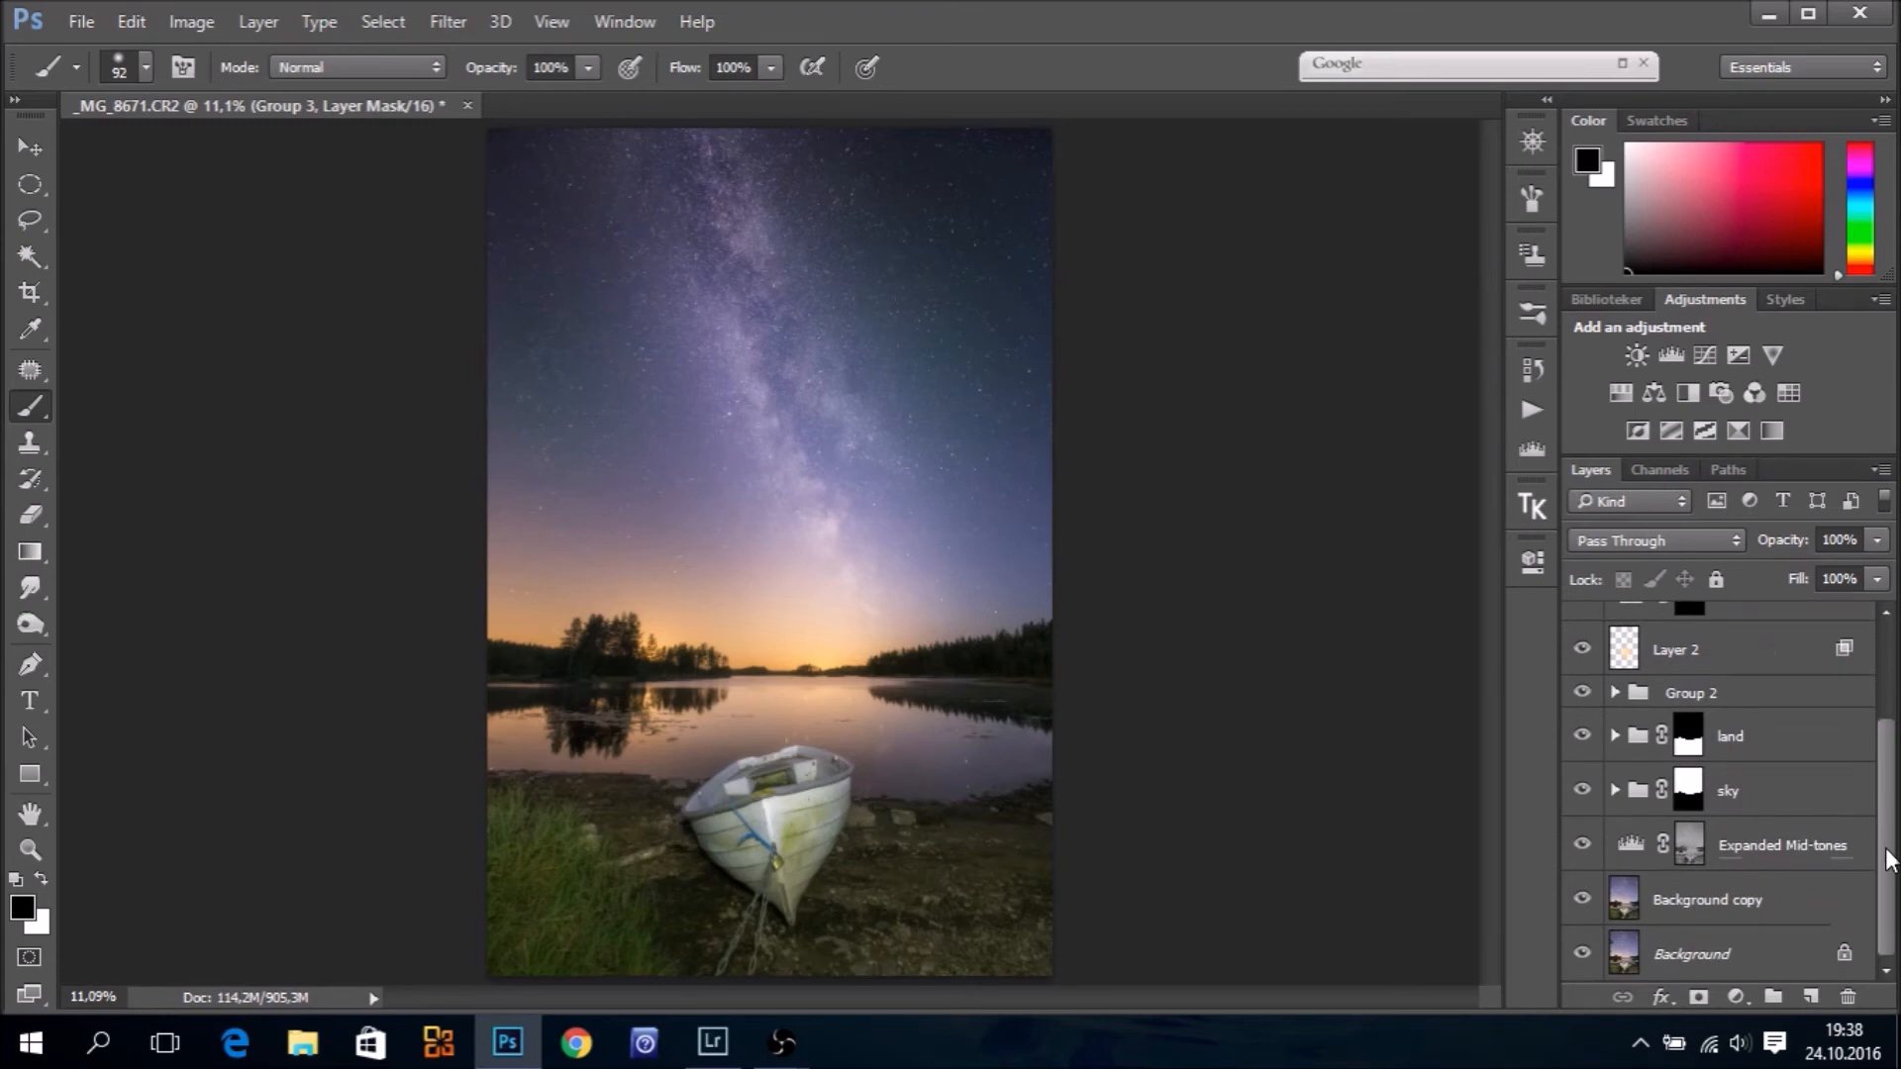
left_click(1583, 955, "alt")
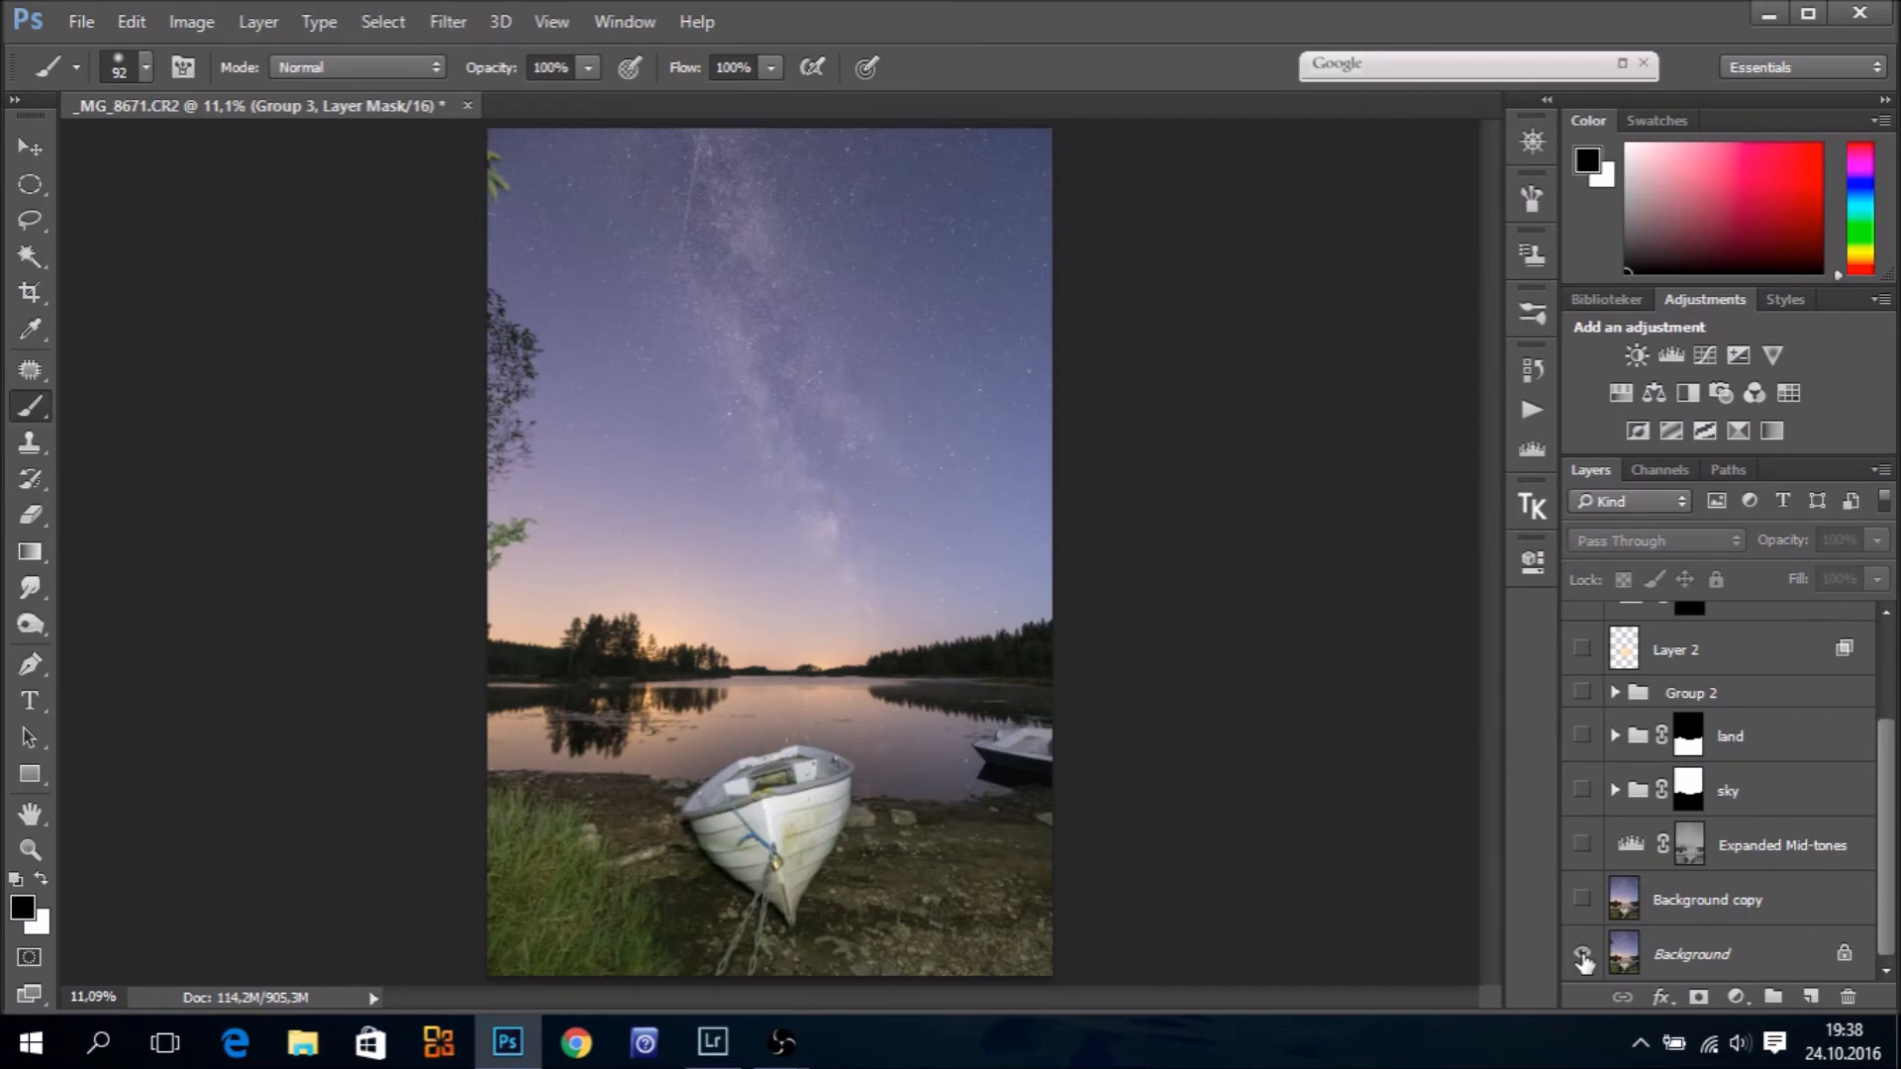
left_click(1583, 956, "alt")
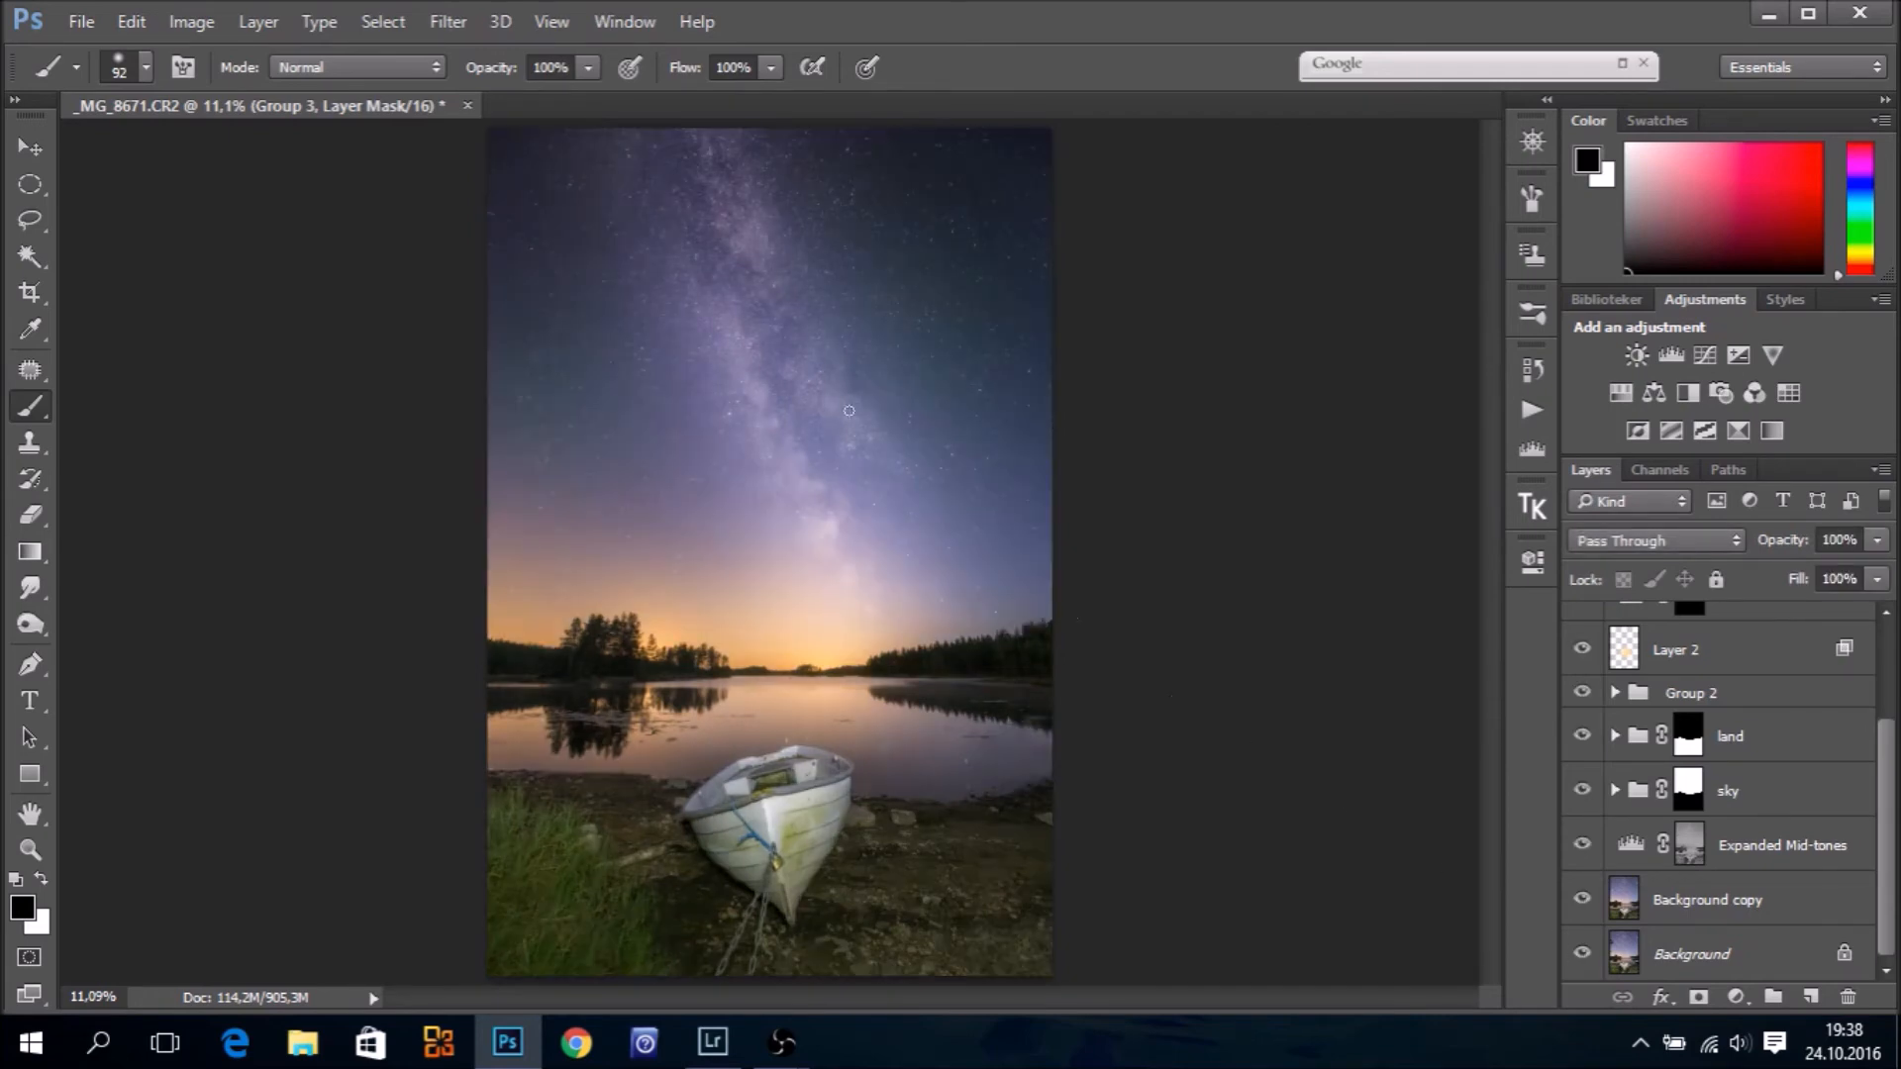
scroll(1685, 717, "up", 3)
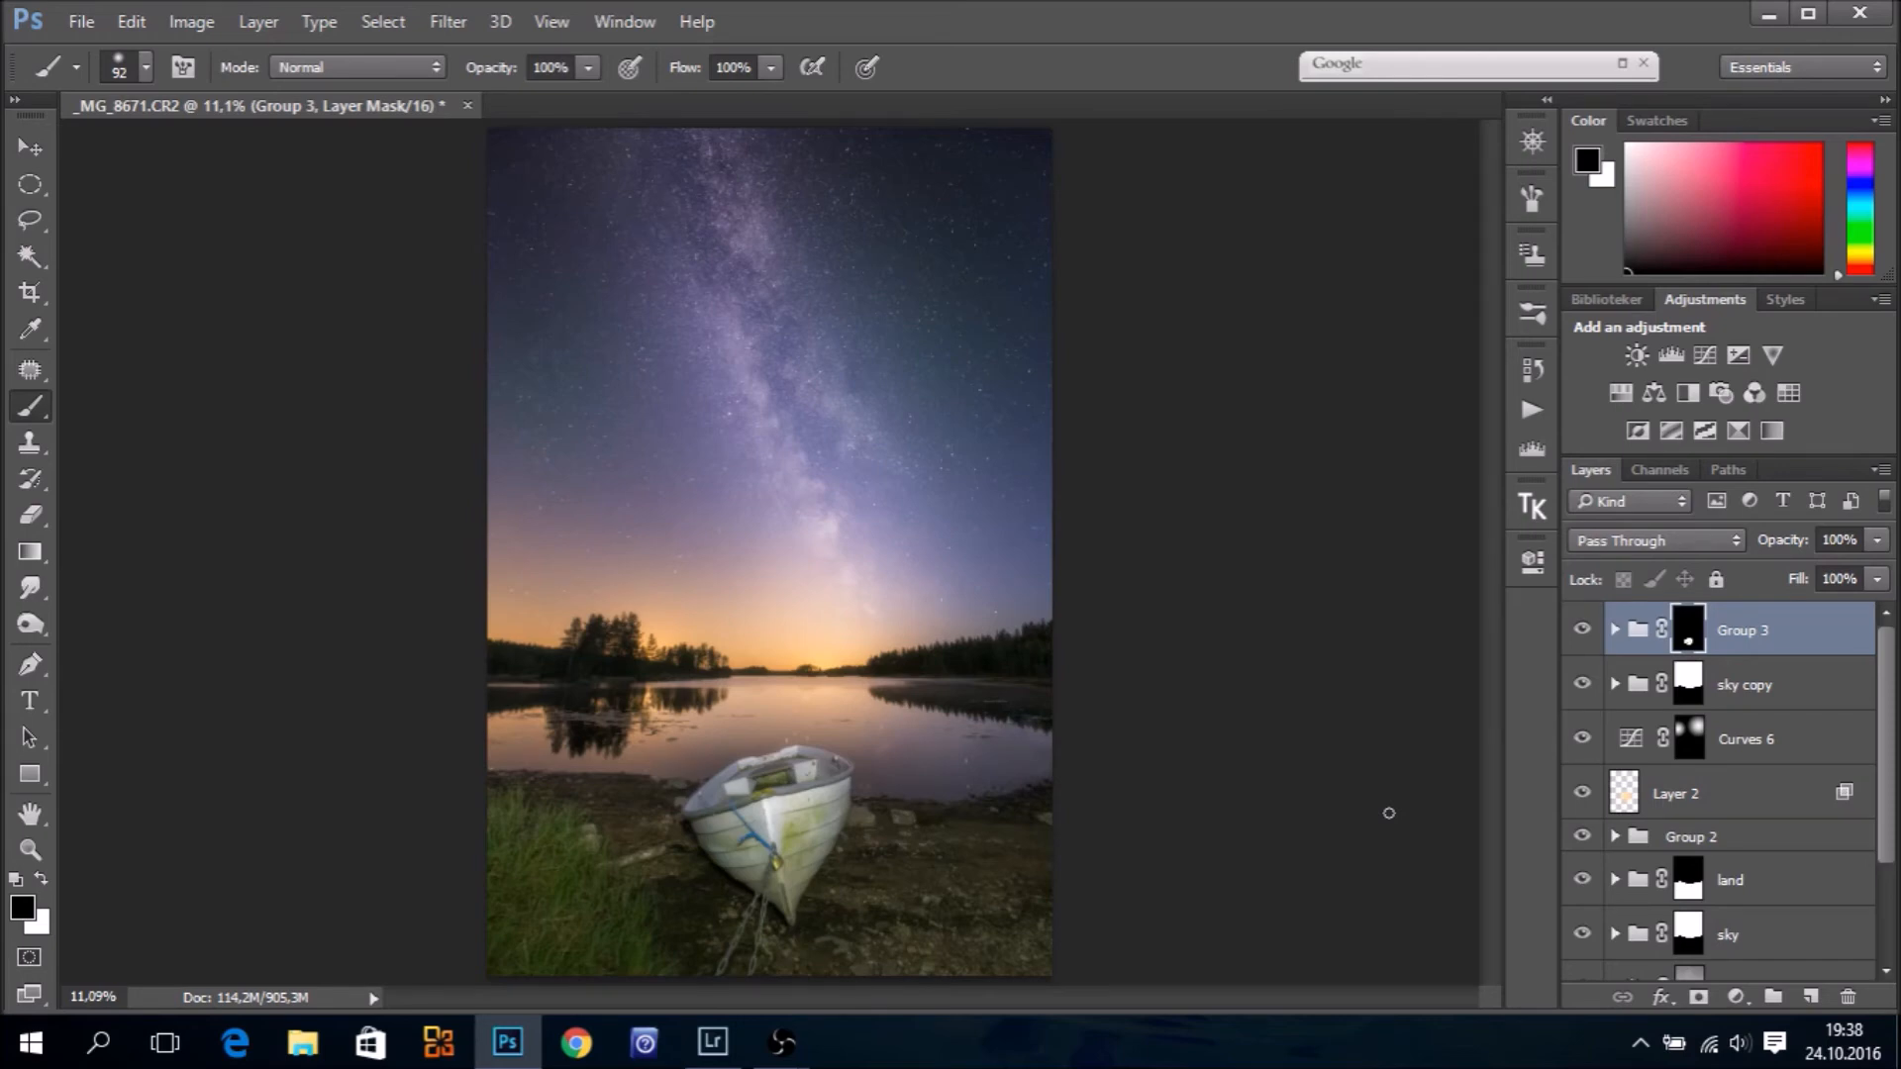
Stamp all visible layers onto a new top layer and denoise it with Topaz DeNoise 5 using the RAW - moderate preset
left_click(1811, 997)
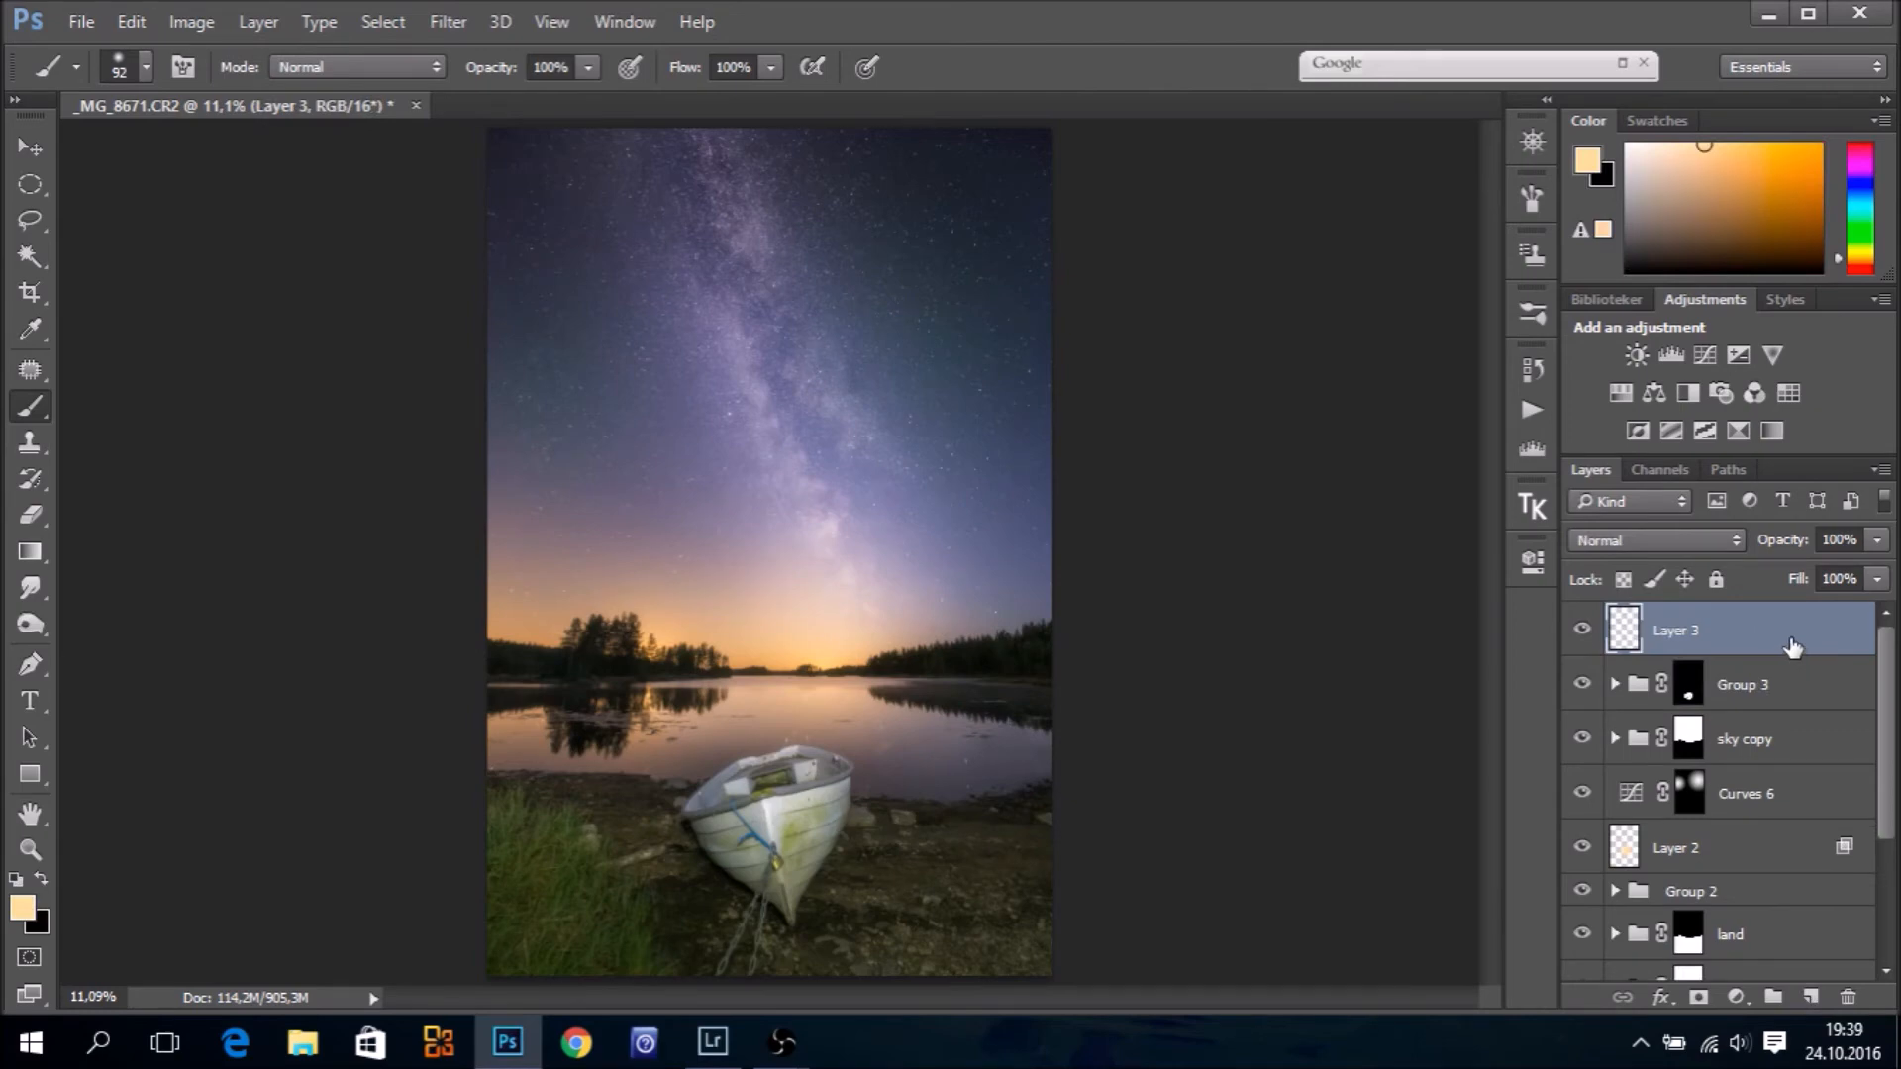
key("ctrl+alt+shift+e")
left_click(442, 22)
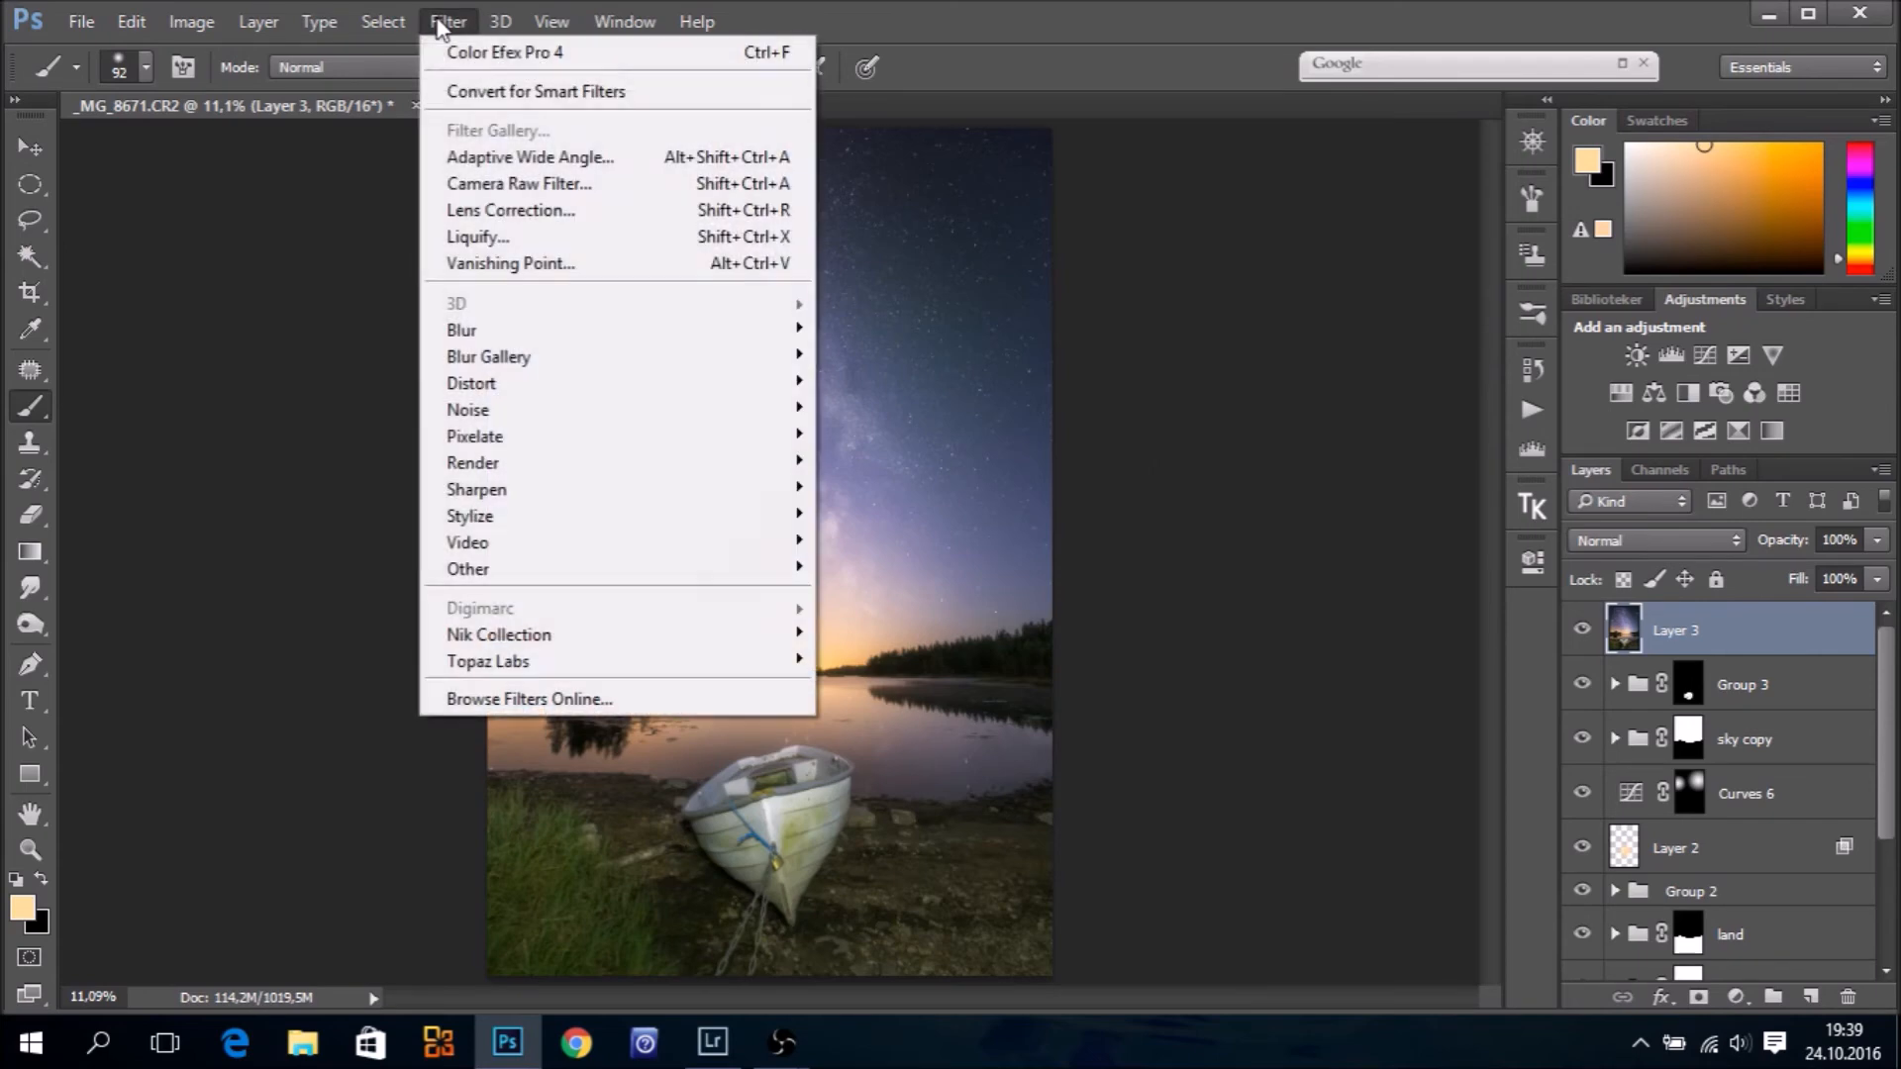
mouse_move(543, 663)
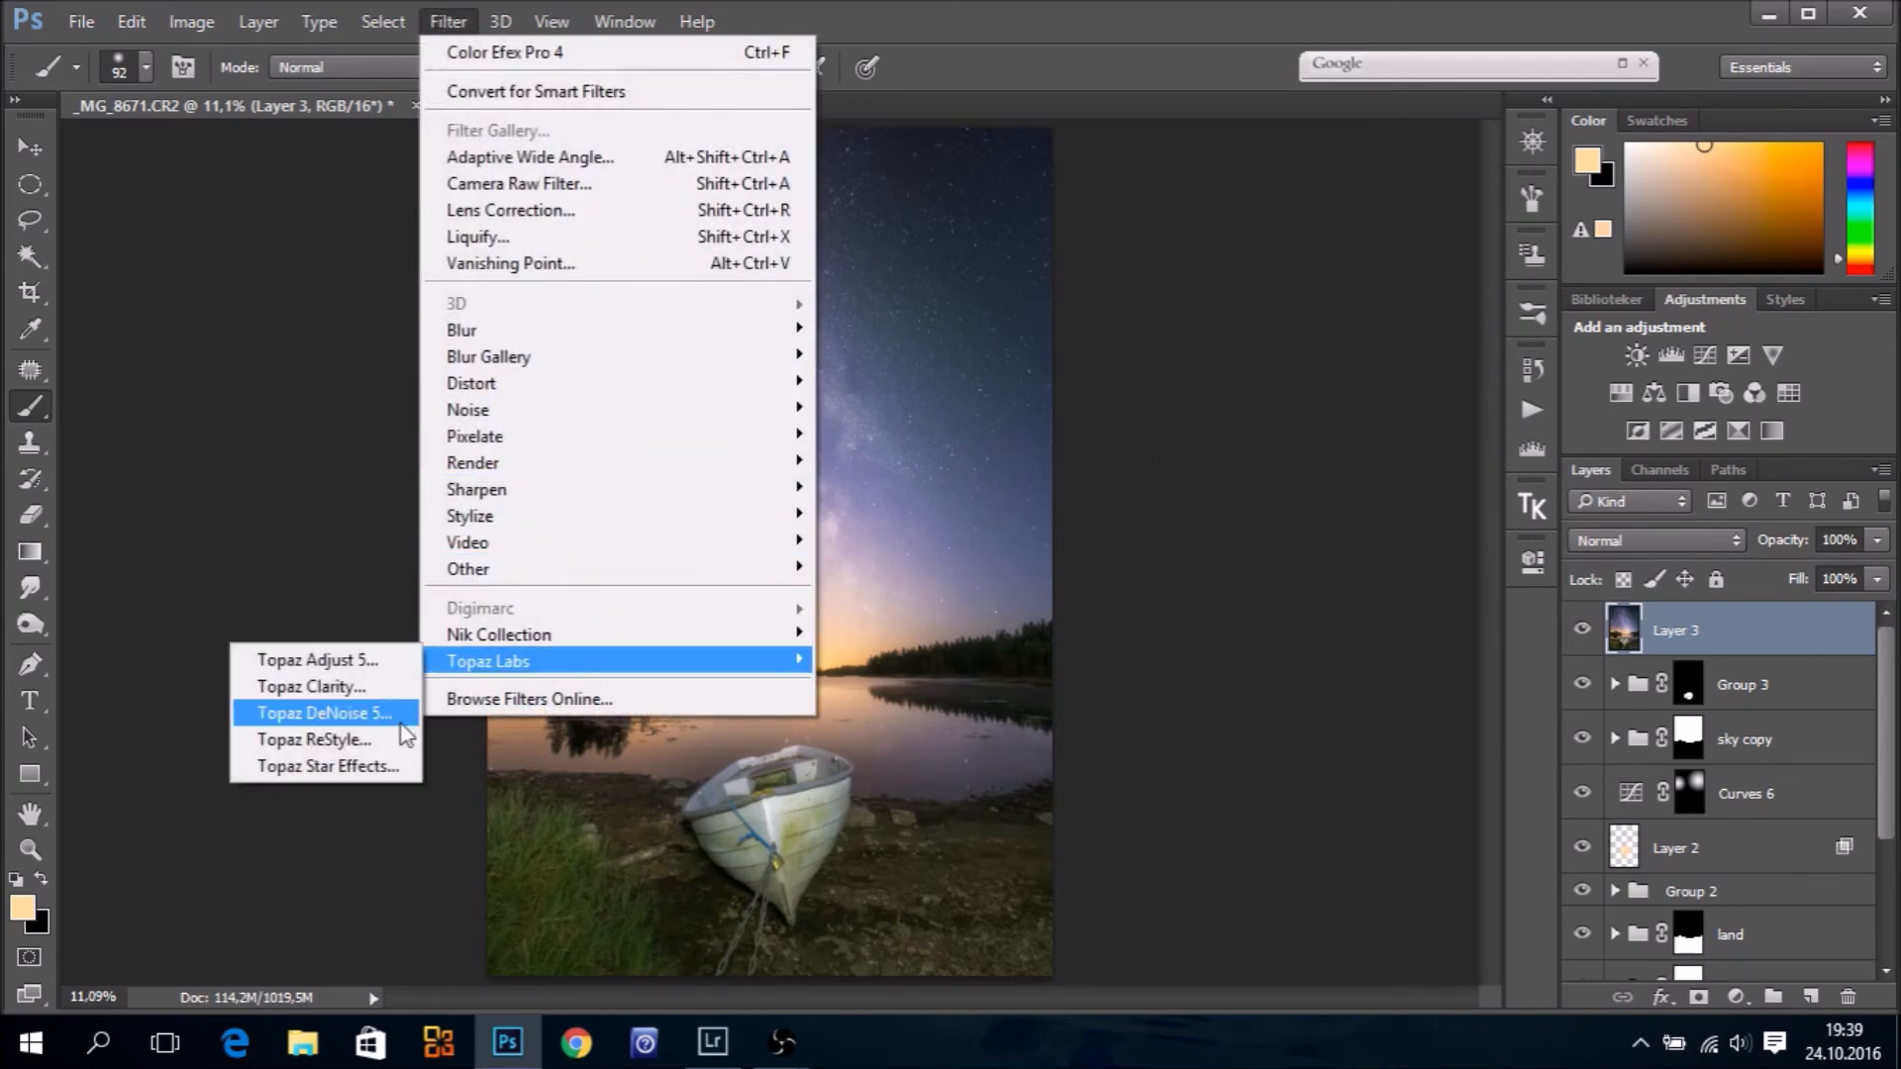
left_click(344, 714)
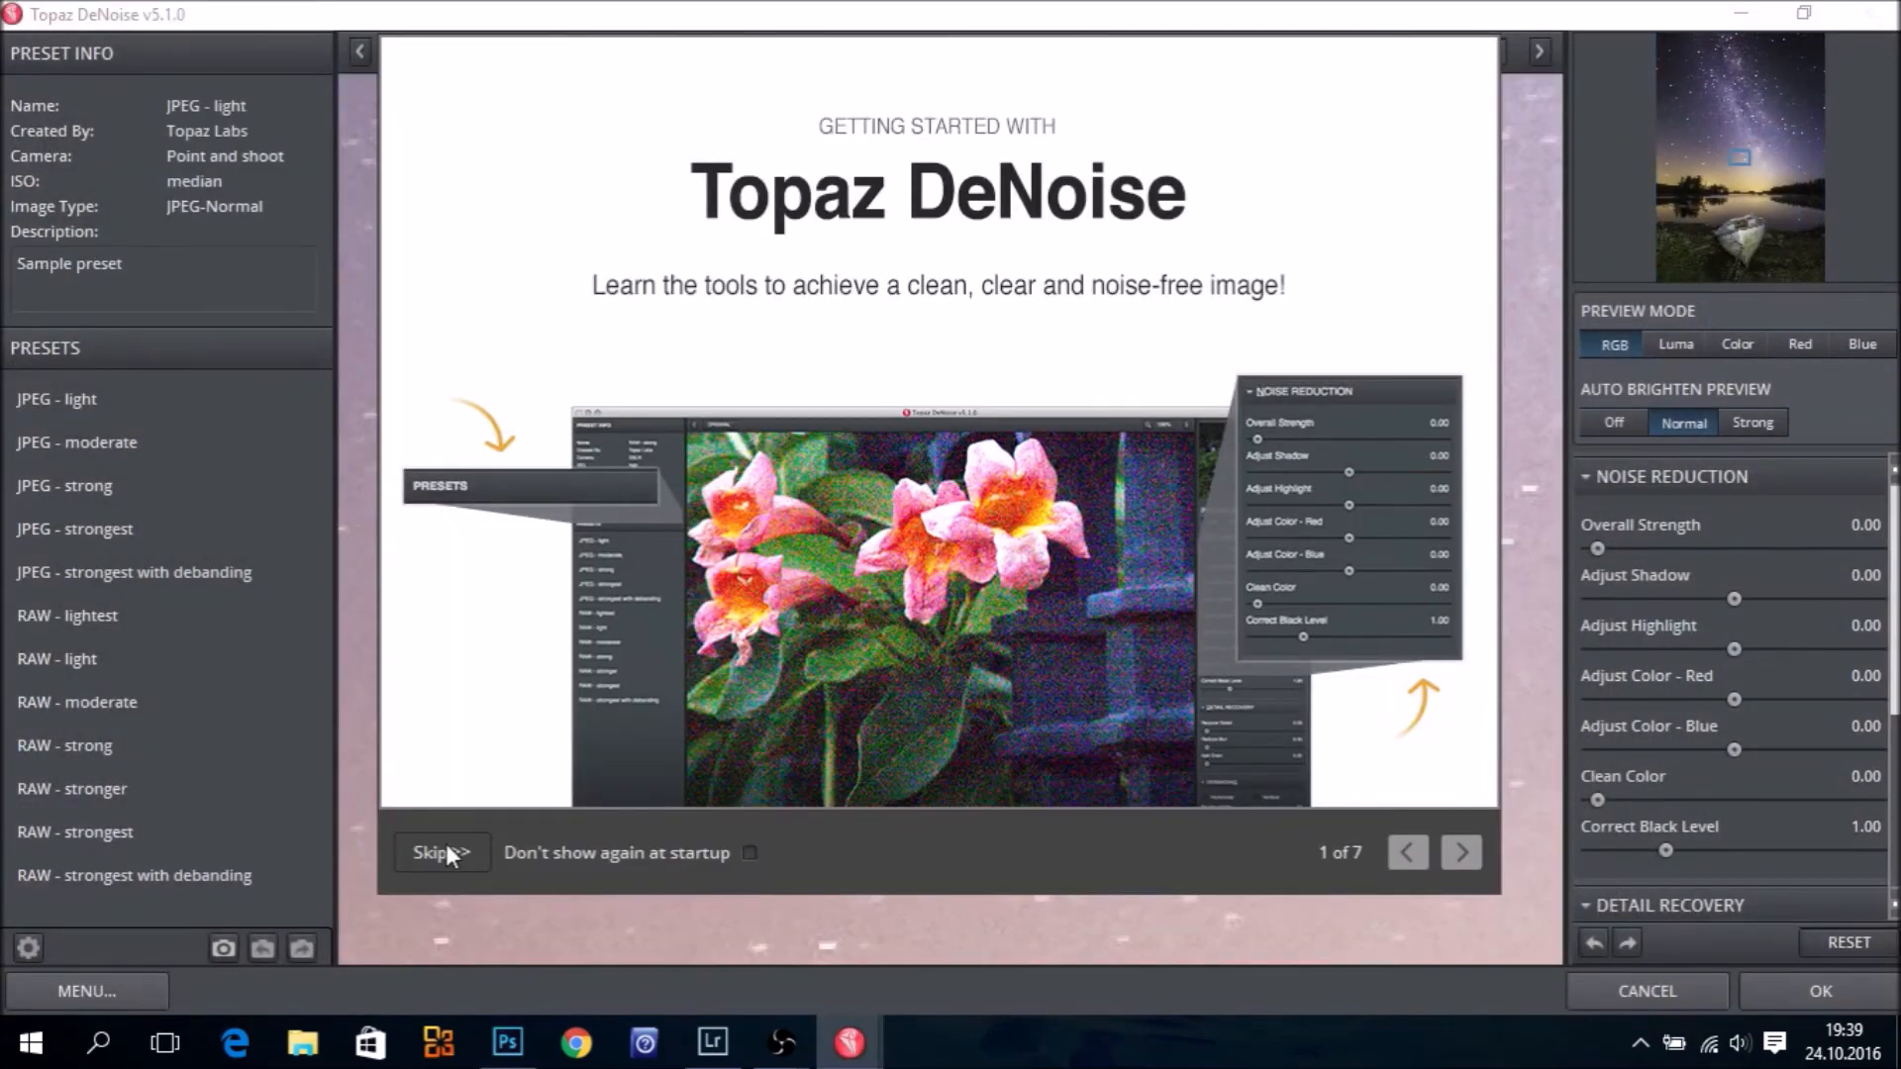
left_click(445, 852)
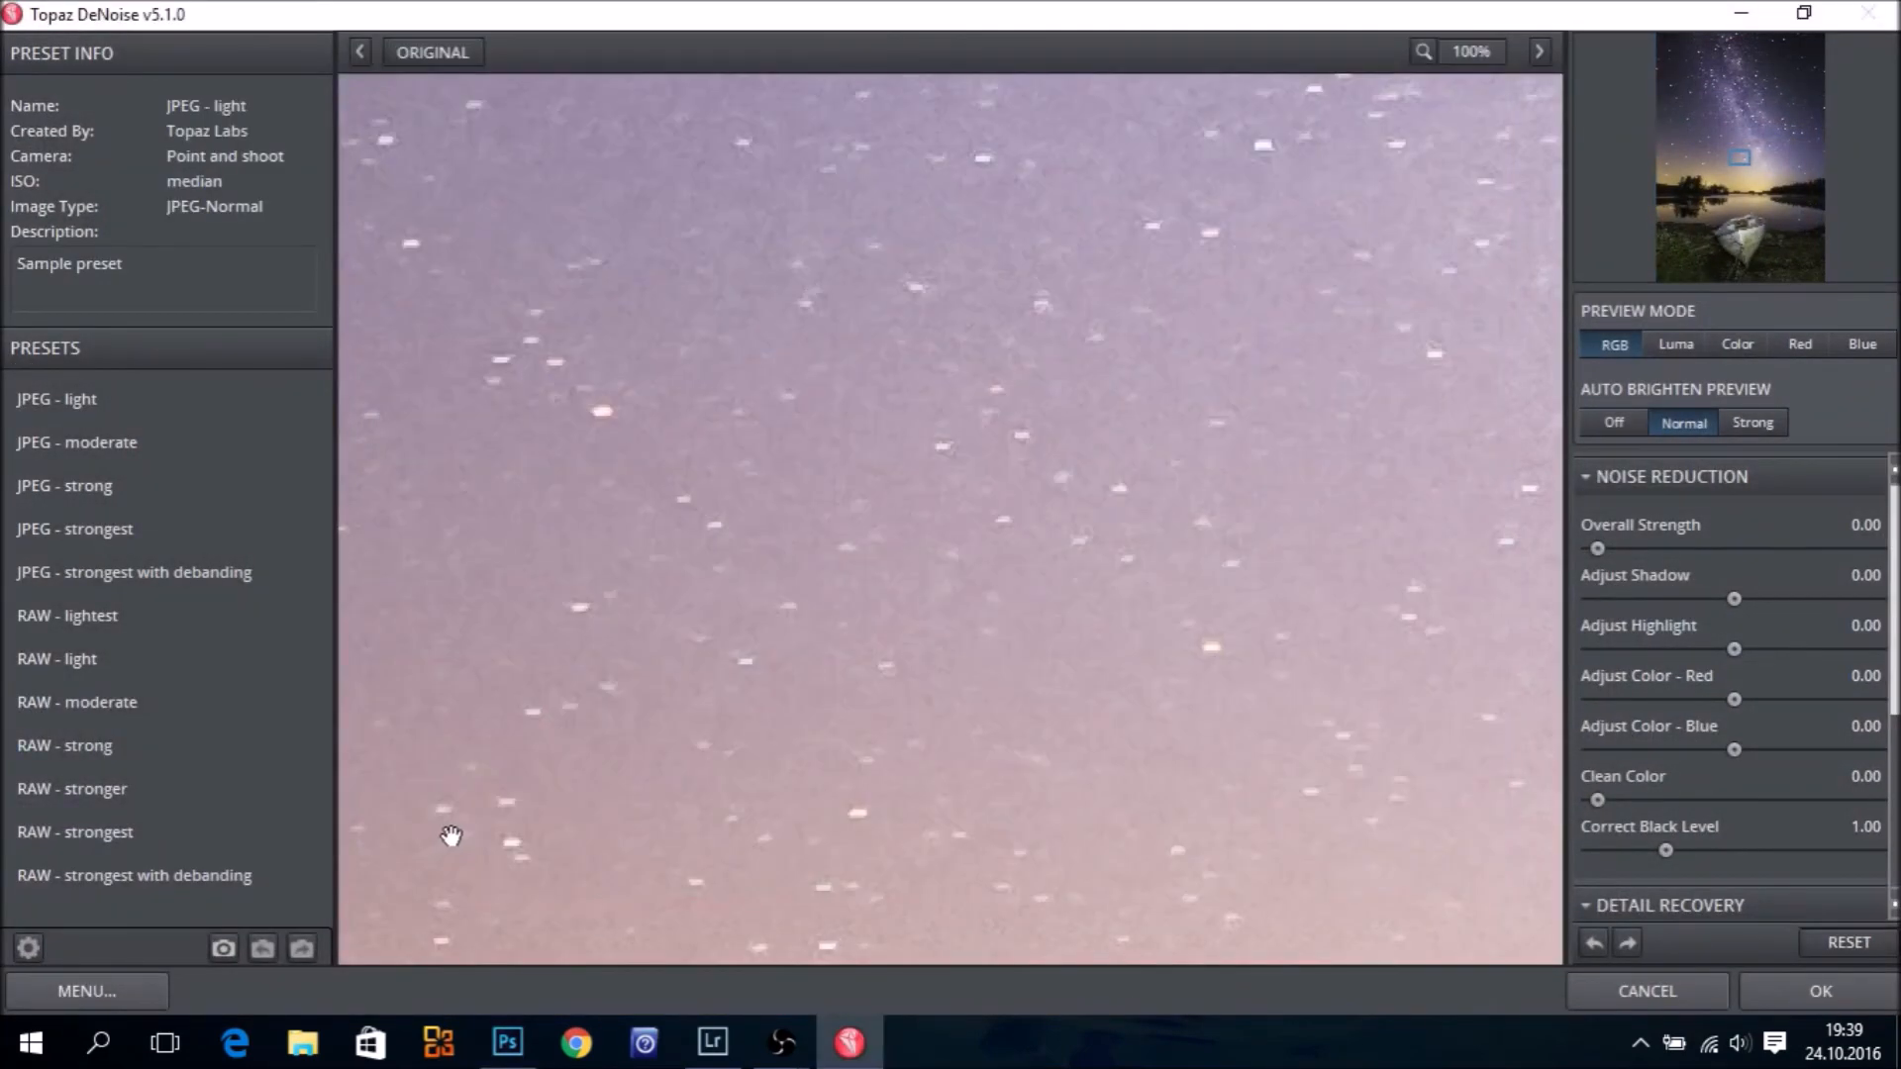
left_click(91, 700)
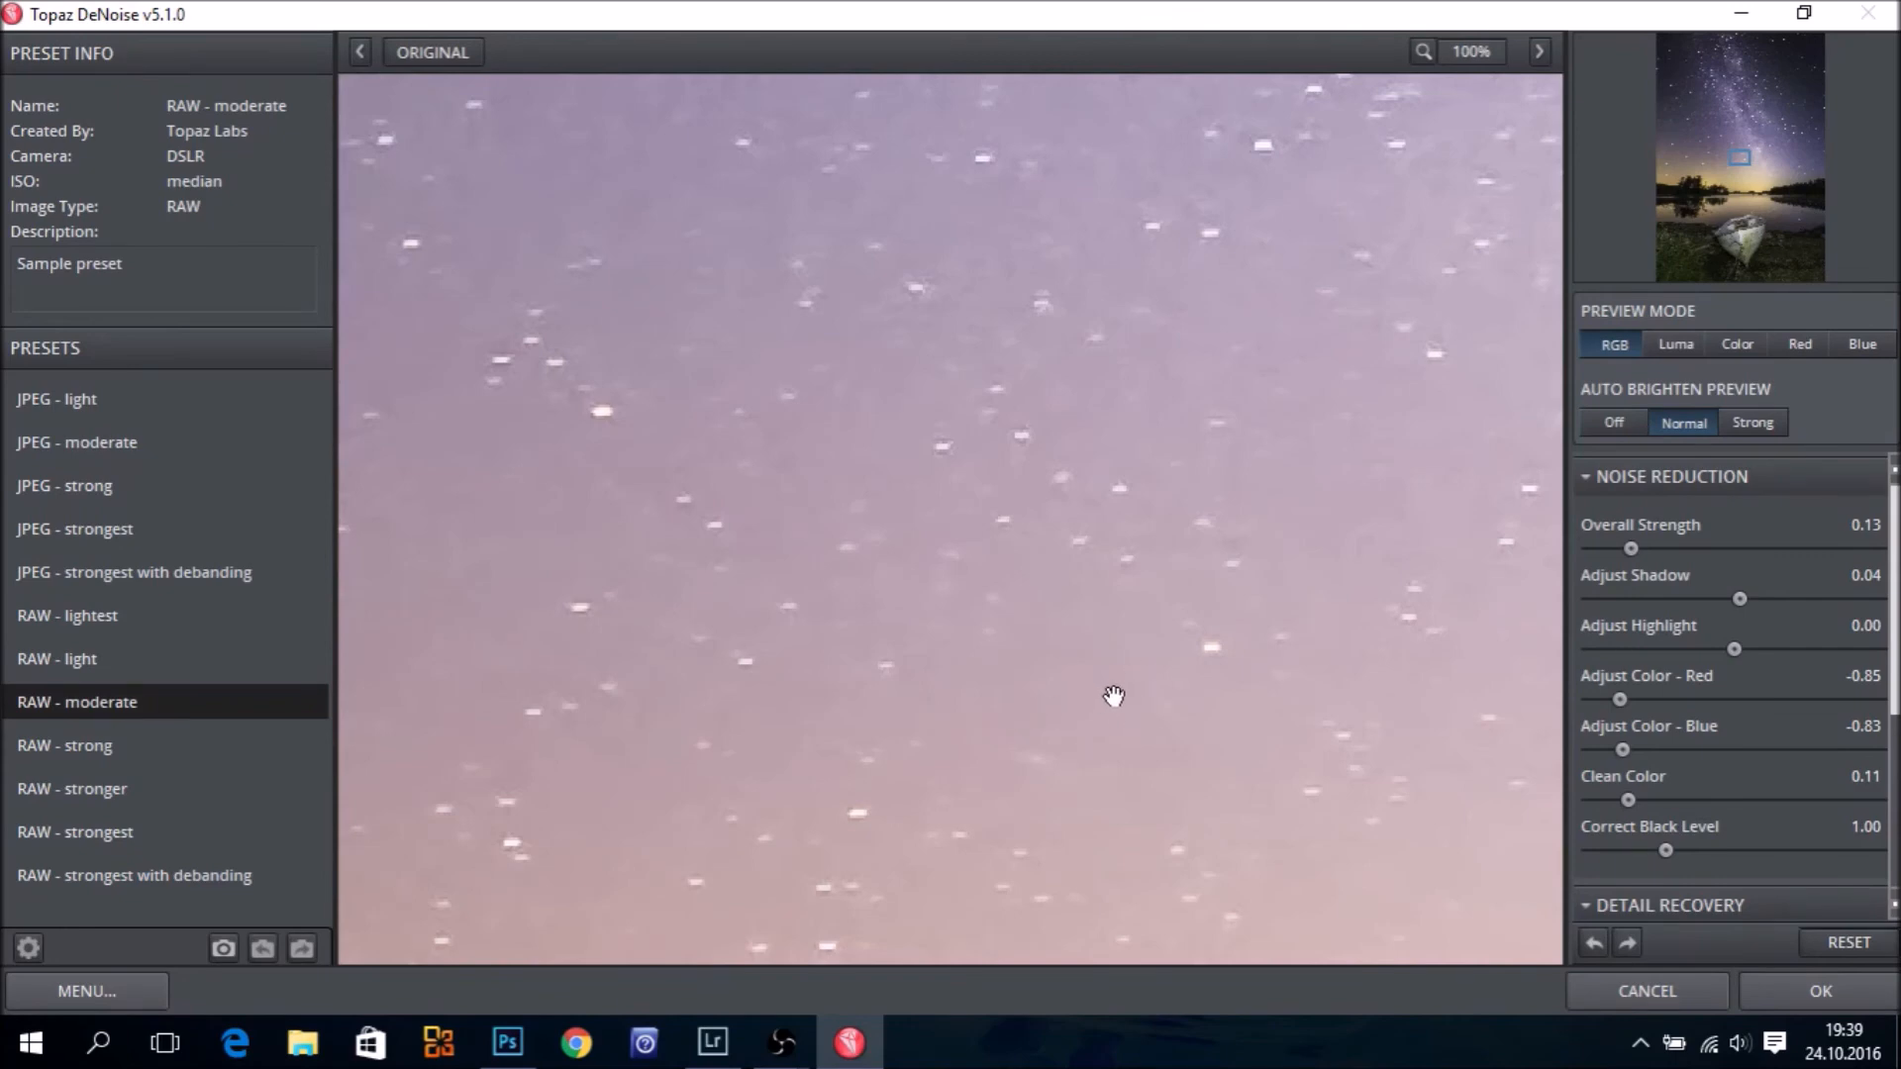
left_click(1815, 983)
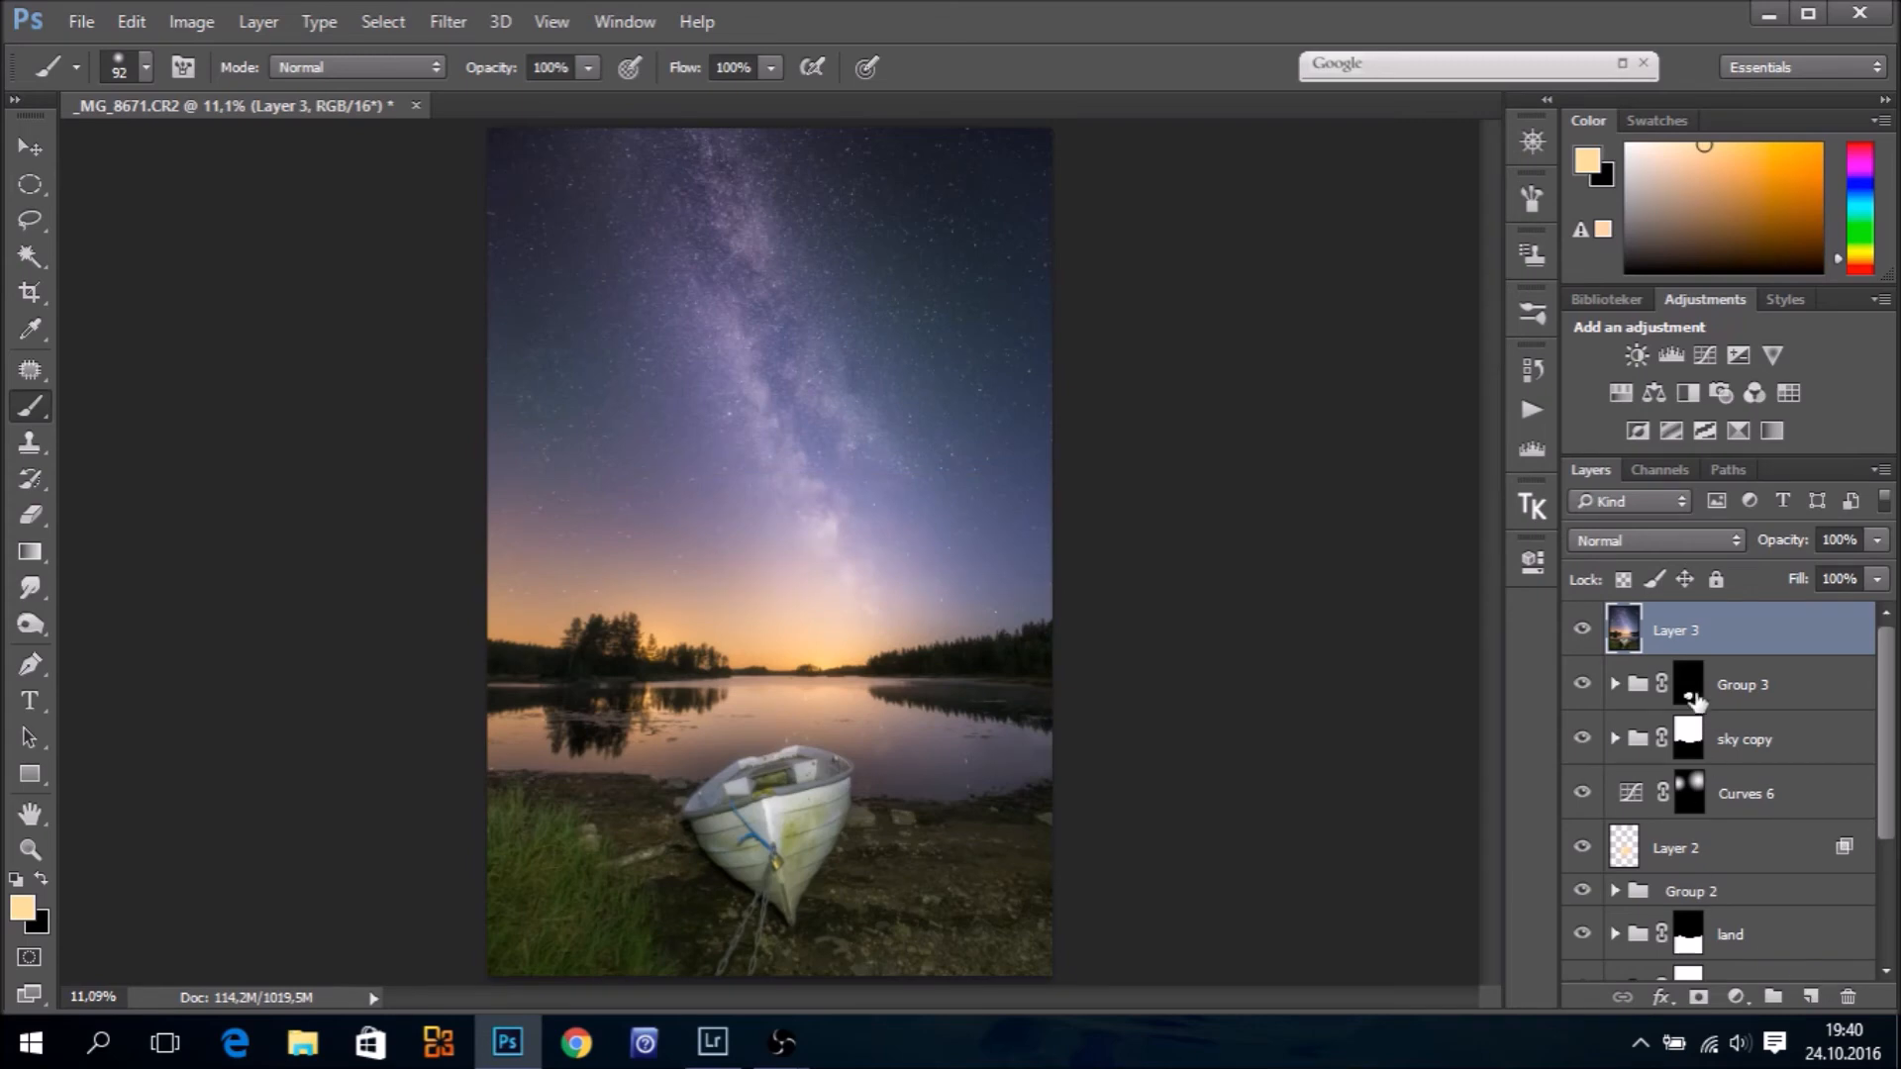
Load the saved sky channel as a selection and use it as a mask on Layer 3
left_click(1667, 471)
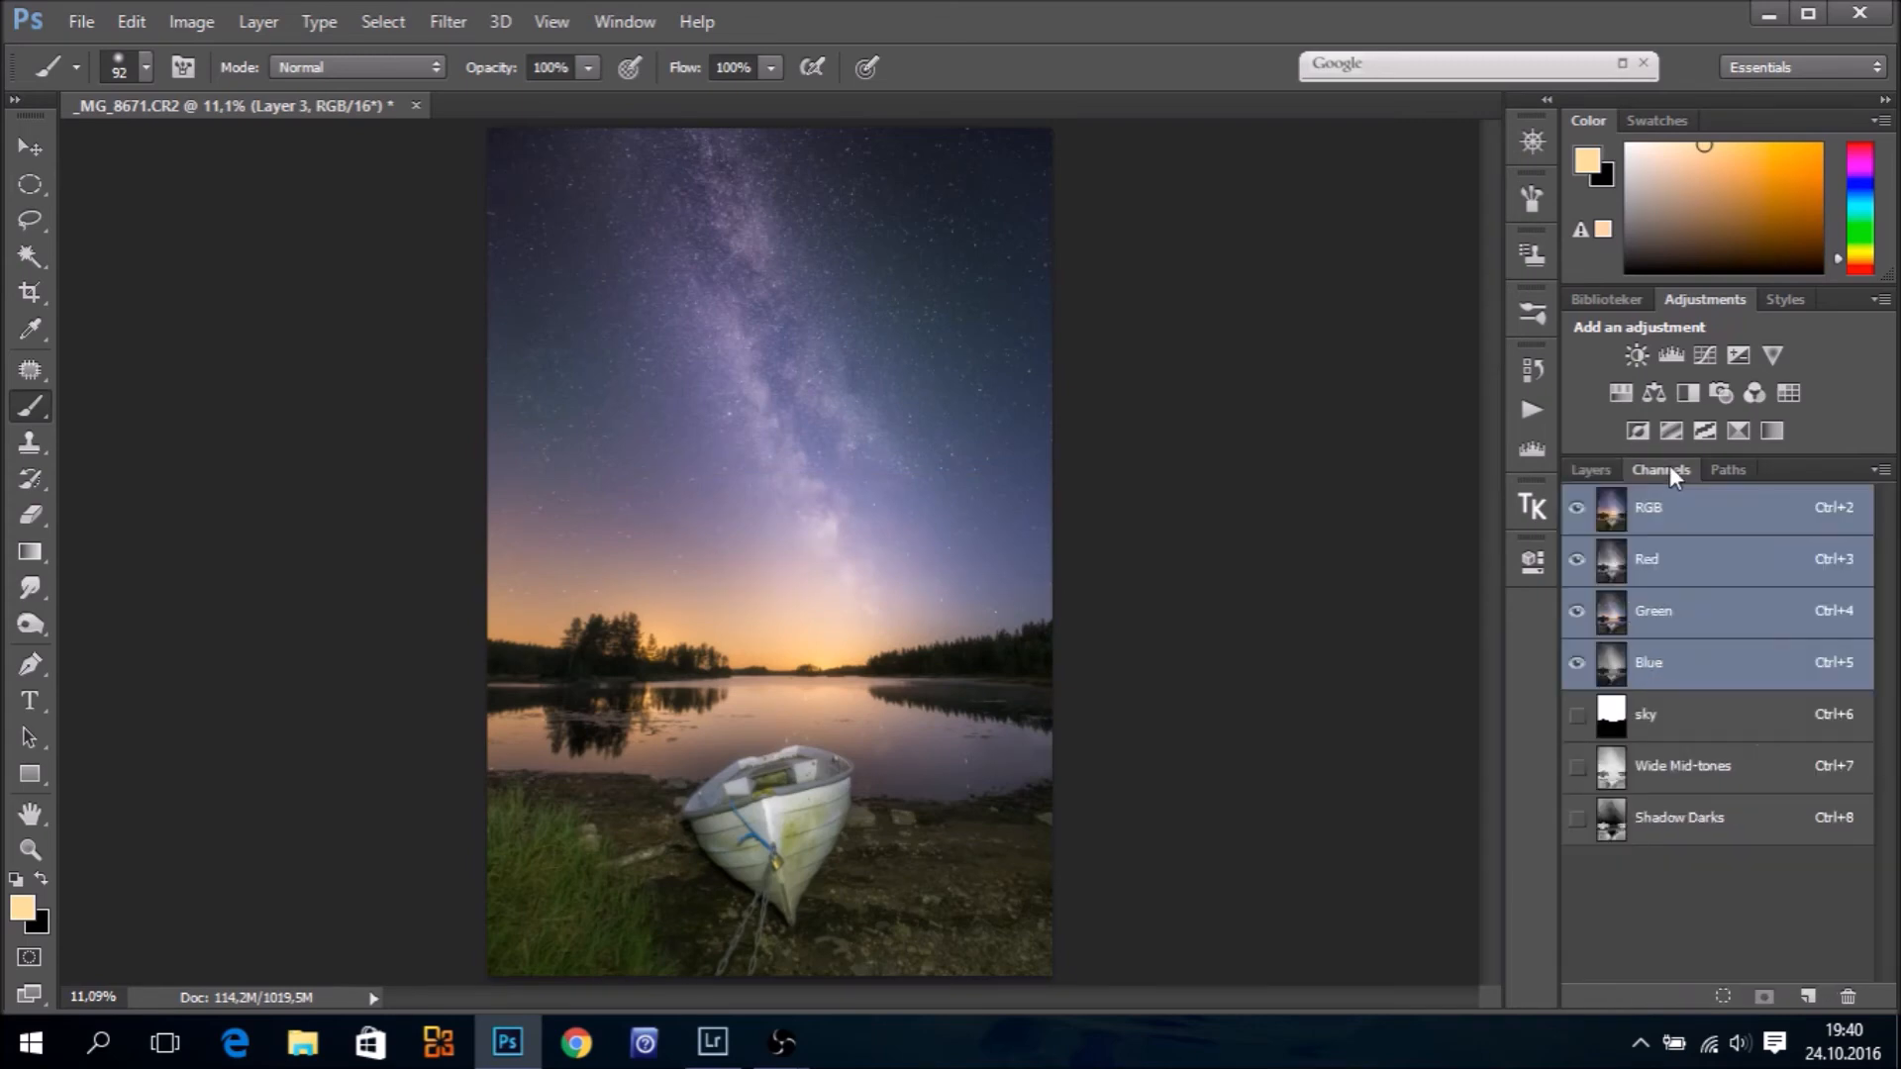
left_click(1611, 720, "ctrl")
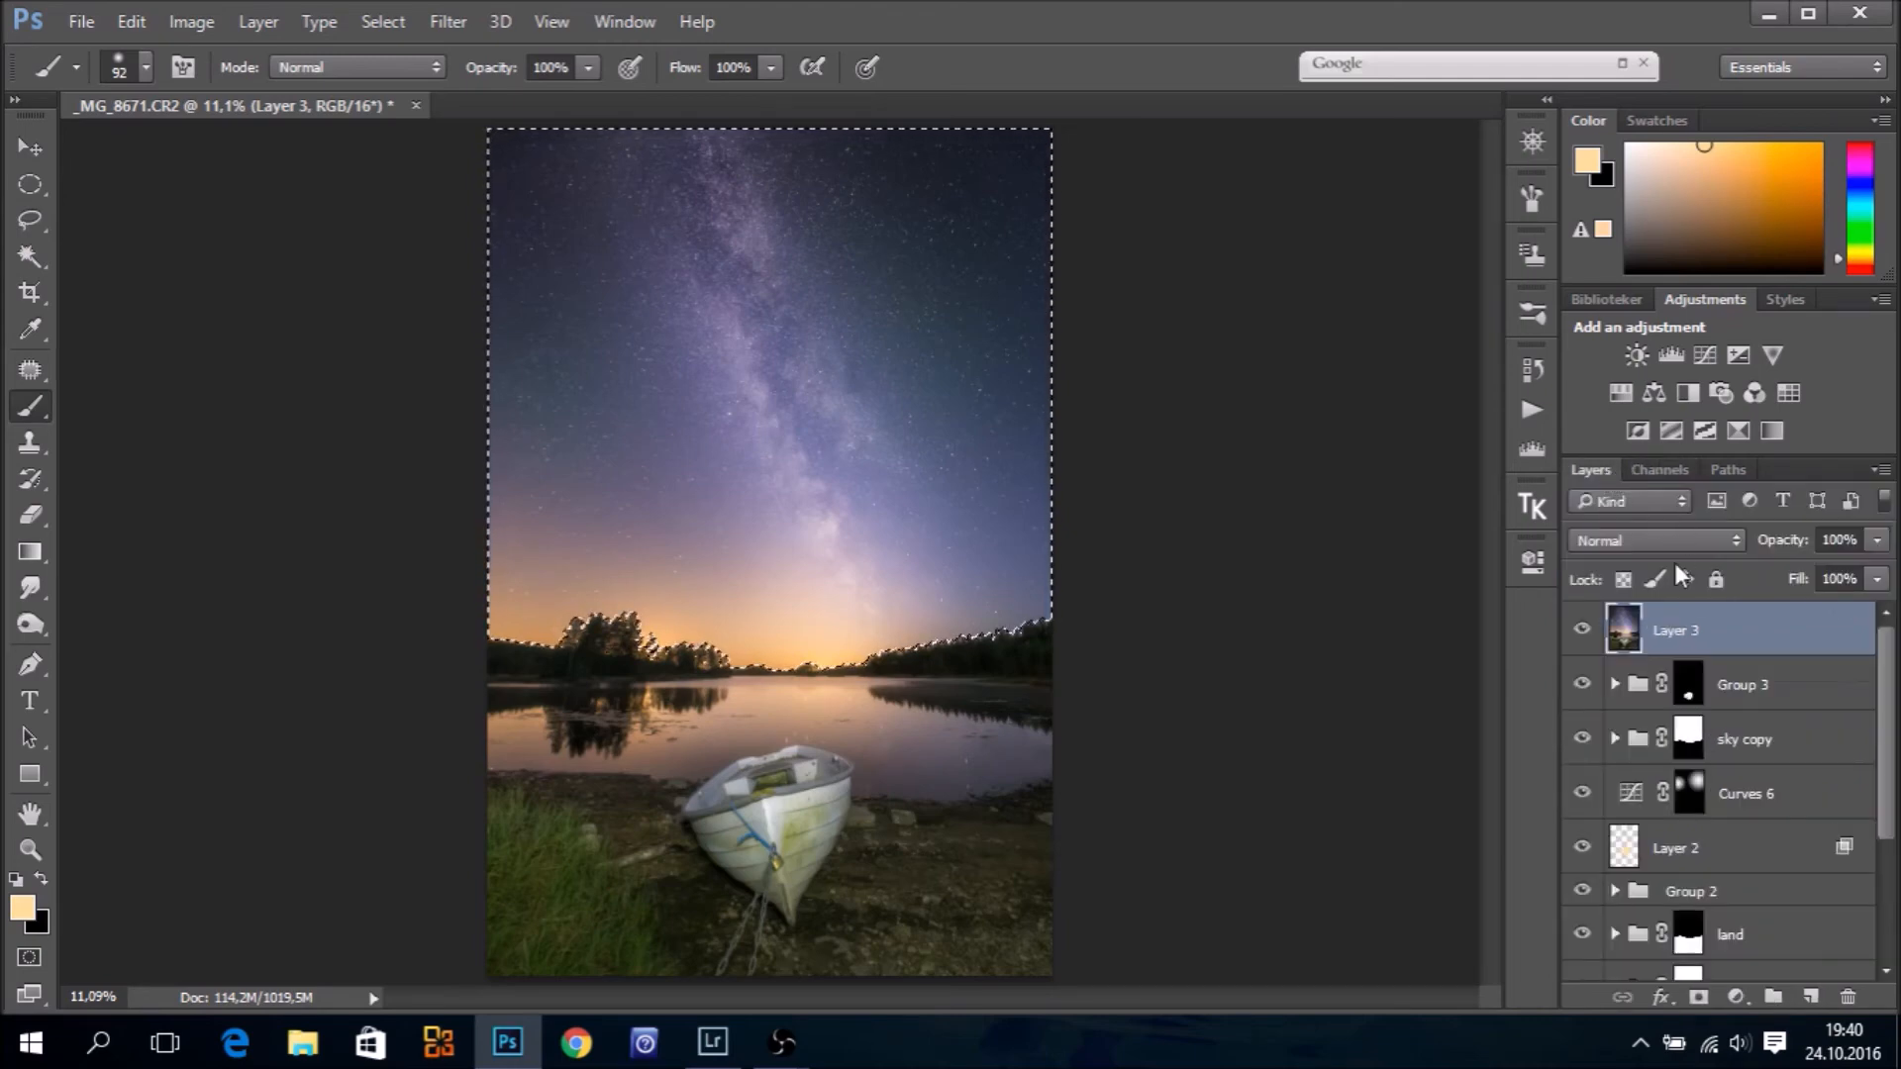
left_click(1697, 998)
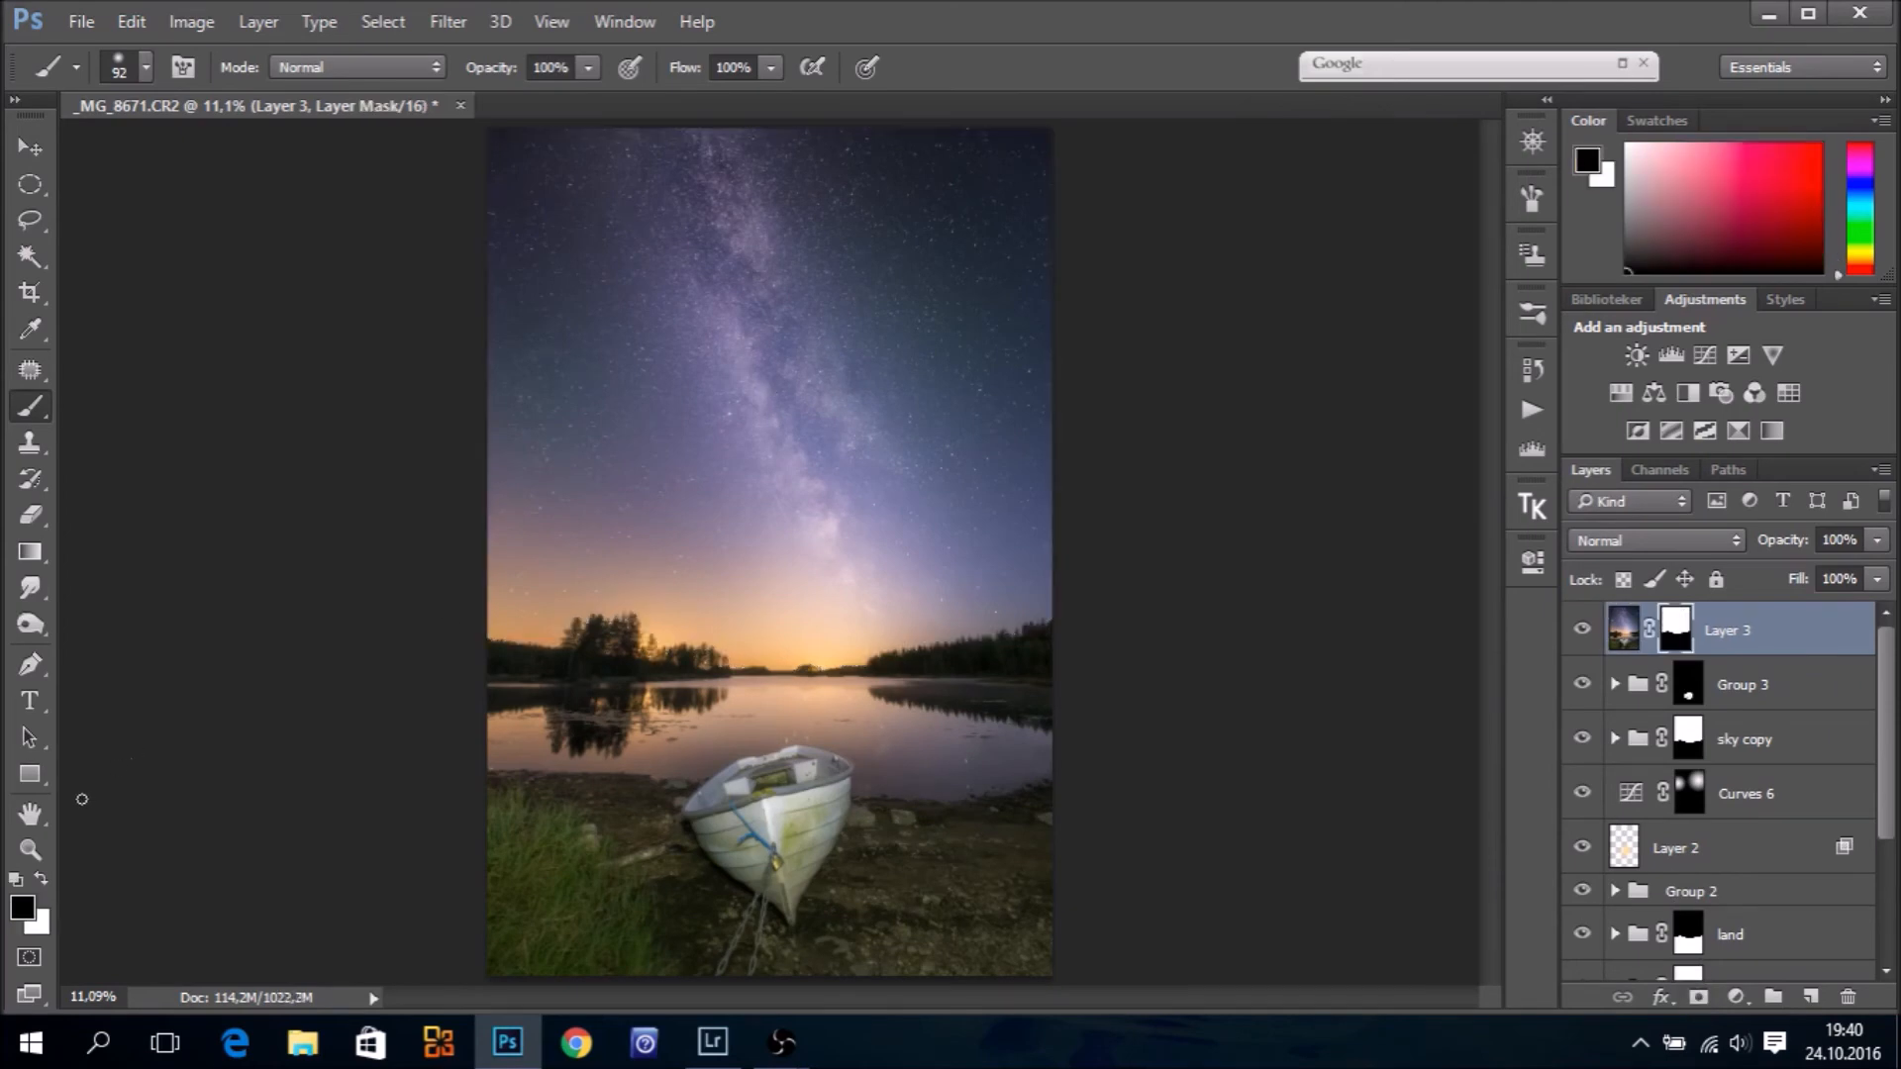
Compare the stars up close with and without the denoised Layer 3, and set its opacity to 70%
left_click(30, 849)
left_click_drag(850, 306, 1165, 359)
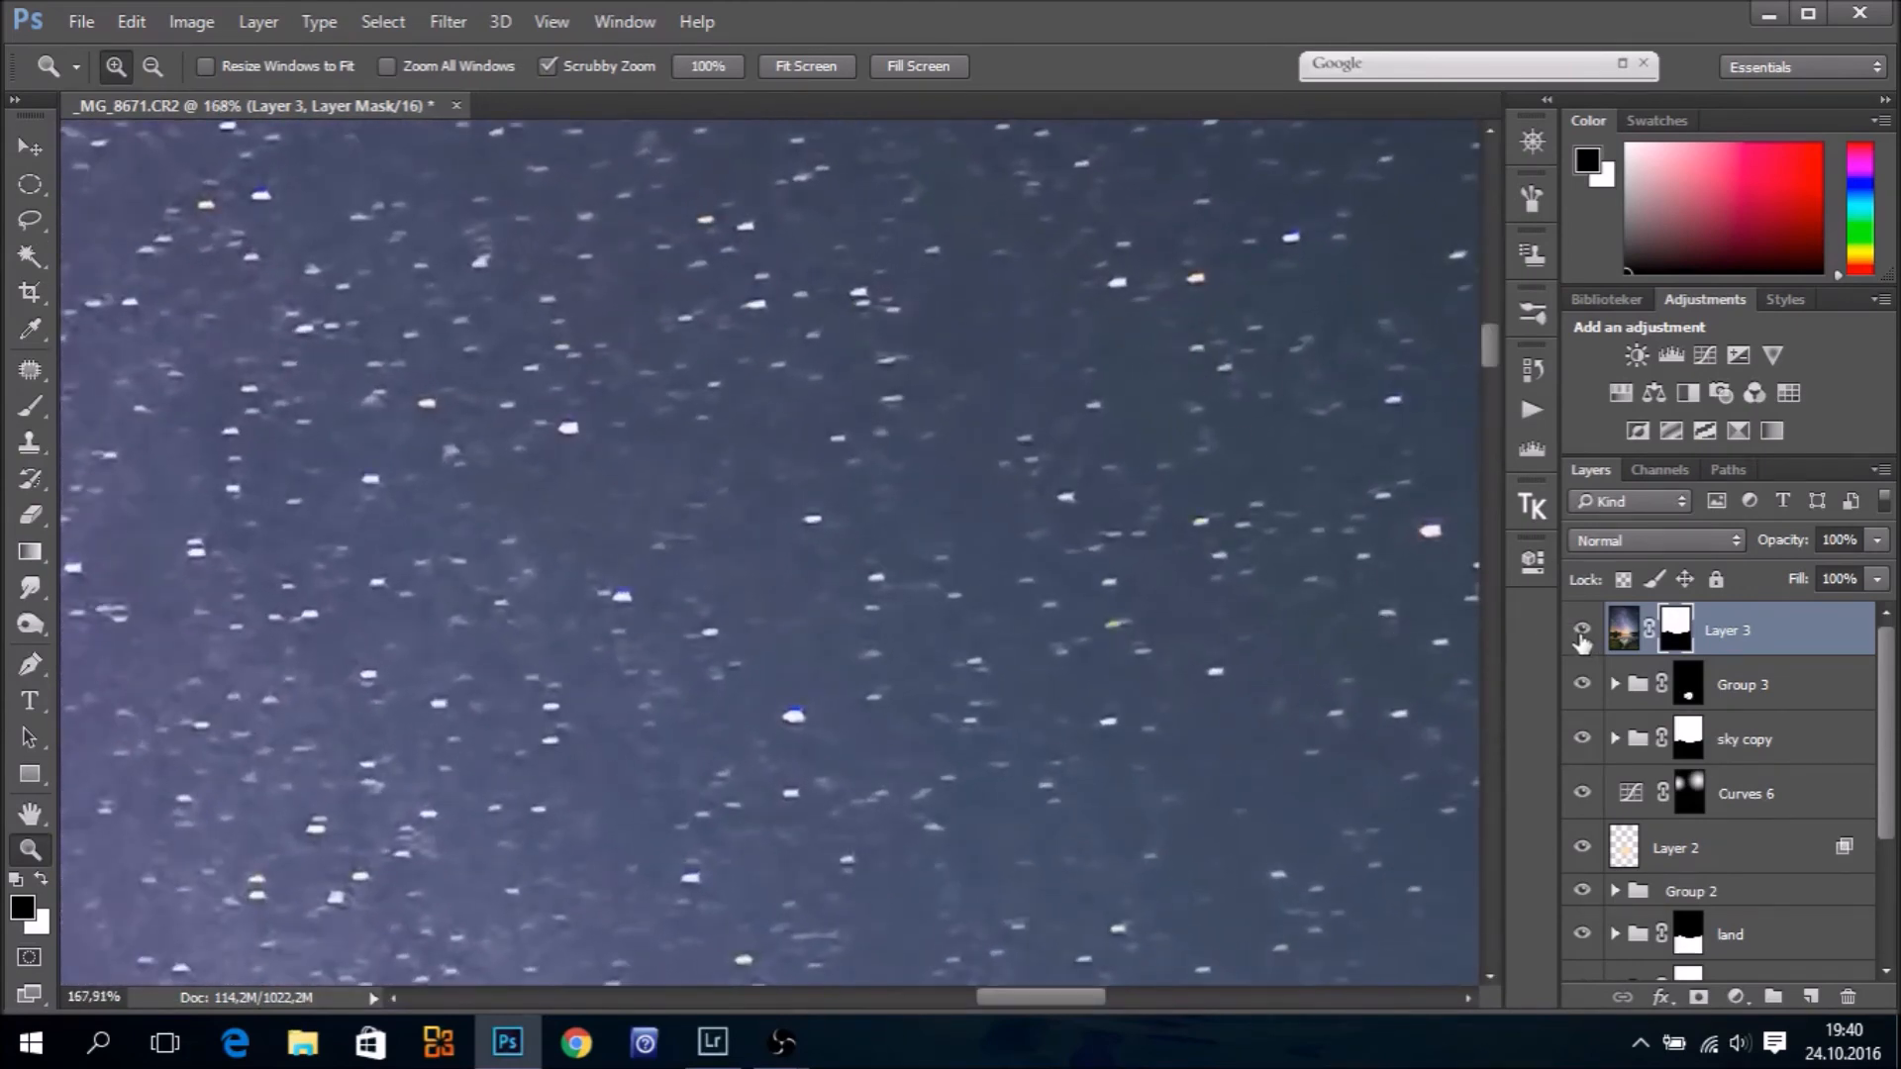
left_click(1581, 636)
left_click(1581, 636)
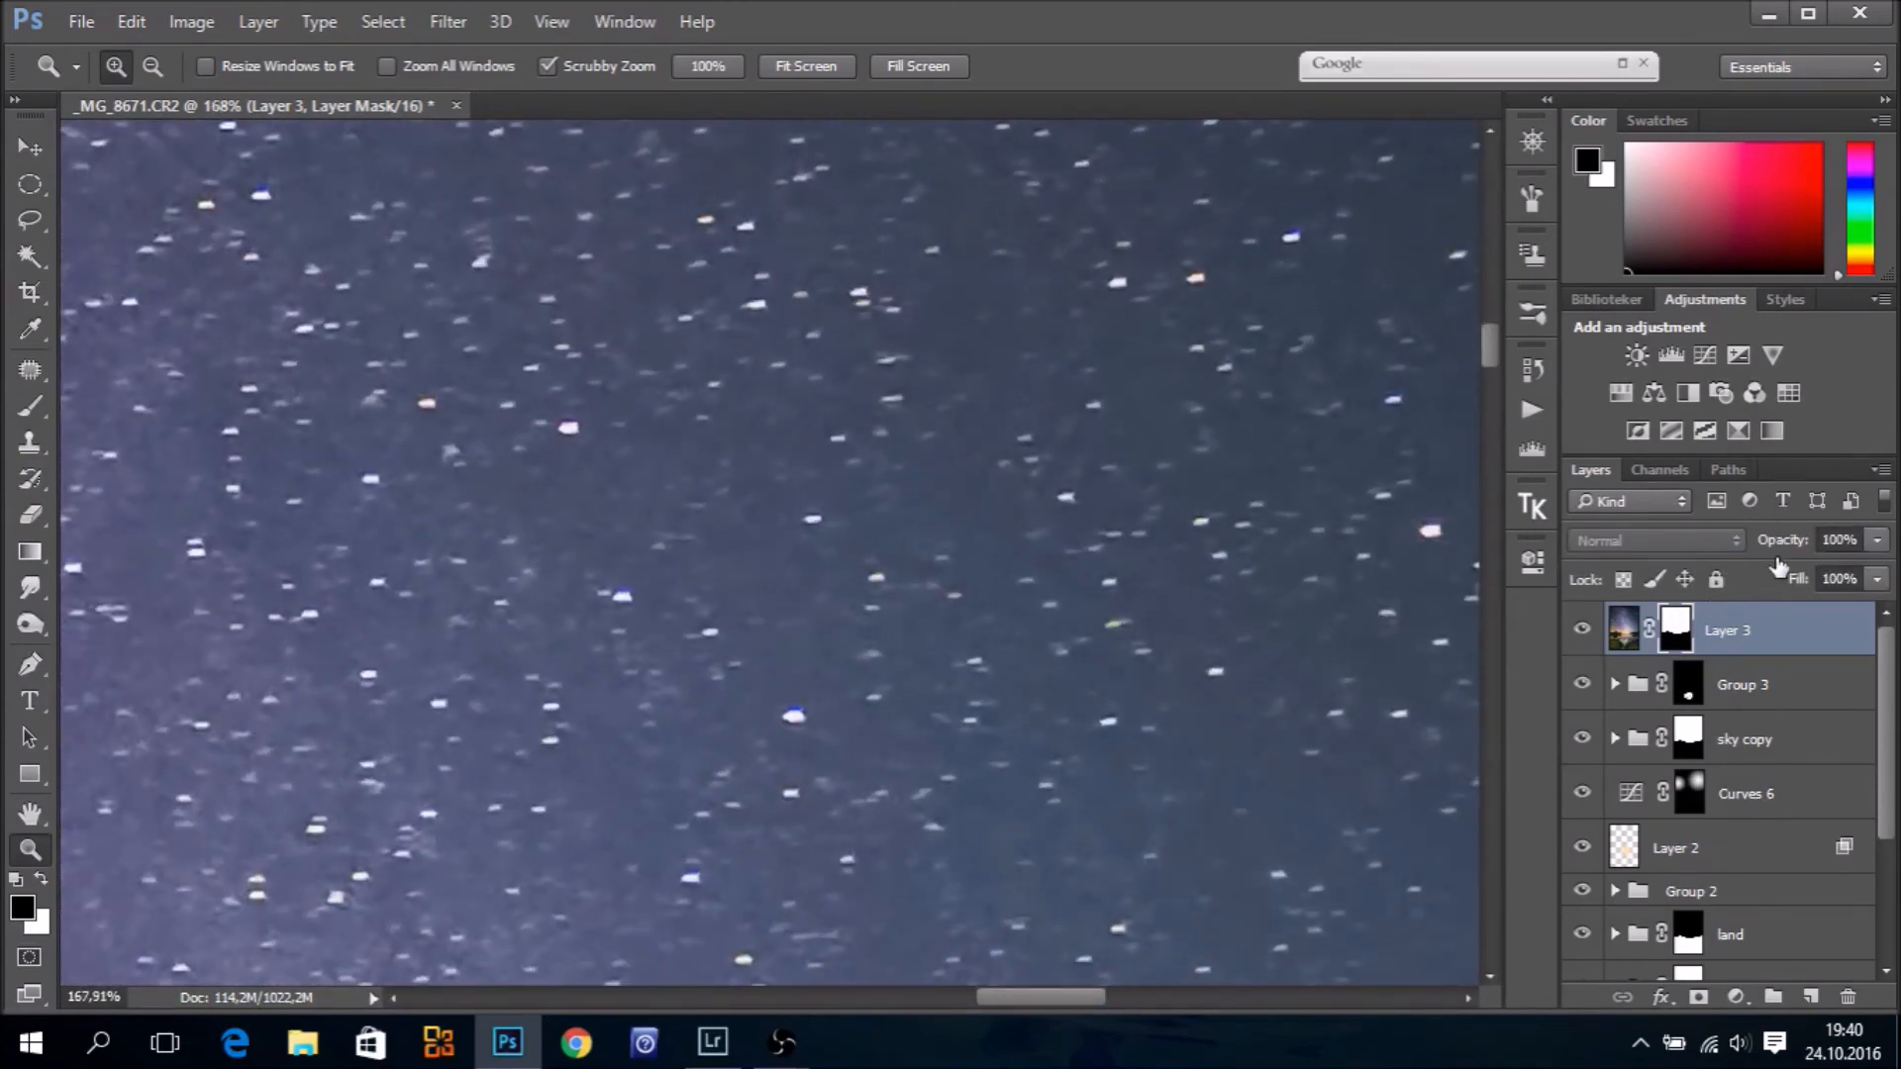
left_click(1877, 540)
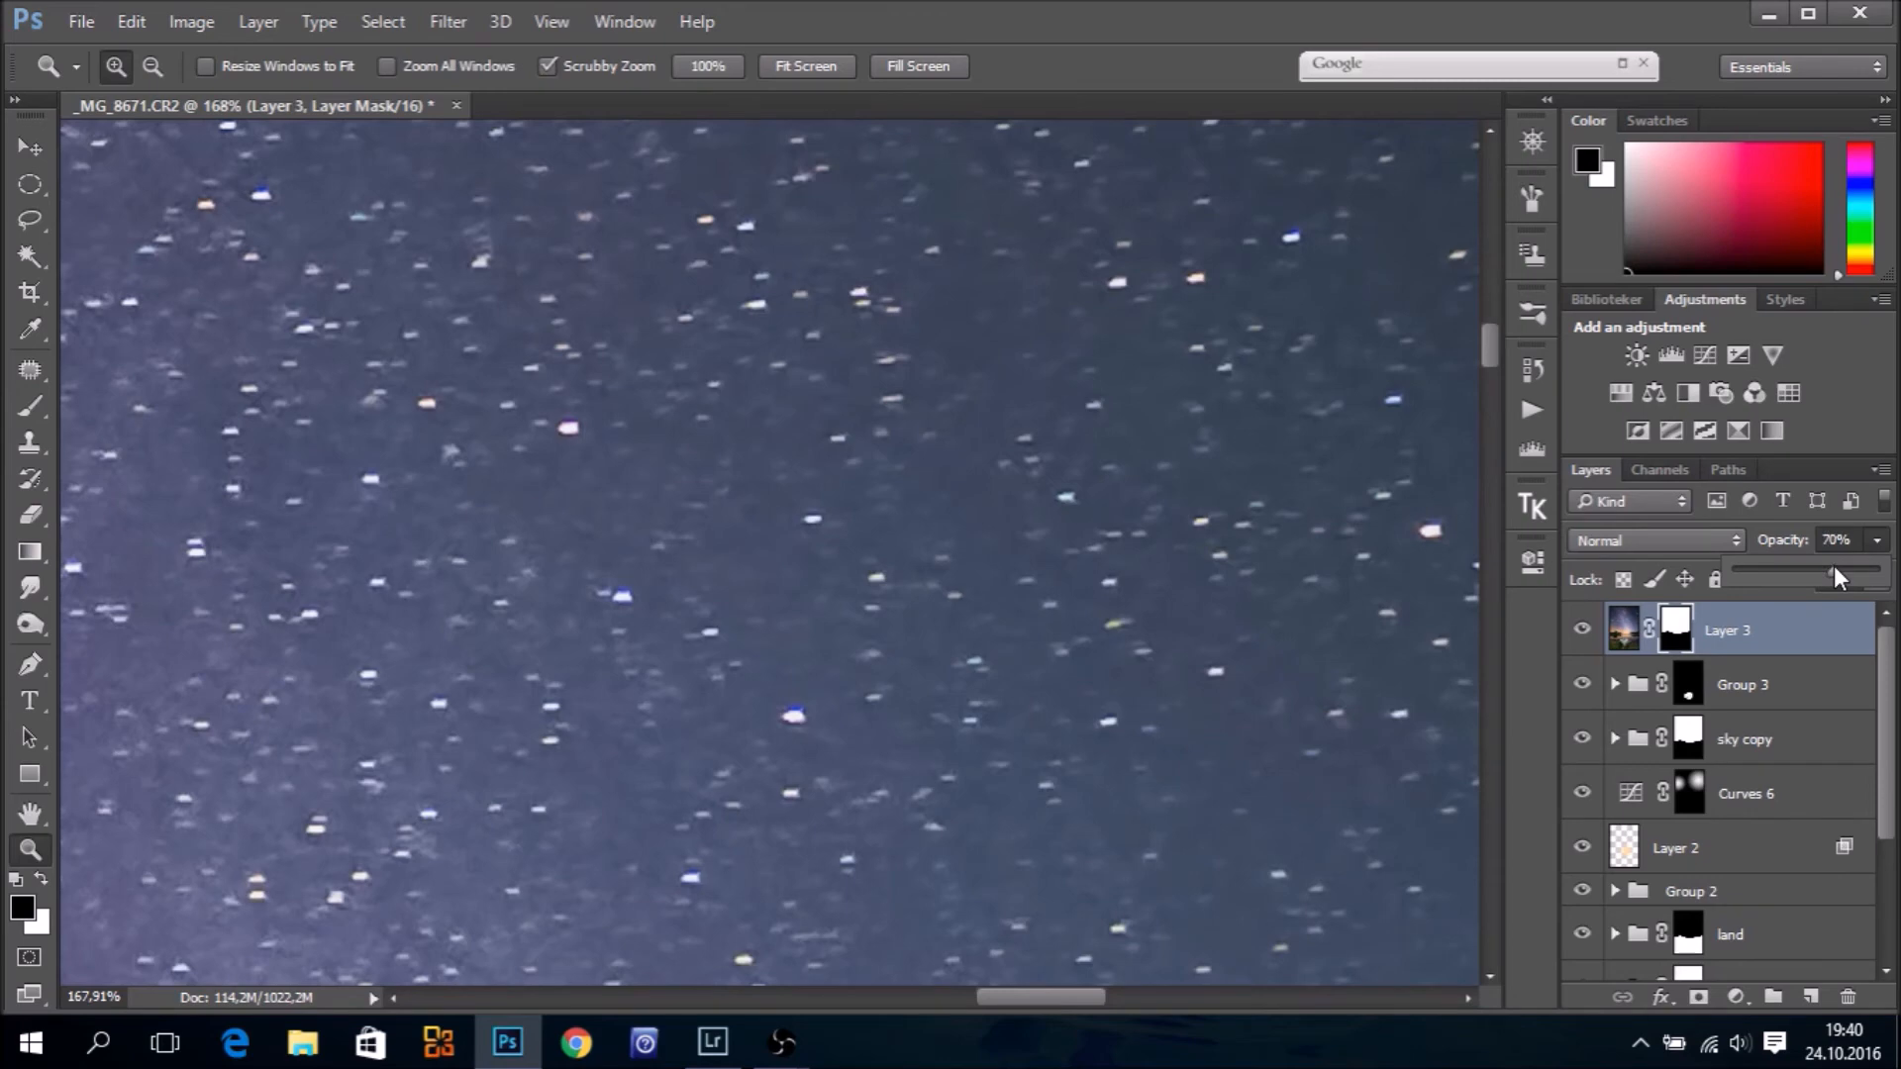
Check the starry sky again with Layer 3 switched off and on, and fit the whole photo in view
left_click(1580, 634)
left_click(1581, 634)
left_click(1581, 634)
left_click(1581, 633)
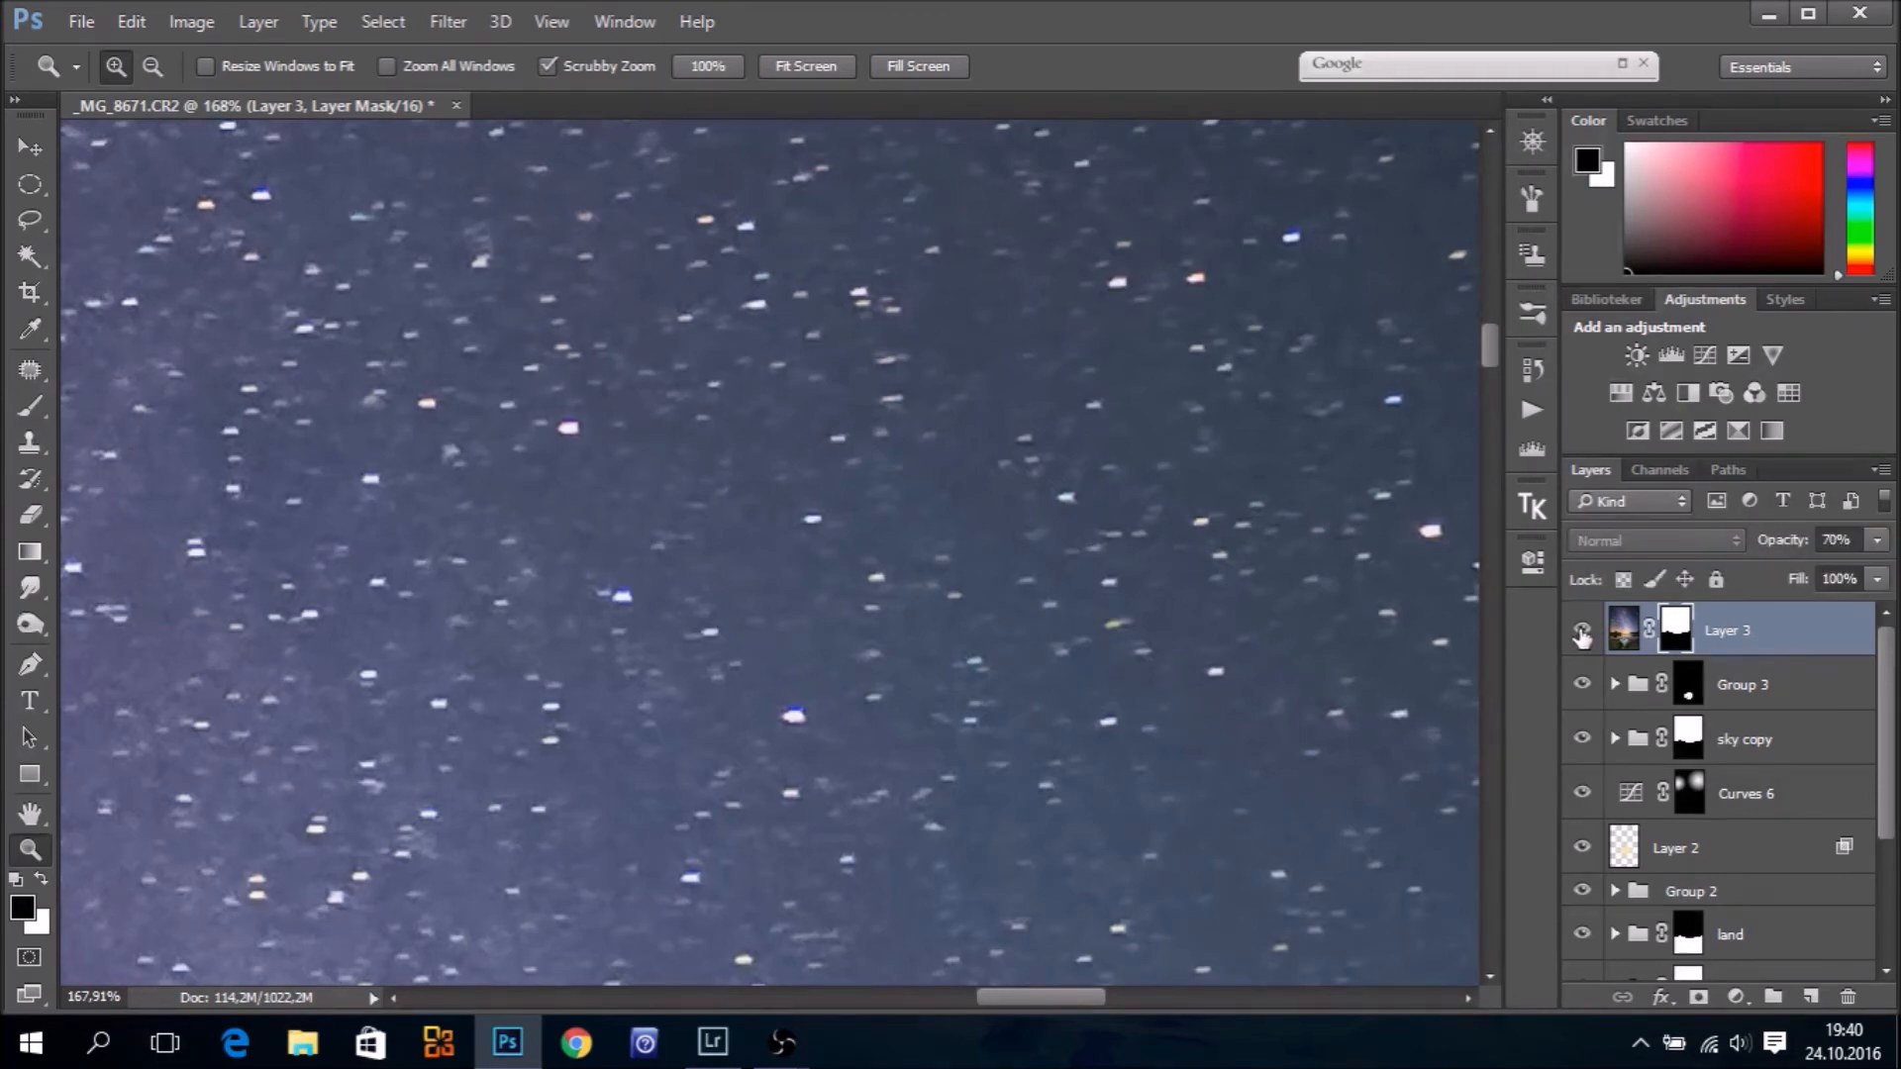
left_click(1581, 634)
left_click(1580, 633)
left_click(806, 66)
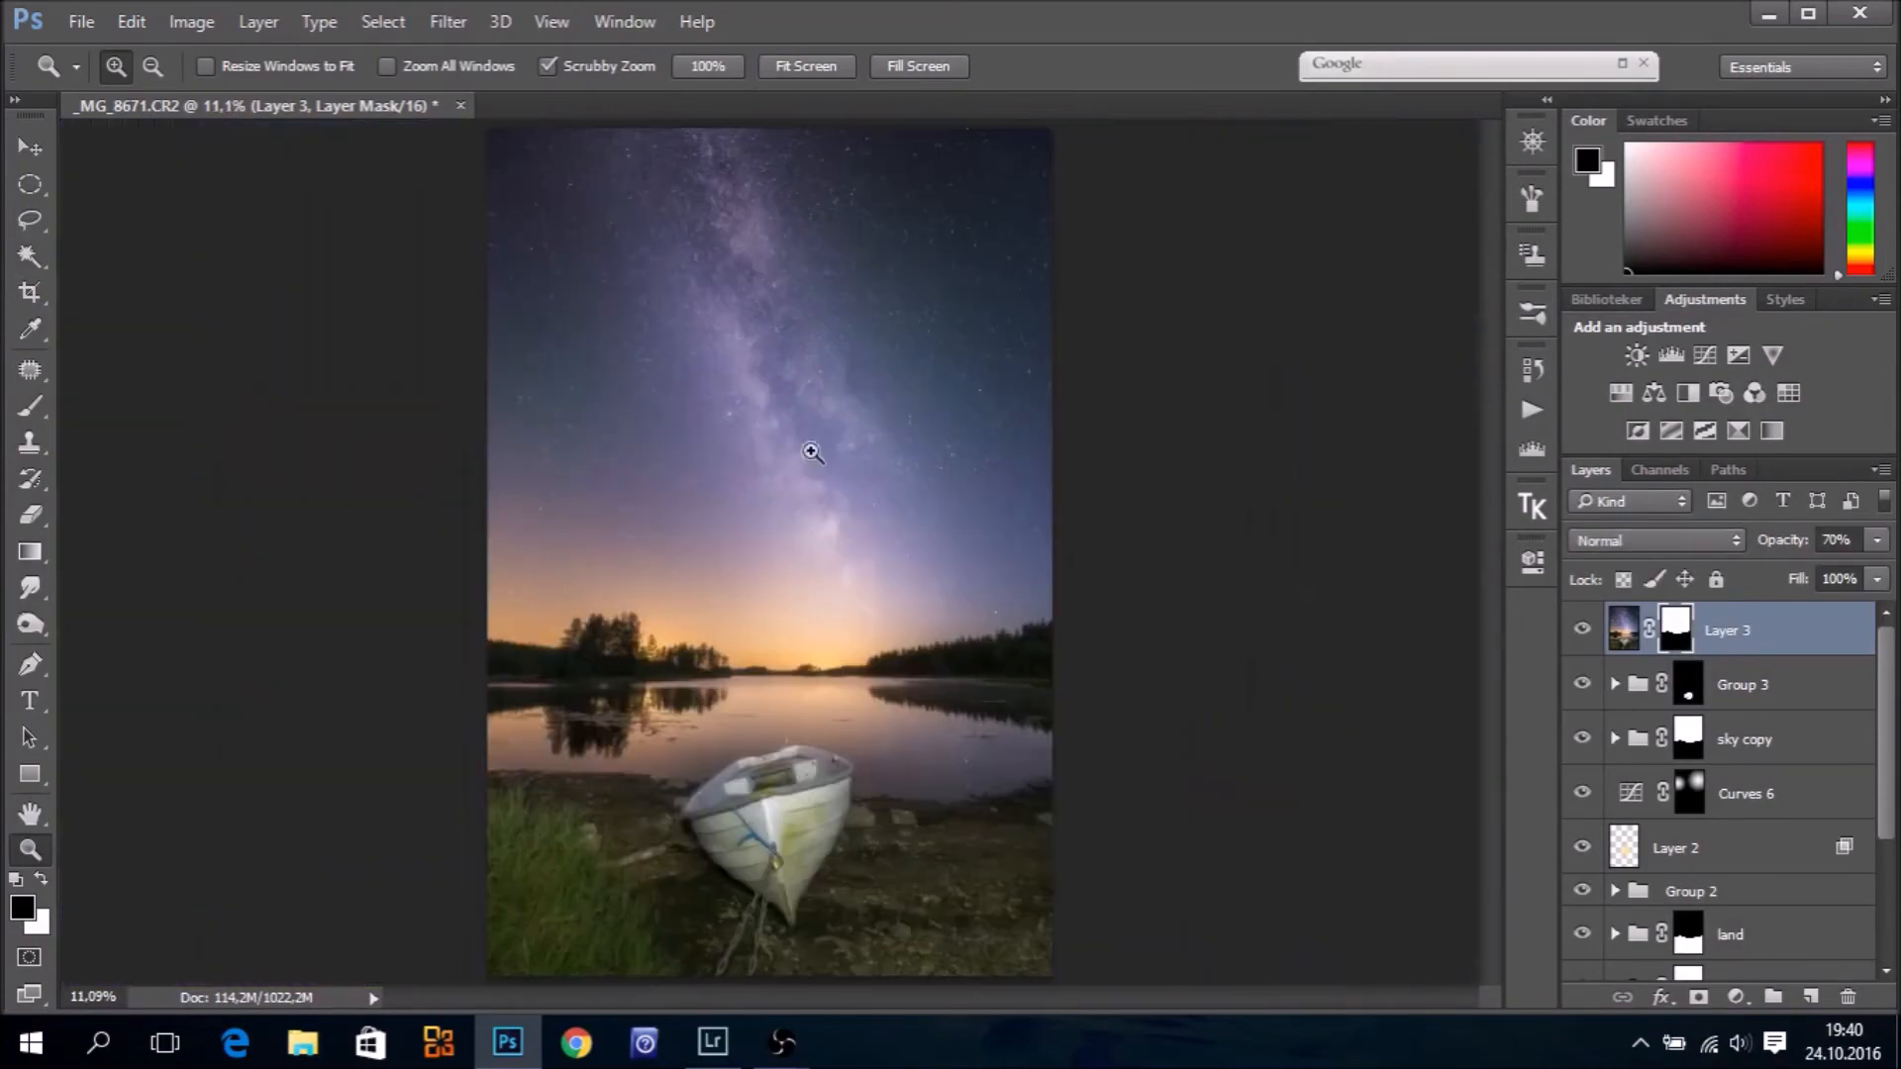
Paint white on the Layer 3 mask over the lake water along the left shoreline with the 92 px brush at 100% opacity
left_click_drag(731, 750, 1048, 755)
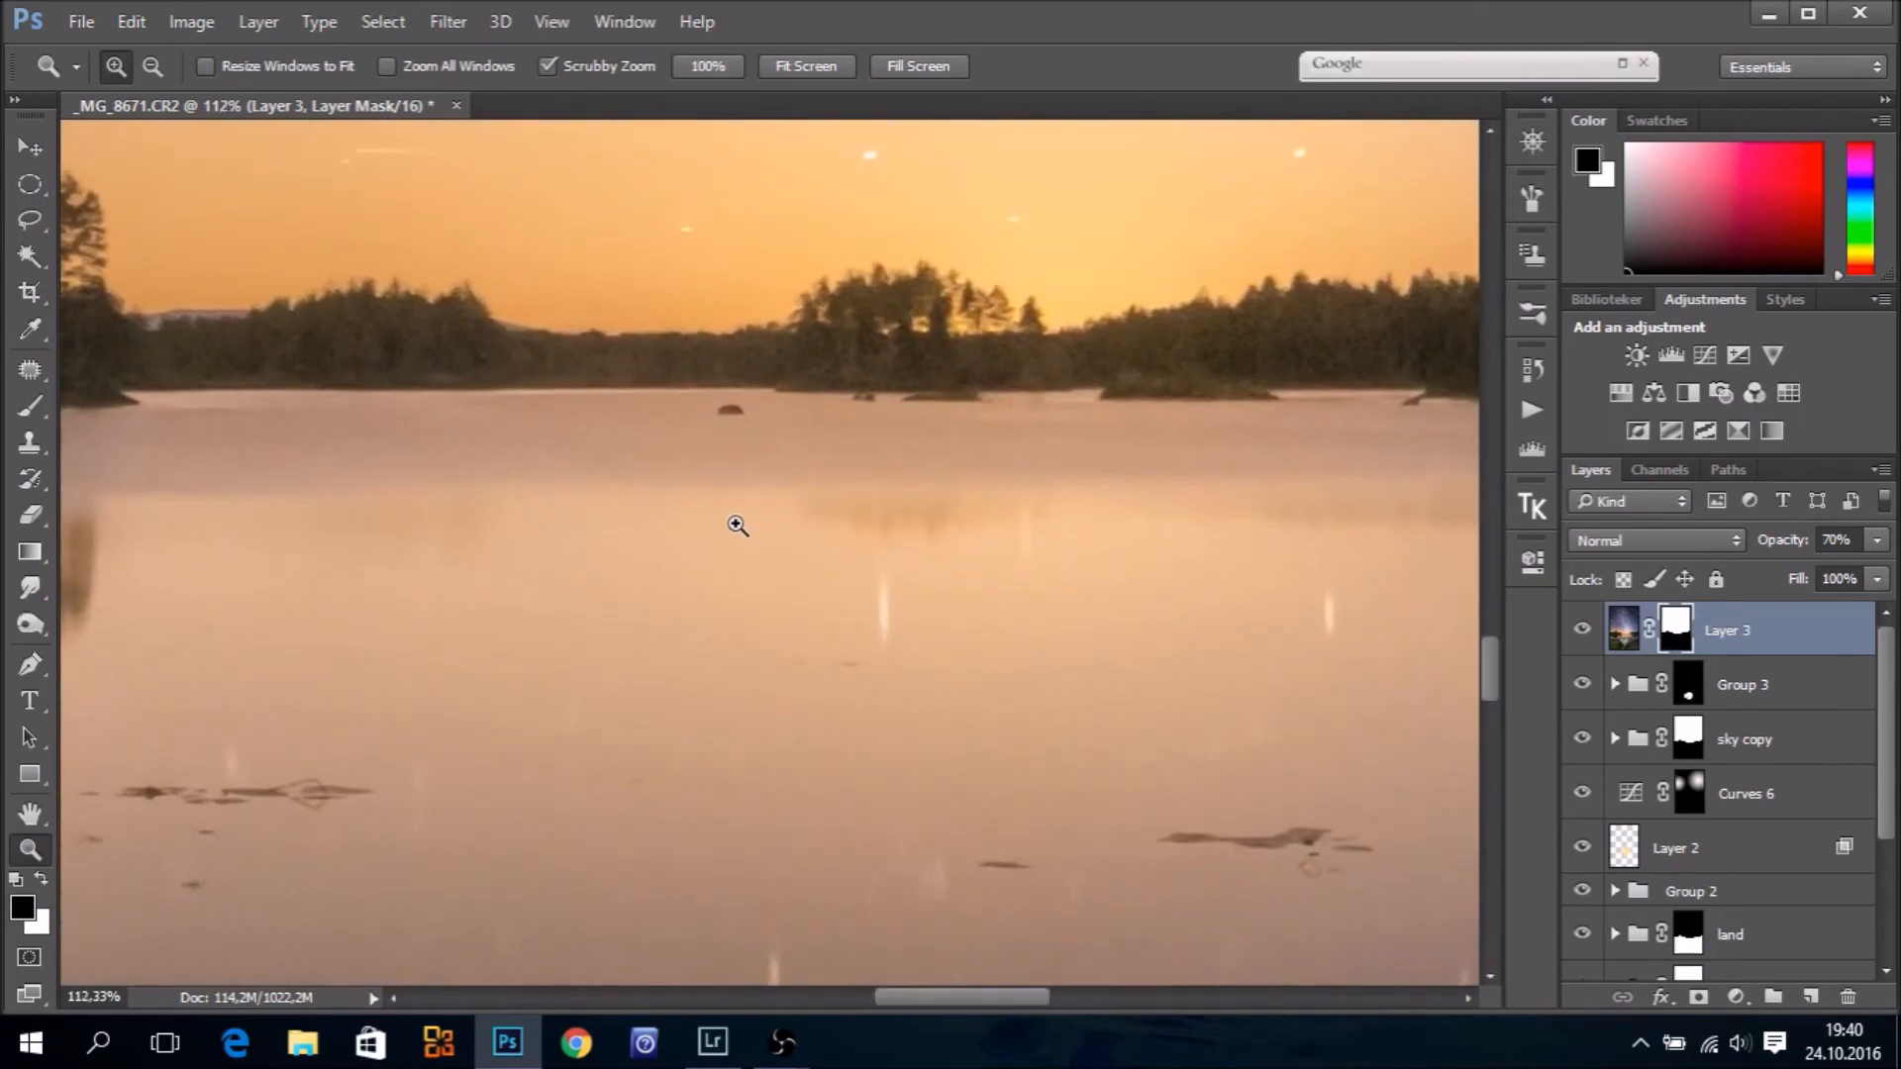
left_click_drag(666, 568, 908, 679)
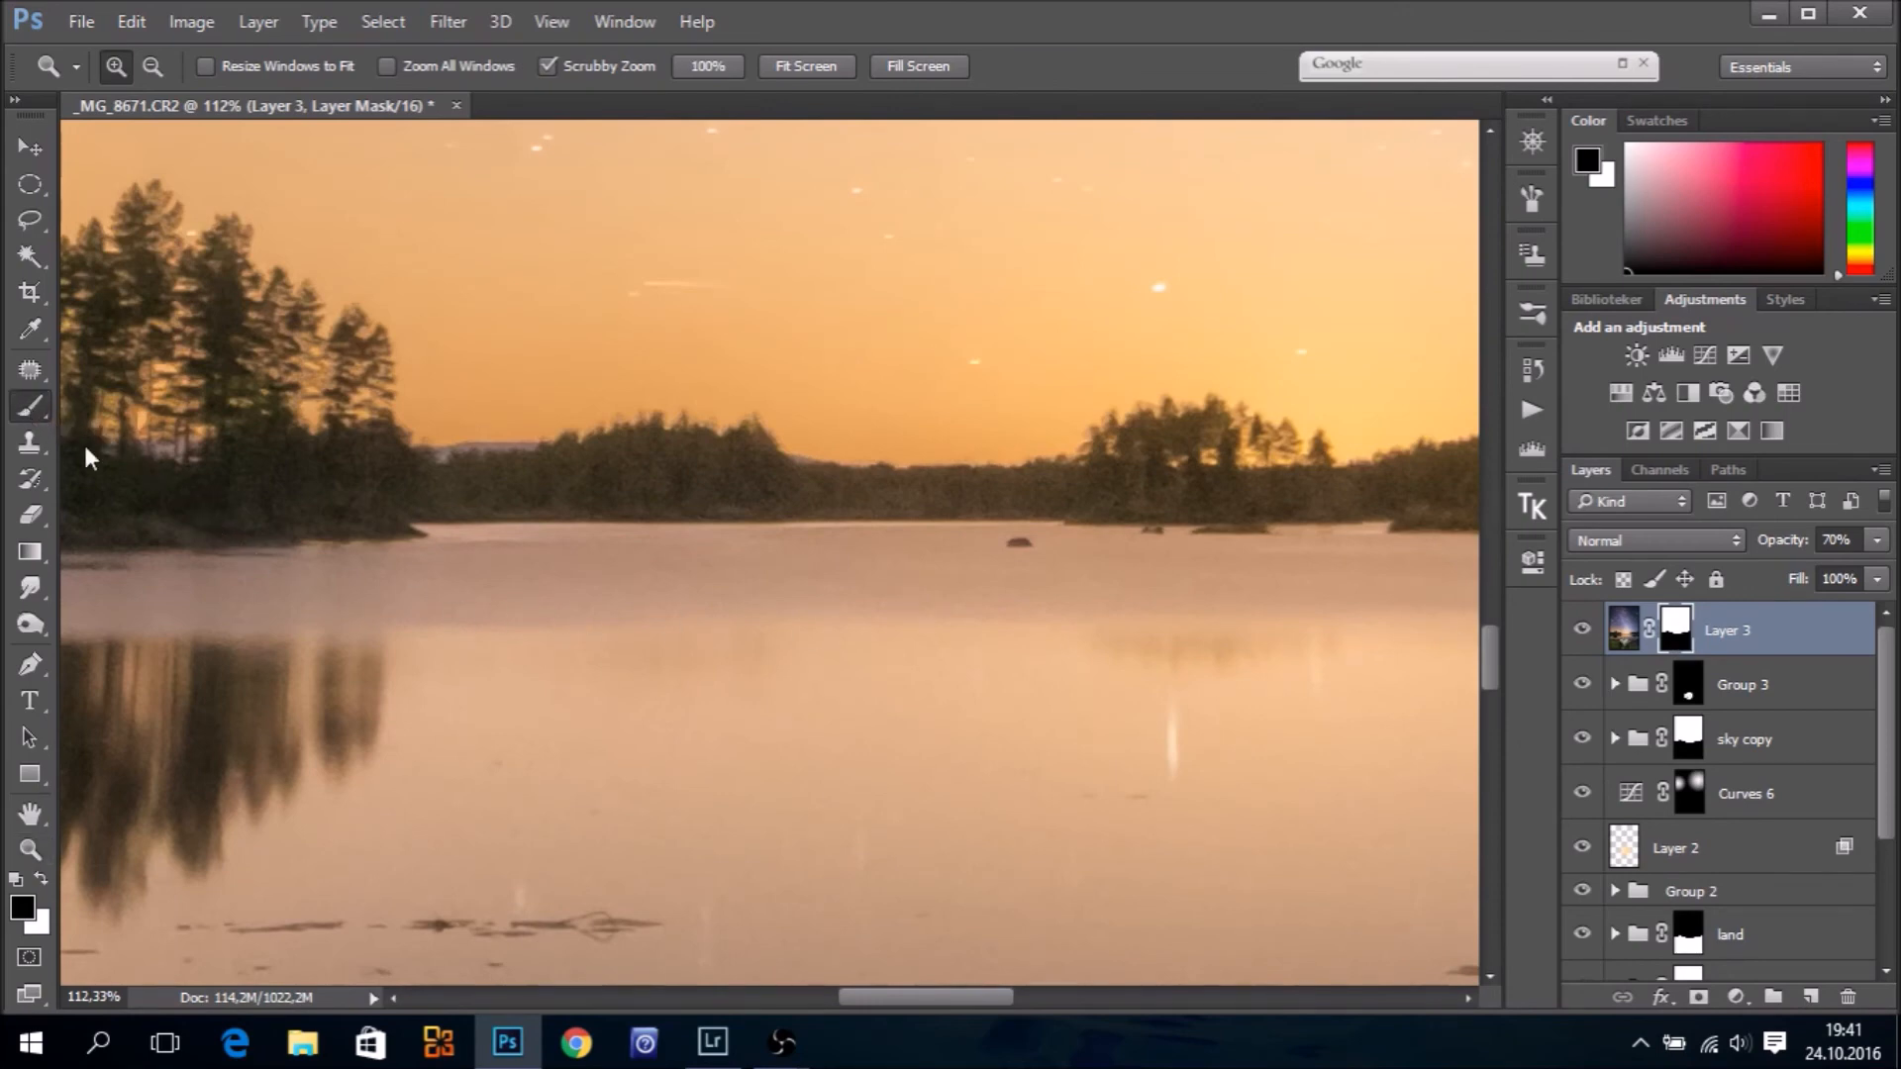
left_click(30, 406)
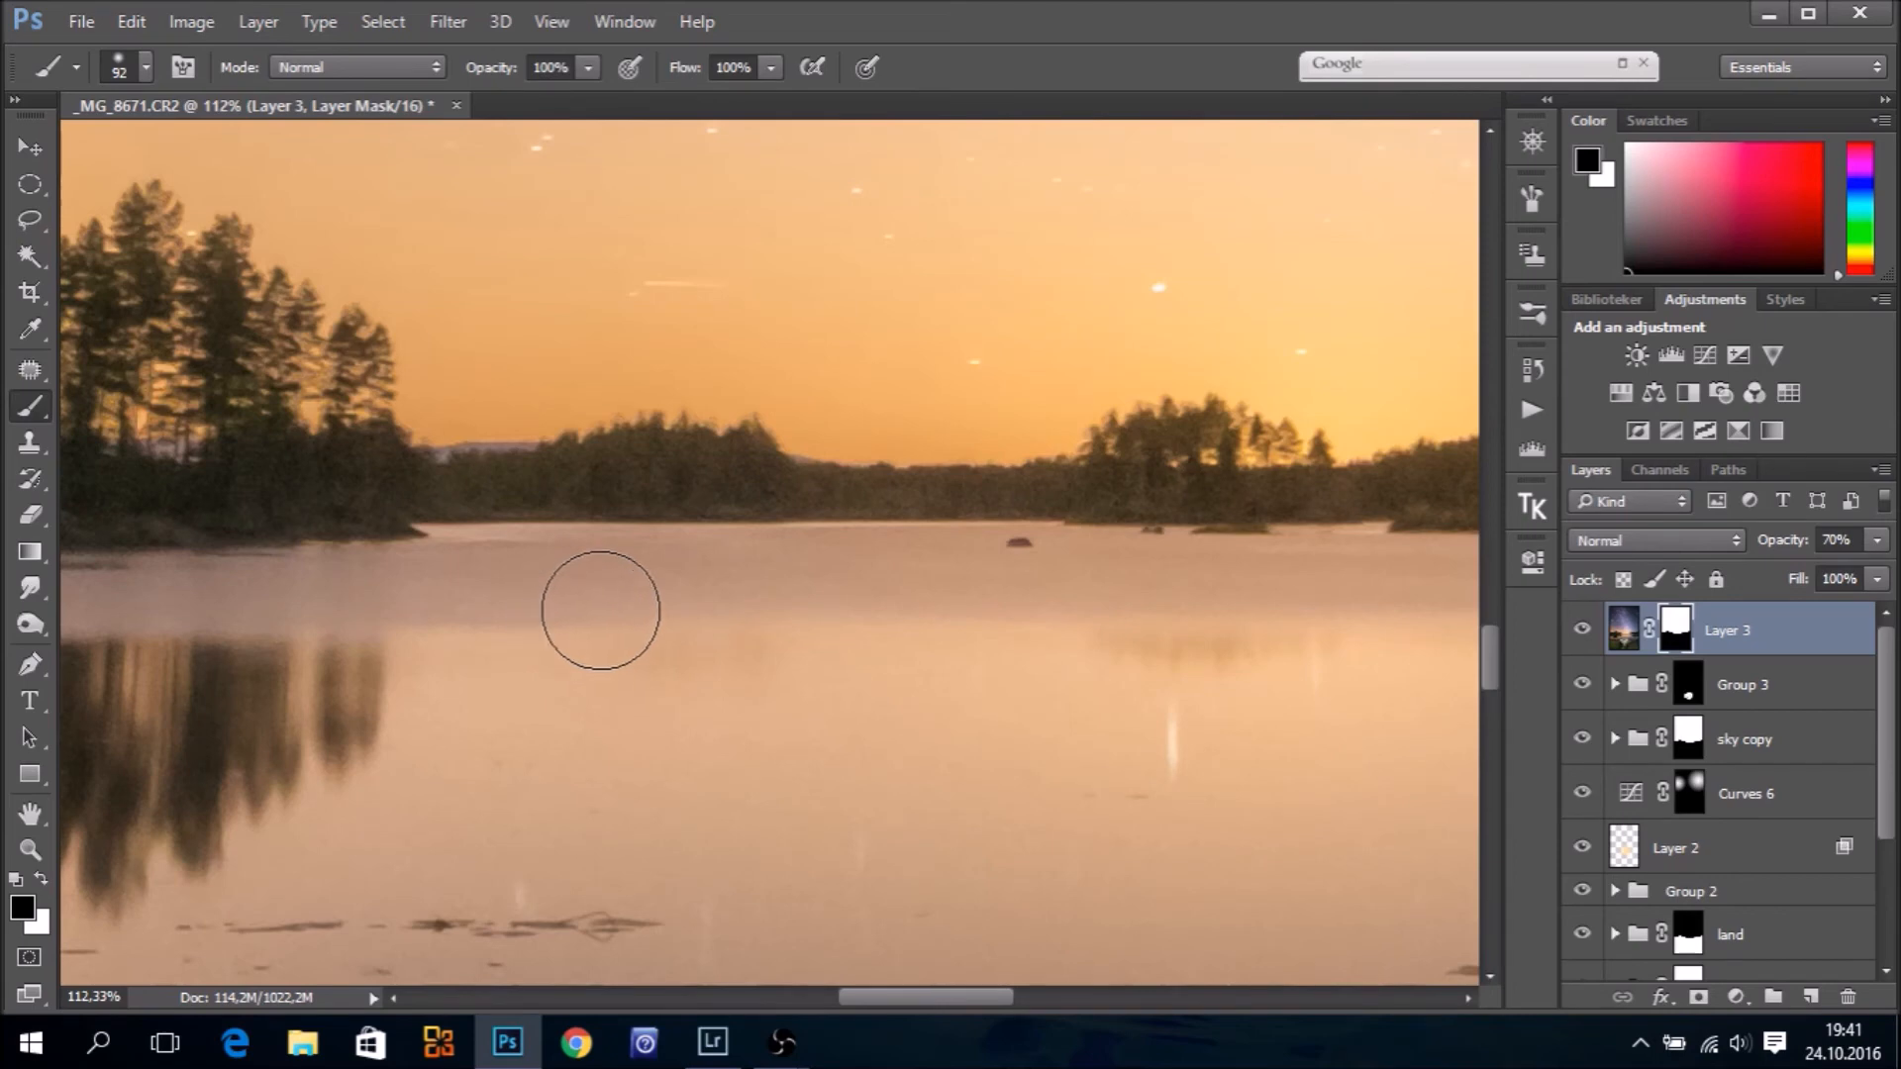
key("x")
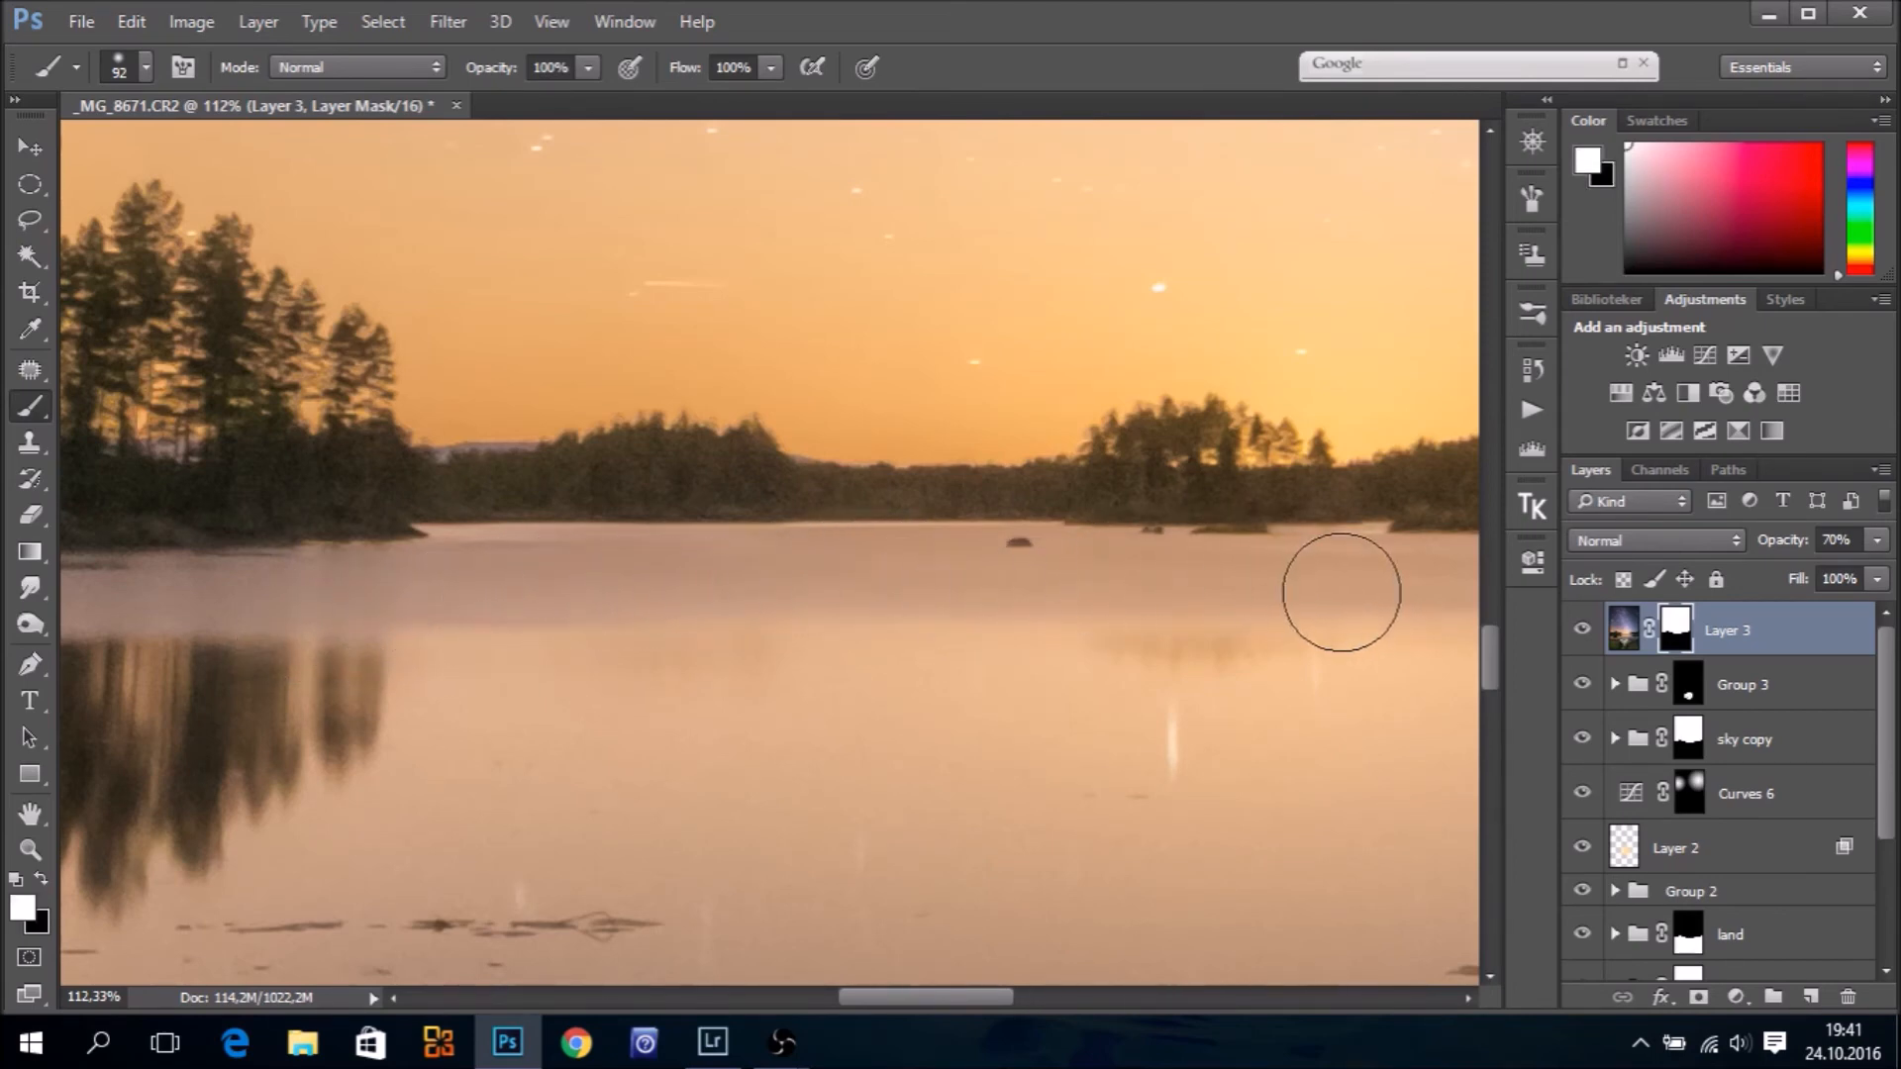
left_click_drag(437, 670, 703, 658)
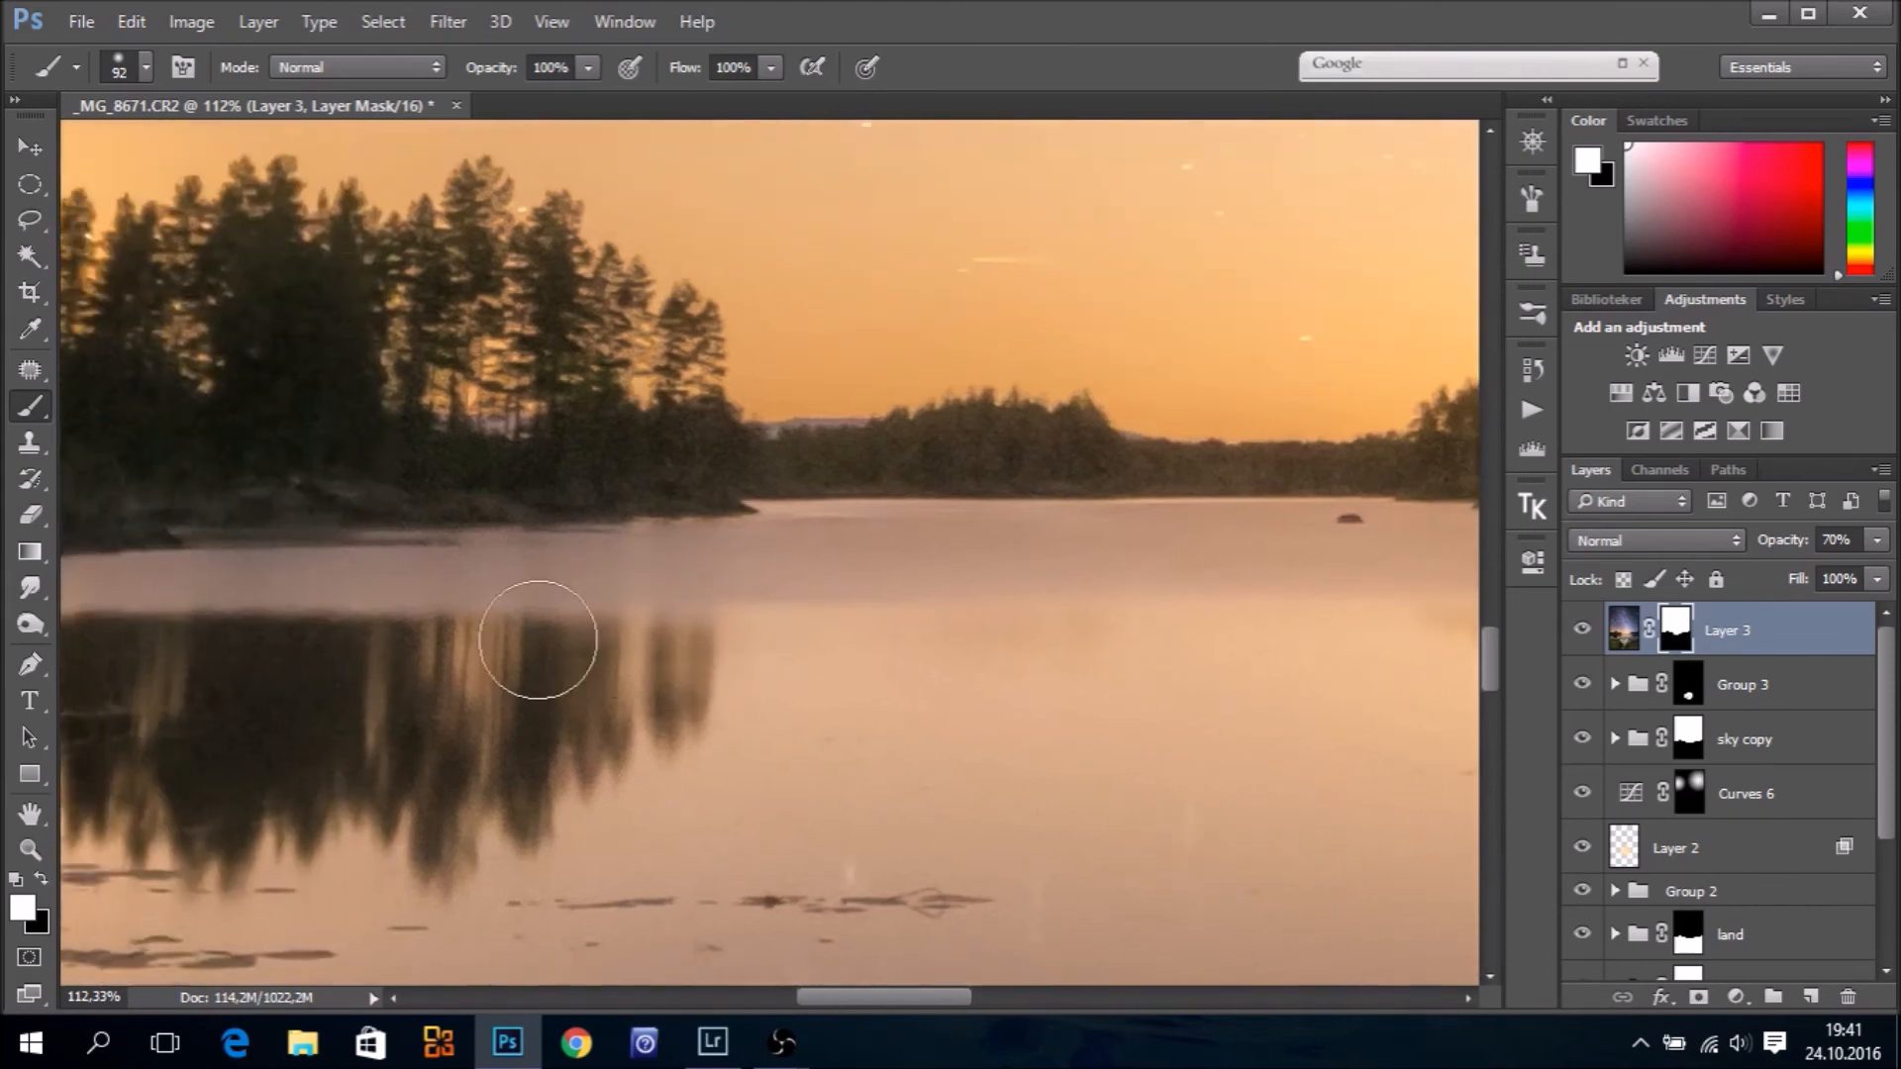
left_click_drag(394, 770, 869, 755)
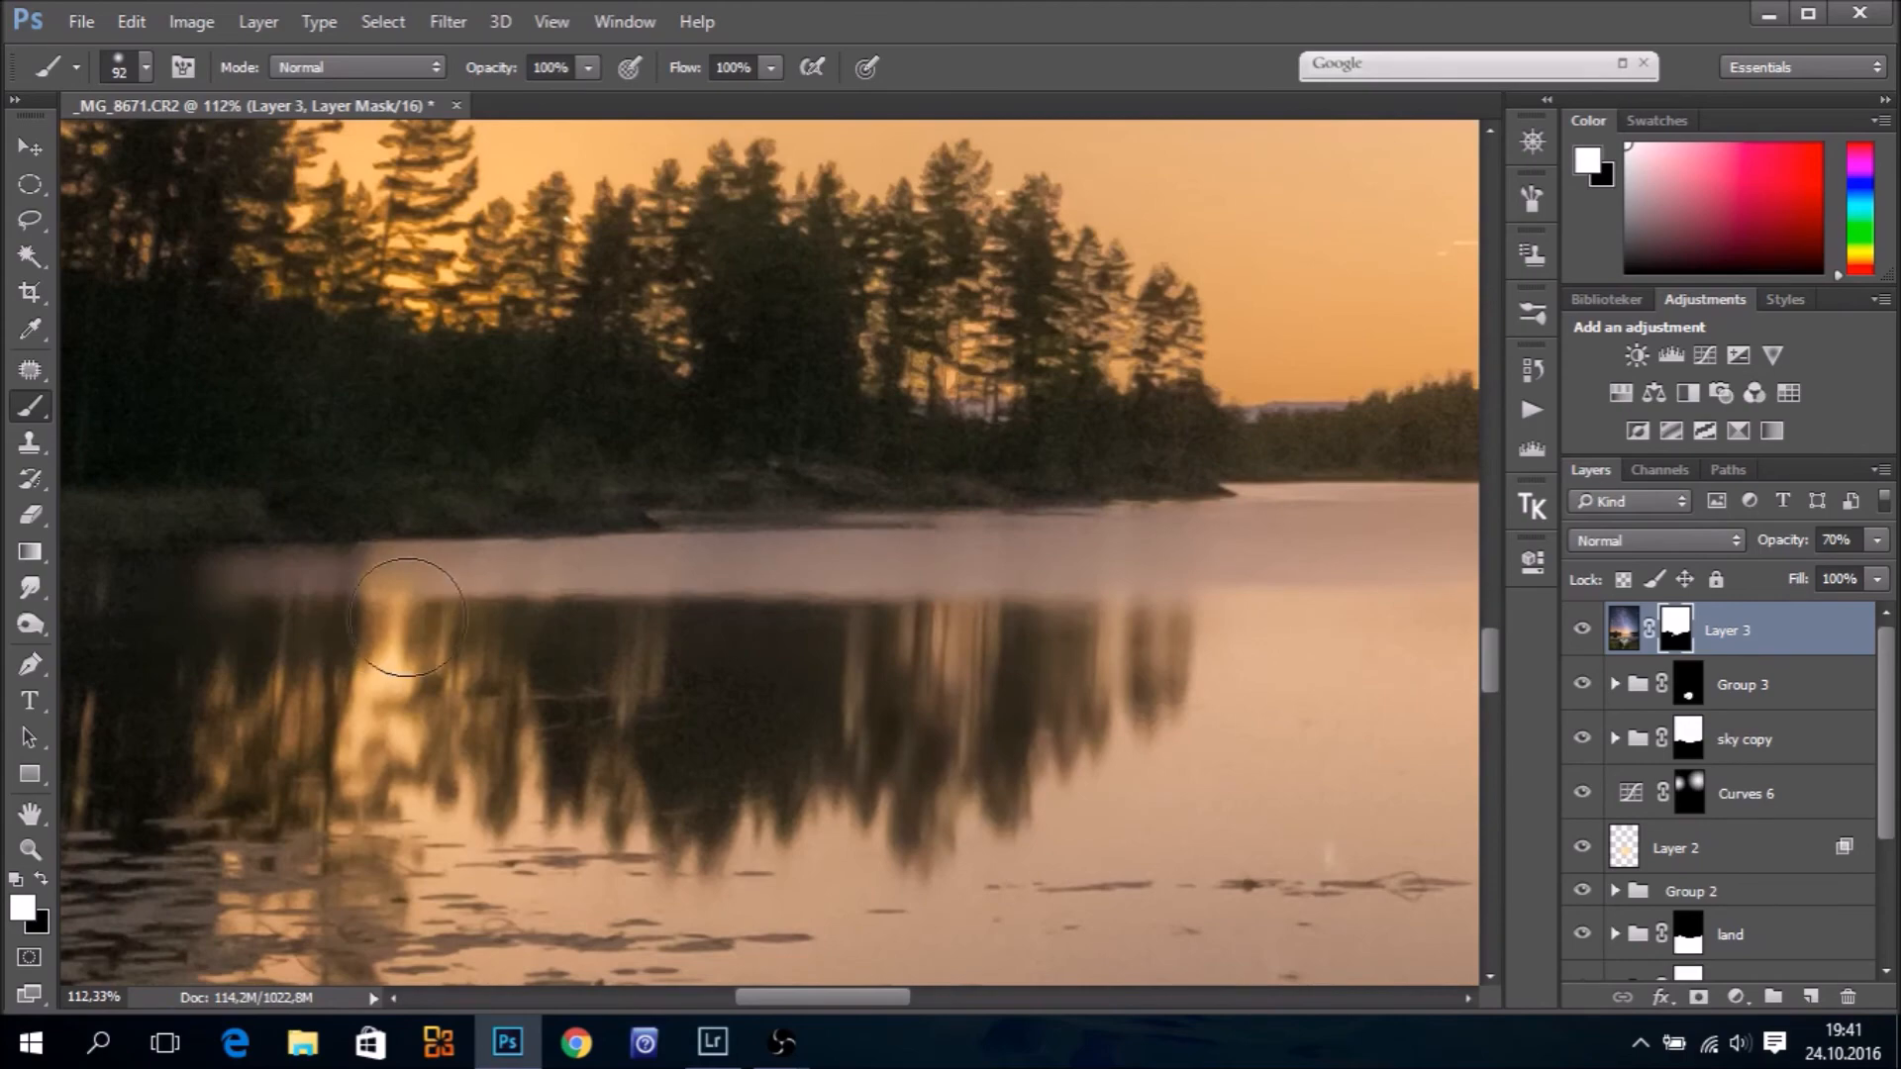
left_click_drag(667, 776, 1006, 755)
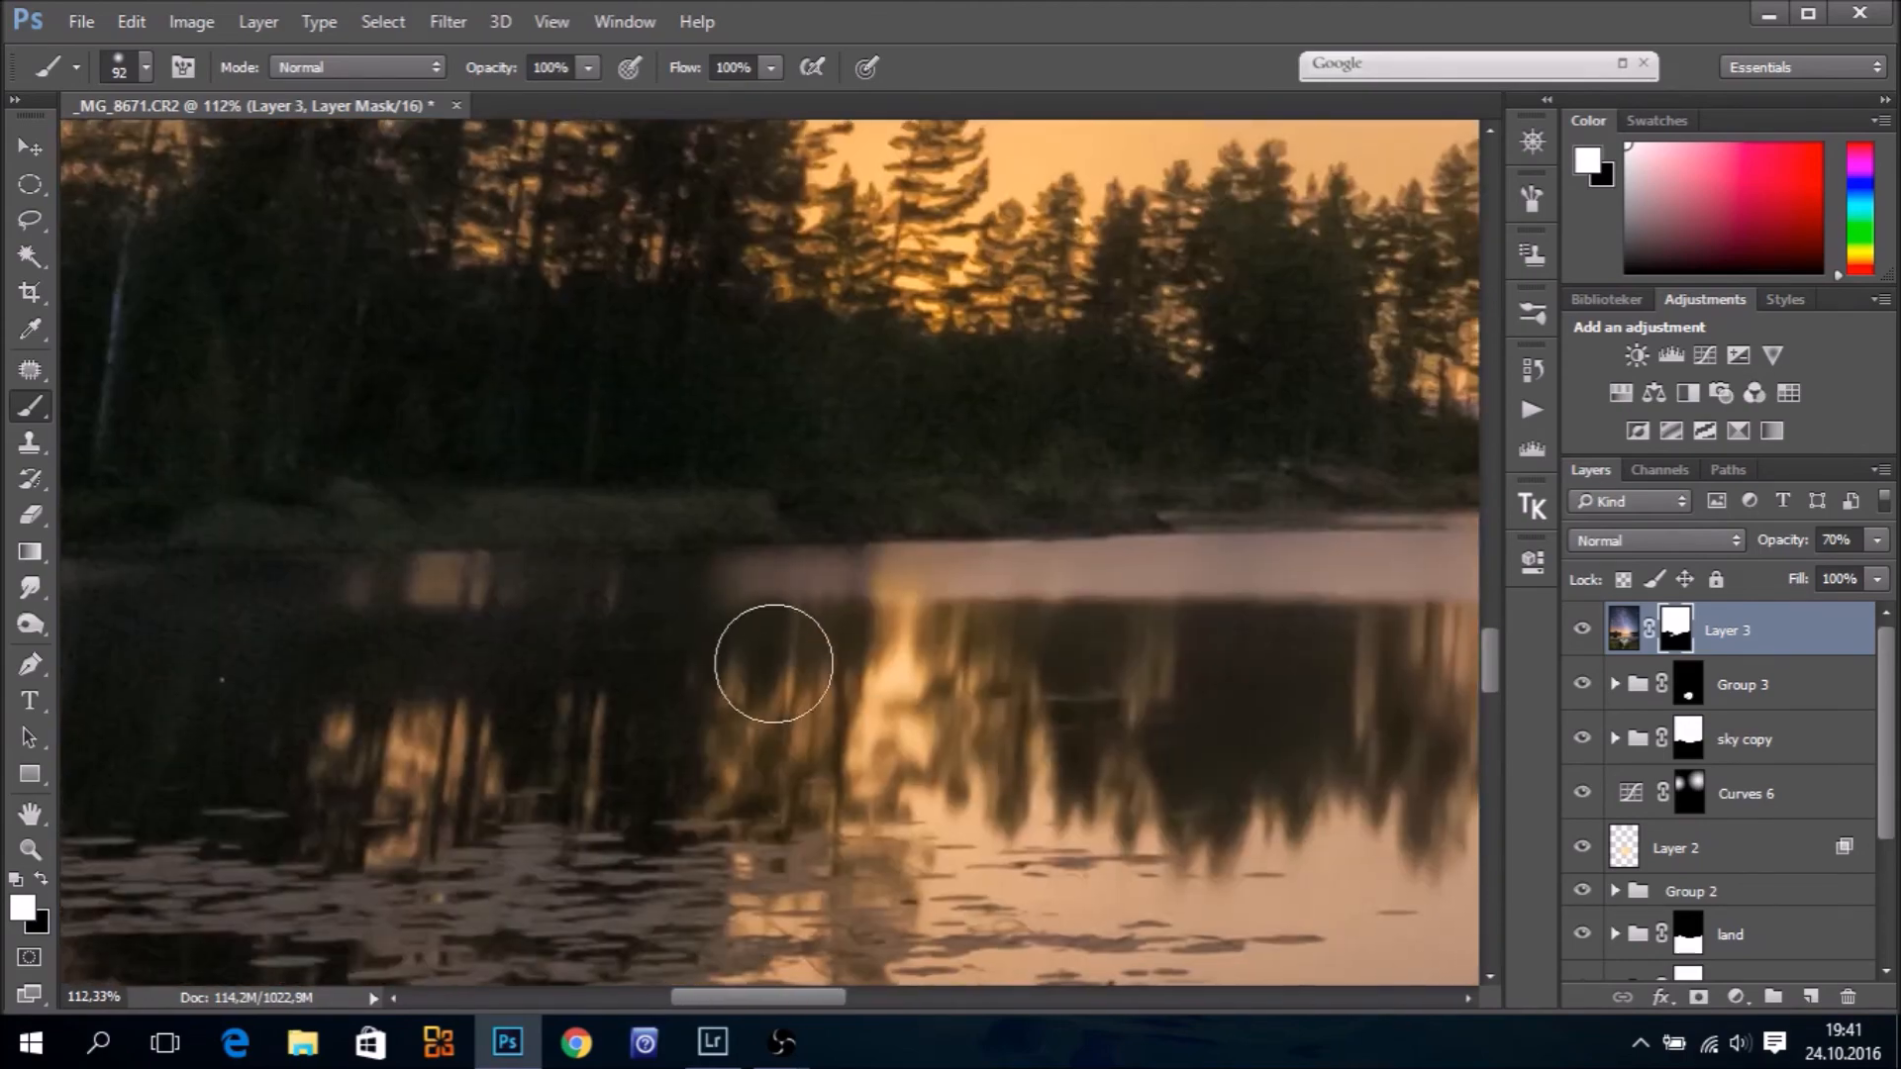
left_click_drag(693, 629, 1023, 680)
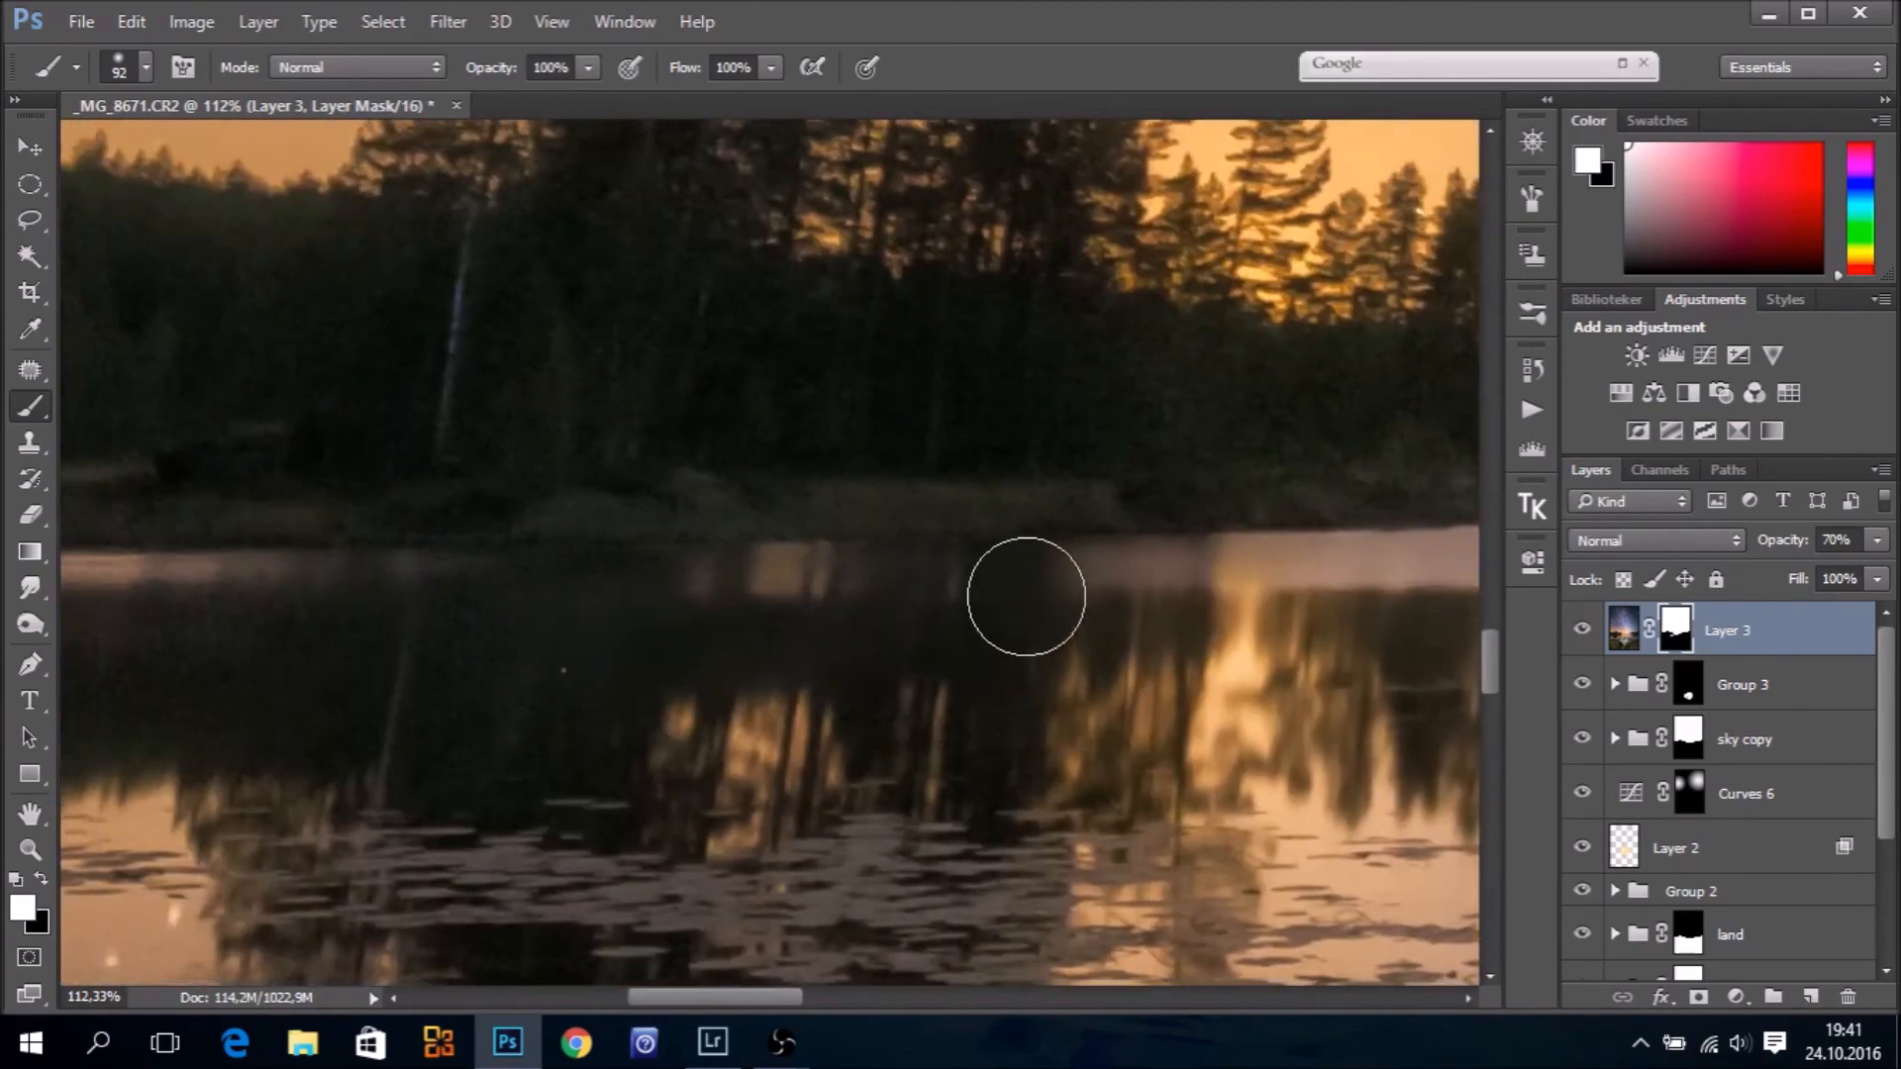
Continue the white mask painting over the lake to its right shore, lowering the brush opacity to 41%, and fit the photo in view
mouse_move(570, 608)
left_mouse_down()
mouse_move(179, 602)
mouse_move(680, 713)
mouse_move(322, 757)
mouse_move(645, 782)
left_mouse_up()
left_click_drag(596, 769, 1161, 789)
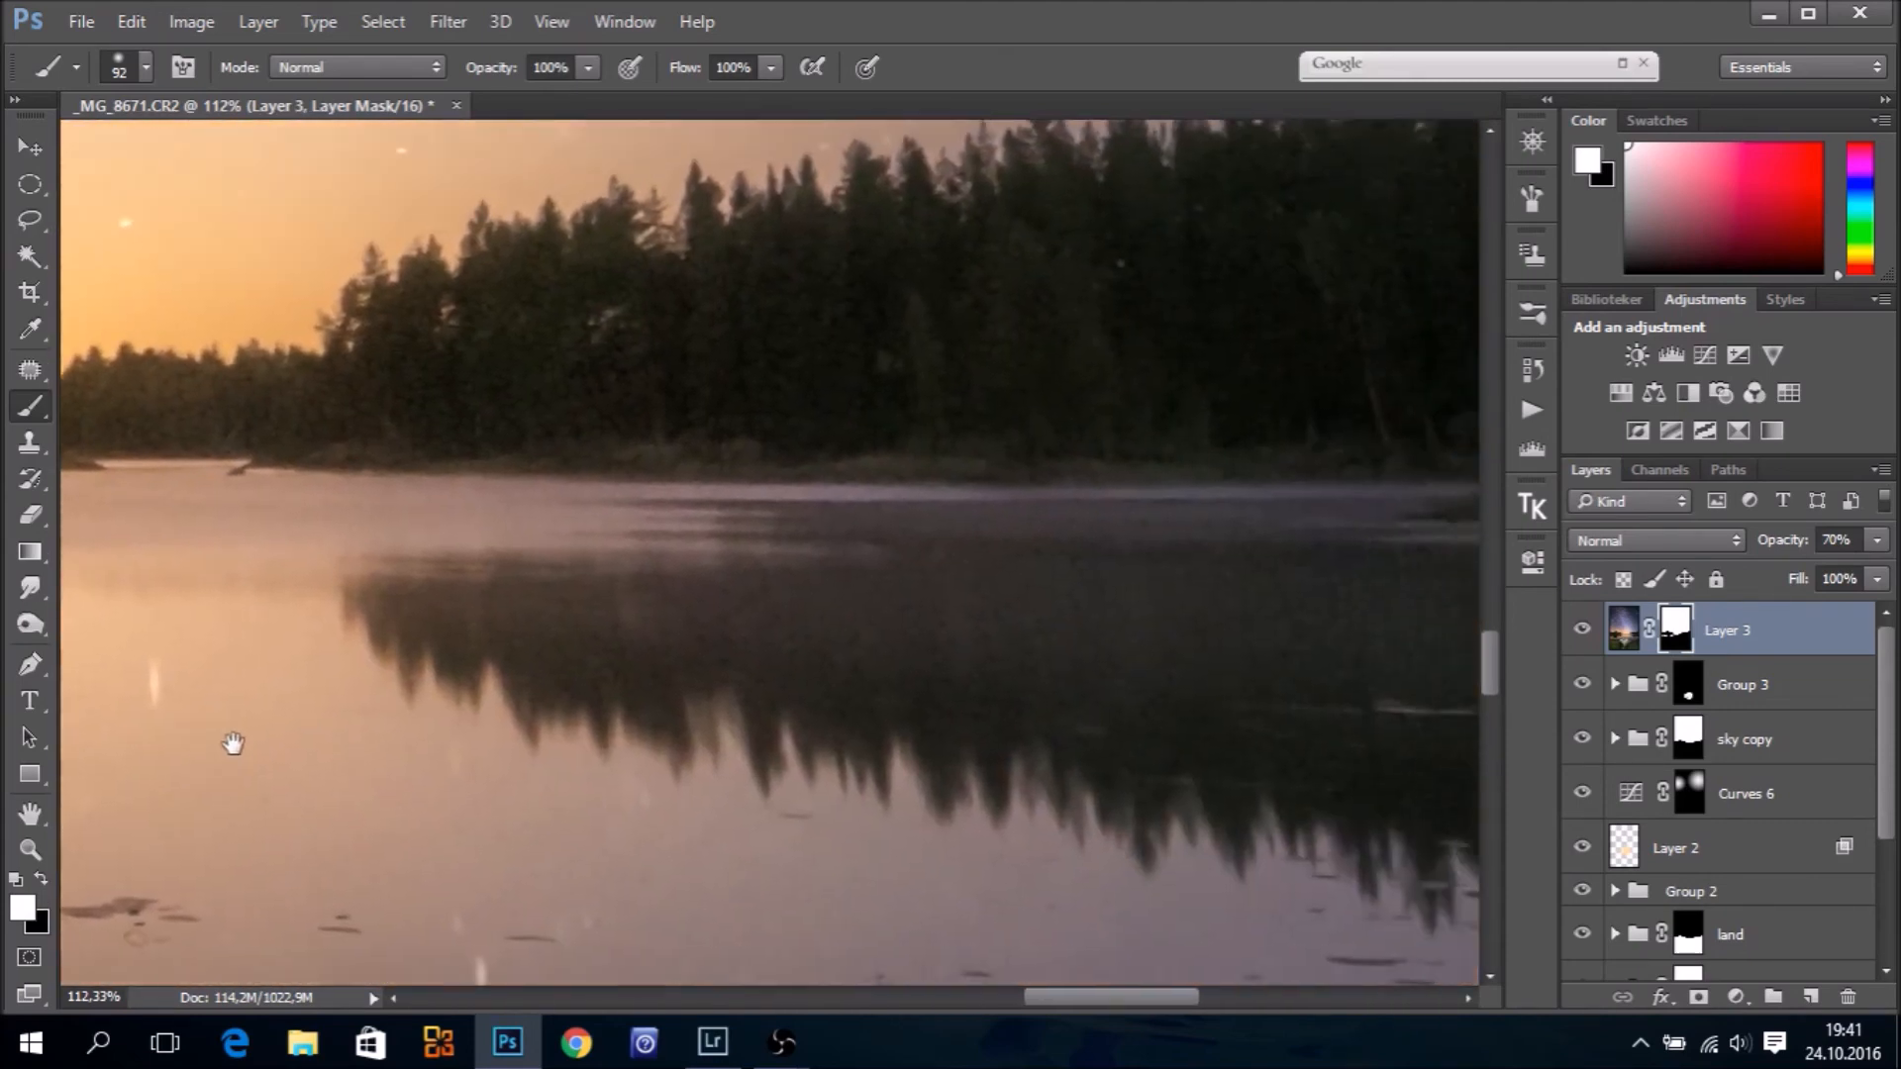
left_click_drag(500, 67, 421, 77)
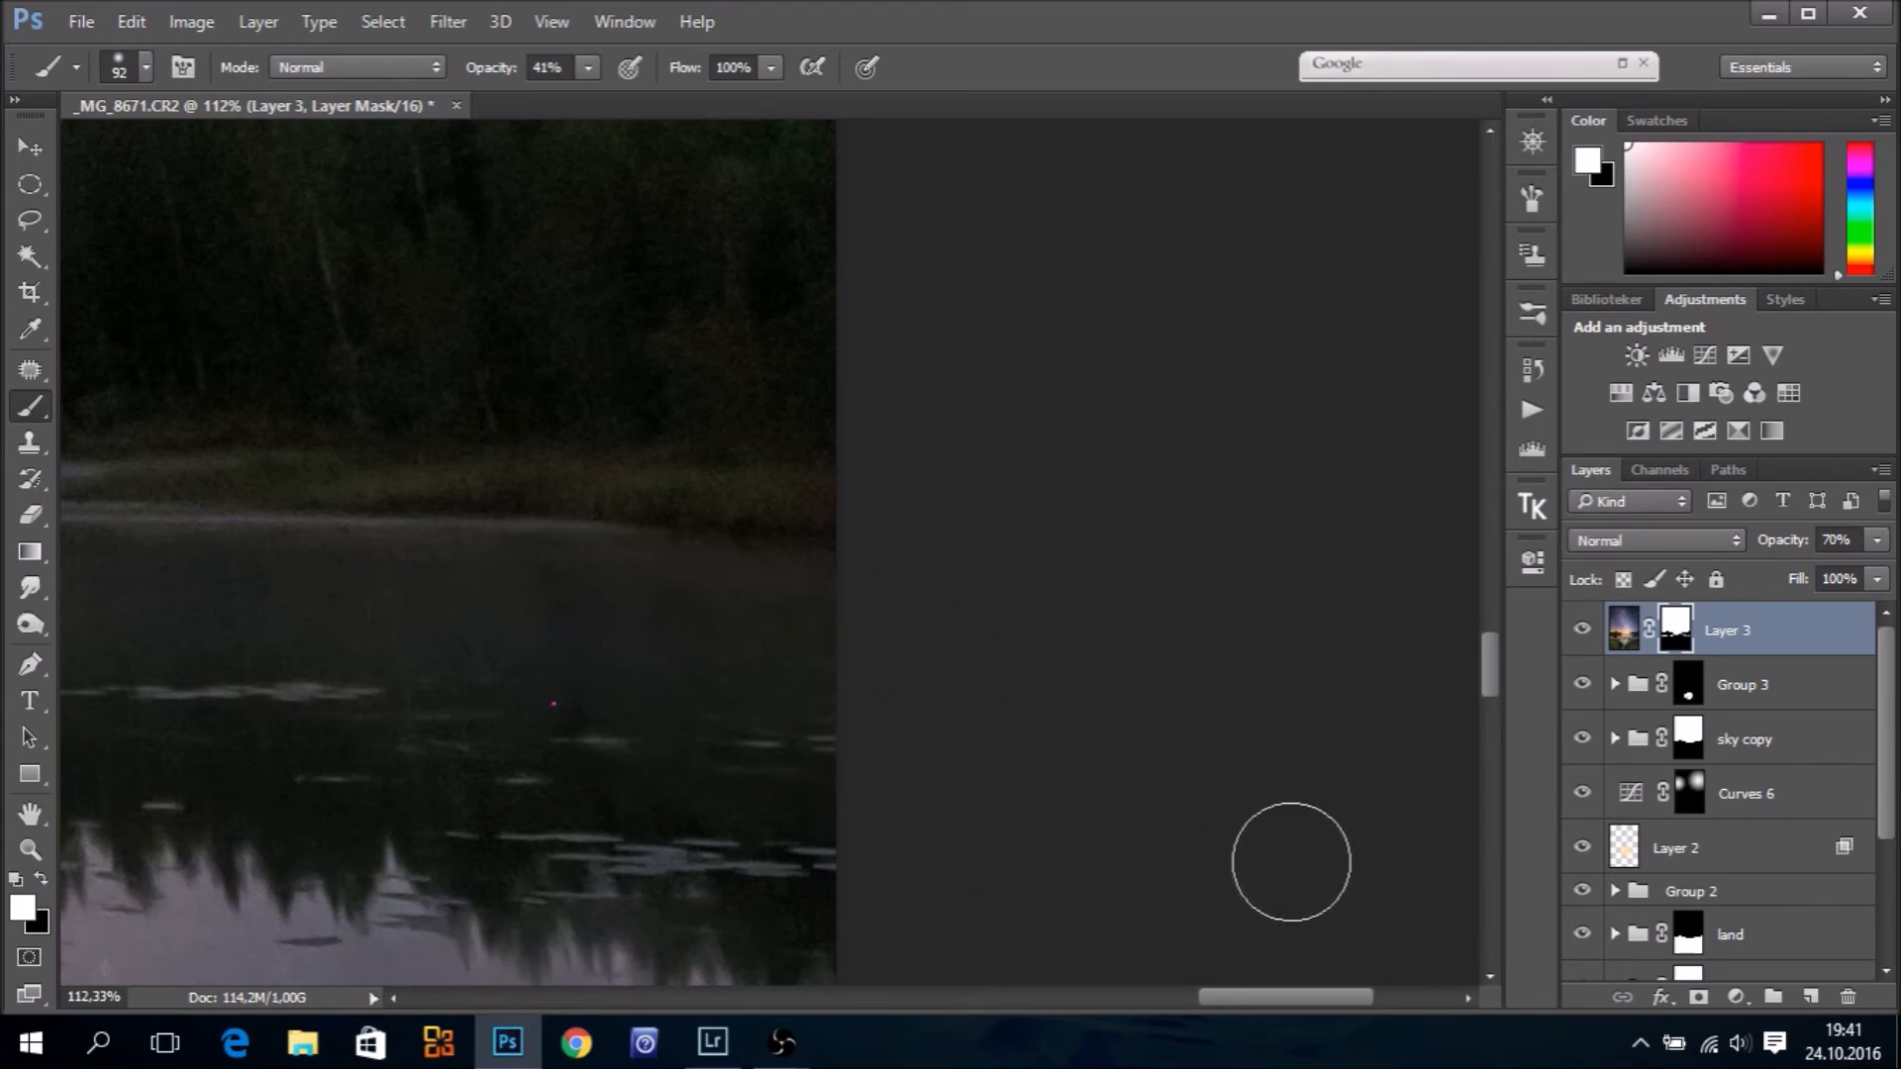
key("ctrl+0")
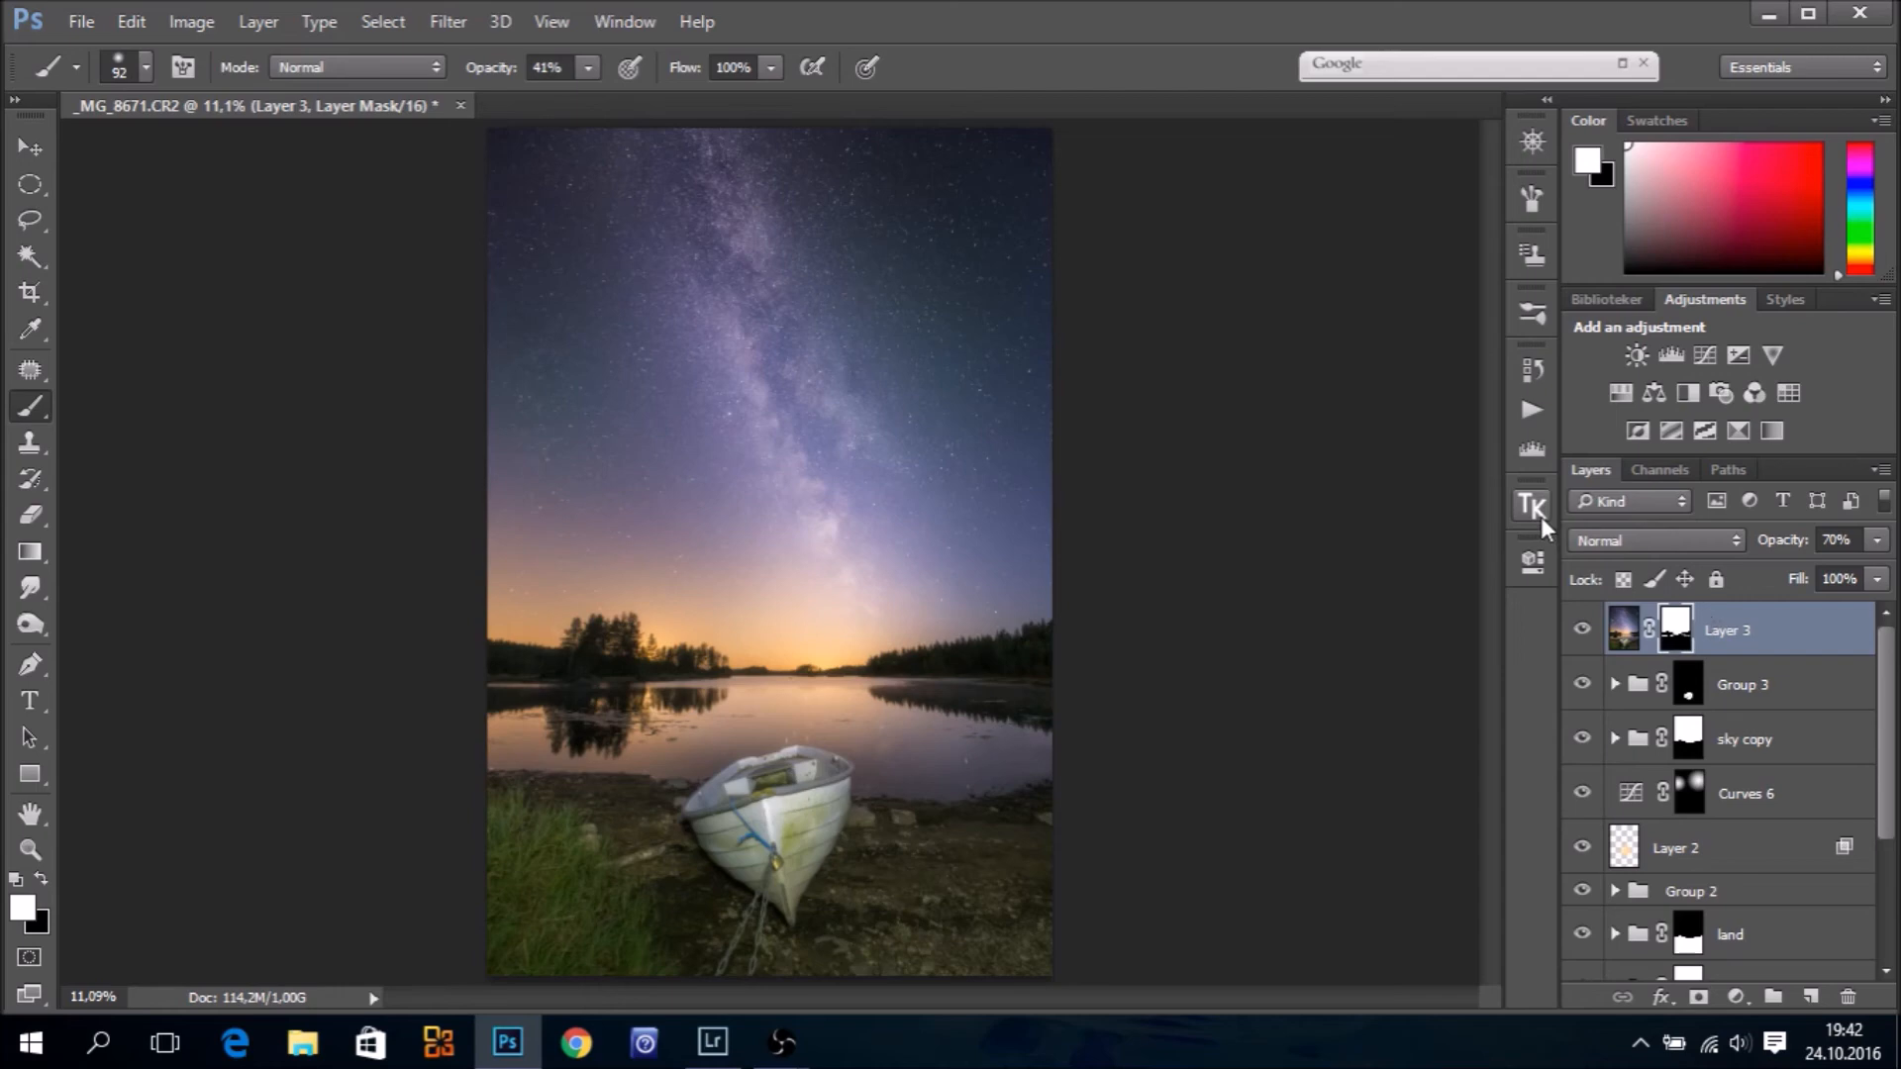
Run the VSB-Sharpen-16Bit action, accepting a Surface Blur with a 10-pixel radius and a threshold of 14 levels
left_click(1532, 410)
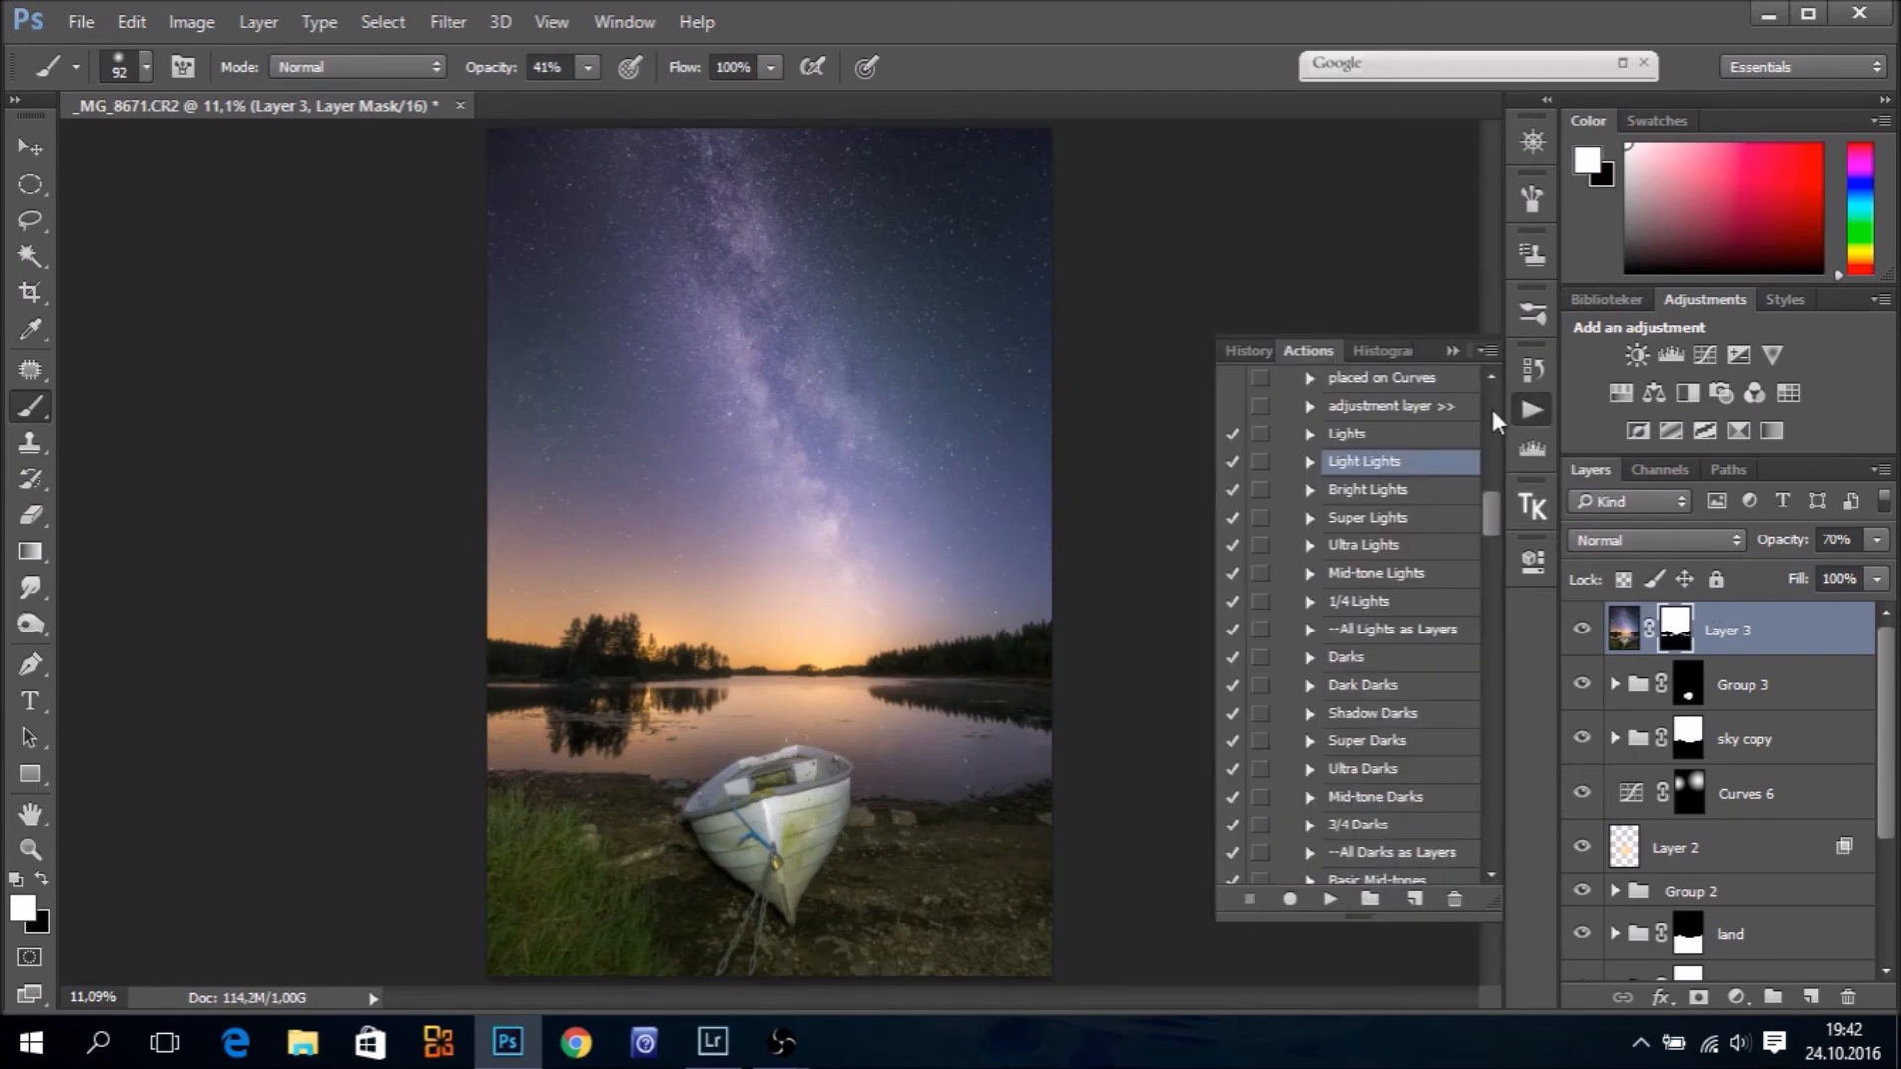
left_click_drag(1489, 514, 1495, 847)
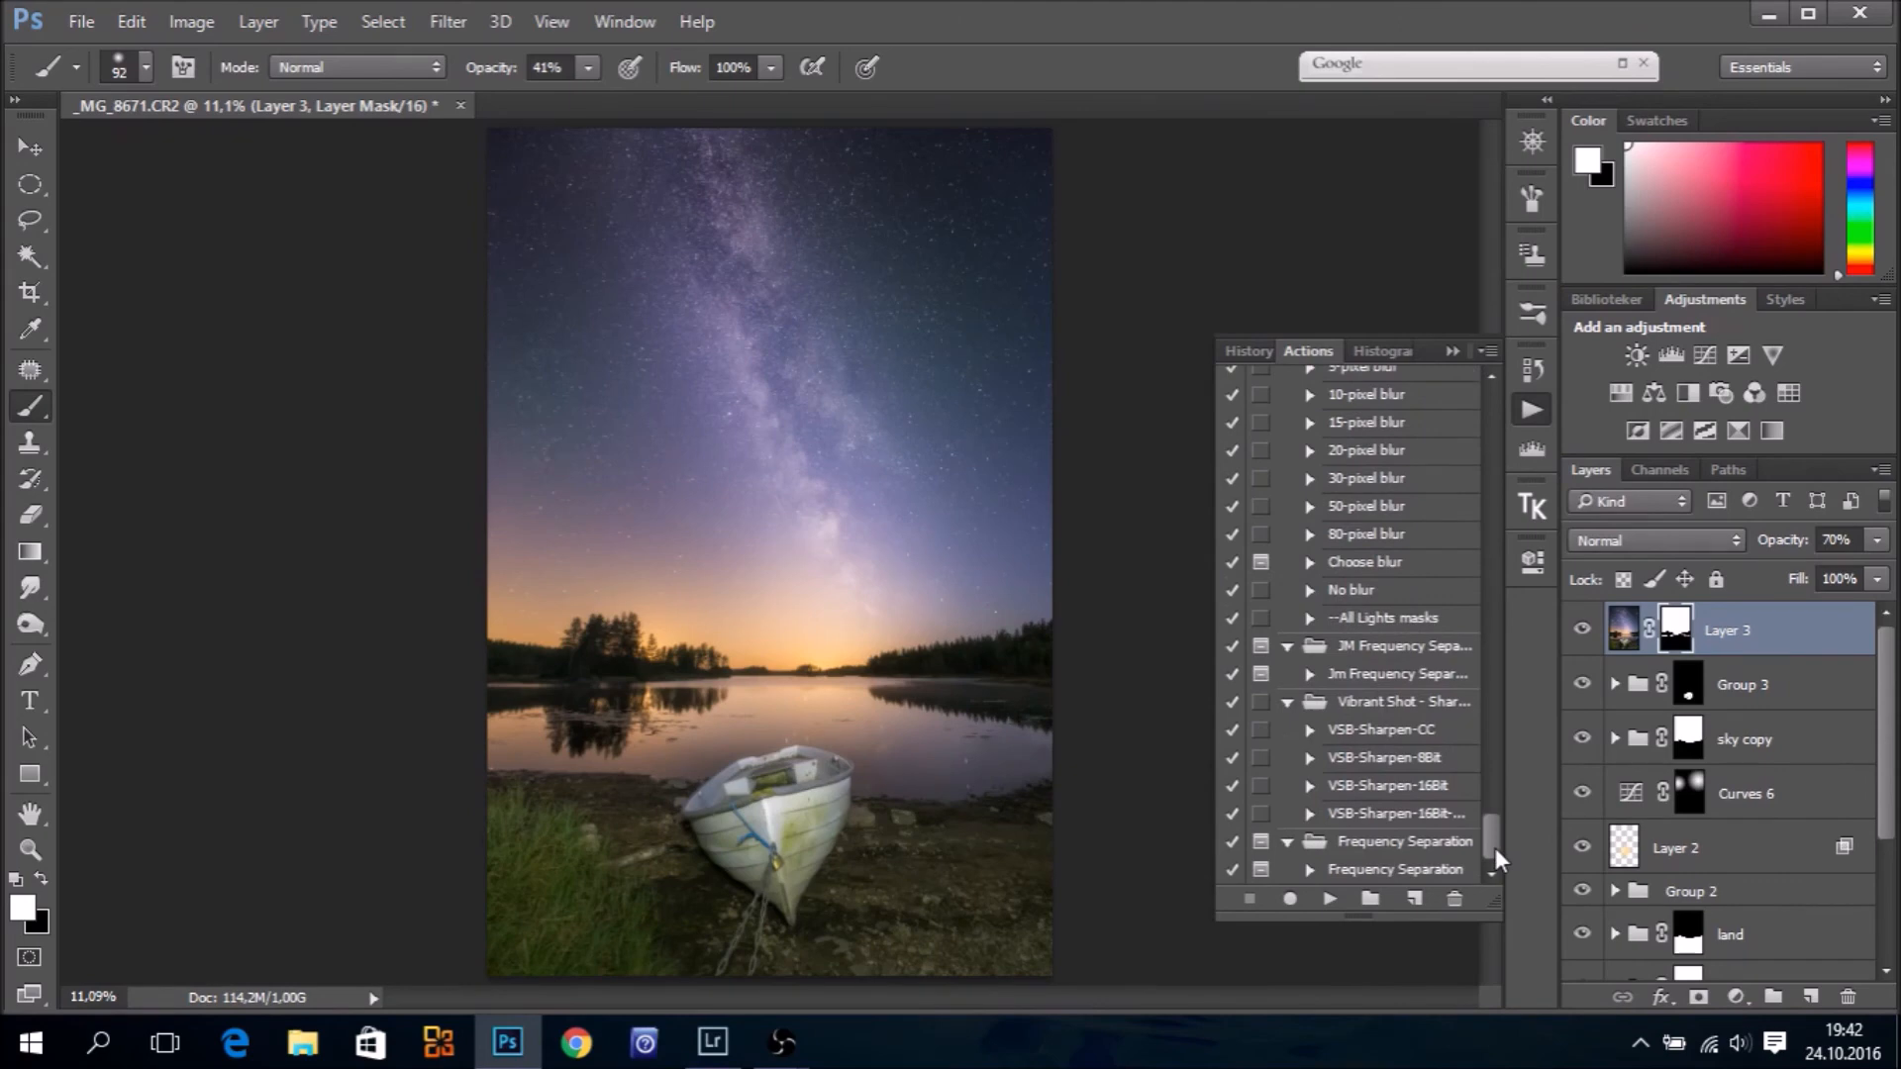
left_click(1378, 788)
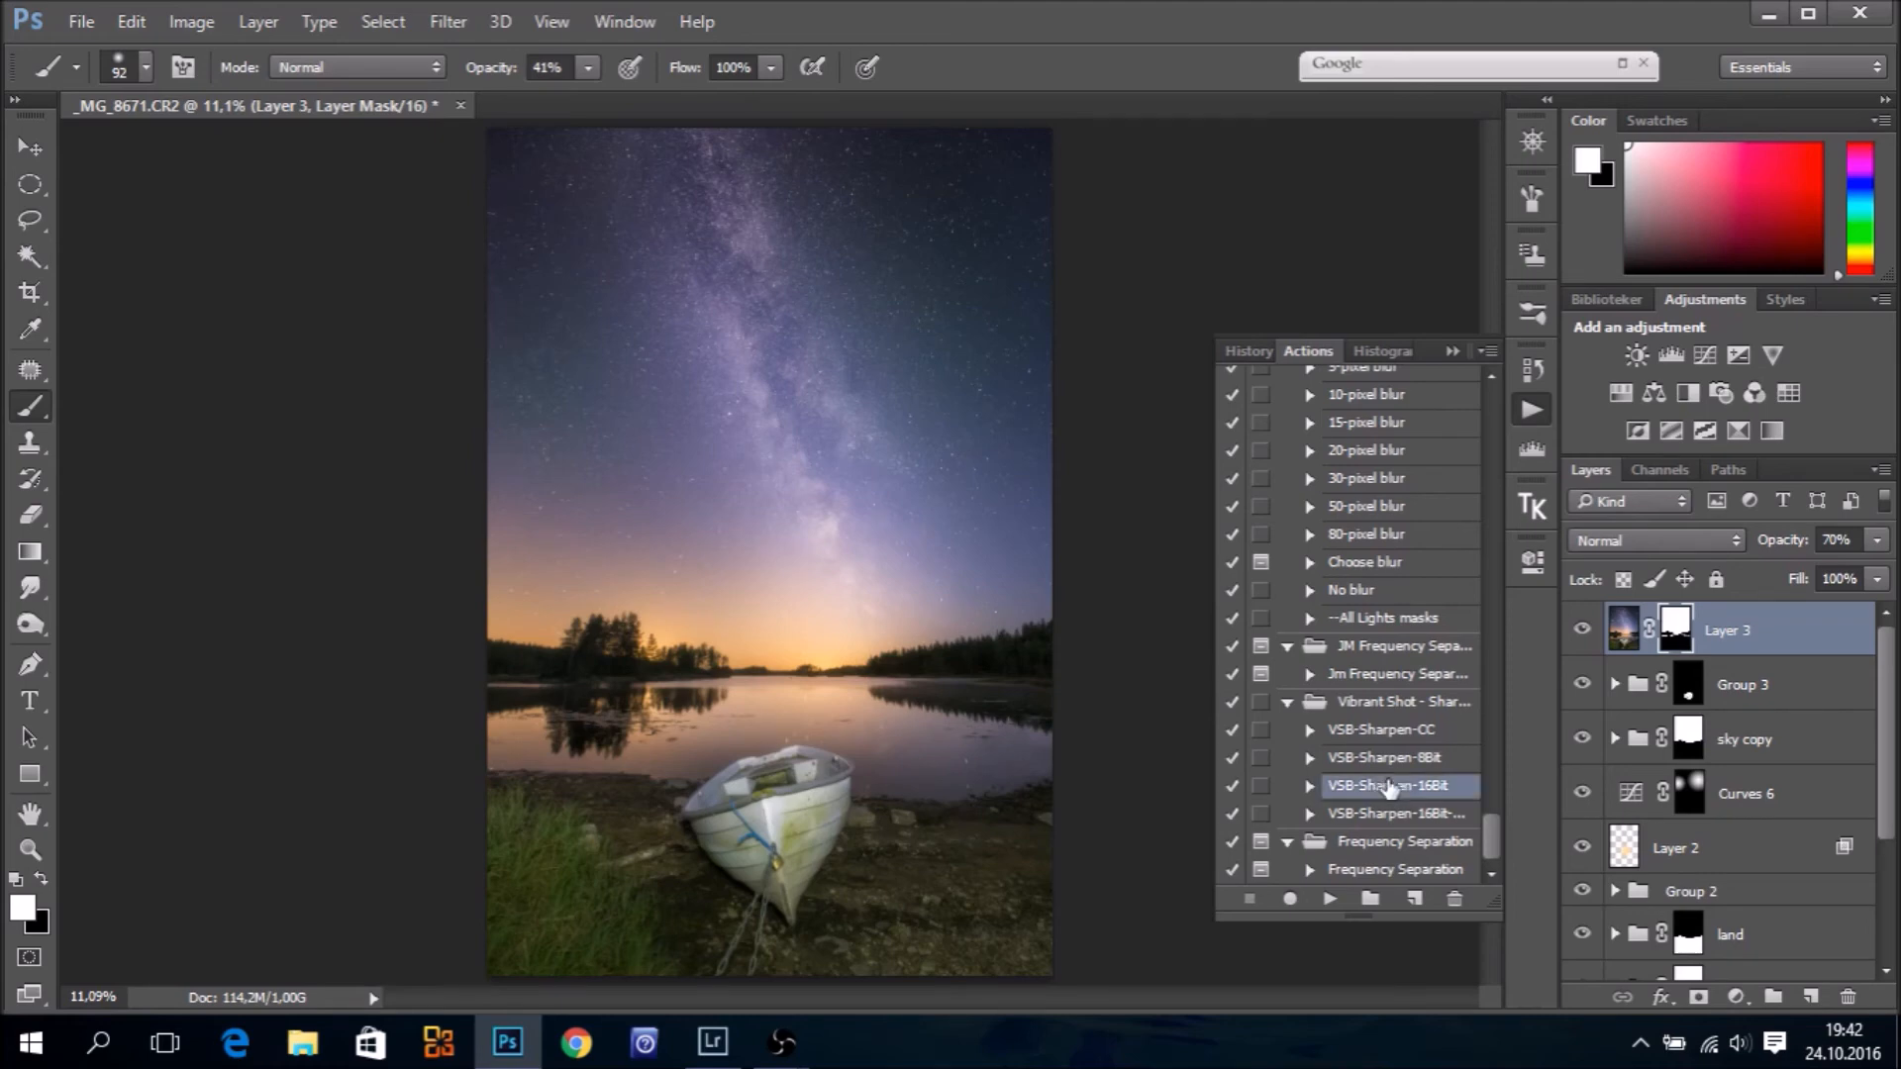
left_click(1329, 899)
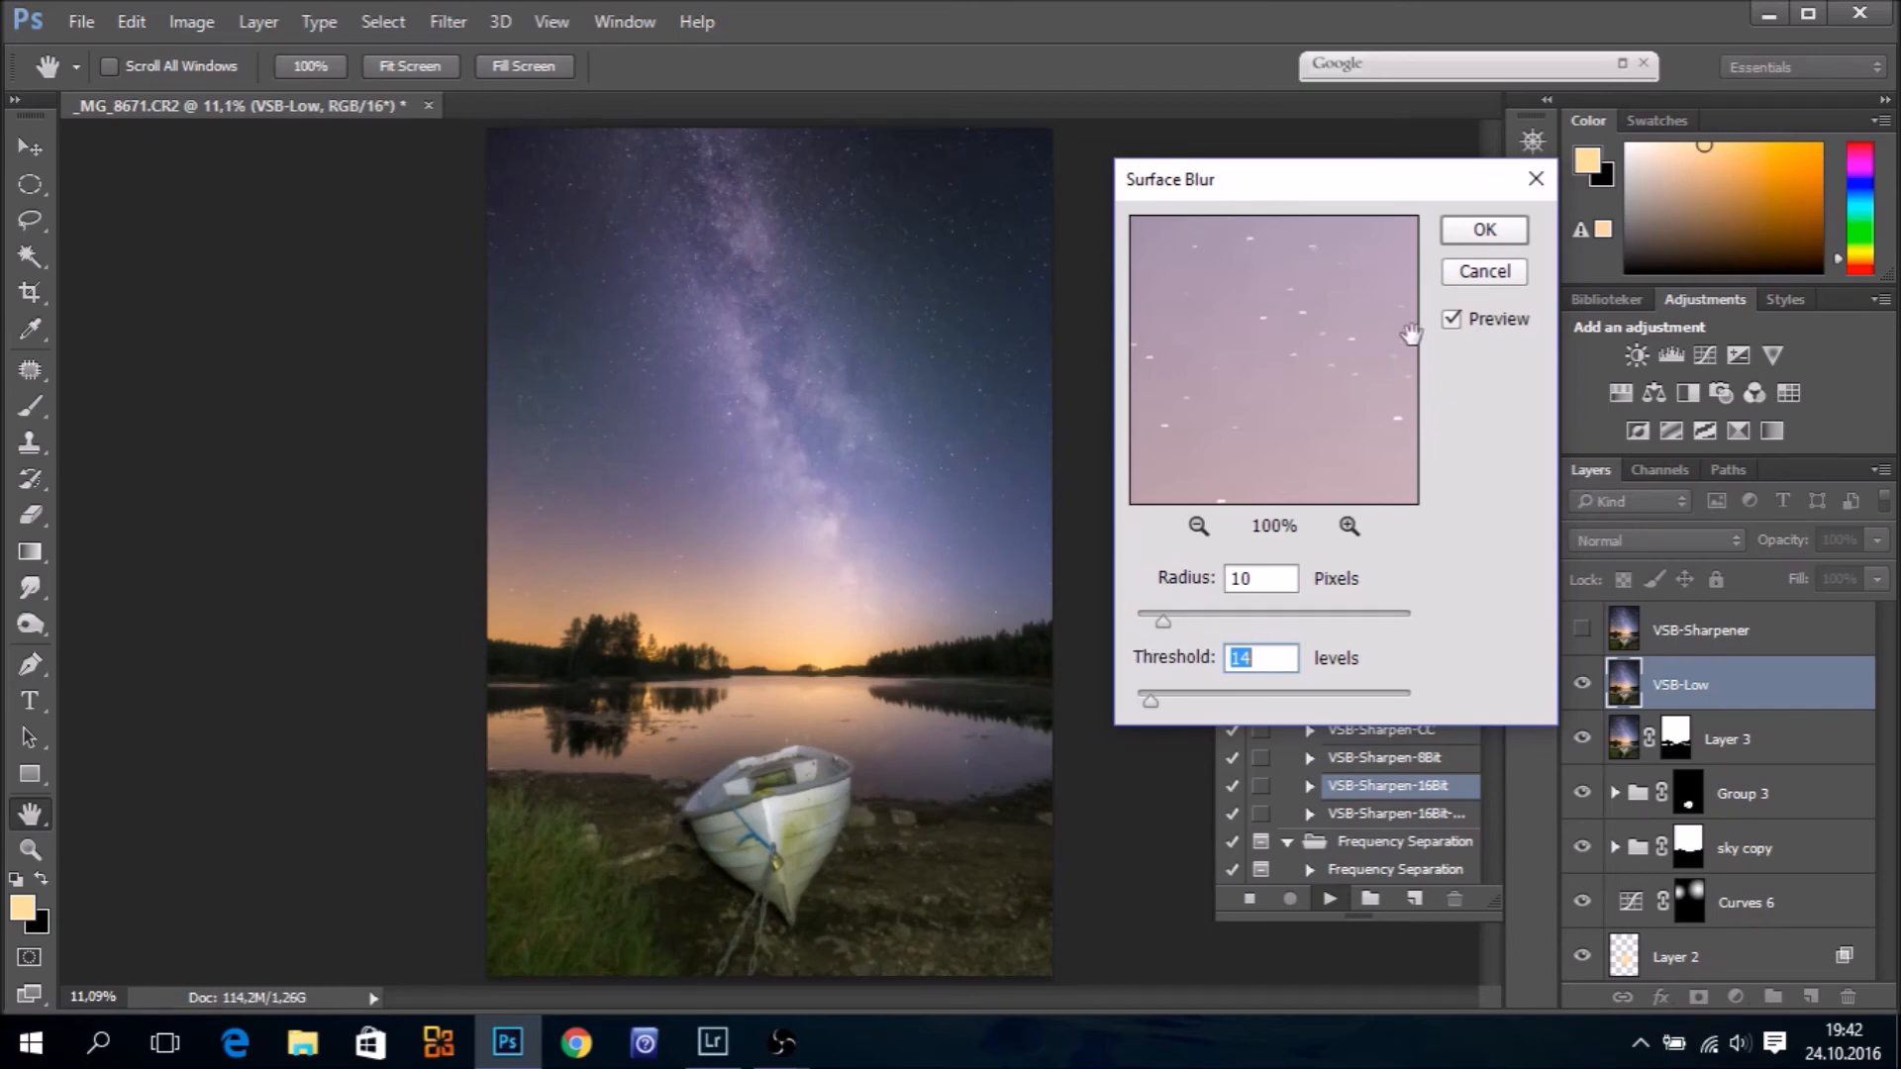
left_click(1480, 234)
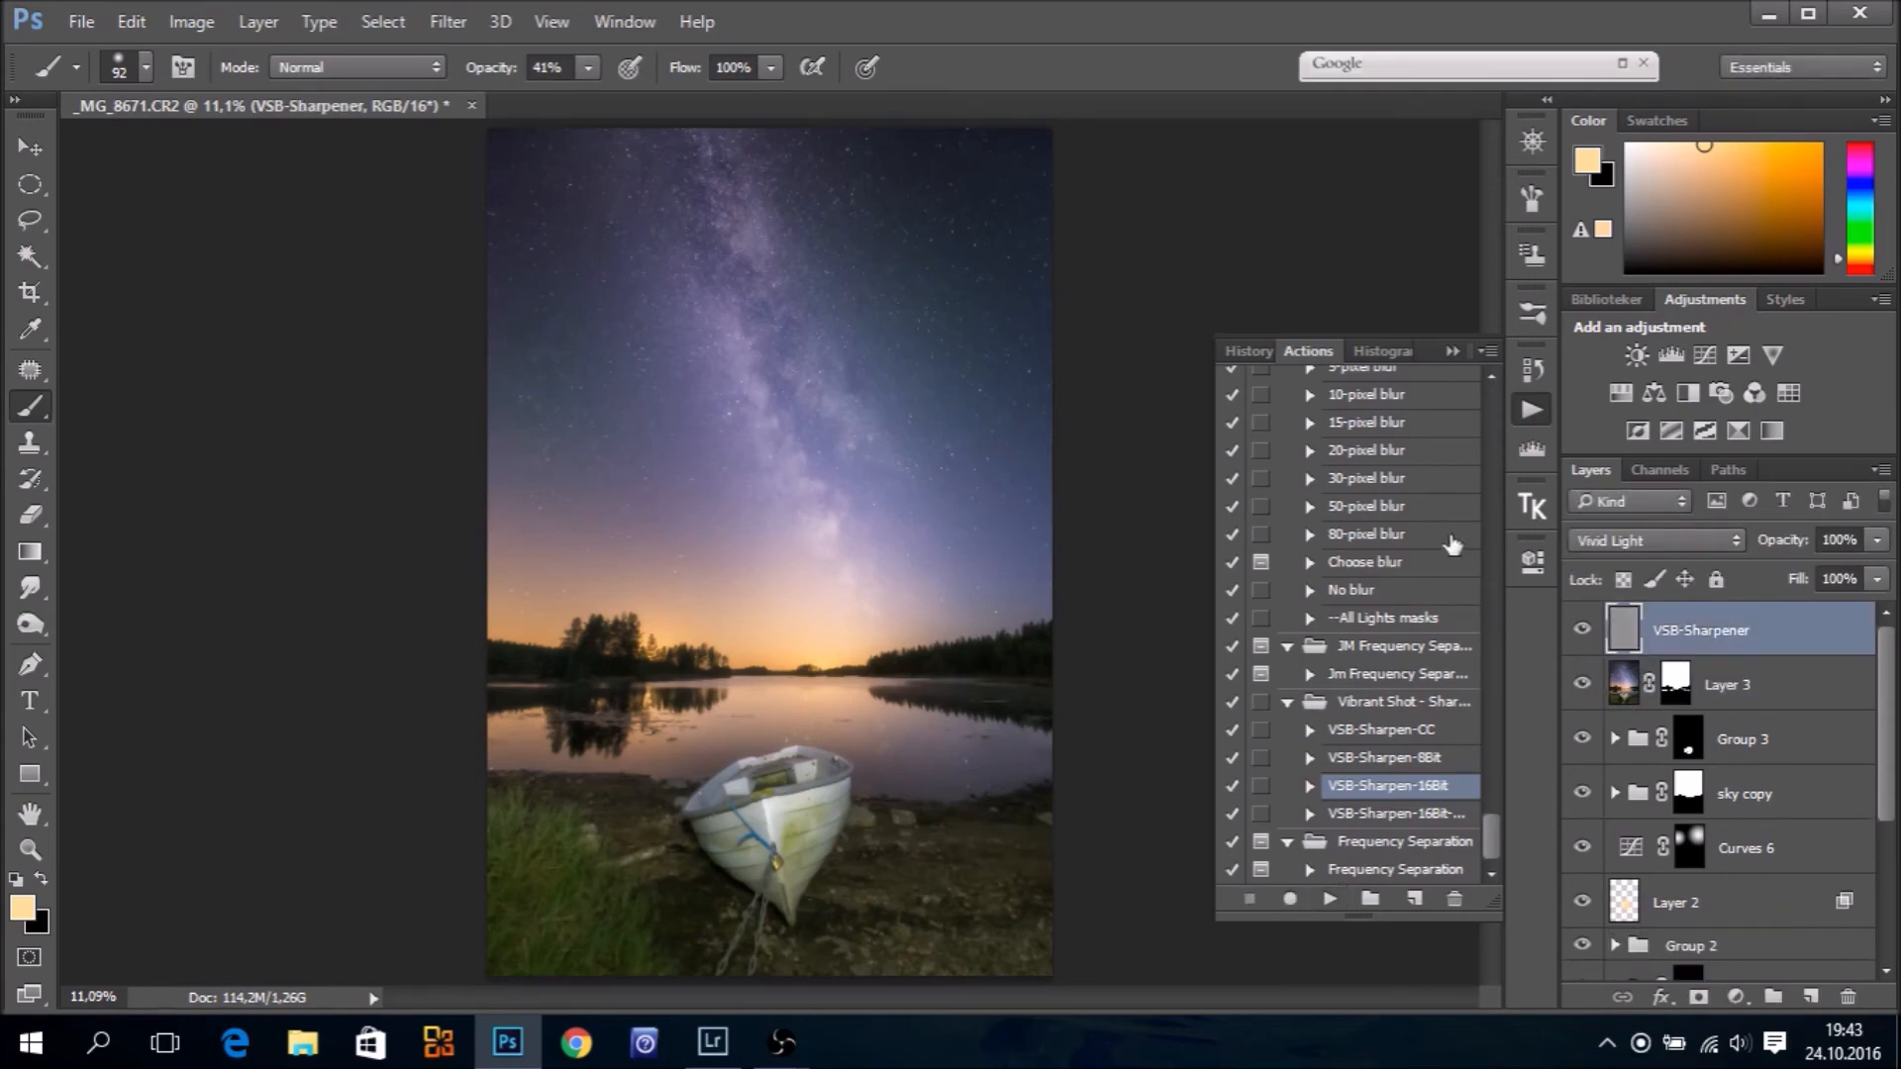
left_click(1453, 352)
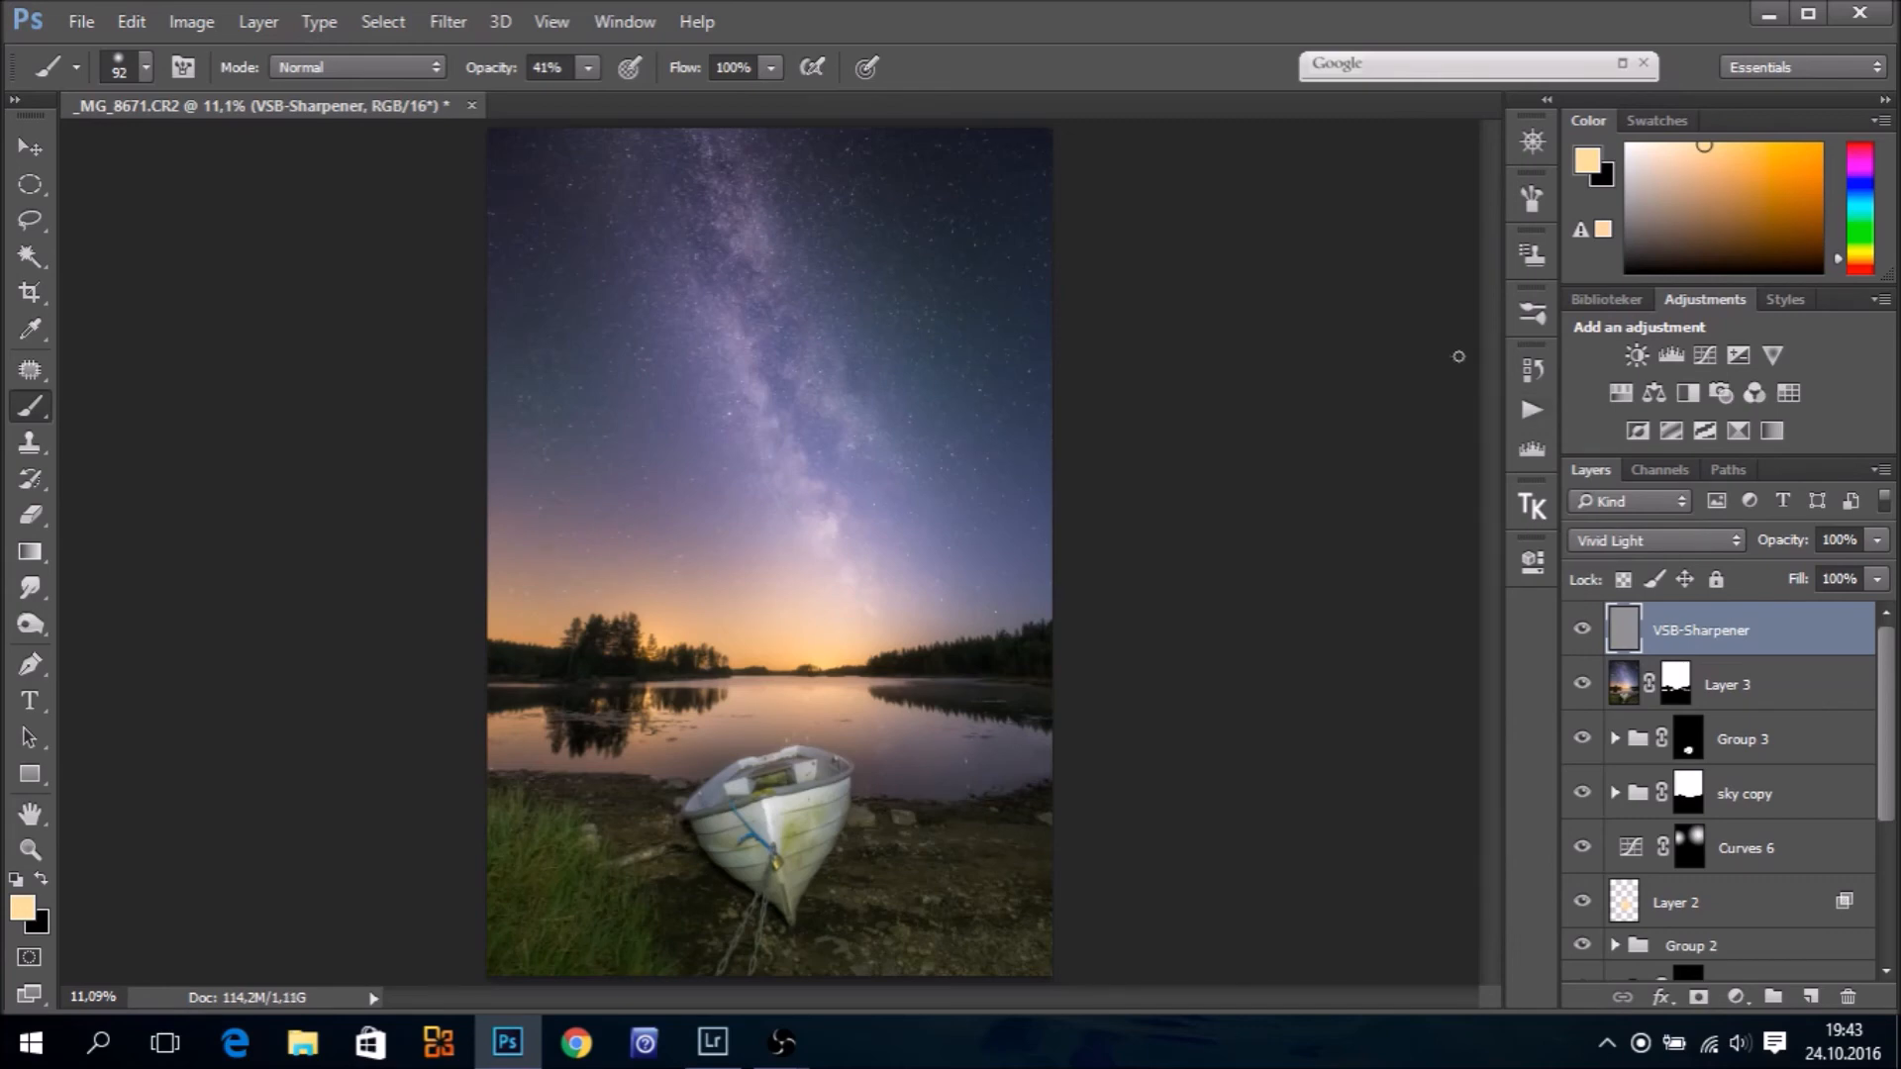
Mask the VSB-Sharpener layer with the saved sky channel and invert the mask so only the foreground is sharpened
left_click(1649, 470)
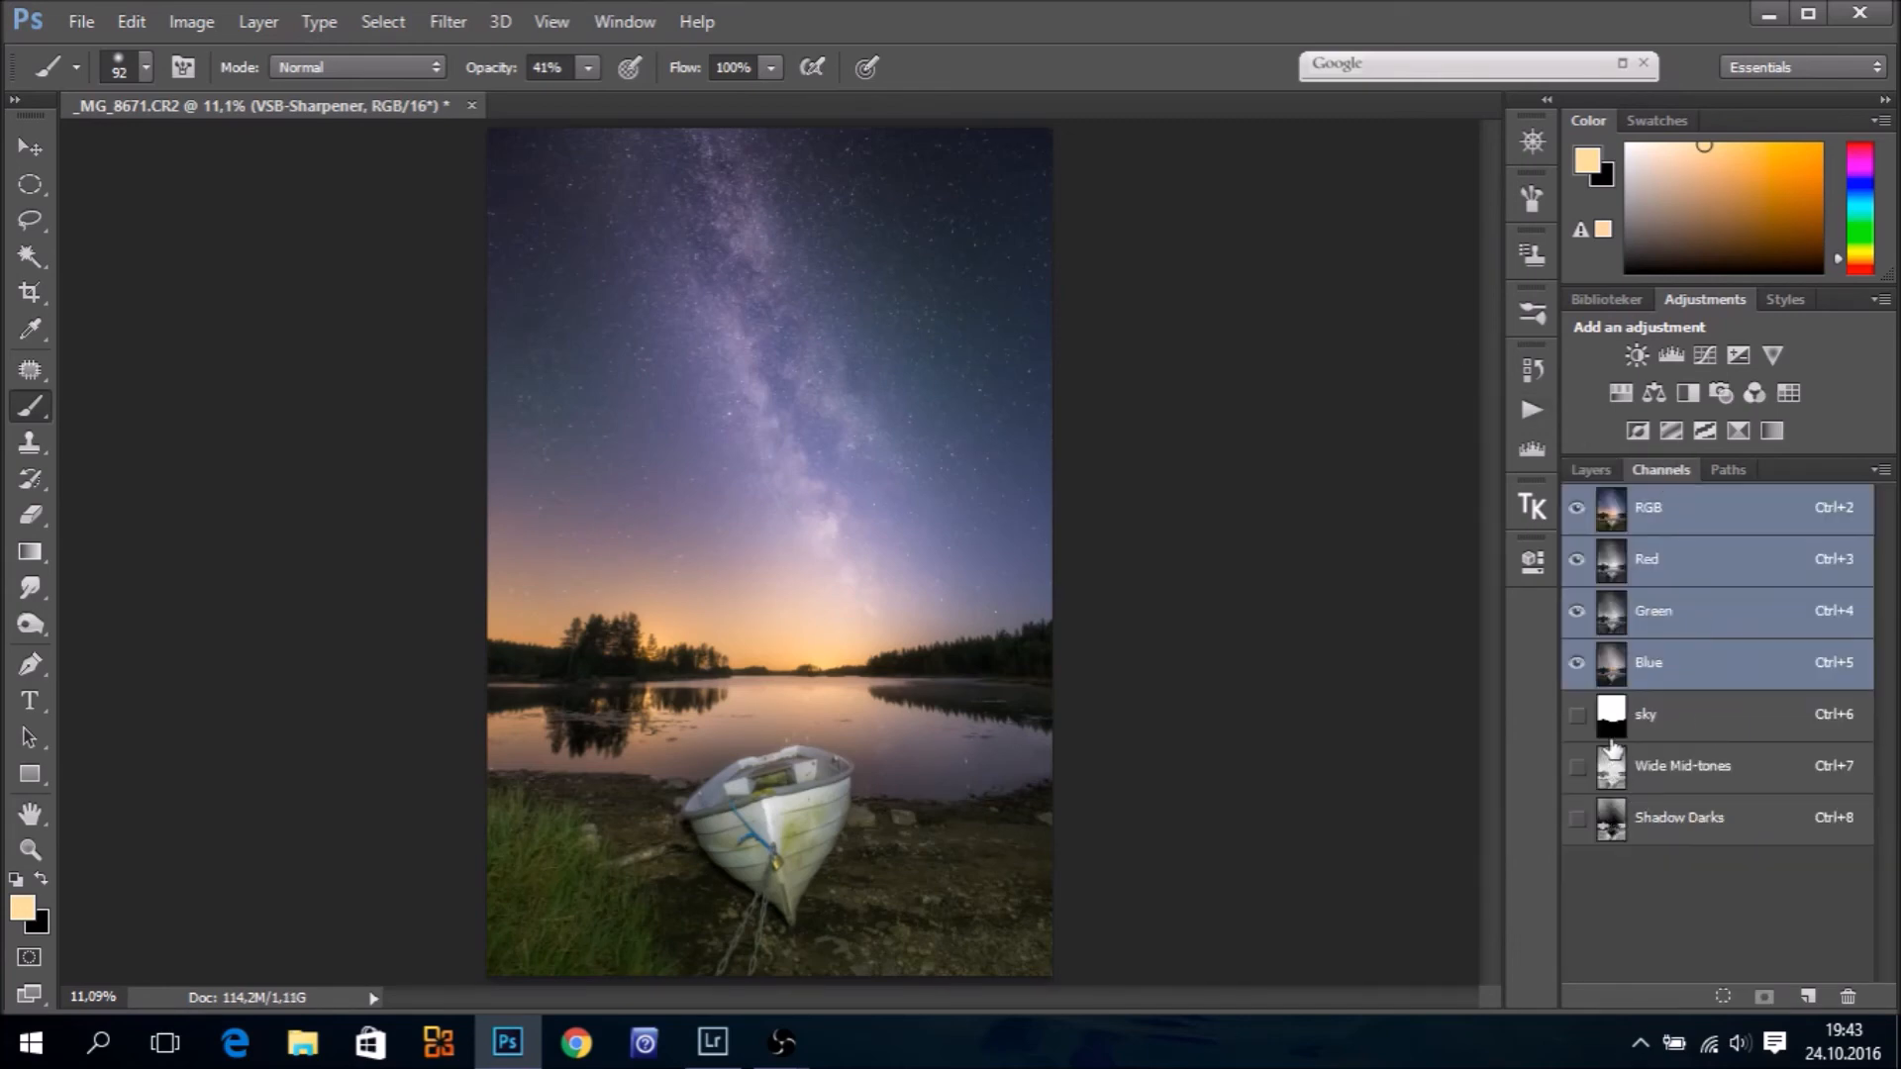
left_click(1608, 723, "ctrl")
left_click(1601, 462)
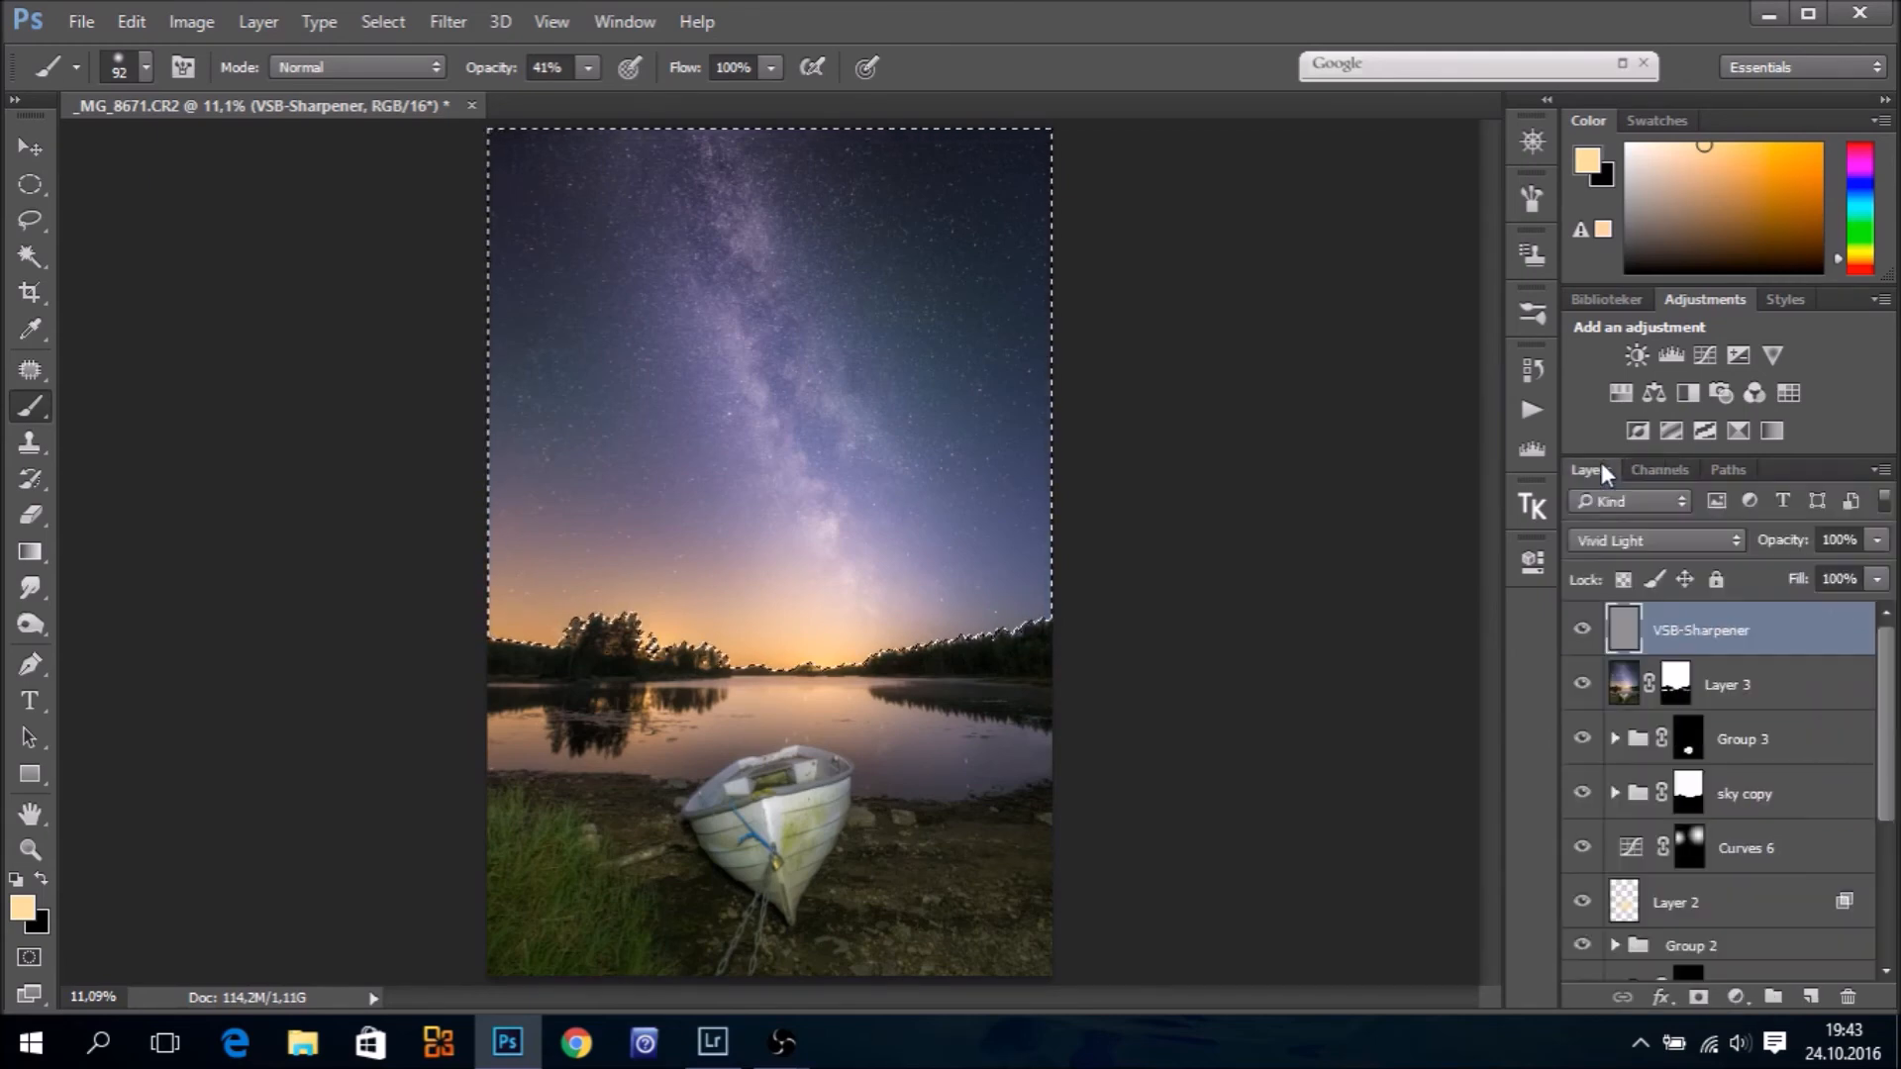
left_click(1697, 998)
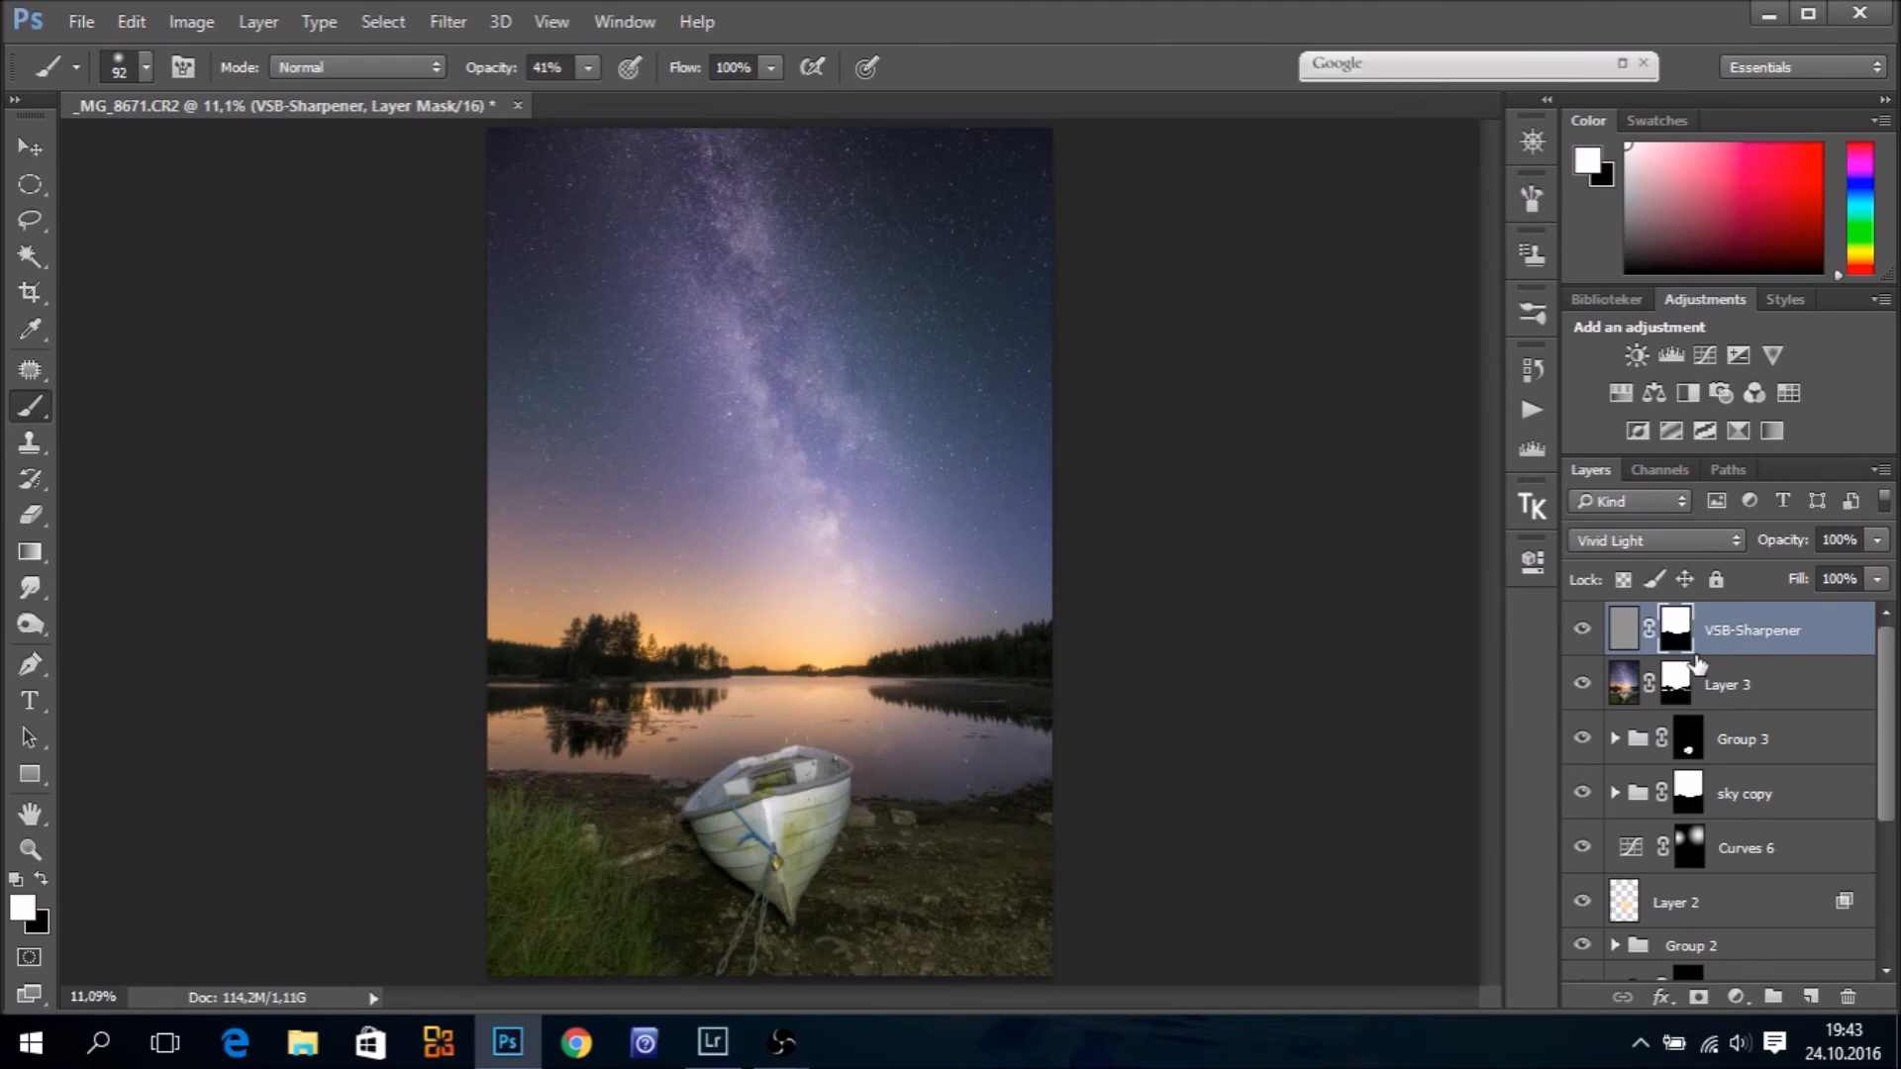
key("ctrl+i")
Compare the far tree line and lake surface up close with the VSB-Sharpener layer off and on
left_click(30, 850)
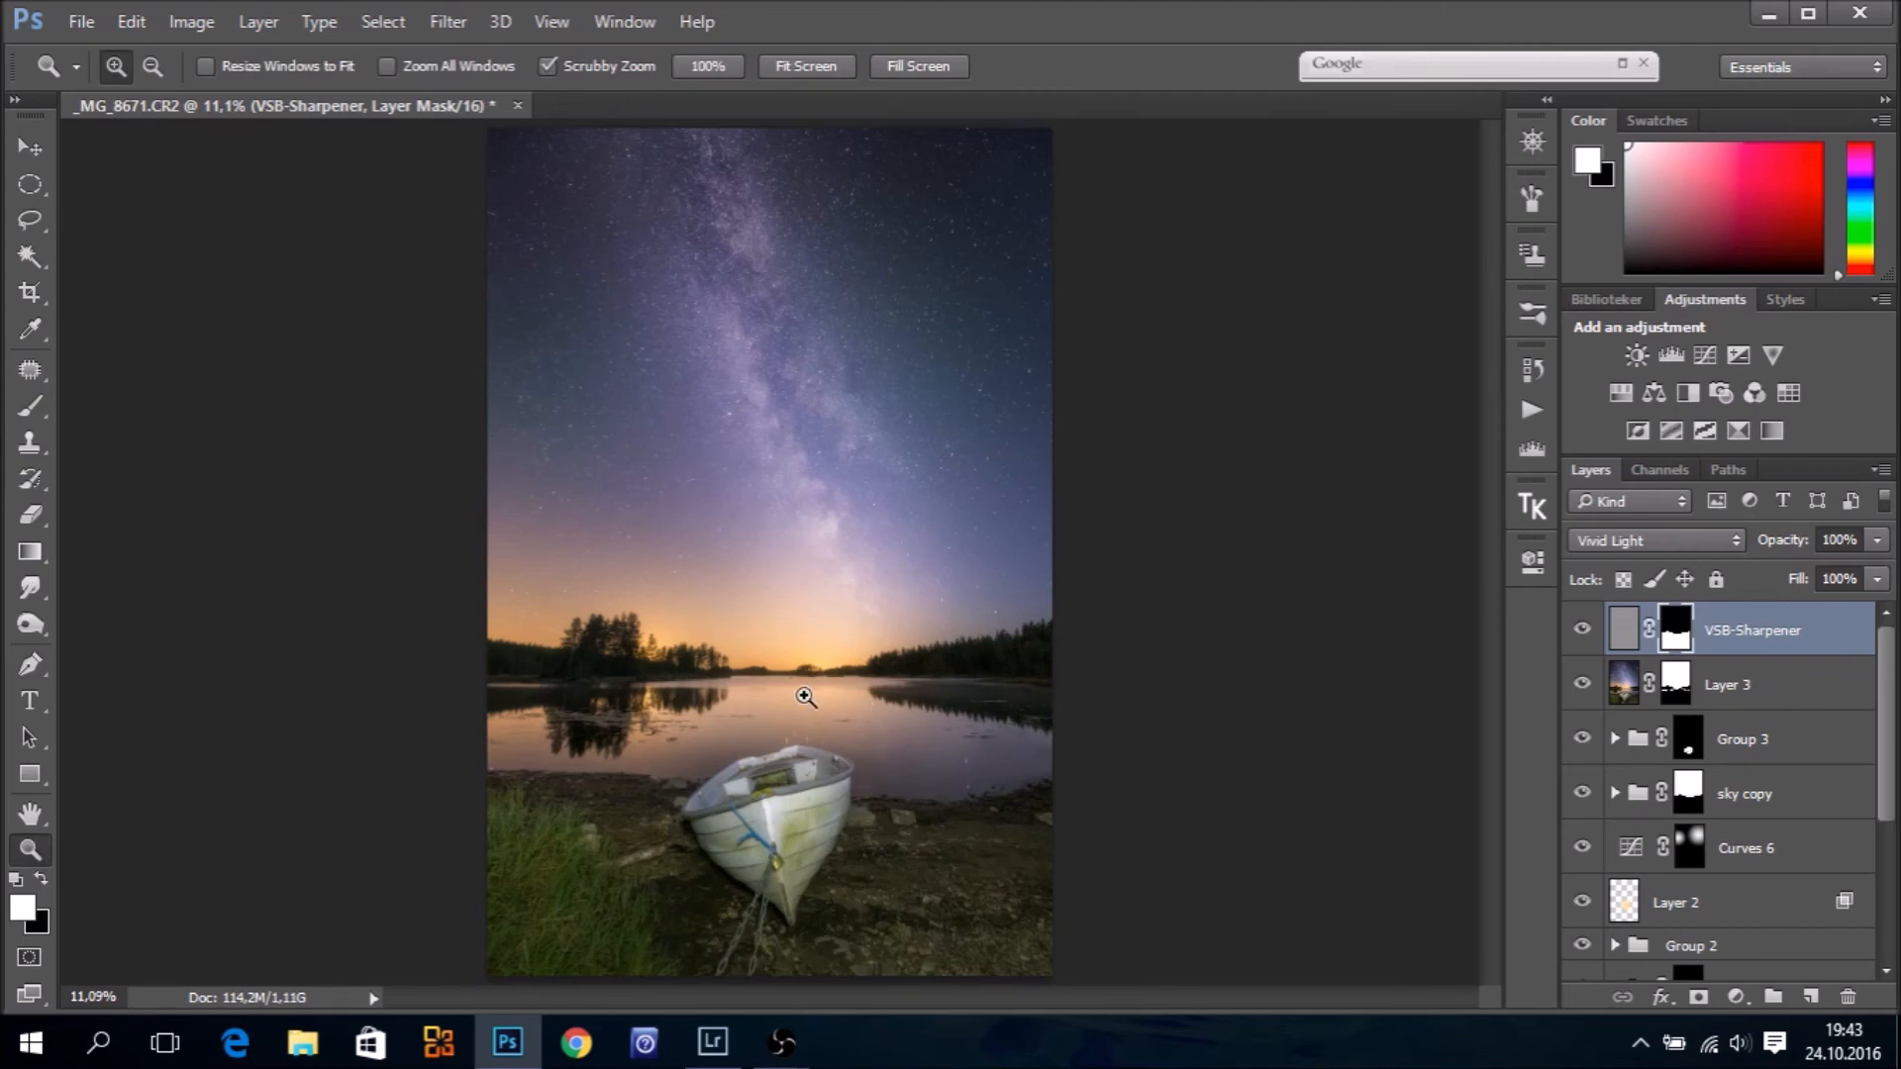
left_click_drag(889, 714, 1111, 734)
left_click_drag(798, 895, 921, 756)
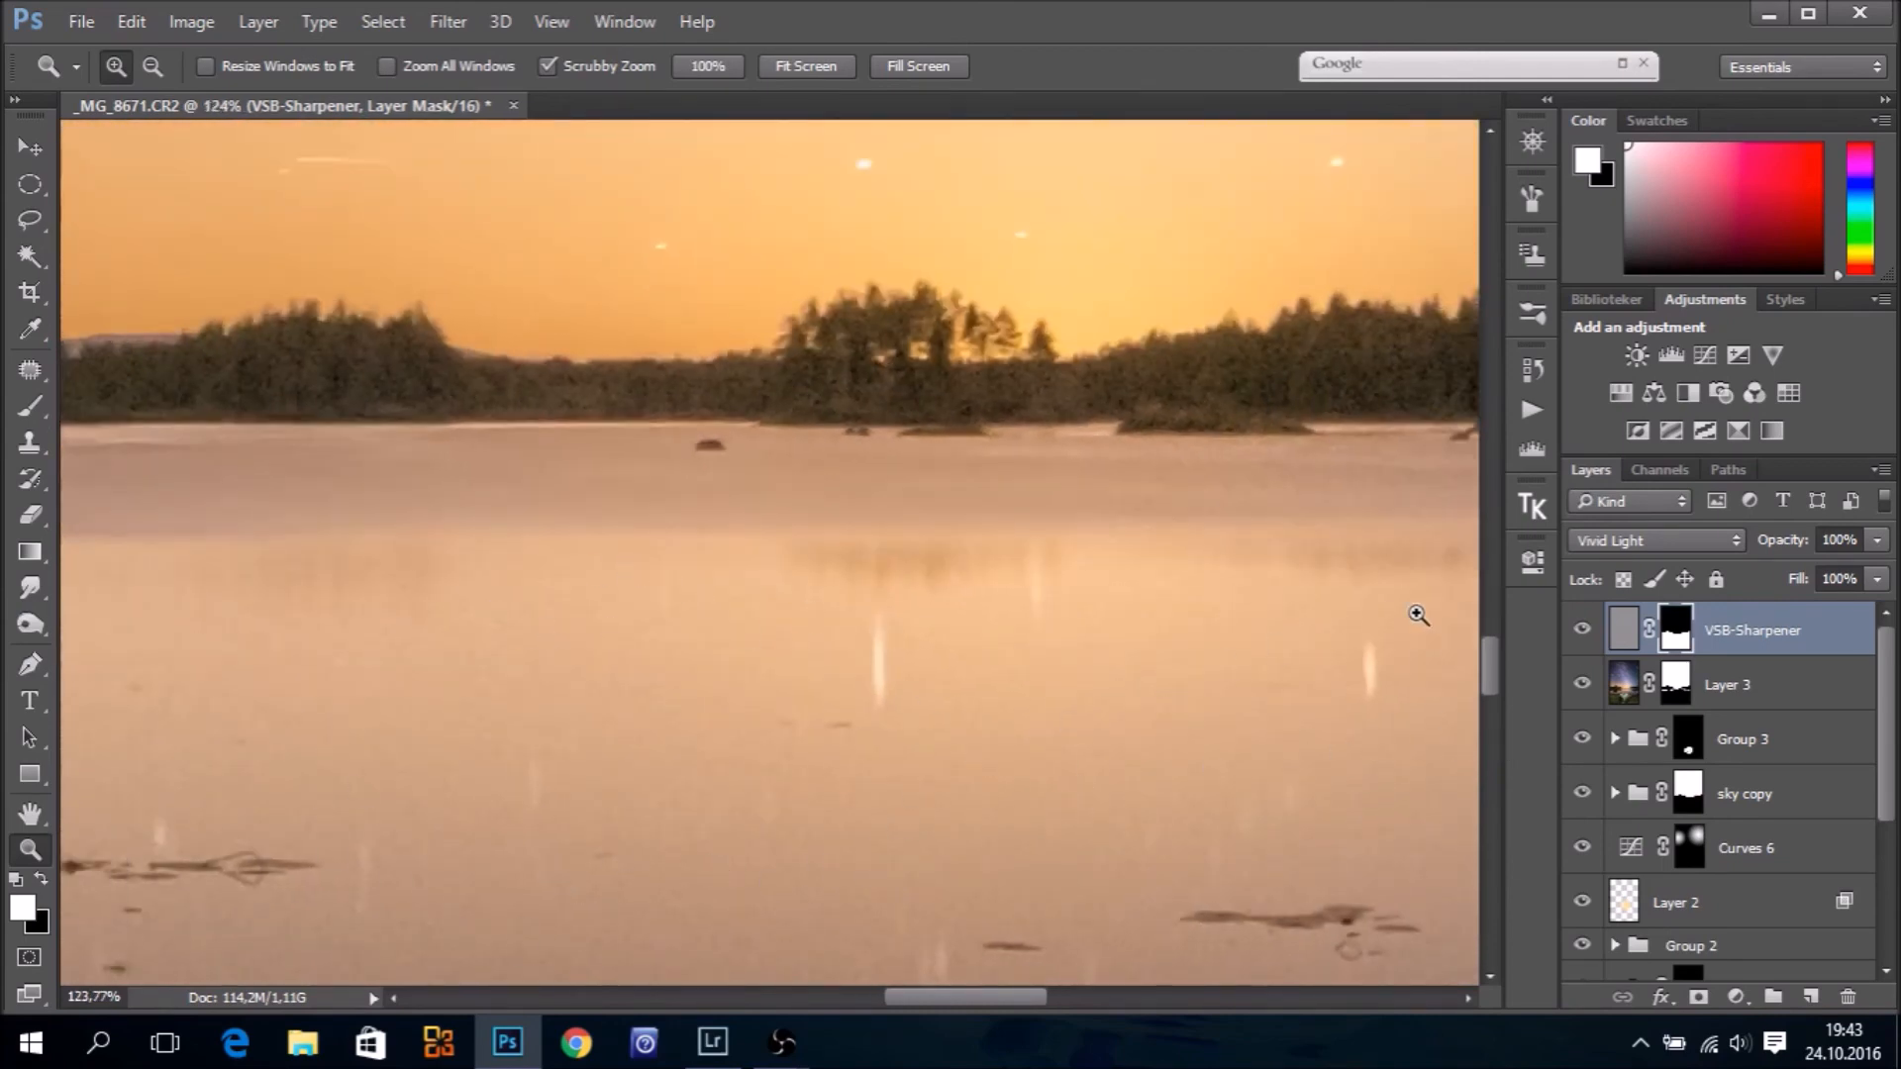
left_click(1580, 631)
left_click(1580, 631)
left_click(1581, 632)
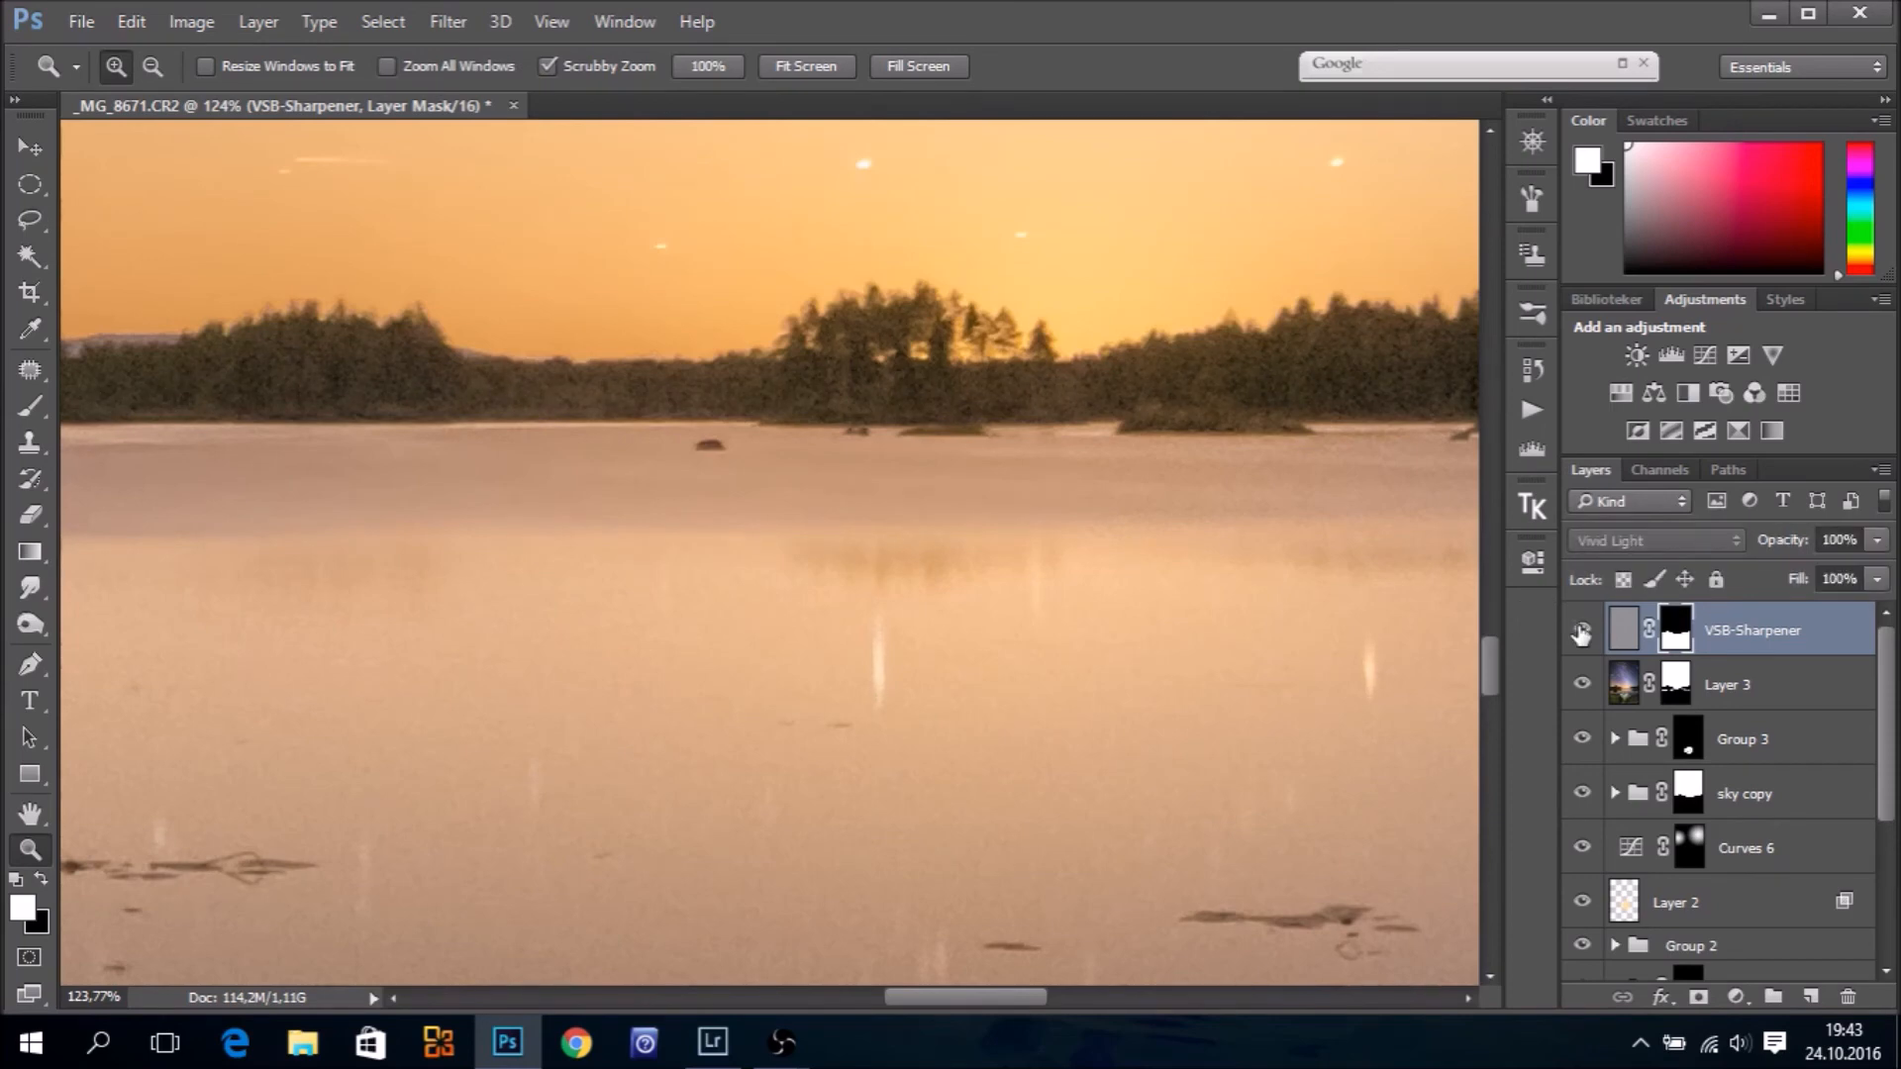
left_click(1581, 631)
left_click(1581, 632)
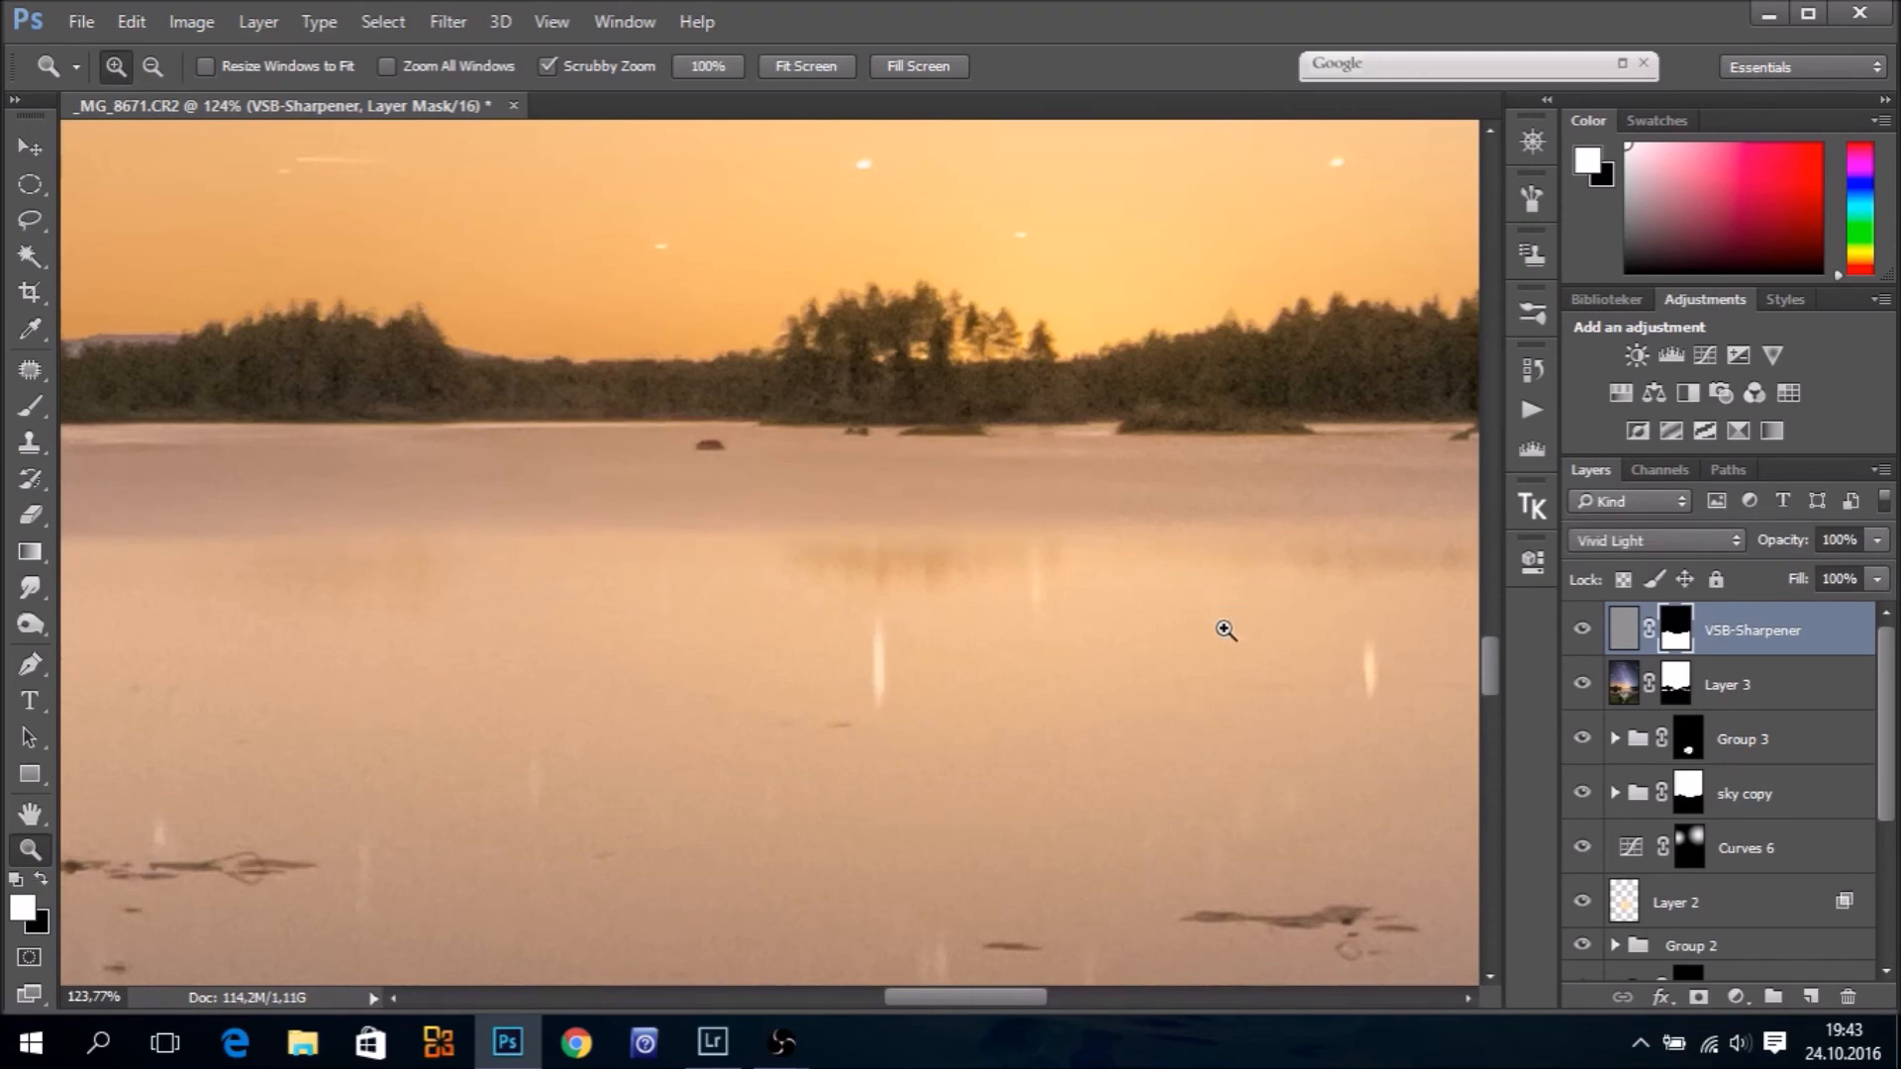
Compare the stony shore beside the boat up close with and without the VSB-Sharpener layer
left_click_drag(1307, 641, 1014, 590)
left_click_drag(960, 975, 949, 307)
left_click_drag(899, 836, 968, 347)
left_click_drag(749, 895, 787, 685)
left_click_drag(856, 926, 908, 626)
left_click_drag(941, 772, 875, 774)
left_click_drag(574, 760, 970, 555)
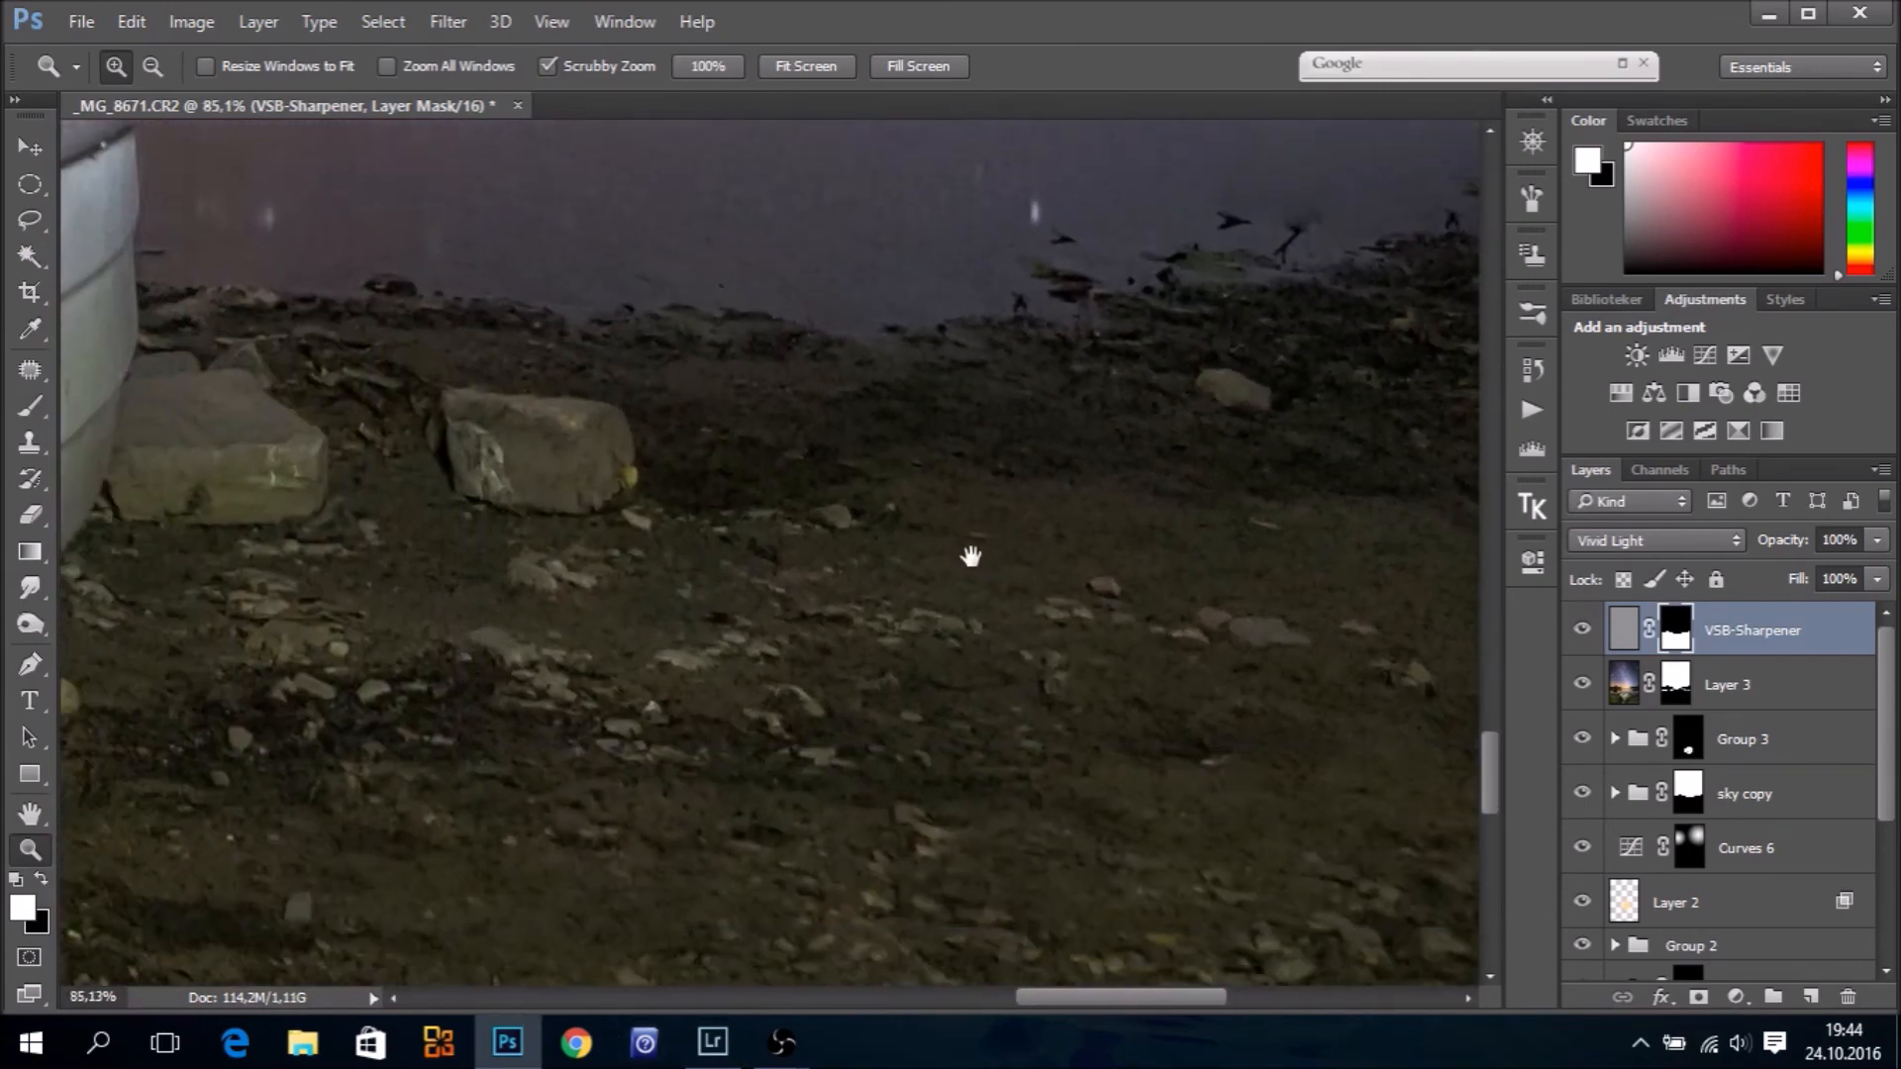
left_click(1581, 631)
left_click(1582, 631)
left_click(1582, 631)
left_click(1582, 630)
Set the VSB-Sharpener layer's opacity to 65%, checking the sharpening on the shore by switching the layer off and on
left_click(1876, 541)
left_click(1815, 569)
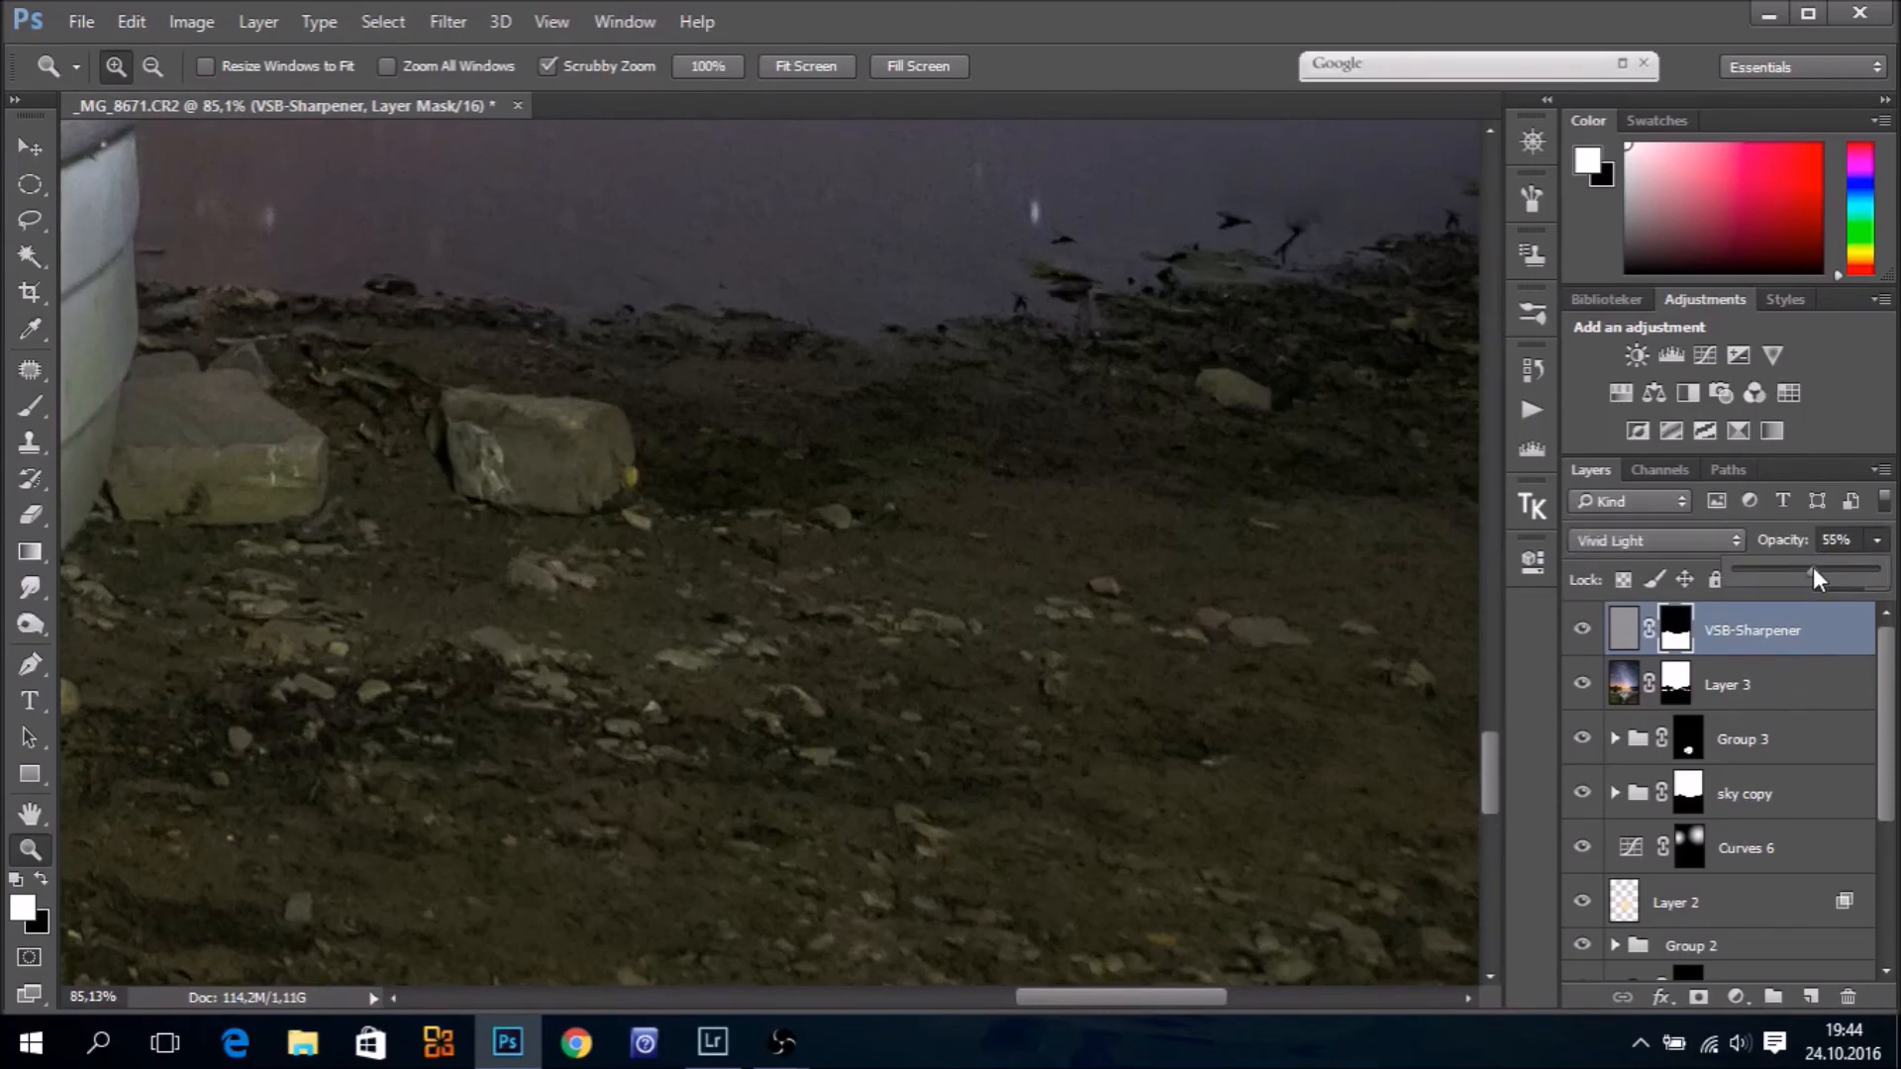
left_click(1579, 631)
left_click(1580, 630)
left_click(1580, 630)
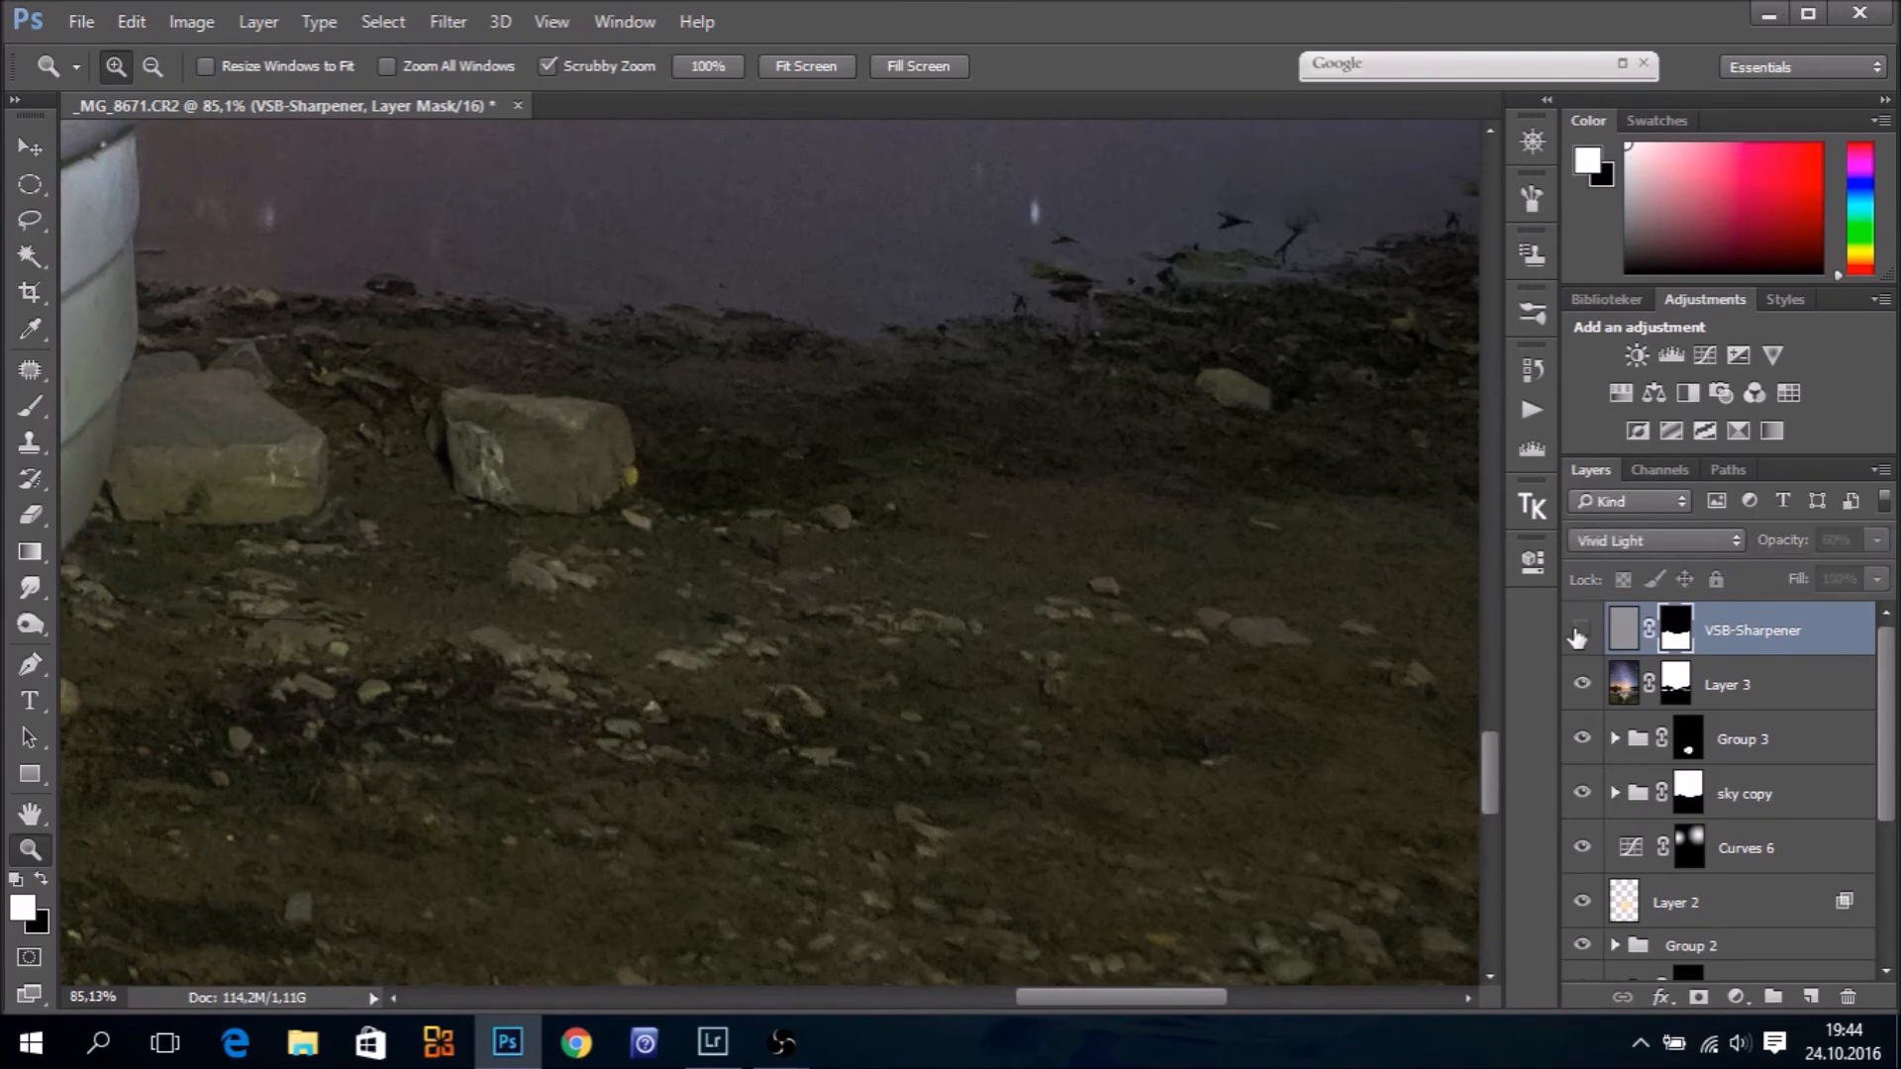
left_click(1580, 631)
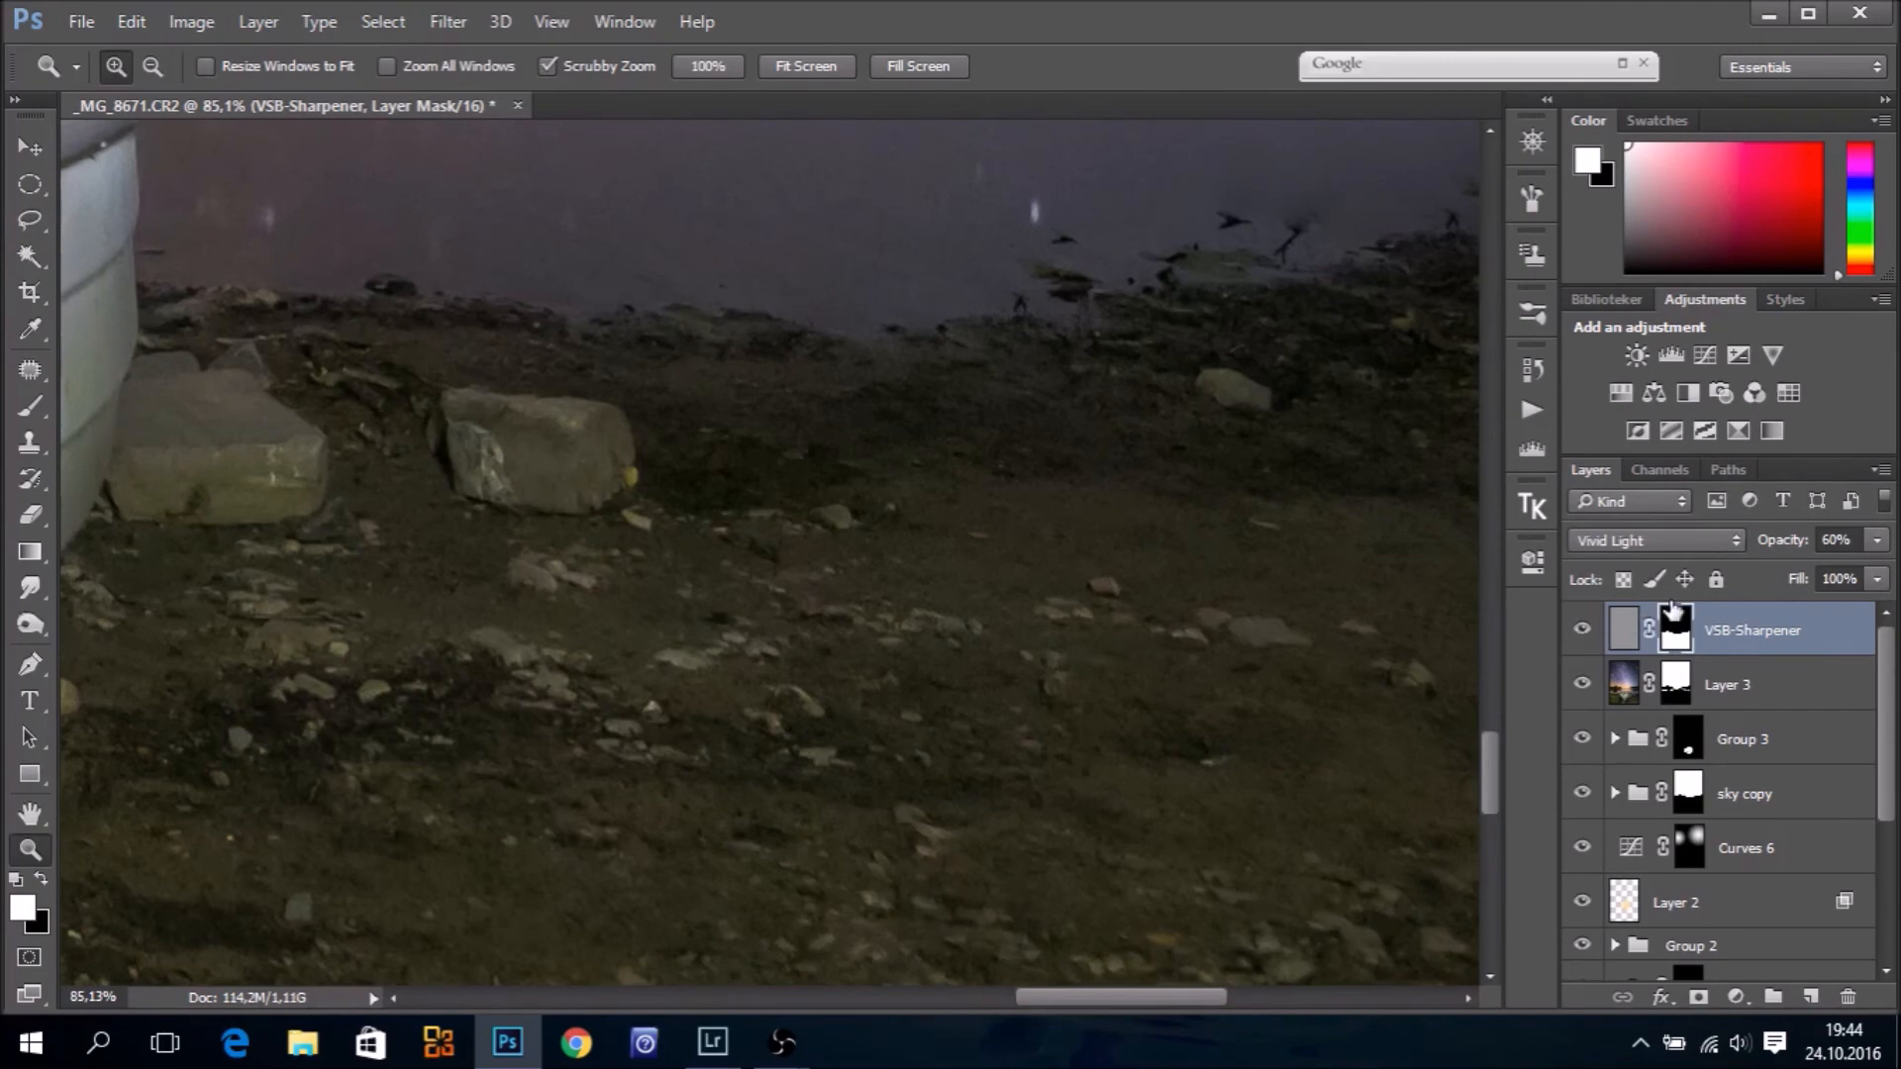
left_click(1878, 545)
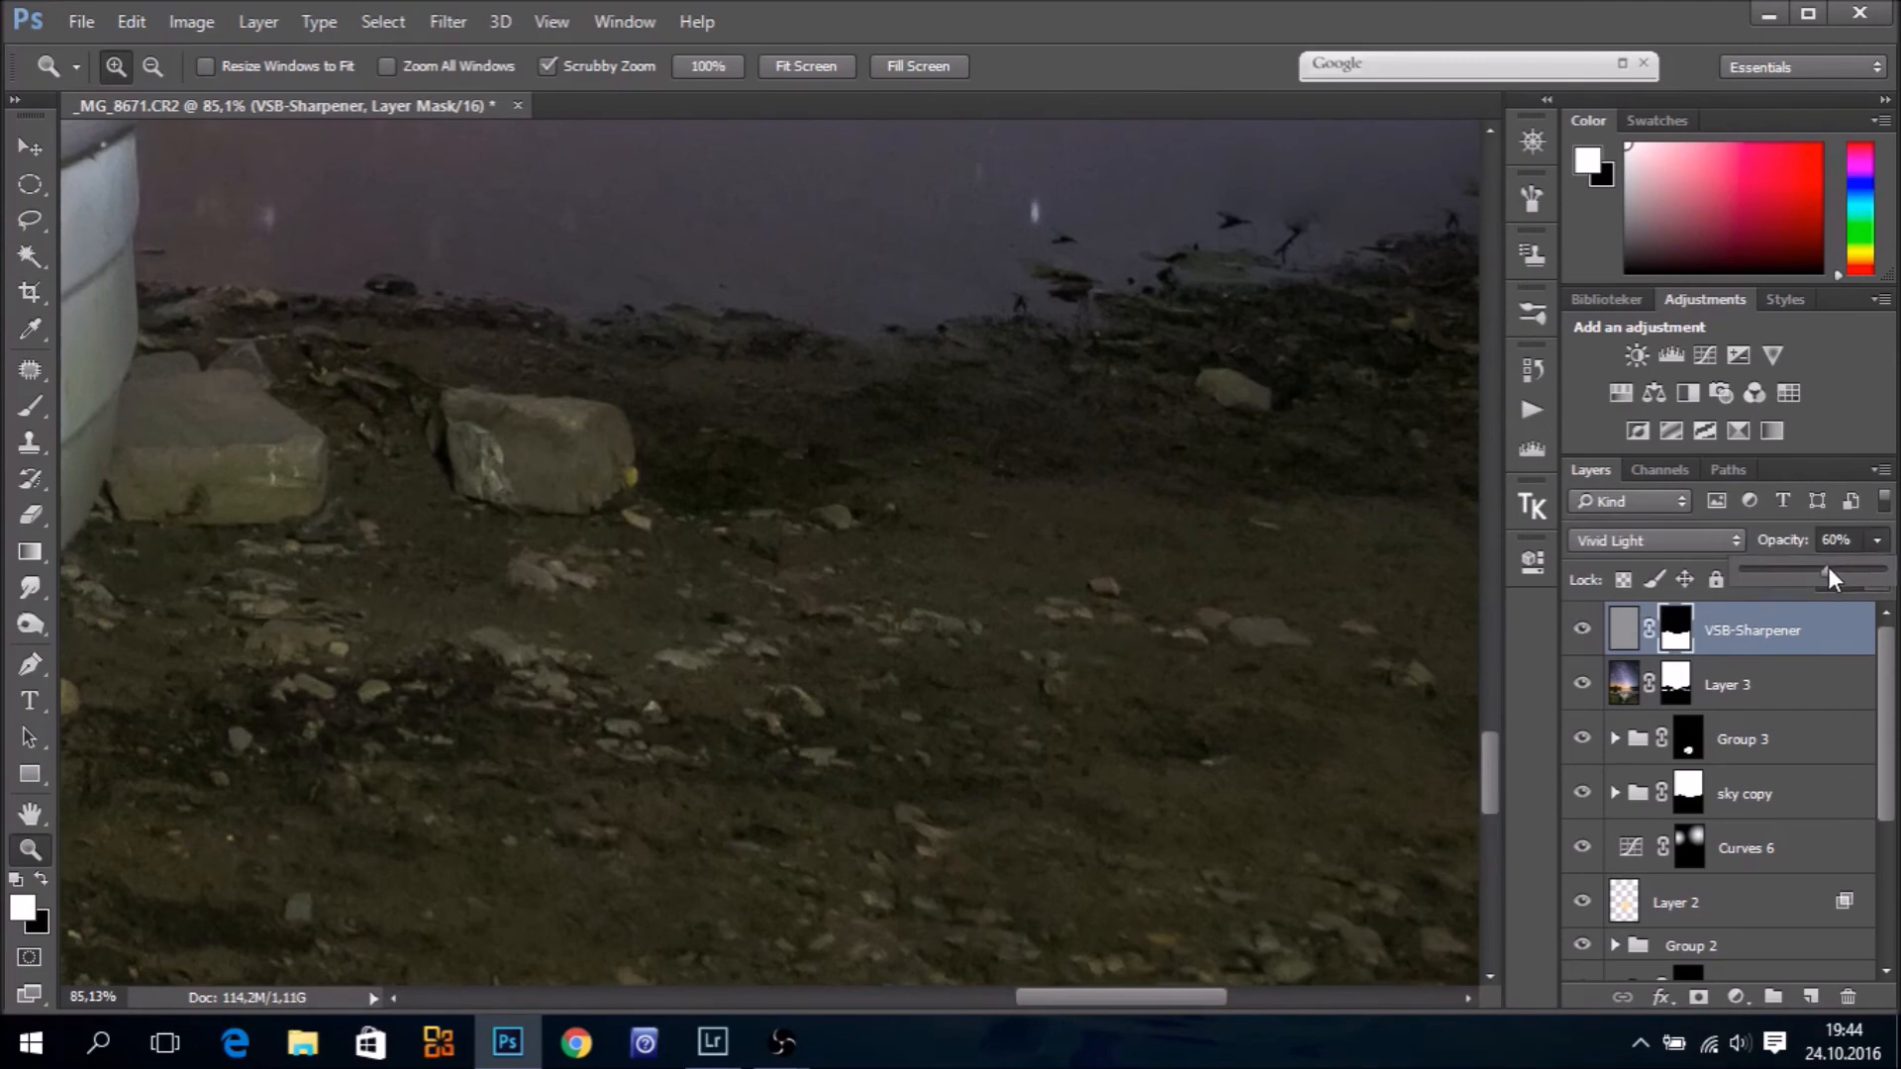
left_click_drag(1832, 567, 1833, 568)
left_click(1579, 634)
left_click(1580, 634)
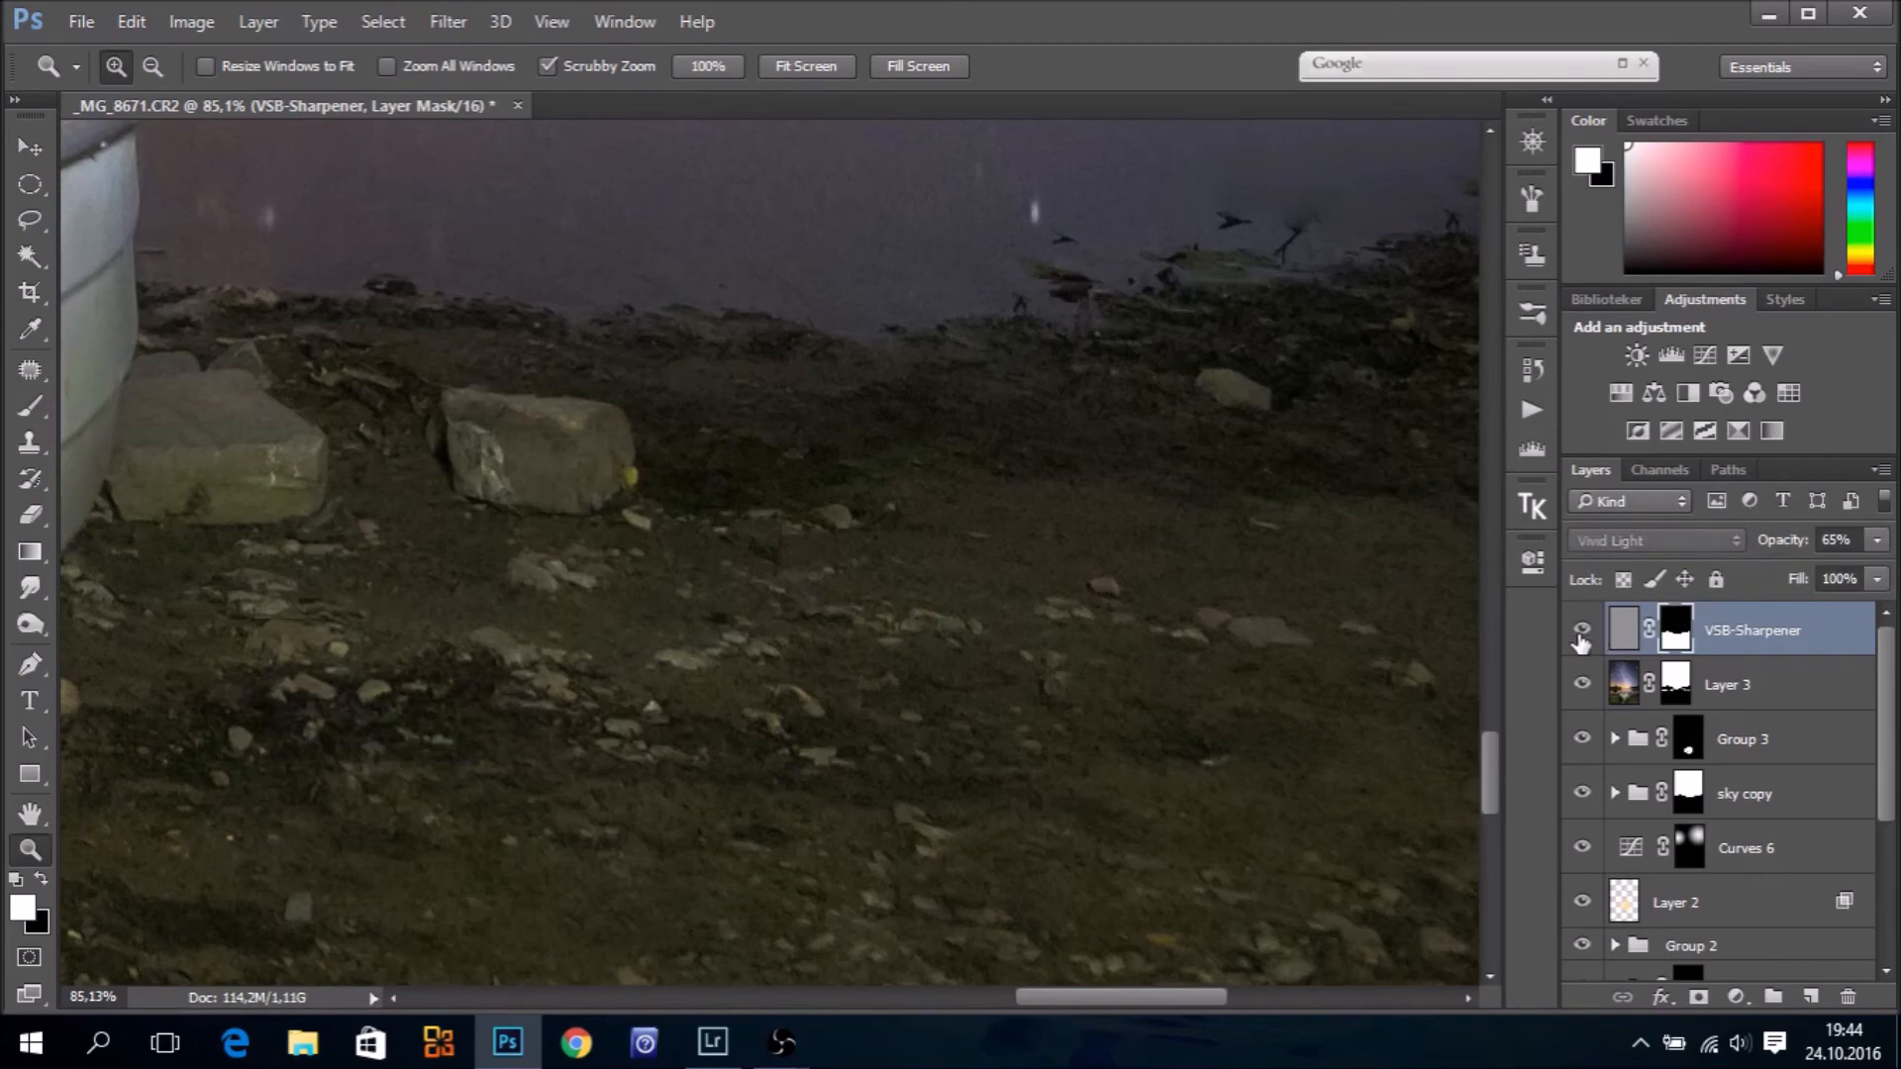
Stamp all visible layers into a new layer at the top of the stack and open it in Liquify
left_click(806, 75)
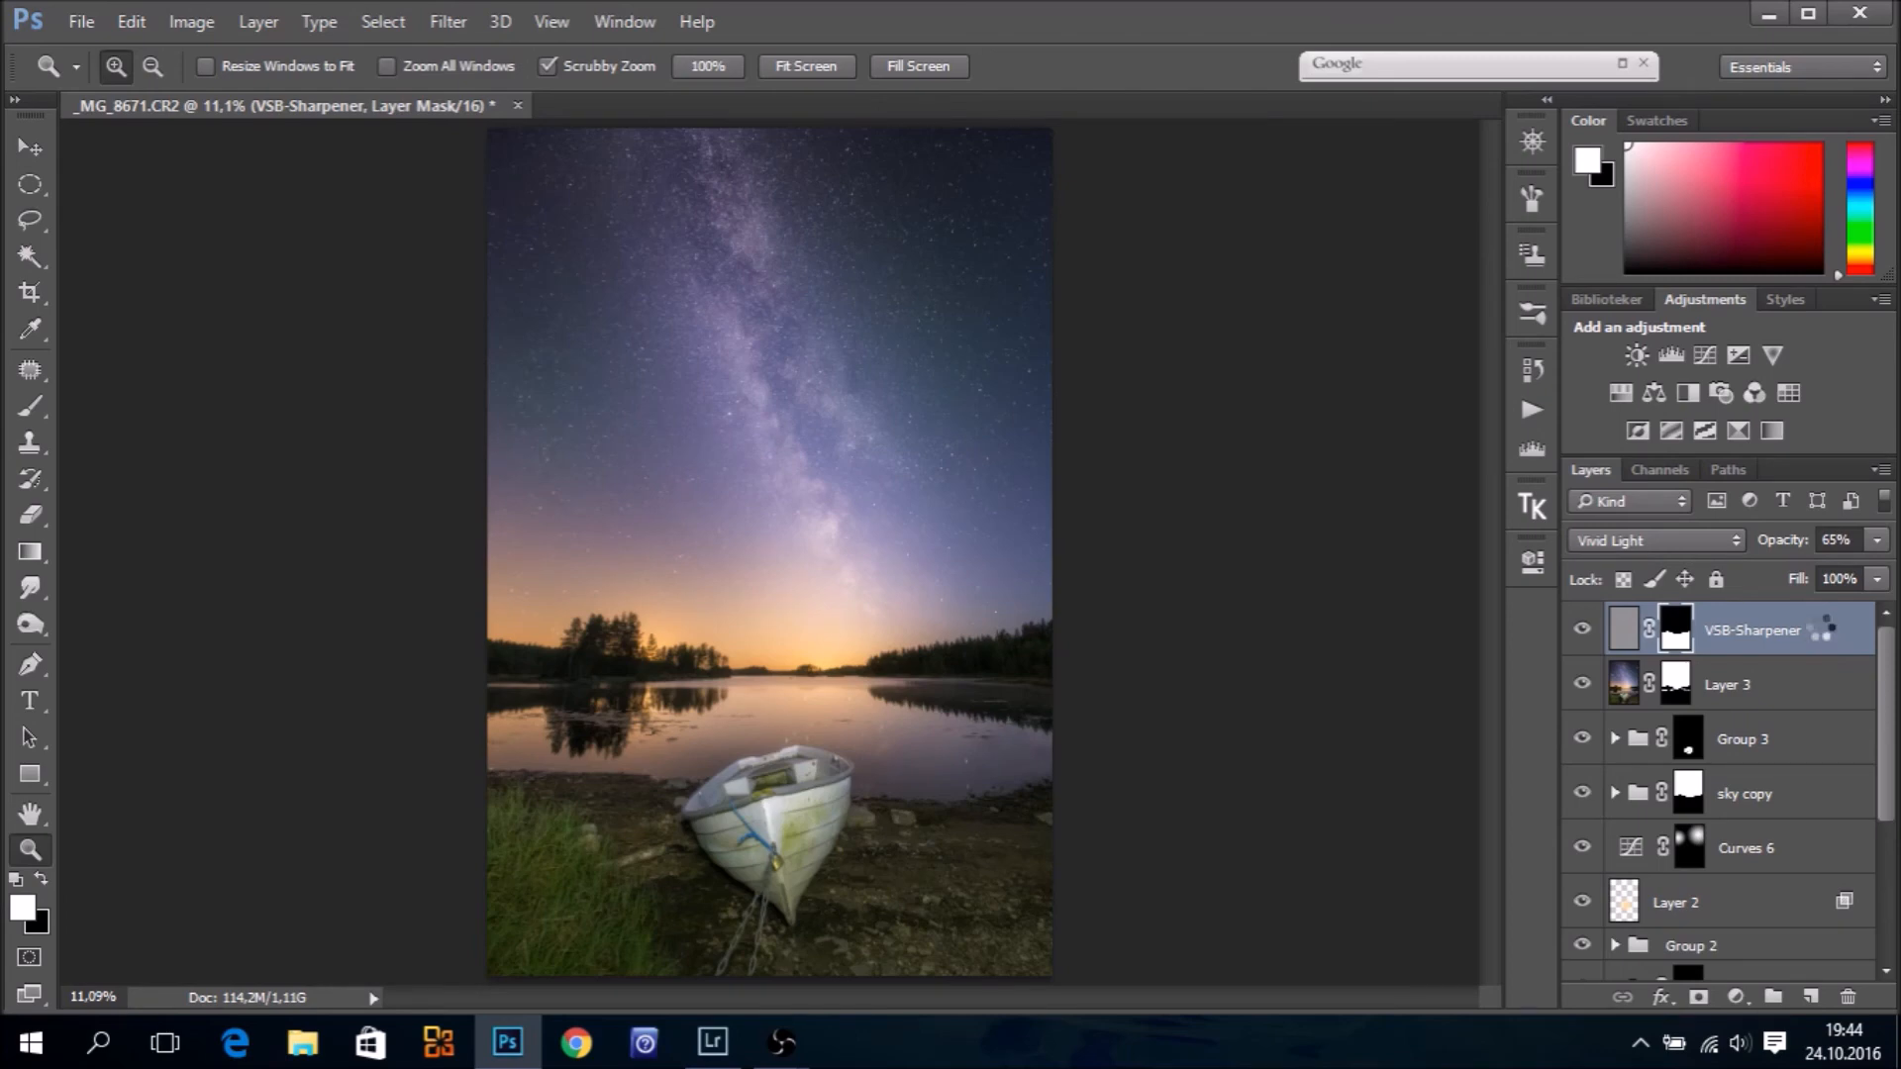
key("ctrl+shift+alt+e")
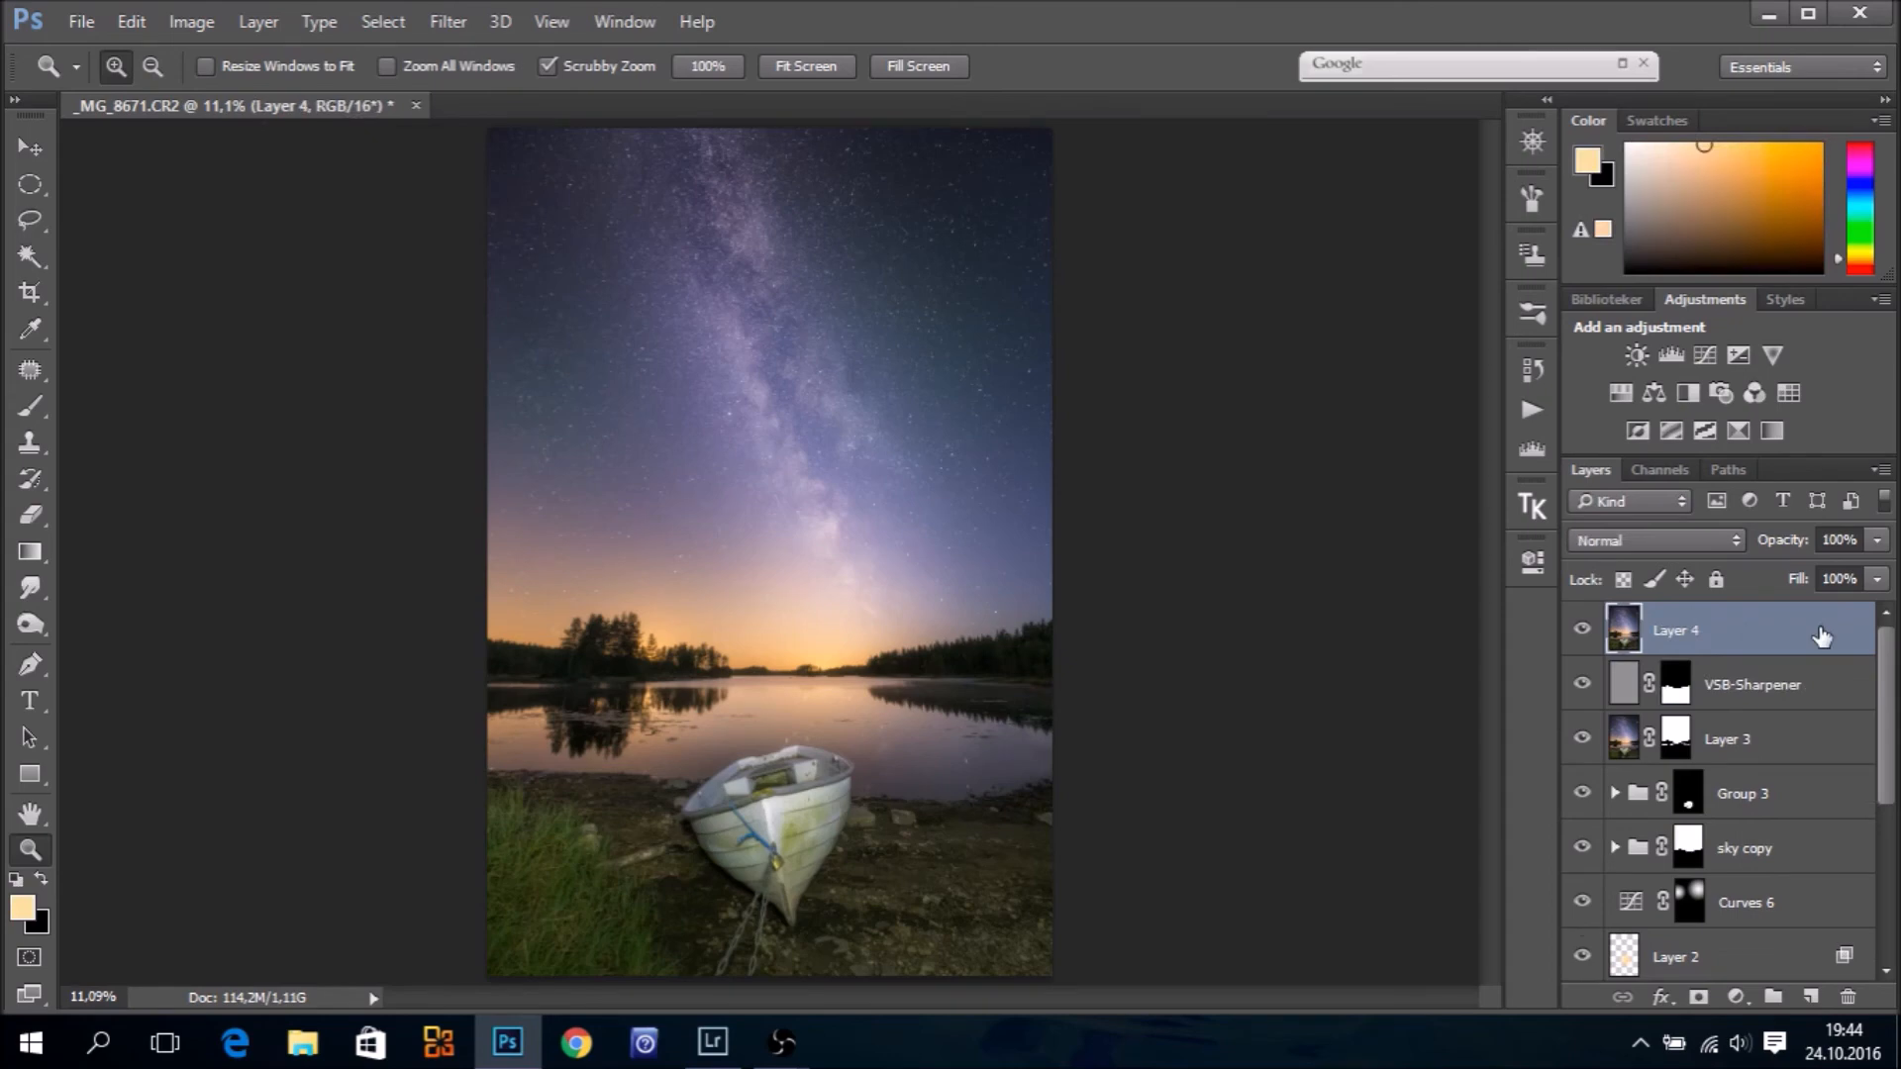
left_click(448, 22)
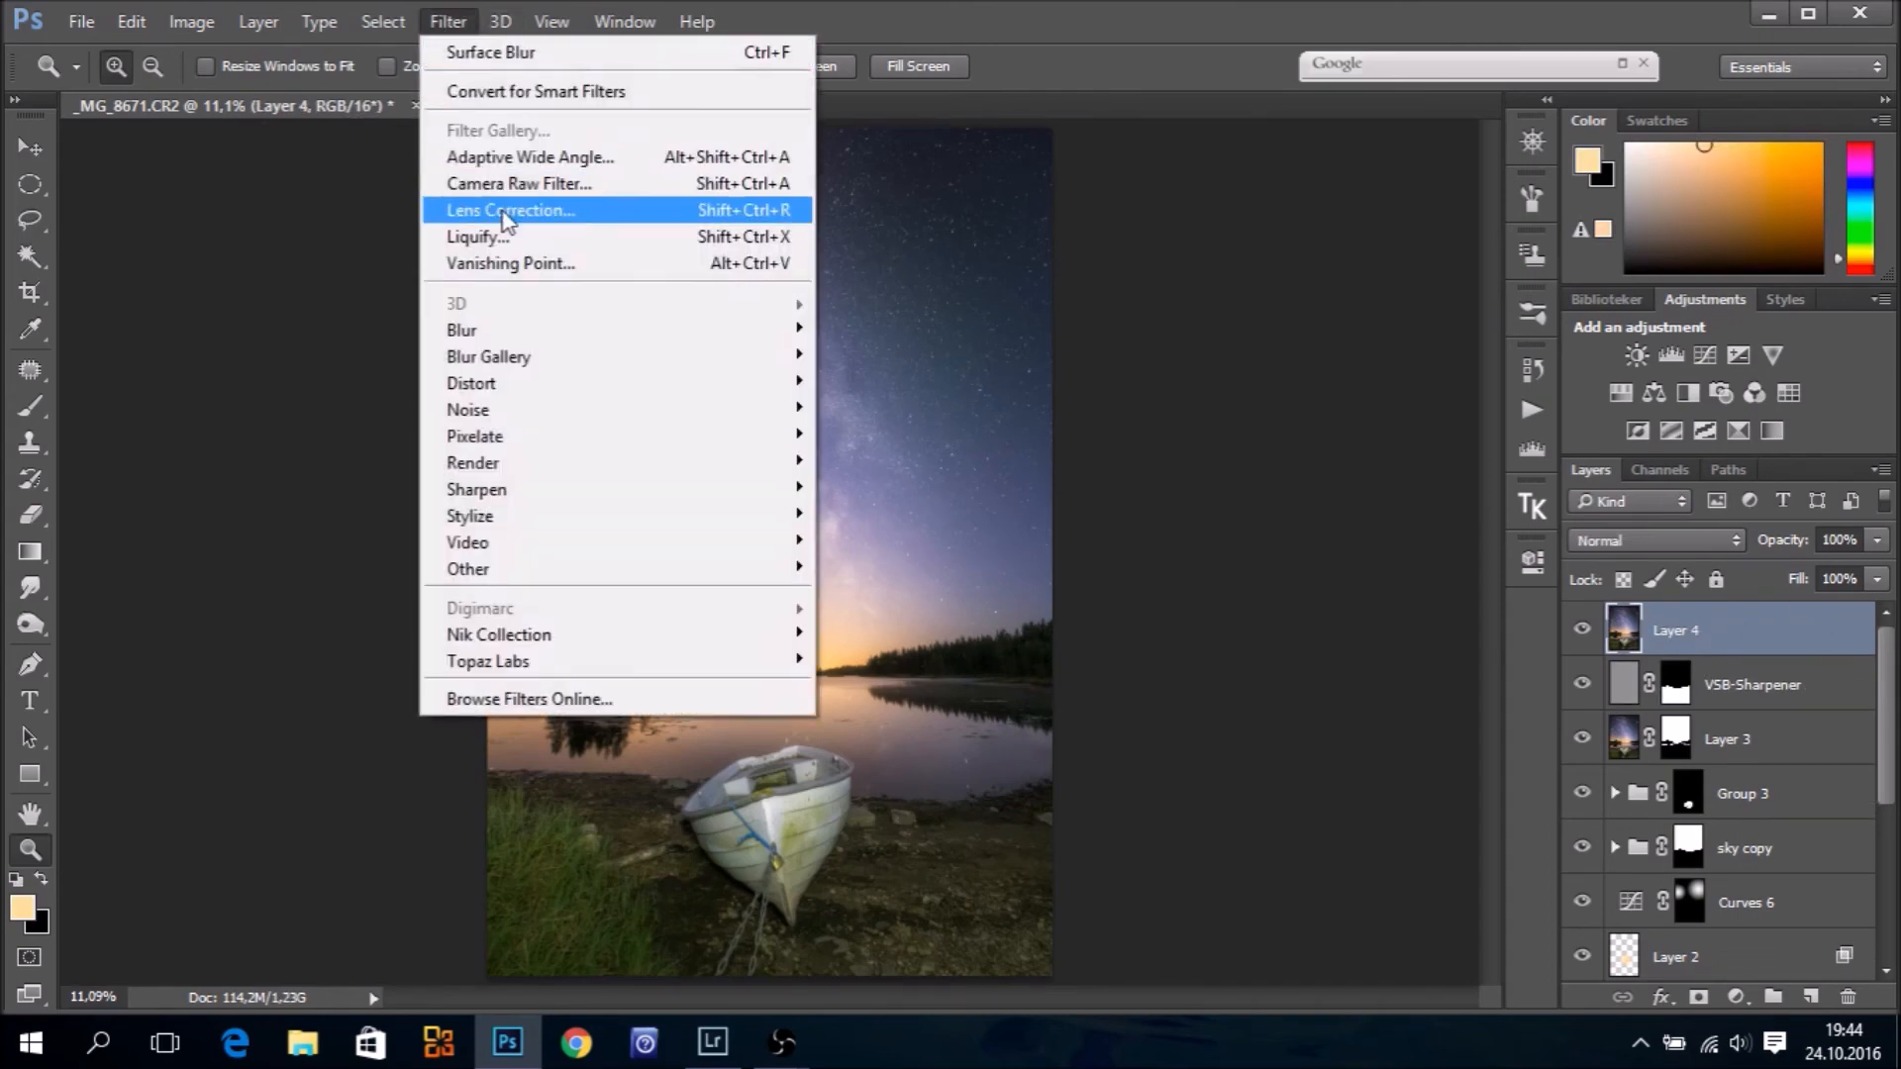
left_click(509, 237)
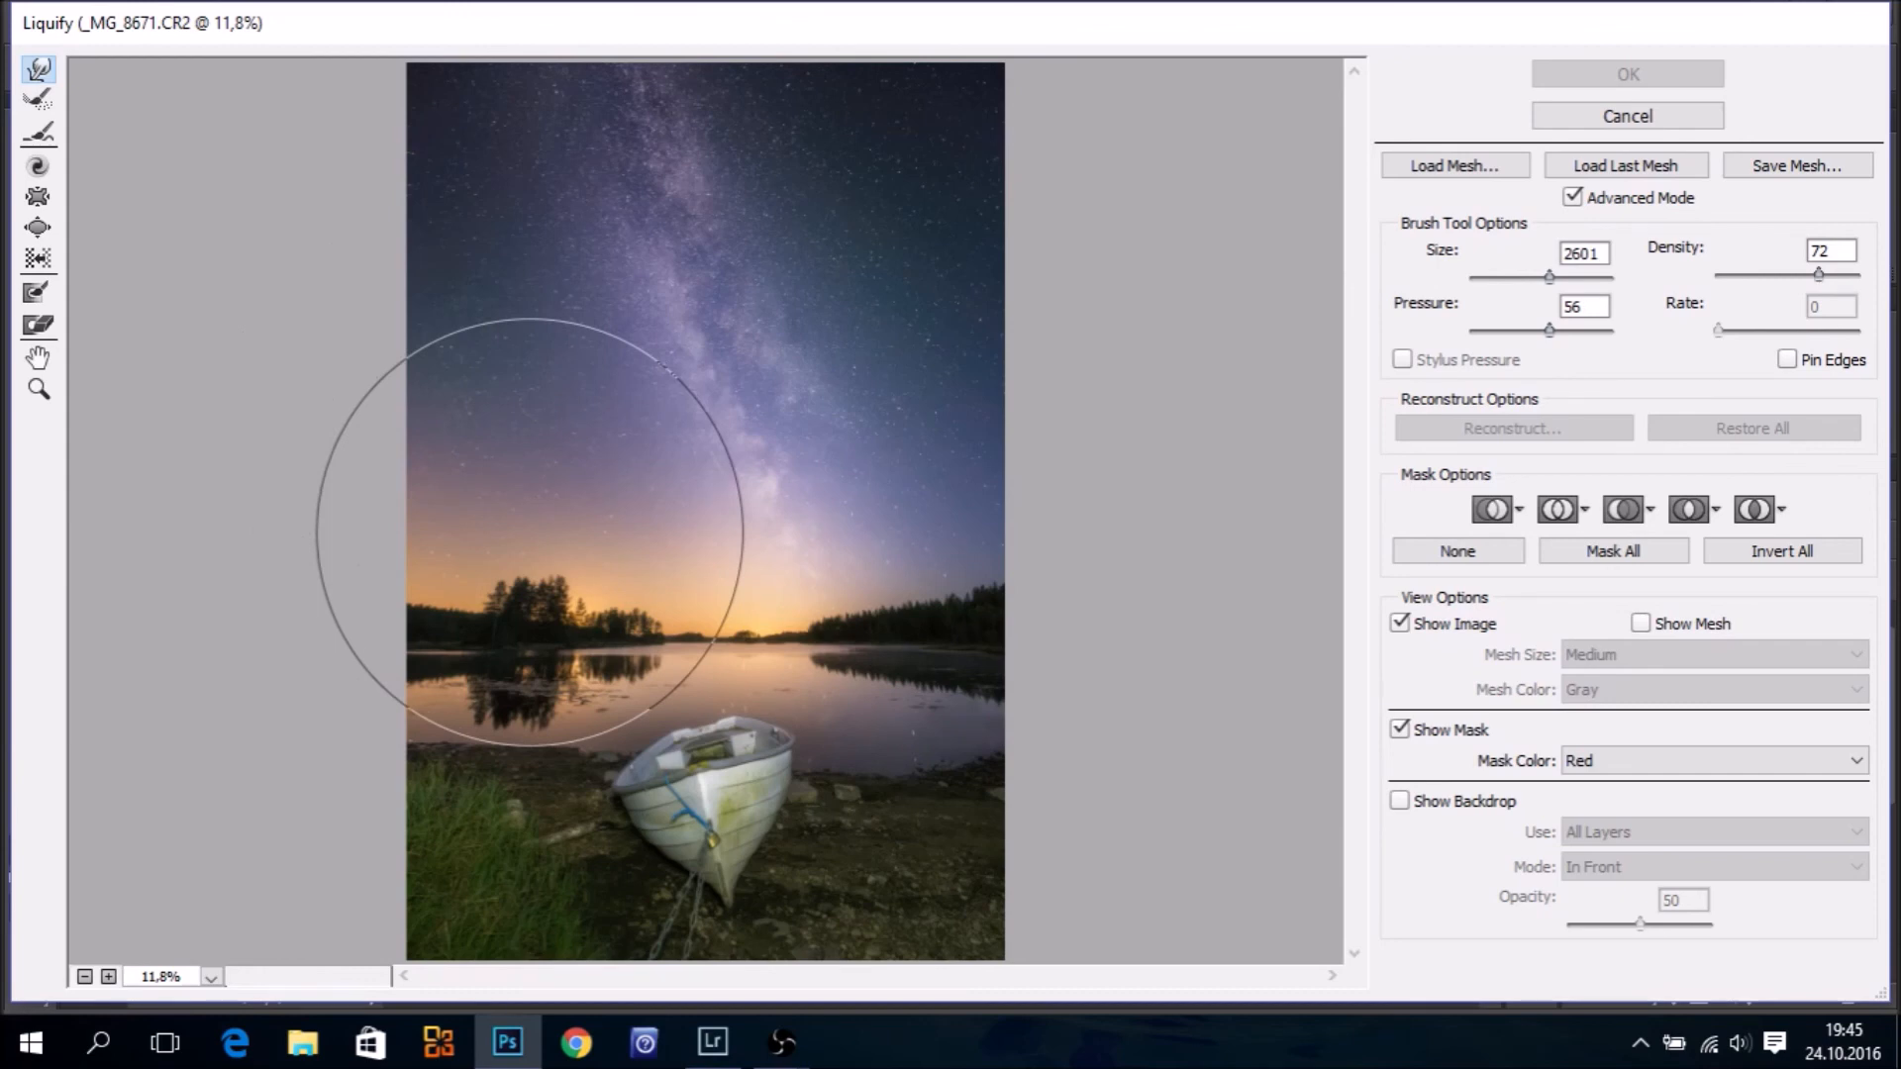
Push the tall tree group on the far shore slightly outward with Forward Warp at brush size 1734 and pressure 72
mouse_move(536, 532)
left_mouse_down()
mouse_move(410, 534)
mouse_move(588, 531)
mouse_move(401, 543)
left_mouse_up()
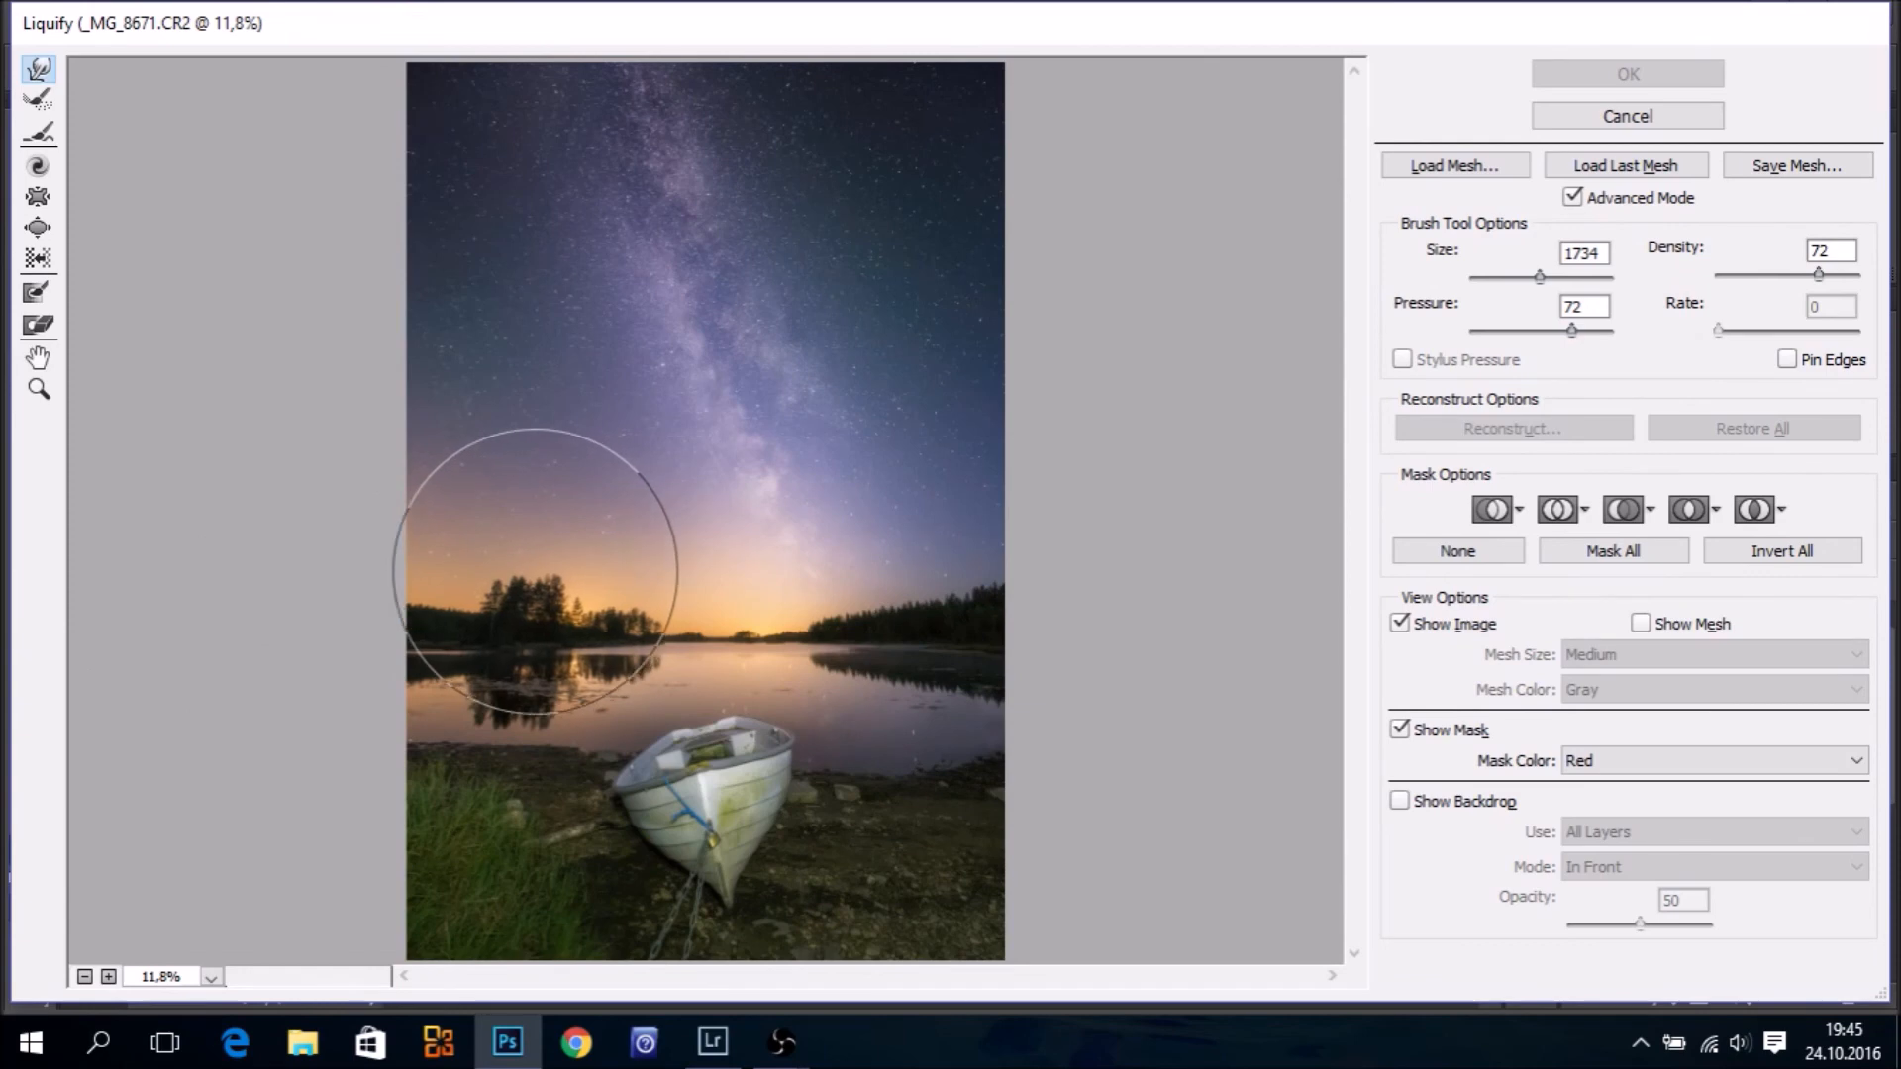
left_click(530, 532)
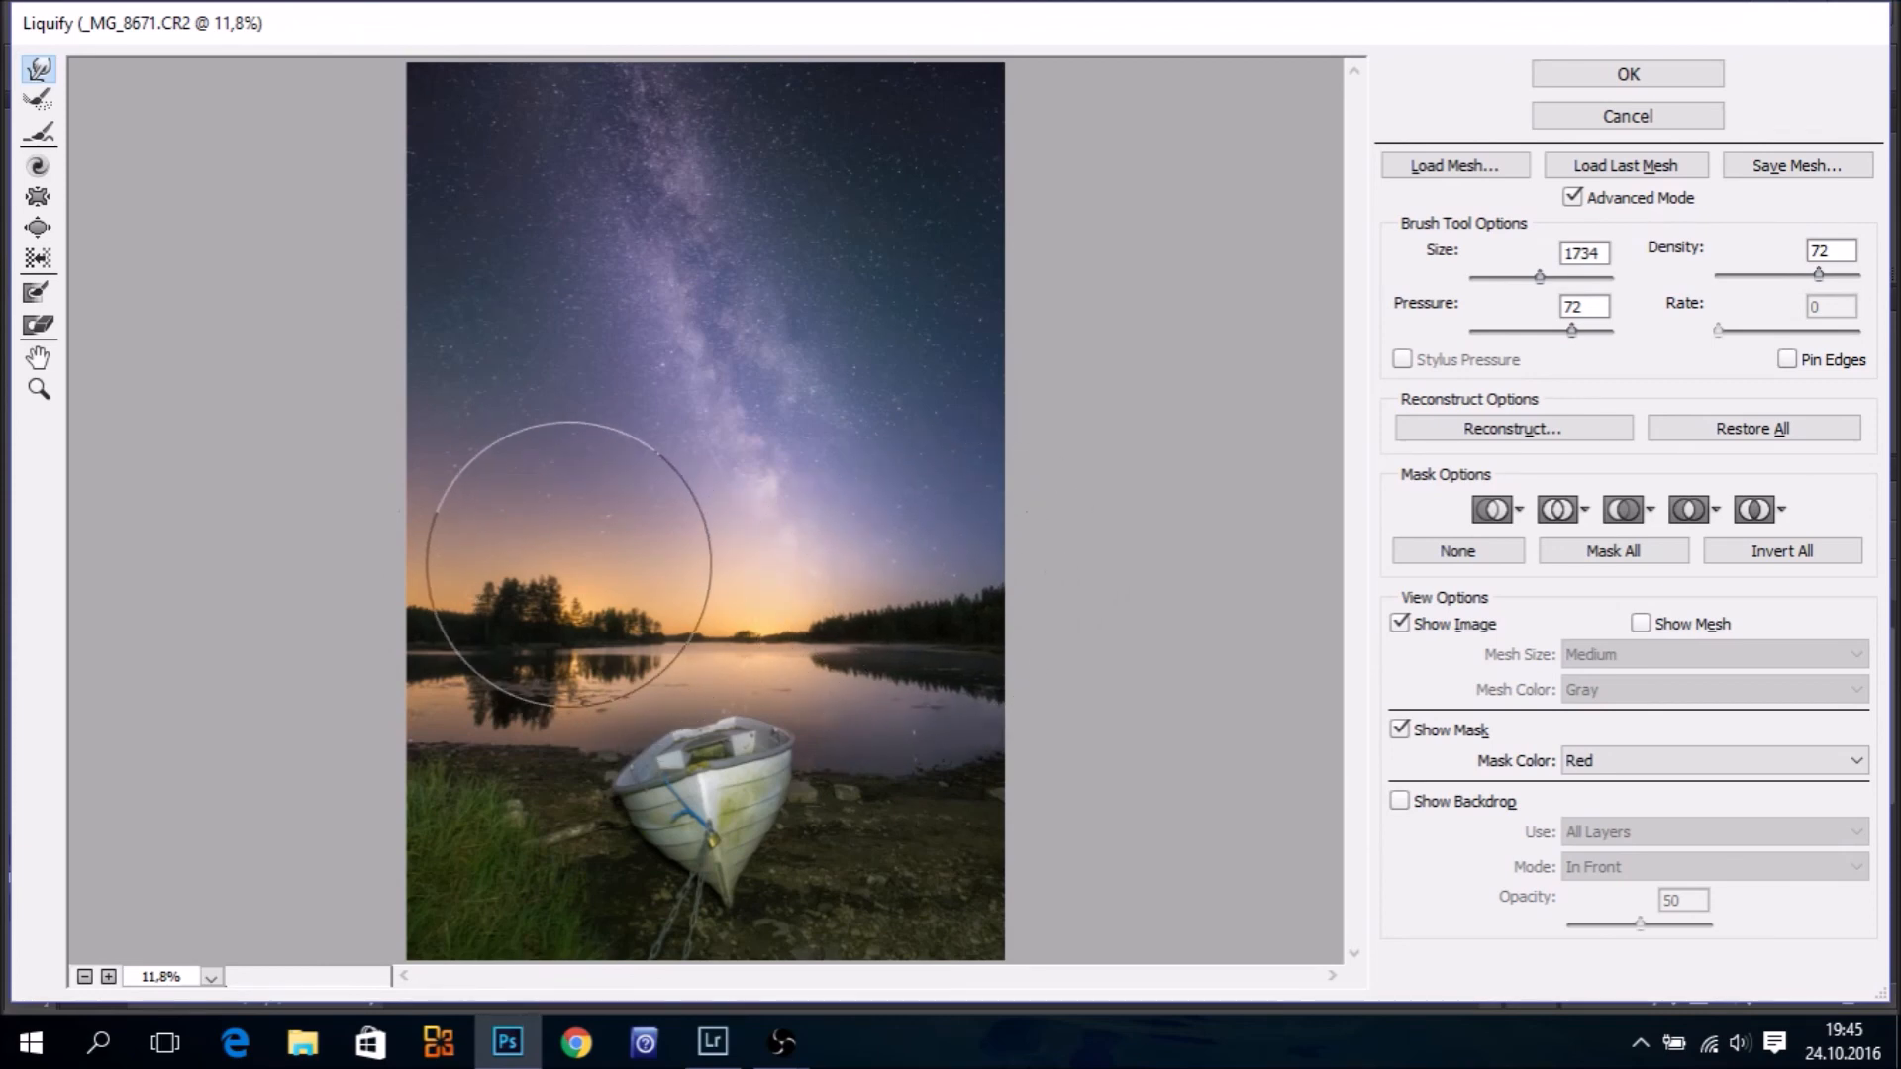
left_click_drag(545, 547, 426, 561)
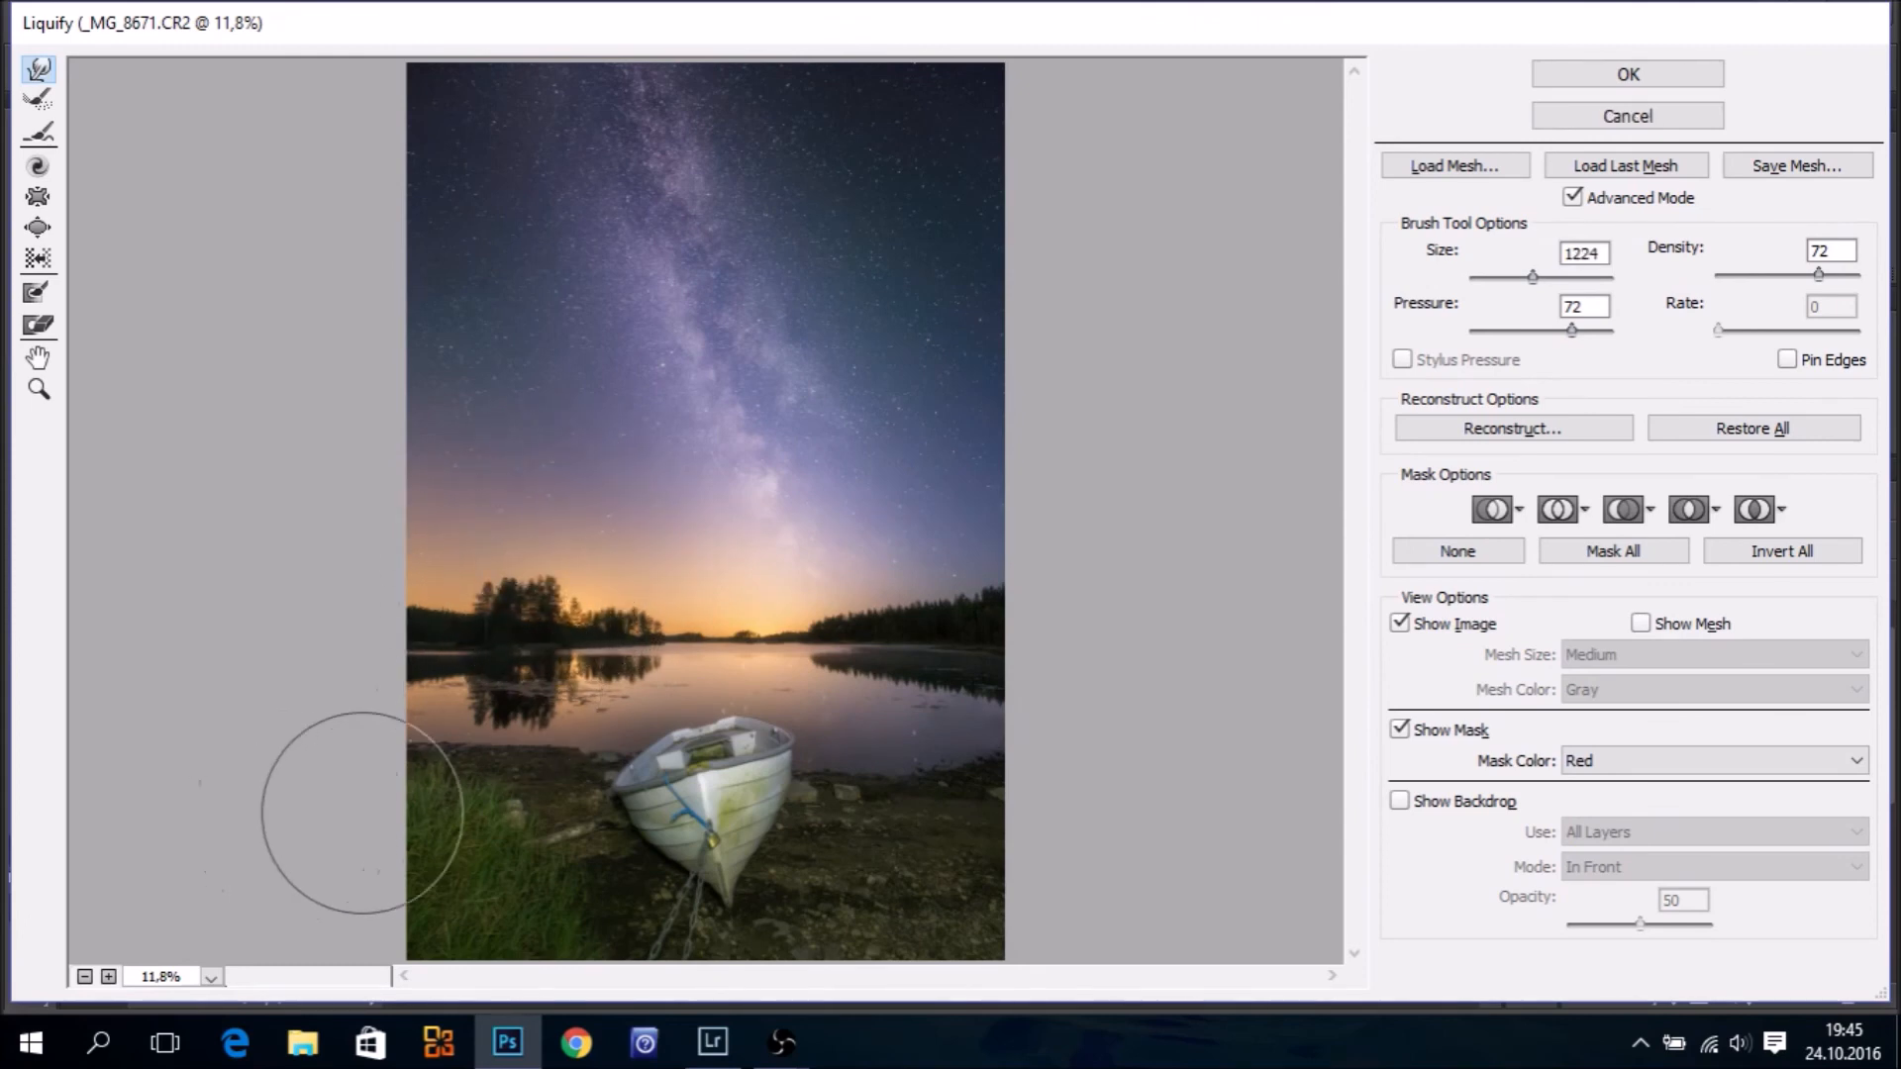
Refine the tall tree group's shape up close with small Forward Warp nudges at pressure 72
left_click(38, 392)
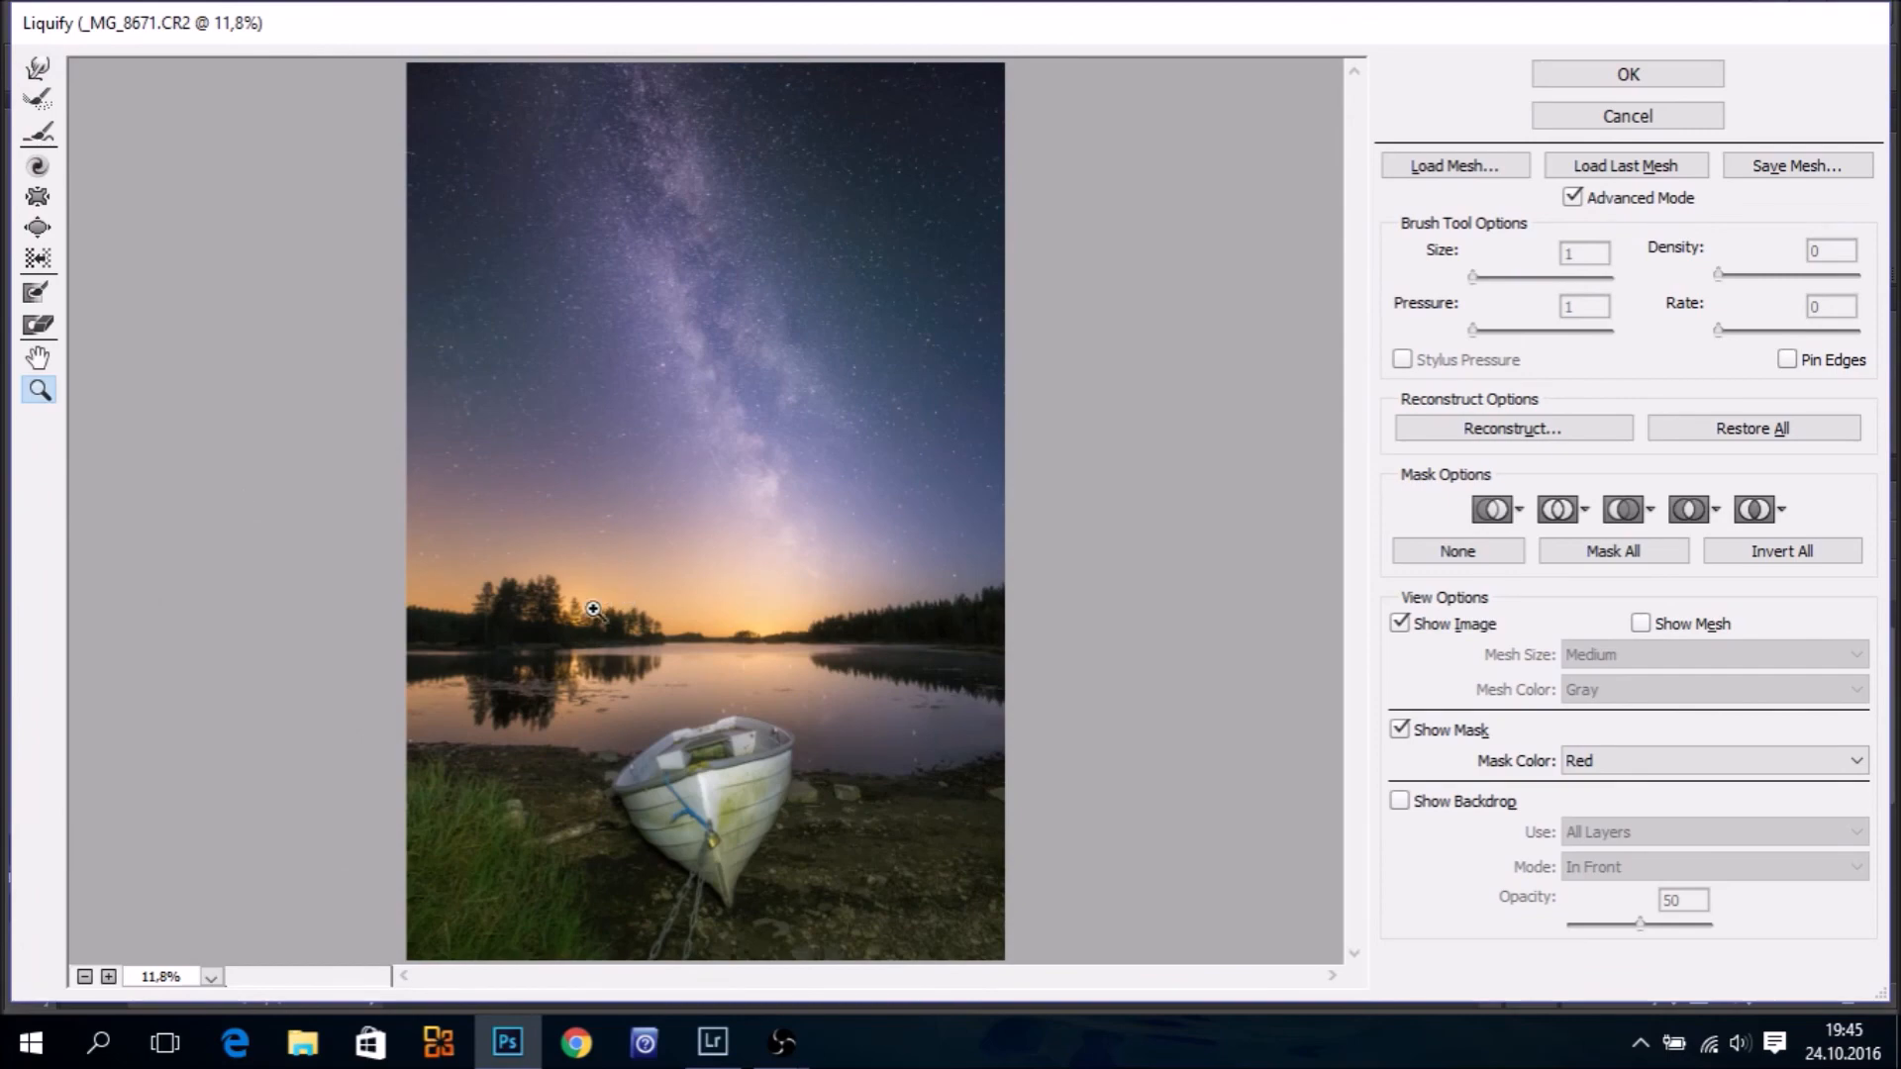
left_click(532, 607)
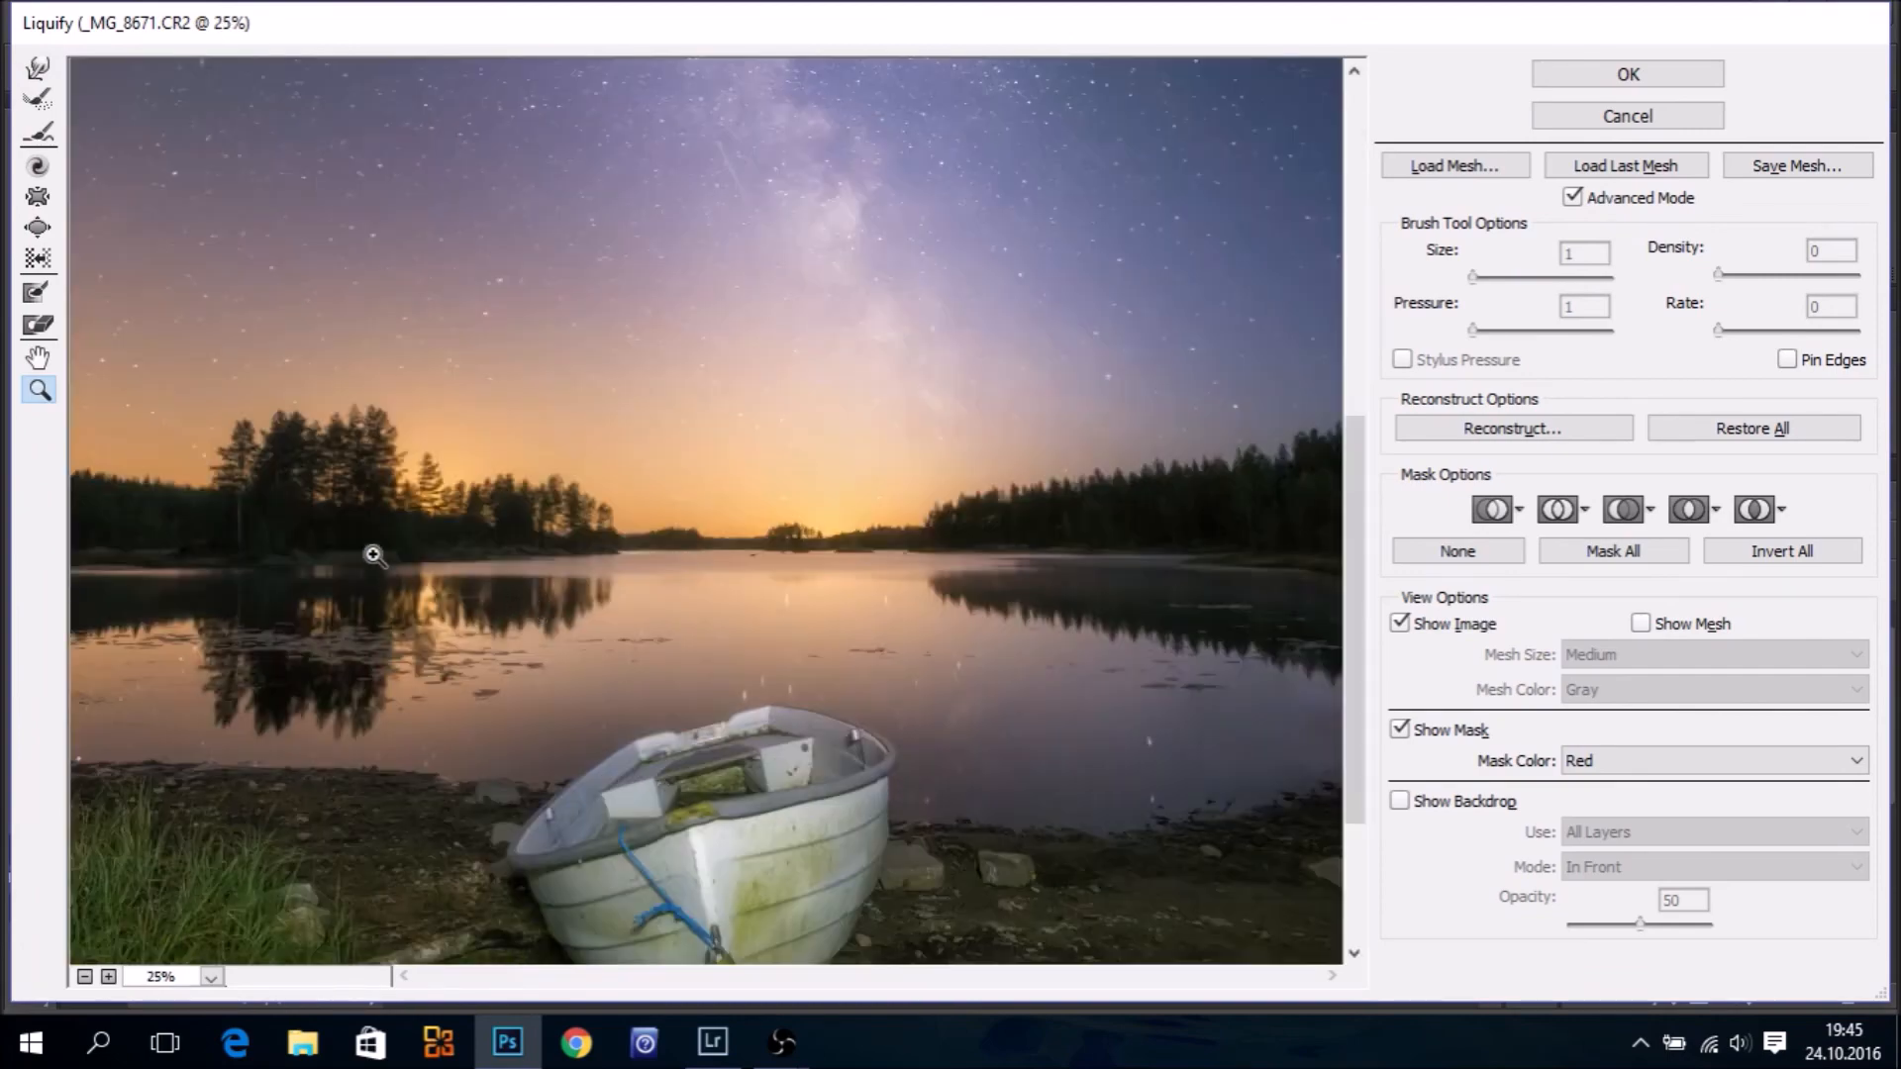
left_click(318, 505)
left_click(416, 494)
left_click(555, 545)
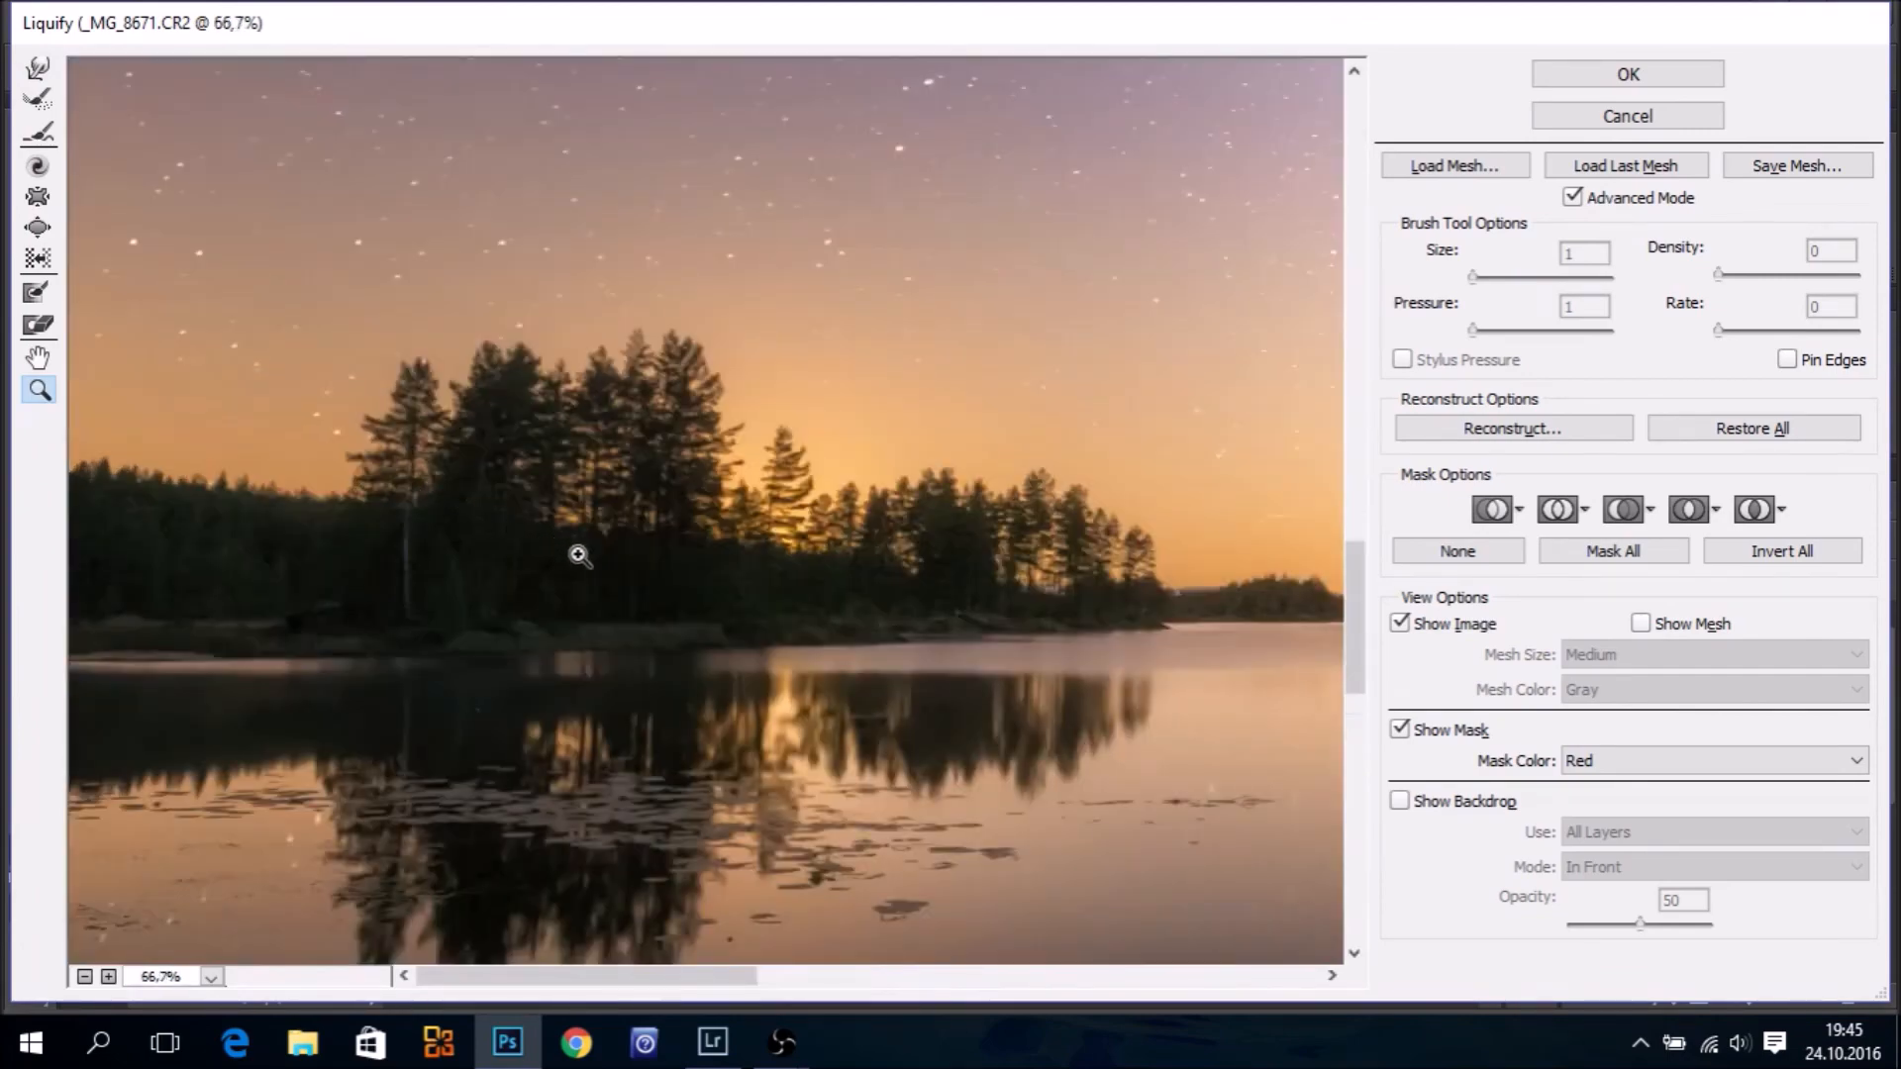
left_click(564, 548)
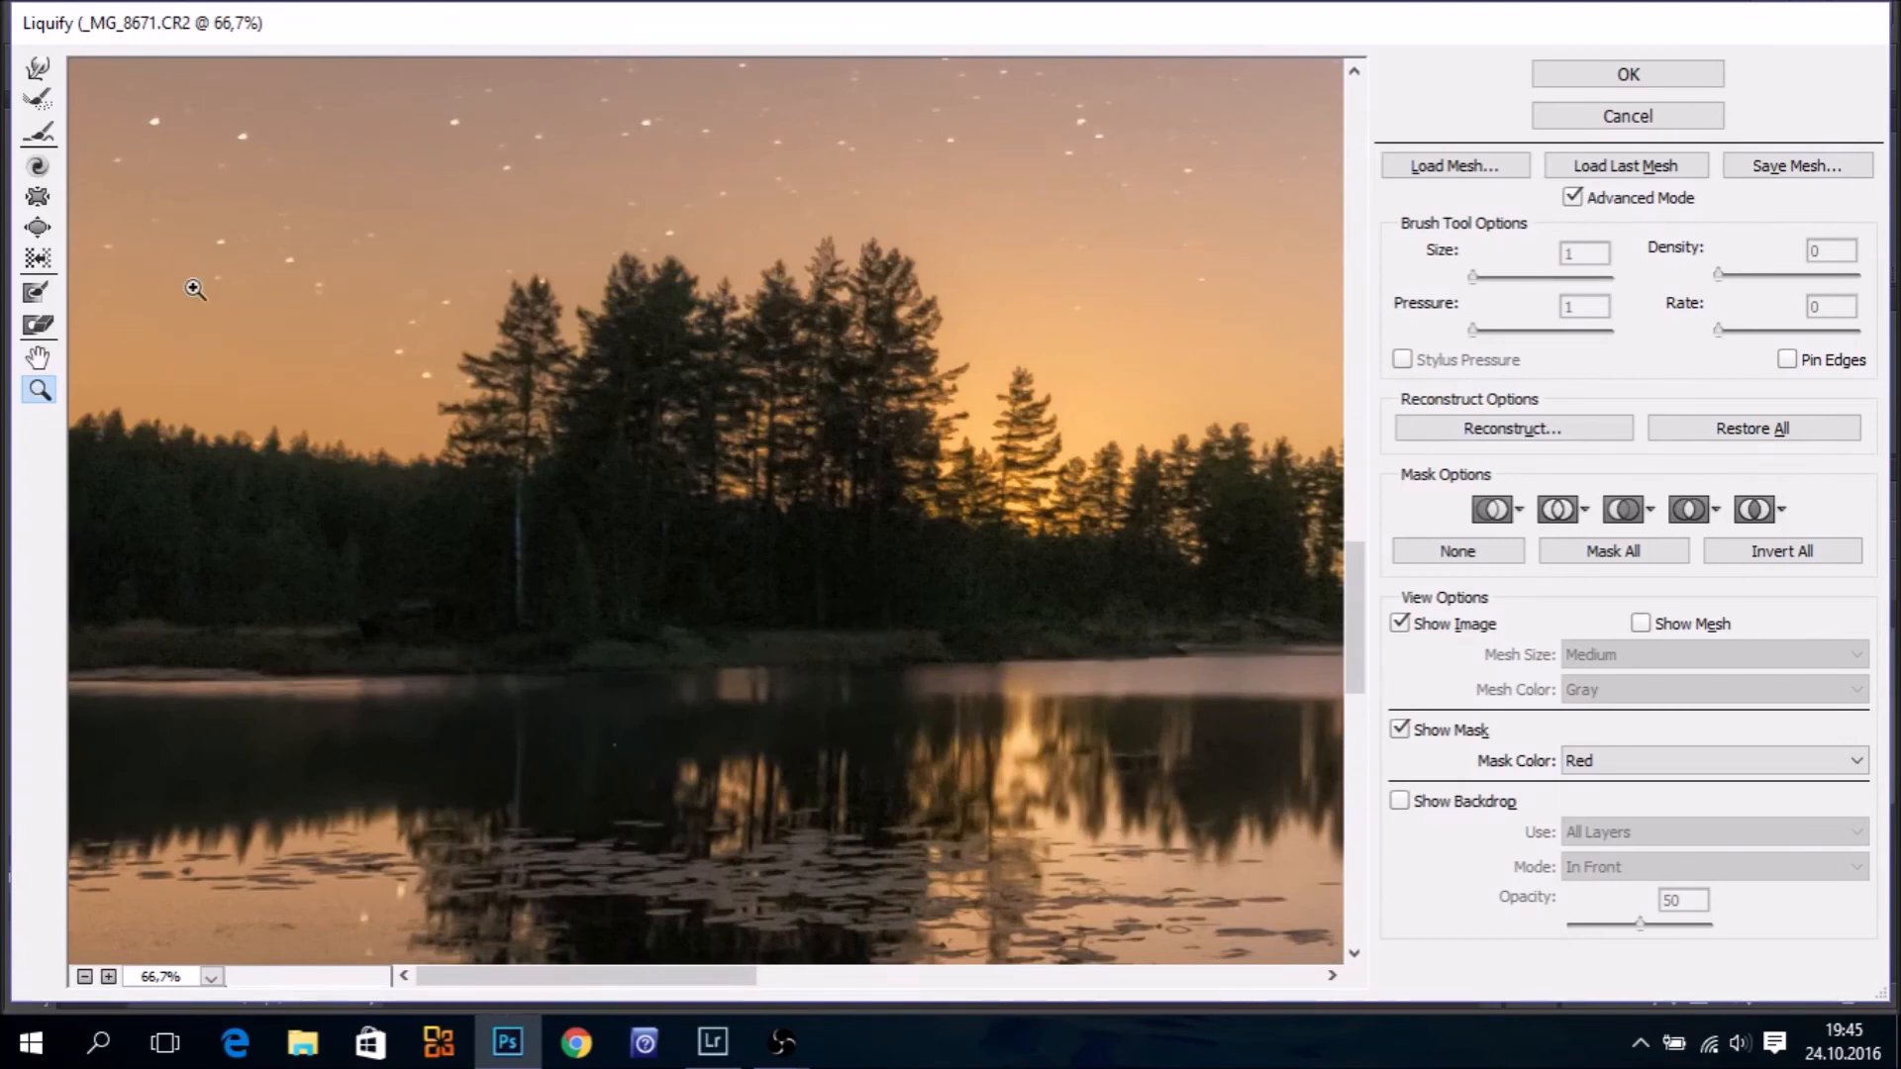
left_click(38, 64)
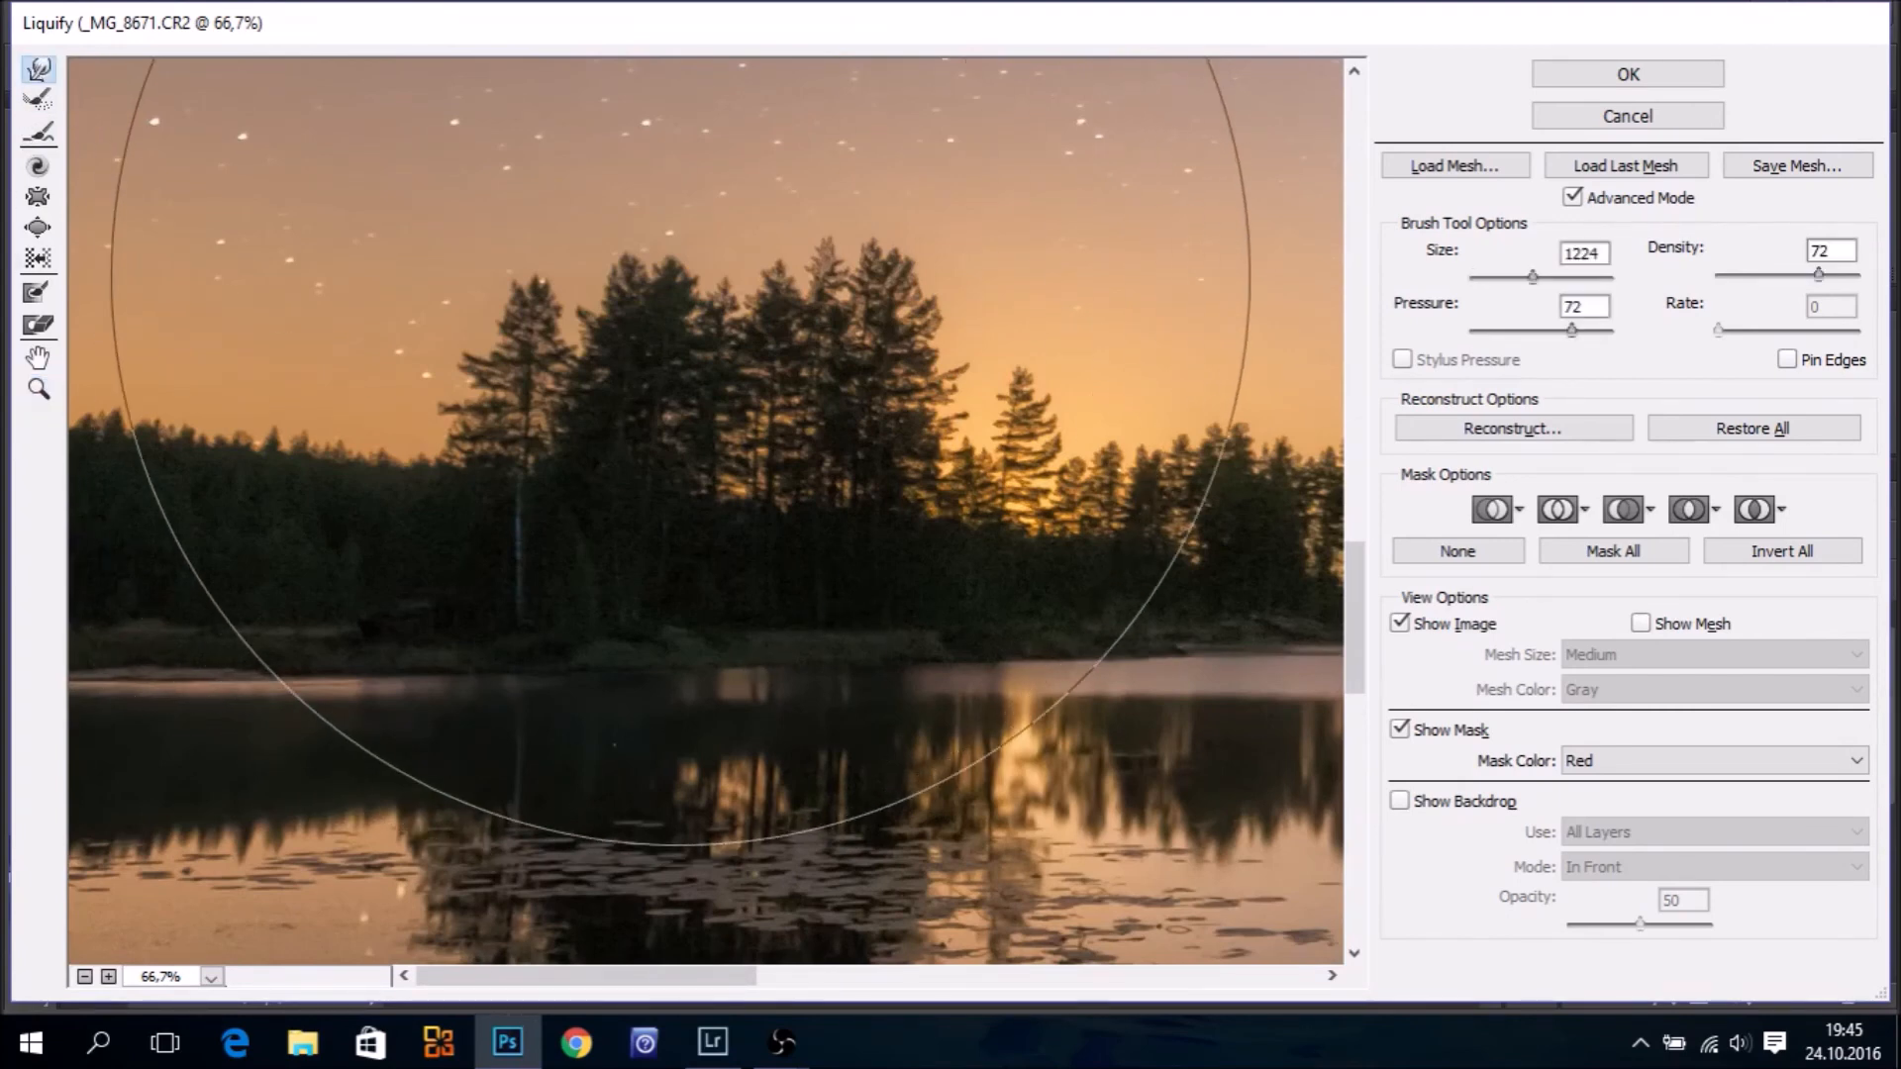
left_click_drag(564, 331, 312, 341)
left_click_drag(785, 347, 790, 347)
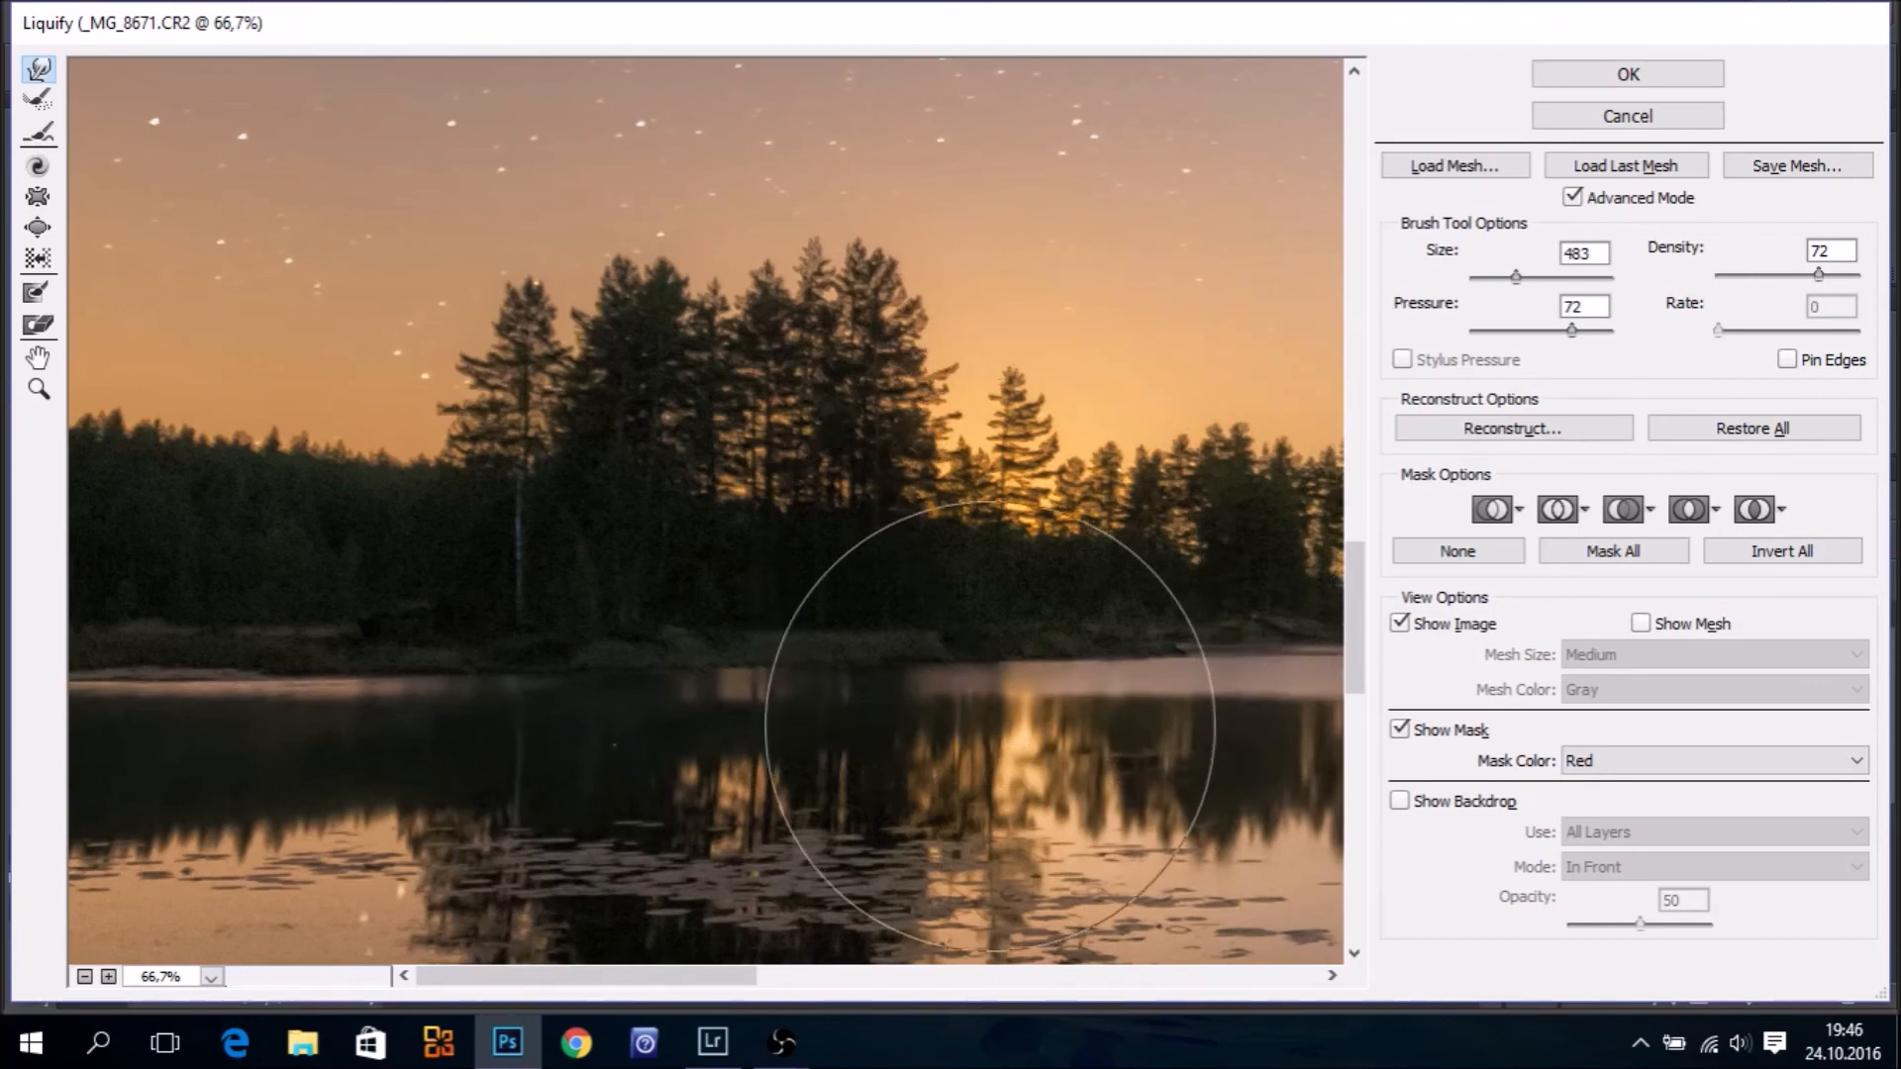
left_click(38, 390)
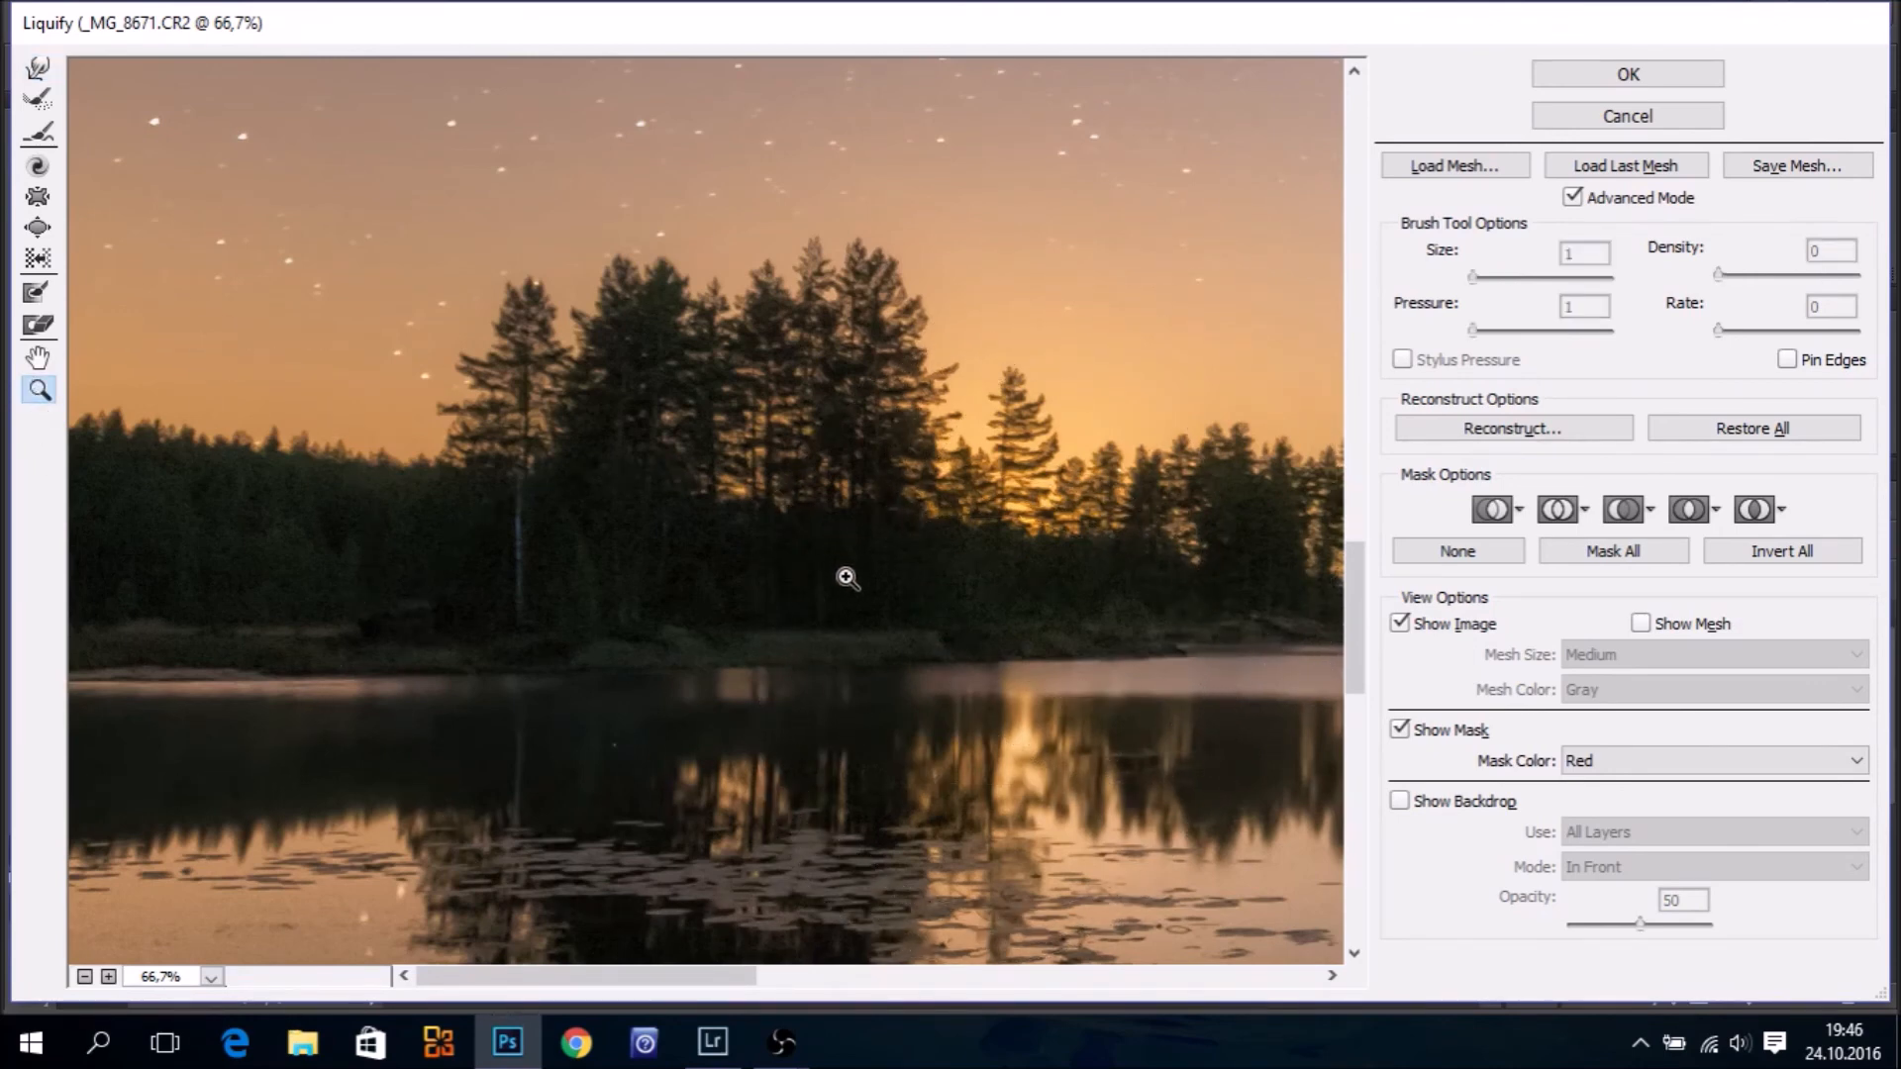
key("ctrl+0")
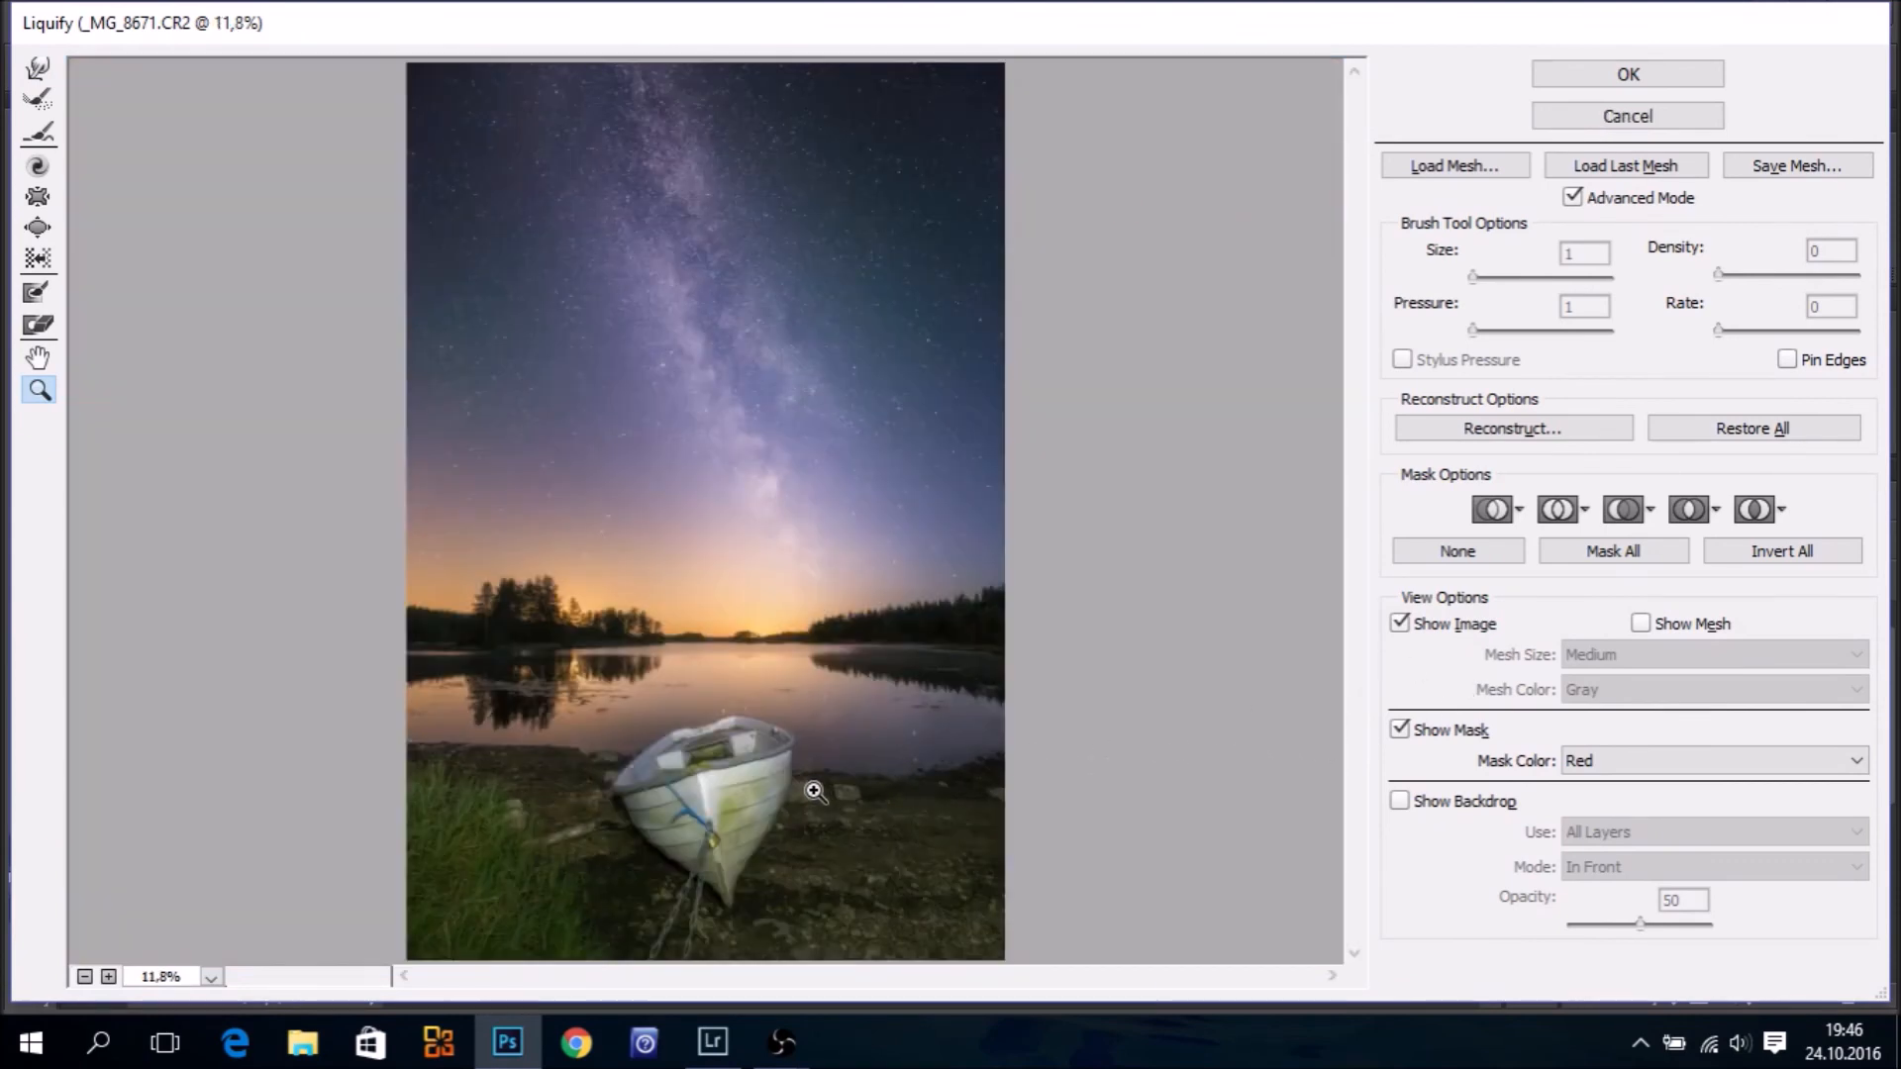
Widen the boat slightly by pushing its sides outward with Forward Warp at brush size 2166
left_click(37, 70)
left_click(832, 798)
left_click_drag(831, 798, 976, 792)
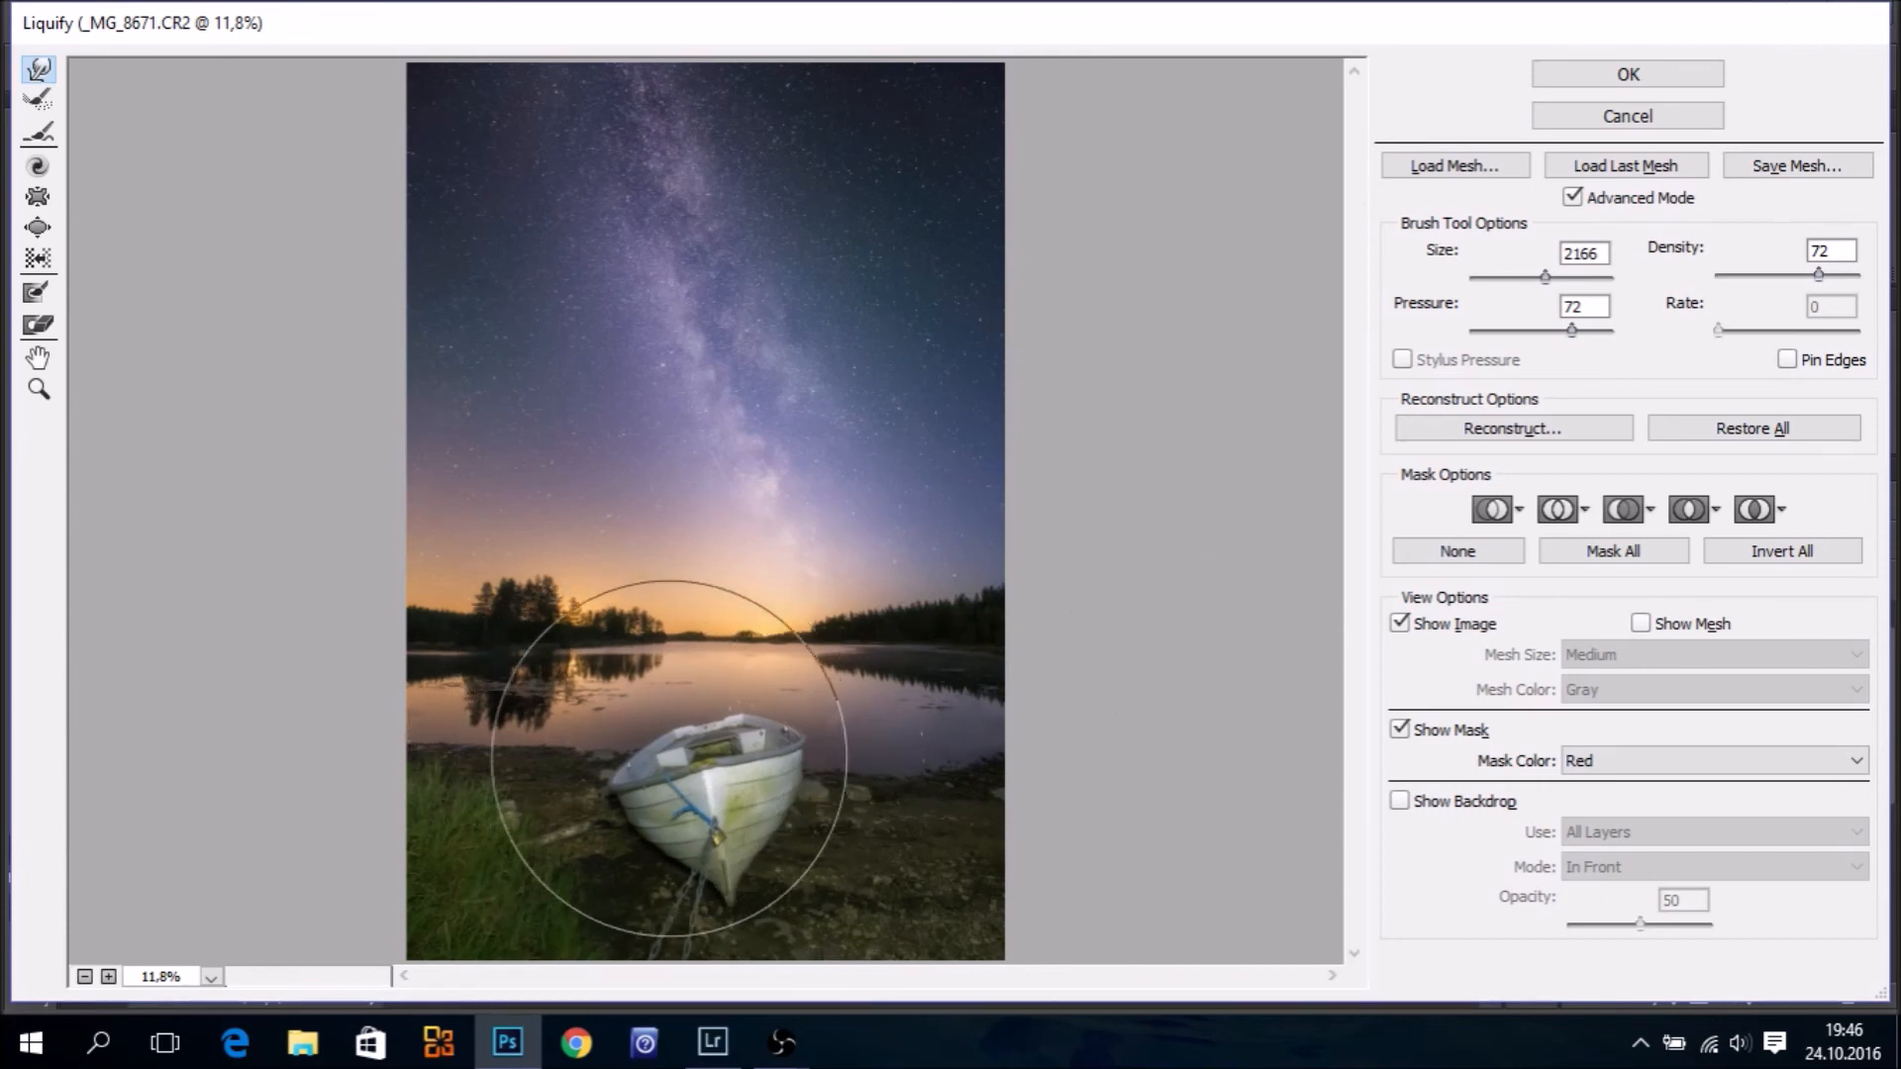
left_click_drag(764, 769, 749, 775)
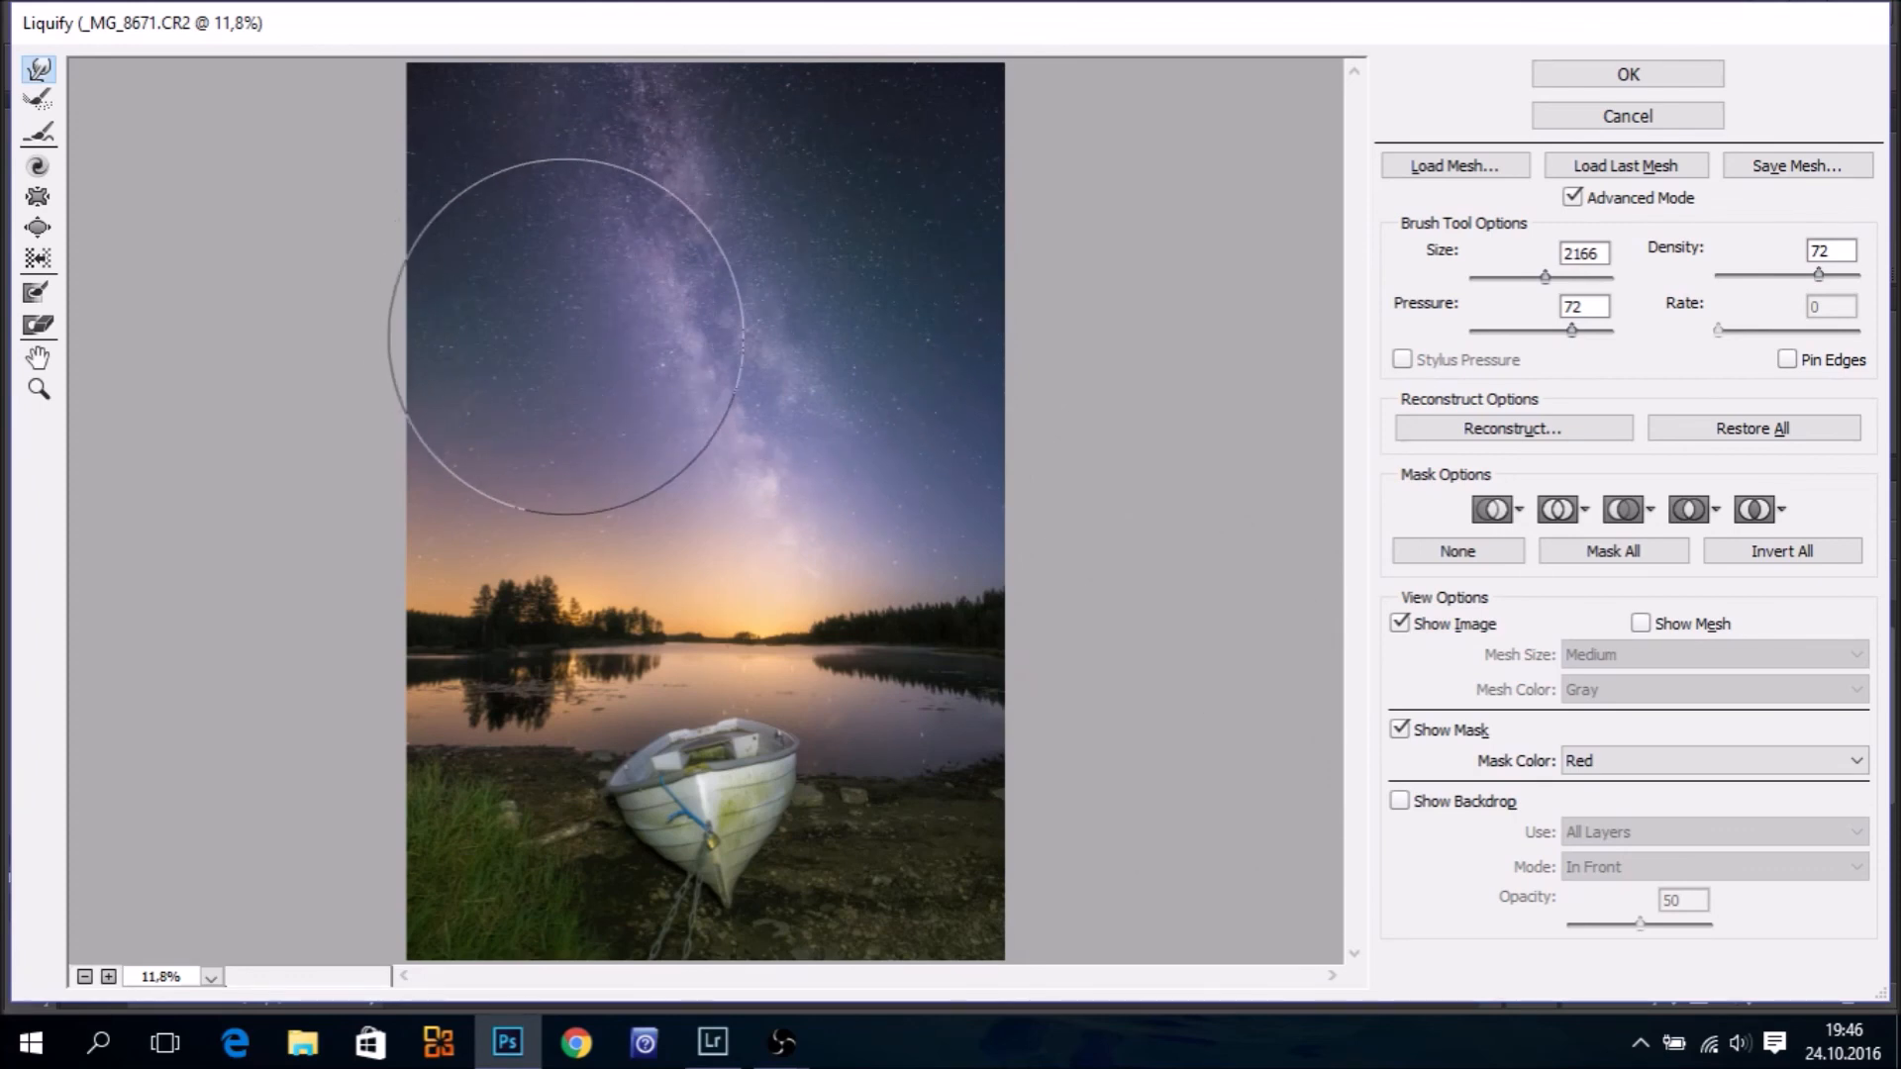
Broaden the Milky Way by pushing its edges outward with Forward Warp, reducing the brush size to 1146, and apply Liquify
left_click_drag(793, 280, 735, 291)
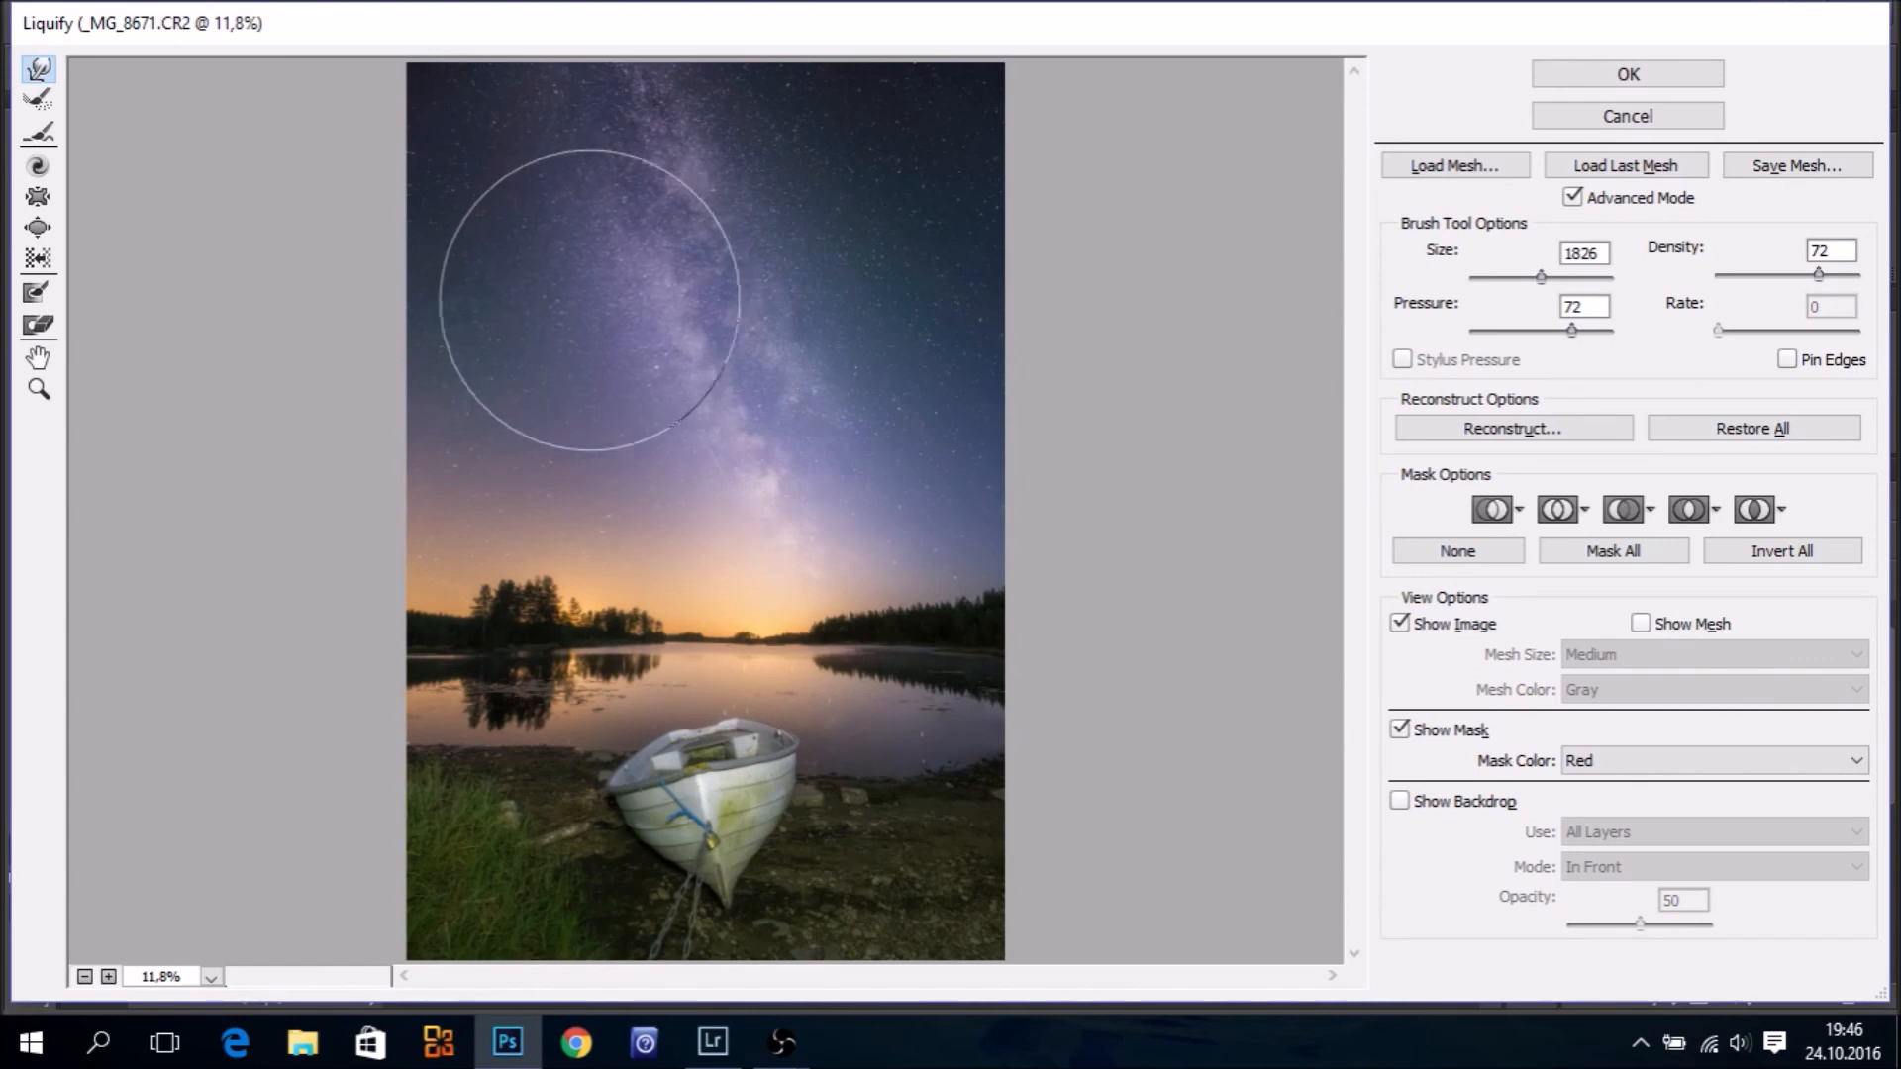
left_click_drag(736, 437, 604, 441)
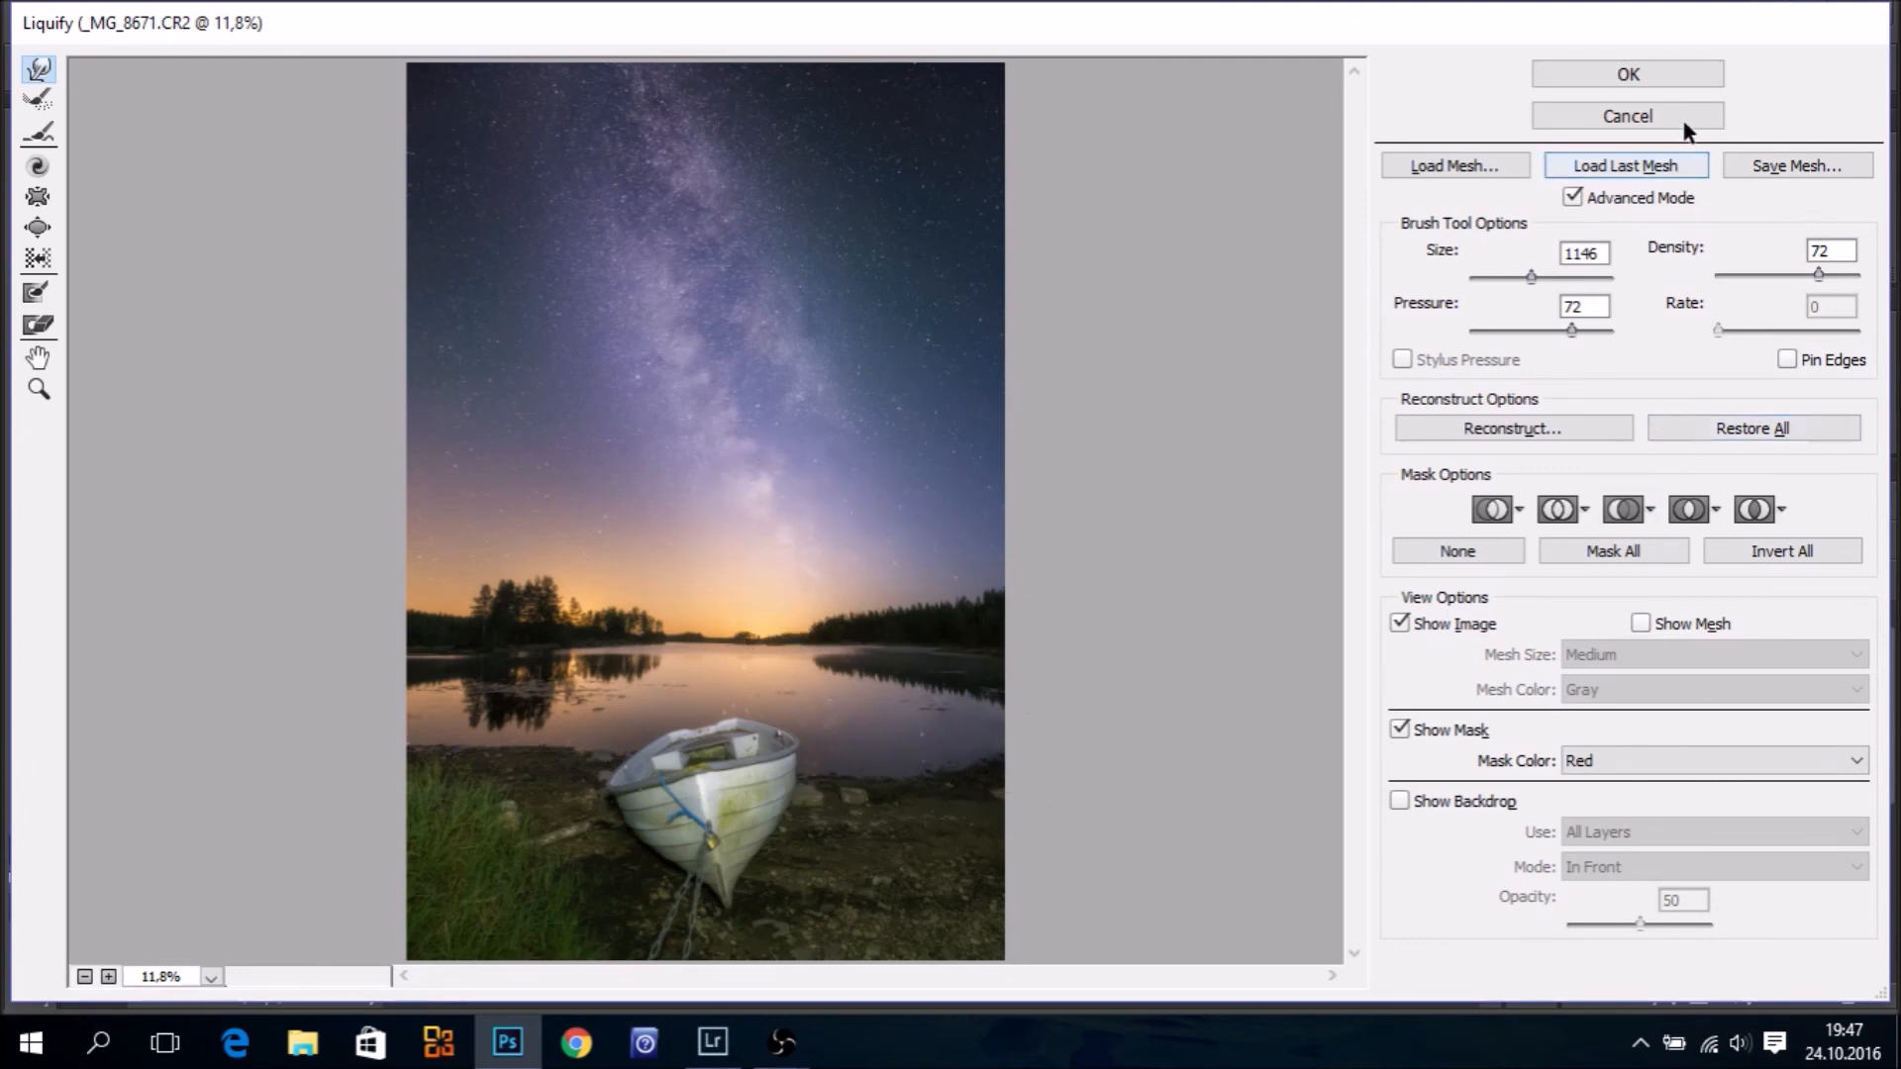
left_click(1643, 77)
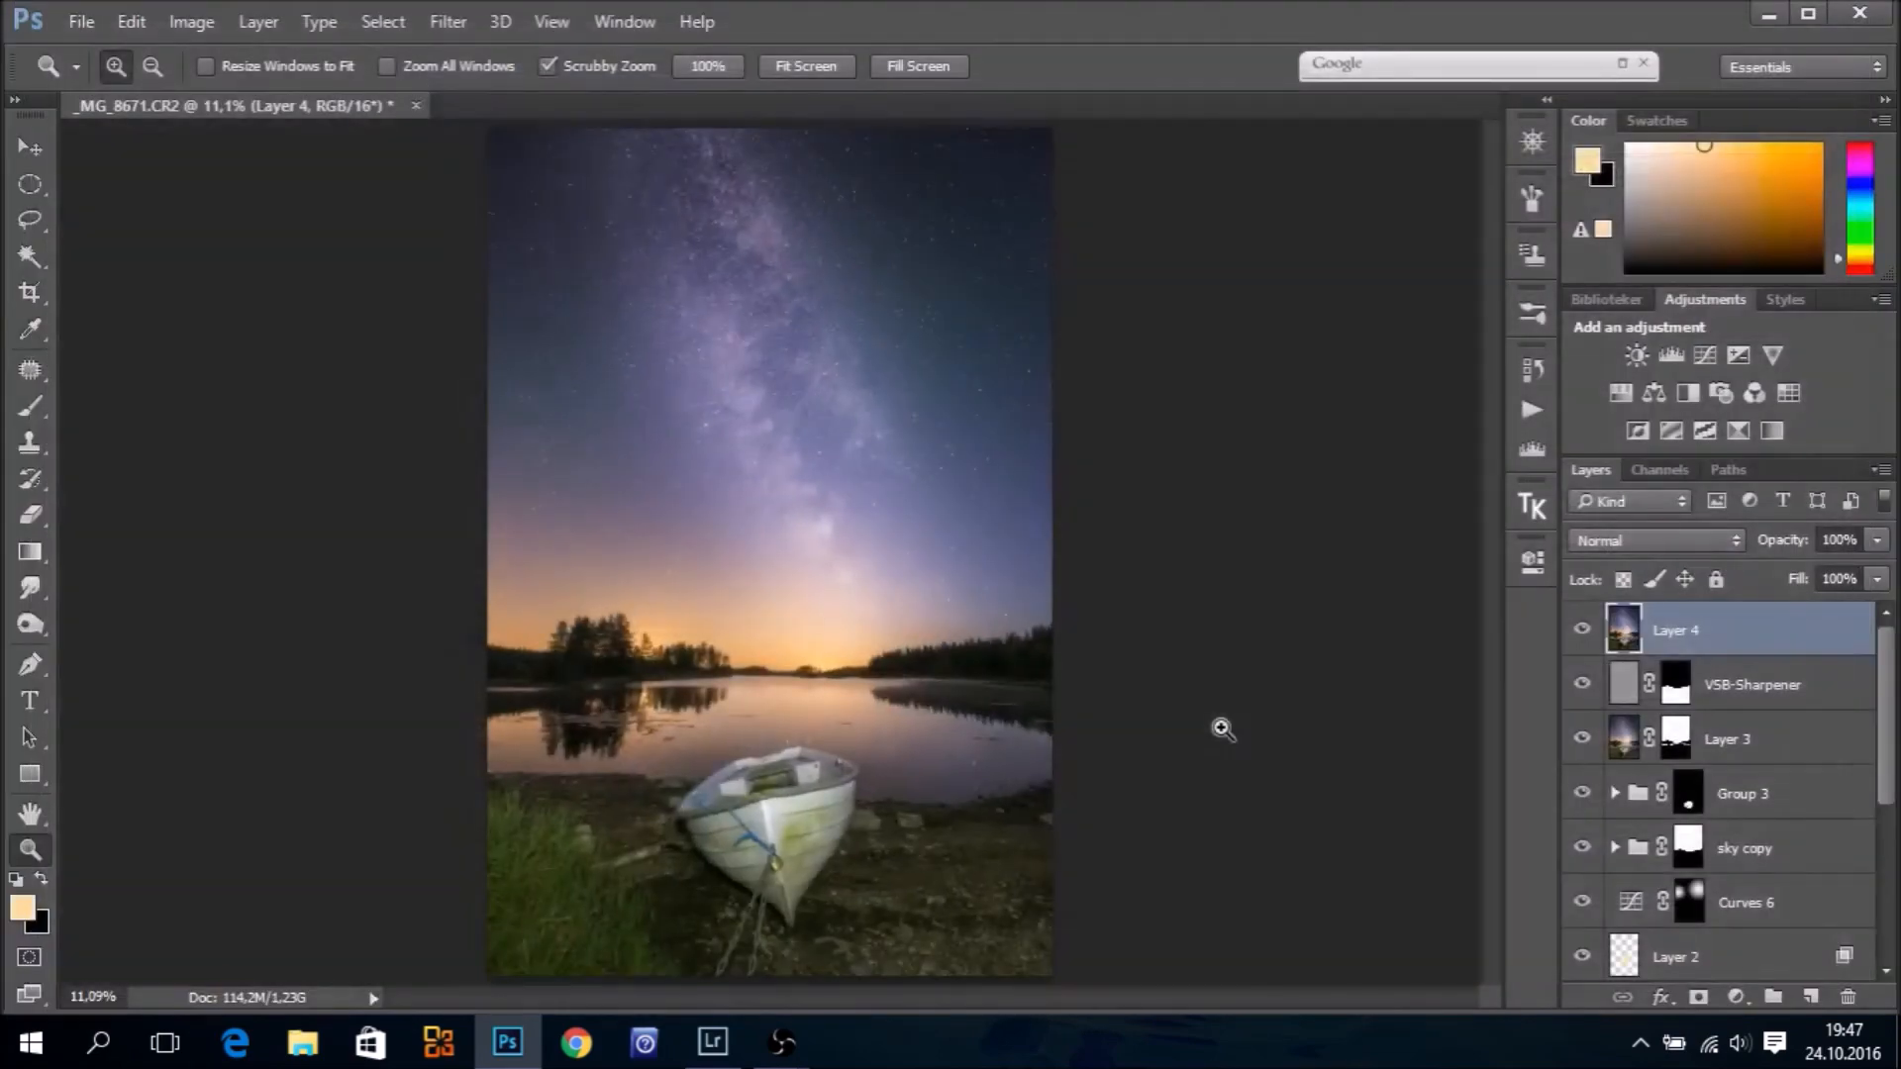
Compare the image with the liquified Layer 4 off and on
left_click(1581, 630)
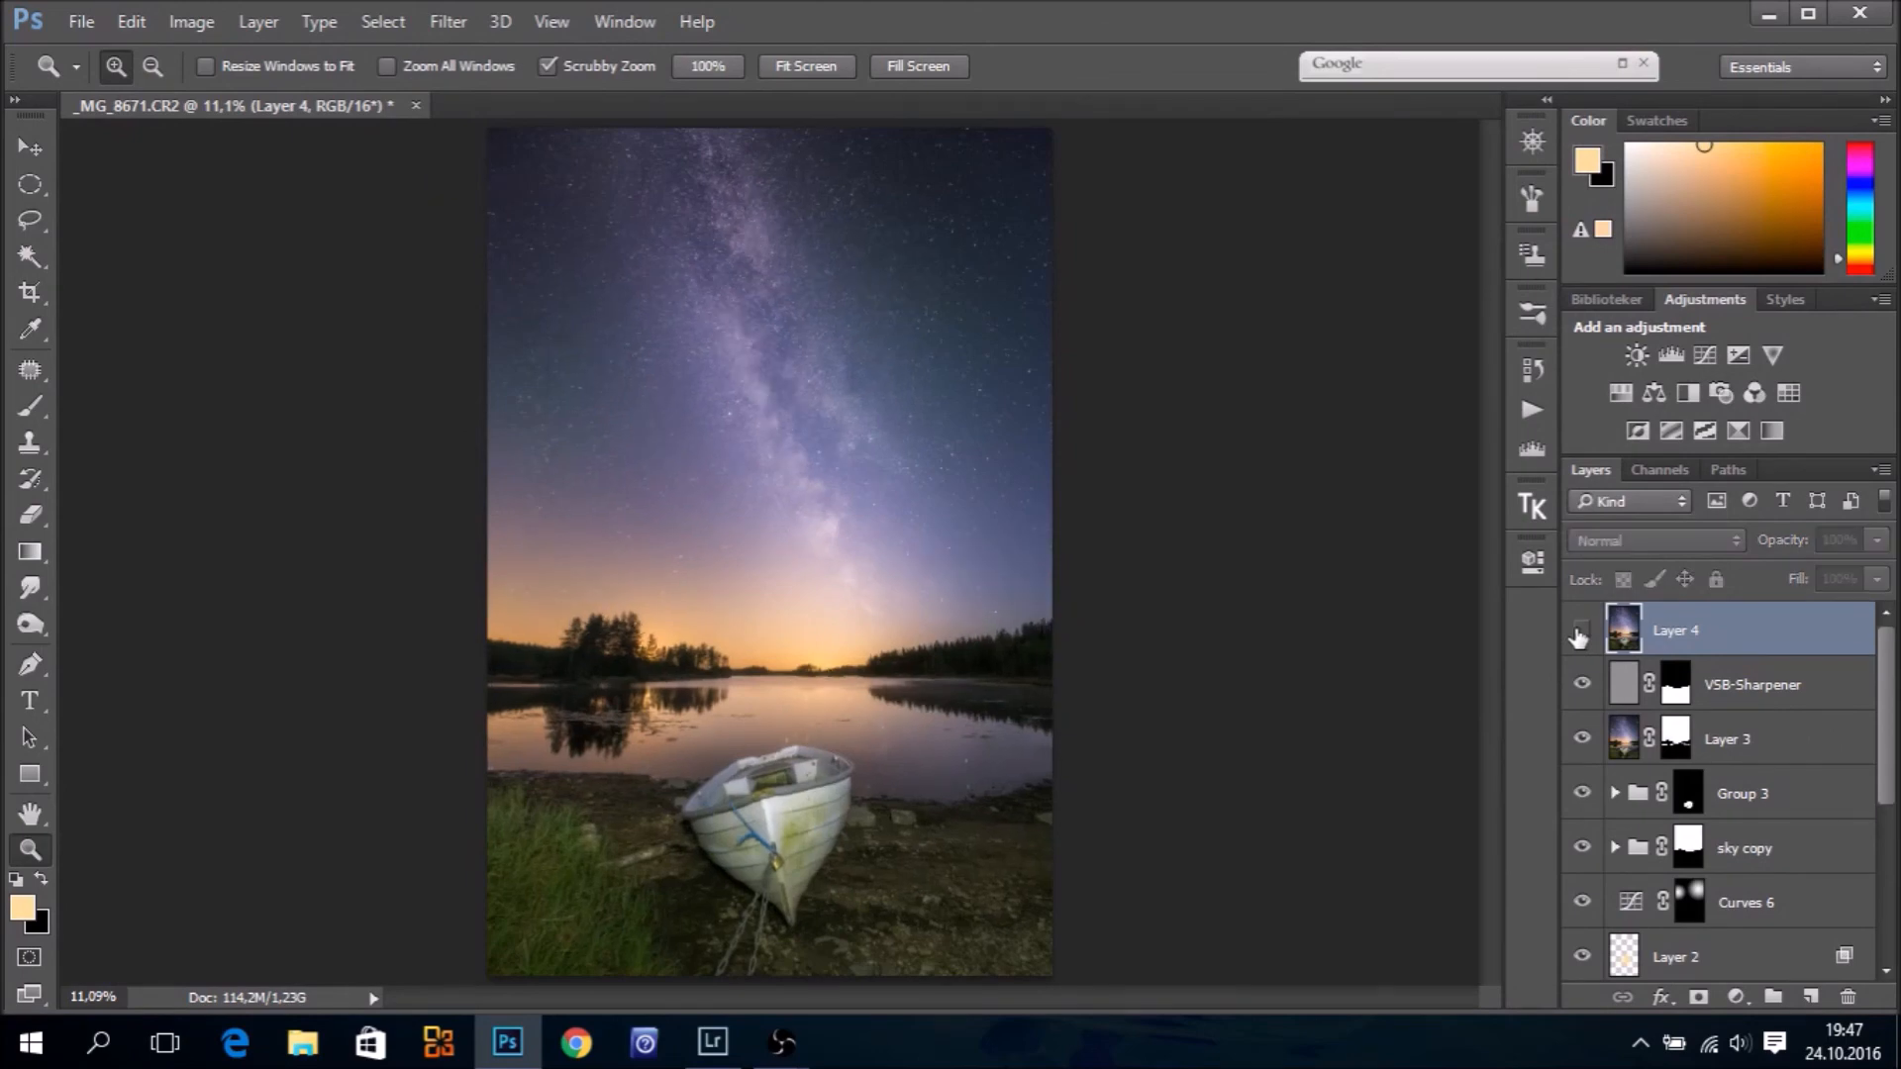
left_click(1580, 631)
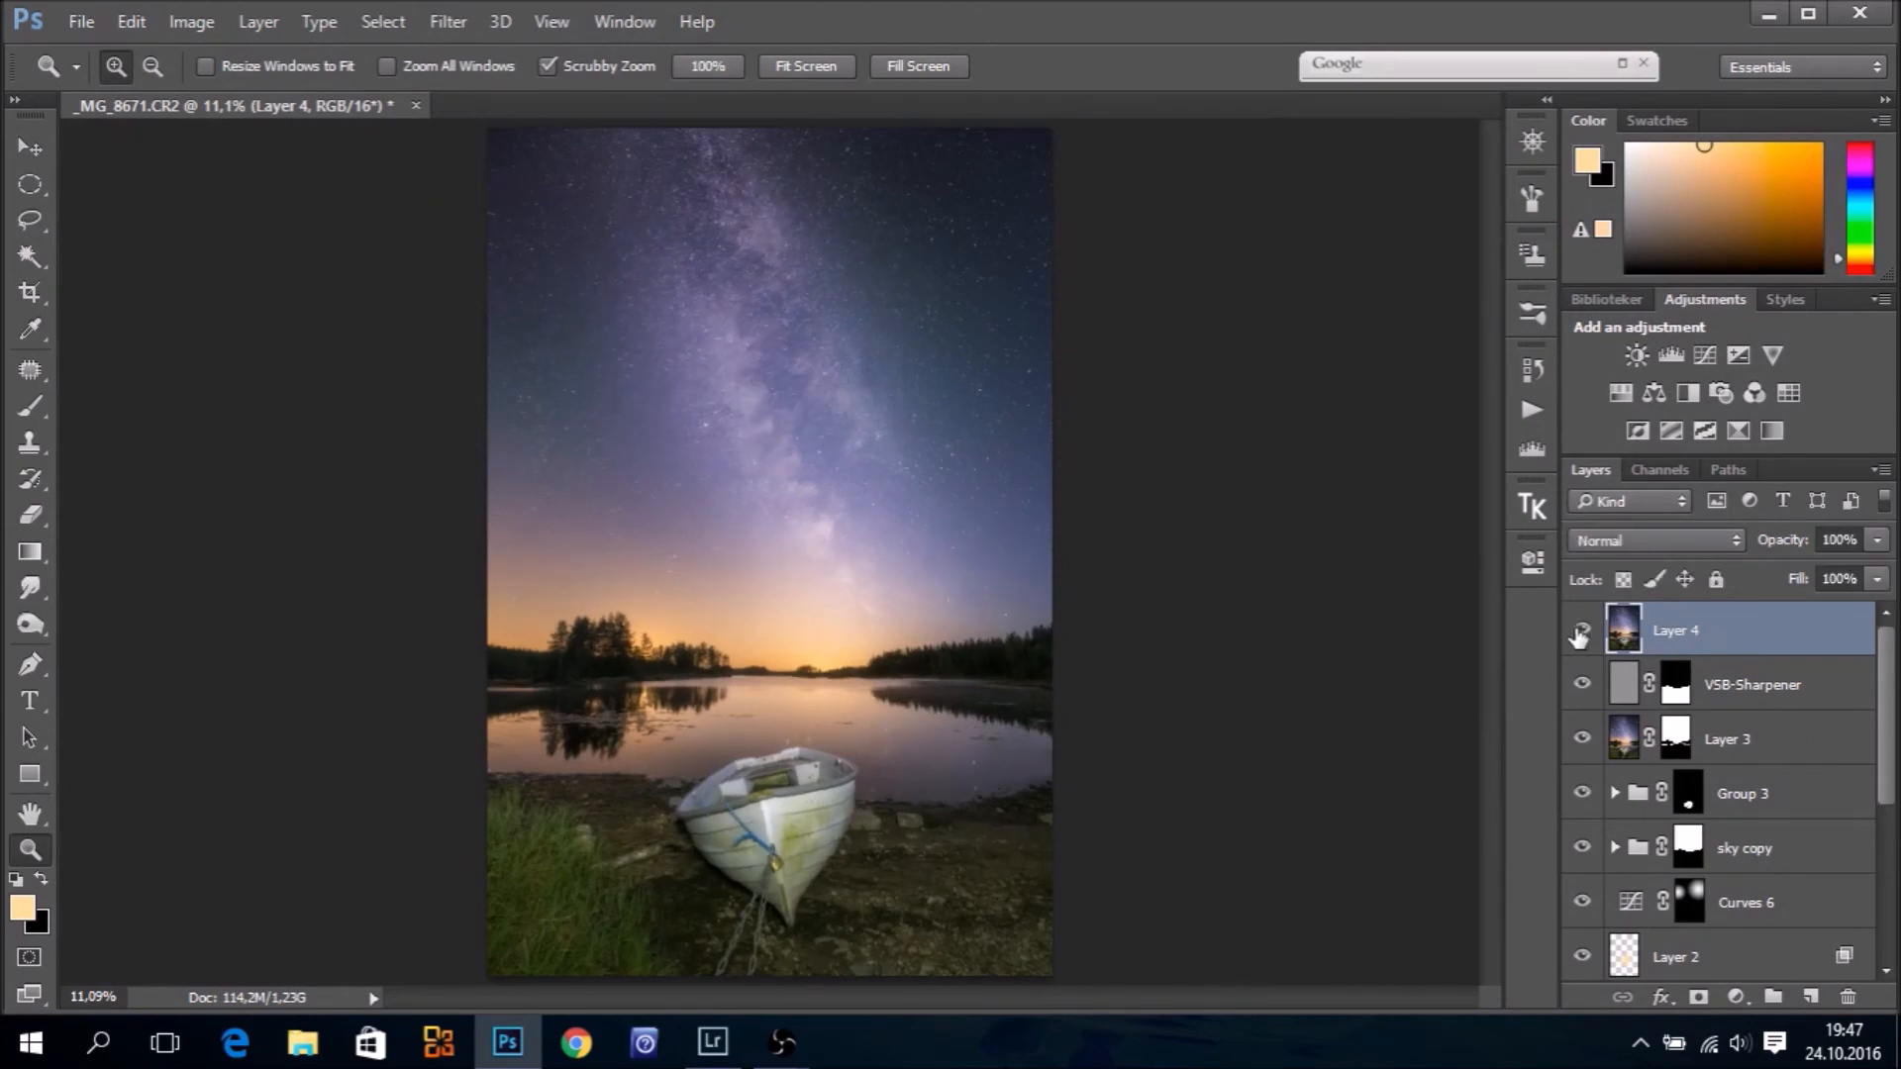
left_click(1581, 631)
left_click(1581, 630)
On a new stamped layer, paint the Milky Way with Camera Raw's Adjustment Brush at Contrast +19, Clarity +60, Saturation -10 and Noise Reduction +21
left_click(450, 20)
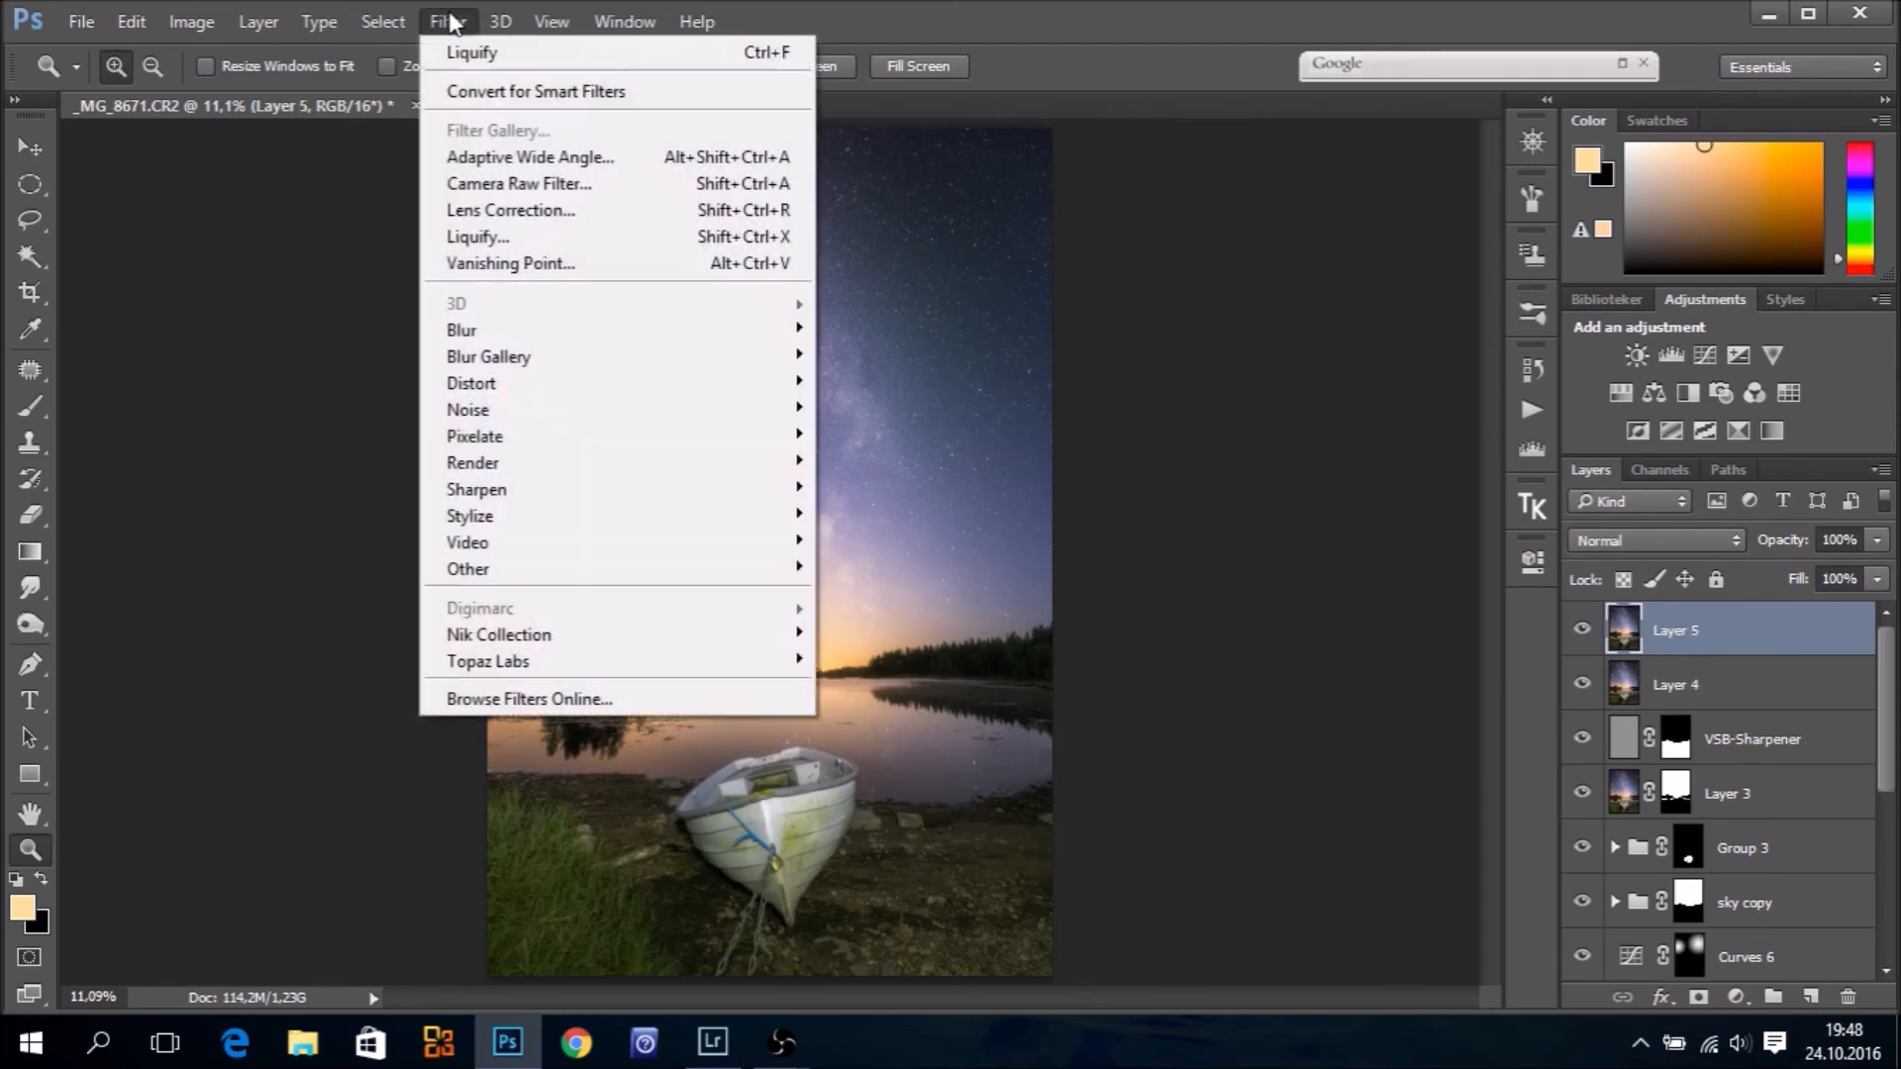
left_click(528, 185)
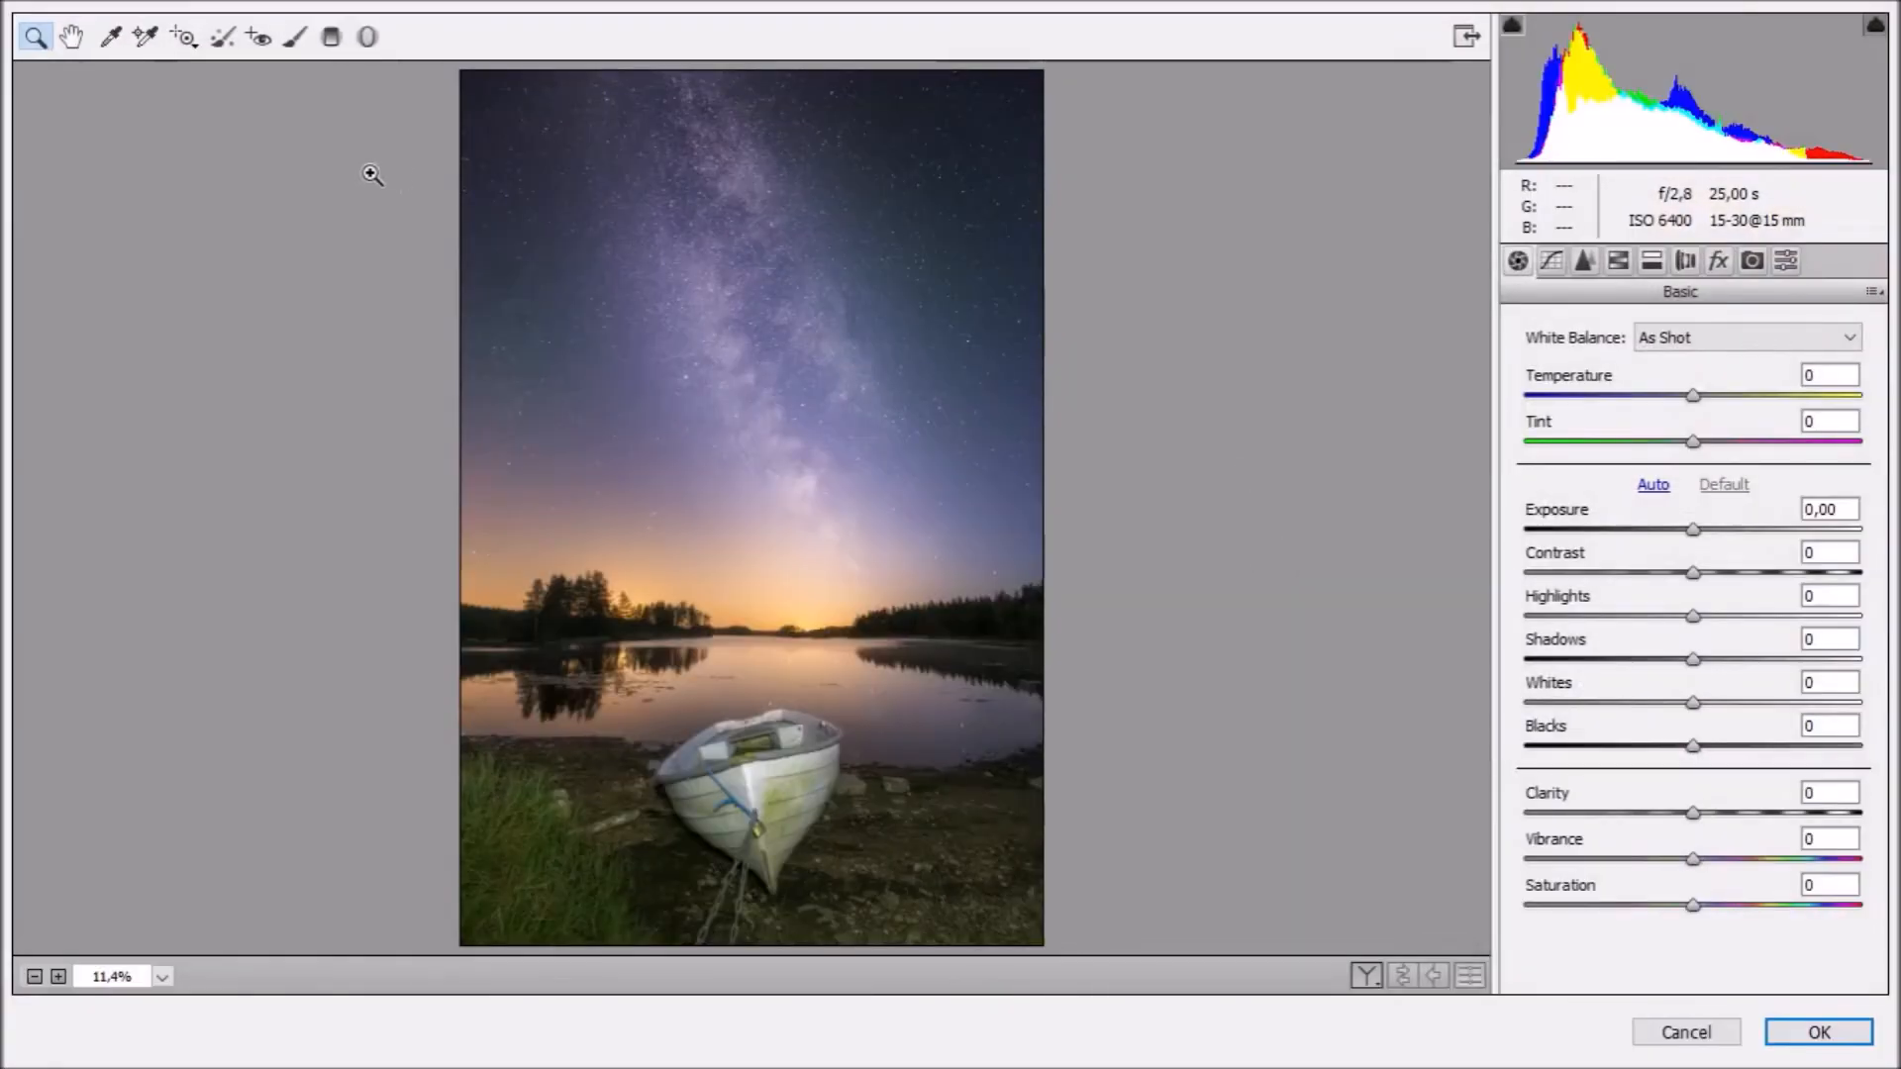
left_click(295, 37)
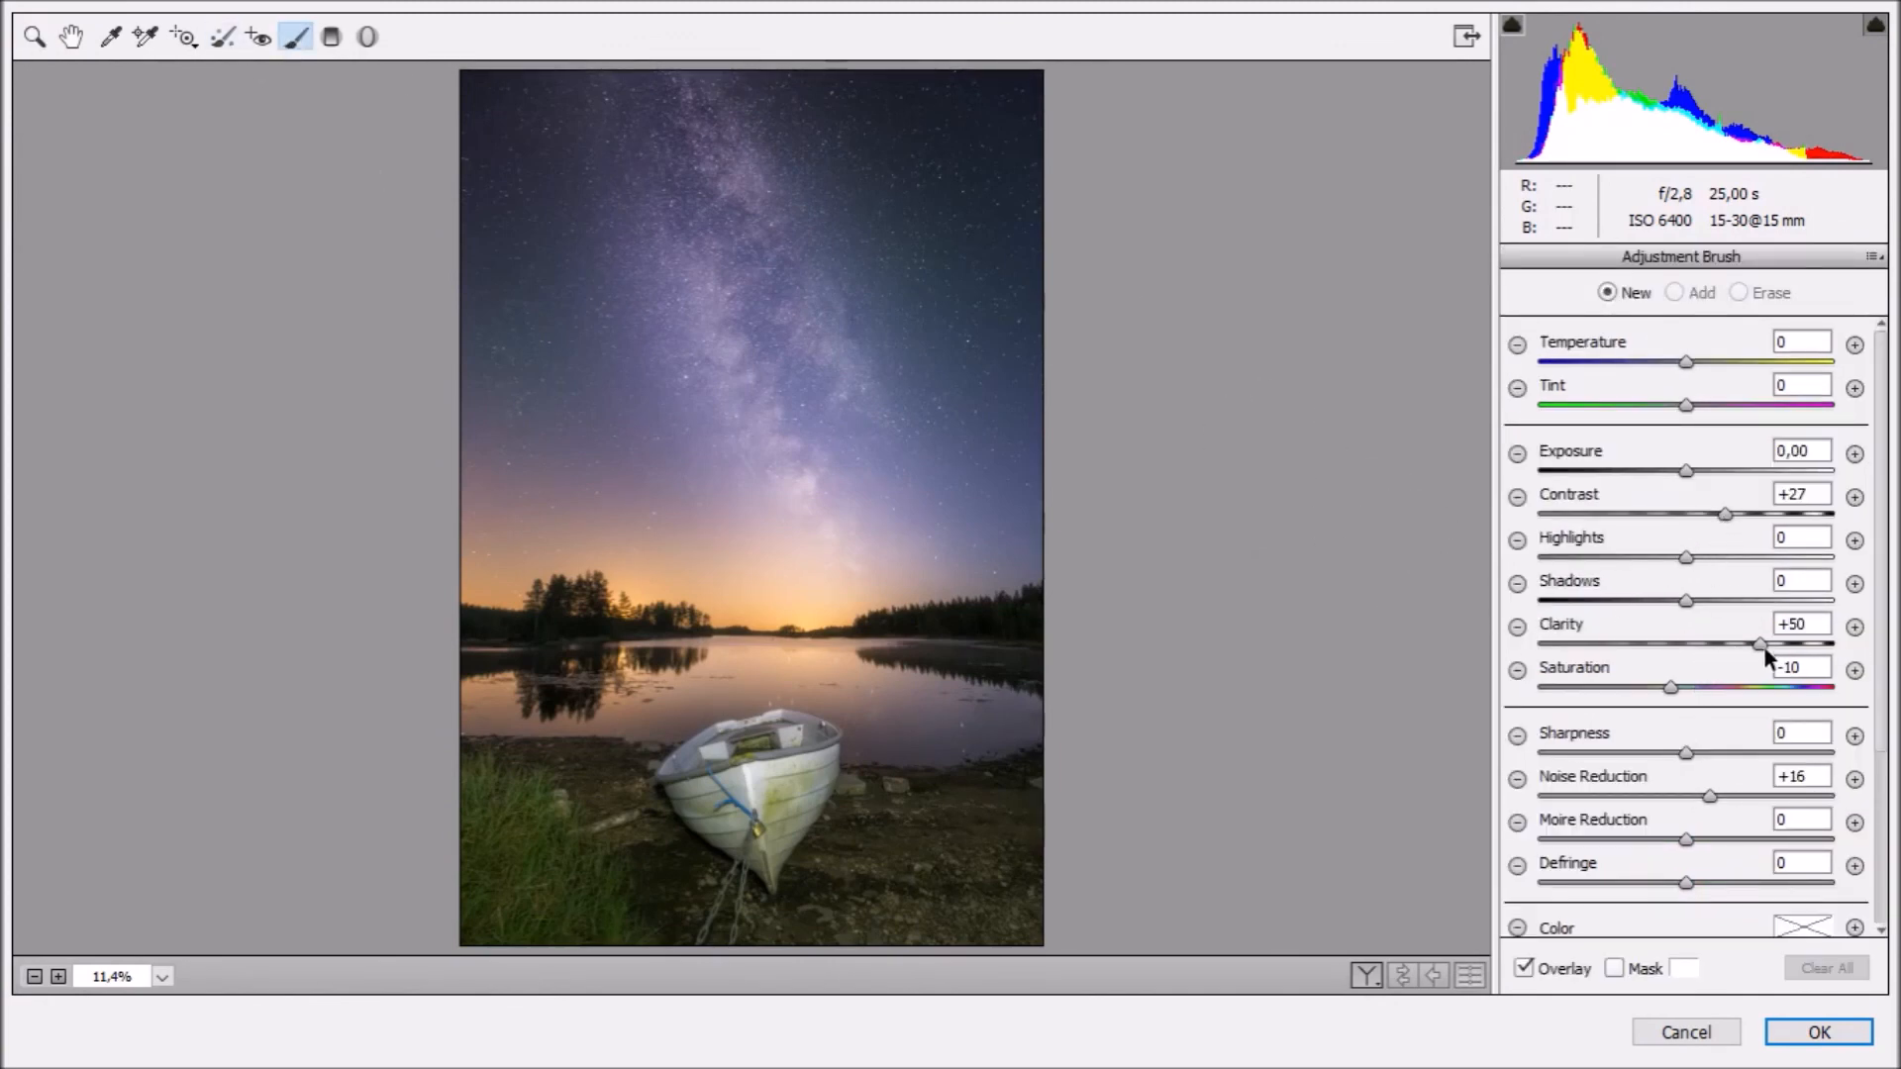
left_click_drag(1770, 643, 1776, 643)
left_click_drag(1726, 514, 1715, 512)
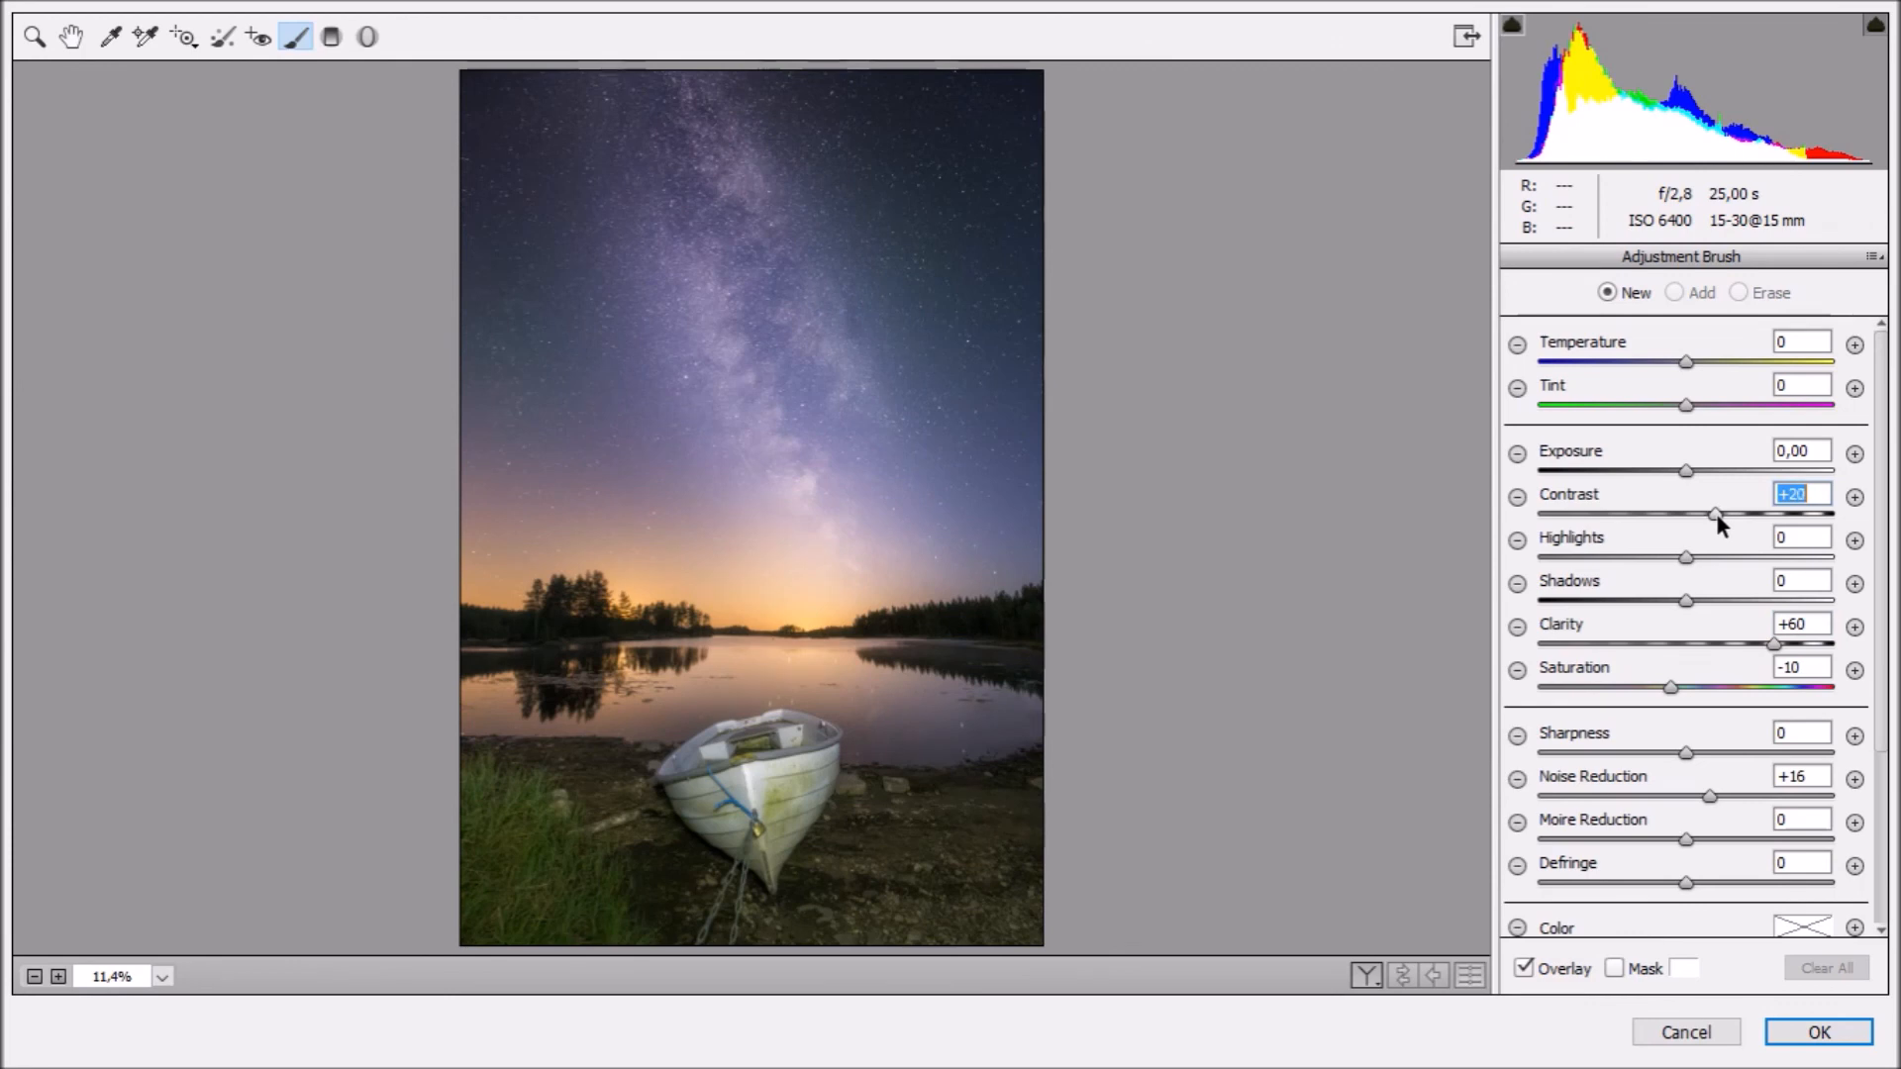
left_click_drag(1710, 794, 1719, 794)
mouse_move(820, 485)
left_mouse_down()
mouse_move(714, 397)
mouse_move(676, 294)
mouse_move(736, 395)
mouse_move(668, 162)
mouse_move(690, 116)
mouse_move(858, 431)
mouse_move(814, 328)
mouse_move(834, 374)
mouse_move(687, 294)
mouse_move(680, 260)
mouse_move(787, 491)
mouse_move(679, 285)
mouse_move(722, 139)
mouse_move(872, 445)
left_mouse_up()
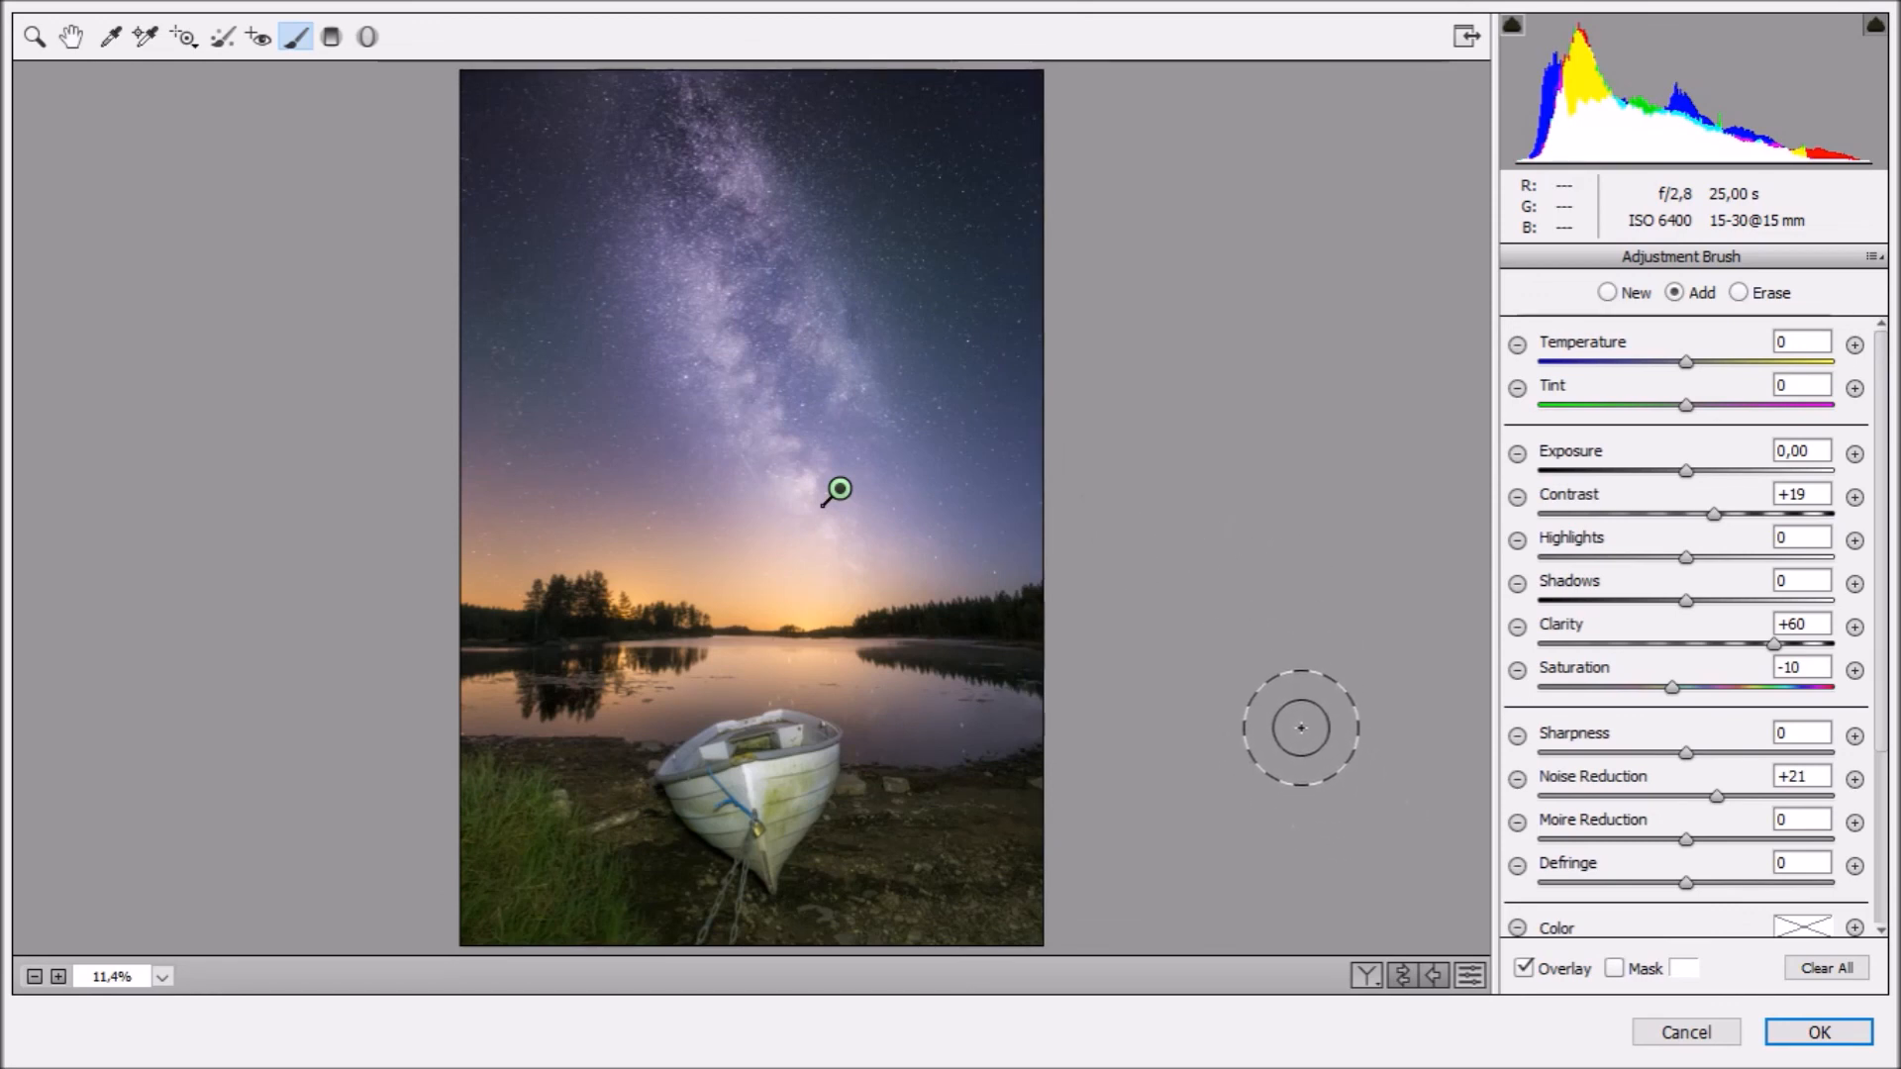
left_click(1765, 1035)
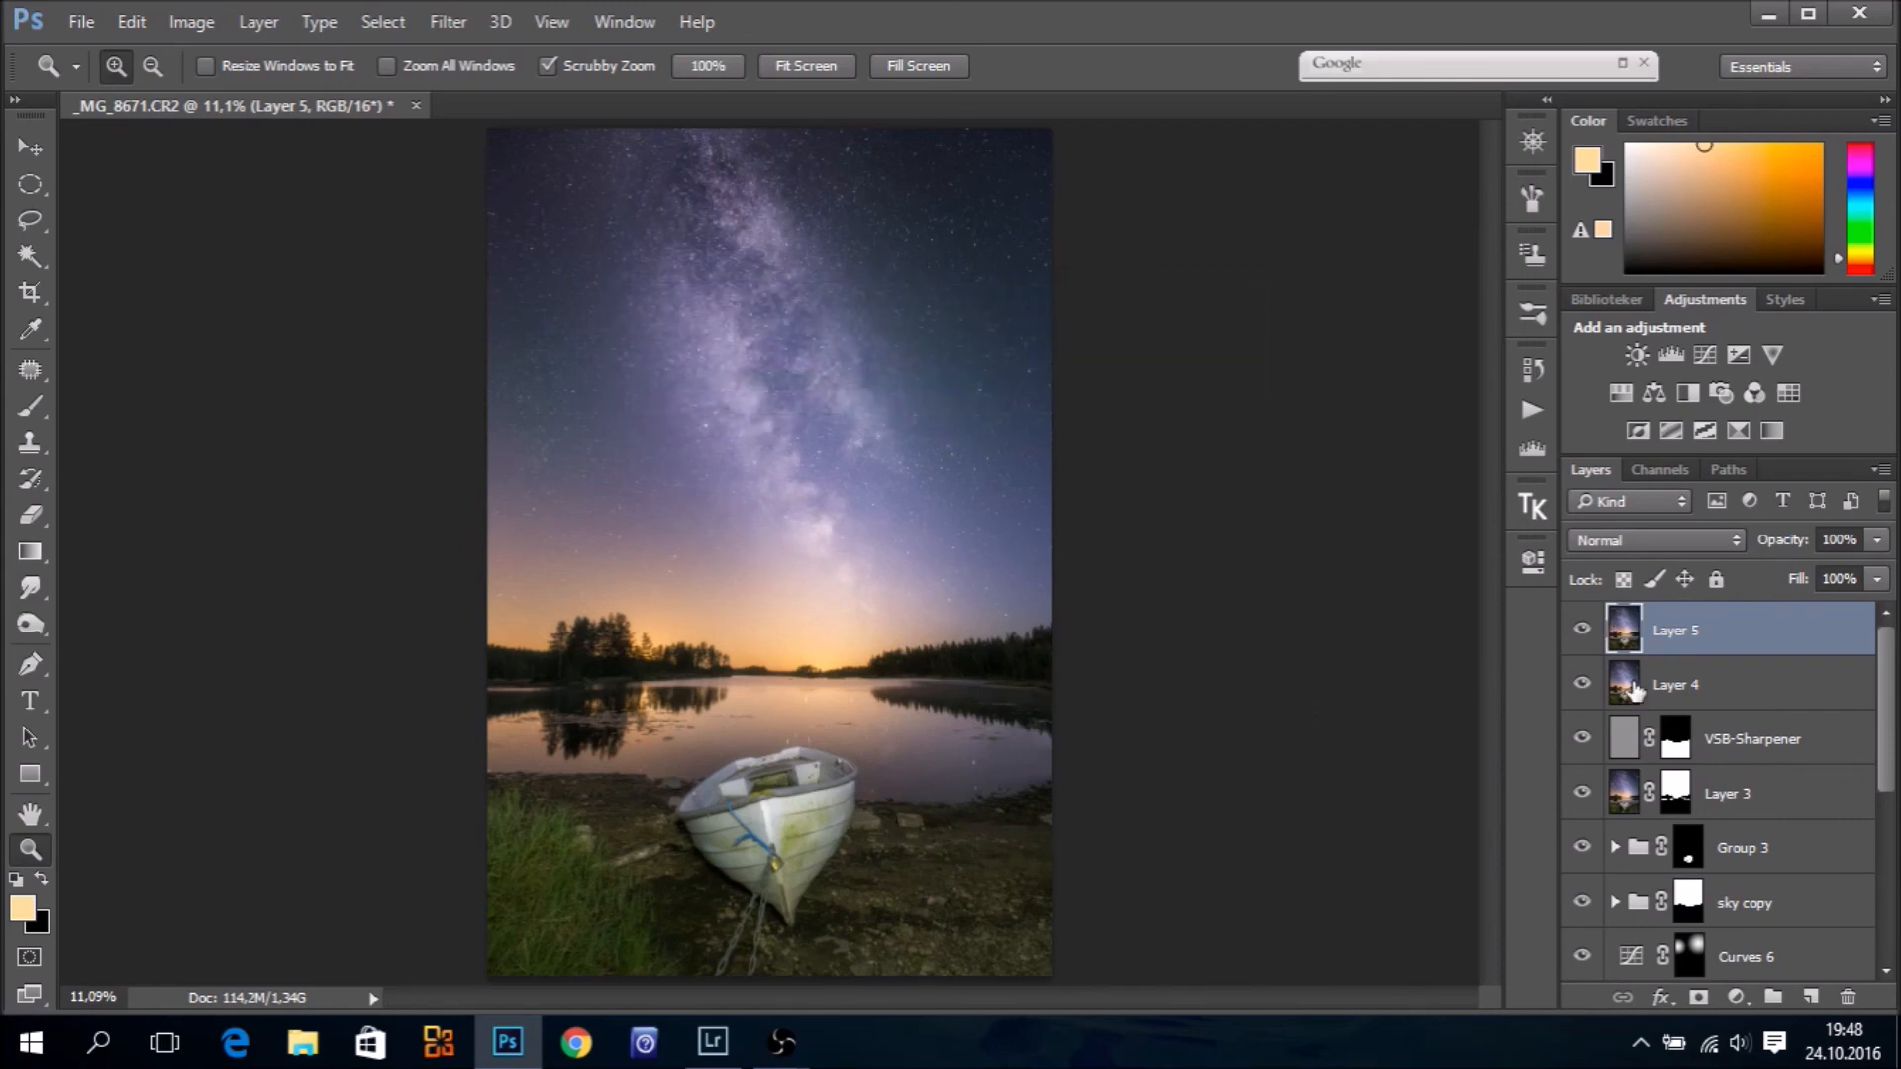
Compare the image with Layer 5 off and on, and set the layer's opacity to 67%
left_click(1582, 630)
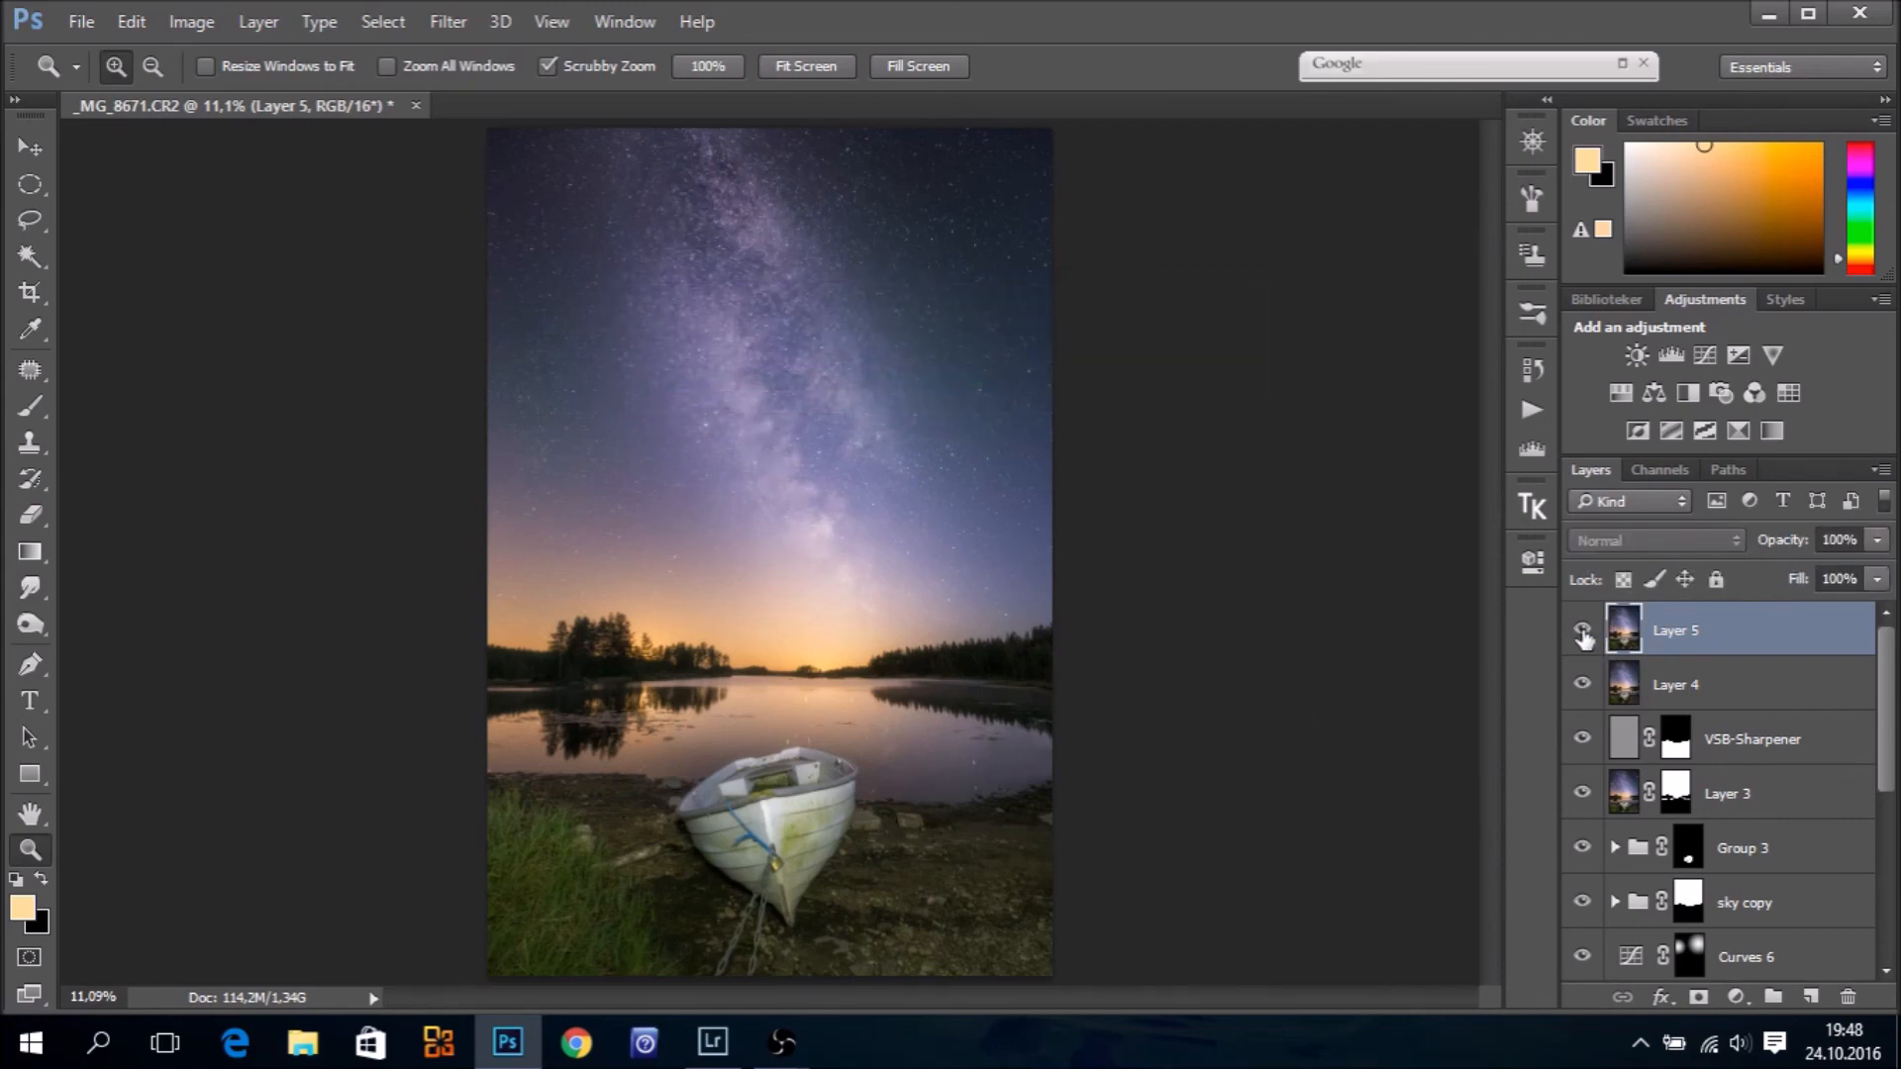
left_click(1584, 636)
left_click(1584, 635)
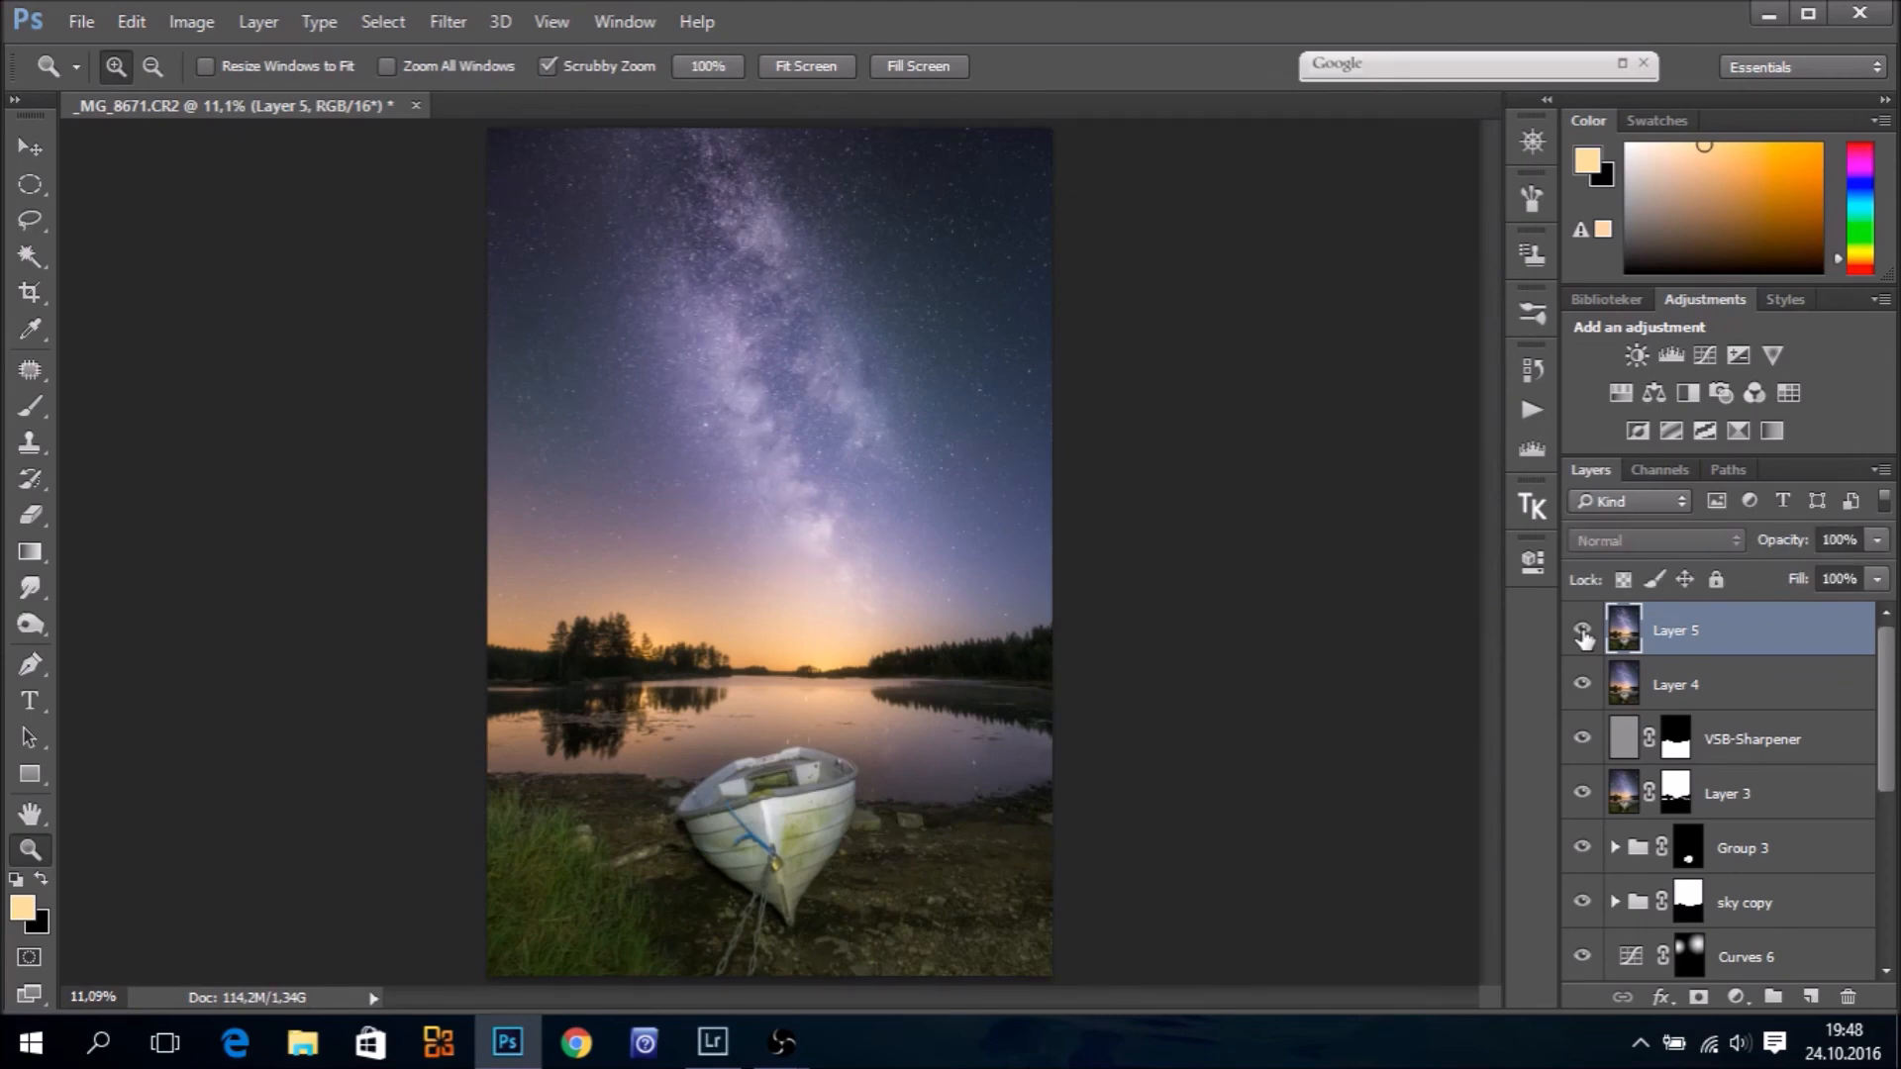
left_click(1876, 540)
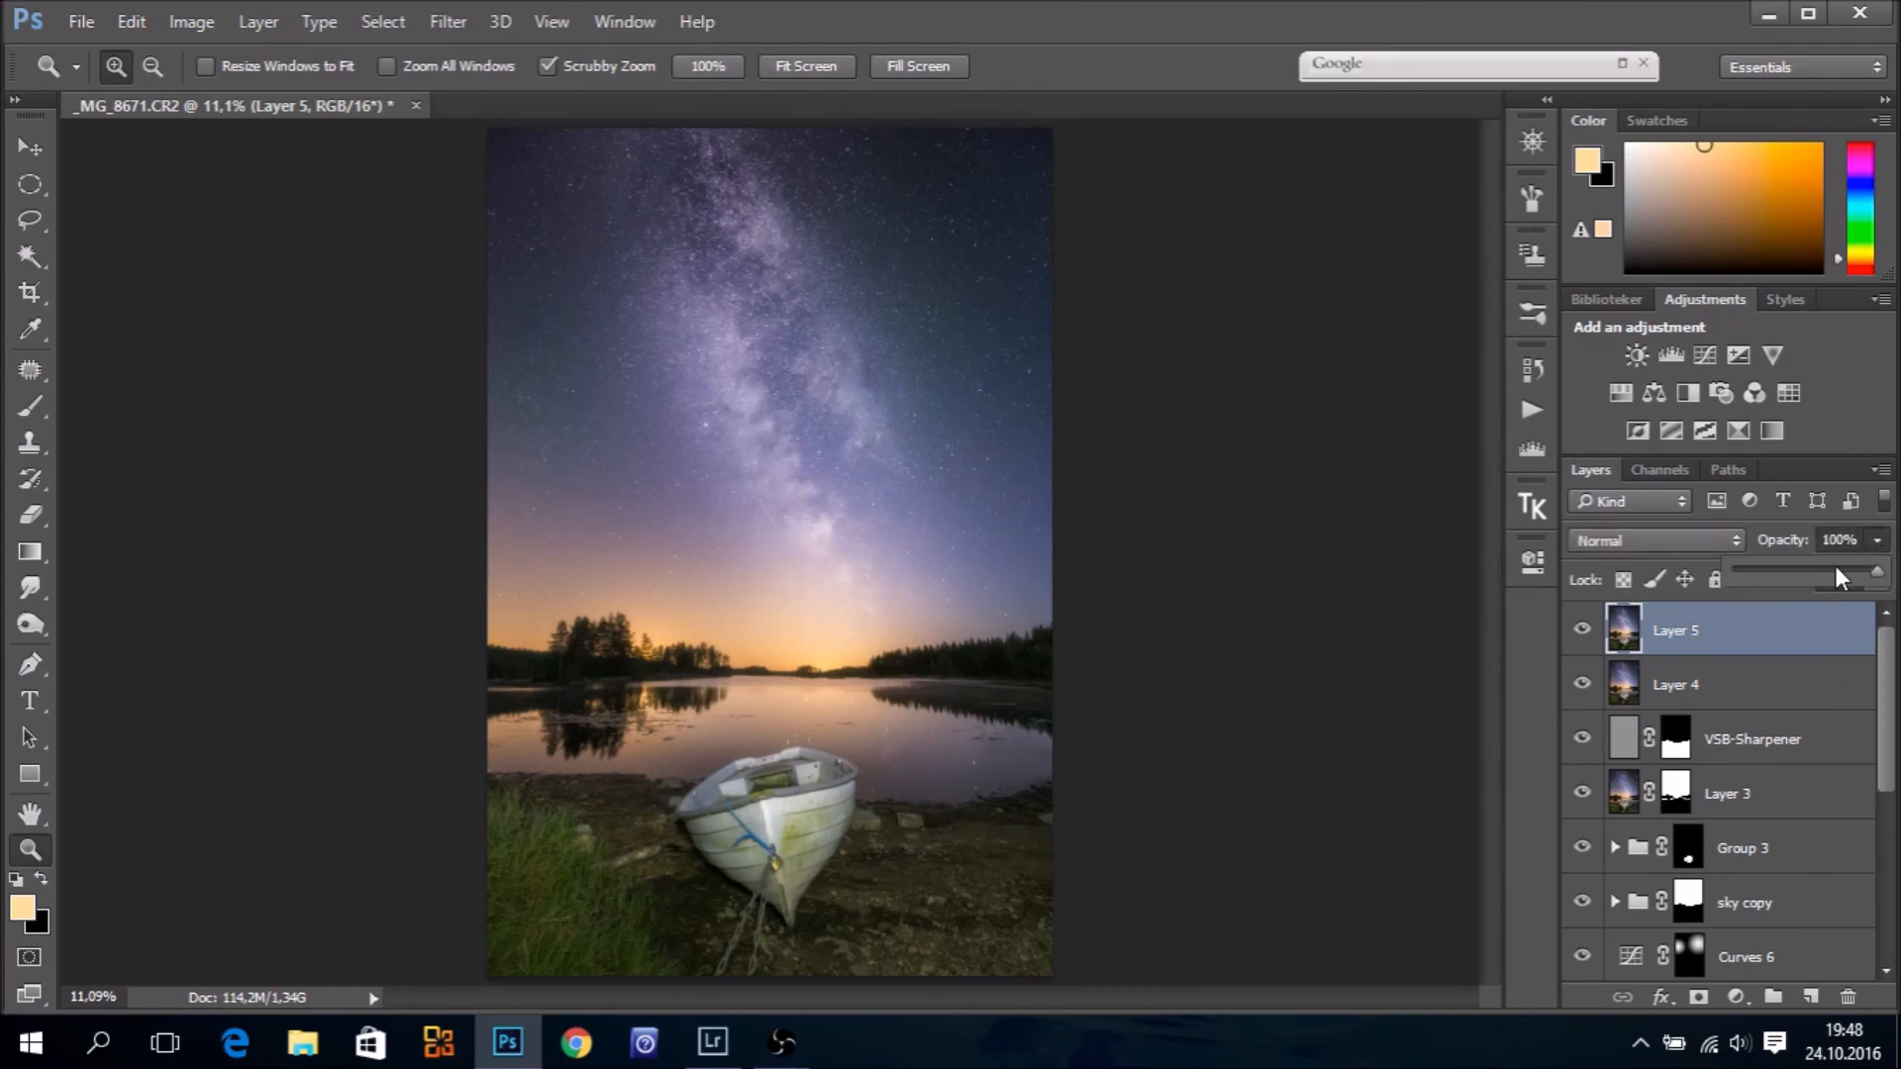
left_click_drag(1833, 577, 1830, 577)
left_click(1801, 634)
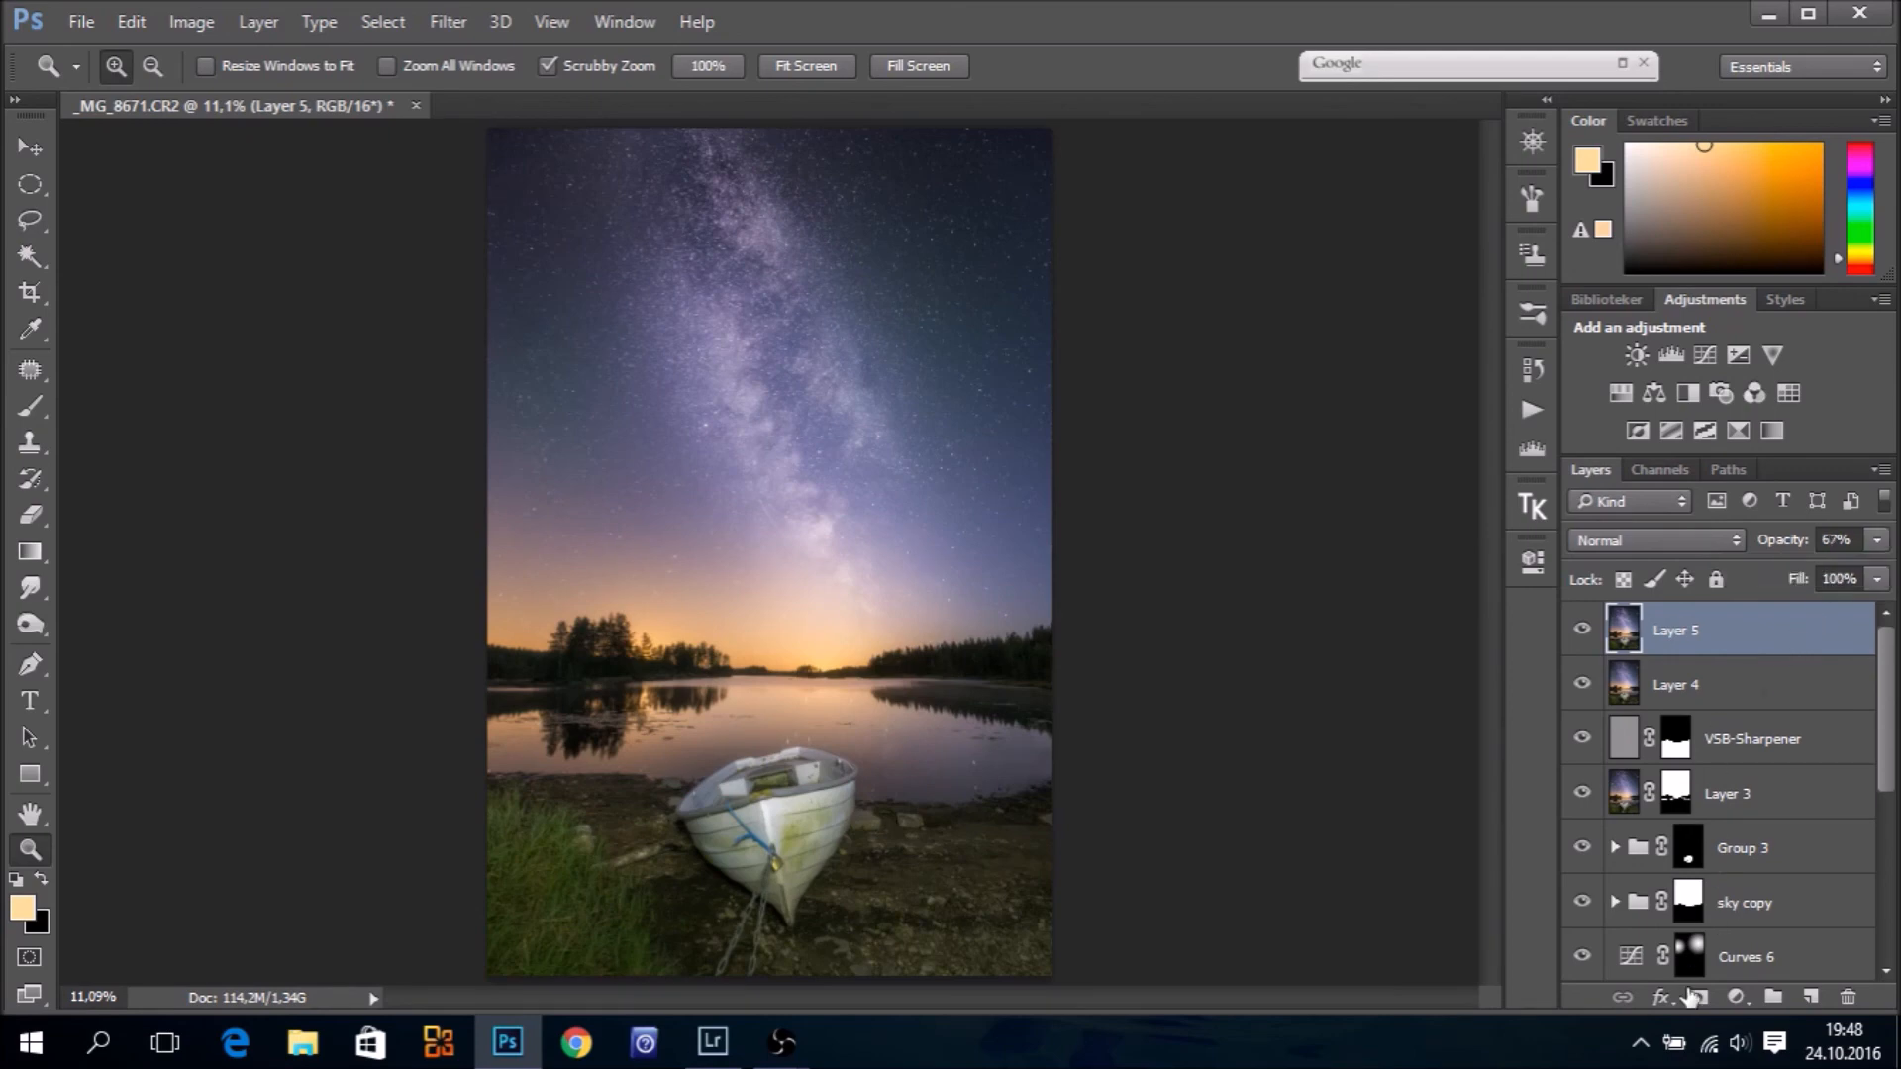
Add a mask to Layer 5 and paint black at 35% brush opacity, size 976, over the sky beside the Milky Way
left_click(1699, 998)
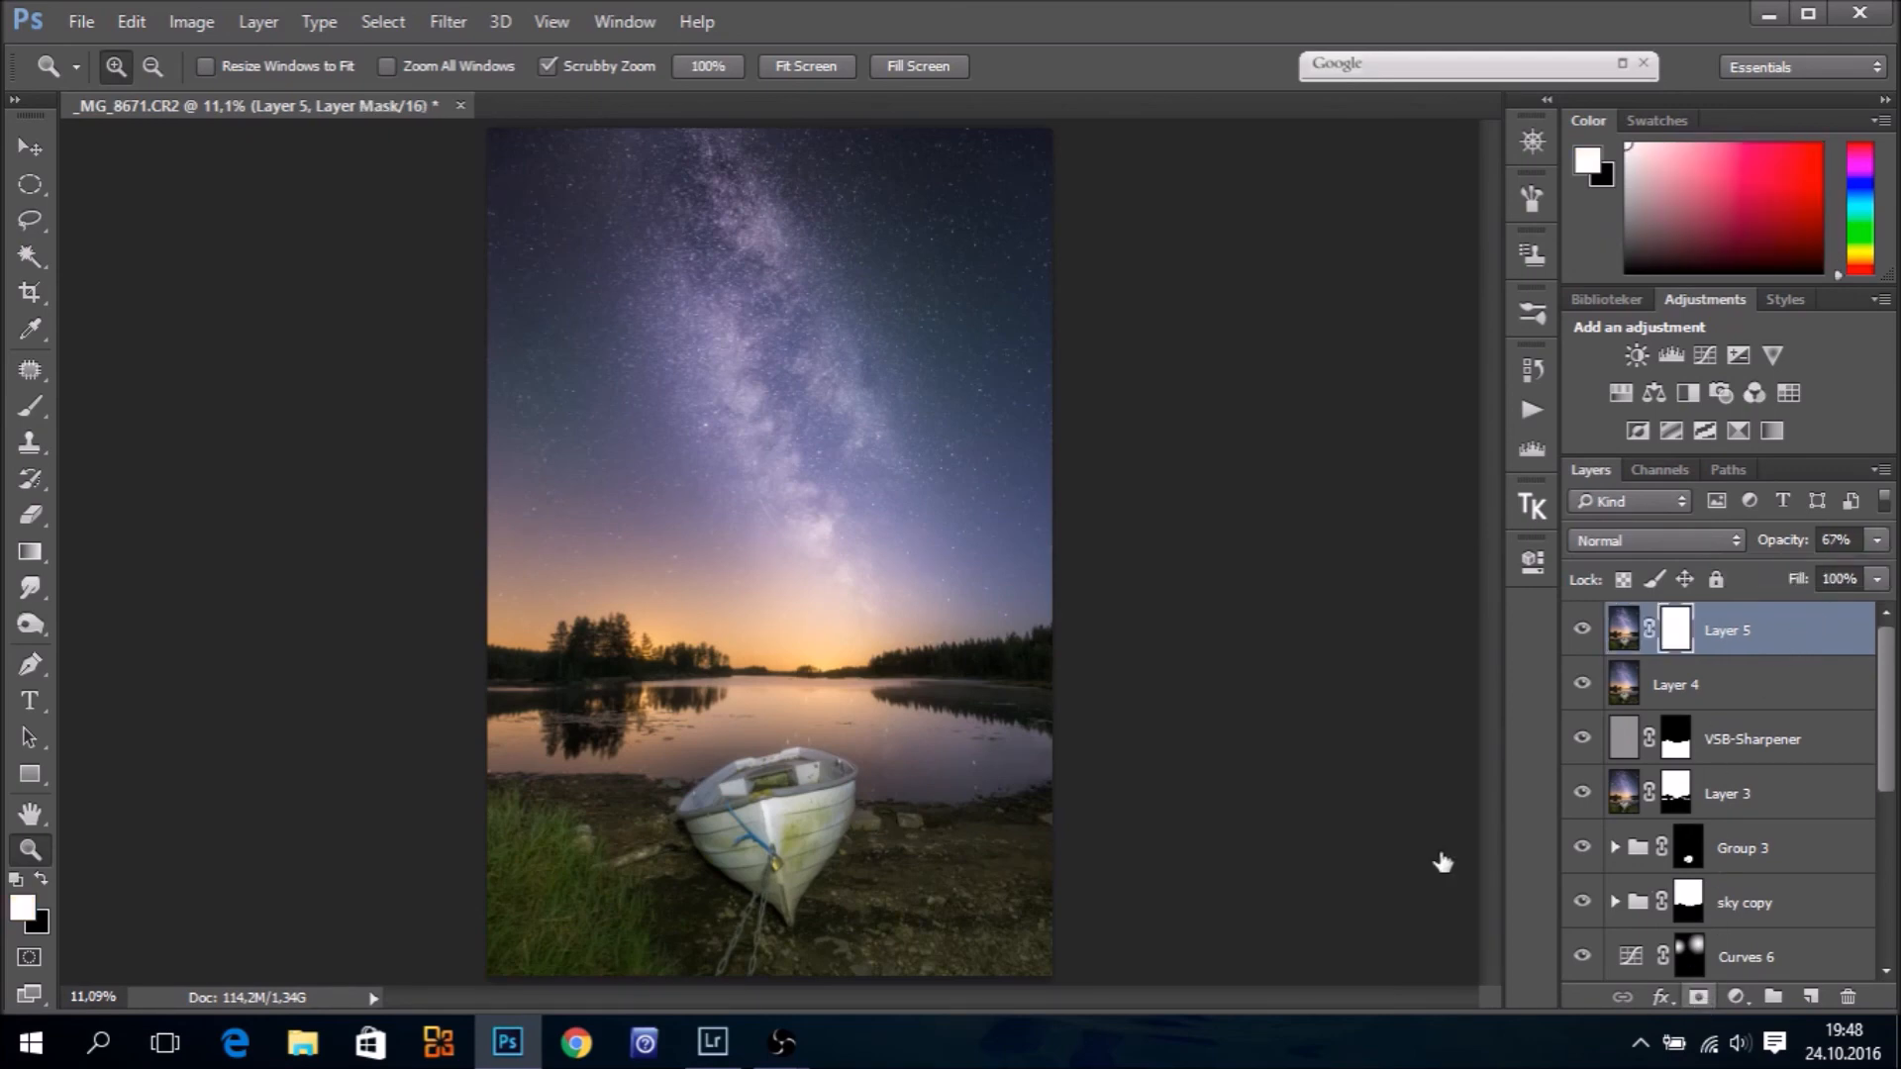
left_click(31, 405)
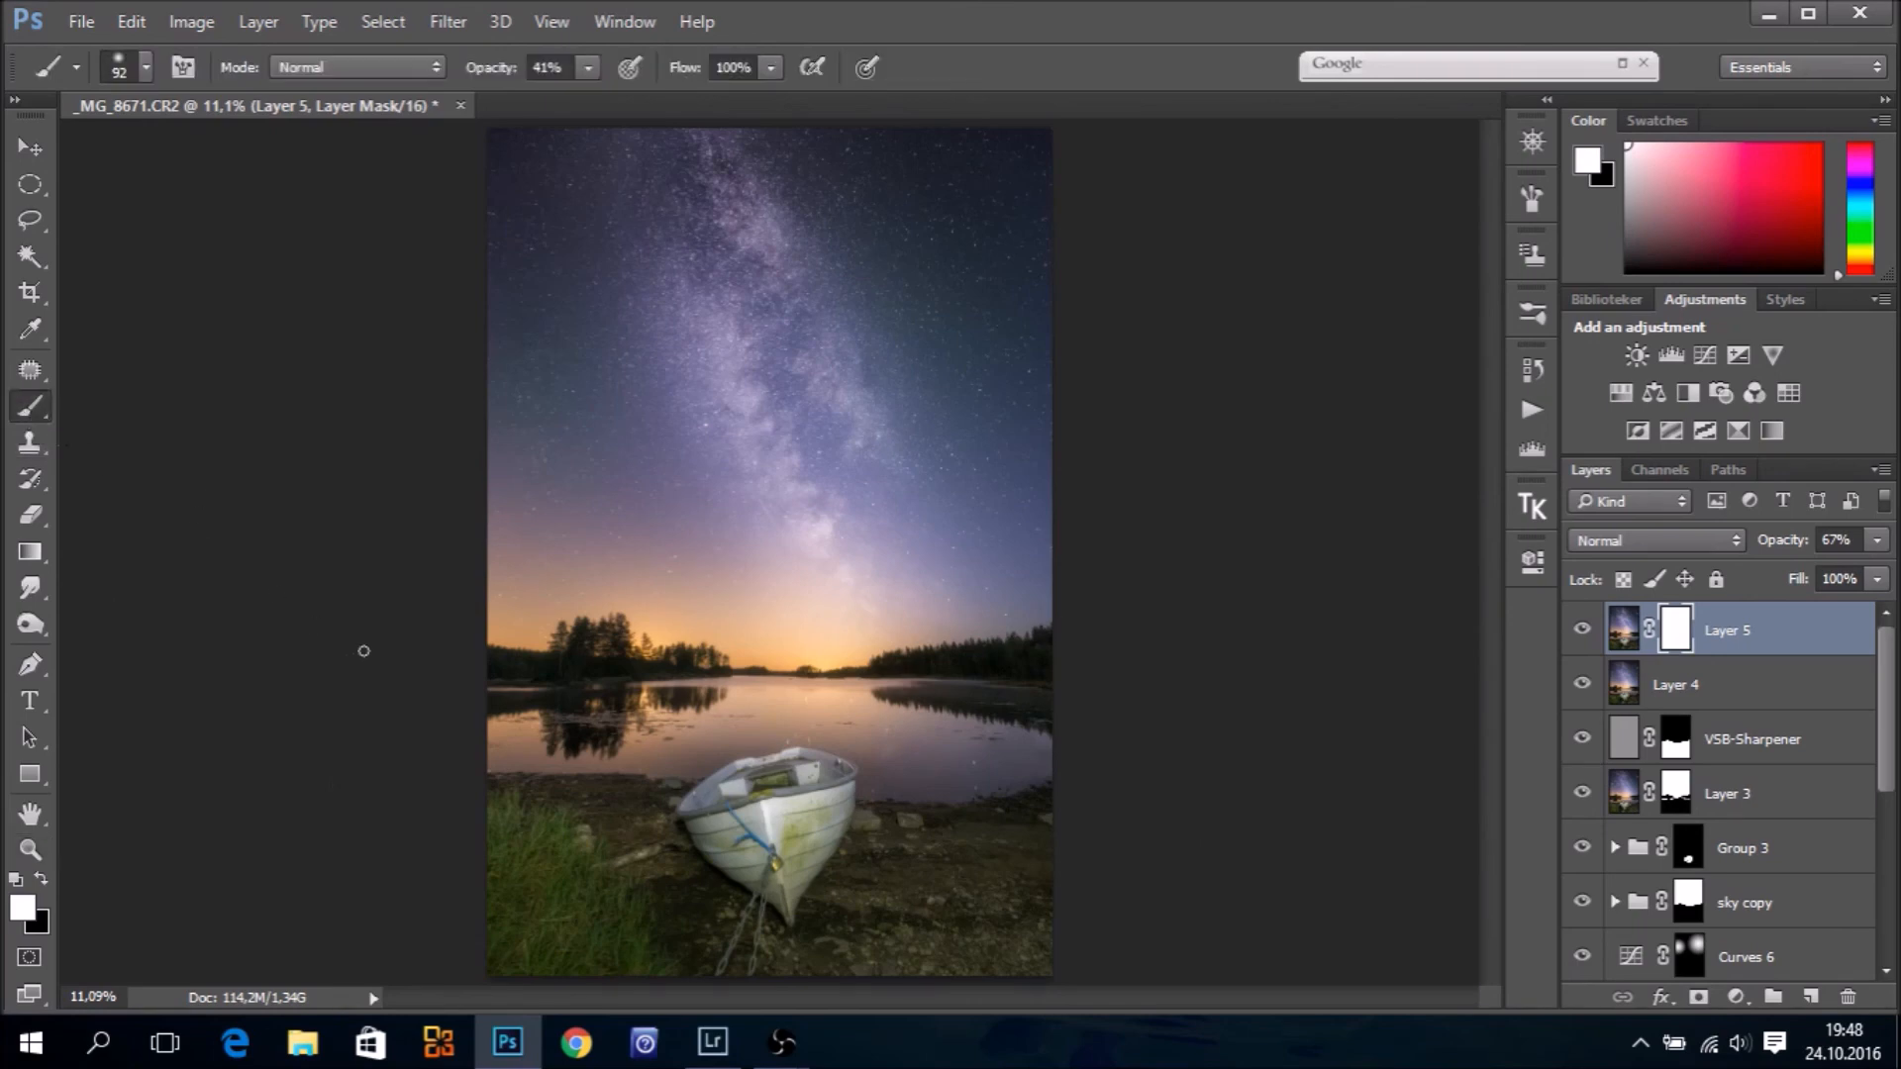
key("x")
left_click_drag(773, 517, 843, 517)
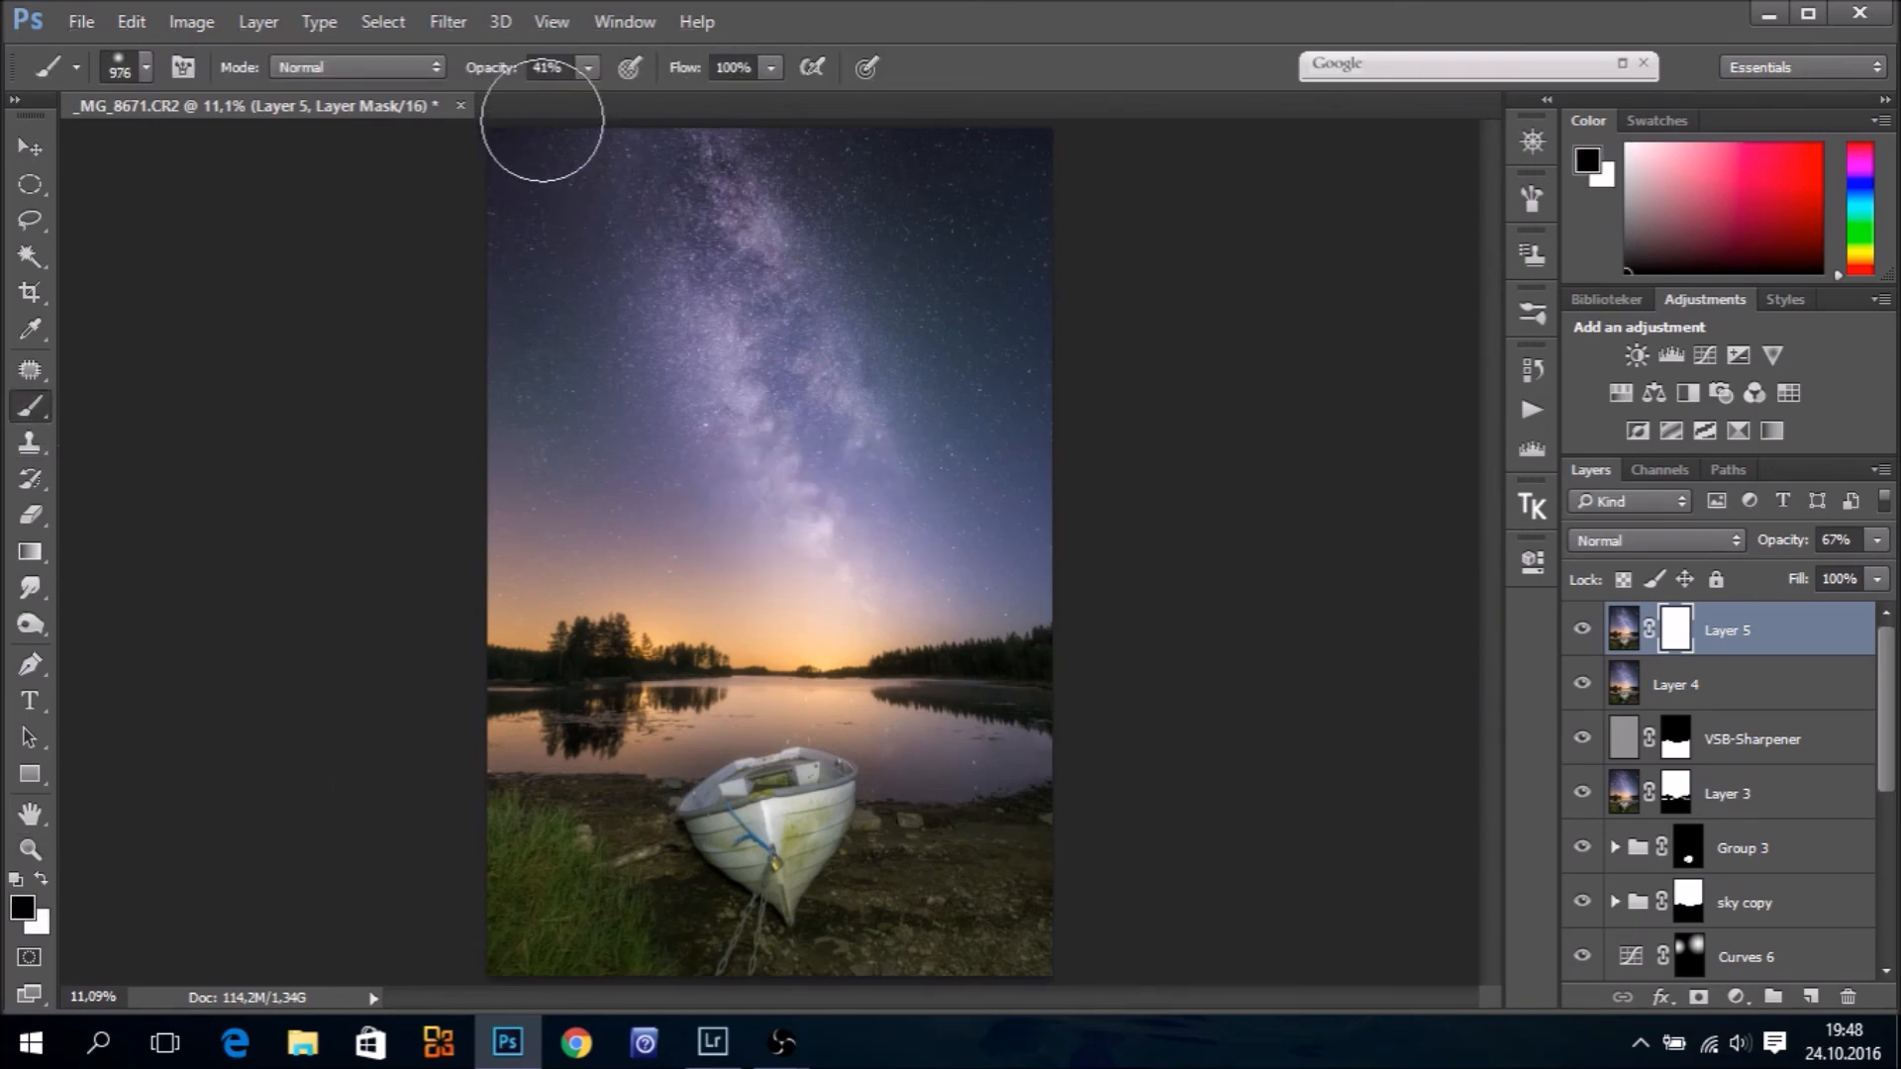
left_click_drag(495, 76, 460, 77)
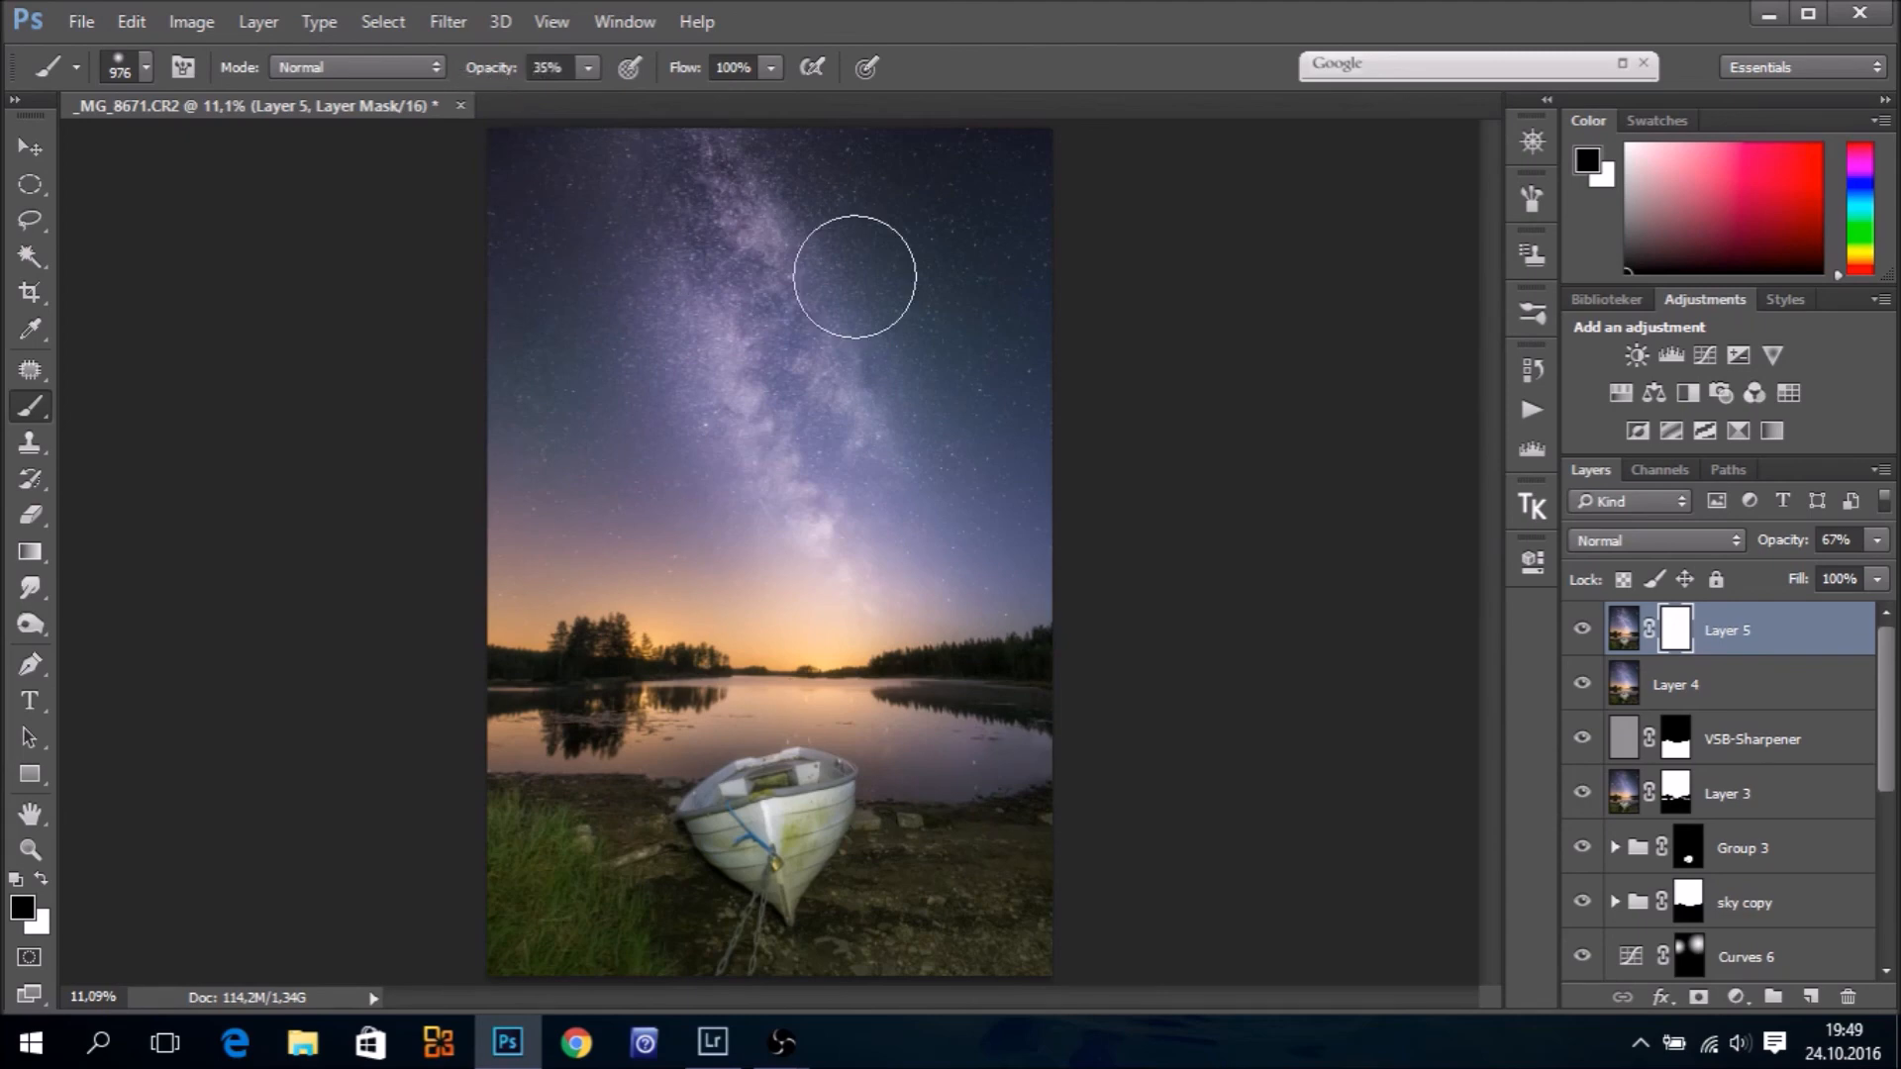
left_click_drag(917, 373, 908, 399)
mouse_move(616, 293)
left_mouse_down()
mouse_move(639, 405)
mouse_move(630, 317)
mouse_move(700, 479)
left_mouse_up()
left_click_drag(646, 231, 643, 231)
mouse_move(853, 220)
left_mouse_down()
mouse_move(912, 378)
mouse_move(949, 363)
mouse_move(972, 444)
mouse_move(960, 504)
mouse_move(742, 228)
mouse_move(703, 326)
left_mouse_up()
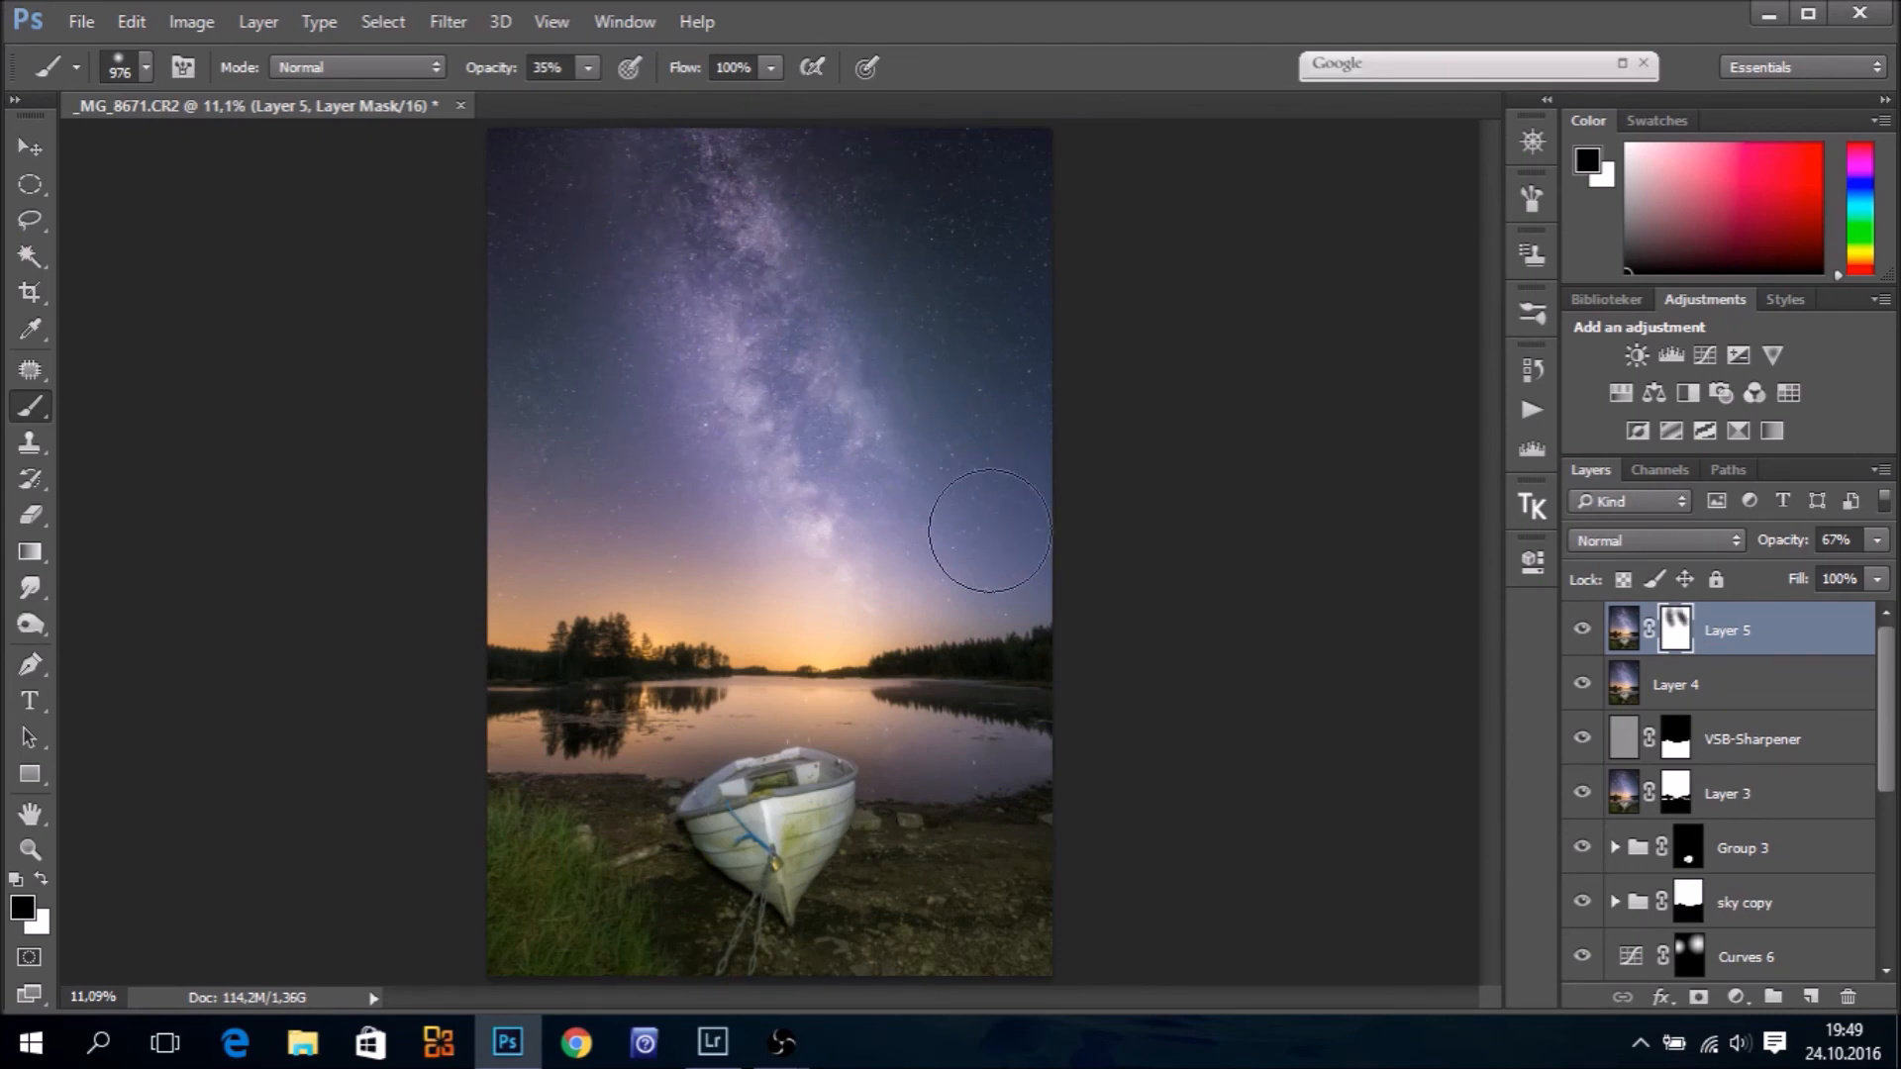
left_click(1581, 641)
Group all layers above Background and compare the edited image with the original by toggling the group
left_click_drag(1886, 718, 1887, 919)
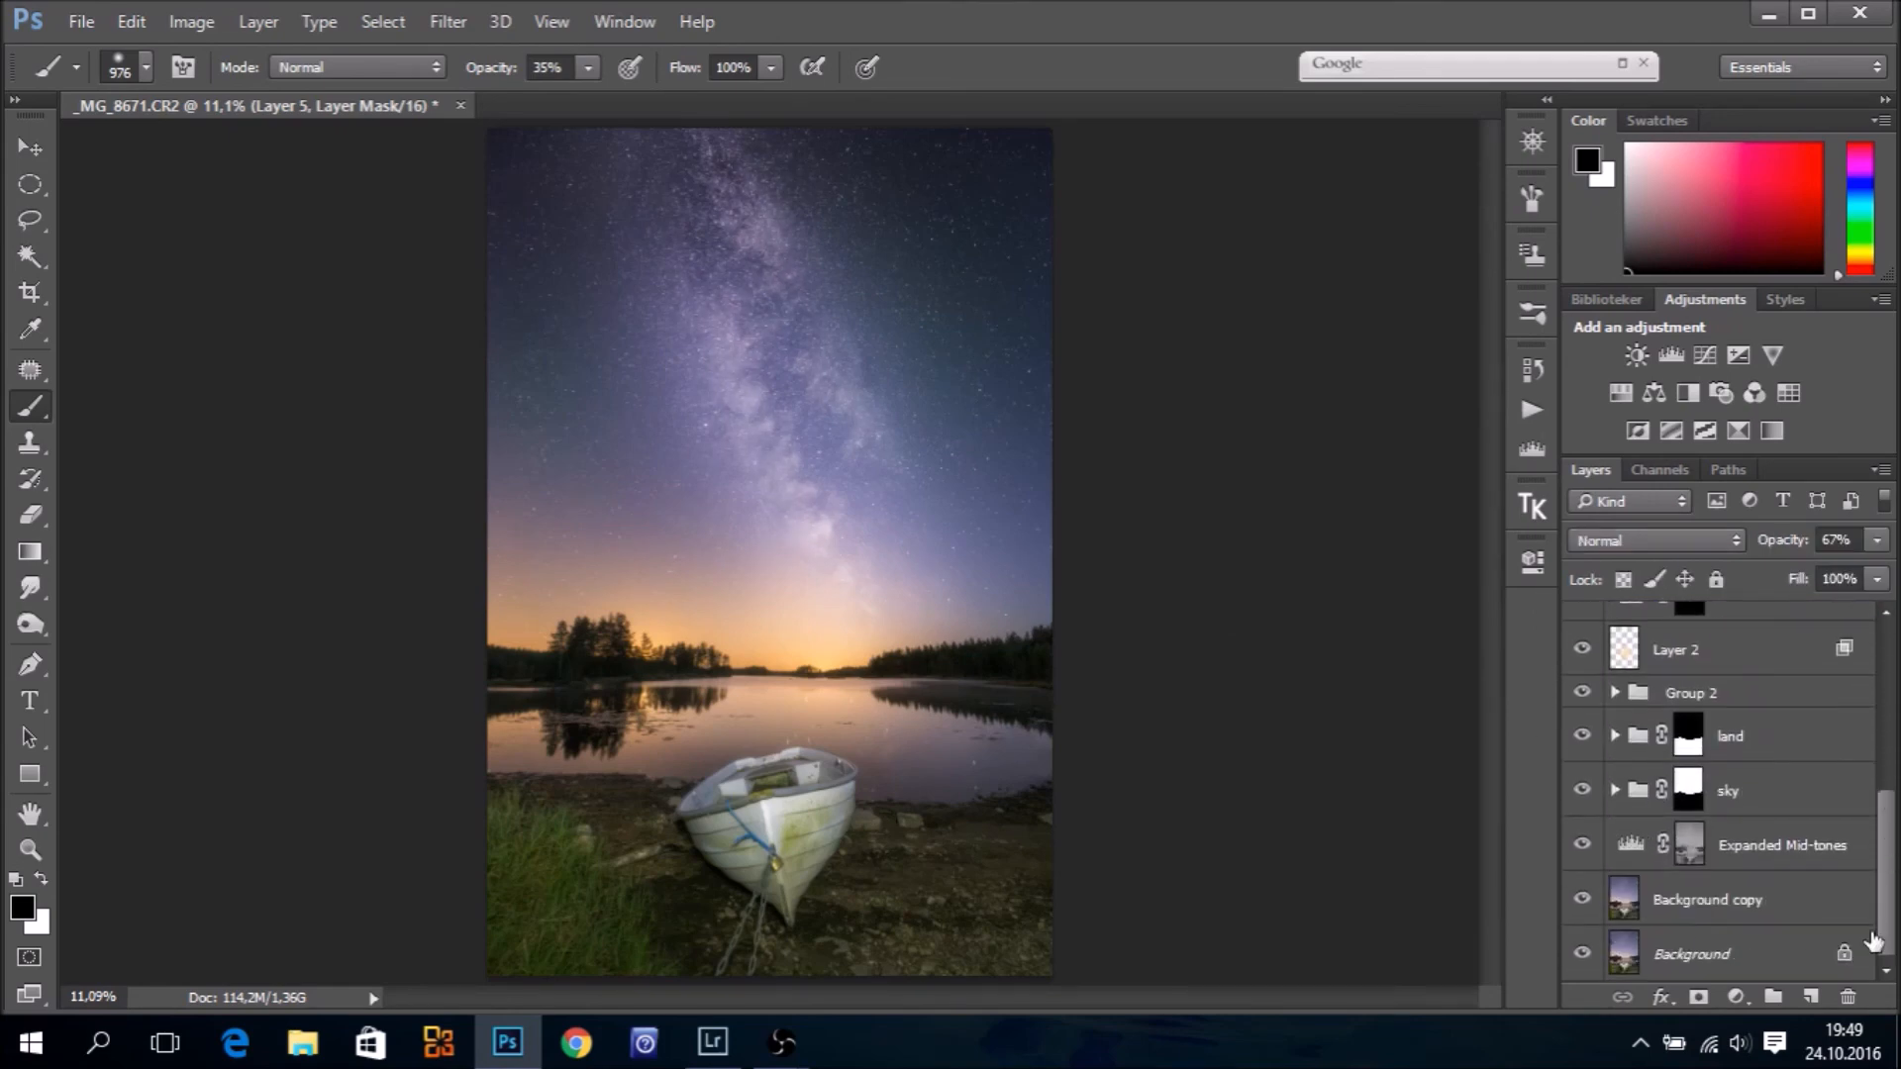
left_click(1801, 911, "shift")
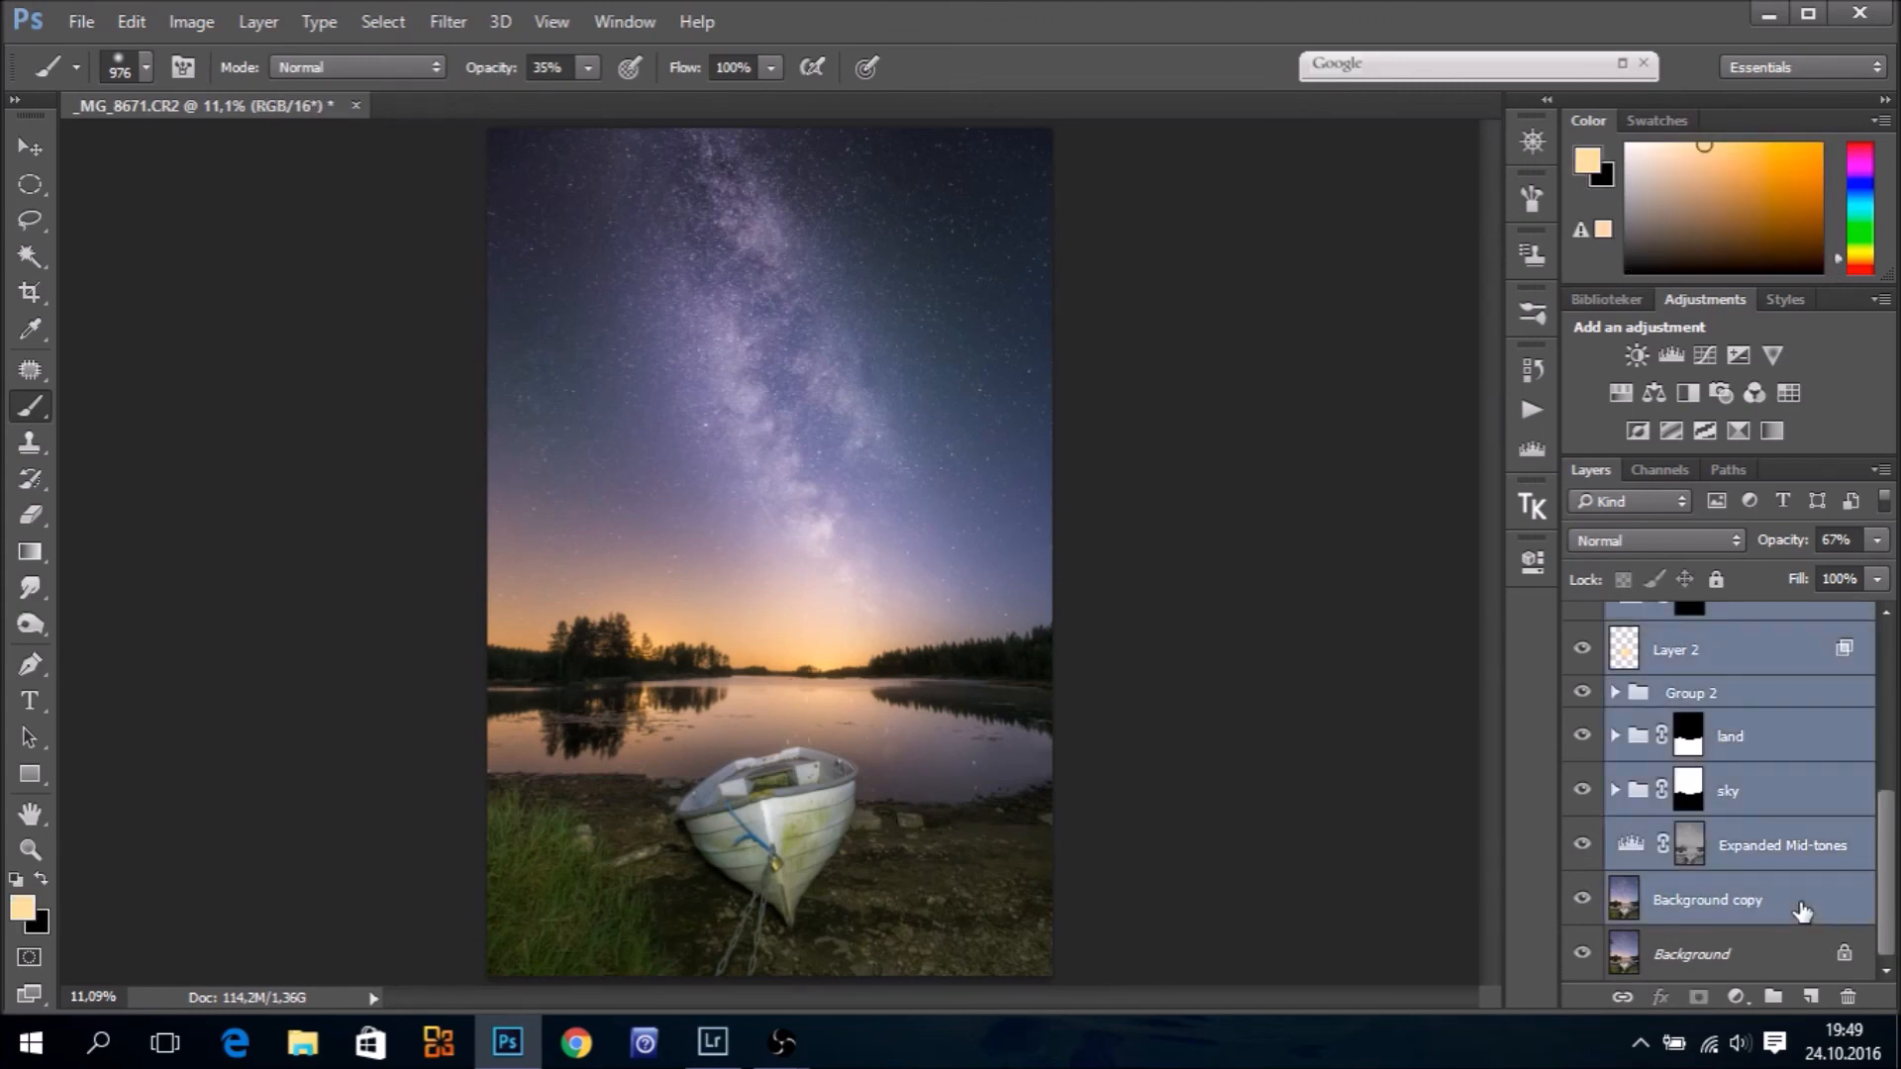
key("ctrl+g")
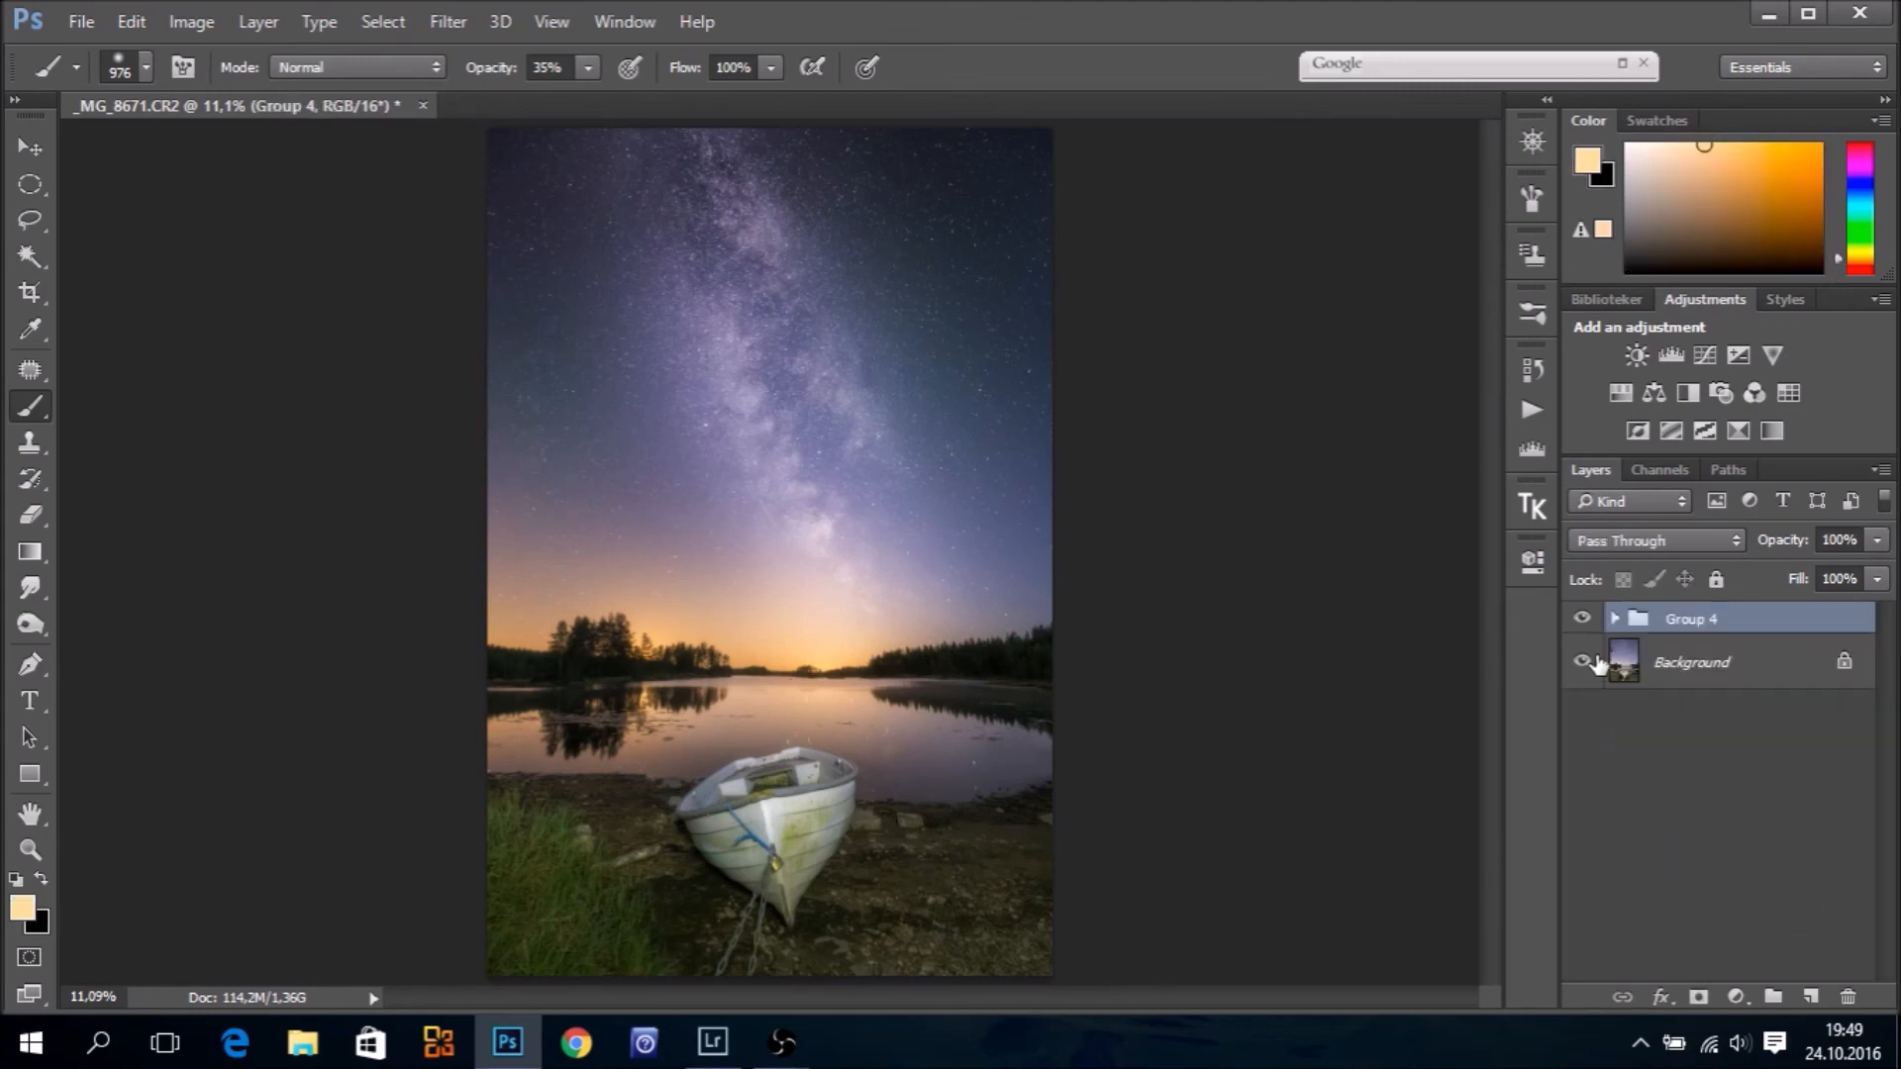
left_click(1580, 621)
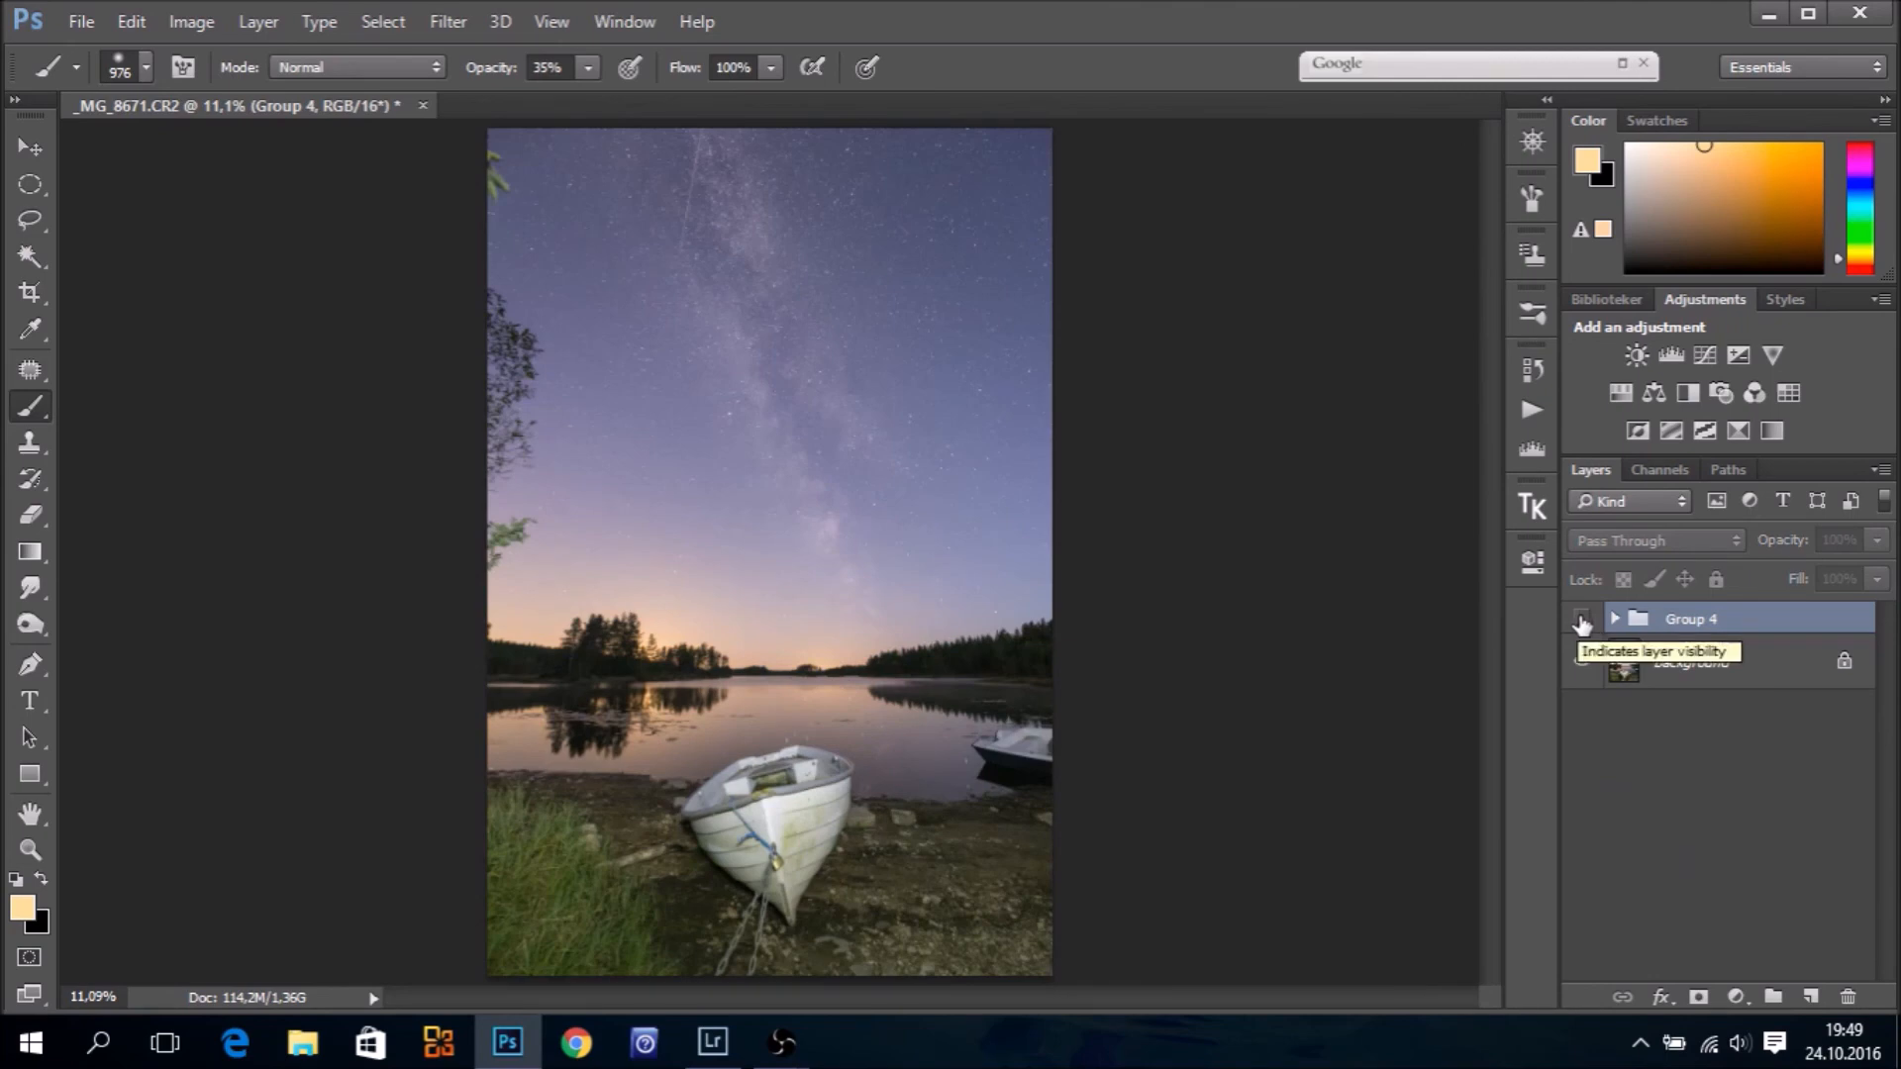
left_click(1582, 621)
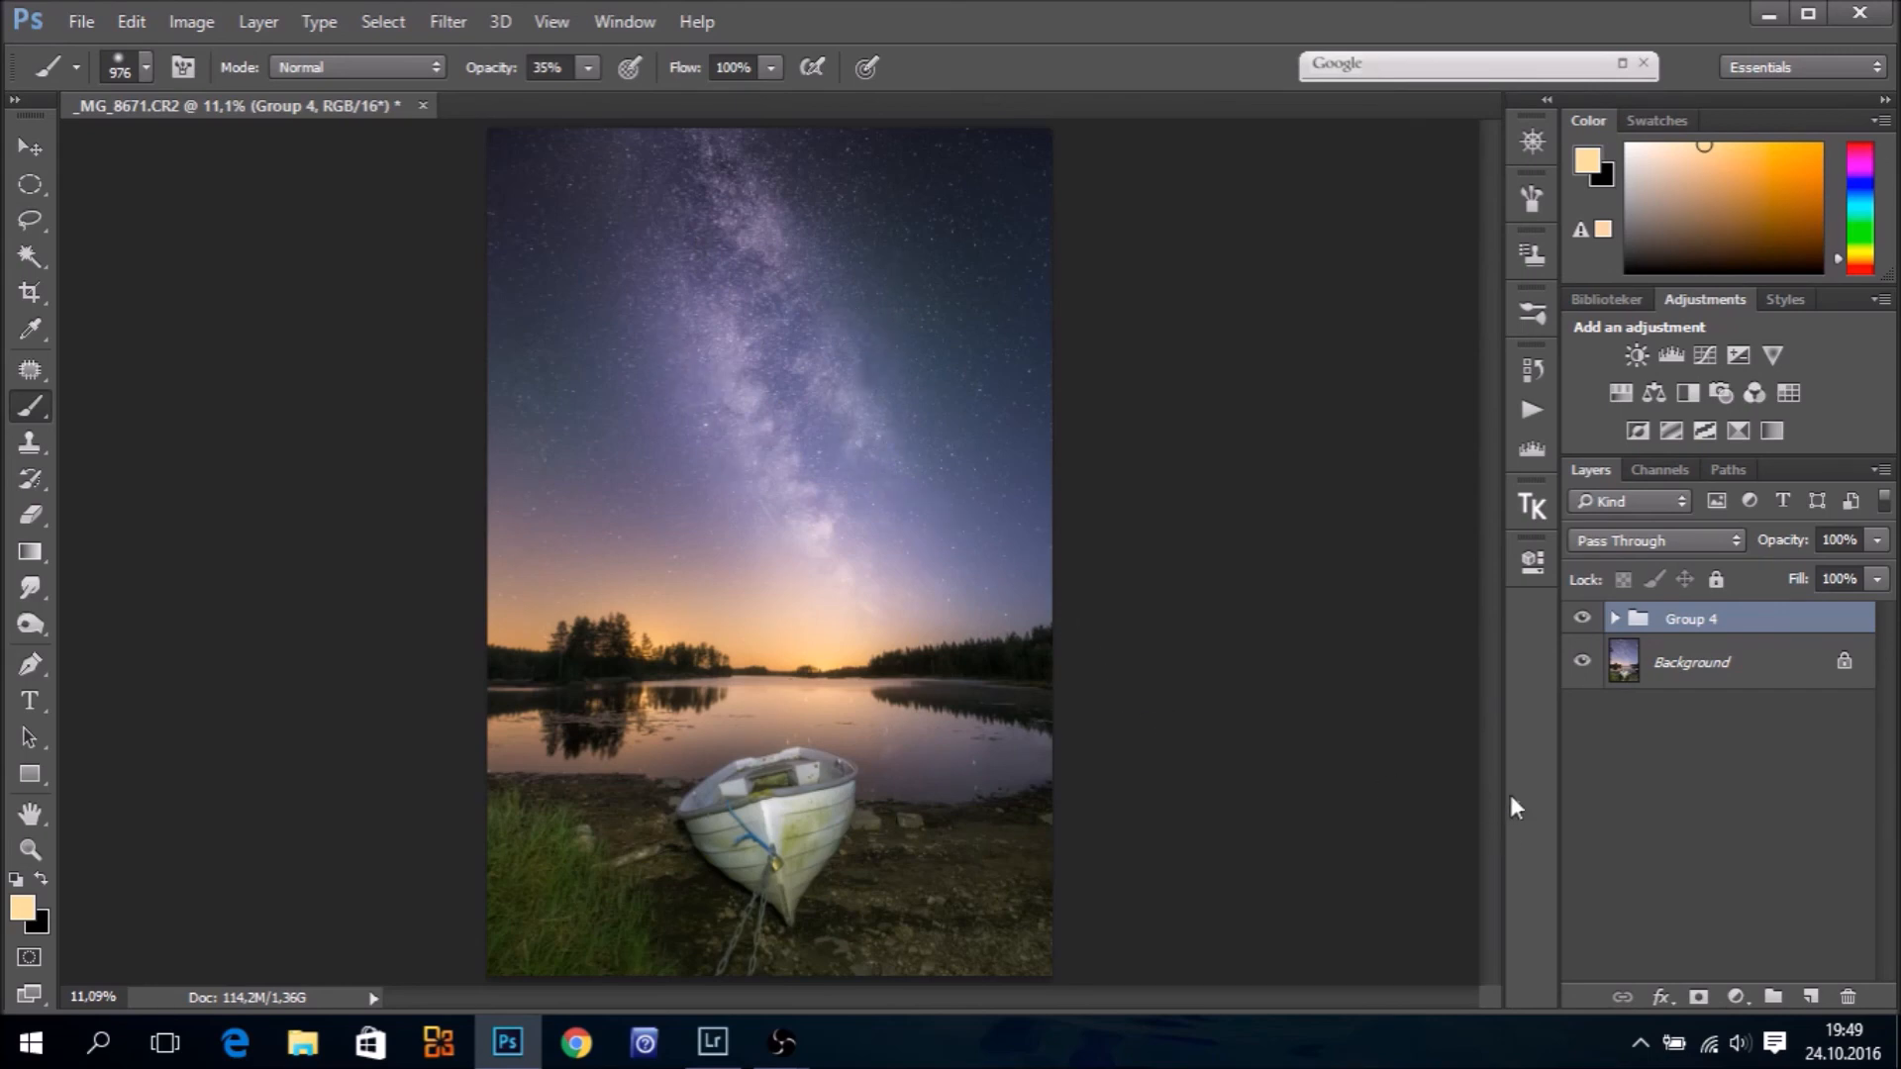
Create a new layer above the group and set its blend mode to Soft Light
left_click(1810, 997)
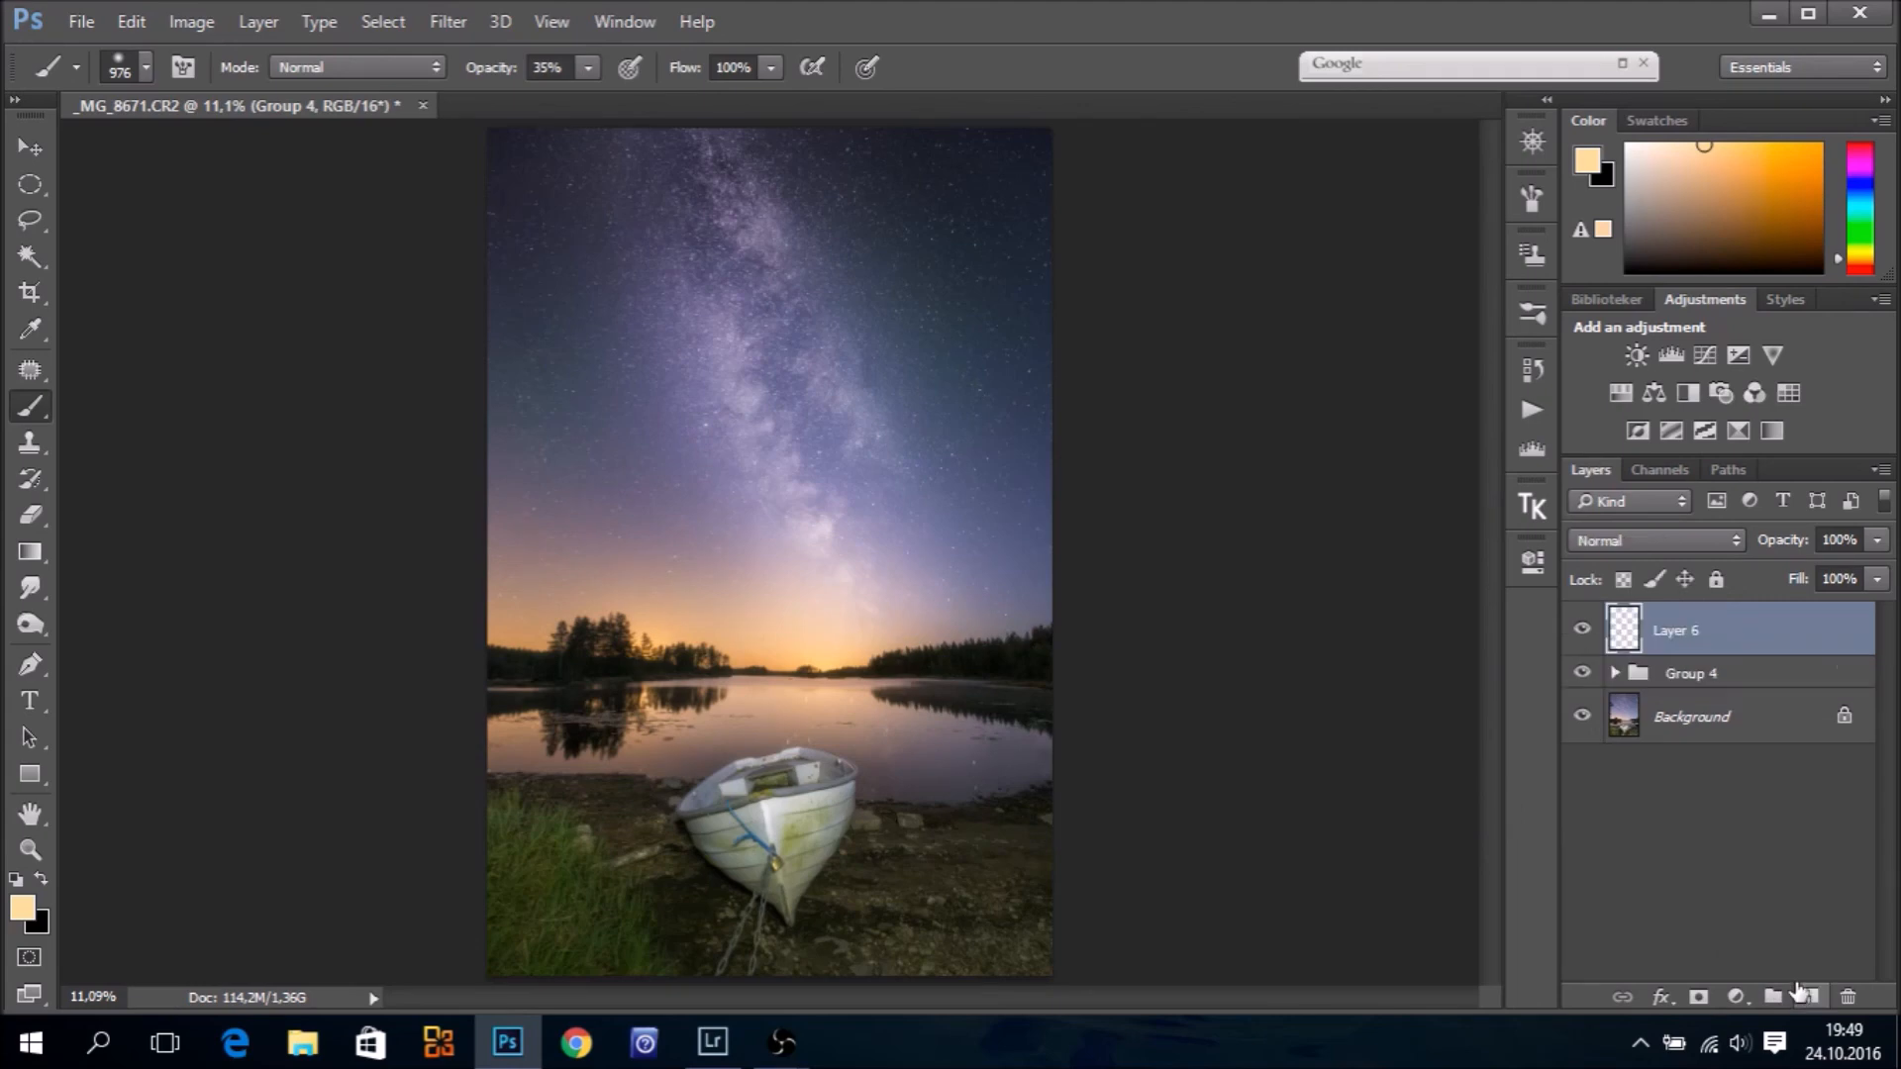
left_click(1682, 538)
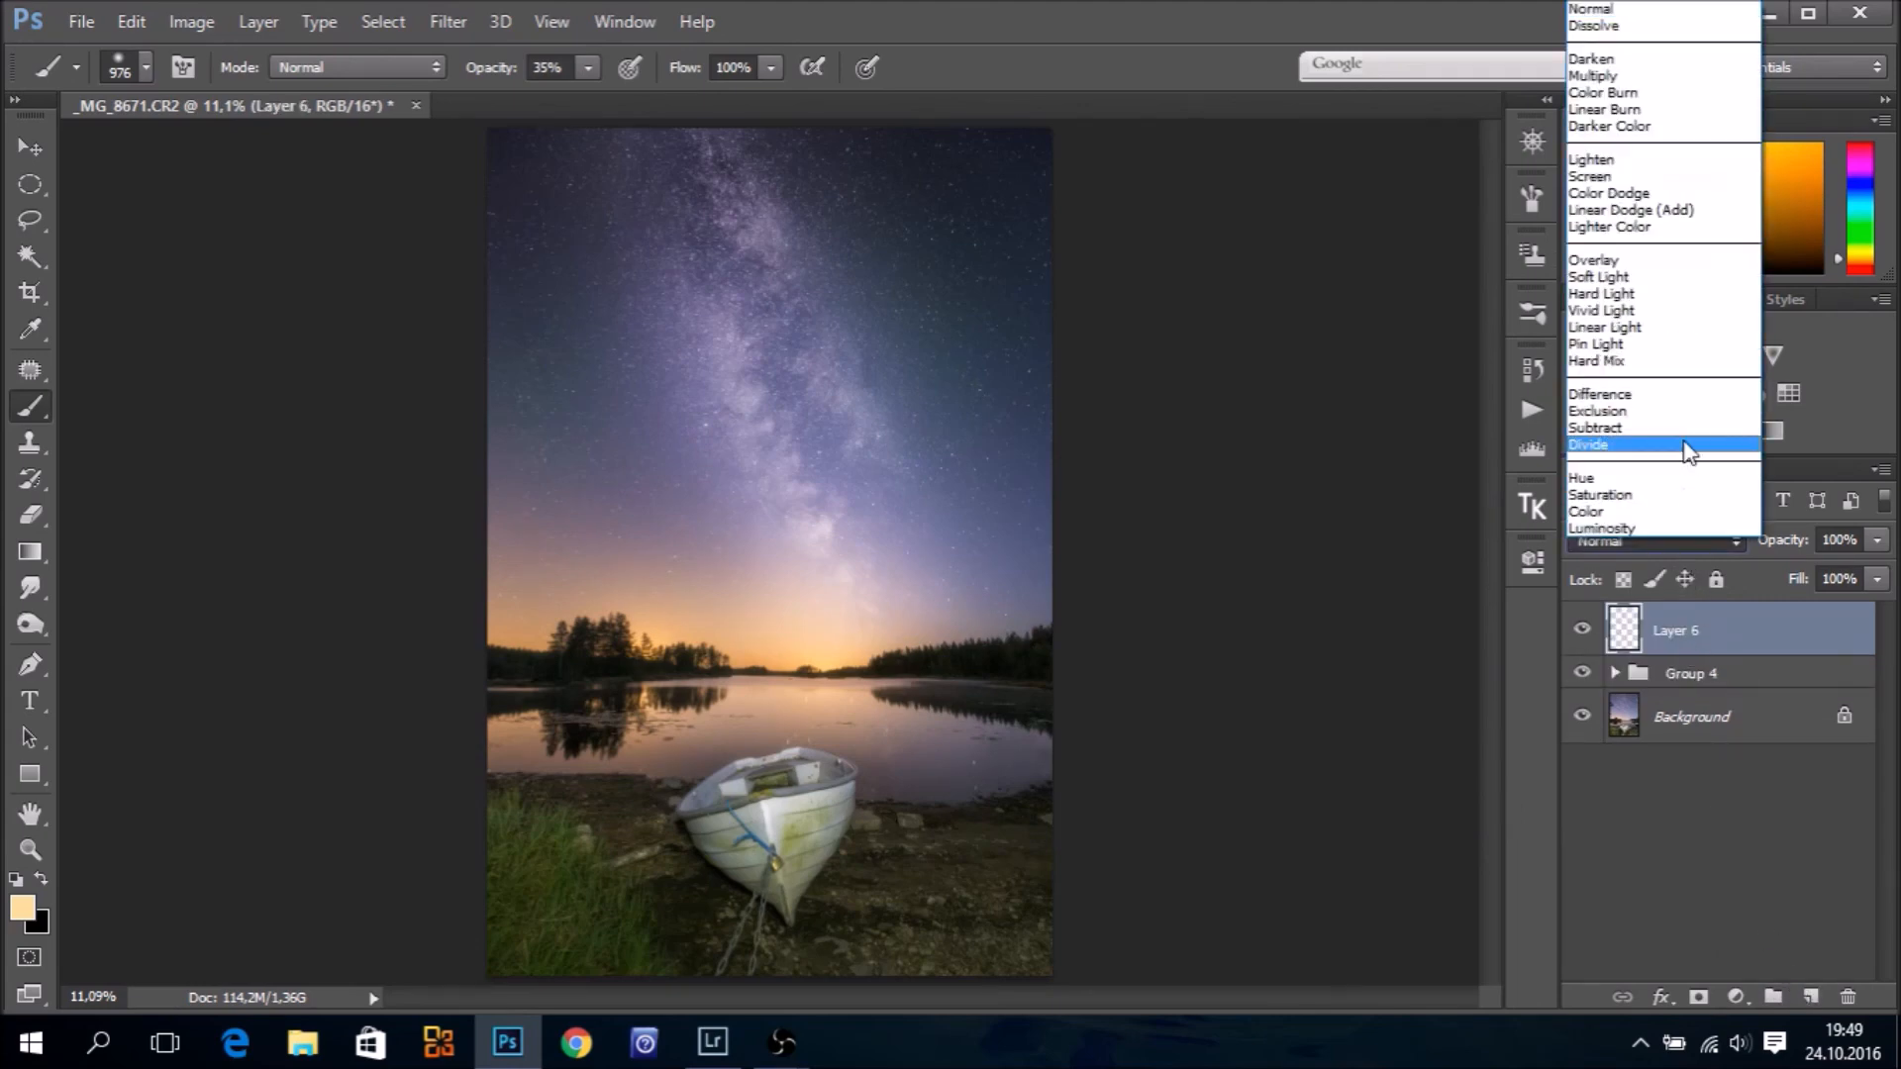
left_click(1639, 277)
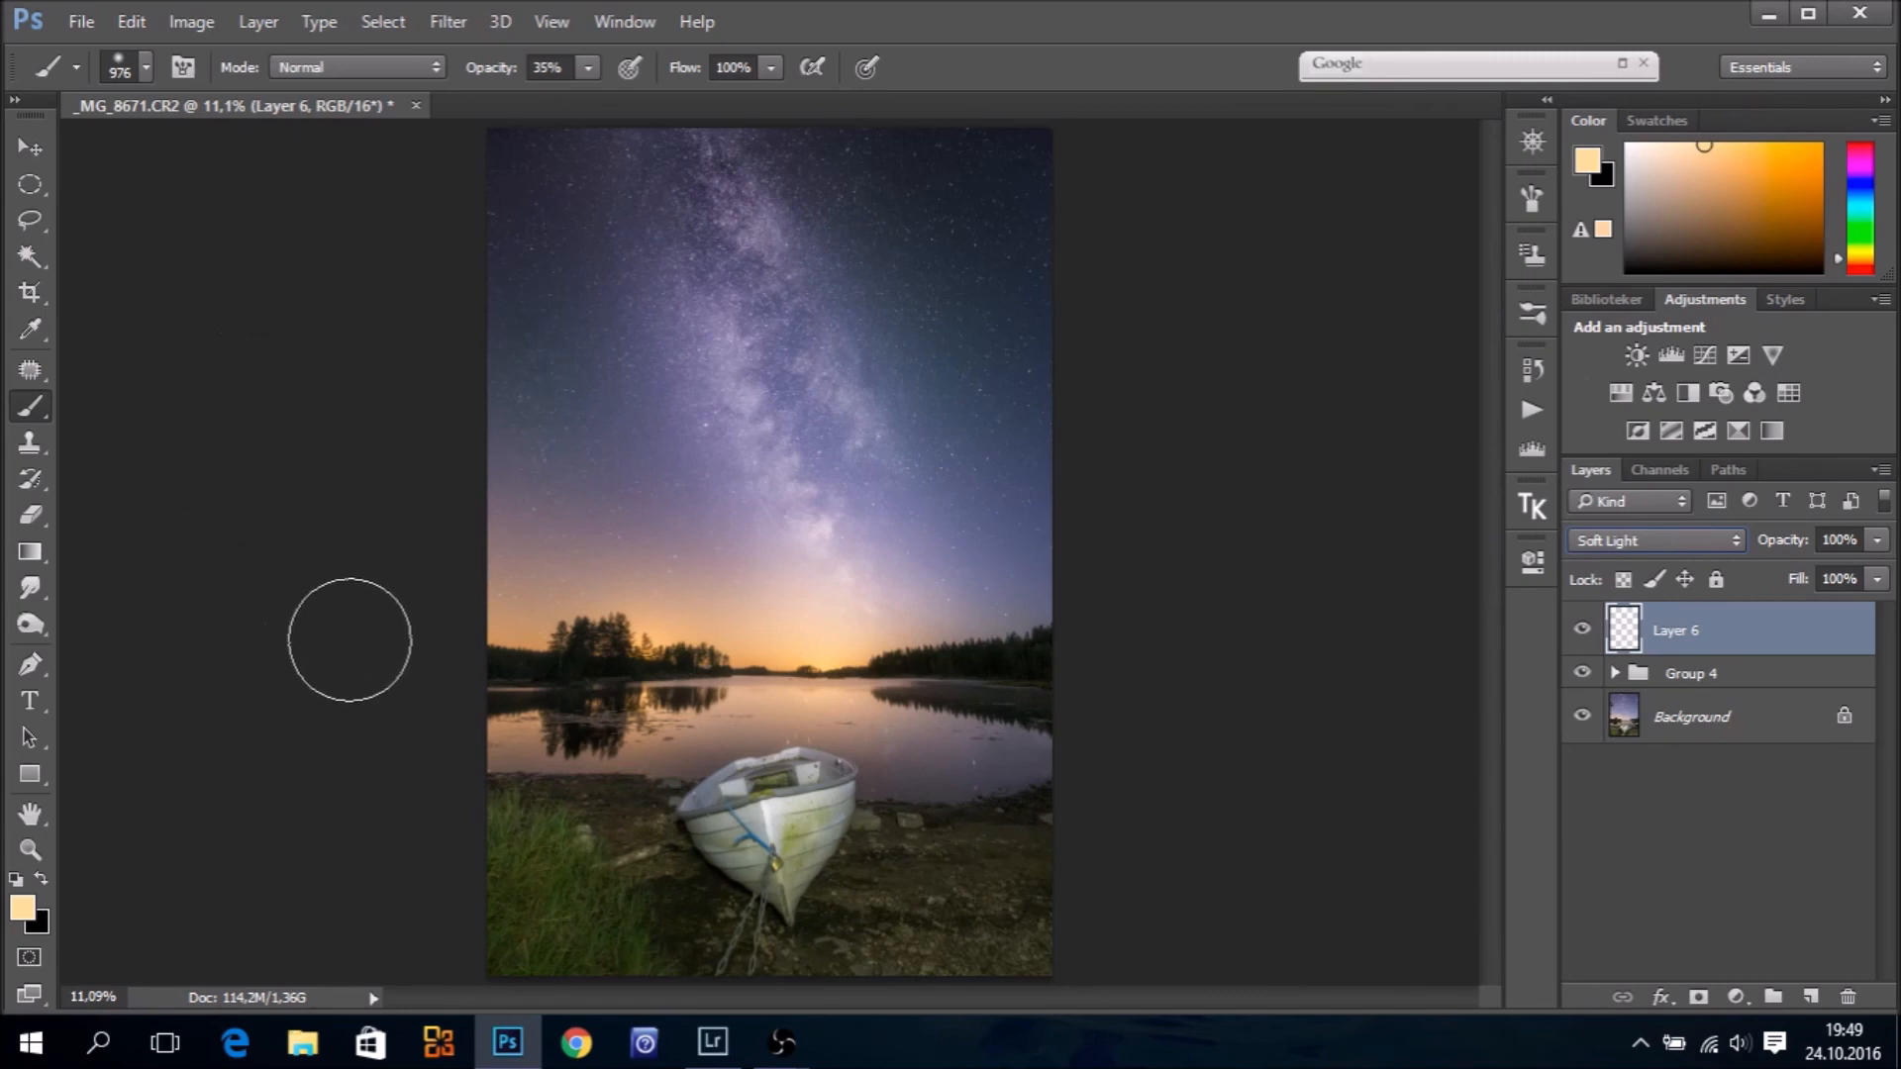
Darken the Milky Way's dark lanes on the Soft Light layer with a black brush, size 147, 99% opacity, 6% flow, and compare
left_click(31, 849)
key("d")
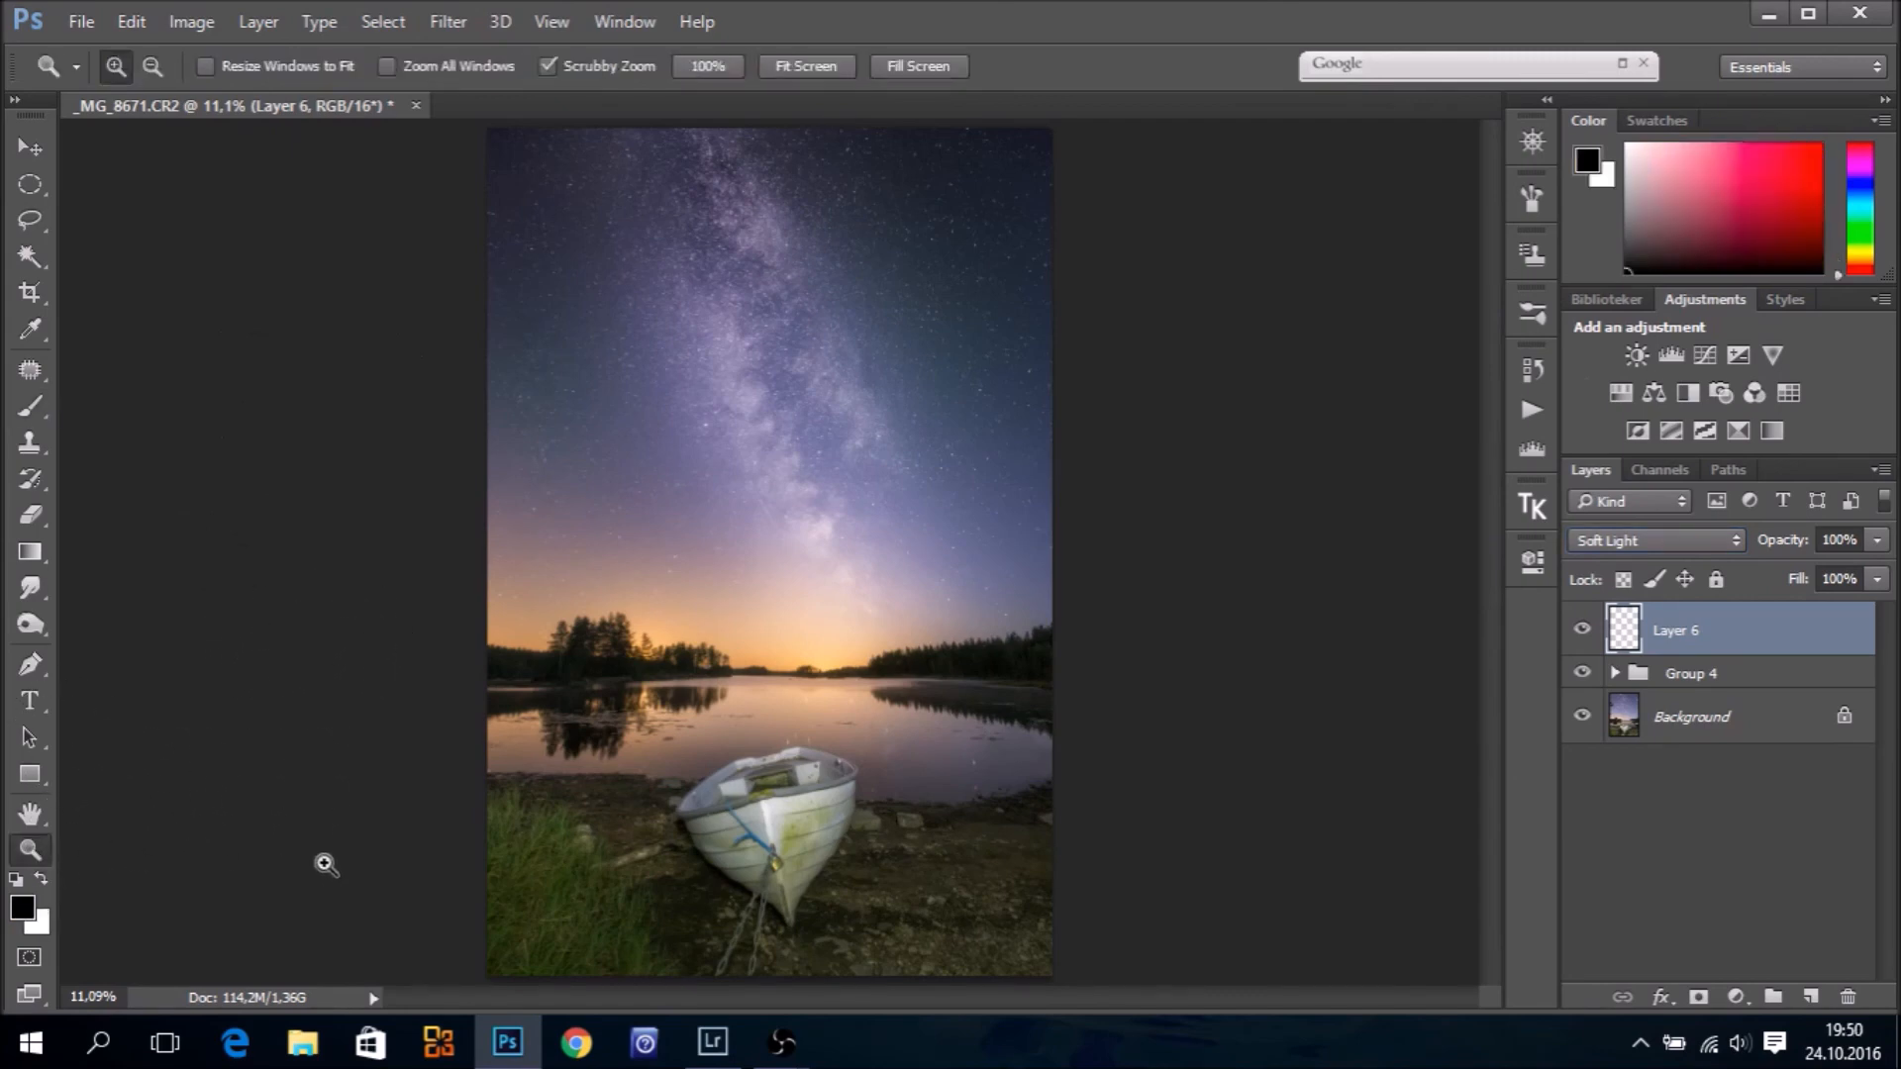
left_click(31, 410)
mouse_move(519, 79)
left_mouse_down()
mouse_move(615, 74)
mouse_move(548, 79)
left_mouse_up()
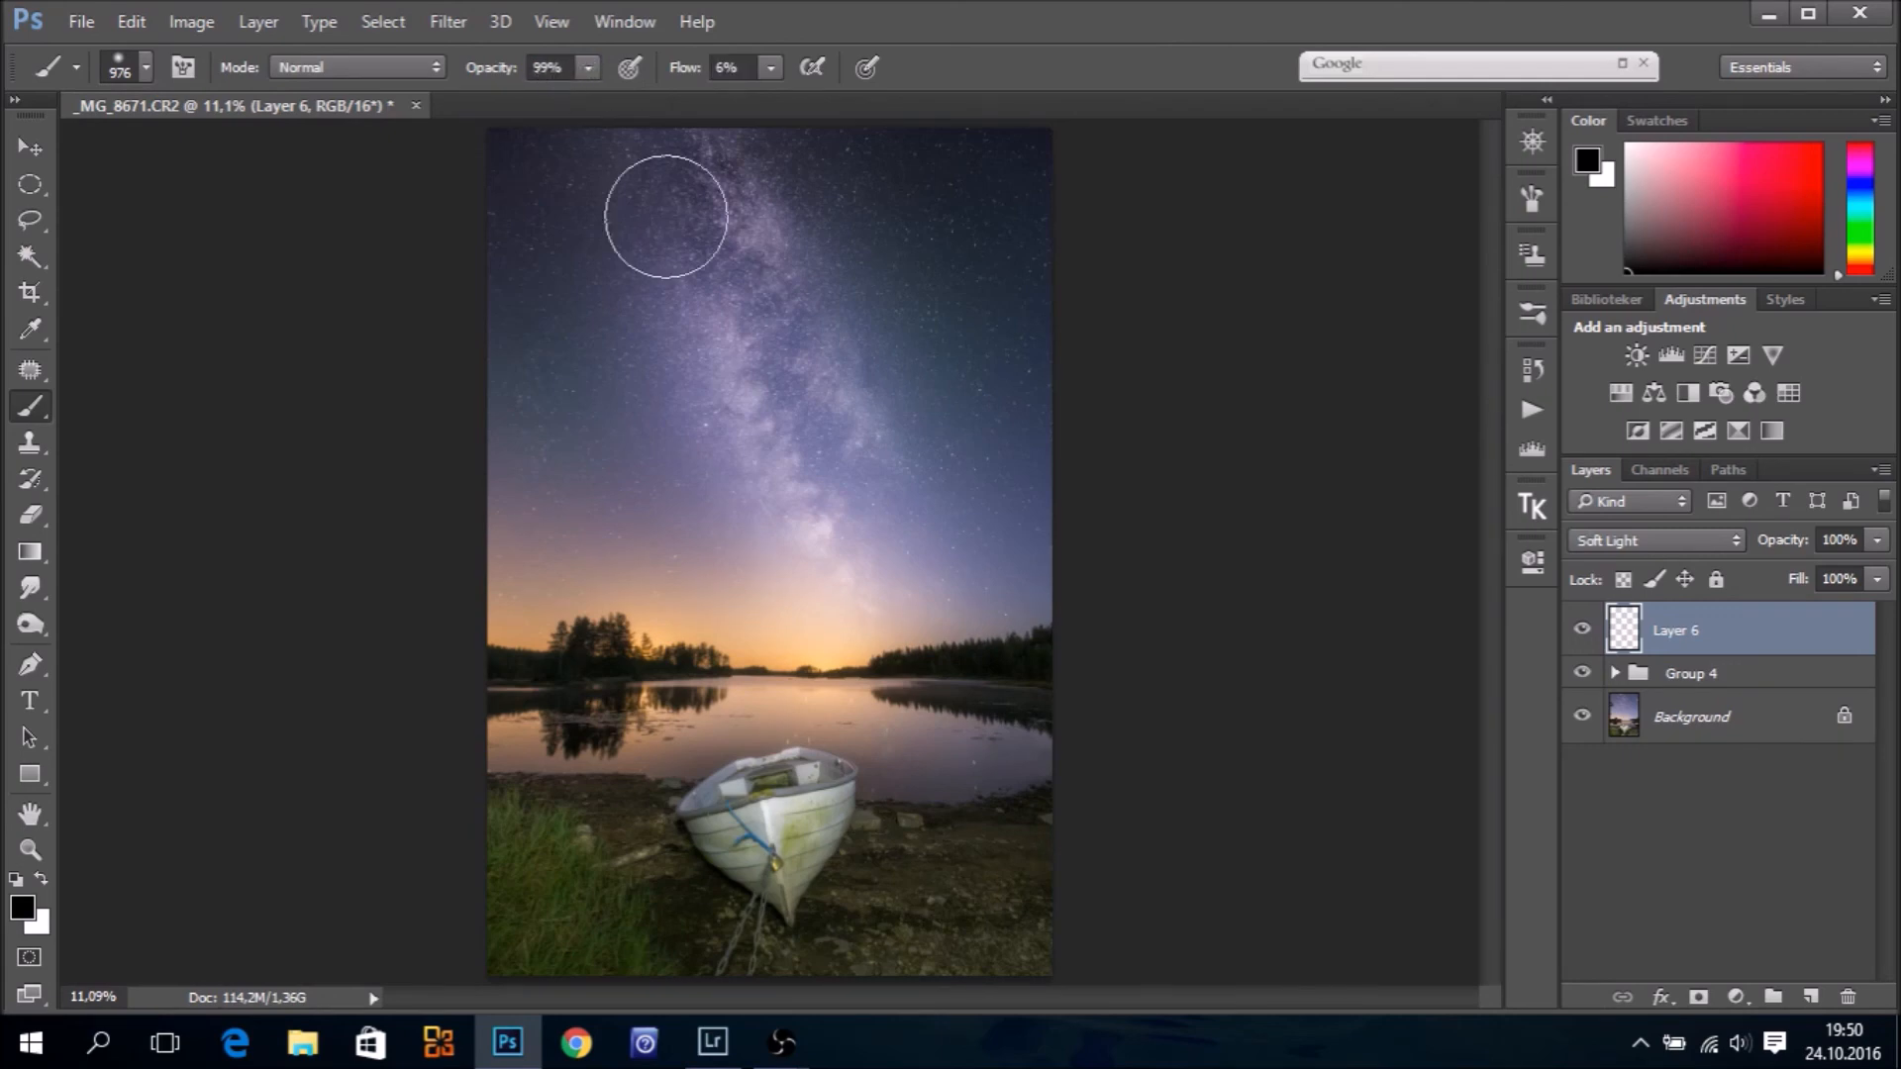
mouse_move(730, 248)
left_mouse_down()
mouse_move(673, 251)
mouse_move(687, 265)
left_mouse_up()
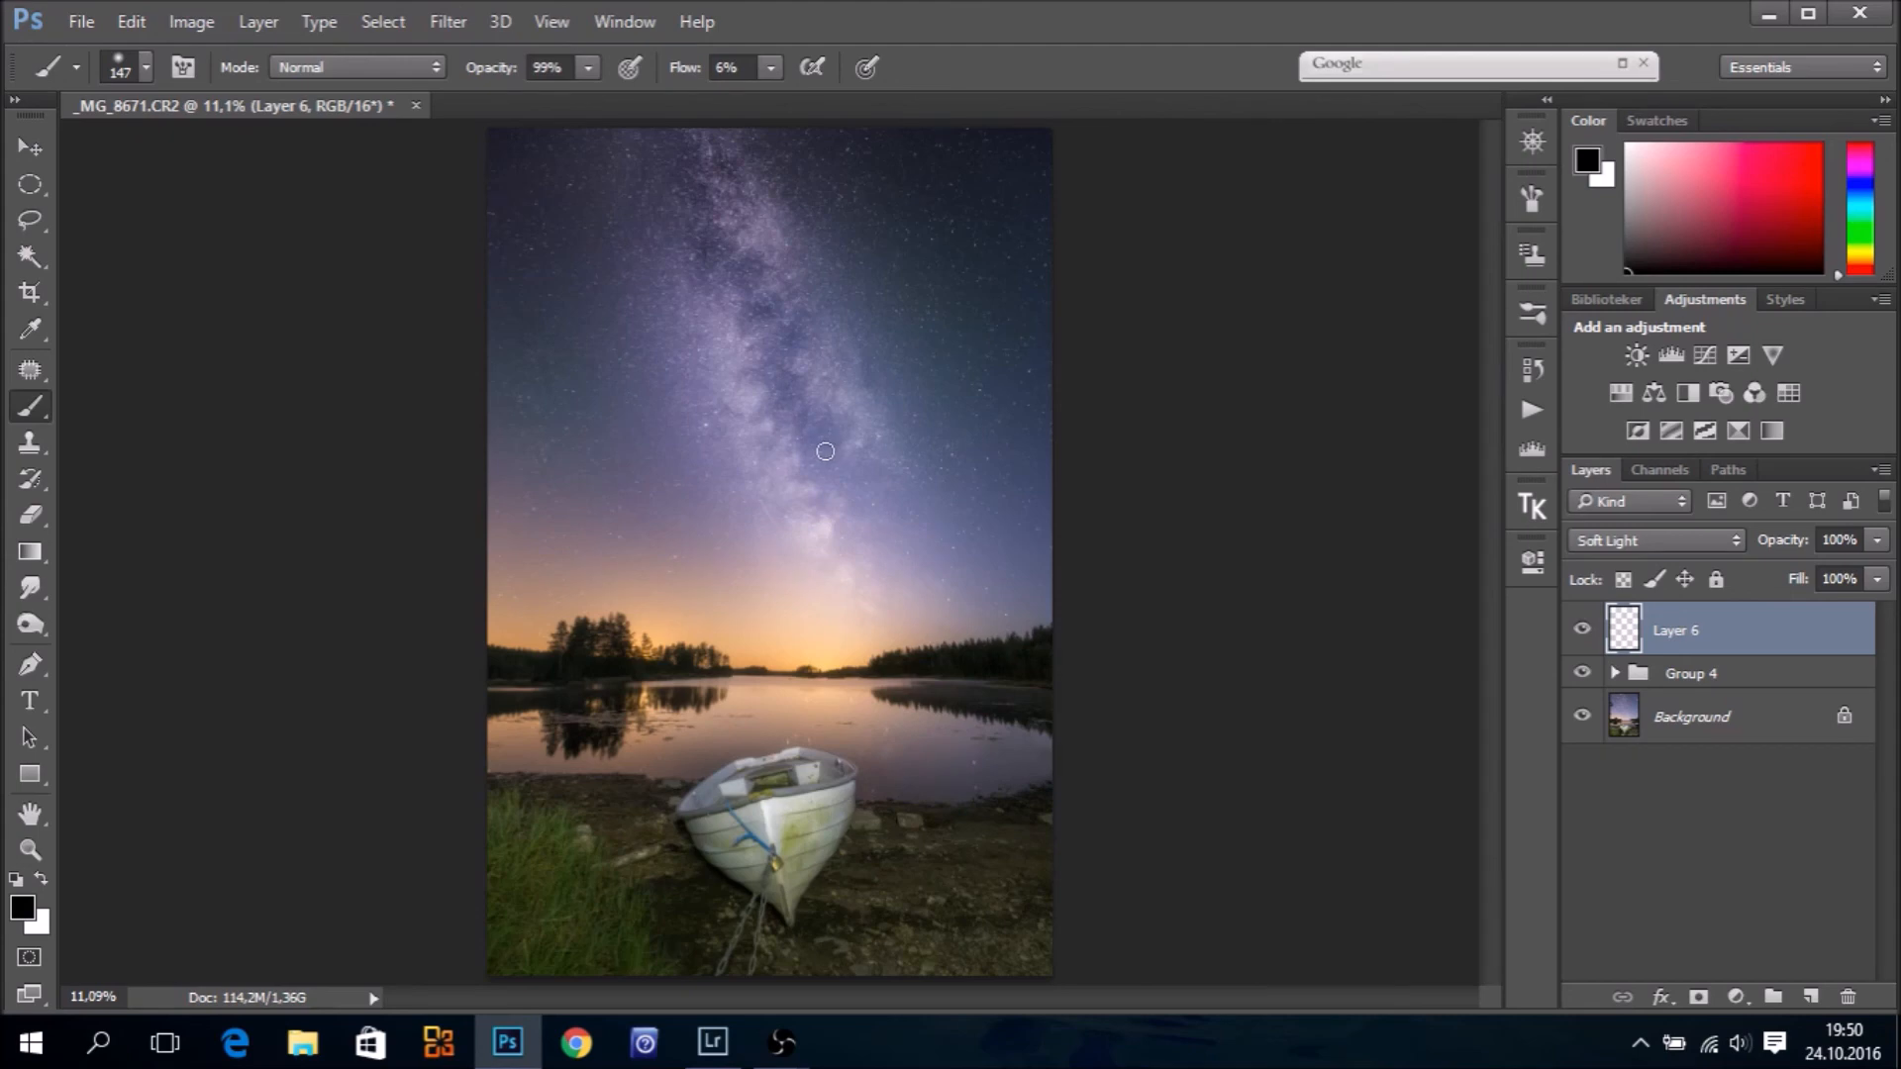
left_click_drag(829, 454, 840, 469)
left_click(1582, 633)
left_click(1582, 633)
Brighten the Milky Way's light areas on the Soft Light layer with a white brush of size 237
key("x")
left_click_drag(725, 441, 718, 446)
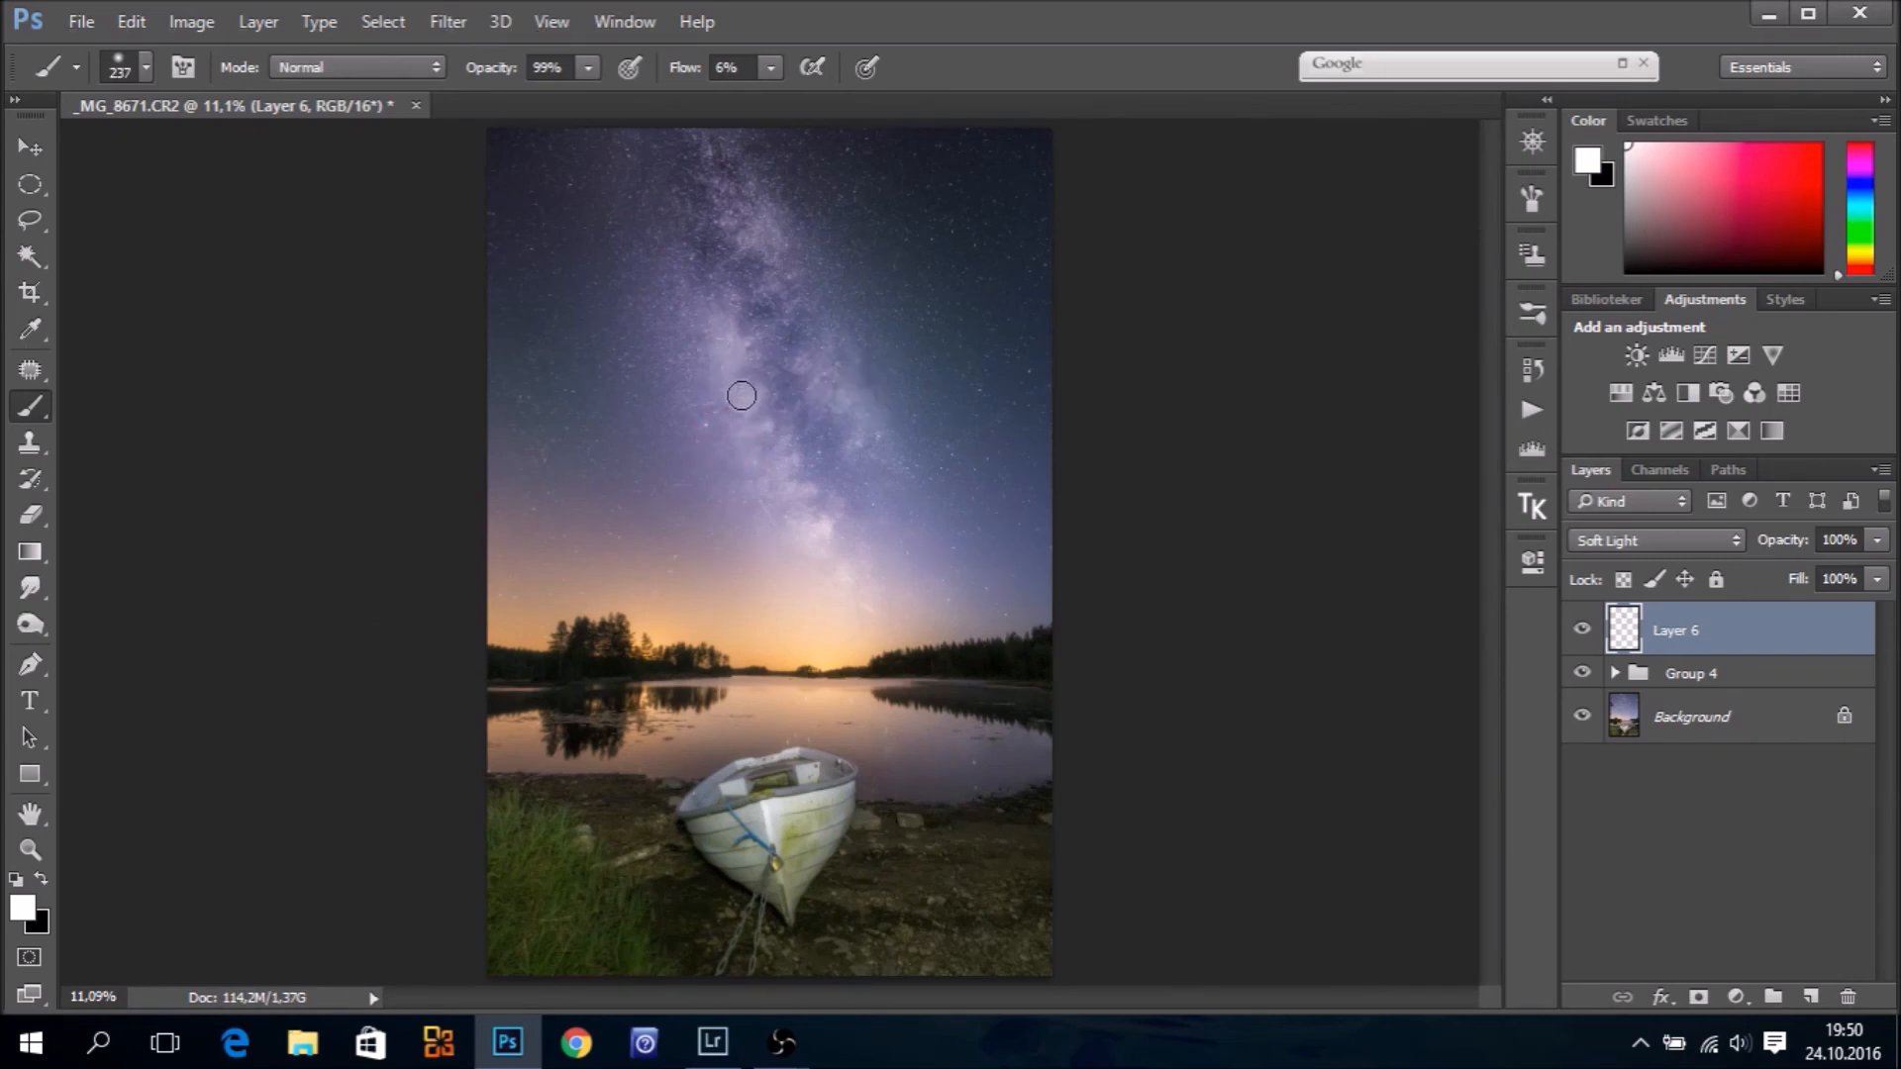
mouse_move(779, 247)
left_mouse_down()
mouse_move(814, 309)
mouse_move(823, 387)
mouse_move(859, 430)
left_mouse_up()
Load the Green channel as a luminosity selection and return to the full-colour RGB layer view
left_click(1660, 471)
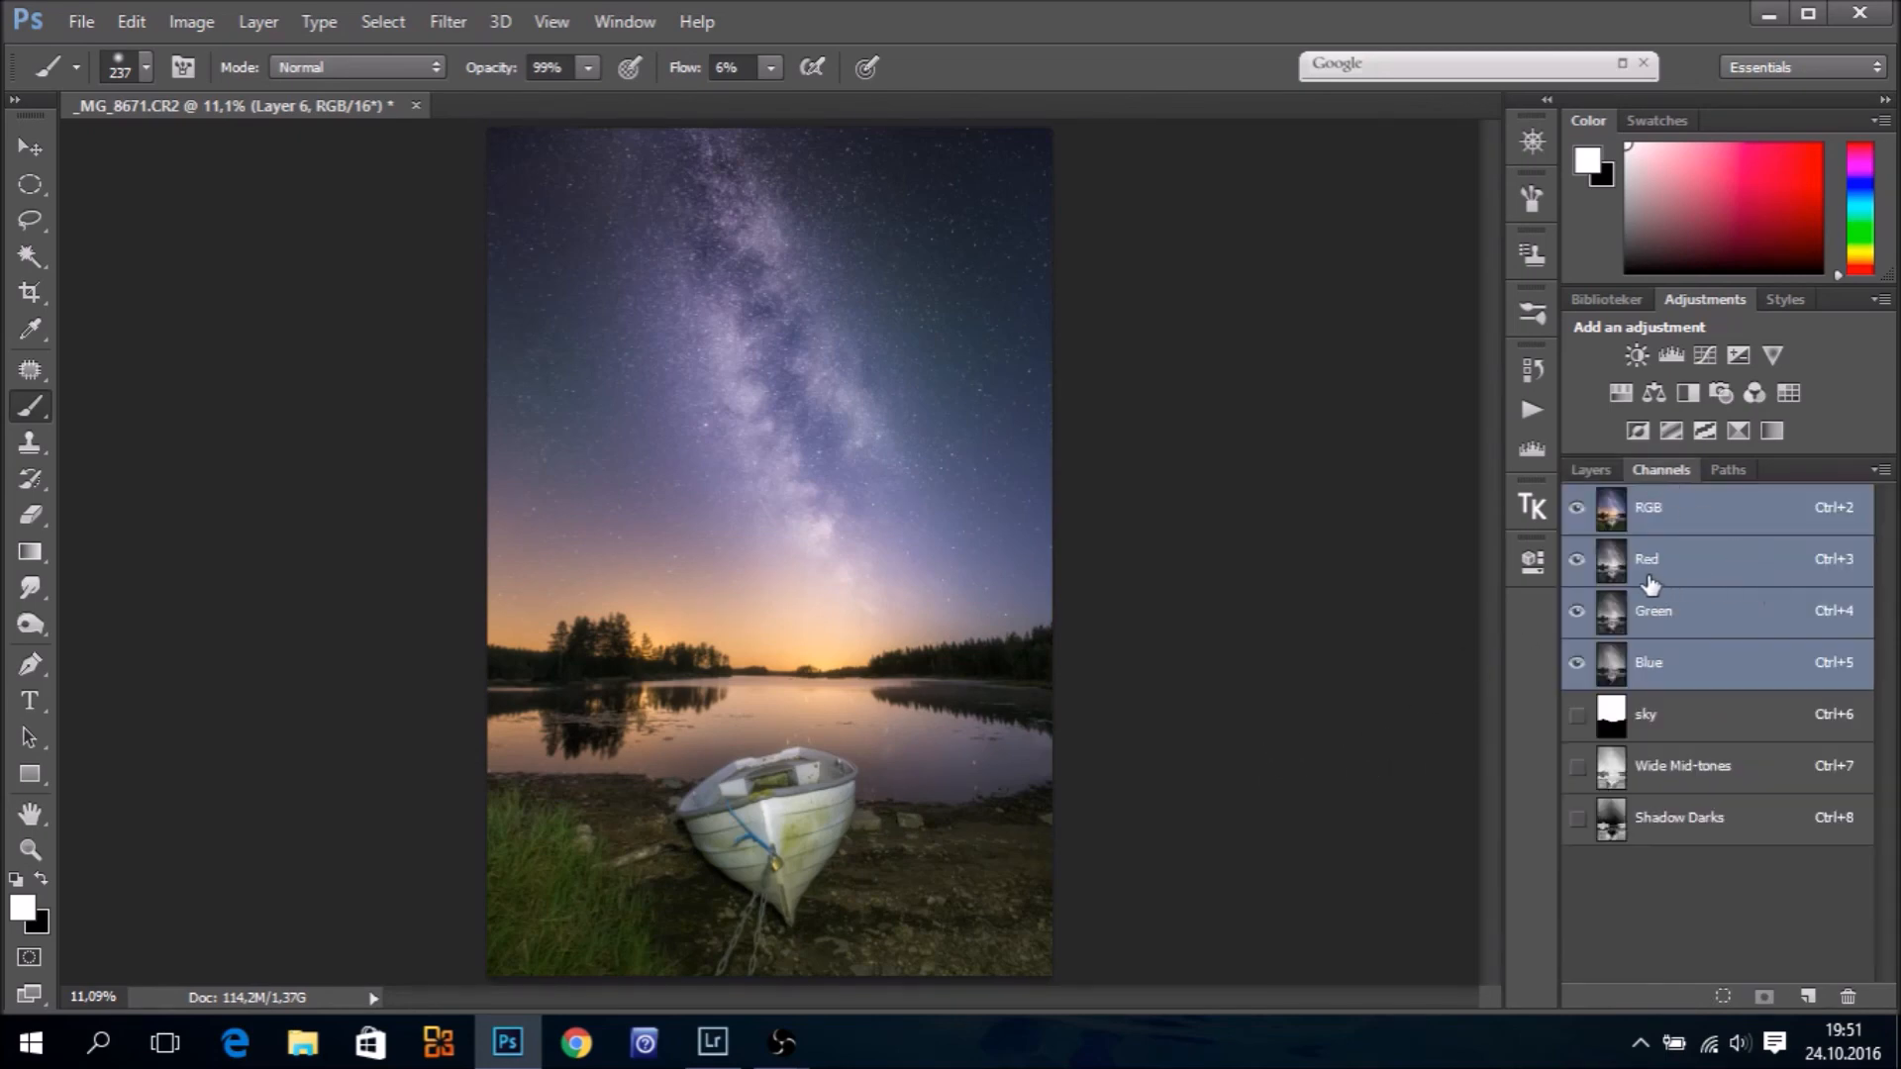
left_click(1605, 618)
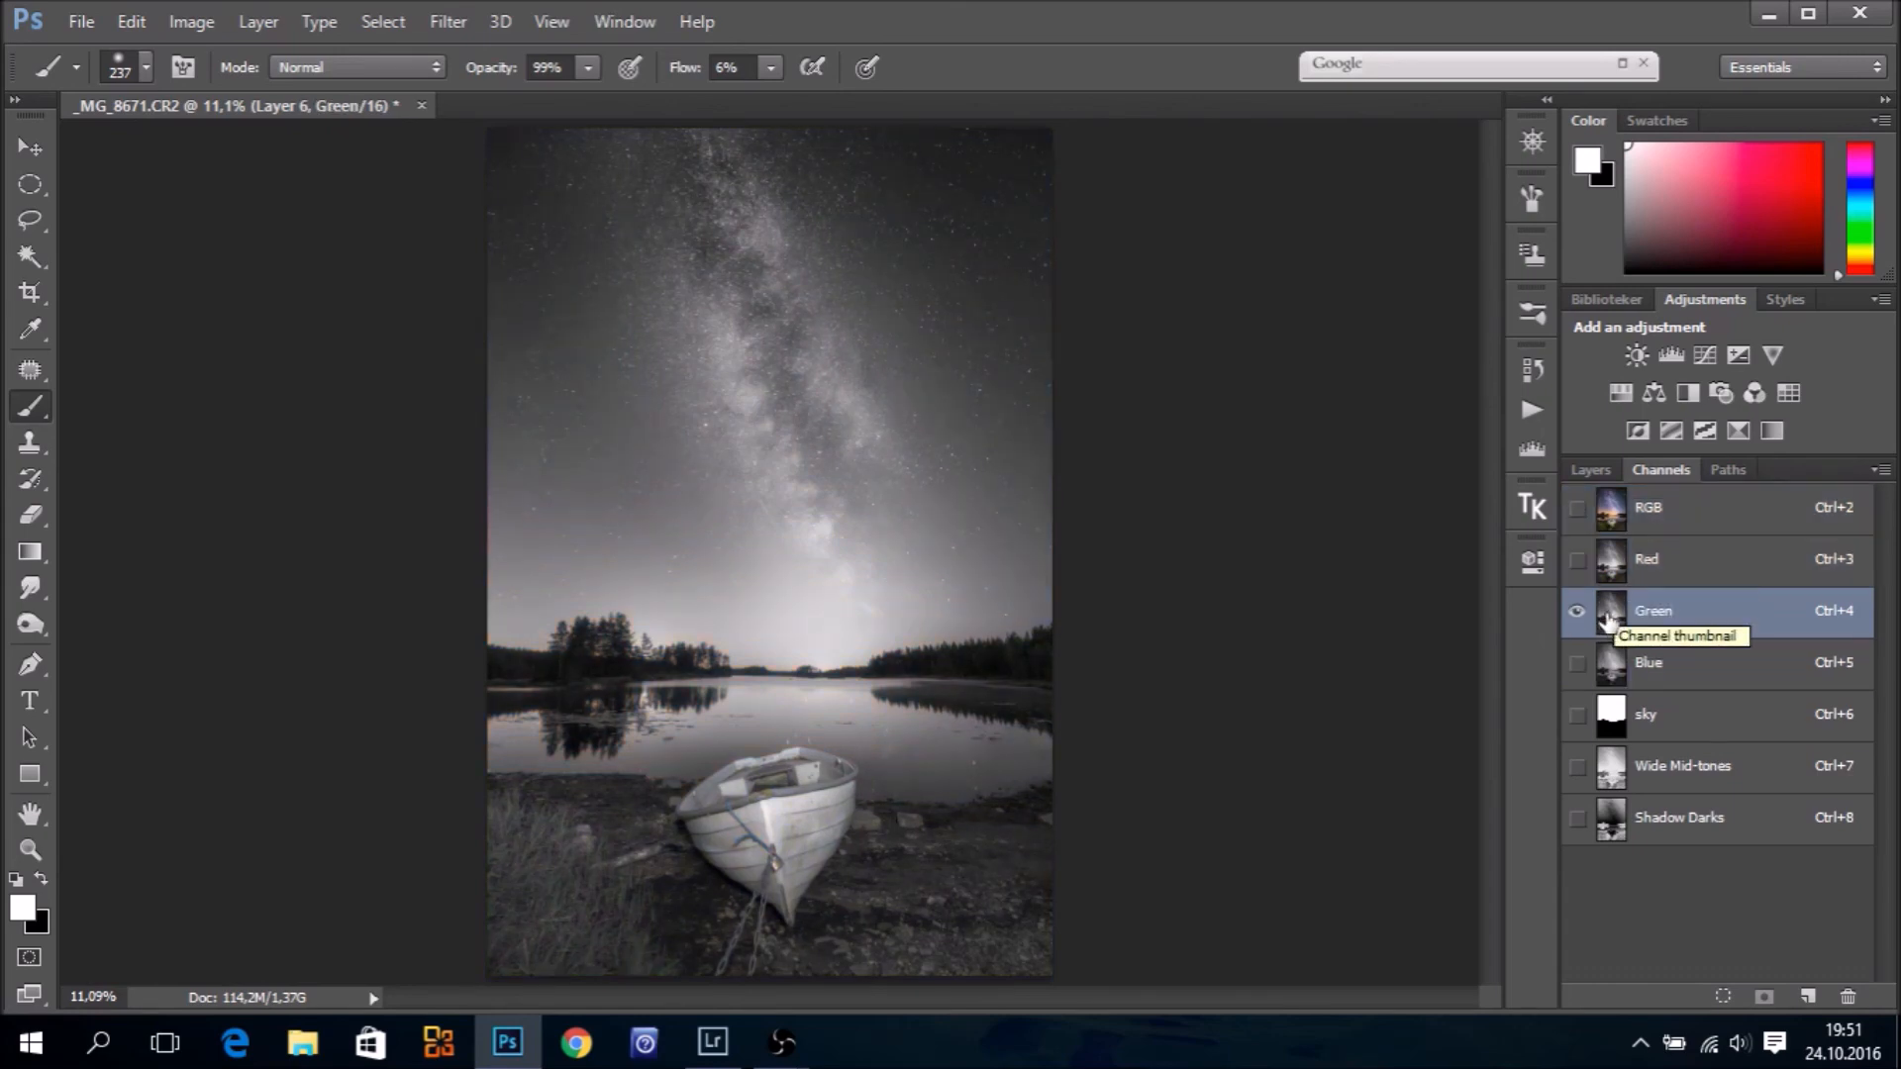
left_click(1607, 619, "ctrl")
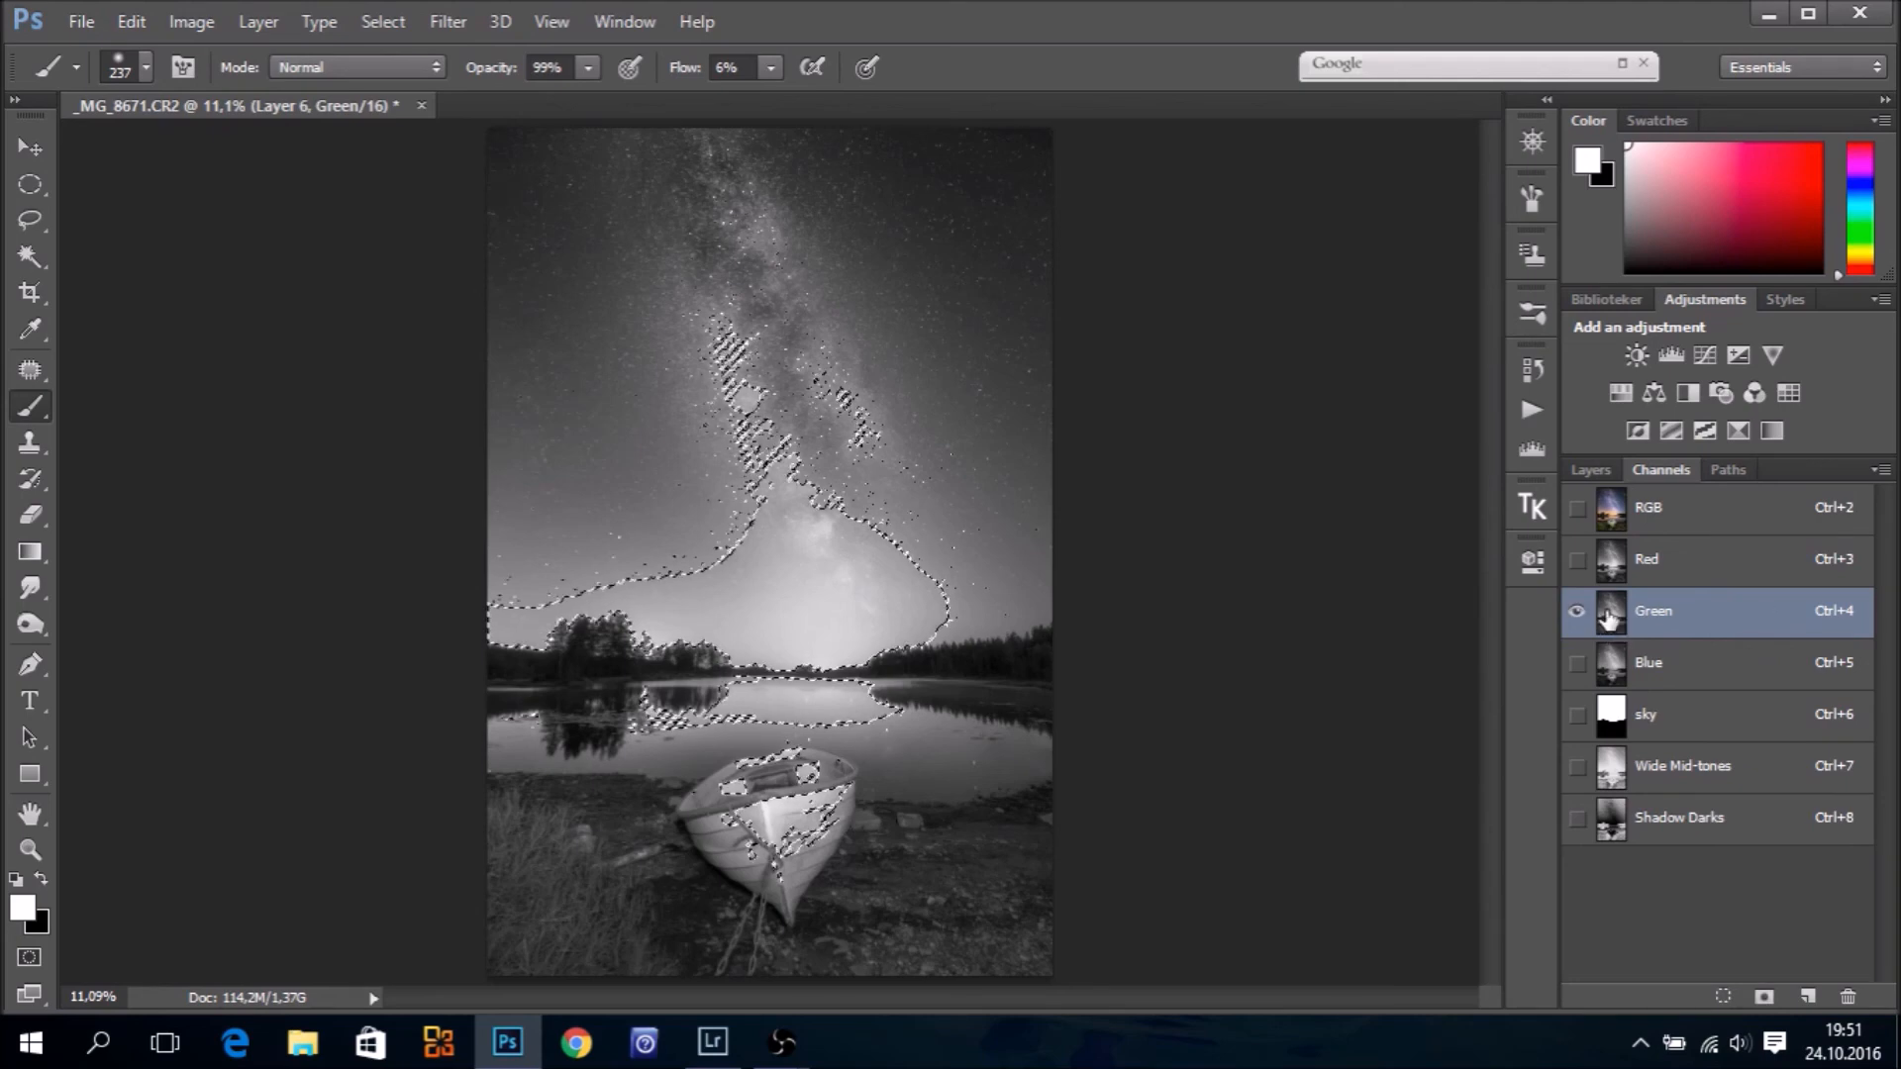
left_click(1611, 510)
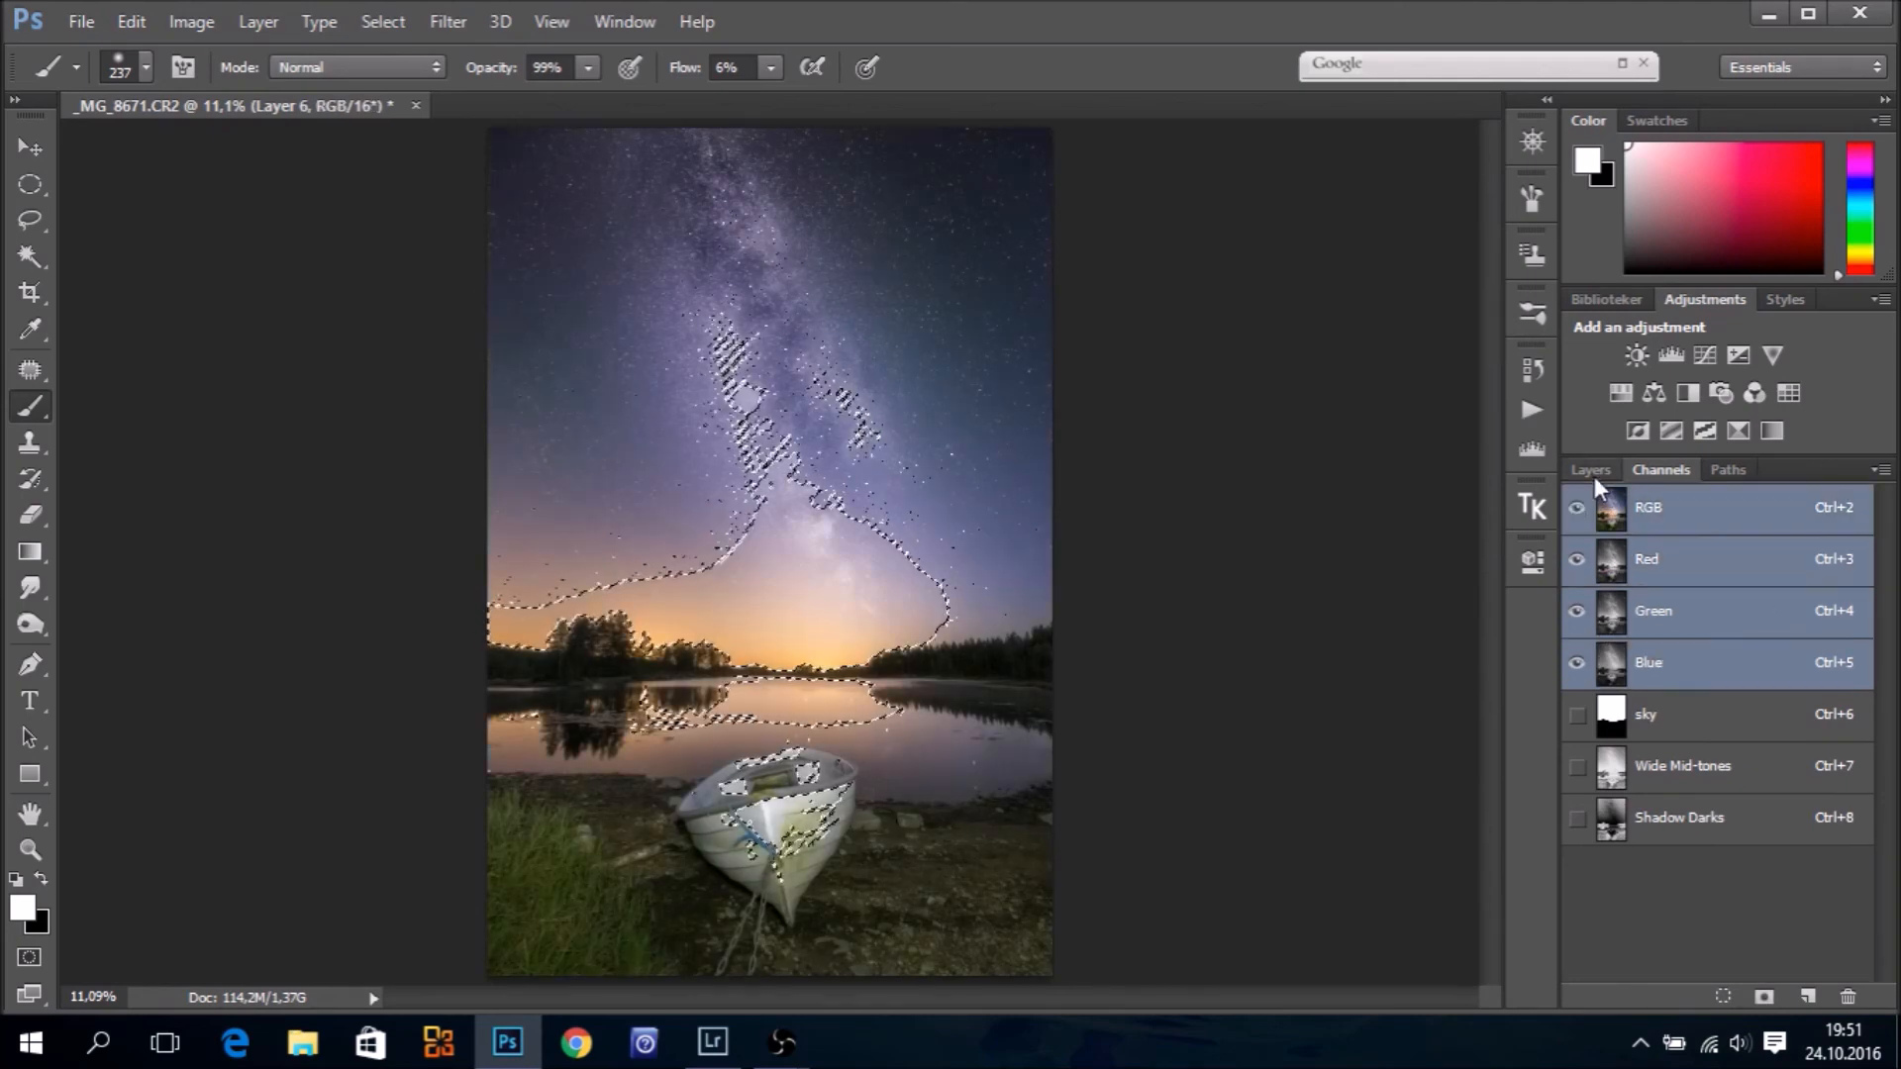
left_click(1592, 471)
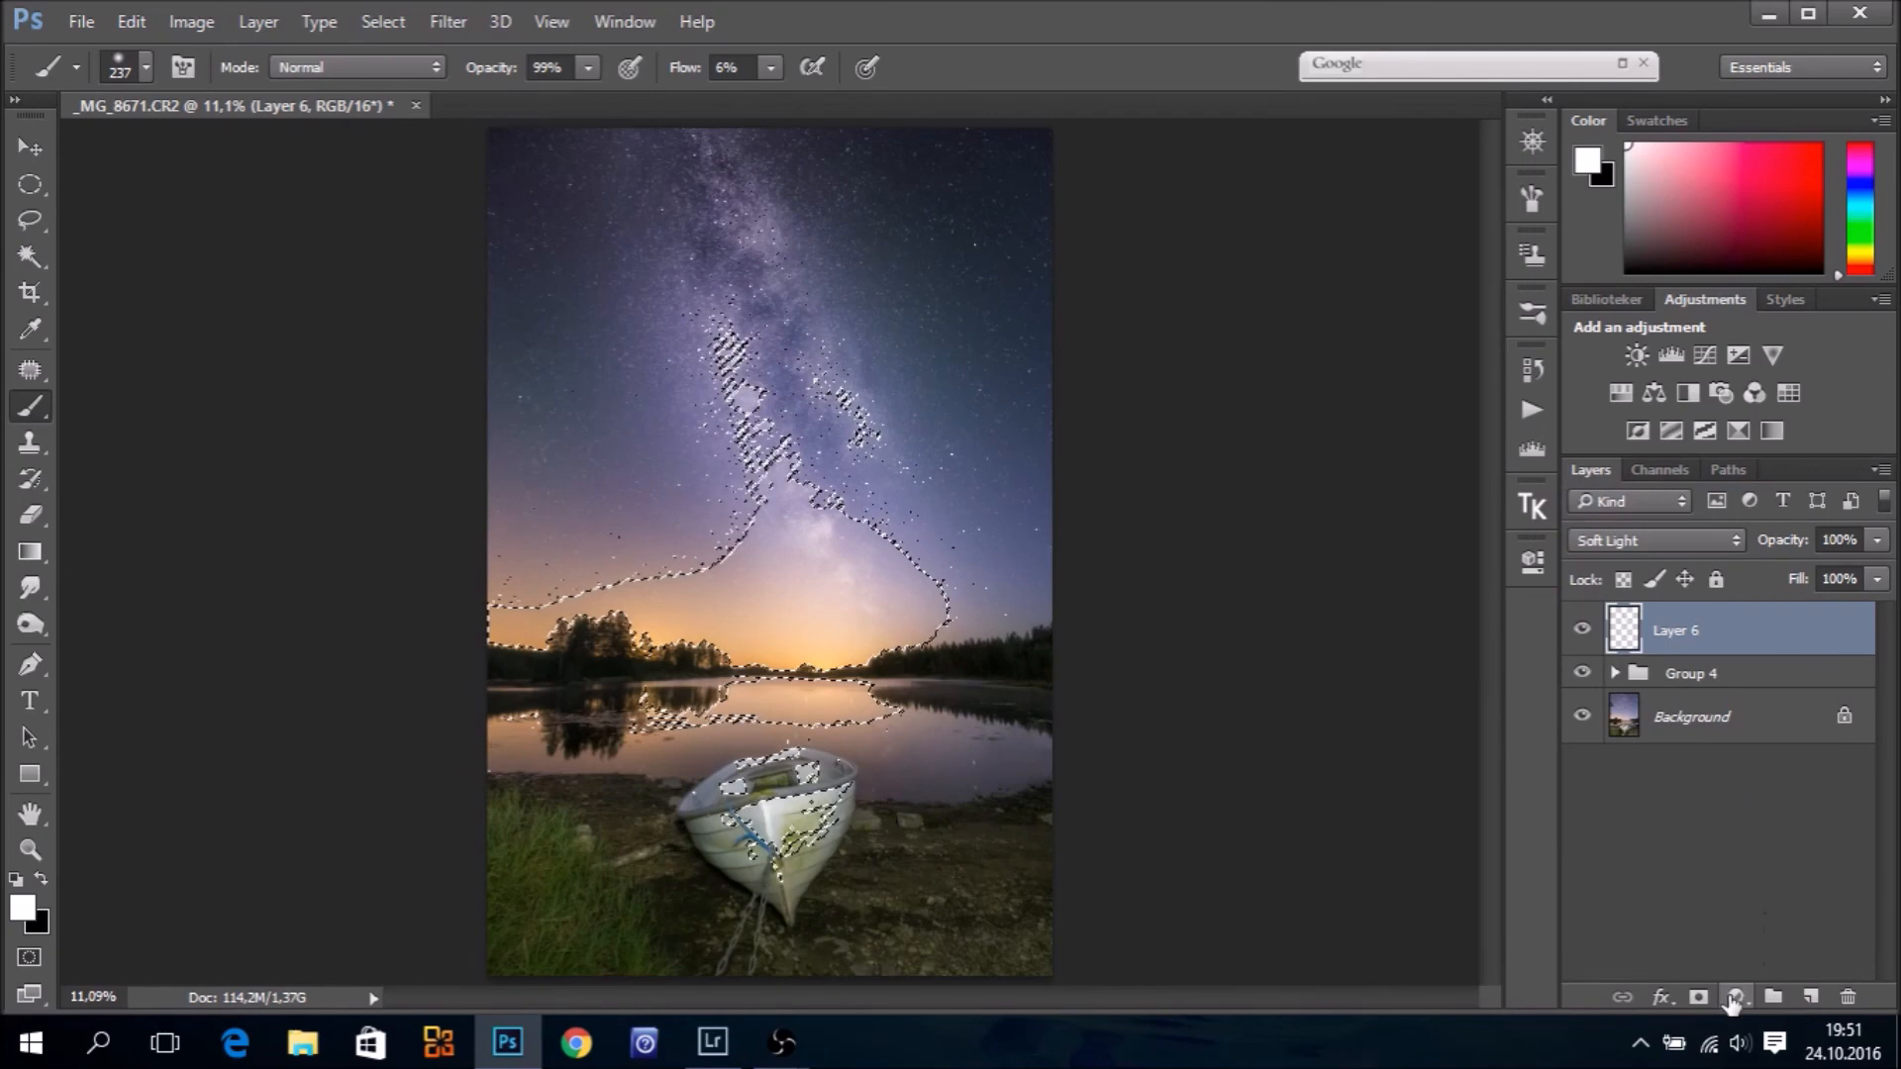
Add a Curves adjustment layer masked by the selection, with an S-curve that lowers the shadows and raises the highlights
left_click(1733, 996)
left_click(1697, 556)
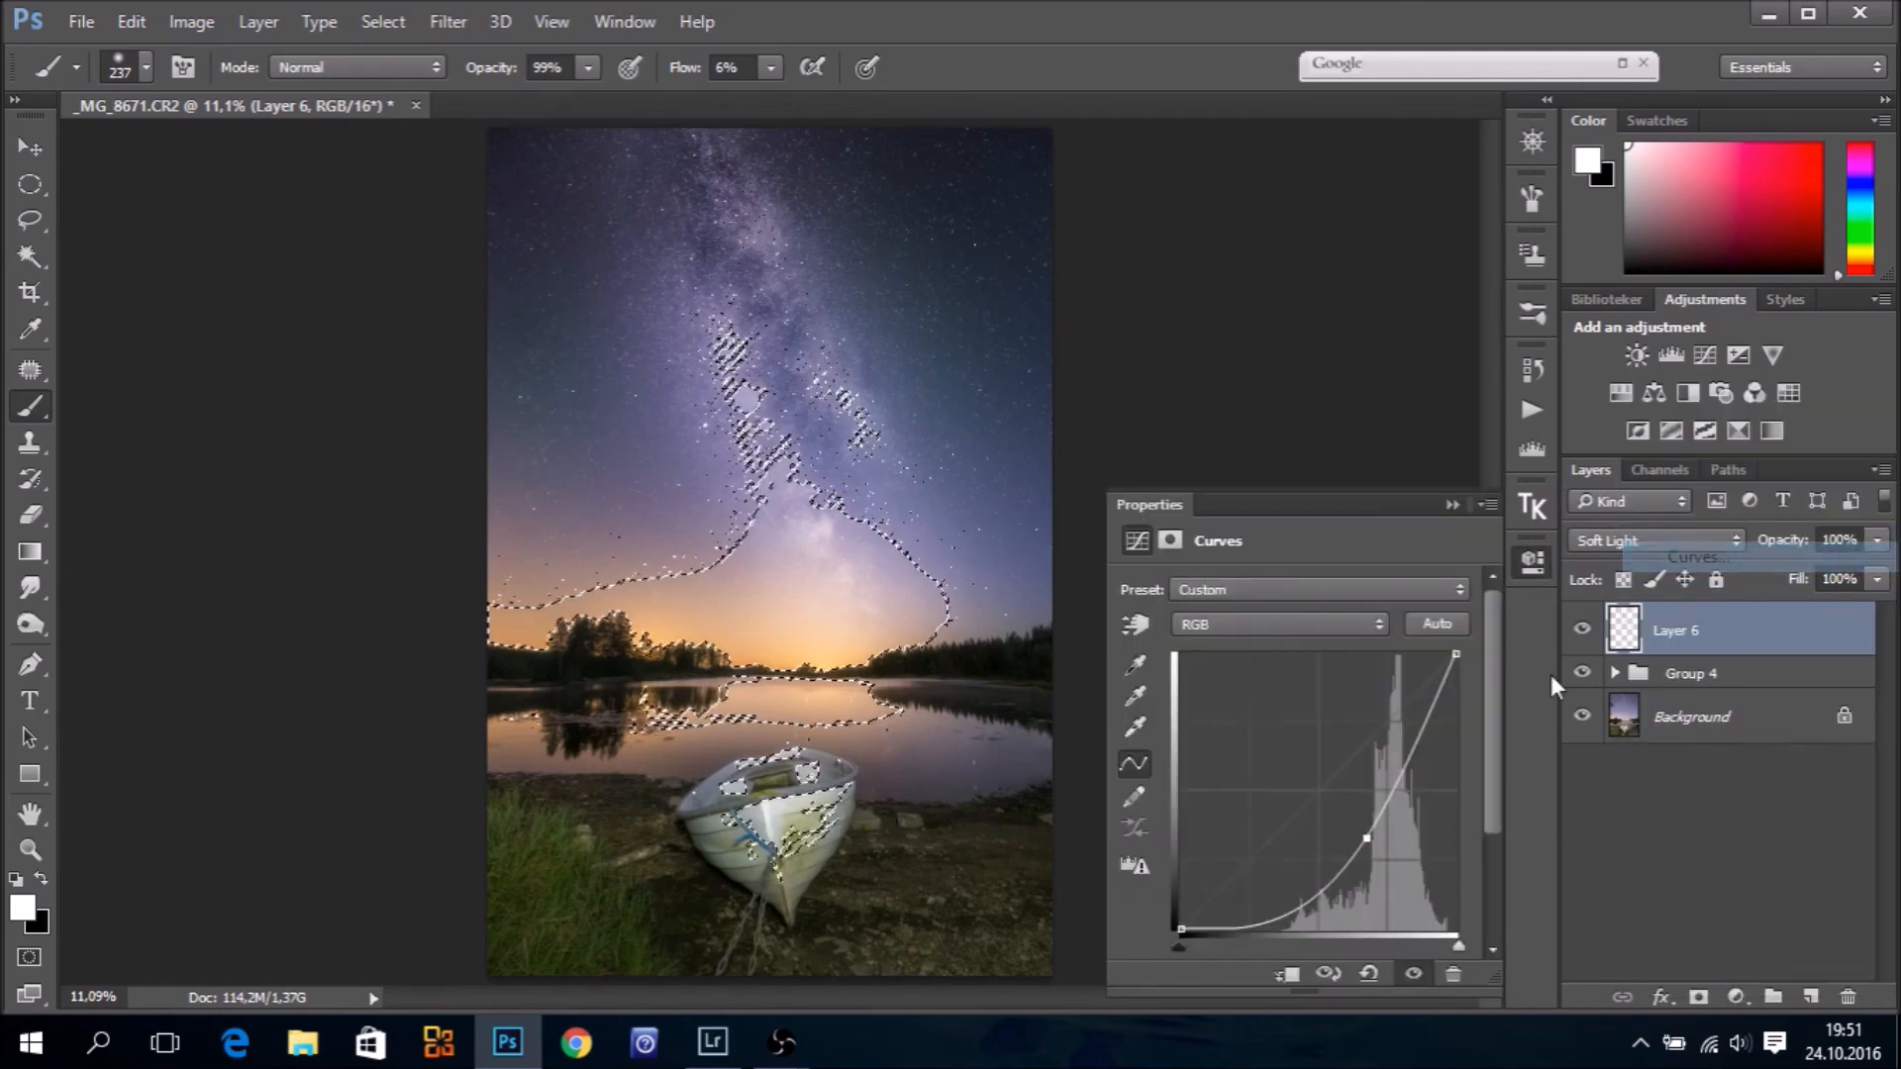
left_click(1241, 874)
left_click_drag(1240, 874, 1265, 878)
left_click_drag(1394, 750, 1388, 721)
left_click_drag(1264, 880, 1274, 865)
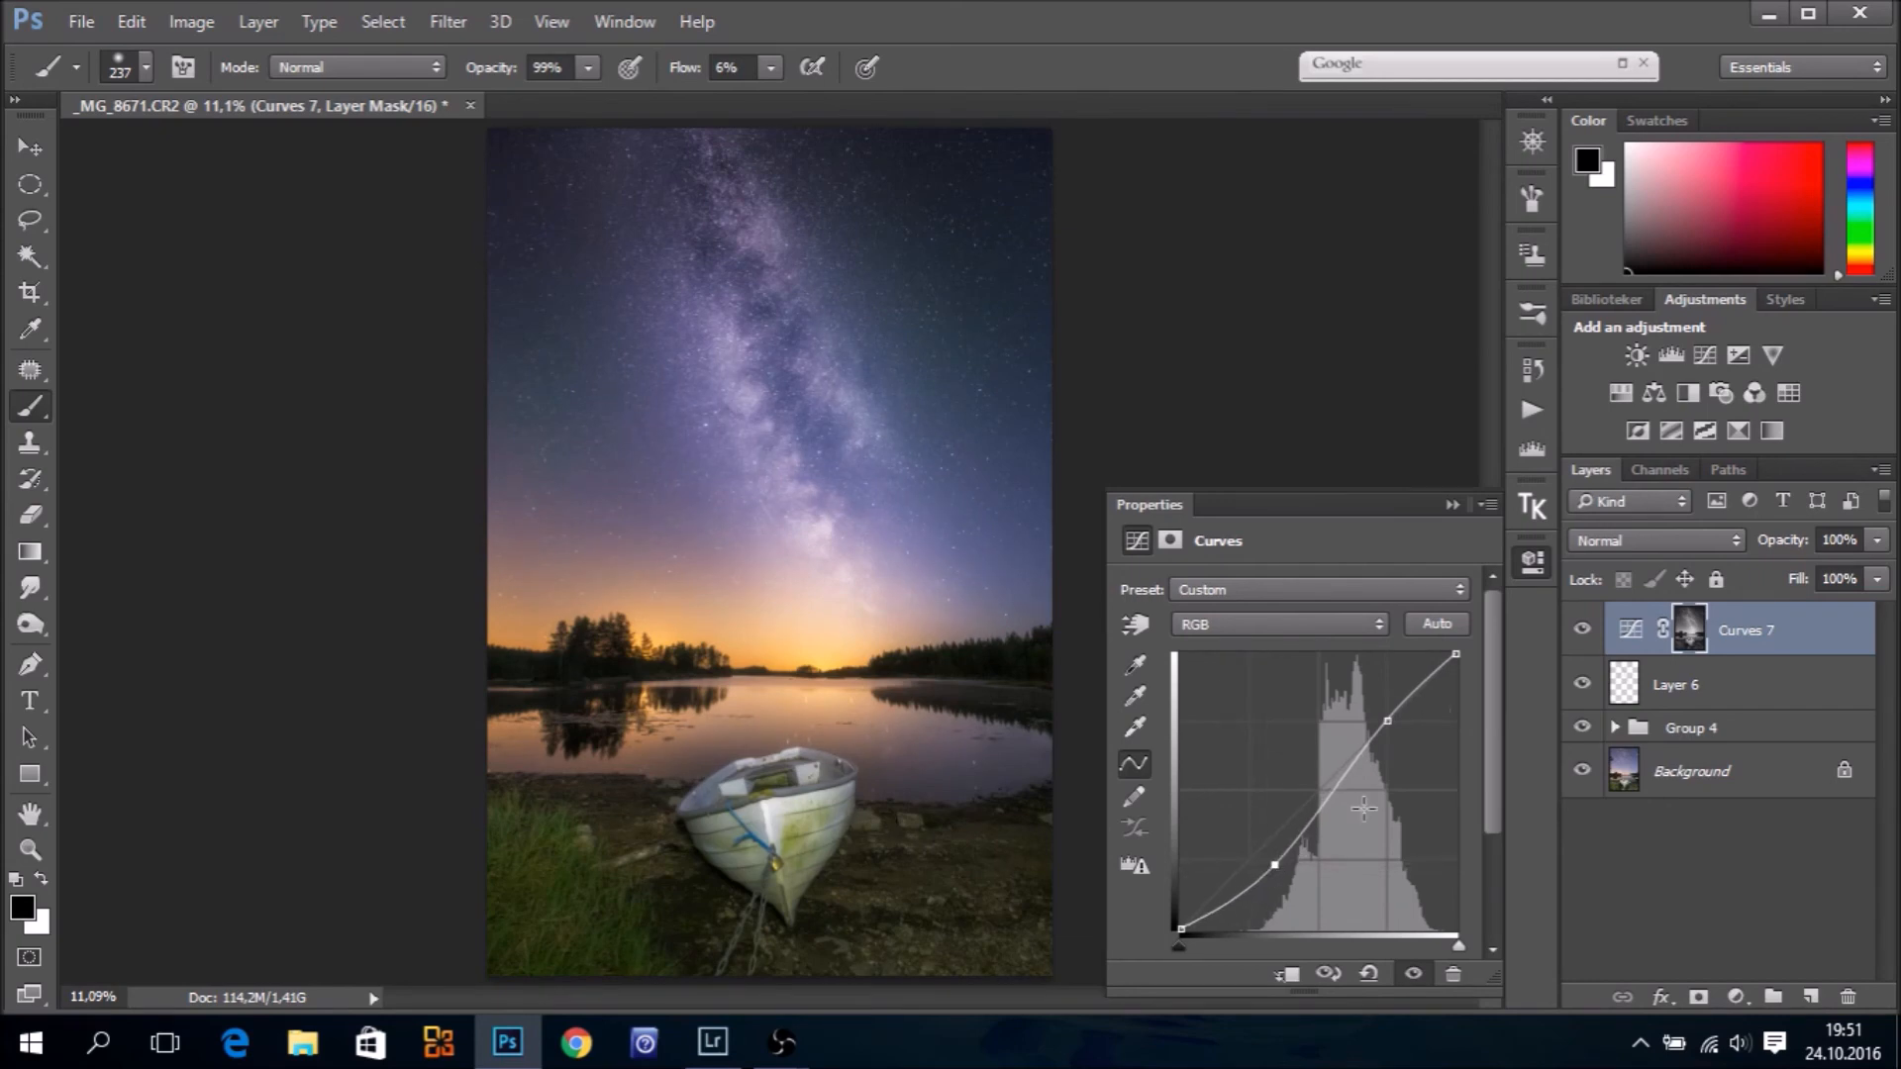
left_click(1451, 505)
Compare the image and histogram with Curves 7 off and on, and set the layer's blend mode to Luminosity
left_click(1582, 629)
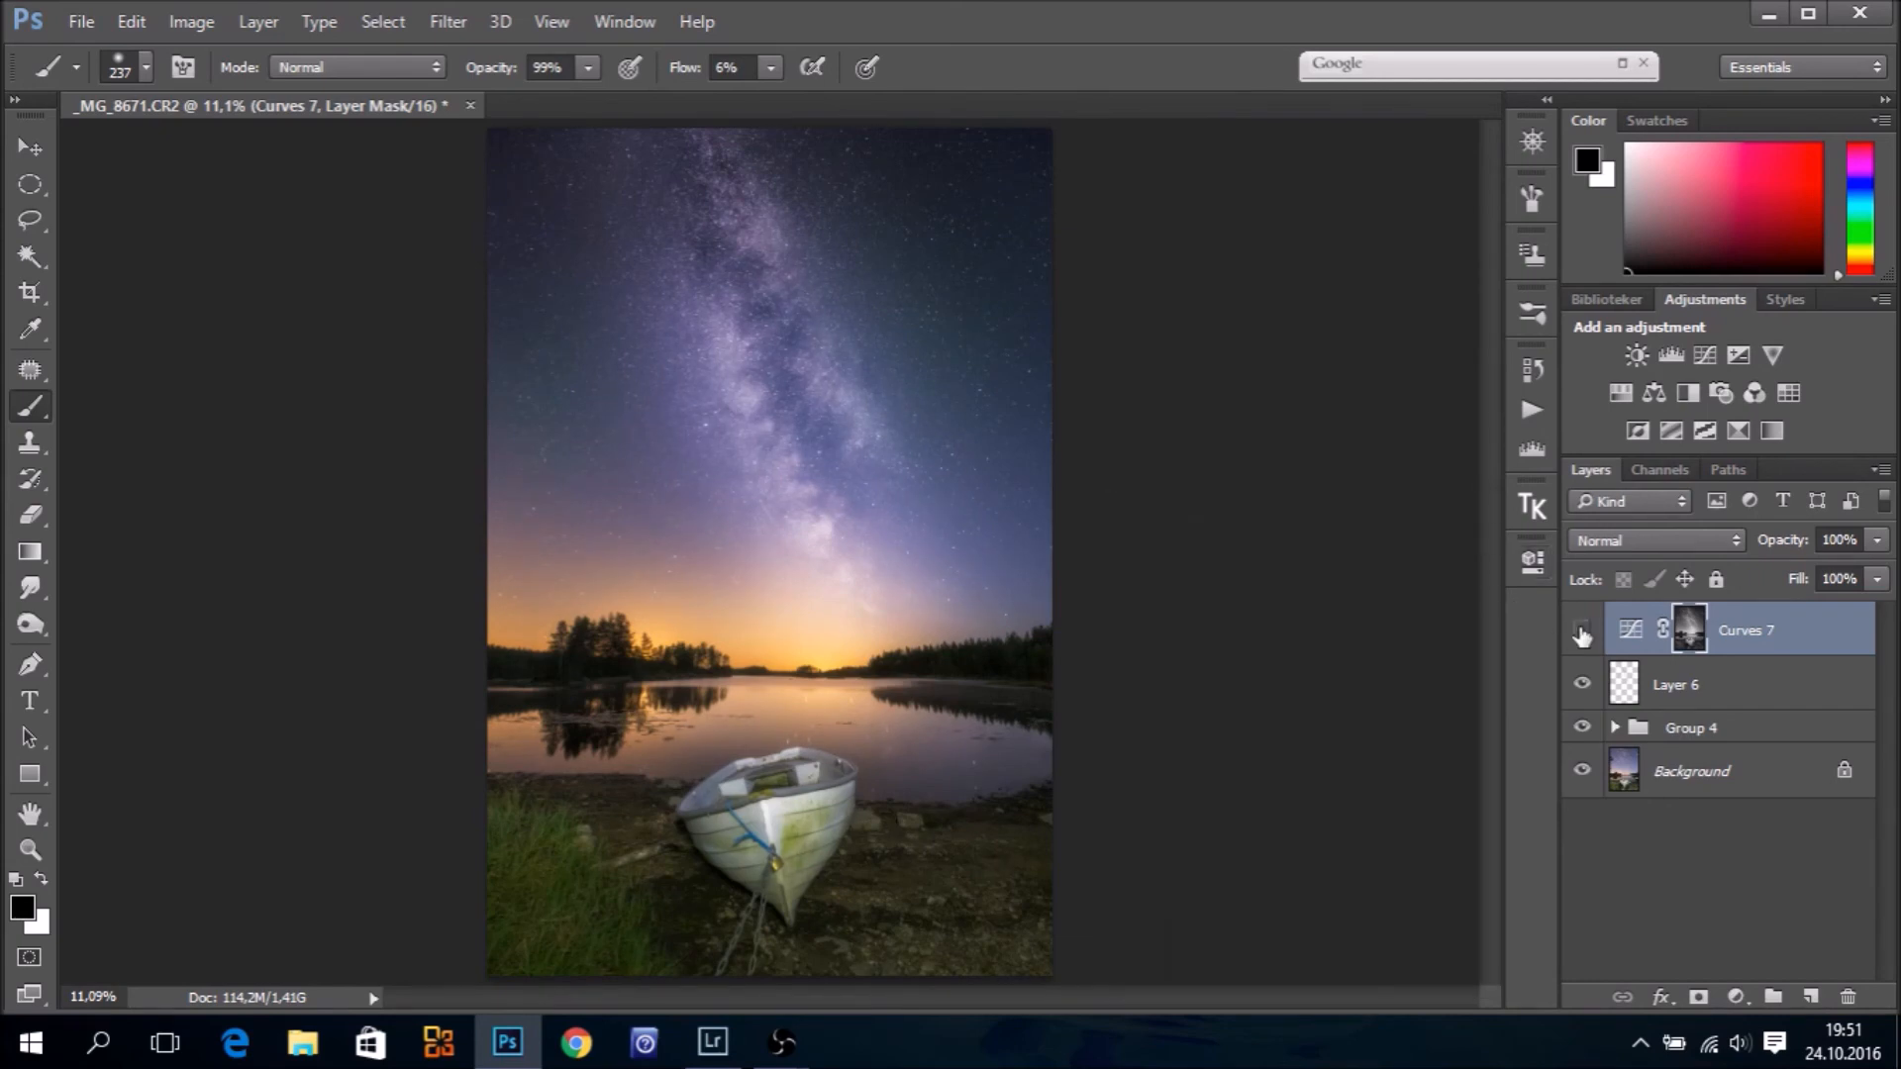
left_click(1582, 630)
left_click(1582, 630)
left_click(1530, 447)
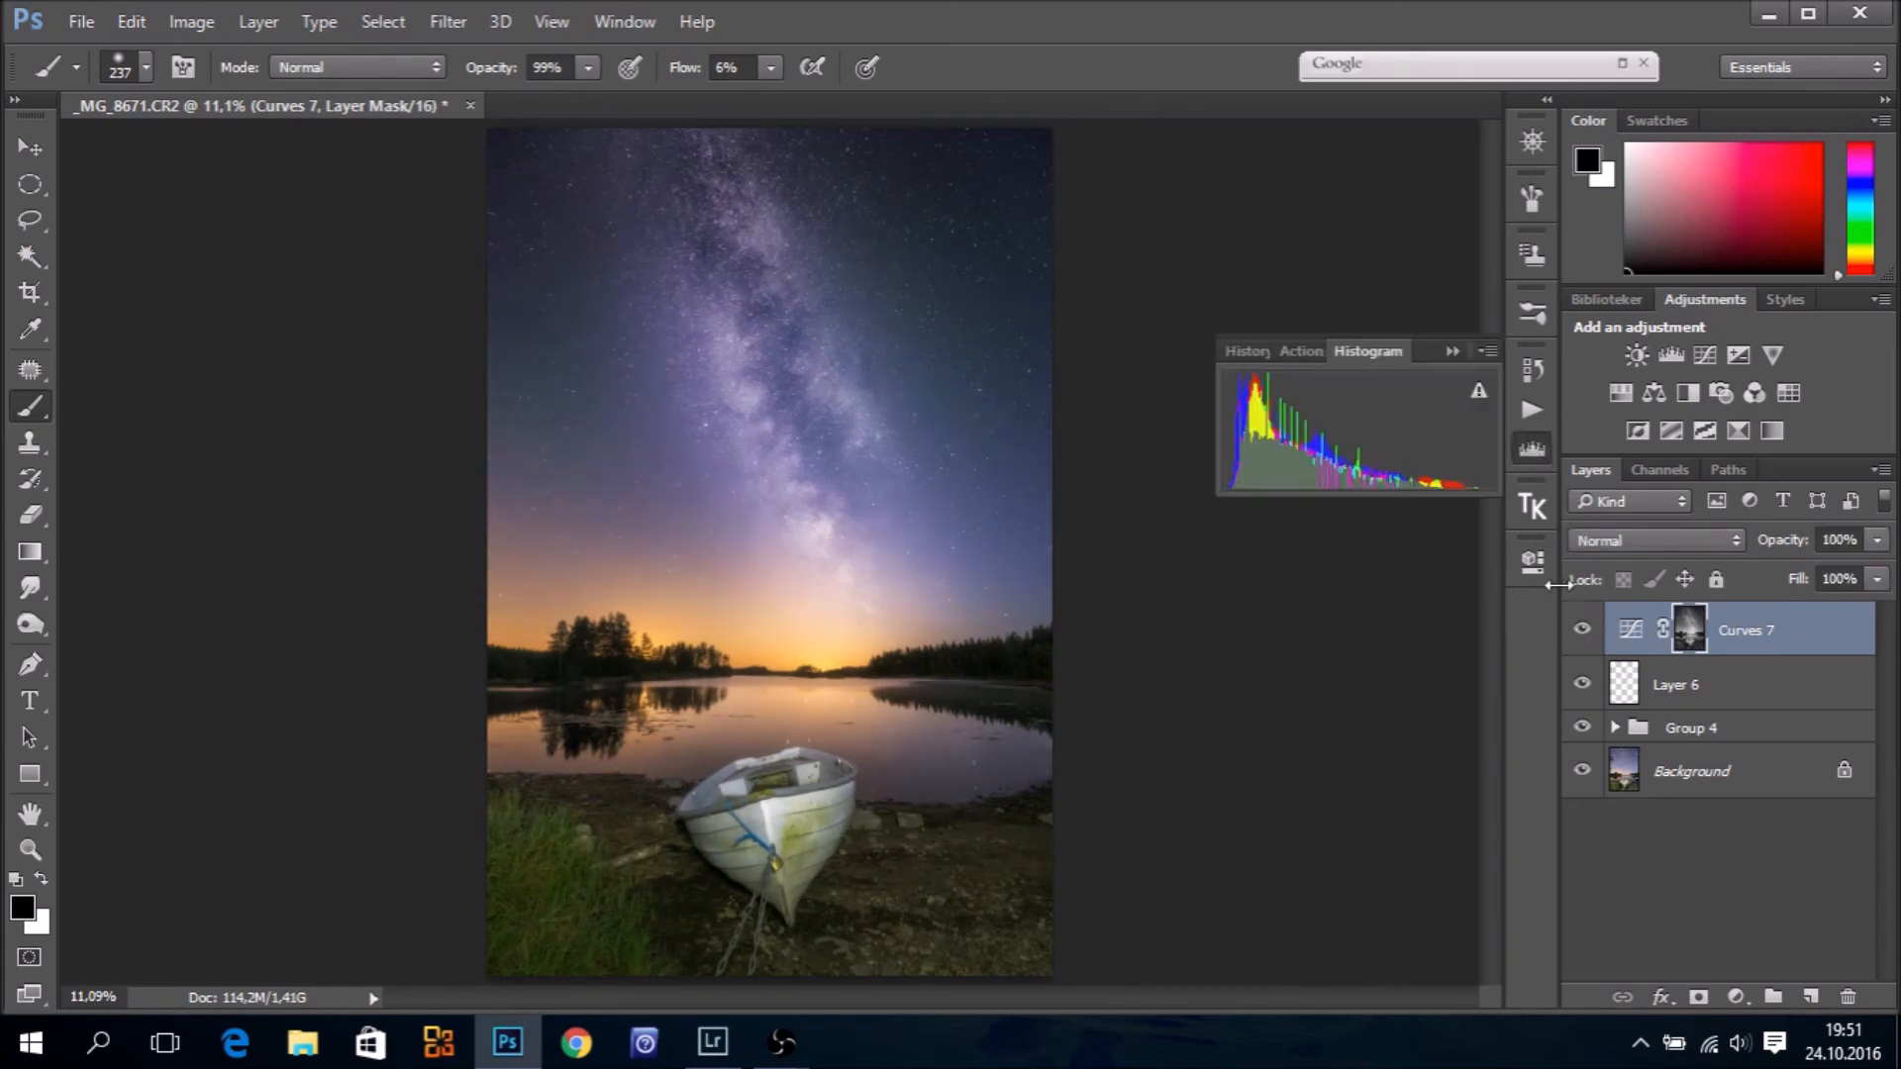
left_click(1581, 629)
left_click(1581, 629)
left_click(1581, 631)
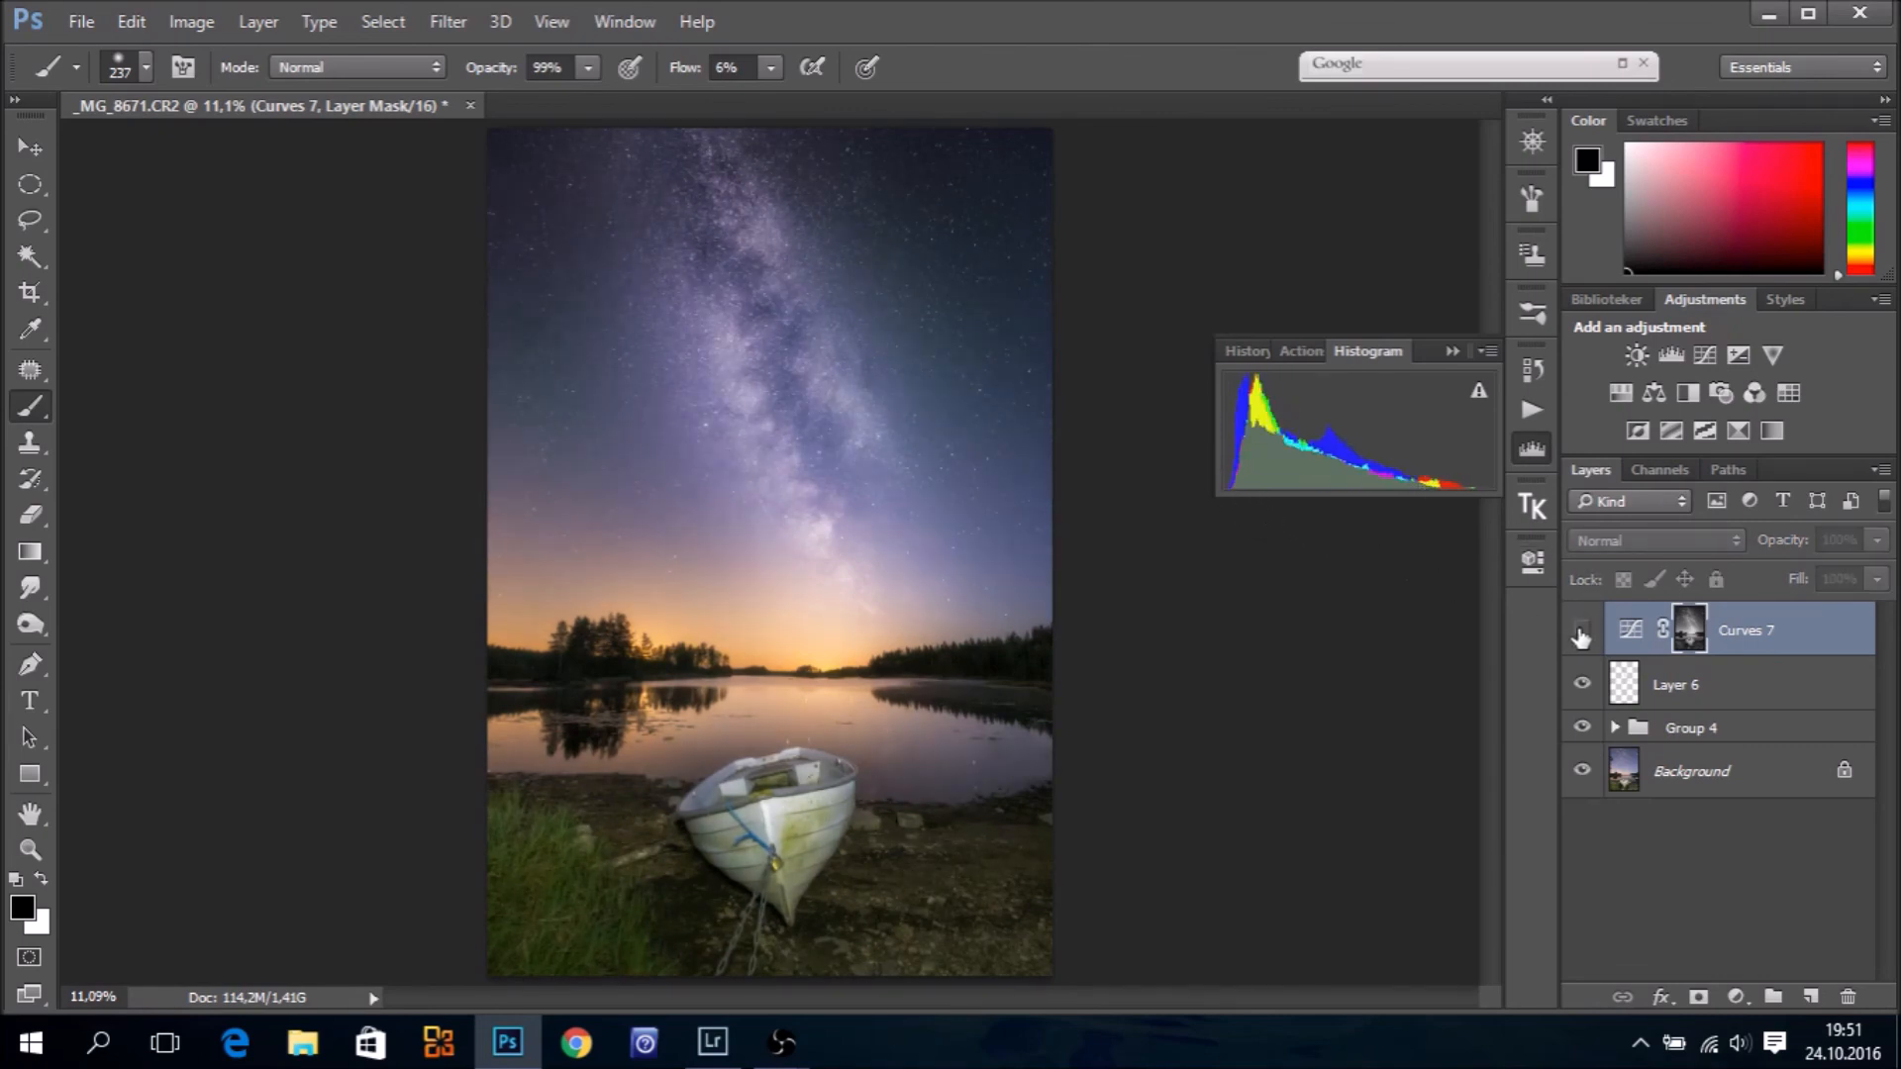
left_click(1581, 631)
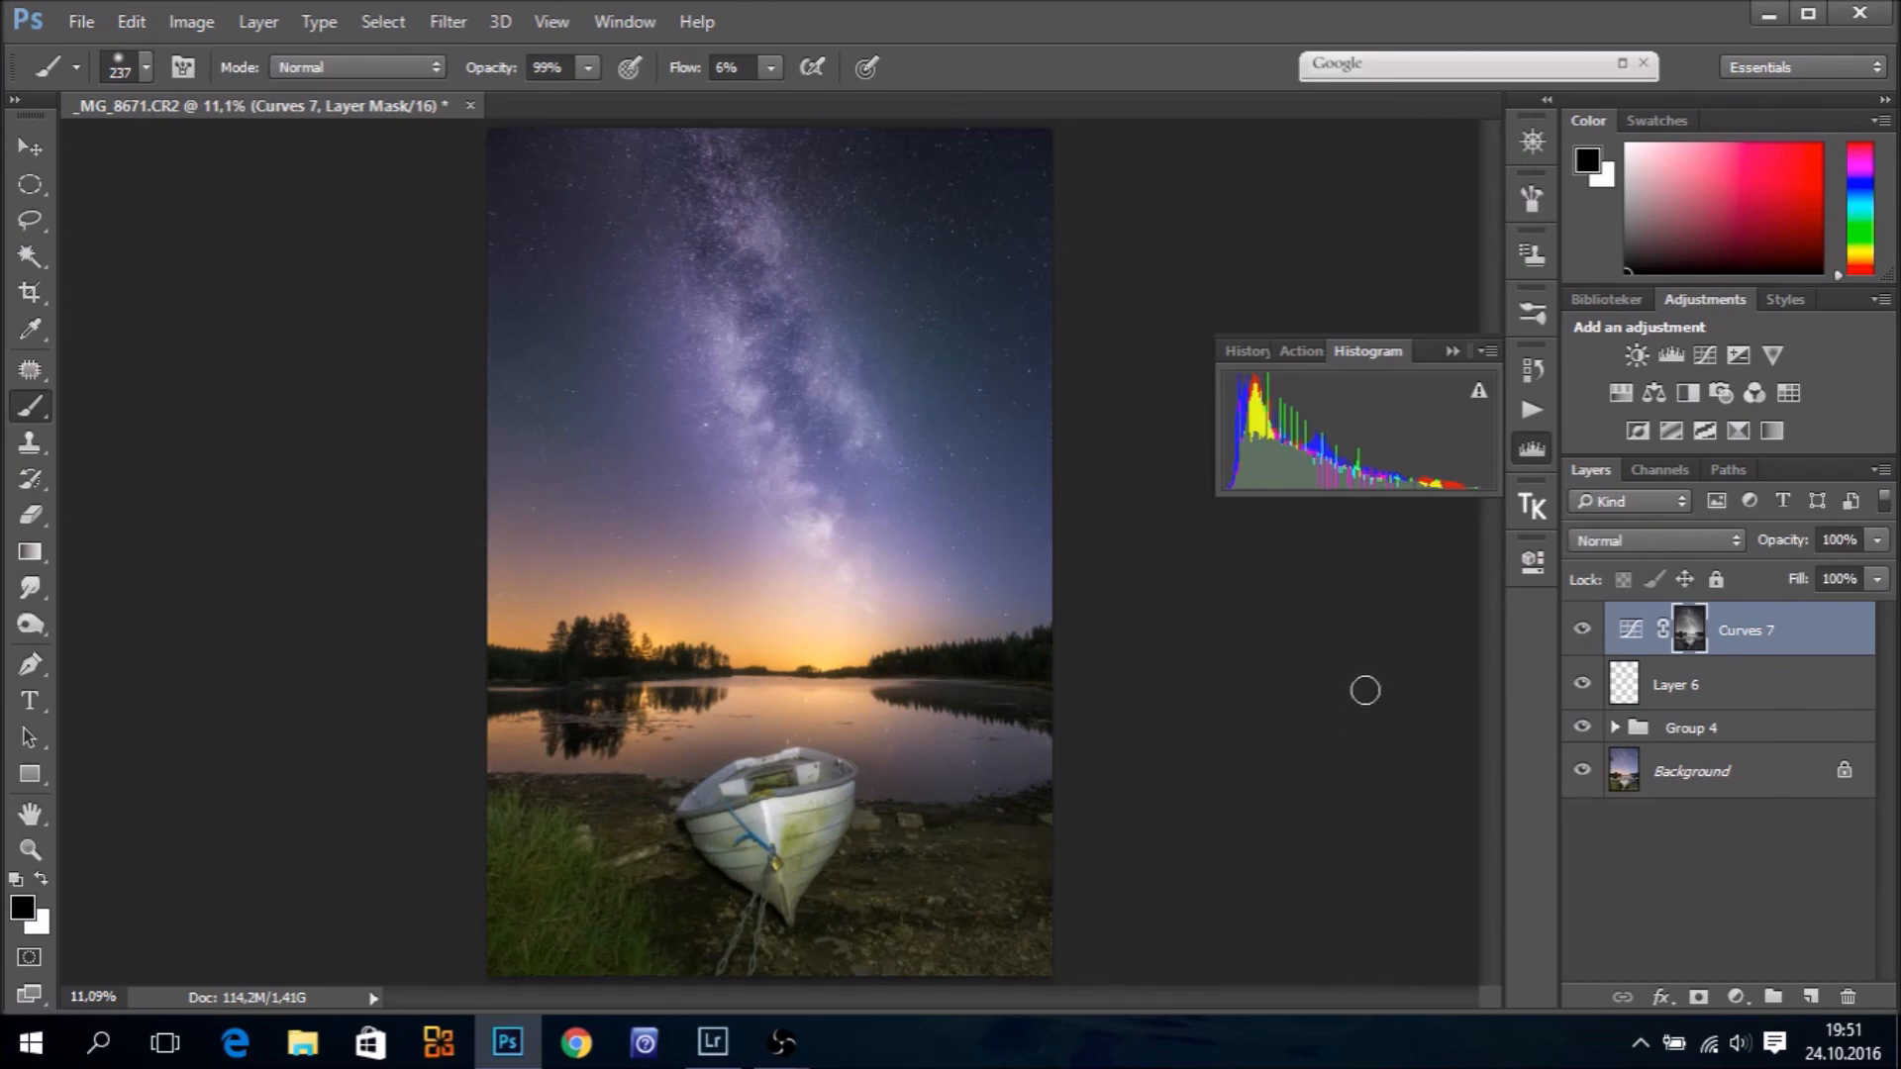
left_click(1449, 350)
left_click(1669, 540)
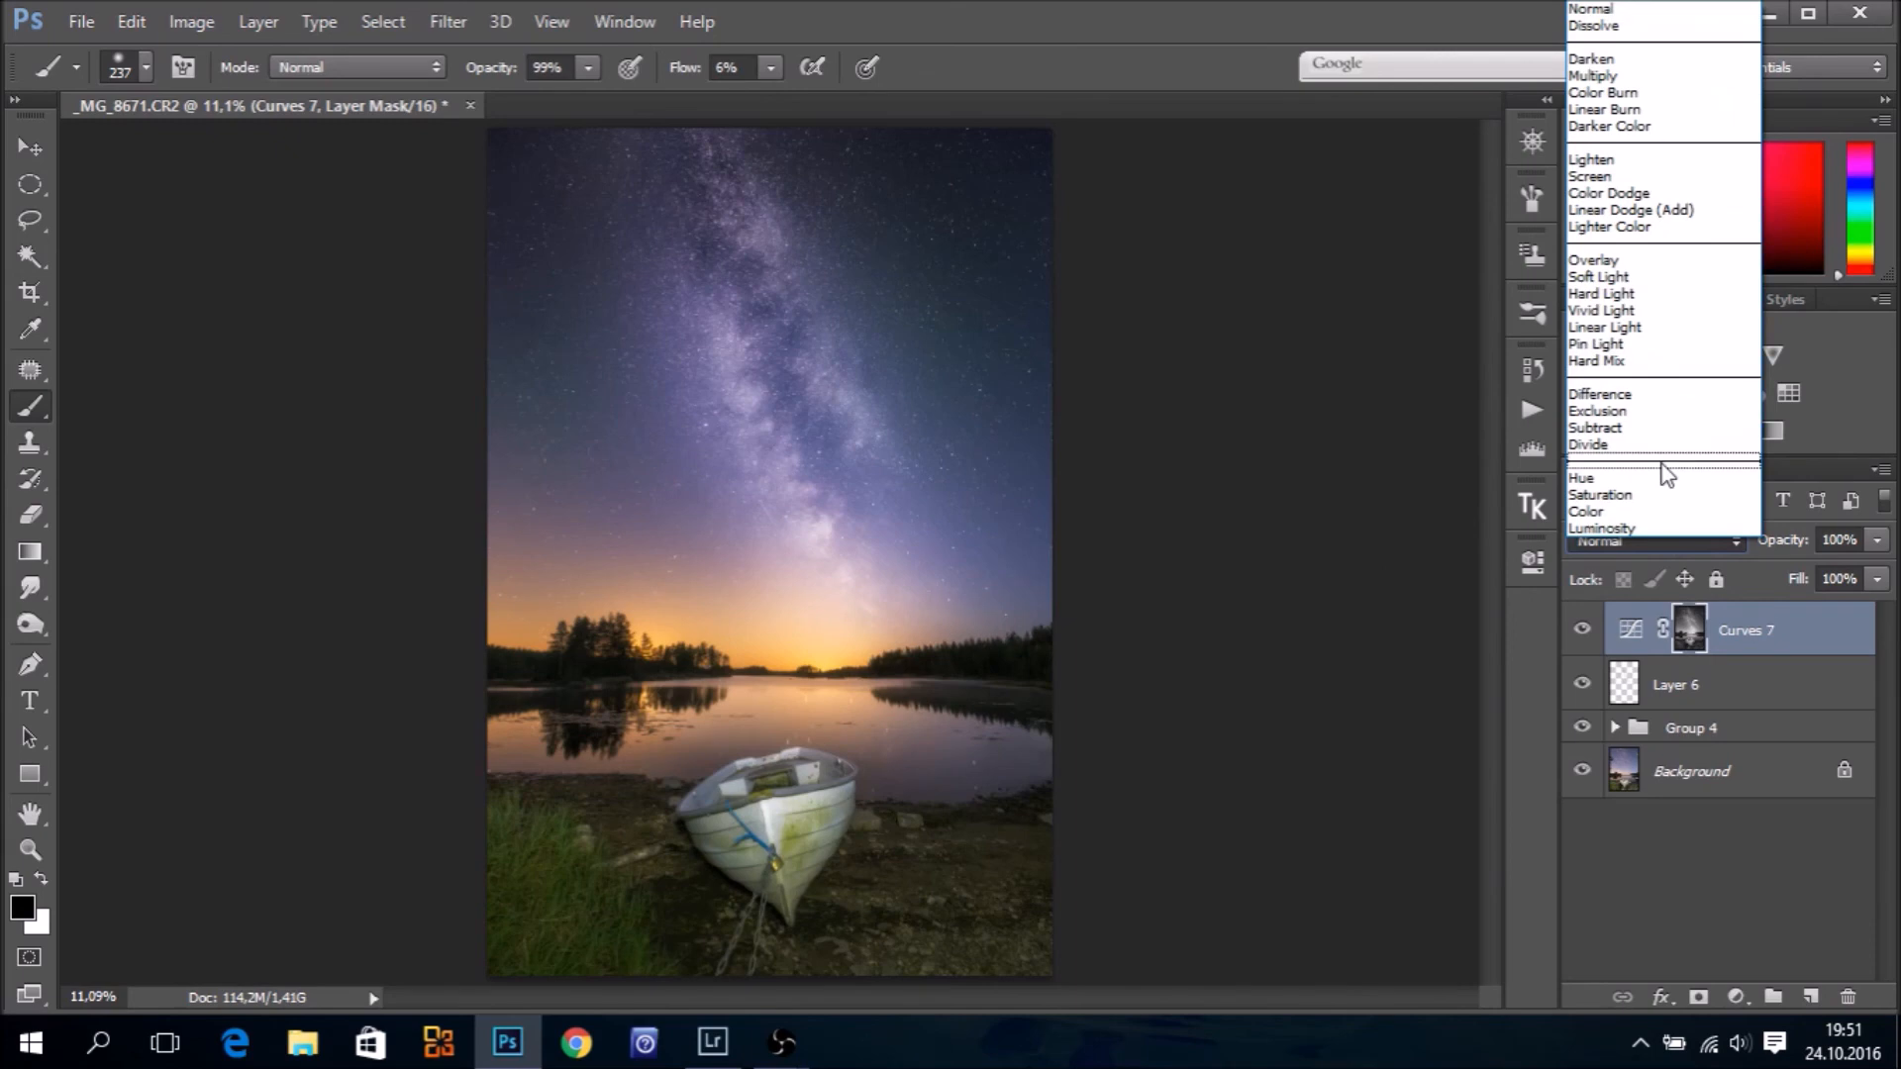
left_click(1644, 526)
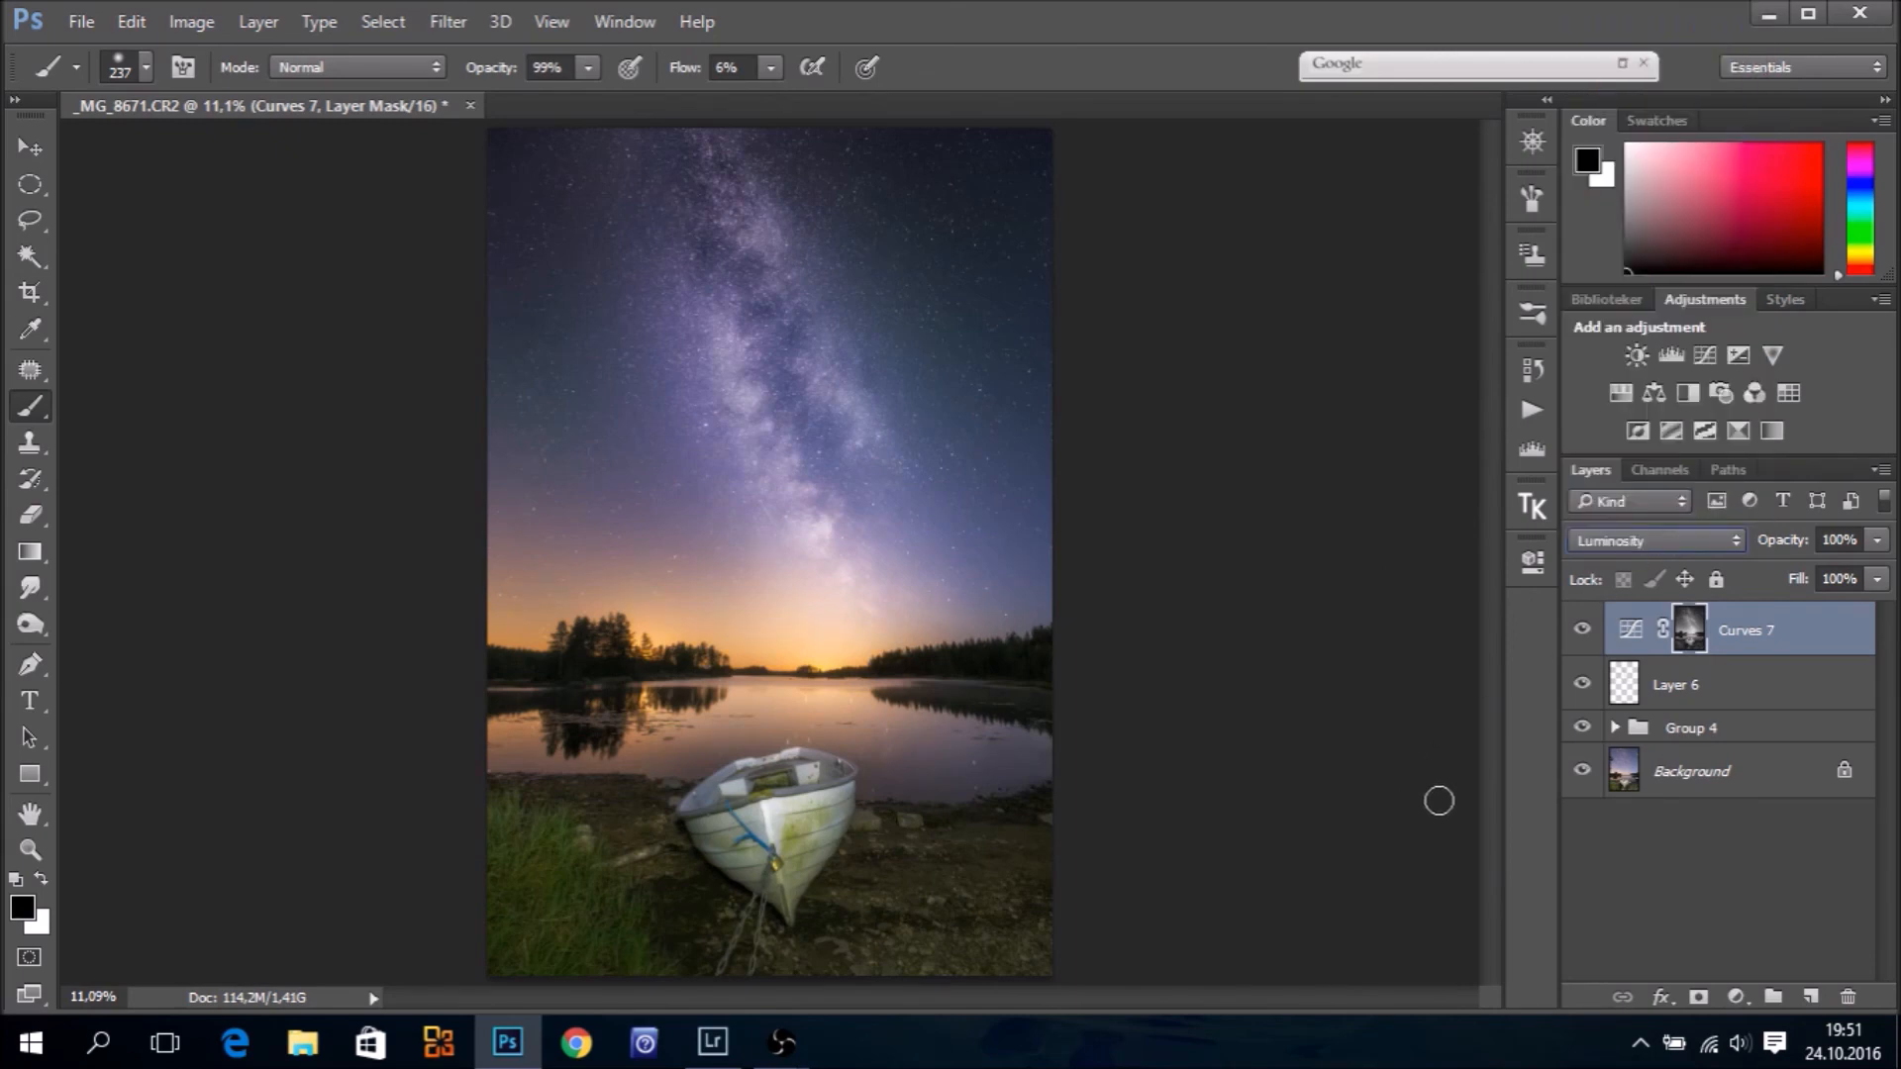